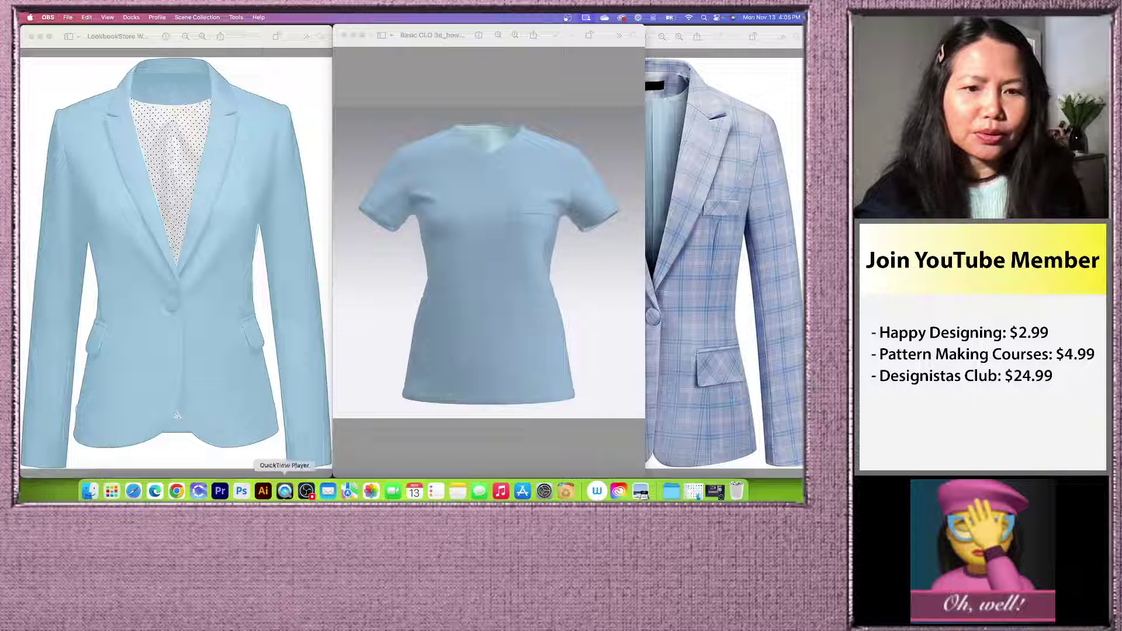
Step: Switch to CLO and apply the walking pose with one hand raised to the head from the pose library to the avatar
left_click(198, 491)
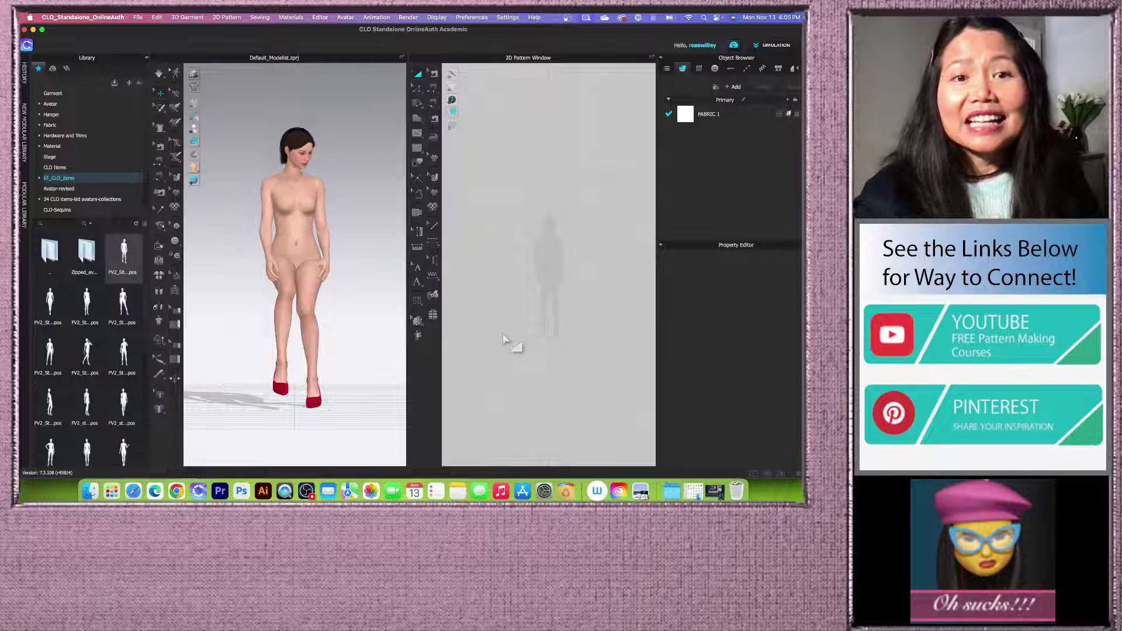
scroll(260, 330, "down", 2)
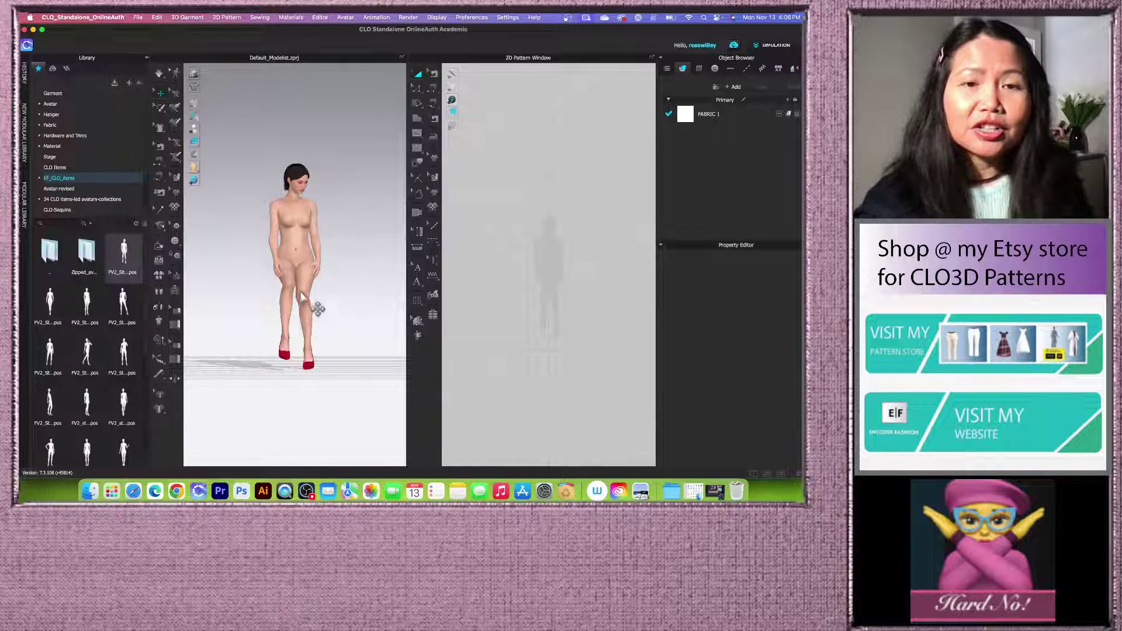
scroll(319, 264, "up", 2)
scroll(319, 264, "down", 2)
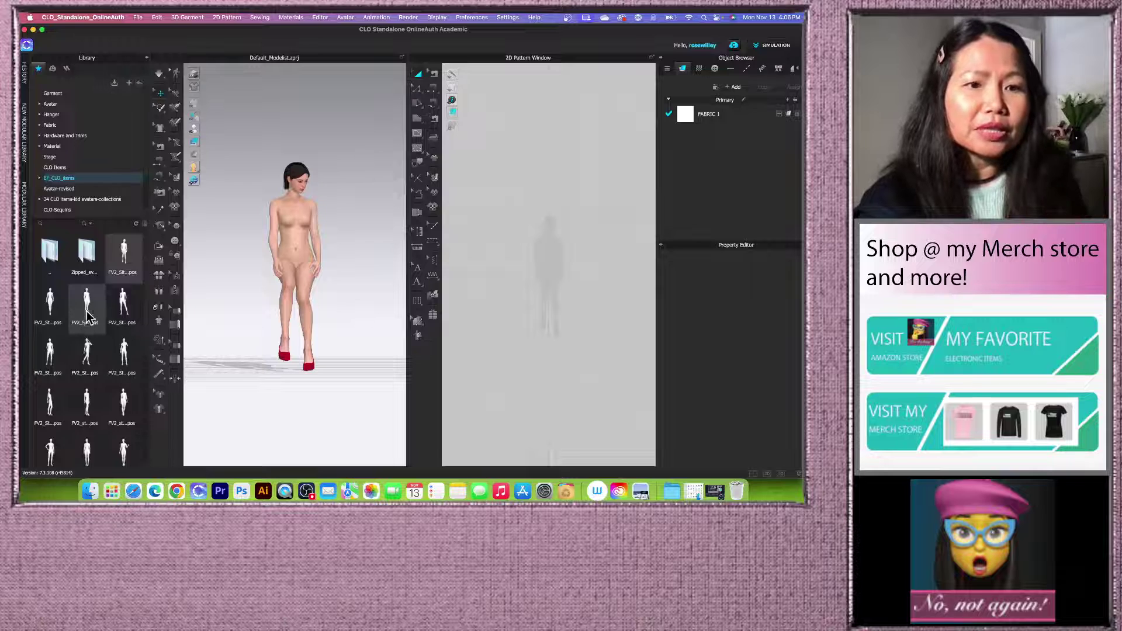
double_click(97, 365)
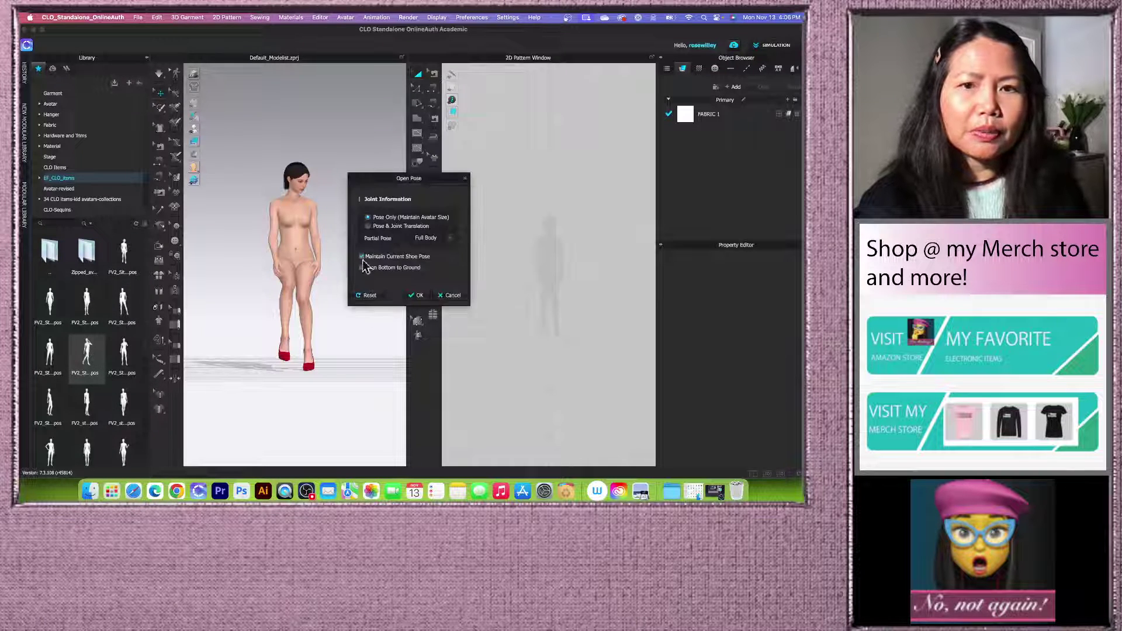
left_click(428, 297)
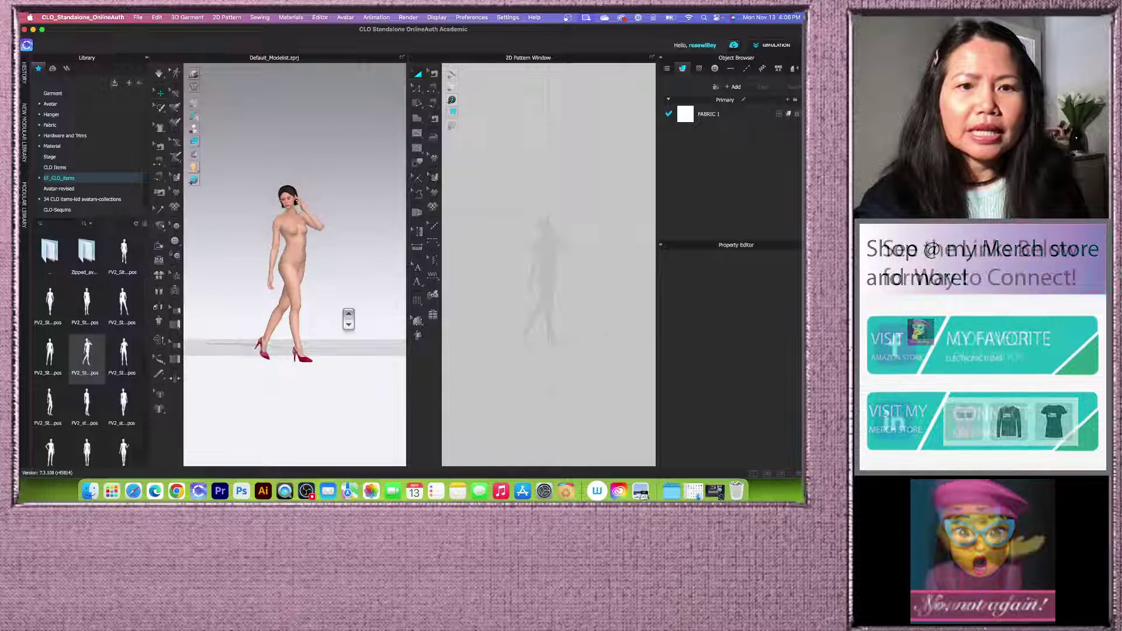
Step: Examine how the walking avatar's high heels sit relative to the ground grid
right_click_drag(317, 349, 336, 375)
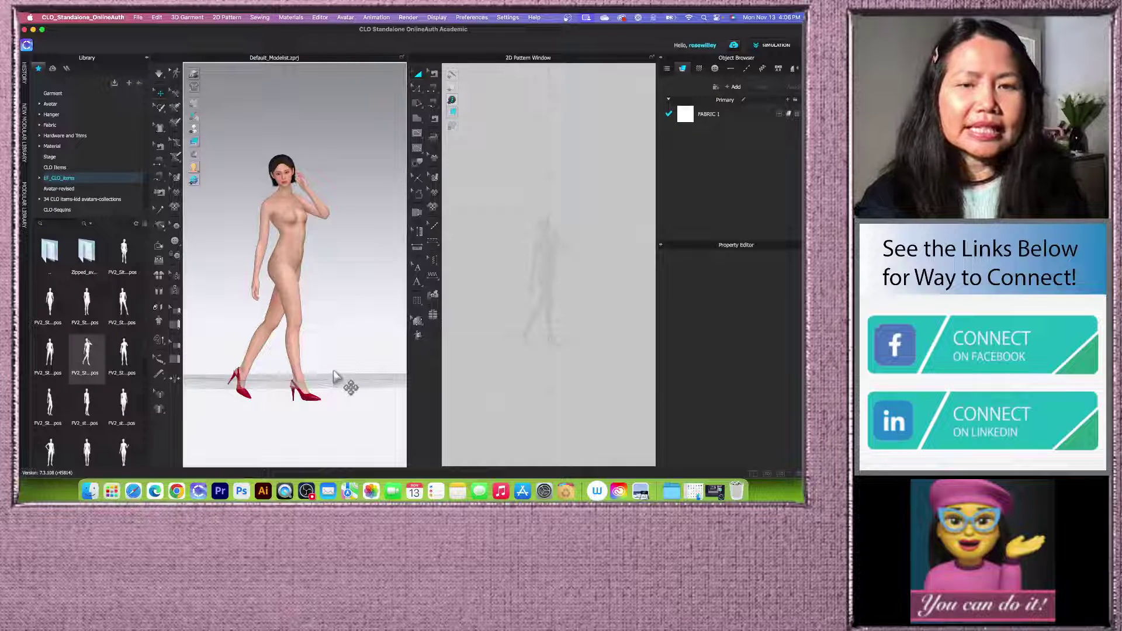
scroll(336, 377, "up", 5)
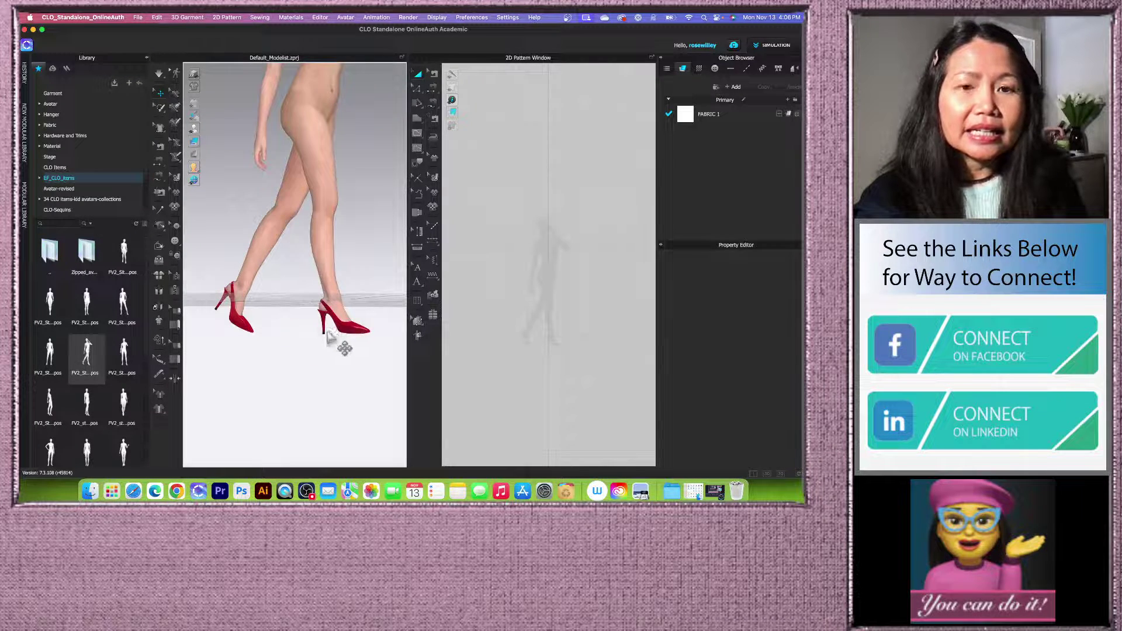
scroll(328, 333, "down", 1)
scroll(328, 334, "down", 2)
scroll(335, 342, "up", 1)
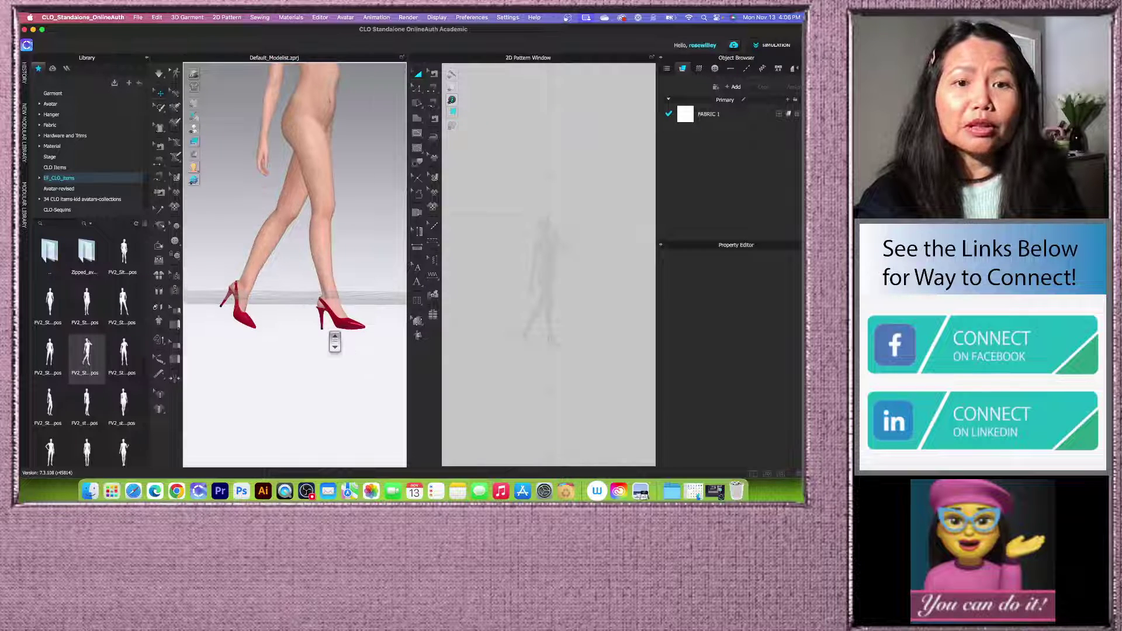
scroll(335, 342, "down", 1)
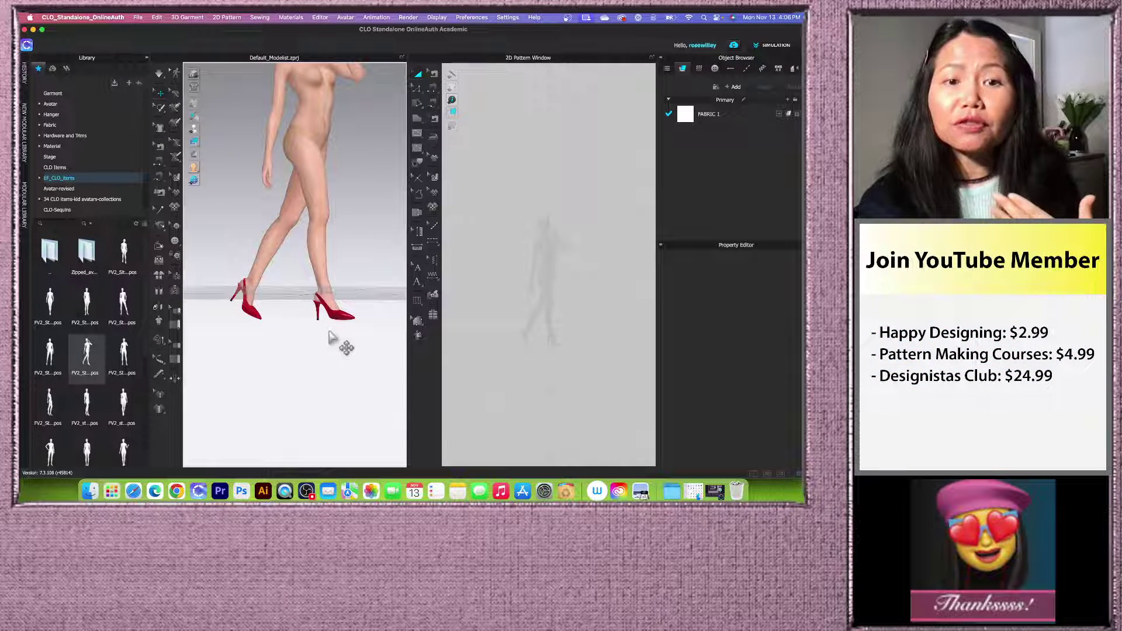
scroll(333, 343, "up", 3)
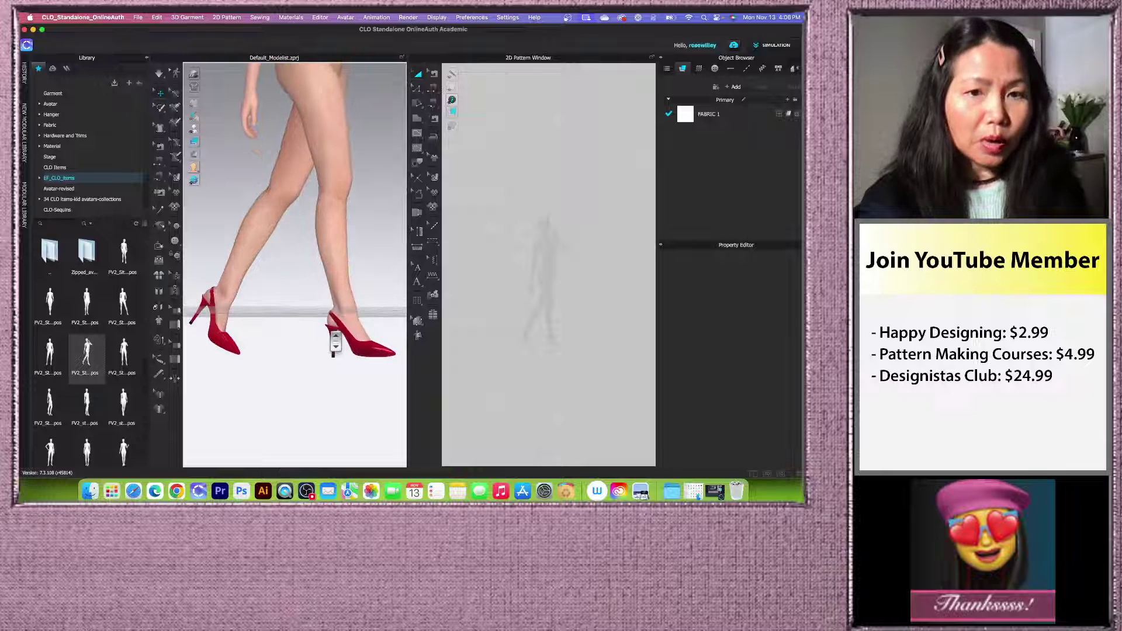
Step: Widen the 3D window by shrinking the 2D Pattern Window, keeping the whole avatar in view
left_click_drag(409, 315, 517, 292)
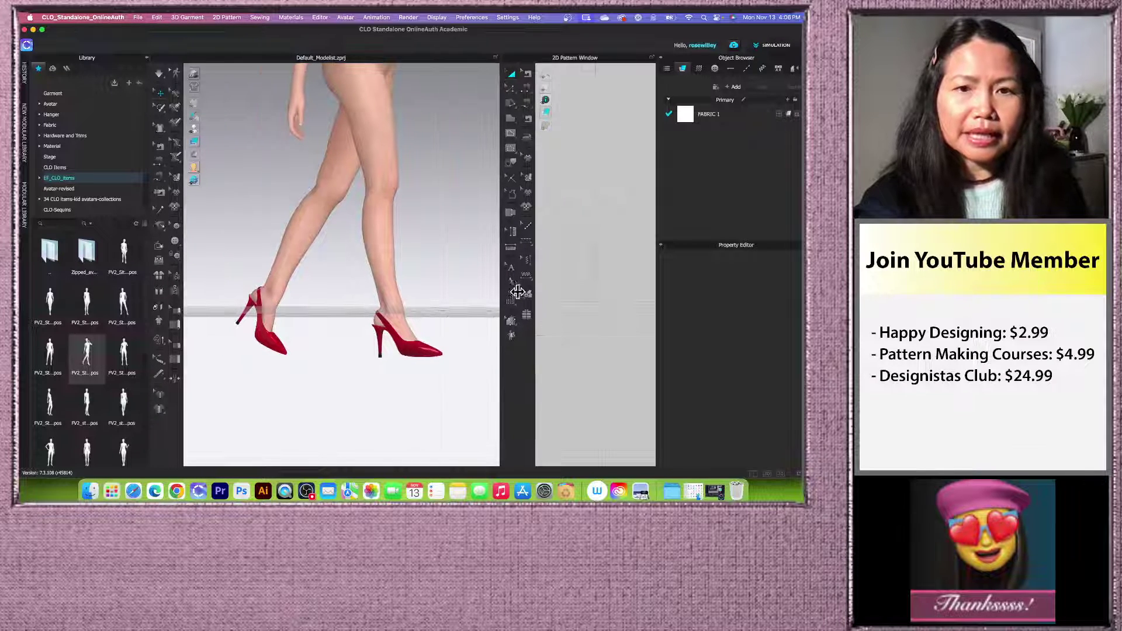
scroll(397, 344, "down", 3)
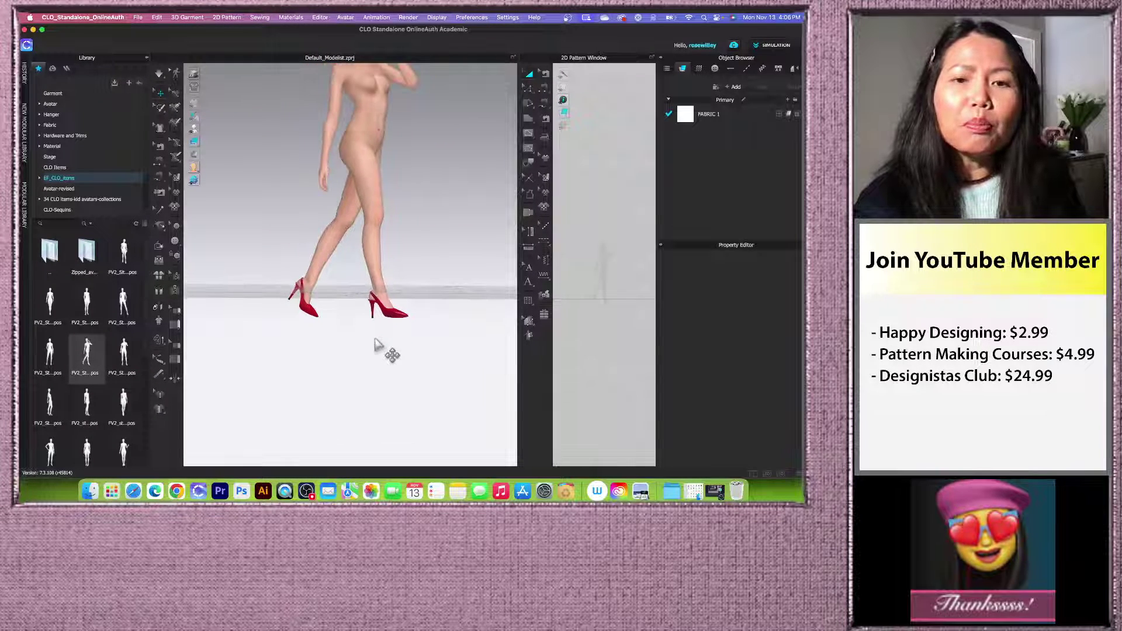
scroll(377, 346, "down", 2)
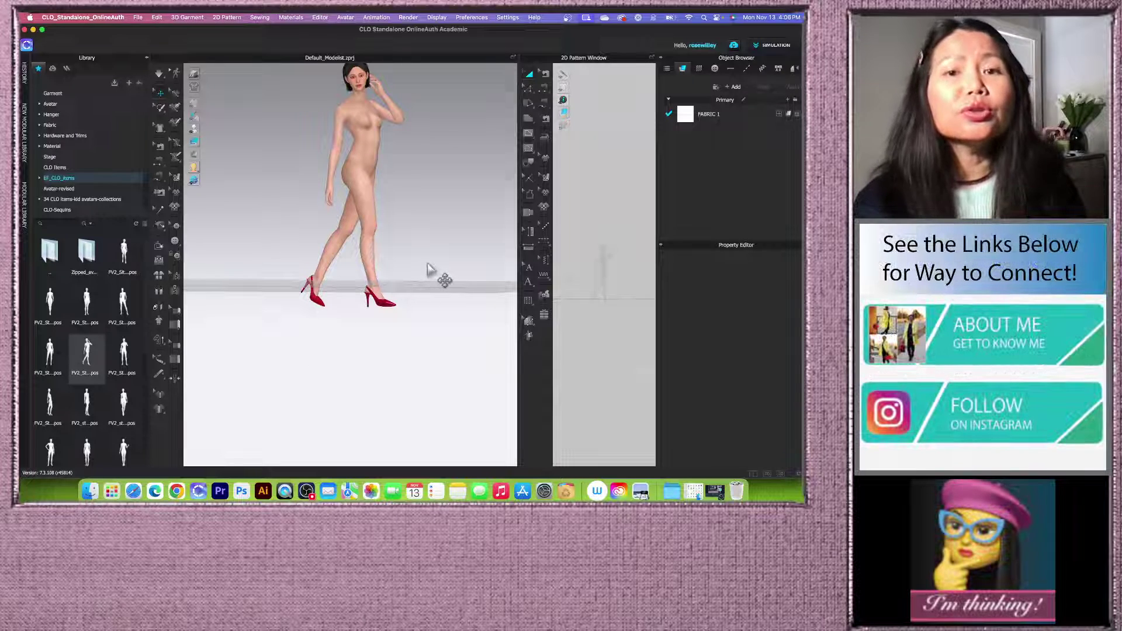
scroll(433, 298, "up", 2)
scroll(412, 303, "down", 2)
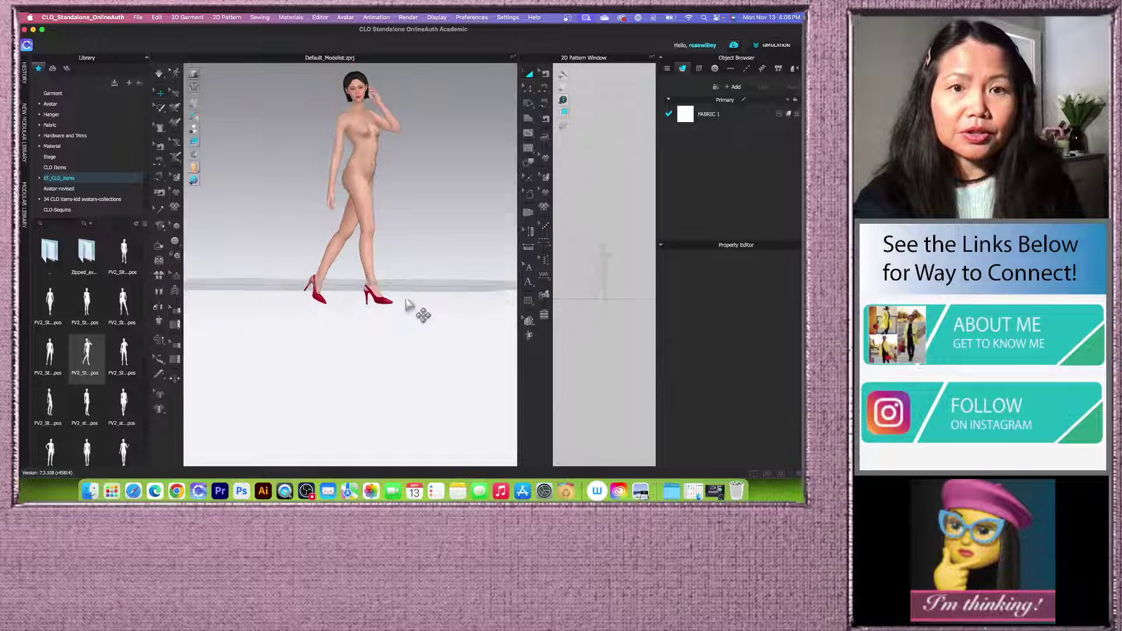
scroll(397, 328, "down", 2)
Step: Move all avatars and garments to the ground, leaving the avatar deselected
left_click(362, 195)
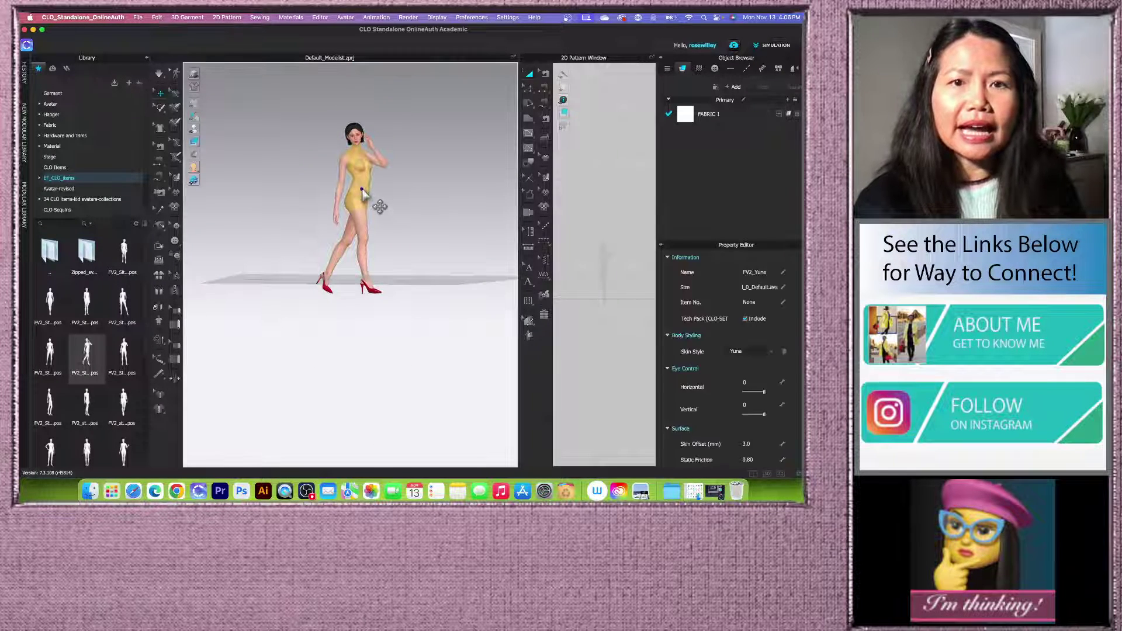
left_click(438, 192)
scroll(426, 263, "up", 2)
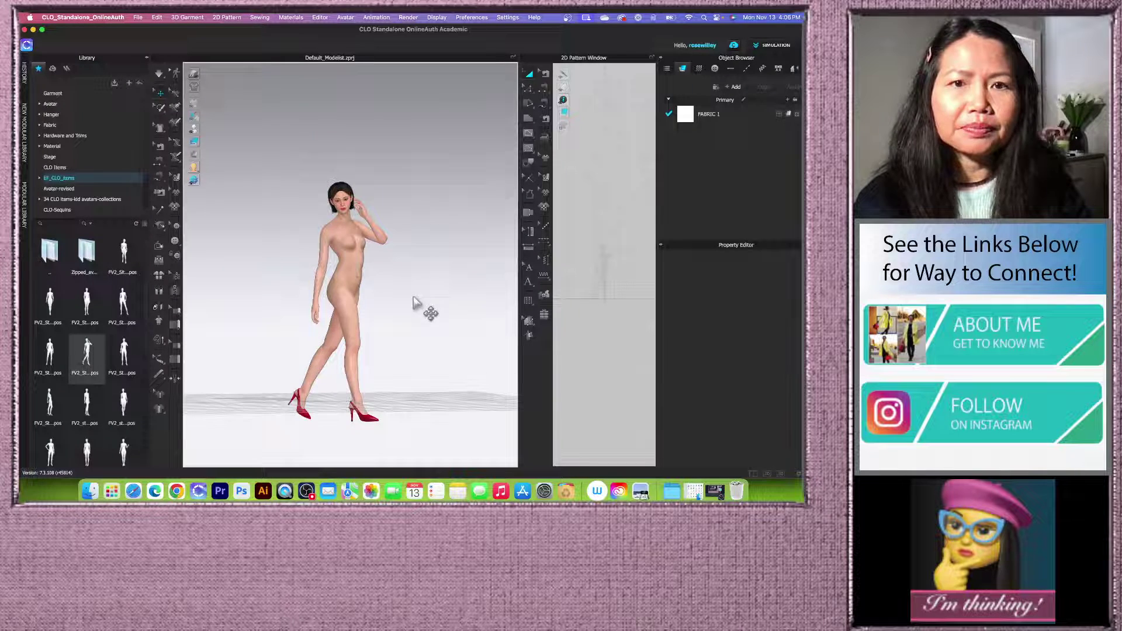
left_click(345, 282)
right_click(355, 263)
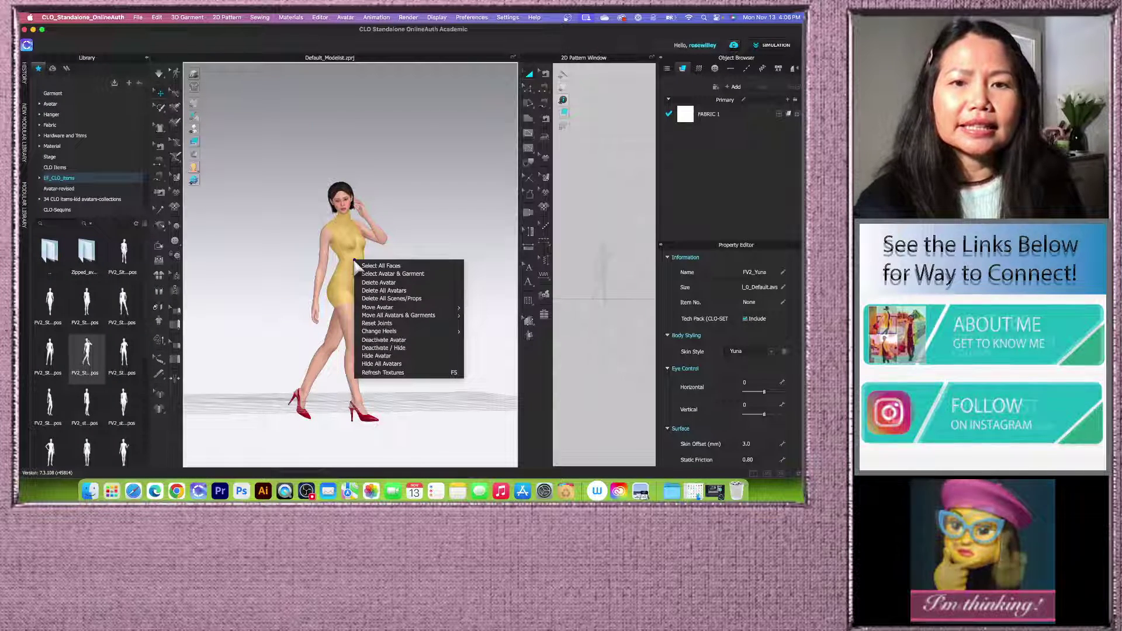
mouse_move(366, 310)
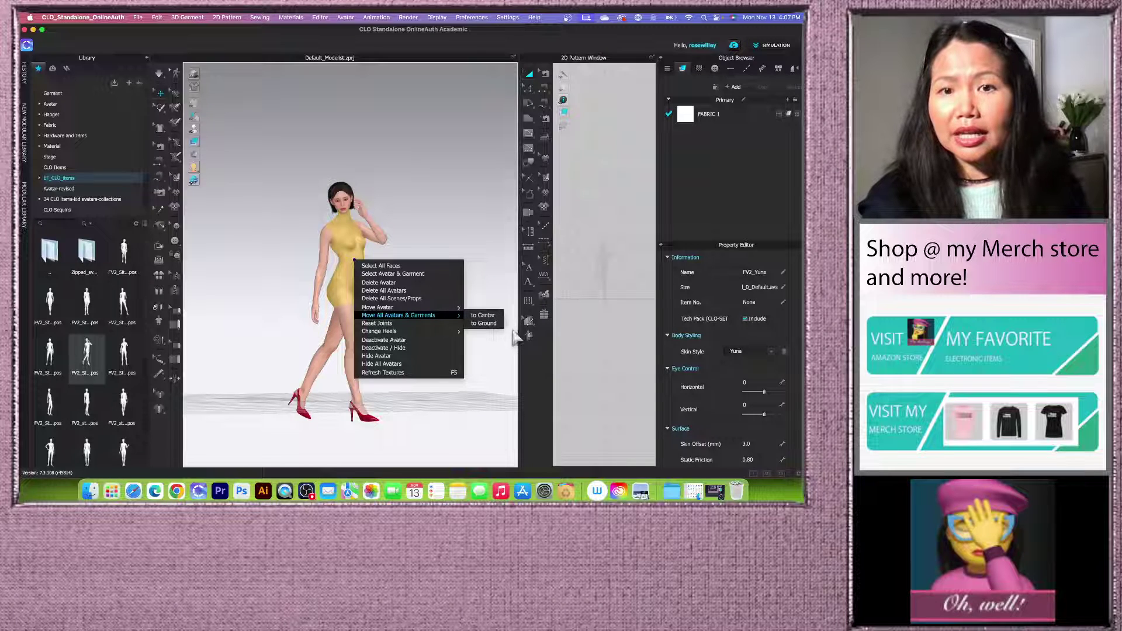
left_click(489, 324)
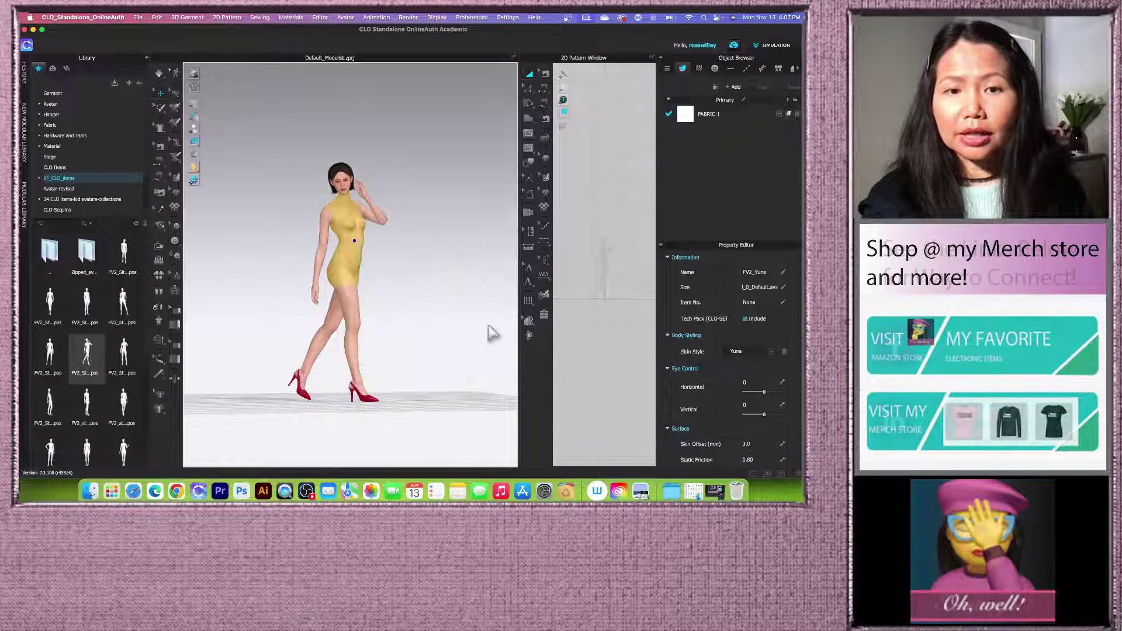
left_click(401, 344)
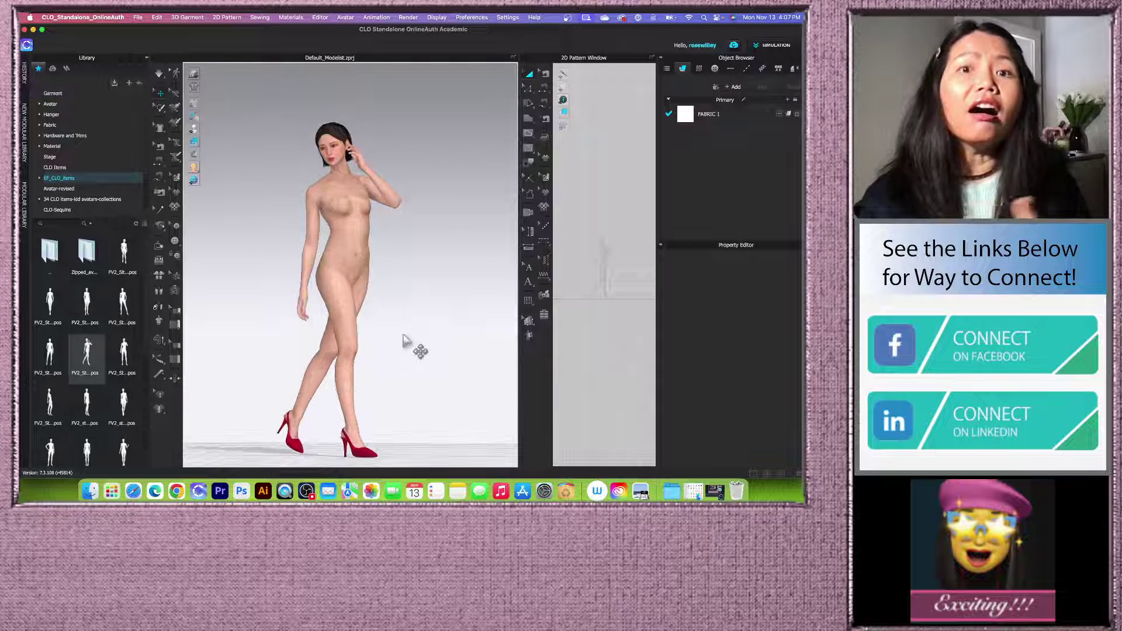
Step: Inspect the walking avatar and its heels against the ground grid from several angles
mouse_move(424, 332)
right_mouse_down()
mouse_move(446, 325)
mouse_move(439, 331)
right_mouse_up()
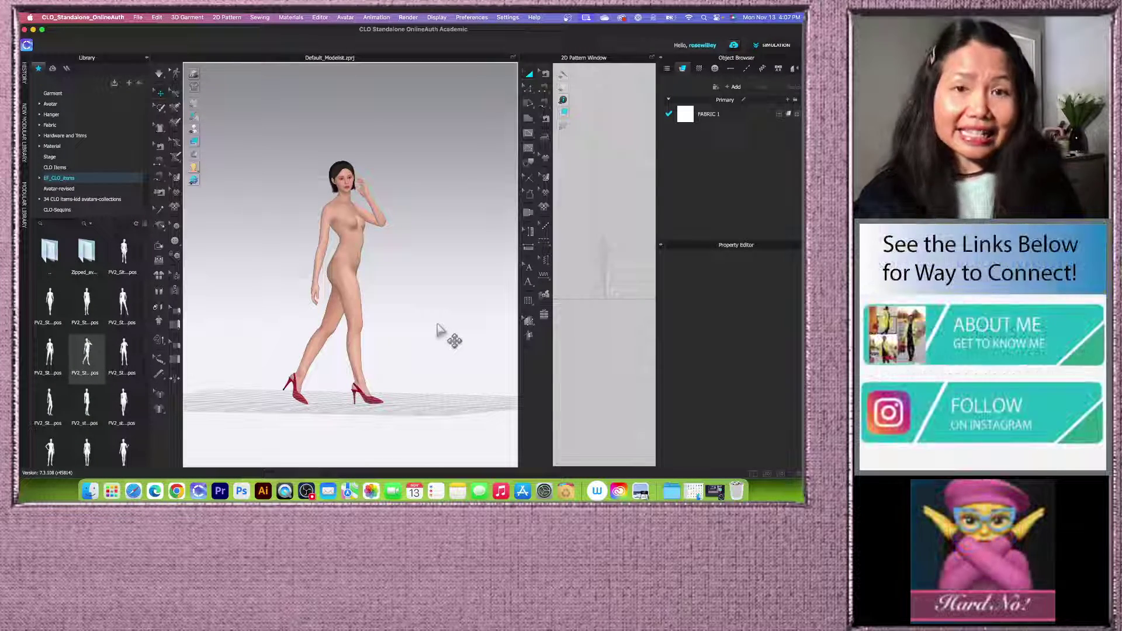
scroll(422, 318, "down", 2)
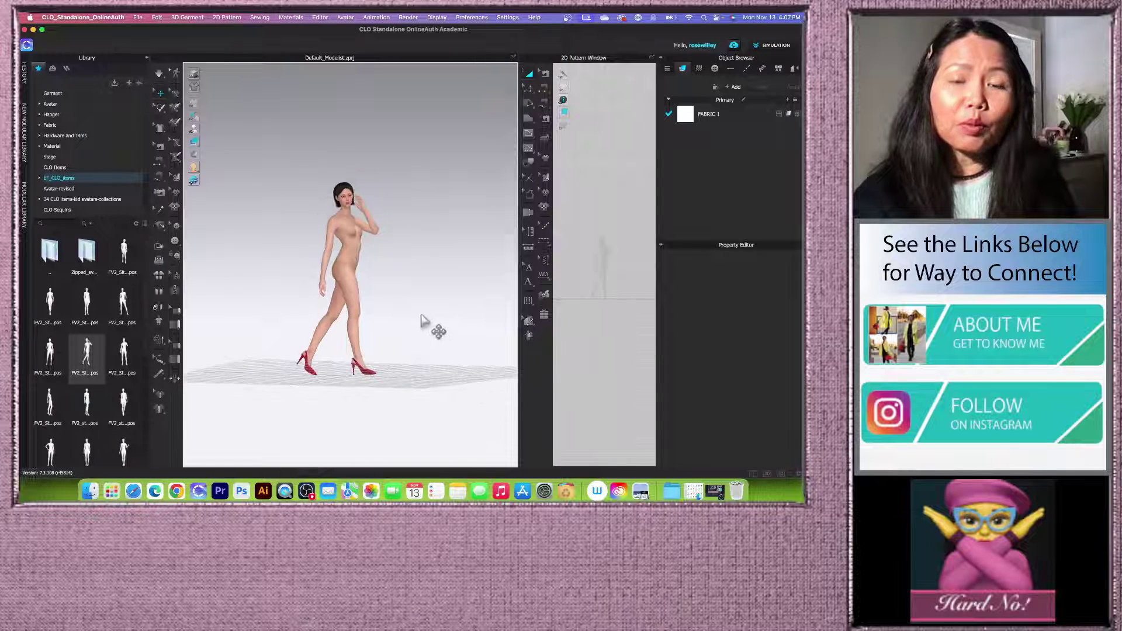
scroll(422, 318, "up", 2)
mouse_move(428, 317)
right_mouse_down()
mouse_move(393, 316)
mouse_move(421, 316)
right_mouse_up()
scroll(426, 363, "up", 2)
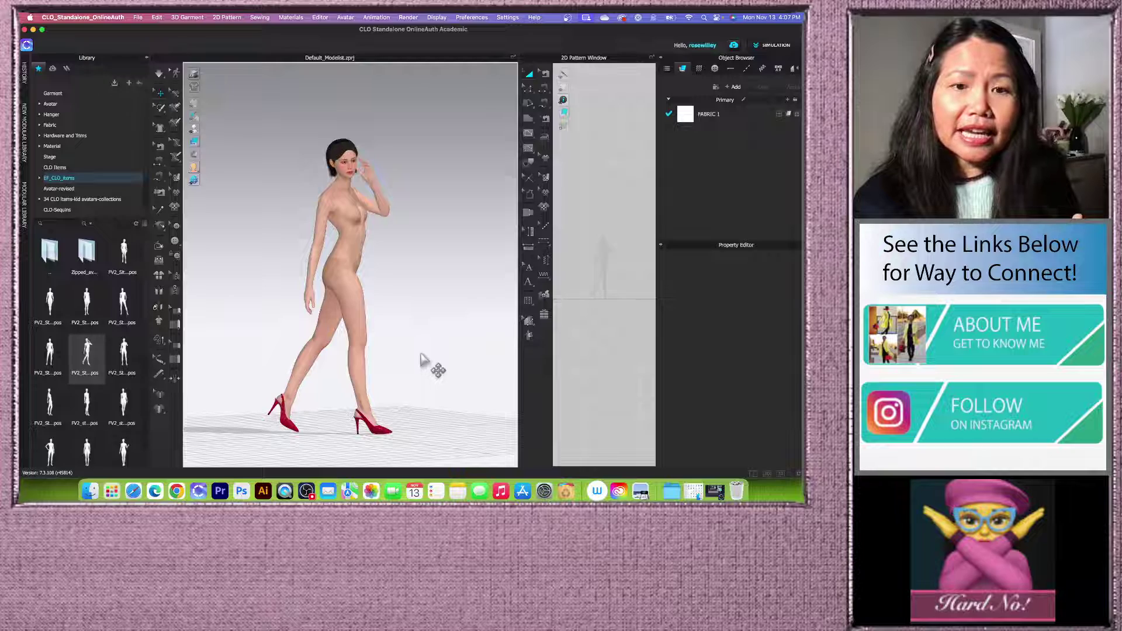
mouse_move(424, 359)
right_mouse_down()
mouse_move(396, 359)
mouse_move(394, 370)
mouse_move(418, 376)
mouse_move(421, 405)
mouse_move(374, 454)
mouse_move(408, 420)
mouse_move(321, 424)
mouse_move(414, 372)
right_mouse_up()
scroll(392, 442, "up", 2)
scroll(409, 408, "down", 2)
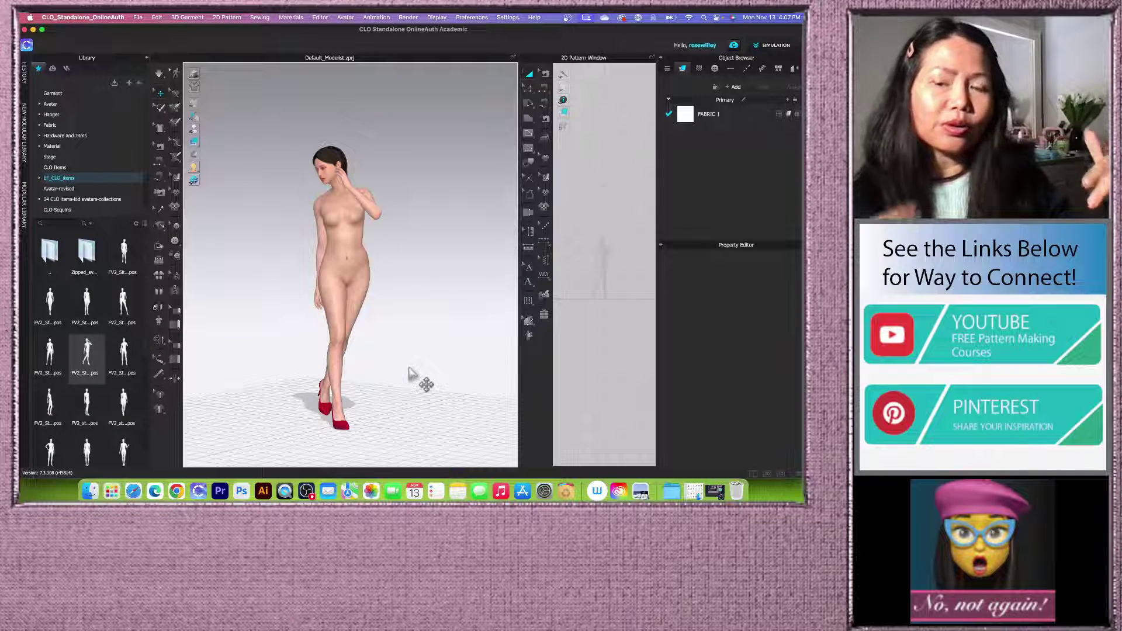
scroll(371, 316, "up", 2)
scroll(366, 318, "down", 4)
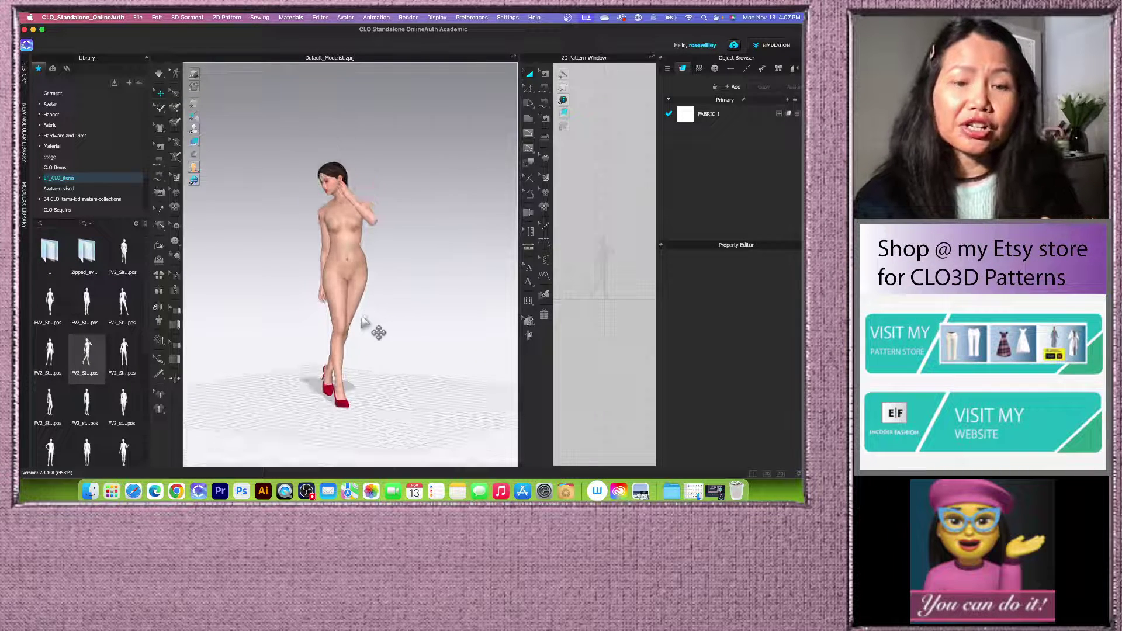
right_click_drag(357, 319, 385, 322)
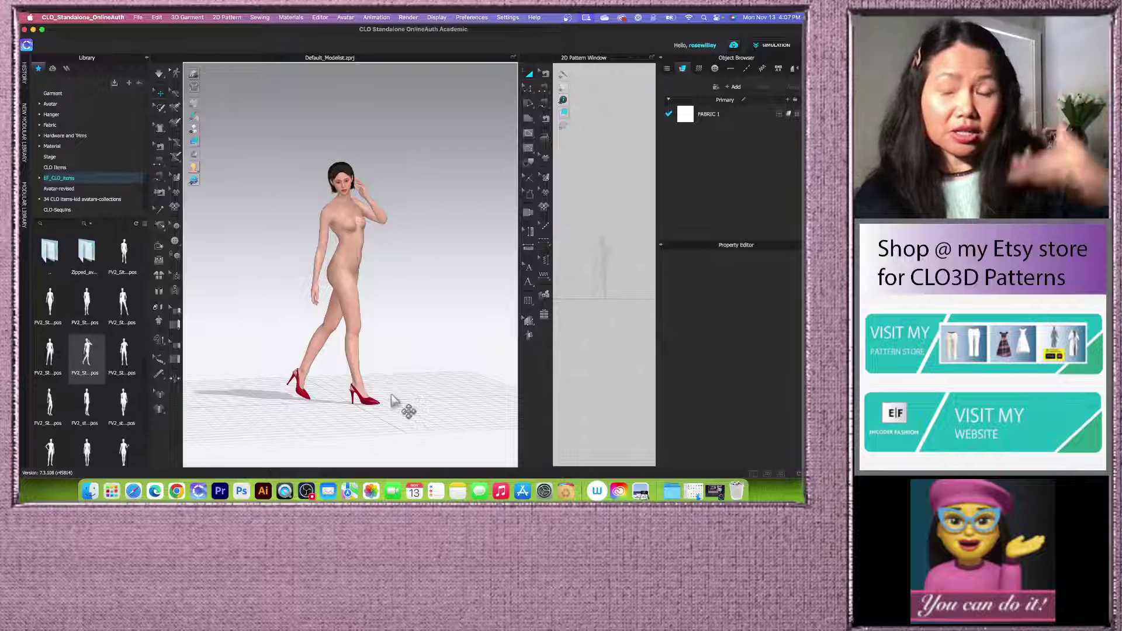
mouse_move(384, 393)
right_mouse_down()
mouse_move(371, 387)
mouse_move(409, 401)
mouse_move(363, 390)
mouse_move(371, 395)
right_mouse_up()
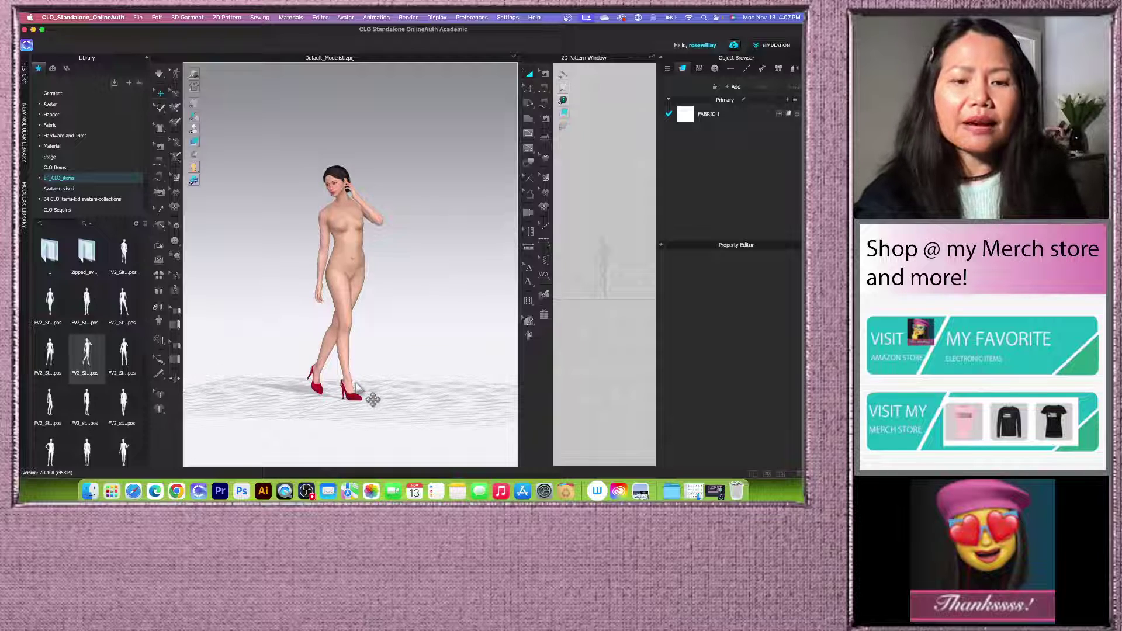
scroll(374, 387, "up", 2)
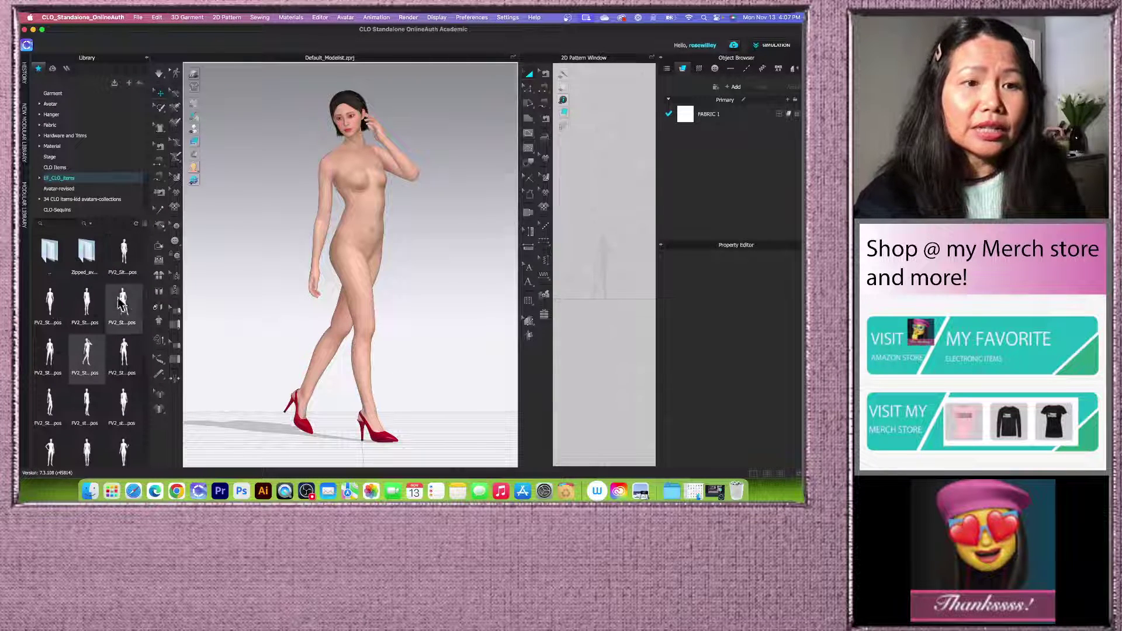
Step: Apply the upright standing pose with arms lowered to the avatar and check it from behind and from the front
double_click(88, 313)
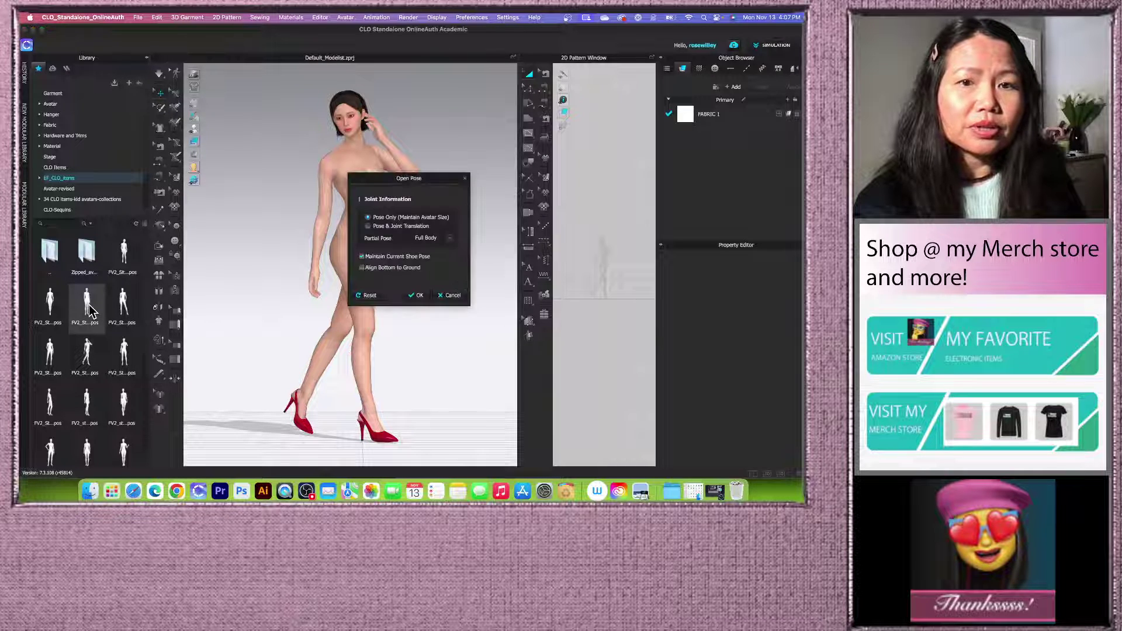
left_click(419, 296)
scroll(409, 310, "up", 3)
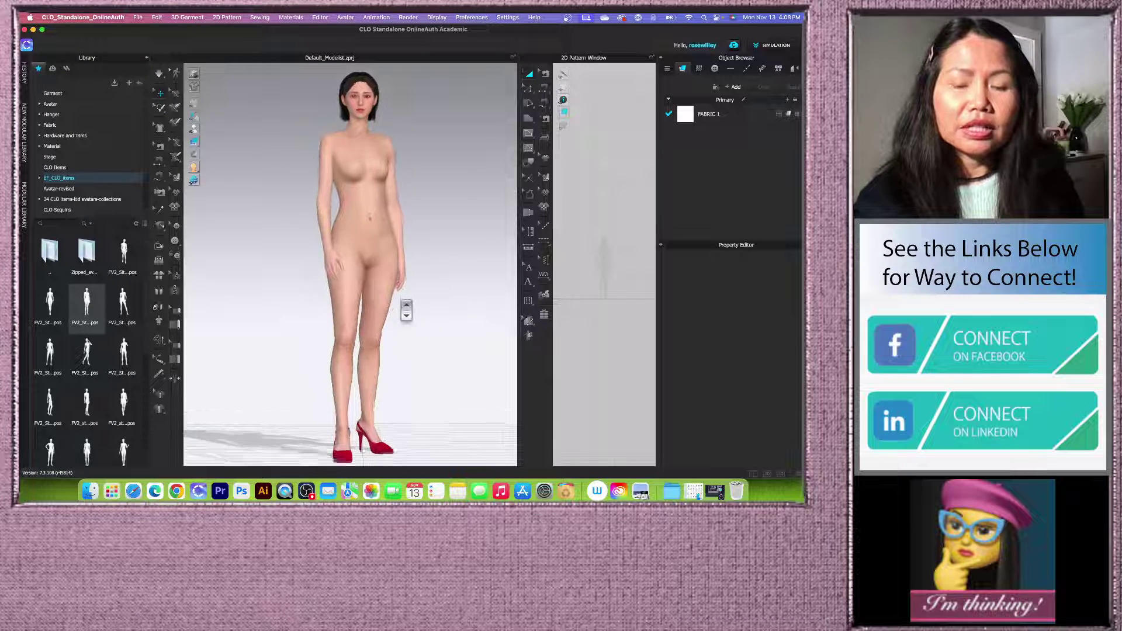
right_click_drag(370, 326, 412, 325)
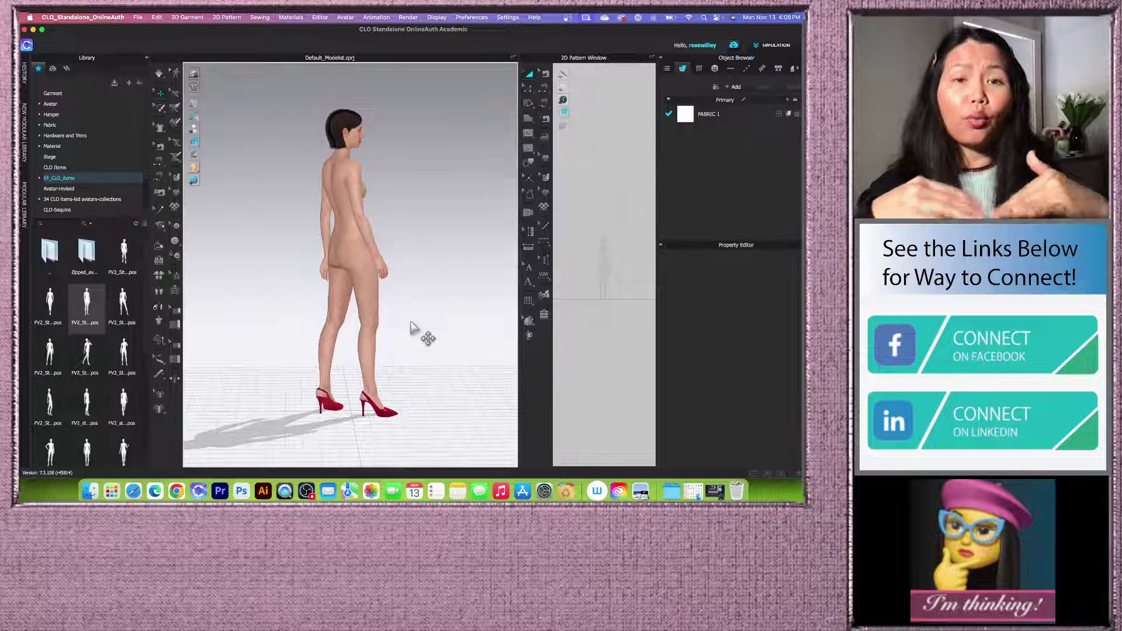
right_click_drag(410, 323, 404, 318)
key("2")
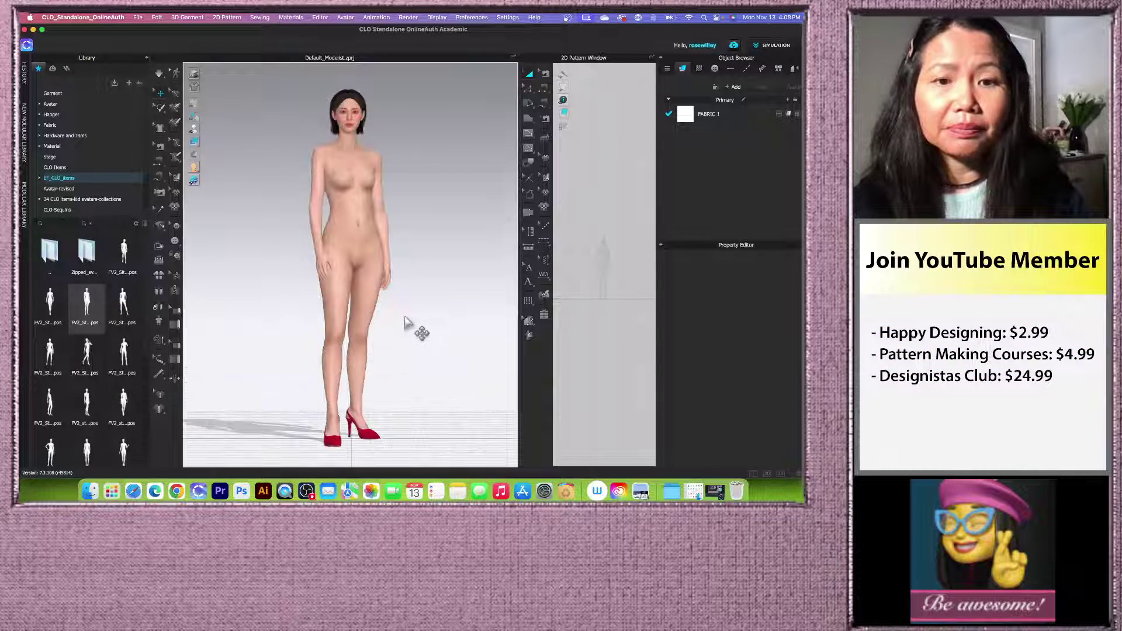
Step: Apply the PV2 seated pose from the library to the avatar as Pose Only, maintaining the current shoe pose
scroll(91, 409, "down", 3)
scroll(99, 406, "up", 3)
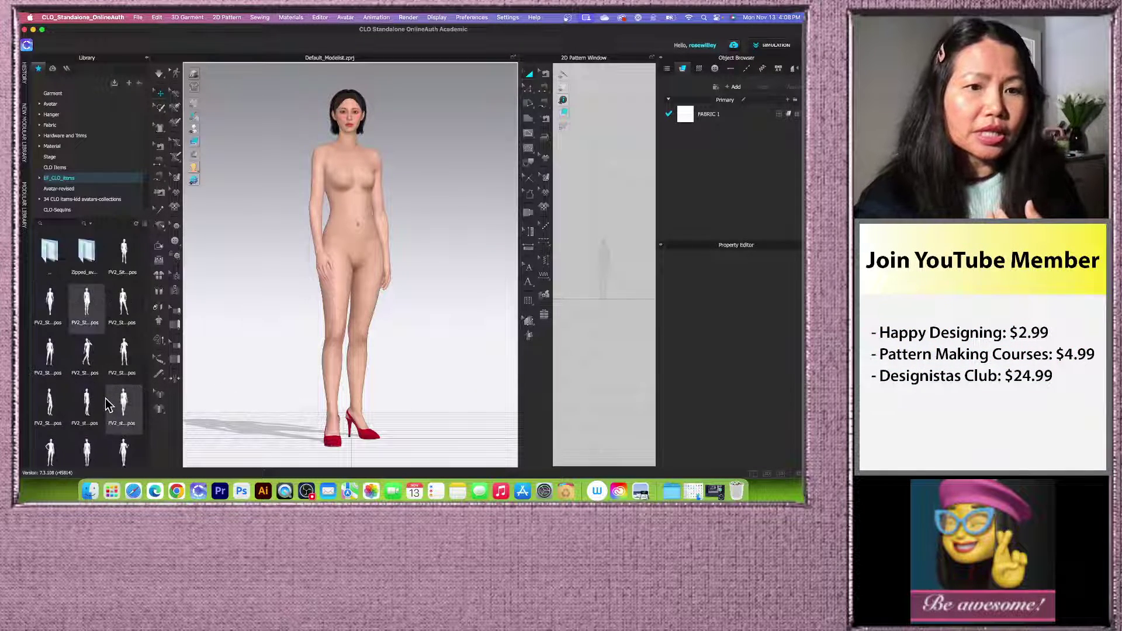
scroll(108, 404, "down", 3)
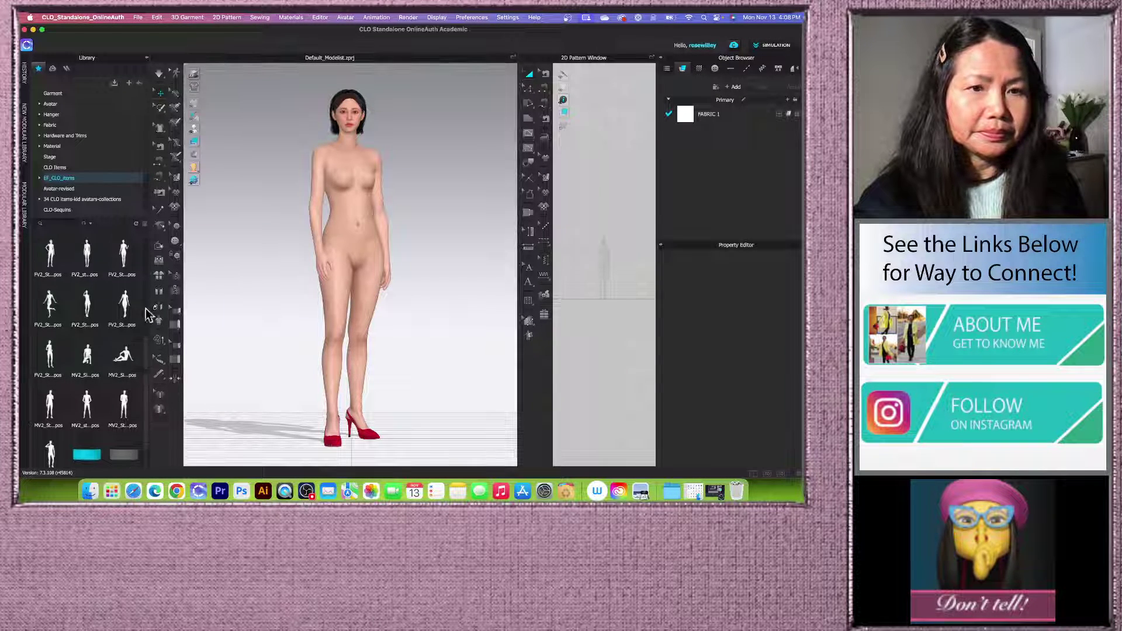
scroll(131, 281, "up", 5)
double_click(124, 257)
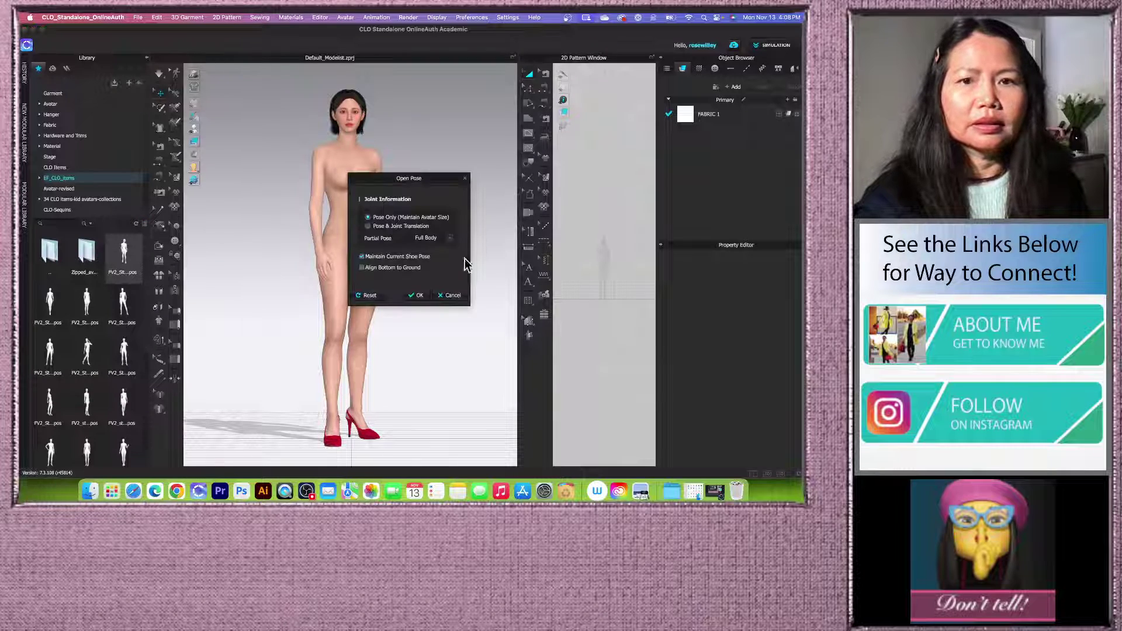
left_click(420, 295)
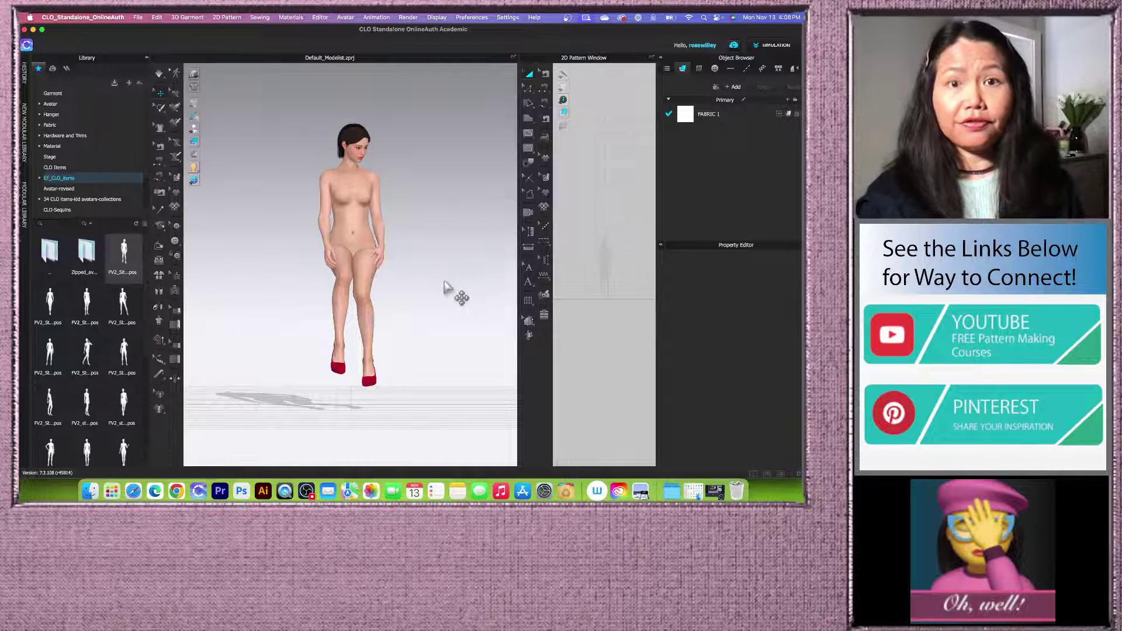
Step: Move all avatars and garments to the ground, deselect the seated avatar and check its footing from several angles
left_click(358, 224)
right_click(359, 223)
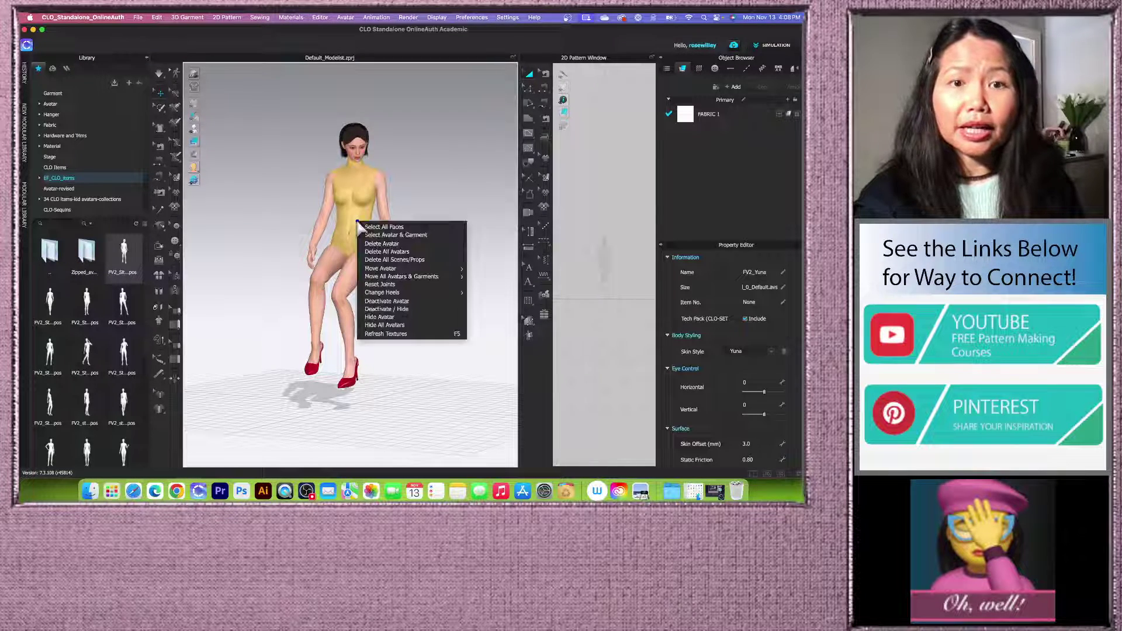
mouse_move(392, 278)
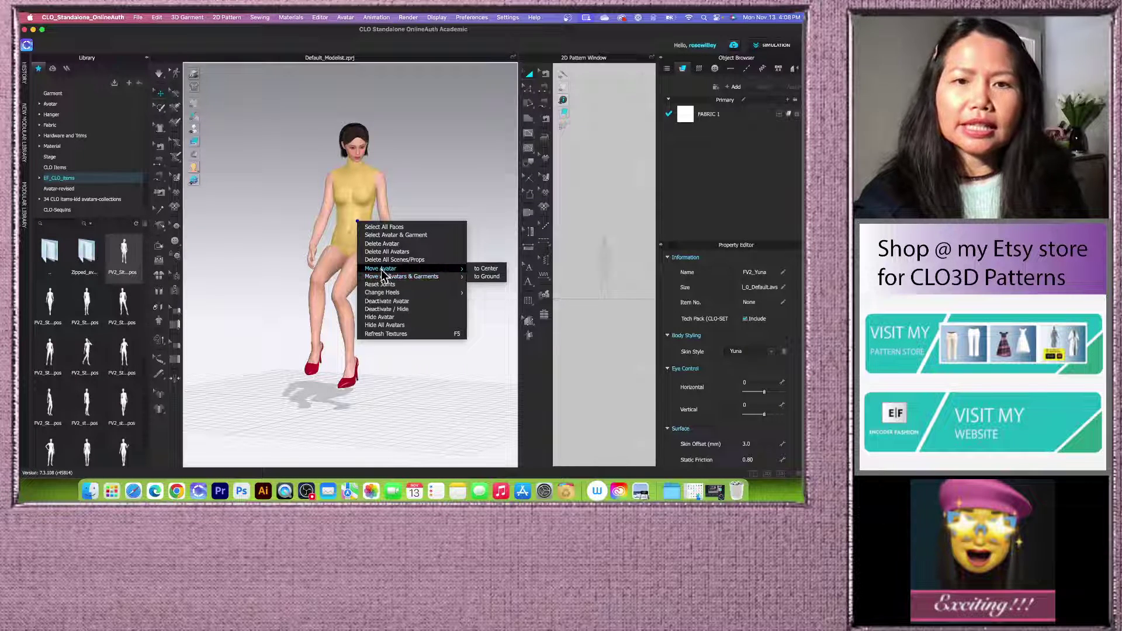
left_click(486, 283)
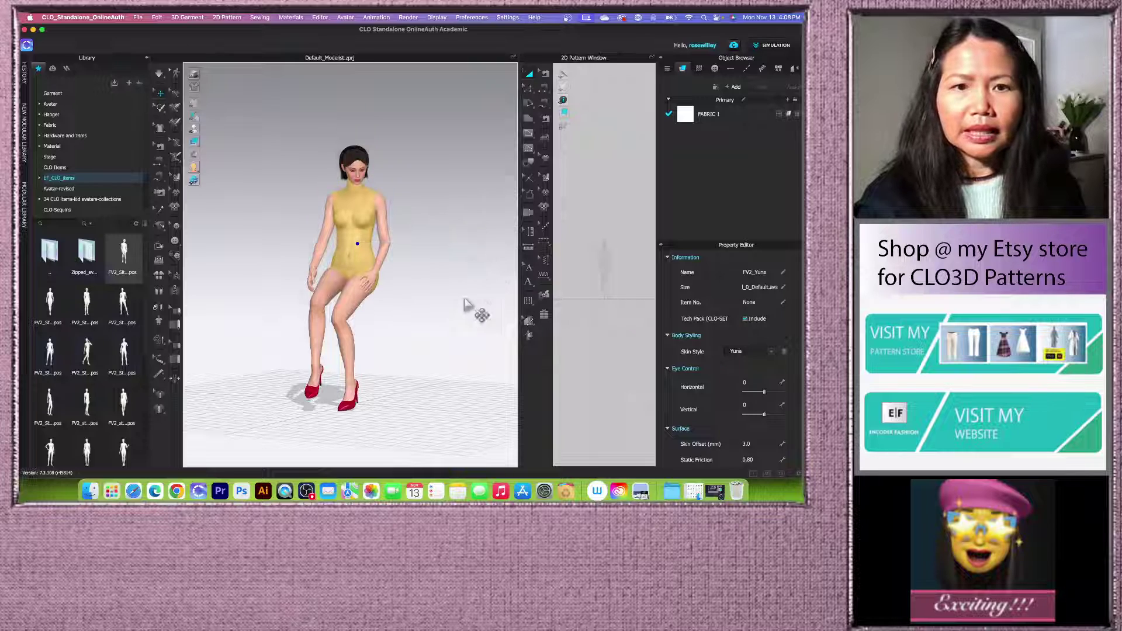
mouse_move(391, 331)
right_mouse_down()
mouse_move(435, 333)
mouse_move(403, 338)
right_mouse_up()
left_click(405, 328)
scroll(428, 326, "up", 3)
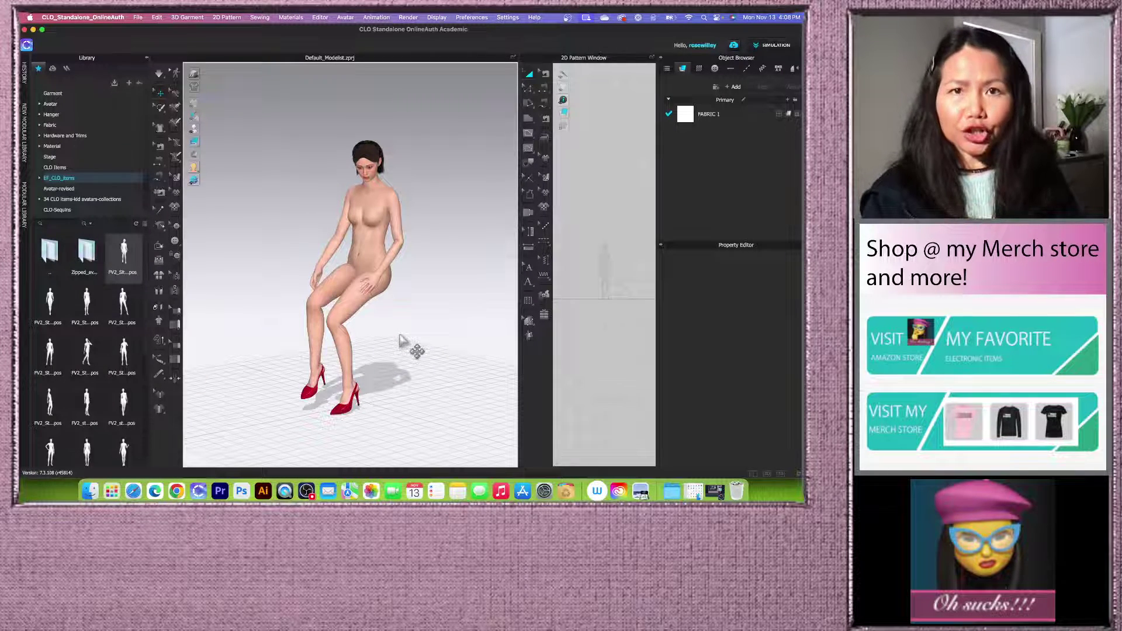
right_click_drag(400, 335, 397, 325)
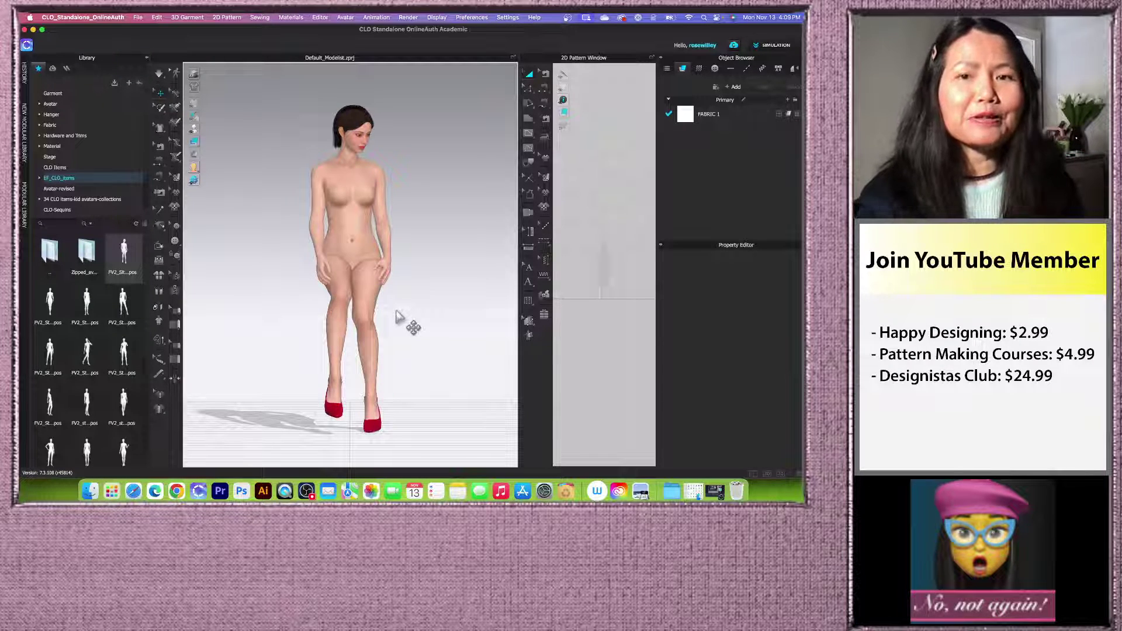
scroll(375, 261, "down", 3)
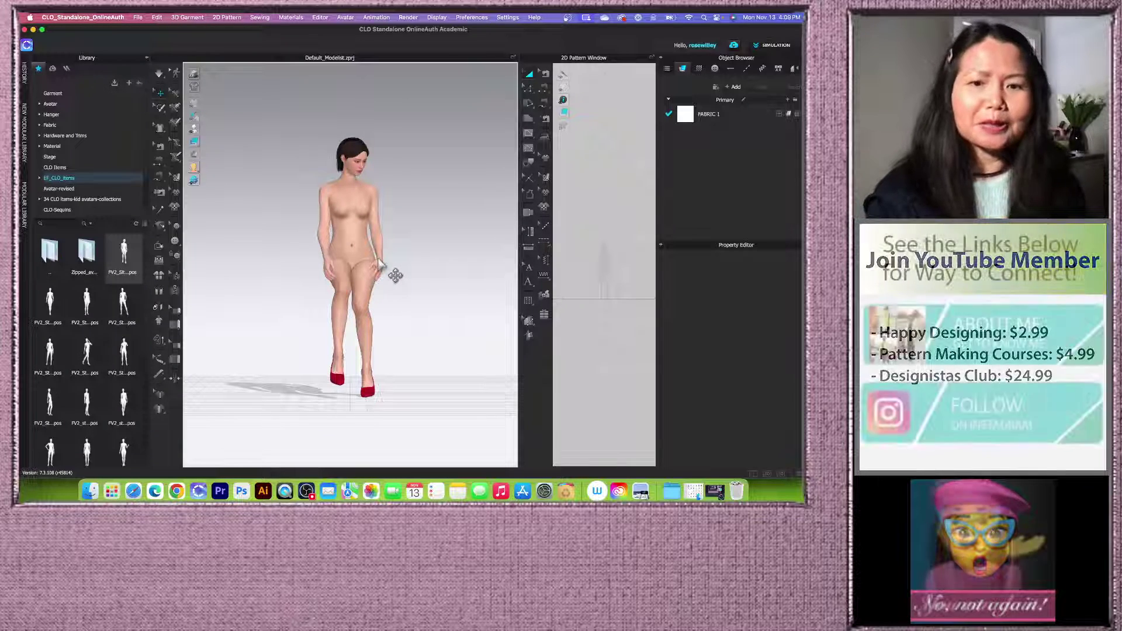
Step: Switch to Preview to view the T-shirt and jacket reference images, and return to CLO
left_click(641, 493)
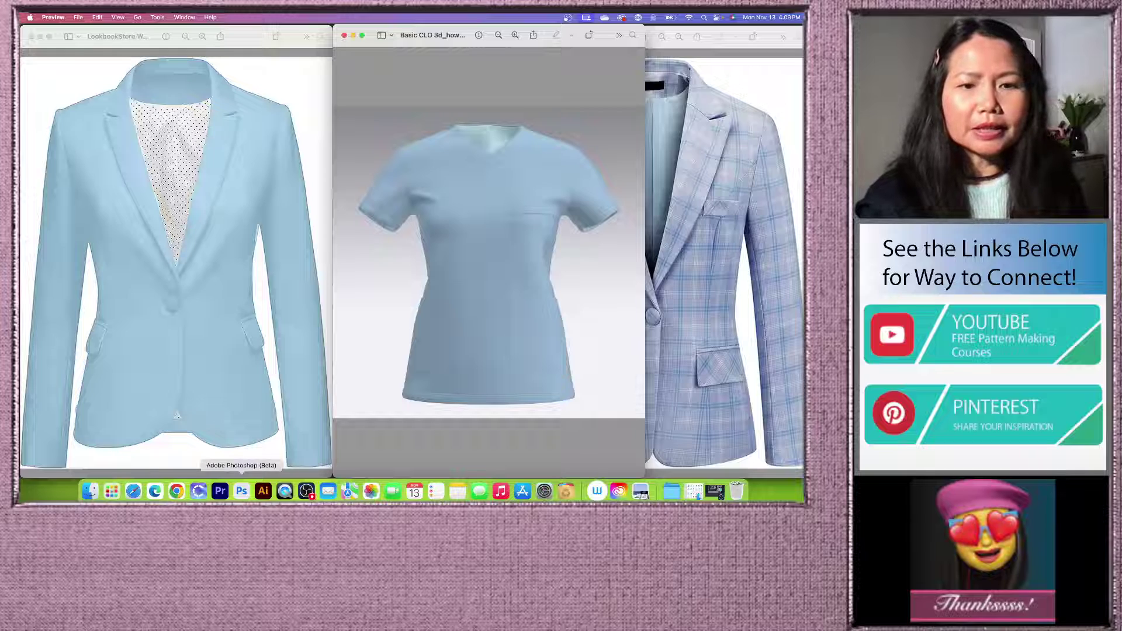
left_click(198, 490)
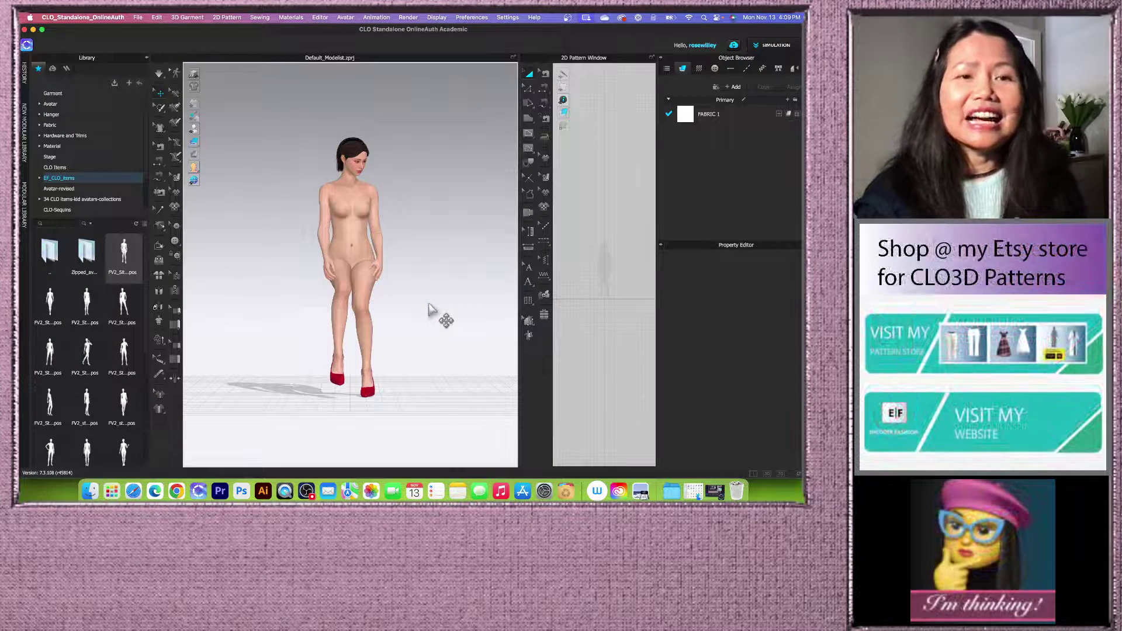
Step: Start a new project and load the tall avatar from the Avatar-revised library folder into the 3D window
left_click(141, 19)
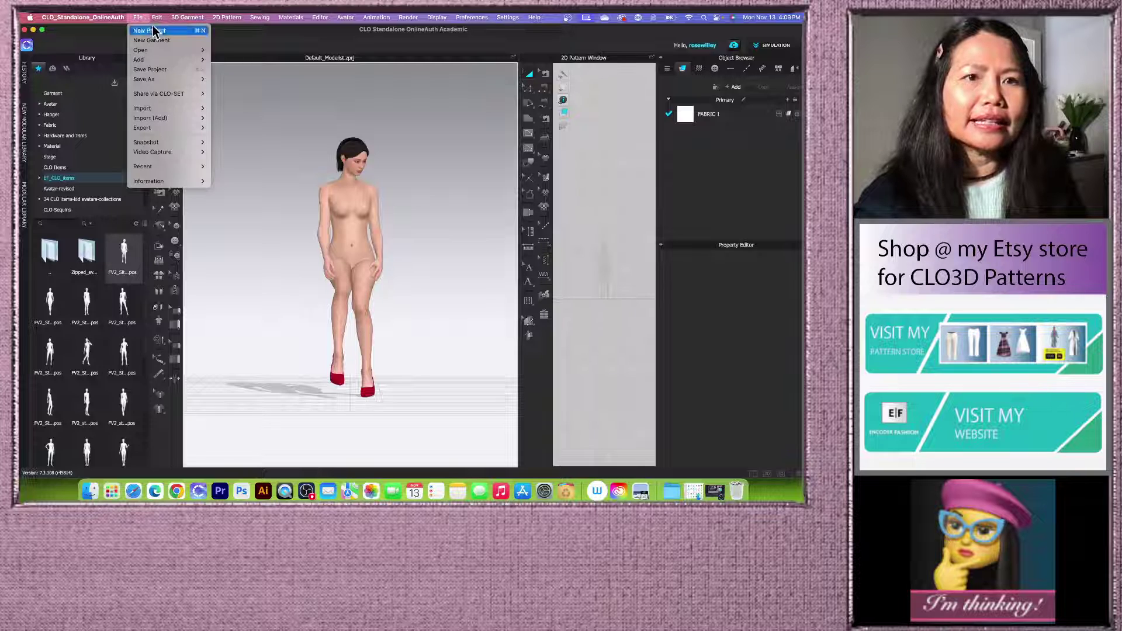
left_click(155, 33)
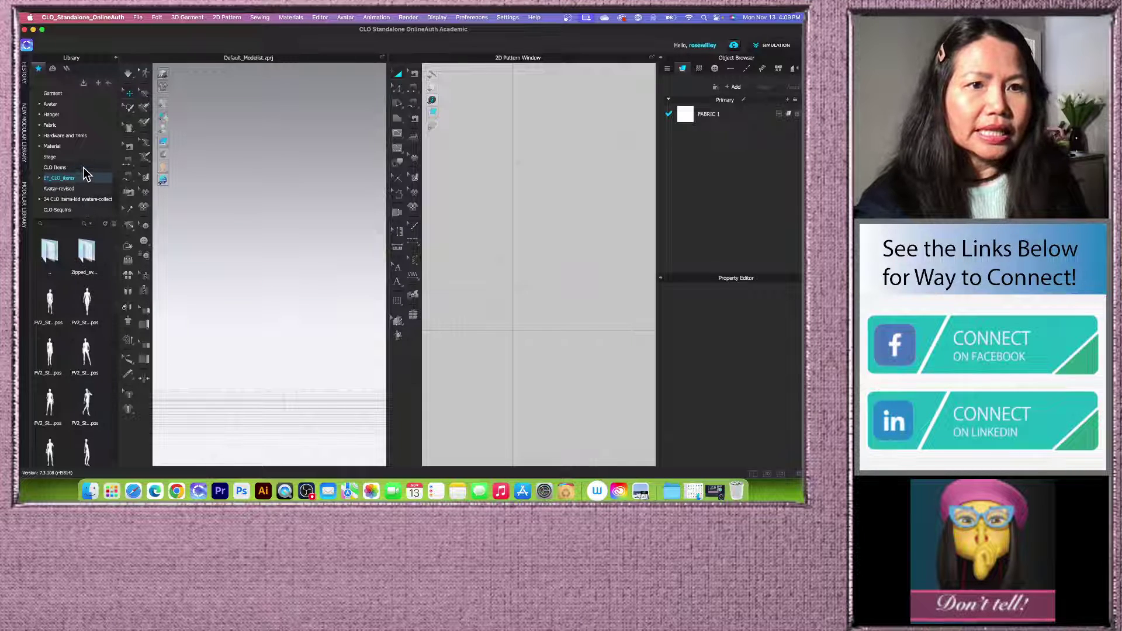
left_click(71, 188)
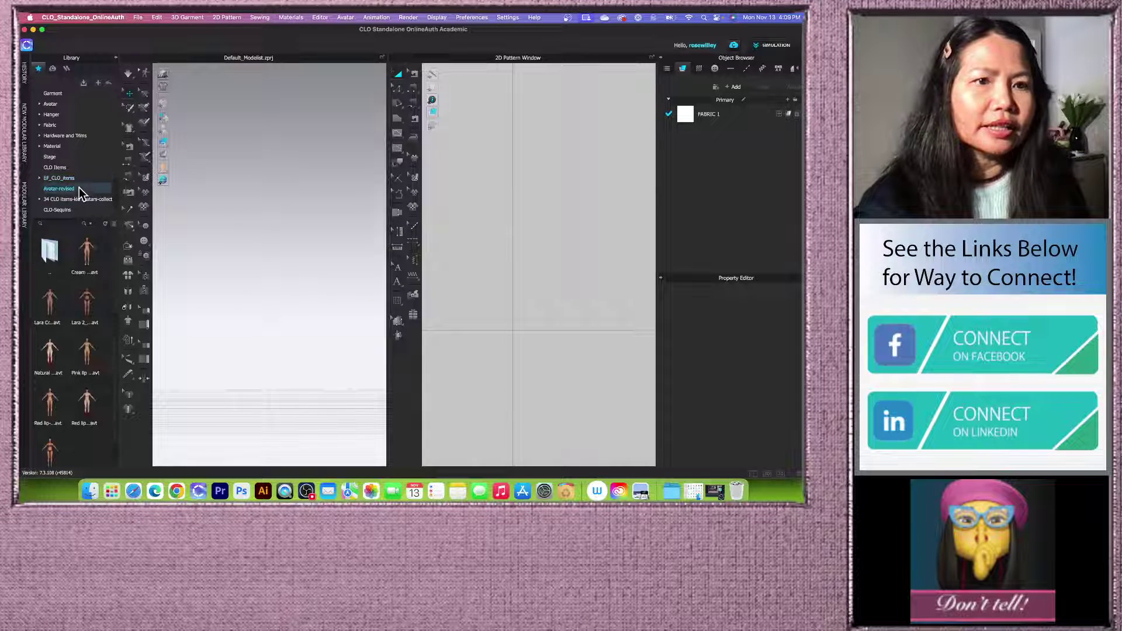
scroll(68, 409, "down", 1)
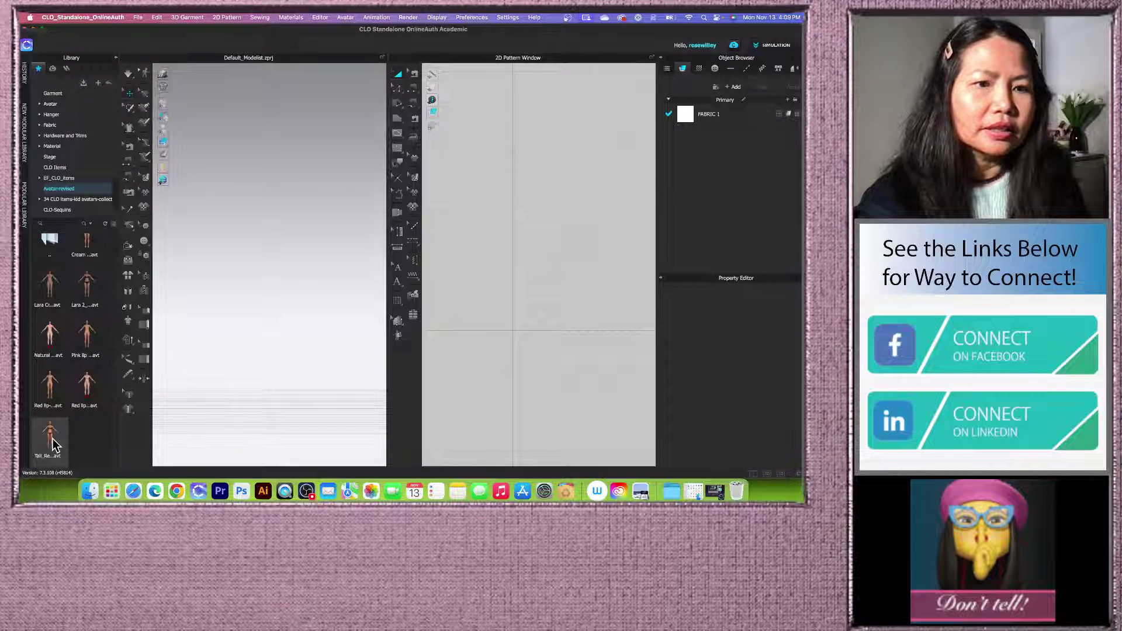
left_click_drag(53, 446, 353, 296)
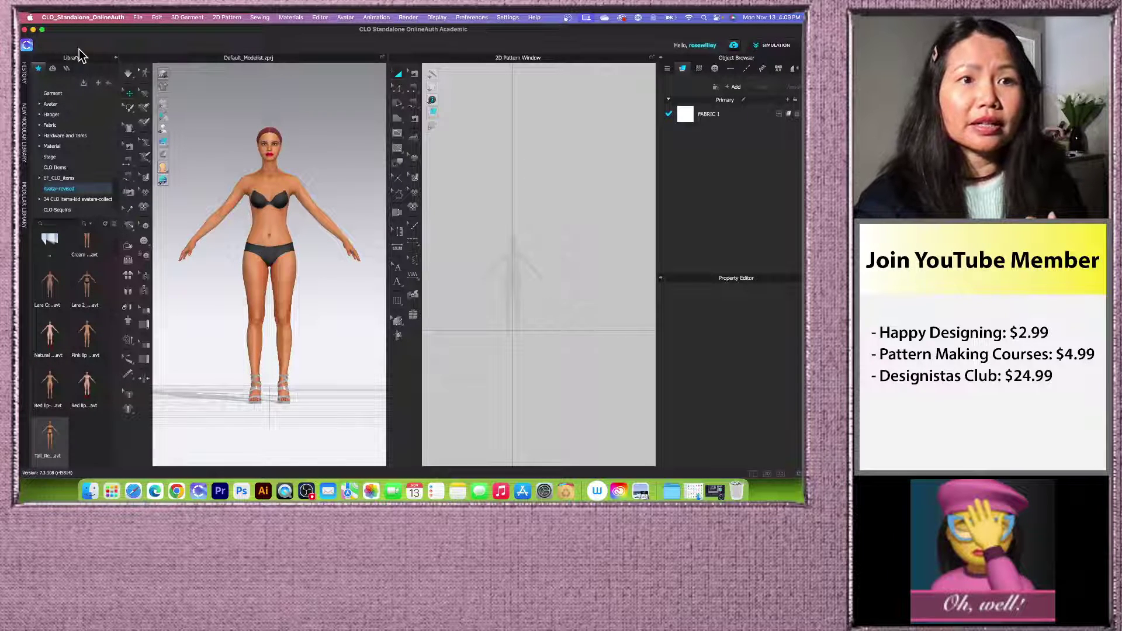
Step: Load Female_T-shirt.zpac with the current avatar's size and pose maintained, and drape it on the avatar by simulation
left_click(65, 93)
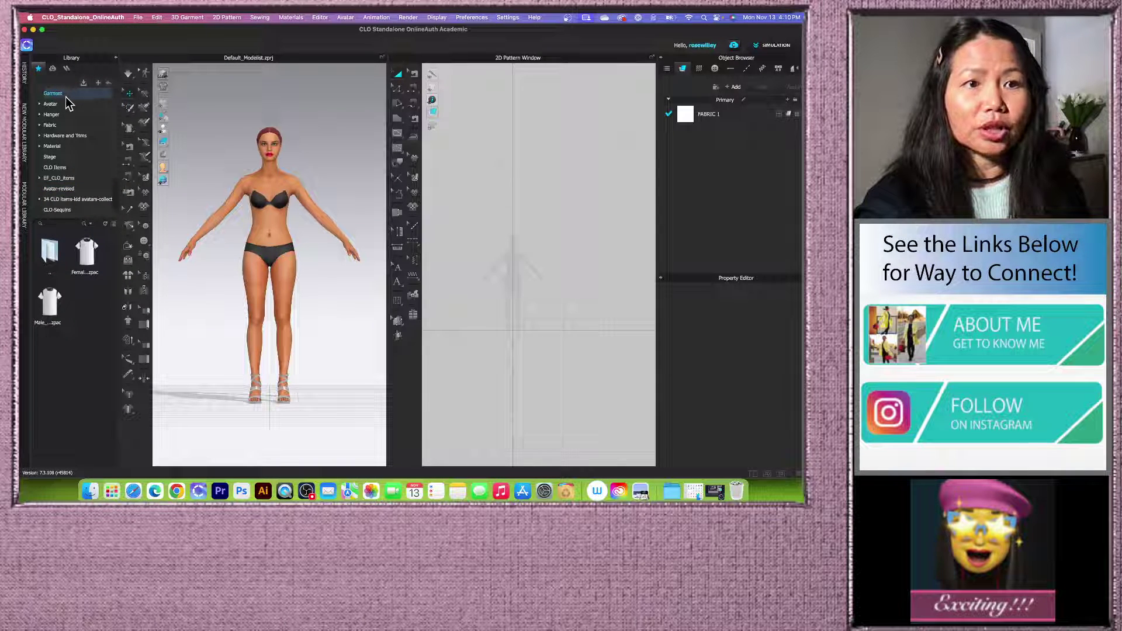
mouse_move(92, 258)
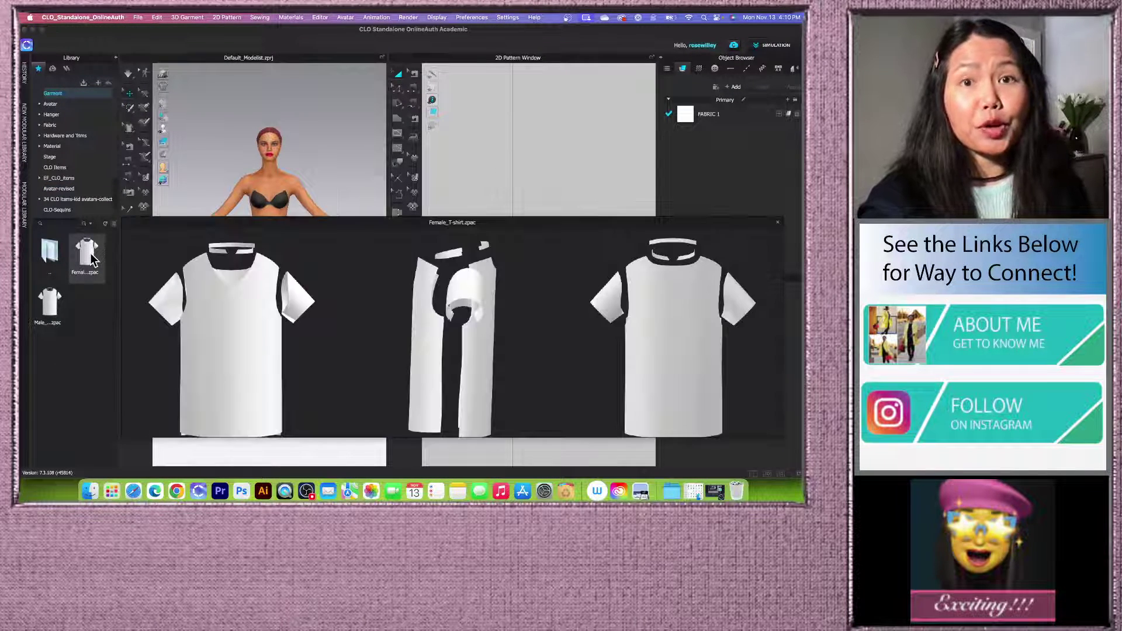
left_click_drag(93, 258, 350, 244)
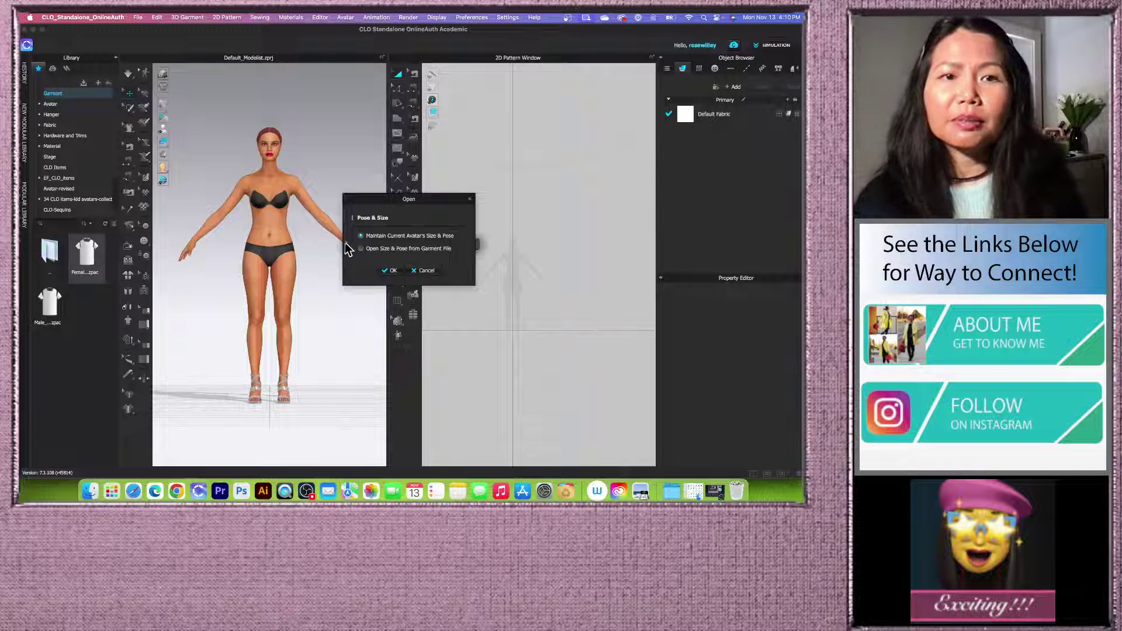
left_click(390, 270)
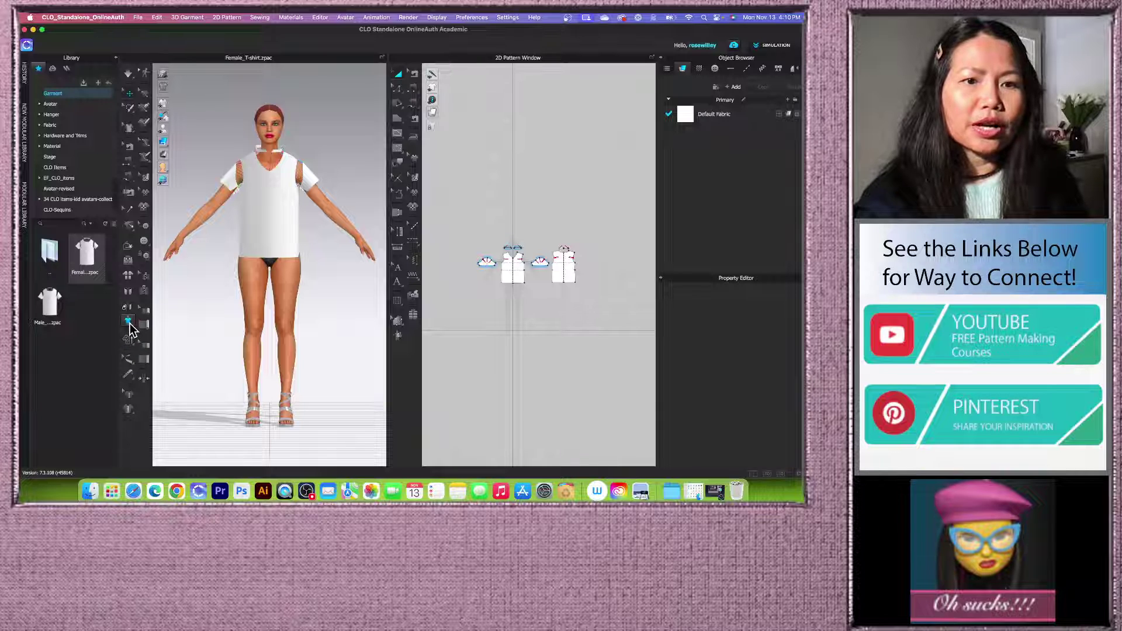
left_click(129, 76)
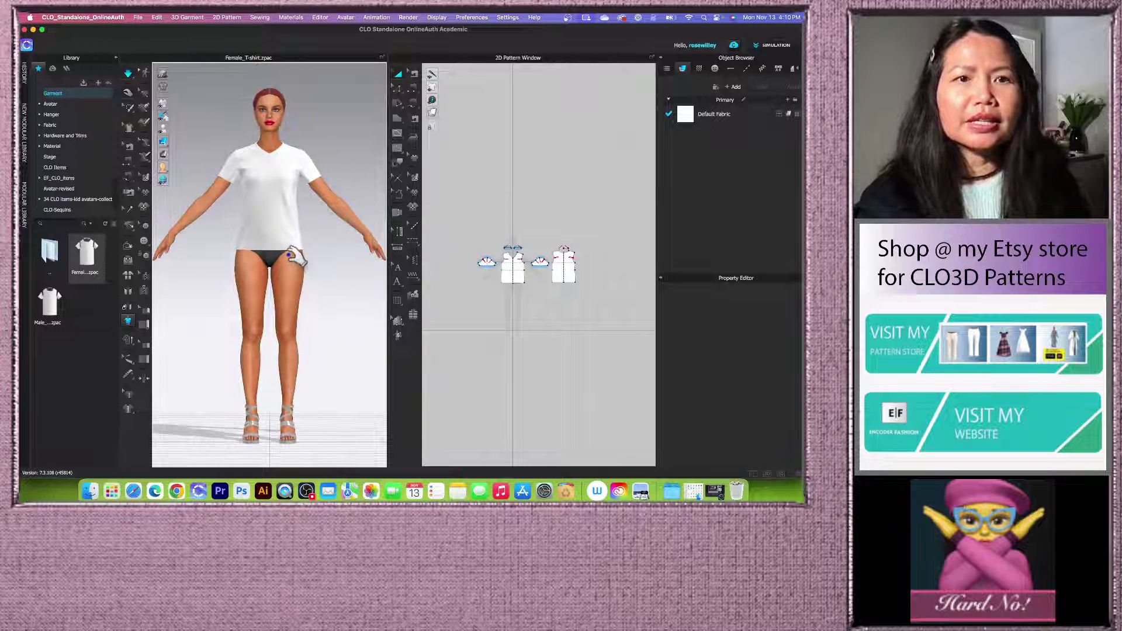
key("space")
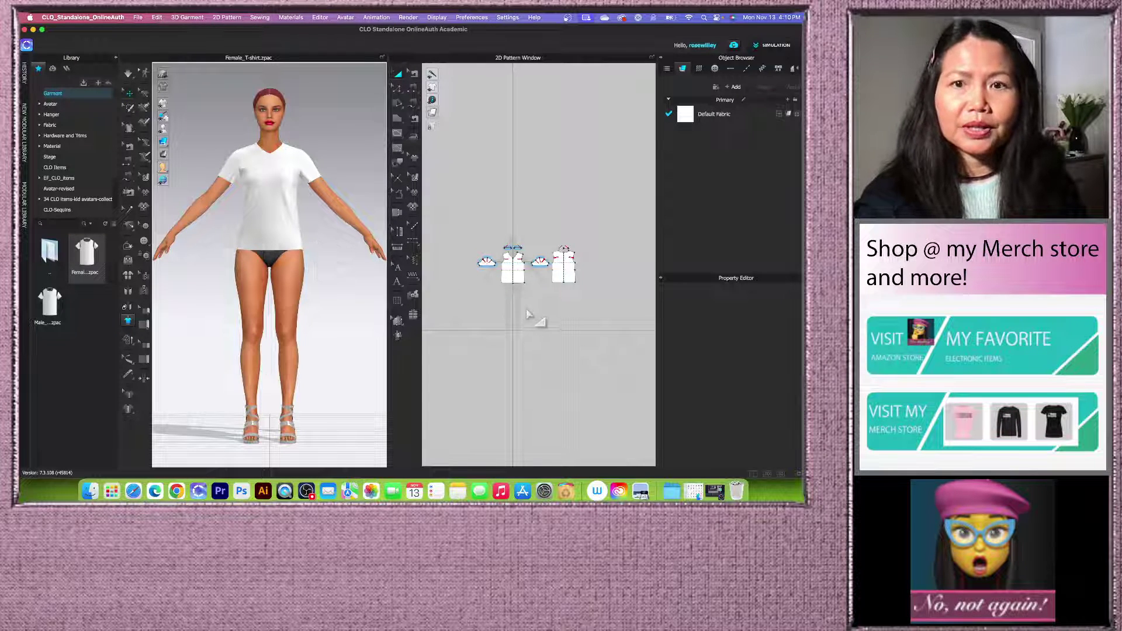
Step: Widen the 2D Pattern Window by shrinking the 3D window, keeping the T-shirt pieces and the whole avatar in view
scroll(514, 316, "up", 2)
left_click_drag(463, 184, 601, 327)
left_click(584, 330)
scroll(374, 252, "down", 2)
scroll(375, 253, "down", 2)
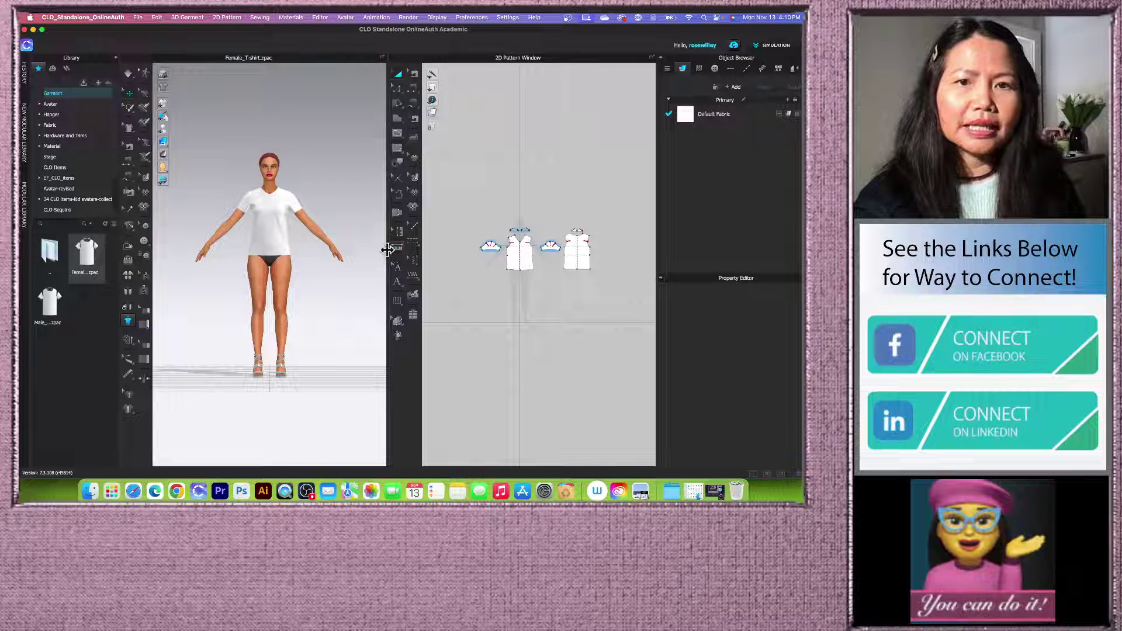
left_click_drag(387, 250, 340, 250)
scroll(486, 253, "up", 2)
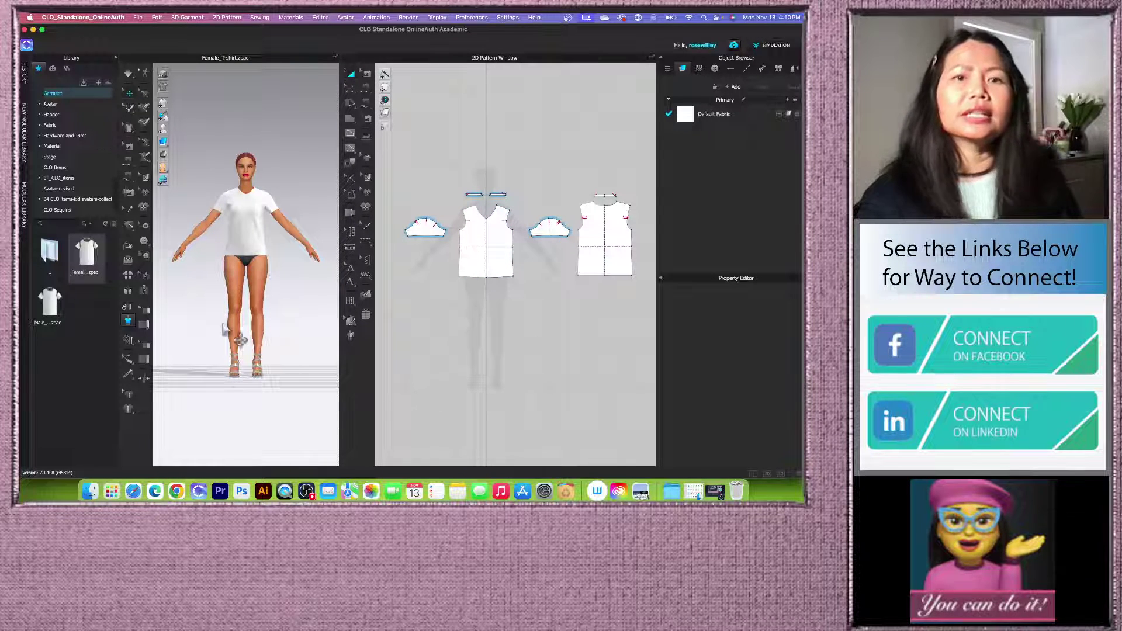
scroll(270, 316, "up", 1)
scroll(458, 305, "up", 2)
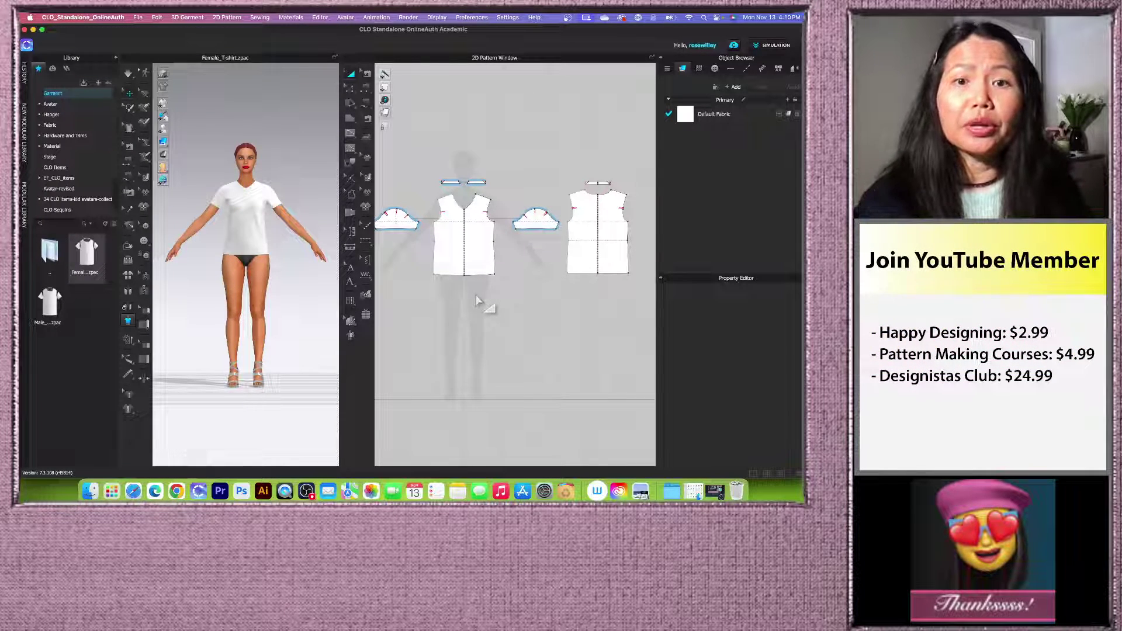
scroll(497, 264, "down", 2)
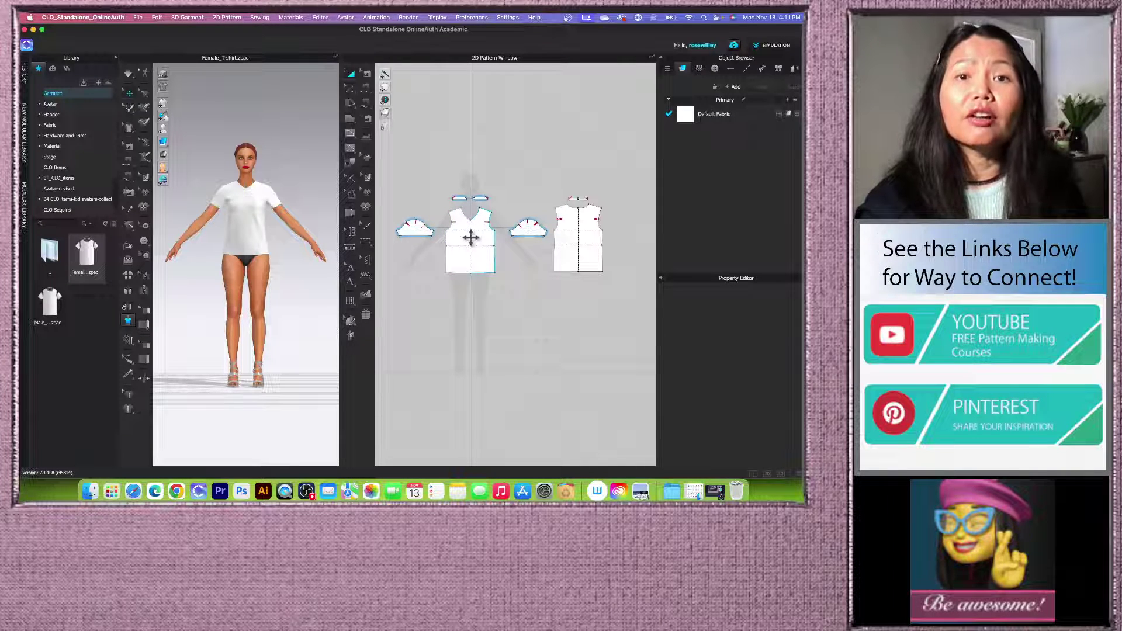
Step: Create a Layer Clone (Under) of all T-shirt pattern pieces, place it directly below the originals and deselect everything
scroll(467, 239, "down", 3)
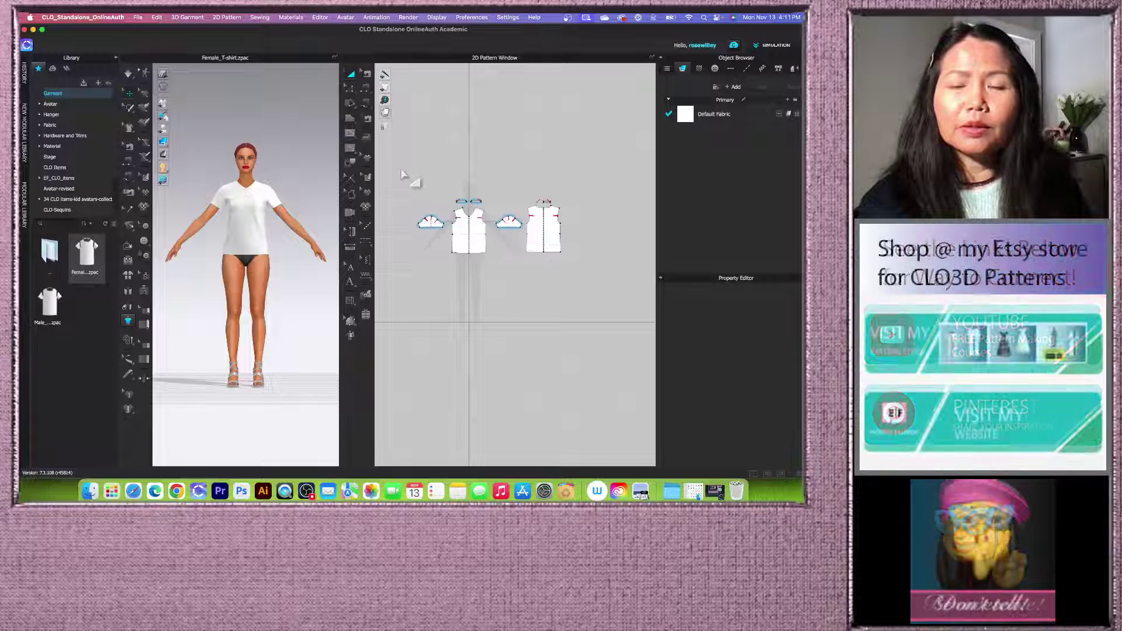
left_click_drag(400, 166, 596, 292)
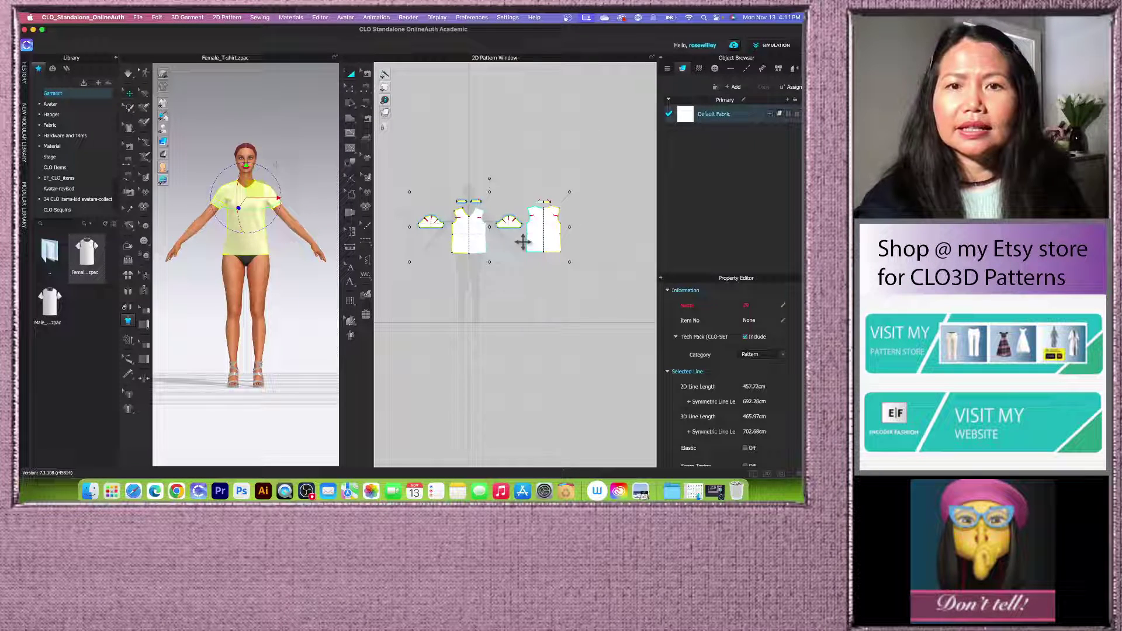
right_click(477, 242)
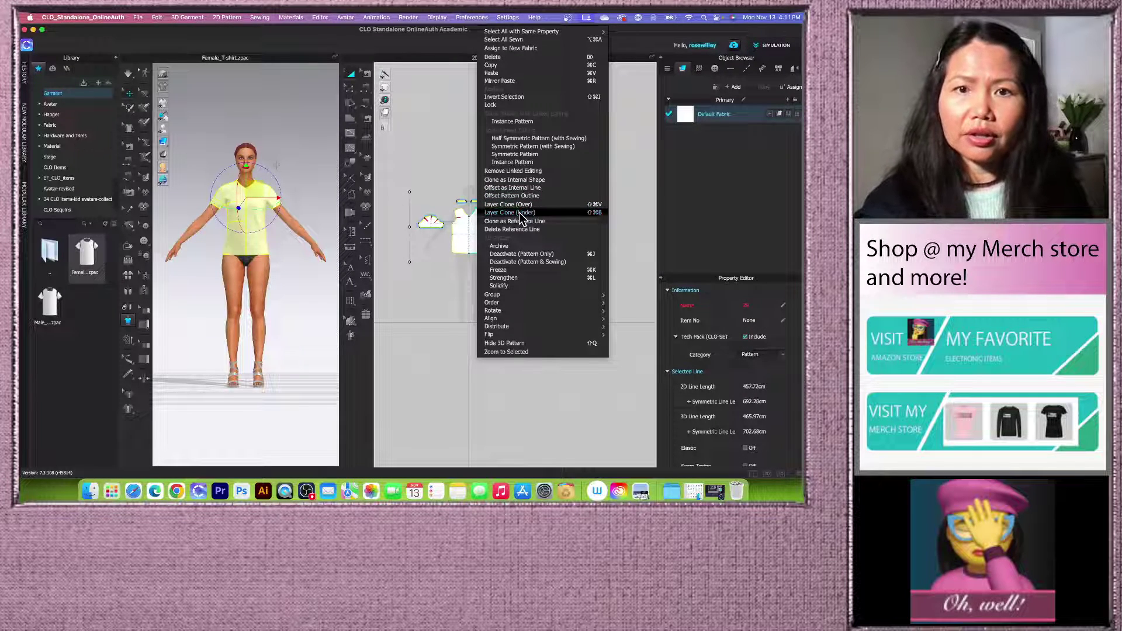
left_click(509, 213)
scroll(495, 292, "up", 2)
scroll(503, 279, "down", 2)
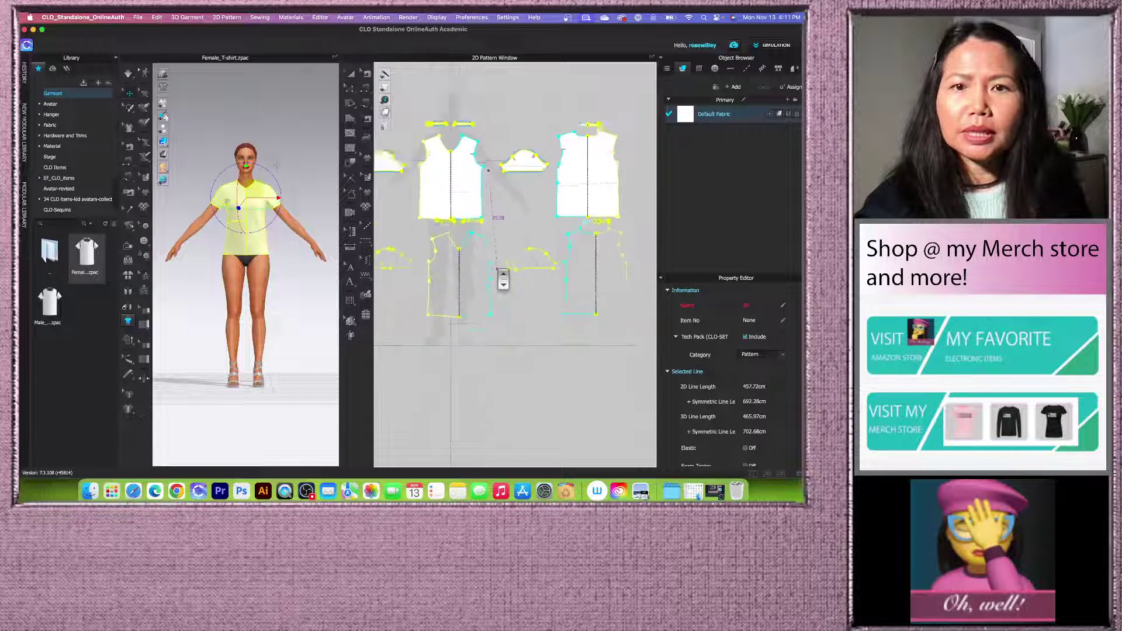
scroll(501, 283, "down", 3)
scroll(496, 287, "up", 4)
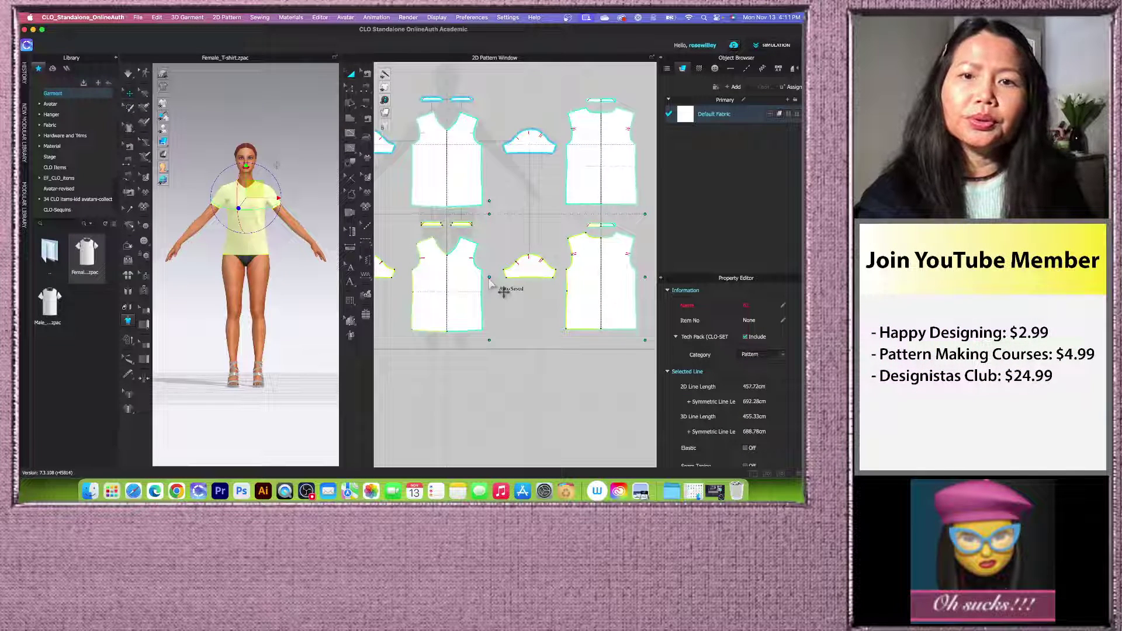
scroll(495, 283, "down", 2)
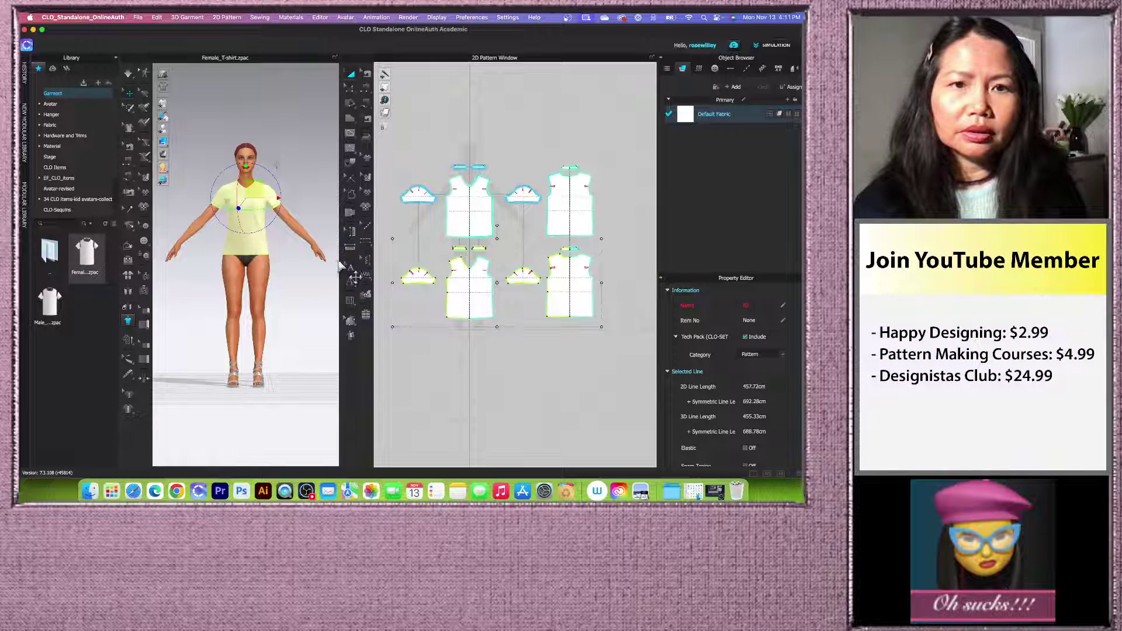
left_click_drag(339, 258, 329, 258)
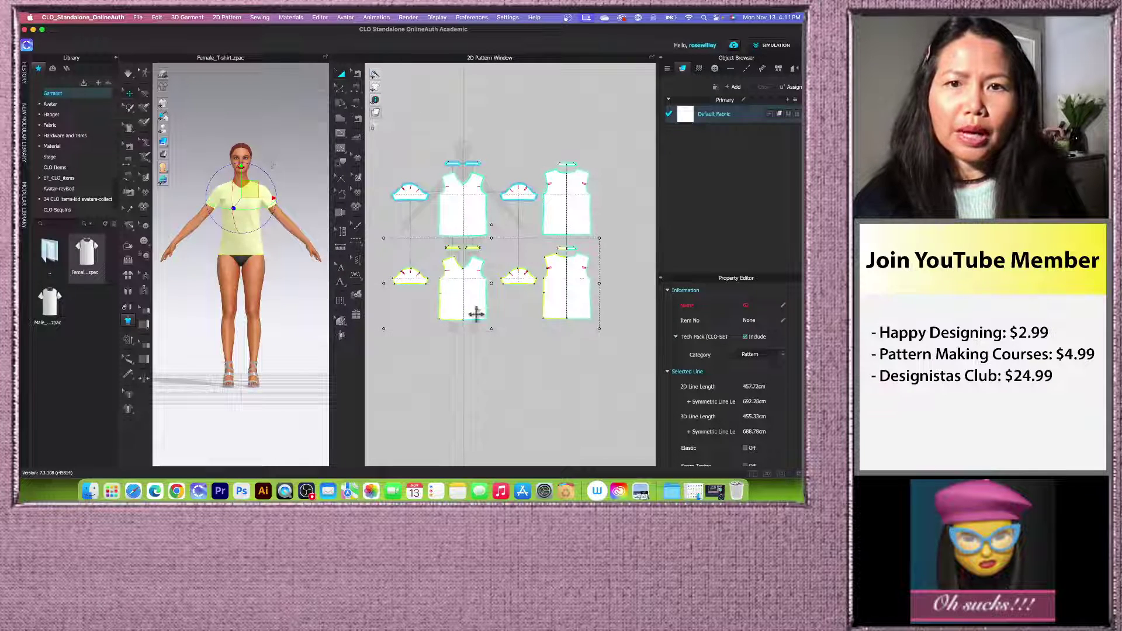
left_click(464, 361)
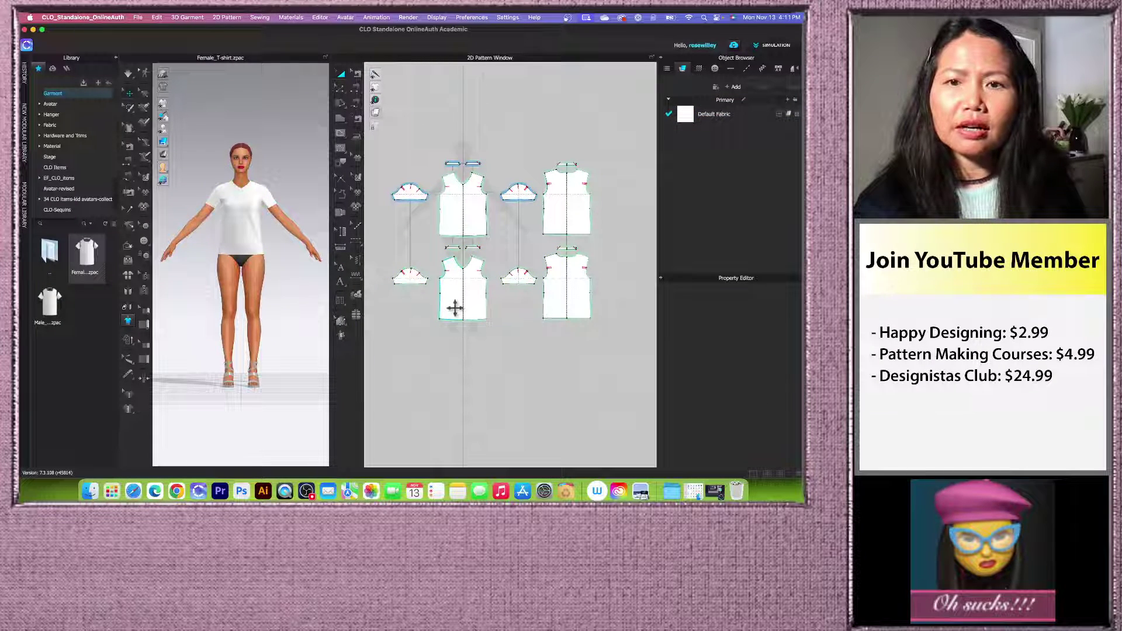
Step: Select all cloned T-shirt pieces in the lower row and remove their linked editing, leaving nothing selected
scroll(462, 348, "up", 2)
scroll(459, 333, "down", 2)
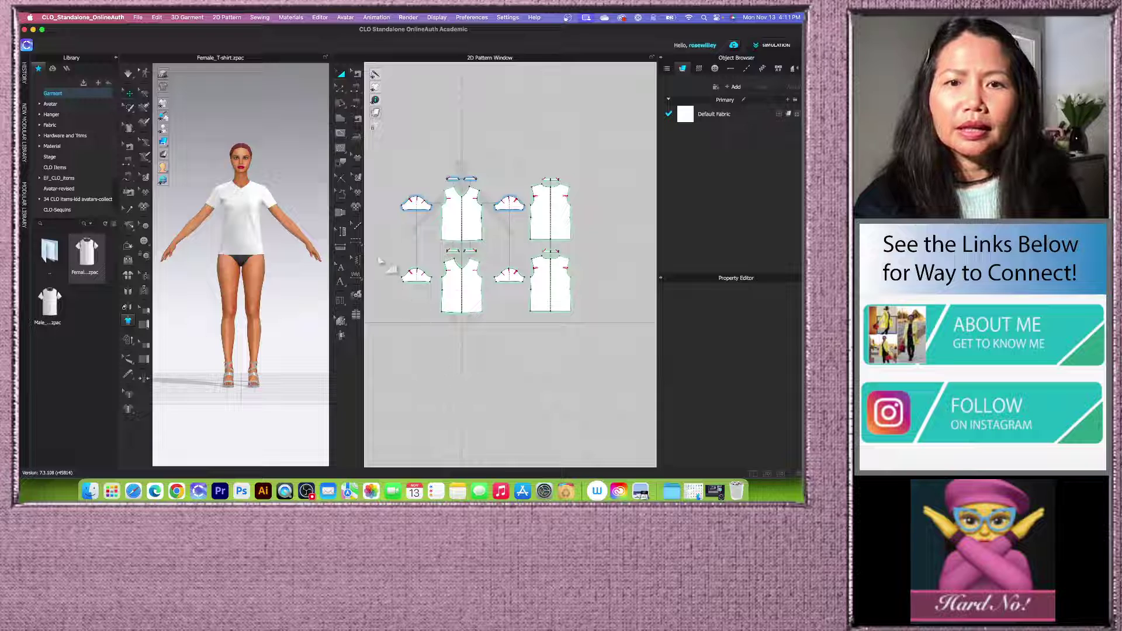
left_click_drag(391, 252, 584, 365)
left_click(549, 366)
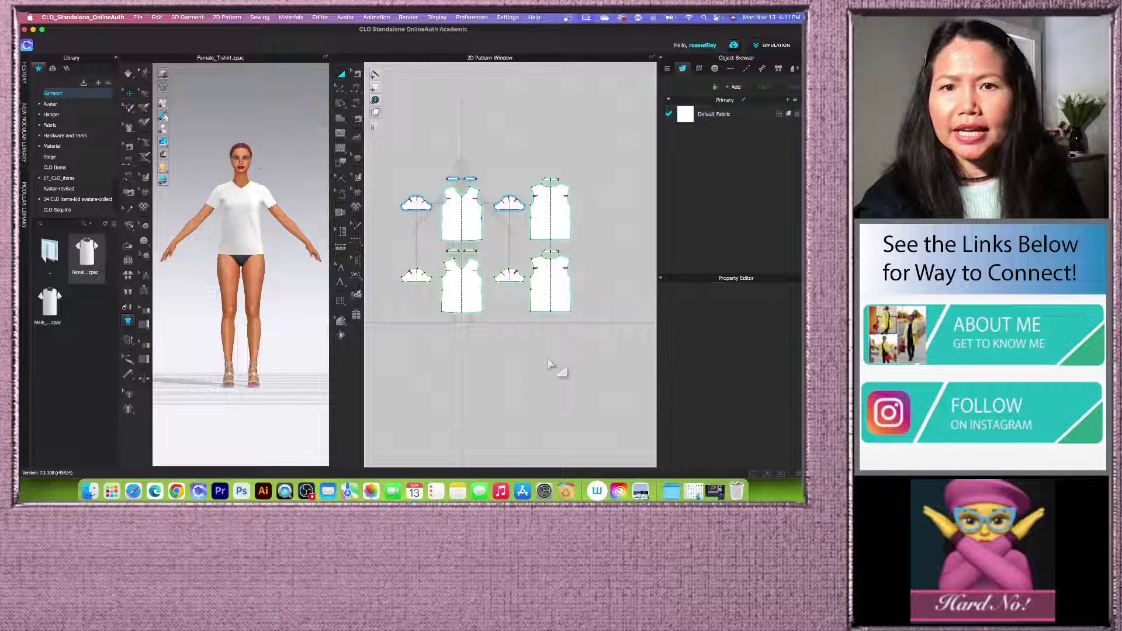
left_click(474, 286)
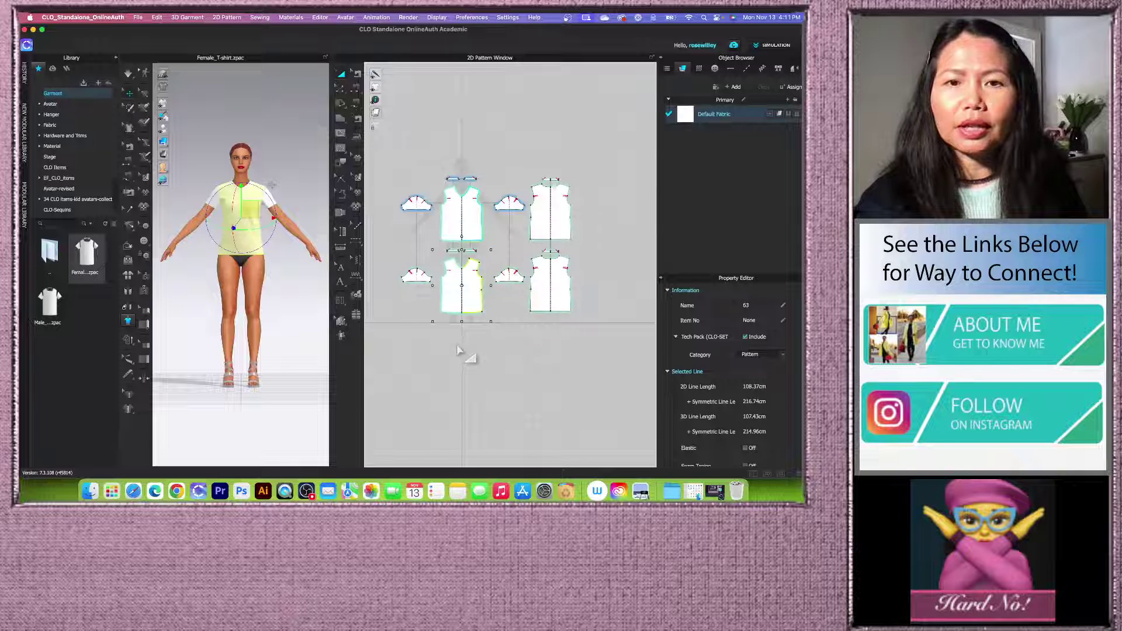
left_click_drag(385, 247, 597, 368)
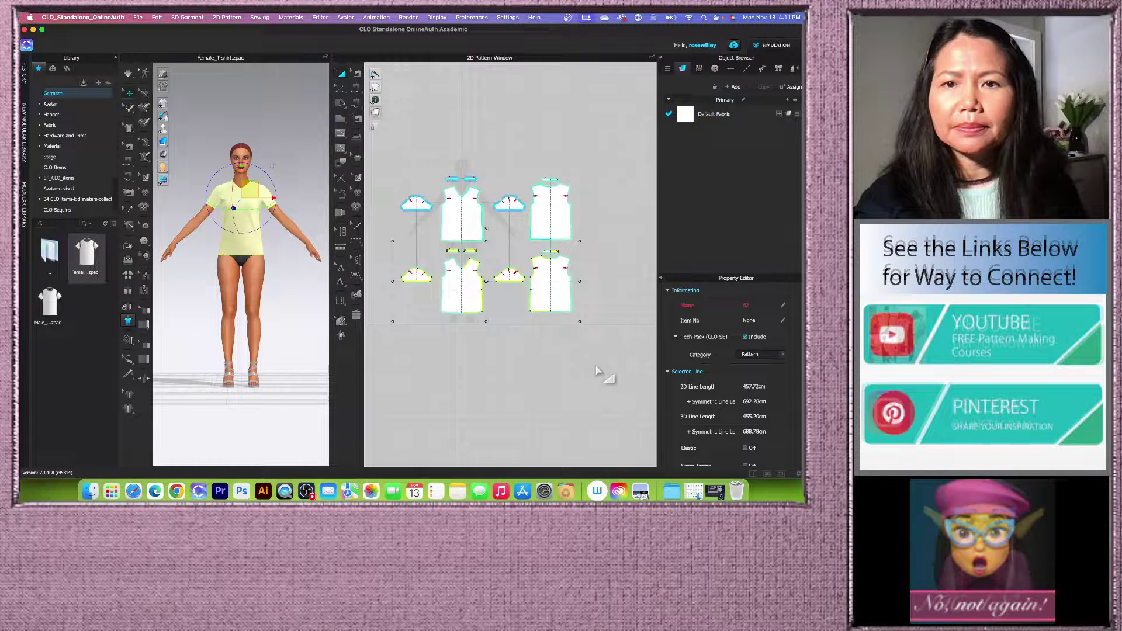
right_click(556, 306)
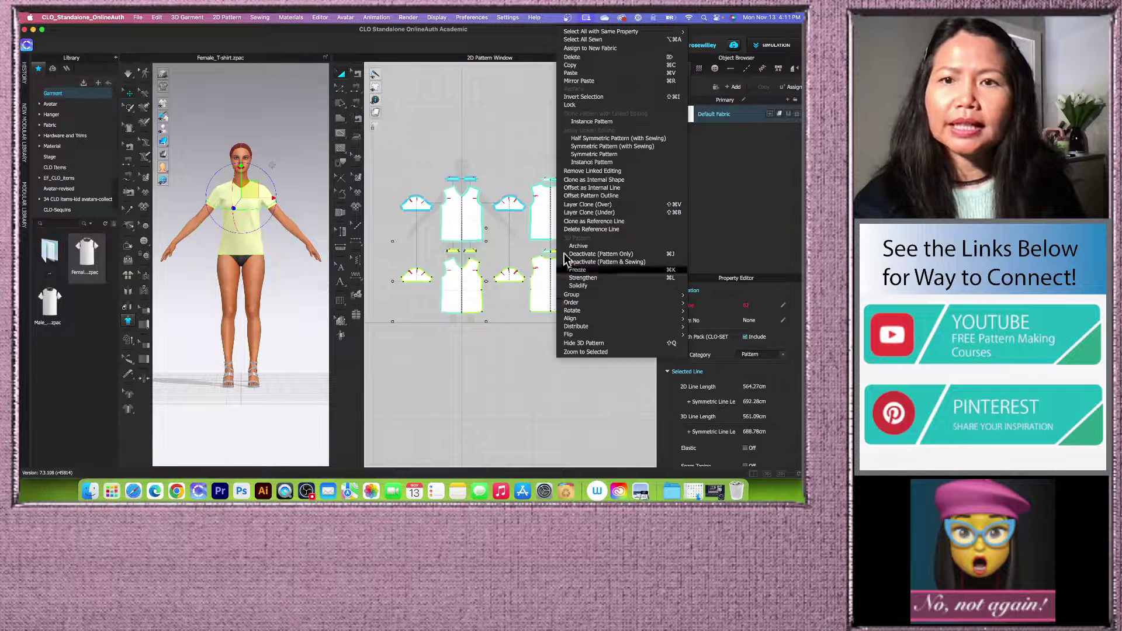
left_click(595, 171)
left_click(501, 315)
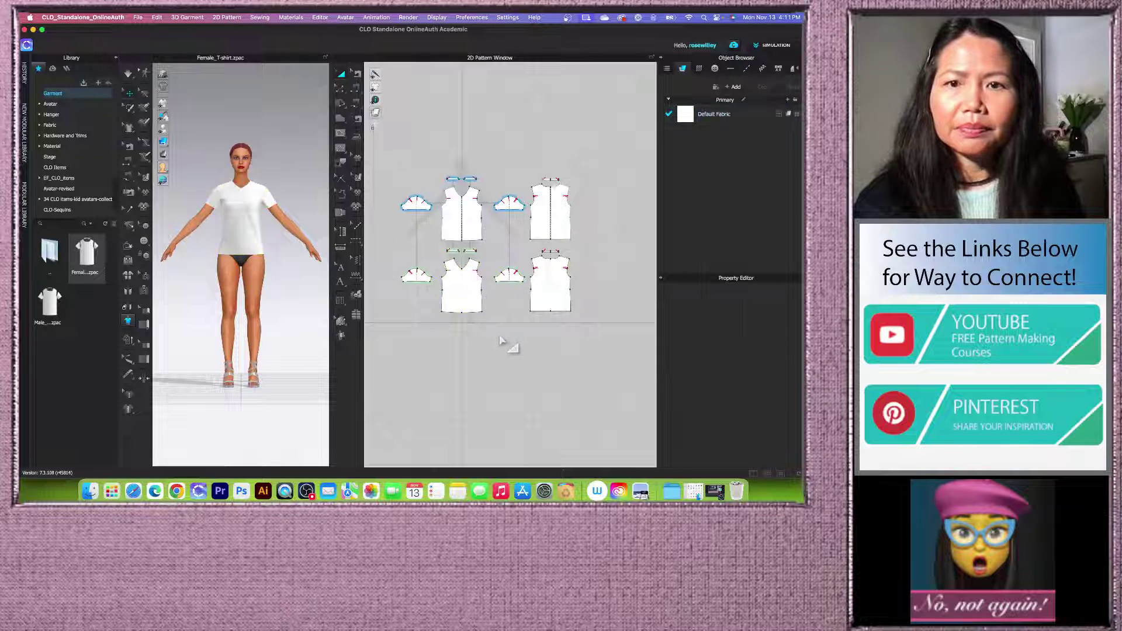
scroll(511, 326, "down", 2)
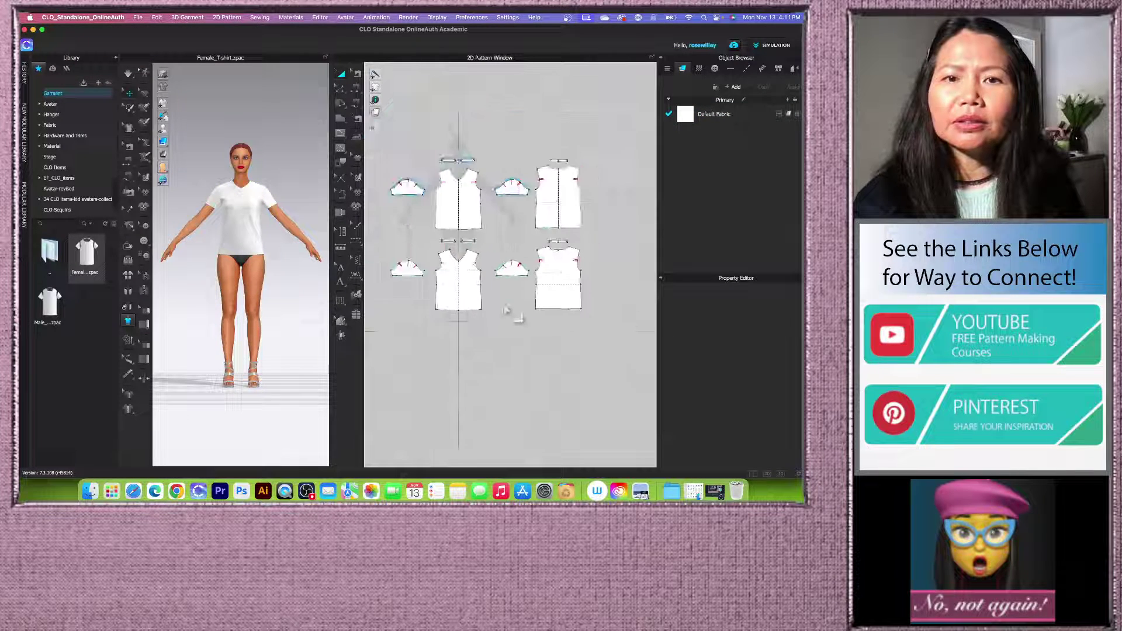
Step: Check the cloned sleeve for a remaining link and apply Remove Linked Editing to the whole lower row again
left_click(512, 271)
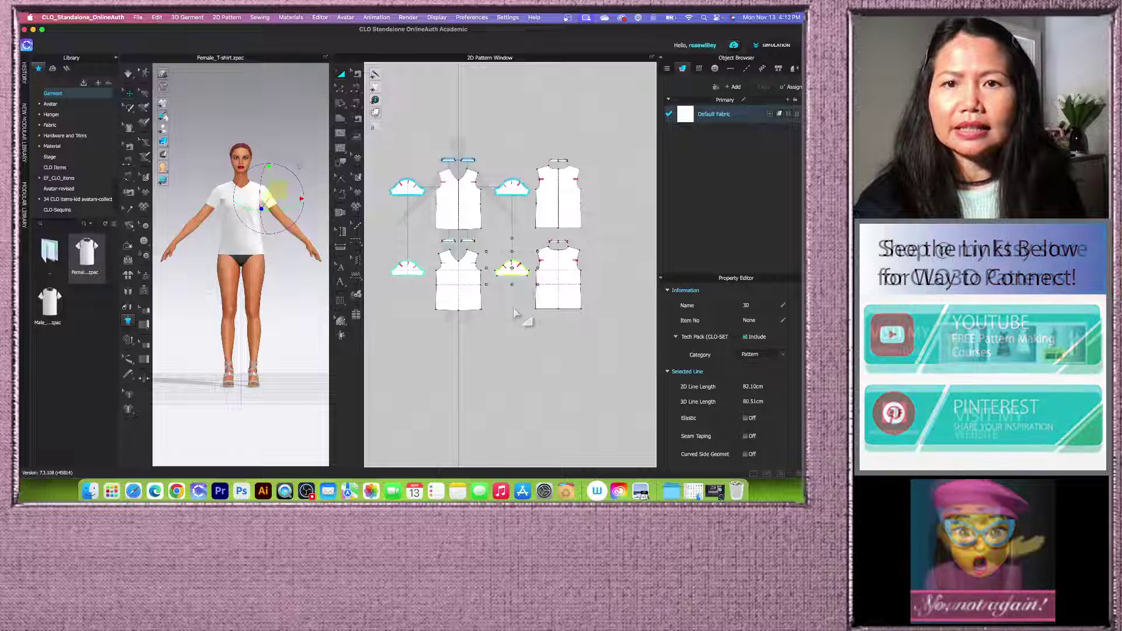
left_click(484, 377)
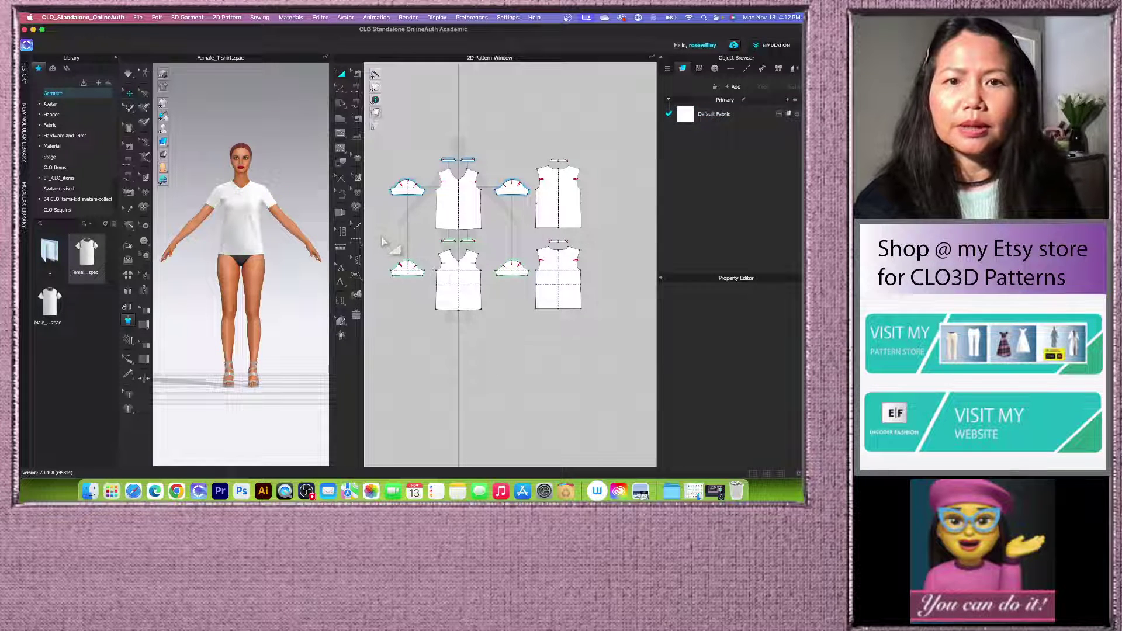
left_click_drag(383, 240, 599, 374)
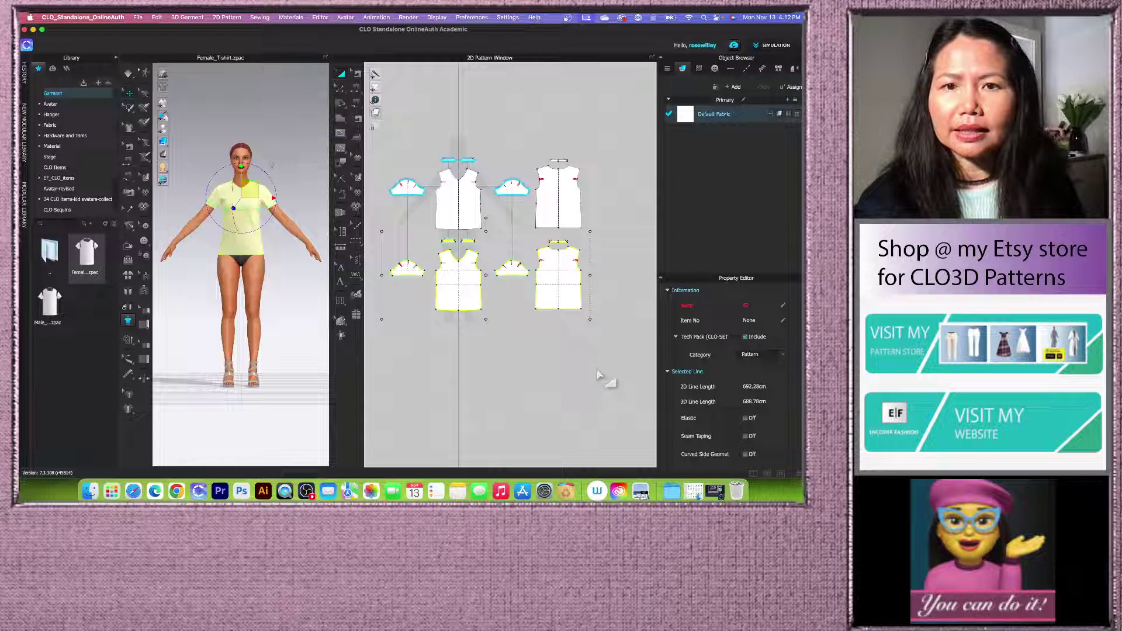
right_click(551, 294)
left_click(575, 171)
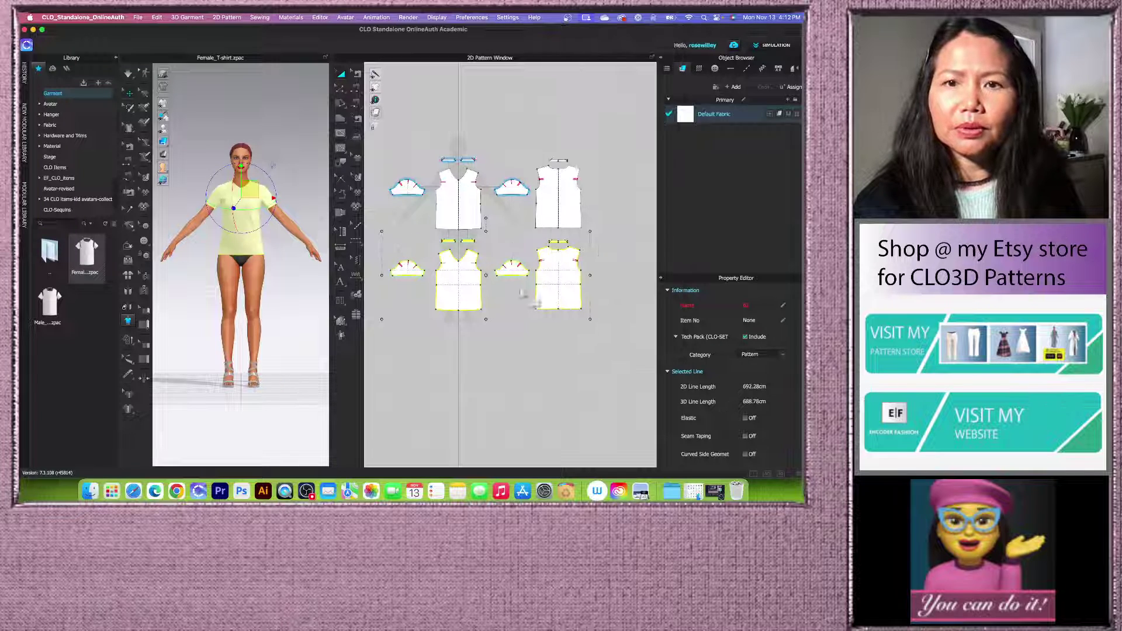
left_click(504, 354)
scroll(409, 321, "up", 2)
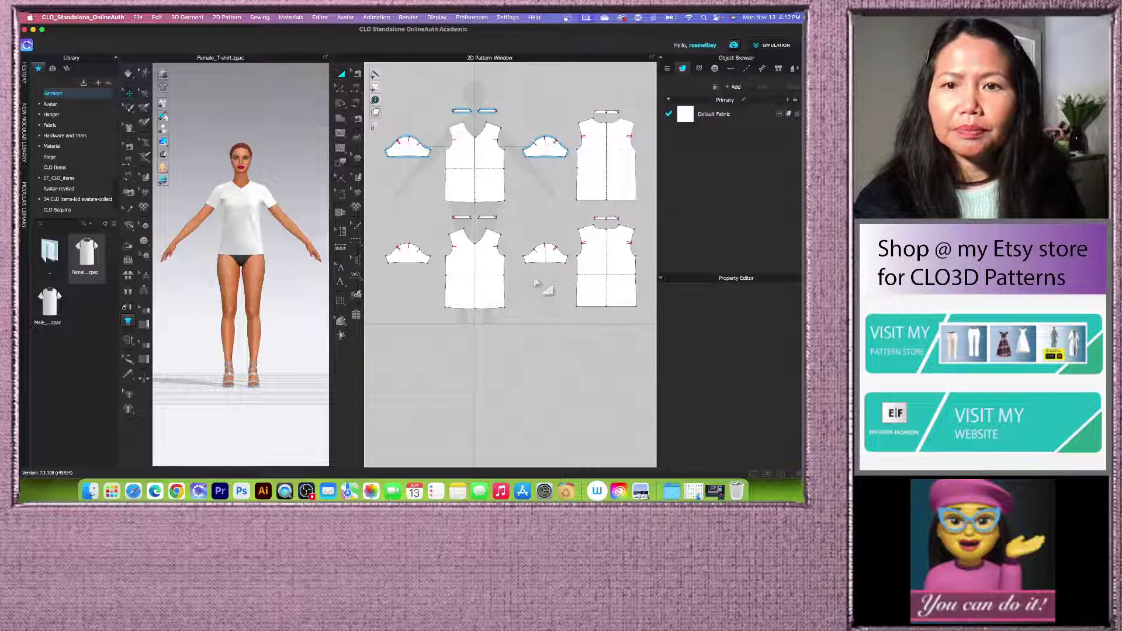
Step: Select the cloned sleeves, back and front one at a time to check their independence from the originals
left_click(541, 253)
left_click(606, 274)
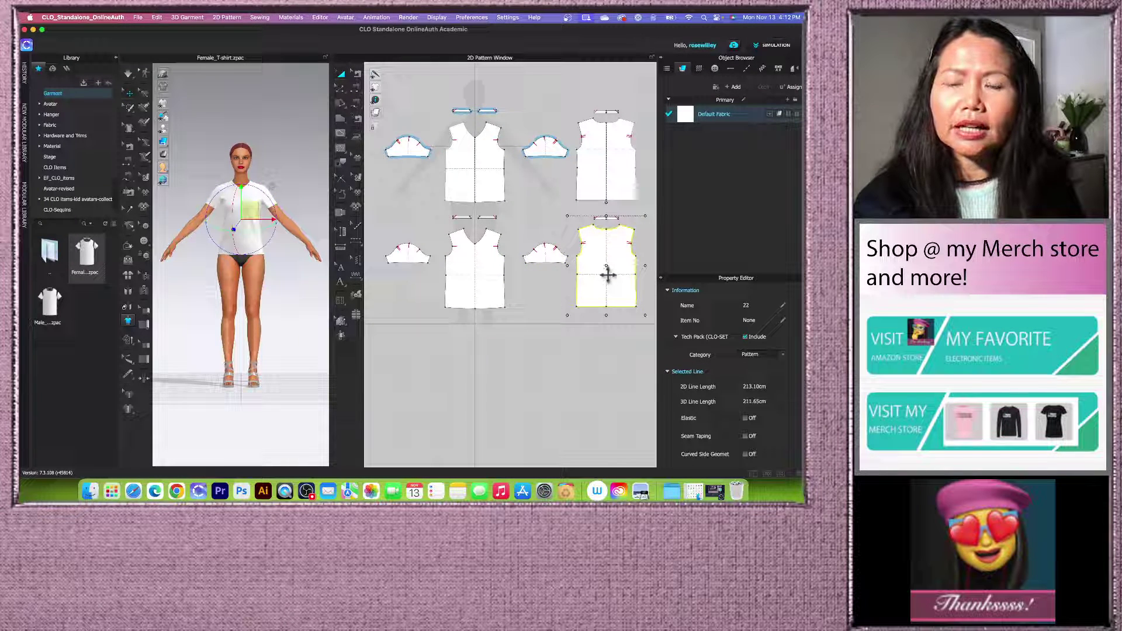
left_click(486, 283)
left_click(426, 255)
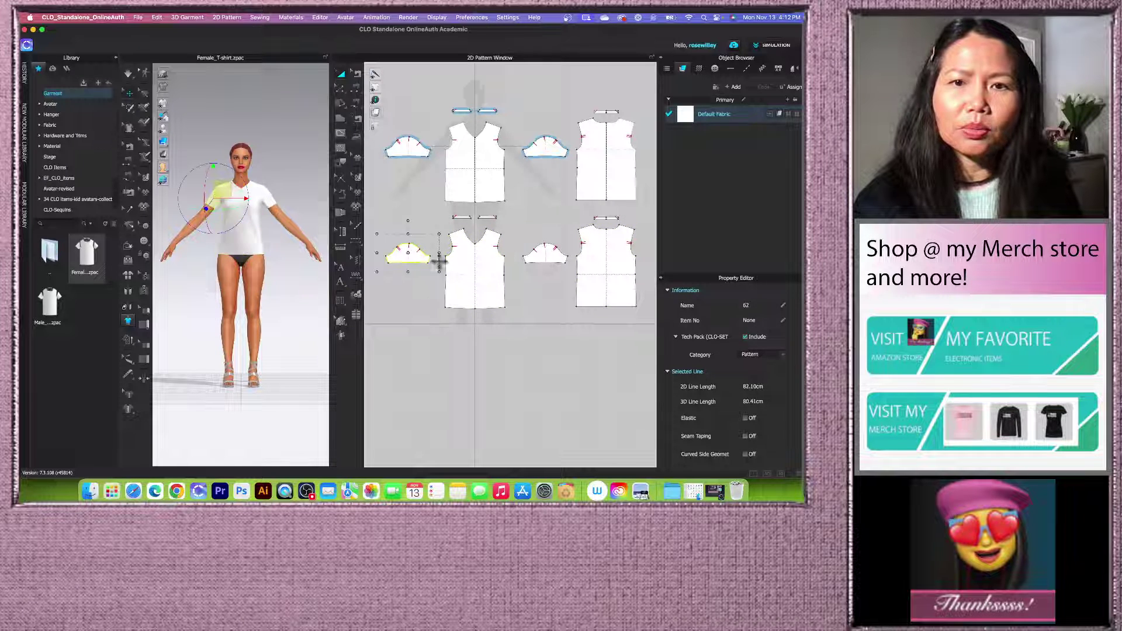
left_click(554, 333)
scroll(497, 257, "up", 2)
scroll(483, 282, "down", 4)
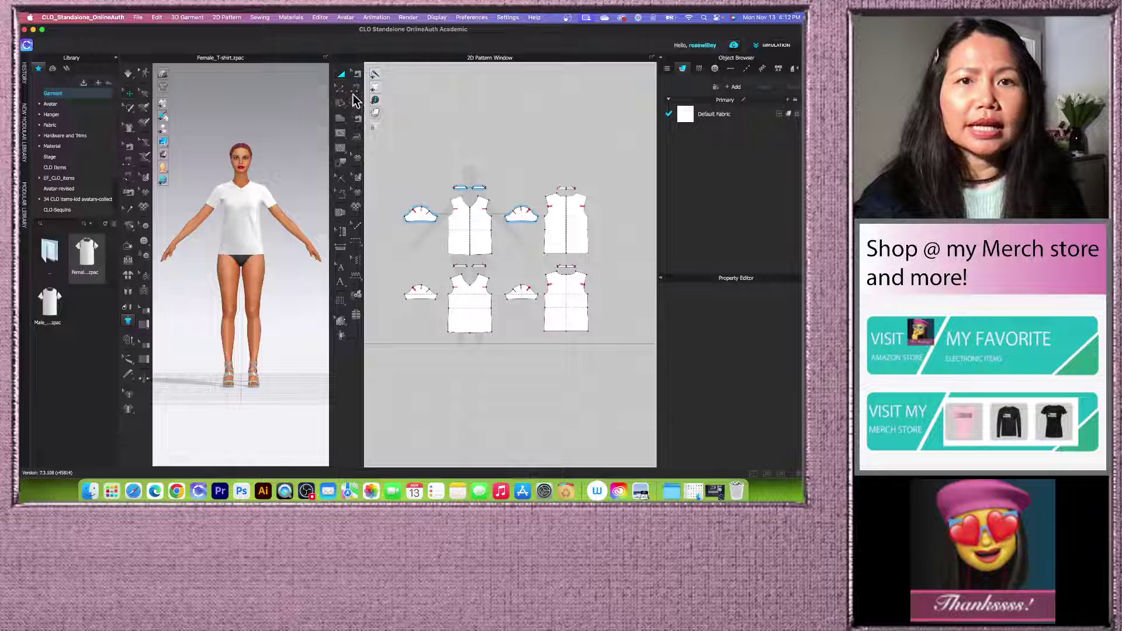
Step: Use Edit Sewing to delete the layer-clone sewing between the cloned front bodice and its original
left_click(358, 75)
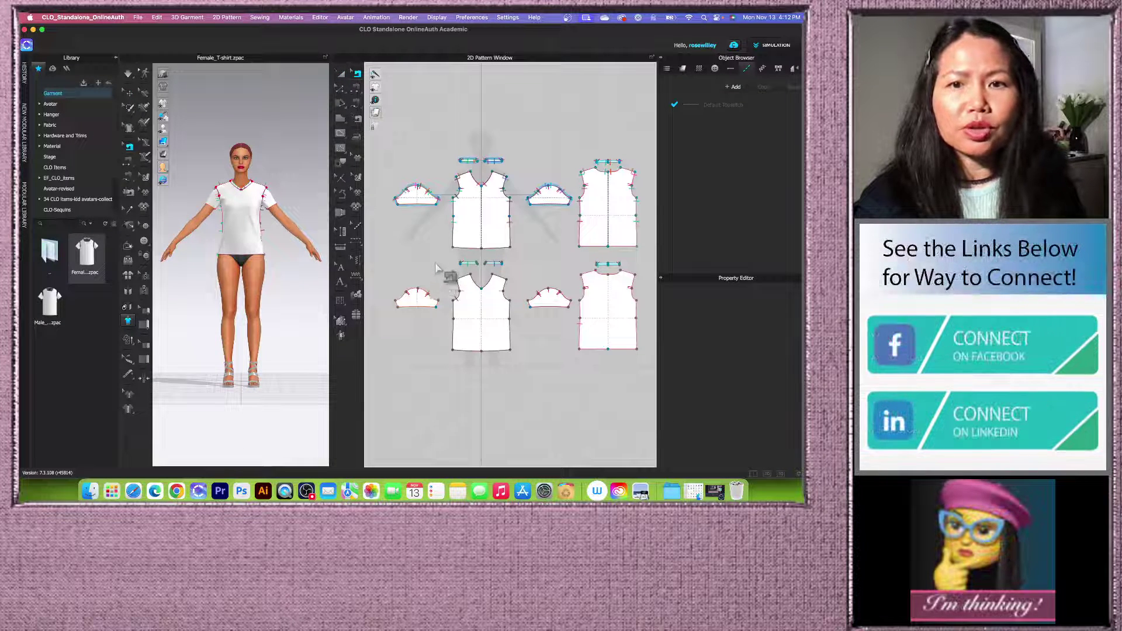
left_click(512, 342)
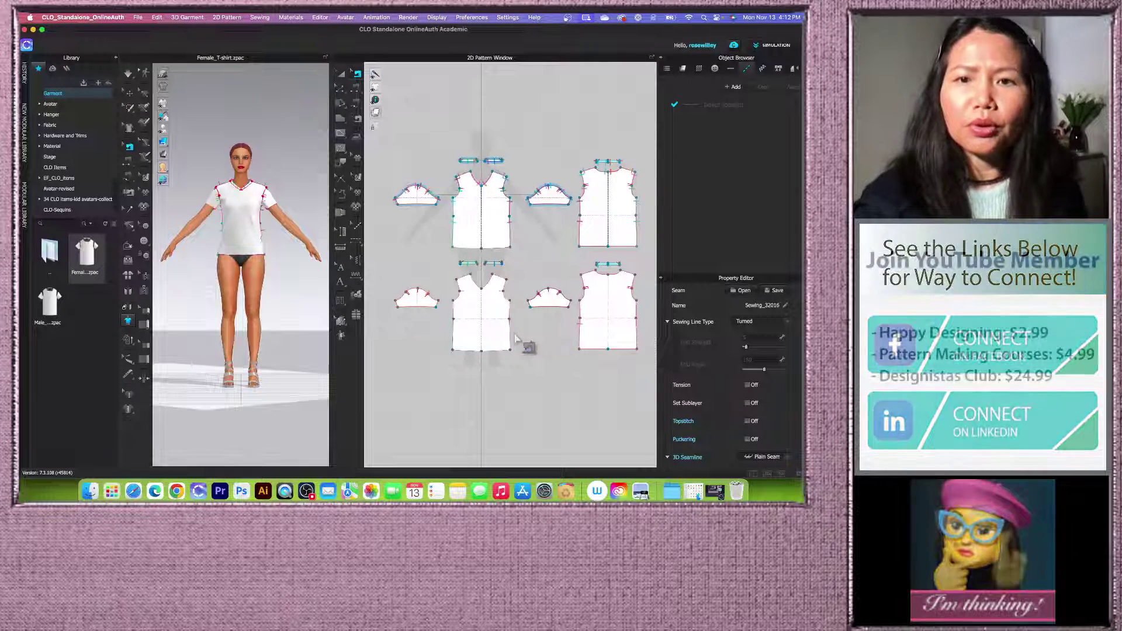
key("Delete")
scroll(492, 296, "down", 3)
scroll(548, 307, "up", 3)
scroll(548, 306, "up", 2)
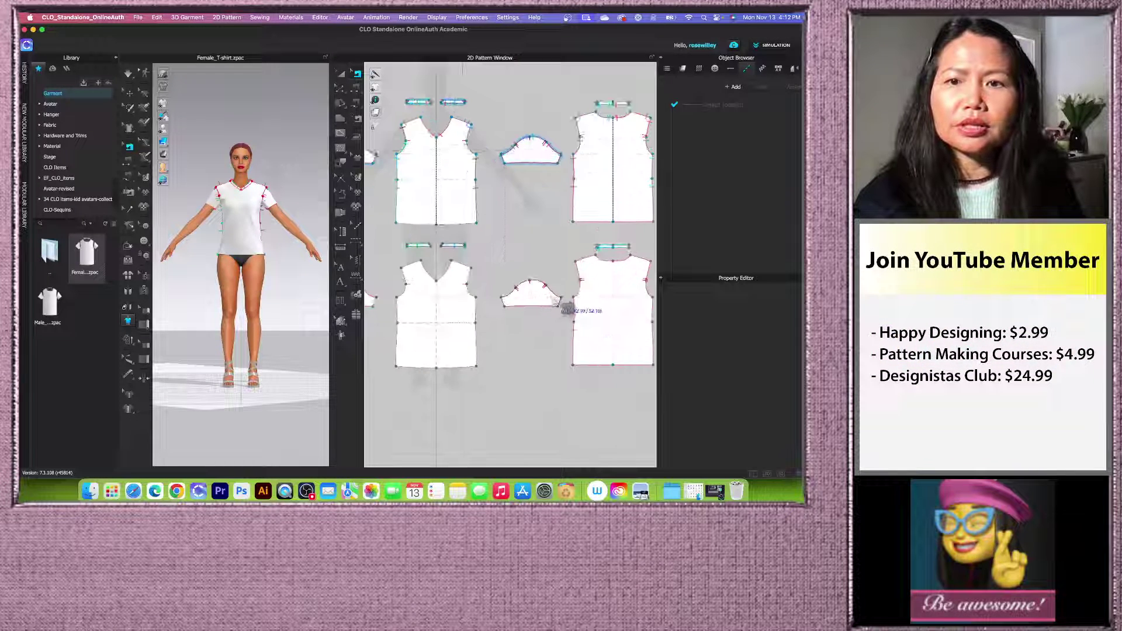
Step: Delete the layer-clone sewing that joins the cloned sleeve beside the back piece and the cloned back bodice to their originals
left_click(559, 304)
key("Delete")
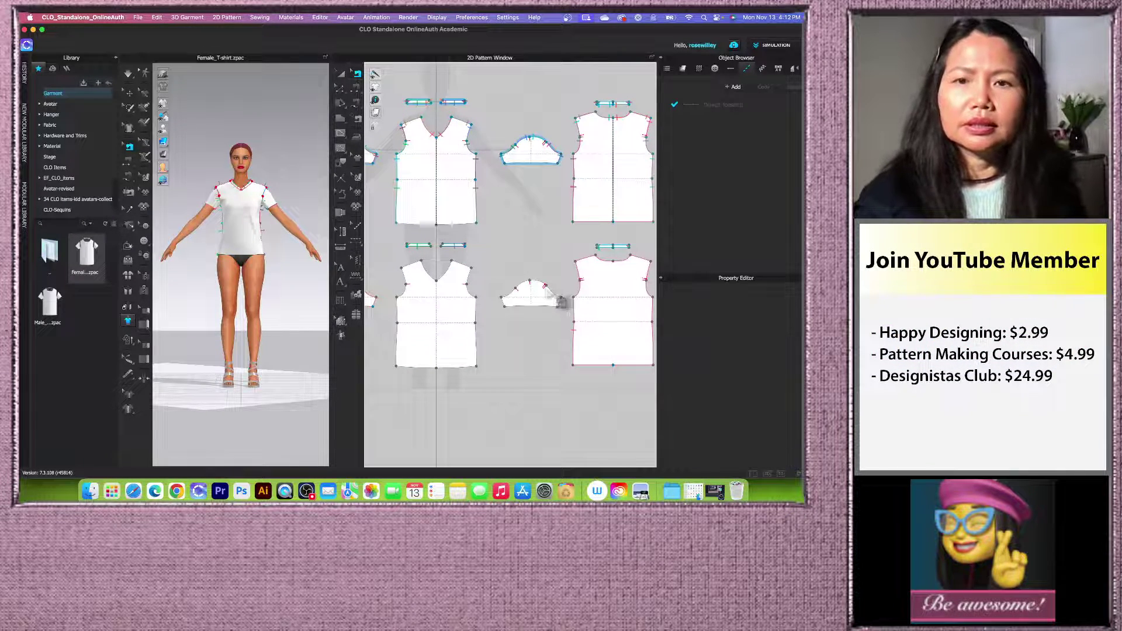
scroll(575, 313, "down", 4)
left_click(584, 313)
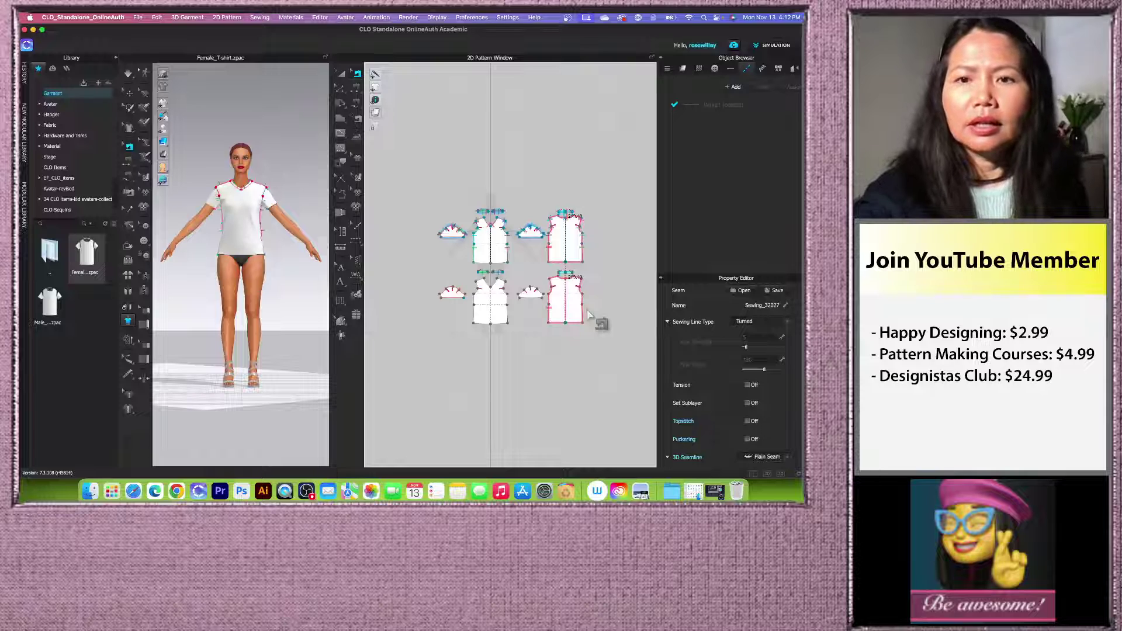
left_click(537, 319)
scroll(537, 319, "up", 3)
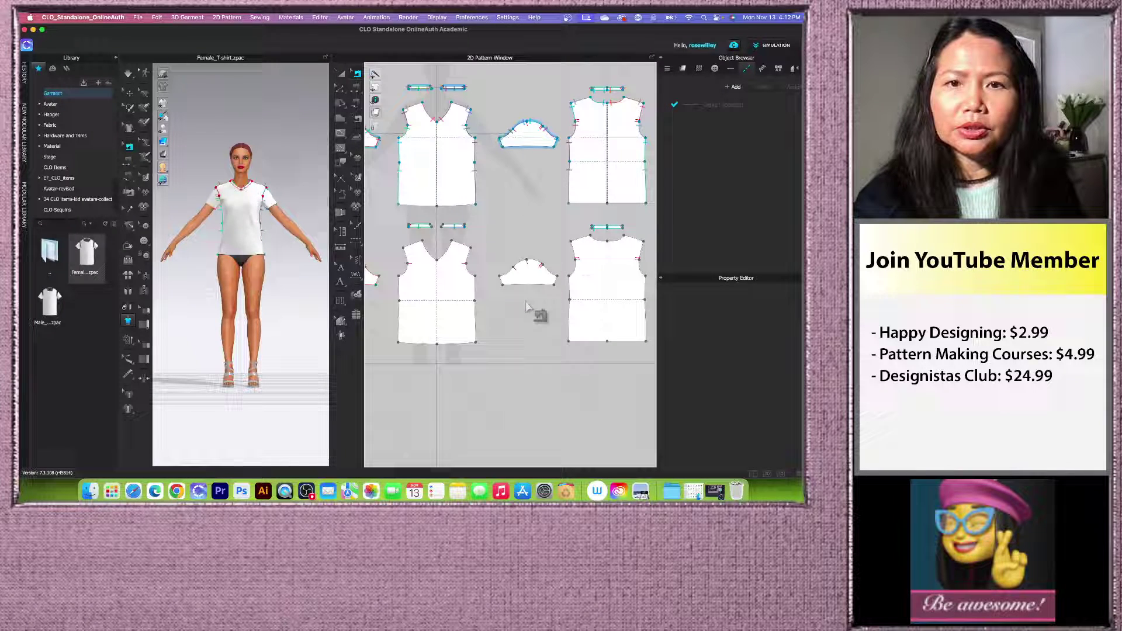
Step: Delete the layer-clone sewing on both cloned front neckband pieces above the lower front bodice
left_click(463, 228)
key("Delete")
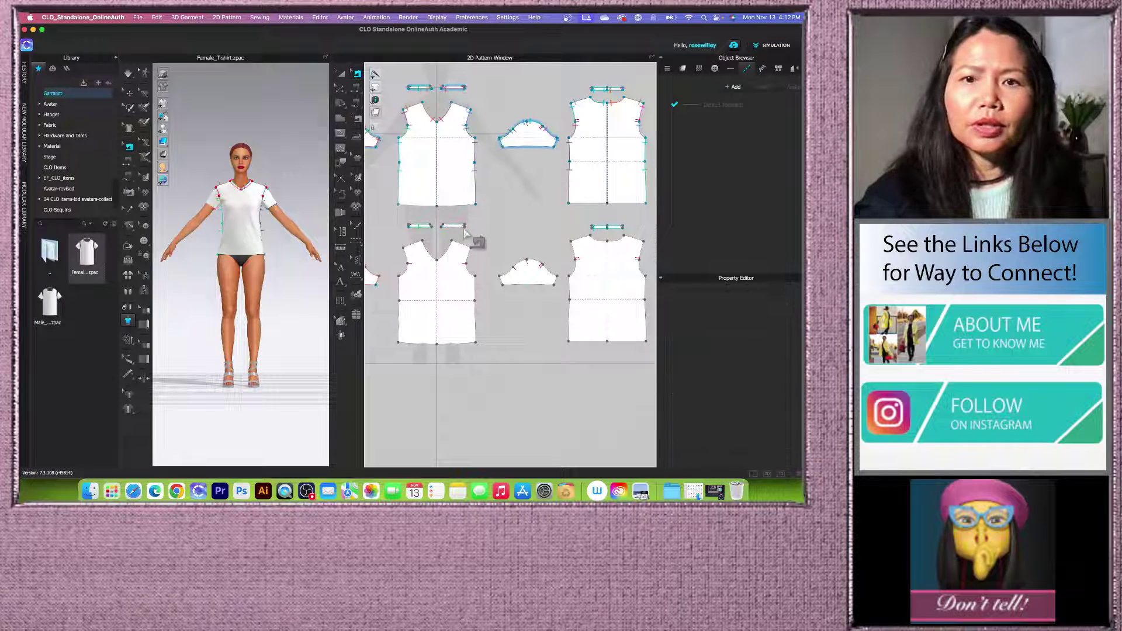
scroll(465, 232, "down", 2)
left_click(423, 229)
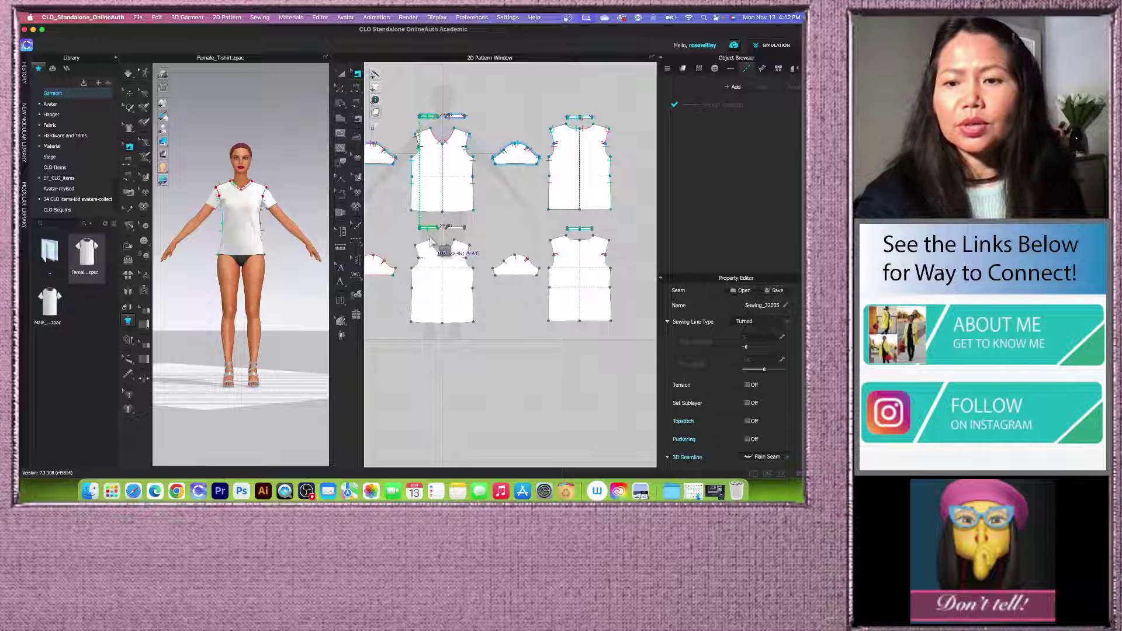
key("Delete")
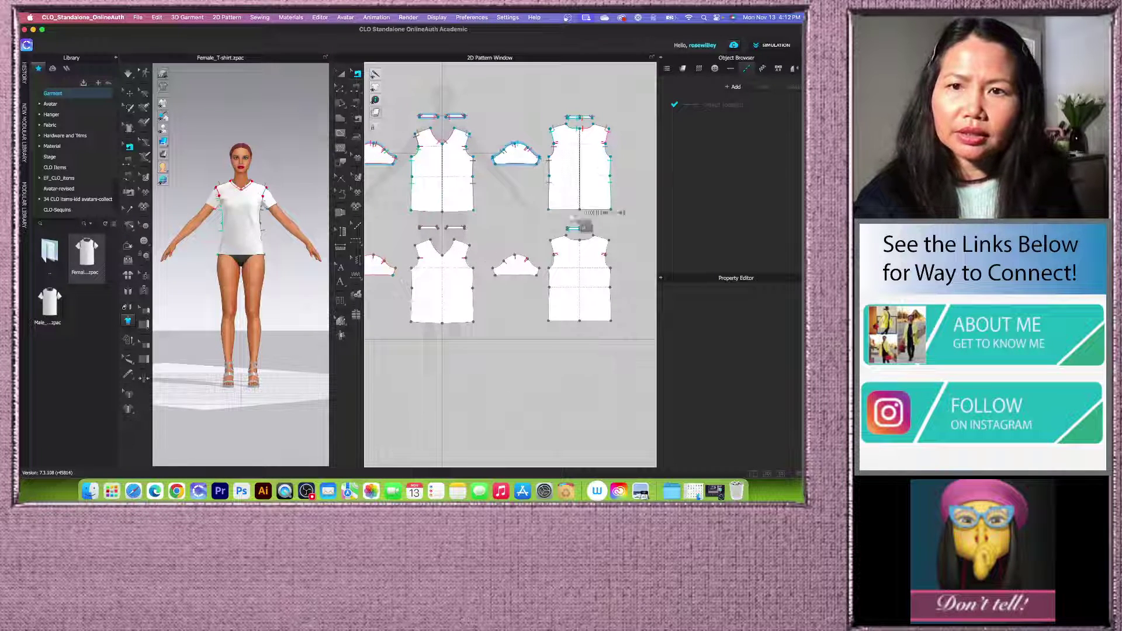
Step: Delete the layer-clone sewing on the cloned back neckband and on the remaining cloned sleeve
scroll(583, 225, "up", 2)
left_click(596, 224)
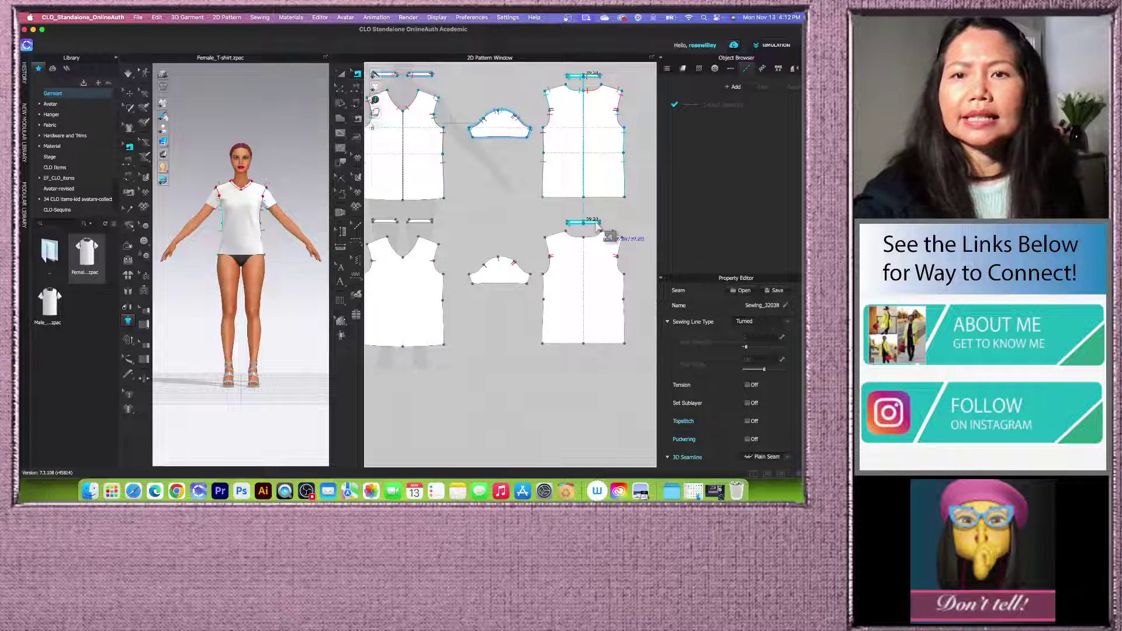
key("Delete")
scroll(548, 309, "down", 4)
scroll(492, 320, "up", 2)
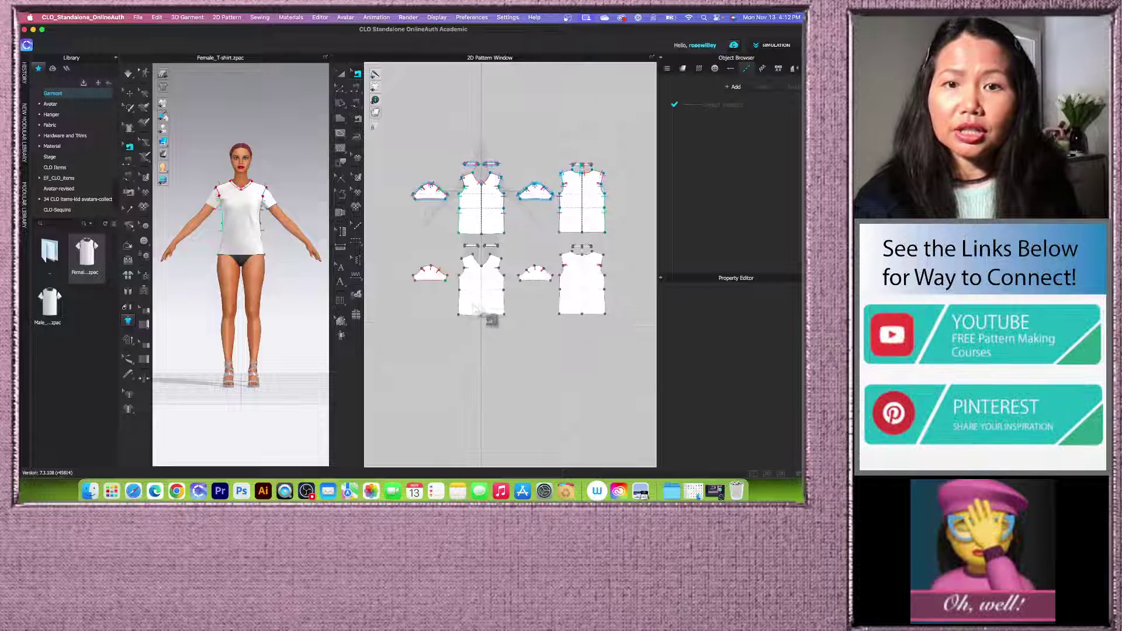
left_click(440, 274)
key("Delete")
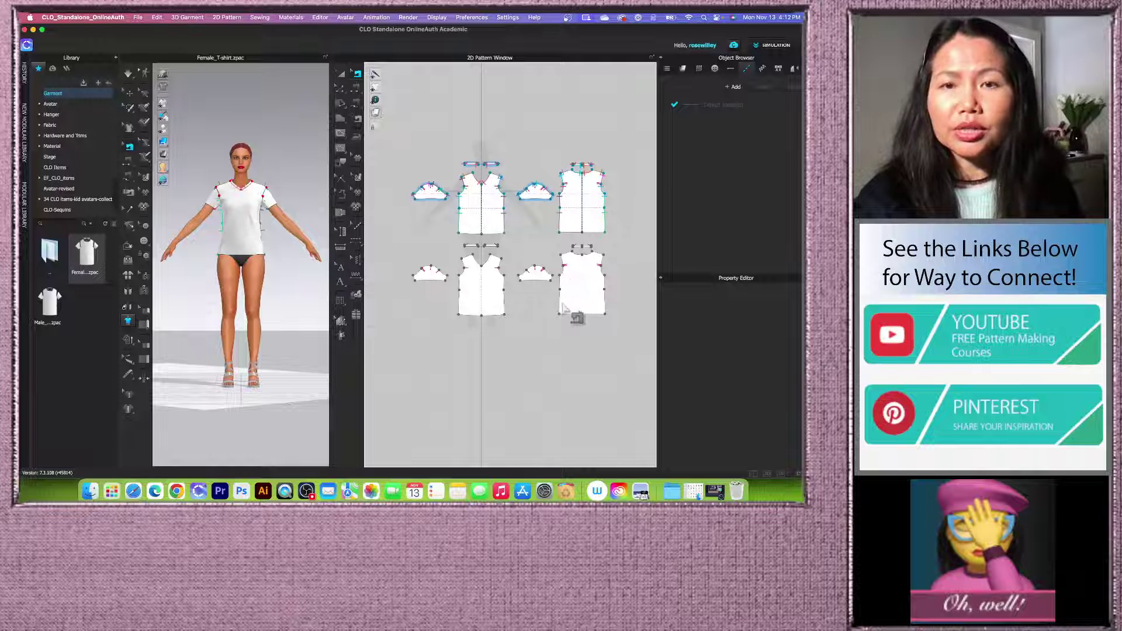
Step: Freeze all original T-shirt pieces in the upper row, hide them in the 3D window and deselect them
left_click(341, 75)
scroll(481, 232, "up", 3)
scroll(466, 220, "down", 4)
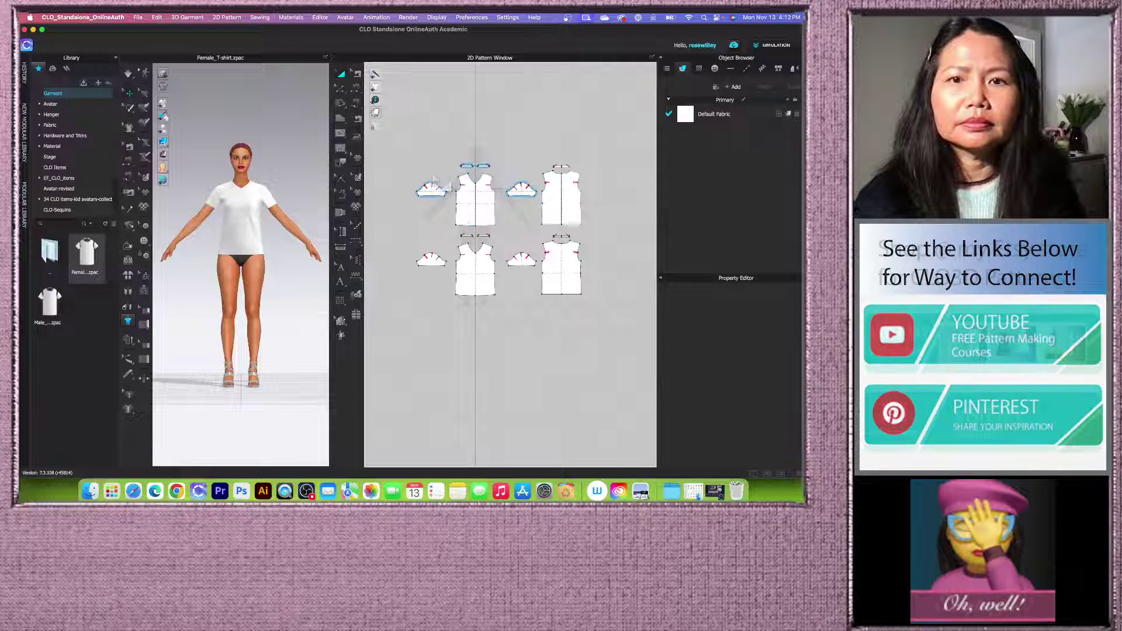
left_click_drag(408, 139, 593, 235)
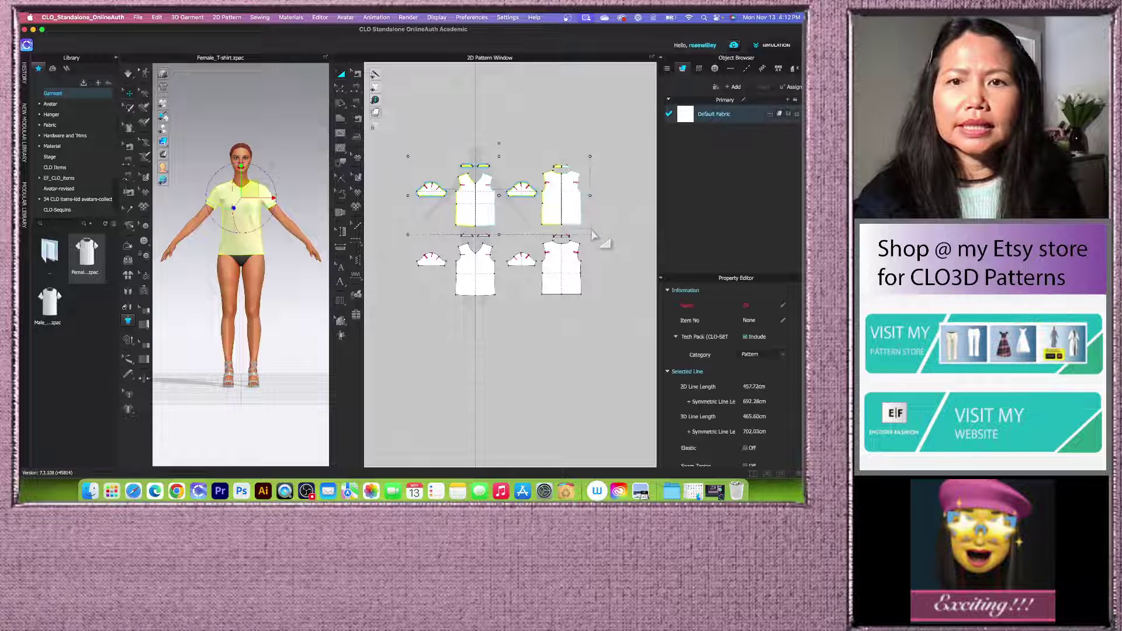
right_click(559, 199)
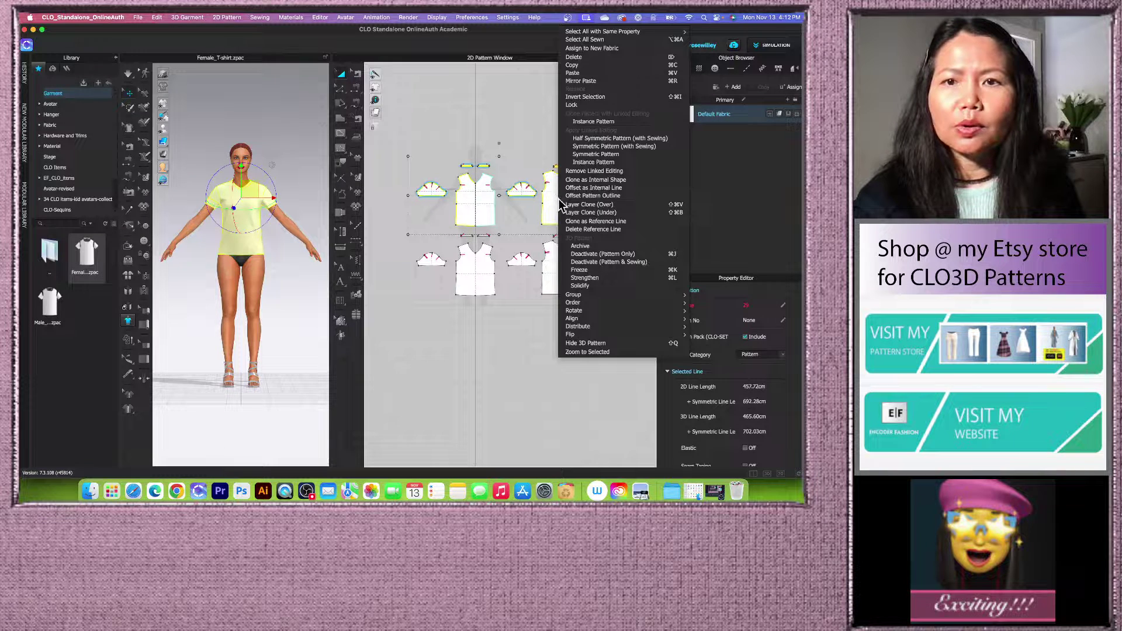
left_click(591, 270)
right_click(479, 189)
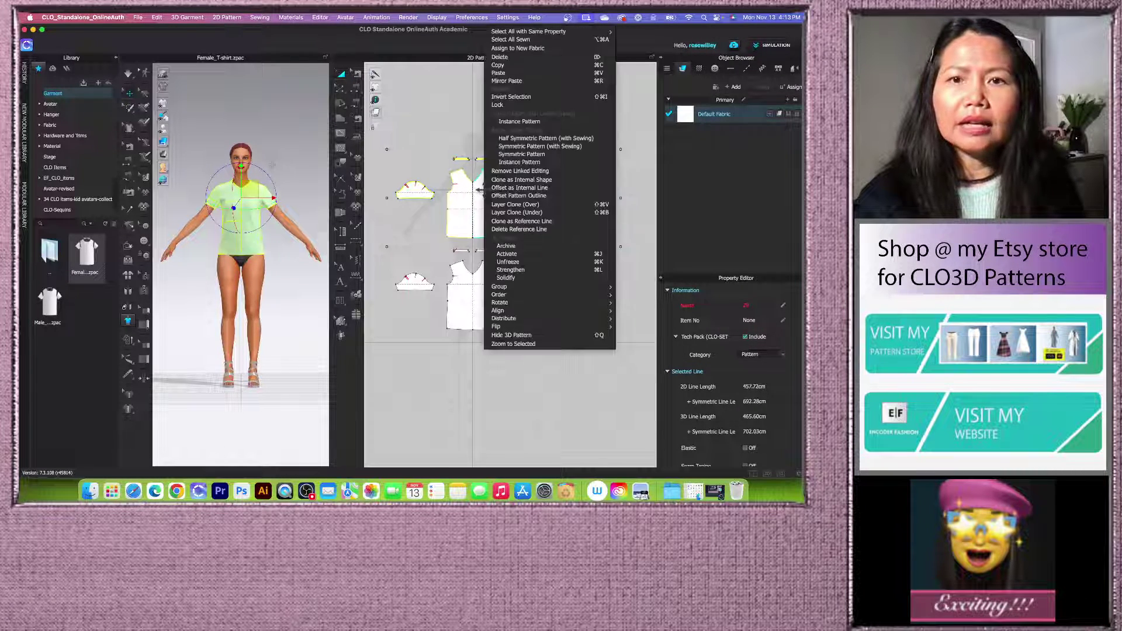
left_click(539, 337)
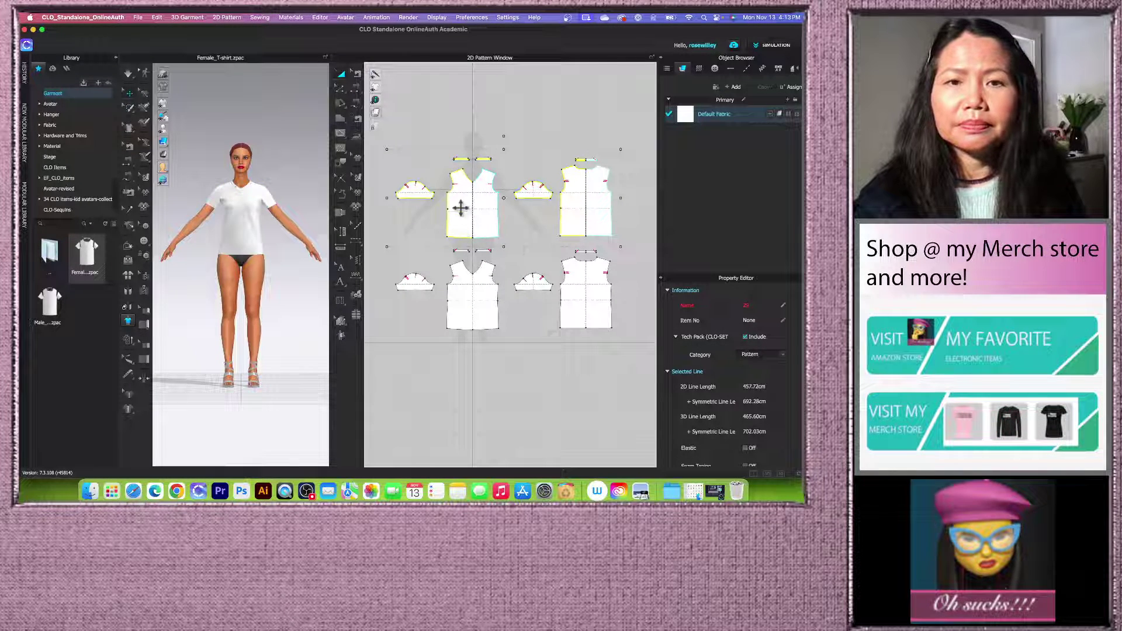
scroll(461, 208, "down", 2)
left_click(502, 353)
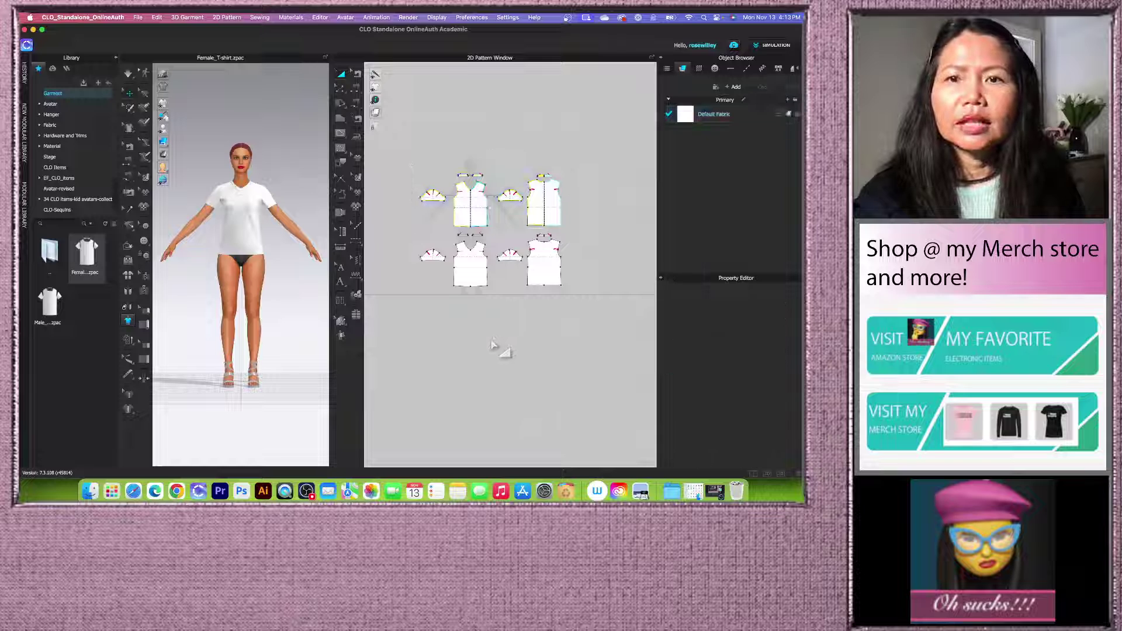
Step: Strengthen all cloned T-shirt pieces in the lower row
scroll(519, 359, "up", 2)
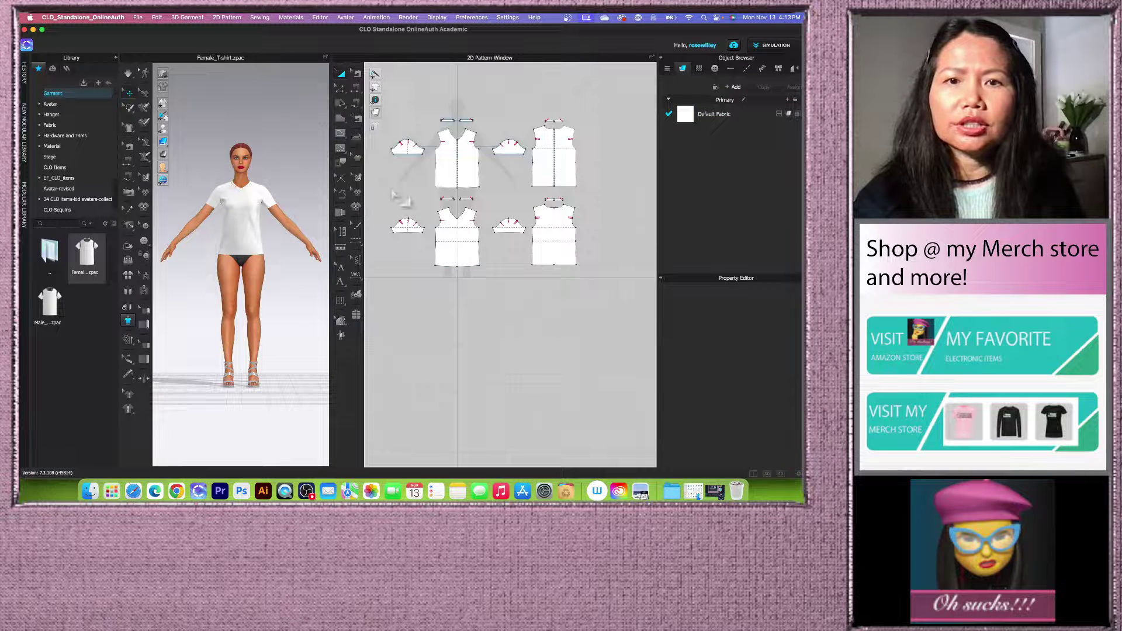
left_click_drag(420, 206, 613, 322)
right_click(571, 251)
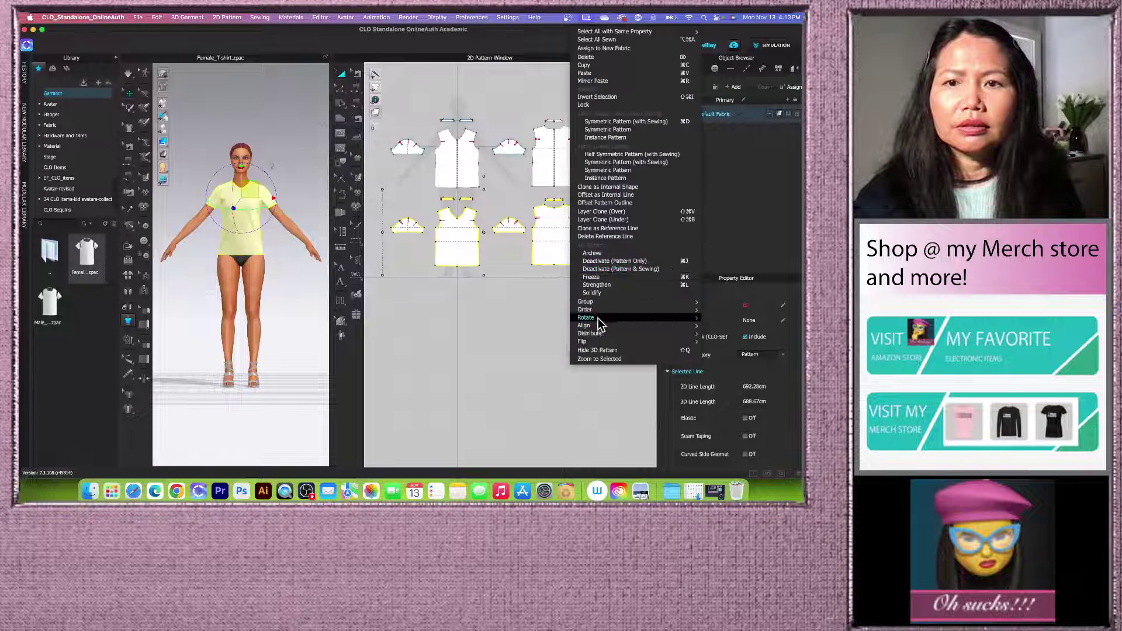
left_click(592, 292)
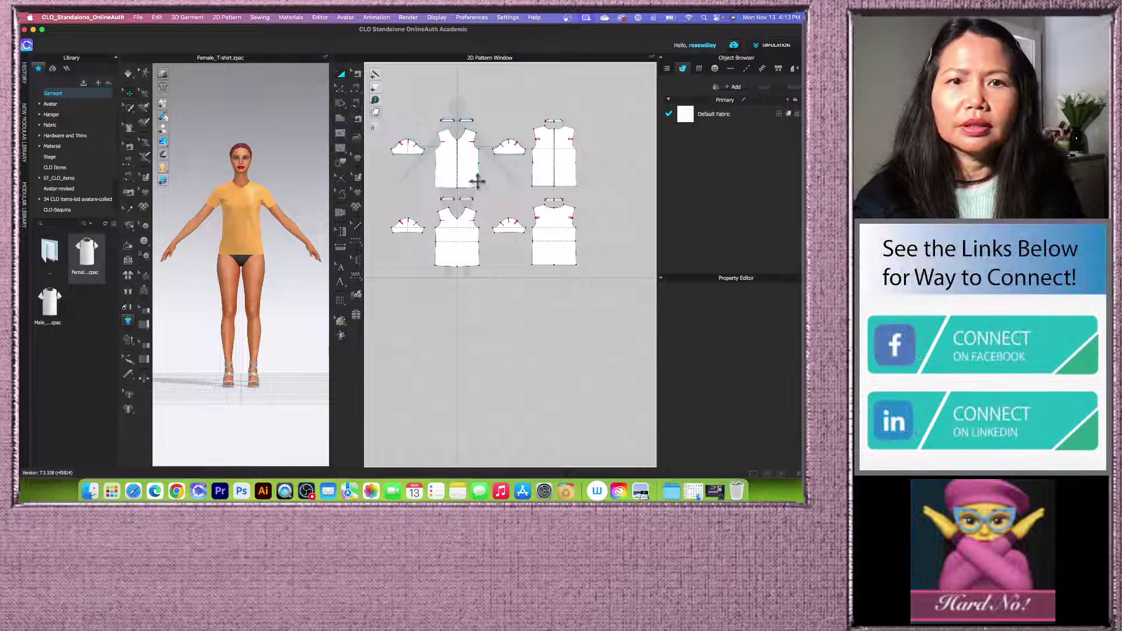
Step: Turn strengthening on and back off for the original pieces in the upper row, and show them in the 3D window
left_click_drag(400, 114, 578, 202)
right_click(540, 163)
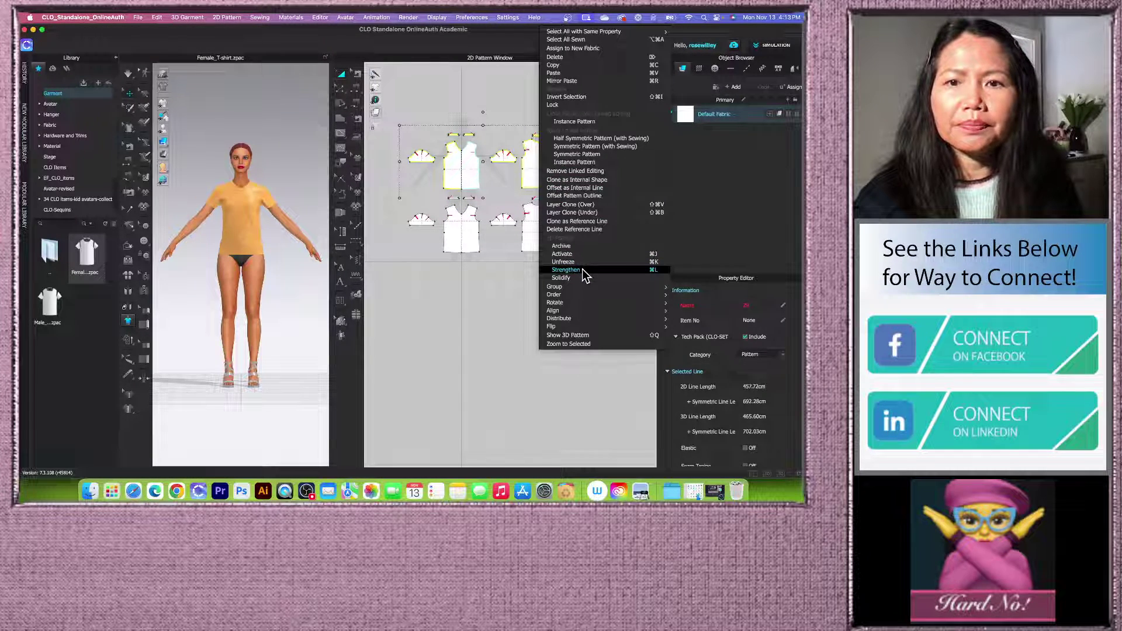
left_click(582, 272)
right_click(545, 178)
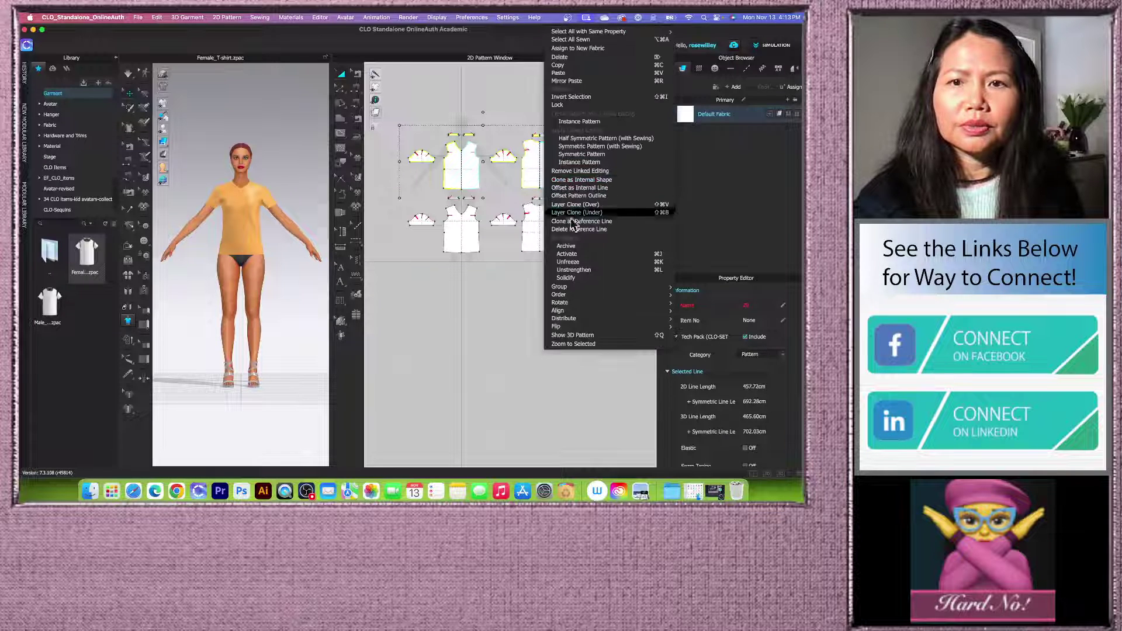
left_click(583, 276)
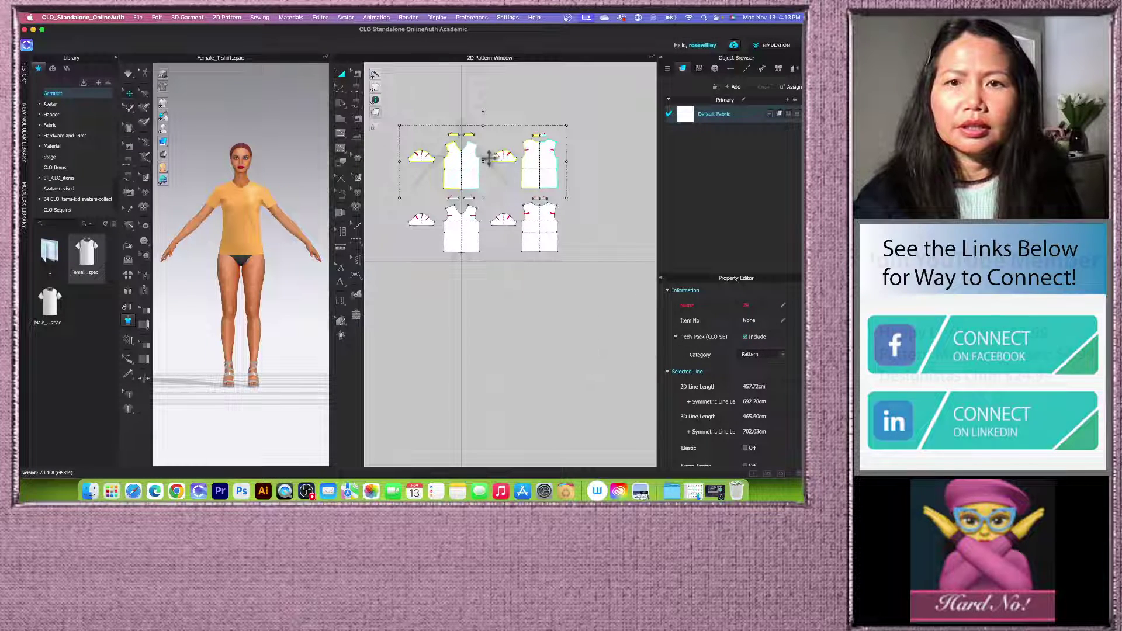
right_click(545, 160)
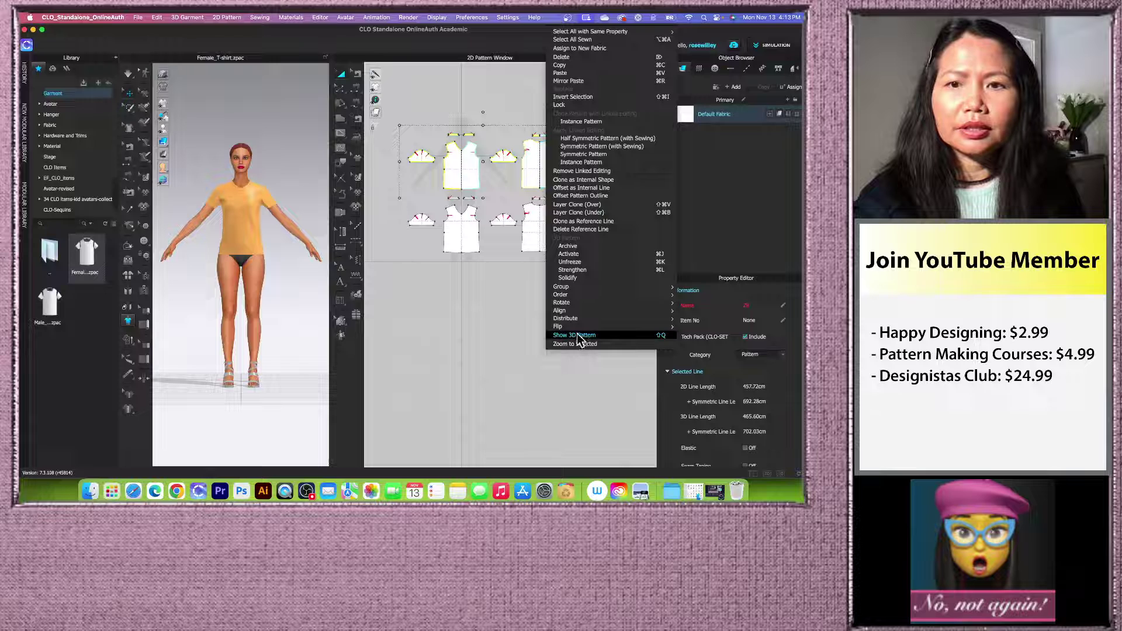
left_click(577, 337)
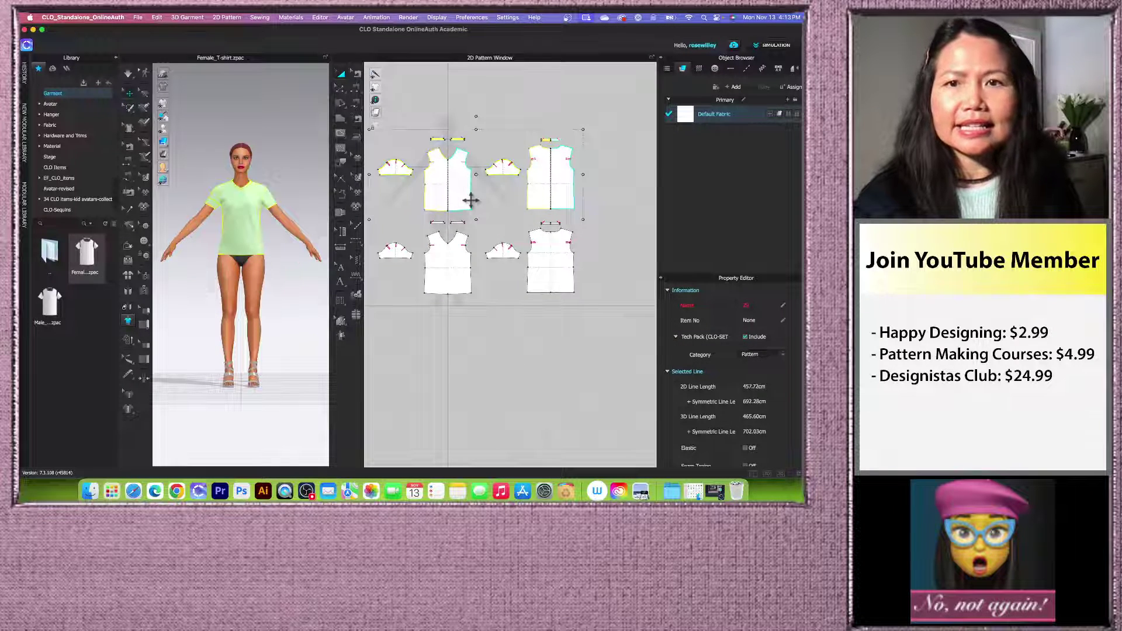
Step: Duplicate the Default Fabric and name the copy Lining
scroll(470, 201, "down", 2)
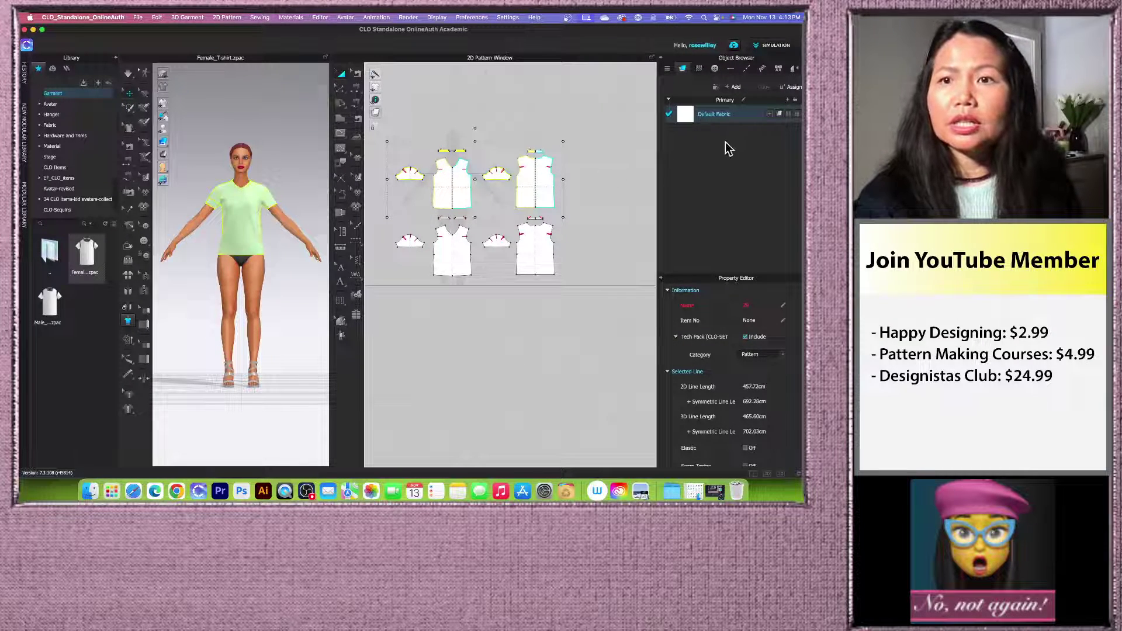
left_click(765, 113)
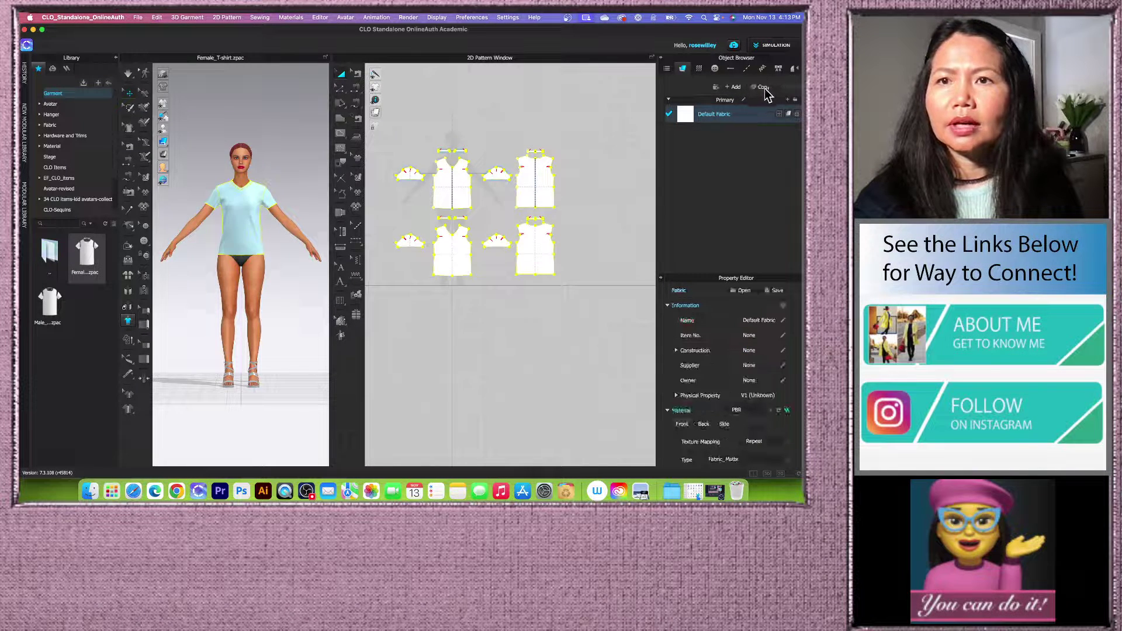
left_click(764, 87)
double_click(733, 136)
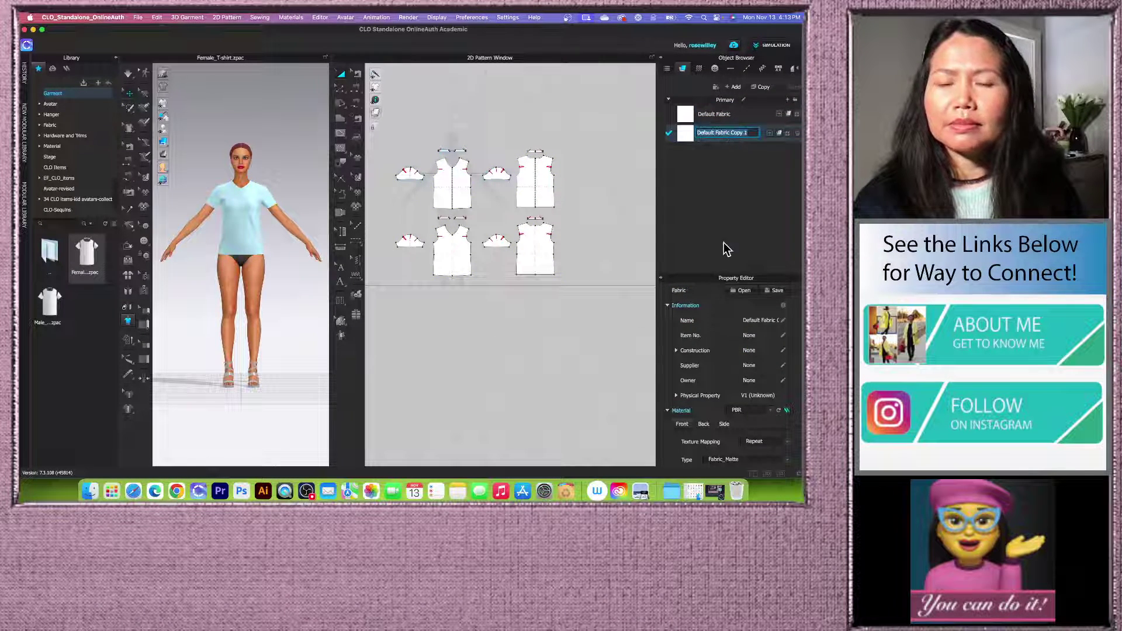
type("Li")
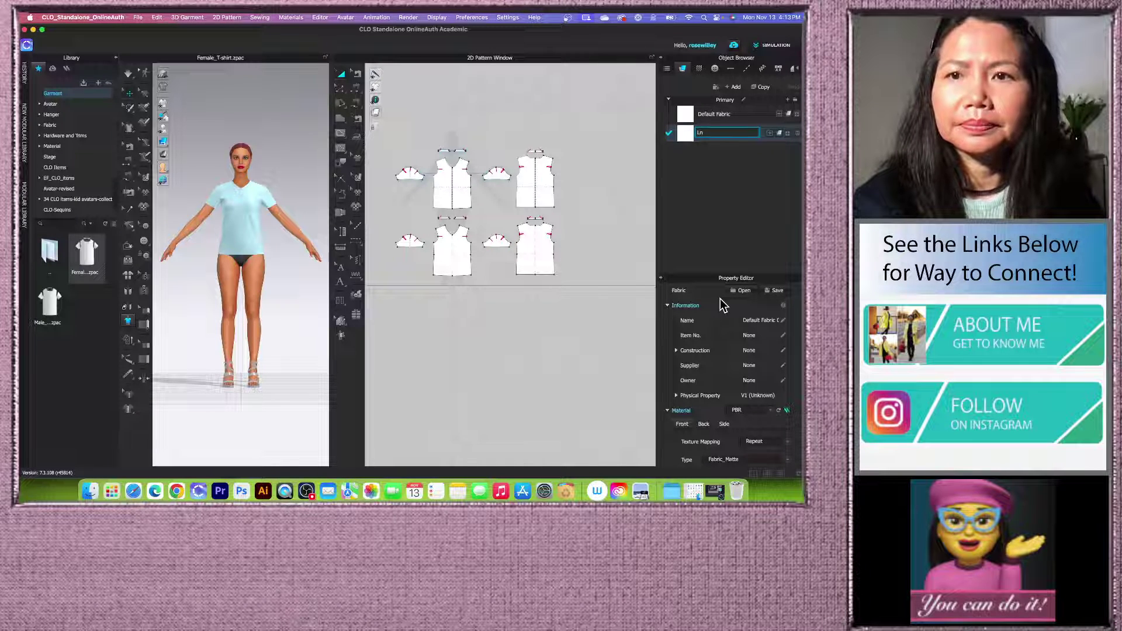
type("ning")
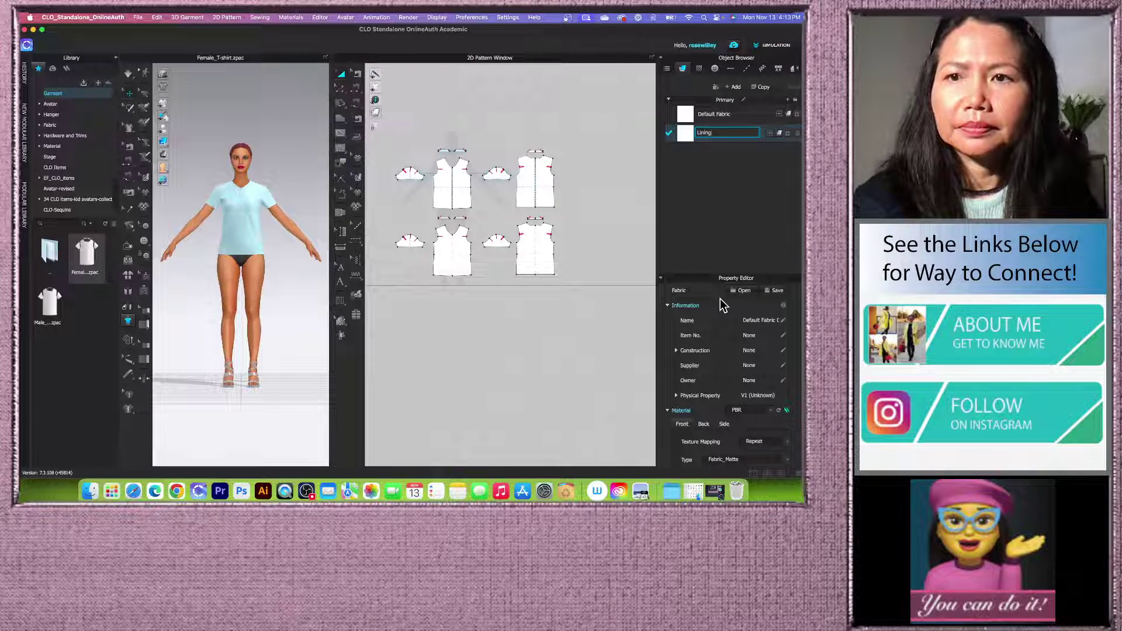
key("Return")
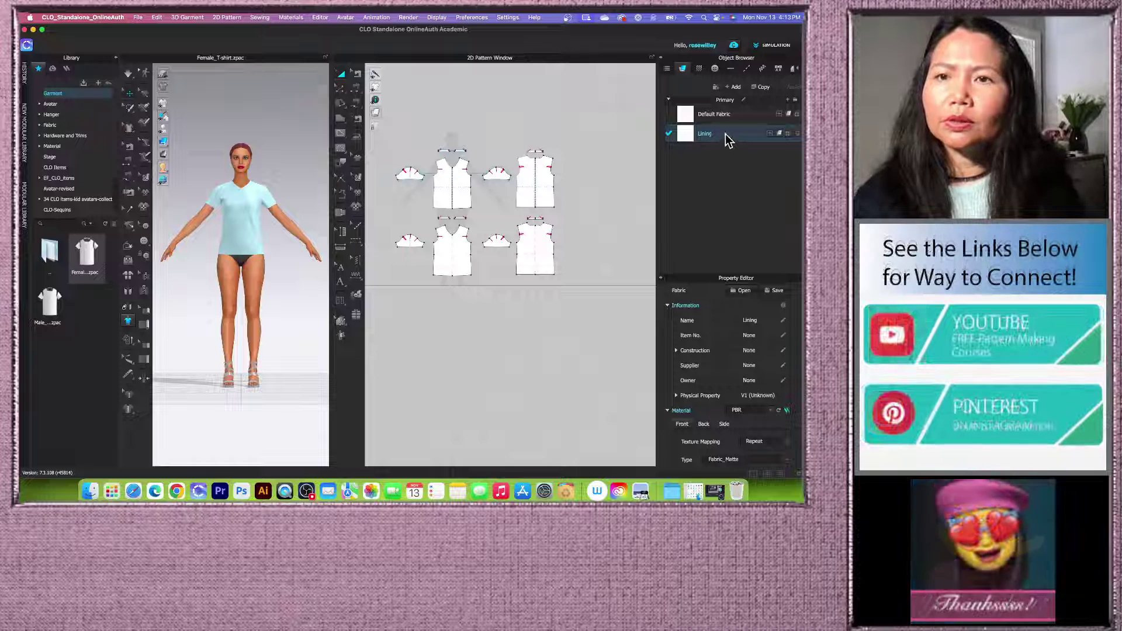
Step: Rename the original Default Fabric as Shell and clear the selection
double_click(746, 113)
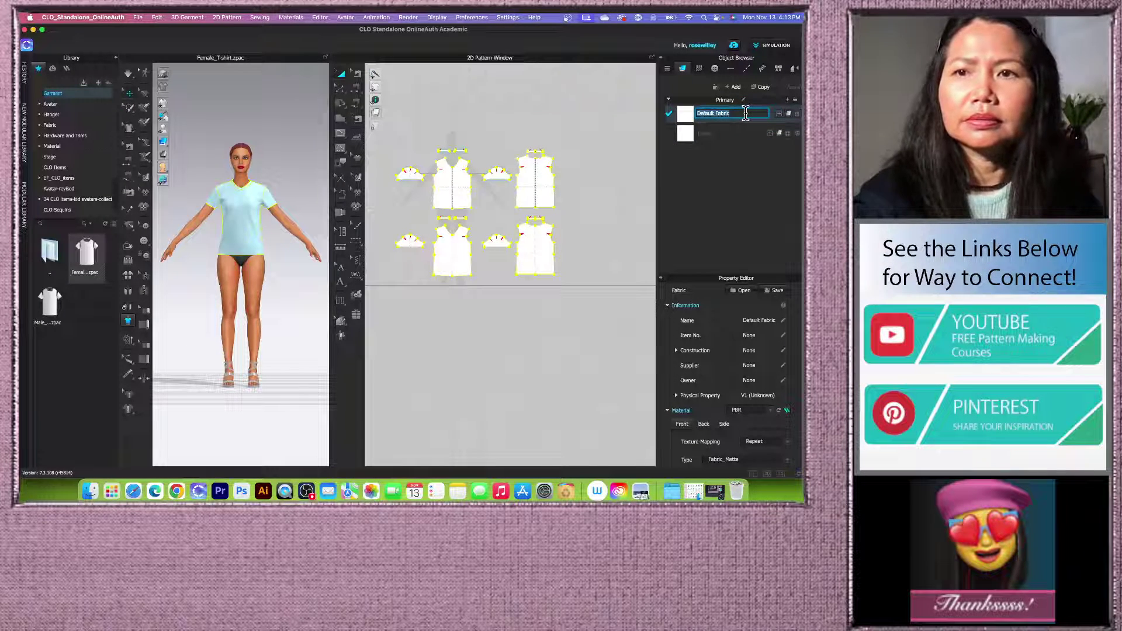
type("Shell")
key("Return")
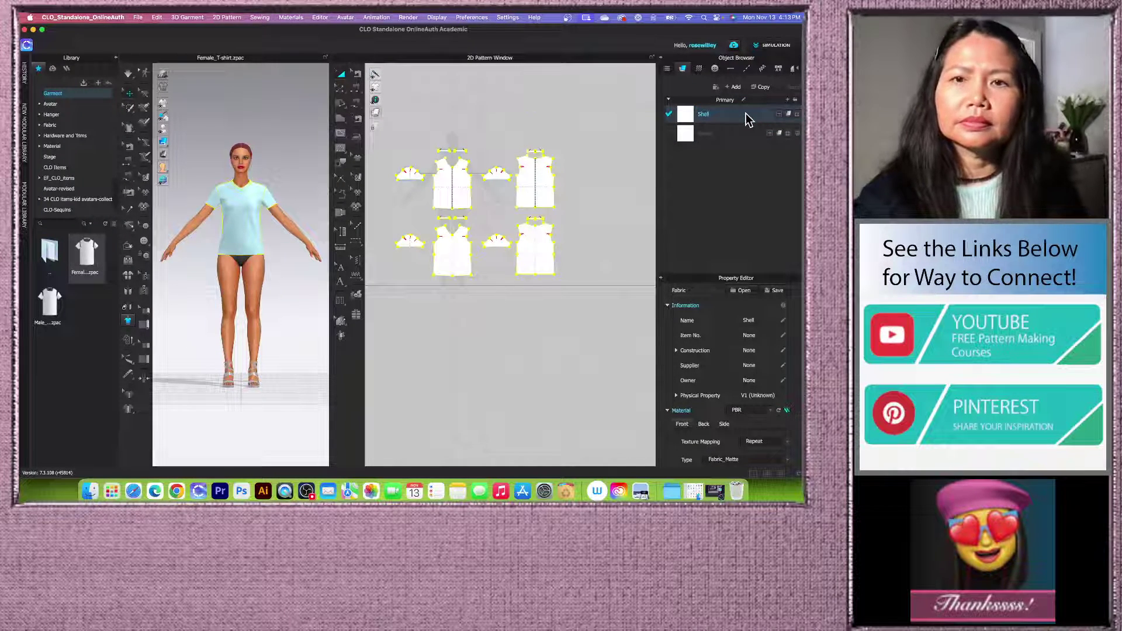
left_click(620, 183)
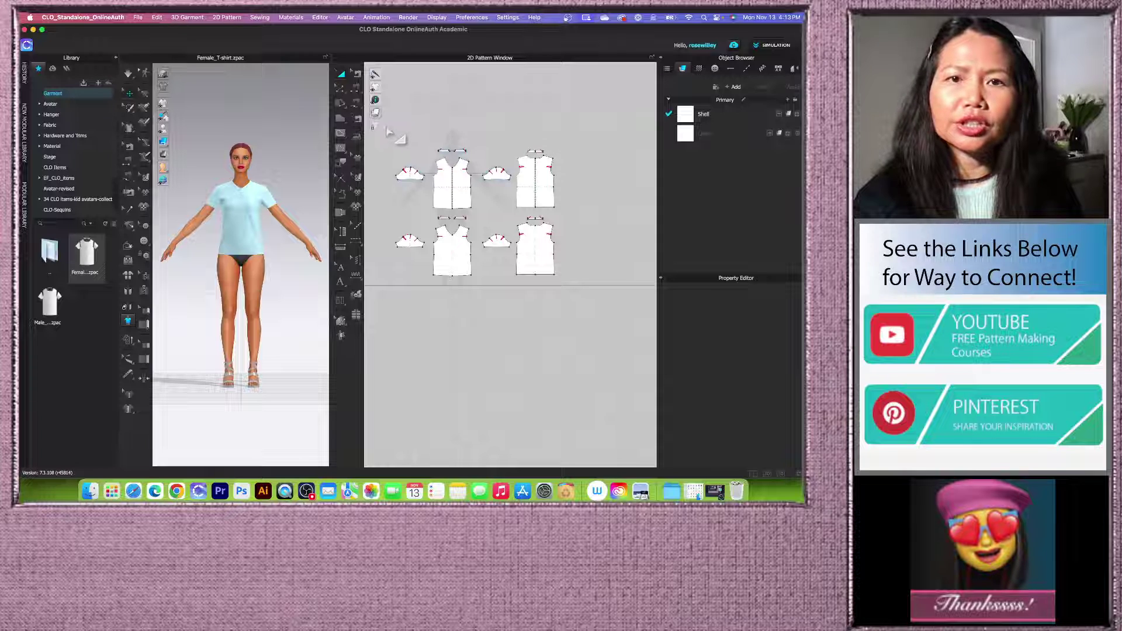
Step: Check which pattern pieces currently use the Shell fabric
left_click_drag(387, 130, 595, 224)
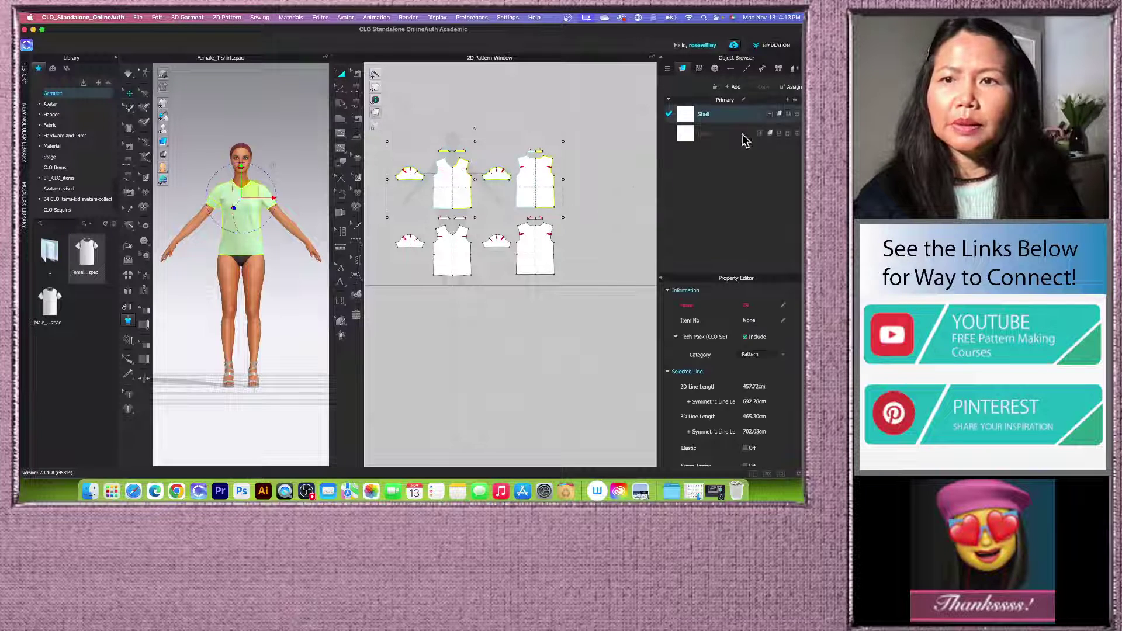
left_click(596, 207)
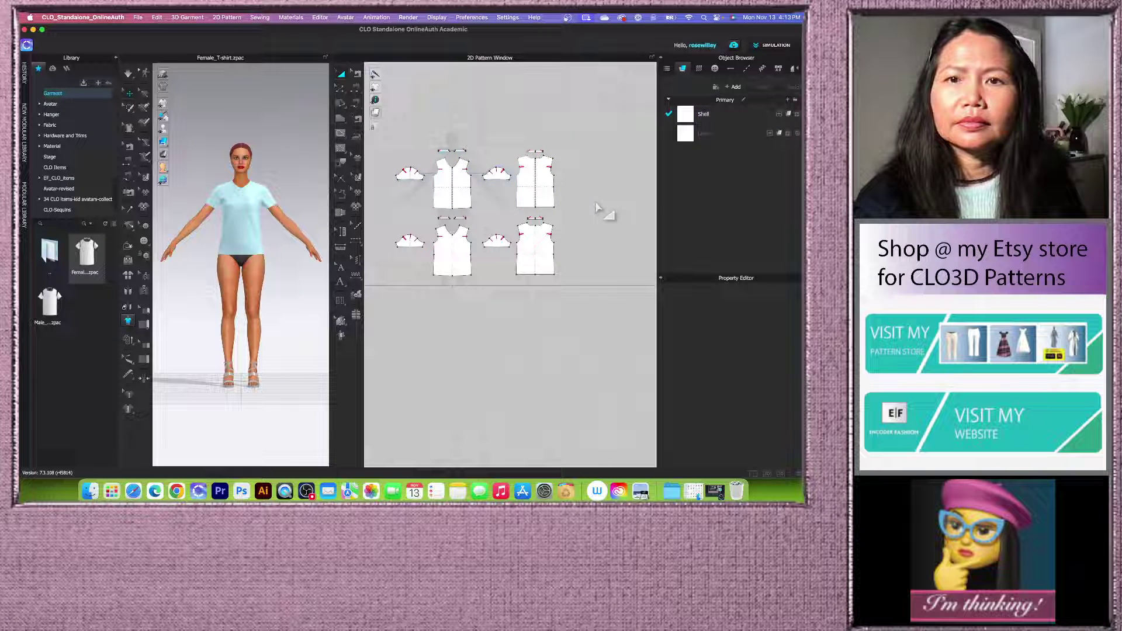
left_click(737, 114)
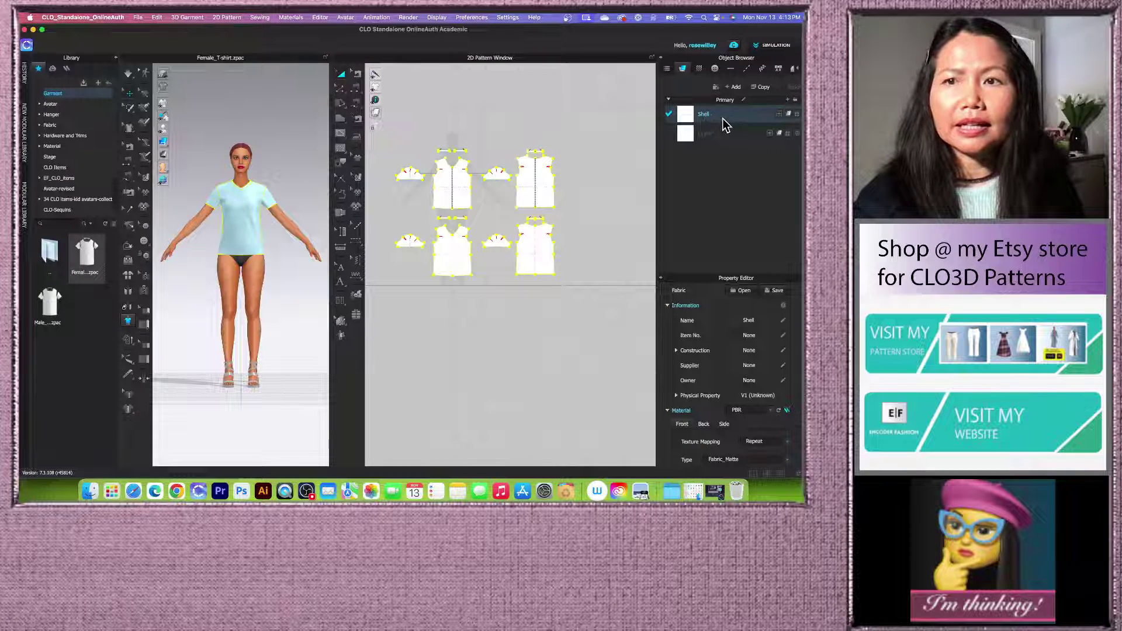
left_click(619, 158)
Step: Assign the Shell fabric to all original T-shirt pieces in the upper row and deselect them
scroll(601, 162, "down", 3)
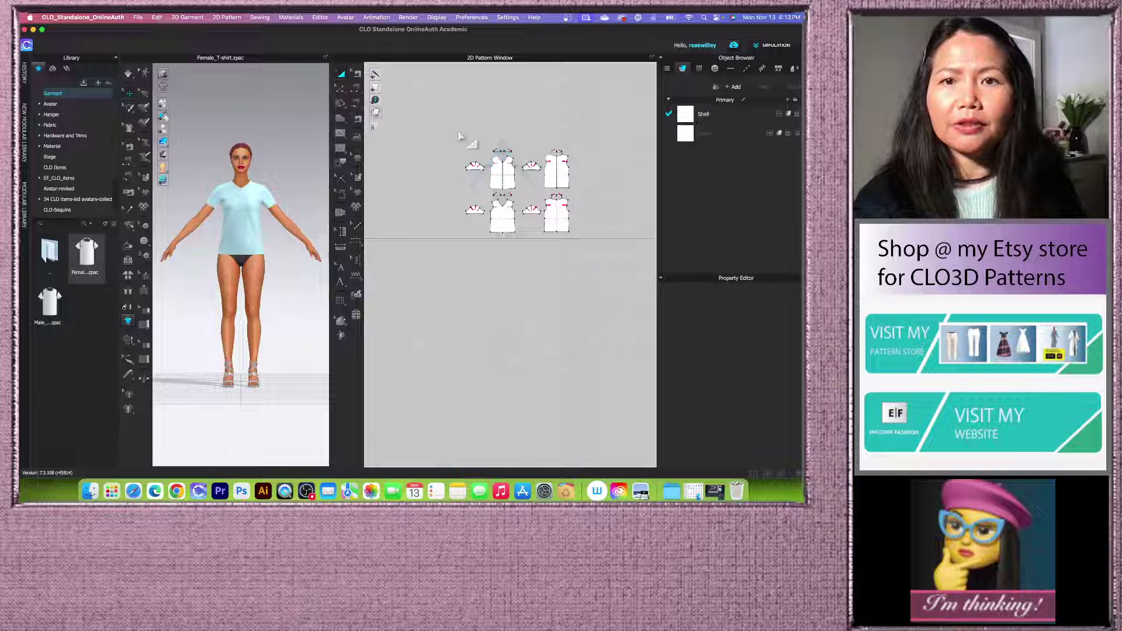
left_click_drag(459, 136, 587, 187)
scroll(607, 191, "up", 3)
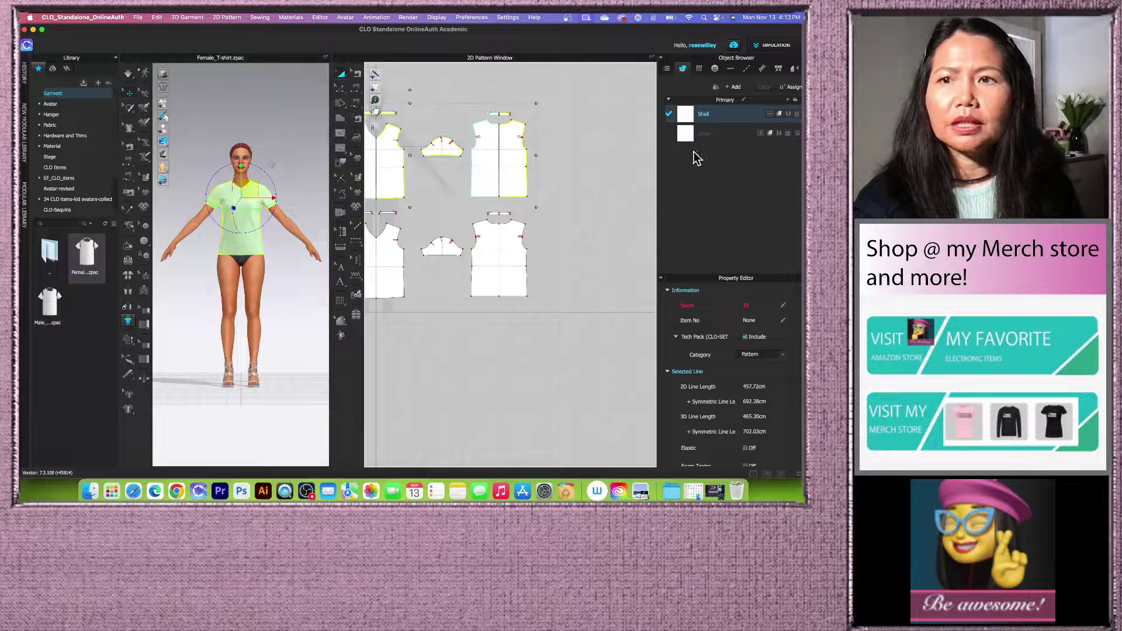
scroll(591, 184, "down", 2)
left_click(789, 118)
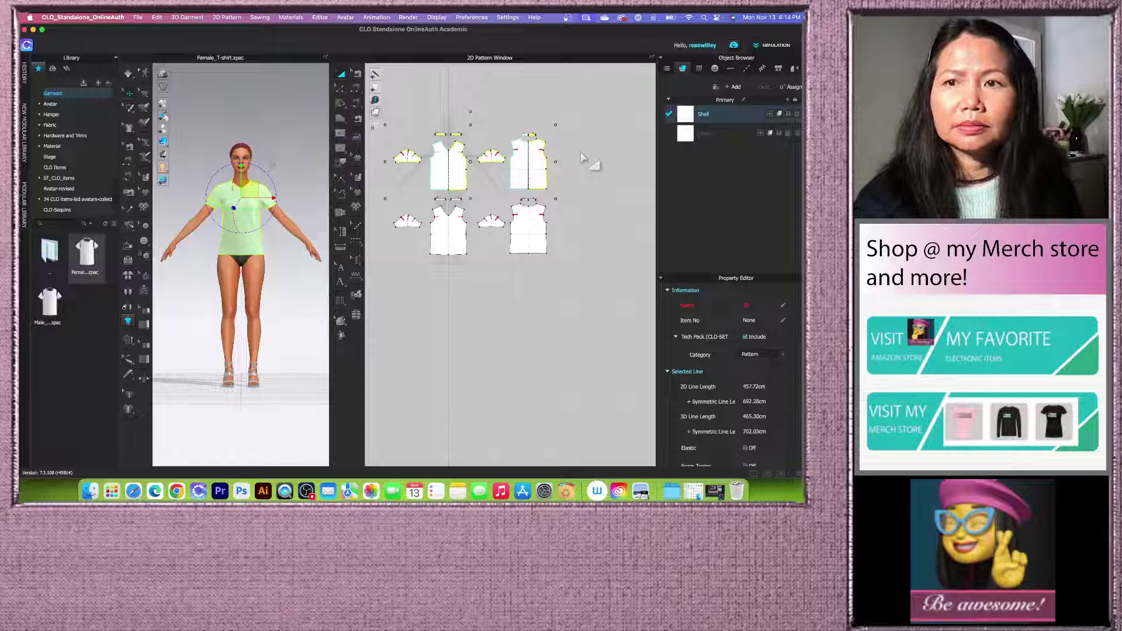
left_click(579, 171)
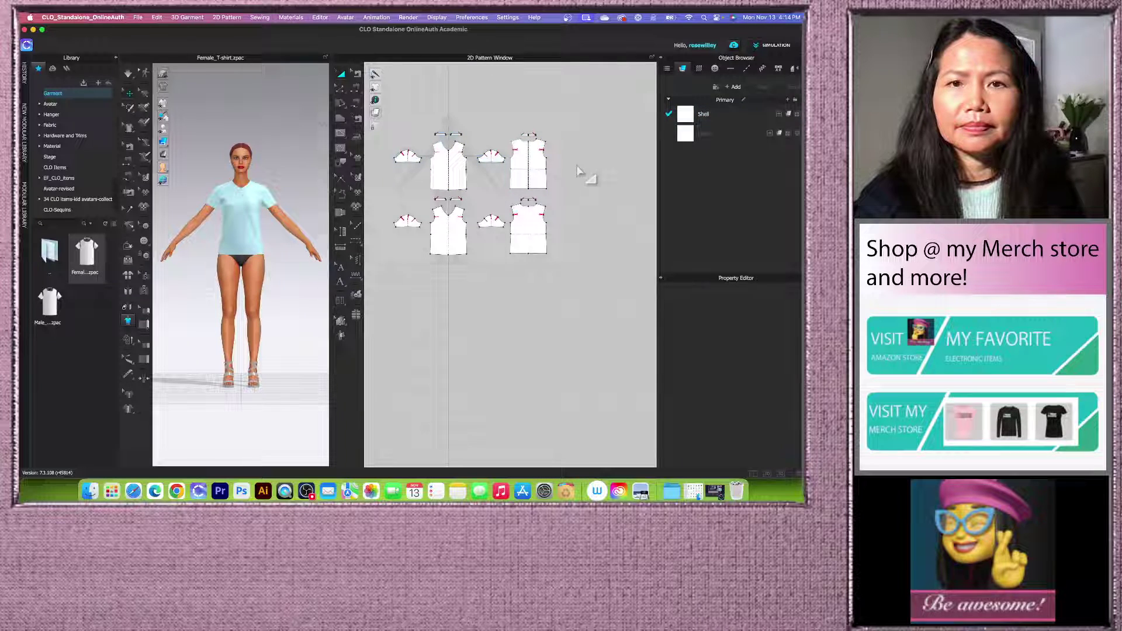
Step: Inspect the Shell fabric's use and the upper and lower back bodice pieces in turn
left_click(718, 114)
left_click(579, 171)
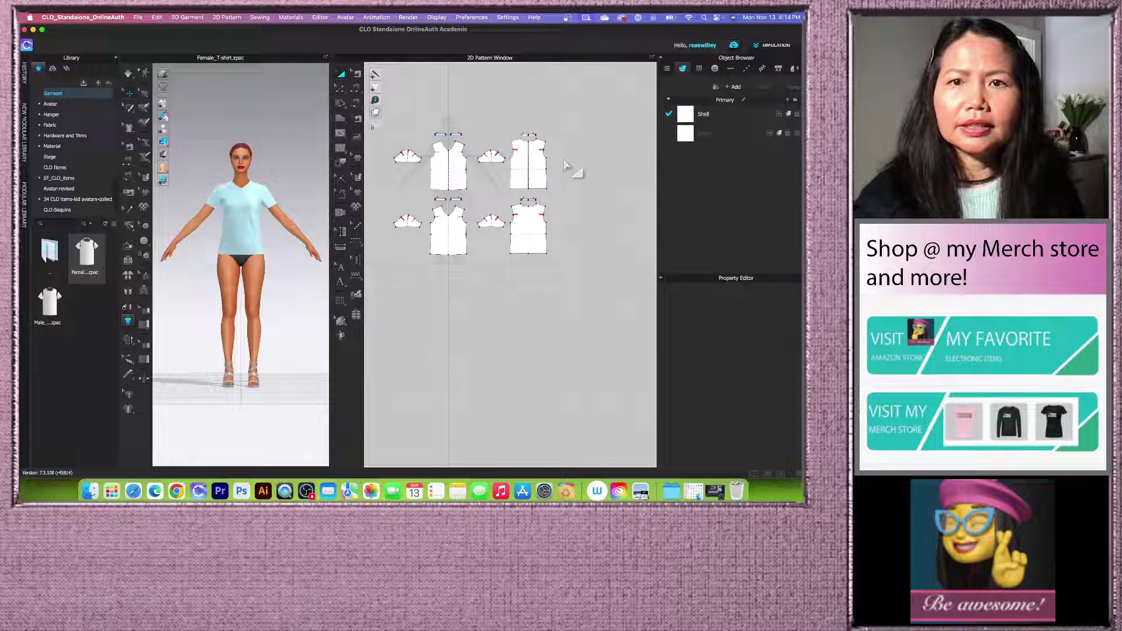
left_click(533, 163)
left_click(592, 162)
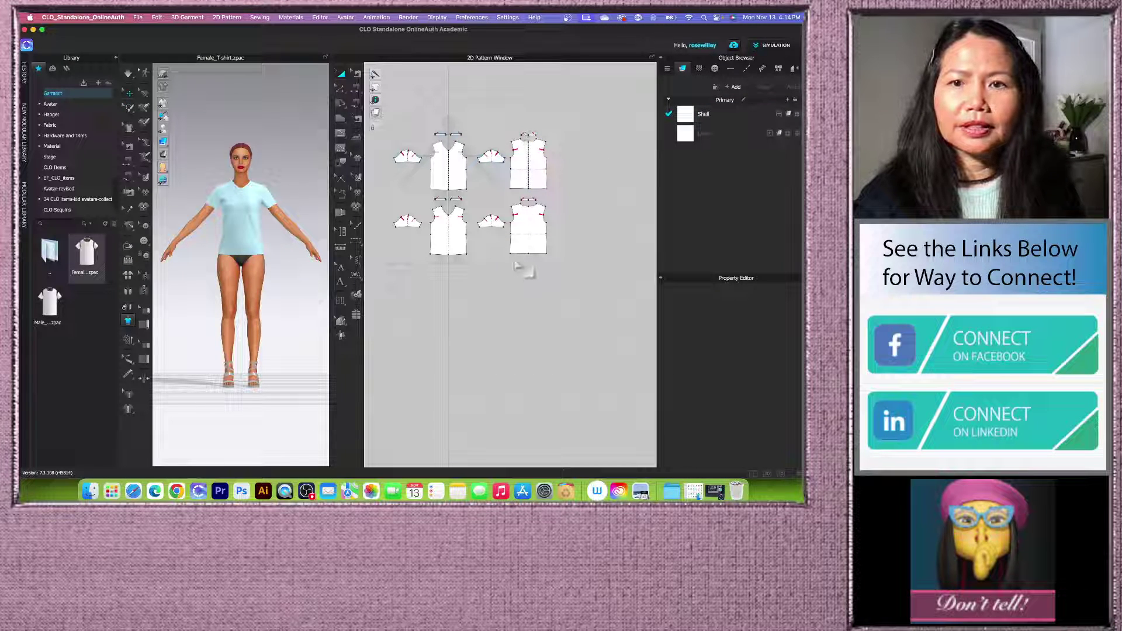
left_click(534, 238)
left_click(584, 218)
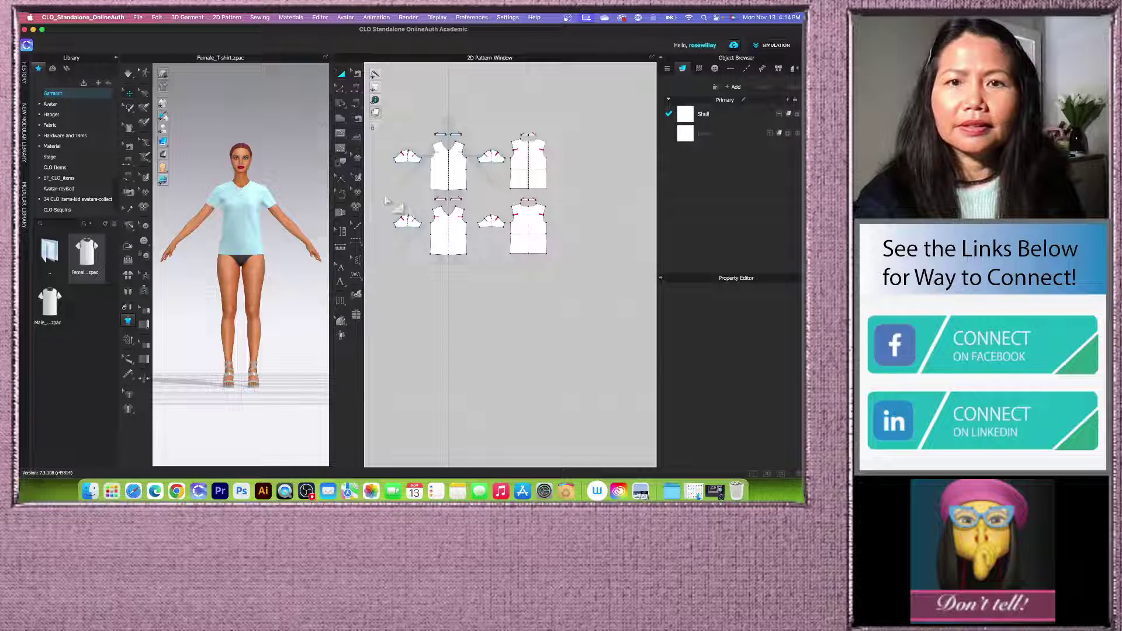
Step: Assign the Lining fabric to all cloned T-shirt pieces in the lower row and deselect them
left_click_drag(386, 201, 608, 325)
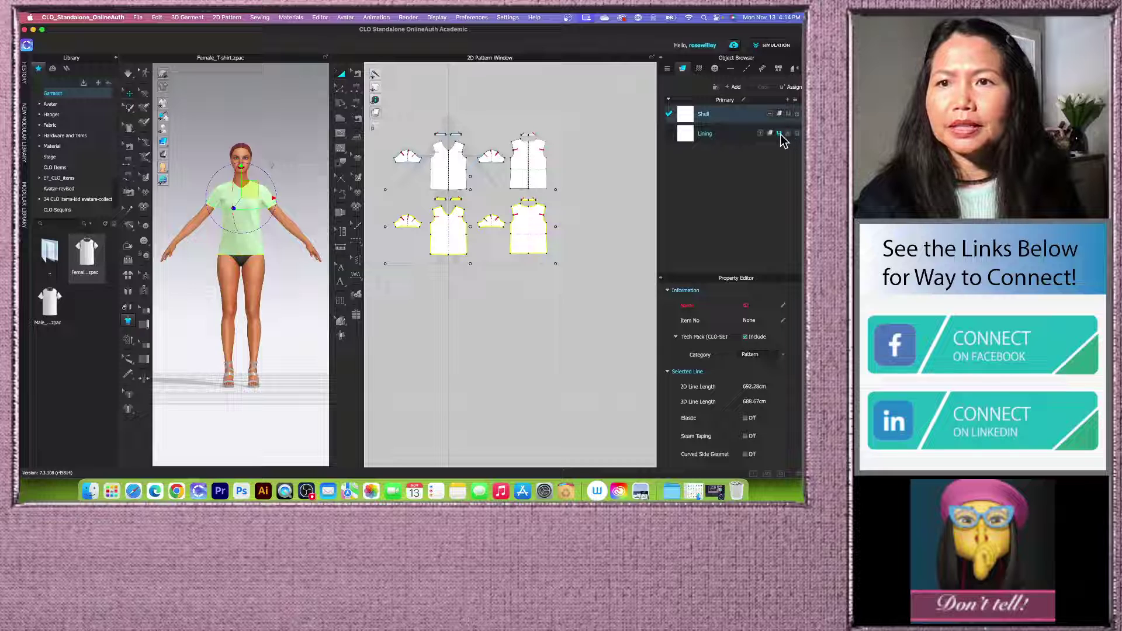
left_click(783, 139)
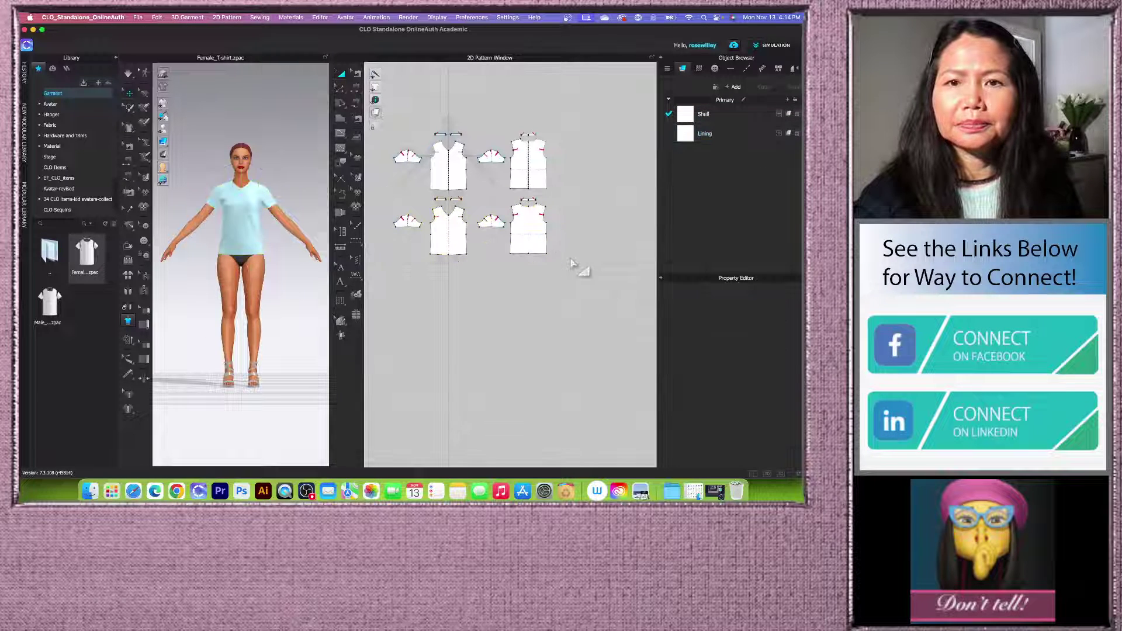
double_click(727, 132)
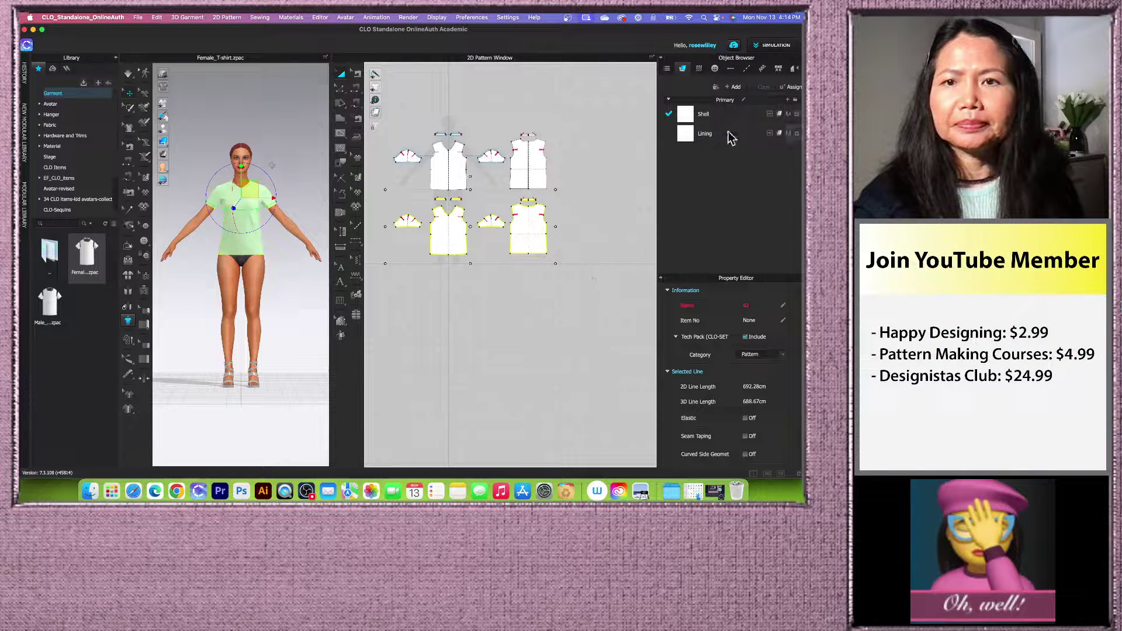
left_click(721, 131)
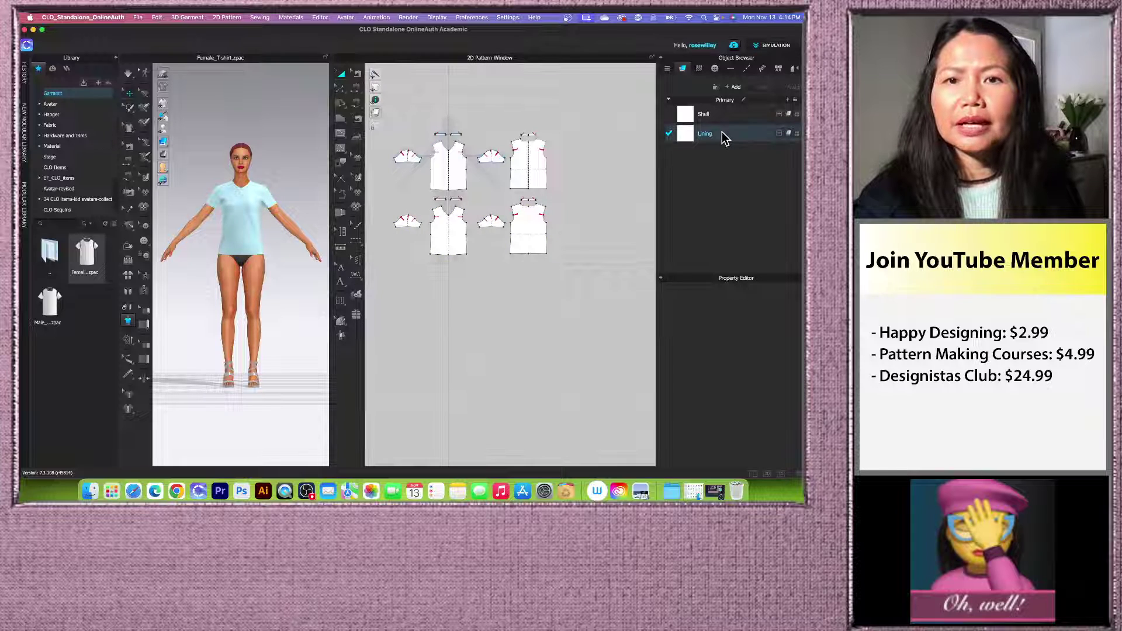
left_click(578, 204)
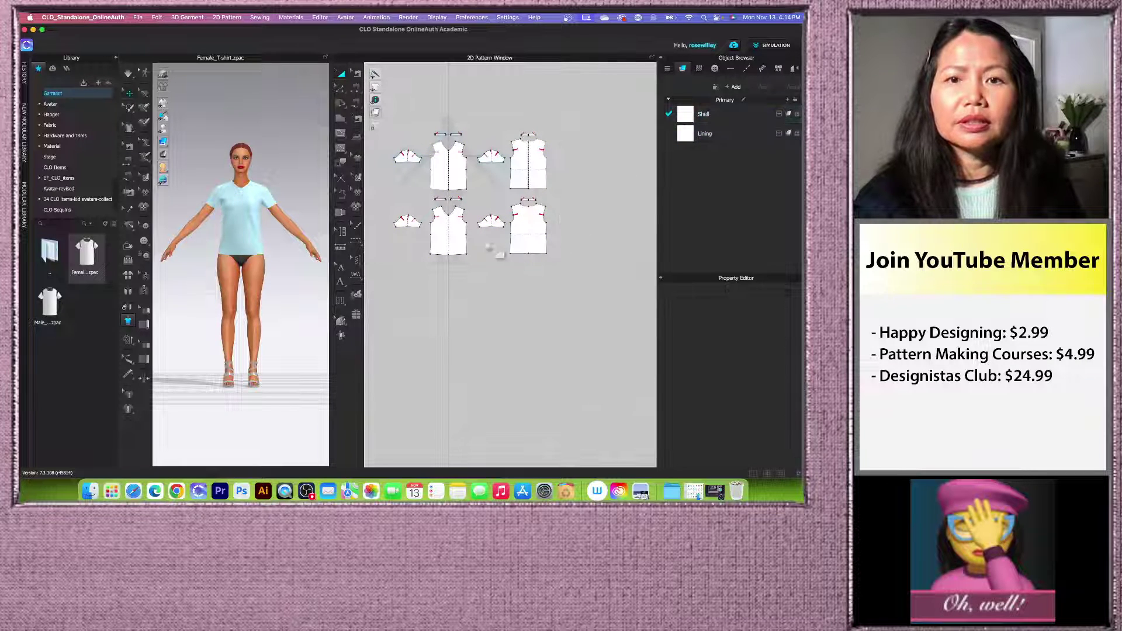
scroll(428, 256, "down", 2)
scroll(413, 161, "up", 5)
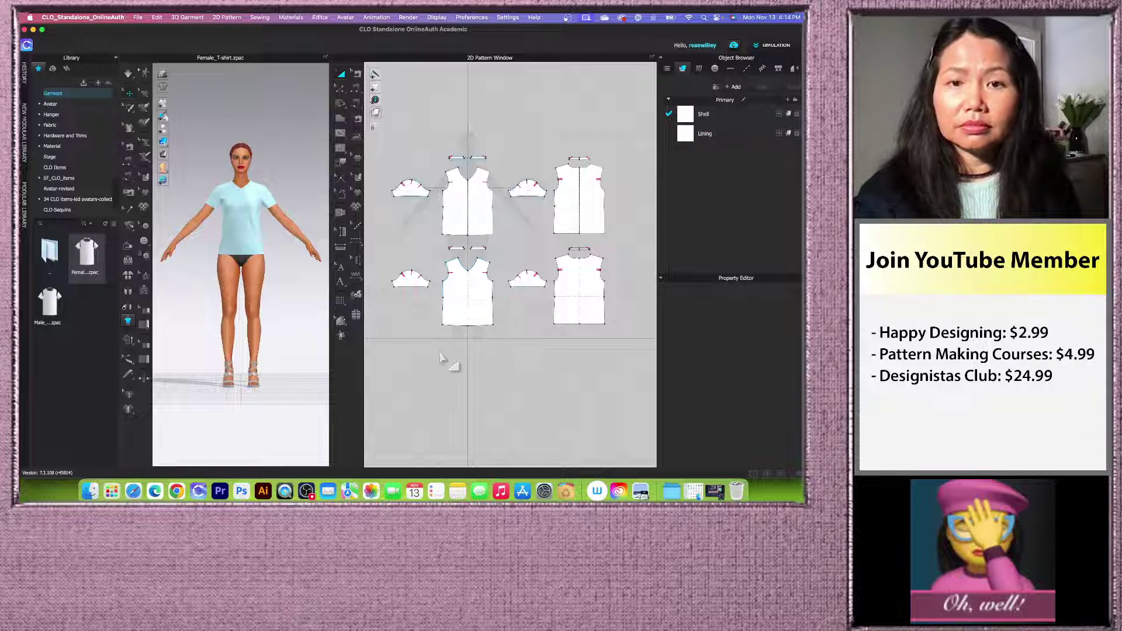
scroll(444, 351, "up", 2)
scroll(462, 327, "down", 2)
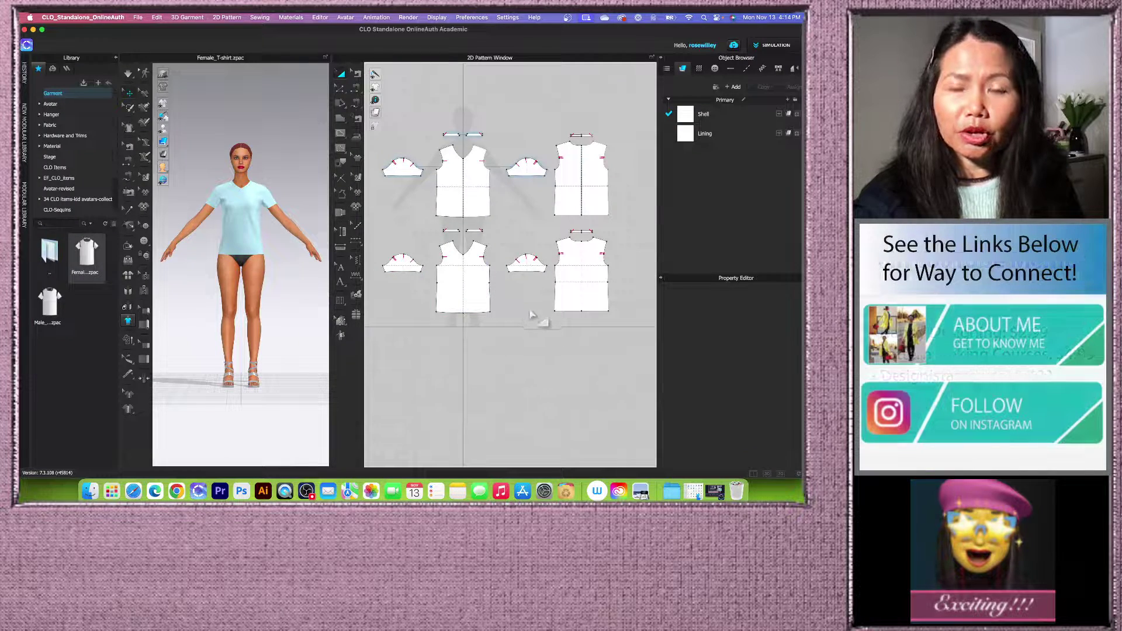
scroll(391, 142, "down", 3)
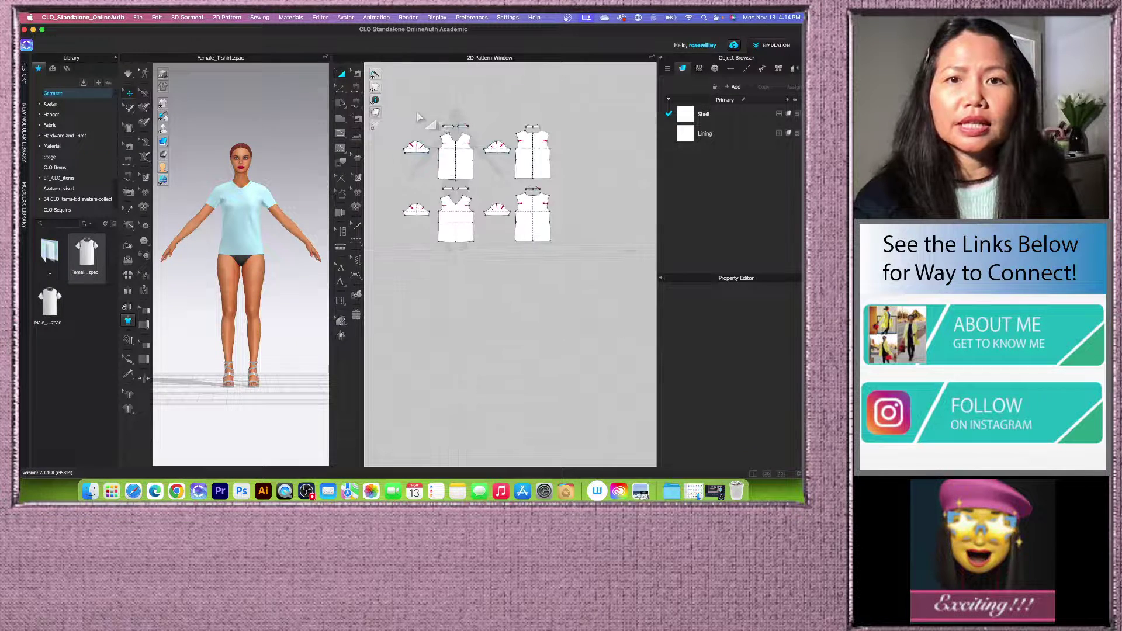
Step: Hide all original T-shirt pieces of the upper row in the 3D view
left_click_drag(397, 110, 588, 187)
right_click(534, 150)
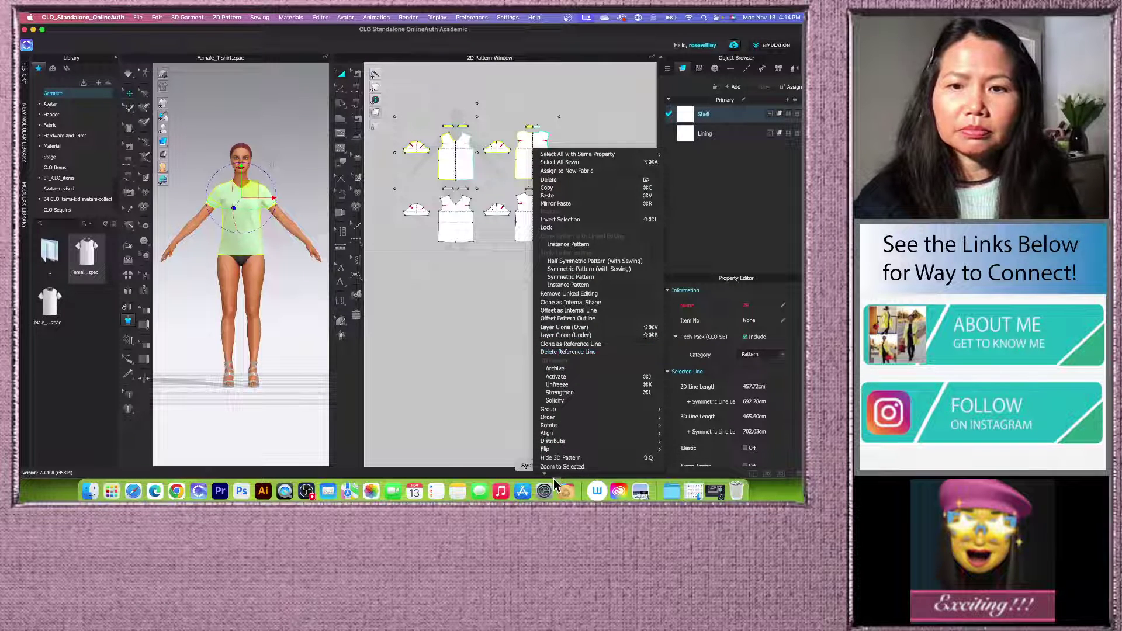
left_click(560, 458)
scroll(426, 250, "up", 2)
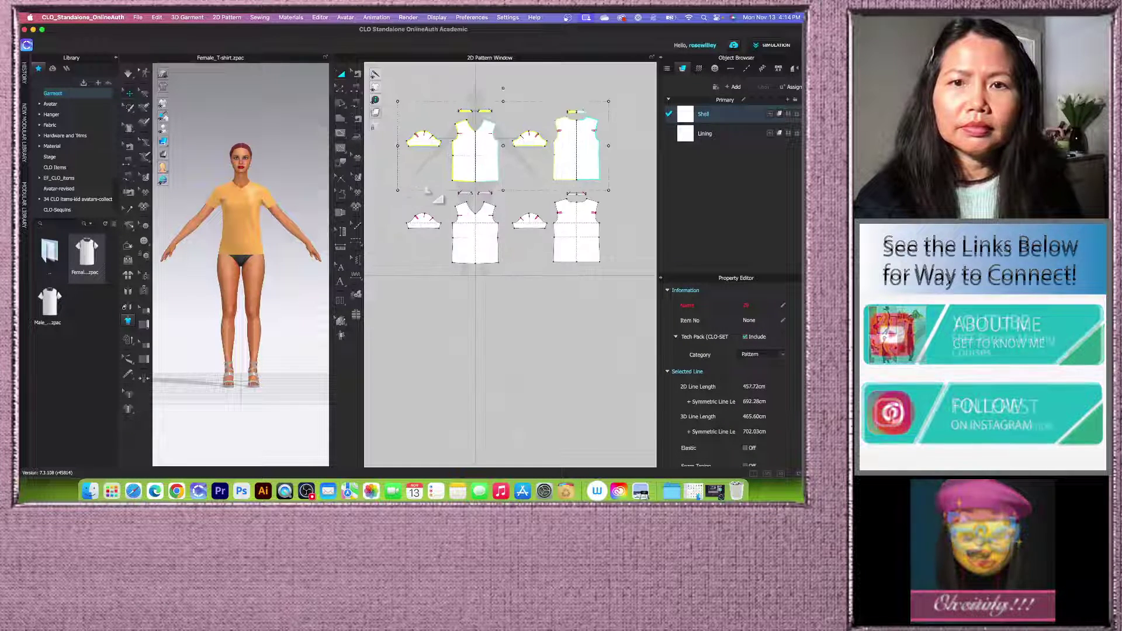
scroll(455, 231, "up", 2)
scroll(455, 231, "down", 1)
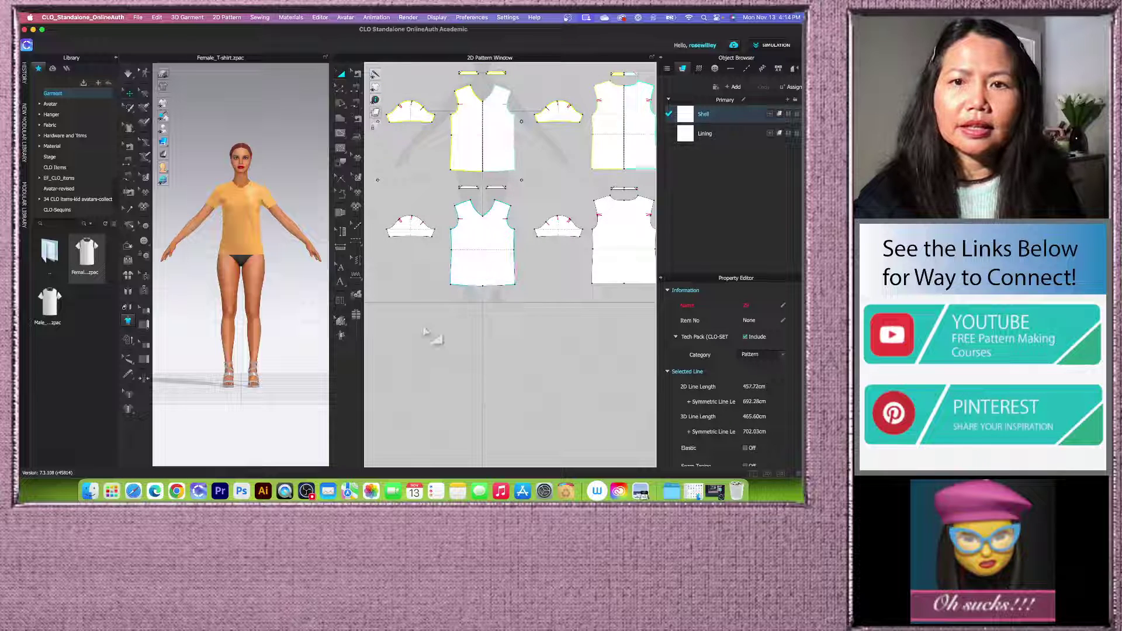
scroll(450, 332, "down", 2)
scroll(464, 337, "up", 1)
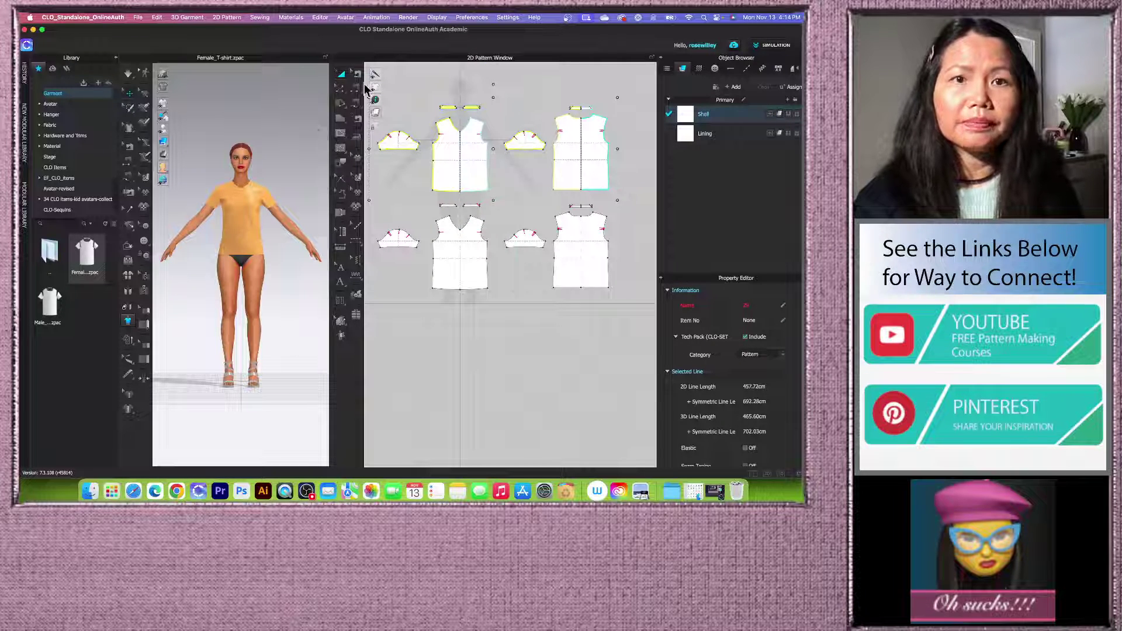
Step: Use Free Sewing to join the cloned sleeve cap between the bodices to the adjacent front and back armholes
left_click(356, 103)
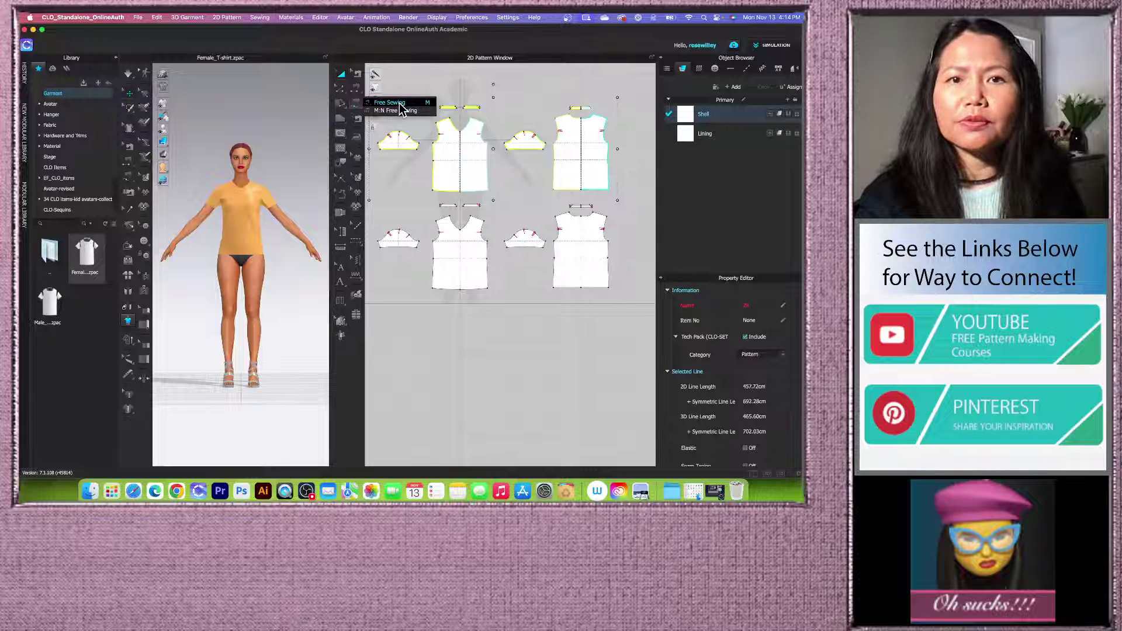
left_click(400, 105)
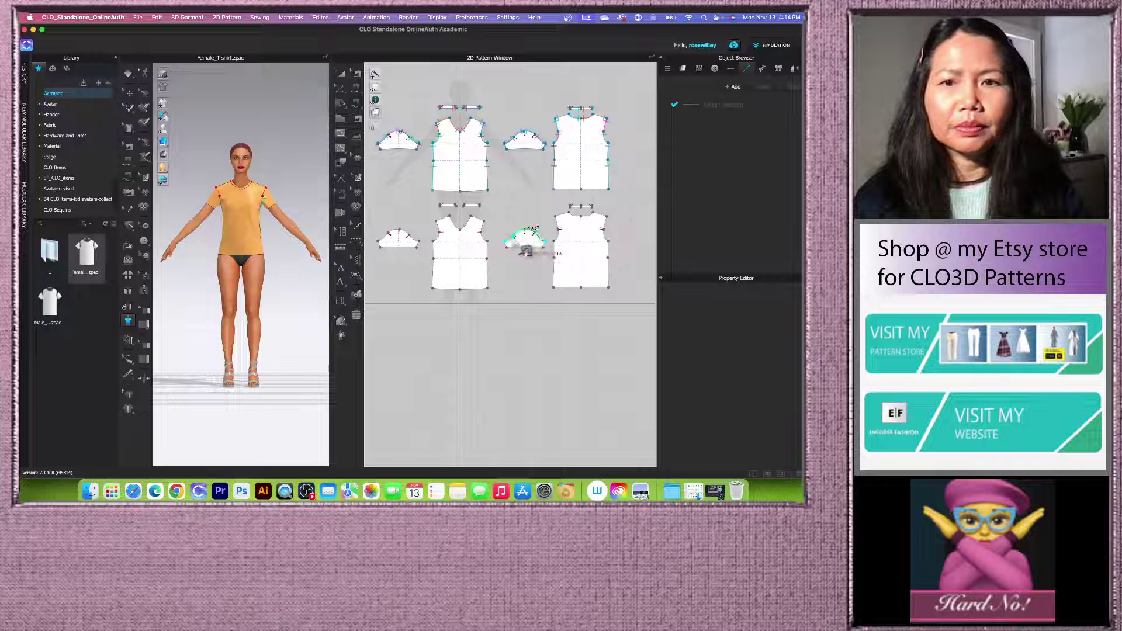
left_click(526, 250)
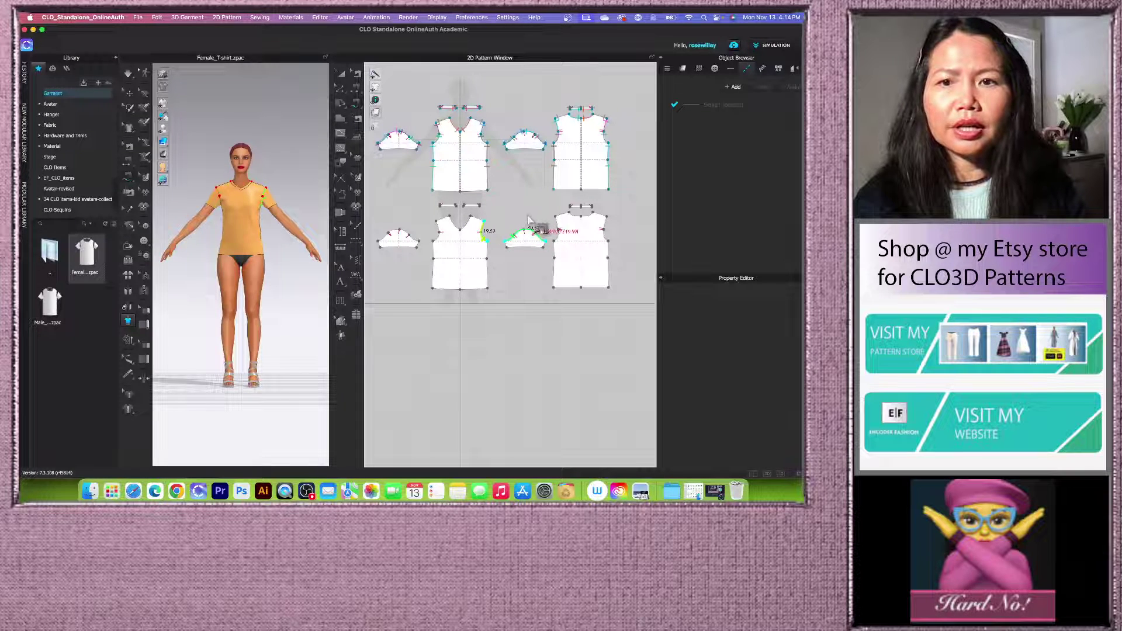
left_click(560, 238)
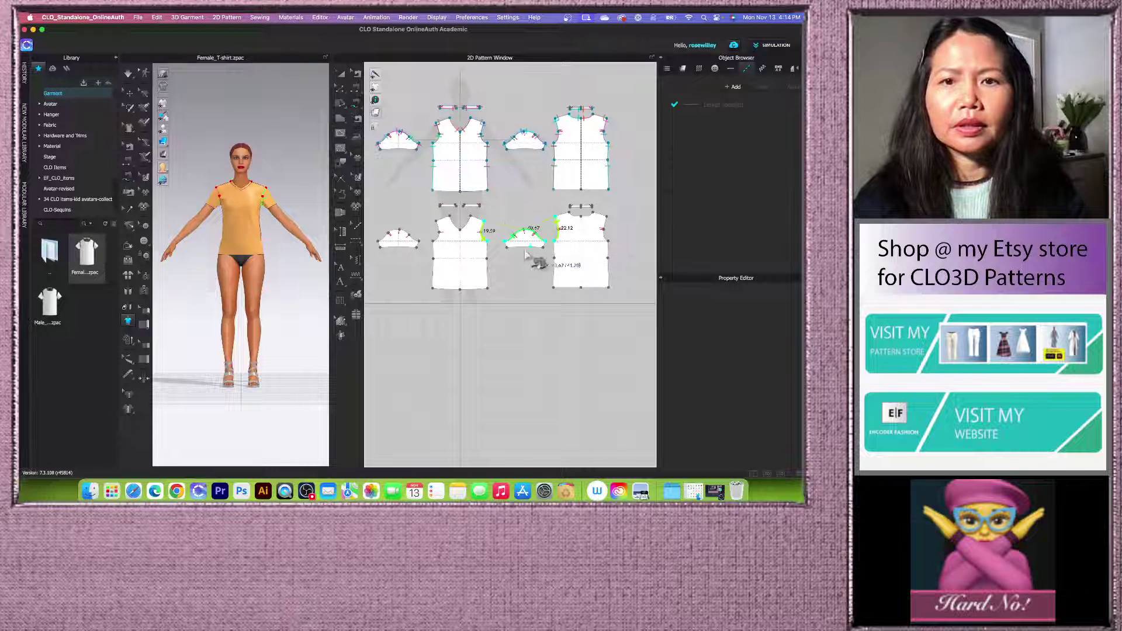
Step: Sew both side seams between the cloned front and back bodice pieces
left_click(490, 244)
left_click(488, 287)
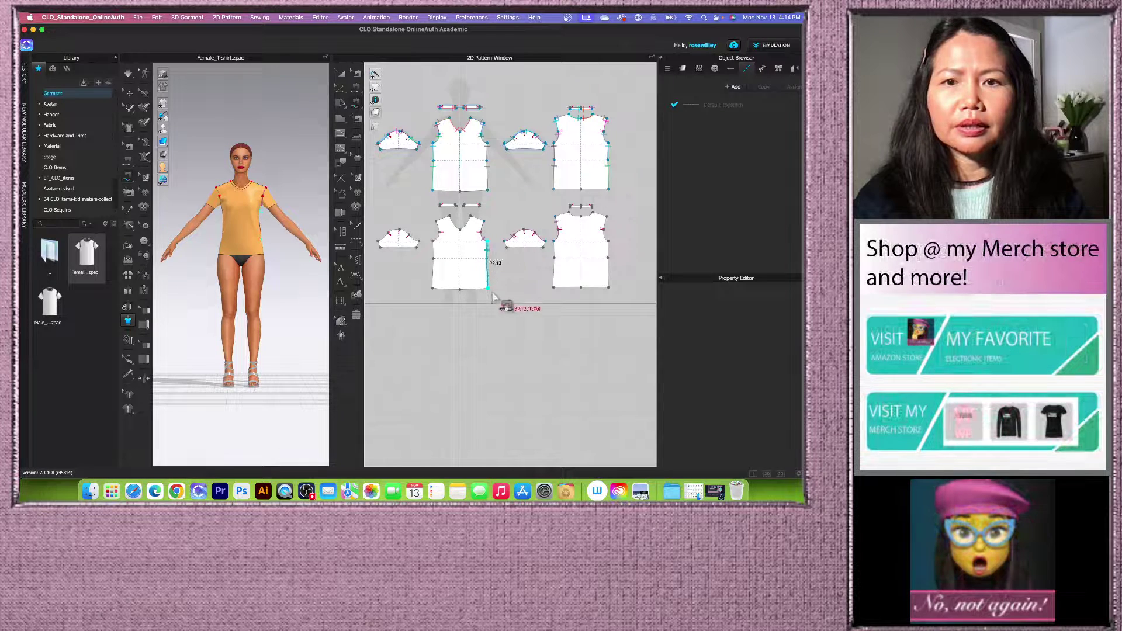
left_click(554, 283)
left_click(433, 253)
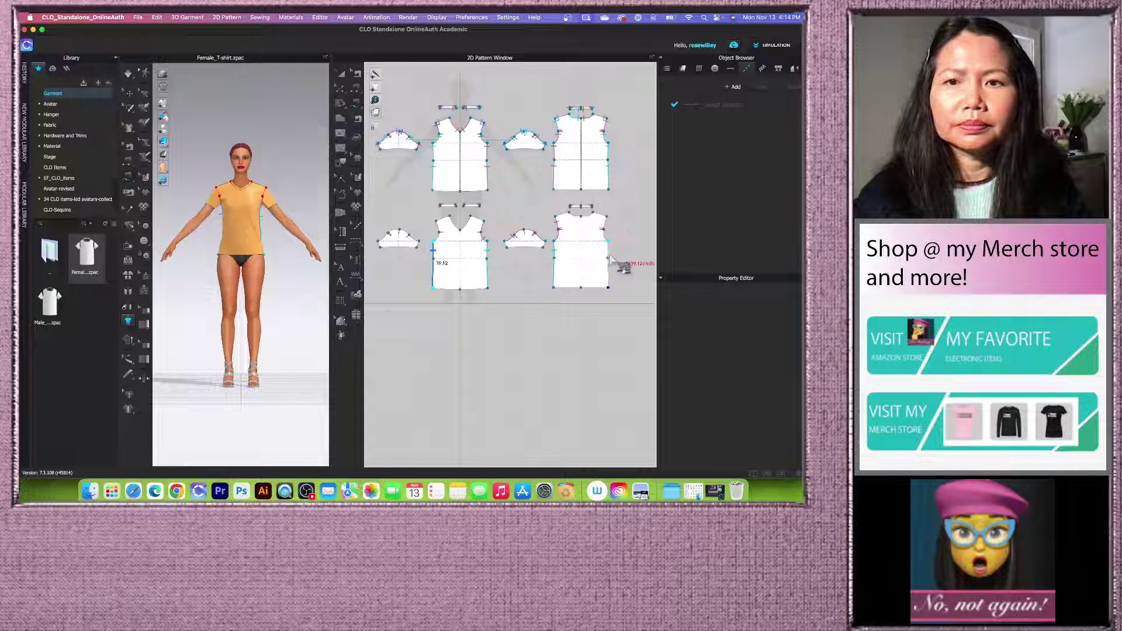
left_click(609, 264)
Step: Sew both shoulder seams between the cloned back and front bodice pieces
scroll(504, 225, "up", 2)
scroll(503, 225, "down", 2)
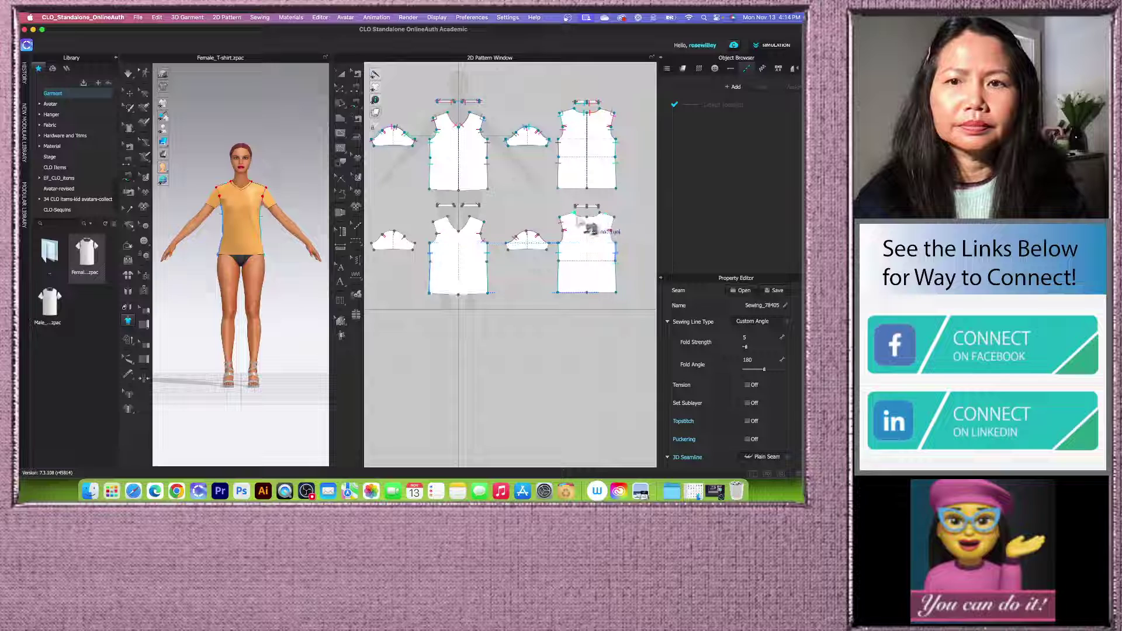
left_click(572, 213)
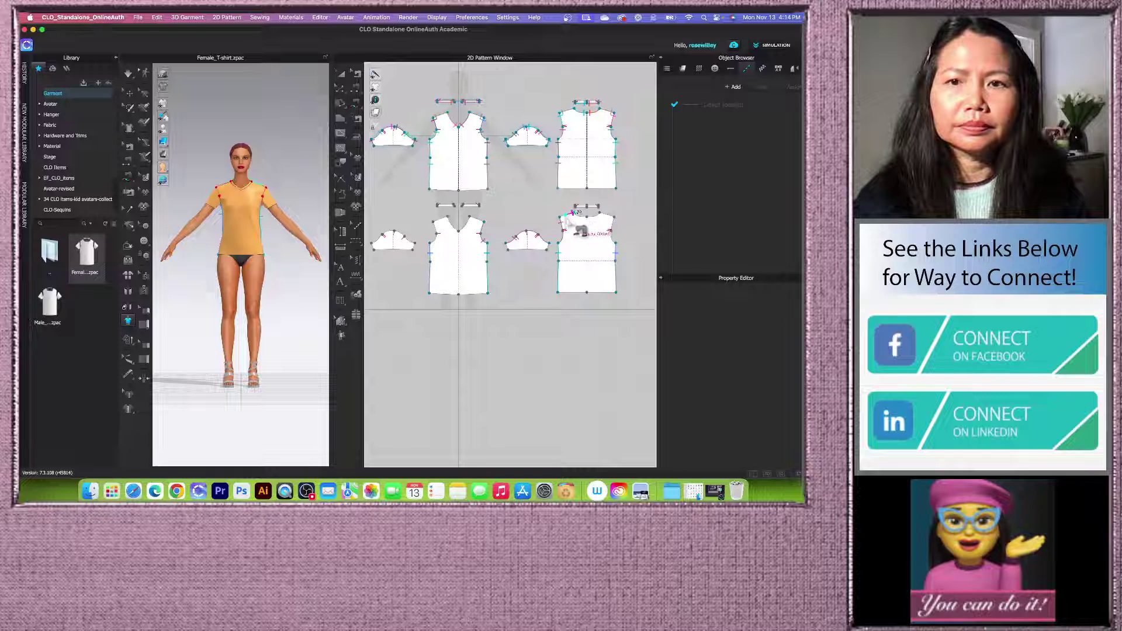
left_click(475, 222)
left_click(613, 225)
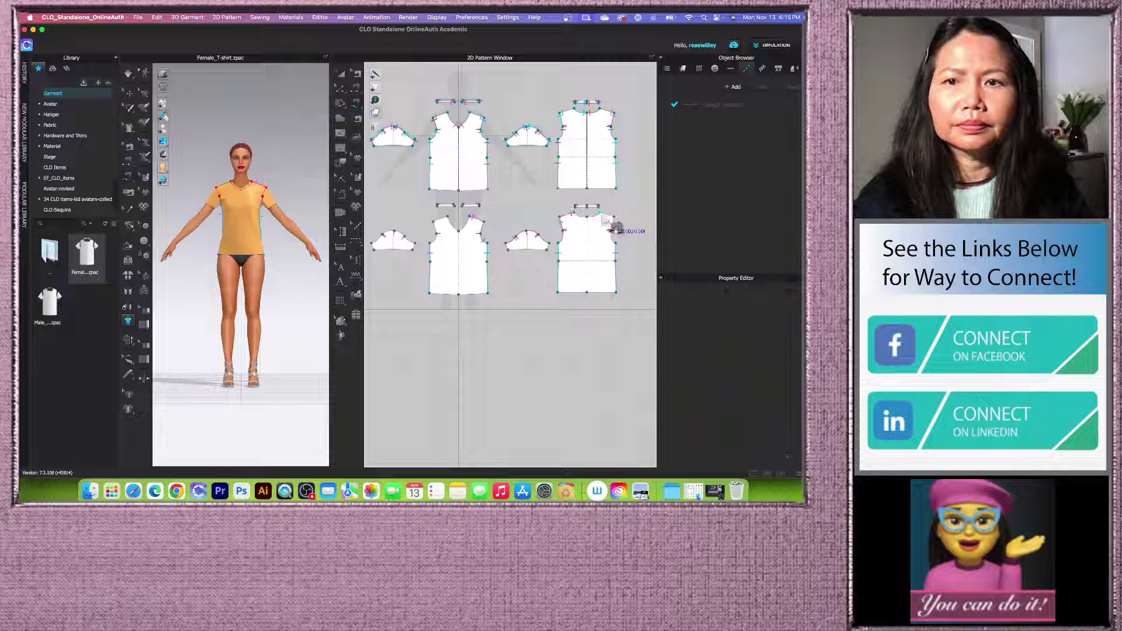
left_click(440, 221)
Step: Sew the outer ends of the two cloned front neckband pieces to the matching ends of the cloned back neckband
scroll(596, 219, "up", 5)
scroll(596, 219, "down", 6)
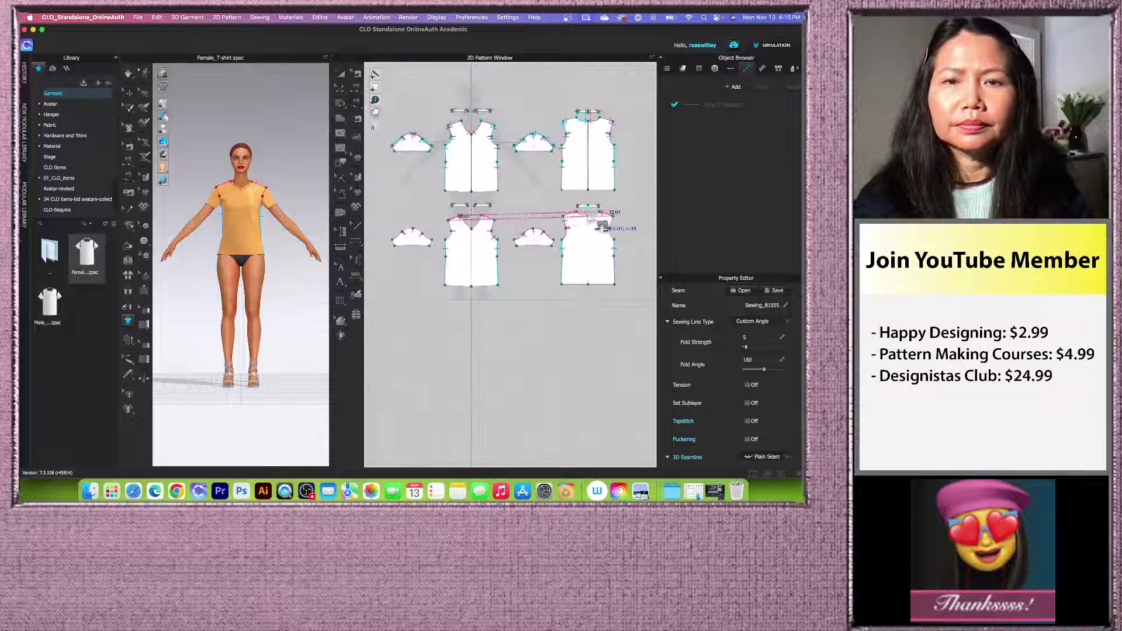
scroll(529, 217, "up", 5)
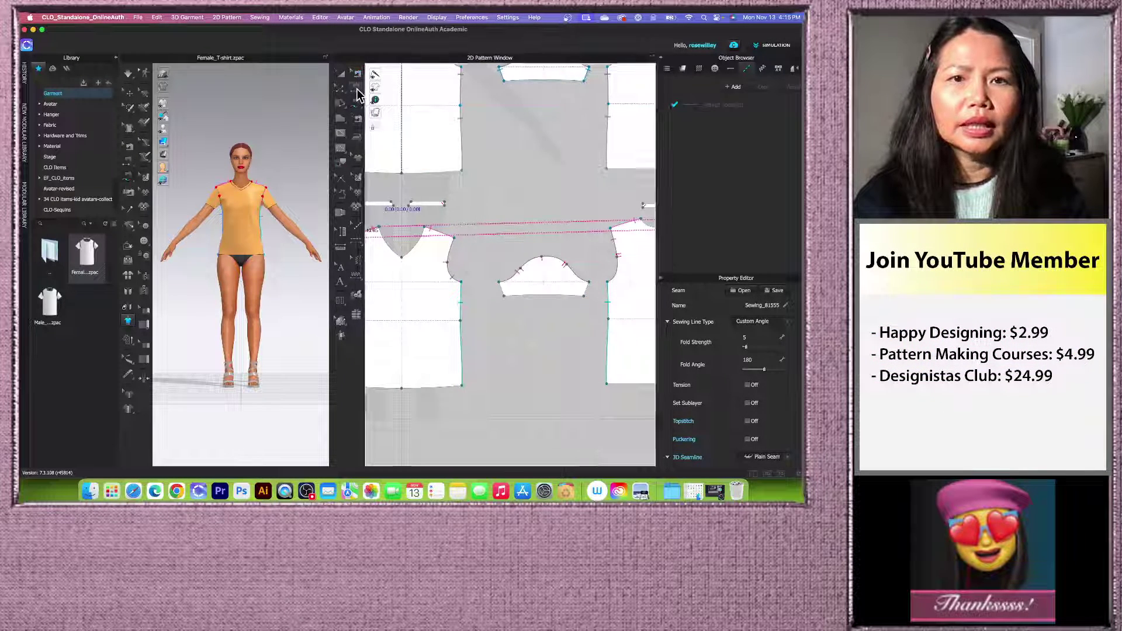
scroll(458, 236, "up", 4)
left_click(435, 186)
scroll(446, 188, "down", 6)
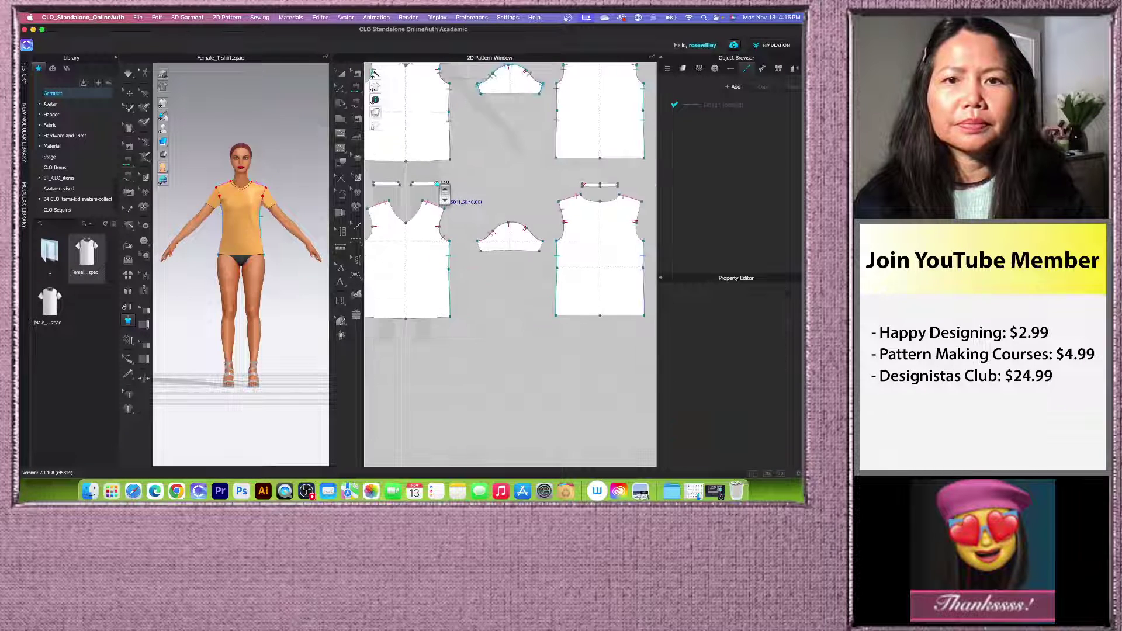
scroll(584, 192, "up", 3)
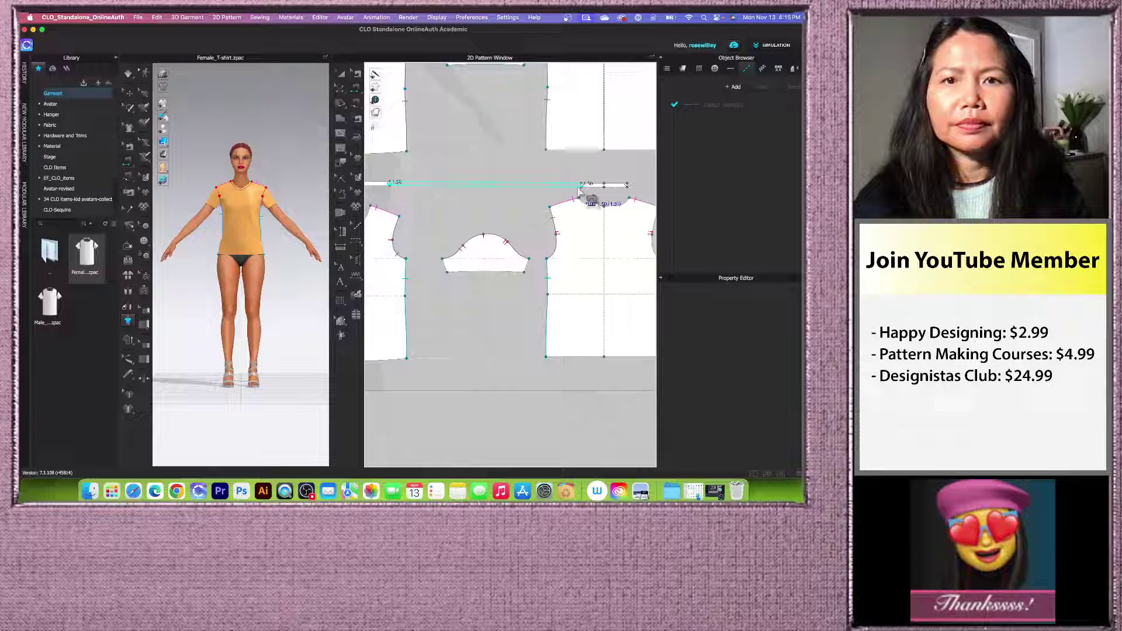
left_click(579, 188)
scroll(579, 188, "down", 3)
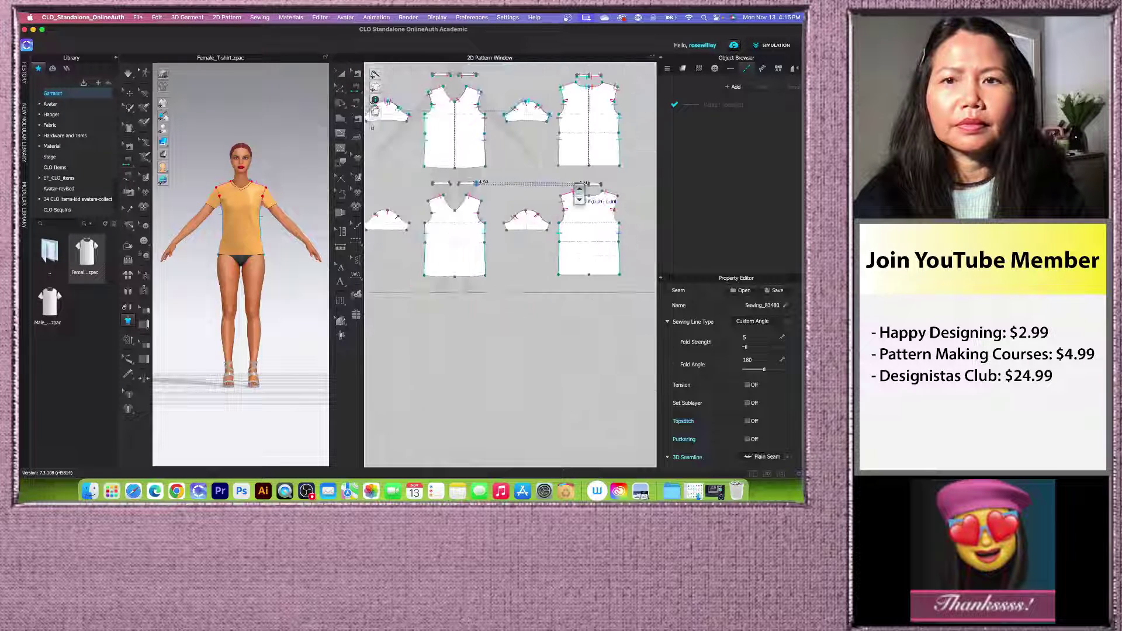
scroll(434, 186, "up", 7)
left_click(435, 186)
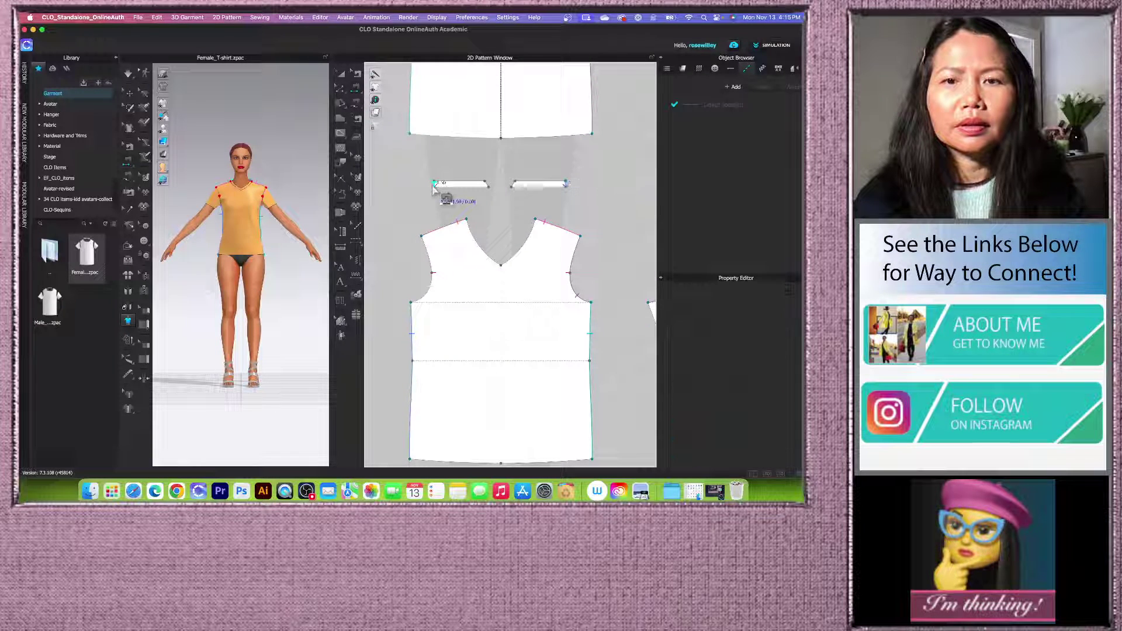
scroll(435, 186, "down", 6)
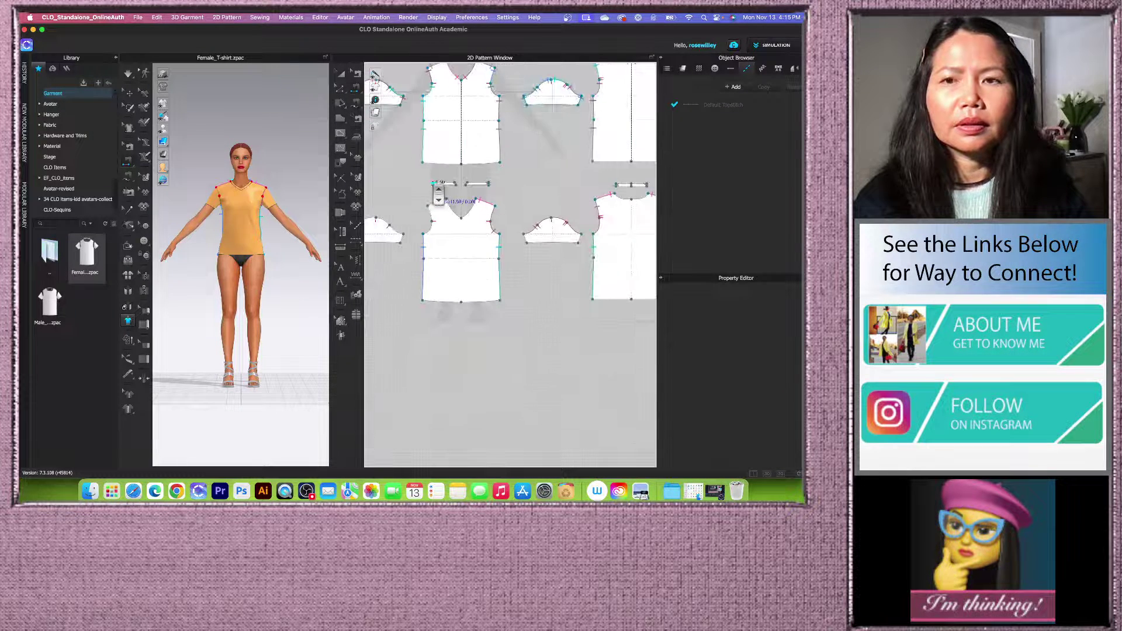
left_click(651, 187)
Step: Sew the angled centre-front ends of the two cloned front neckband pieces together
scroll(477, 188, "up", 6)
scroll(431, 183, "down", 3)
scroll(444, 186, "up", 3)
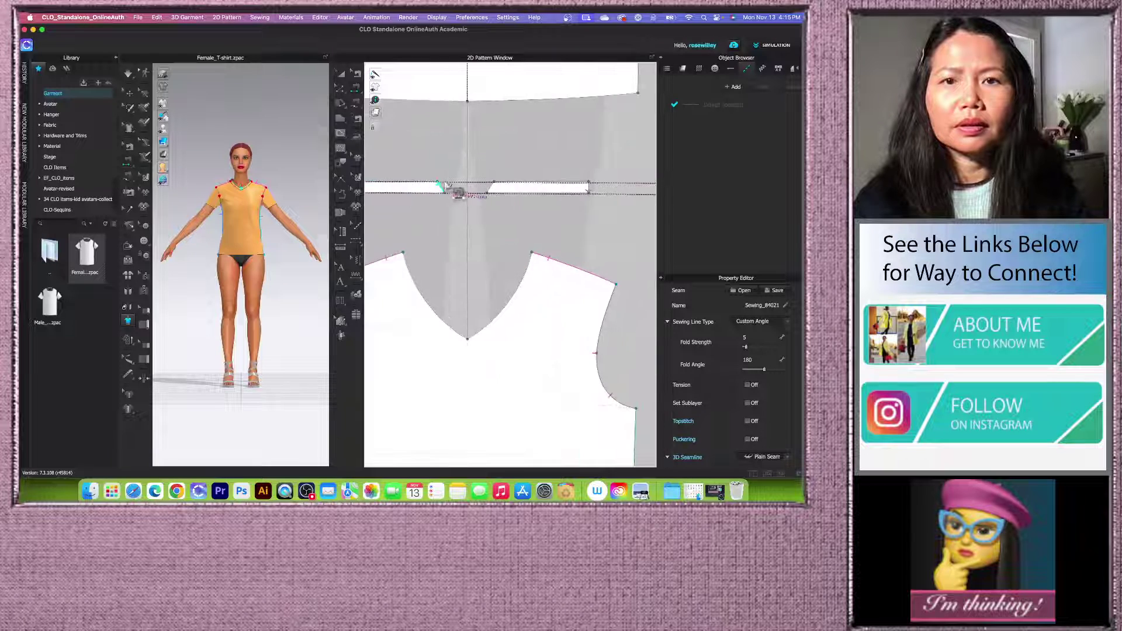
left_click(443, 187)
left_click(493, 186)
Step: Sew the lower edges of the cloned front neckband pieces to both halves of the front V-neckline
scroll(493, 190, "down", 5)
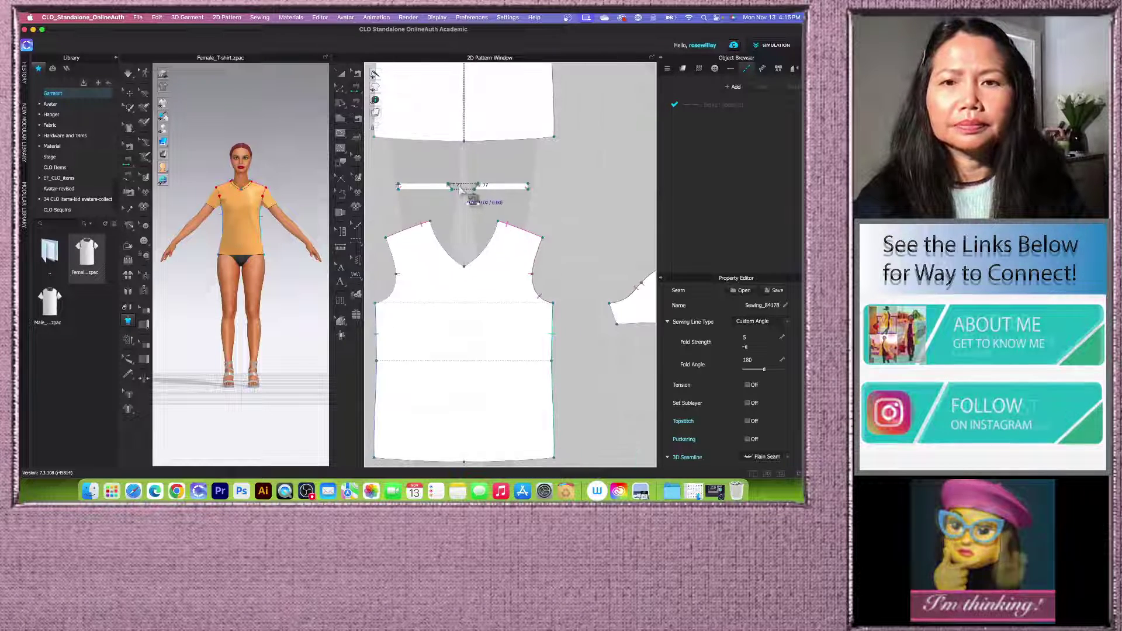
left_click(479, 186)
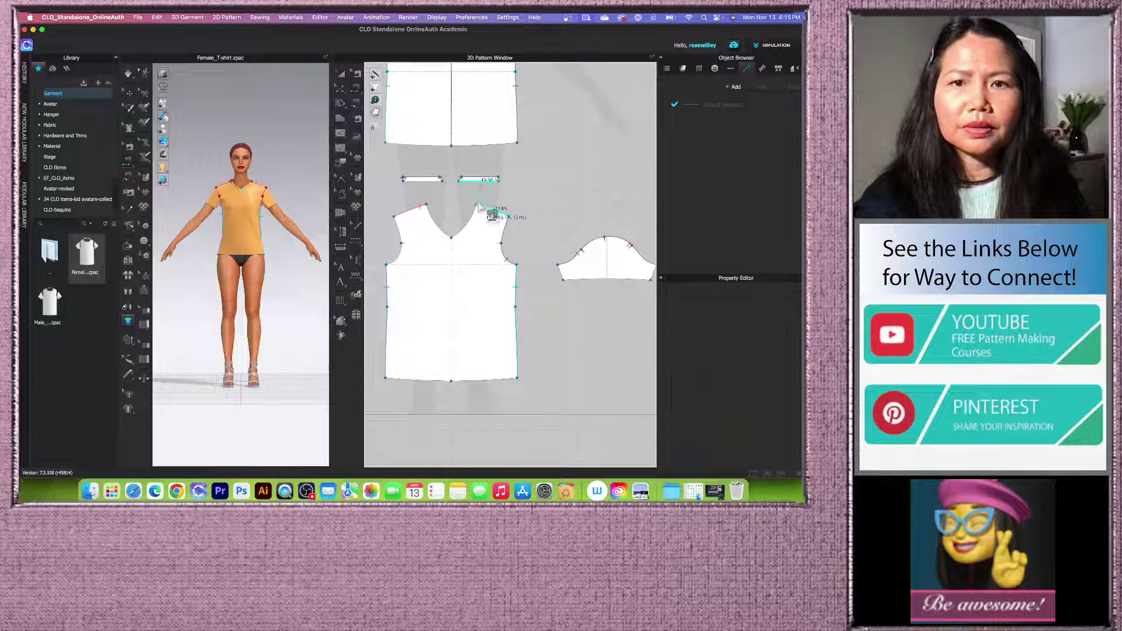
left_click(463, 221)
left_click(430, 186)
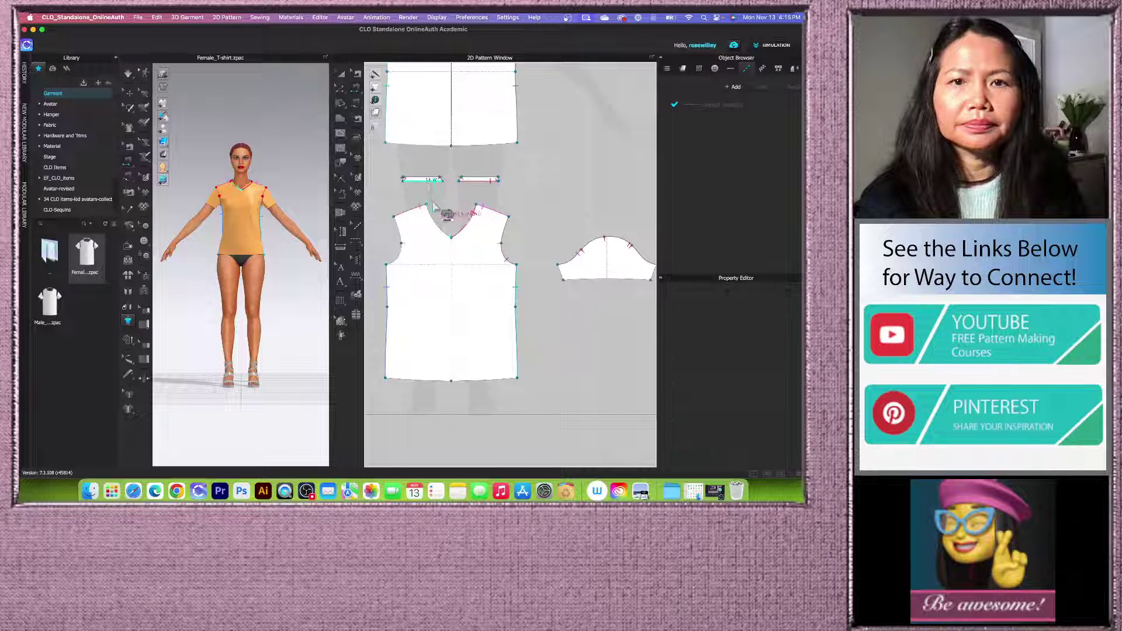
left_click(443, 228)
Step: Sew the lower edge of the cloned back neckband to both halves of the back neckline
scroll(448, 221, "down", 5)
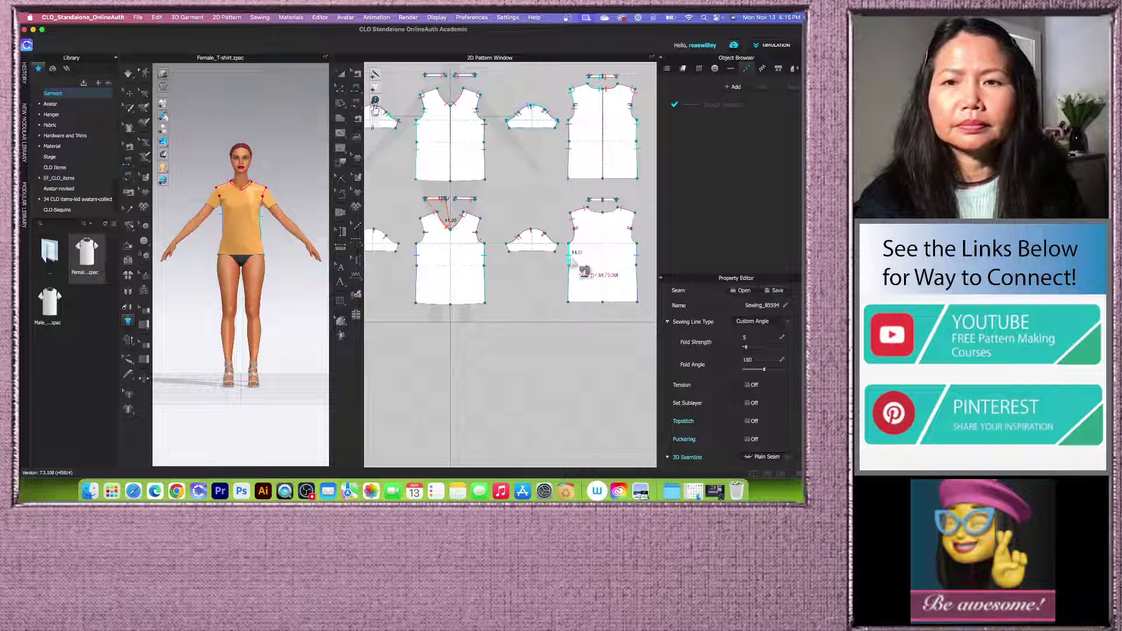
scroll(632, 206, "up", 5)
left_click(591, 206)
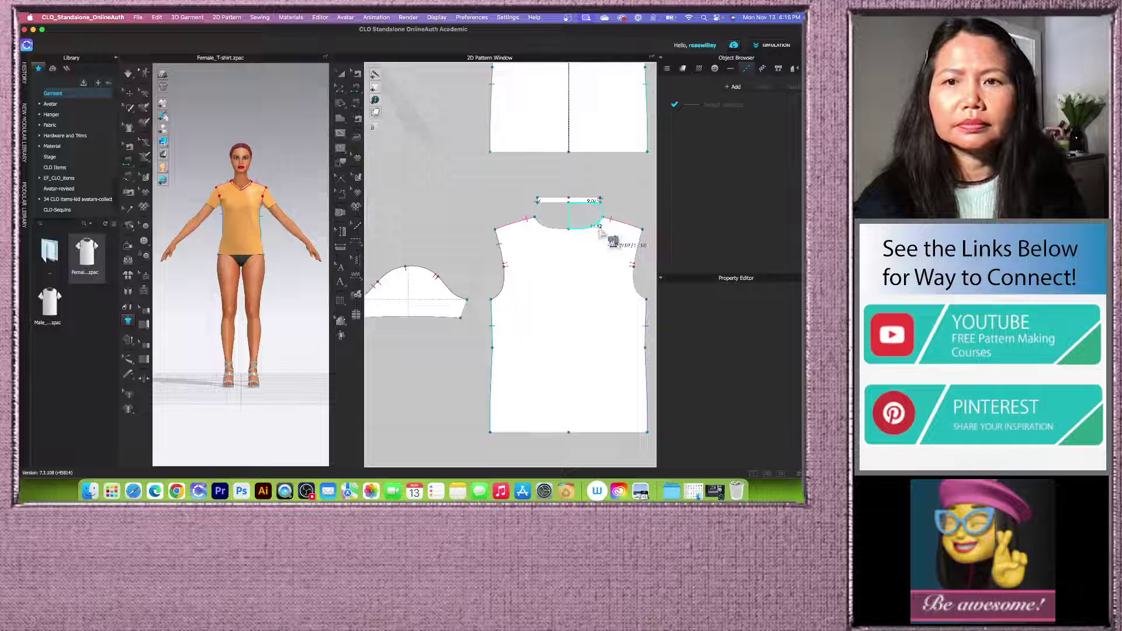
left_click(602, 229)
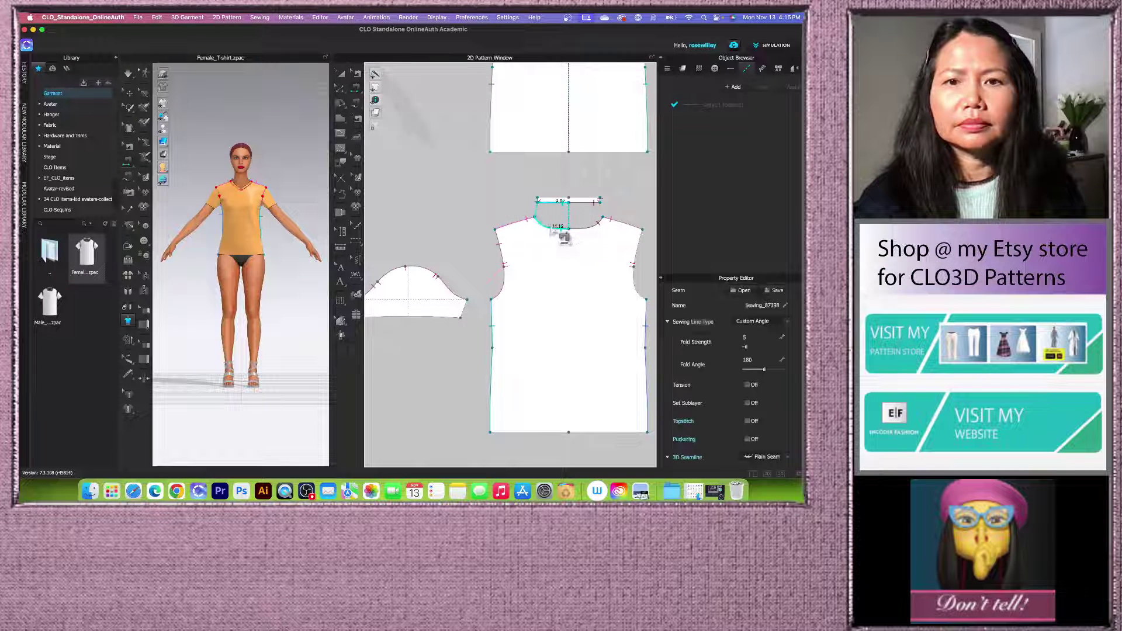
Step: Sew the underarm seam of each cloned sleeve by joining its two short side edges
scroll(562, 236, "down", 5)
left_click(472, 252)
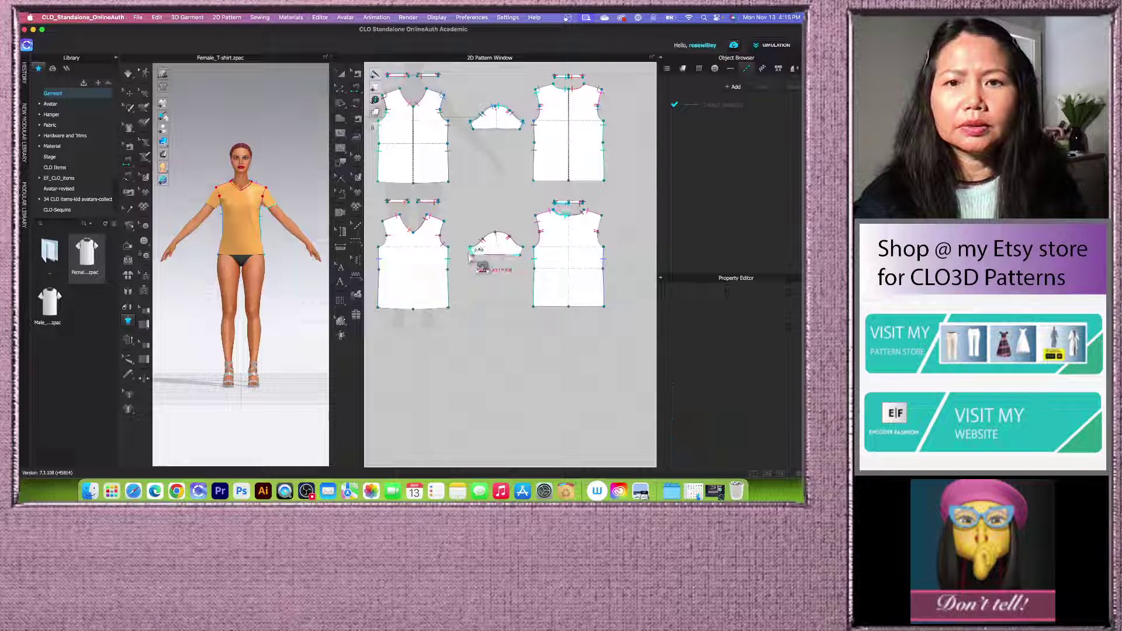
left_click(526, 251)
scroll(514, 248, "down", 3)
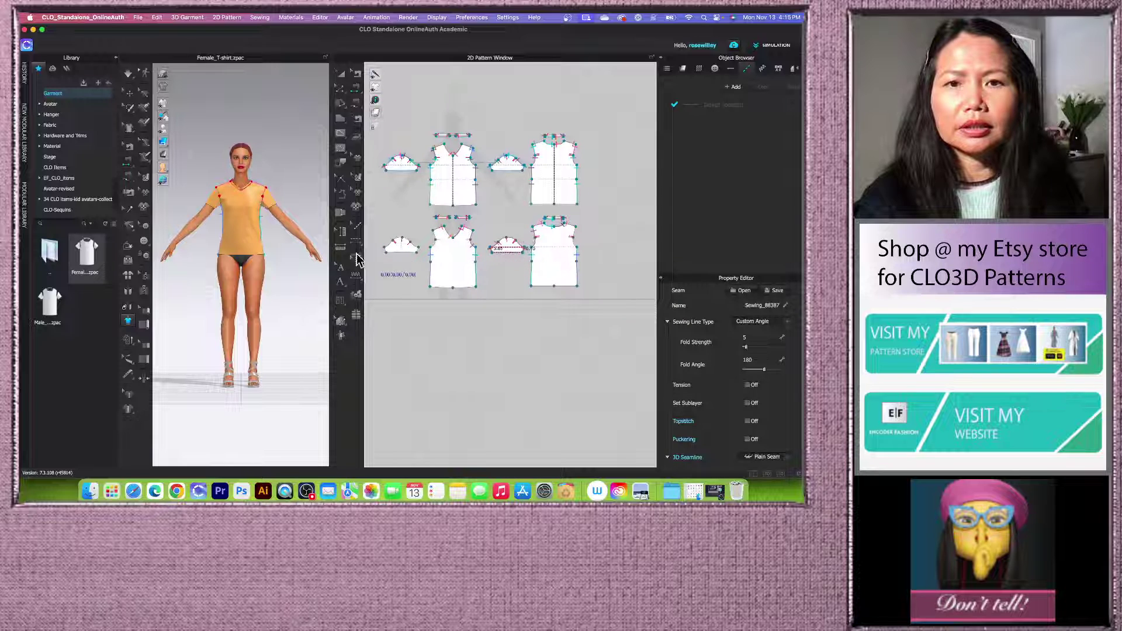
left_click(384, 251)
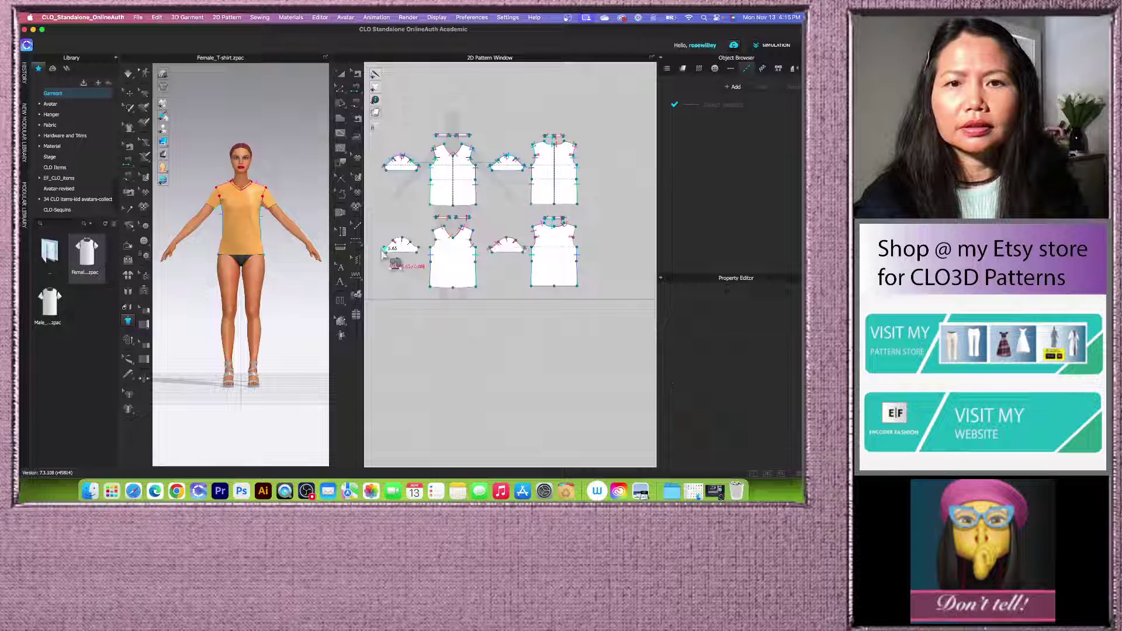
left_click(419, 252)
Step: Examine the sewn under-layer T-shirt on the avatar and locate its outer sleeve among the cloned patterns
scroll(450, 251, "down", 3)
scroll(456, 251, "up", 2)
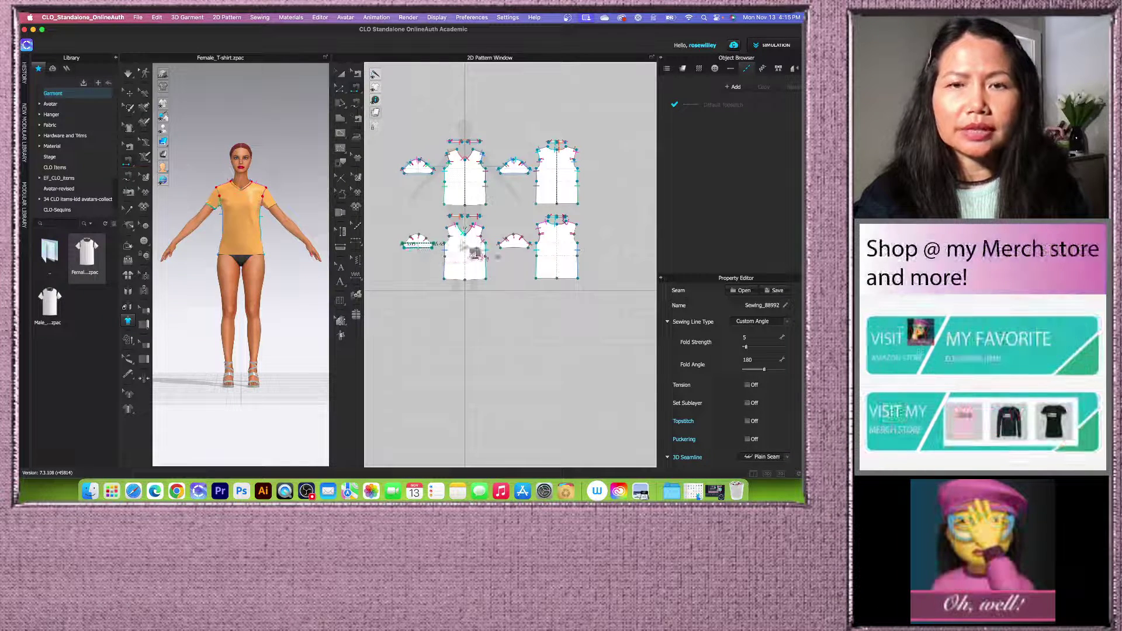
scroll(318, 133, "up", 2)
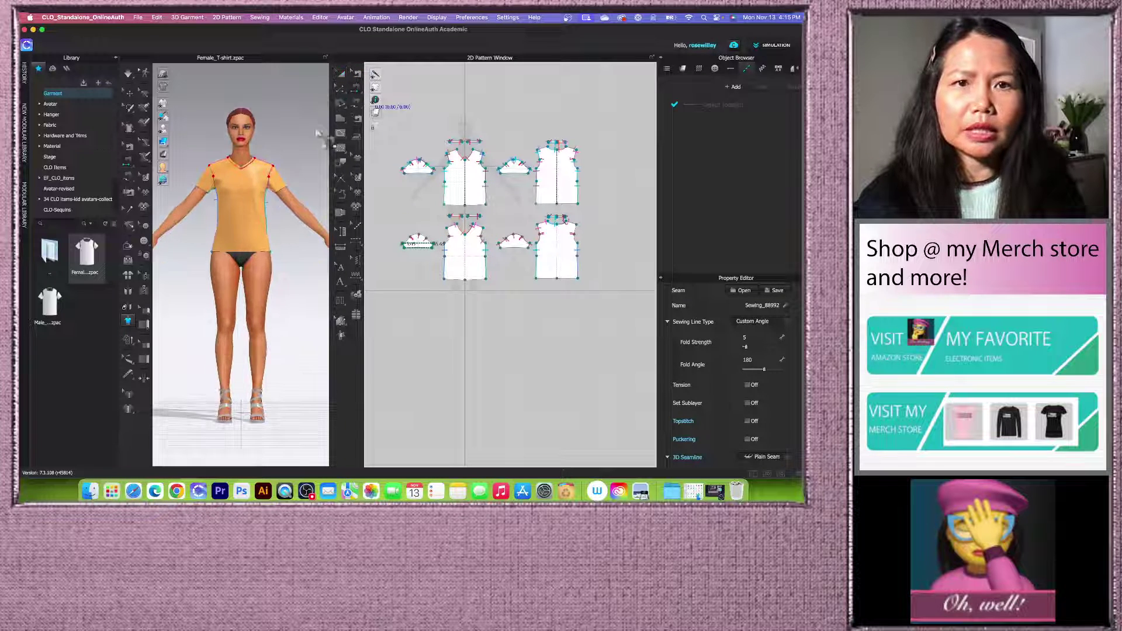
left_click(346, 72)
scroll(274, 175, "up", 2)
scroll(276, 191, "down", 2)
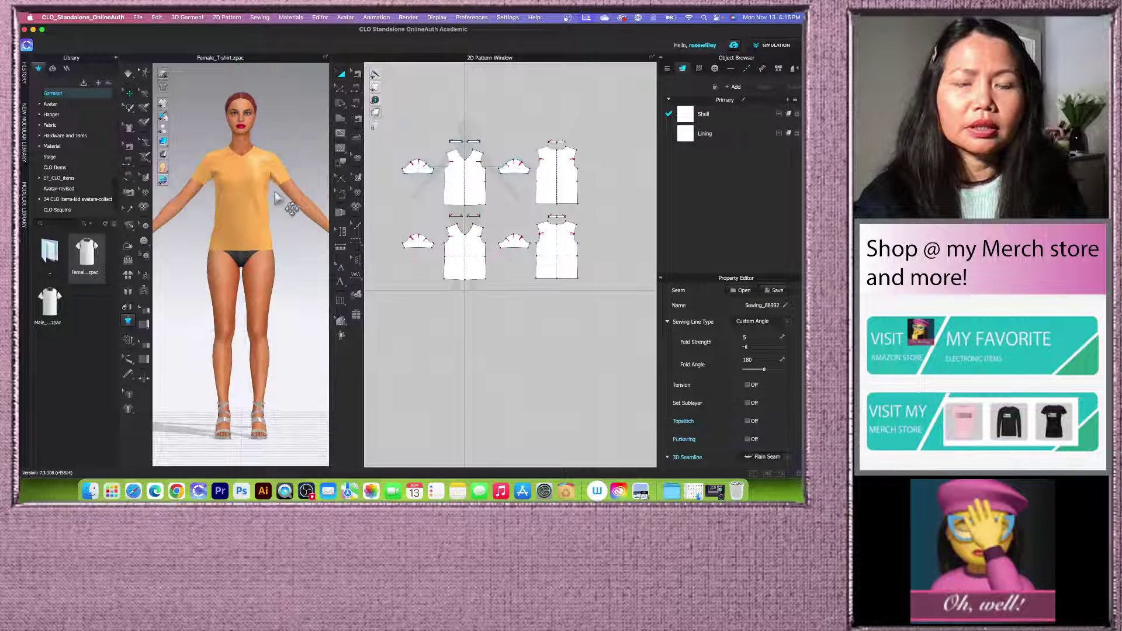
right_click_drag(276, 194, 286, 209)
left_click(215, 170)
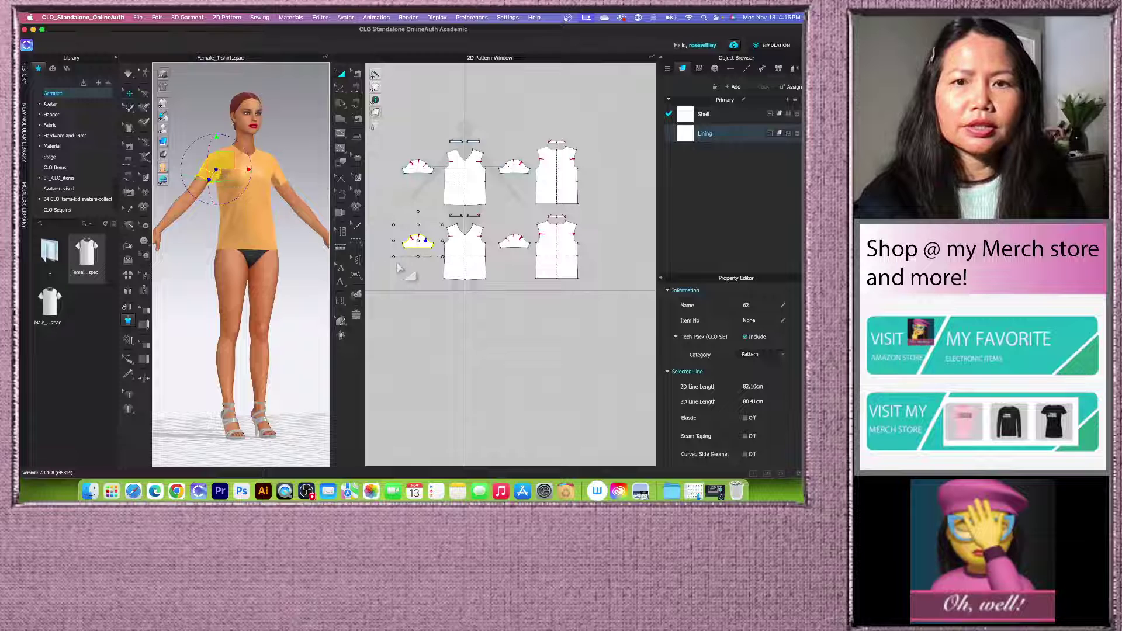
scroll(432, 251, "up", 1)
scroll(430, 245, "up", 1)
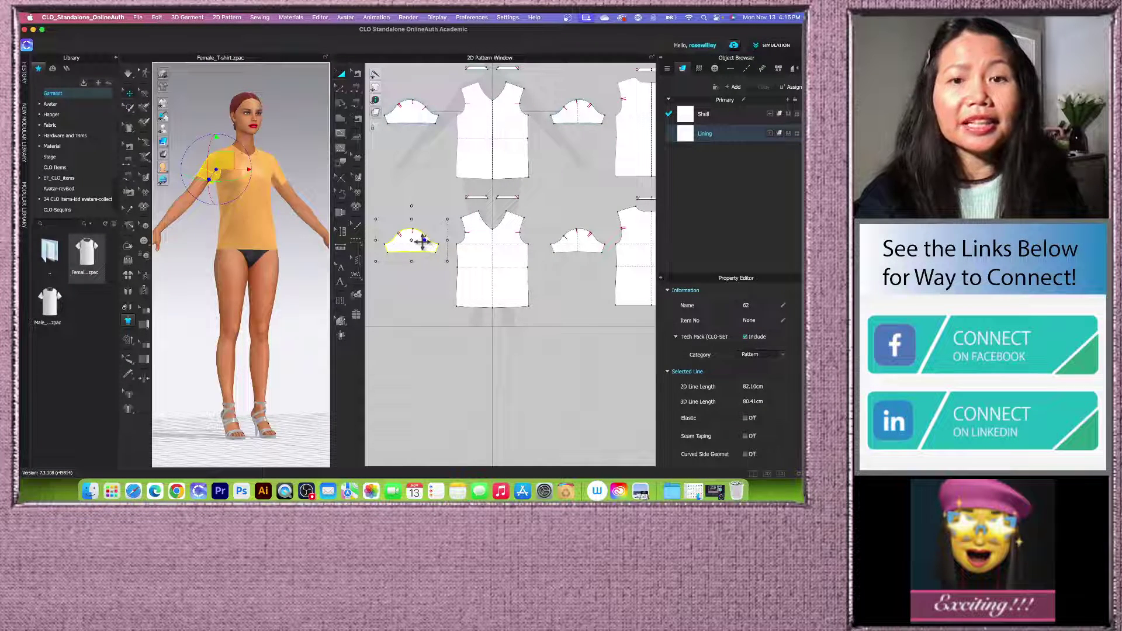
Step: Sew the cap of the cloned outer sleeve to the front armhole and the back armhole of the cloned body
left_click(359, 111)
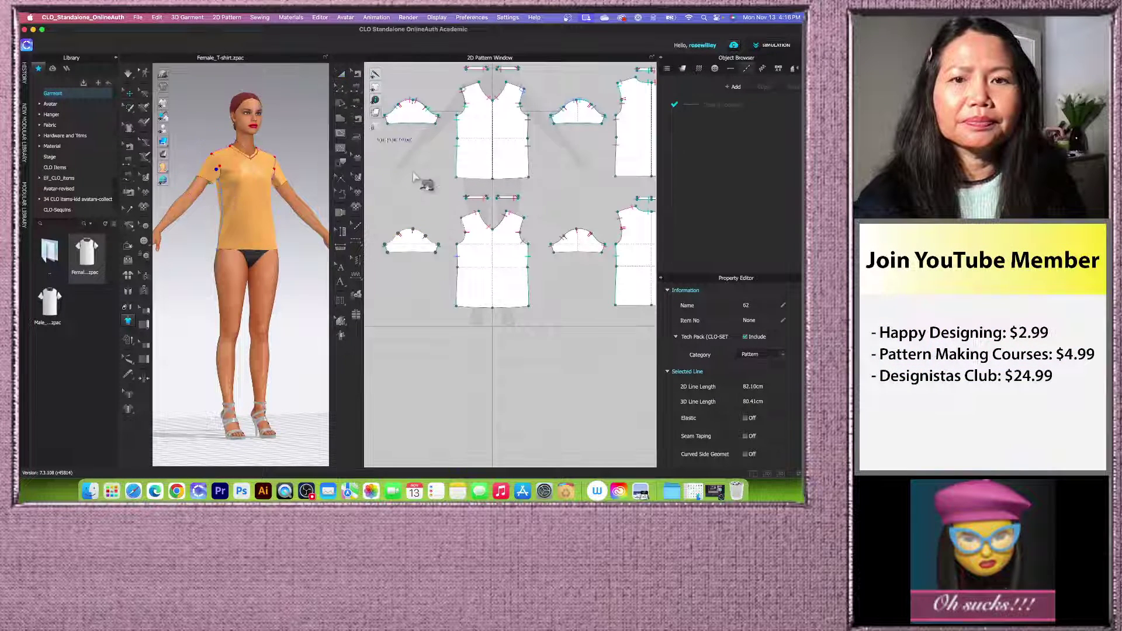
left_click(415, 233)
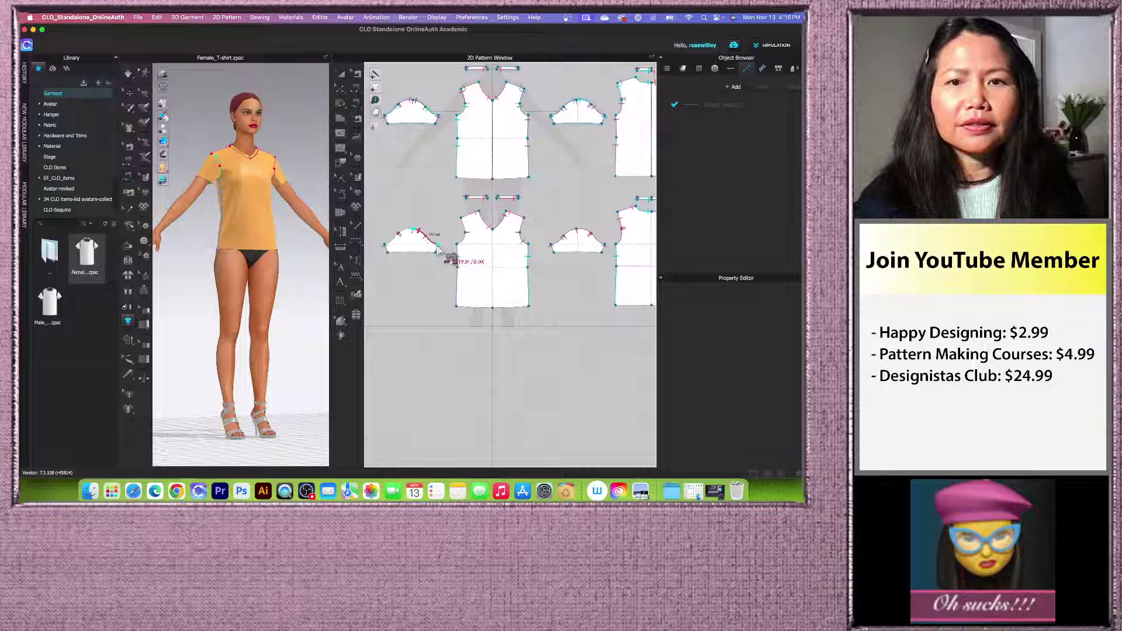
left_click(462, 219)
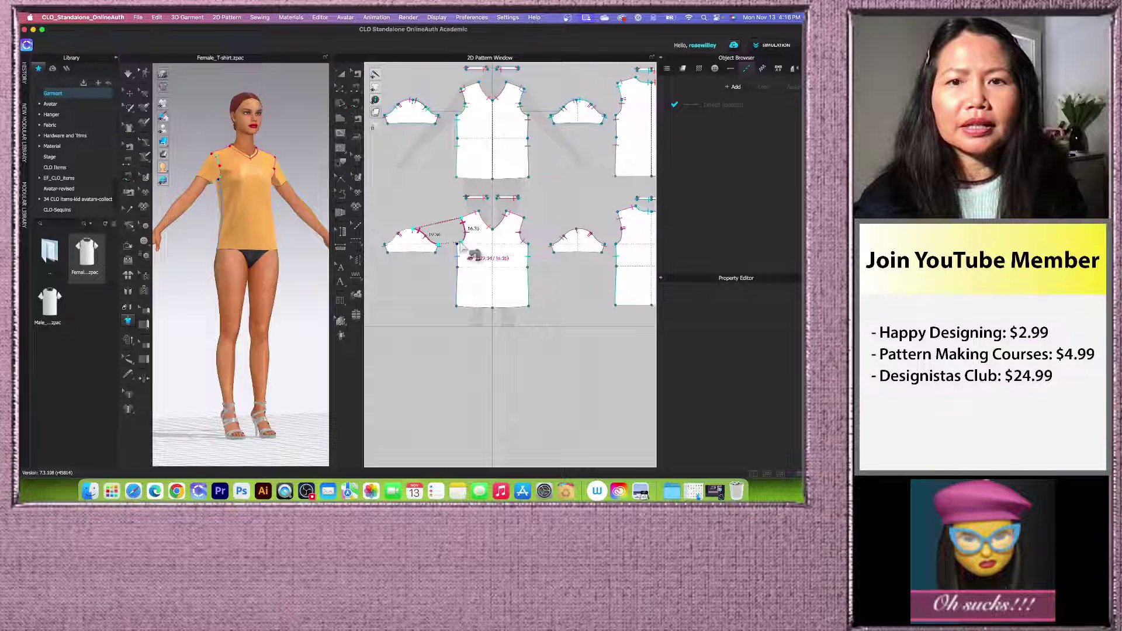
left_click(425, 246)
scroll(382, 248, "down", 2)
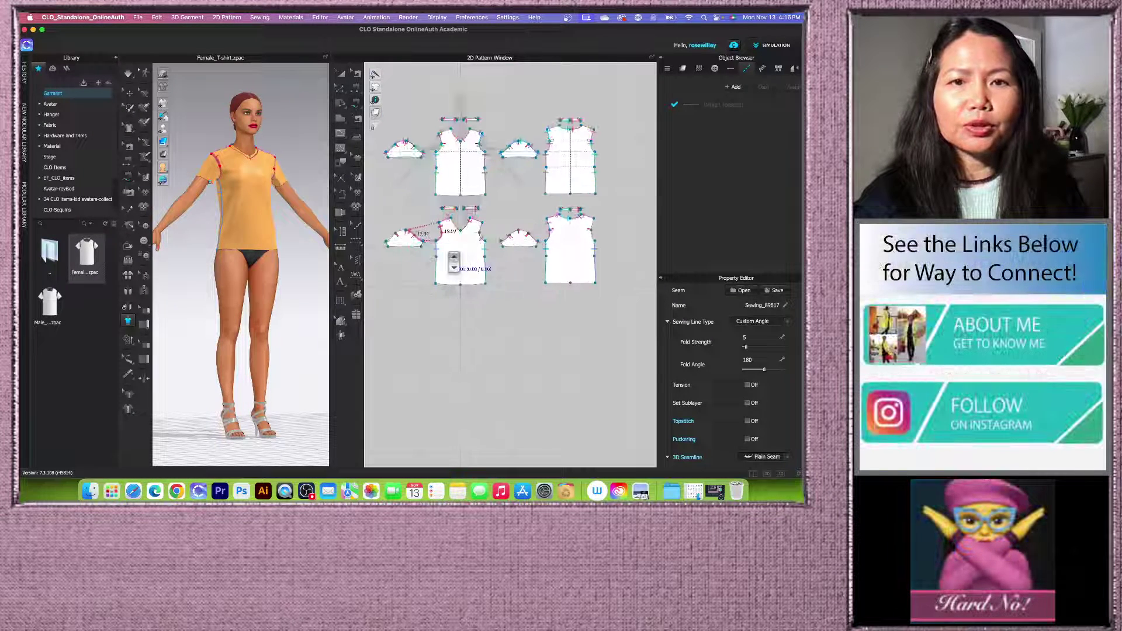
left_click(385, 242)
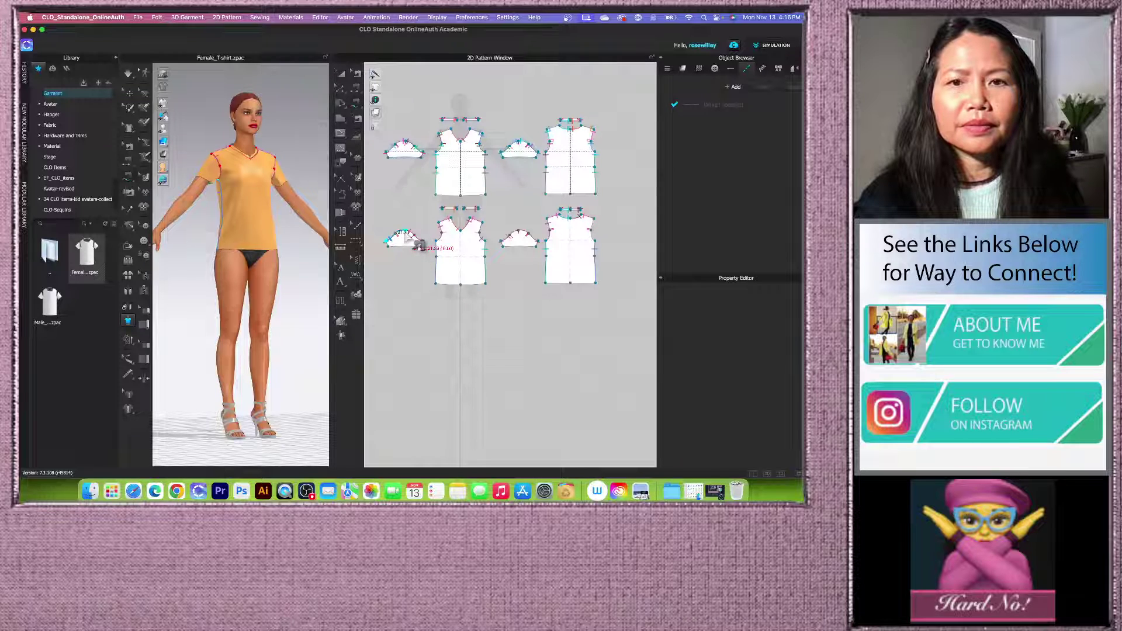
left_click(595, 234)
scroll(489, 263, "down", 2)
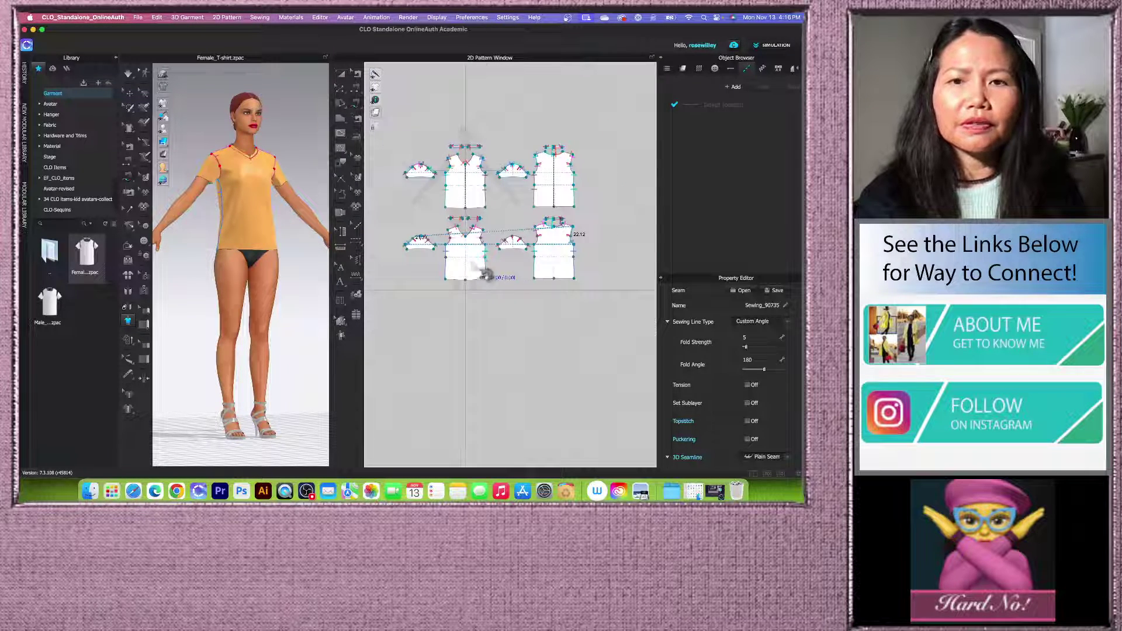
Step: Check the side, shoulder and second-sleeve armhole seams of the cloned layer
scroll(485, 274, "up", 2)
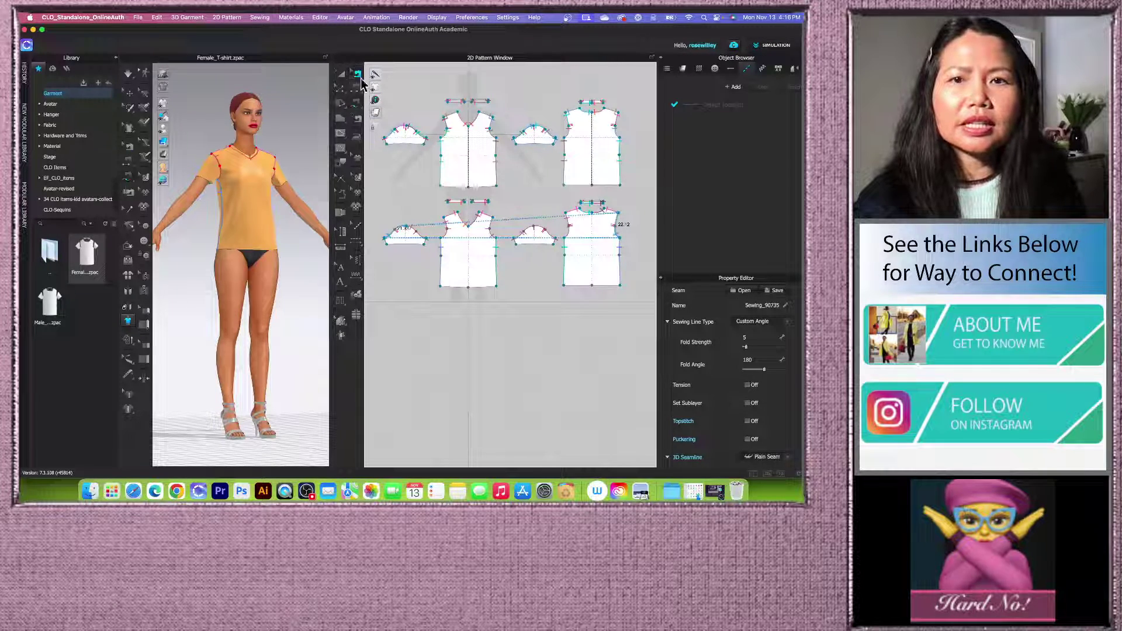
scroll(491, 281, "down", 2)
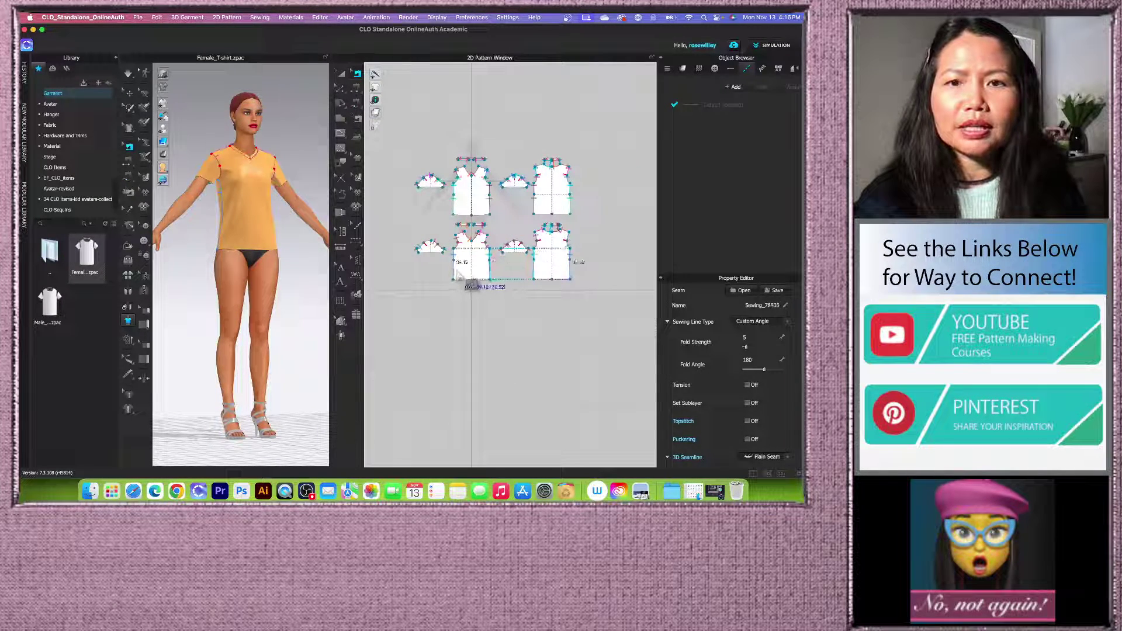
left_click(546, 243)
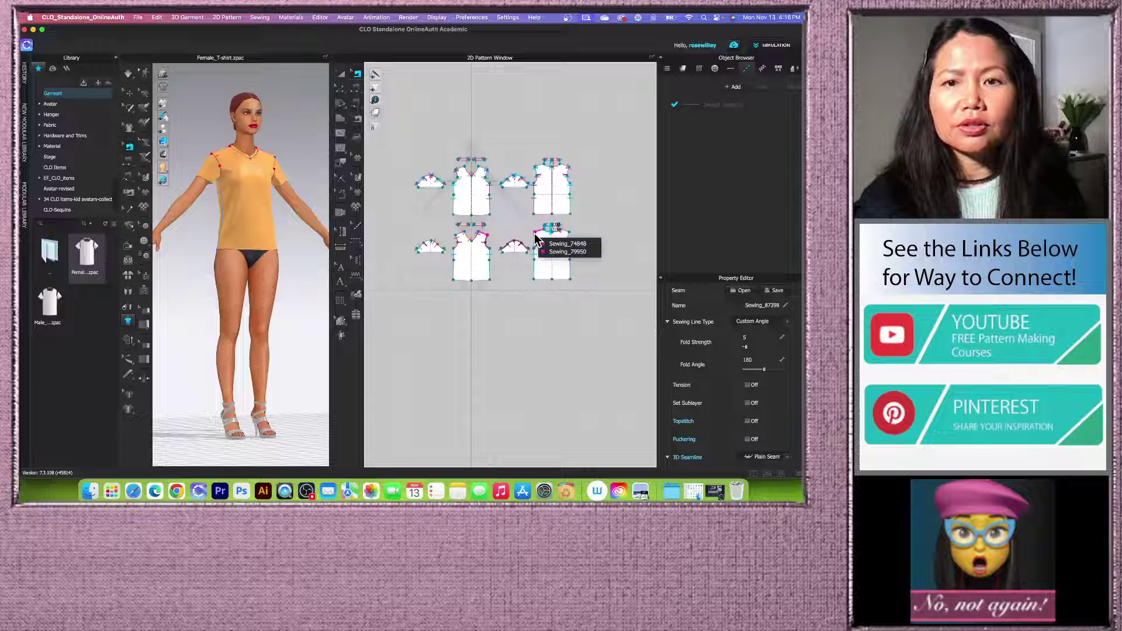
left_click(561, 244)
scroll(557, 248, "up", 3)
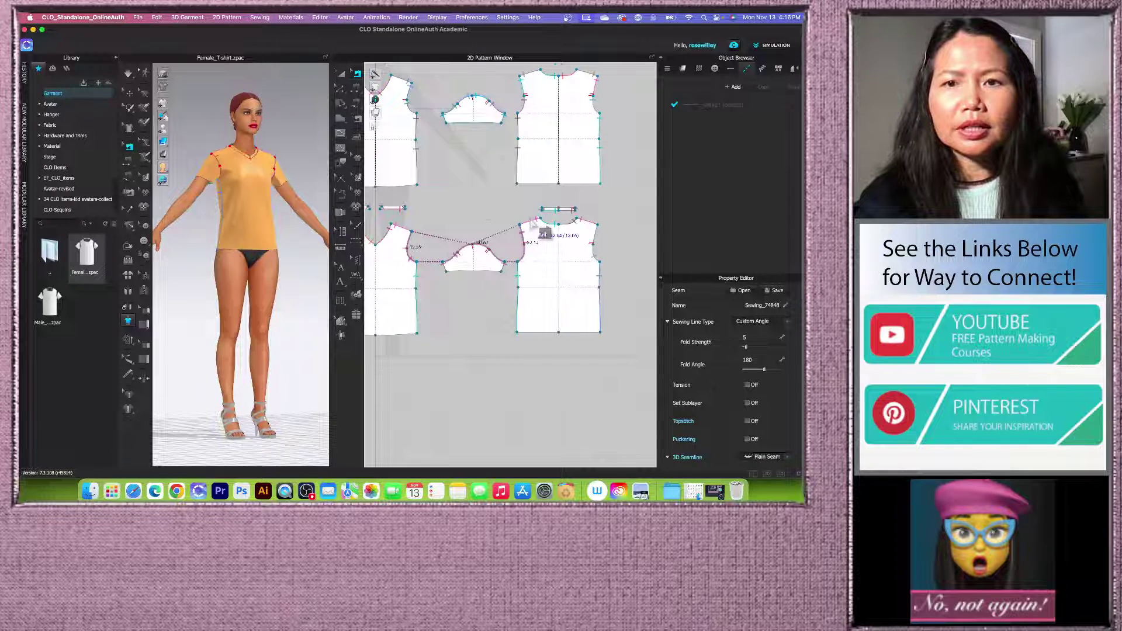
left_click(578, 233)
scroll(582, 248, "down", 3)
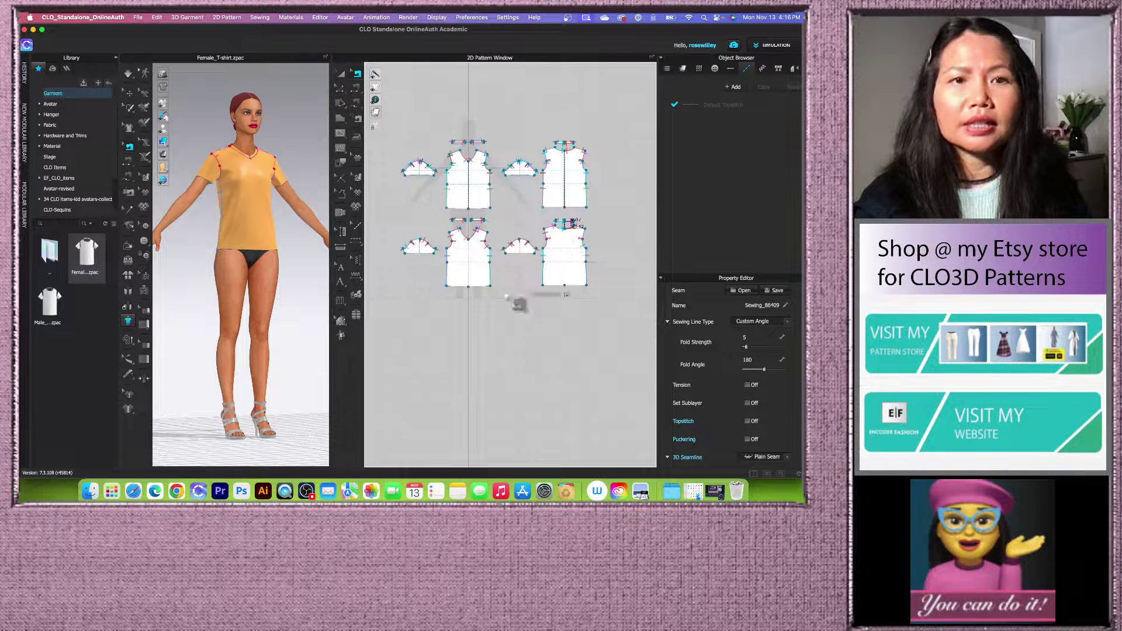
scroll(503, 292, "down", 2)
Step: Set Shrinkage Weft to 90% for all cloned Lining patterns
left_click(343, 75)
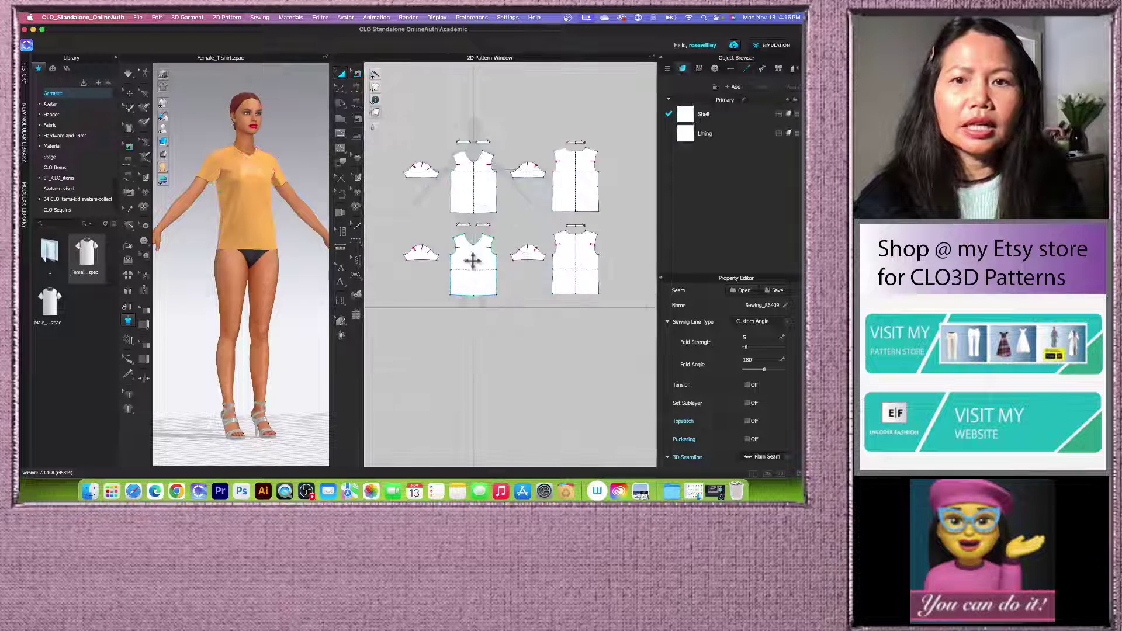
left_click_drag(404, 234, 594, 321)
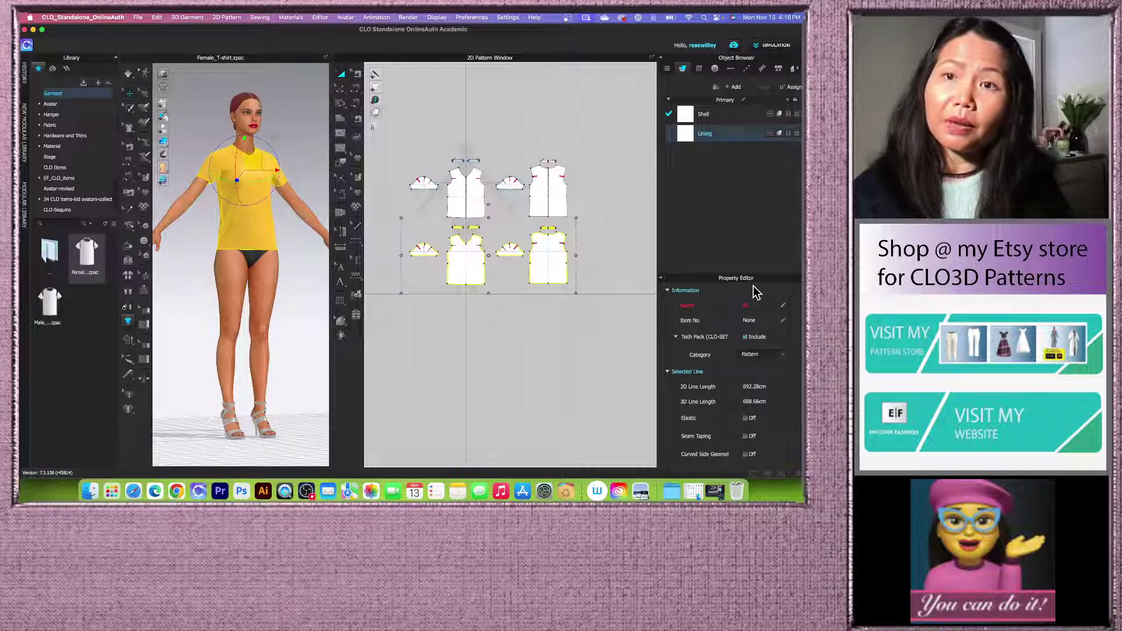
scroll(762, 404, "down", 4)
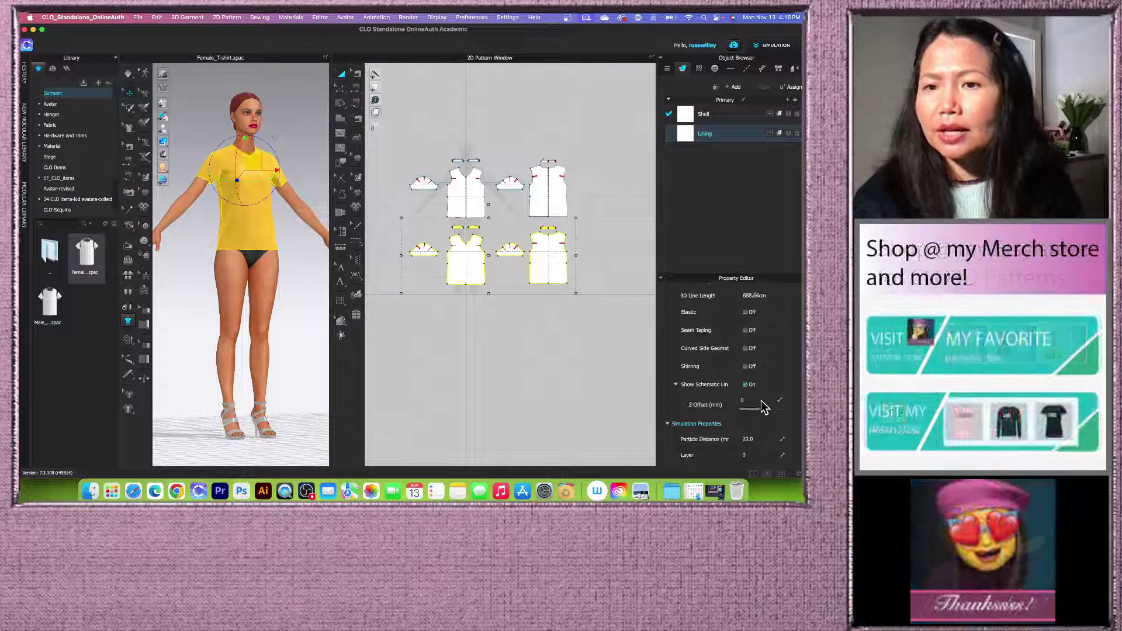
scroll(763, 403, "down", 3)
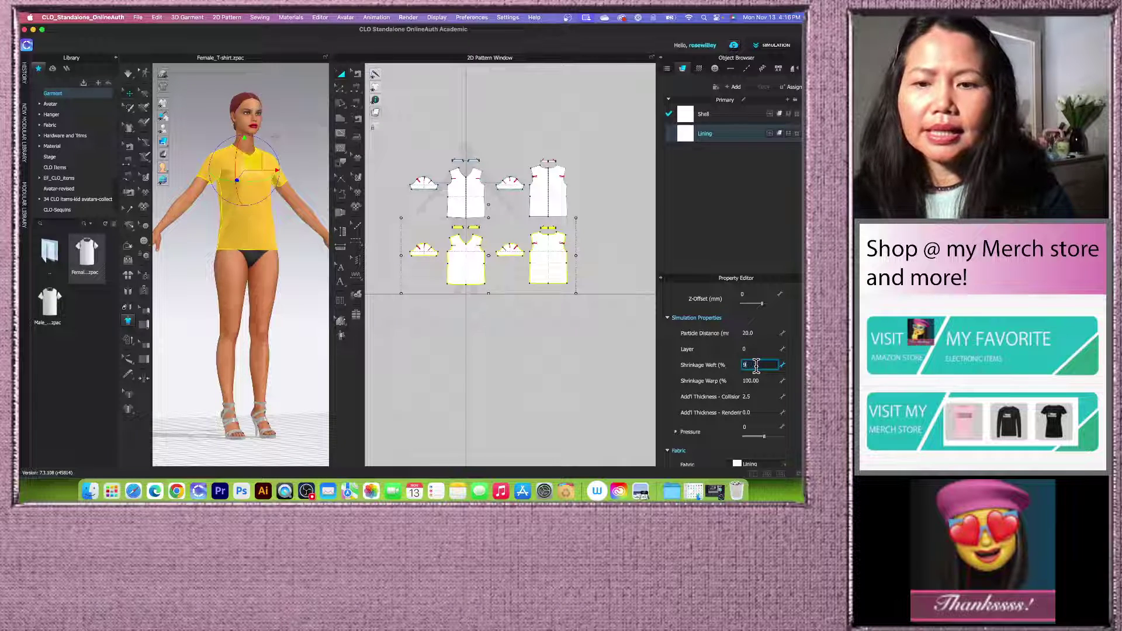
type("0")
key("Return")
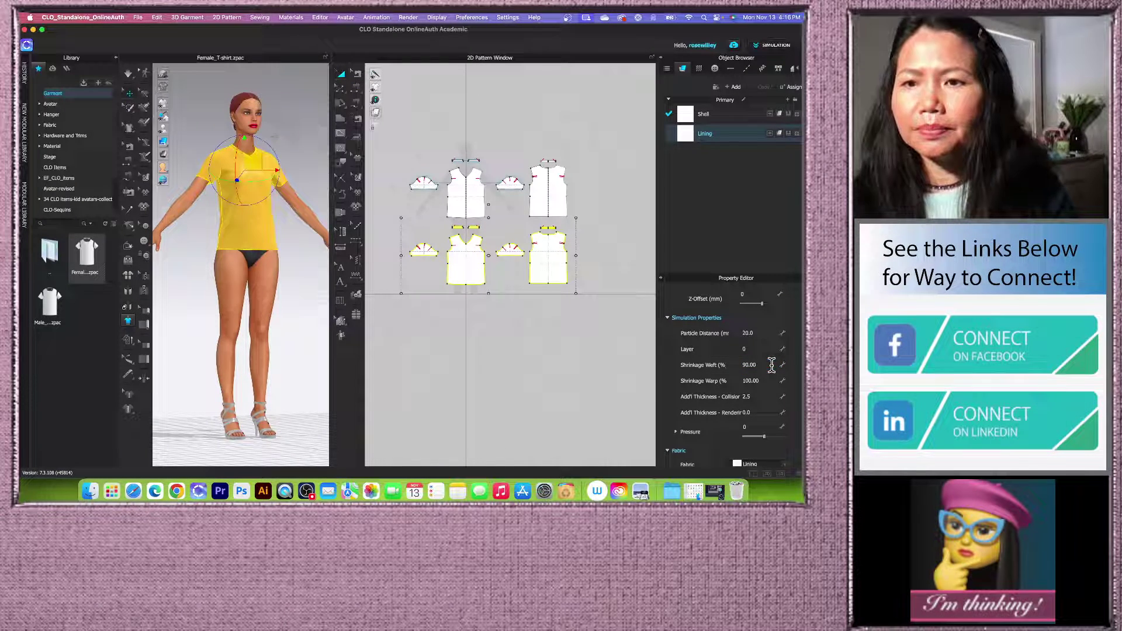
left_click(529, 382)
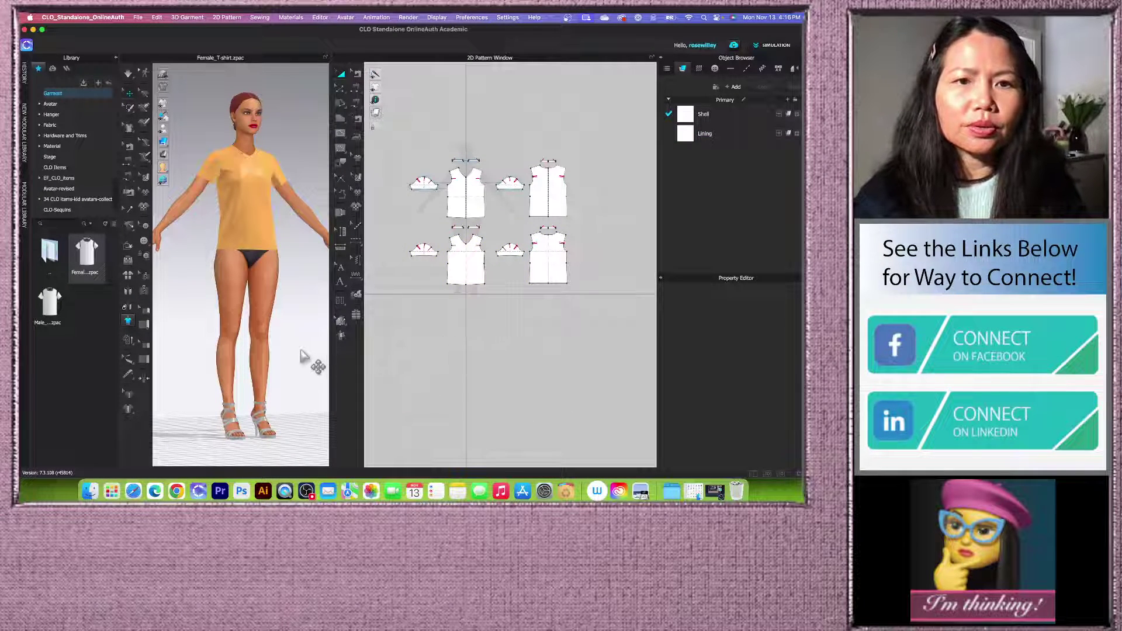
Step: Simulate the T-shirt and examine its front and back drape and the cloned sleeve's armhole seam
scroll(303, 357, "up", 2)
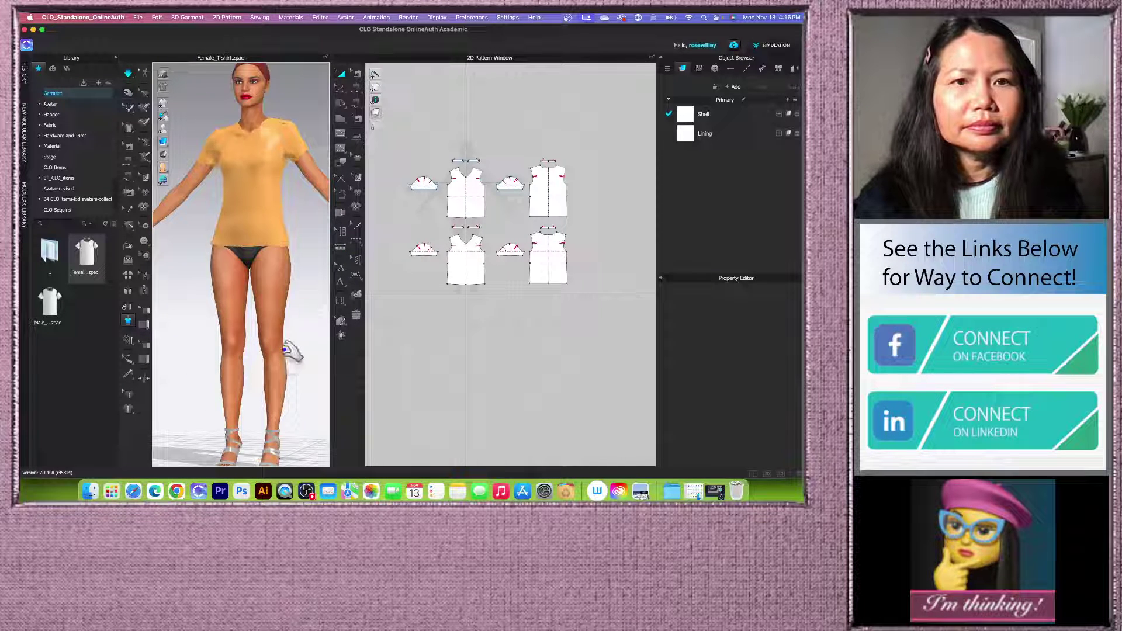
right_click_drag(299, 363, 261, 370)
right_click_drag(262, 333, 296, 366)
scroll(509, 289, "up", 2)
scroll(495, 266, "down", 3)
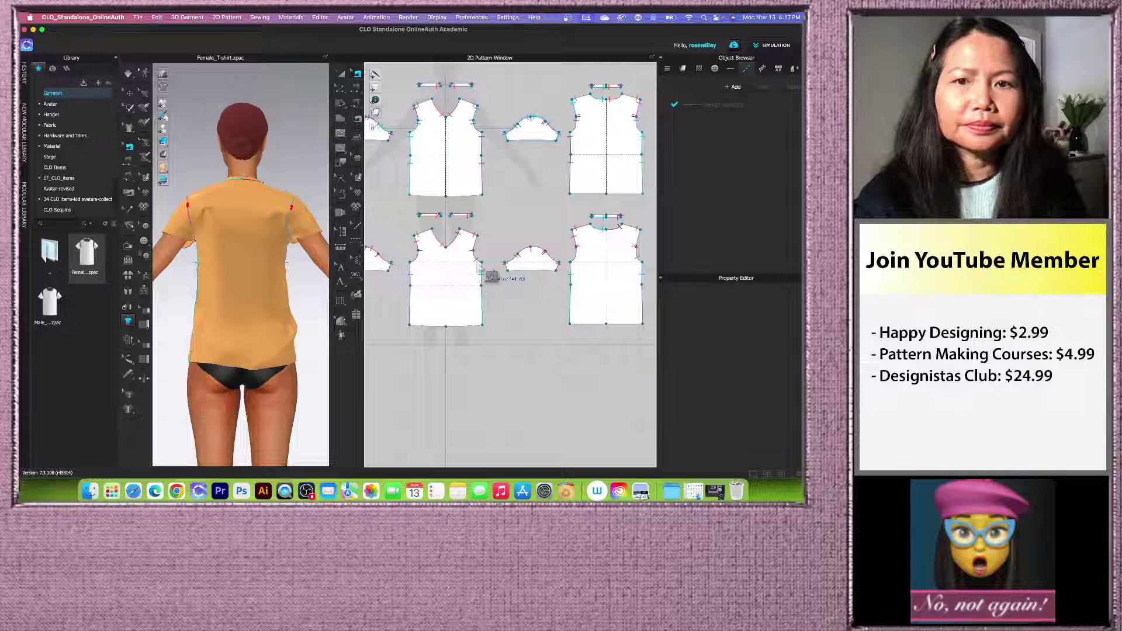
left_click(479, 263)
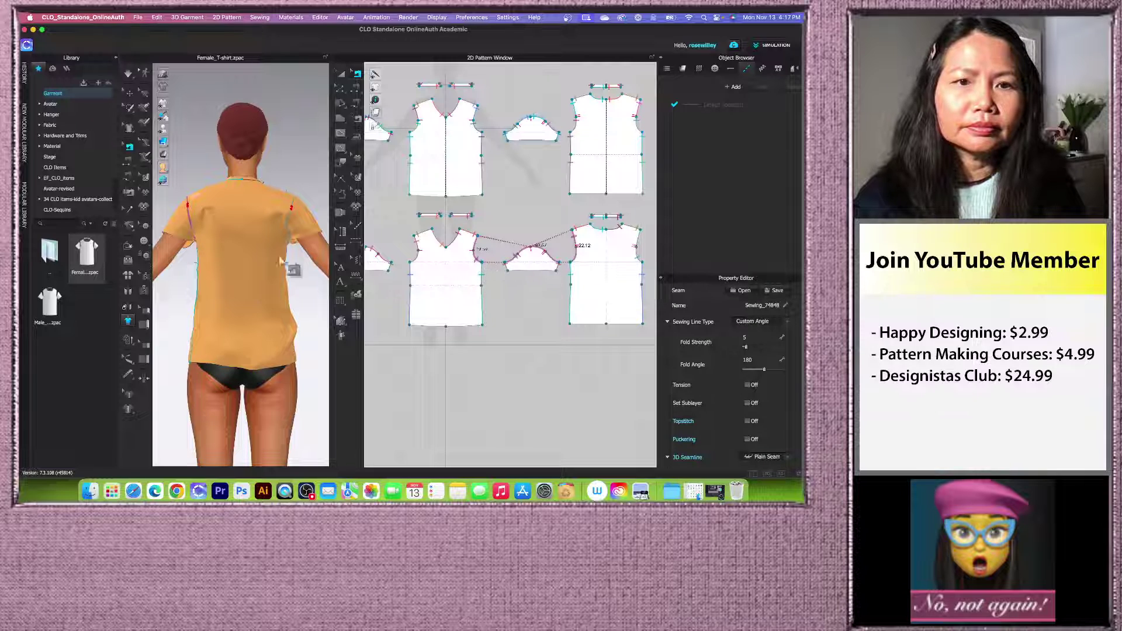
scroll(290, 262, "down", 3)
key("space")
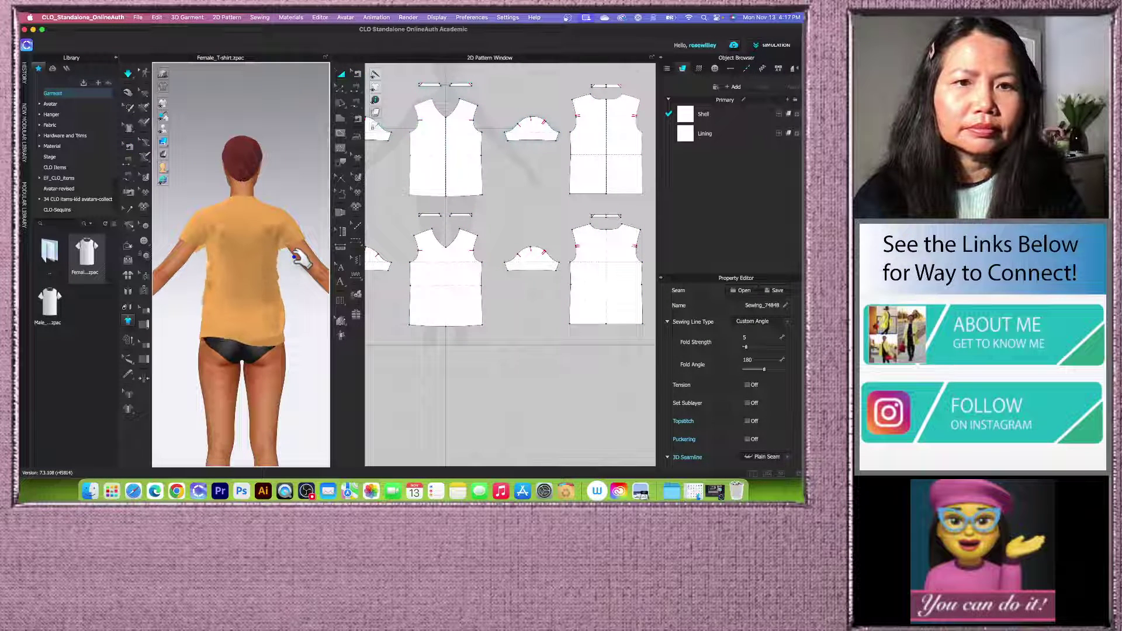
key("2")
key("n")
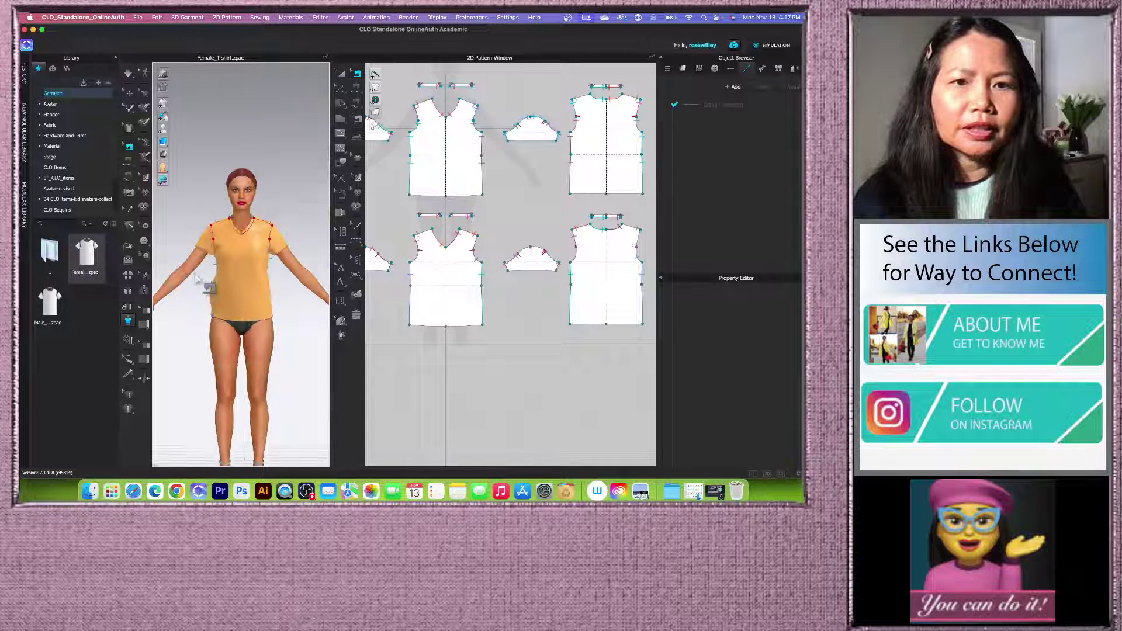
Step: Set Shrinkage Weft to 85% for all cloned Lining patterns
key("a")
scroll(479, 256, "down", 2)
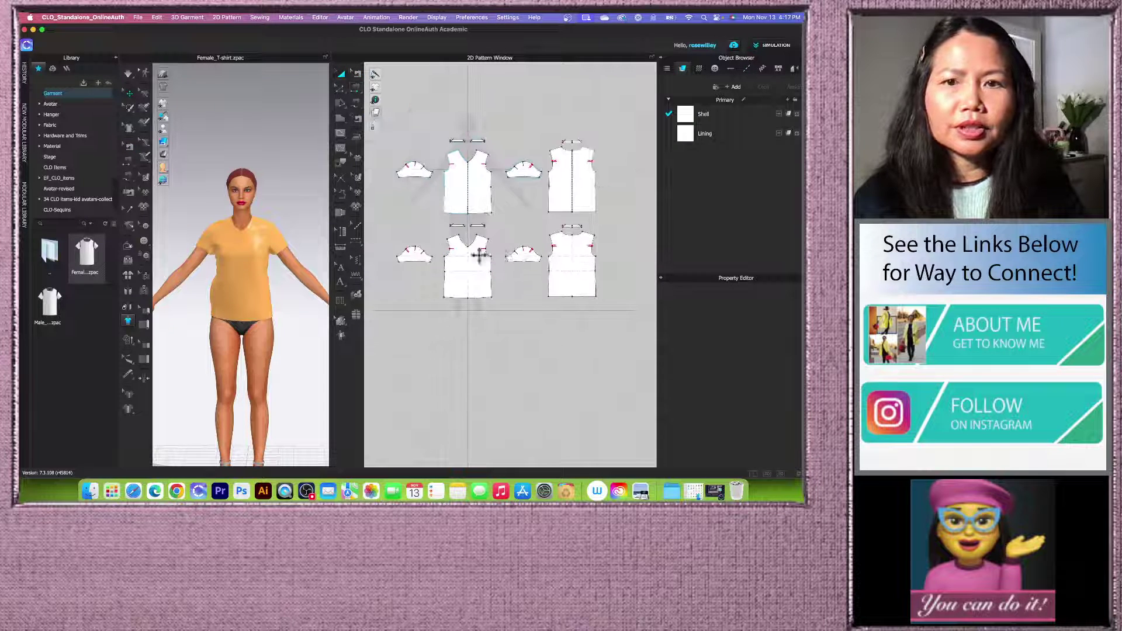
left_click_drag(383, 222, 666, 359)
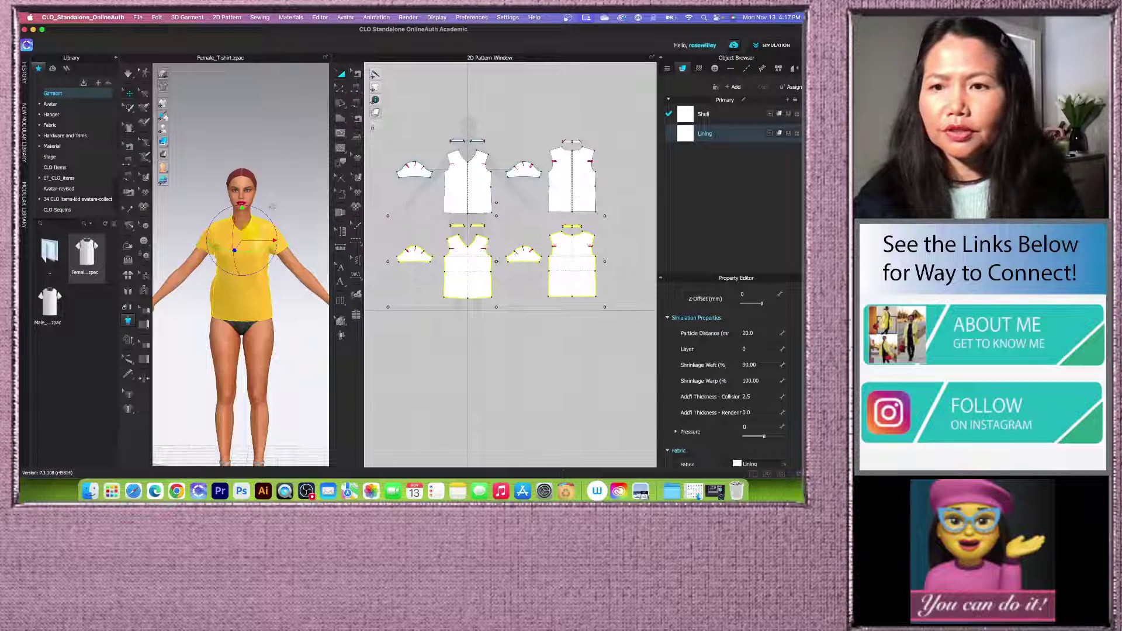
left_click(776, 364)
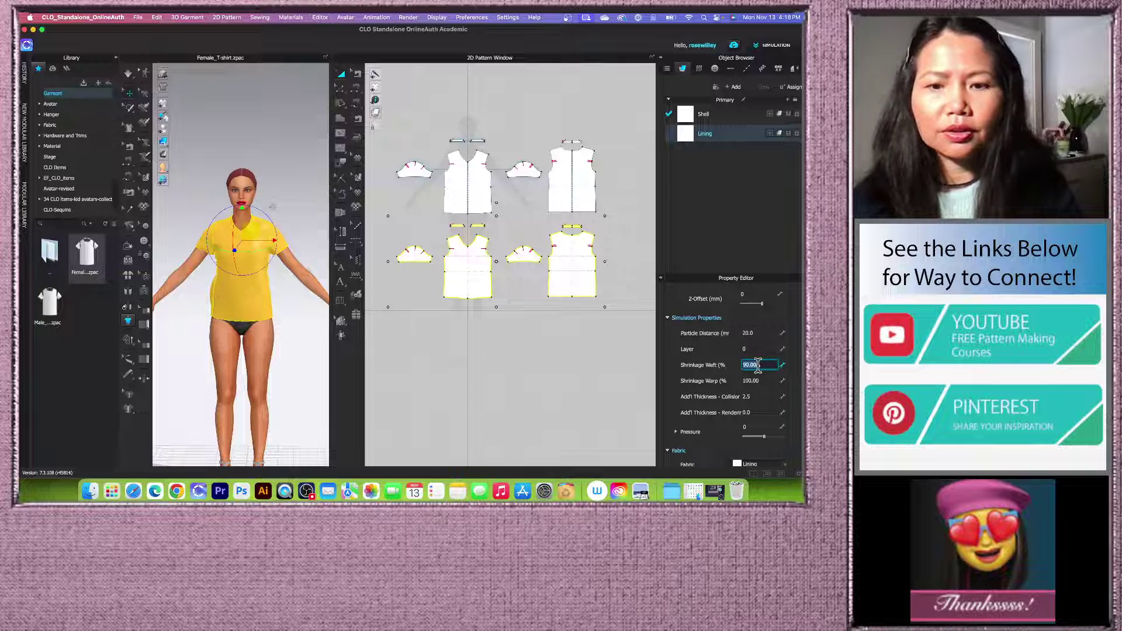
type("85")
key("Return")
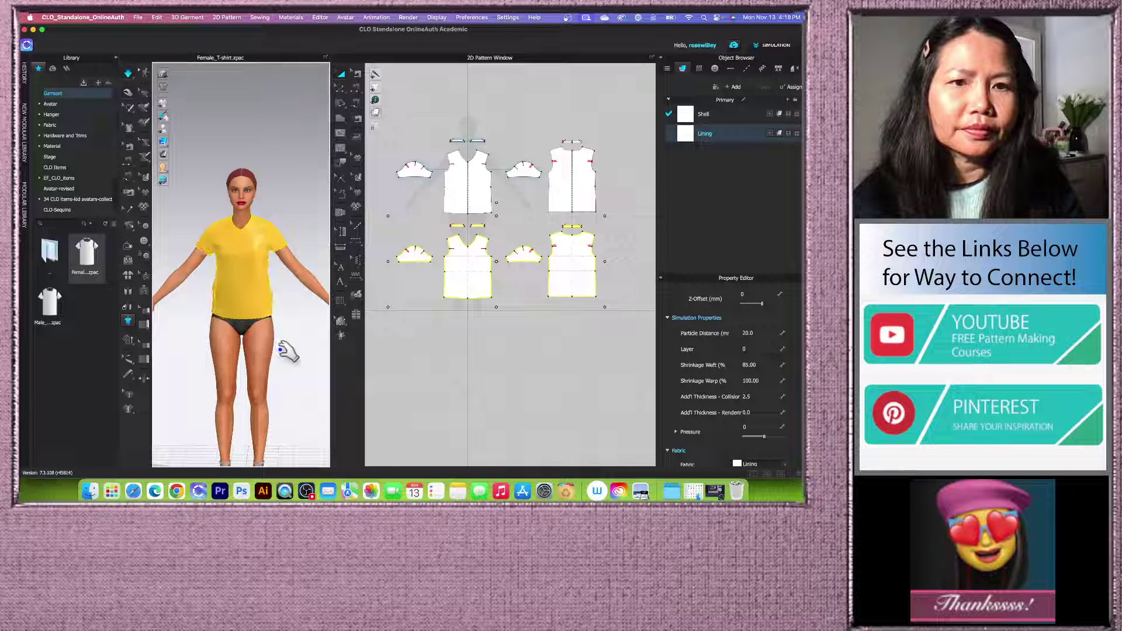
Step: Examine the simulated T-shirt from the back and side with the shrunken under layer
right_click_drag(300, 366, 205, 363)
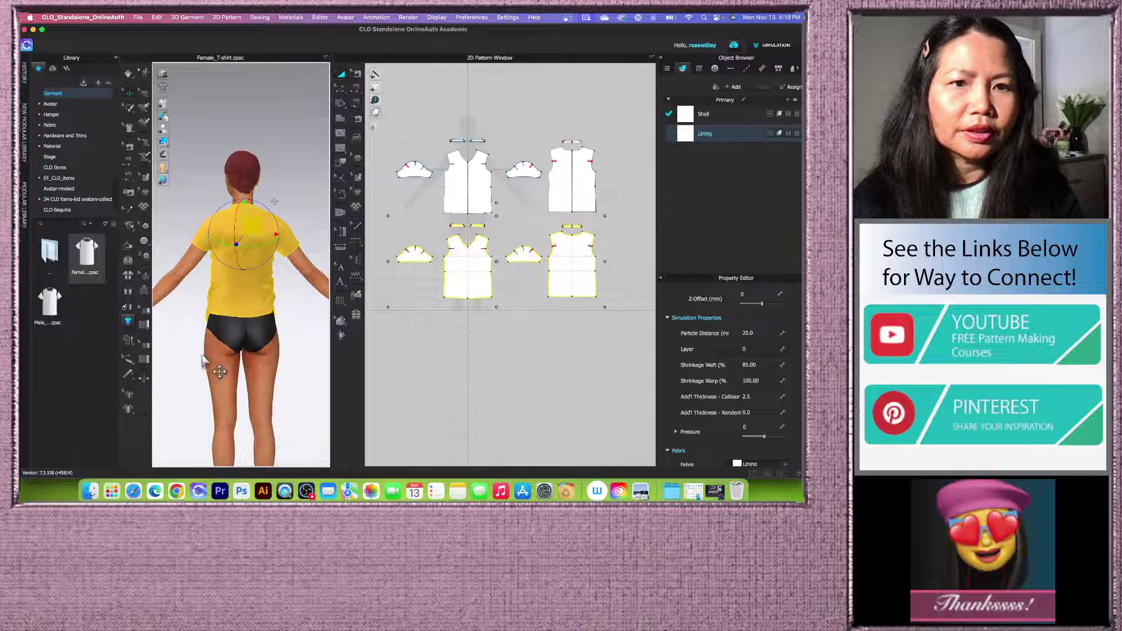
left_click(297, 356)
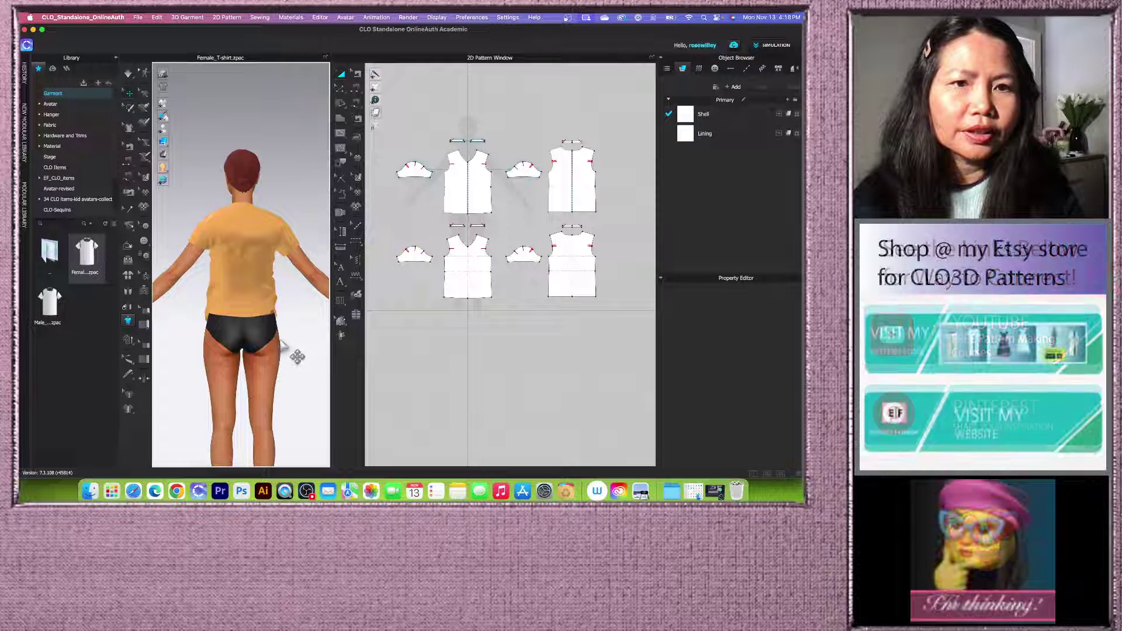
right_click_drag(281, 343, 299, 344)
scroll(496, 315, "down", 2)
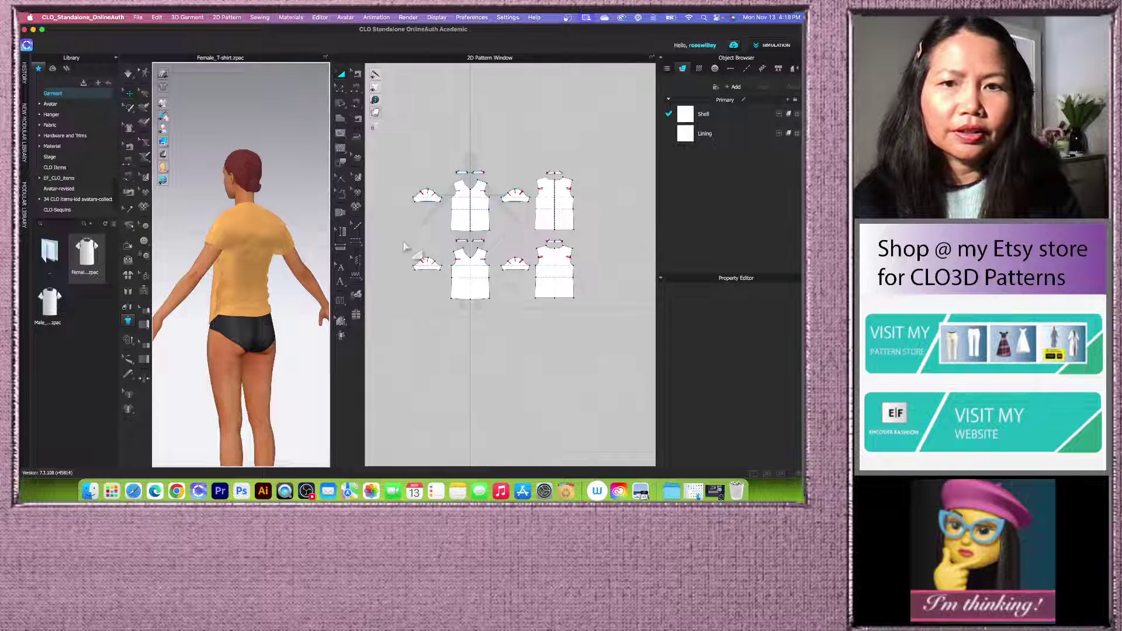
Step: Check the side seams and the outer sleeve's armhole seams on the cloned front and back
left_click_drag(404, 246, 676, 343)
left_click(357, 73)
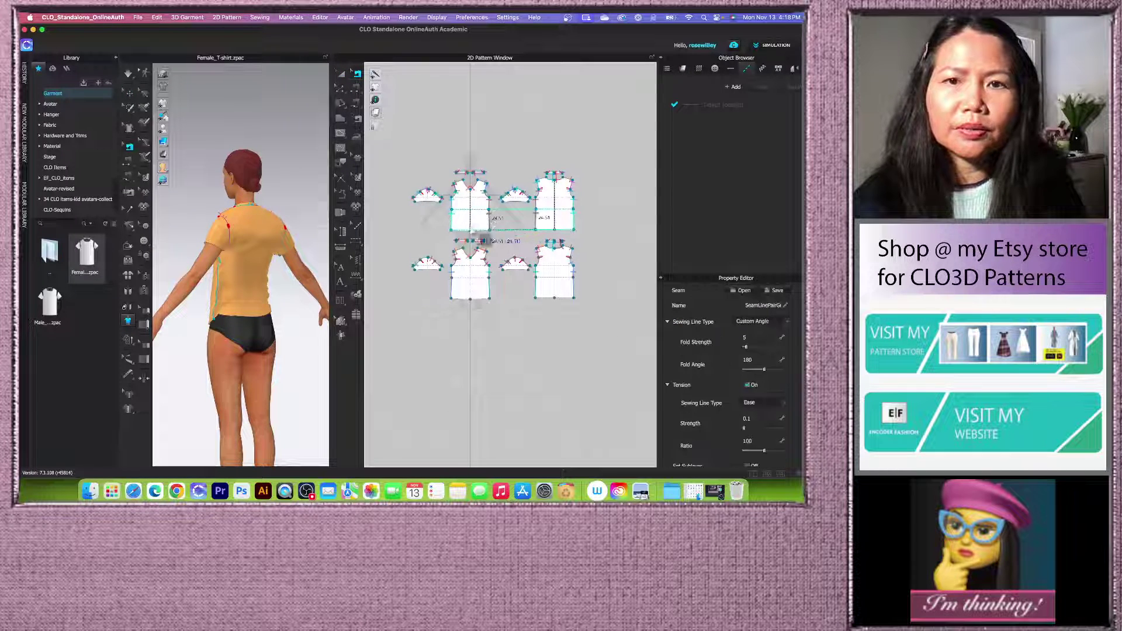
scroll(494, 231, "up", 4)
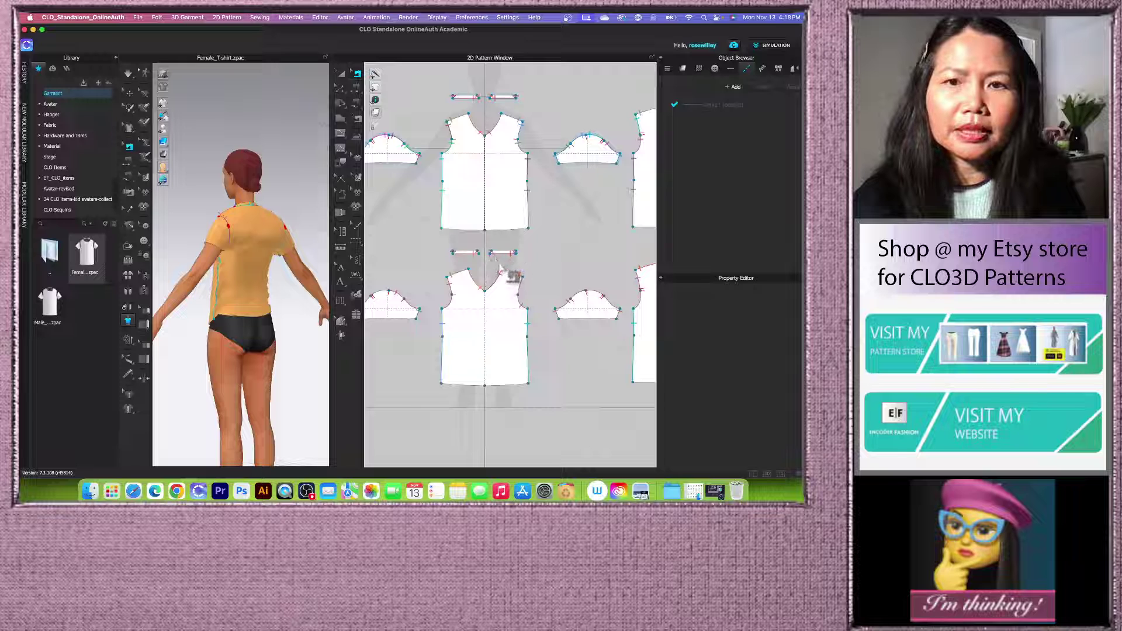
left_click(501, 269)
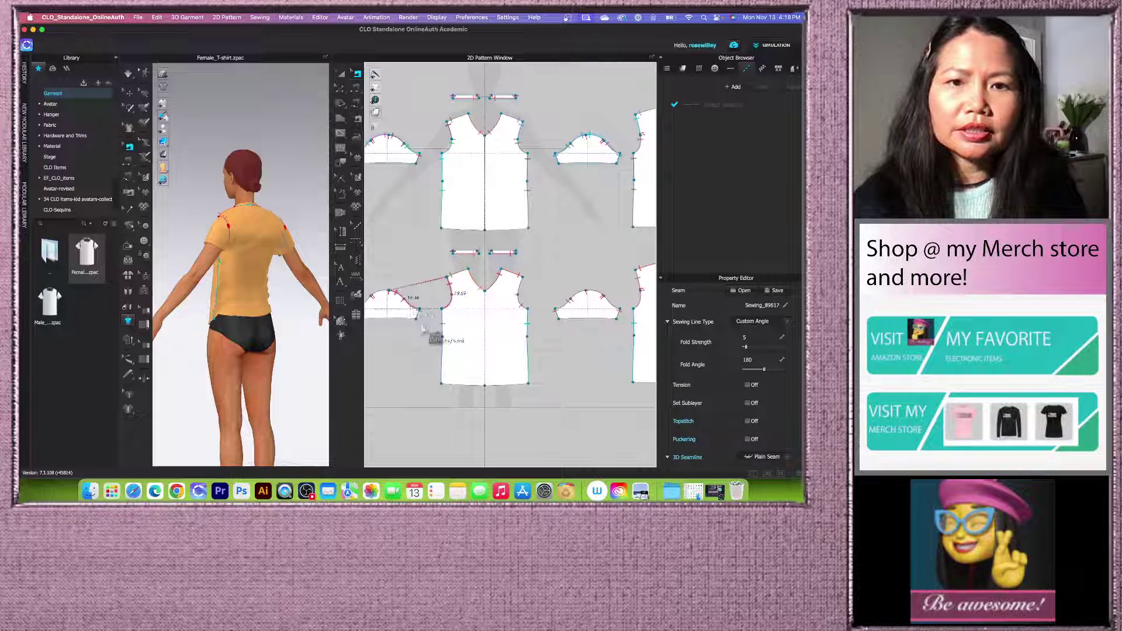
left_click(442, 336)
scroll(456, 335, "down", 4)
scroll(584, 309, "up", 2)
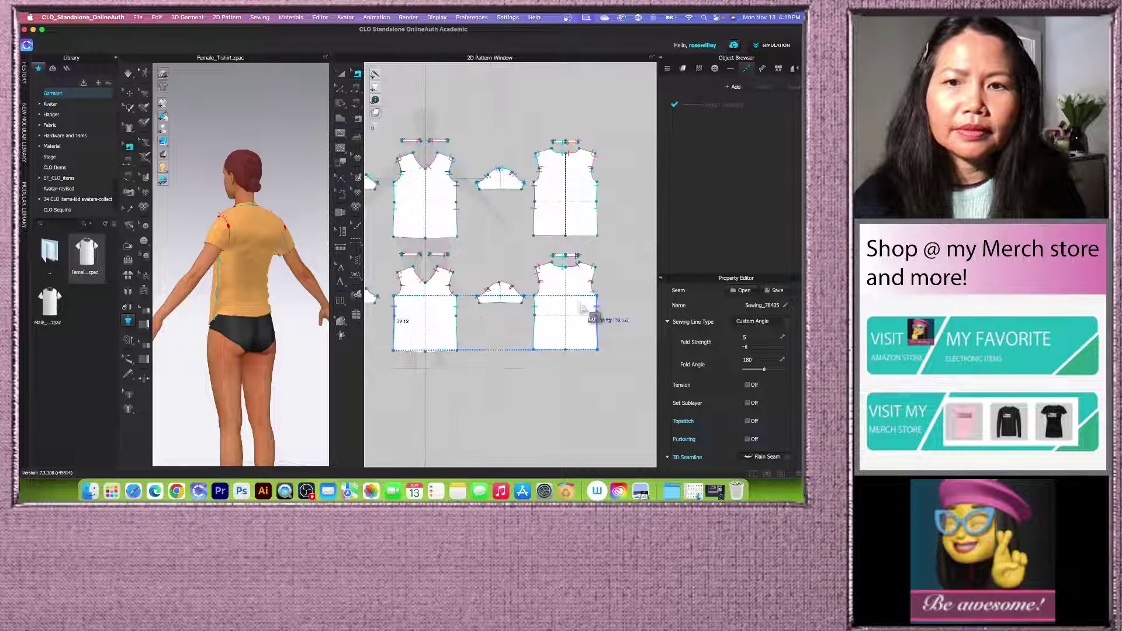
left_click(592, 301)
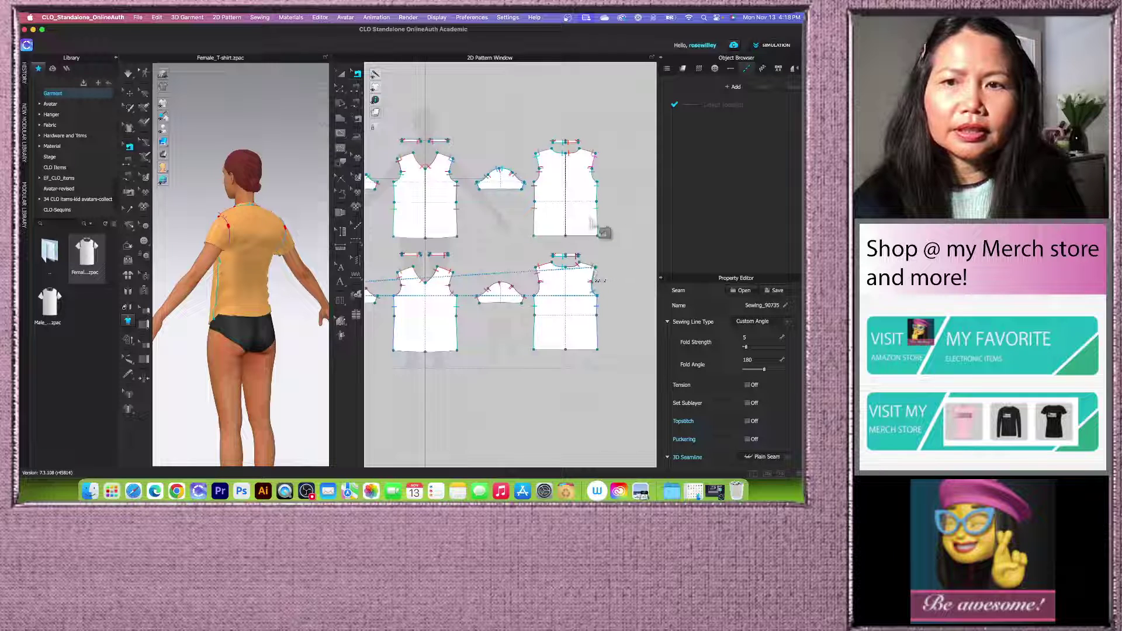
key("Escape")
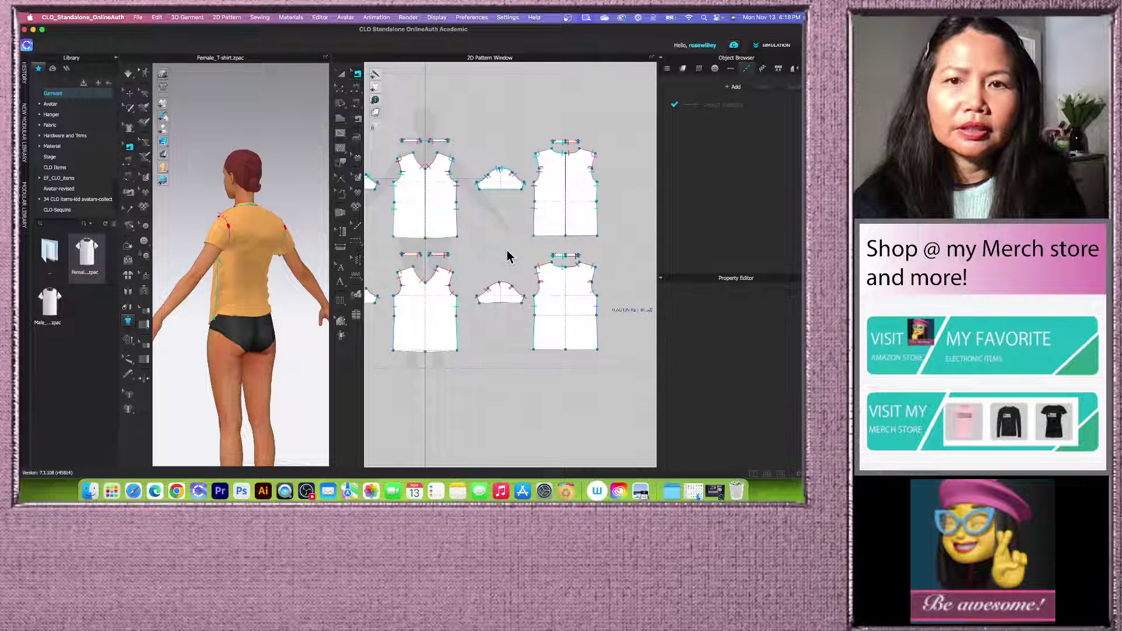
Step: Simulate the T-shirt and pull on the Lining back's hem, examining how it moves from the side and back
scroll(507, 256, "down", 4)
scroll(301, 342, "up", 2)
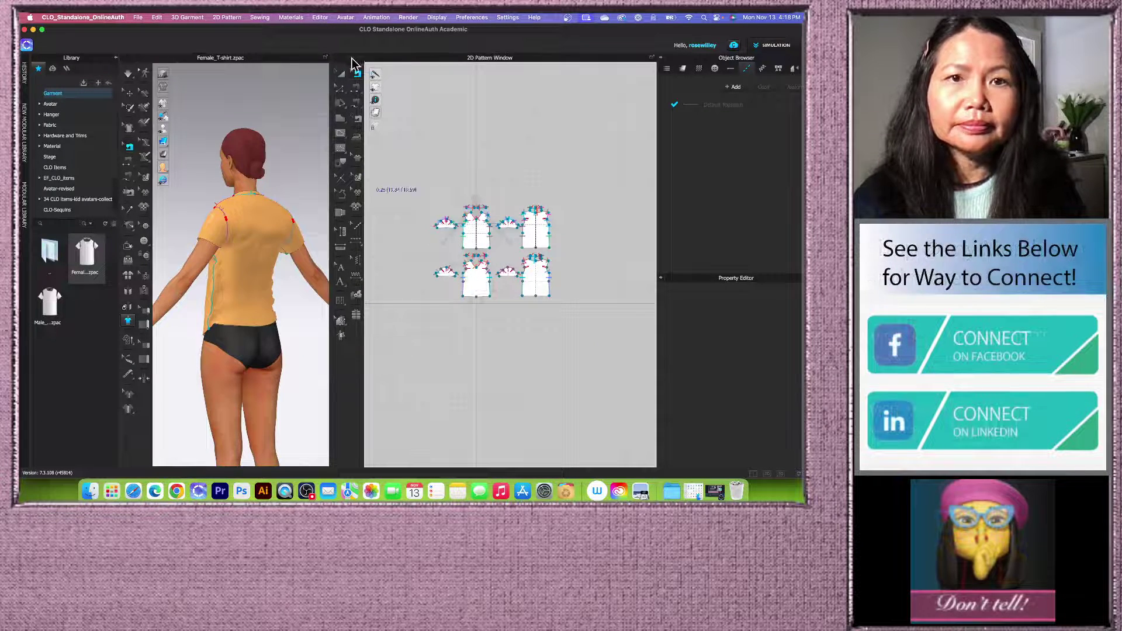
left_click(341, 73)
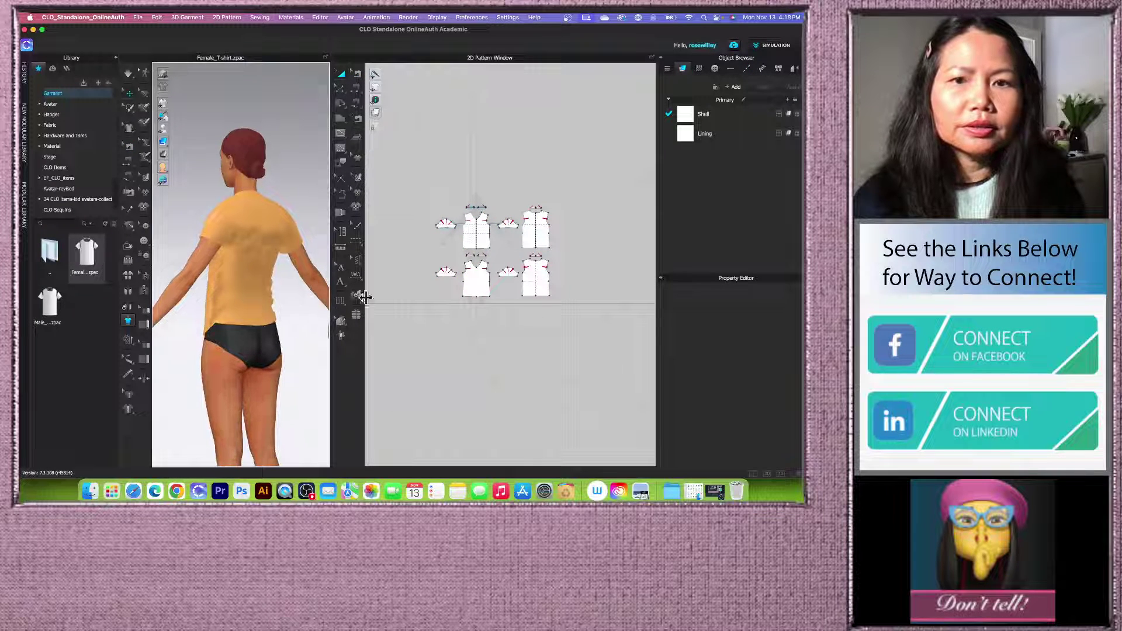
scroll(418, 282, "up", 3)
right_click_drag(325, 319, 261, 326)
left_click(252, 314)
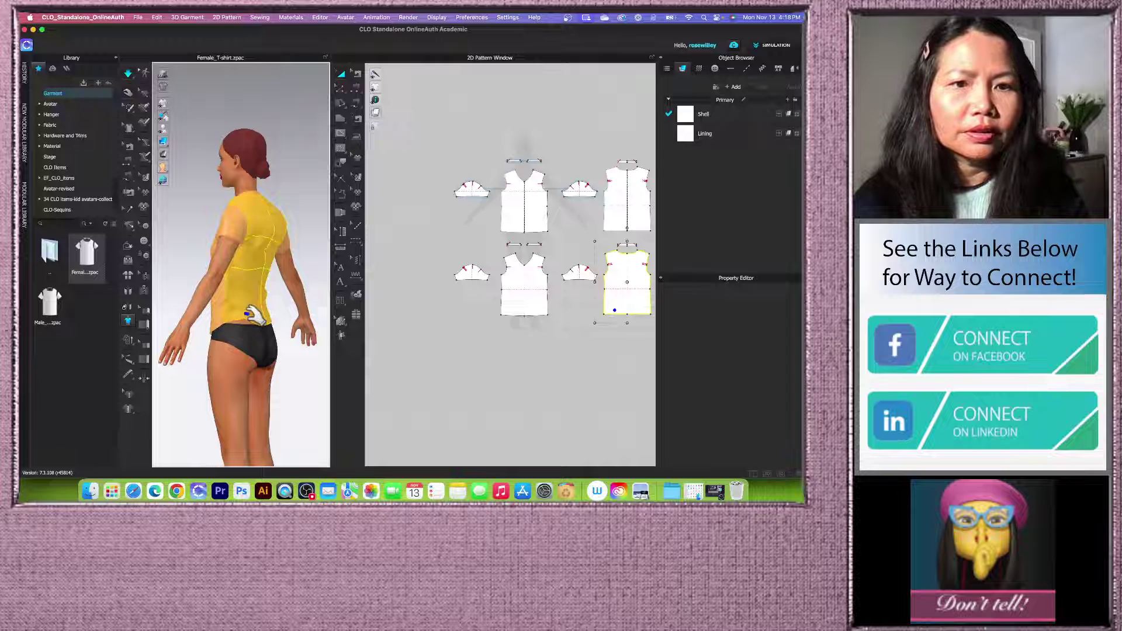
left_click_drag(272, 352, 281, 353)
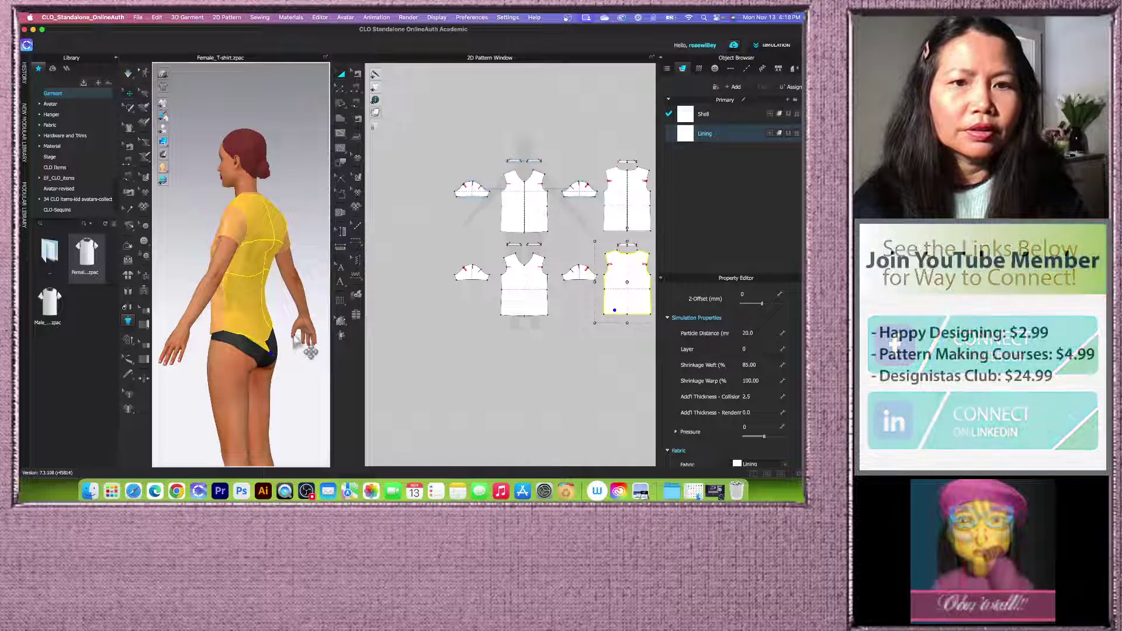
right_click_drag(310, 351, 257, 348)
left_click_drag(250, 342, 304, 324)
Step: Set the Particle Distance to 10 mm for all cloned Lining patterns
scroll(425, 243, "down", 3)
left_click(446, 310)
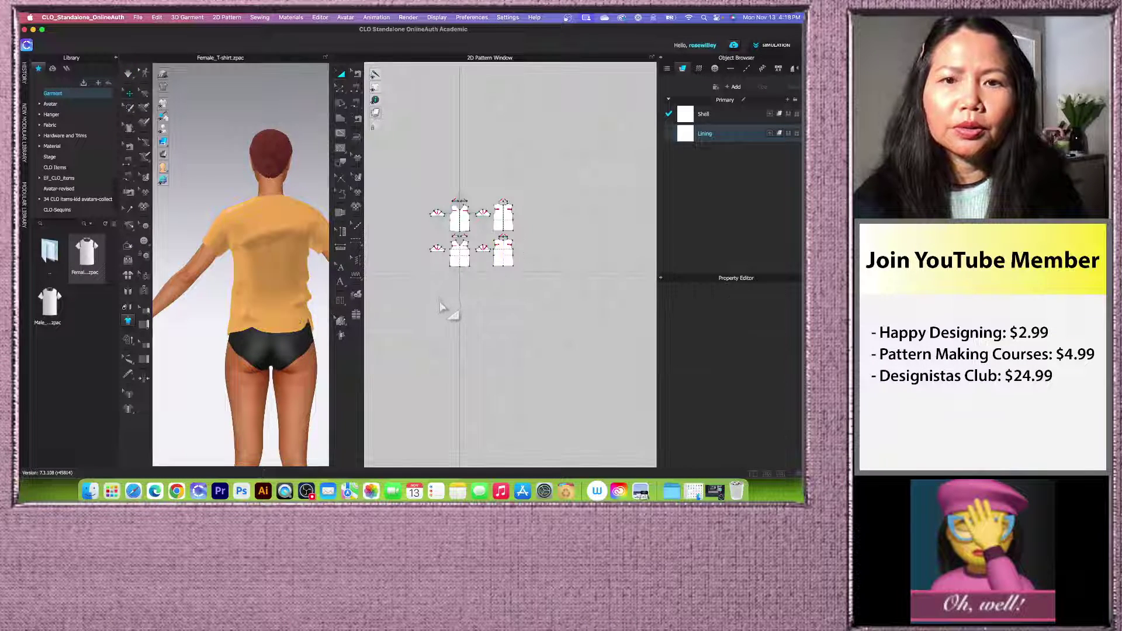
left_click_drag(412, 233, 597, 313)
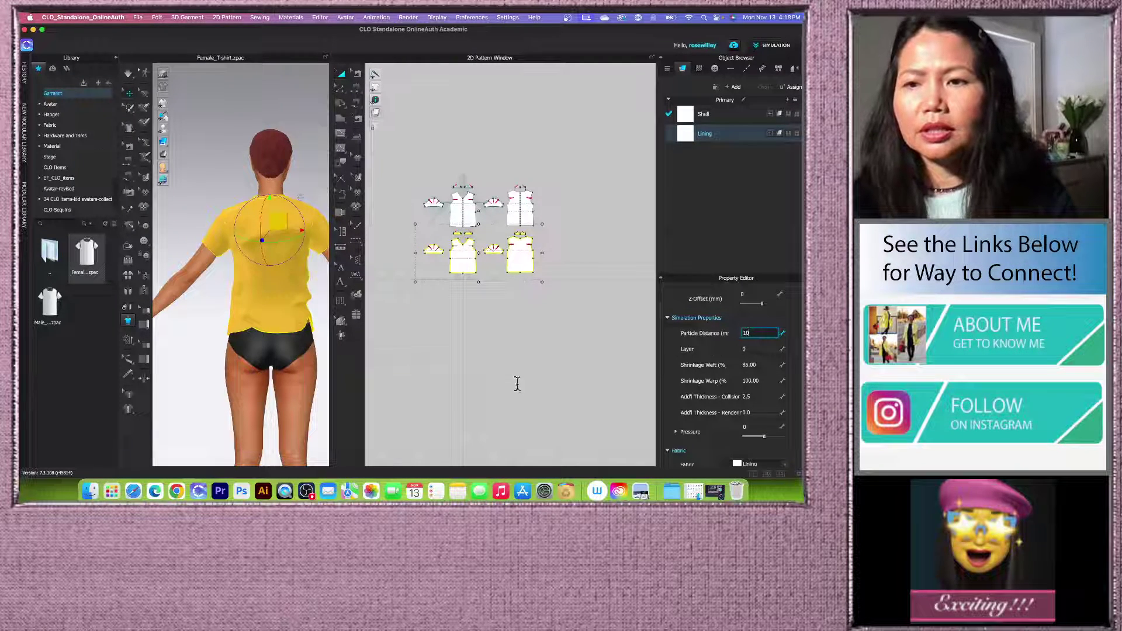
Step: Simulate the garment with the finer Lining mesh and examine the T-shirt's back and side hem
key("space")
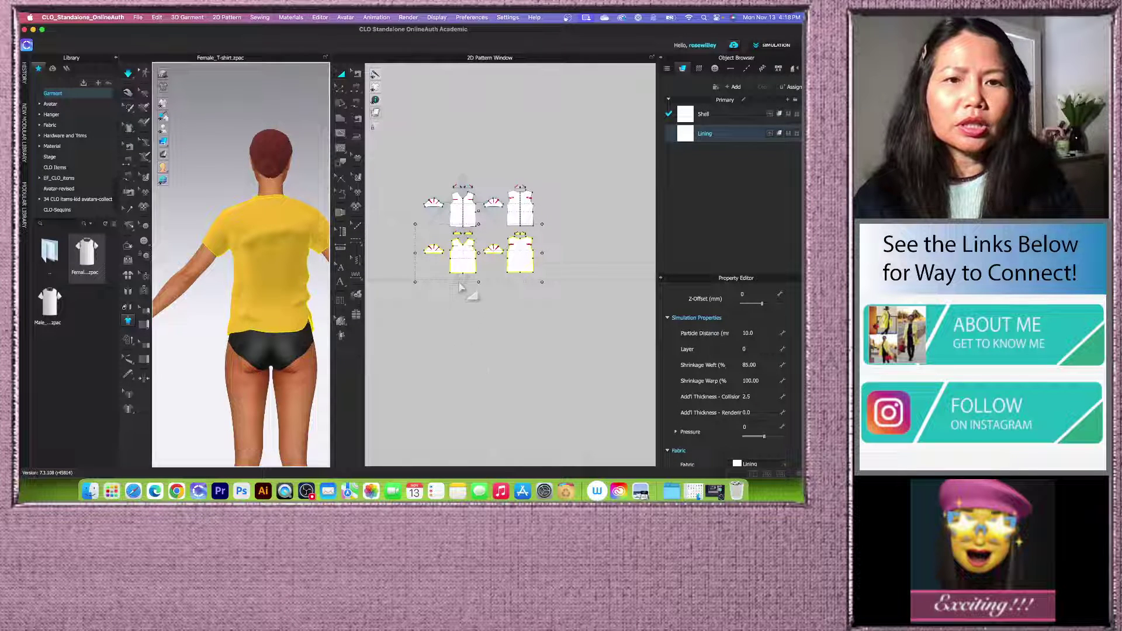
key("space")
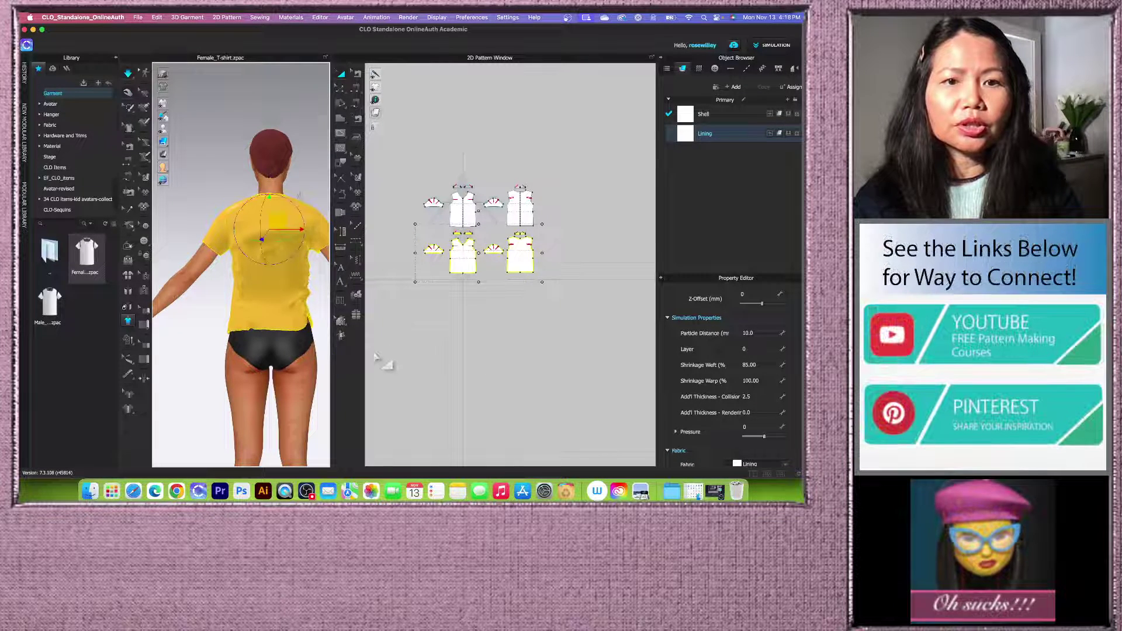
mouse_move(308, 346)
right_mouse_down()
mouse_move(260, 345)
mouse_move(310, 333)
right_mouse_up()
scroll(281, 331, "up", 3)
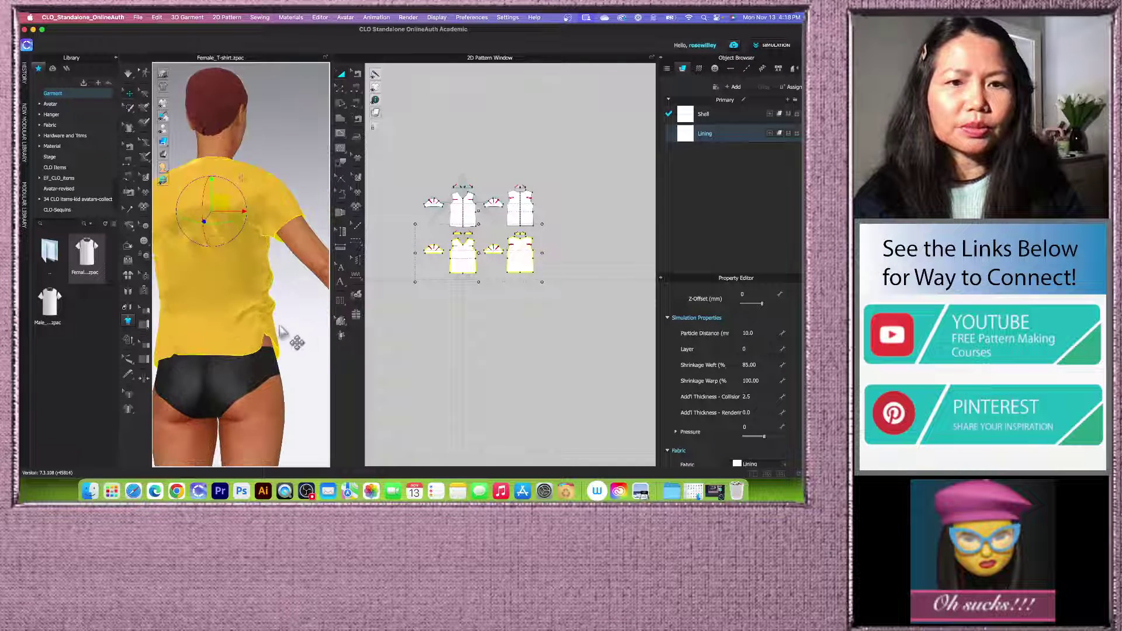
key("space")
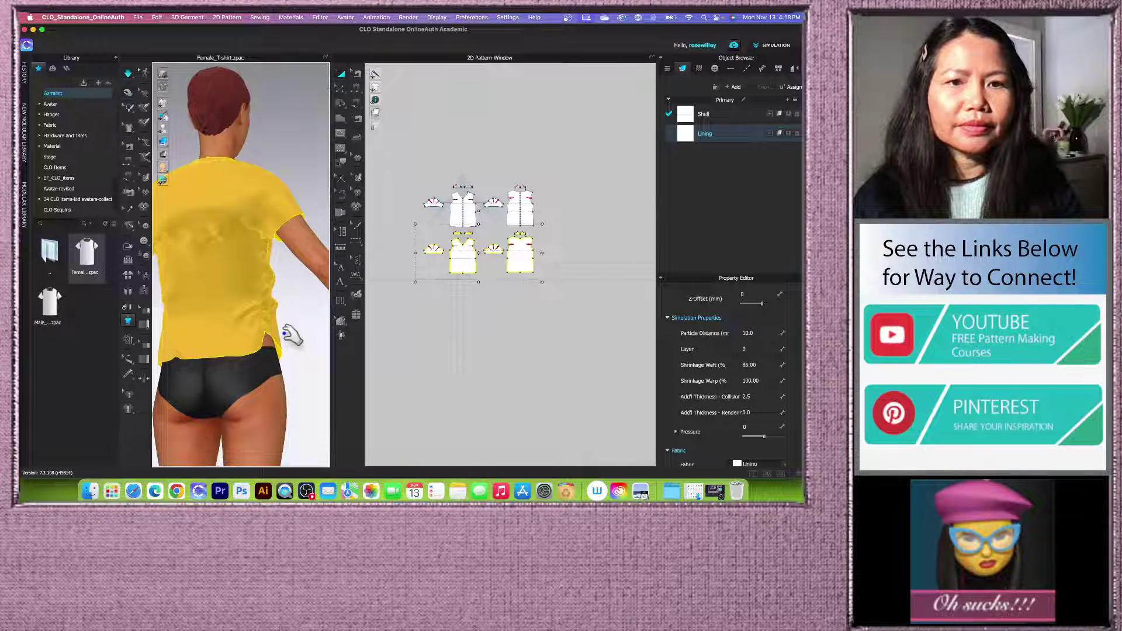
key("space")
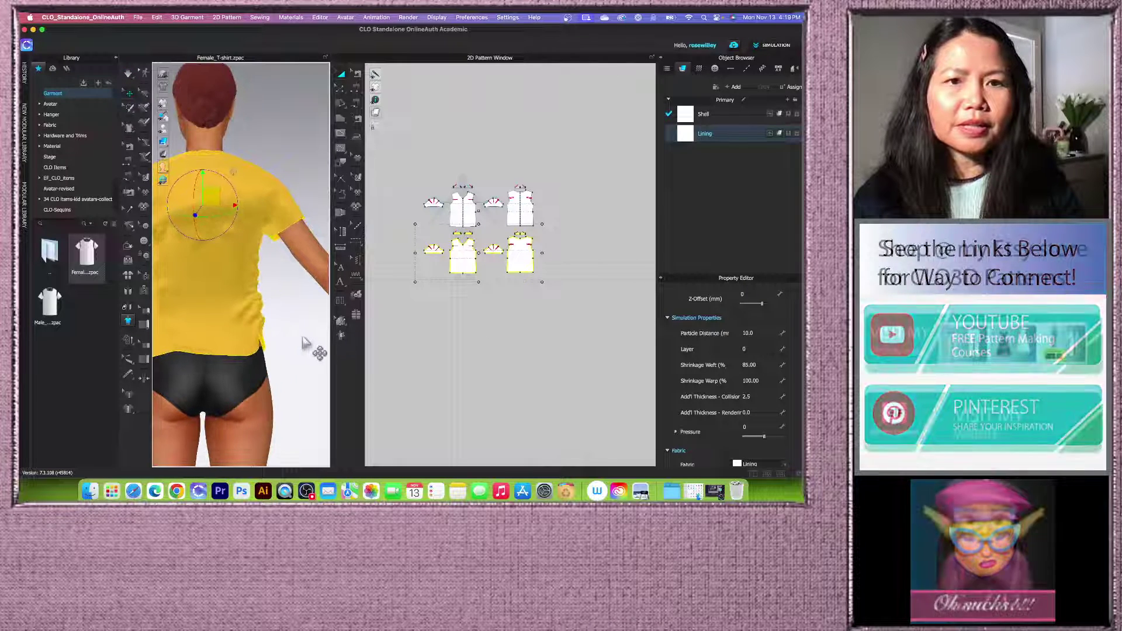
left_click(428, 168)
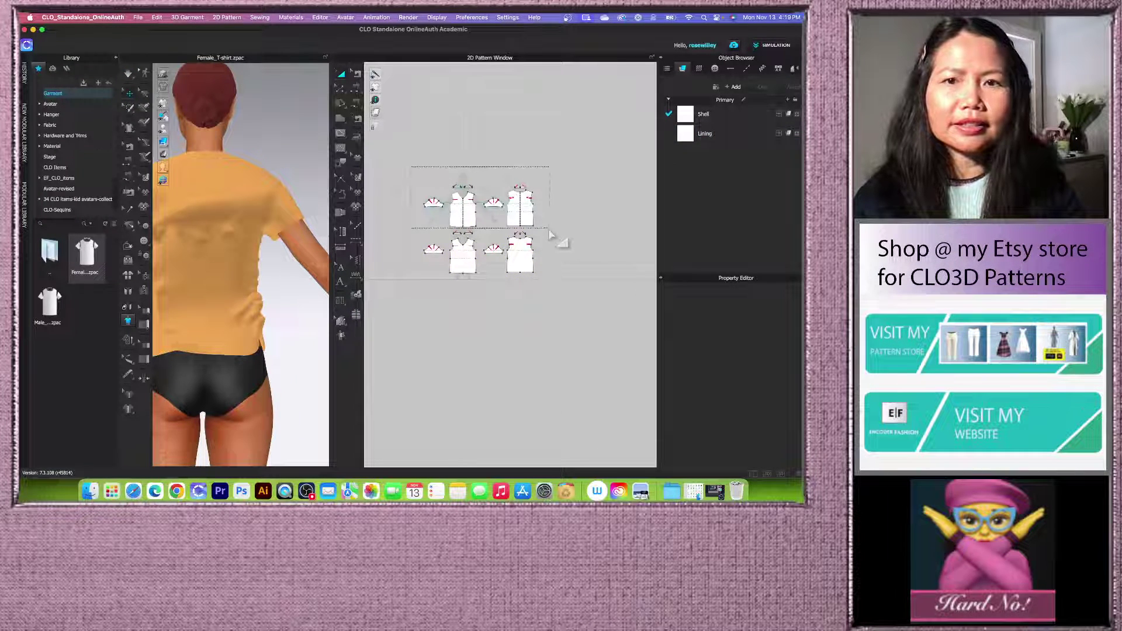
left_click_drag(549, 231, 549, 232)
right_click(465, 220)
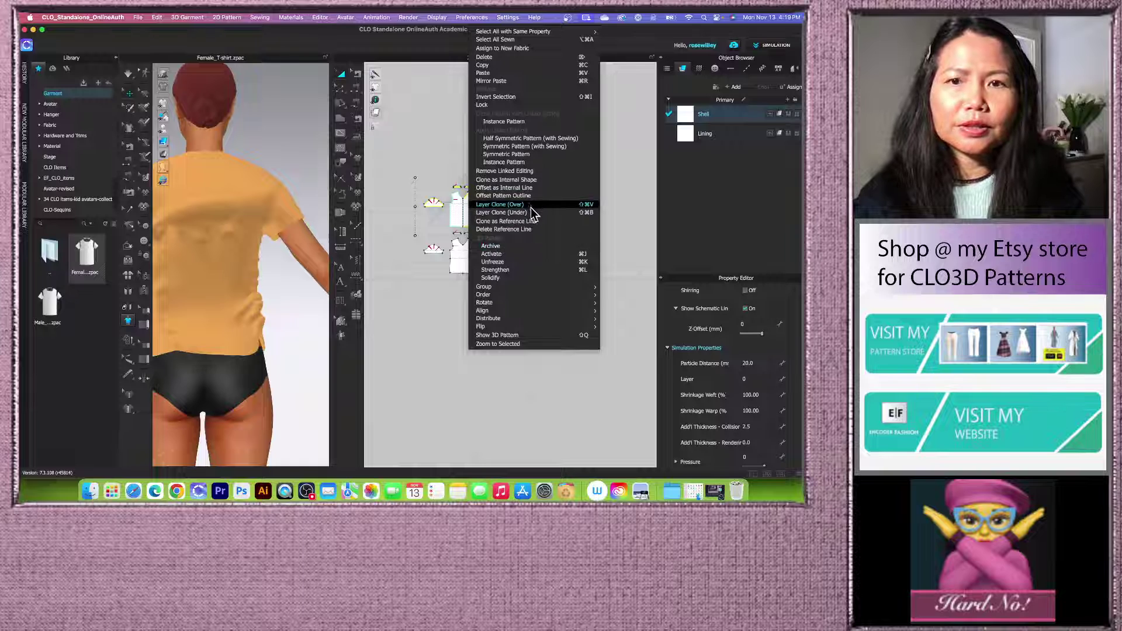
left_click(320, 305)
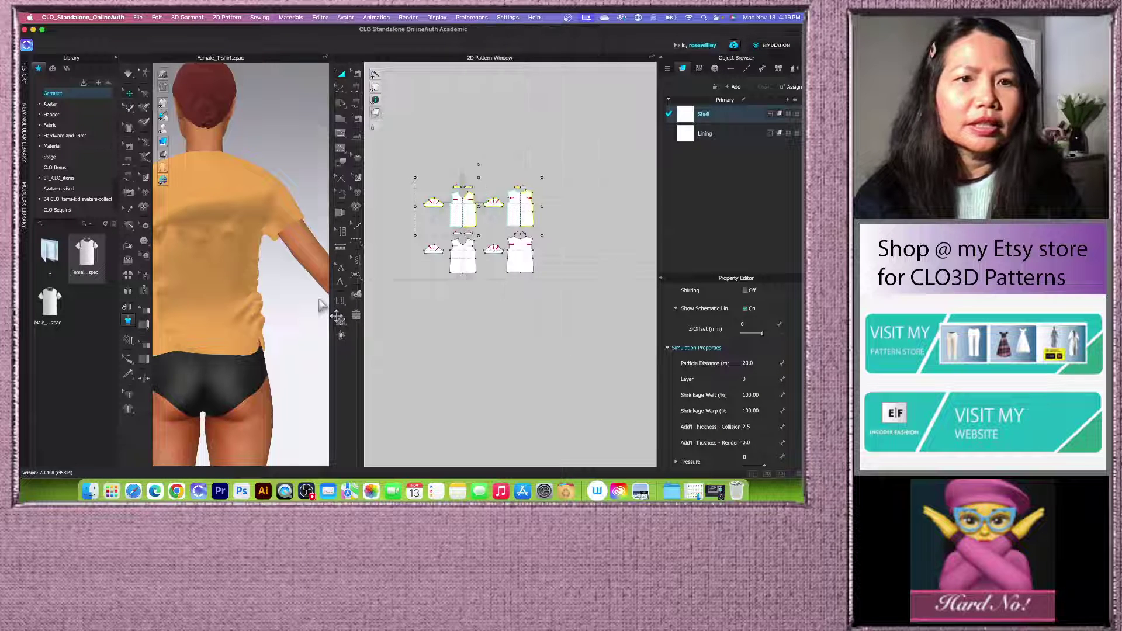
Step: Hide the avatar and examine the T-shirt's side on its own up close
left_click(176, 128)
right_click_drag(196, 299, 278, 345)
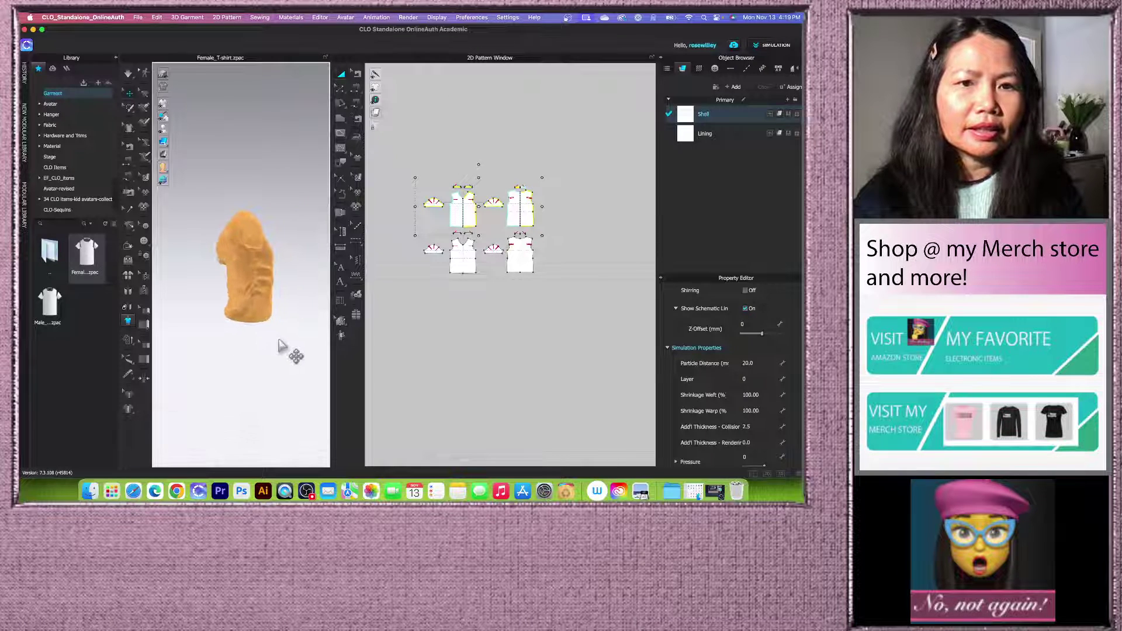
scroll(283, 296, "up", 5)
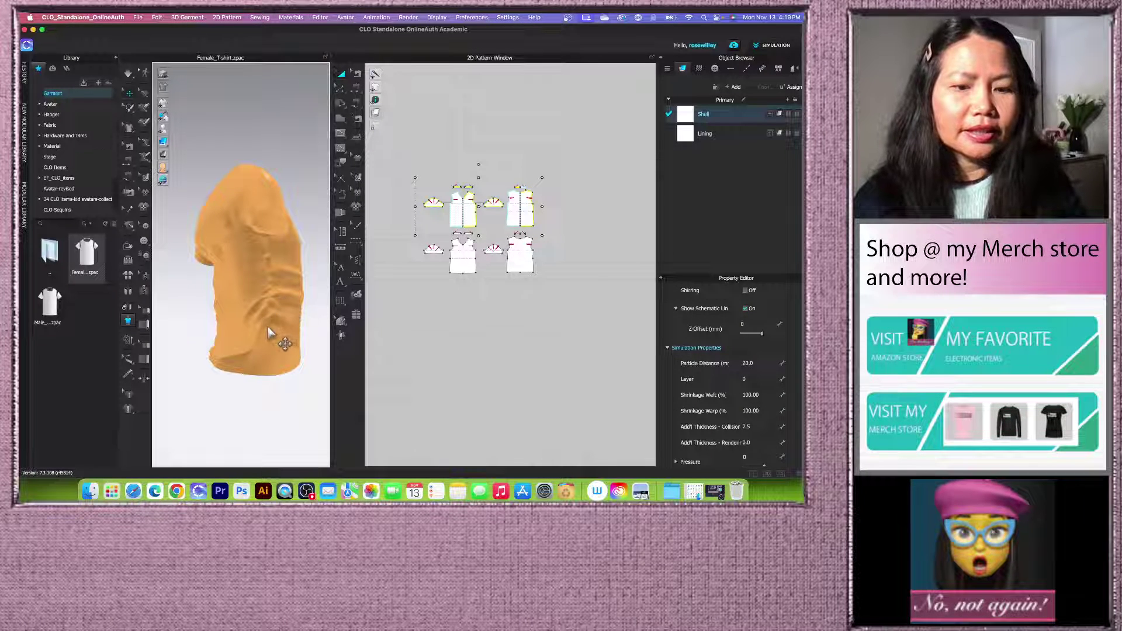
scroll(263, 328, "up", 5)
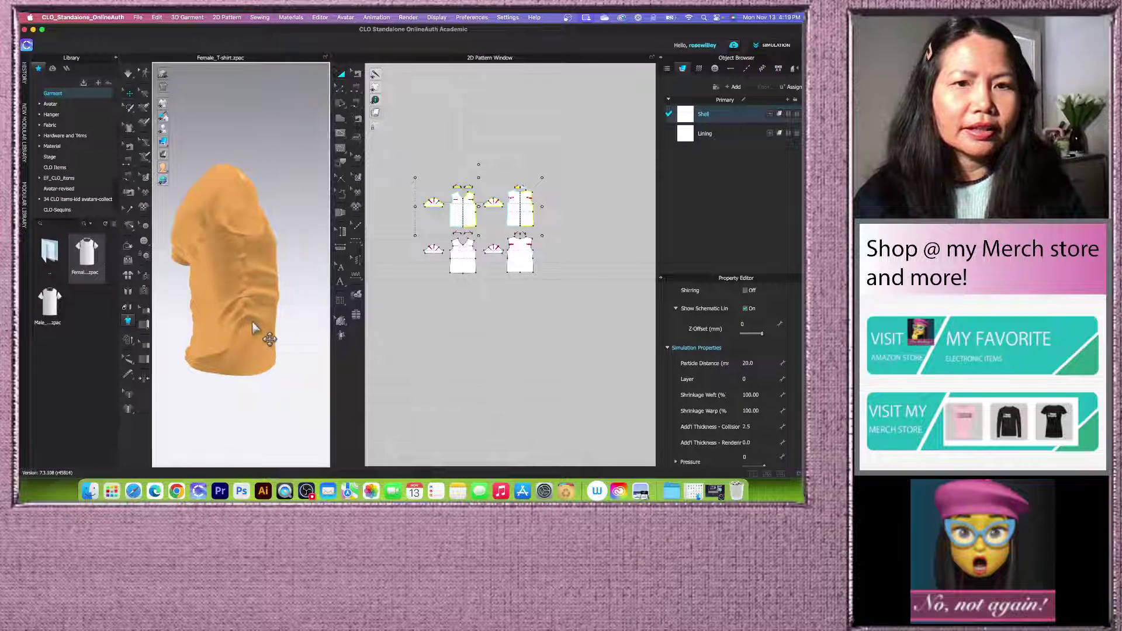
Step: Delete both side seams between the cloned Lining front and back, and simulate the garment
left_click(358, 74)
scroll(518, 263, "up", 3)
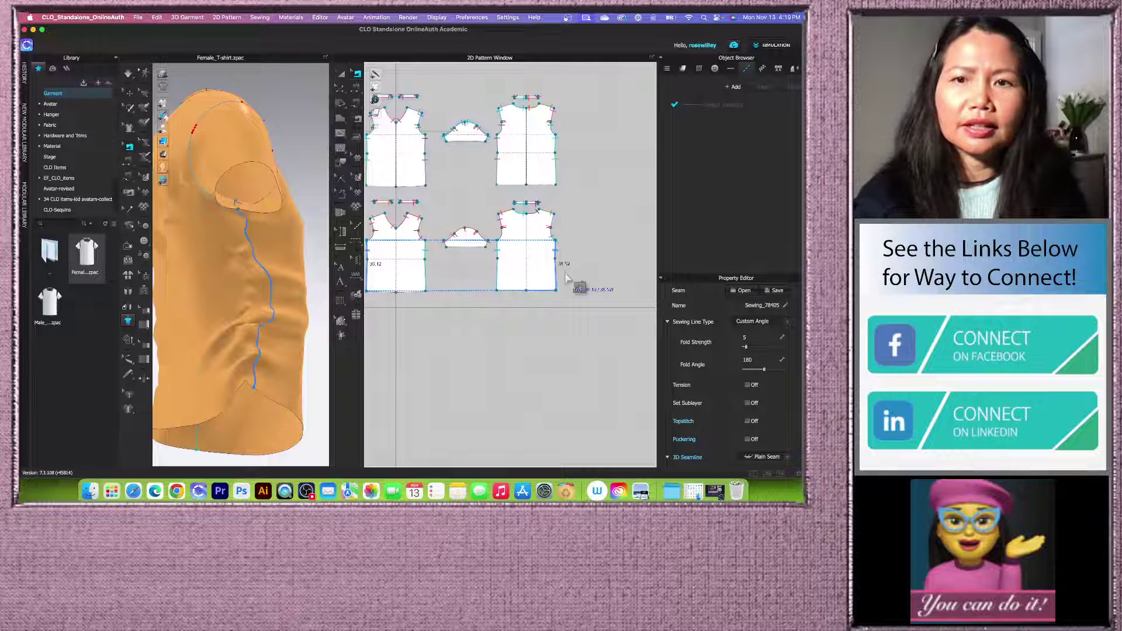
scroll(570, 281, "down", 3)
left_click(500, 273)
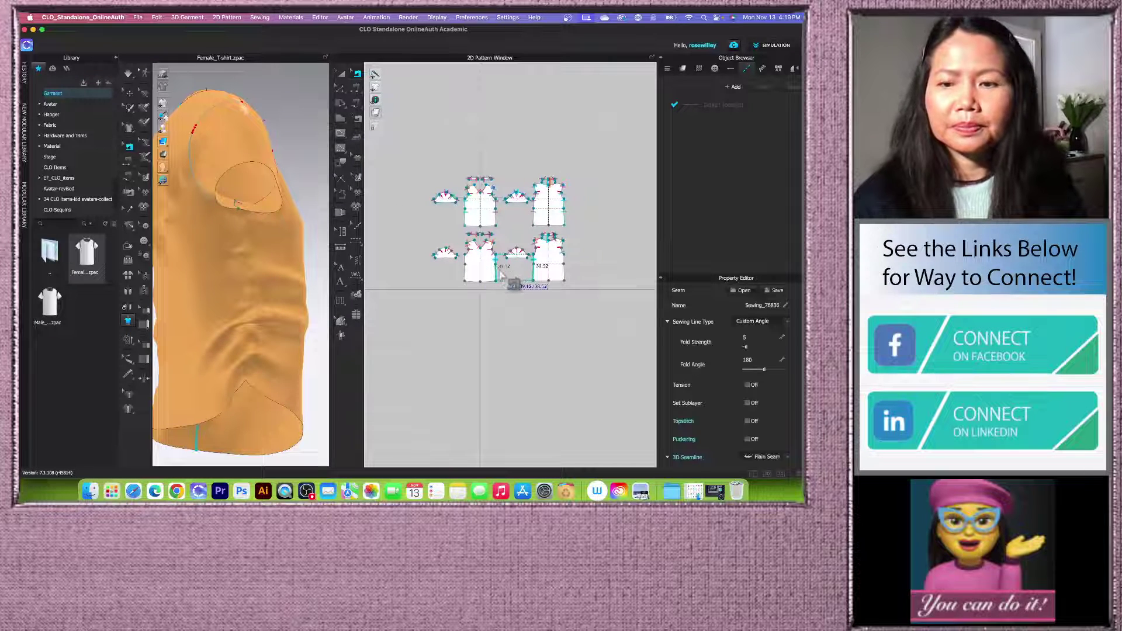
left_click(284, 276)
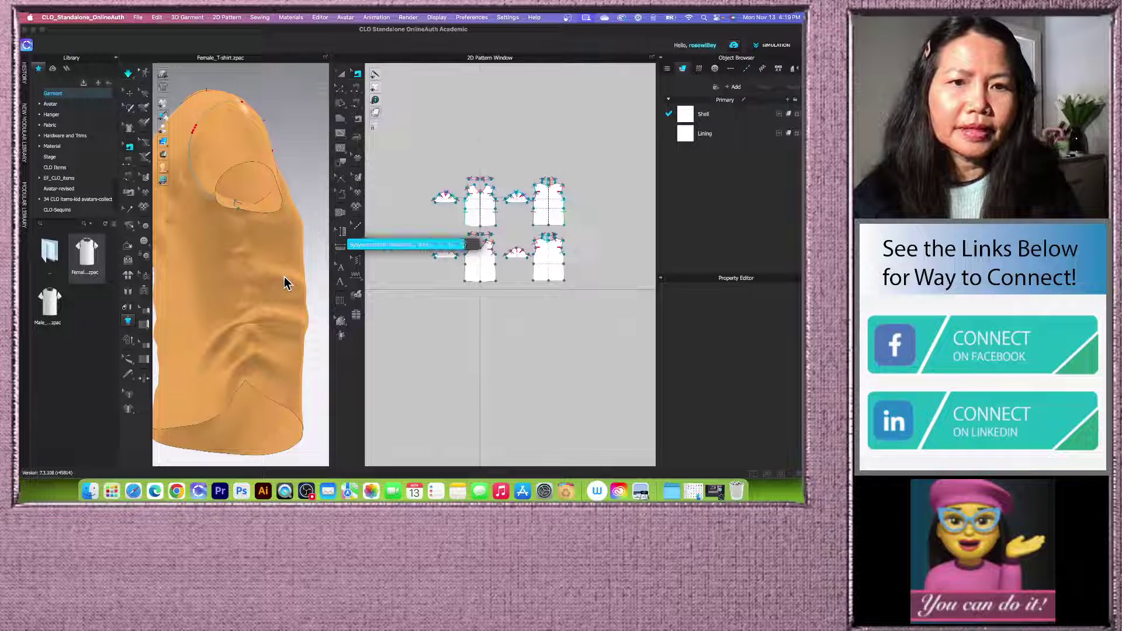
scroll(293, 287, "down", 3)
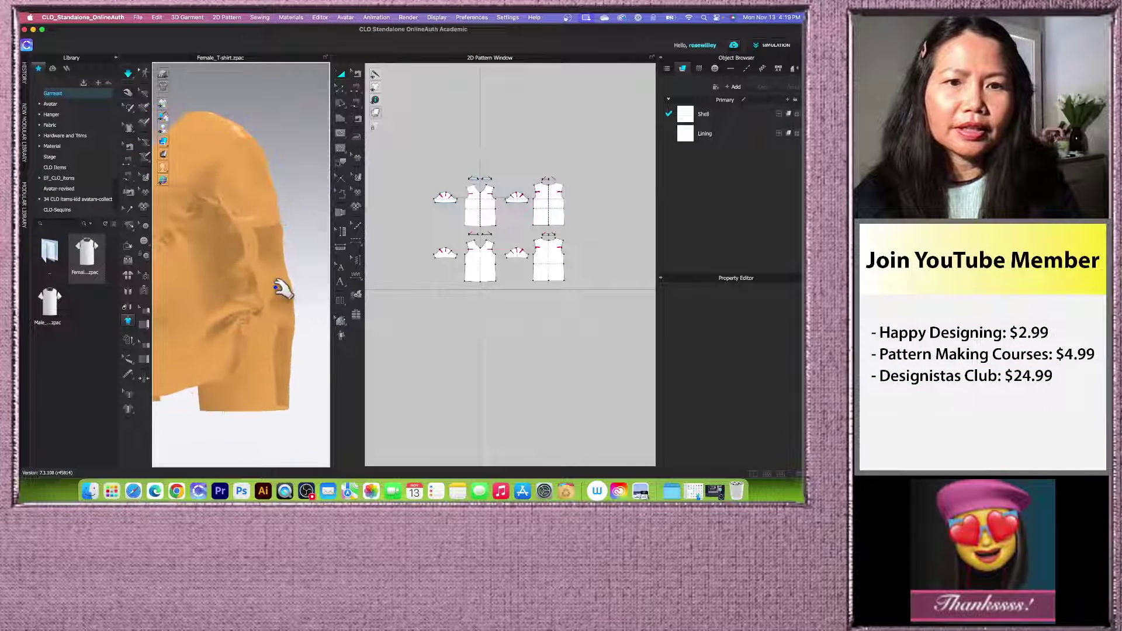
Step: Sew both side seams between the cloned Lining front and back using Free Sewing
key("b")
scroll(293, 305, "down", 3)
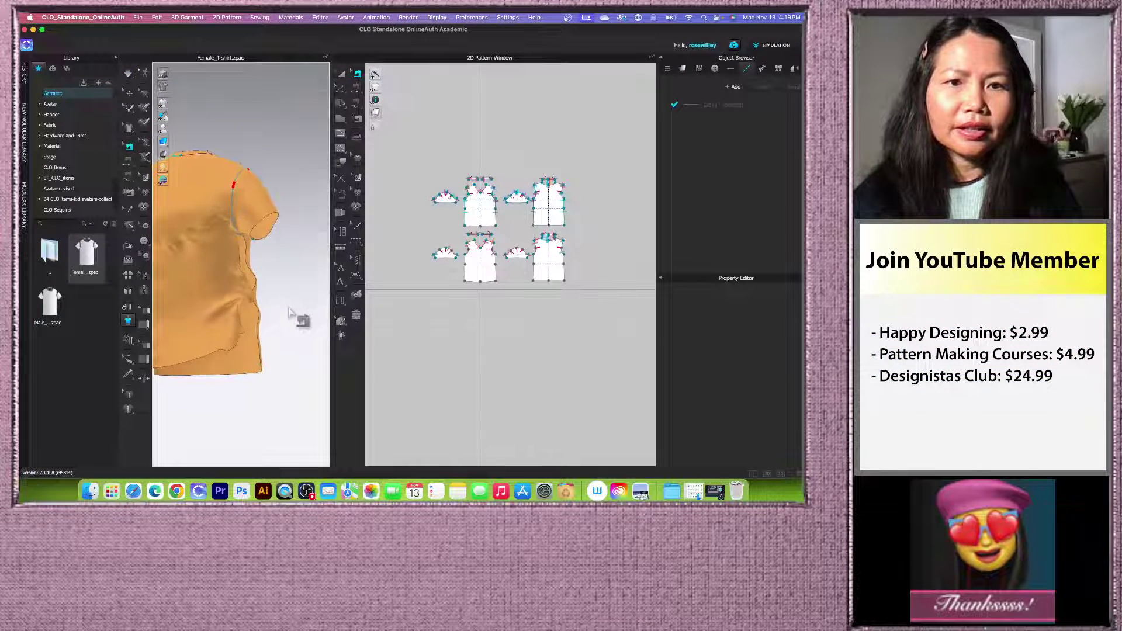
scroll(478, 248, "up", 3)
scroll(479, 248, "up", 3)
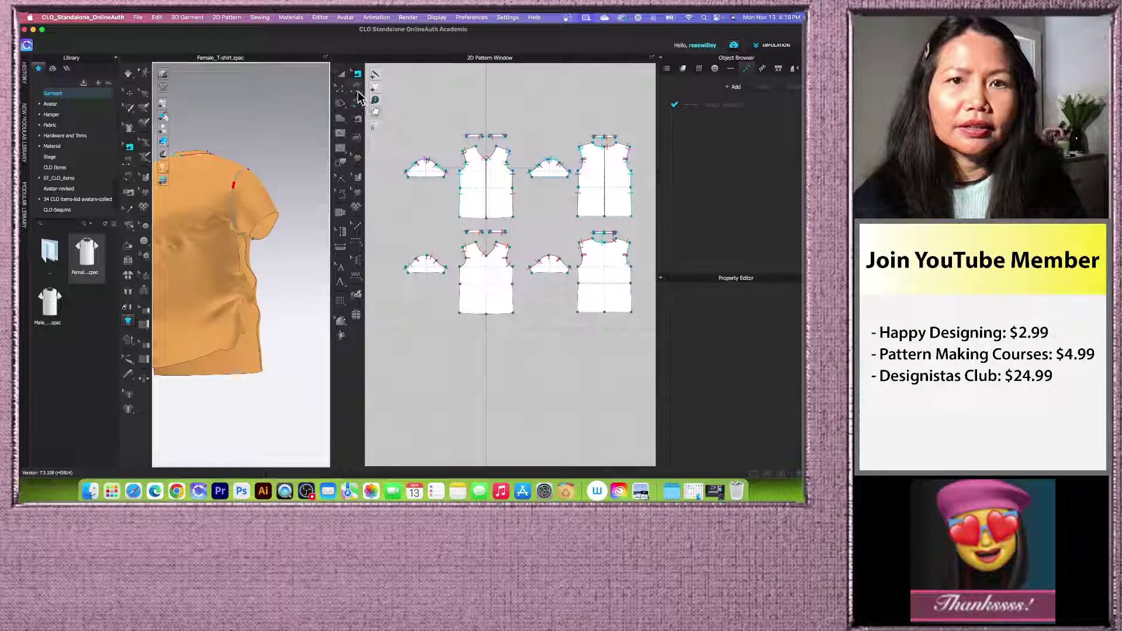
left_click(357, 89)
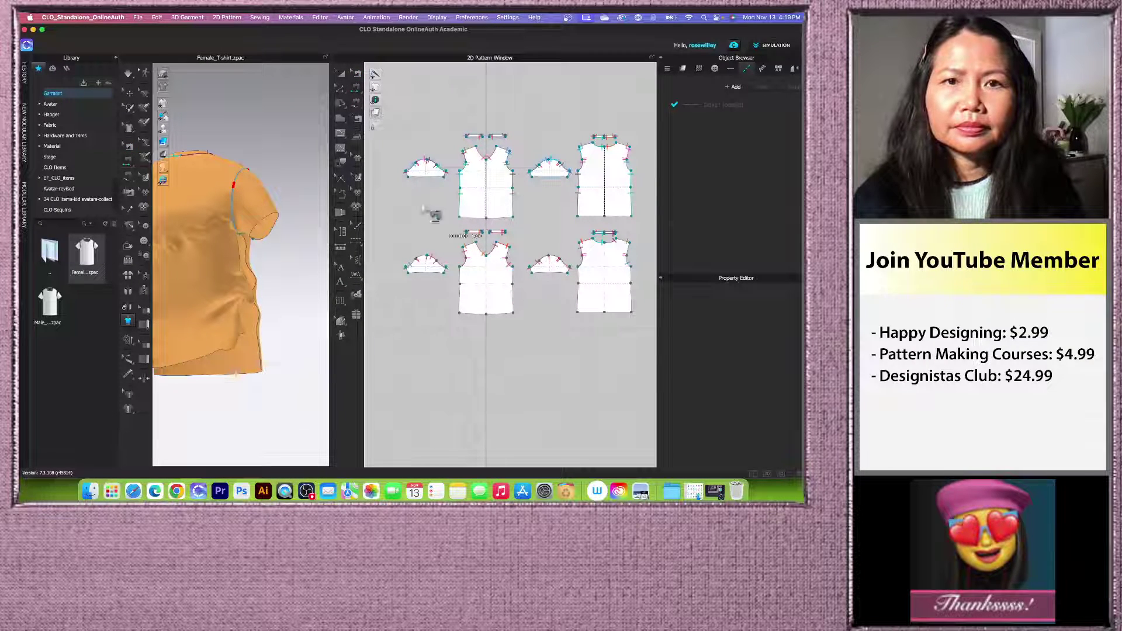
left_click(356, 103)
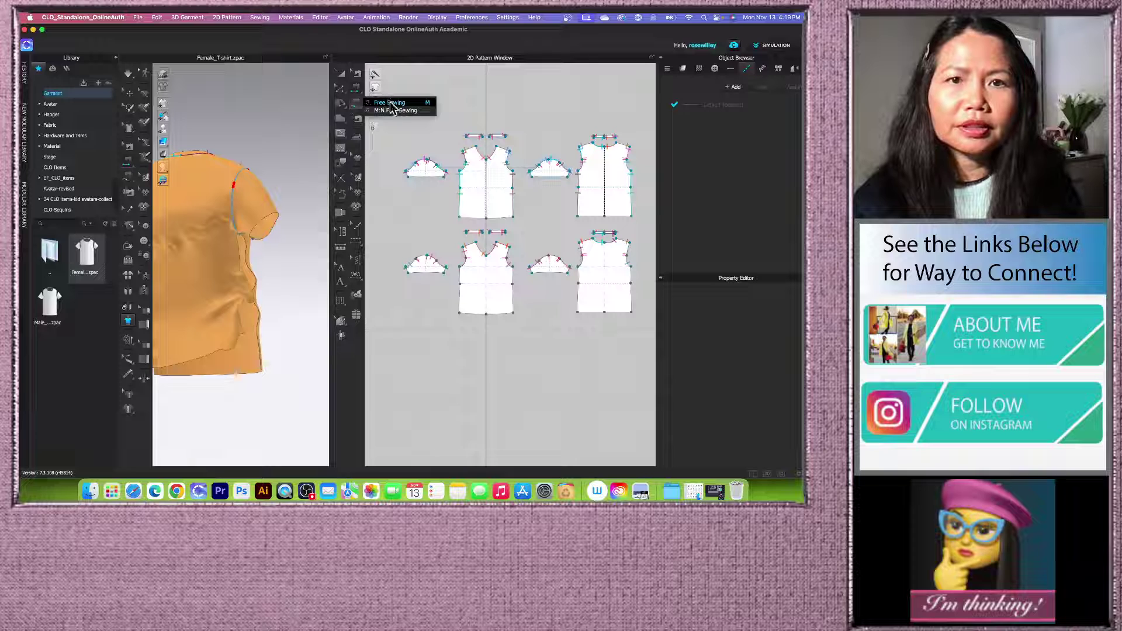
left_click(390, 103)
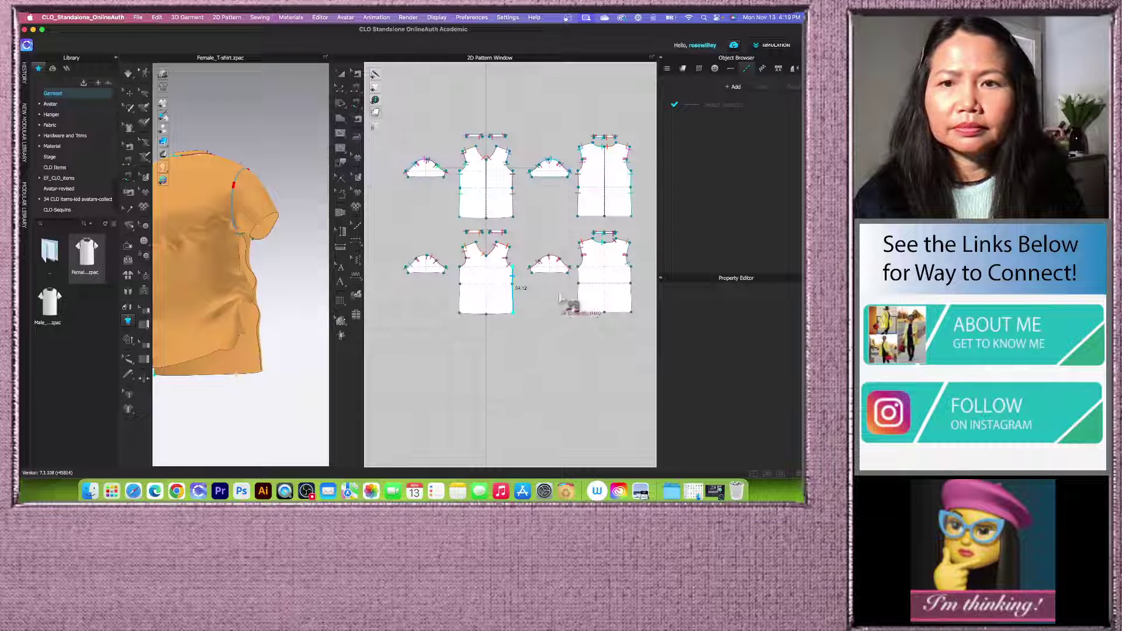
left_click(577, 266)
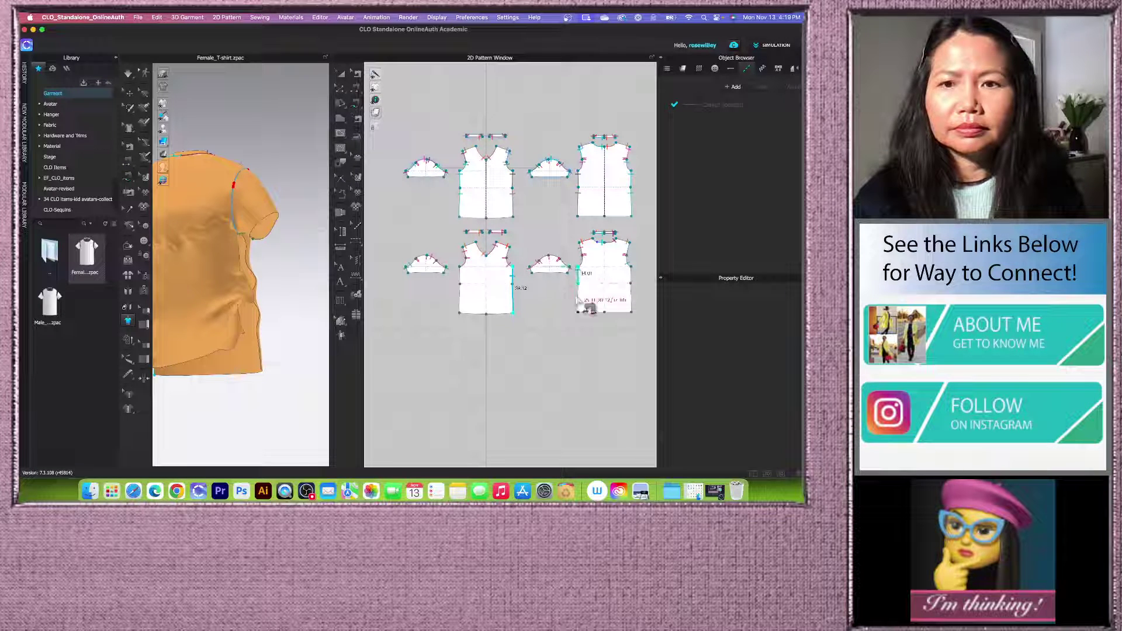
left_click(461, 274)
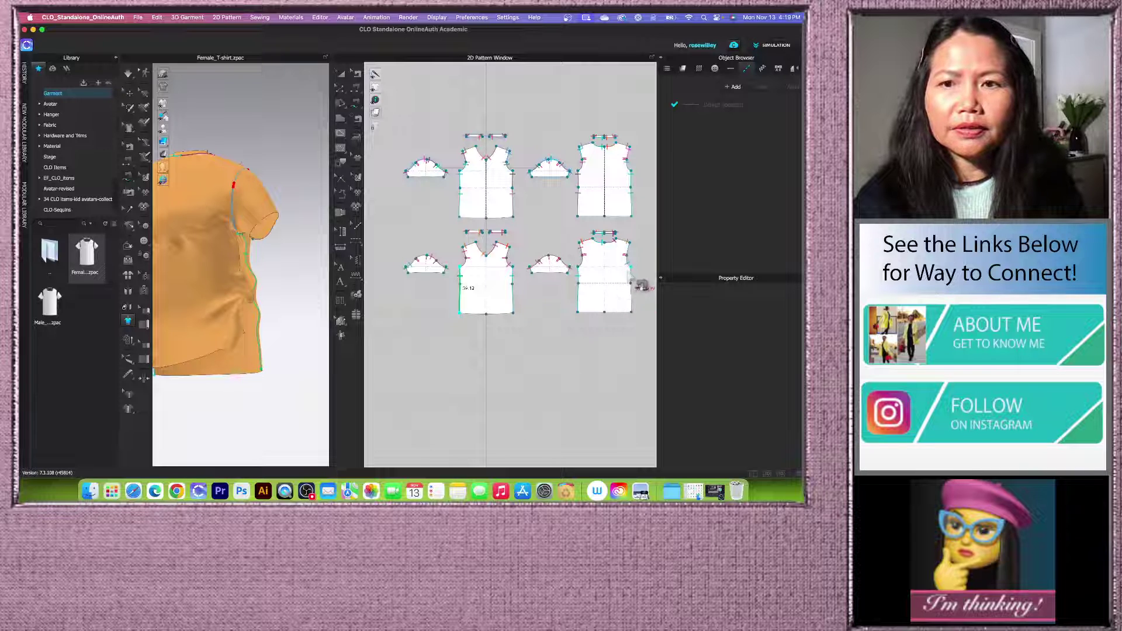
left_click(642, 317)
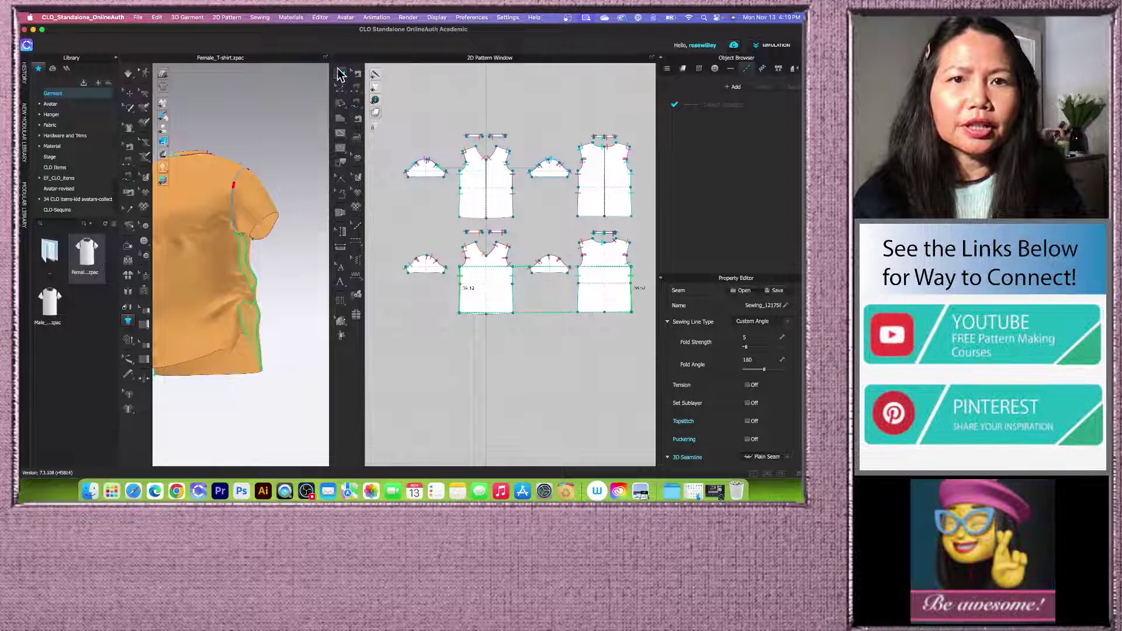
Step: Simulate the garment with the resewn side seams and pull on the Lining back near its hem
left_click(340, 73)
scroll(296, 186, "down", 4)
key("space")
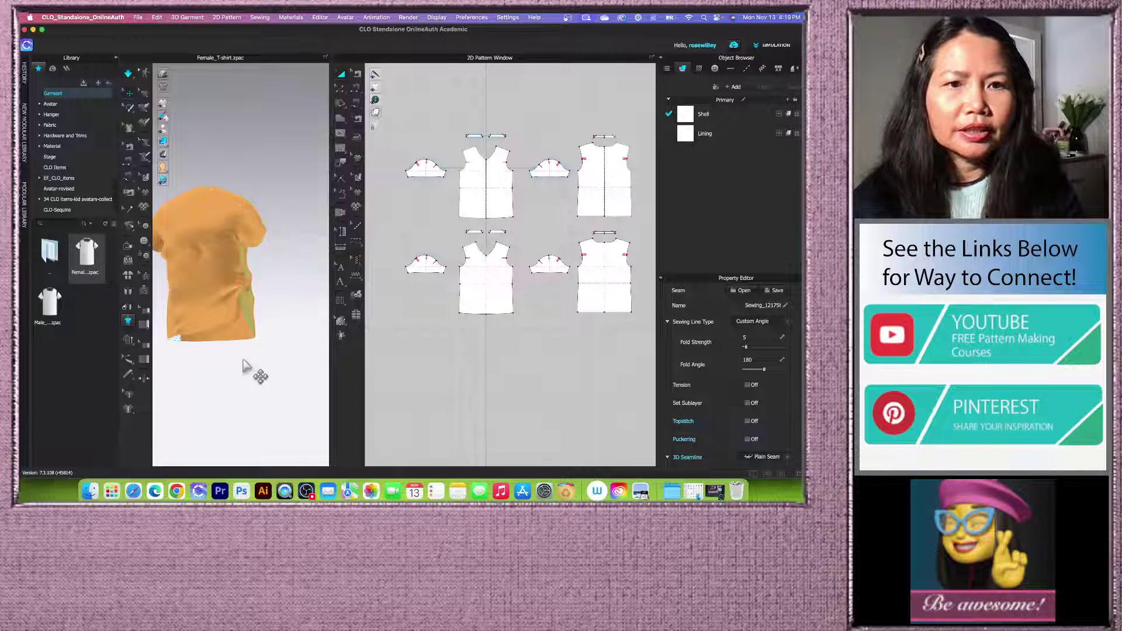
left_click(242, 328)
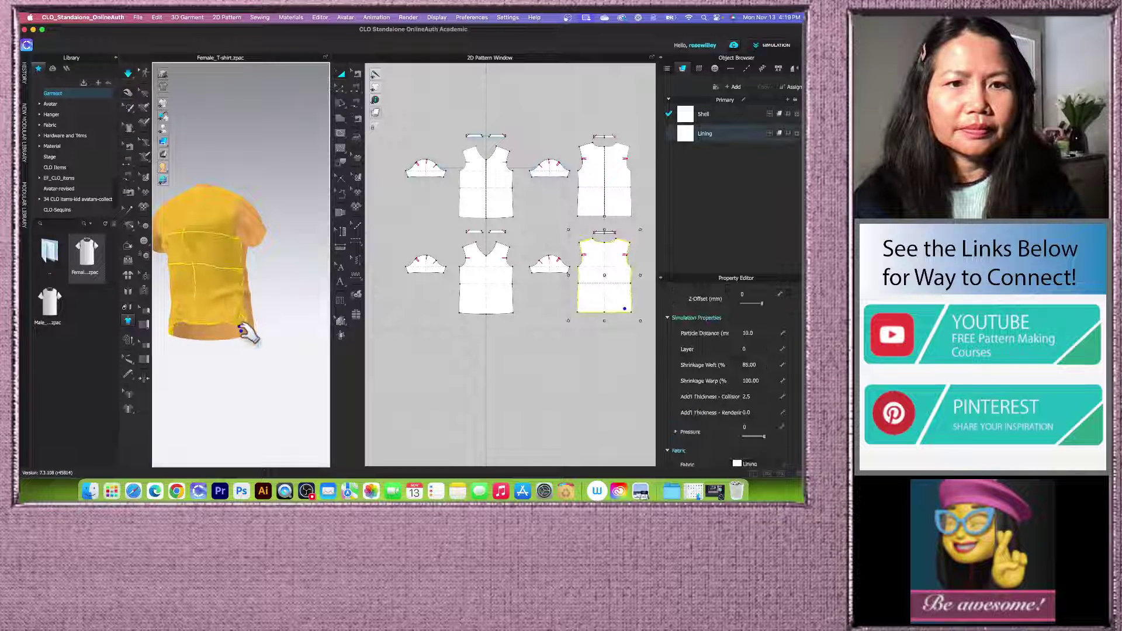
Step: Widen the 3D view and examine how the Lining sits under the Shell from the front, side and back
right_click_drag(280, 321, 273, 215)
scroll(274, 216, "up", 3)
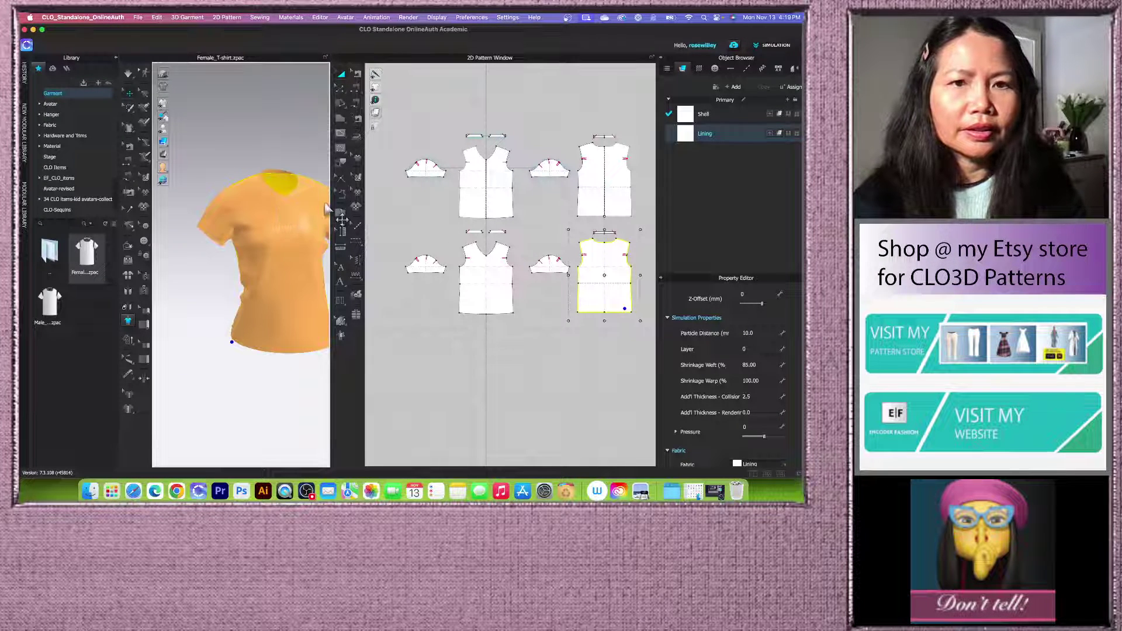
left_click_drag(330, 201, 358, 201)
scroll(251, 245, "down", 2)
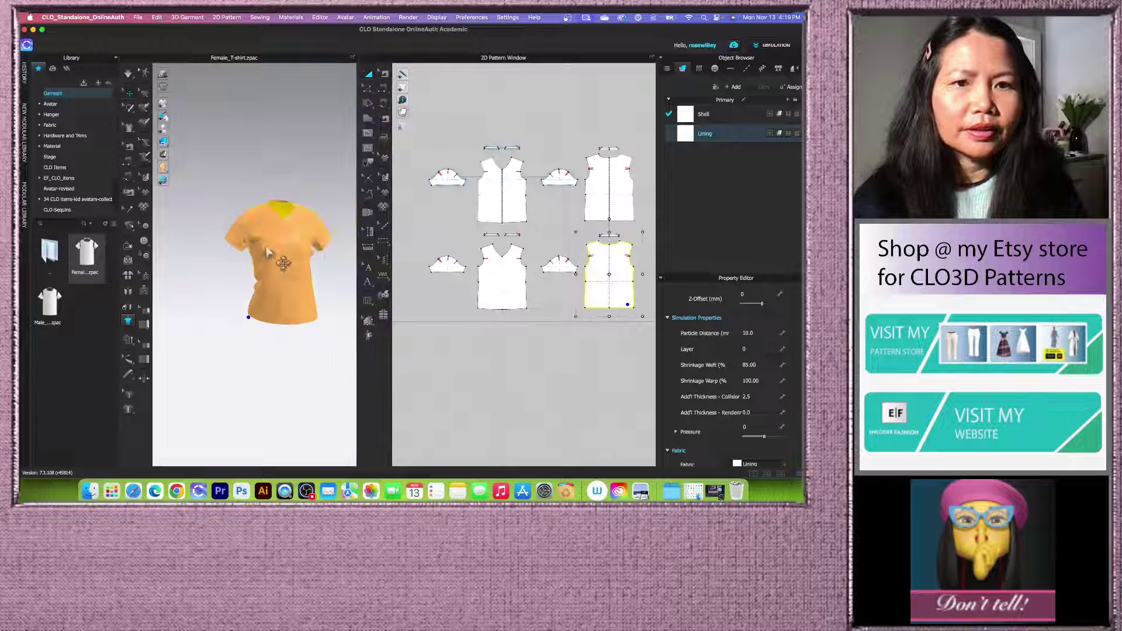
right_click_drag(251, 245, 230, 281)
scroll(209, 261, "up", 2)
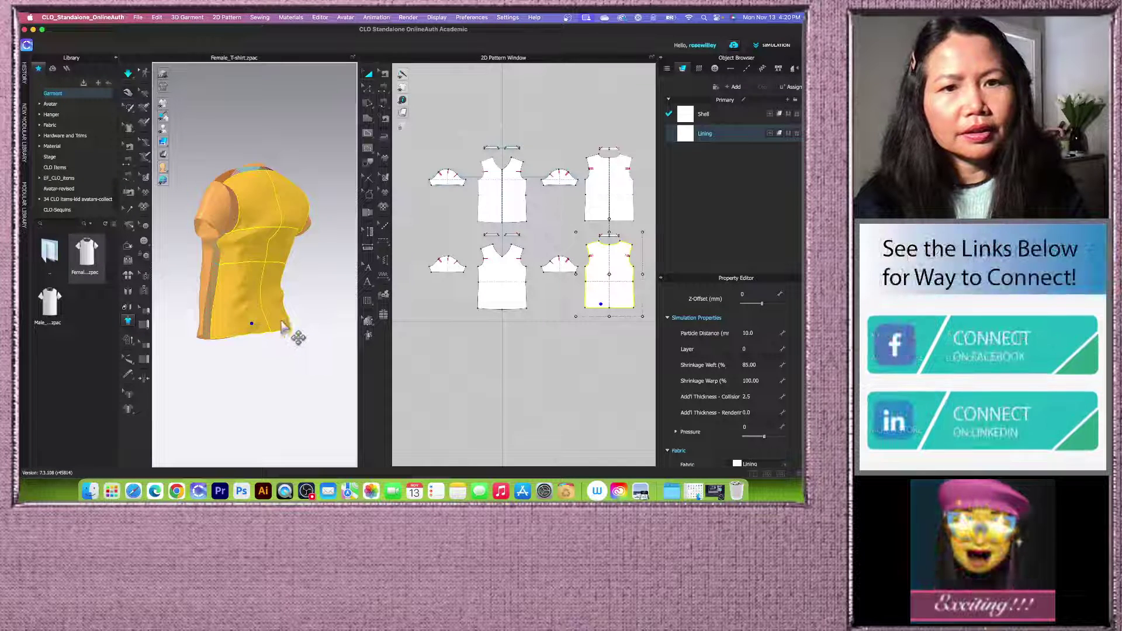
right_click_drag(298, 331, 251, 293)
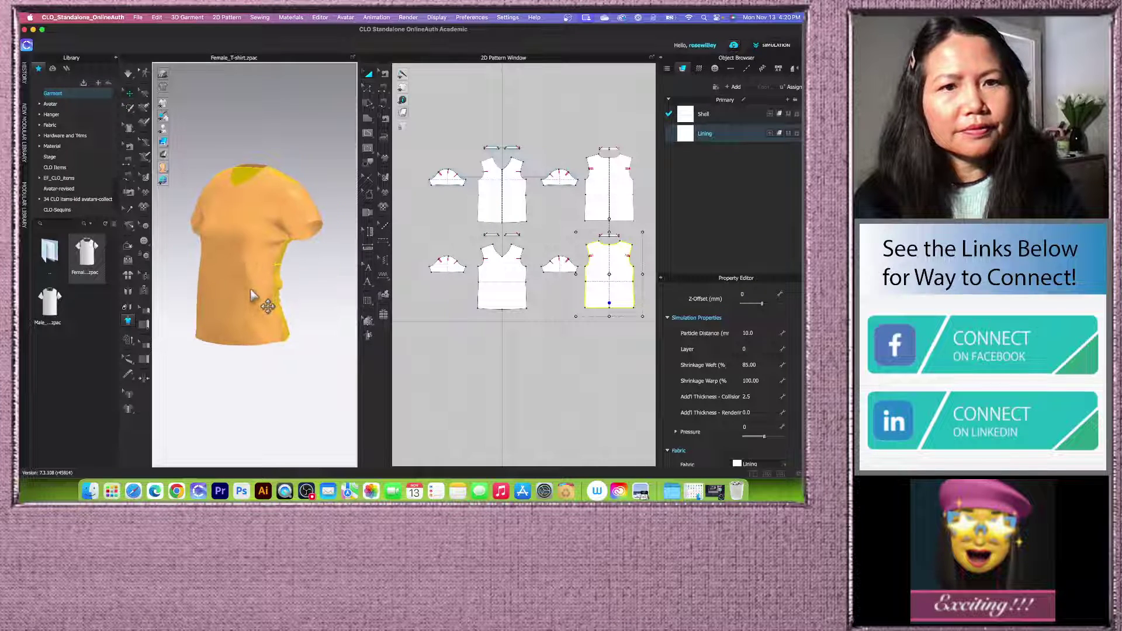
Step: Delete all original and cloned patterns of the current two-layer T-shirt from the 2D pattern window
key("2")
scroll(253, 268, "down", 3)
scroll(477, 213, "down", 4)
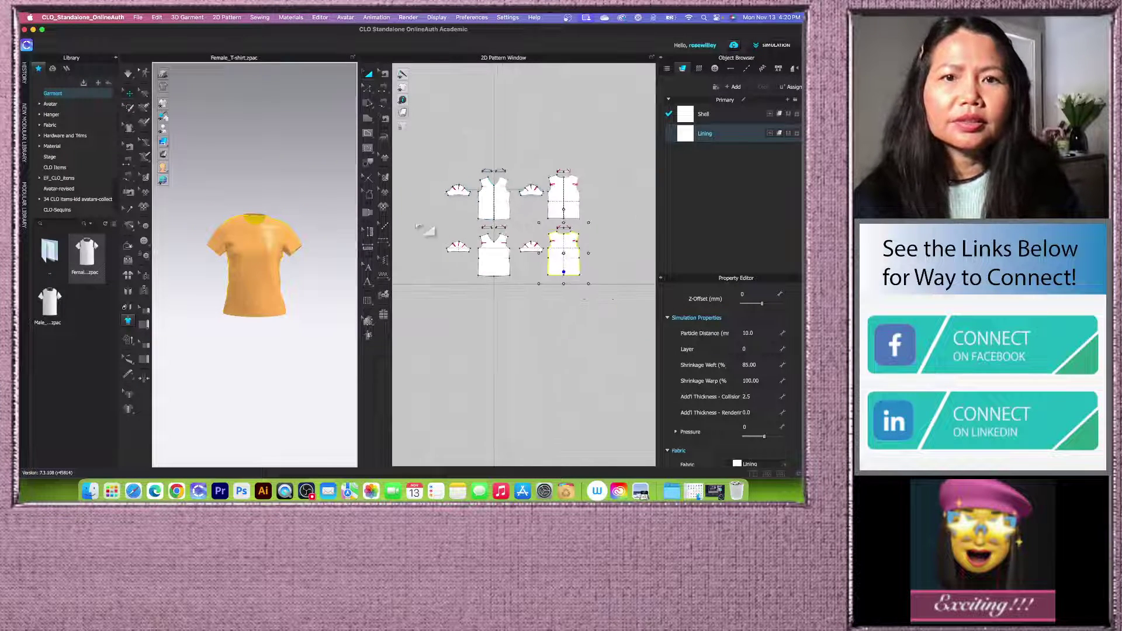
left_click_drag(358, 212, 299, 210)
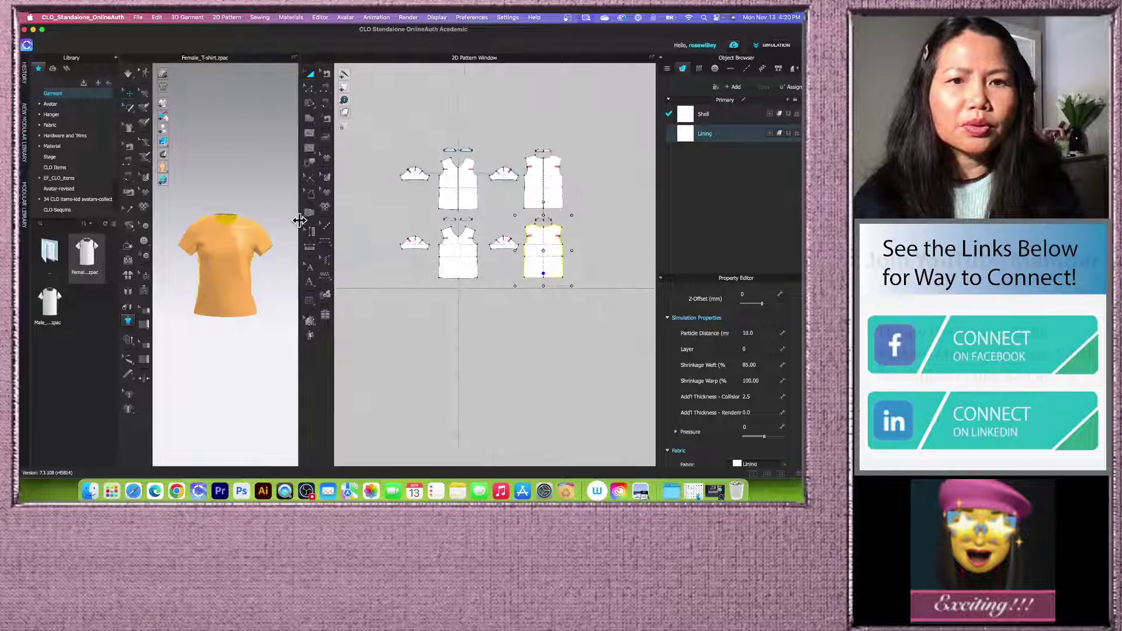
left_click_drag(387, 148, 575, 278)
key("Delete")
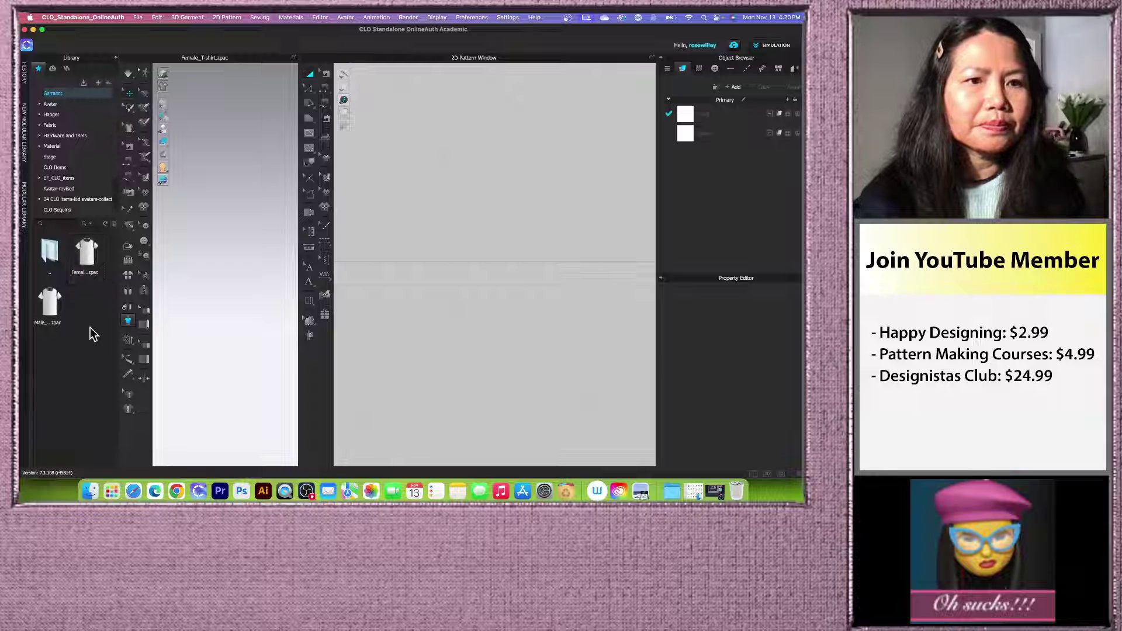
Step: Load the Female T-shirt garment from the library and show the avatar
double_click(88, 252)
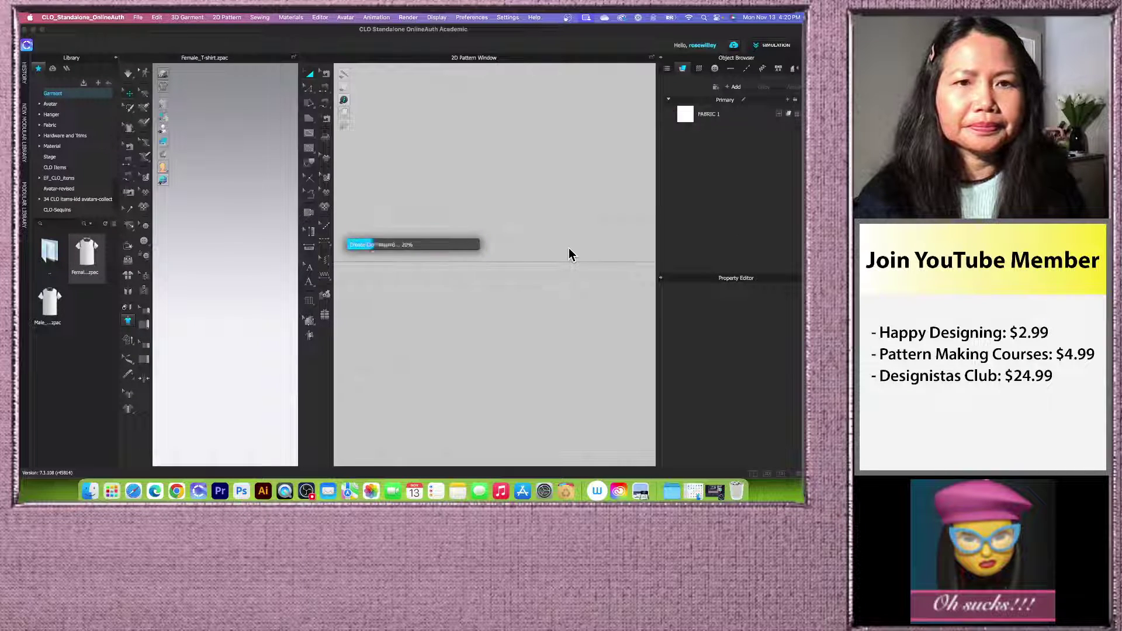
left_click(391, 270)
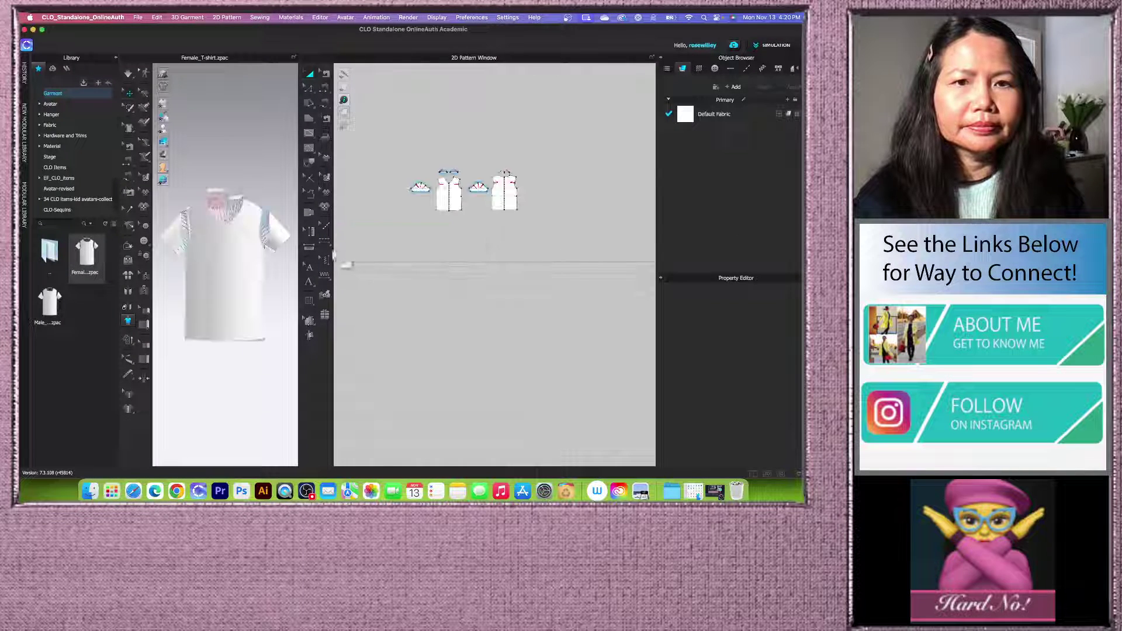
left_click(175, 129)
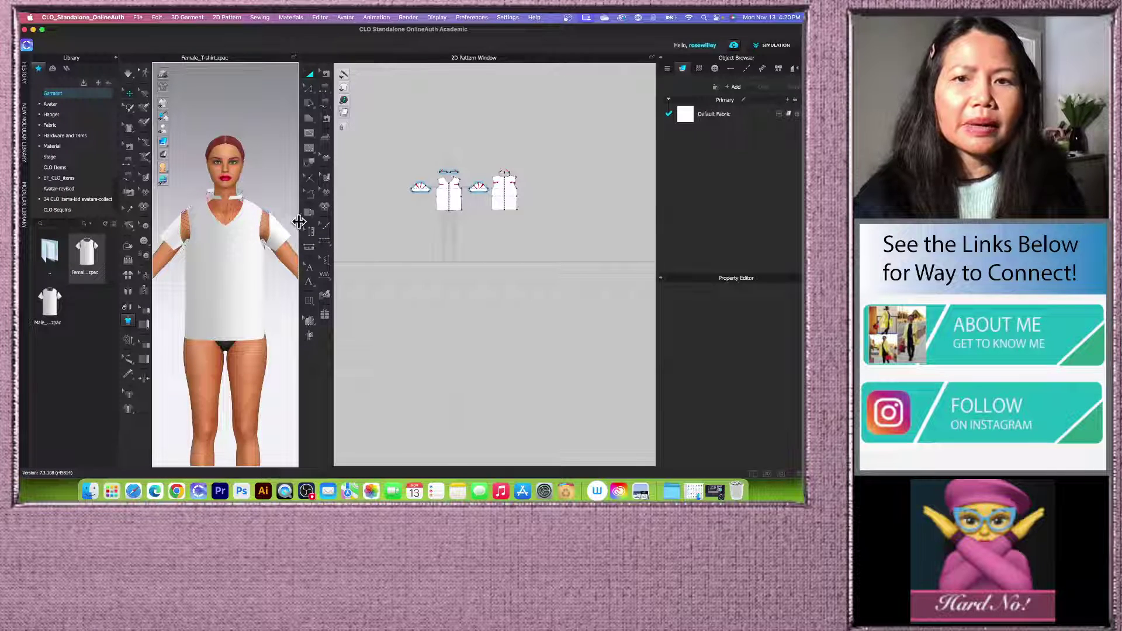
Step: Widen the 3D view and simulate the T-shirt so it drapes on the avatar
left_click_drag(298, 221, 375, 222)
key("space")
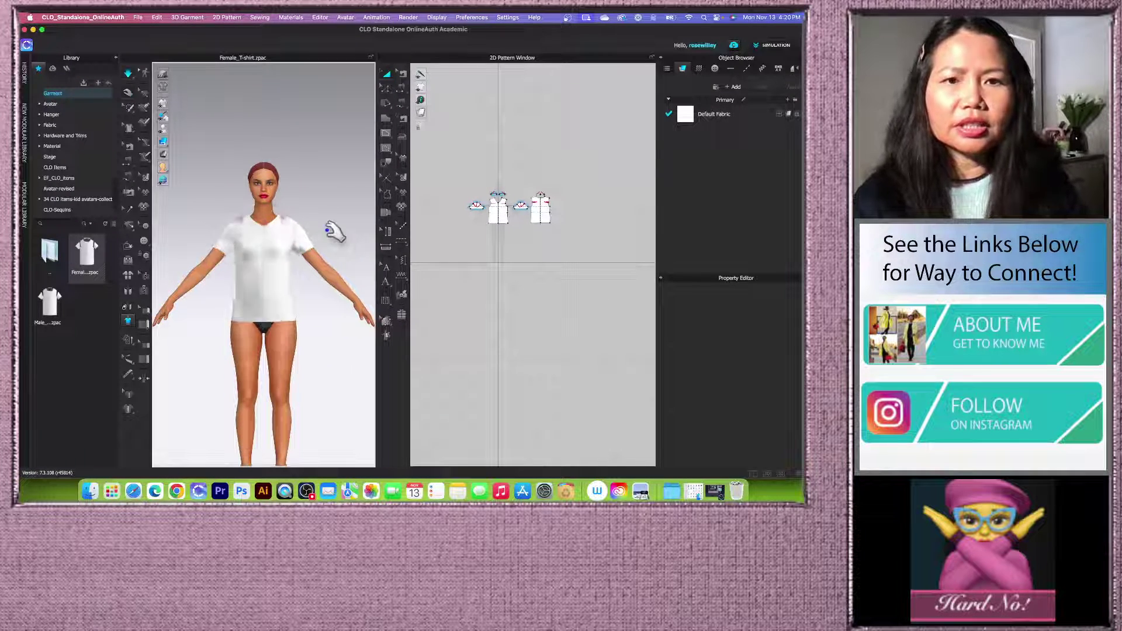
scroll(501, 217, "up", 2)
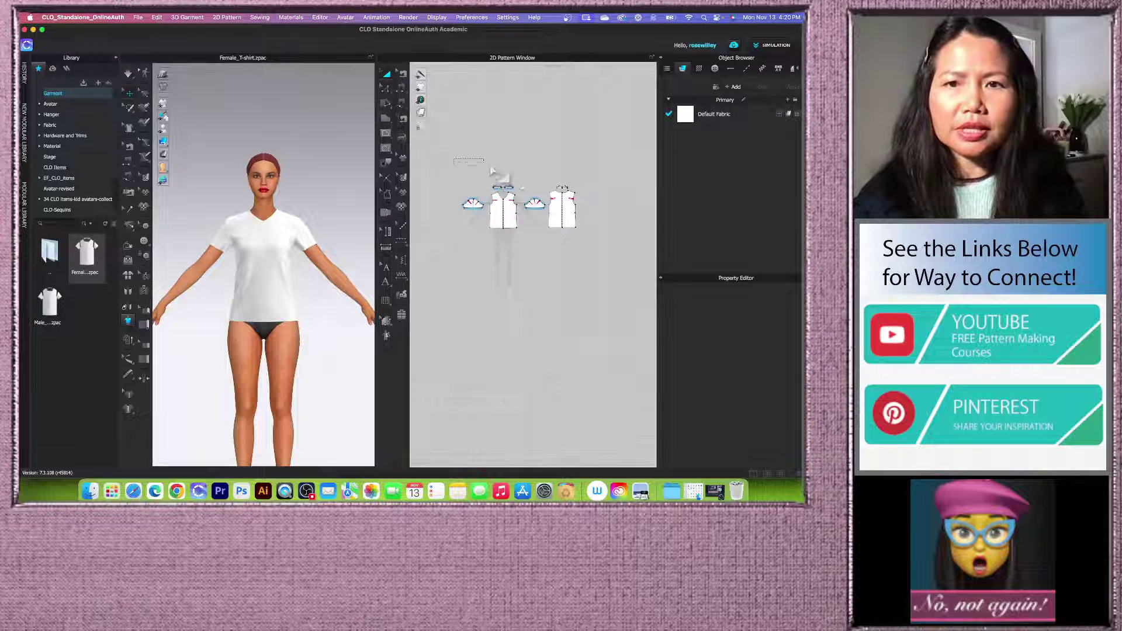
Step: Clone all T-shirt patterns with Layer Clone (Under) and place the copies directly below the originals
key("ctrl+a")
left_click(503, 244)
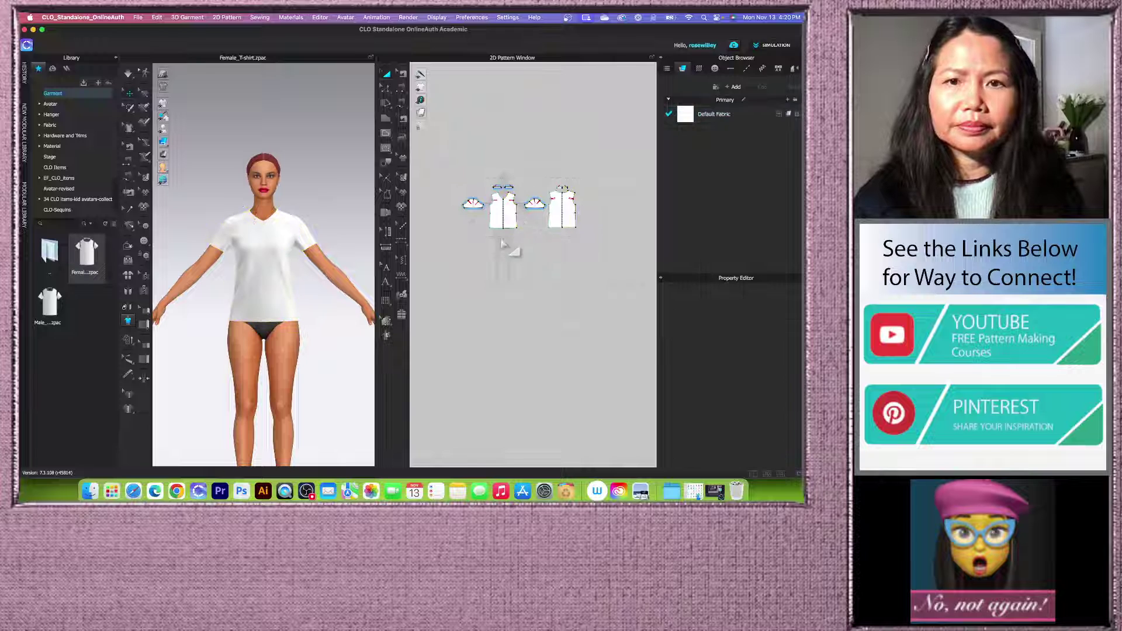
key("ctrl+a")
right_click(508, 213)
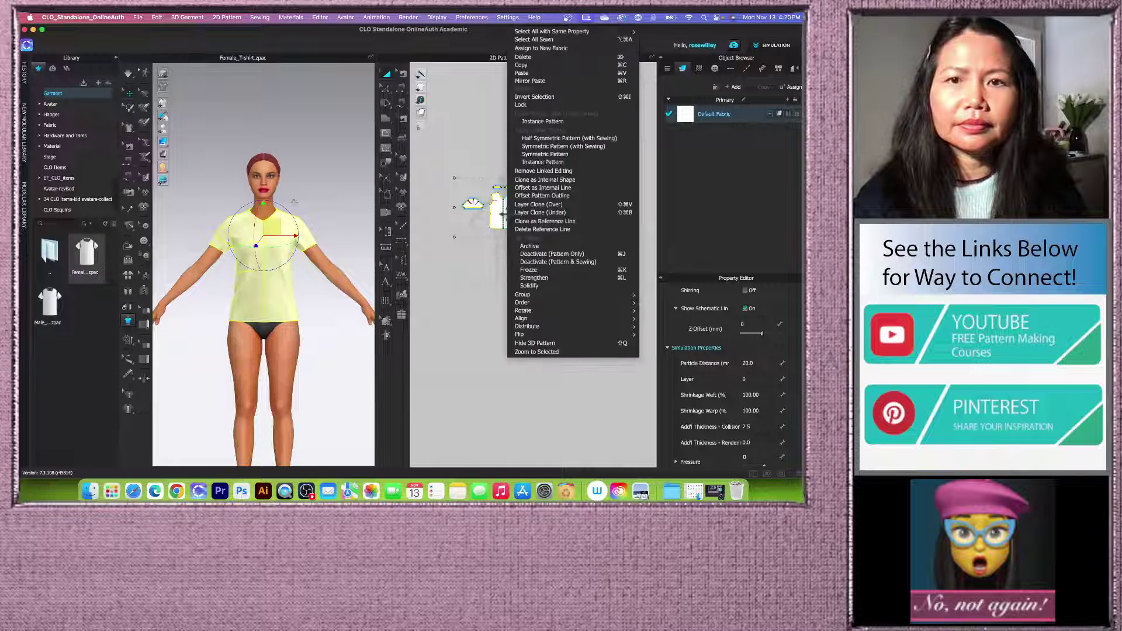
left_click(551, 214)
scroll(521, 255, "up", 3)
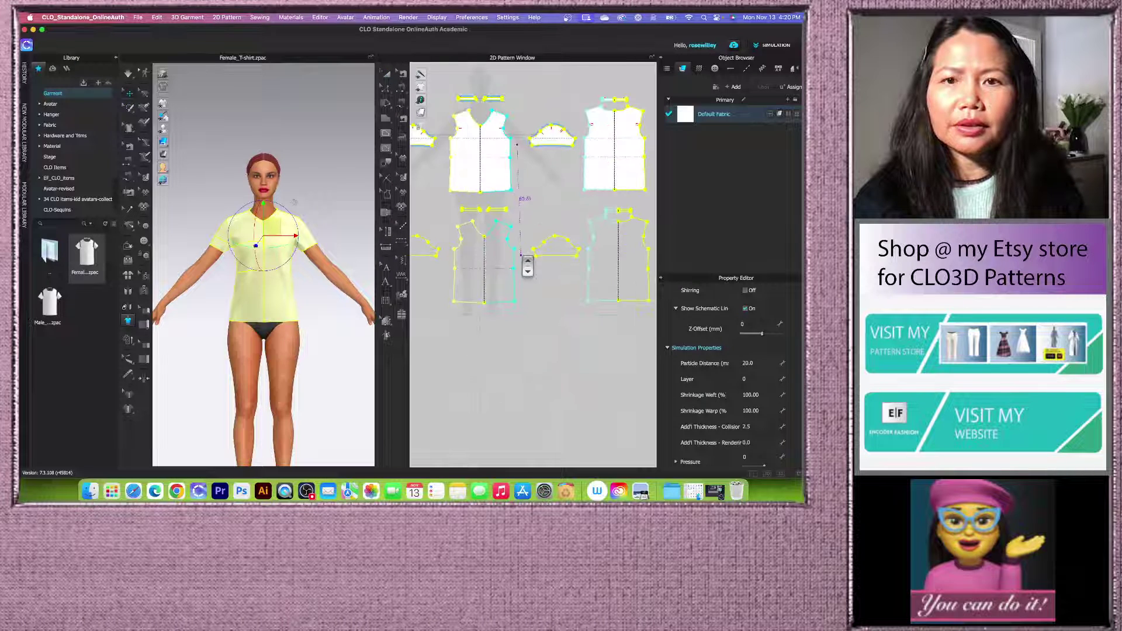
left_click(518, 271)
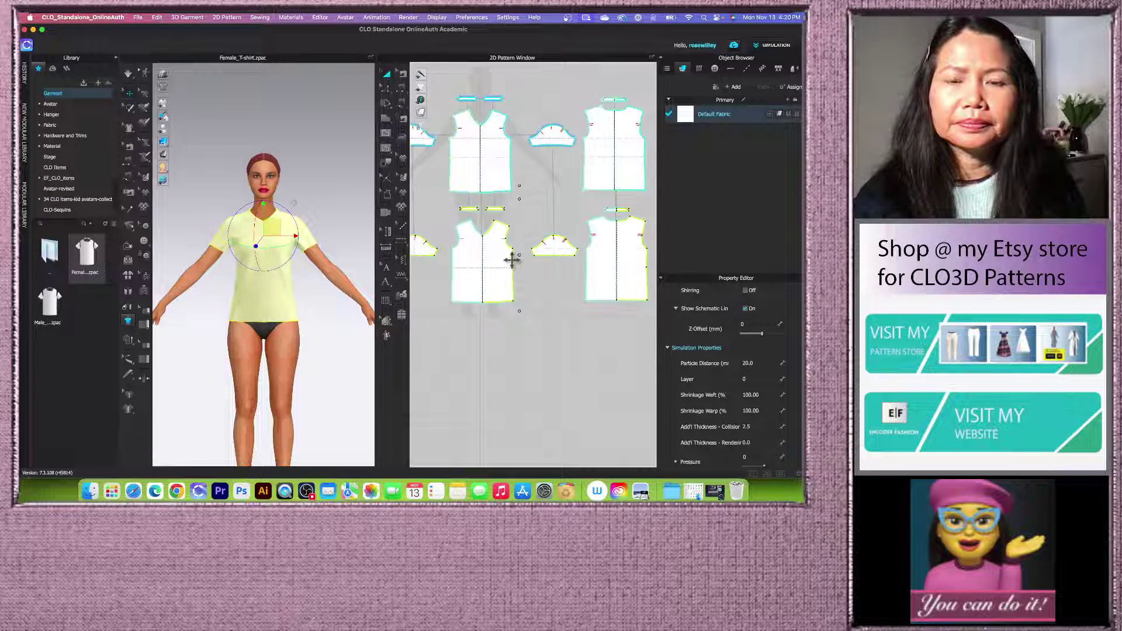
scroll(518, 270, "down", 3)
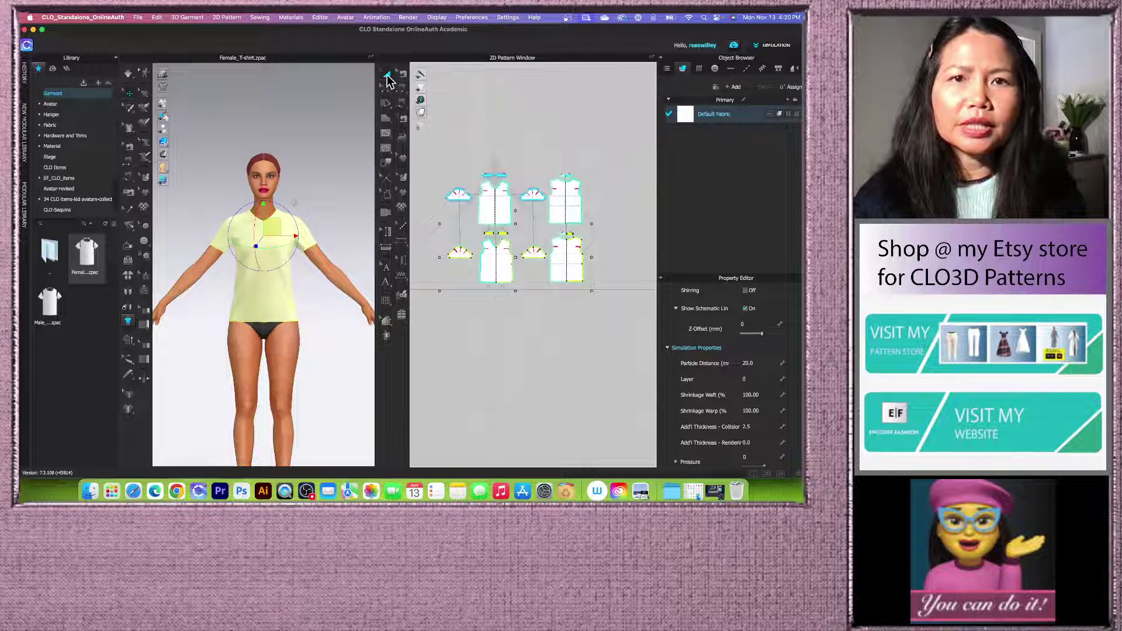
Step: Strengthen all original and cloned patterns together
left_click(387, 75)
scroll(476, 249, "up", 2)
left_click(531, 107)
scroll(479, 190, "down", 1)
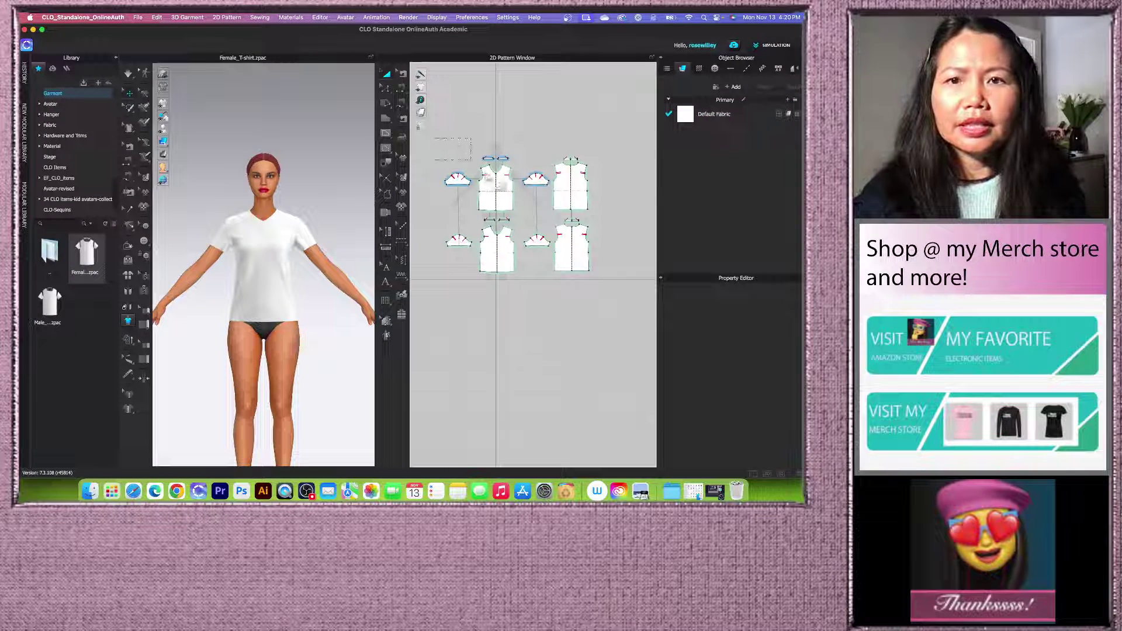
left_click_drag(471, 160, 608, 277)
right_click(575, 191)
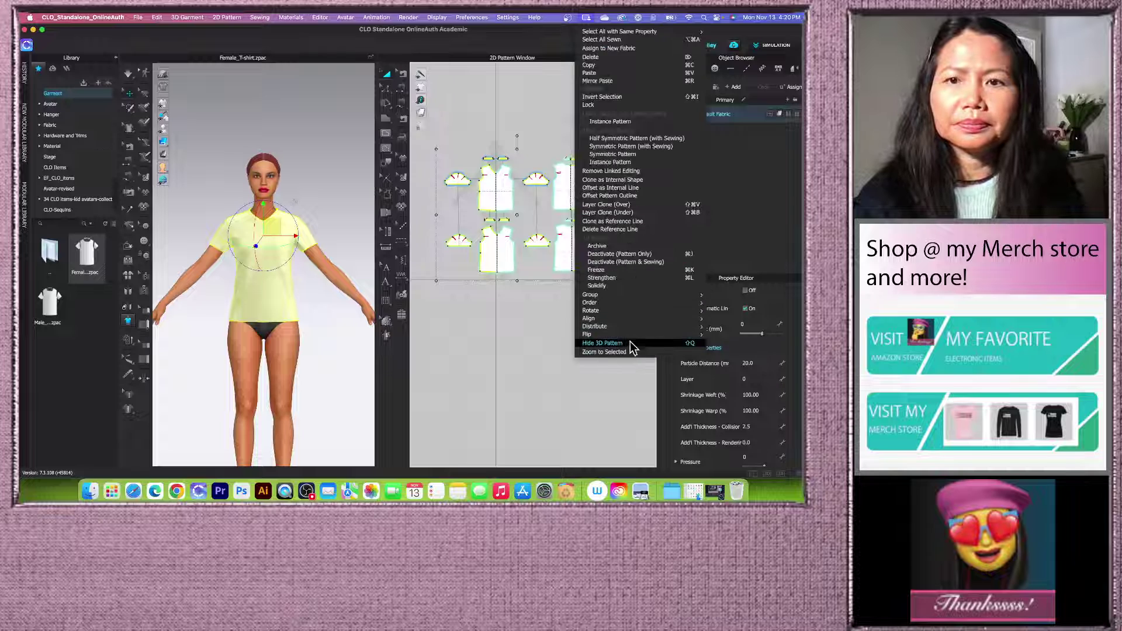
left_click(590, 281)
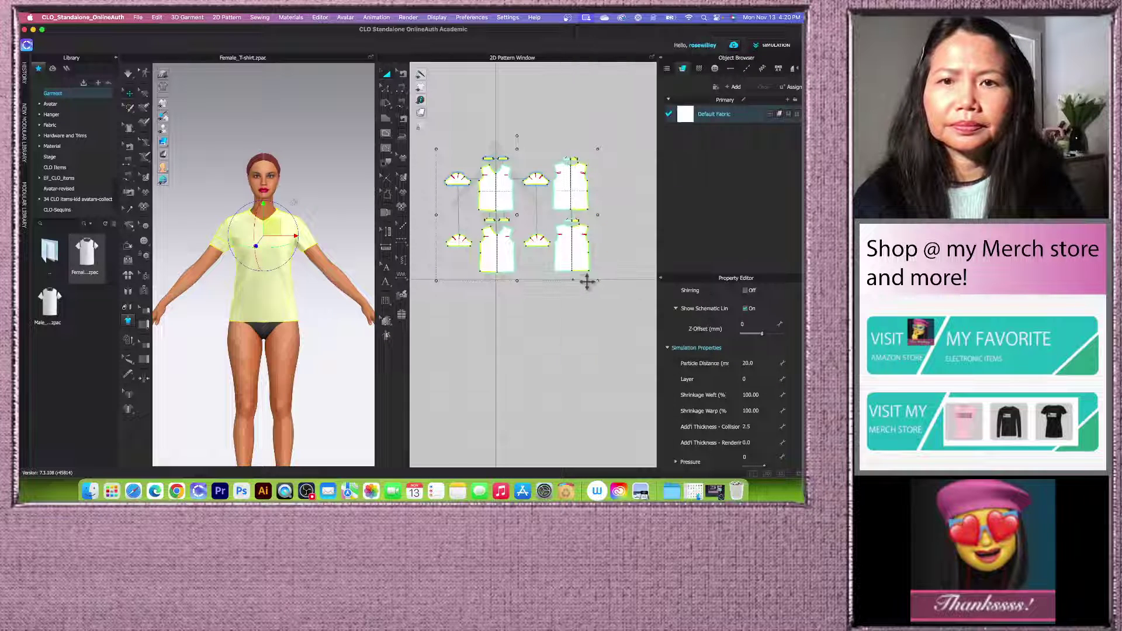
left_click(491, 310)
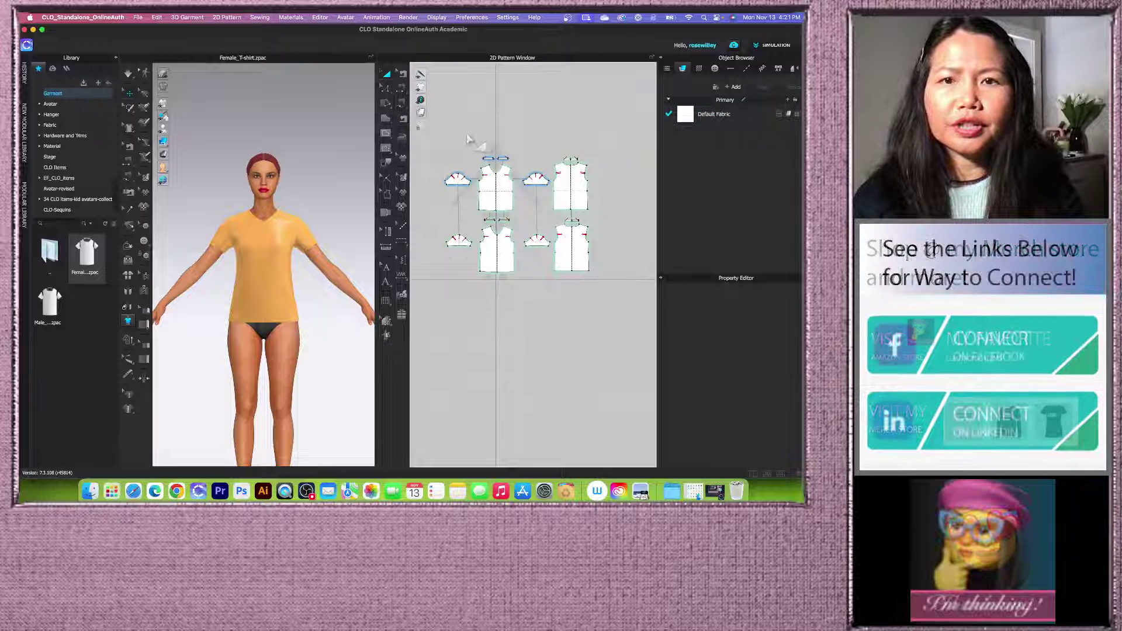
Step: Remove linked editing from all cloned patterns in the lower row
scroll(467, 140, "down", 2)
scroll(458, 203, "up", 1)
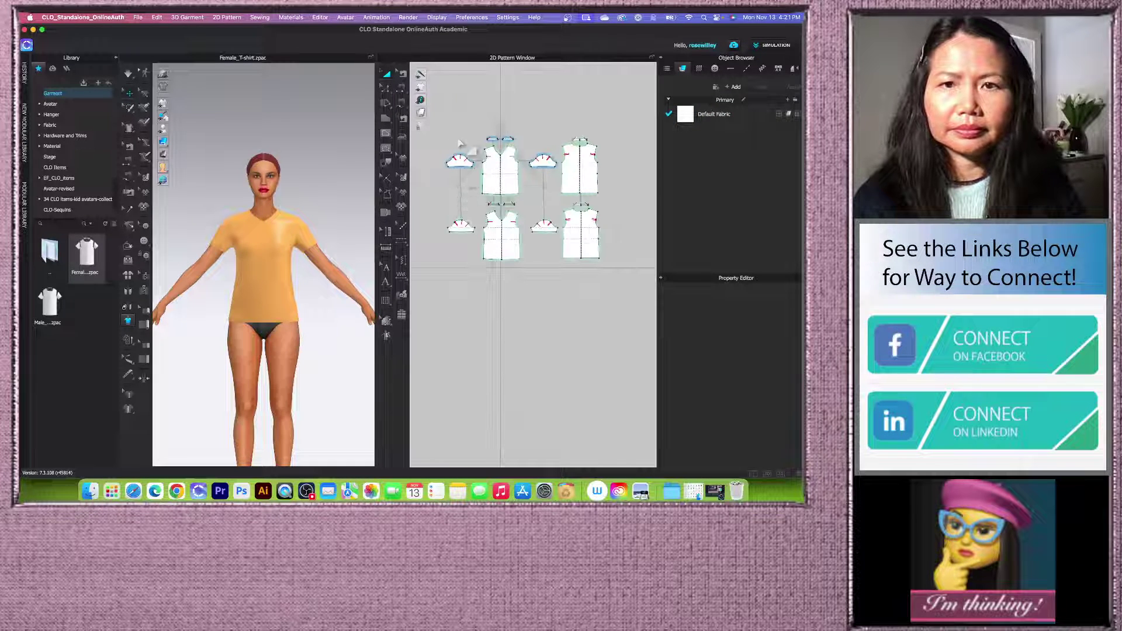
left_click_drag(431, 200, 629, 294)
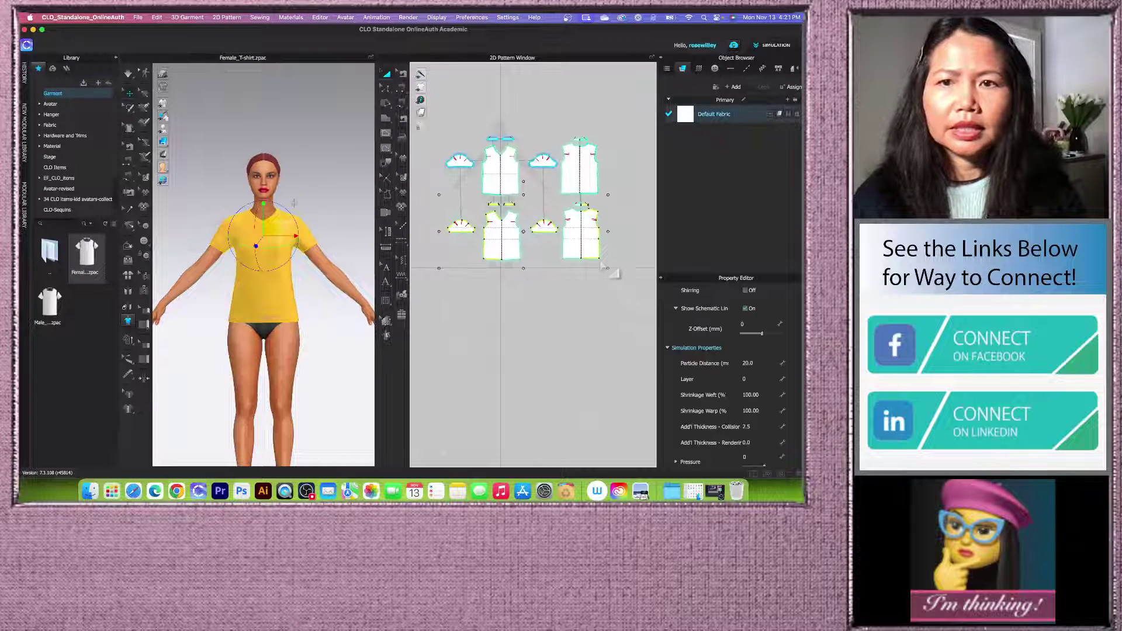
scroll(587, 243, "up", 2)
scroll(599, 240, "down", 2)
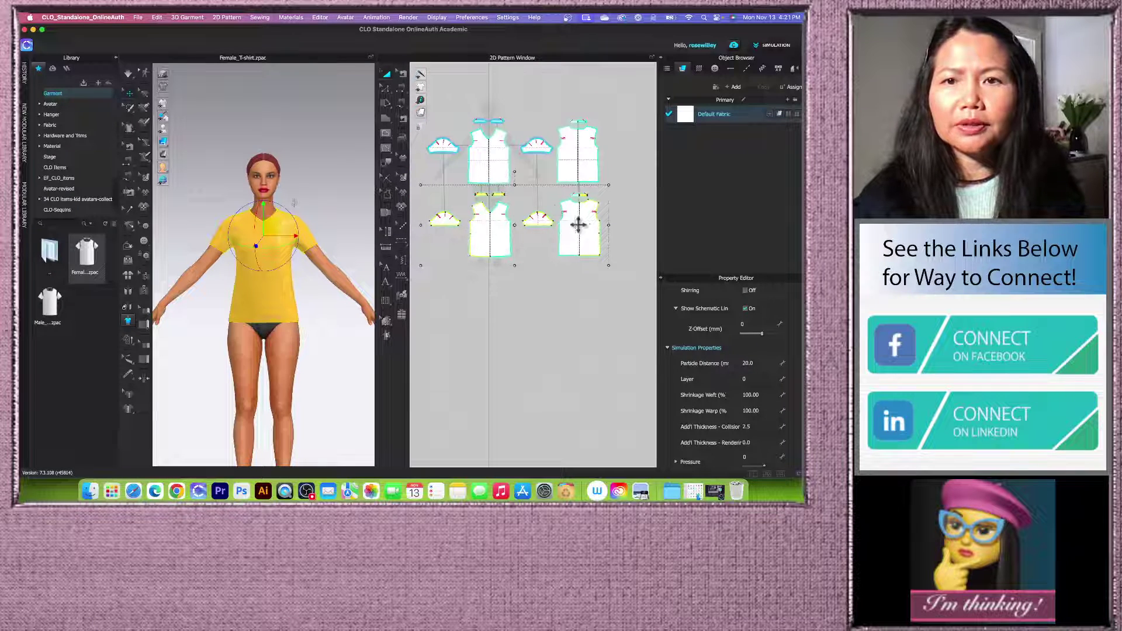
right_click(583, 224)
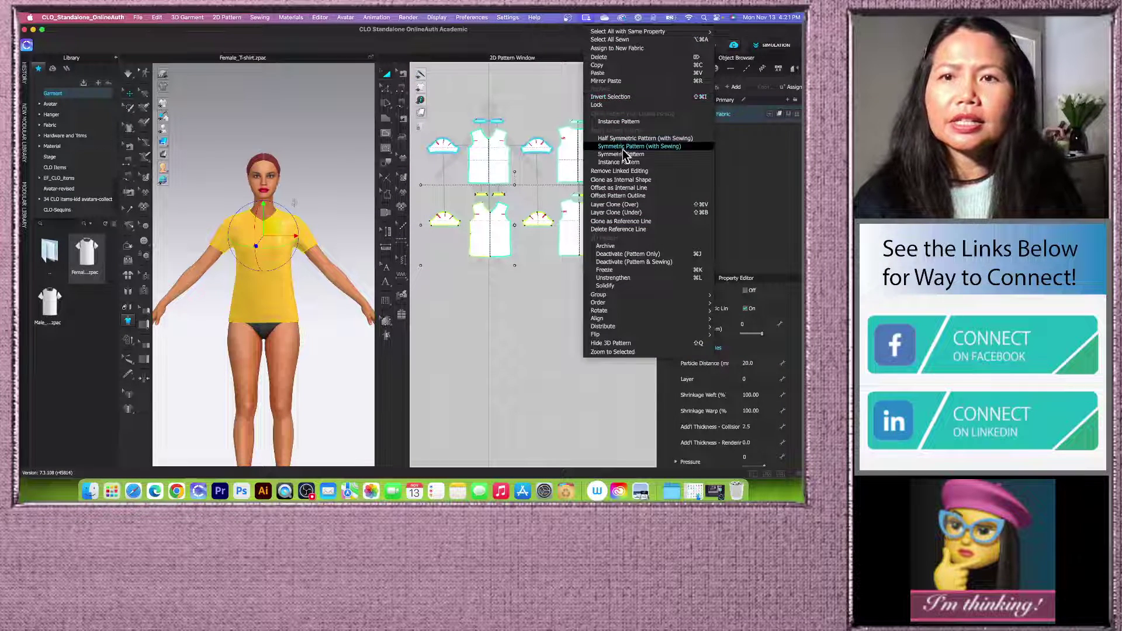
left_click(610, 171)
left_click(537, 270)
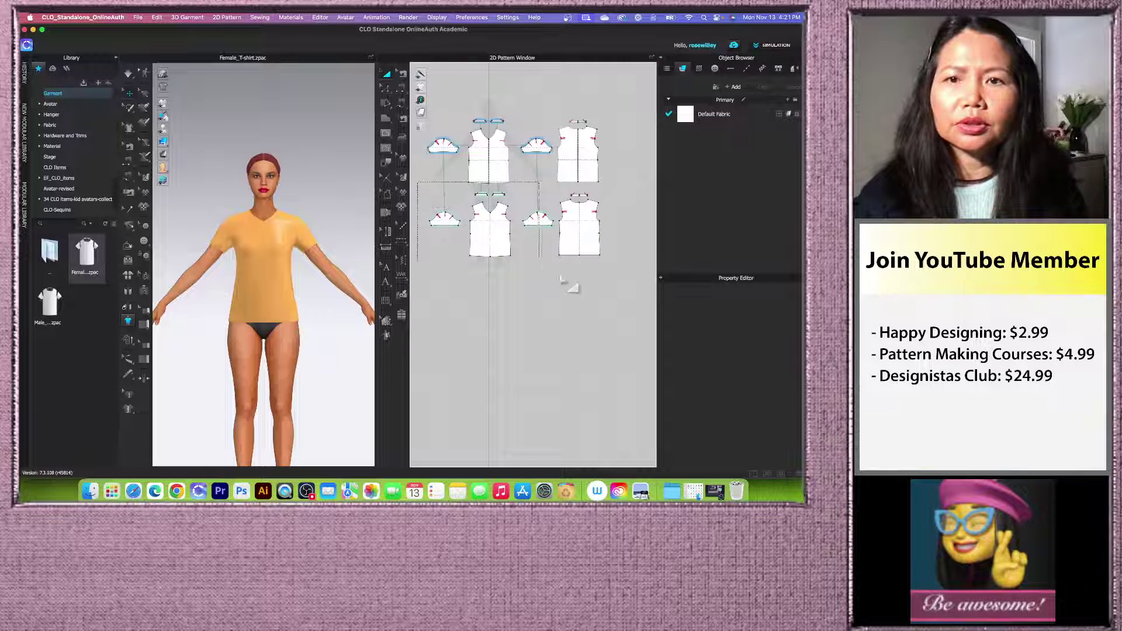
left_click_drag(606, 317, 419, 185)
right_click(583, 224)
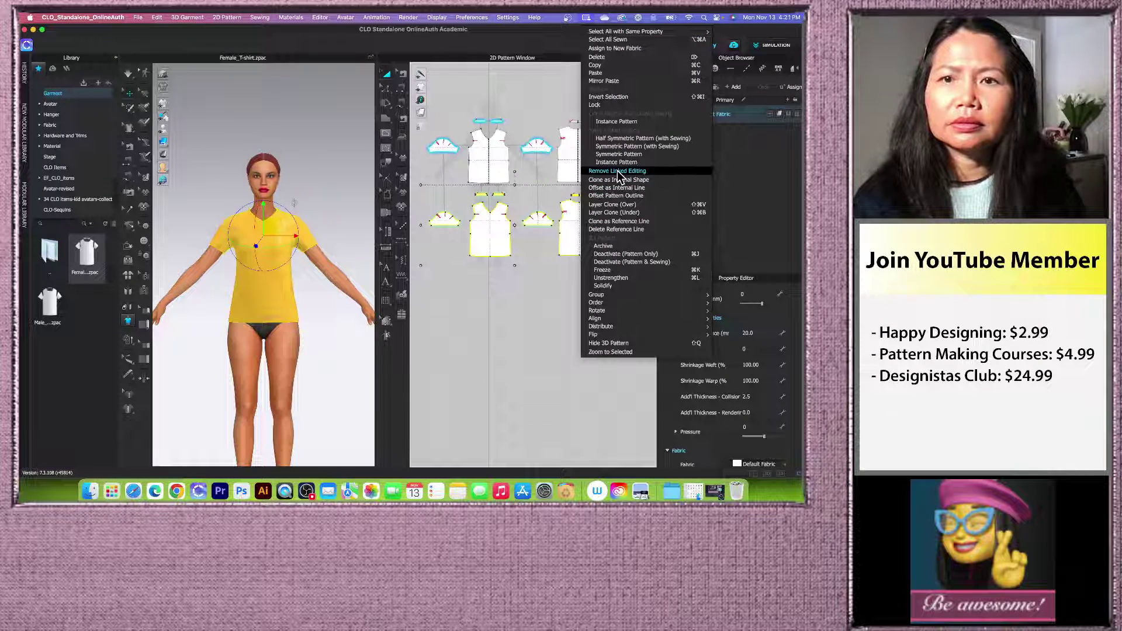
left_click(618, 172)
left_click(532, 295)
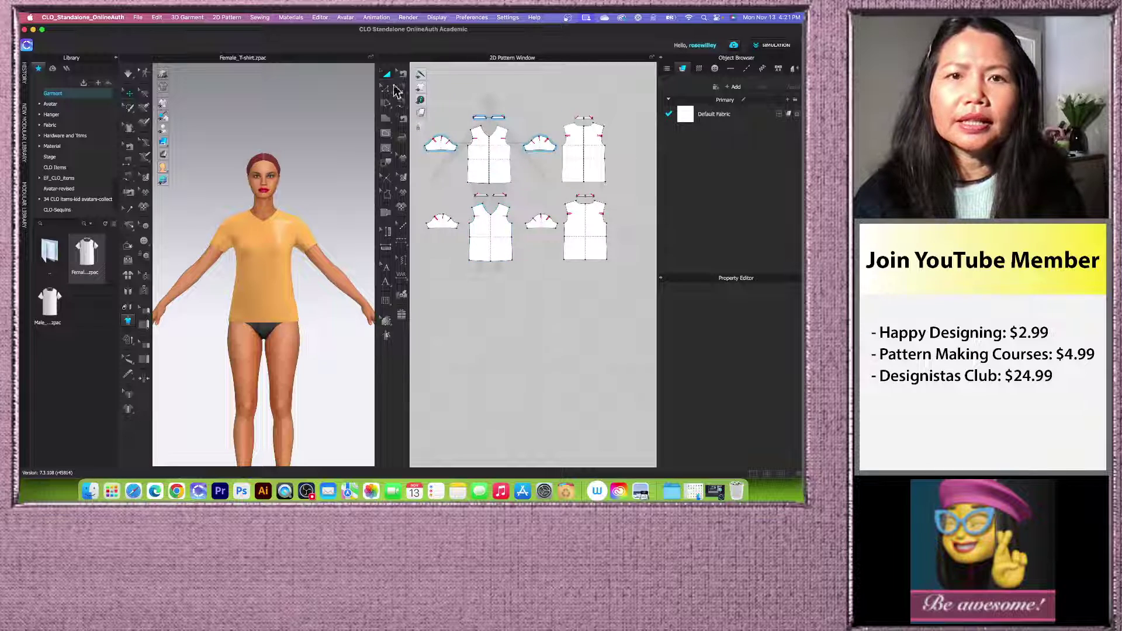
Step: Examine the seams on the cloned front, back, sleeves and neckbands with the Edit Sewing tool
left_click(403, 73)
left_click(514, 262)
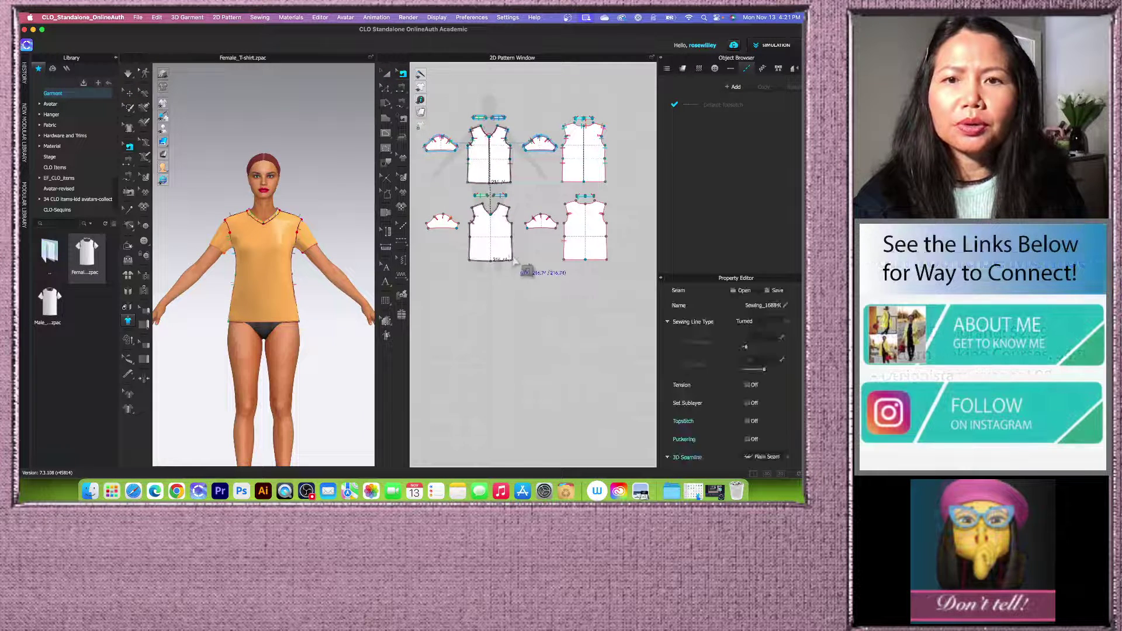
left_click(528, 257)
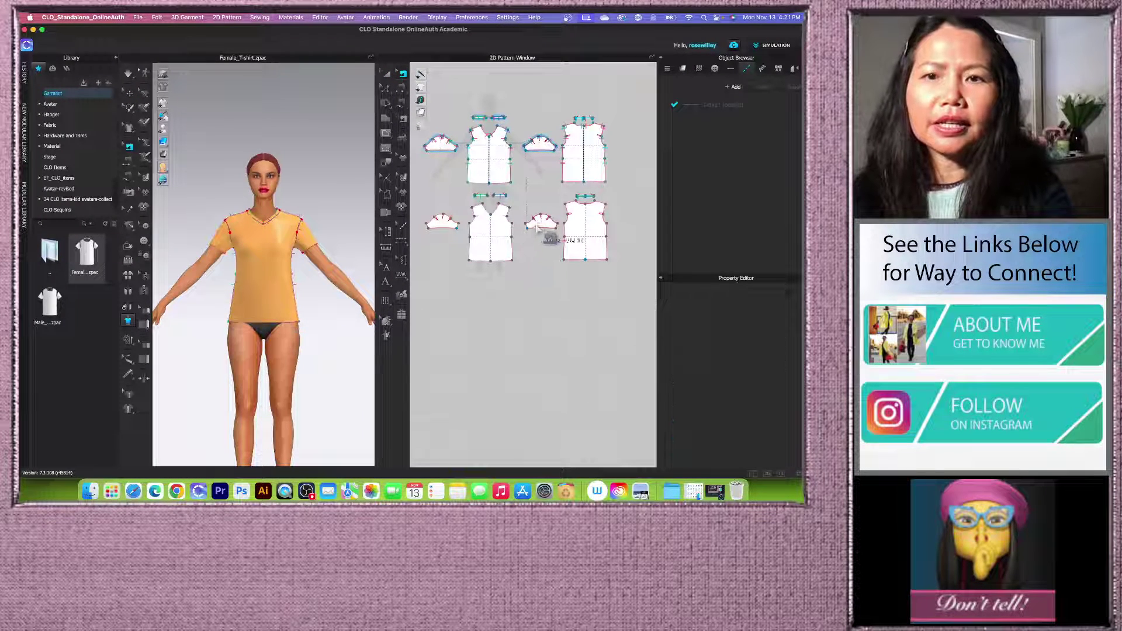
left_click(609, 252)
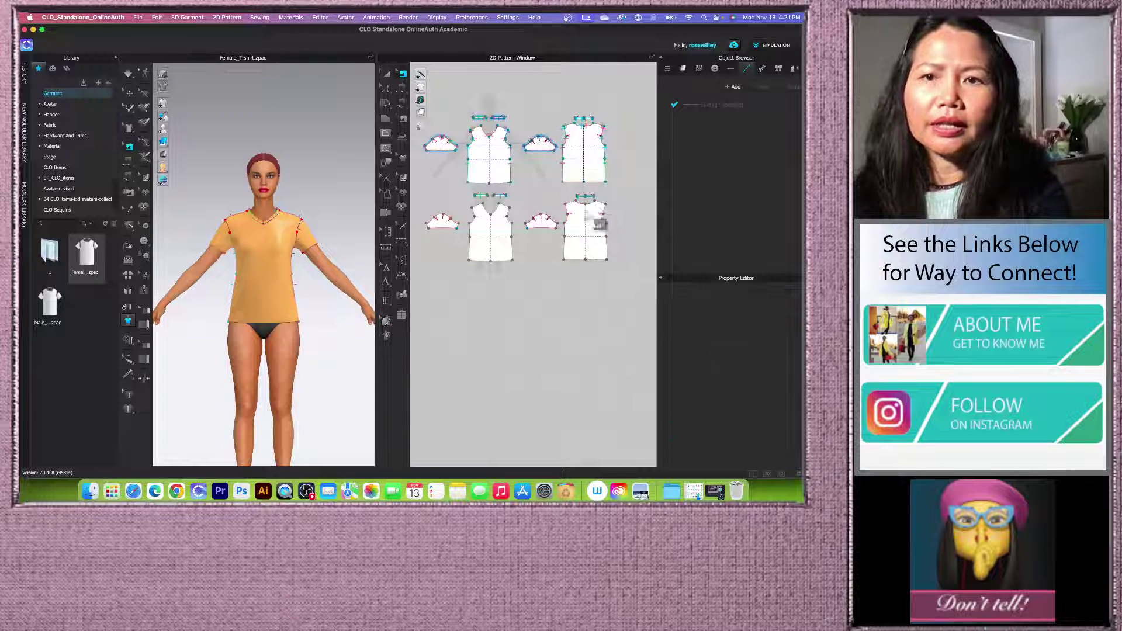
scroll(584, 222, "up", 3)
left_click(504, 205)
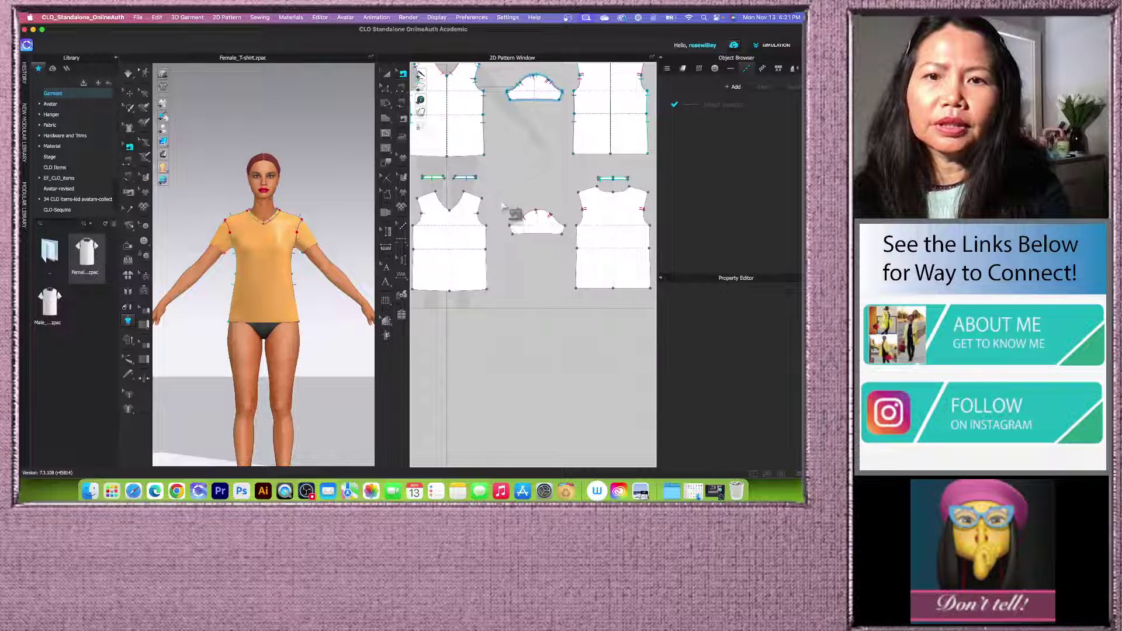
scroll(491, 198, "down", 3)
scroll(467, 216, "up", 5)
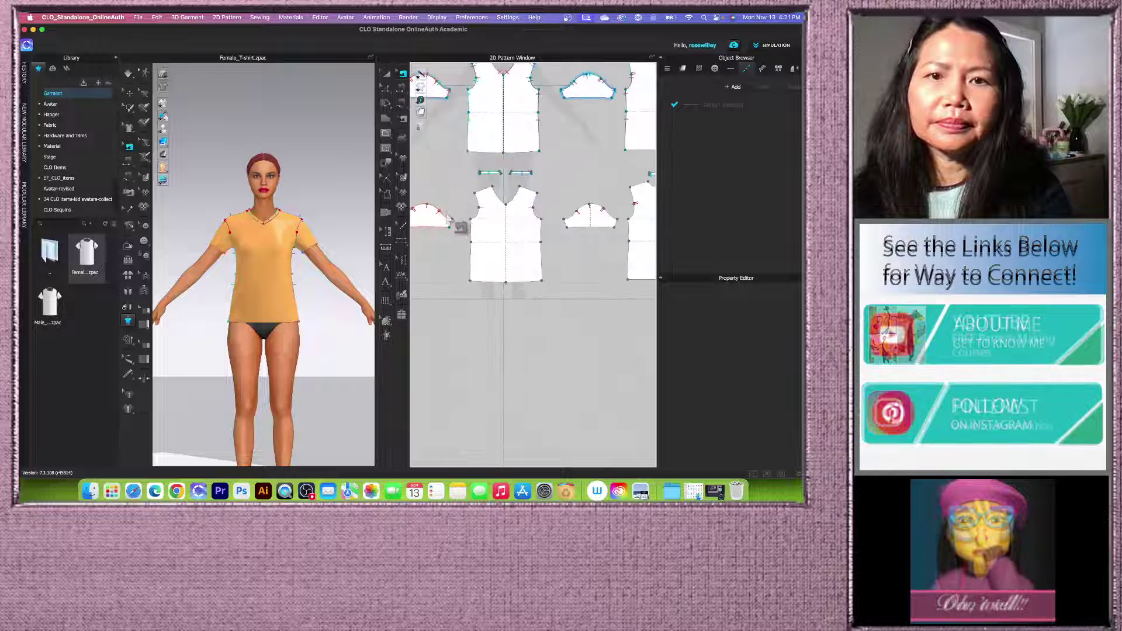
left_click(458, 219)
left_click(497, 234)
scroll(502, 225, "down", 2)
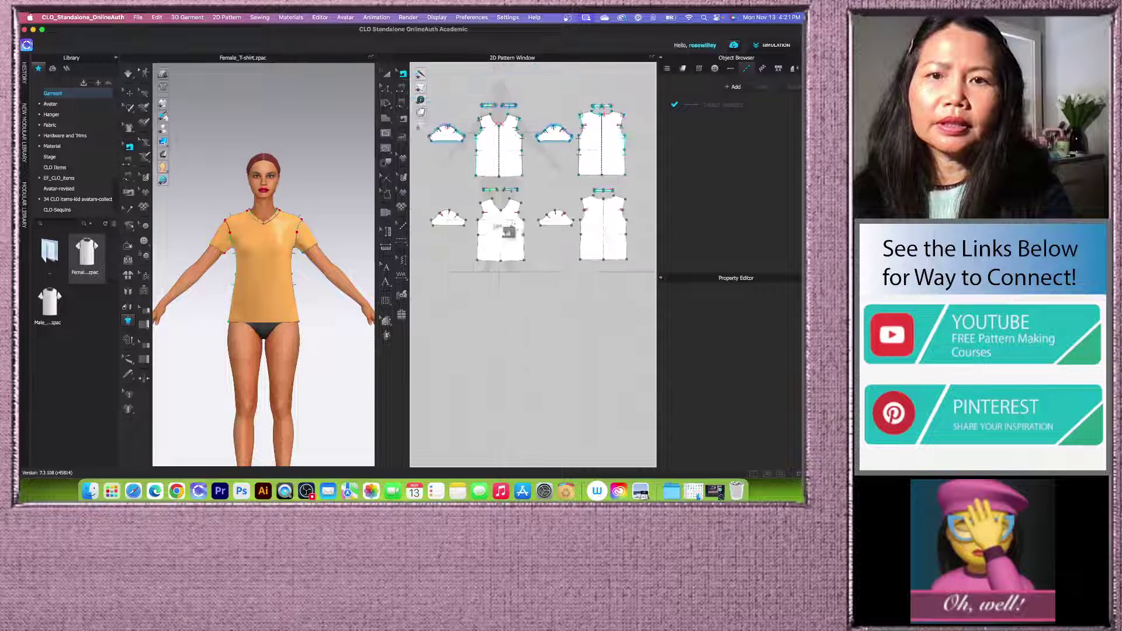
scroll(506, 202, "up", 4)
left_click(523, 202)
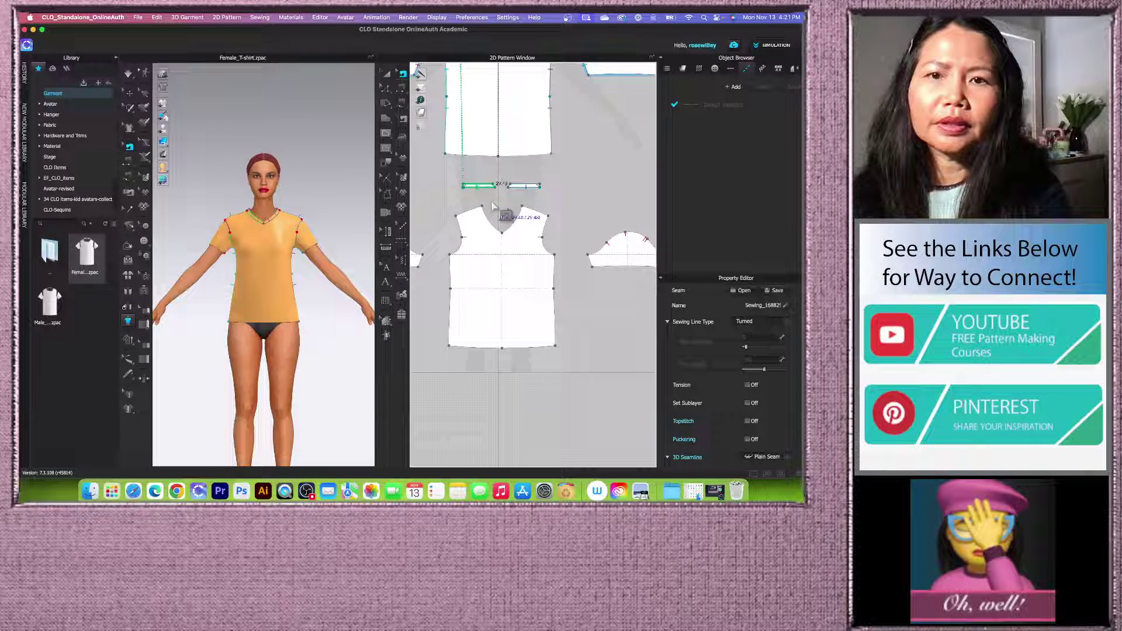
left_click(531, 200)
scroll(584, 233, "down", 4)
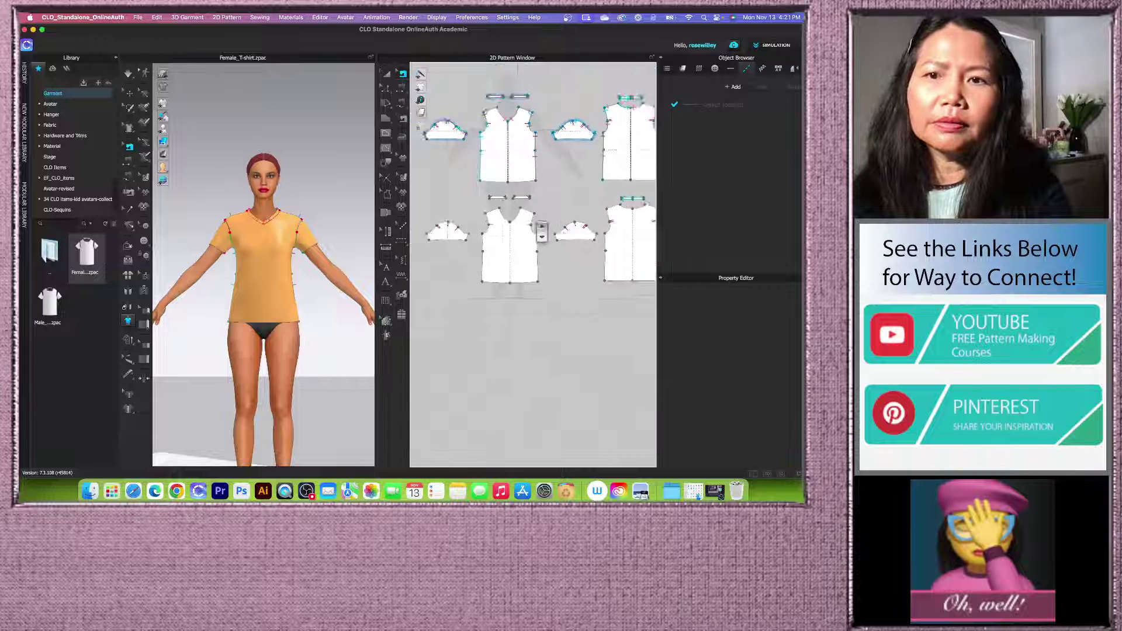
scroll(607, 215, "up", 2)
left_click(608, 215)
left_click(585, 234)
scroll(556, 251, "down", 3)
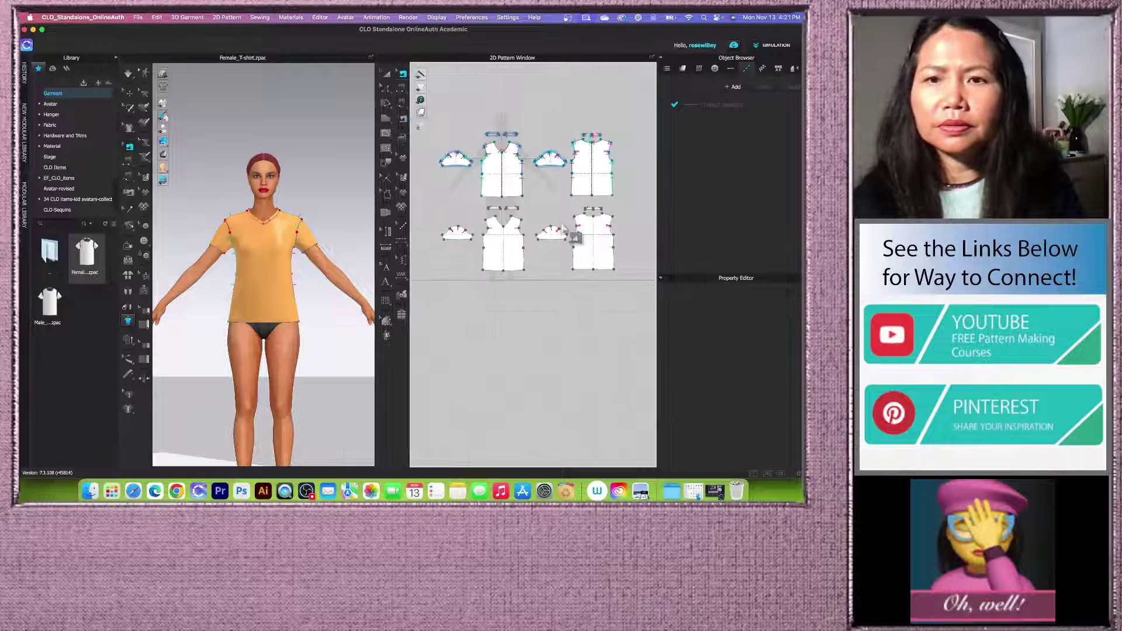
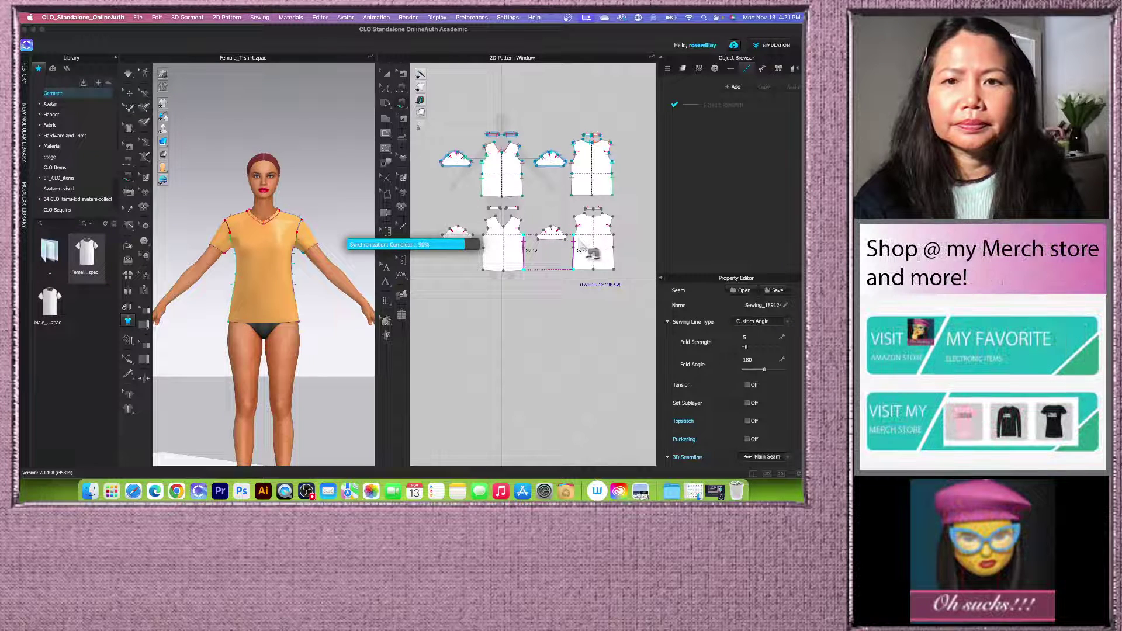
Step: Sew the two underarm edges of the cloned sleeve between the front and back together
scroll(578, 251, "up", 2)
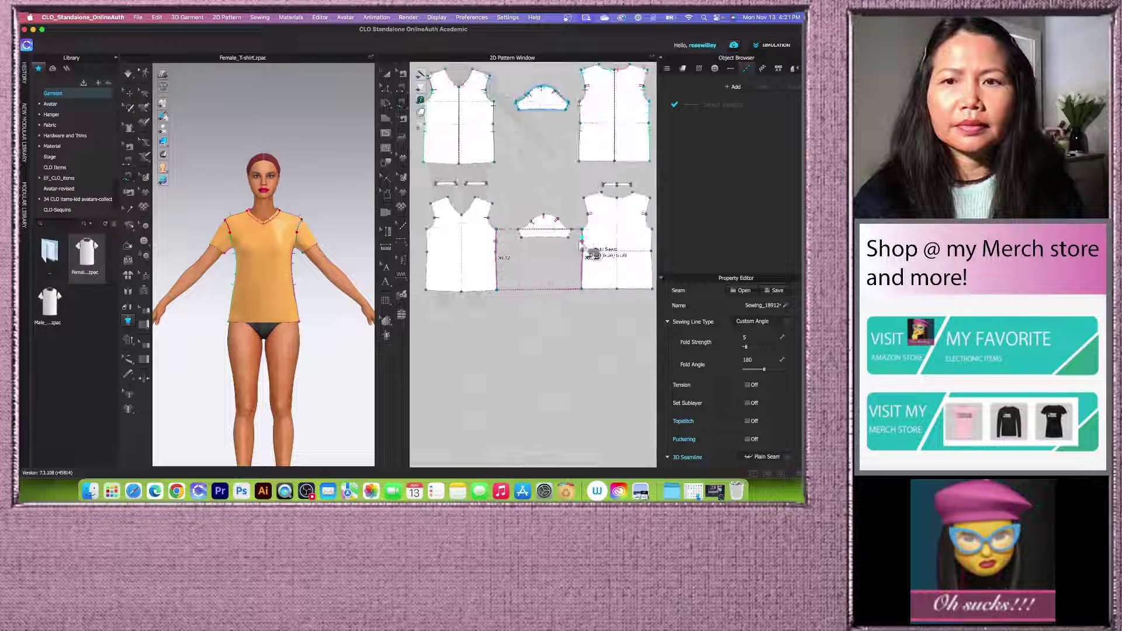
left_click(528, 244)
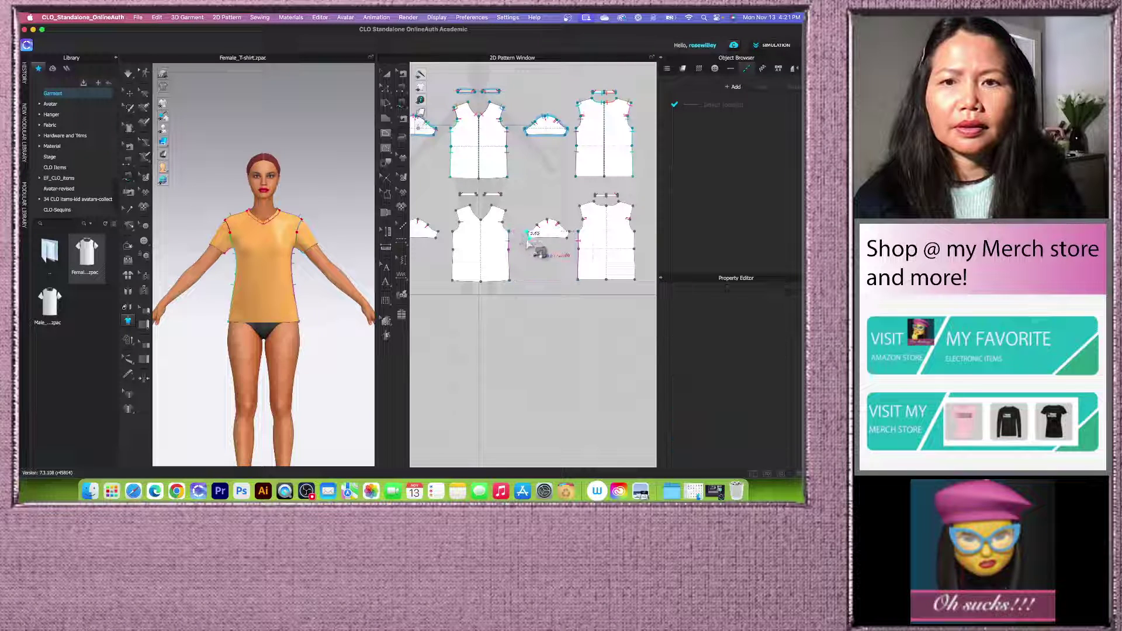
left_click(568, 239)
Step: Sew the cap of the cloned sleeve between the front and back to the adjacent cloned front and back armholes
left_click(528, 232)
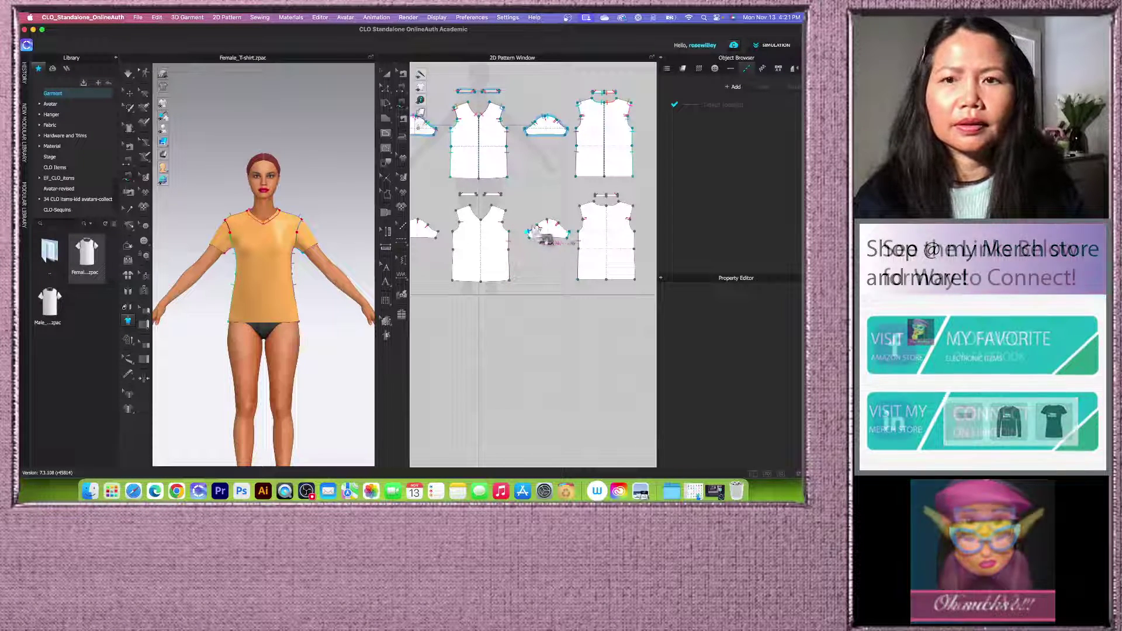
left_click(568, 235)
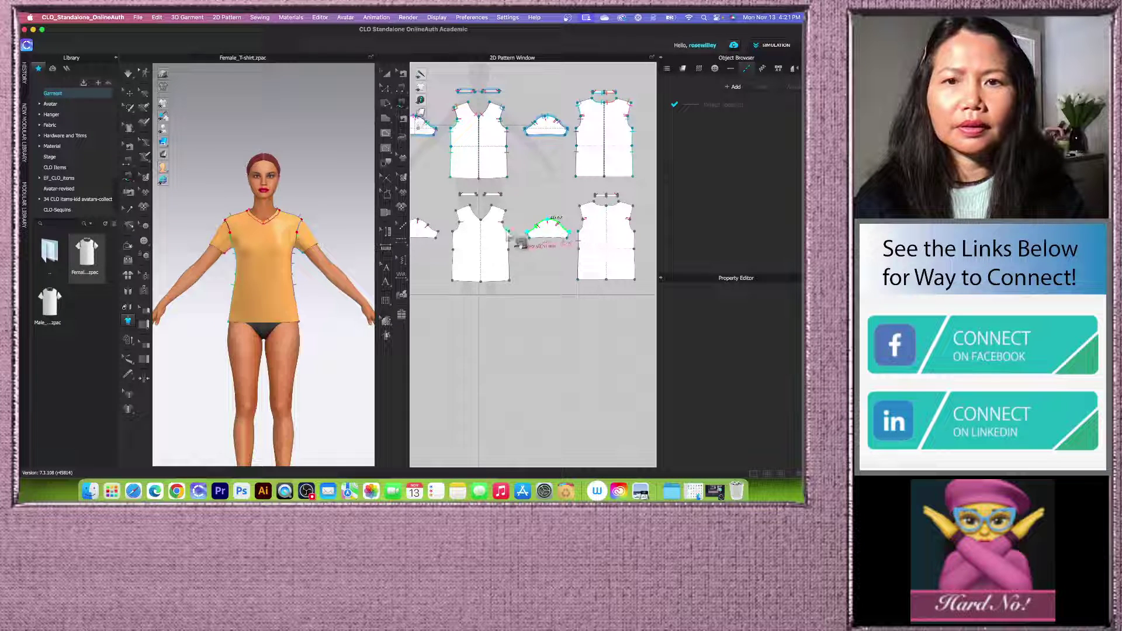
left_click(509, 232)
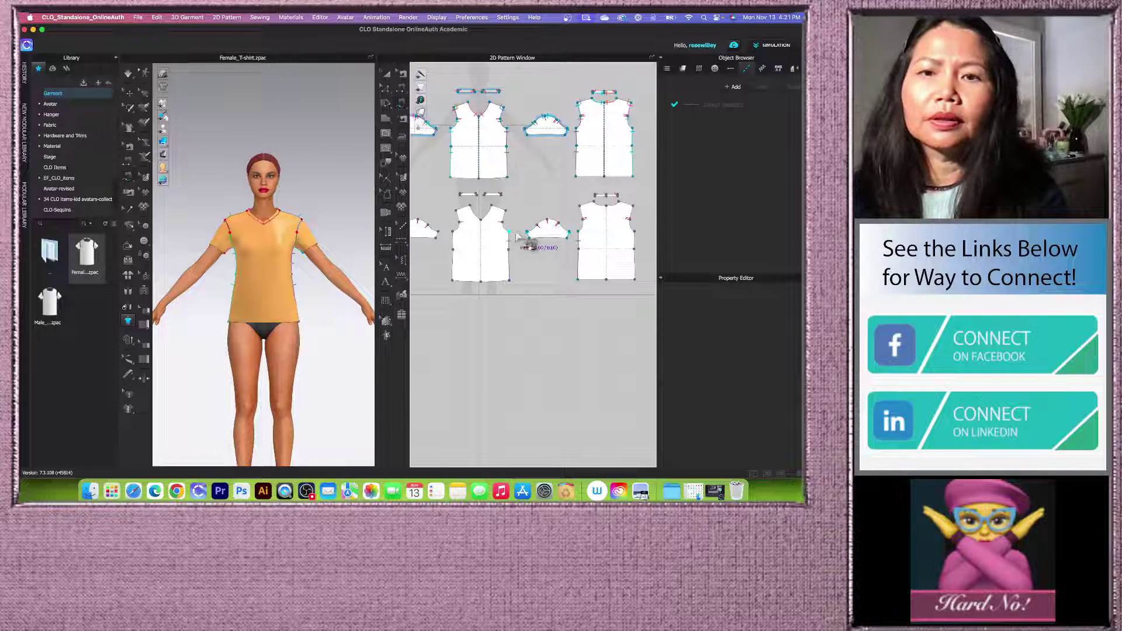
left_click(560, 232)
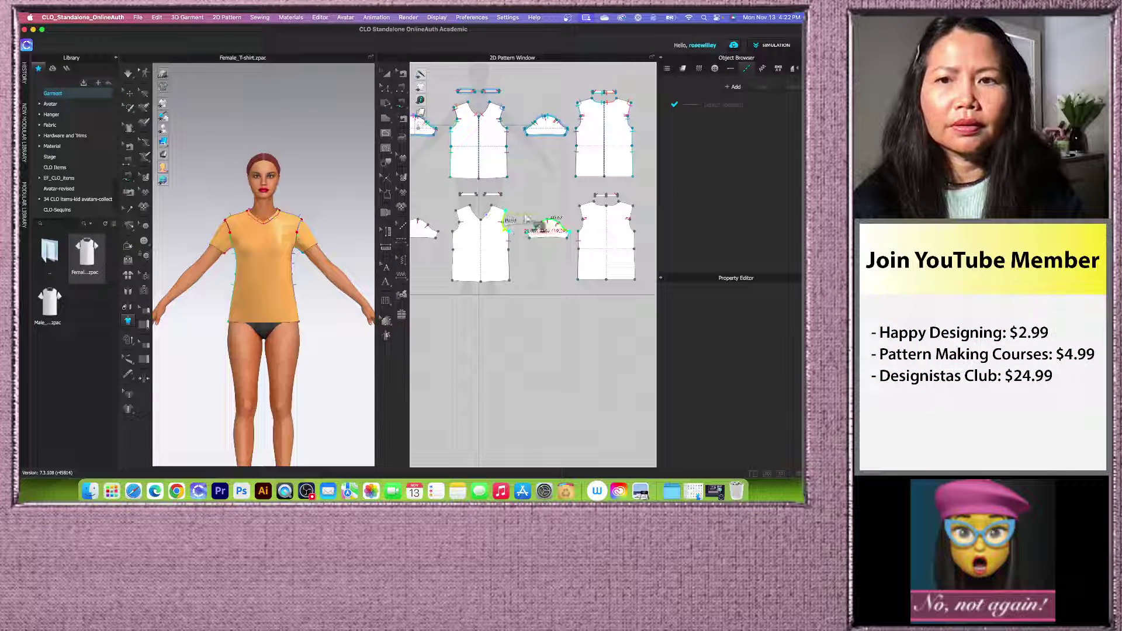
left_click(580, 208)
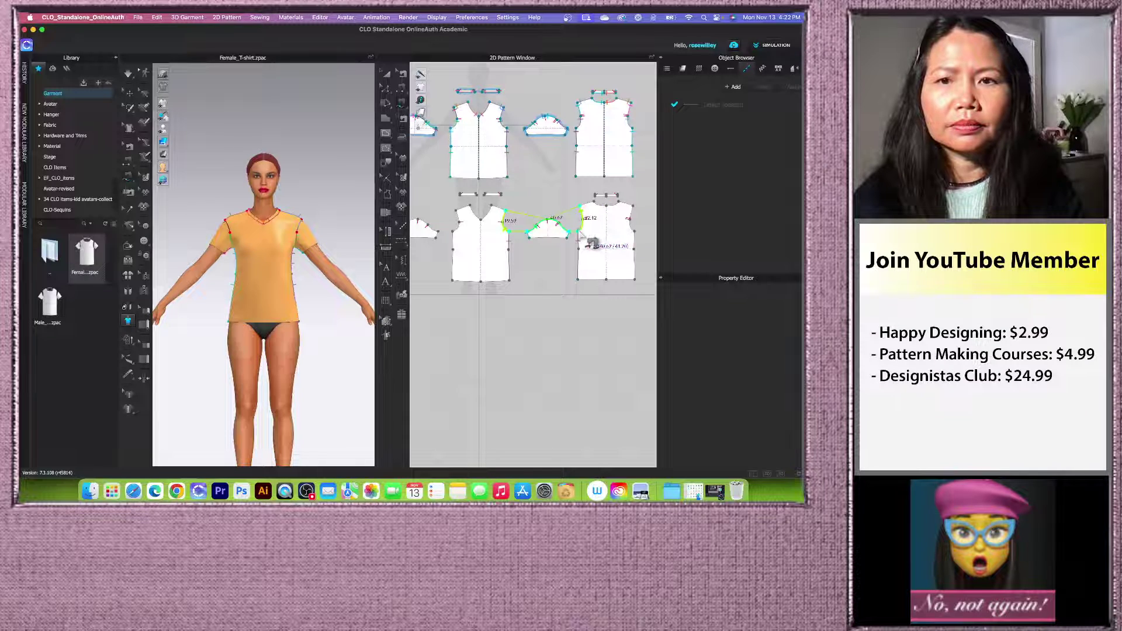
key("Return")
scroll(554, 235, "down", 4)
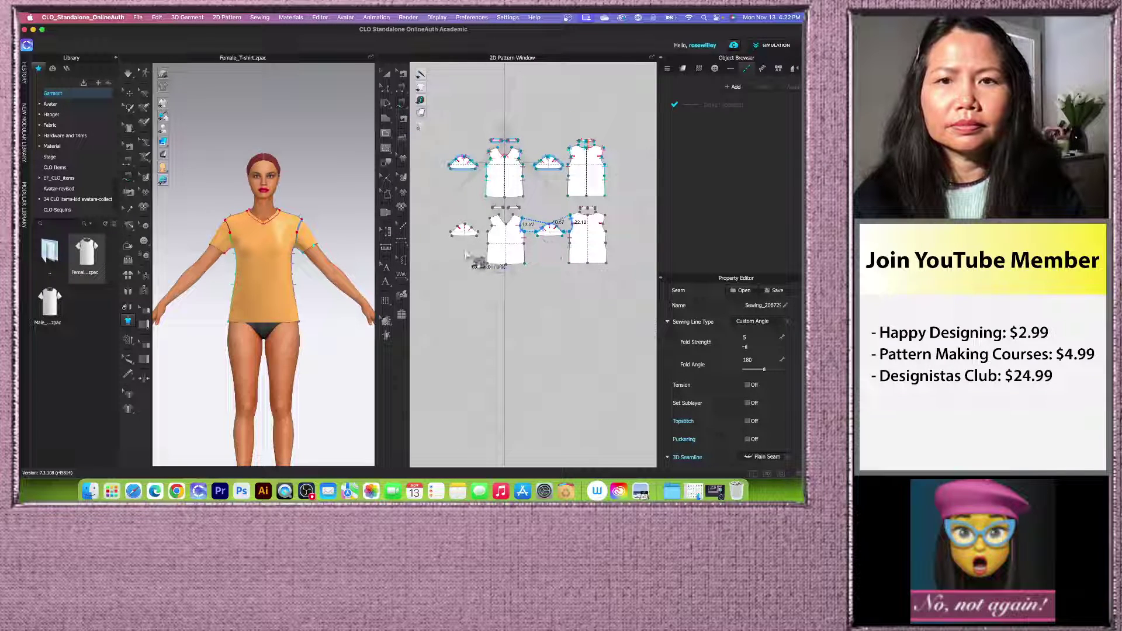
Step: Sew the cloned front's remaining side edge to the matching outer side edge of the cloned back
scroll(493, 251, "up", 3)
scroll(490, 246, "down", 3)
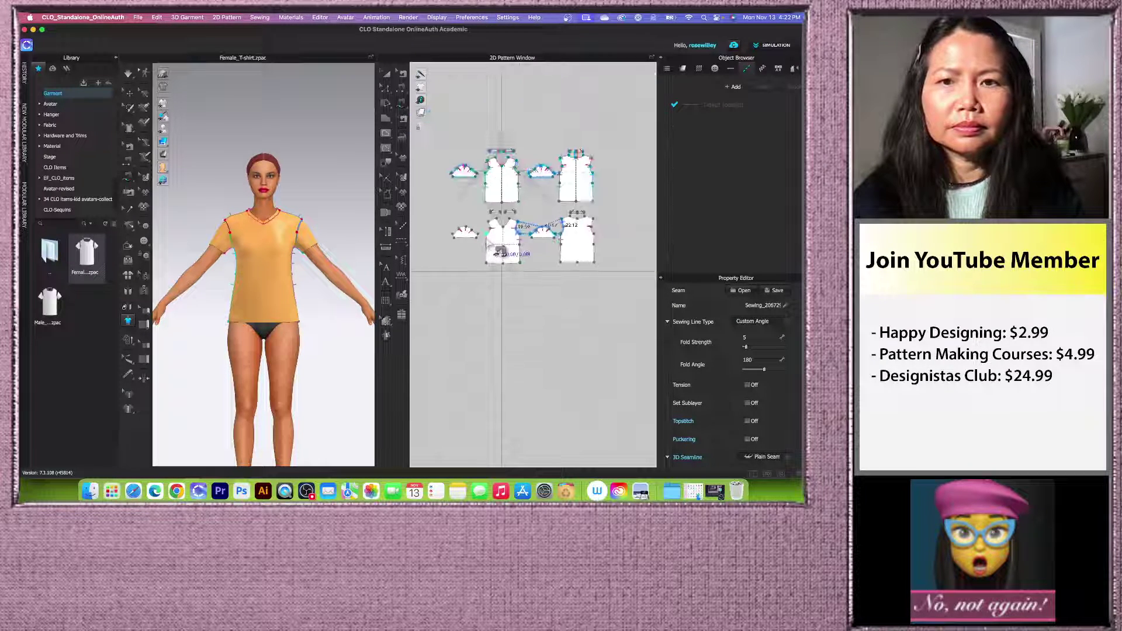
key("Escape")
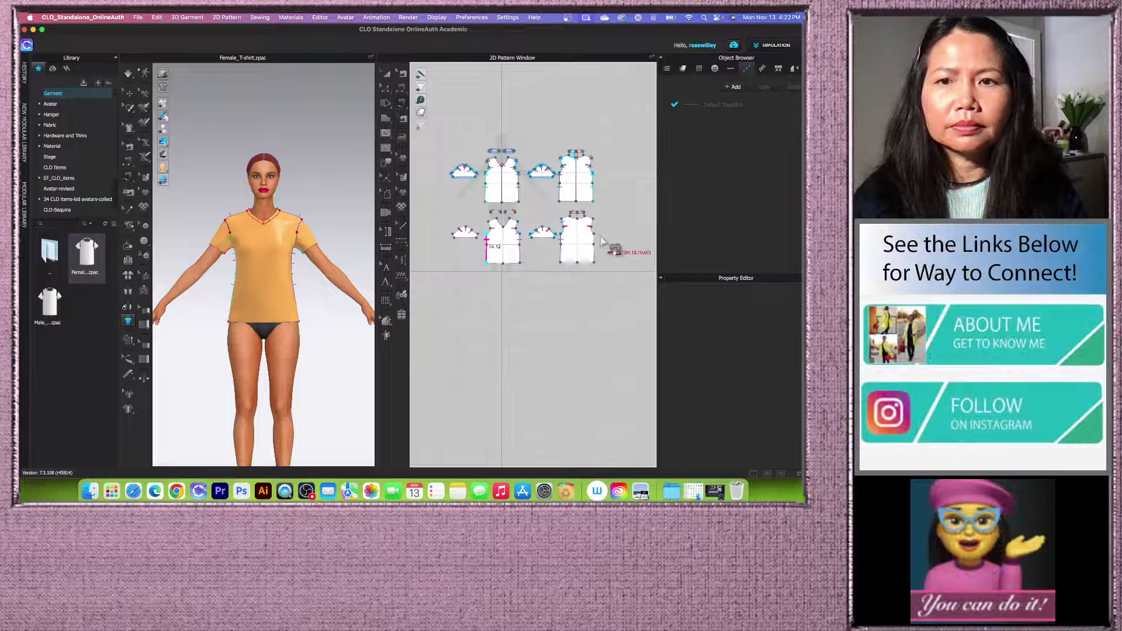
left_click(594, 254)
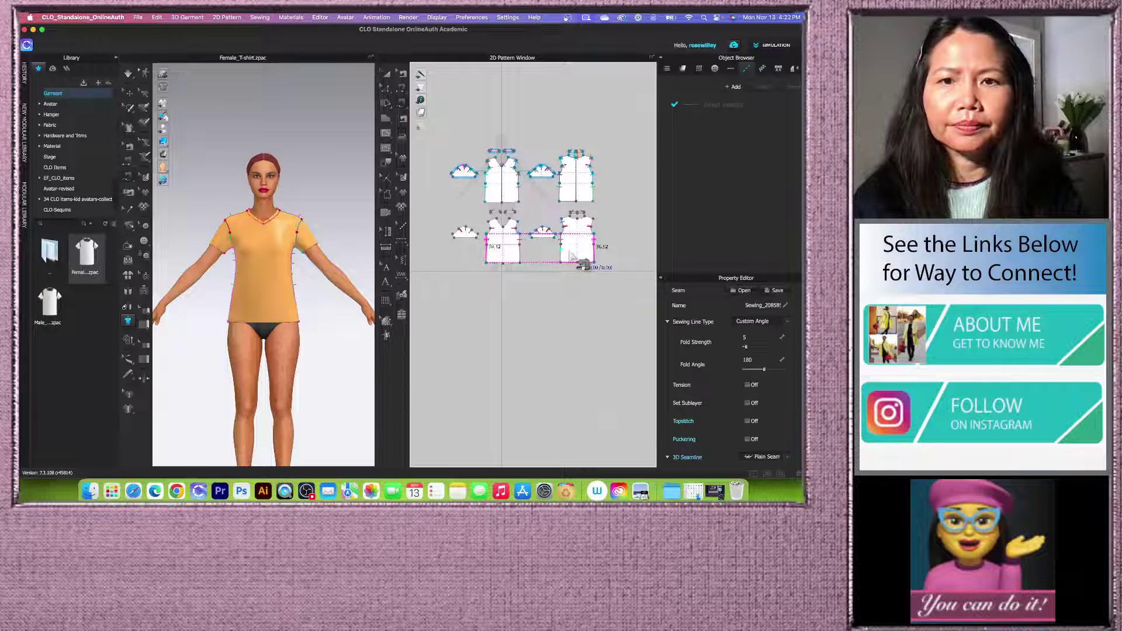
scroll(452, 253, "up", 2)
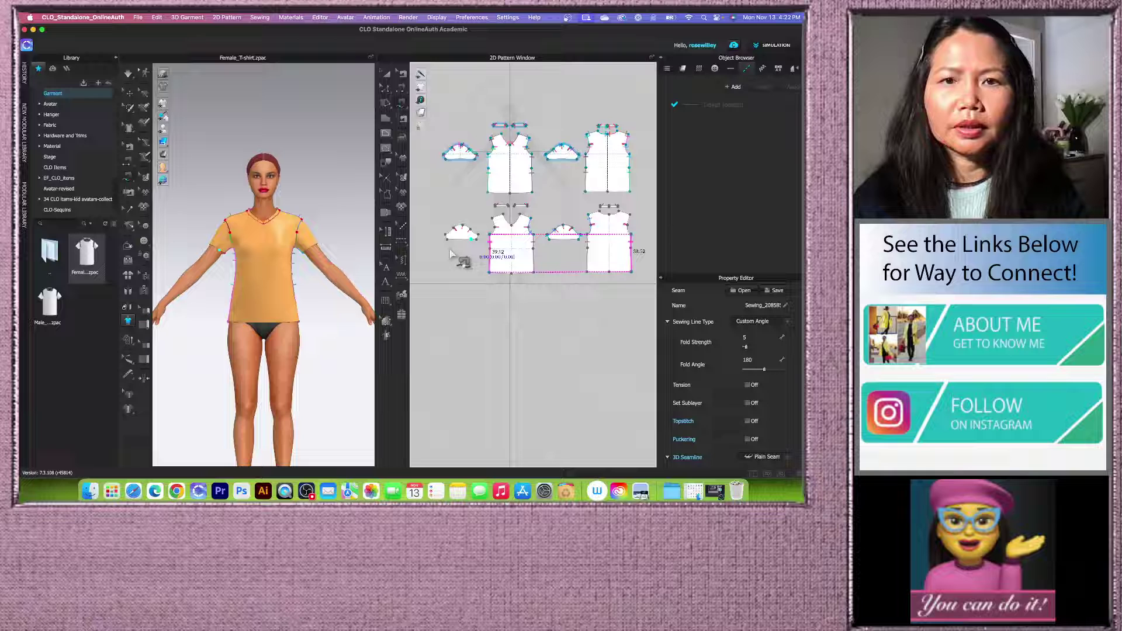
Step: Select all original patterns in the upper row and hide them in the 3D view
left_click(386, 75)
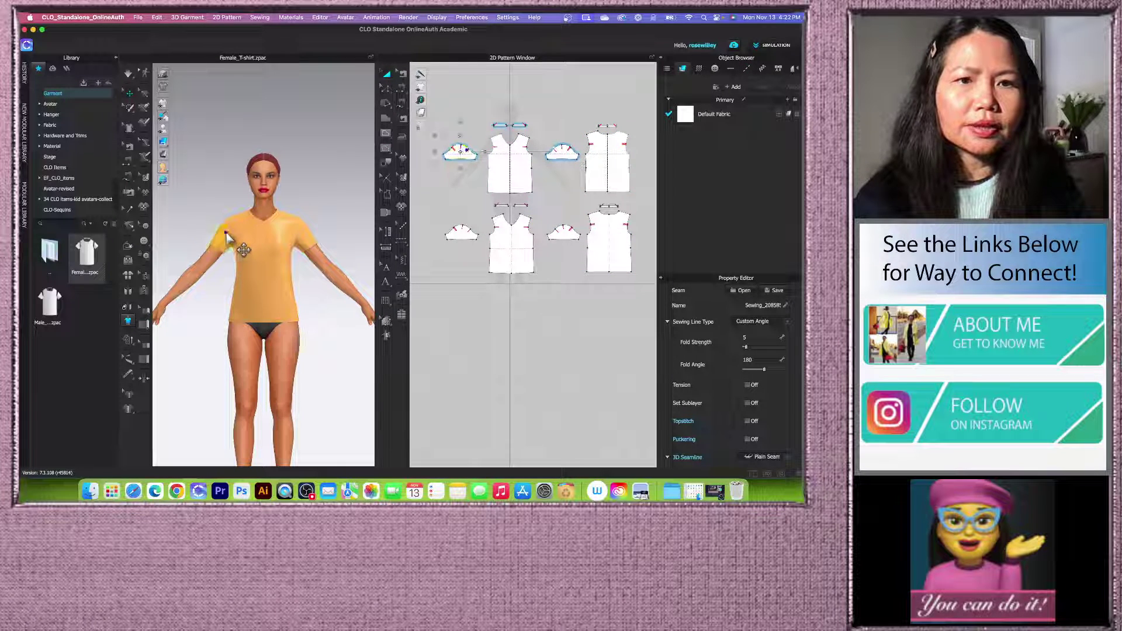
left_click(228, 239)
scroll(528, 246, "down", 1)
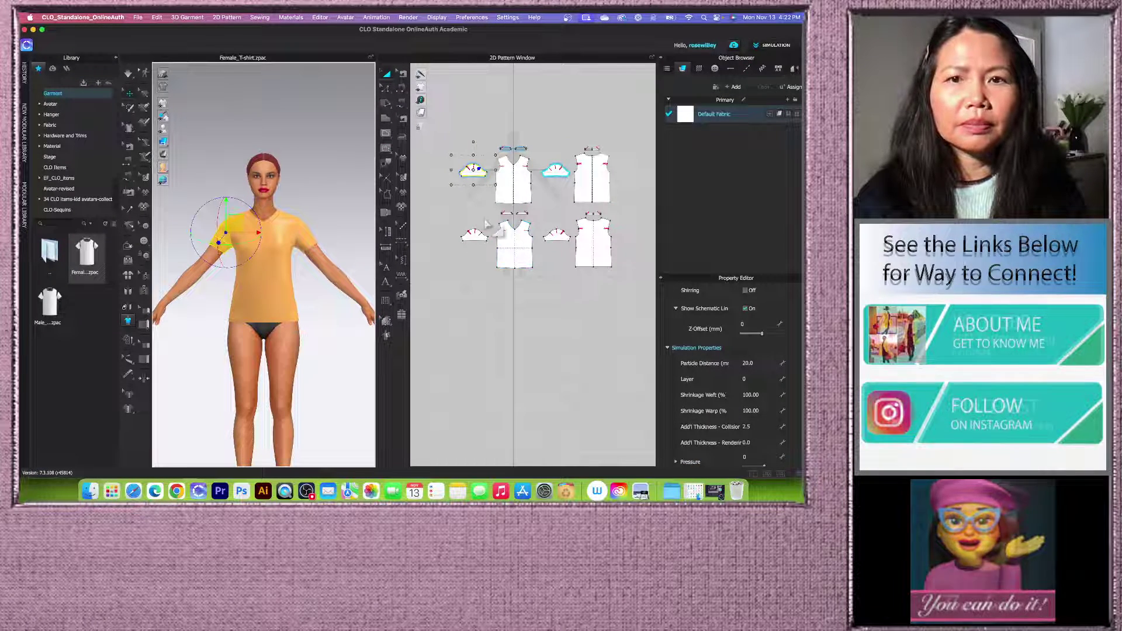
left_click(506, 116)
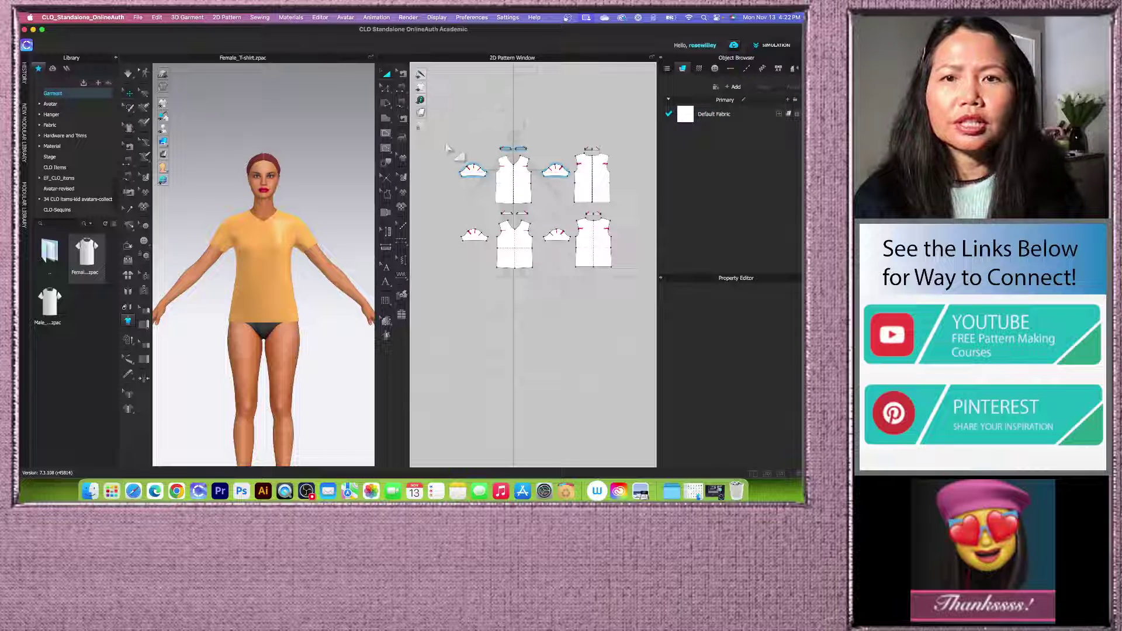
left_click_drag(466, 137, 634, 220)
right_click(634, 219)
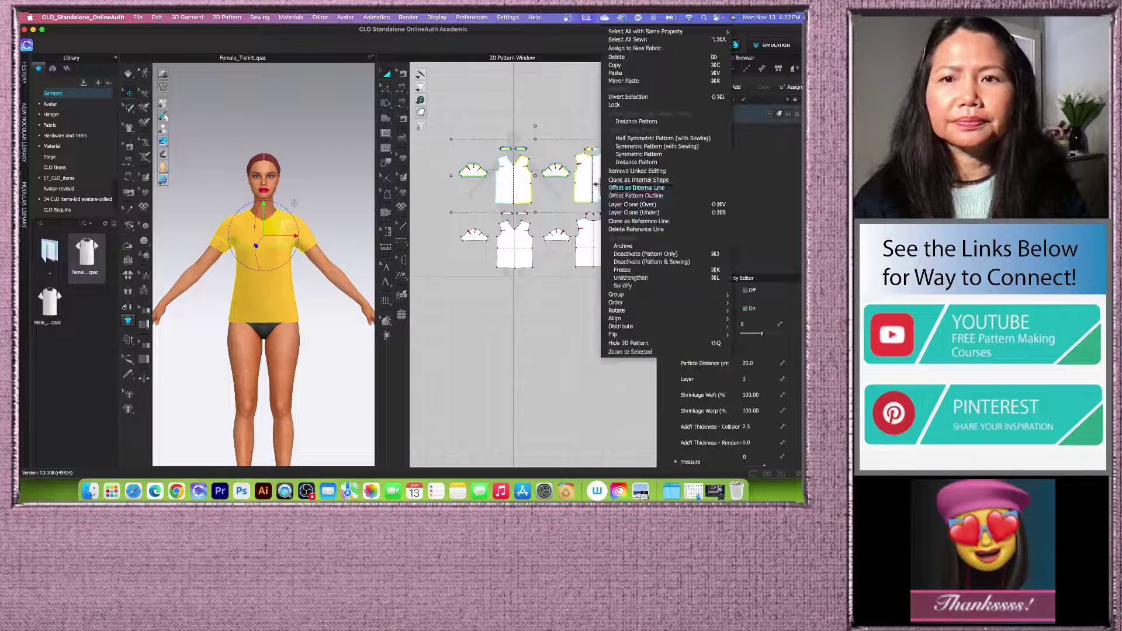
left_click(640, 343)
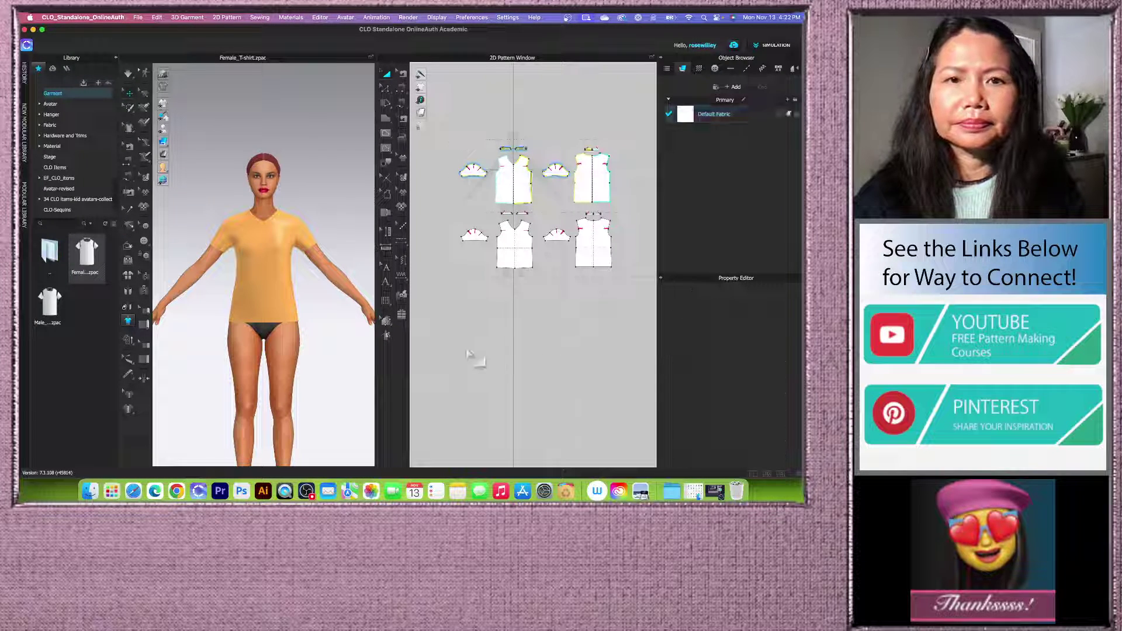
scroll(496, 176, "down", 2)
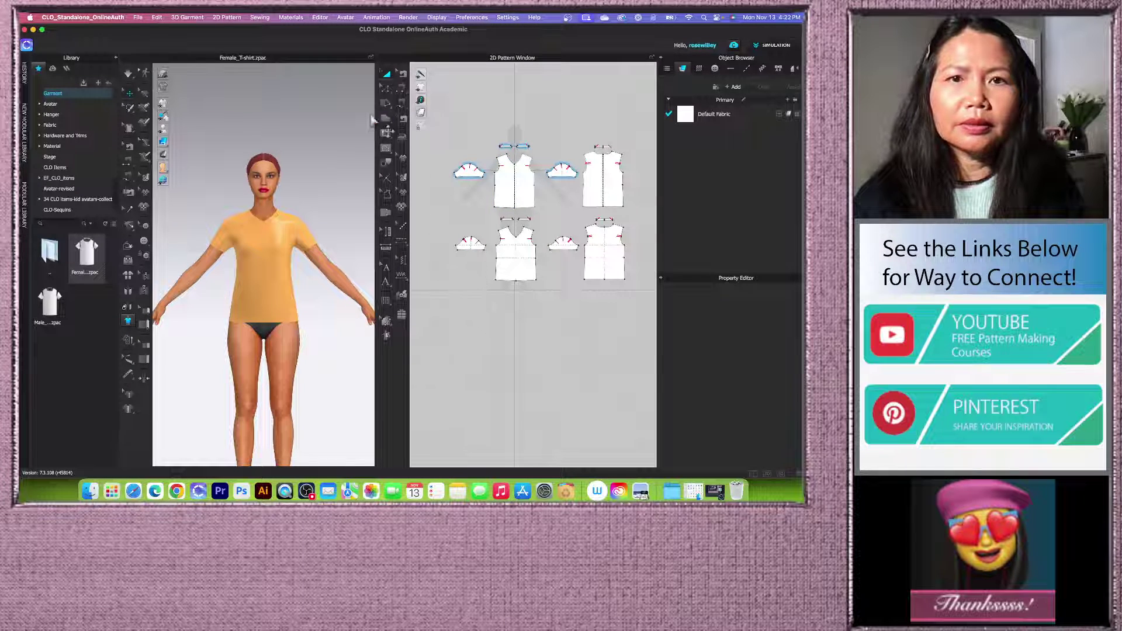
Step: Sew the front part of the other cloned sleeve's cap to the adjacent armhole of the cloned front
left_click(234, 247)
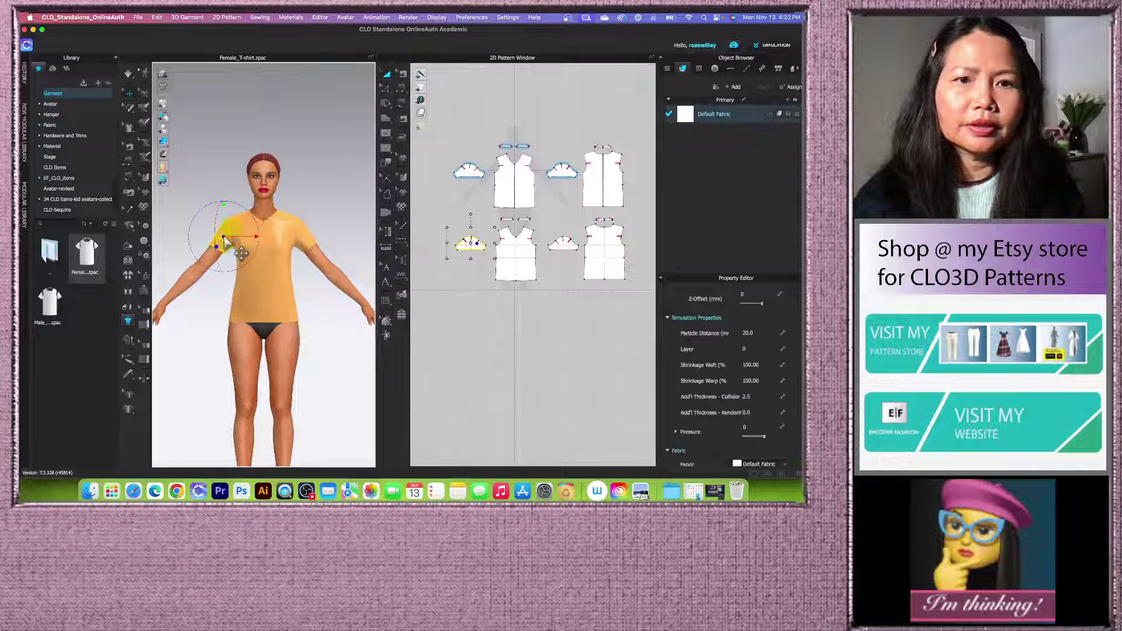
scroll(485, 275, "up", 2)
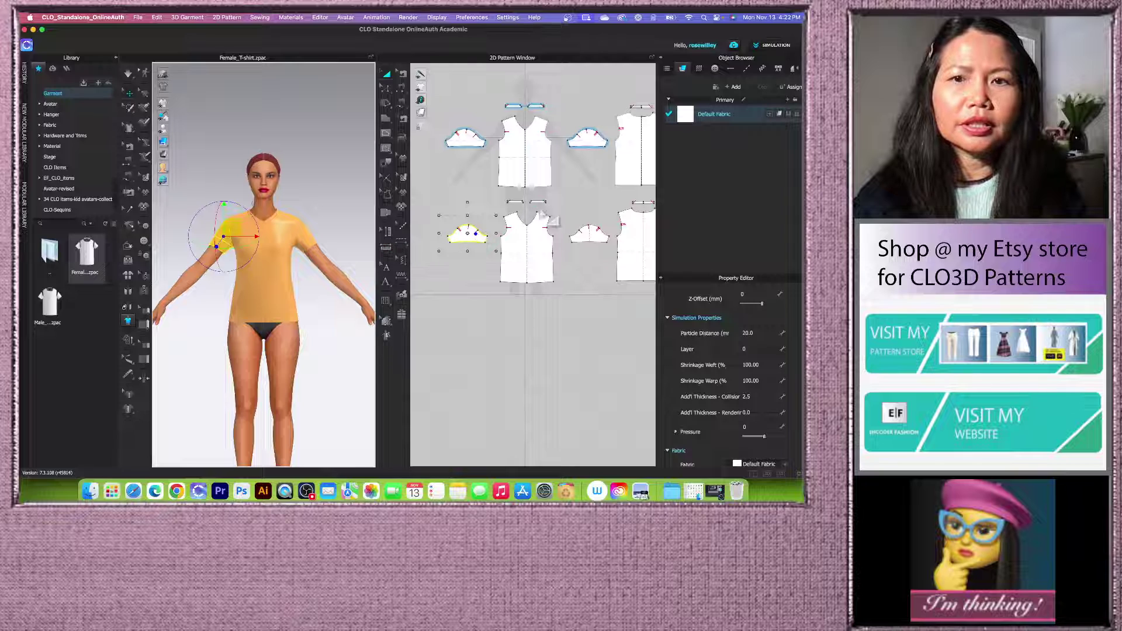
left_click(246, 241)
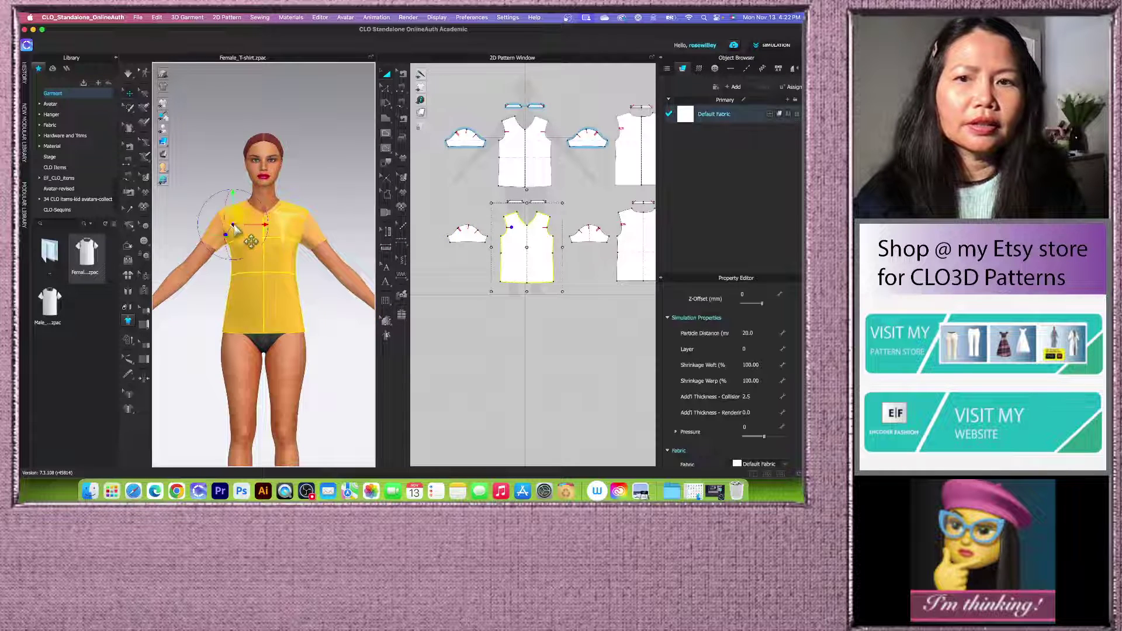
scroll(503, 247, "up", 2)
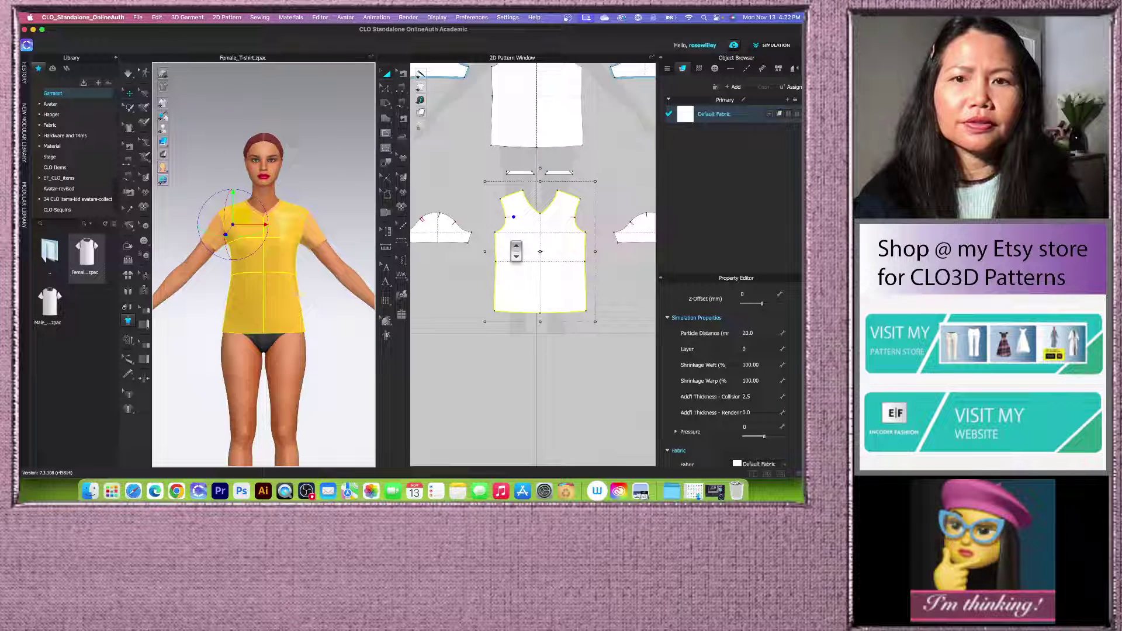
left_click(401, 107)
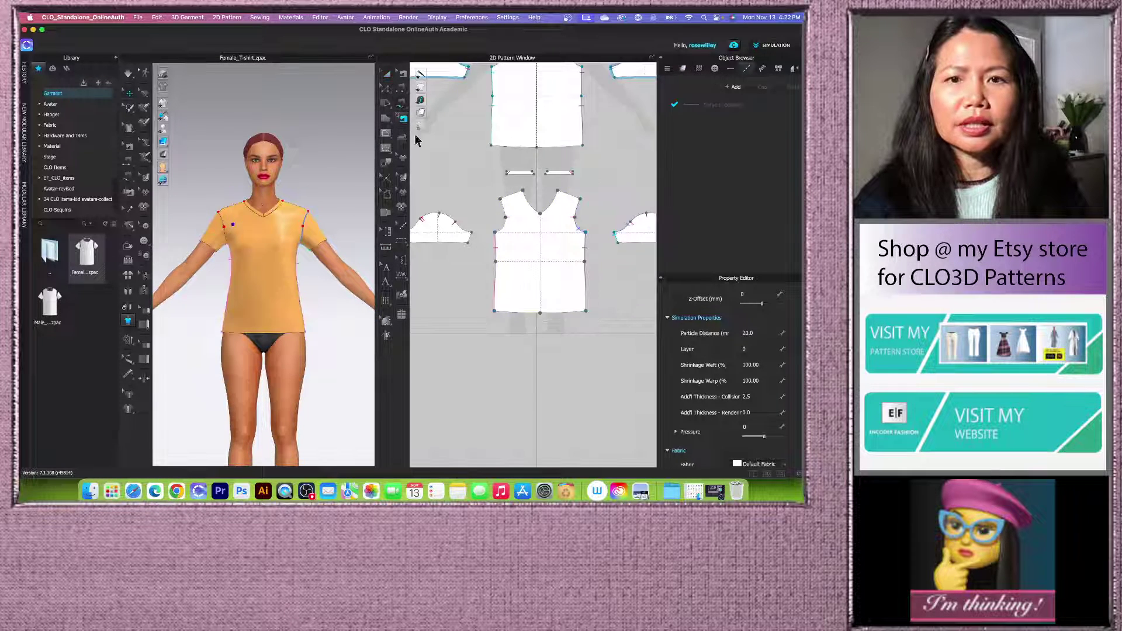
left_click(472, 241)
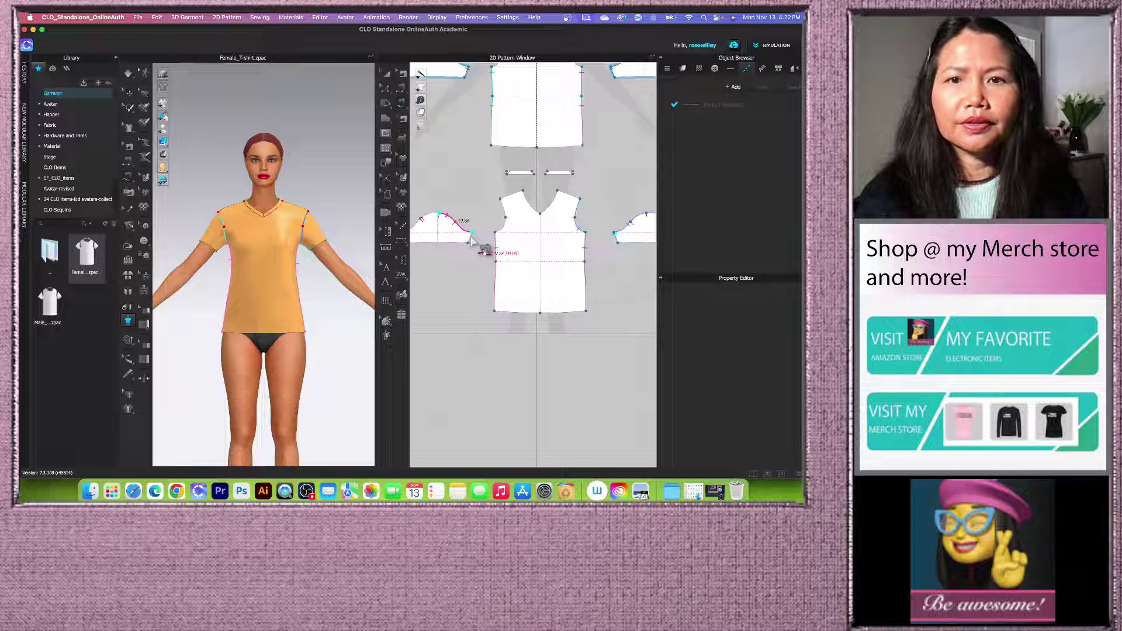
left_click(501, 204)
scroll(504, 238, "down", 2)
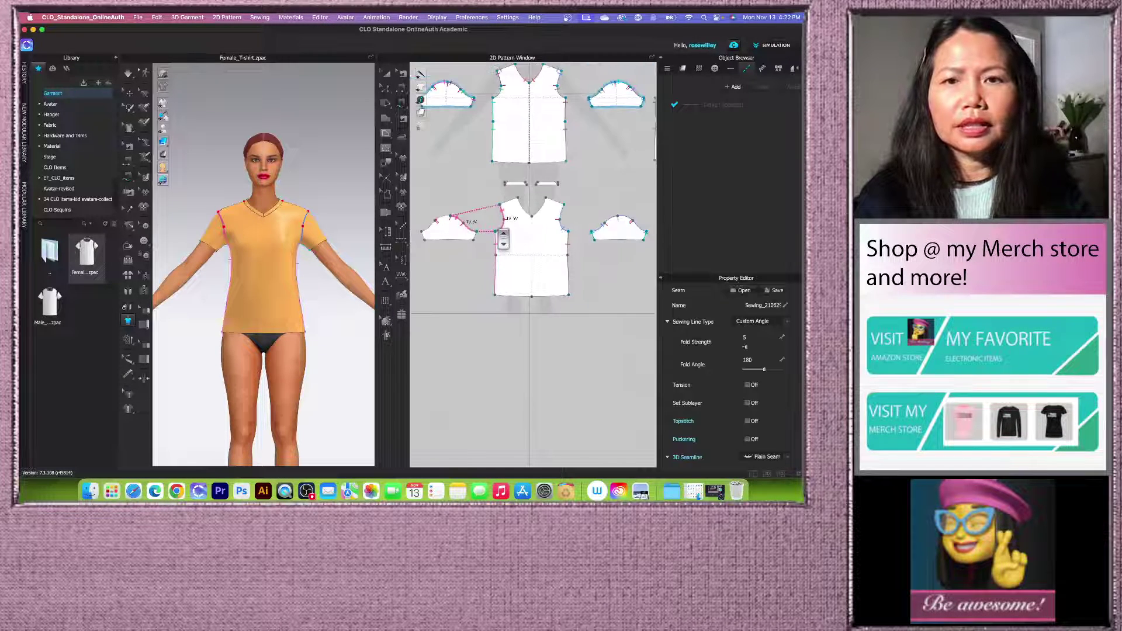
Step: Sew the back part of the same cloned sleeve's cap to the outer armhole of the cloned back
left_click(442, 220)
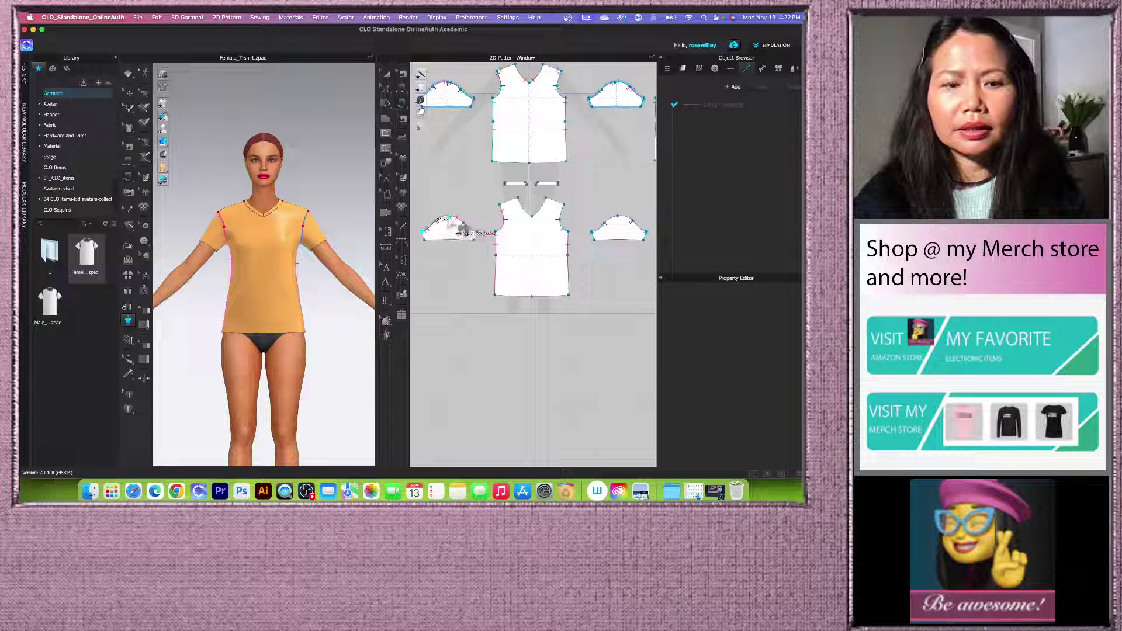
scroll(601, 238, "down", 2)
scroll(587, 248, "up", 4)
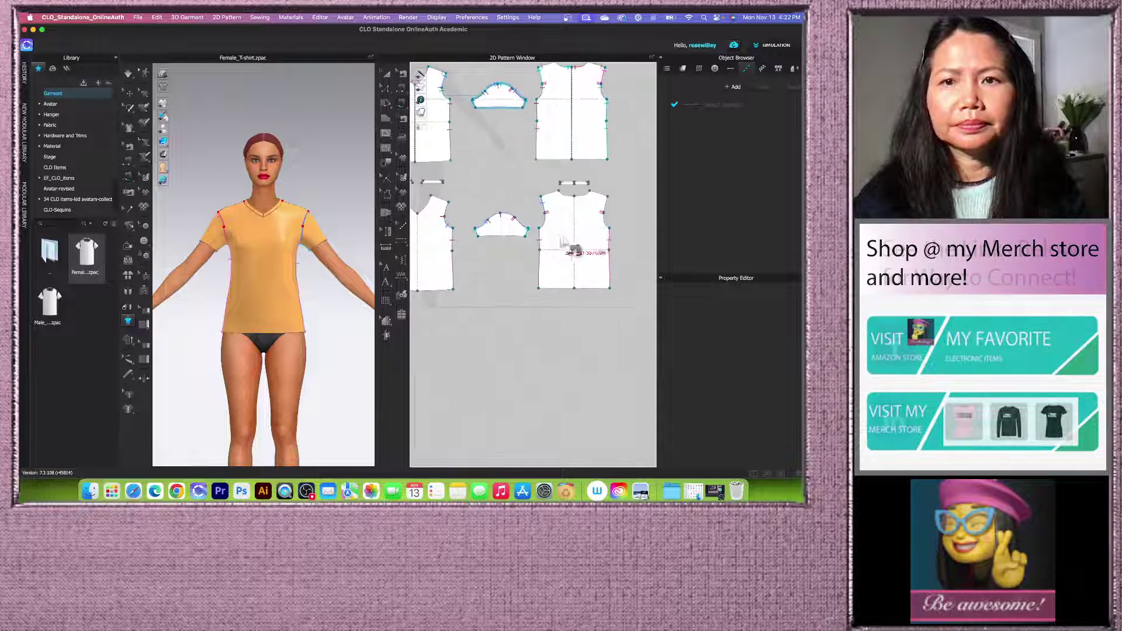
left_click(612, 218)
scroll(607, 222, "down", 3)
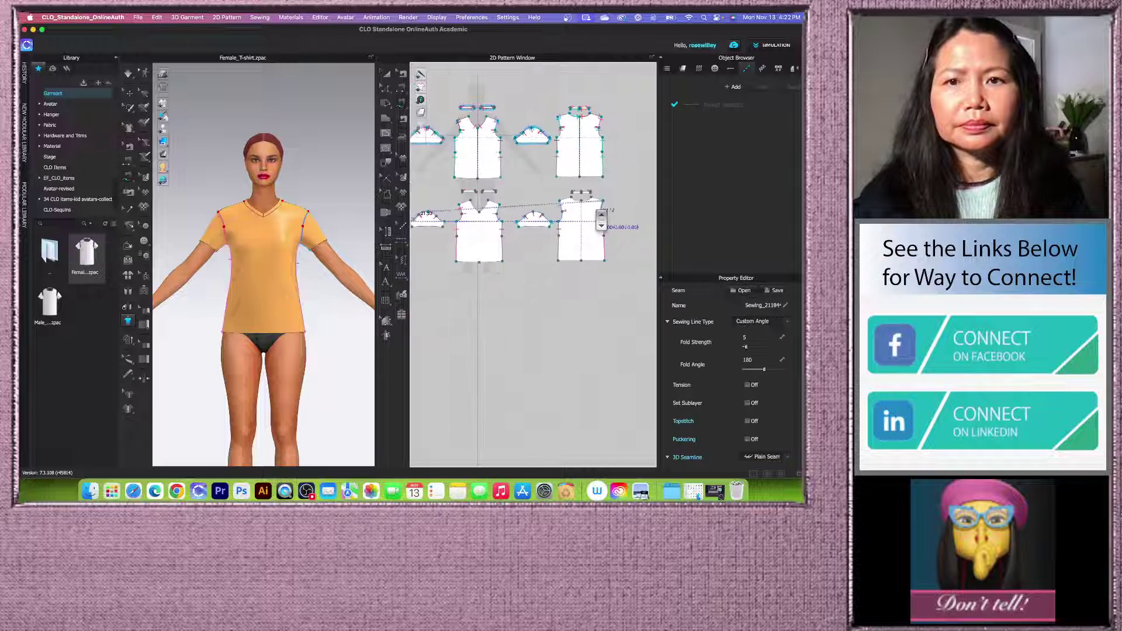
Step: Simulate the garment and inspect the under-layer T-shirt on the avatar from an angle
left_click(387, 75)
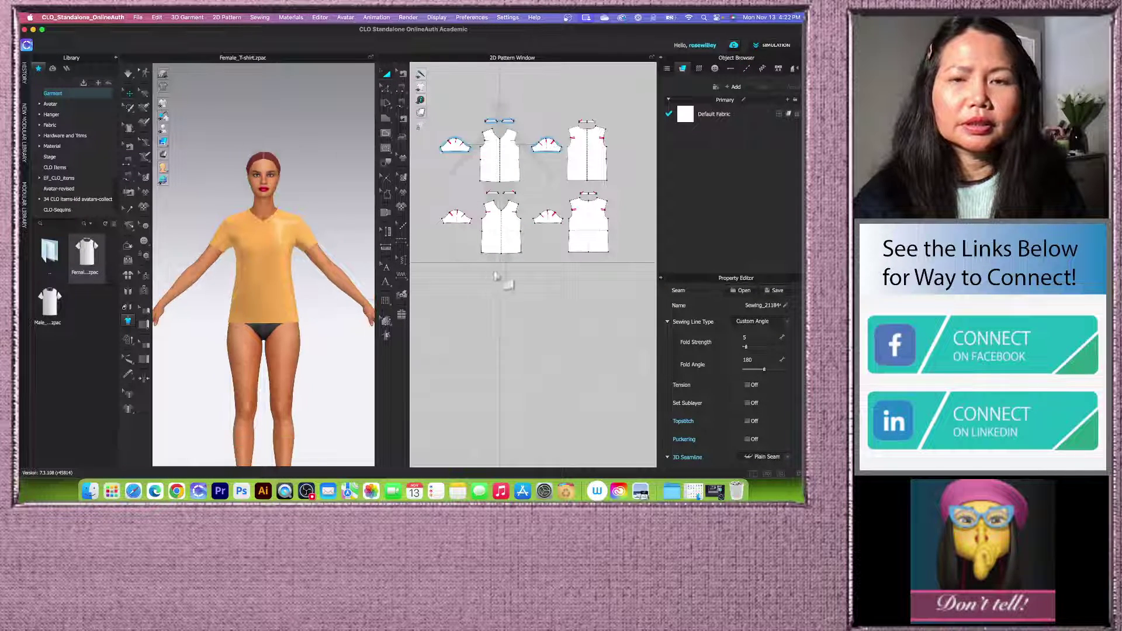
scroll(503, 281, "down", 2)
key("space")
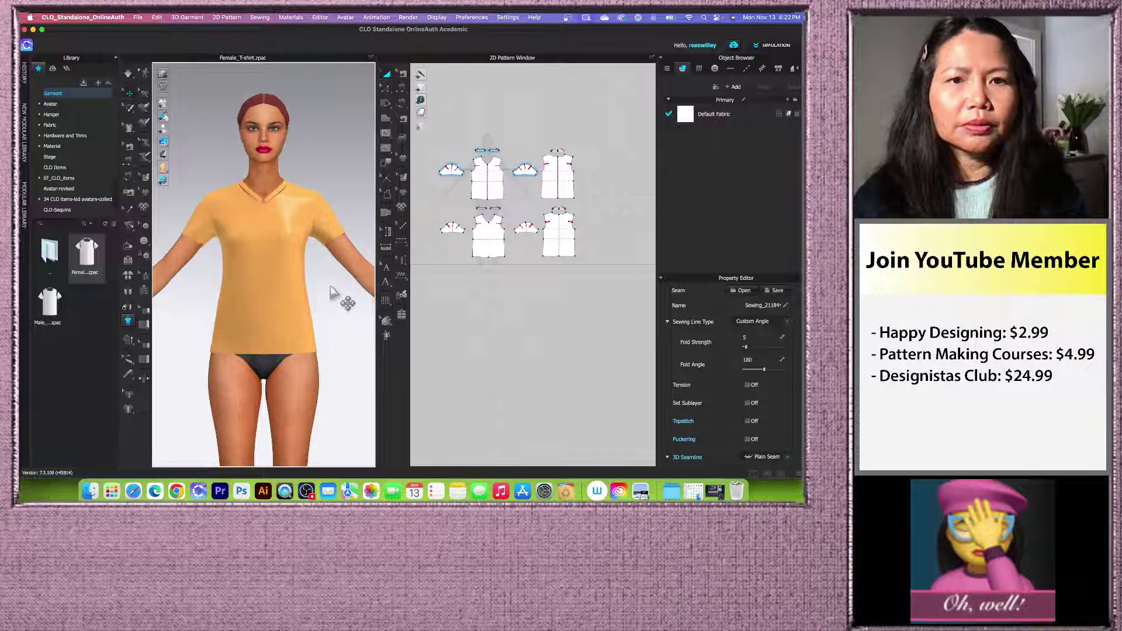
scroll(332, 212, "up", 3)
right_click_drag(343, 313, 346, 266)
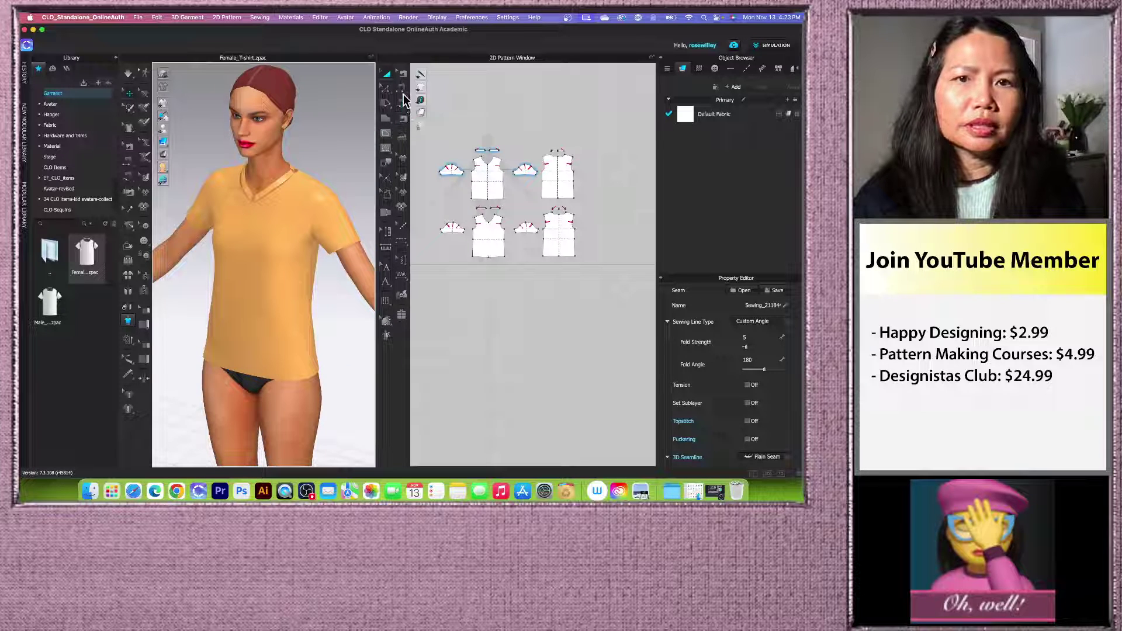
Step: Sew both cloned front neckbands to the V-neckline edges of the cloned front in the 3D view
left_click(404, 99)
scroll(283, 176, "up", 2)
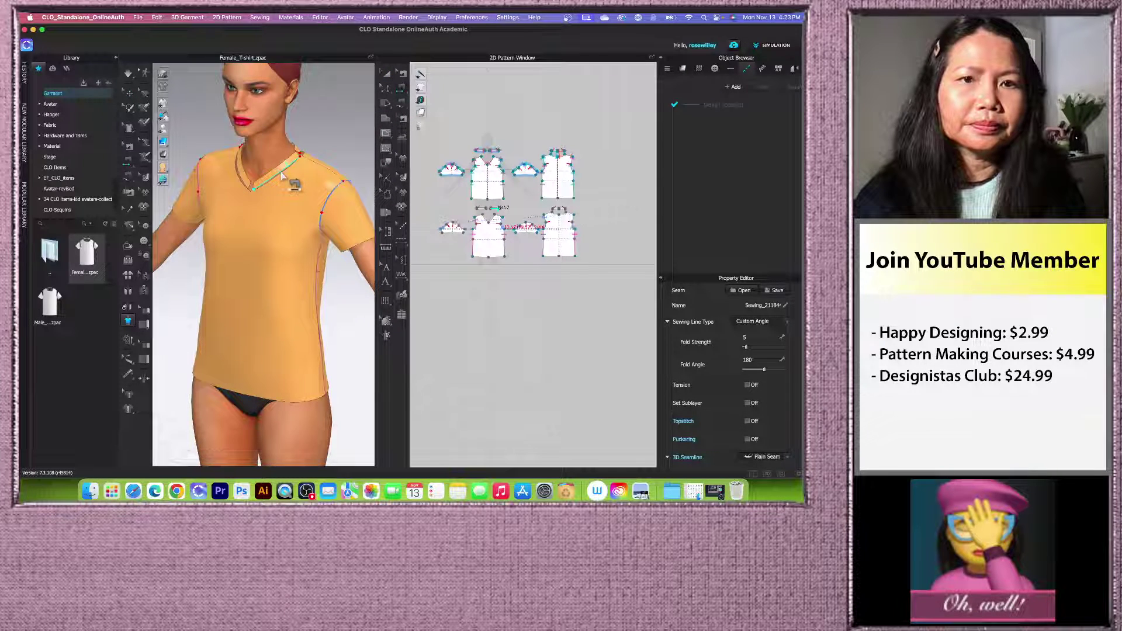
left_click(291, 177)
left_click(291, 177)
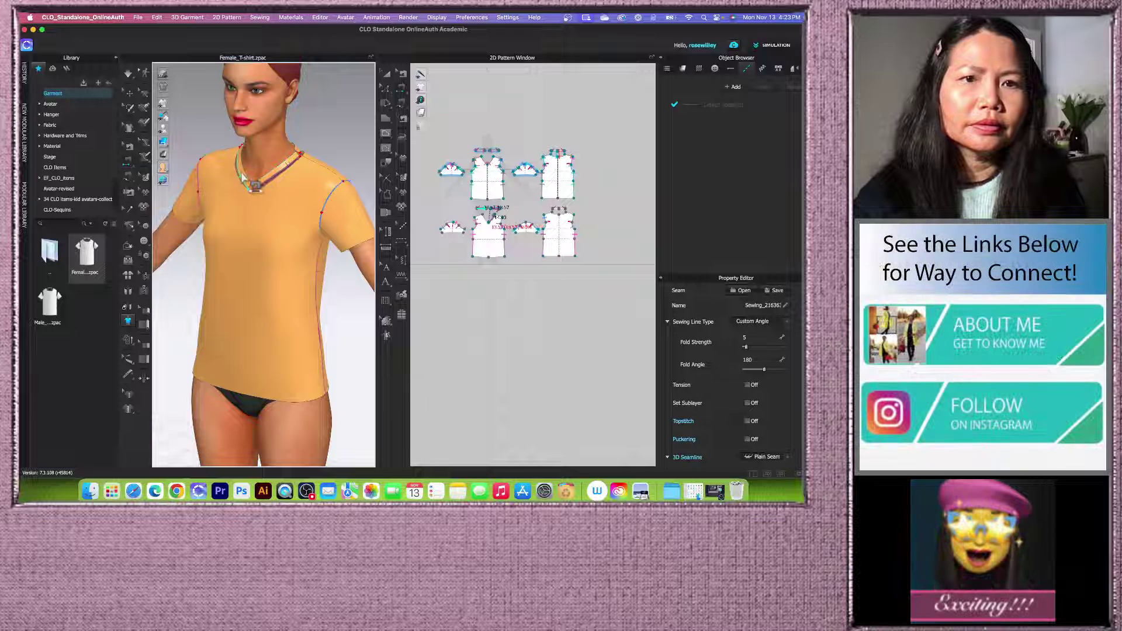
left_click(238, 180)
left_click(236, 181)
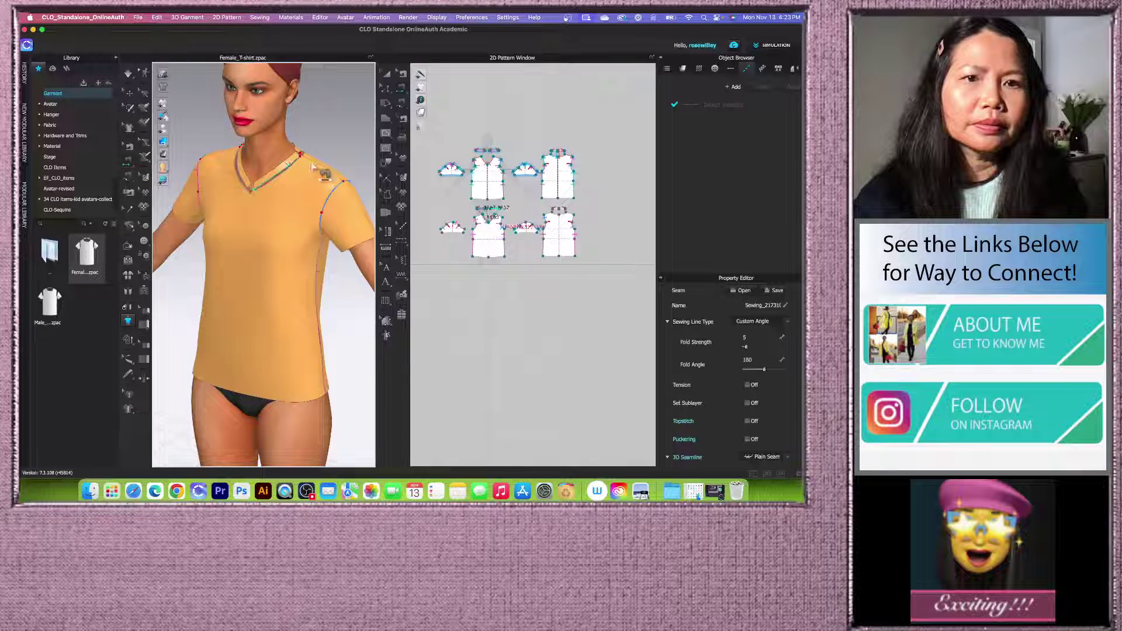
right_click_drag(240, 182, 270, 197)
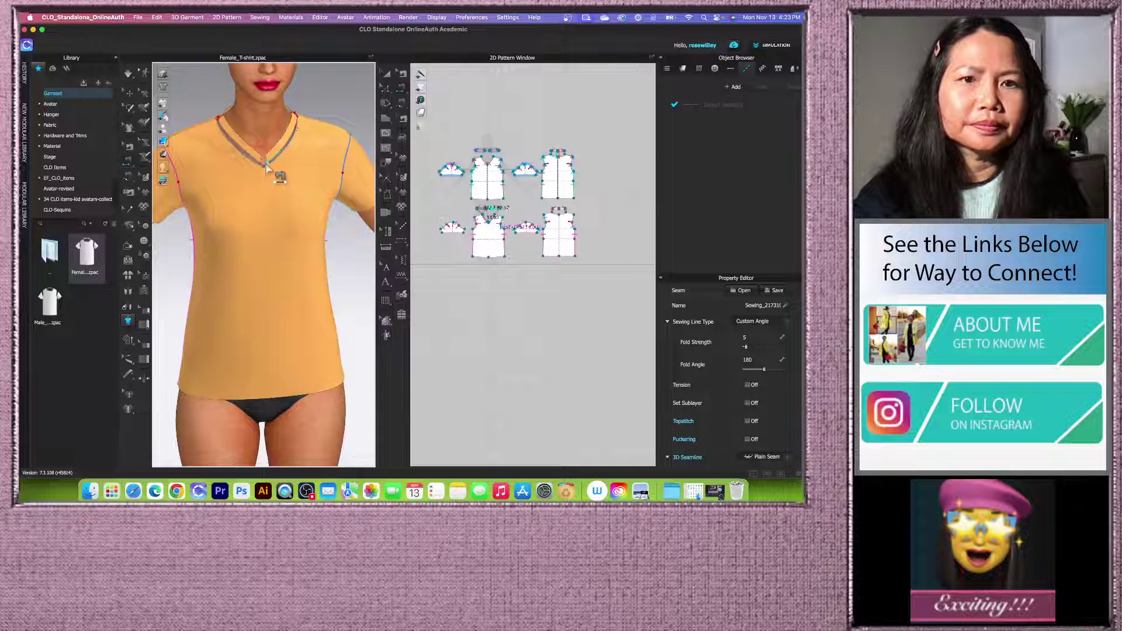
Step: Sew the cloned front neckbands together at the V point and both cloned back neckbands to the cloned back's neckline
left_click(264, 165)
left_click(266, 163)
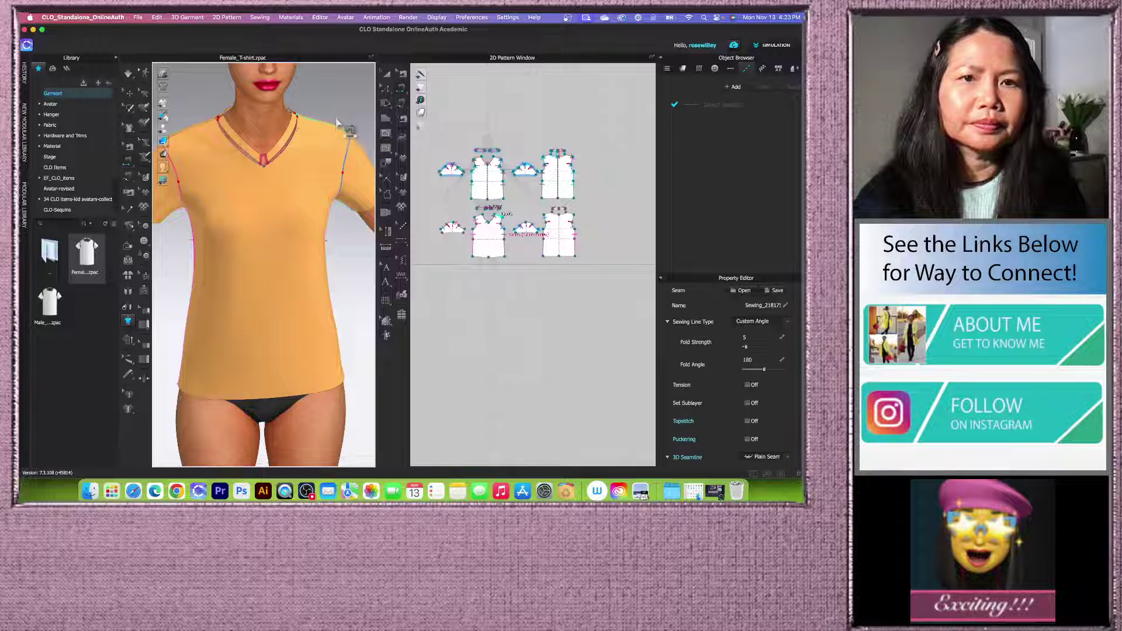
right_click_drag(266, 164, 277, 128)
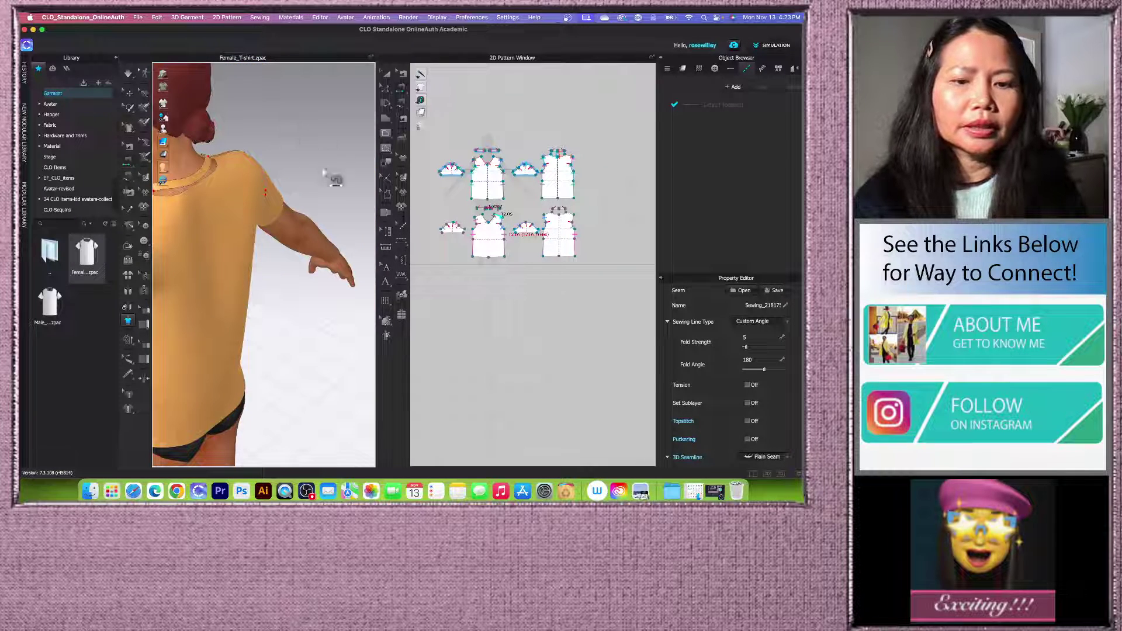
key("8")
scroll(292, 236, "up", 3)
middle_click_drag(316, 230, 307, 326)
scroll(292, 284, "up", 3)
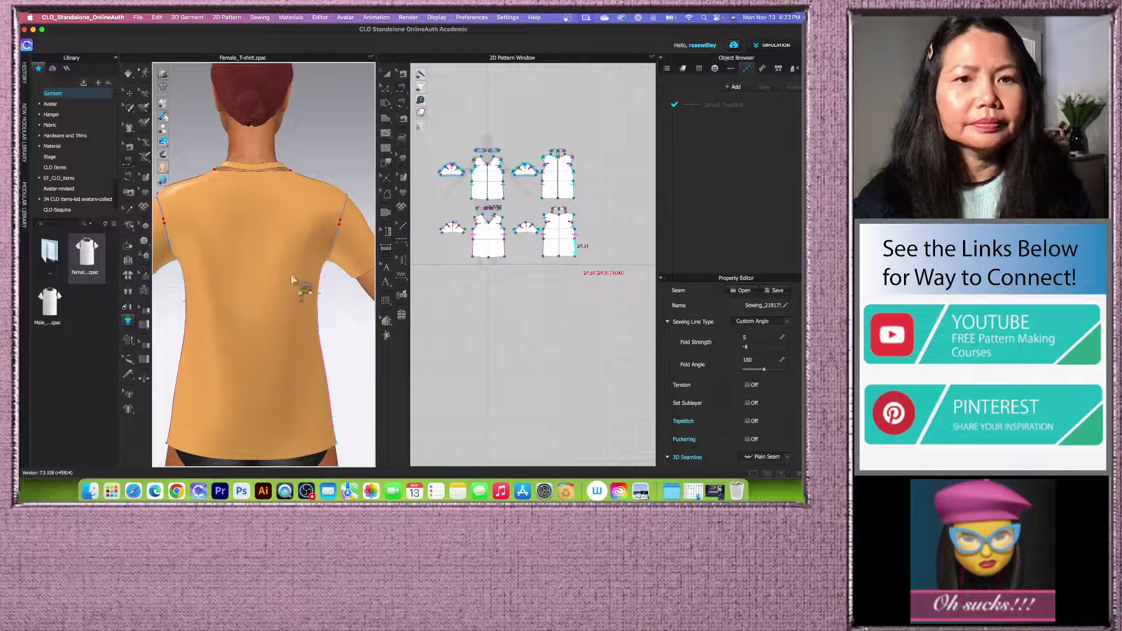
left_click(274, 171)
left_click(269, 173)
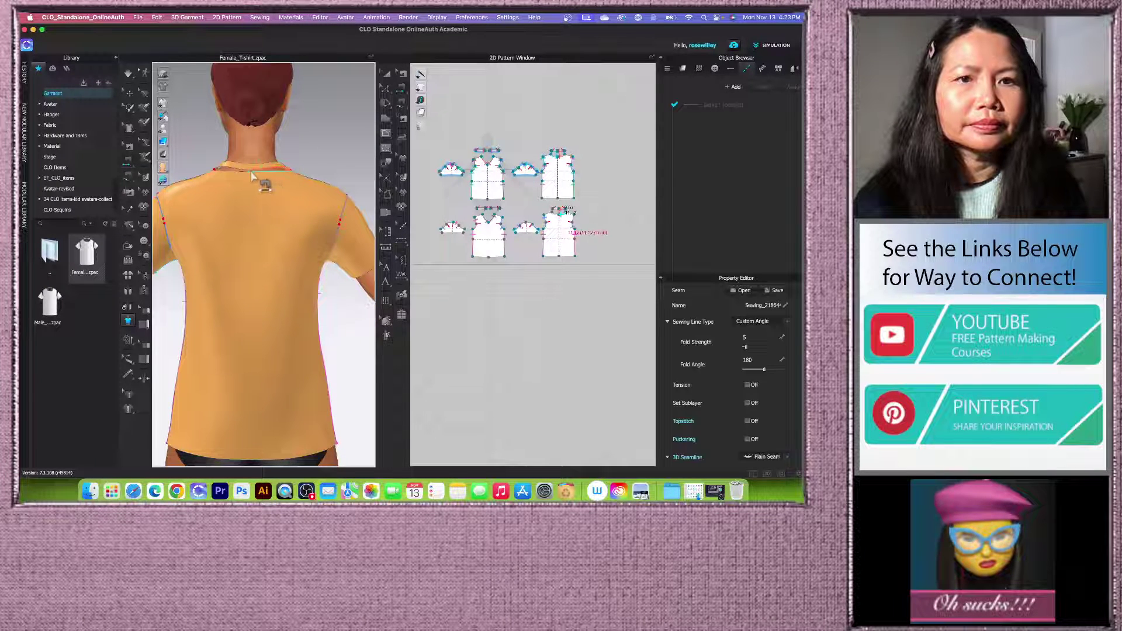
left_click(245, 174)
left_click(246, 176)
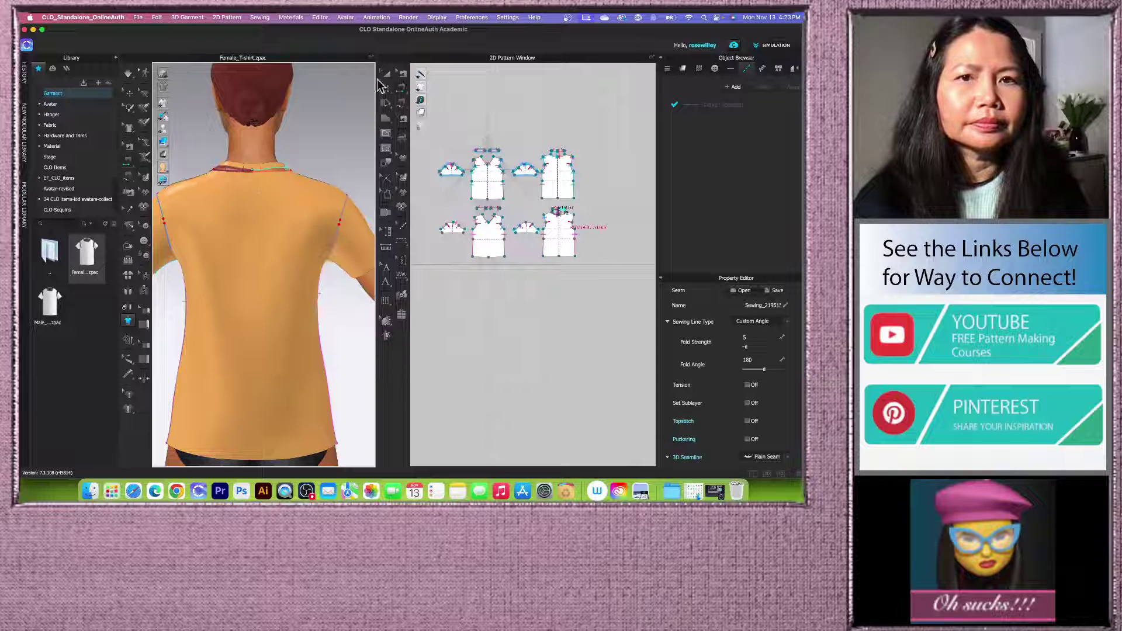
Step: Simulate the garment with the newly sewn under-layer neckbands and inspect the neckline from behind and the side
scroll(305, 184, "down", 3)
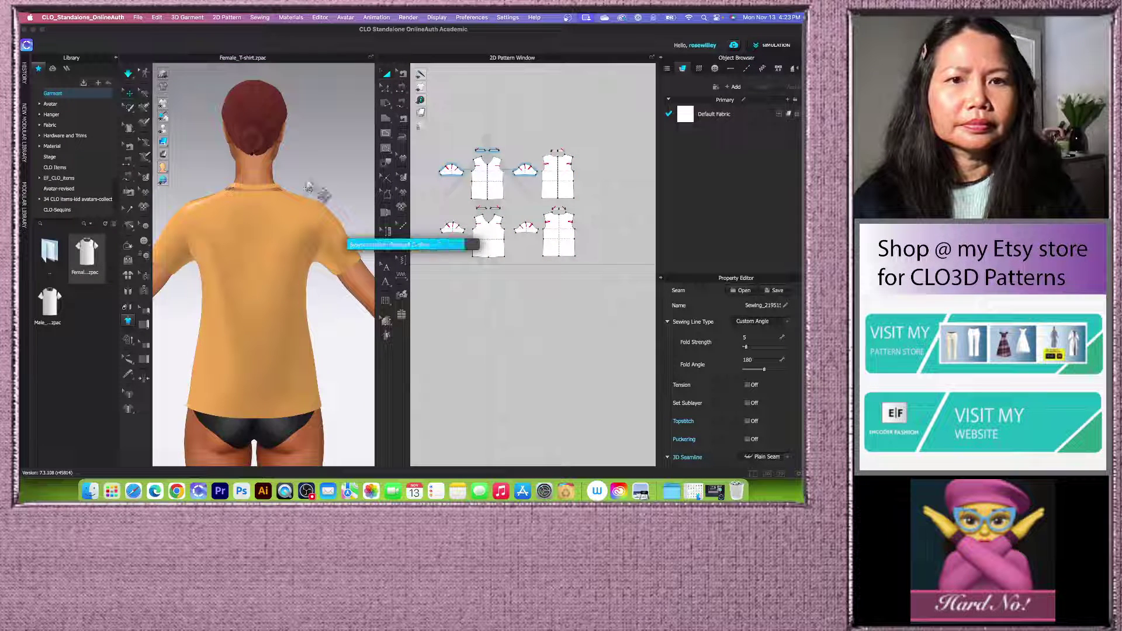
right_click_drag(236, 221, 281, 255)
scroll(315, 246, "up", 2)
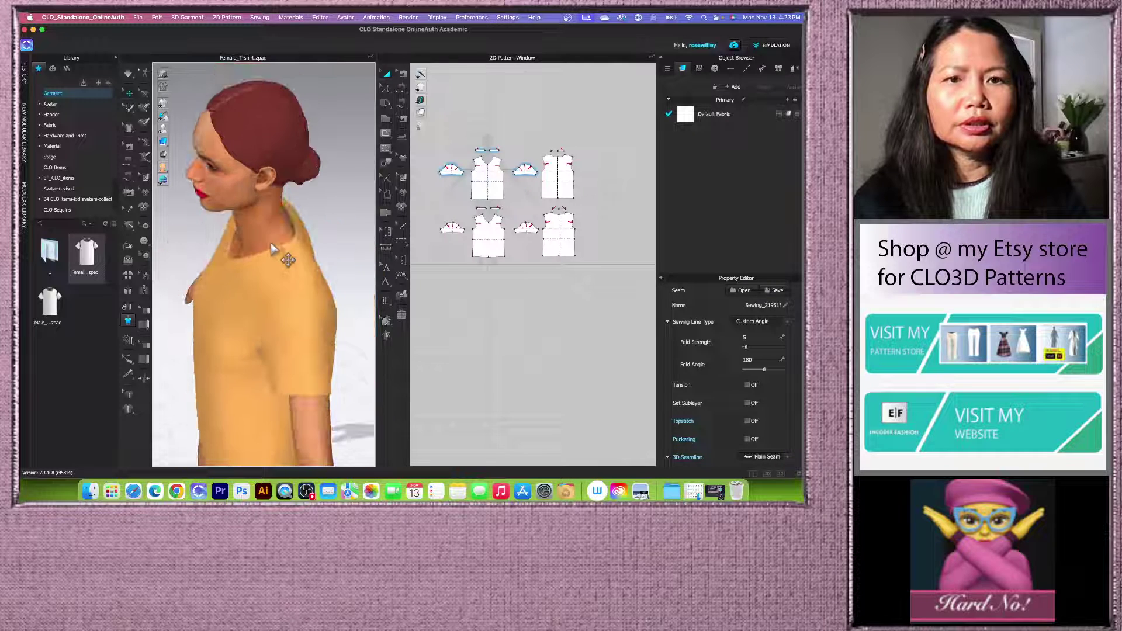
Step: Sew the cloned front and back together along one shoulder and join the neckband ends there
left_click(402, 90)
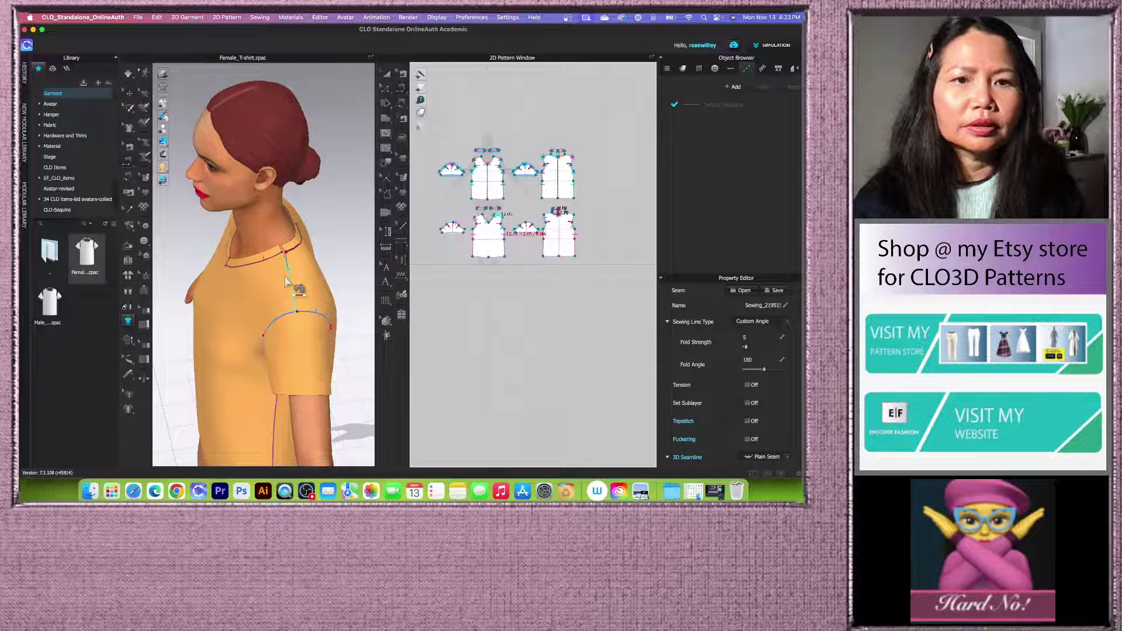
left_click(294, 278)
scroll(292, 263, "up", 3)
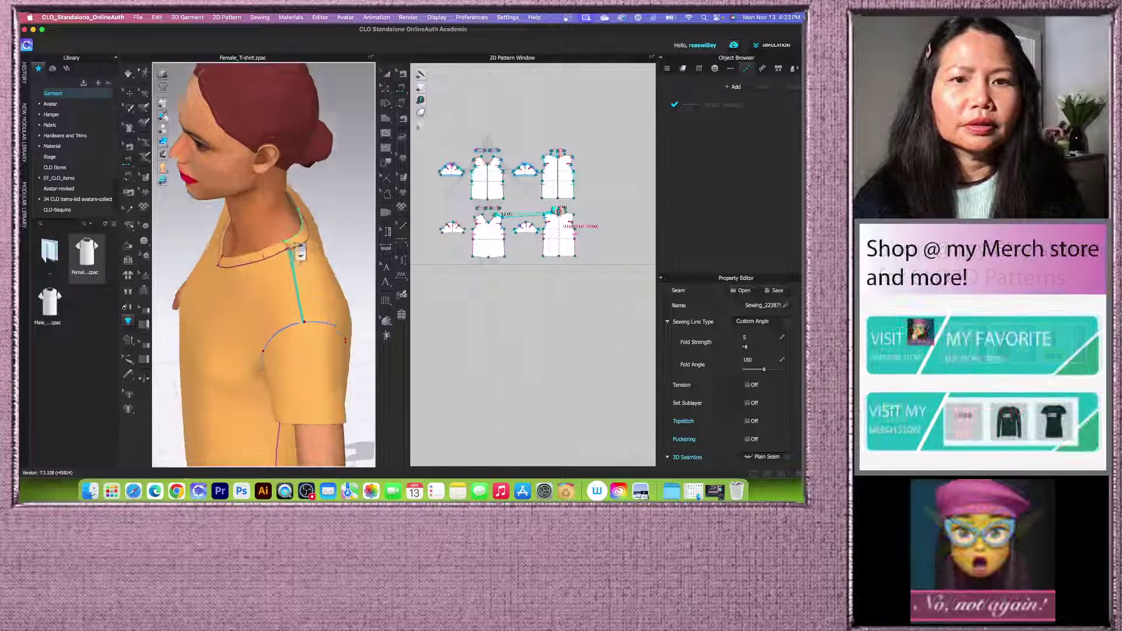
left_click(286, 246)
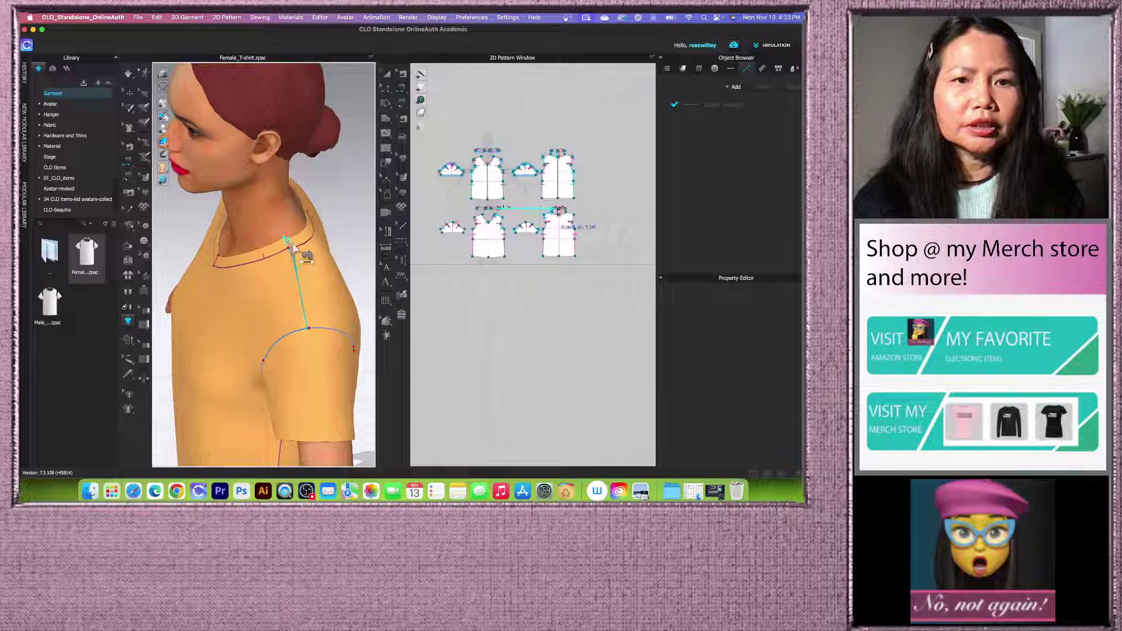
left_click(297, 245)
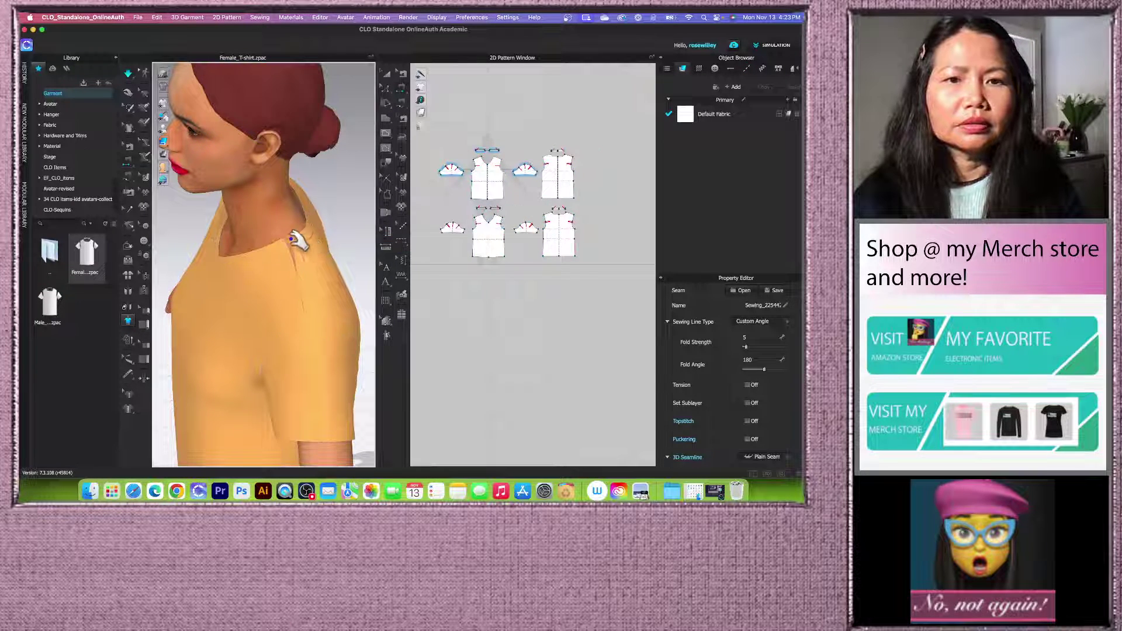
Step: Sew the cloned front and back along the opposite shoulder and join the neckband ends on that side
mouse_move(263, 238)
right_mouse_down()
mouse_move(313, 237)
mouse_move(266, 265)
right_mouse_up()
key("n")
left_click(247, 238)
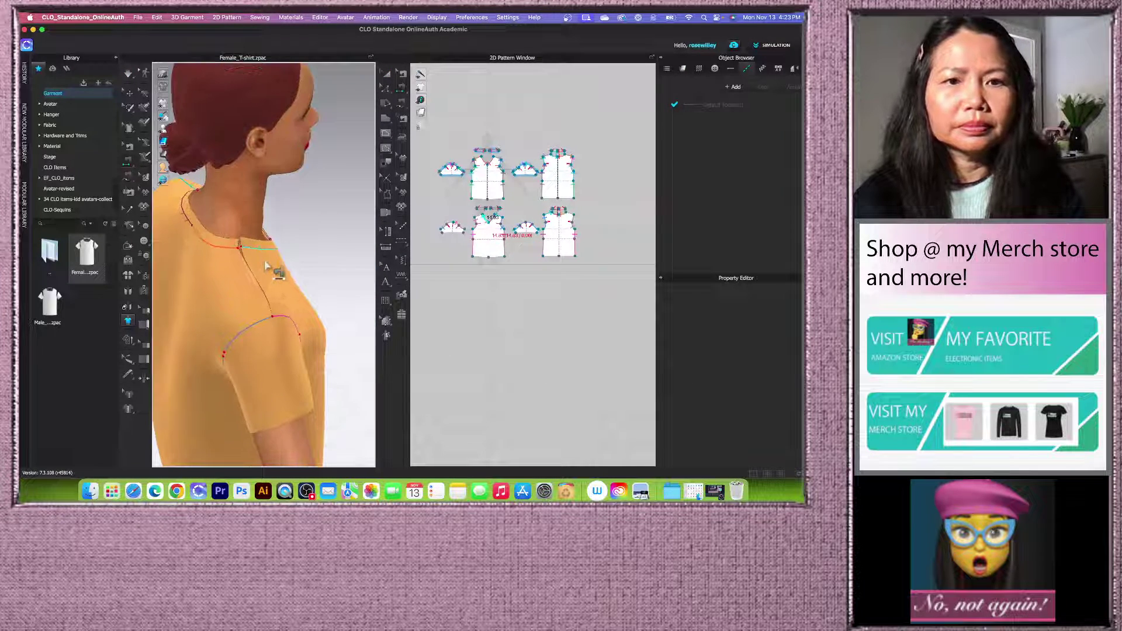
left_click(253, 271)
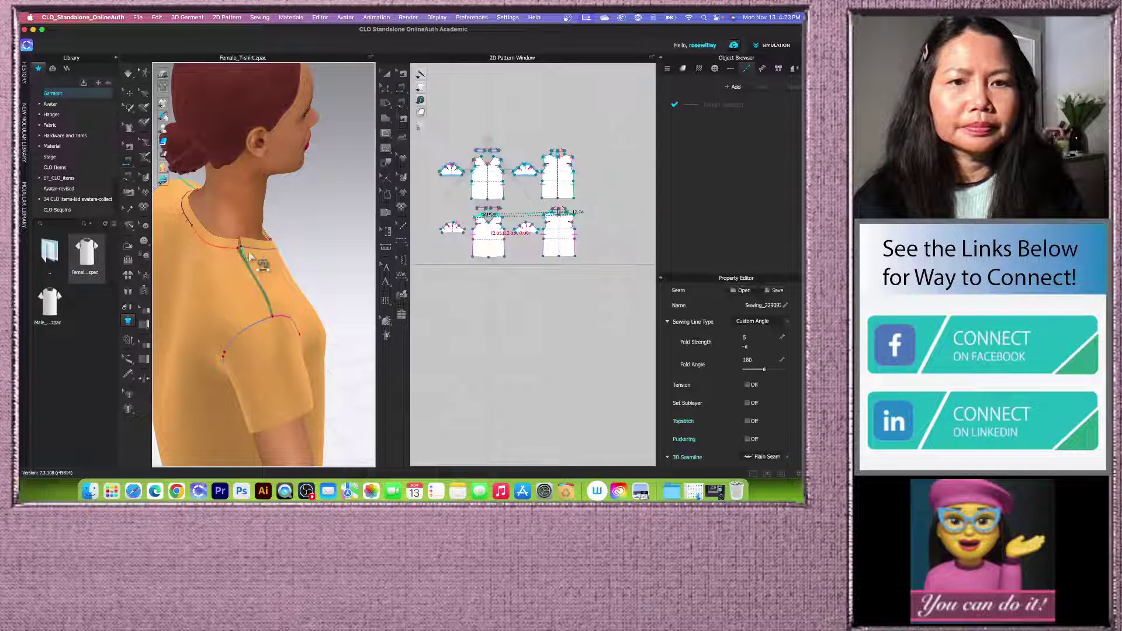
left_click(242, 245)
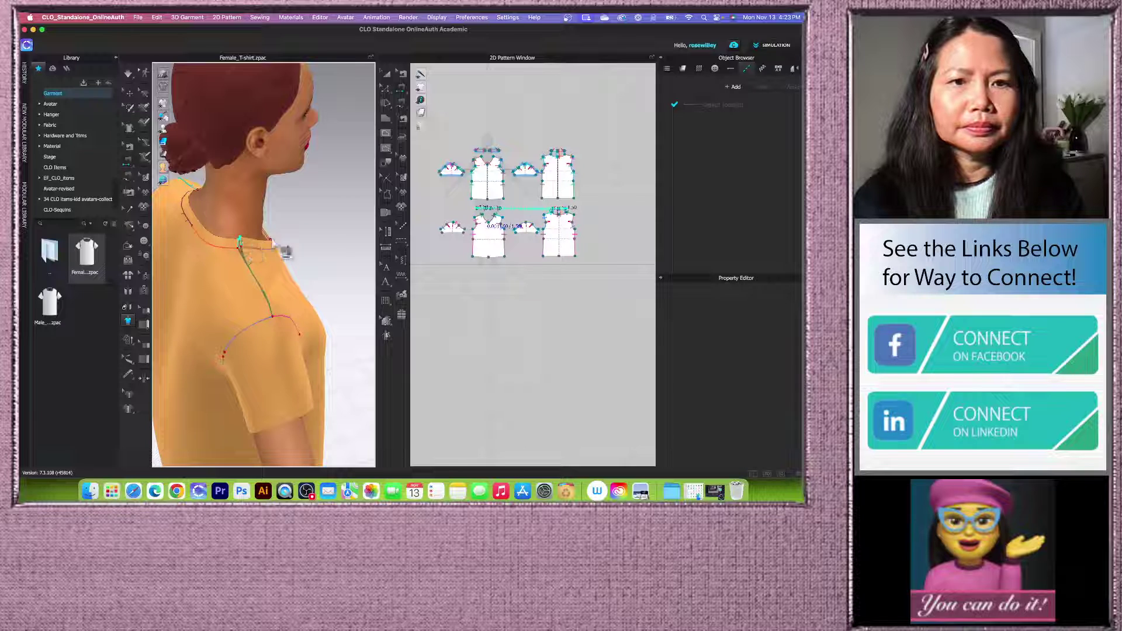
left_click(317, 248)
right_click_drag(317, 247, 281, 230)
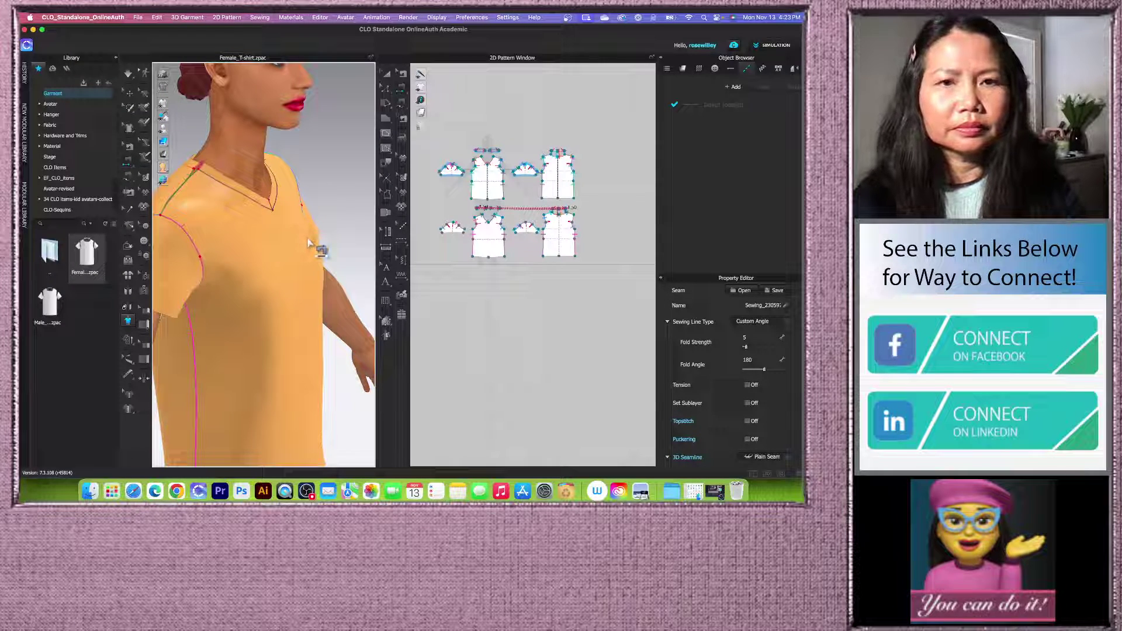
Step: Simulate the fully sewn under-layer T-shirt, stop the simulation and check its seams from the front
scroll(308, 240, "down", 3)
left_click(129, 76)
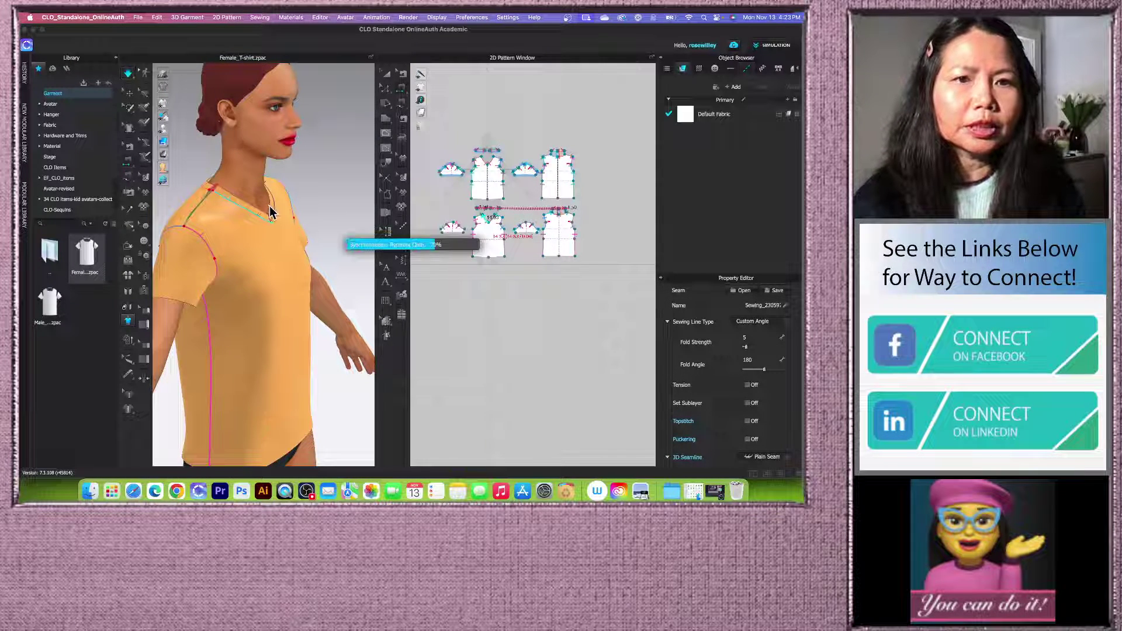
scroll(279, 215, "down", 3)
right_click_drag(313, 215, 283, 230)
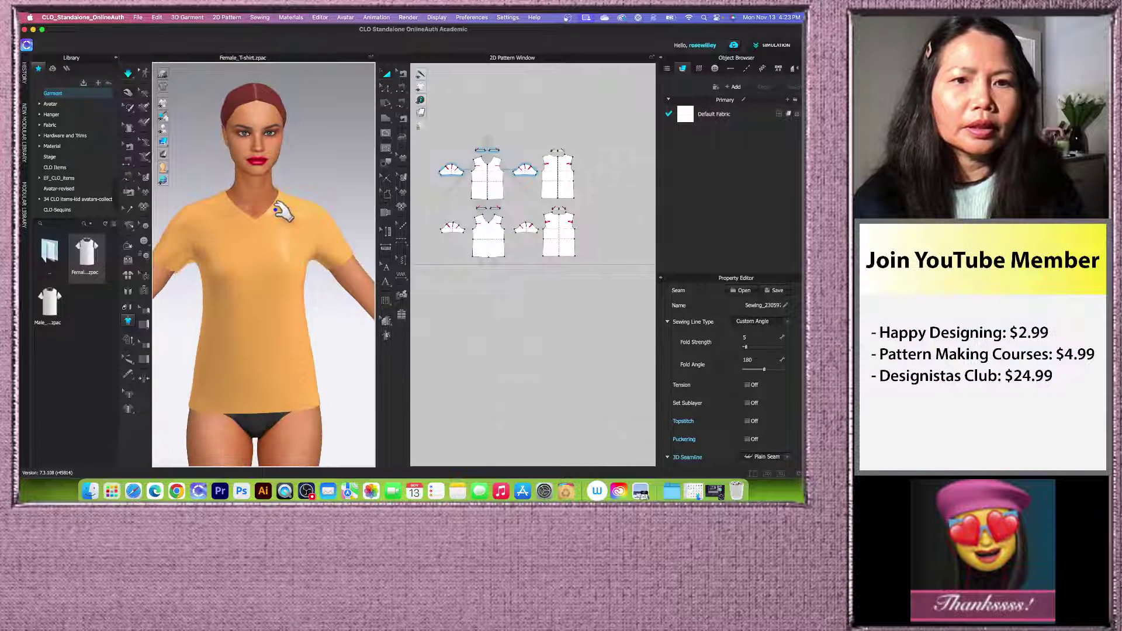
left_click(128, 73)
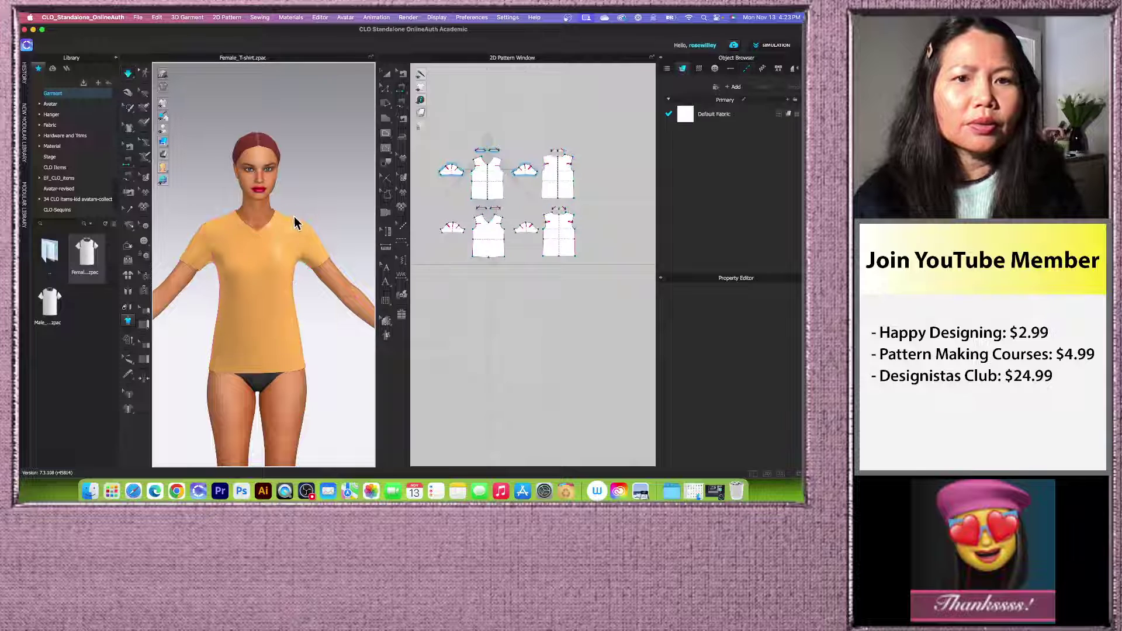
scroll(304, 230, "down", 1)
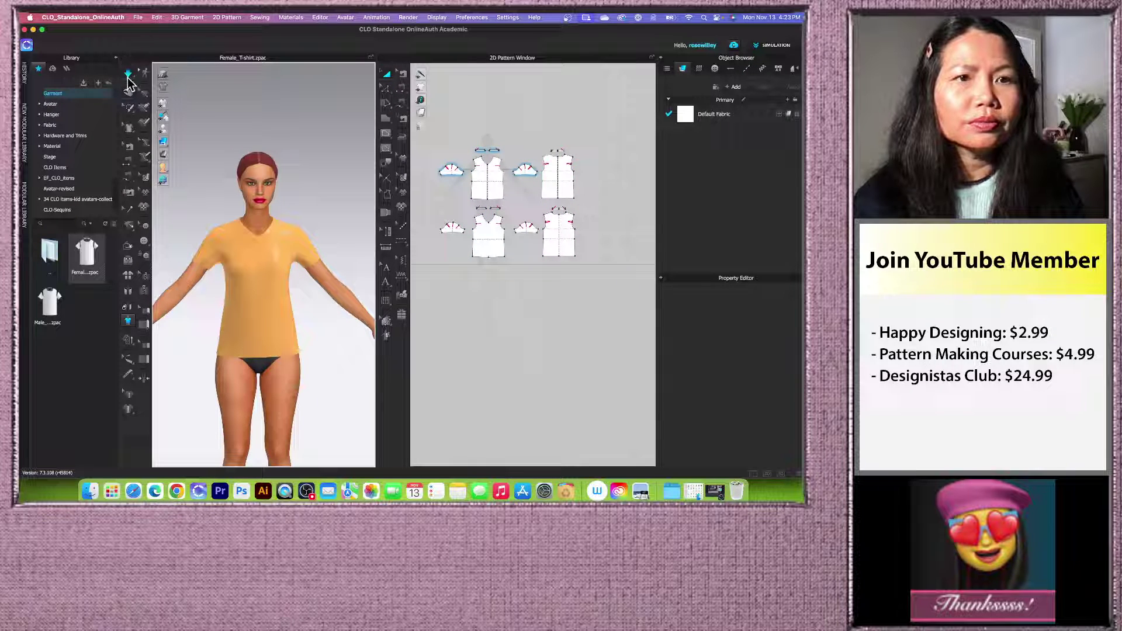
left_click(128, 77)
left_click(401, 88)
scroll(440, 260, "down", 4)
scroll(310, 250, "up", 3)
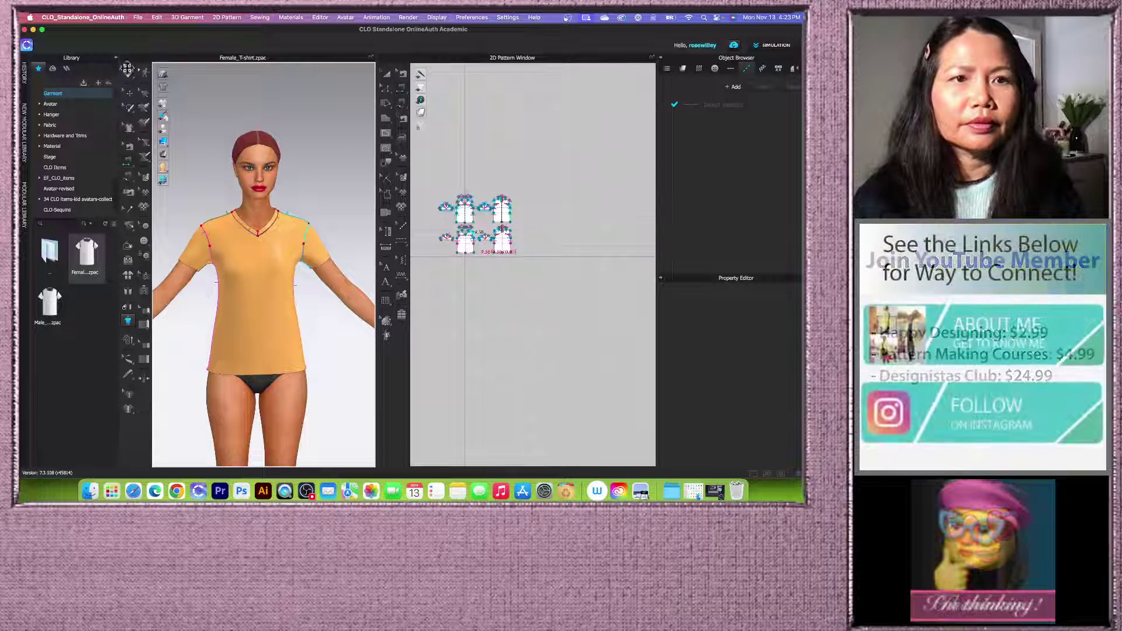
scroll(481, 254, "up", 1)
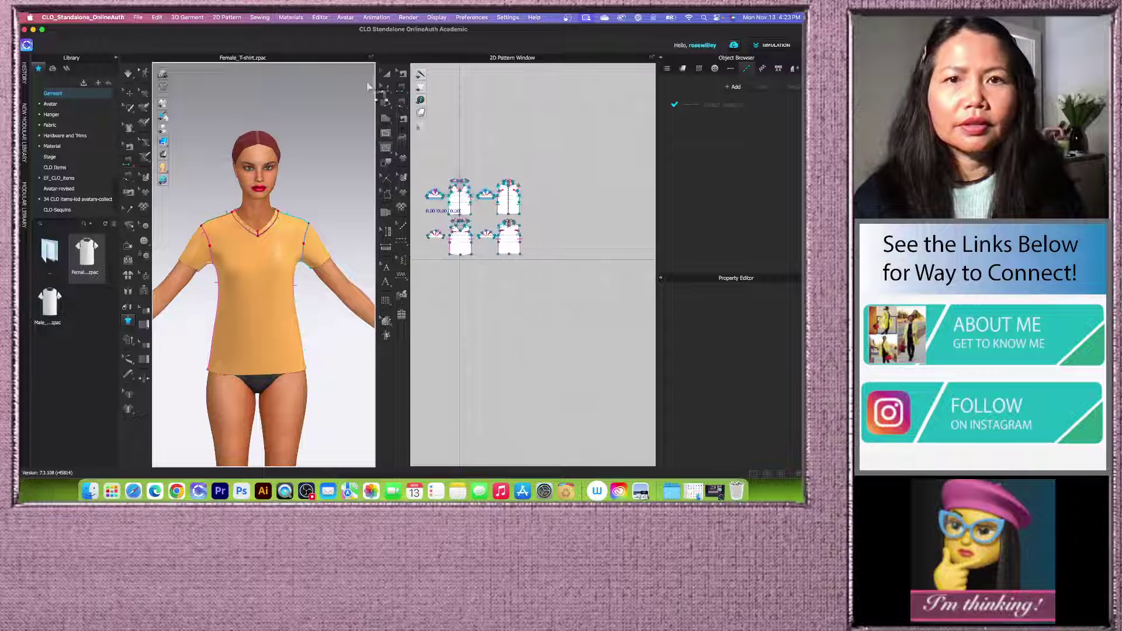
Step: Freeze all the cloned under-layer patterns in the lower row
left_click(386, 73)
scroll(514, 258, "up", 2)
scroll(455, 288, "down", 1)
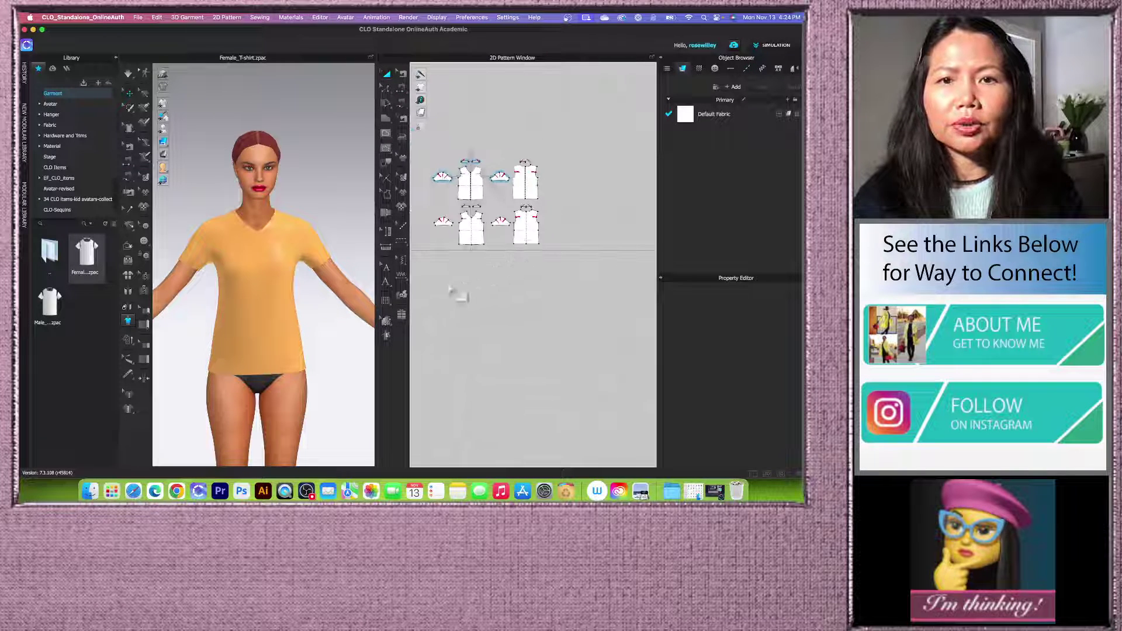
left_click_drag(475, 233, 562, 273)
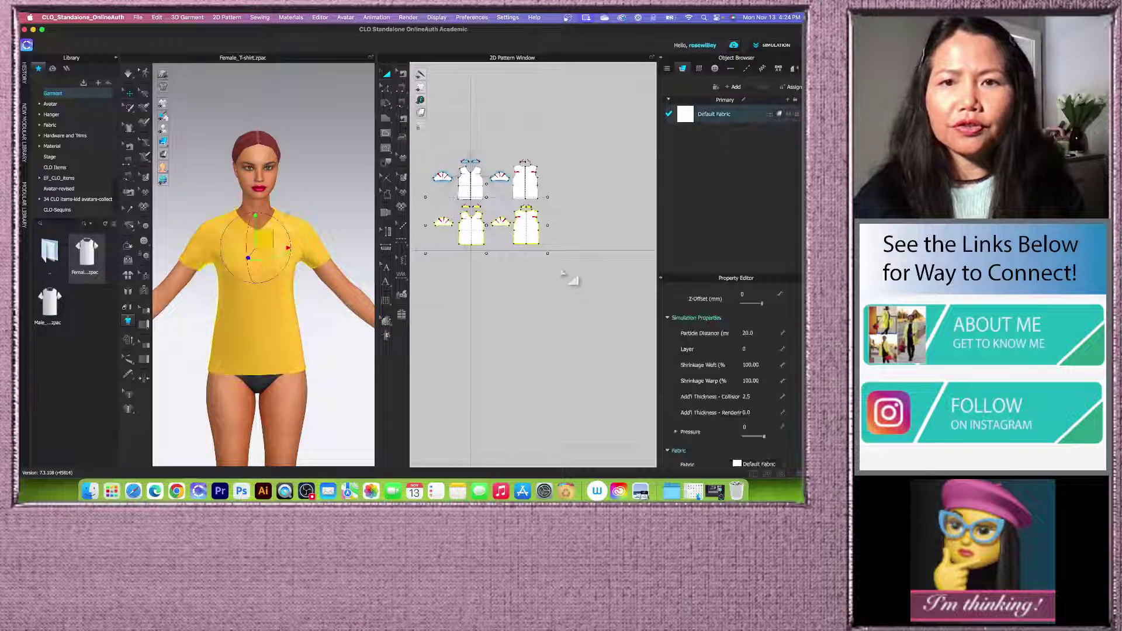
right_click(532, 233)
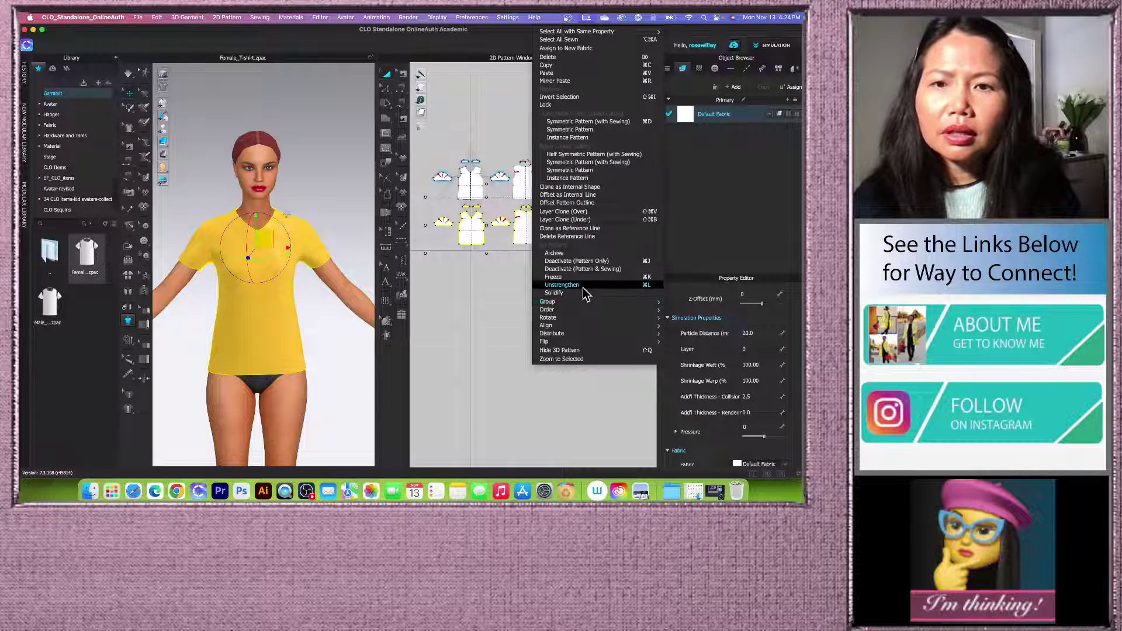
left_click(553, 276)
scroll(492, 315, "up", 3)
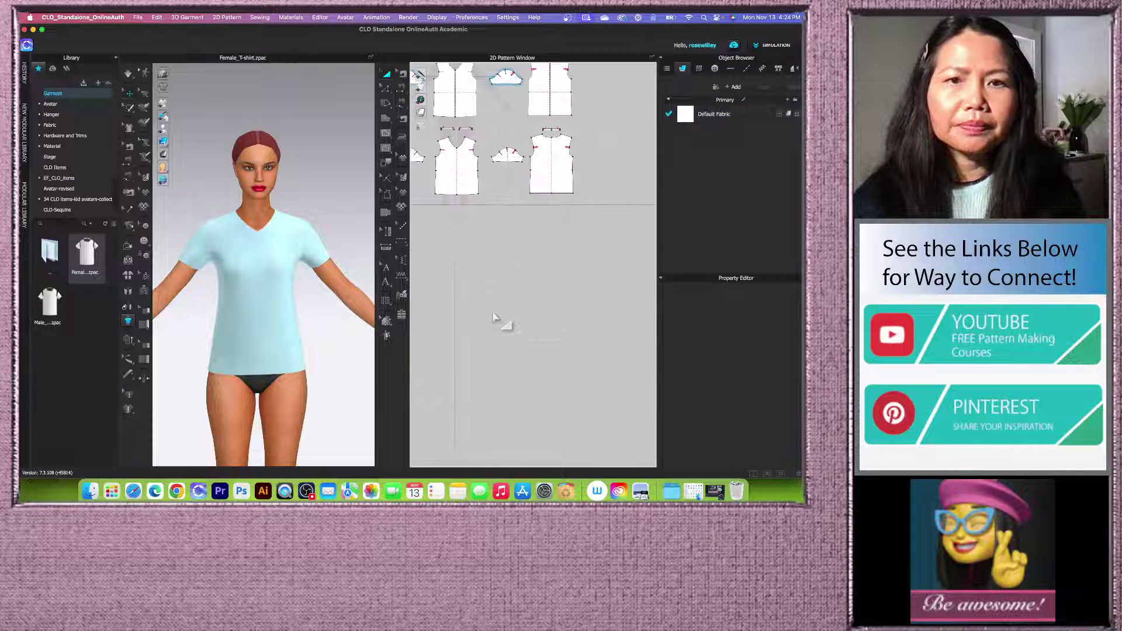
Step: Show the hidden original T-shirt patterns from the upper row on the avatar in 3D
scroll(493, 316, "down", 3)
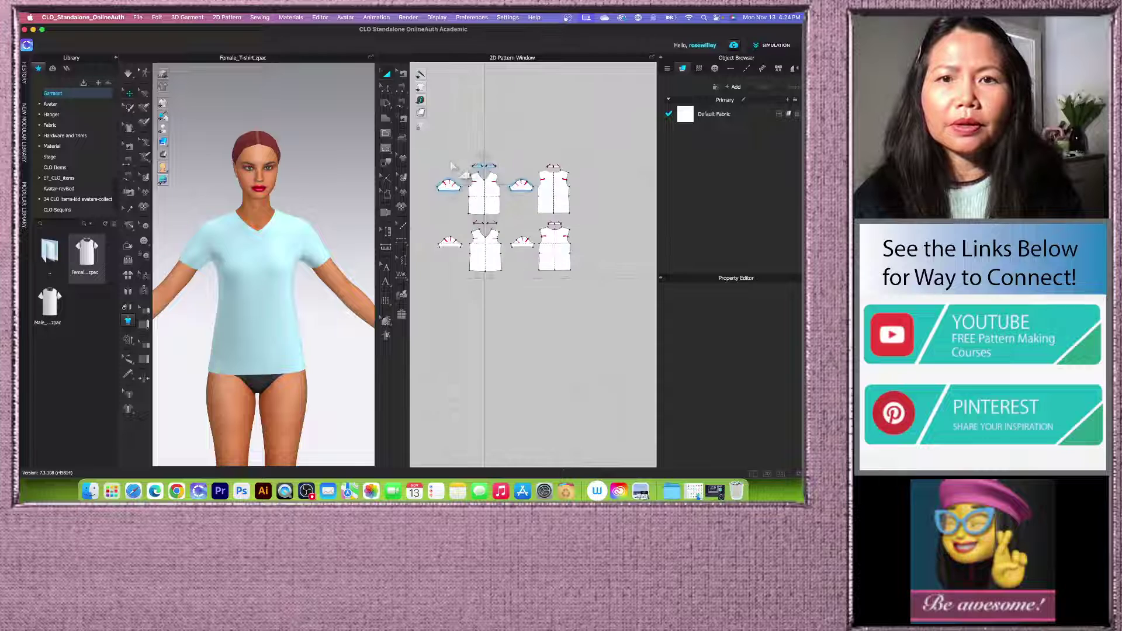
left_click_drag(429, 143, 574, 218)
right_click(564, 207)
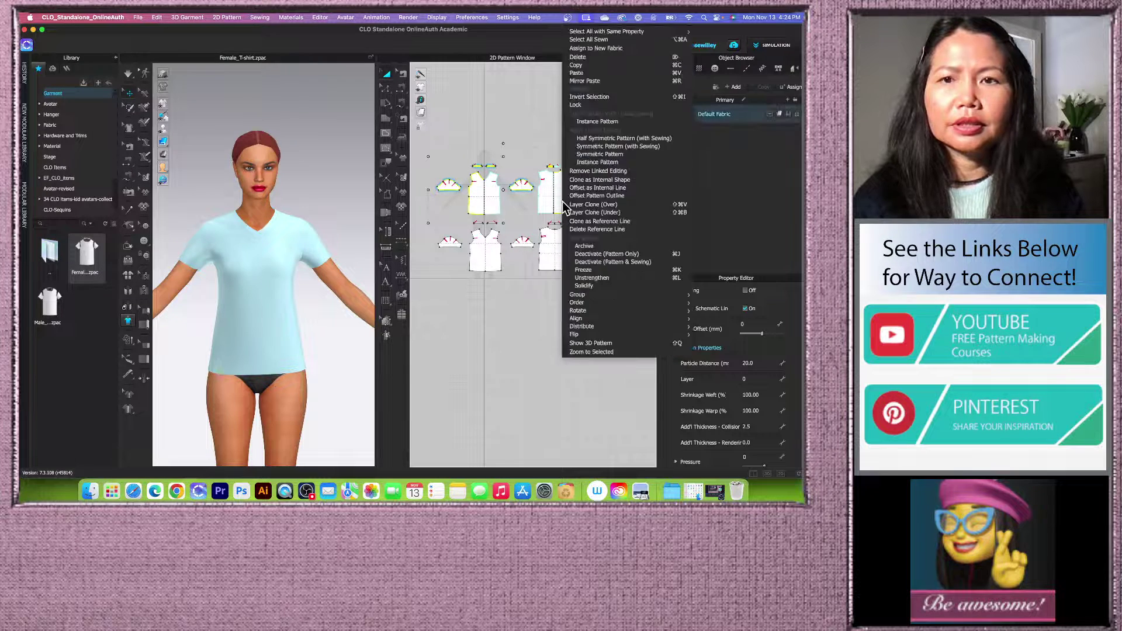
left_click(608, 344)
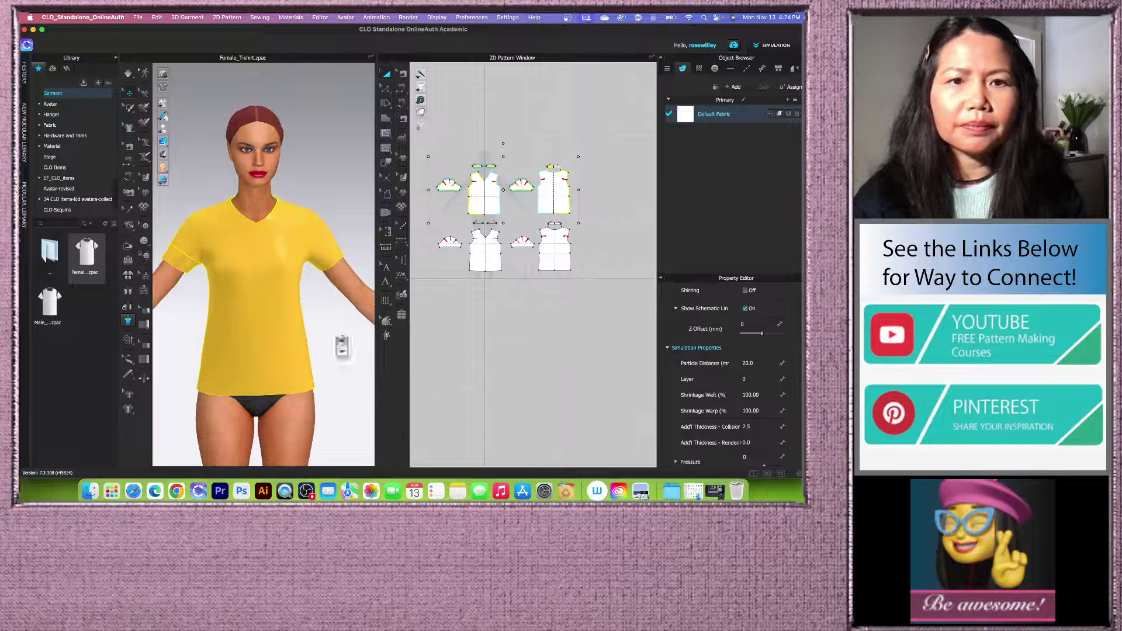
scroll(535, 351, "down", 1)
left_click(523, 371)
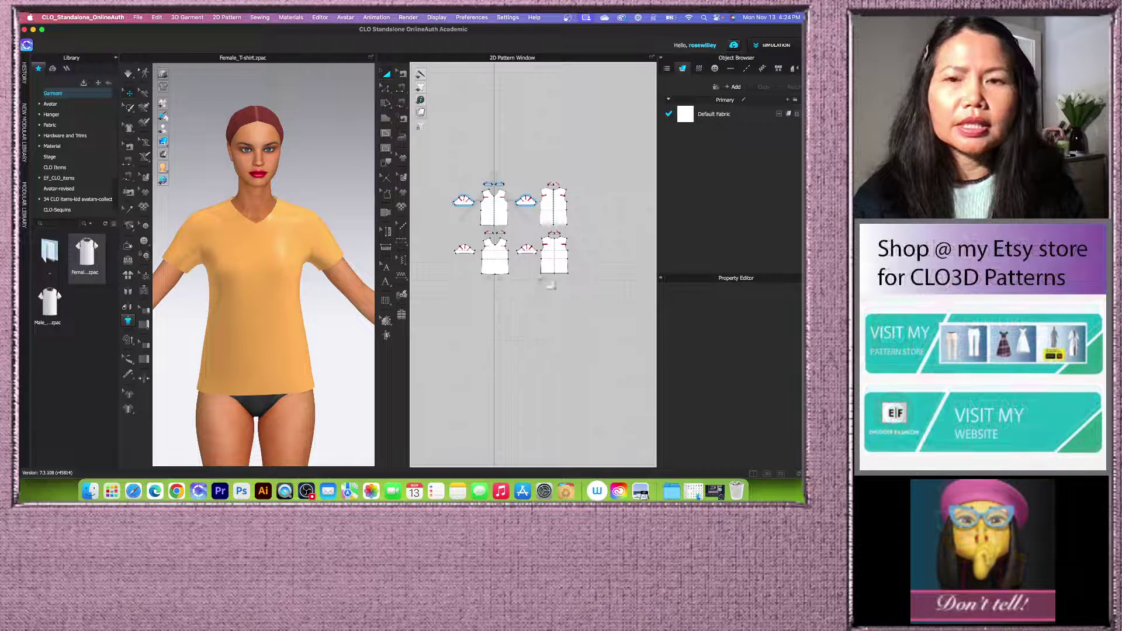
Step: Examine the upper and lower sets of T-shirt patterns in the 2D pattern window
scroll(526, 234, "up", 1)
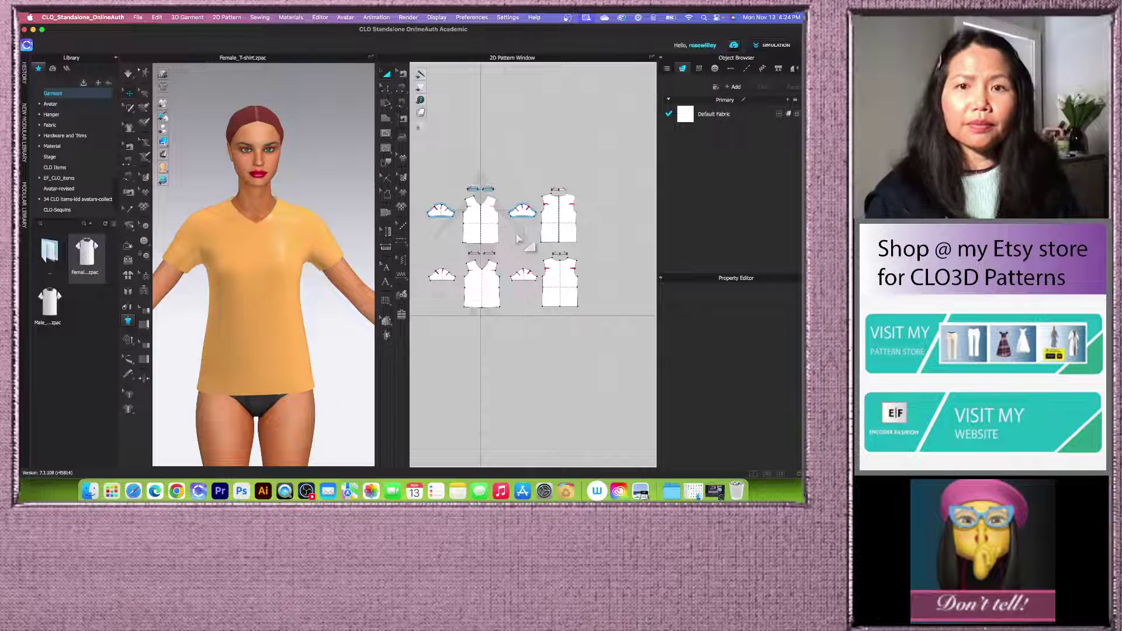
scroll(493, 262, "down", 1)
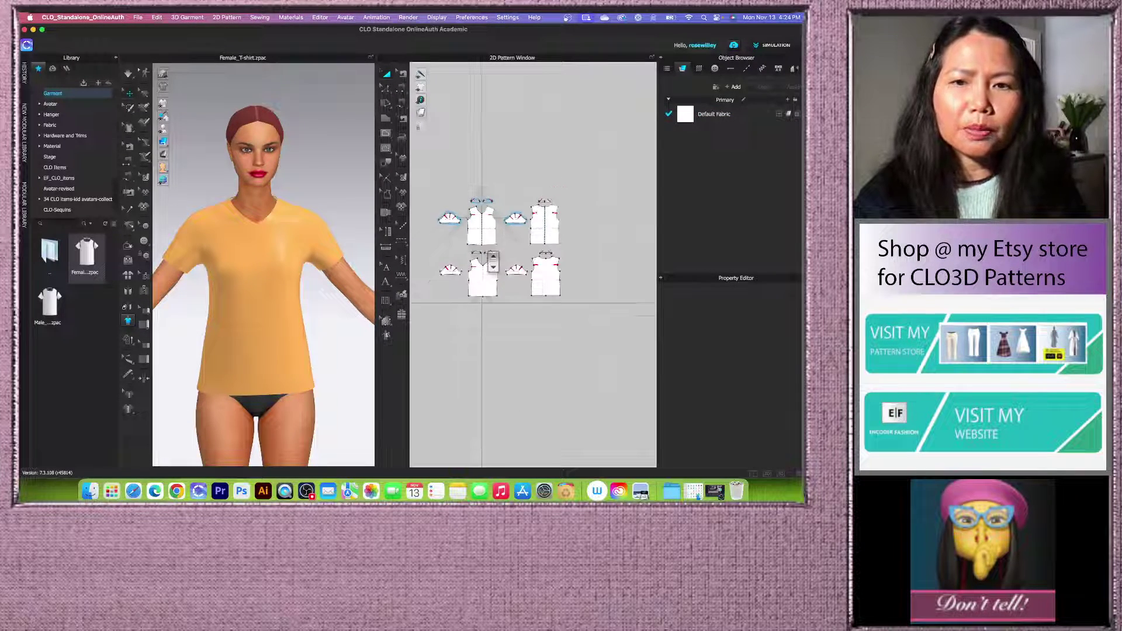
left_click_drag(433, 248, 583, 310)
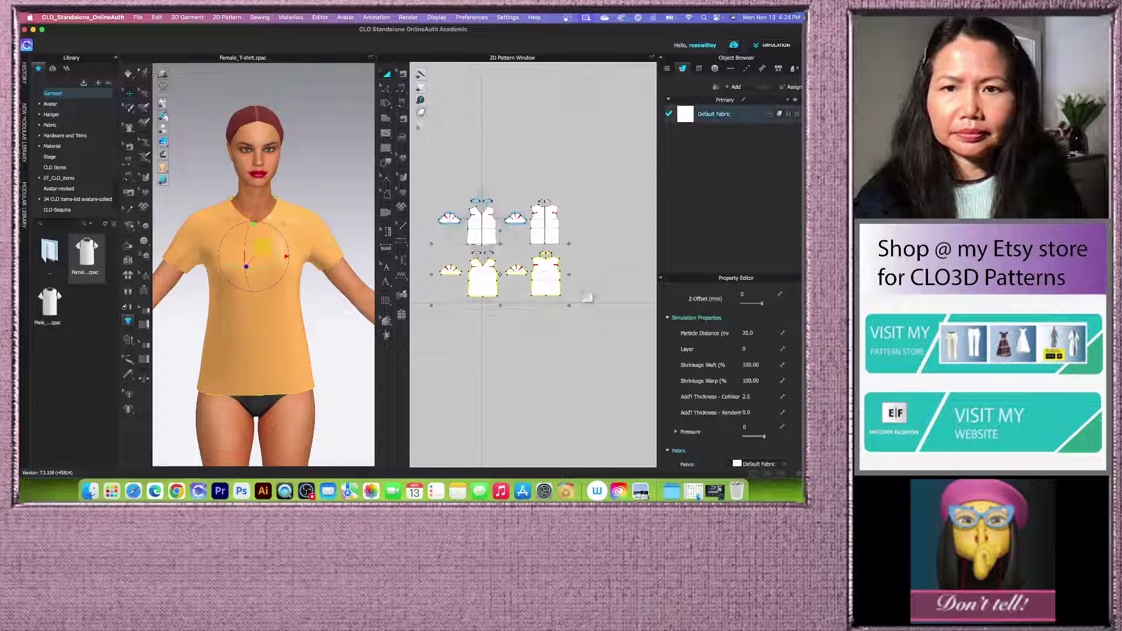
scroll(568, 259, "up", 1)
scroll(624, 251, "down", 2)
left_click(597, 263)
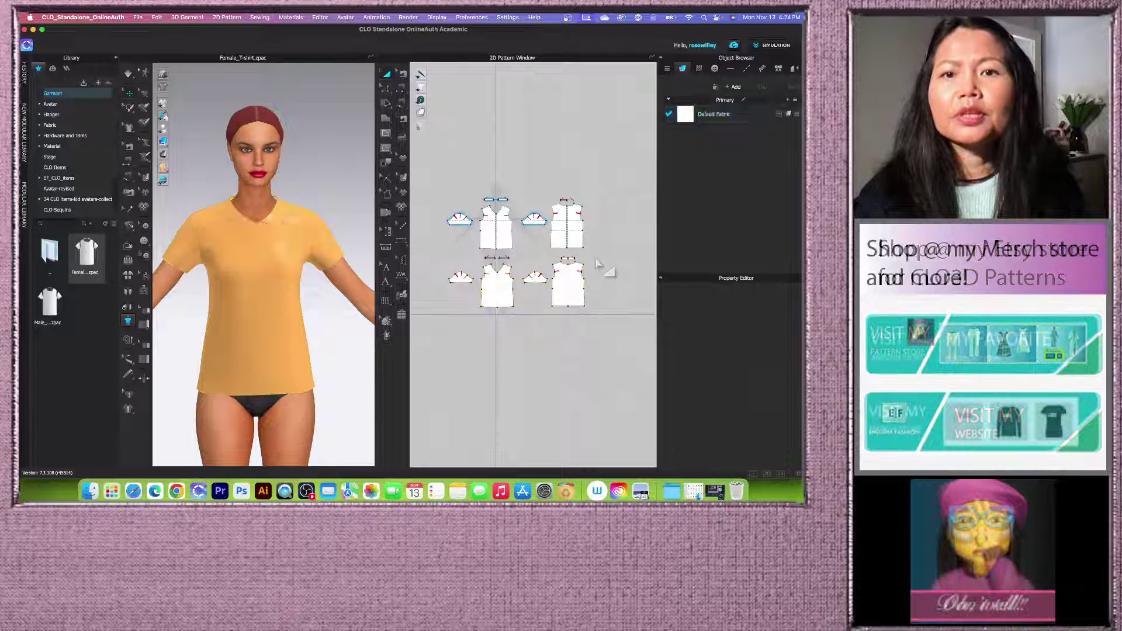
scroll(506, 244, "up", 1)
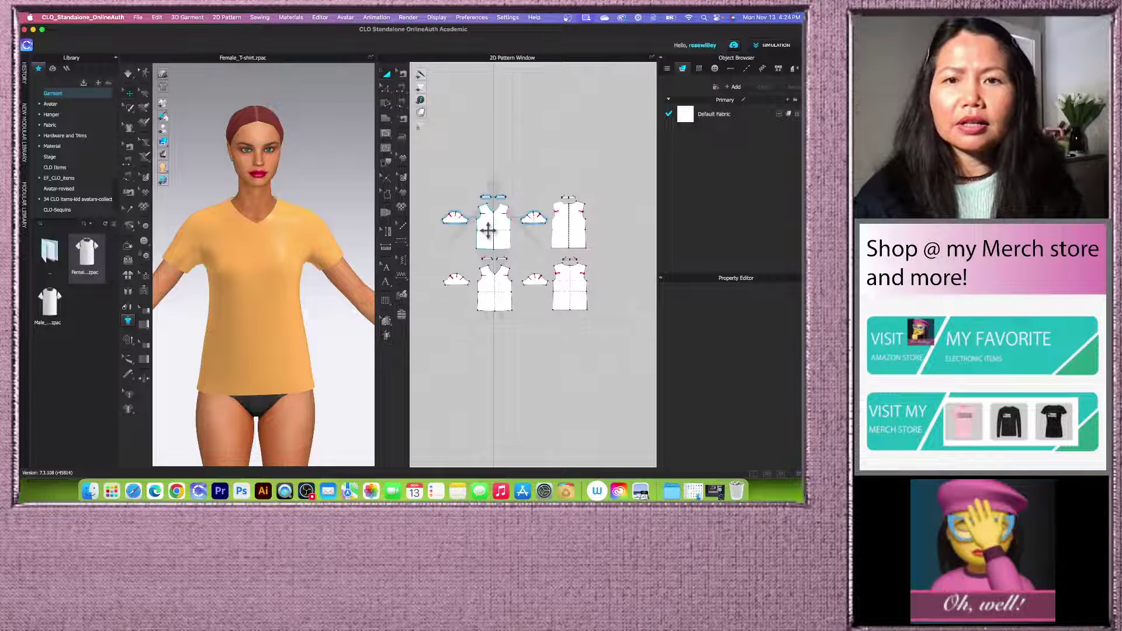
scroll(492, 242, "up", 1)
scroll(493, 241, "down", 2)
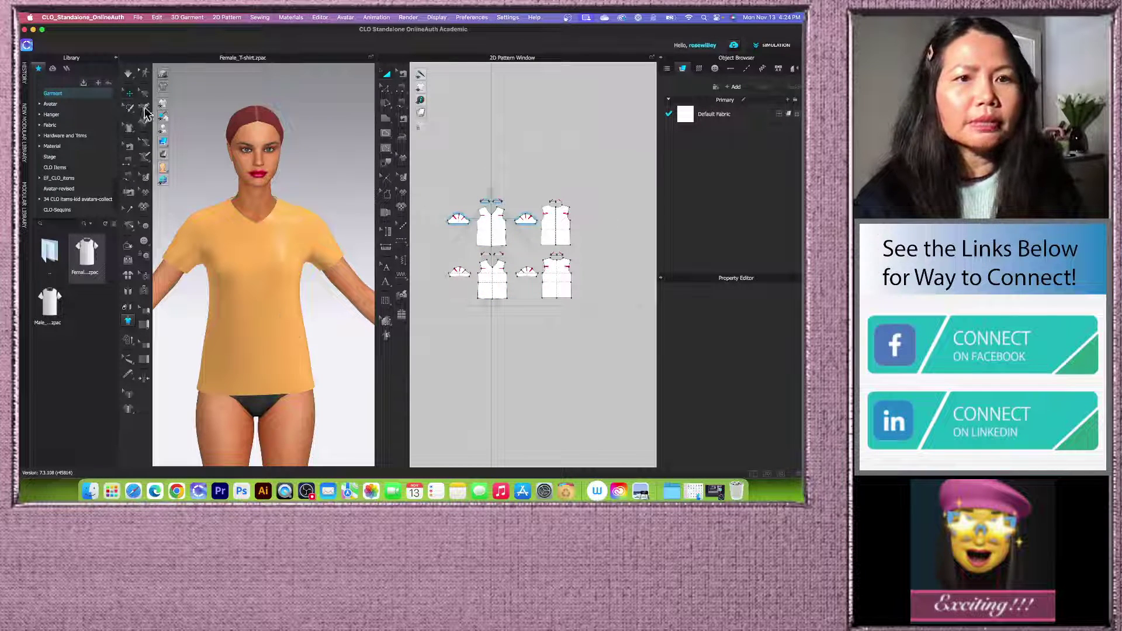
Step: Hide the avatar and inspect the T-shirt's hem and sleeve openings in the 3D view
left_click(175, 129)
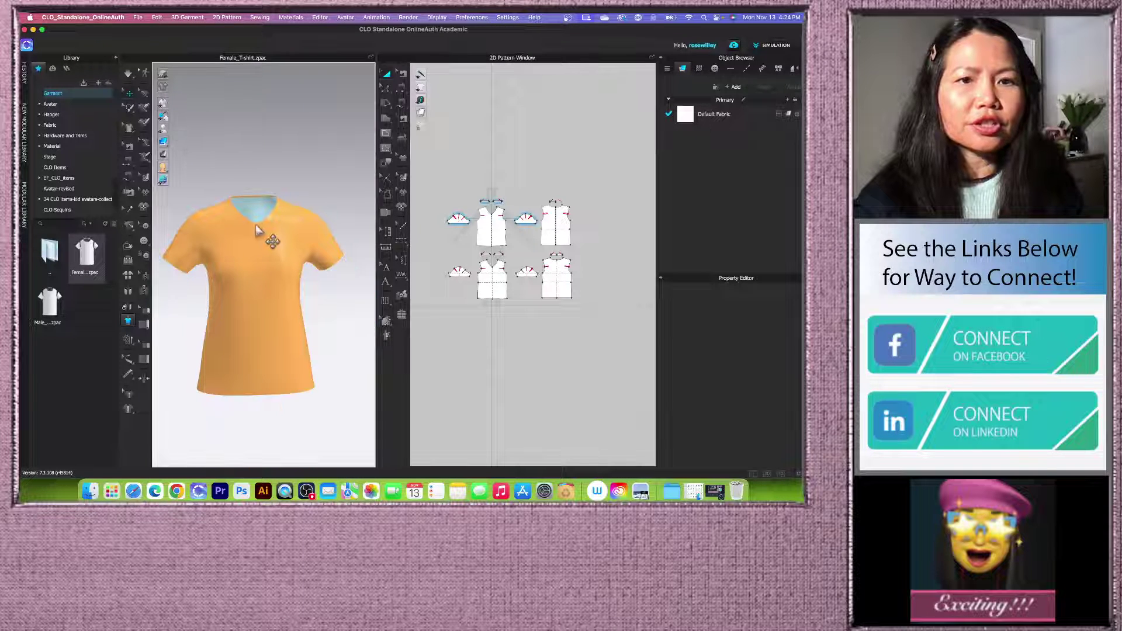
scroll(283, 234, "up", 5)
right_click_drag(284, 233, 321, 258)
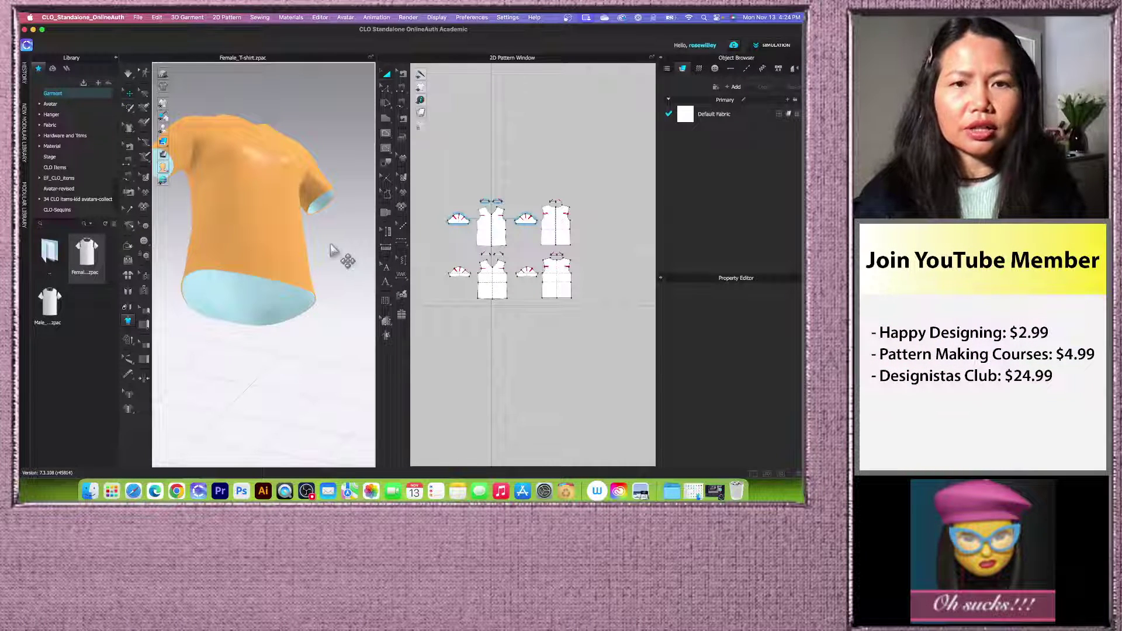
right_click_drag(331, 250, 327, 262)
scroll(499, 266, "up", 3)
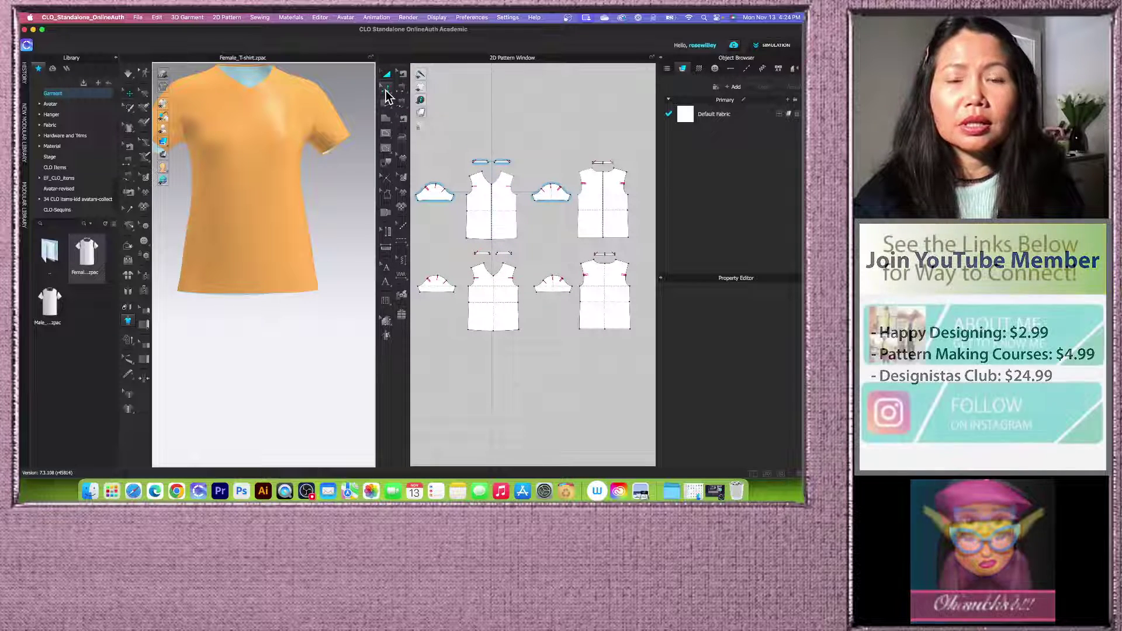
Step: Extend the hem edges of the upper-row sleeve, front and back patterns by 3 cm using Offset Pattern Outline, creating internal lines
left_click(387, 88)
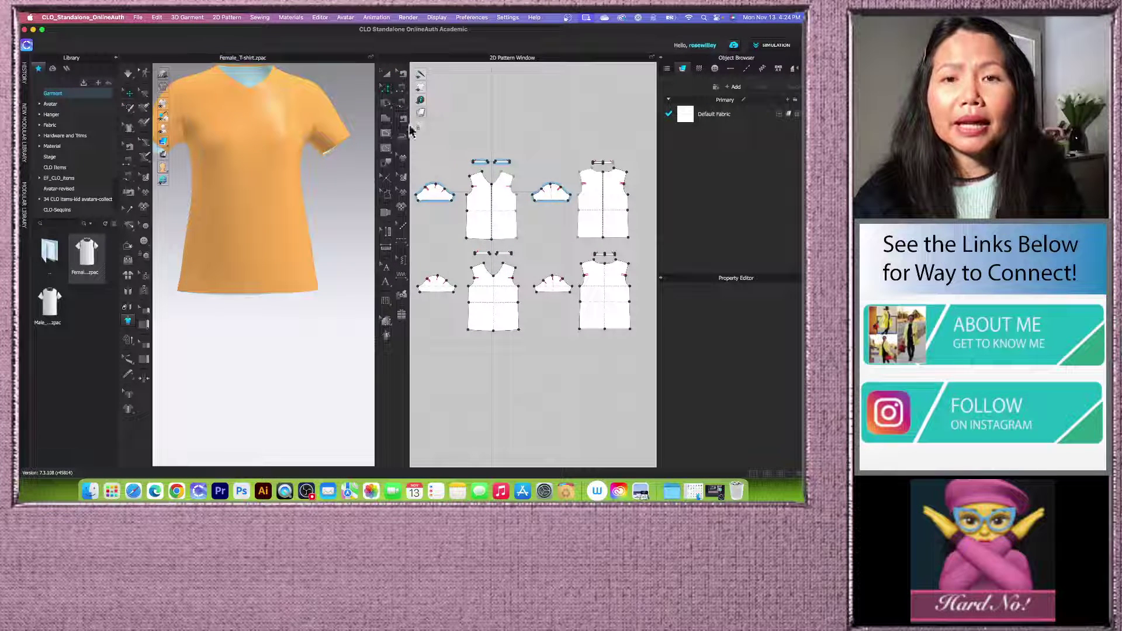
left_click(437, 204)
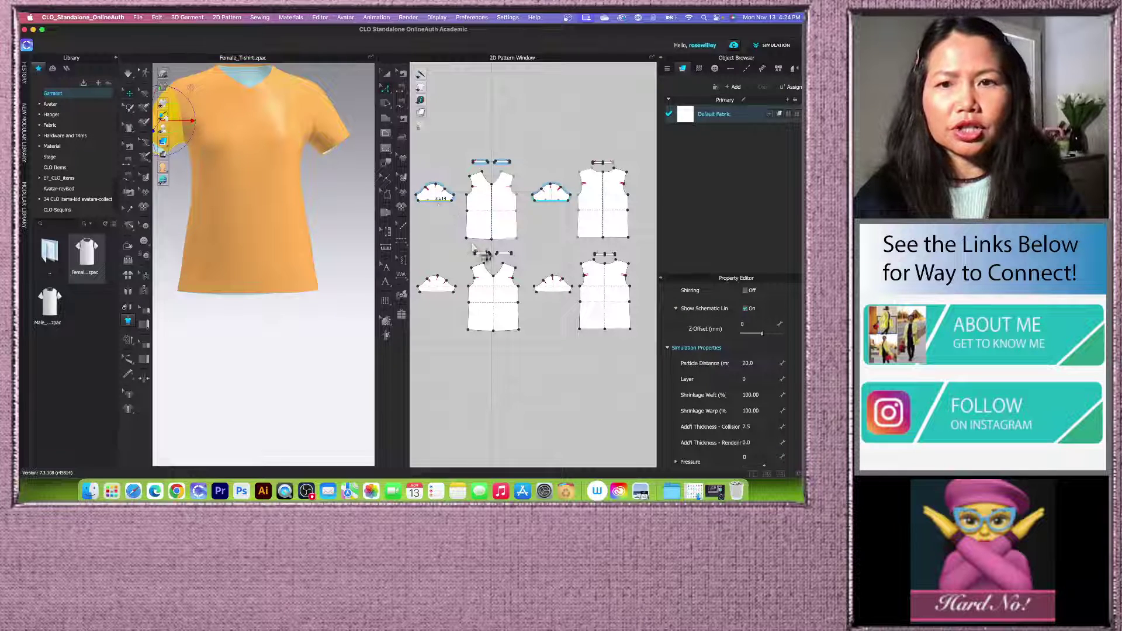
left_click(480, 248)
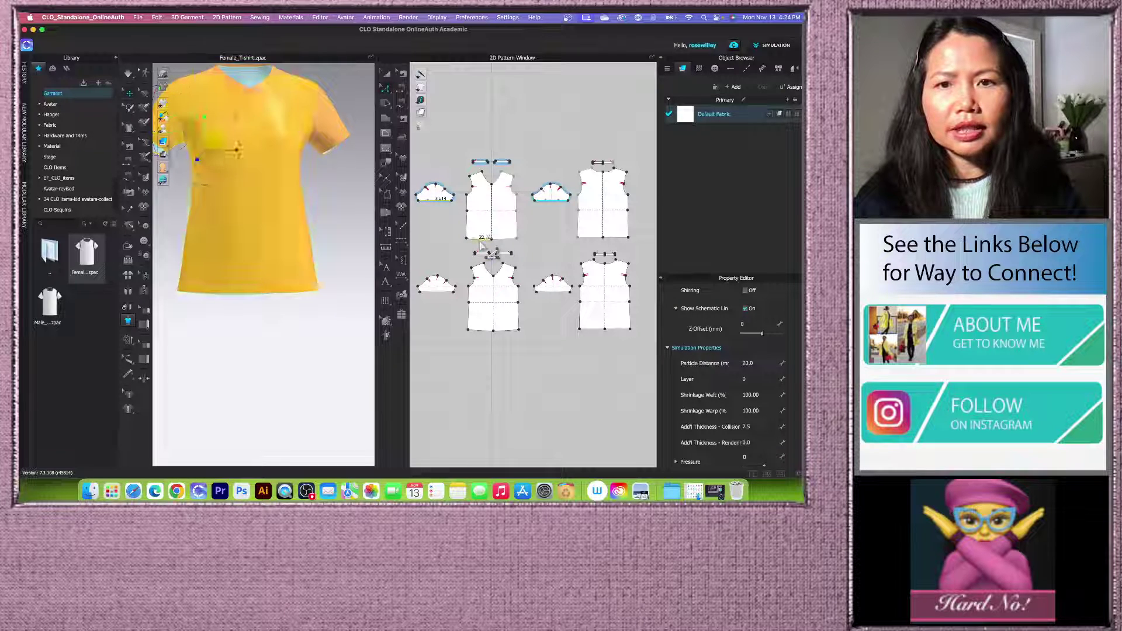
left_click(595, 244)
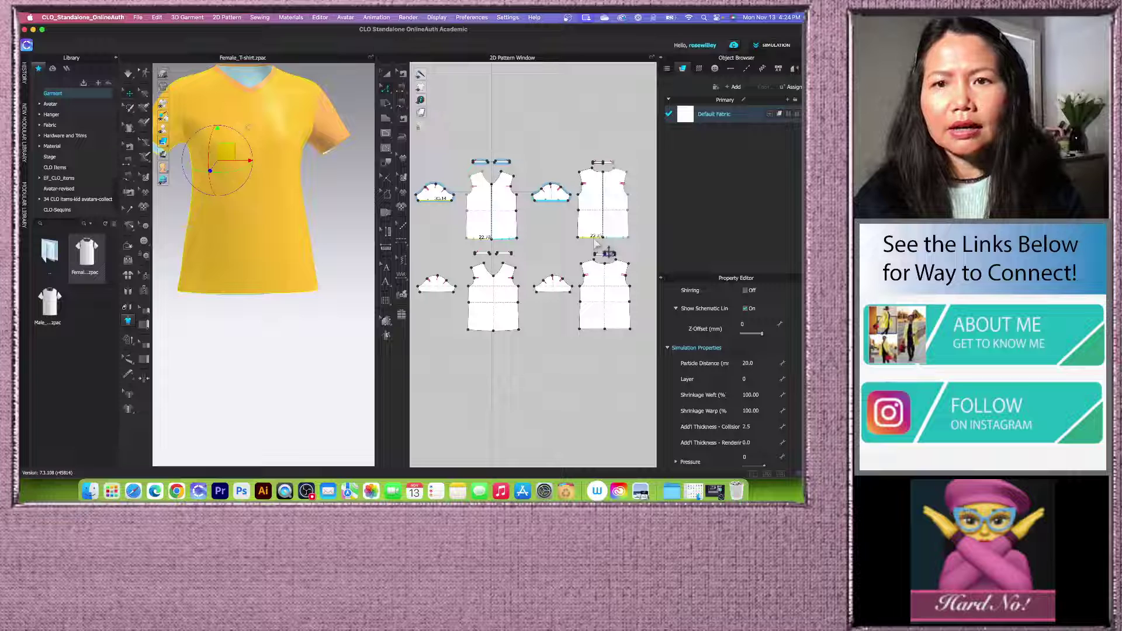
right_click(595, 239)
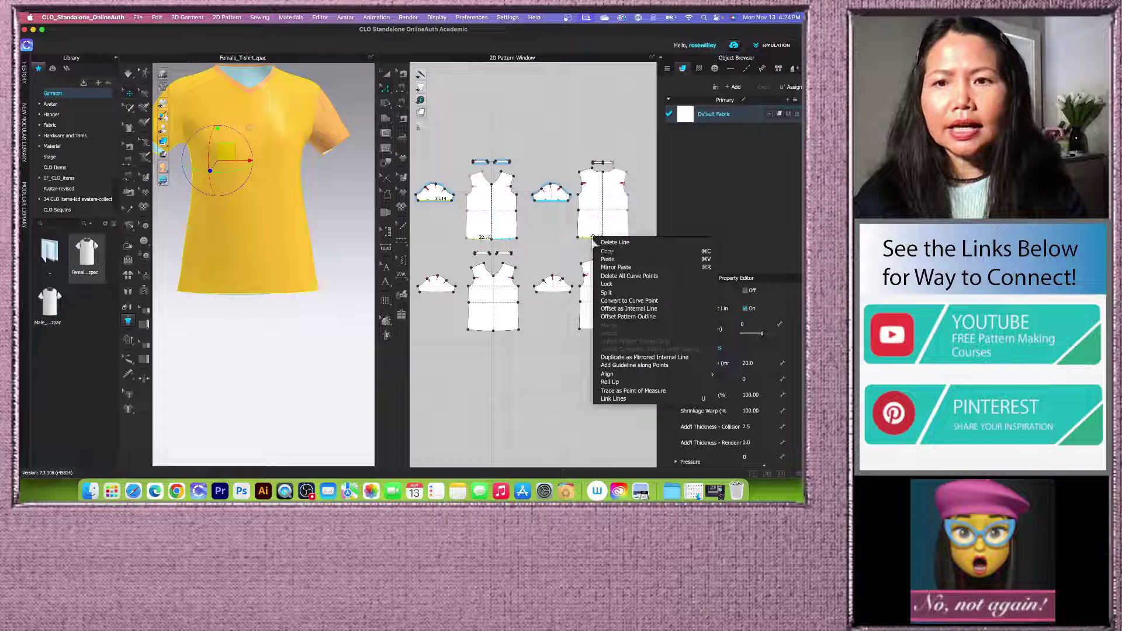
left_click(633, 317)
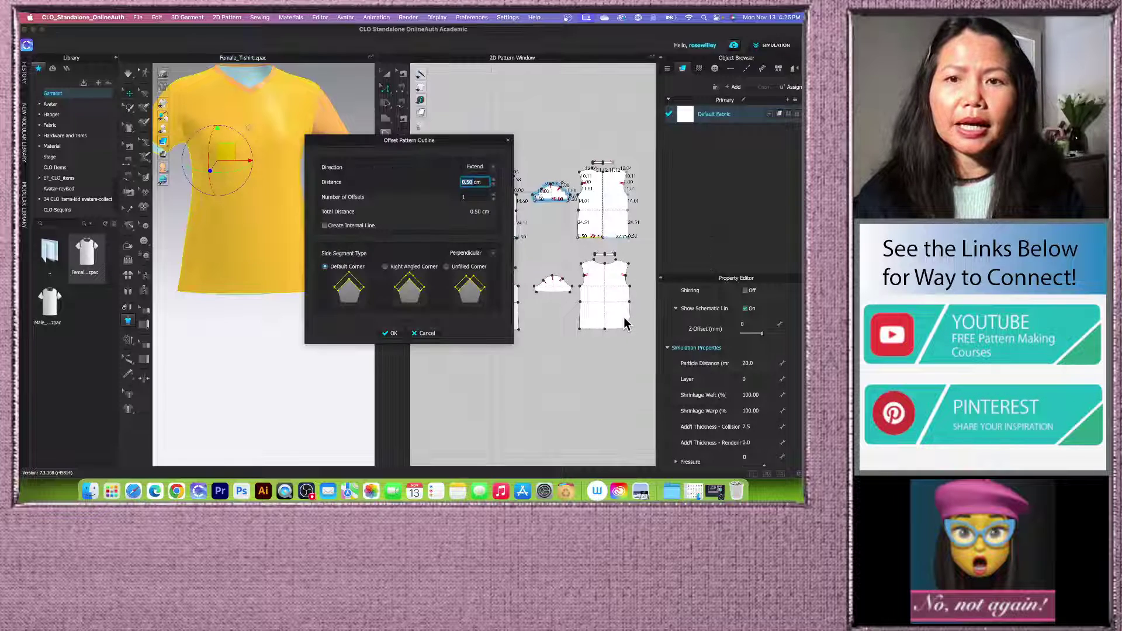
left_click_drag(442, 151, 368, 142)
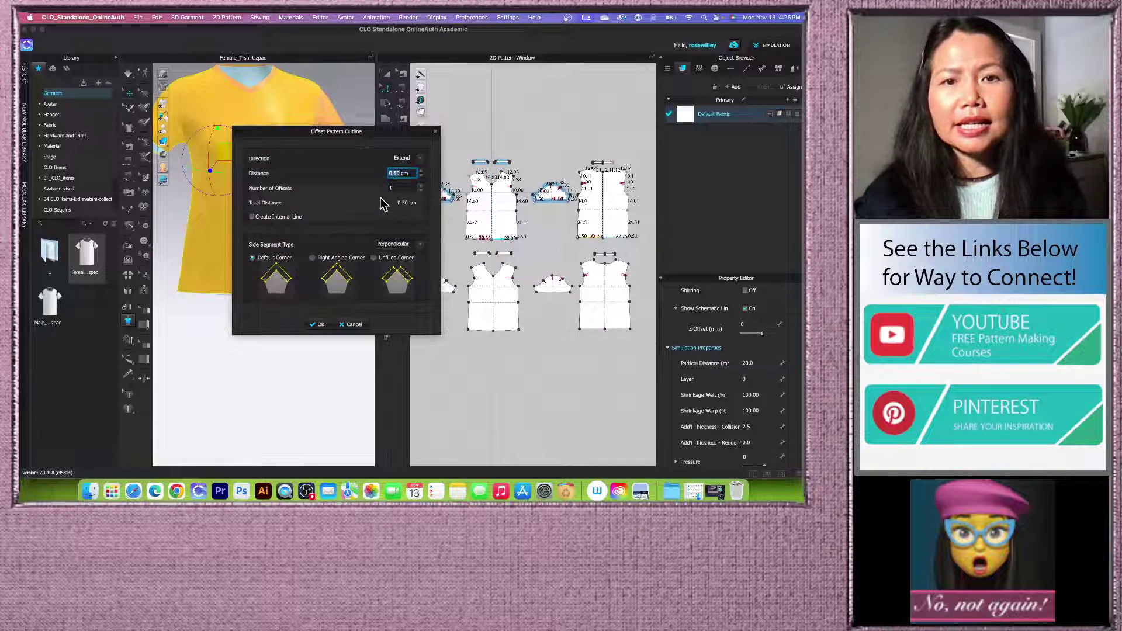
type("3")
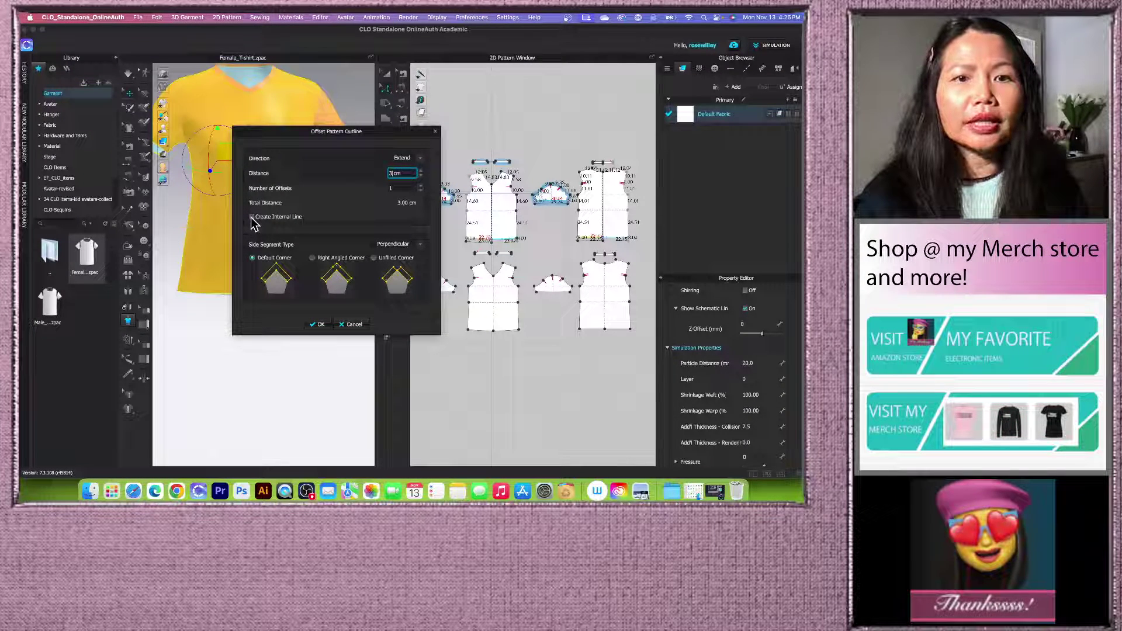
left_click(321, 325)
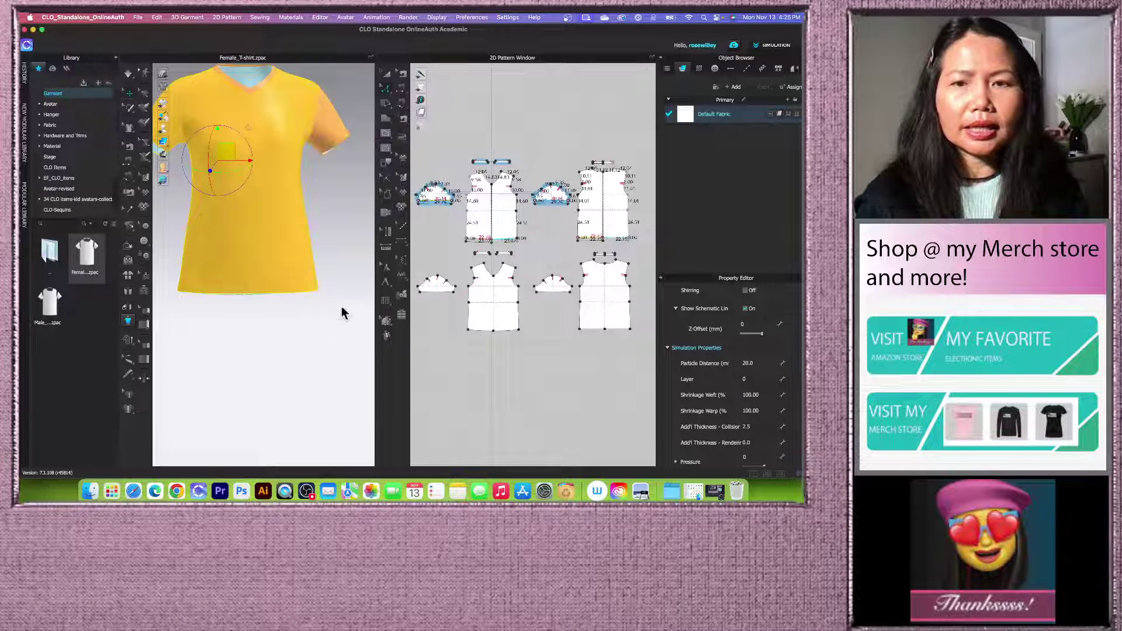
scroll(502, 239, "up", 3)
scroll(502, 238, "down", 3)
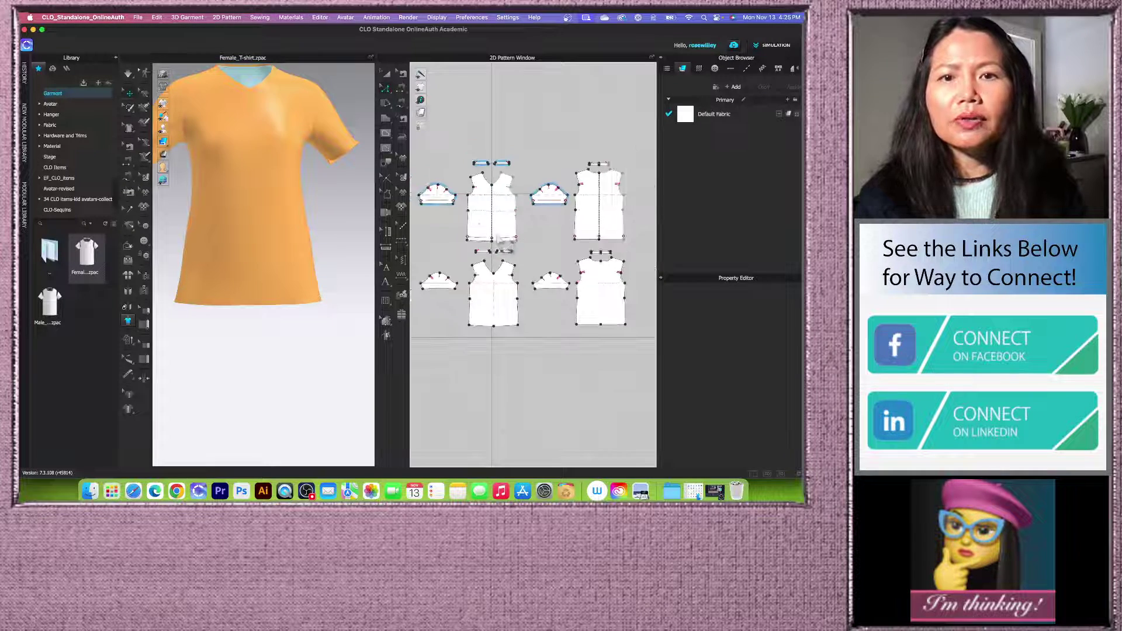
Step: Offset the extended sleeve, front and back hem edges of the upper-row patterns as one internal line at 6 cm
scroll(442, 217, "up", 2)
left_click(444, 202)
scroll(459, 222, "down", 2)
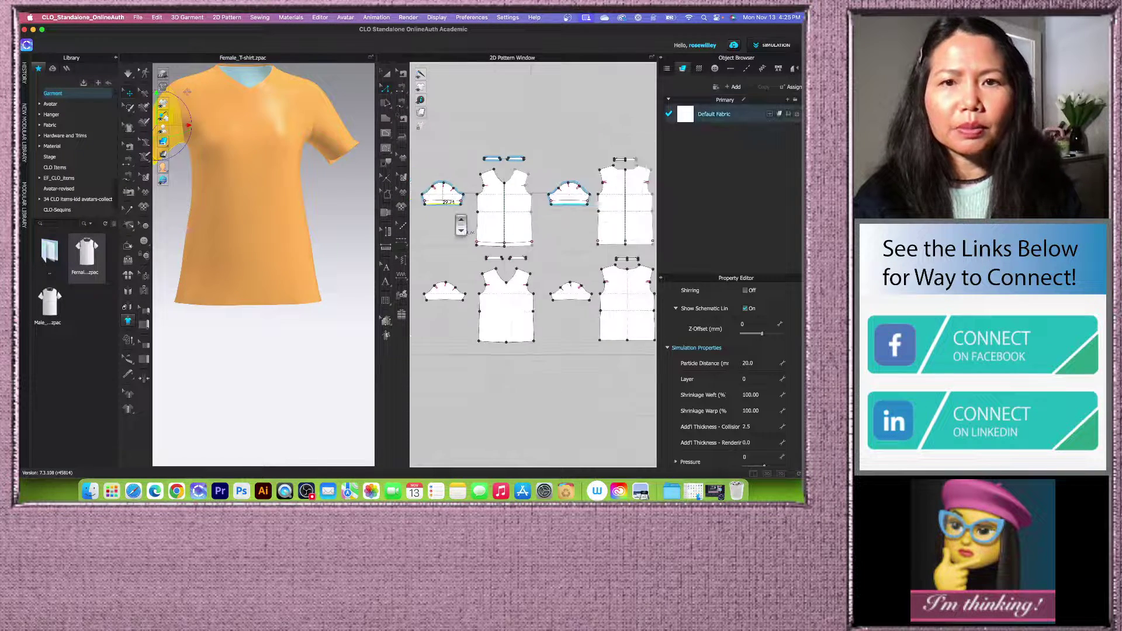
scroll(482, 258, "up", 2)
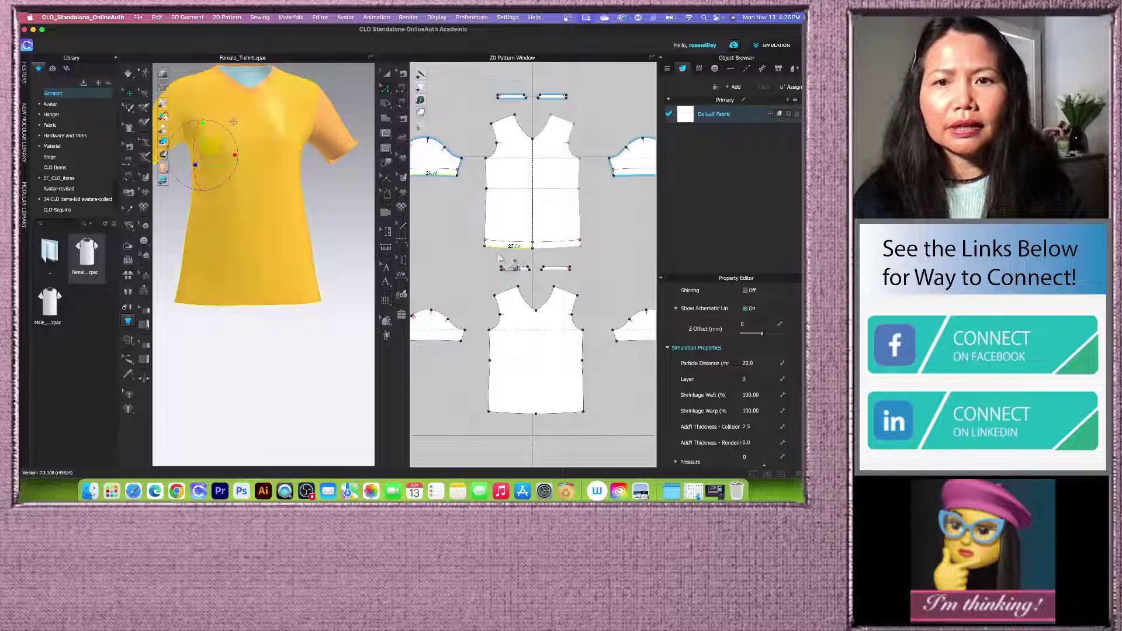
scroll(506, 256, "down", 2)
scroll(558, 226, "up", 2)
scroll(566, 239, "down", 2)
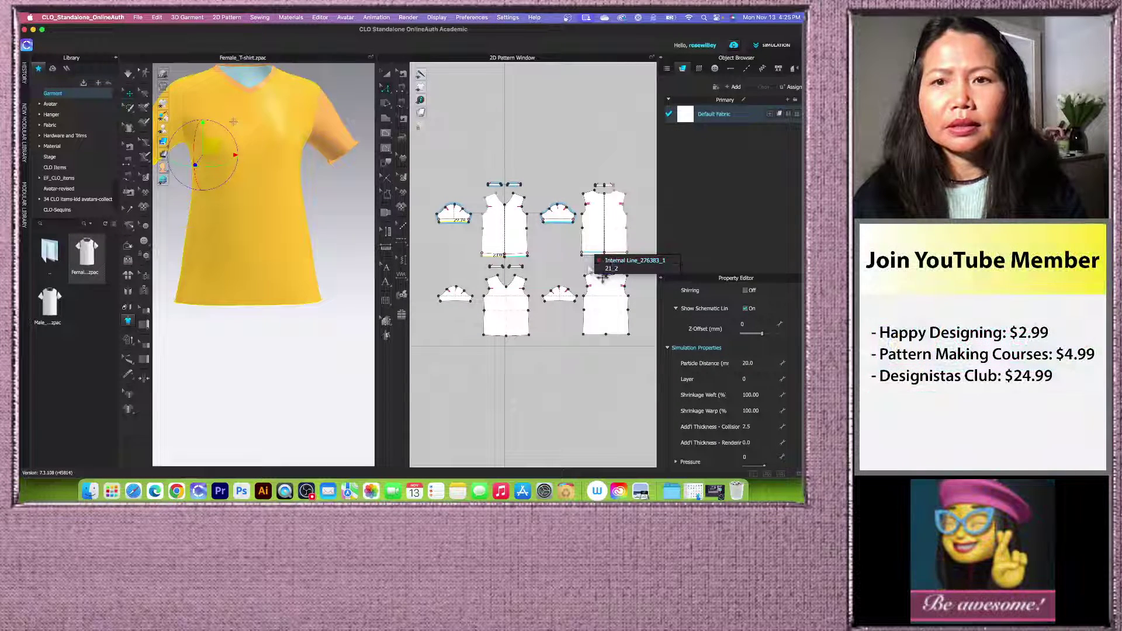
scroll(597, 265, "up", 3)
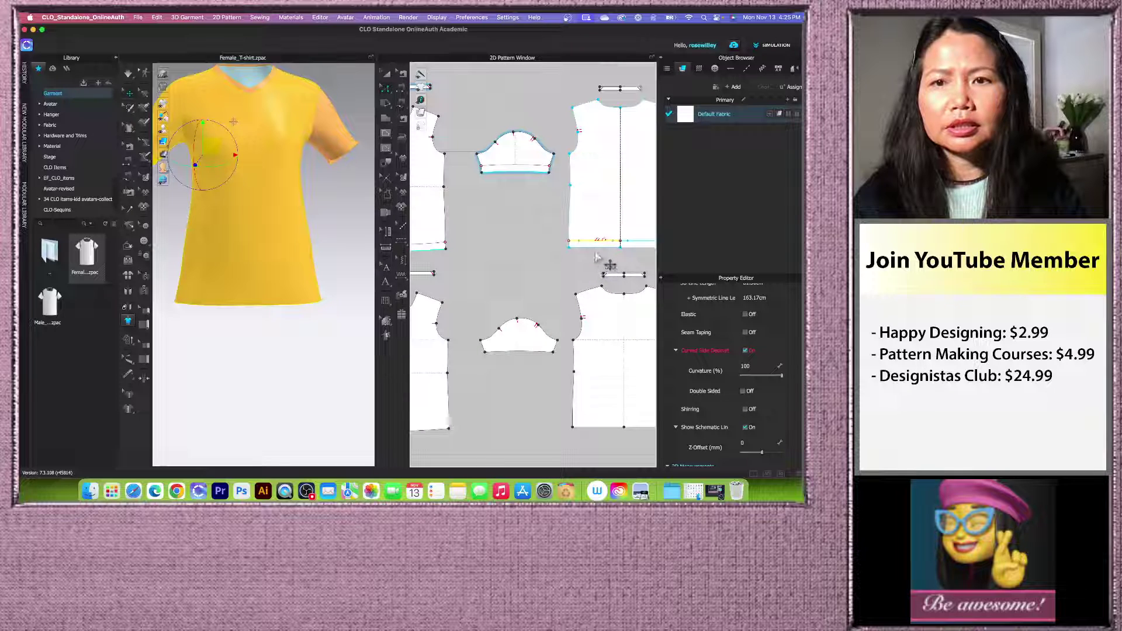
scroll(593, 257, "down", 3)
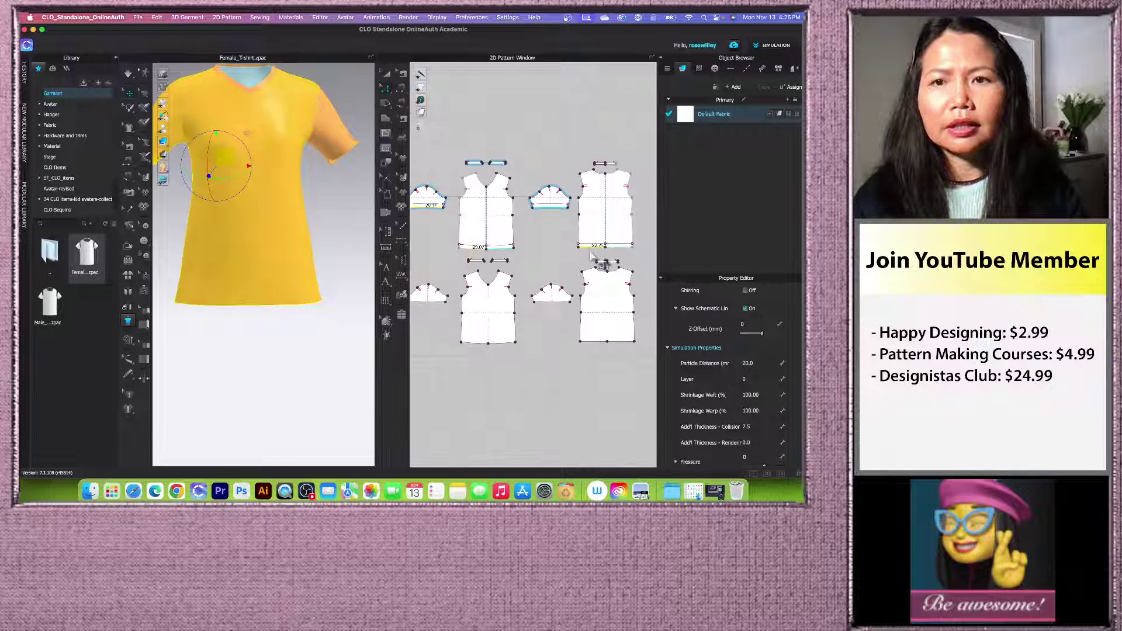
scroll(558, 260, "up", 5)
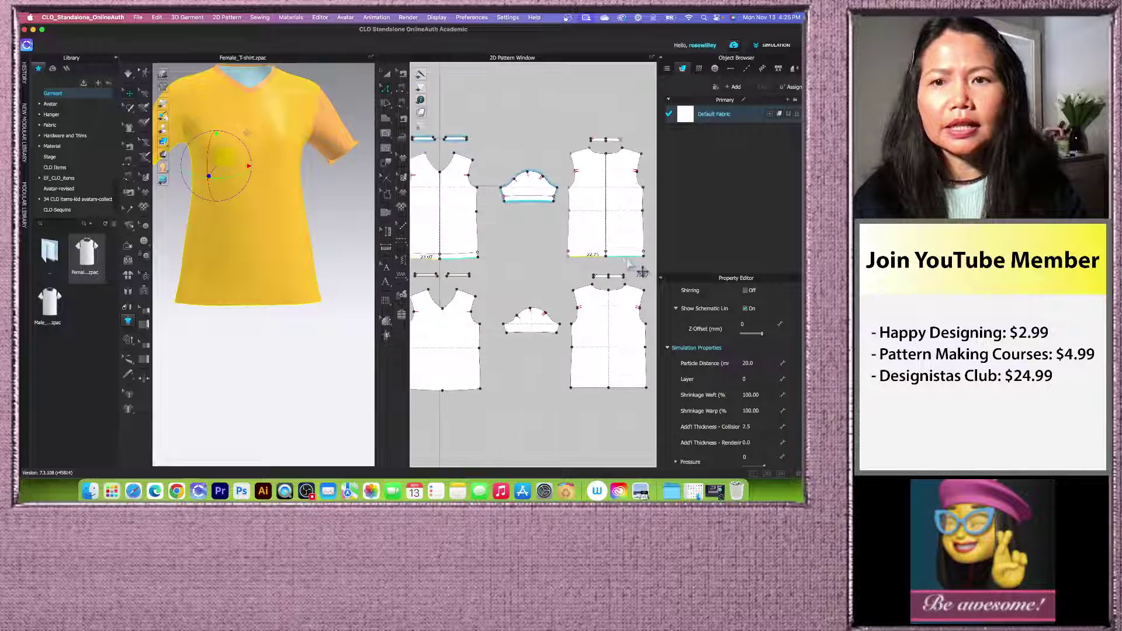
scroll(558, 269, "up", 3)
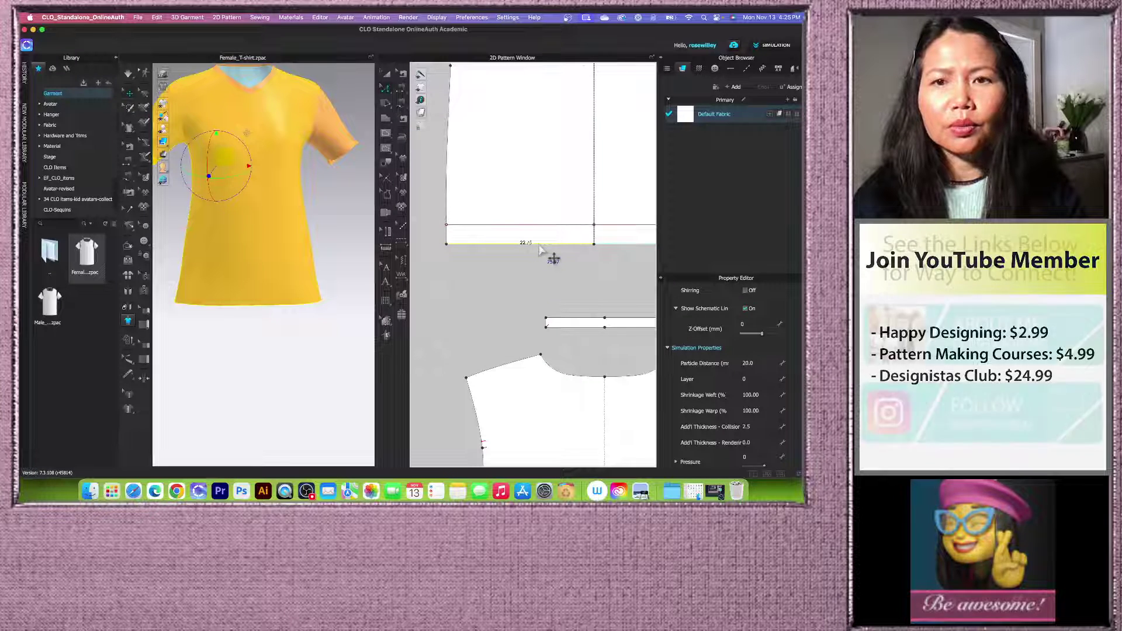
right_click(539, 246)
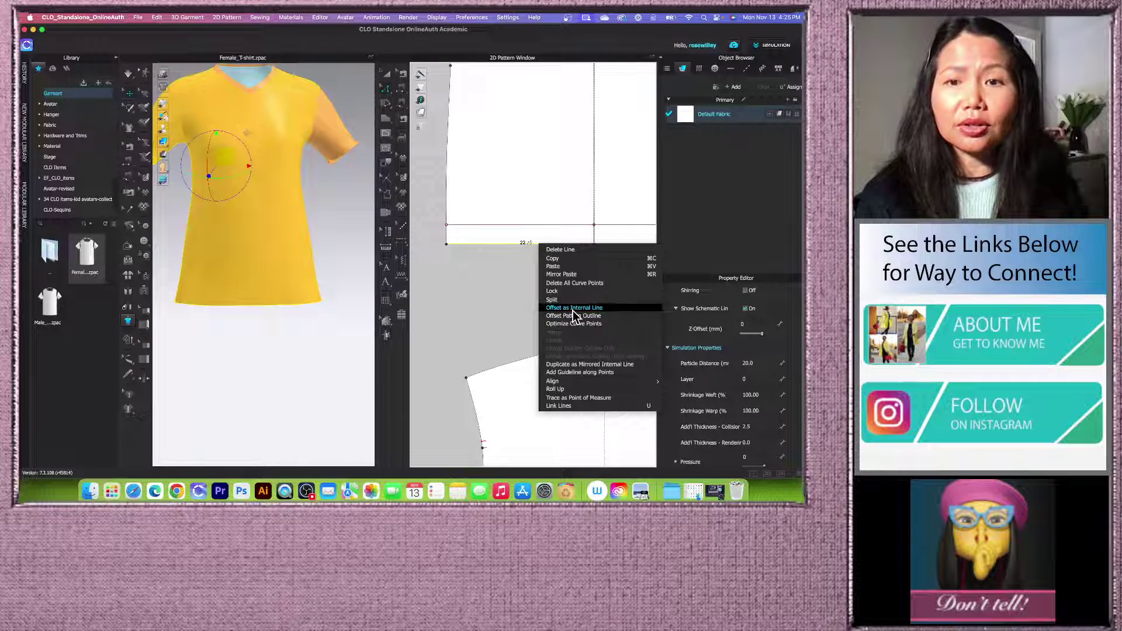
left_click(572, 311)
left_click_drag(448, 178, 388, 170)
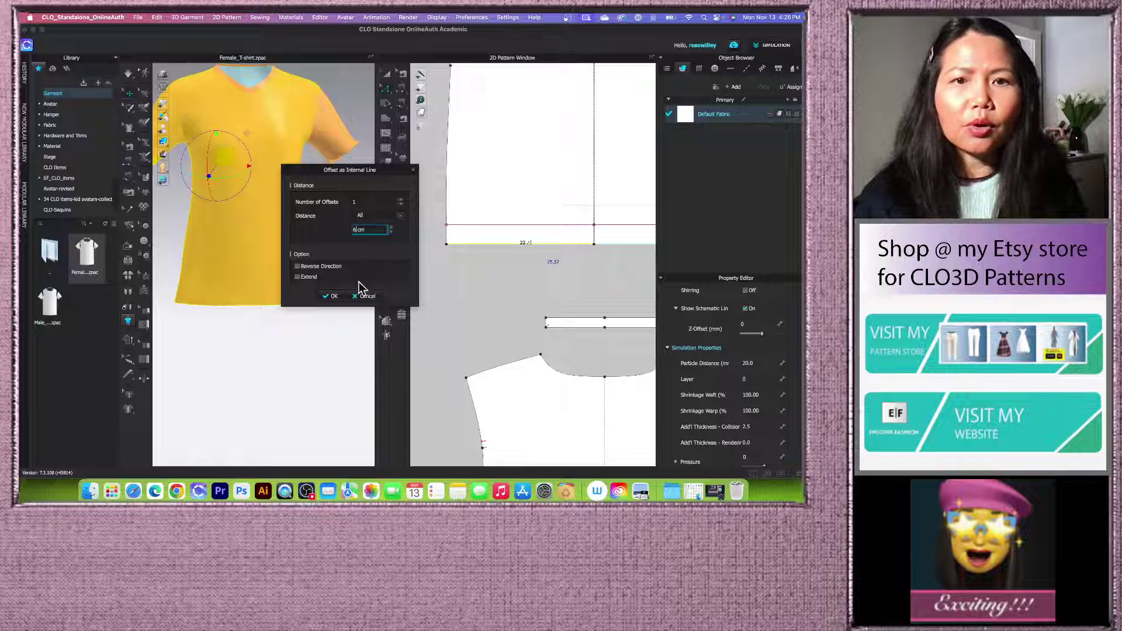
left_click(331, 296)
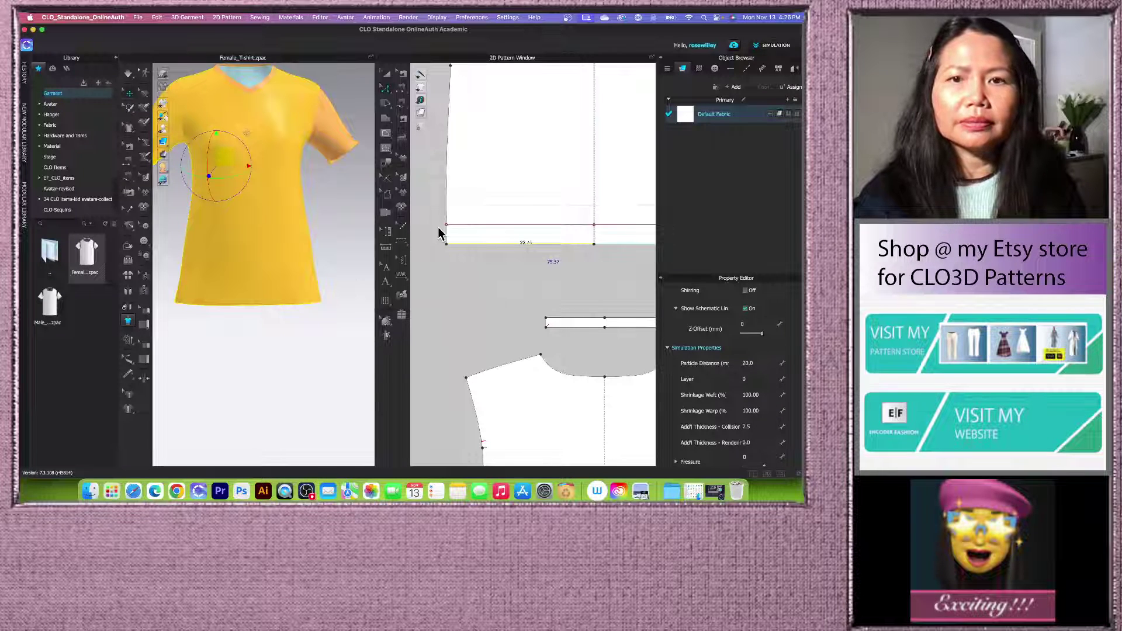
scroll(526, 228, "down", 5)
scroll(549, 222, "down", 3)
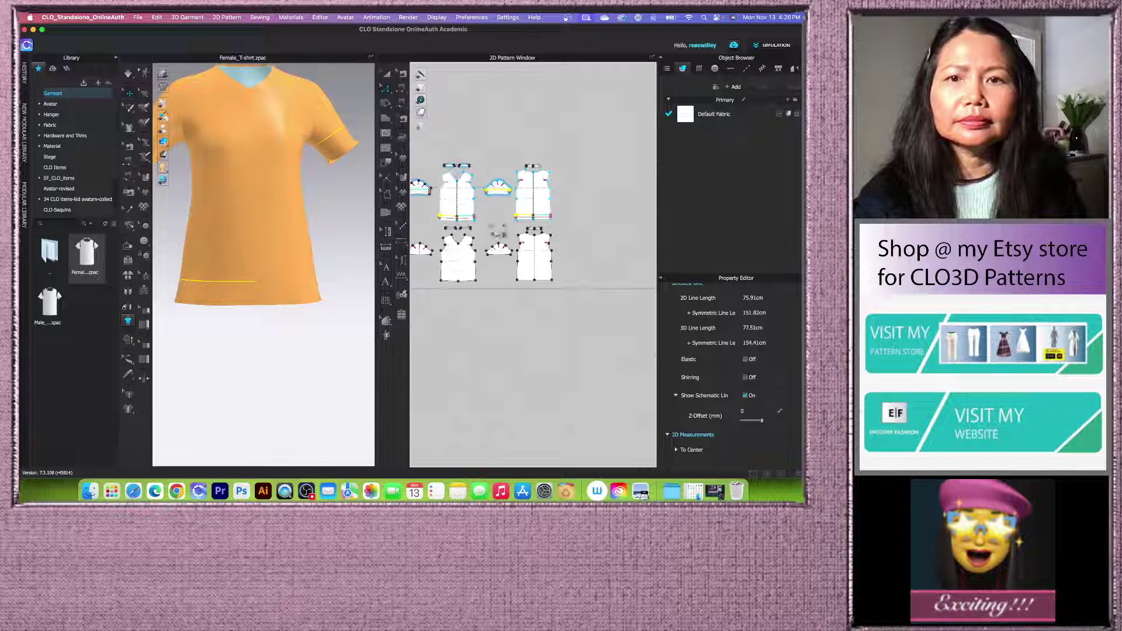
Step: Show the internal lines on the garment in the 3D view and inspect them at the hem and sleeves
scroll(526, 206, "up", 2)
scroll(515, 210, "down", 2)
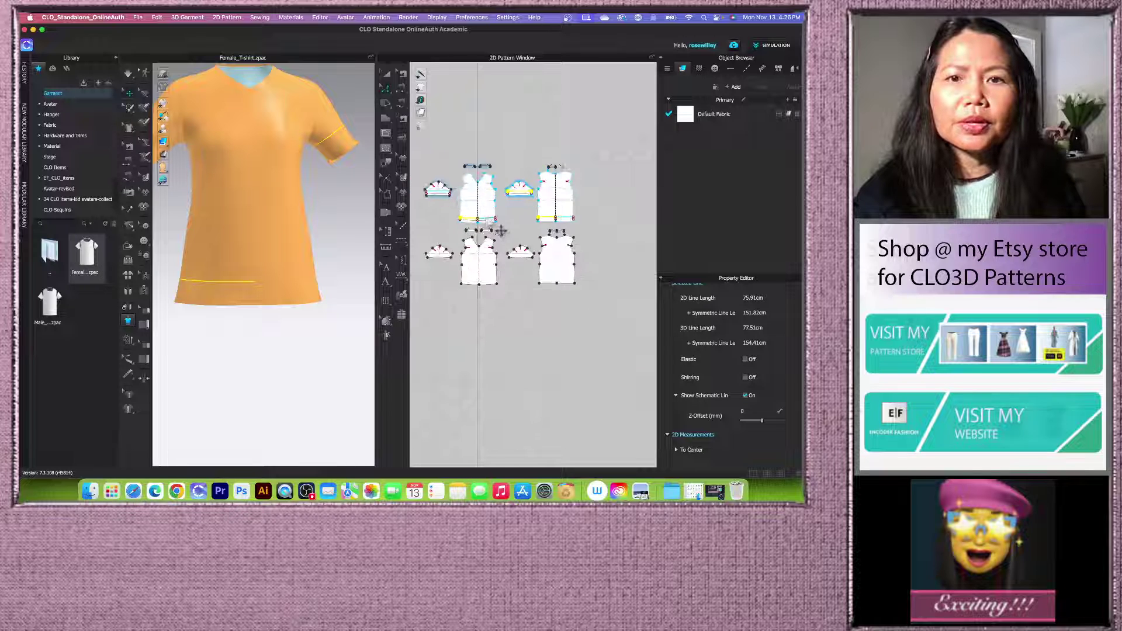
scroll(502, 216, "up", 2)
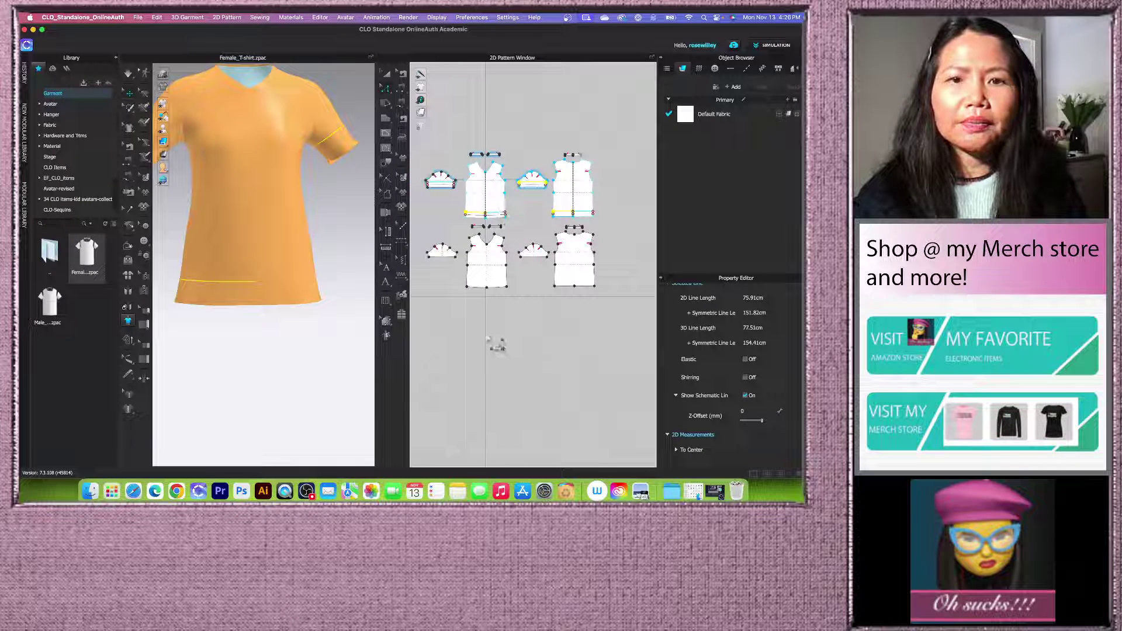
mouse_move(261, 348)
right_mouse_down()
mouse_move(291, 328)
mouse_move(262, 342)
right_mouse_up()
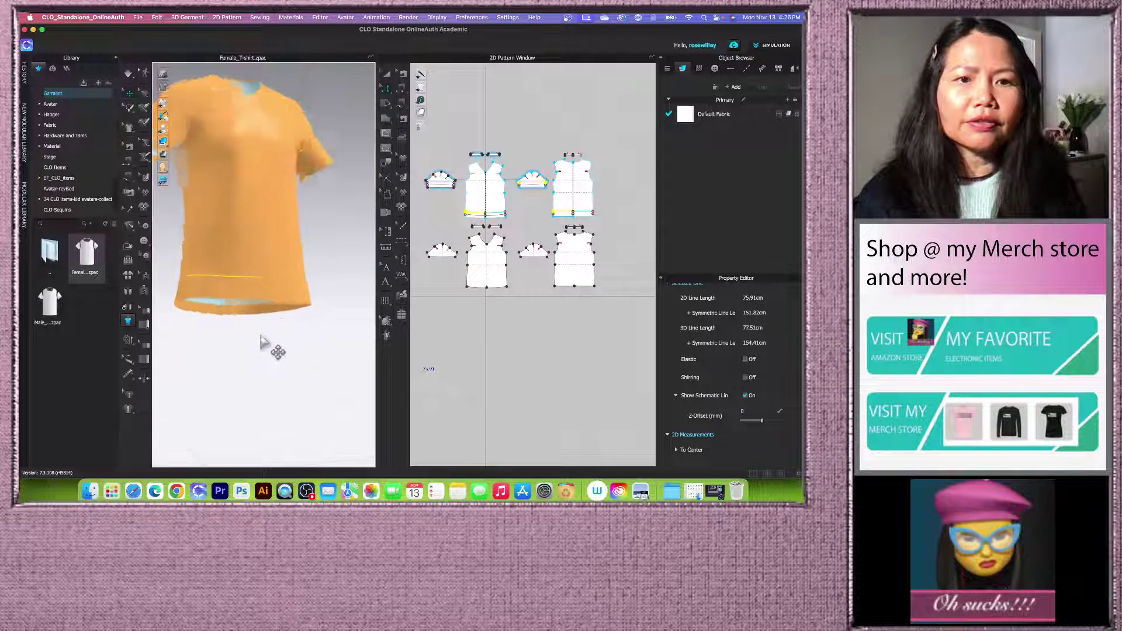
scroll(447, 216, "up", 3)
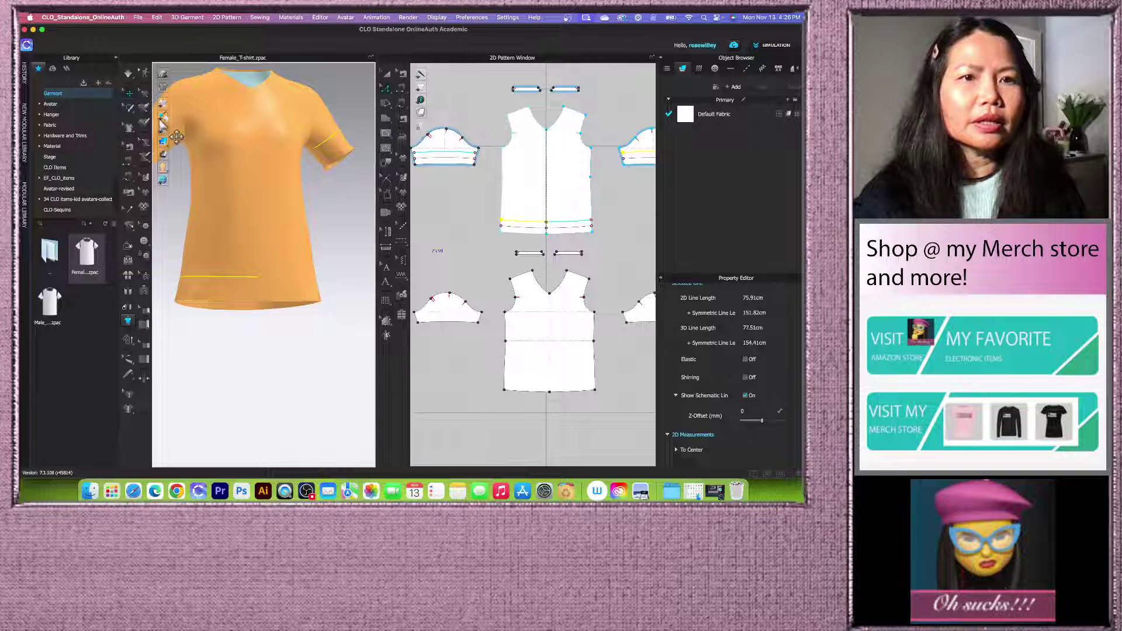
mouse_move(163, 106)
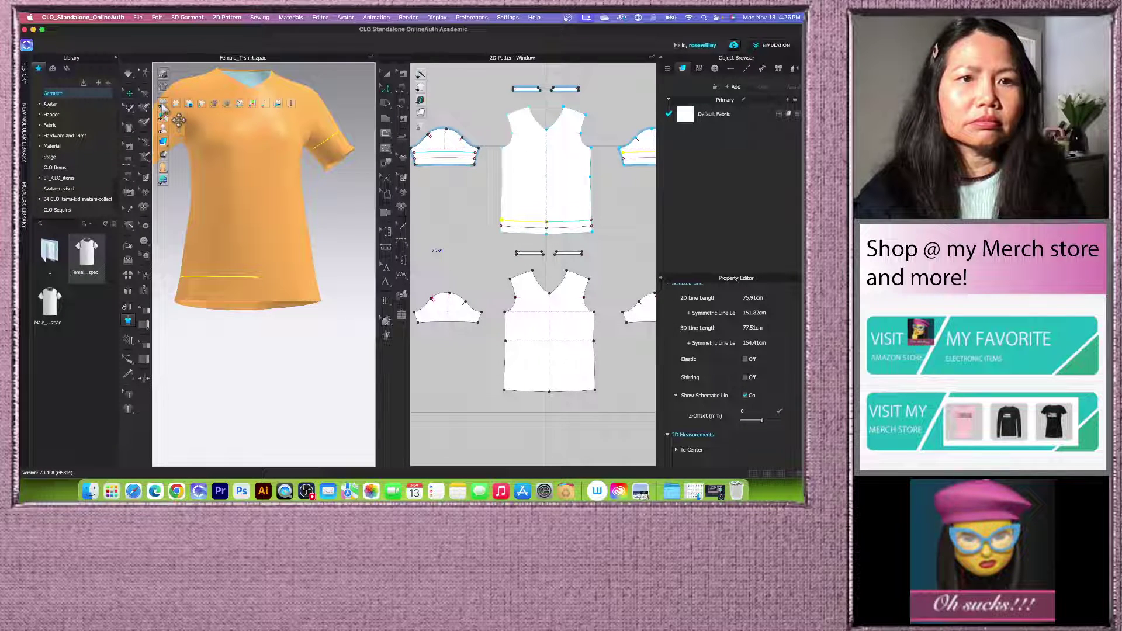
scroll(258, 280, "up", 3)
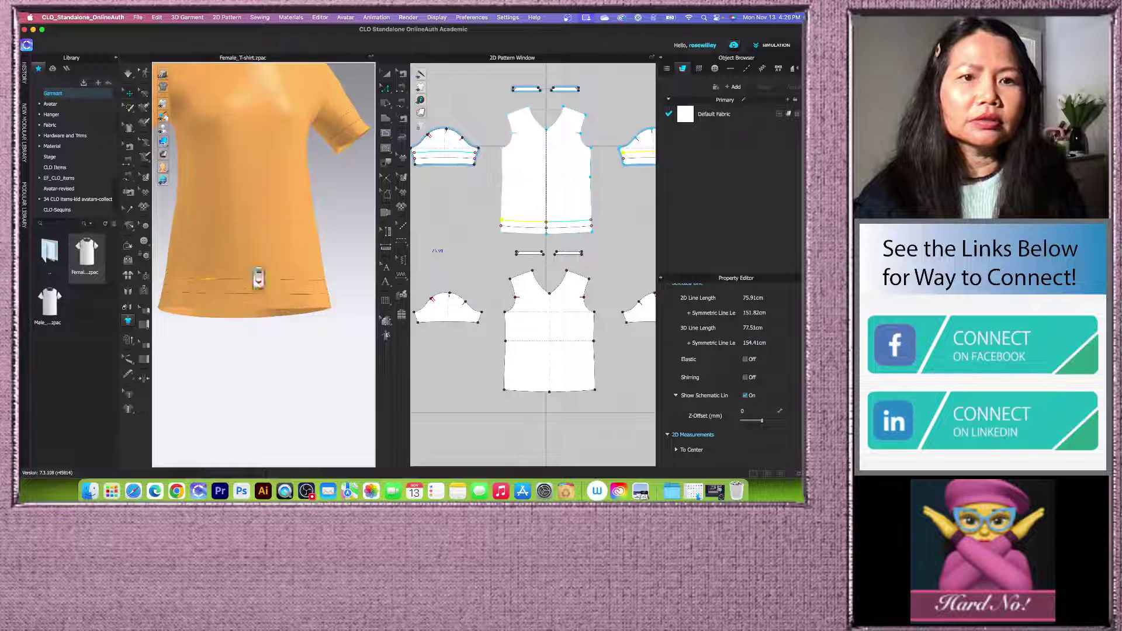
scroll(260, 271, "down", 3)
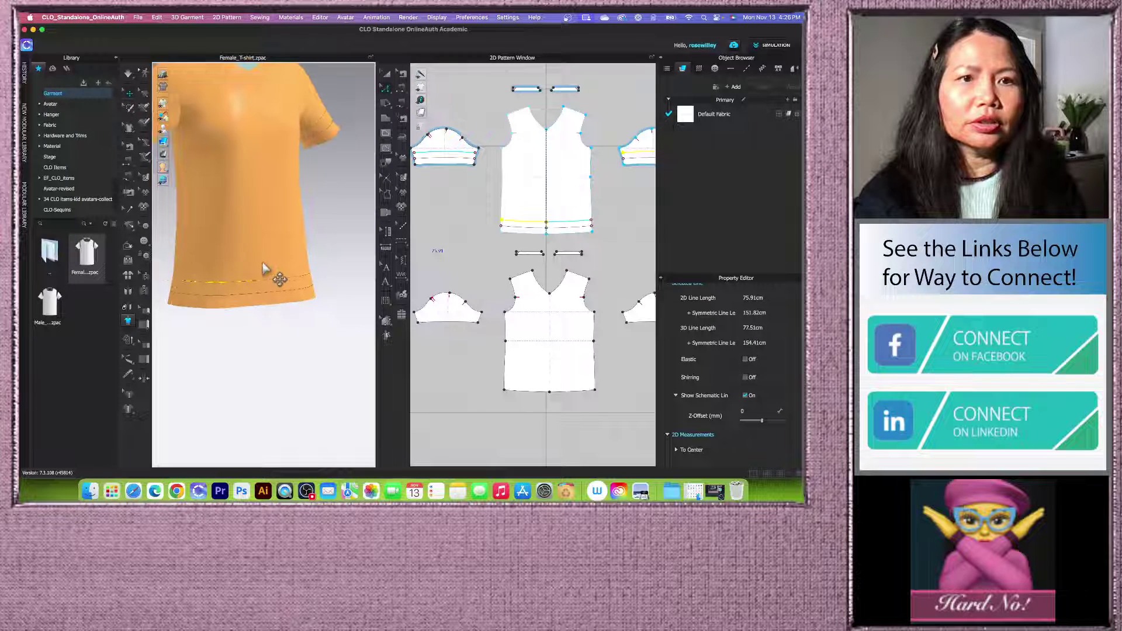
right_click_drag(345, 250, 294, 295)
scroll(503, 238, "down", 5)
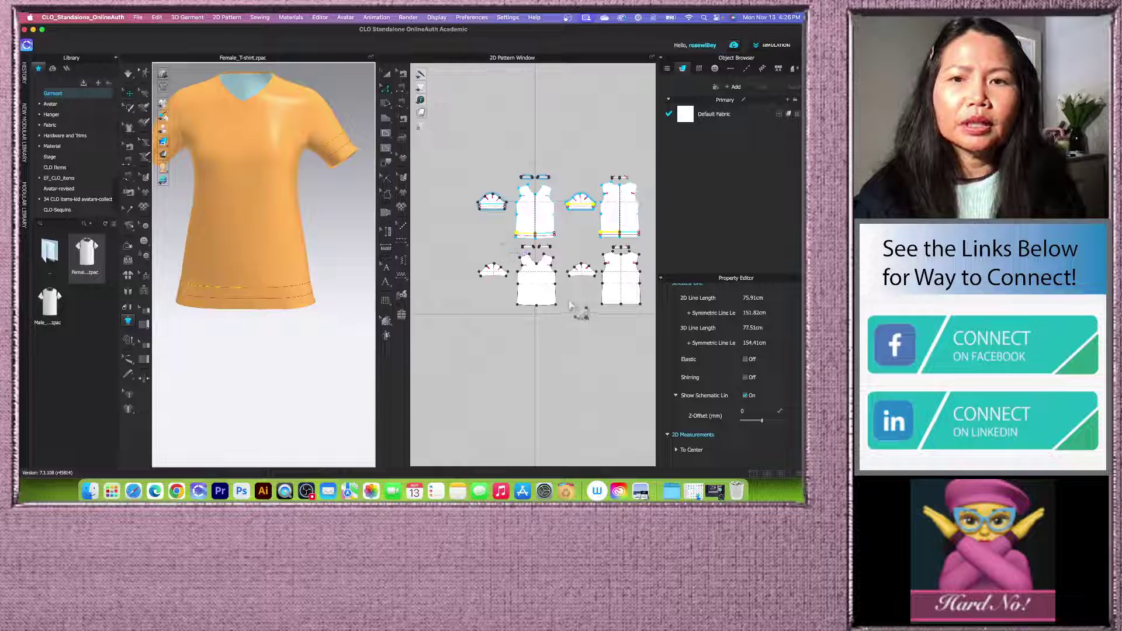
scroll(432, 211, "down", 2)
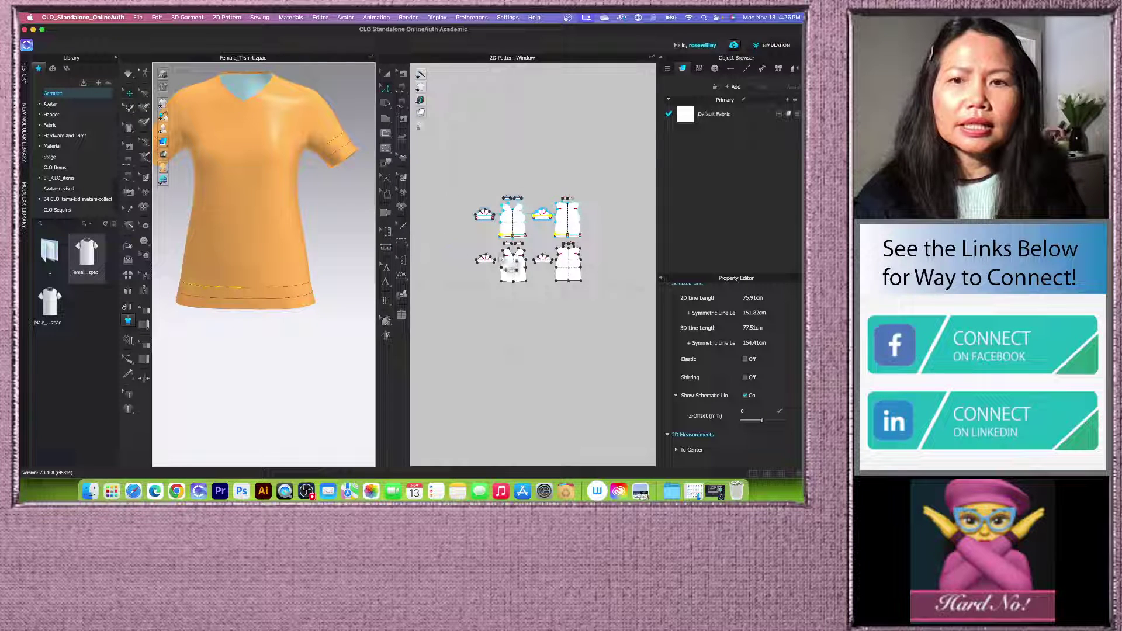
Step: Select all the lower-row patterns and hide them in the 3D view
left_click(384, 77)
scroll(615, 304, "up", 3)
scroll(531, 310, "down", 2)
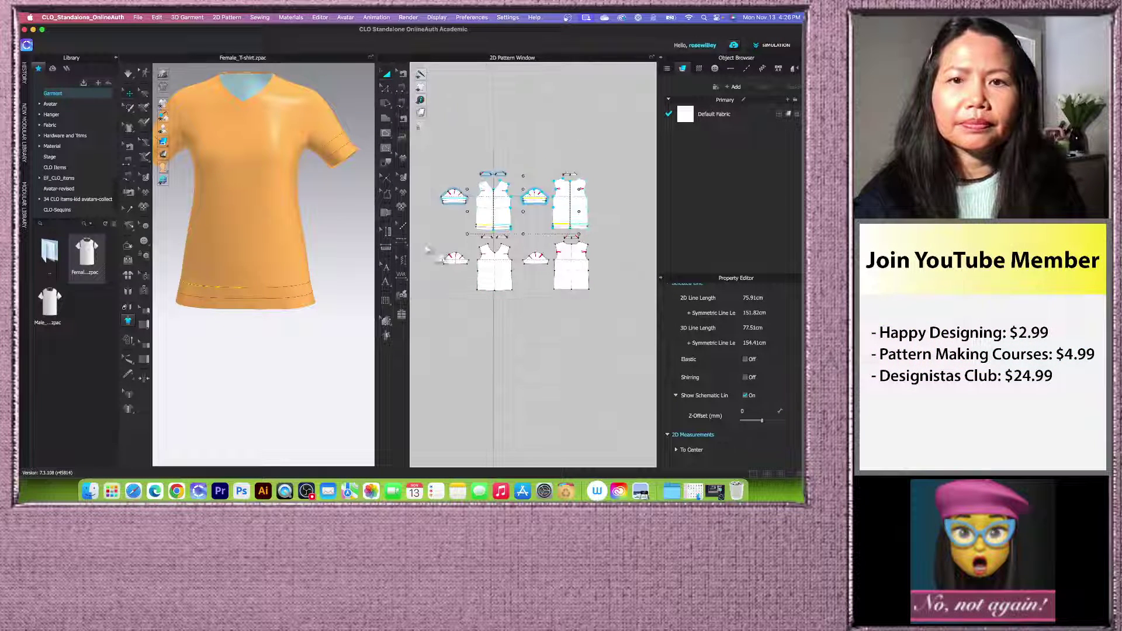
left_click_drag(425, 237, 641, 338)
right_click(577, 278)
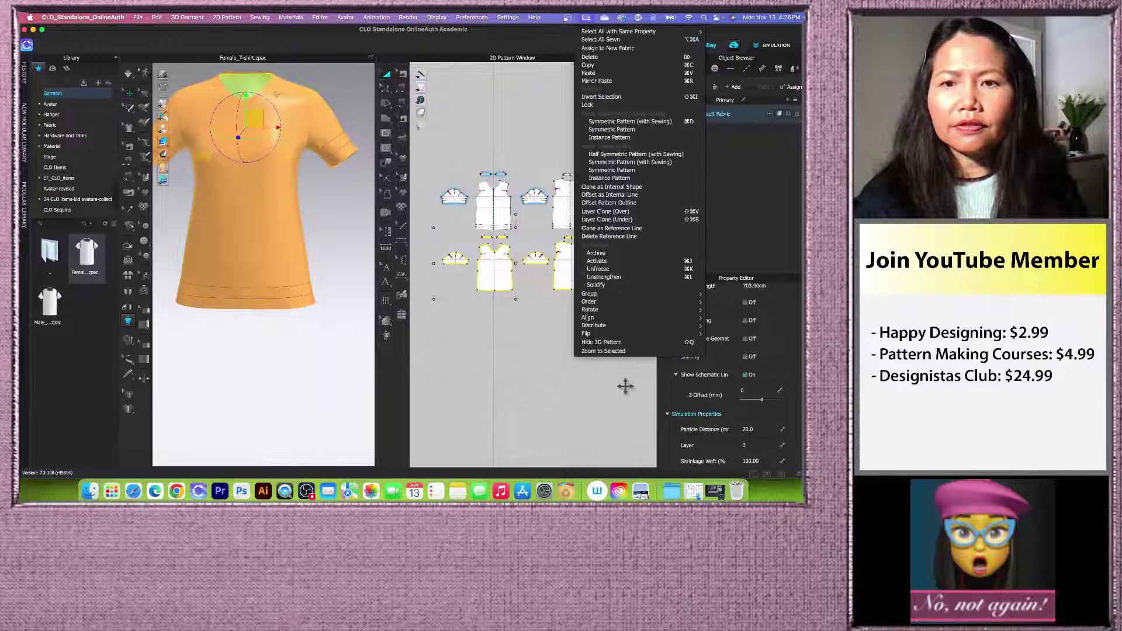
left_click(609, 349)
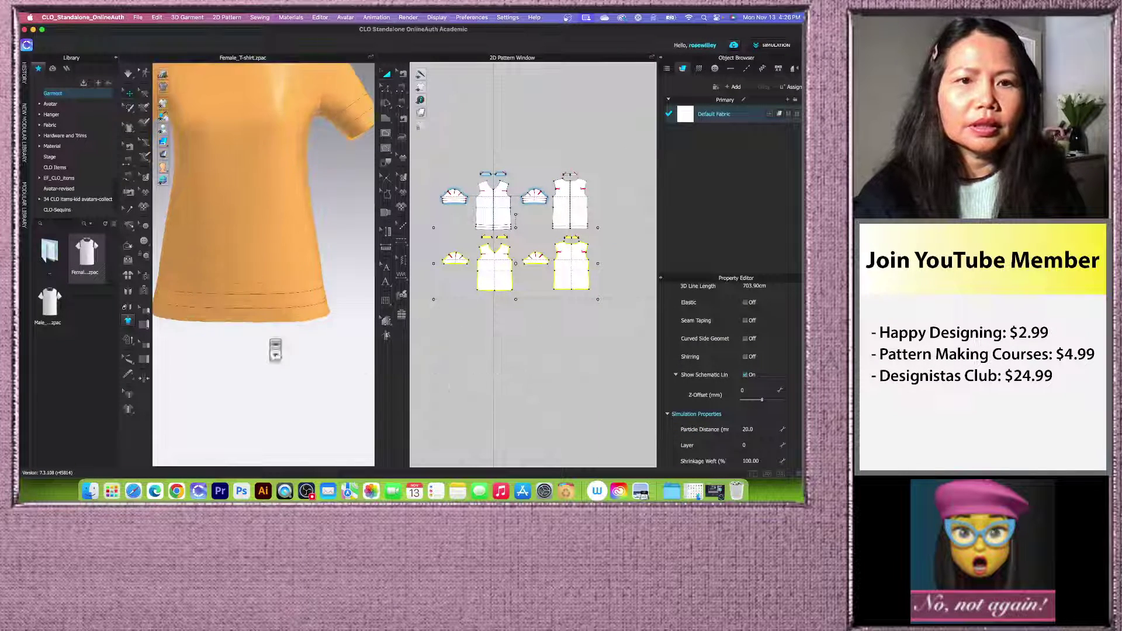
scroll(266, 384, "down", 3)
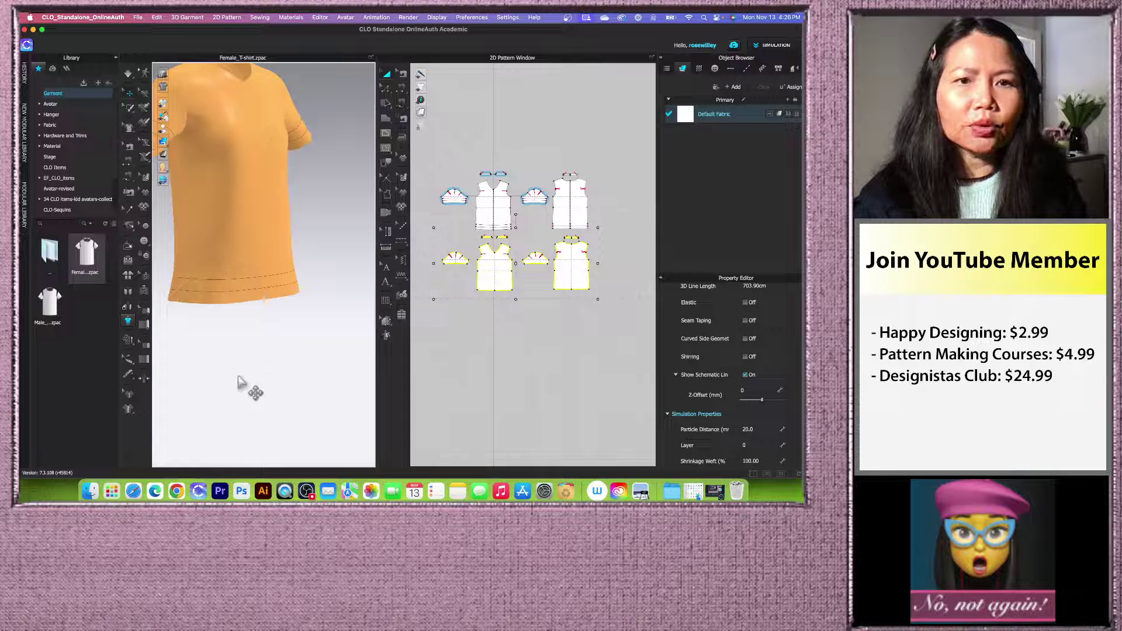
left_click(239, 383)
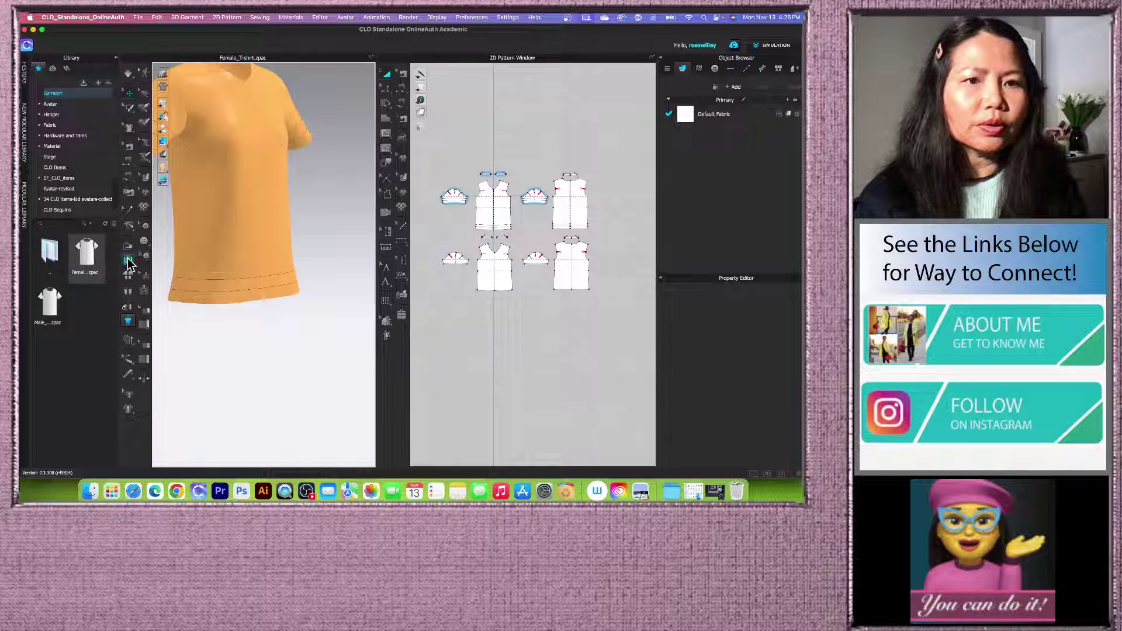
Step: Fold the front hem inward along its lower internal line with Fold Arrangement, setting Fold Angle to 0 and Fold Rendering on
left_click(128, 260)
left_click(257, 306)
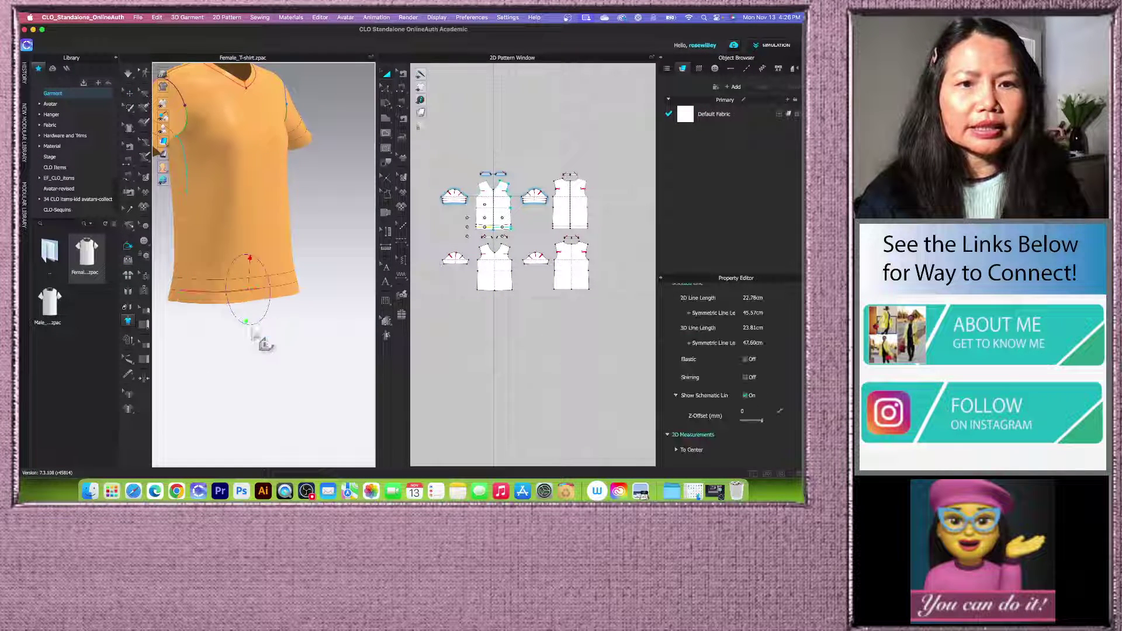
right_click_drag(244, 325, 233, 284)
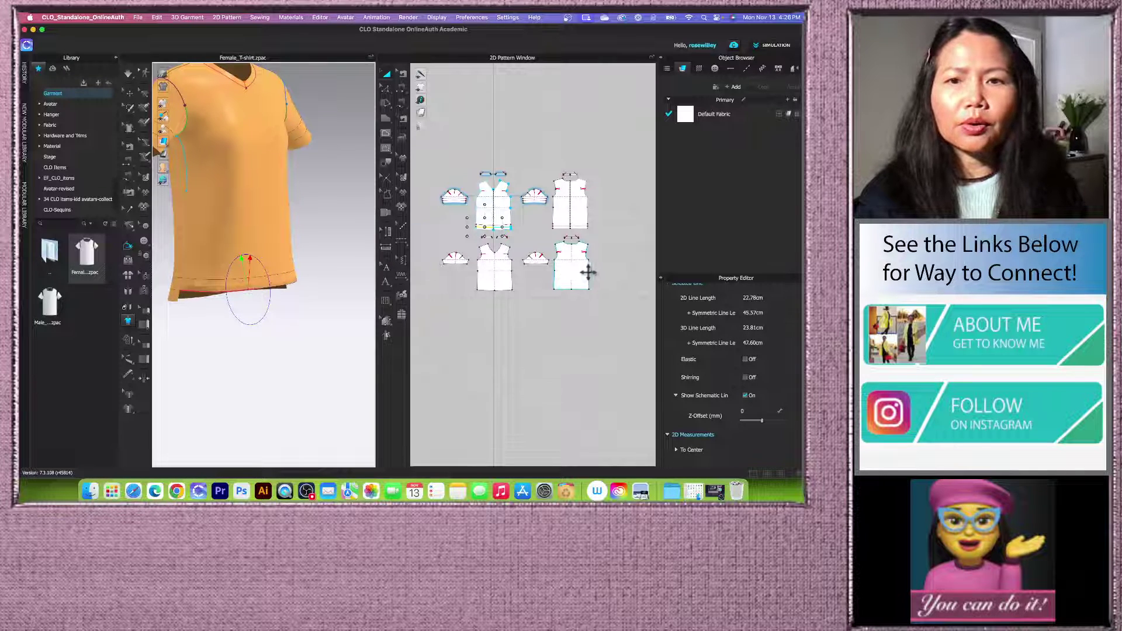
scroll(512, 255, "up", 5)
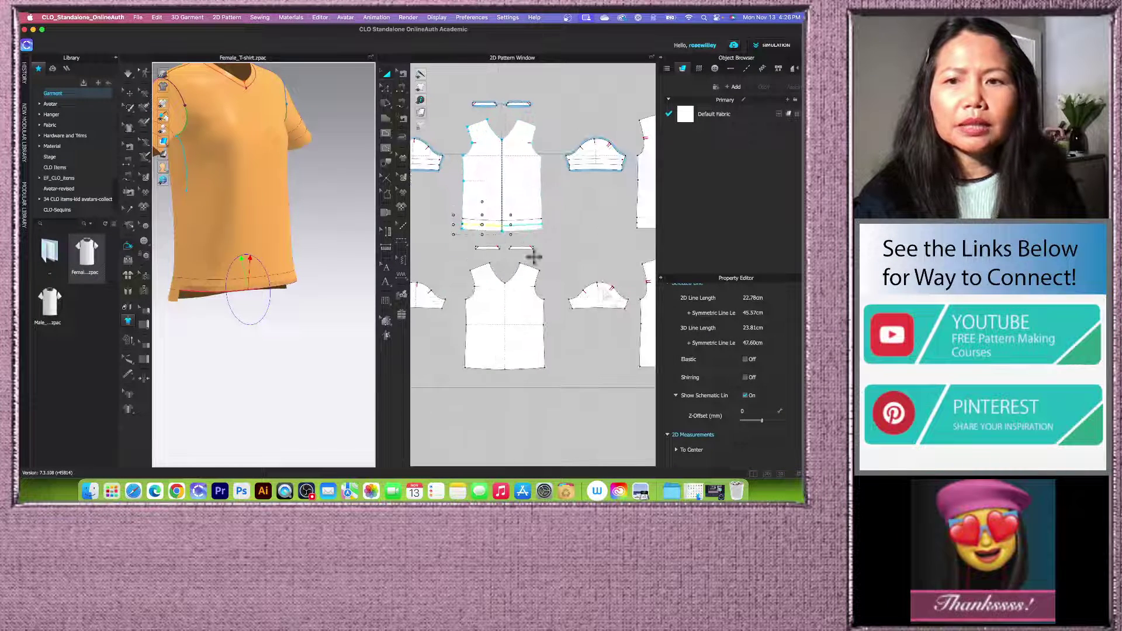
scroll(755, 370, "up", 5)
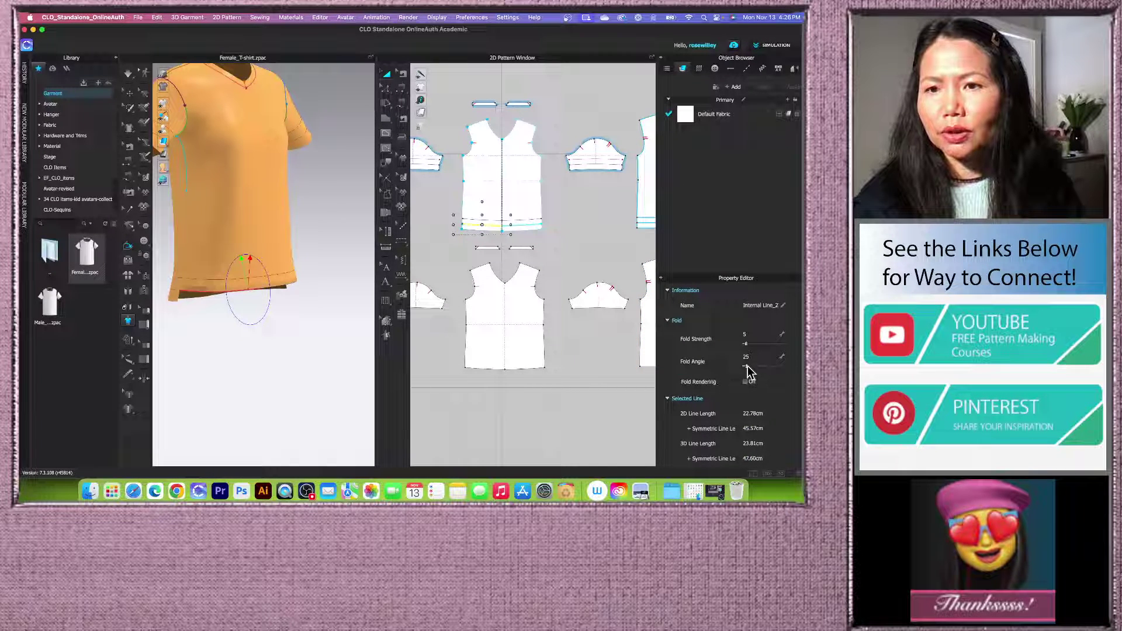
left_click_drag(748, 366, 726, 369)
left_click(746, 382)
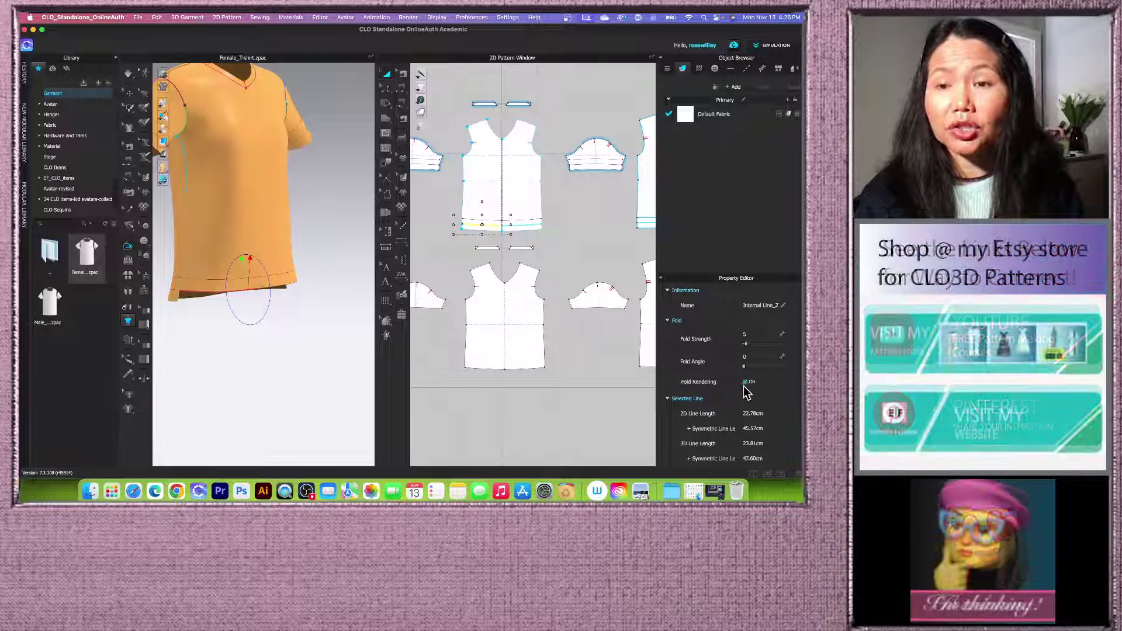
Step: Fold the back hem inward along its lower internal line, setting Fold Angle to 0 and Fold Rendering on
right_click_drag(334, 339, 253, 345)
left_click(260, 296)
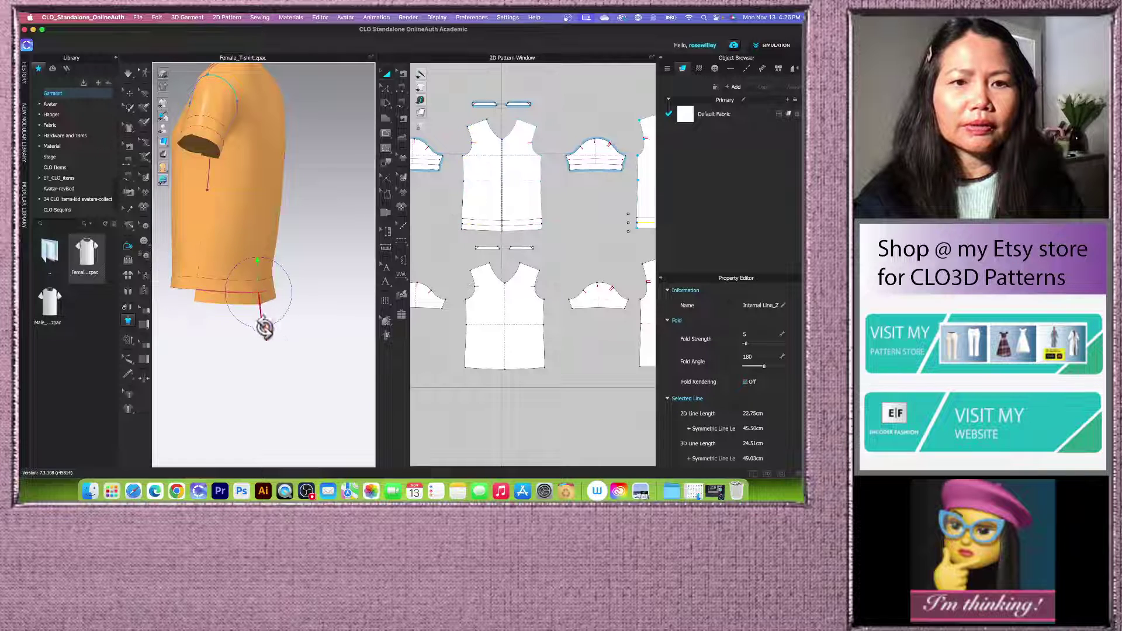
left_click_drag(261, 327, 263, 278)
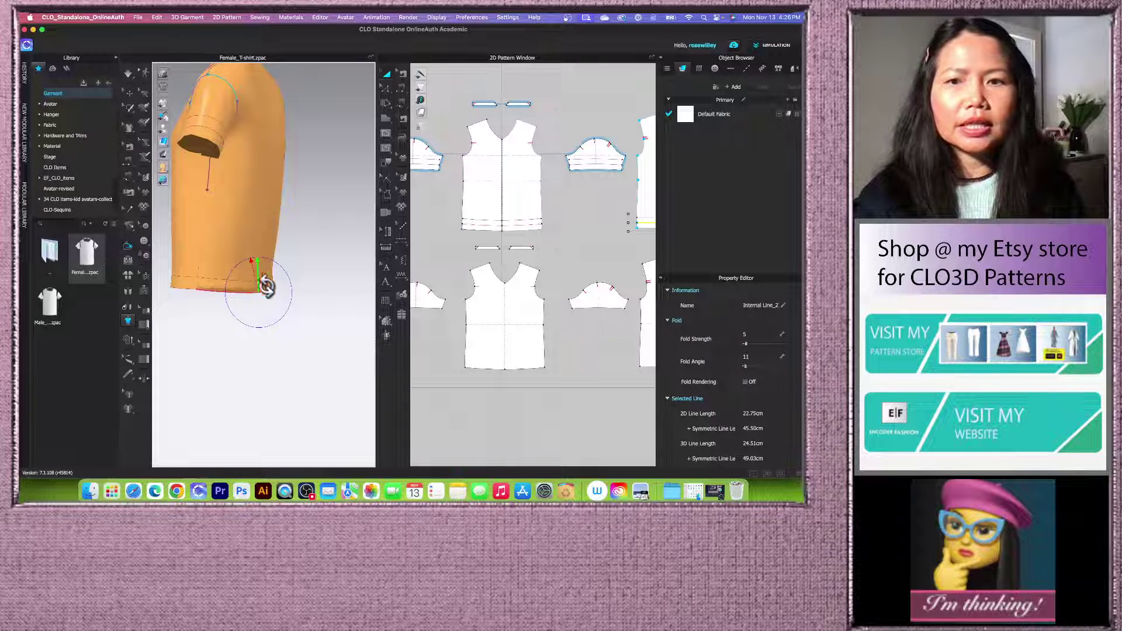
left_click_drag(747, 368, 735, 370)
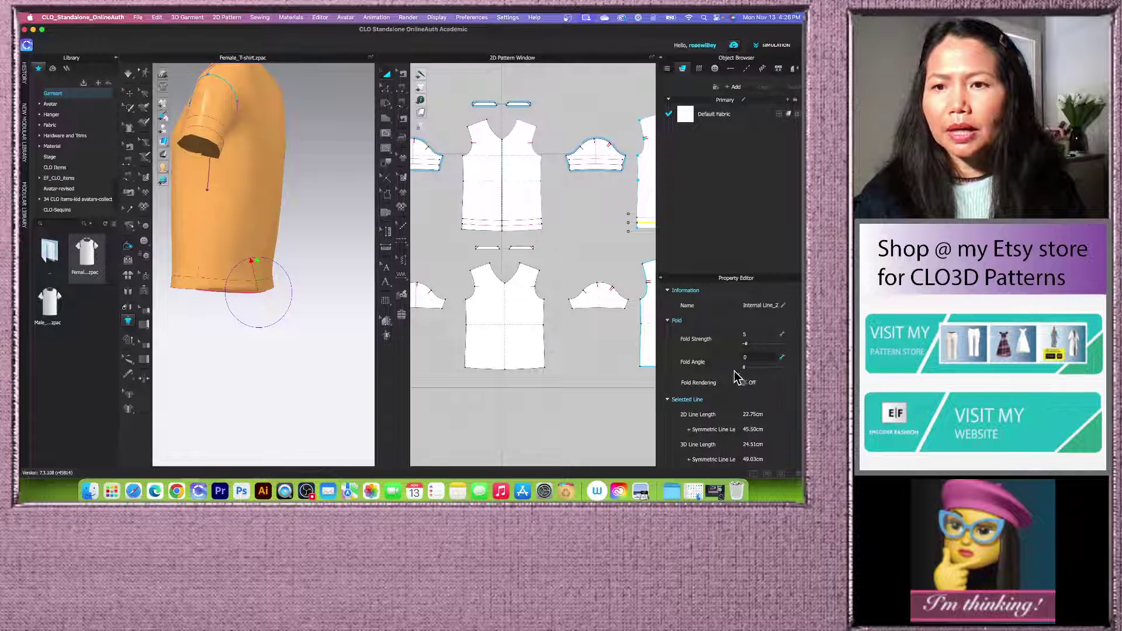
left_click(746, 383)
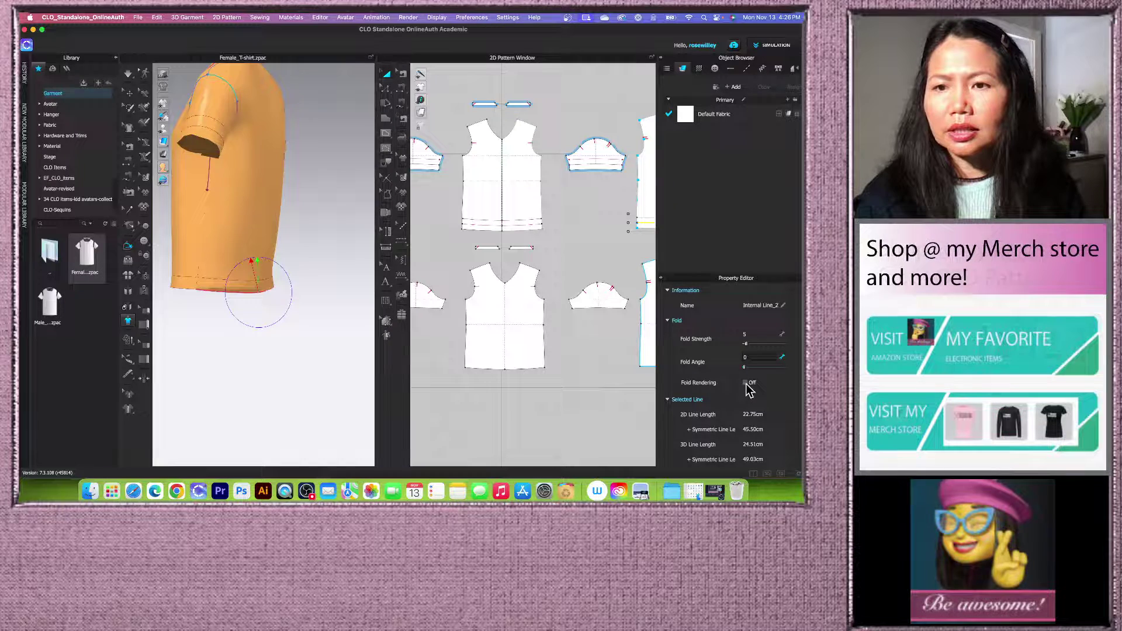
left_click(266, 345)
Step: Fold the sleeve hem inward along its lower internal line, setting Fold Angle to 0 and Fold Rendering on
right_click_drag(213, 384, 322, 163)
left_click(316, 170)
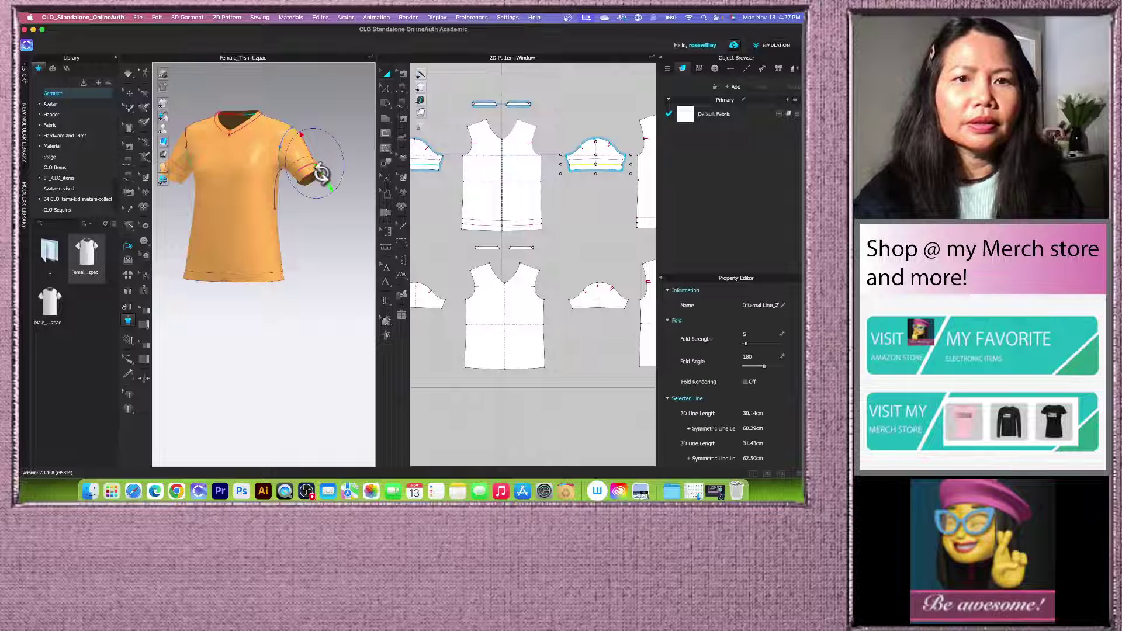
left_click_drag(333, 193, 310, 161)
scroll(303, 153, "up", 3)
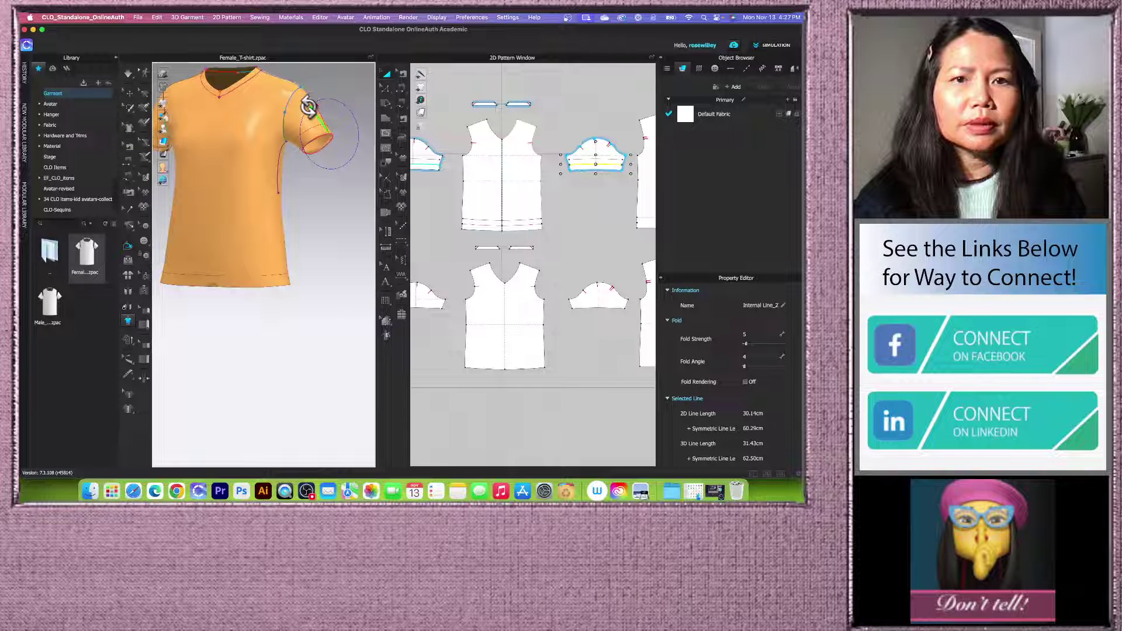
left_click_drag(308, 107, 313, 107)
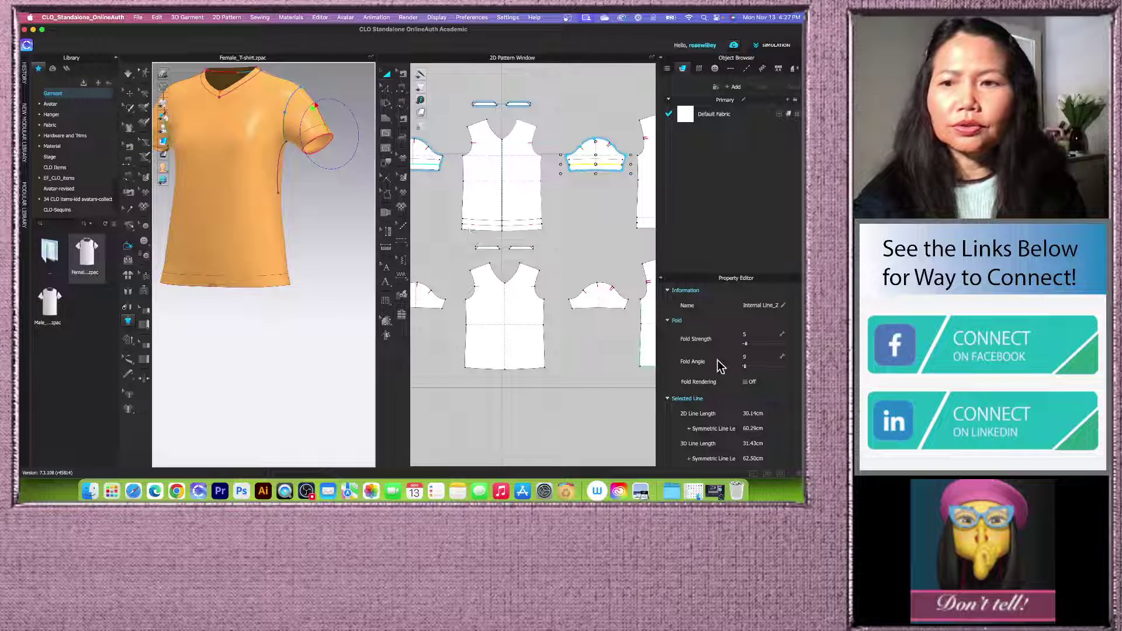
left_click_drag(746, 367, 734, 370)
left_click(746, 383)
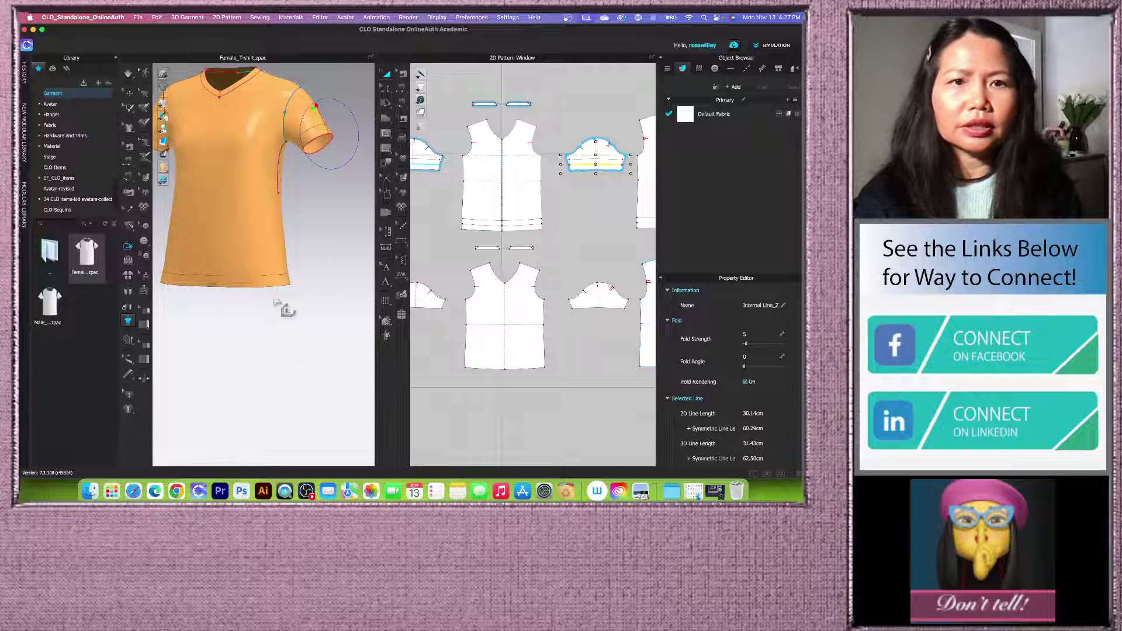
Step: Sew the upper-row sleeve's hem edge to its upper internal line with Segment Sewing
scroll(286, 310, "down", 3)
right_click_drag(238, 384, 260, 355)
scroll(295, 320, "up", 3)
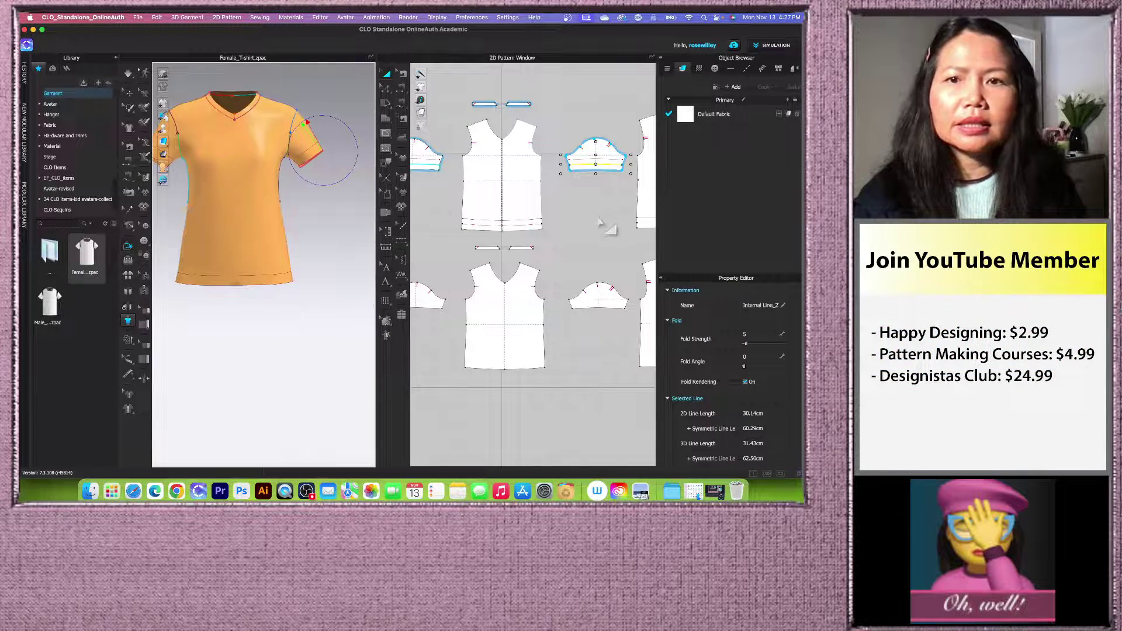
scroll(585, 226, "down", 2)
left_click(390, 91)
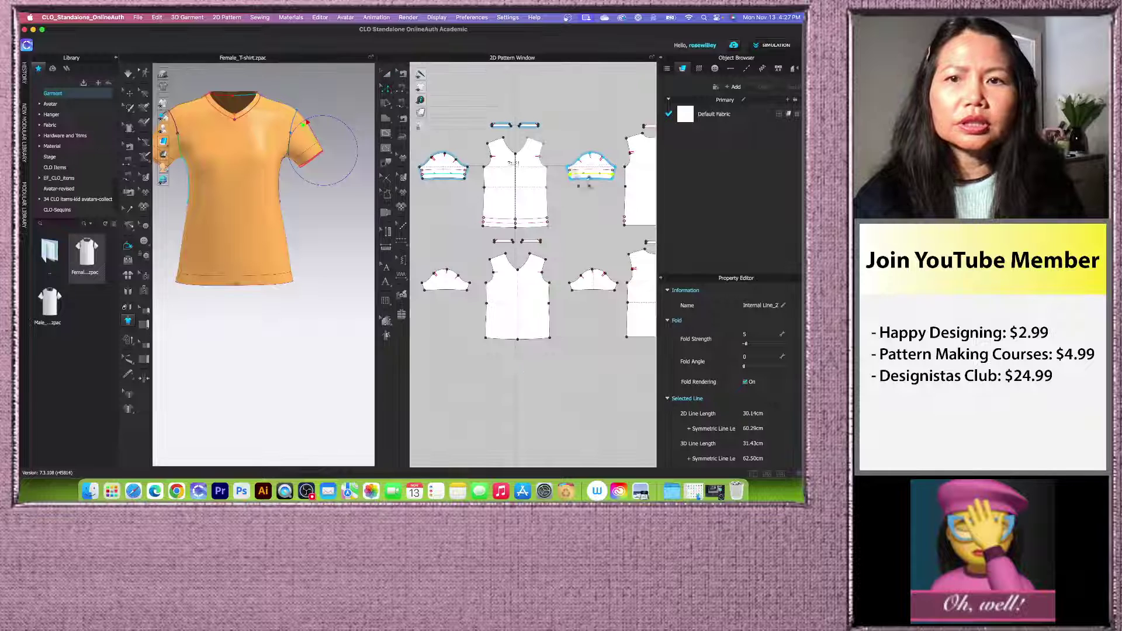
scroll(602, 205, "up", 2)
scroll(555, 237, "down", 5)
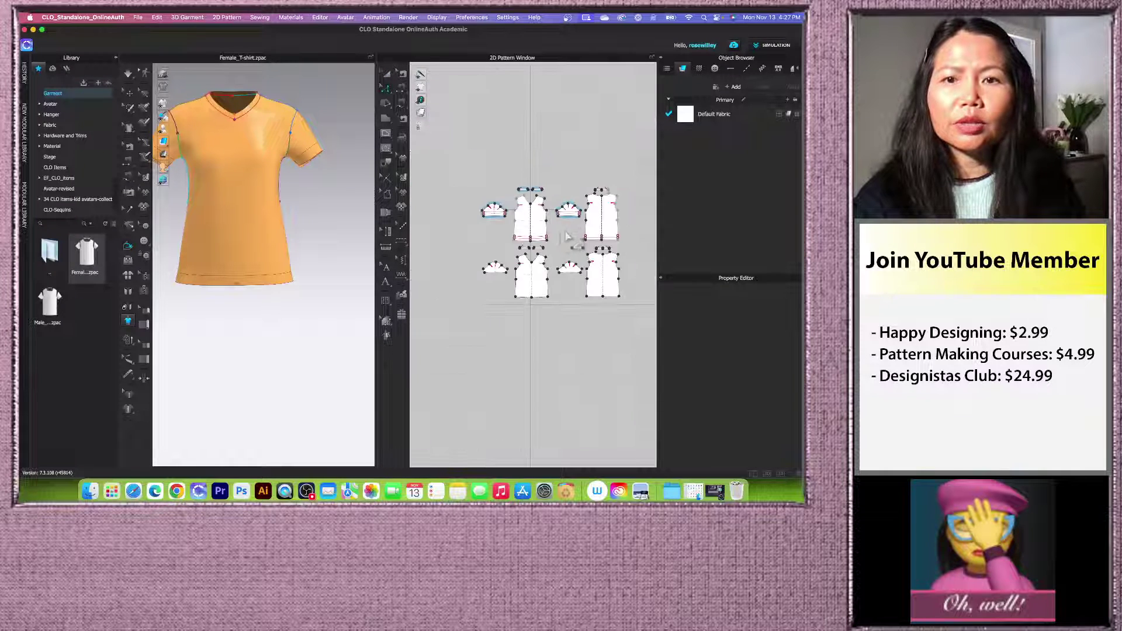
left_click(403, 97)
scroll(483, 235, "up", 2)
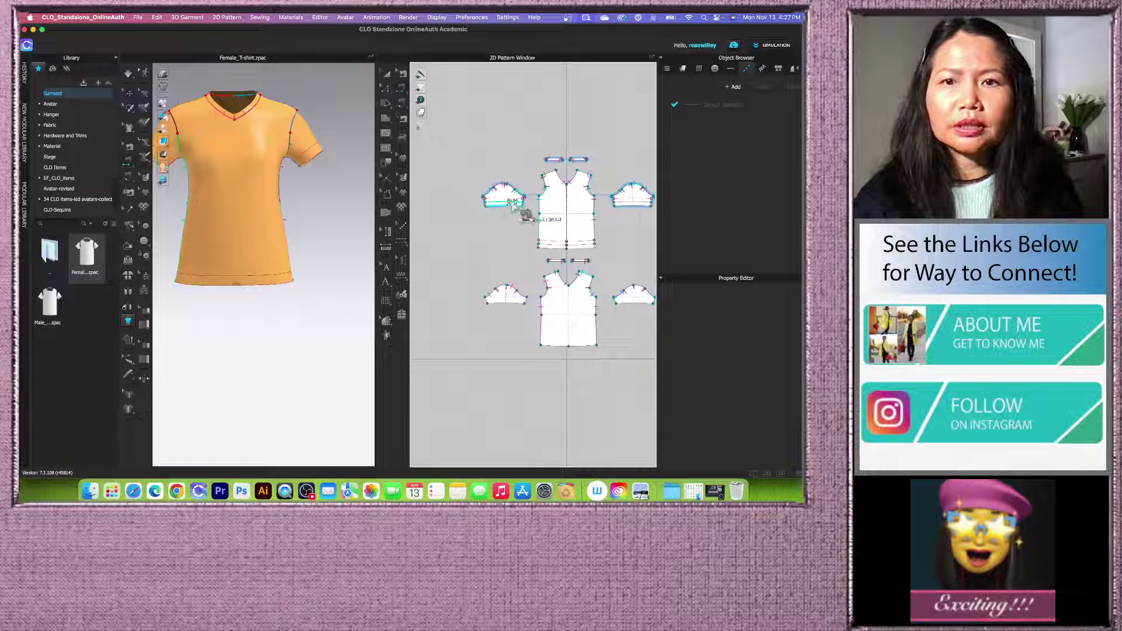
left_click(513, 205)
scroll(602, 232, "up", 2)
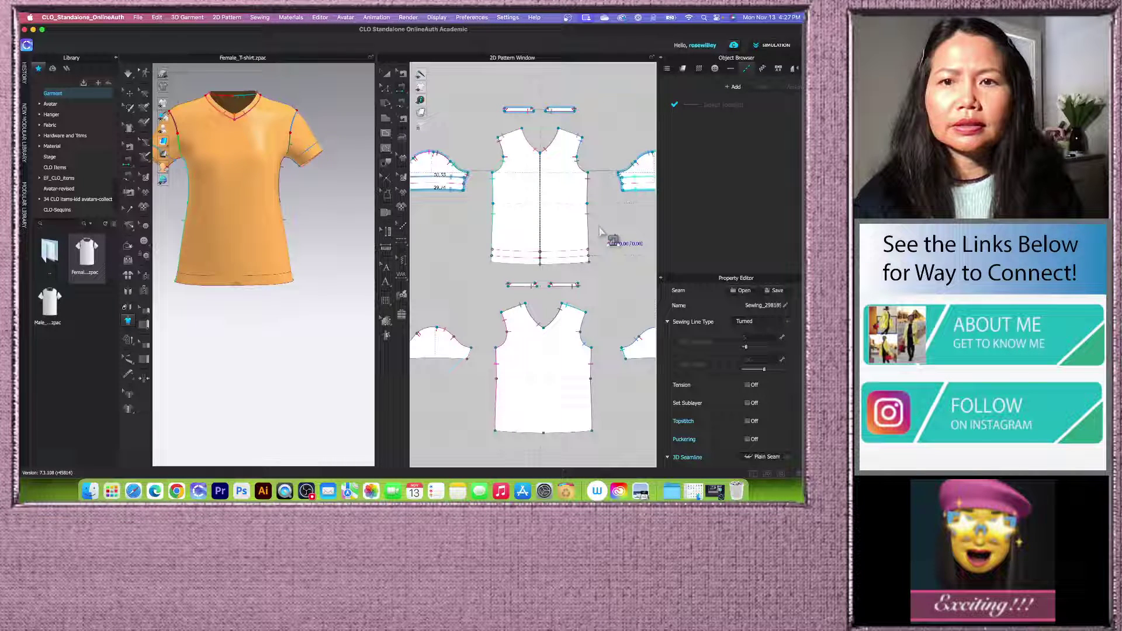
Step: Sew the upper-row front's hem edge to its upper internal line with Segment Sewing
left_click(584, 278)
scroll(529, 261, "down", 3)
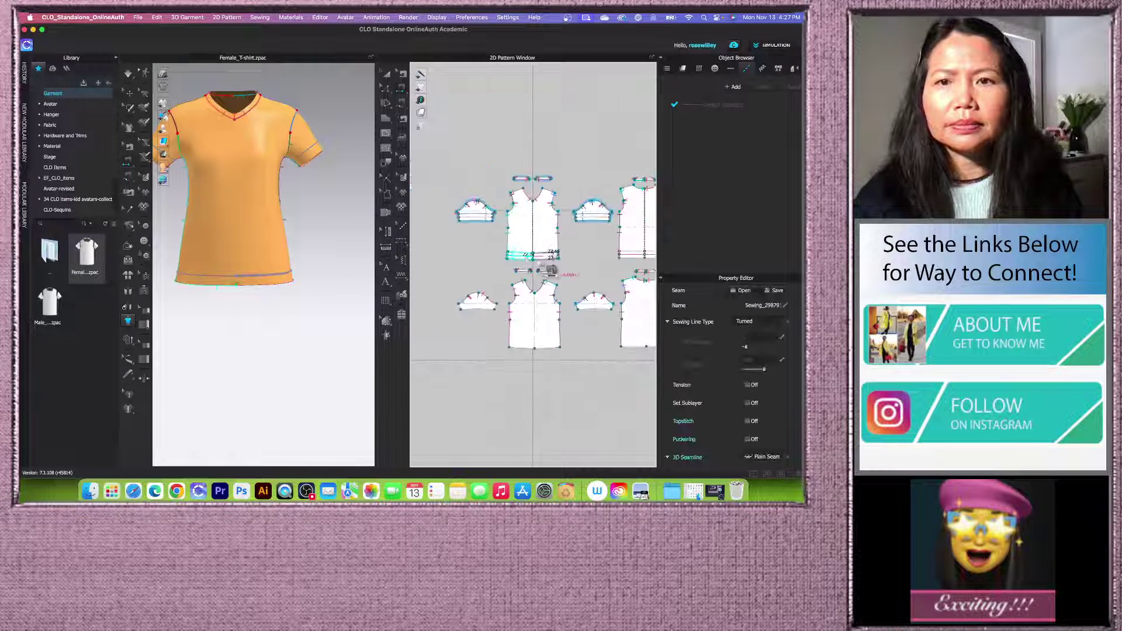
scroll(614, 233, "up", 4)
left_click(577, 228)
scroll(560, 248, "down", 3)
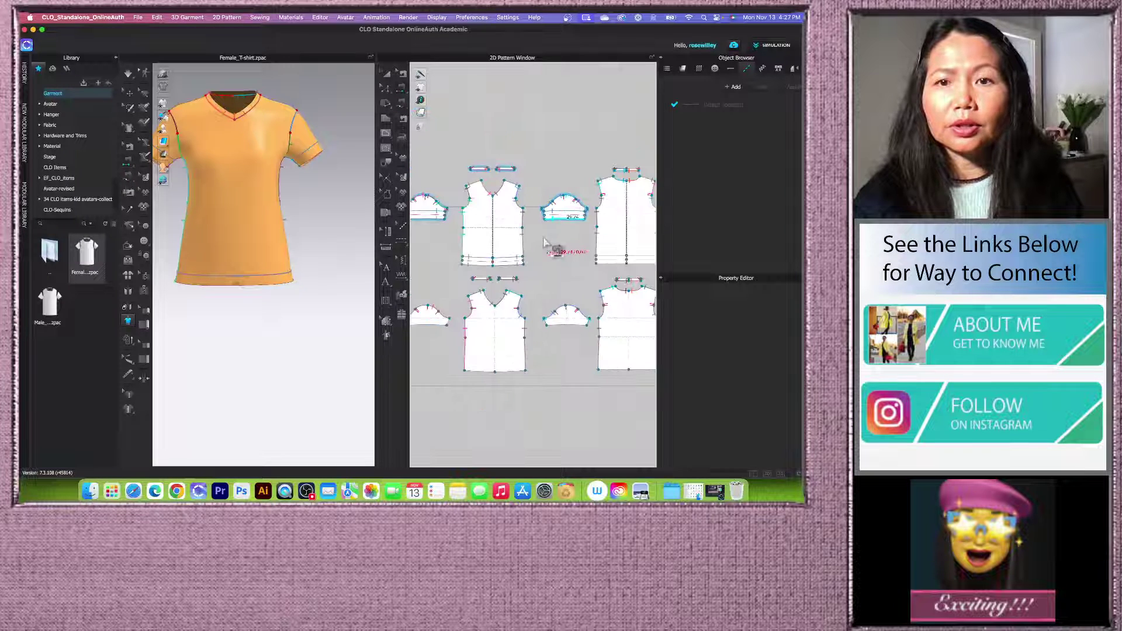
Step: Sew the upper-row back's hem edge to its upper internal line with Segment Sewing
scroll(532, 251, "up", 3)
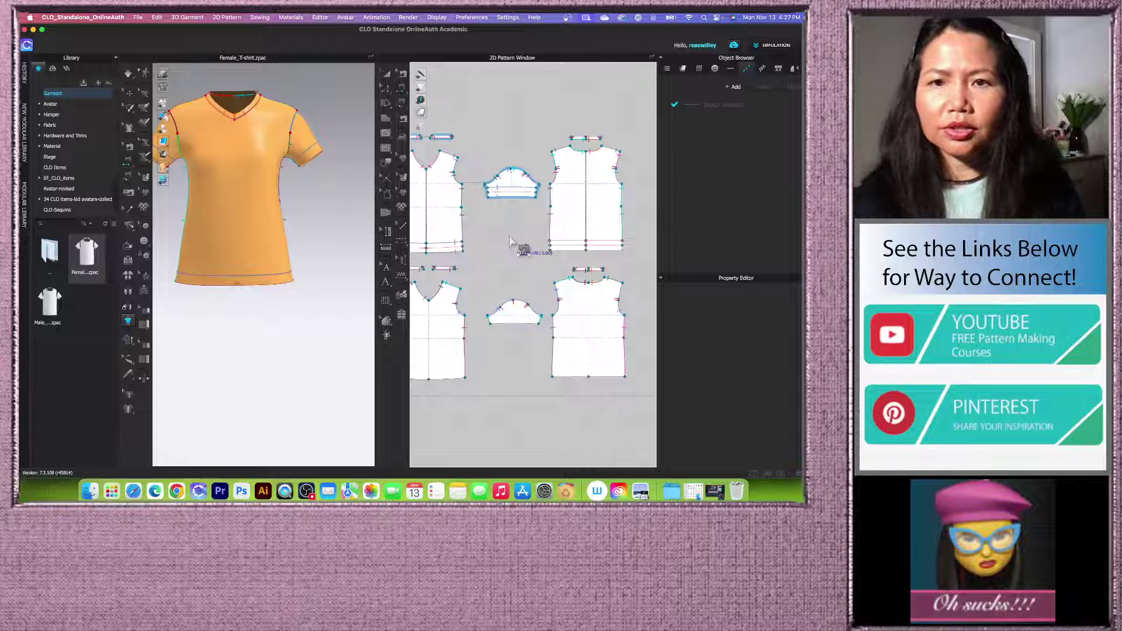
left_click(575, 249)
scroll(575, 249, "down", 3)
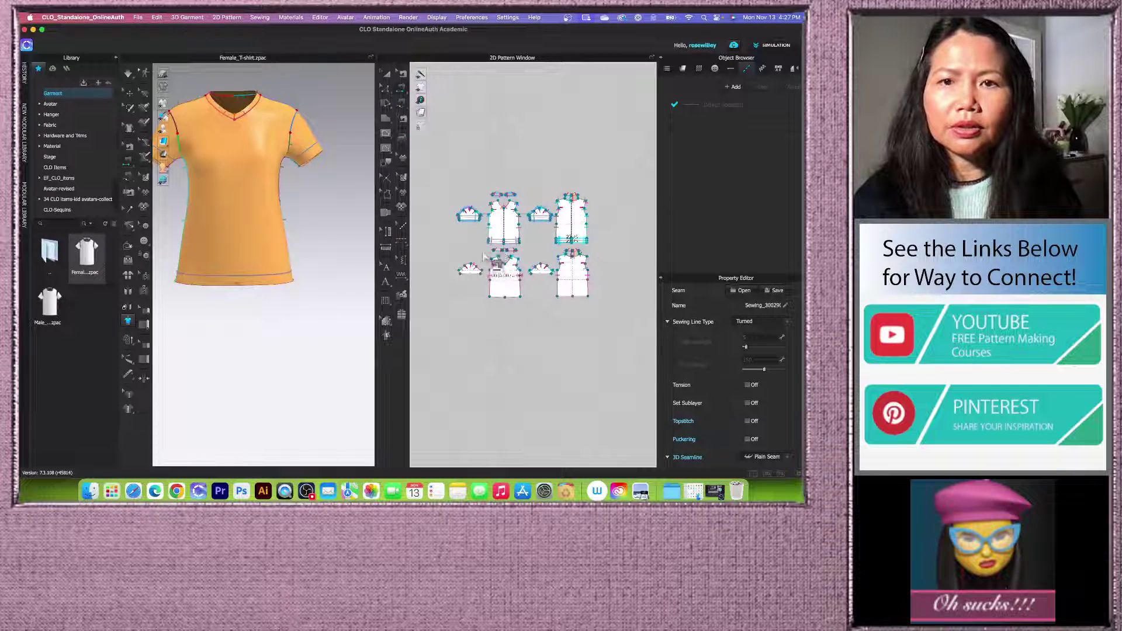
scroll(497, 263, "up", 2)
scroll(488, 264, "down", 2)
scroll(515, 335, "up", 2)
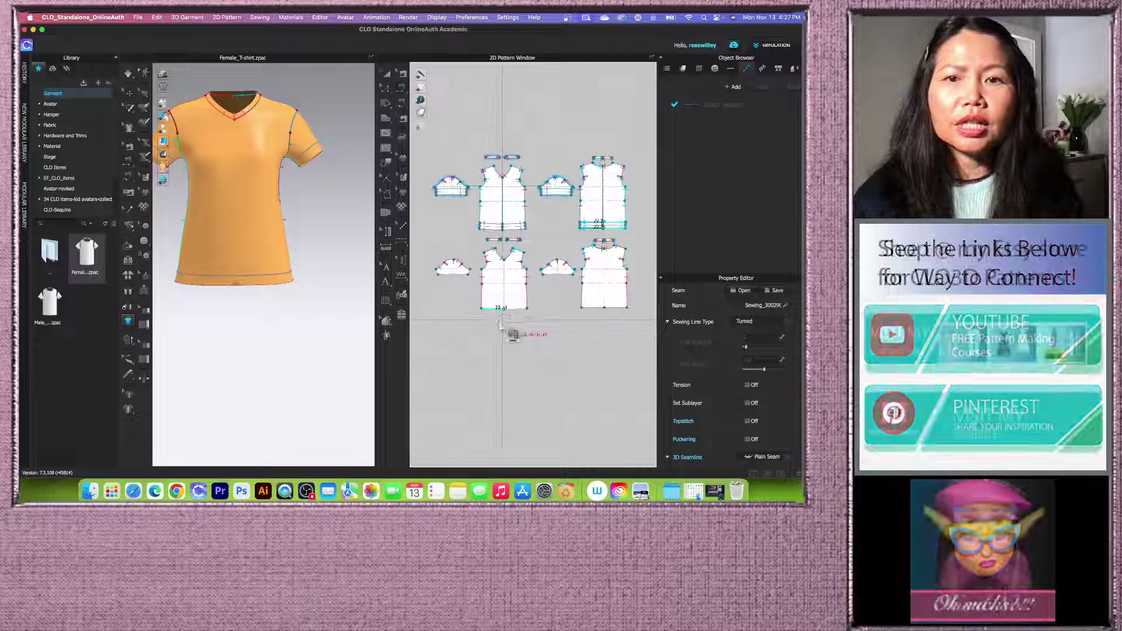
Step: Set Shrinkage Weft to 90 for all pattern pieces in the lower row
left_click(386, 75)
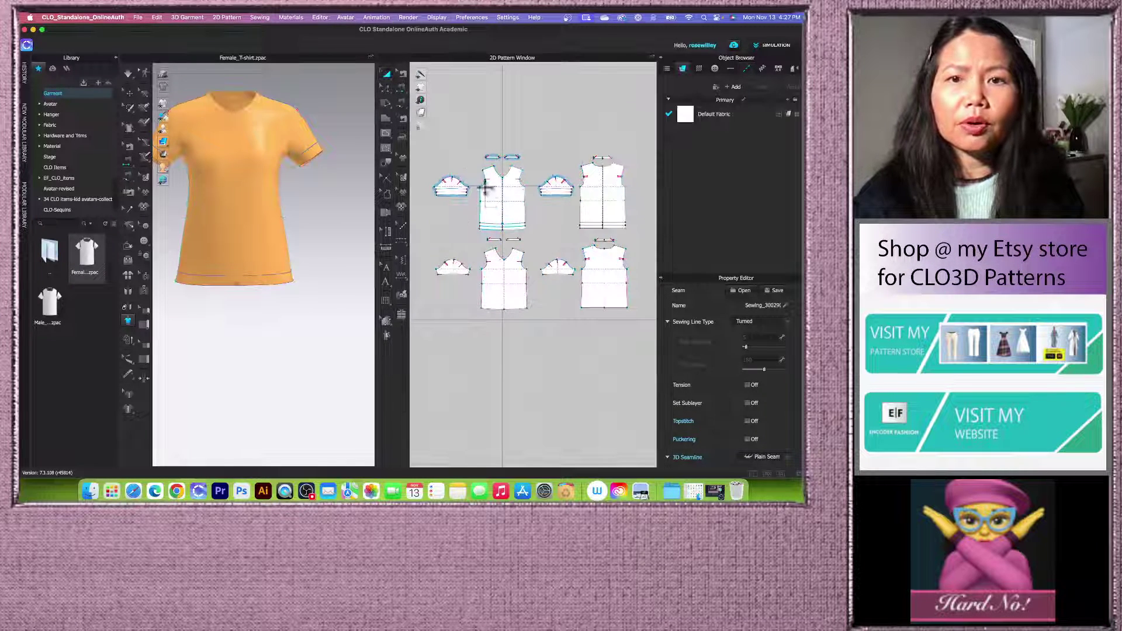
scroll(497, 220, "up", 2)
scroll(484, 279, "down", 2)
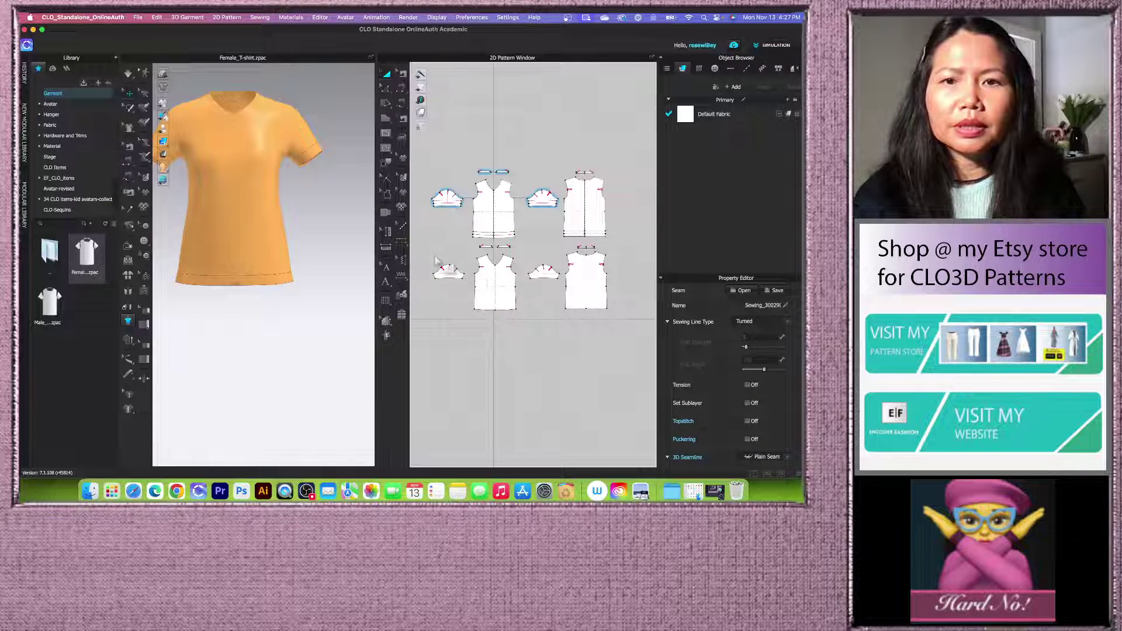
left_click_drag(431, 239, 608, 317)
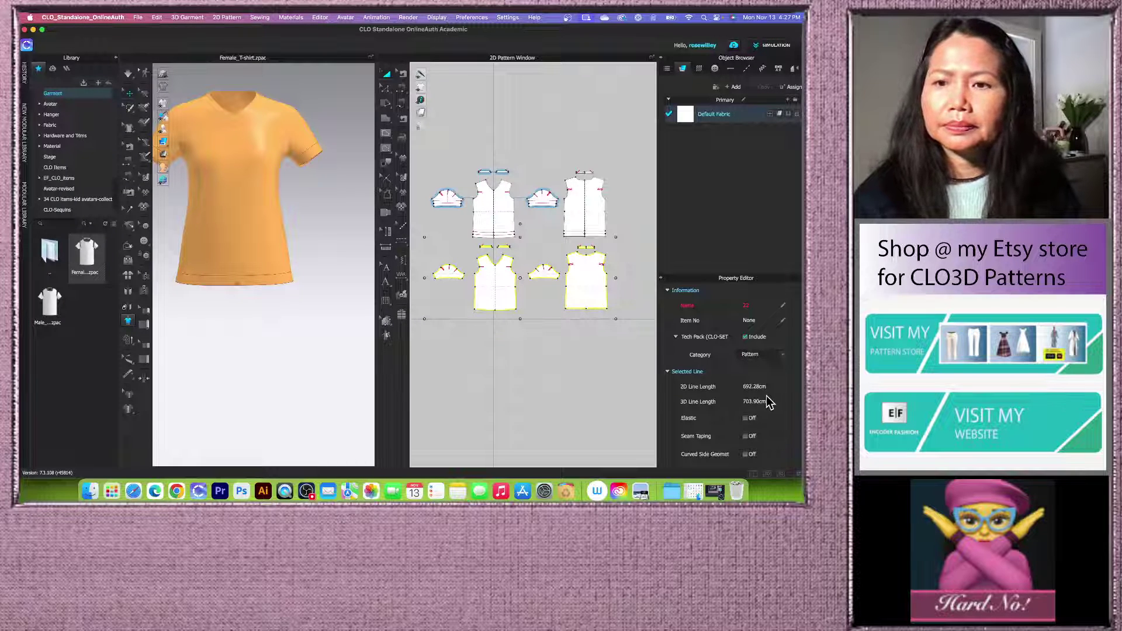
scroll(748, 374, "down", 5)
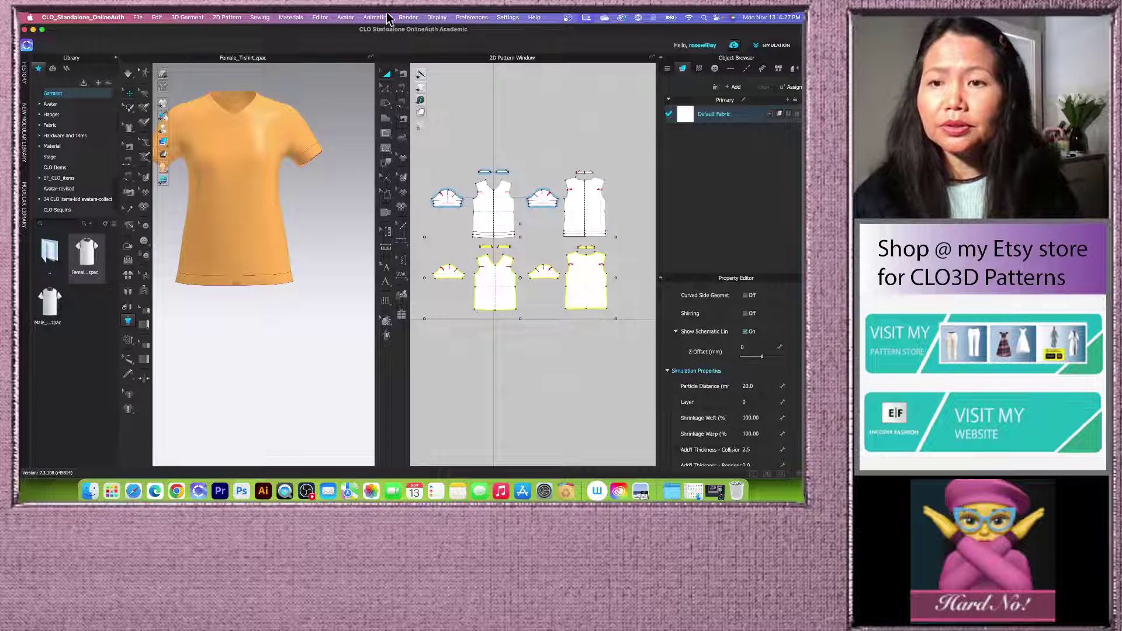
scroll(758, 403, "down", 3)
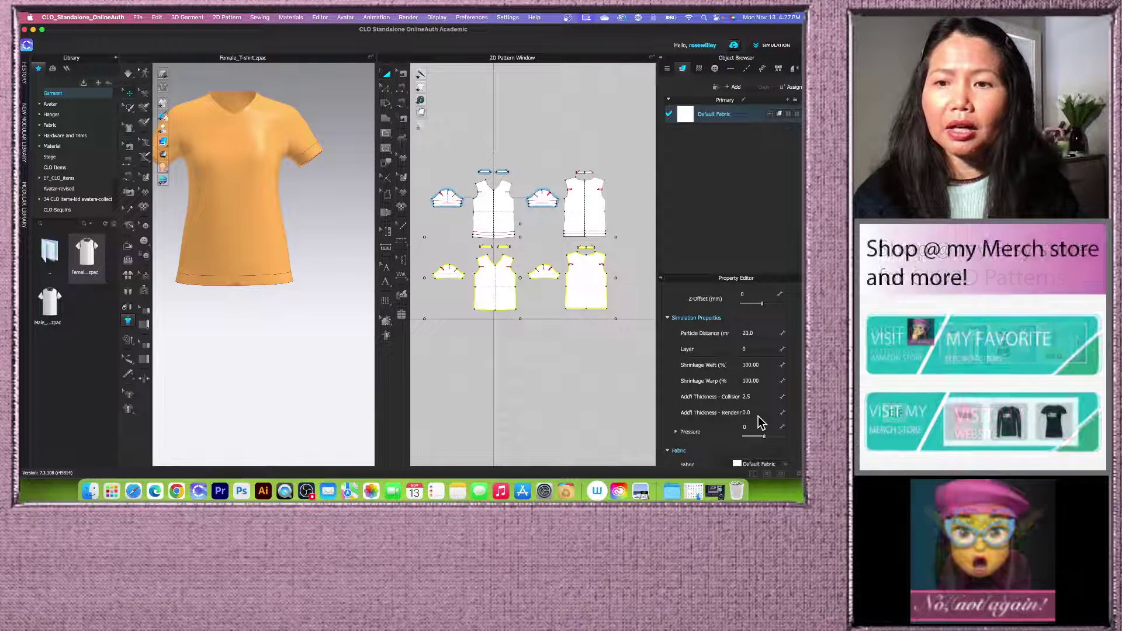
left_click(745, 364)
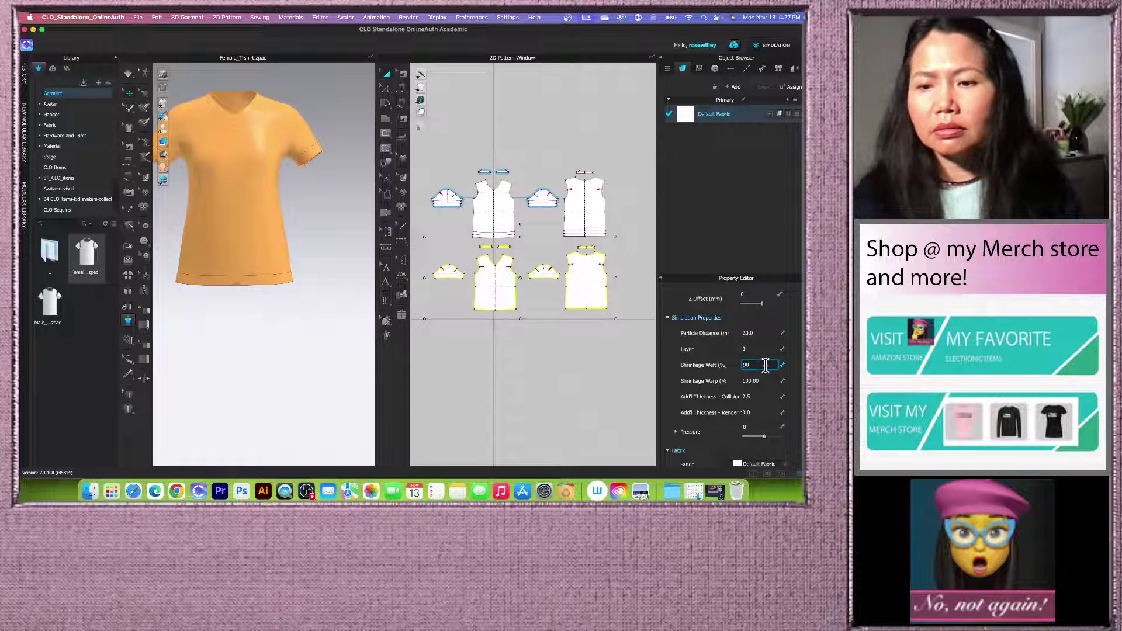
scroll(512, 365, "down", 2)
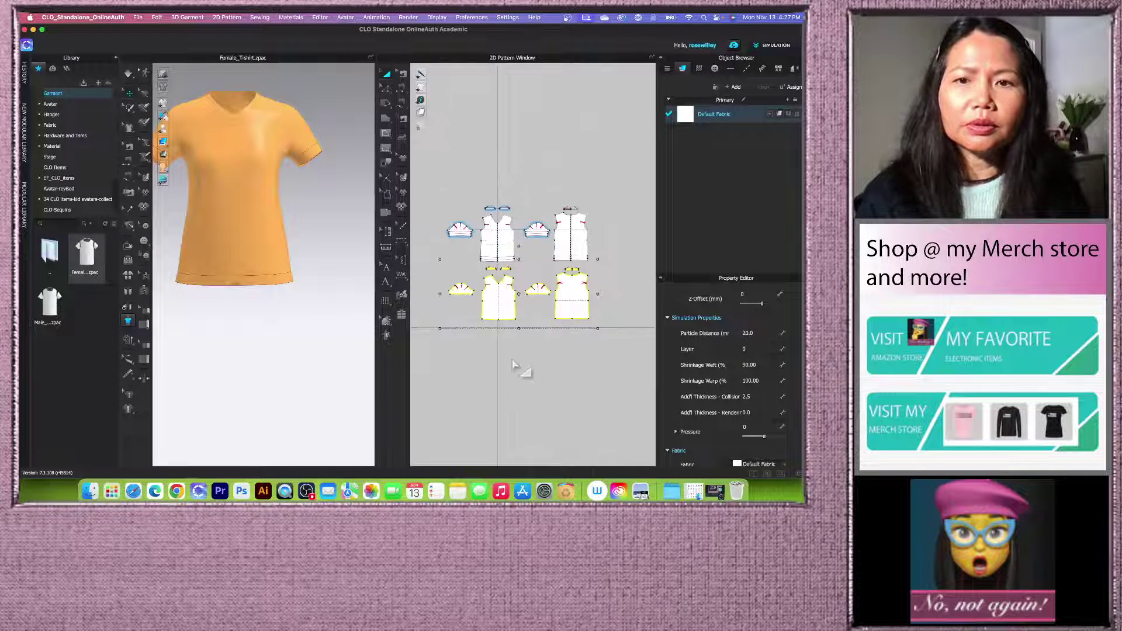
left_click(502, 431)
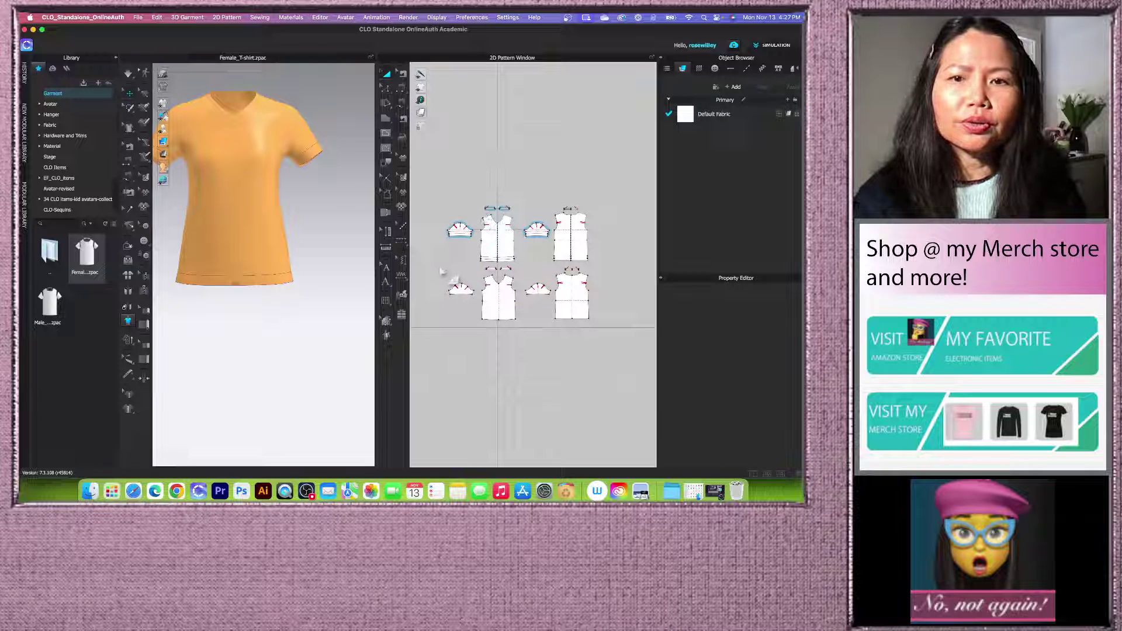
left_click_drag(442, 272, 605, 336)
right_click(562, 353)
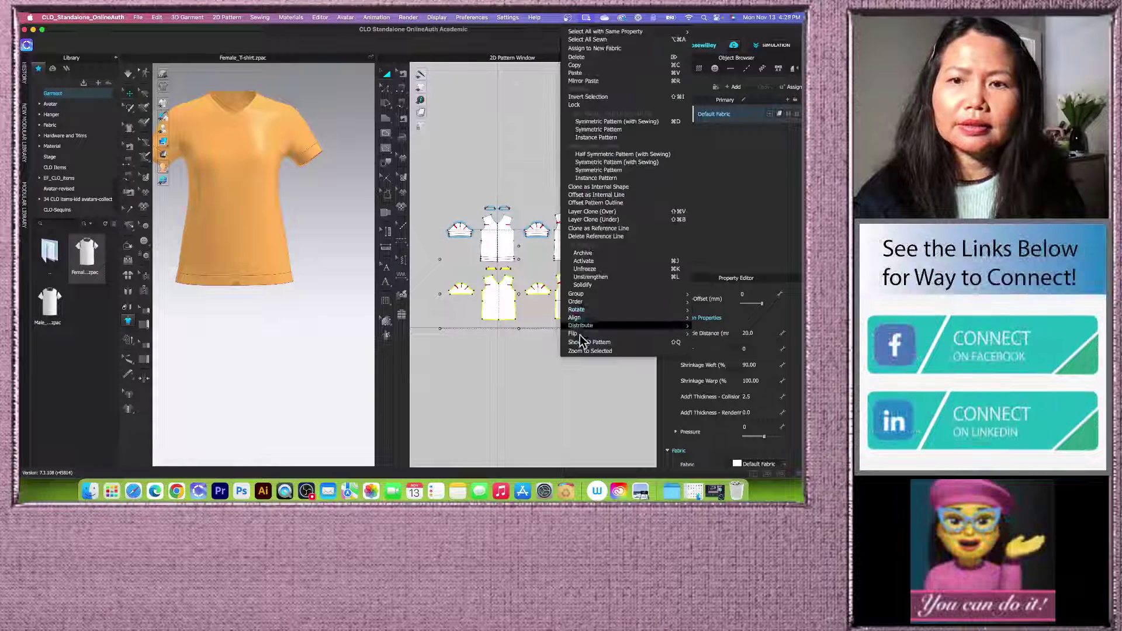
left_click(471, 374)
Step: Inspect the T-shirt's hem and sleeve openings from below in 3D and review both pattern rows in 2D
scroll(263, 315, "up", 2)
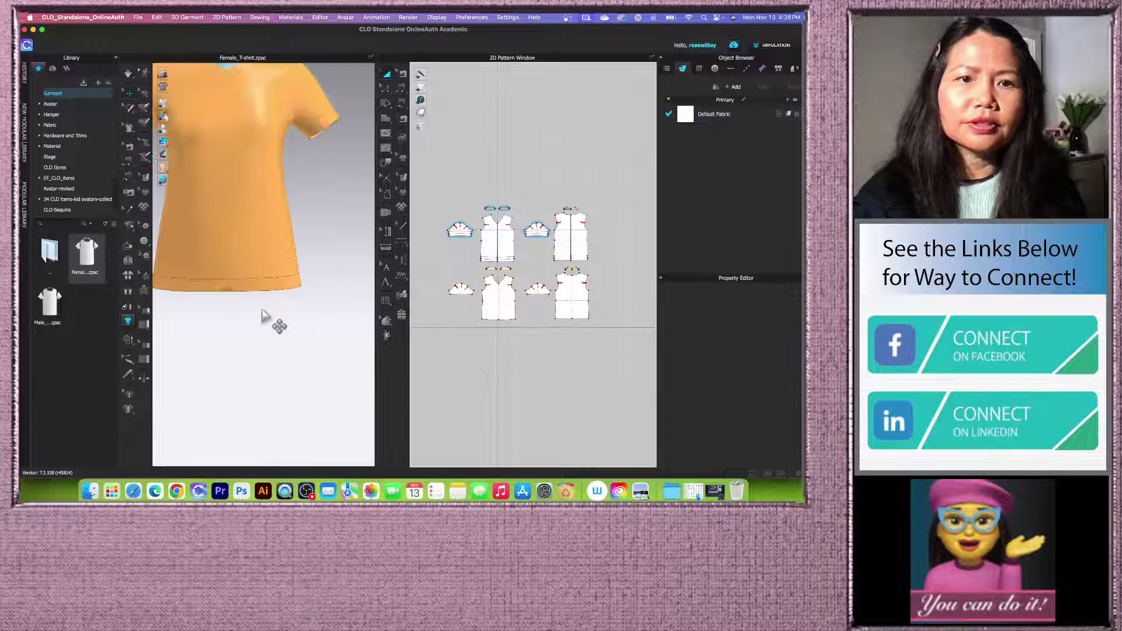
right_click_drag(282, 325, 271, 395)
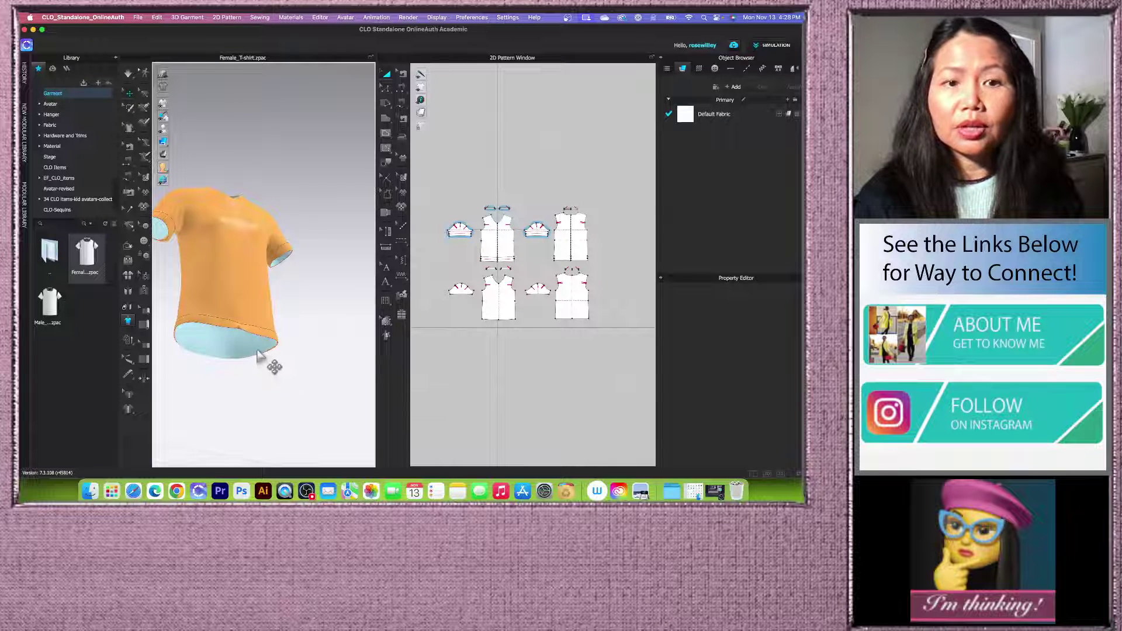
right_click_drag(257, 357, 306, 372)
key("2")
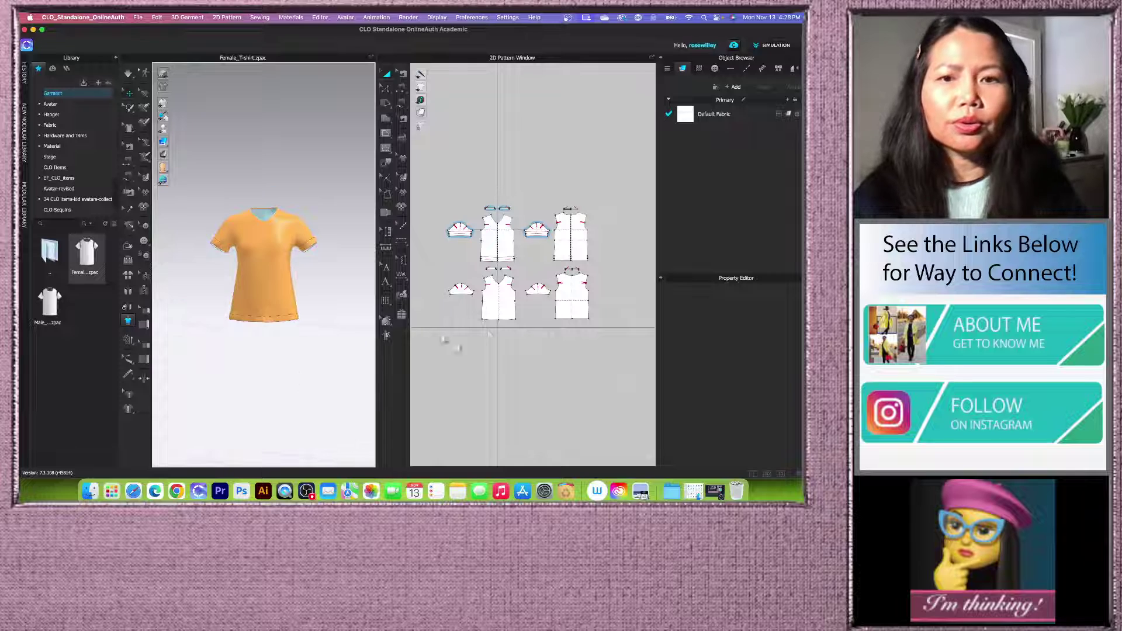
scroll(529, 334, "up", 5)
scroll(528, 334, "down", 5)
middle_click_drag(529, 292, 521, 275)
scroll(453, 342, "up", 3)
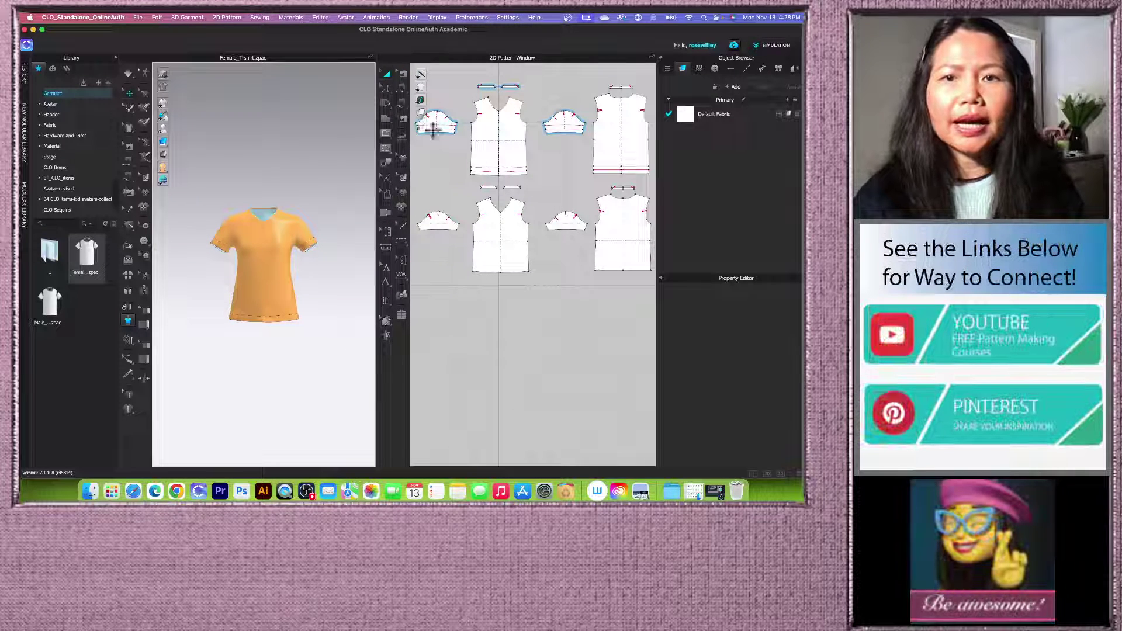
scroll(486, 263, "down", 2)
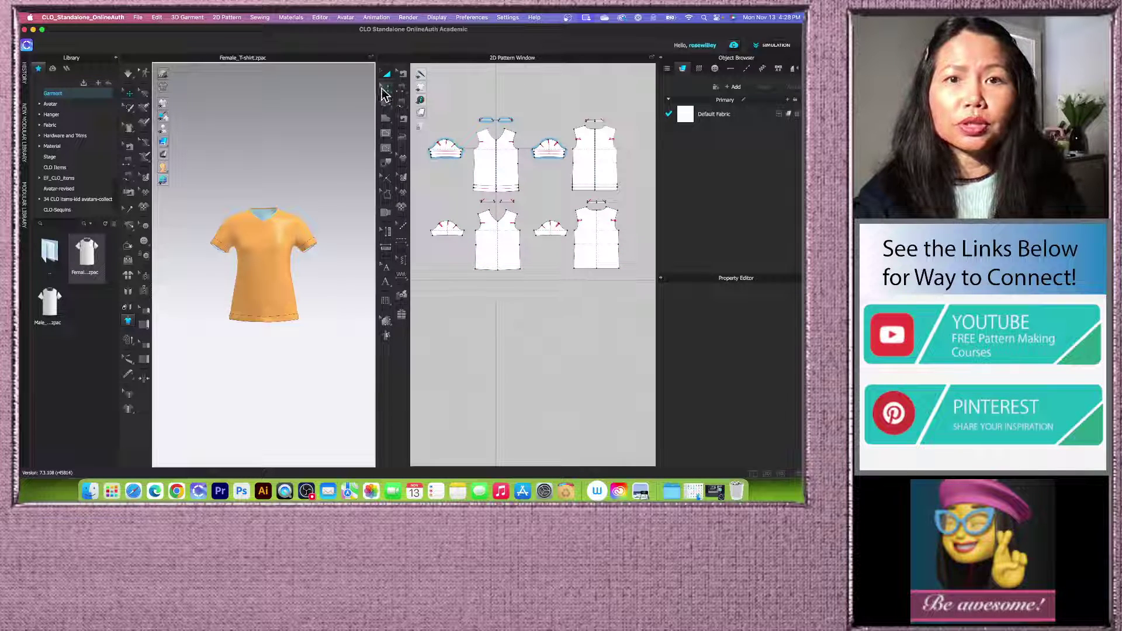
Step: Select the hem edges of the lower-row sleeves, front and back together with Edit Pattern, widening the 2D pattern window
left_click(384, 88)
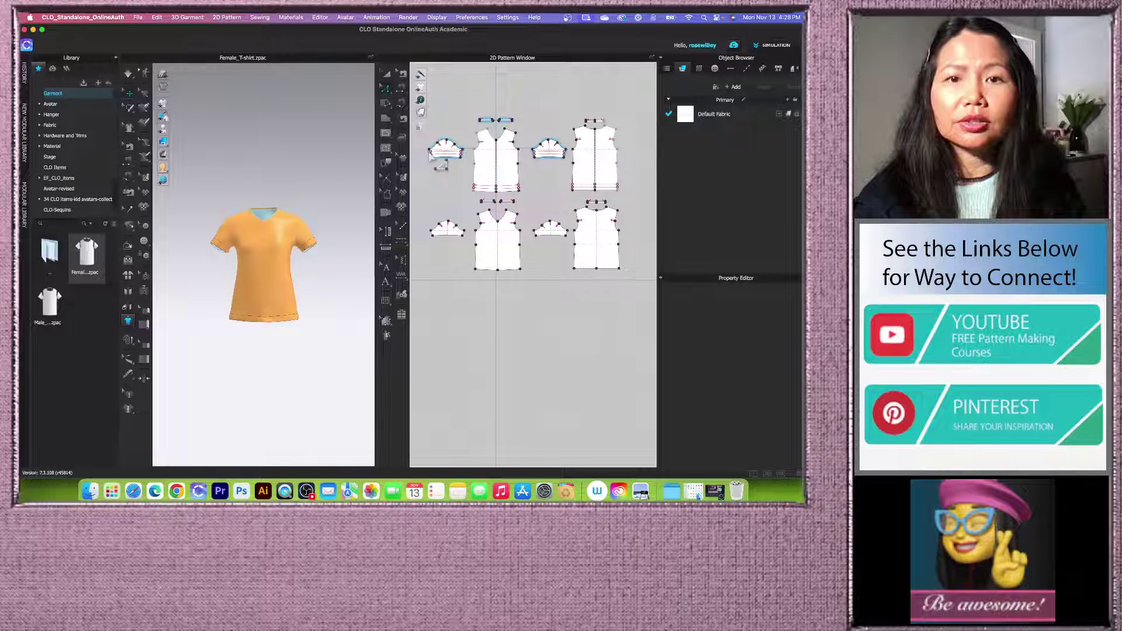
left_click(449, 234)
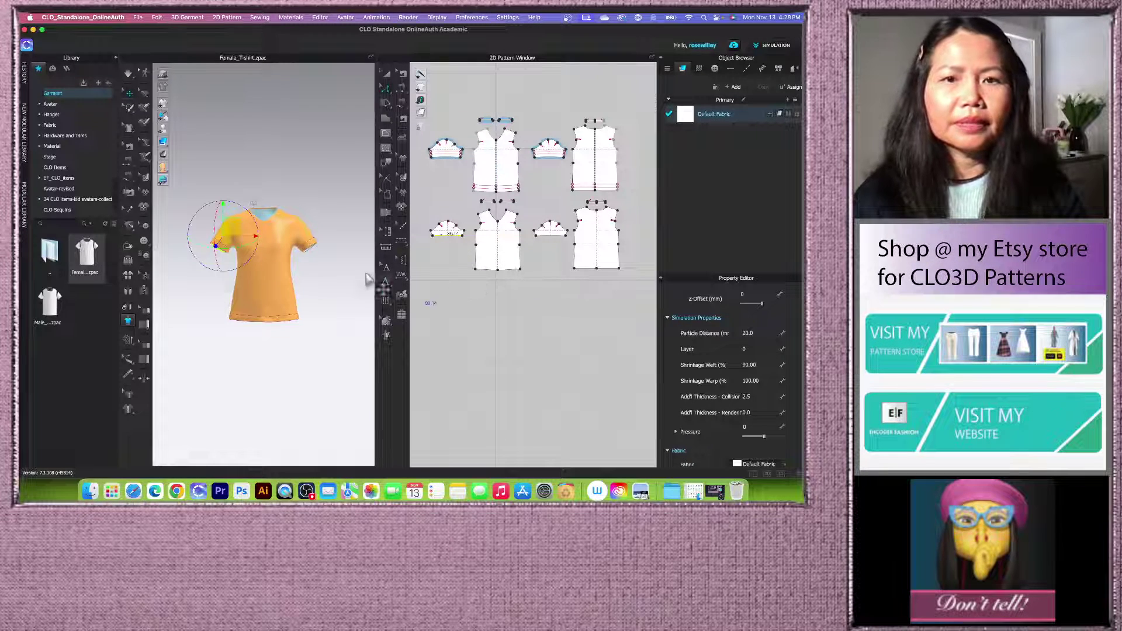
left_click_drag(375, 250, 299, 250)
scroll(412, 215, "up", 4)
scroll(413, 215, "down", 3)
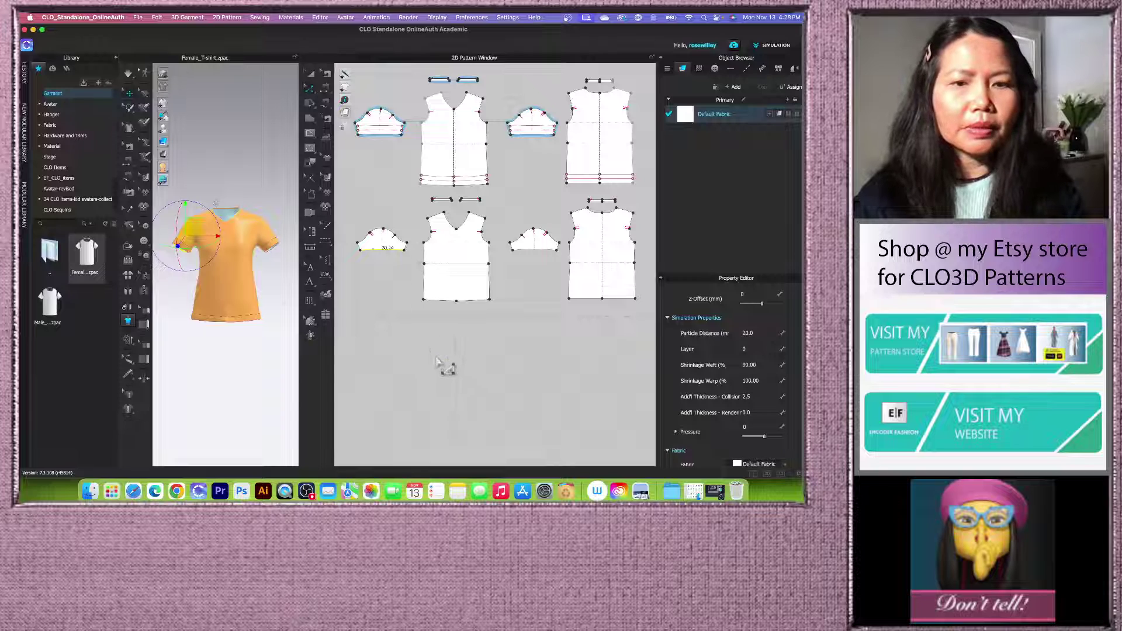
left_click(449, 300)
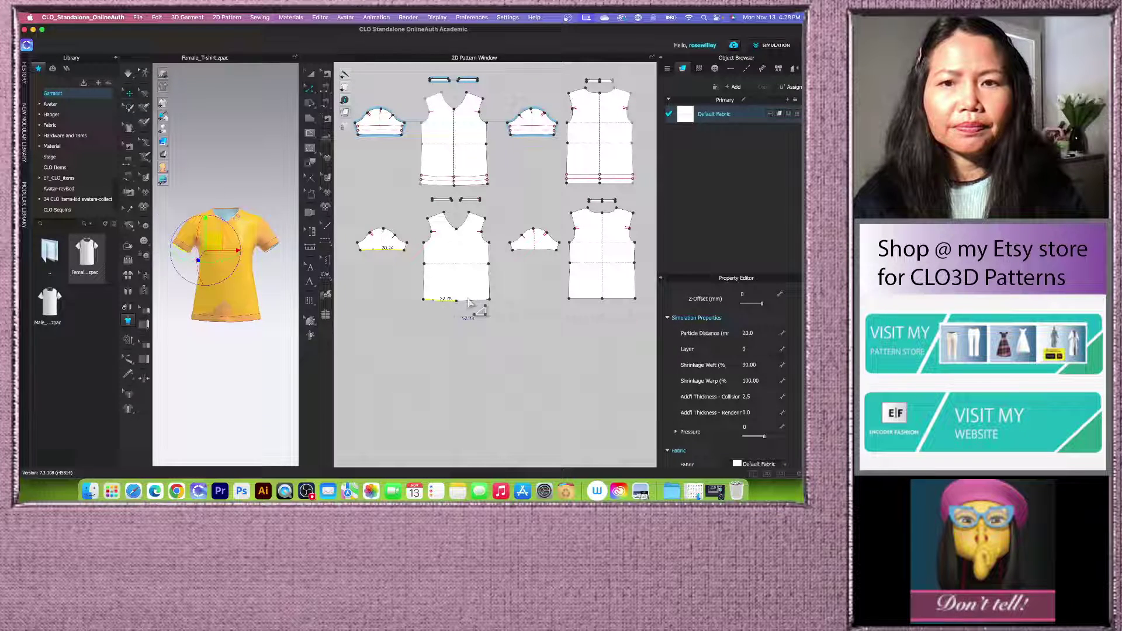
left_click(545, 250, "shift")
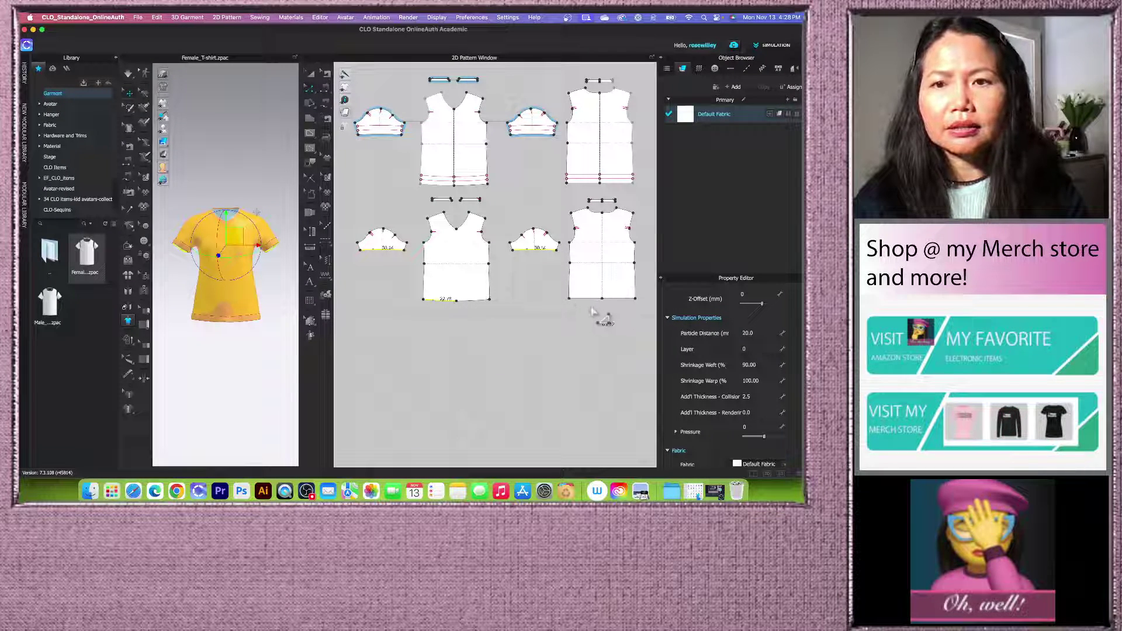
left_click(594, 310, "shift")
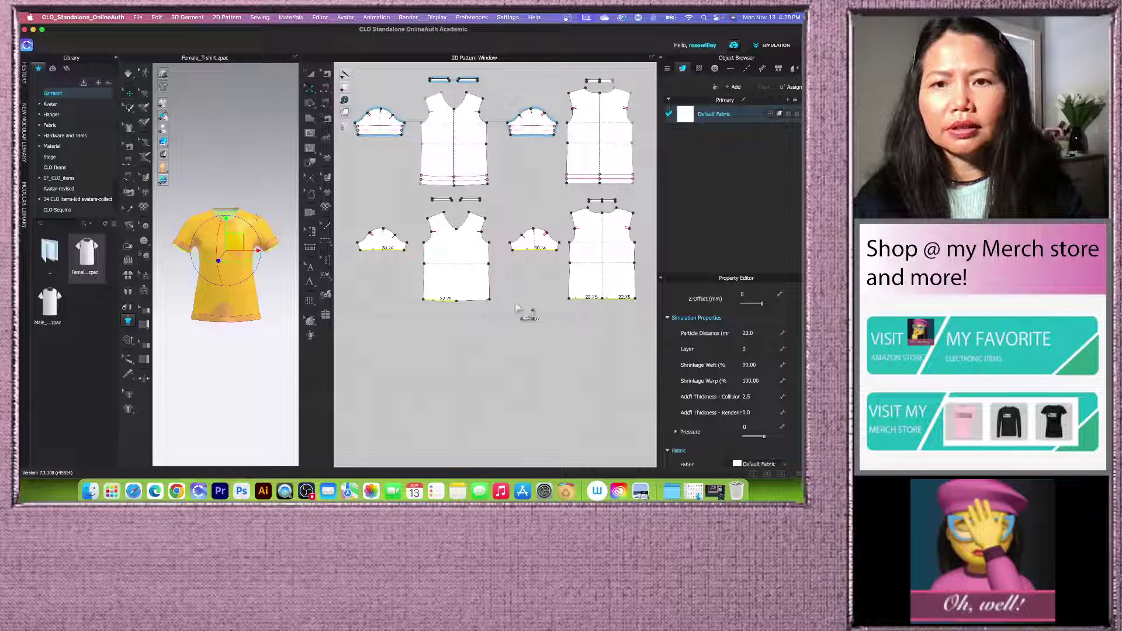
right_click(482, 300)
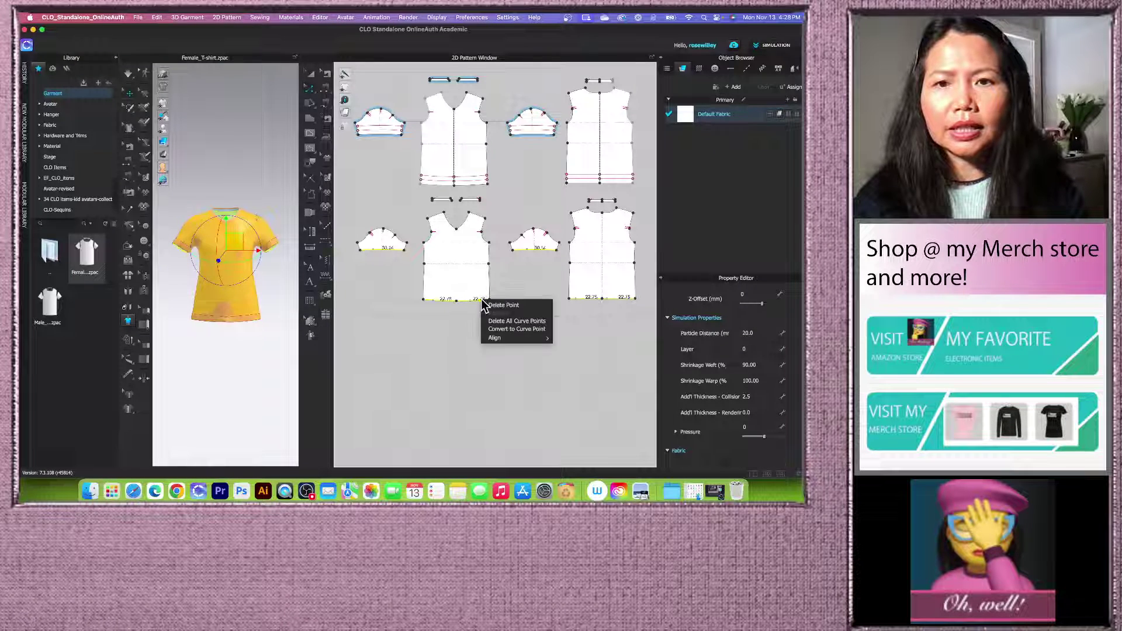
key("Escape")
scroll(479, 315, "up", 3)
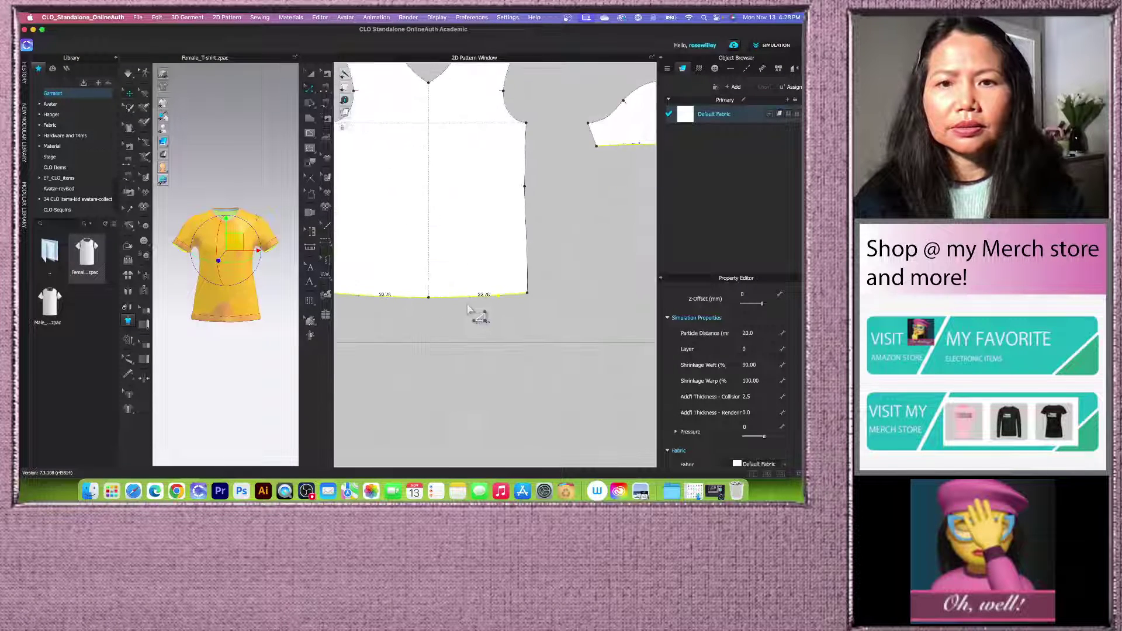
Step: Shorten the selected lower-row hems with Offset Pattern Outline, using direction Retract and a distance of 3.00 cm
right_click(467, 298)
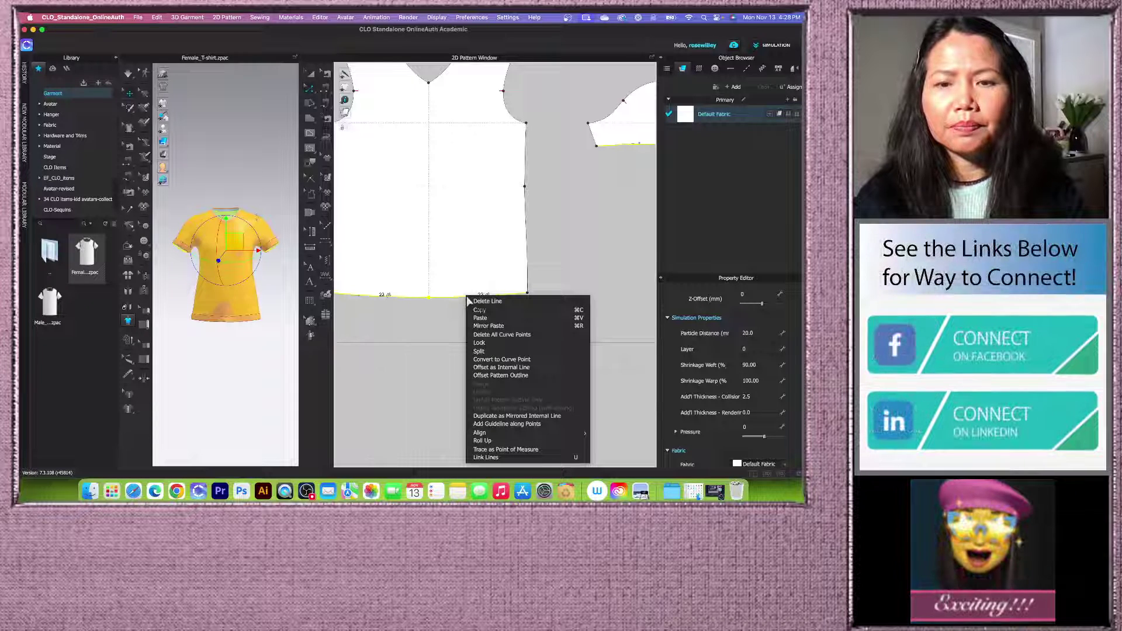
left_click(503, 376)
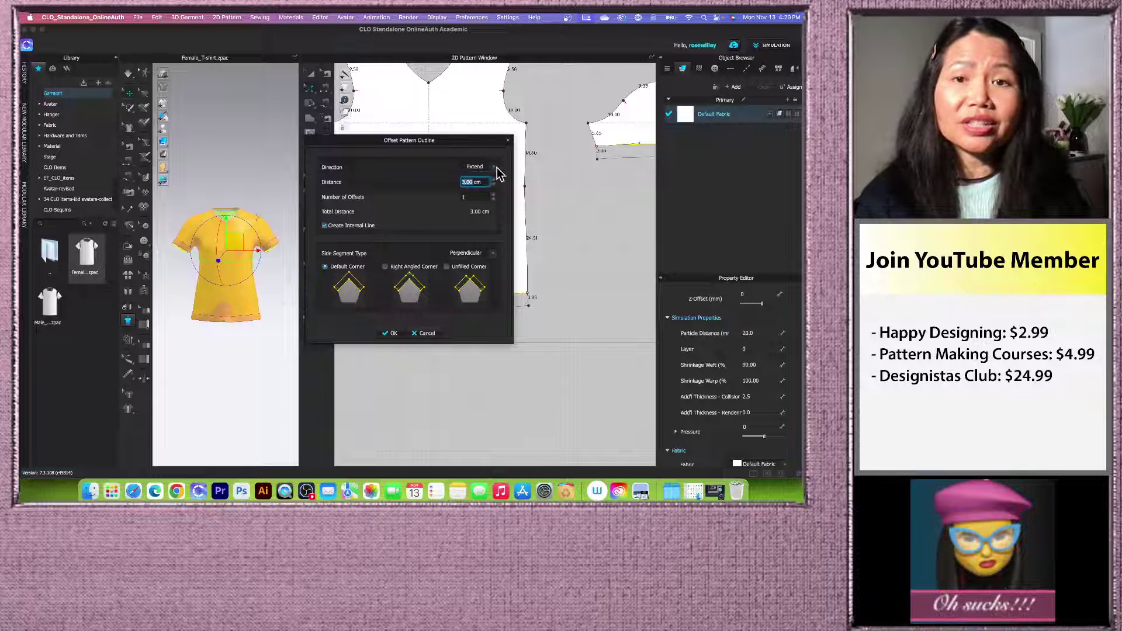
left_click(482, 175)
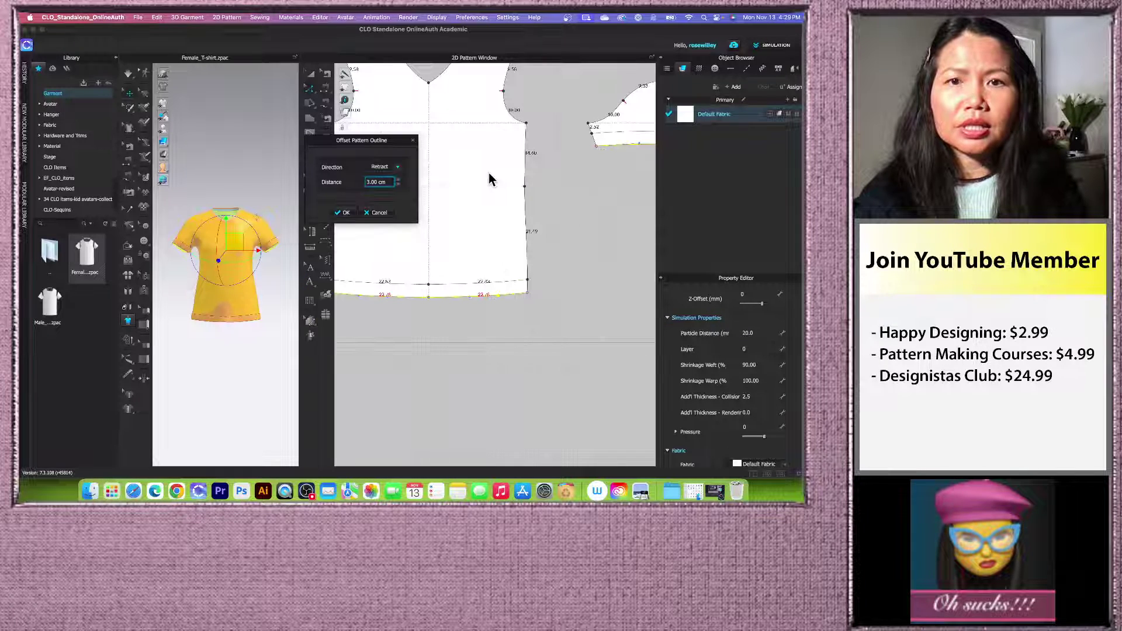
left_click_drag(408, 140, 630, 177)
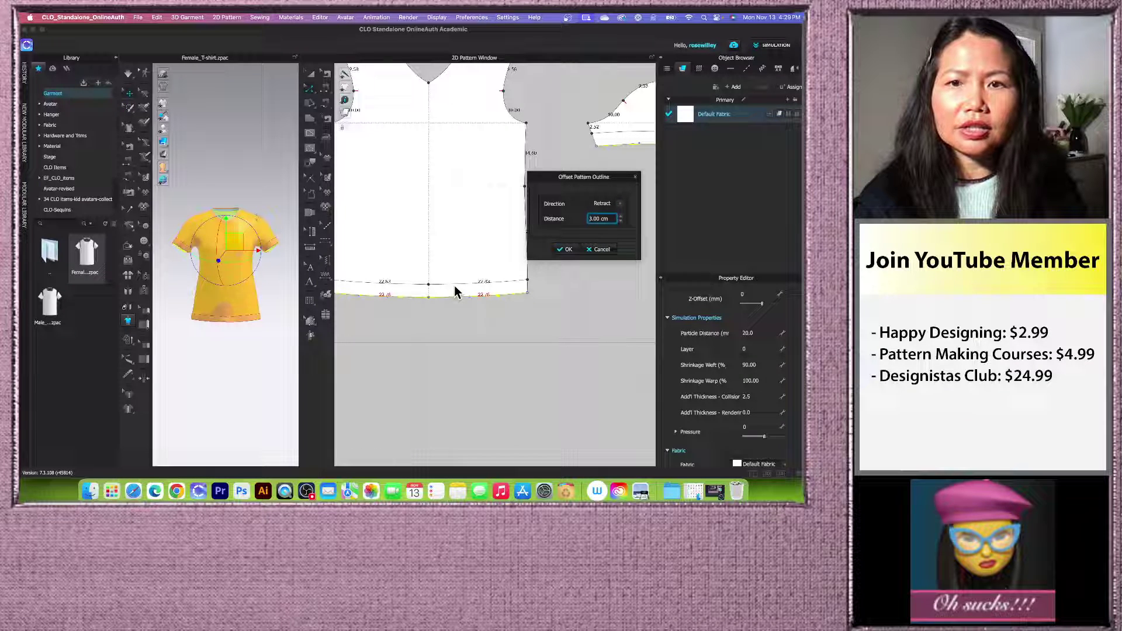
left_click(568, 249)
left_click(569, 249)
Step: Inspect the T-shirt's bottom and sleeve openings from below in an enlarged 3D window and restore the front view
scroll(558, 260, "down", 6)
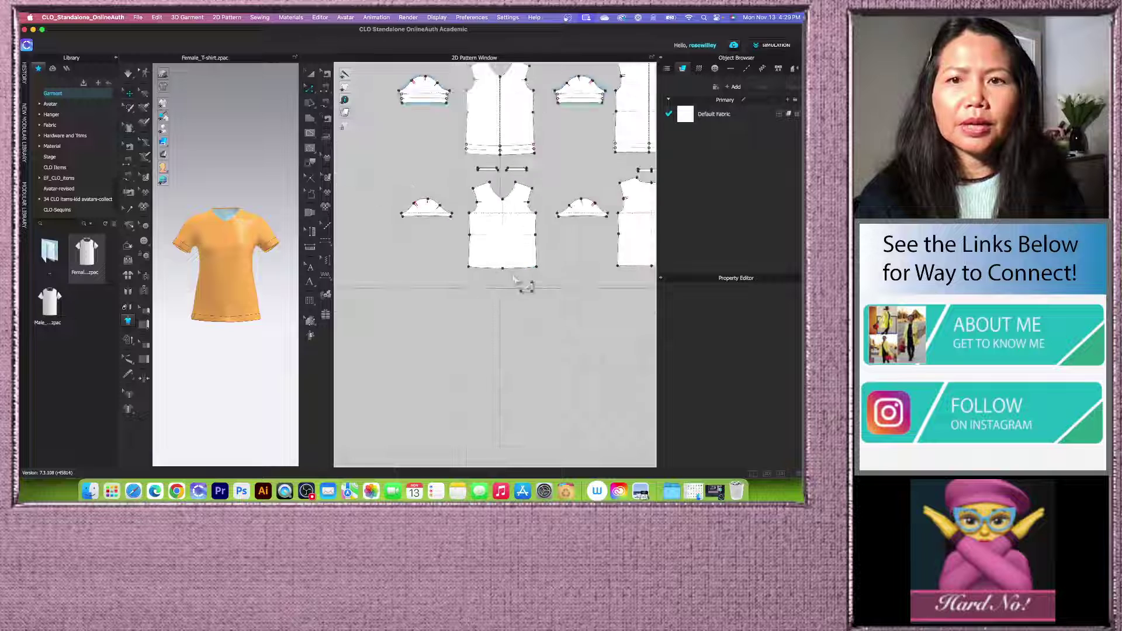
scroll(584, 275, "down", 2)
scroll(538, 276, "up", 4)
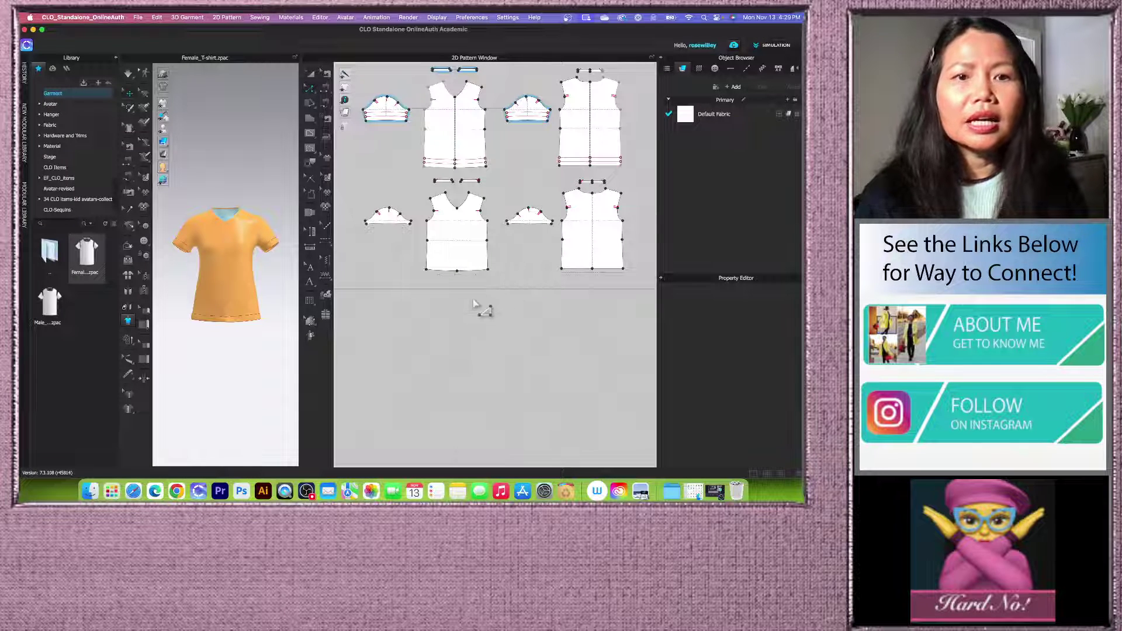
right_click_drag(243, 356, 247, 329)
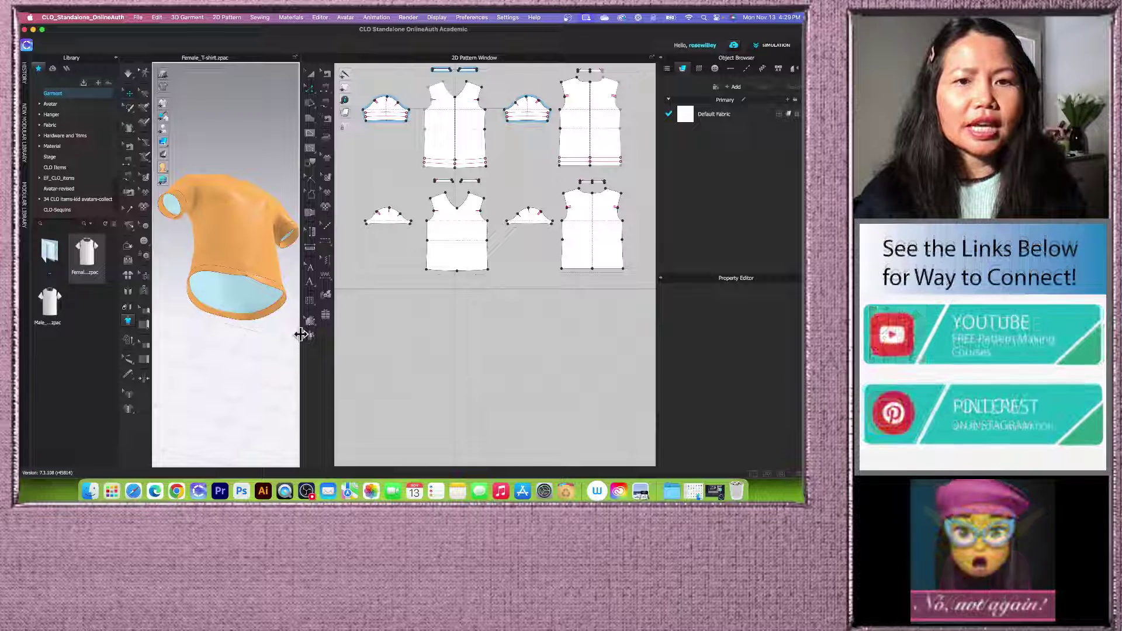
left_click_drag(301, 333, 356, 321)
right_click_drag(296, 325, 280, 345)
key("2")
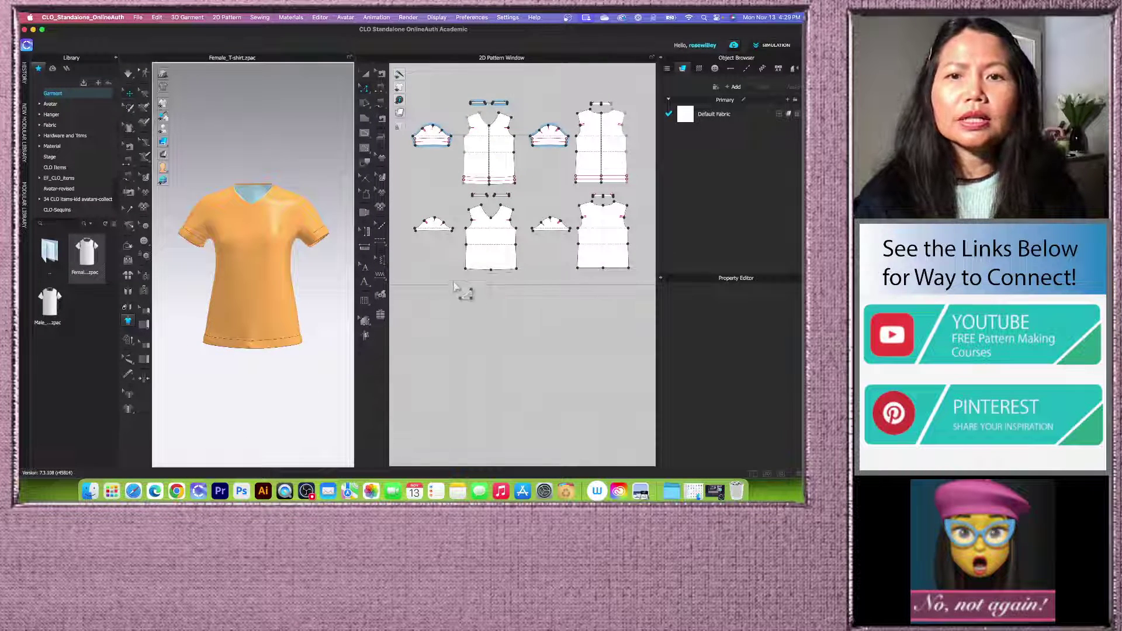
Step: Sew both halves of the lower-row front hem to the matching halves of the upper-row front hem with Segment Sewing
scroll(456, 285, "up", 2)
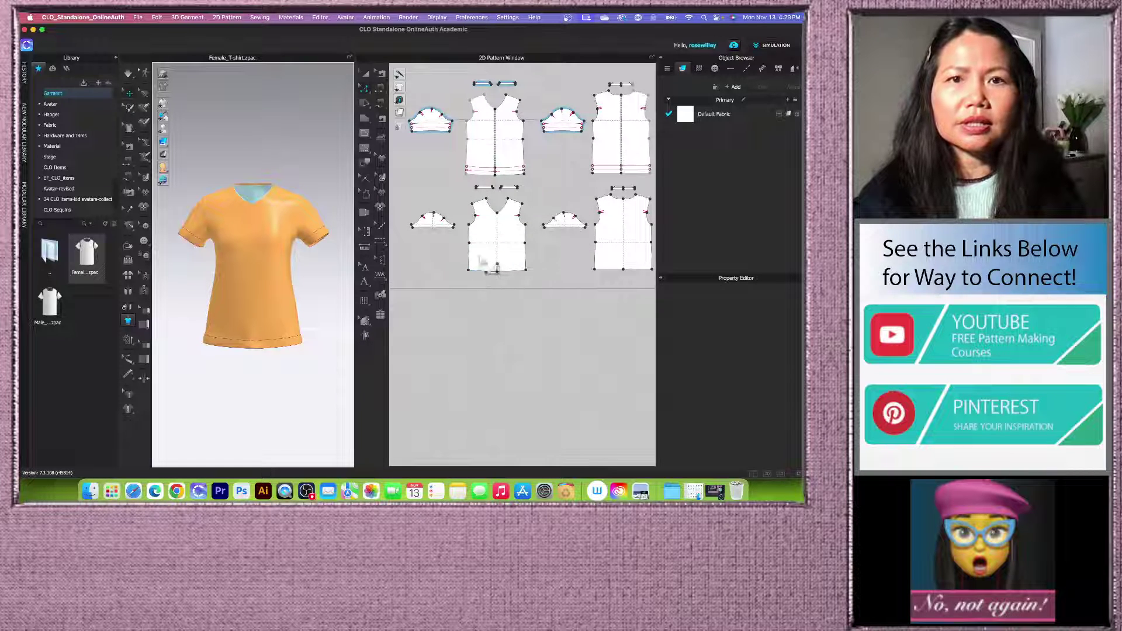
left_click(378, 87)
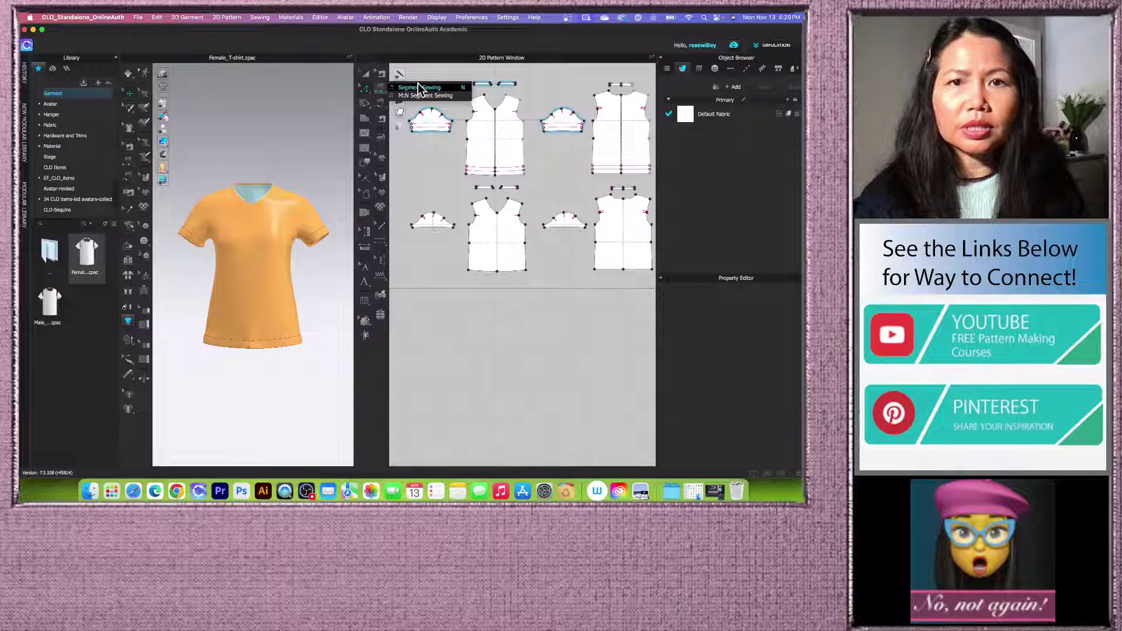
left_click(418, 88)
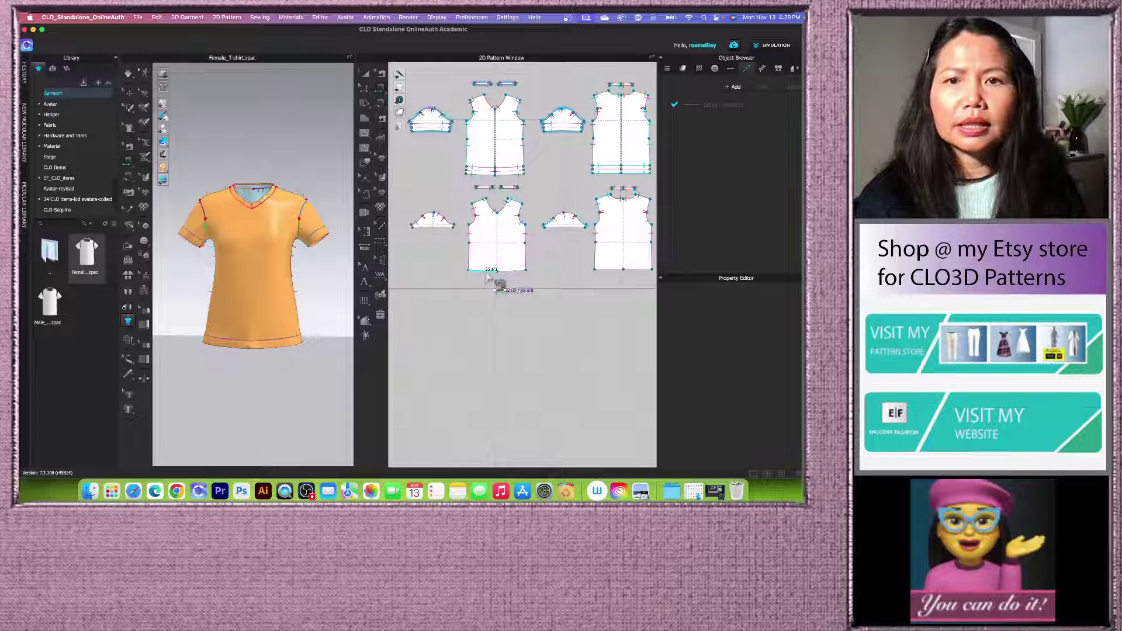
left_click(490, 278)
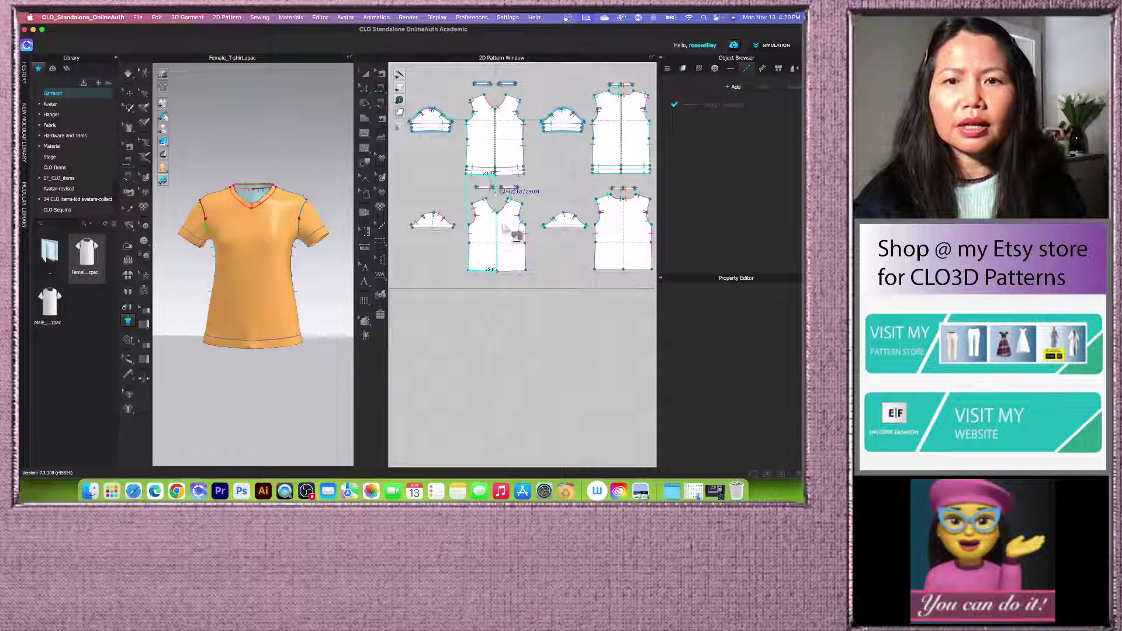
left_click(493, 175)
left_click(517, 272)
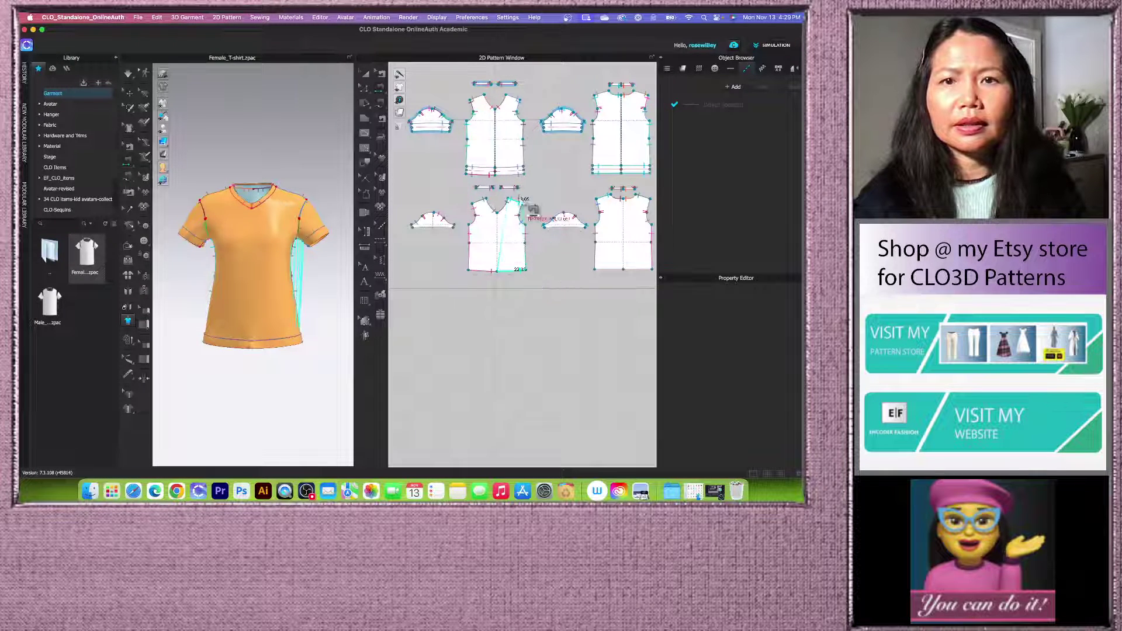
left_click(521, 182)
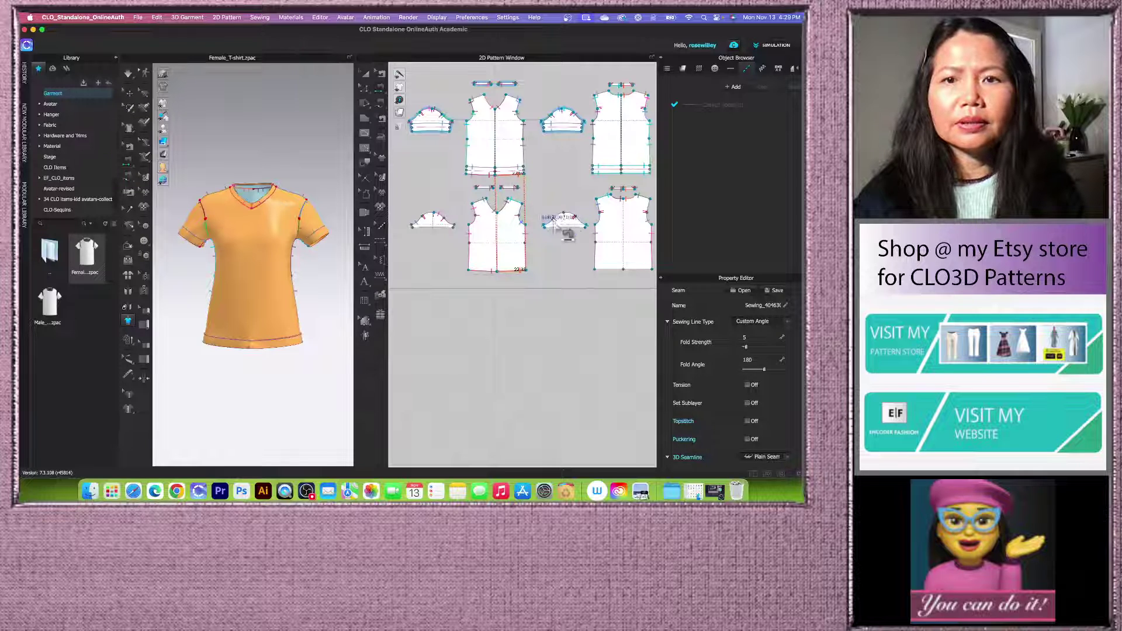
Step: Sew the hem edges of both lower-row sleeves to the hem edges of the corresponding upper-row sleeves
scroll(578, 240, "up", 2)
left_click(584, 221)
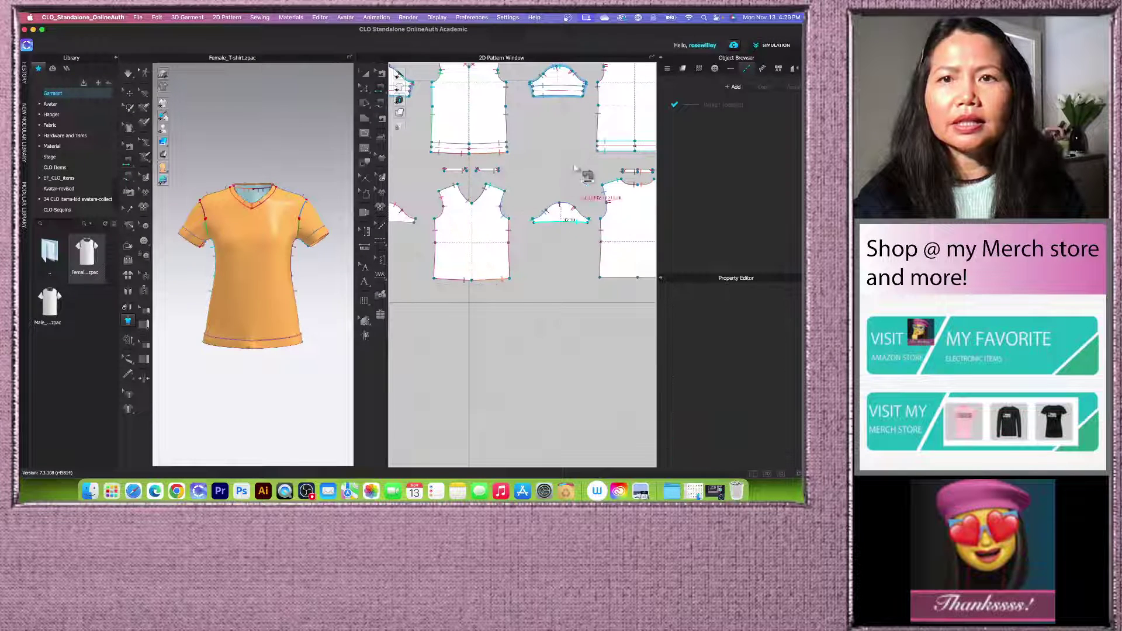
left_click(558, 94)
scroll(555, 176, "down", 2)
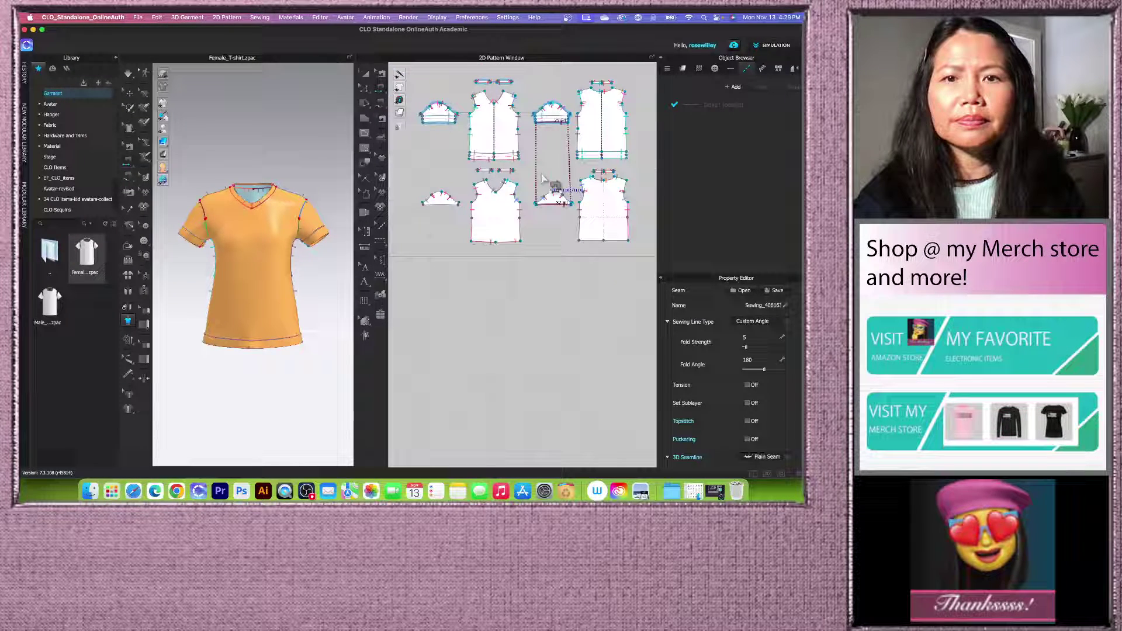
left_click(451, 204)
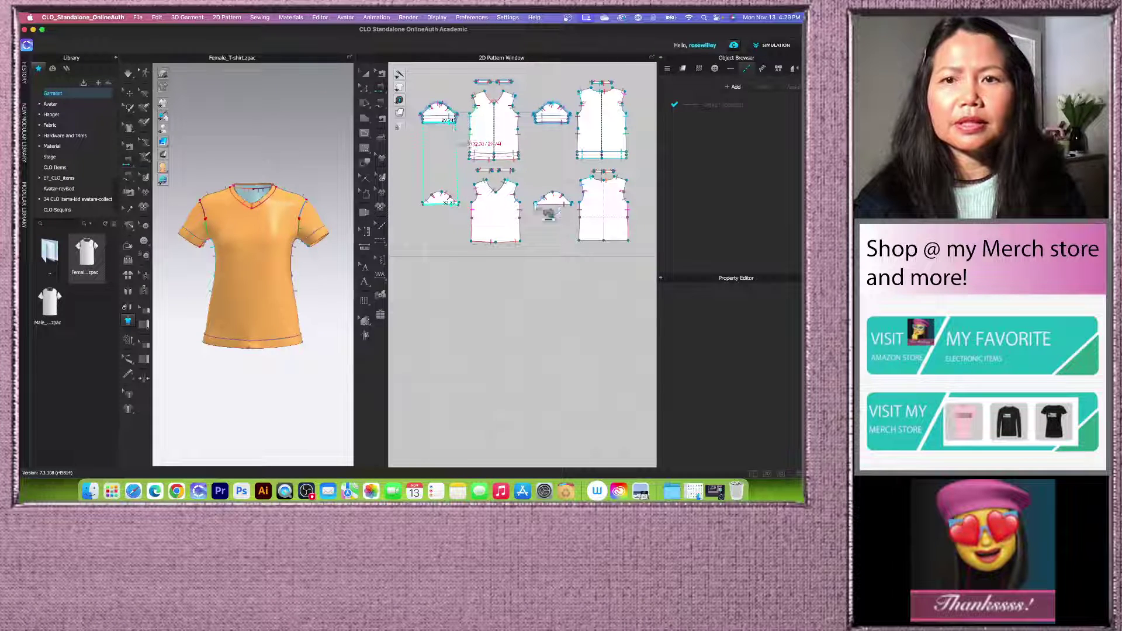
left_click(455, 126)
Step: Sew both halves of the lower-row back hem to the matching halves of the upper-row back hem
left_click(624, 240)
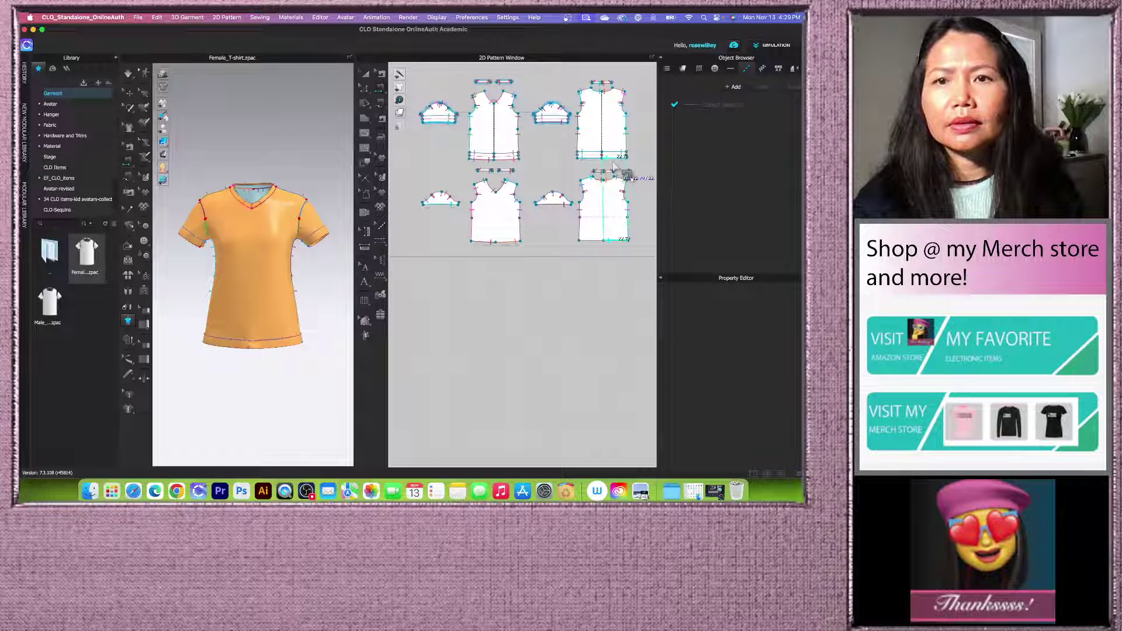
left_click(608, 243)
left_click(608, 239)
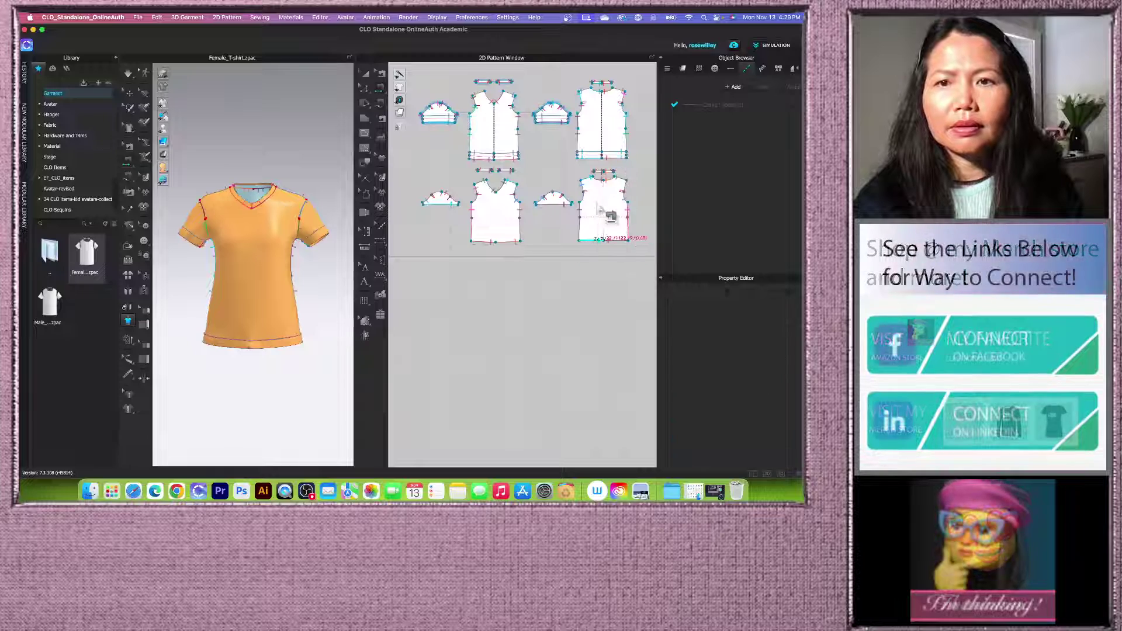
left_click(608, 175)
scroll(561, 222, "down", 2)
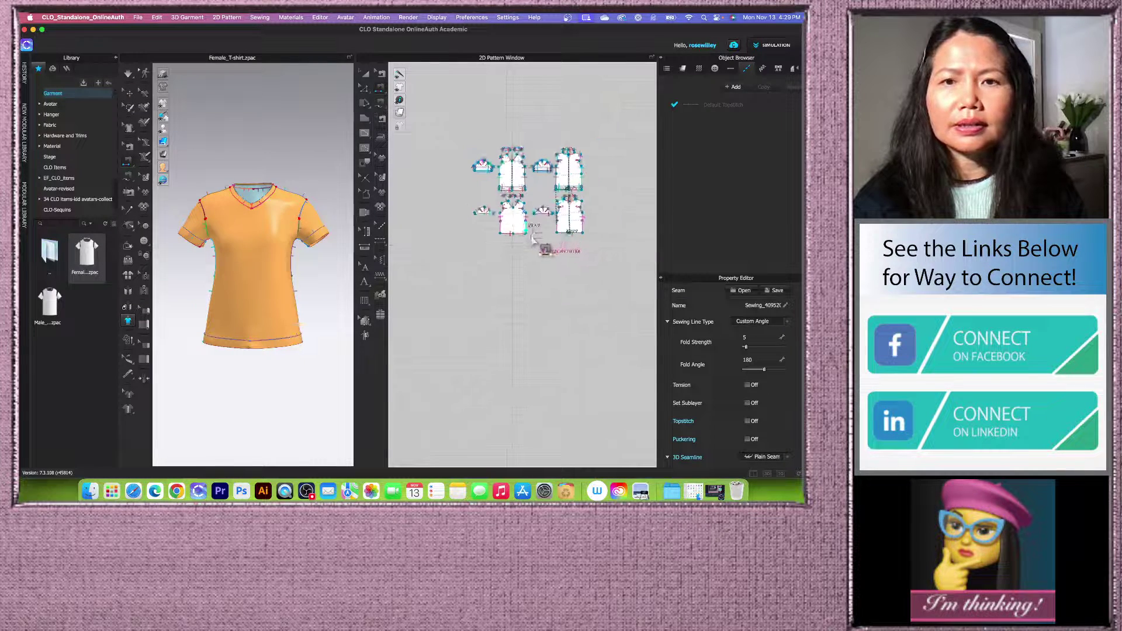
Step: Examine the seams joining the lower-row front and sleeve hems to the upper-row pieces with Edit Sewing
scroll(543, 179, "up", 2)
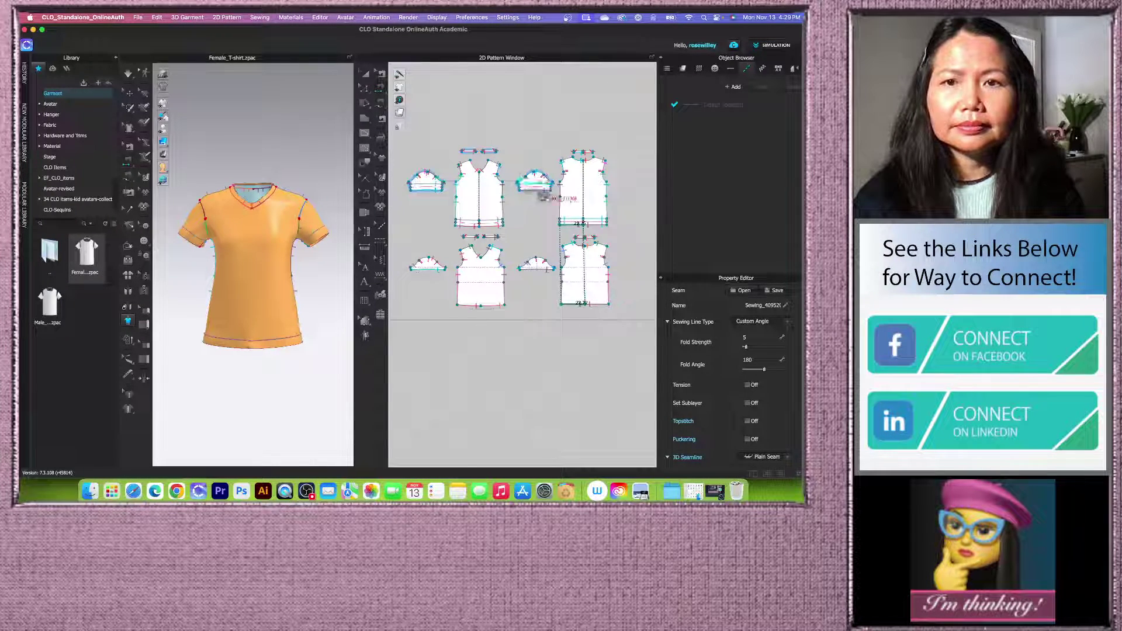
scroll(531, 192, "up", 2)
scroll(532, 199, "down", 2)
scroll(534, 202, "down", 2)
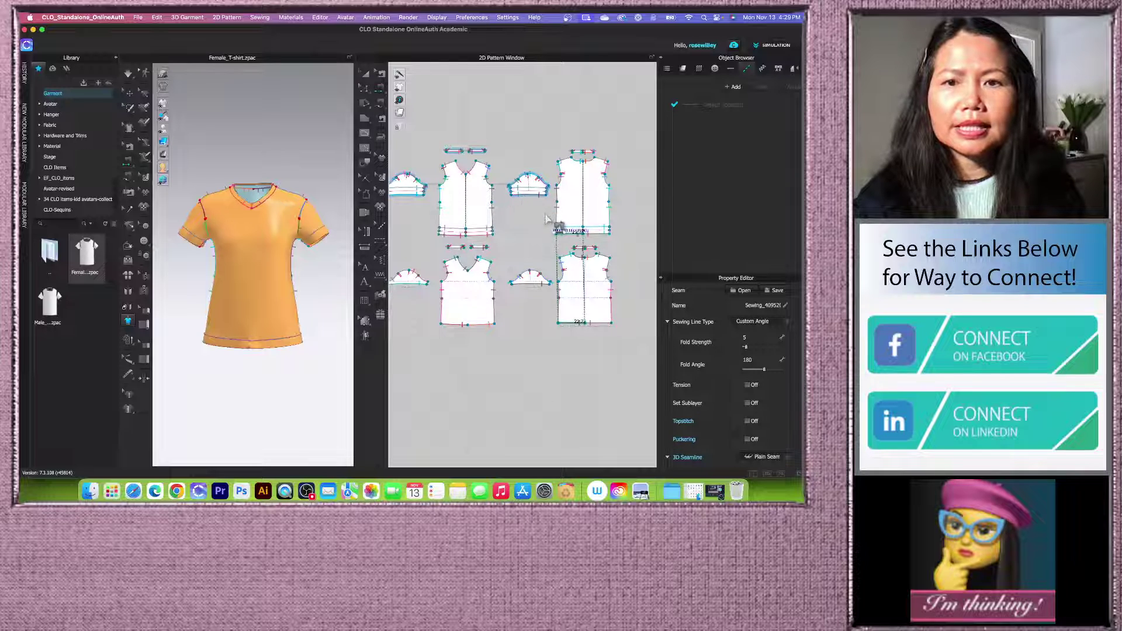
scroll(461, 196, "down", 1)
scroll(476, 304, "up", 2)
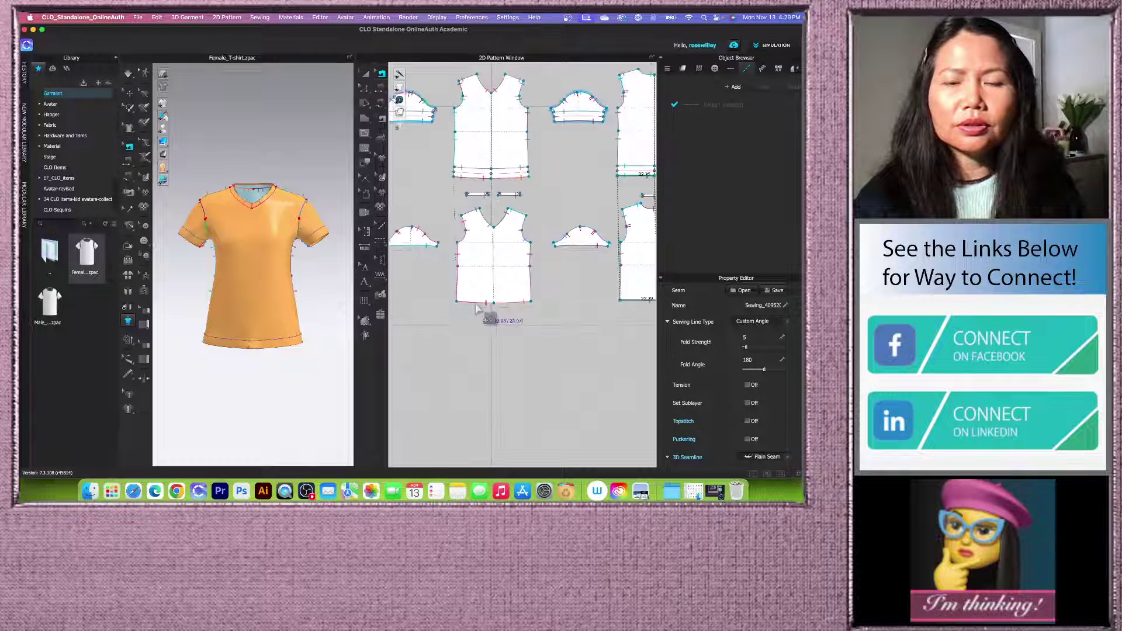
left_click(455, 323)
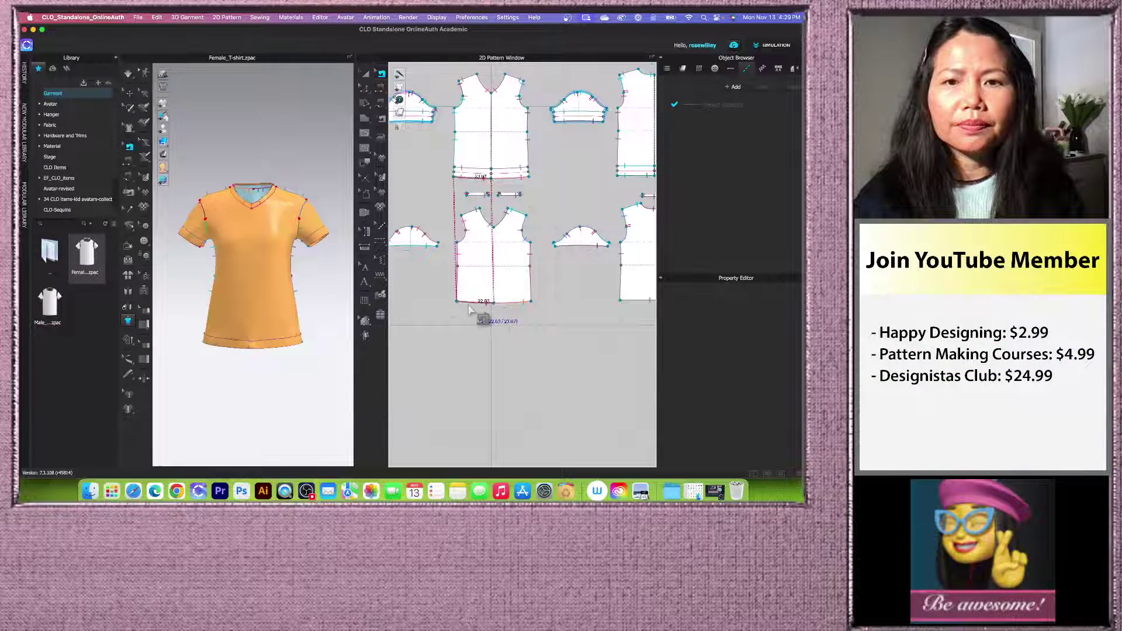
left_click(457, 310)
scroll(456, 310, "down", 2)
left_click(432, 270)
scroll(432, 271, "up", 3)
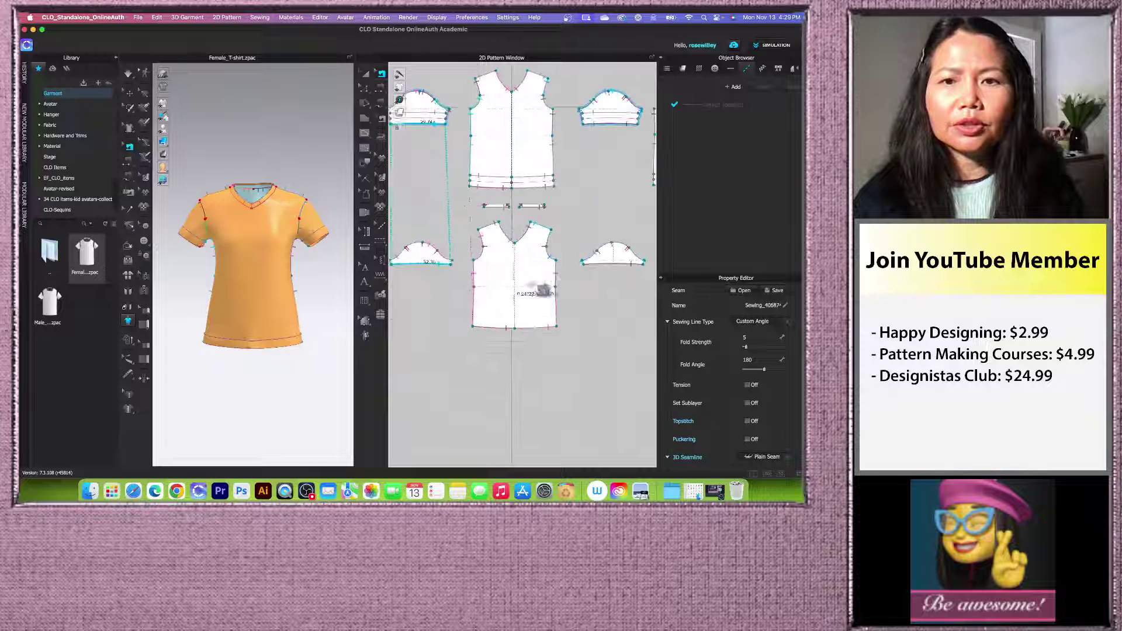
Step: Check the existing side-seam sewing around the hem corner of the upper-row front with Edit Sewing
scroll(521, 246, "up", 3)
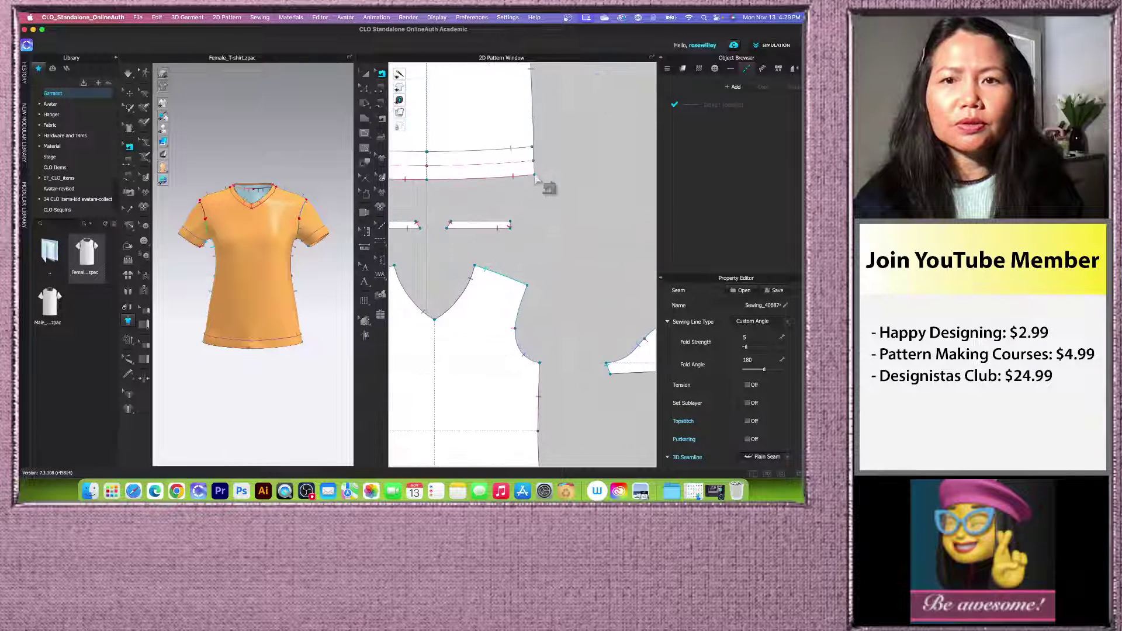
left_click(537, 177)
left_click(534, 162)
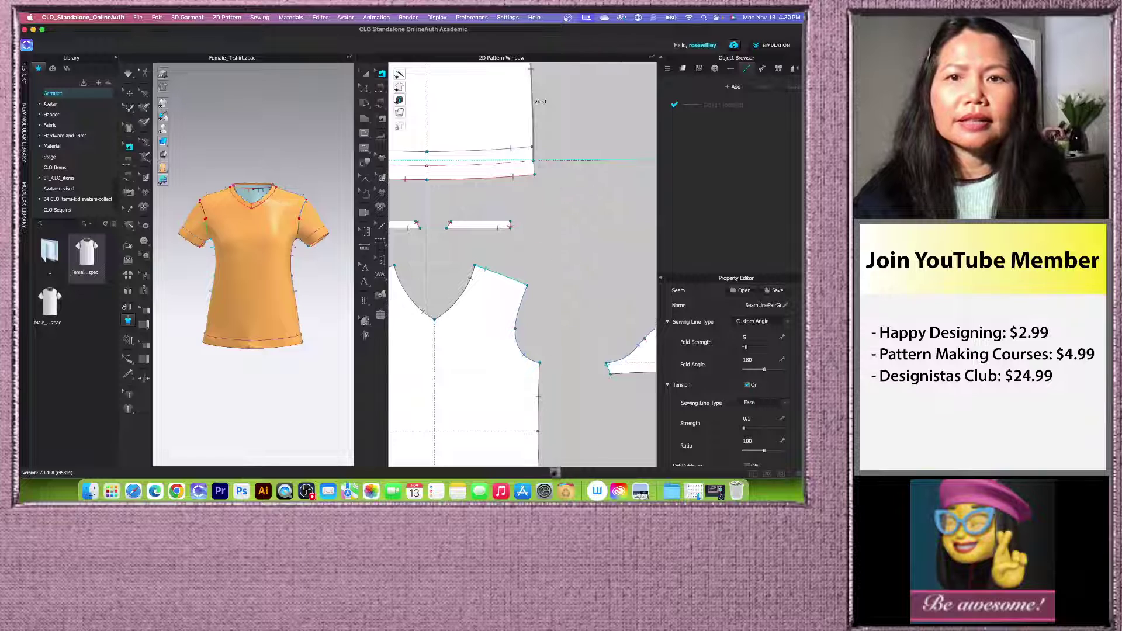
left_click(552, 239)
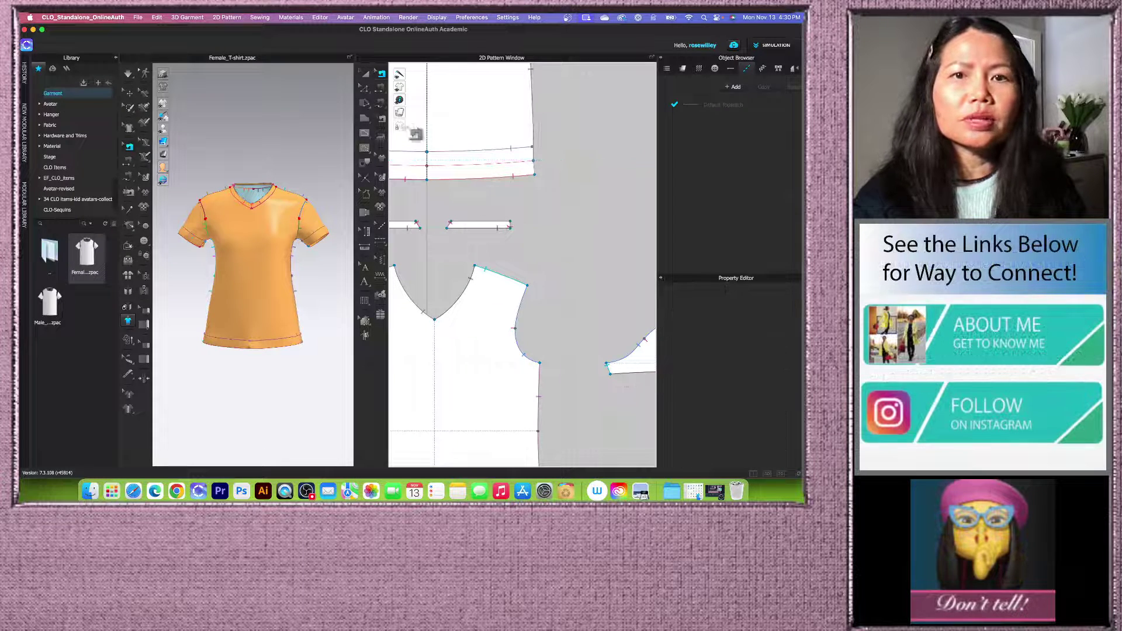
scroll(512, 222, "down", 4)
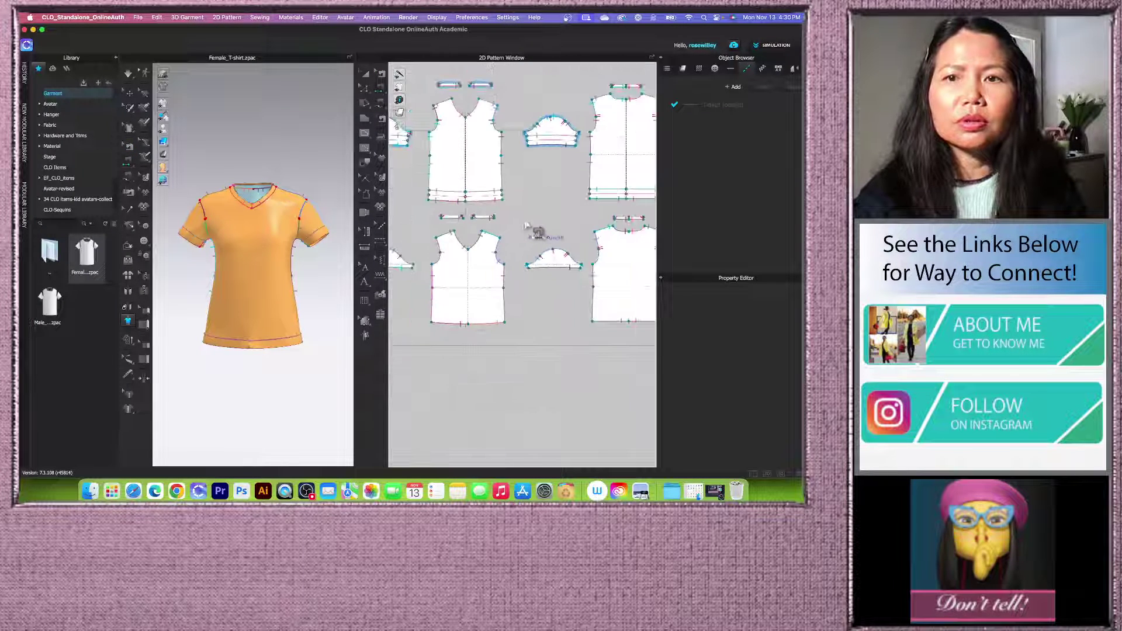
Step: Sew the short 3.00 cm side edge of the upper-row front's hem to the adjacent hem side edge of the back
scroll(512, 210, "up", 3)
scroll(507, 202, "down", 2)
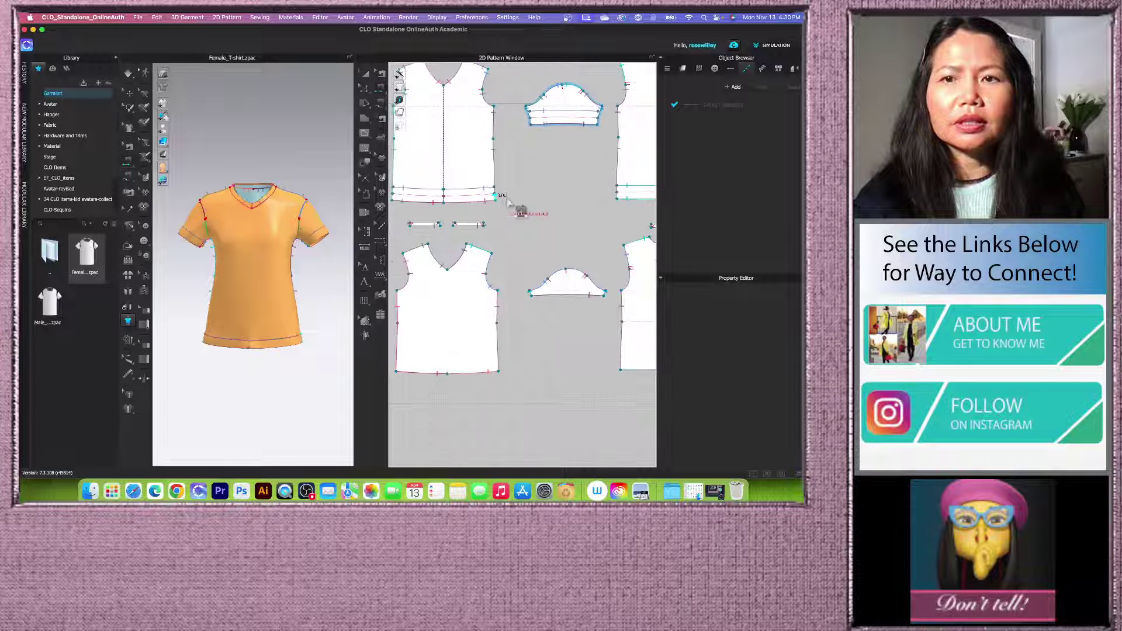
left_click(619, 200)
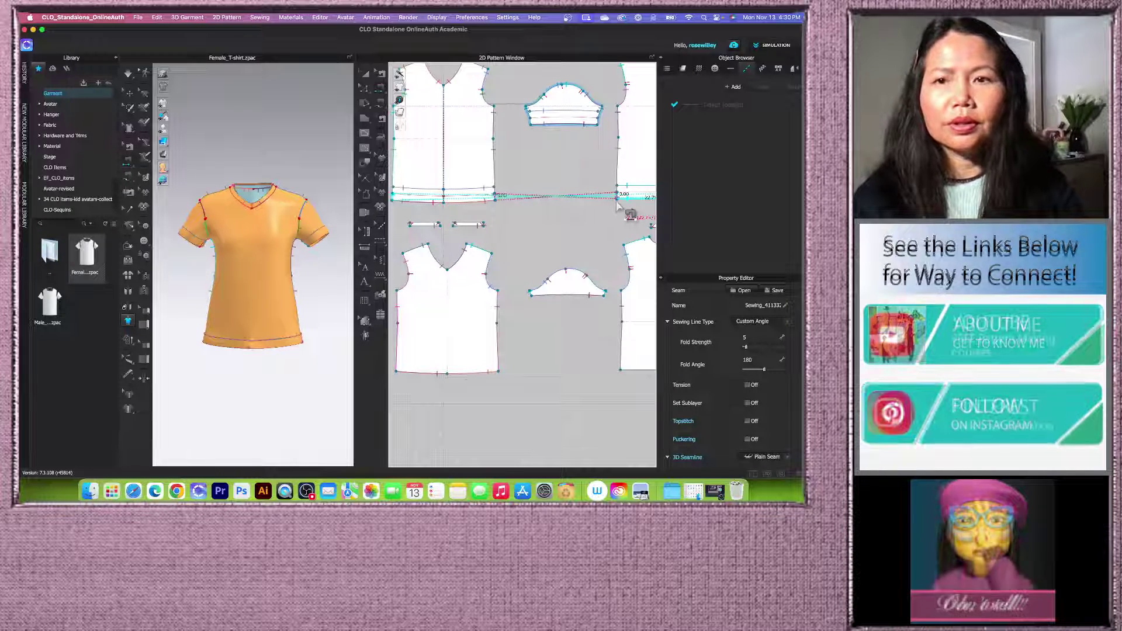
scroll(592, 206, "down", 3)
scroll(592, 205, "up", 3)
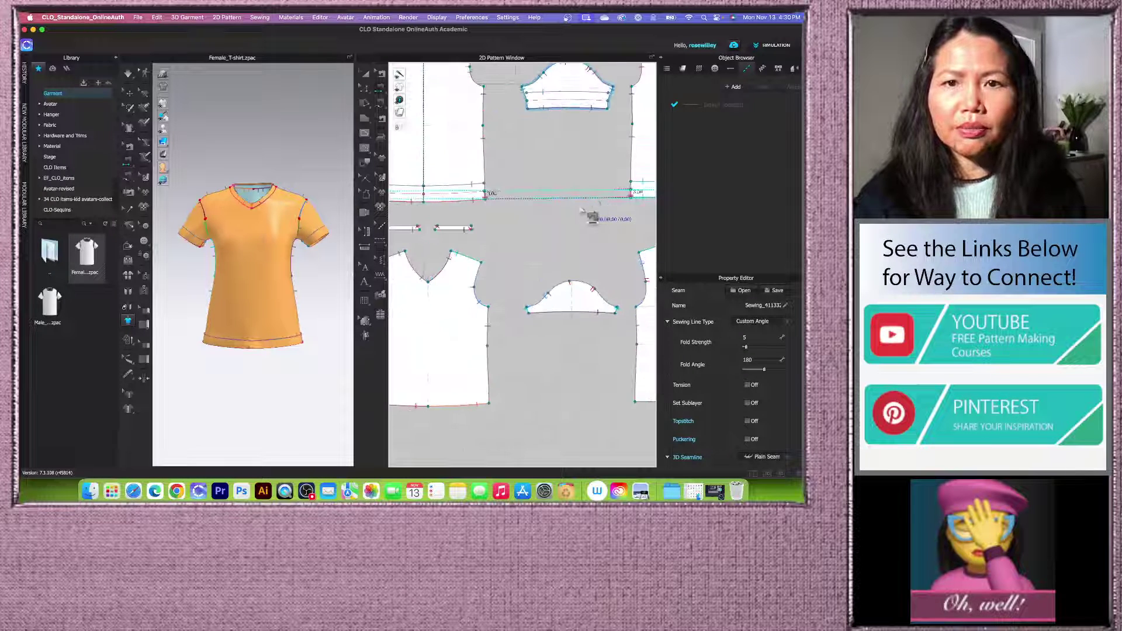
Step: Sew the two short side edges of an upper-row sleeve's hem allowance to each other with Segment Sewing
scroll(601, 216, "down", 3)
scroll(556, 181, "up", 2)
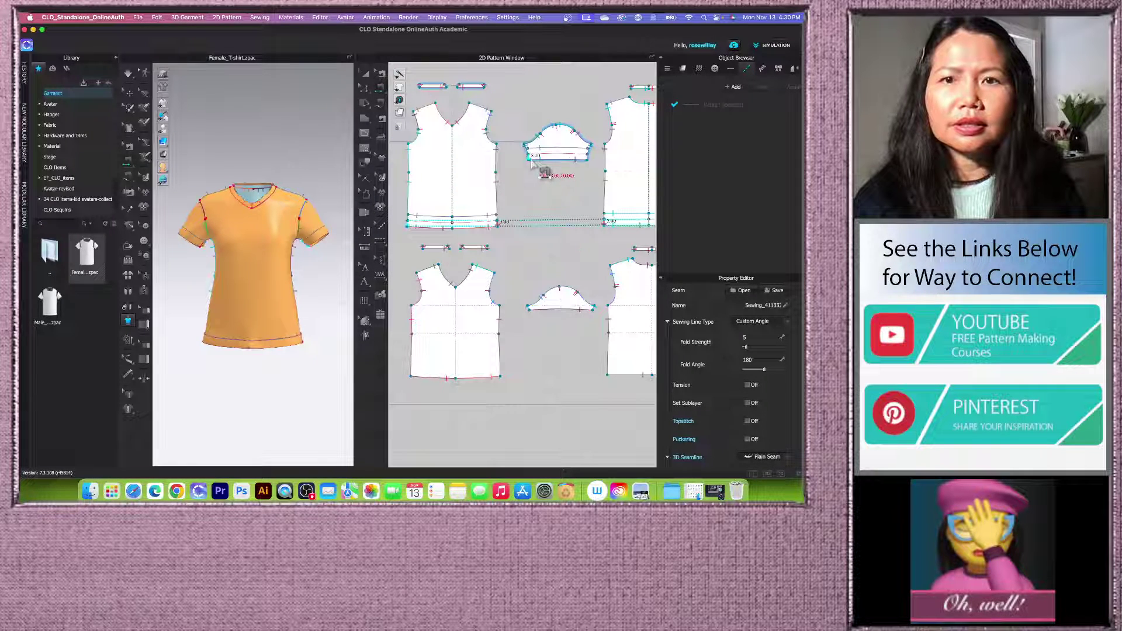
left_click(546, 158)
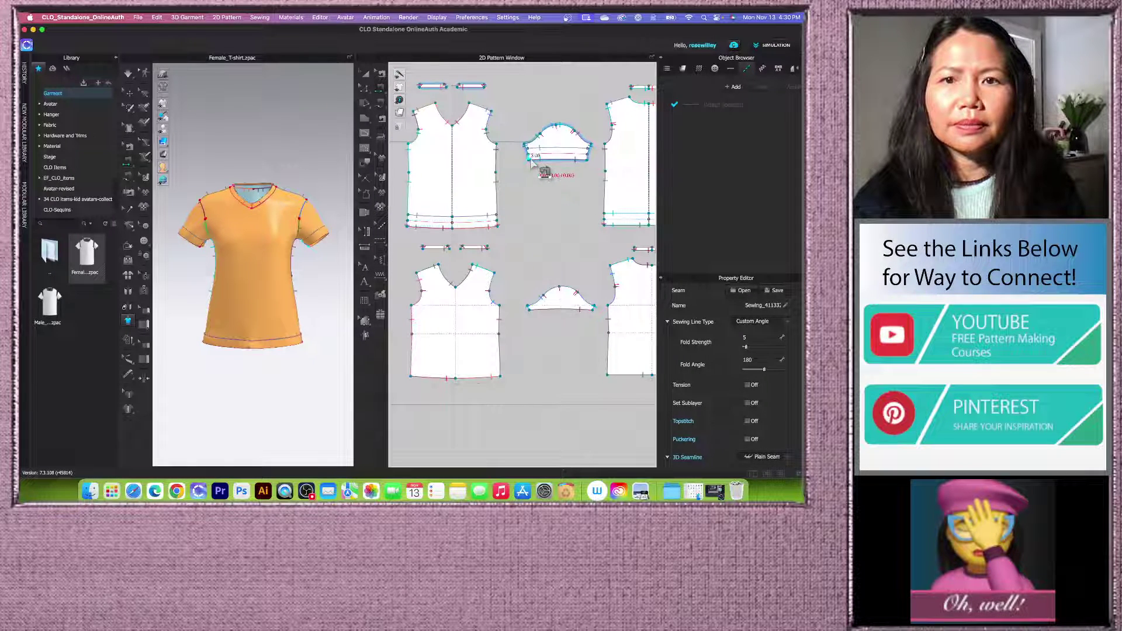
left_click(593, 163)
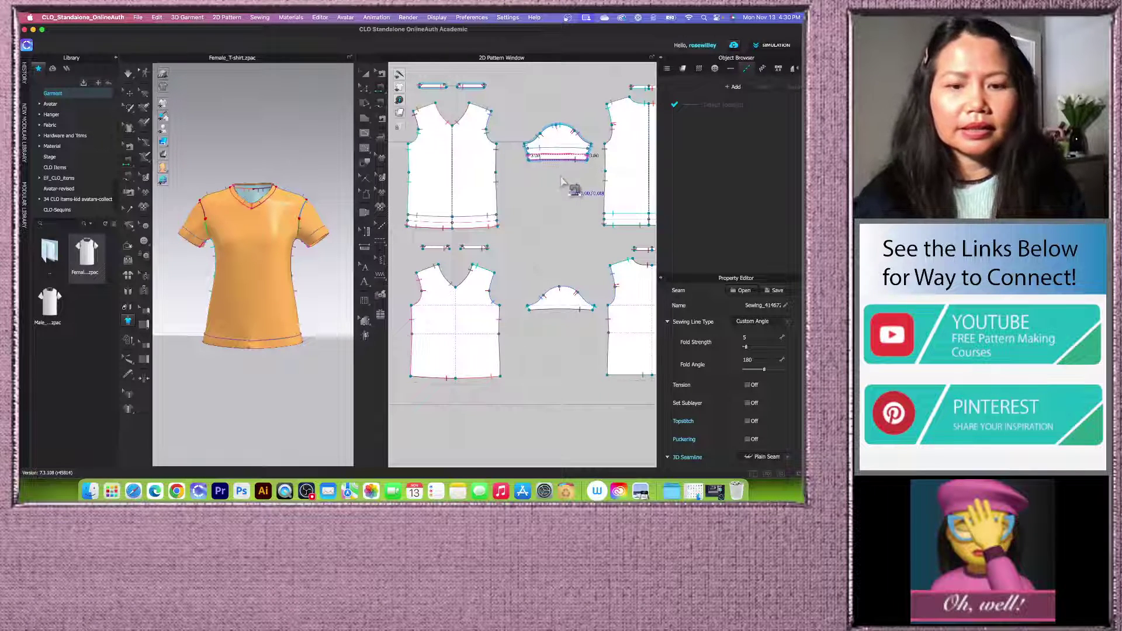
Step: Review the sewn pattern pieces in 2D and simulate the T-shirt, inspecting the body and sleeve hems from the front in 3D
scroll(557, 193, "down", 3)
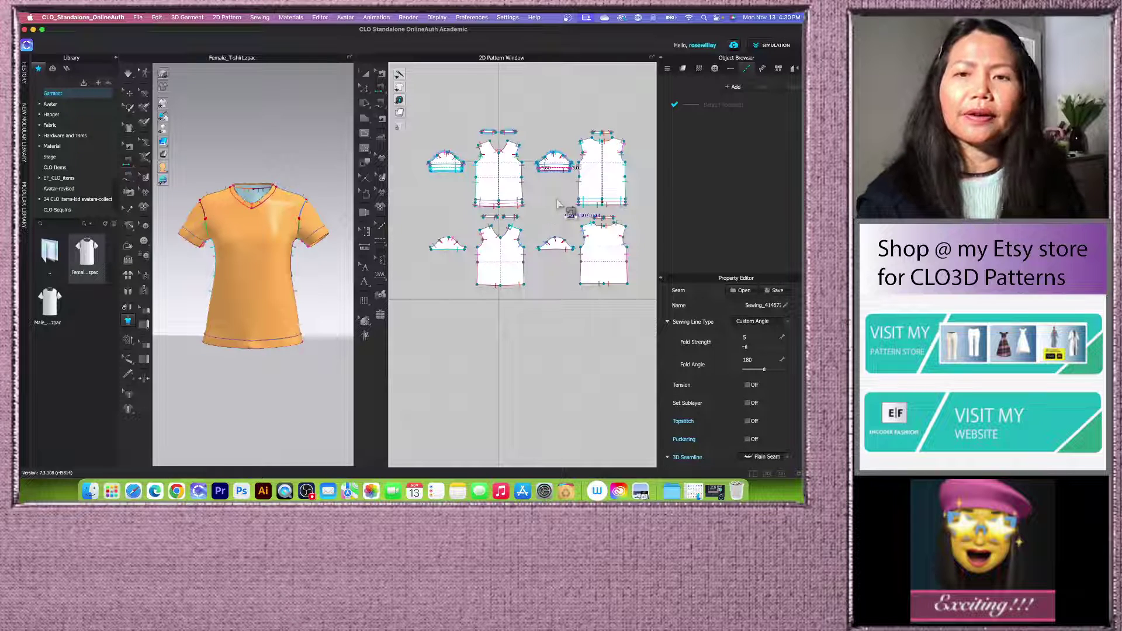
scroll(514, 225, "up", 3)
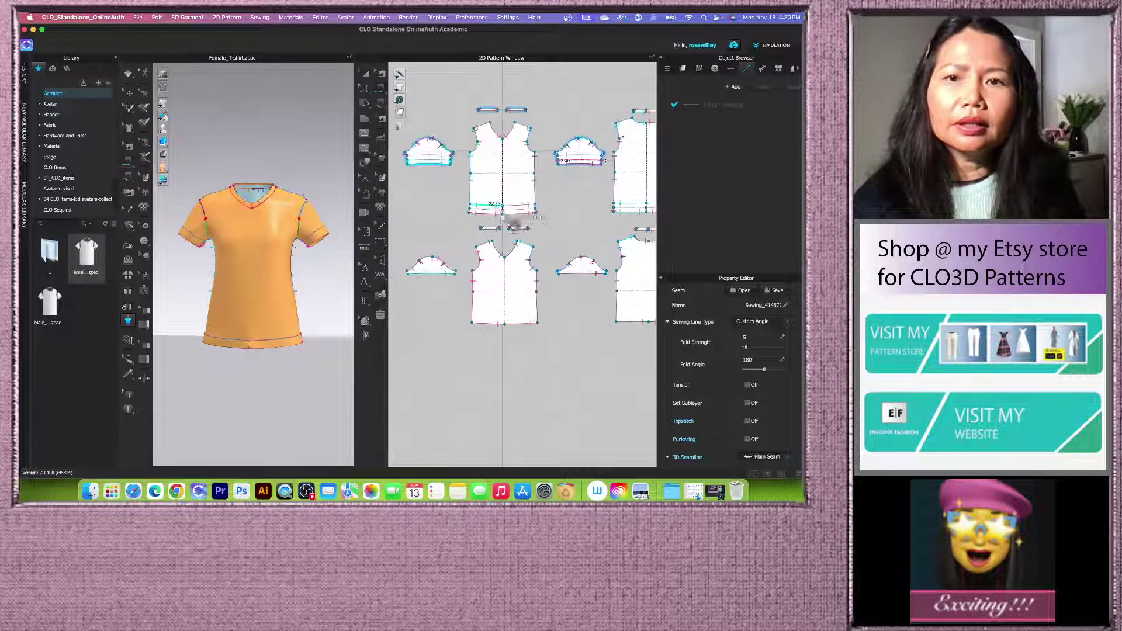
scroll(514, 225, "up", 3)
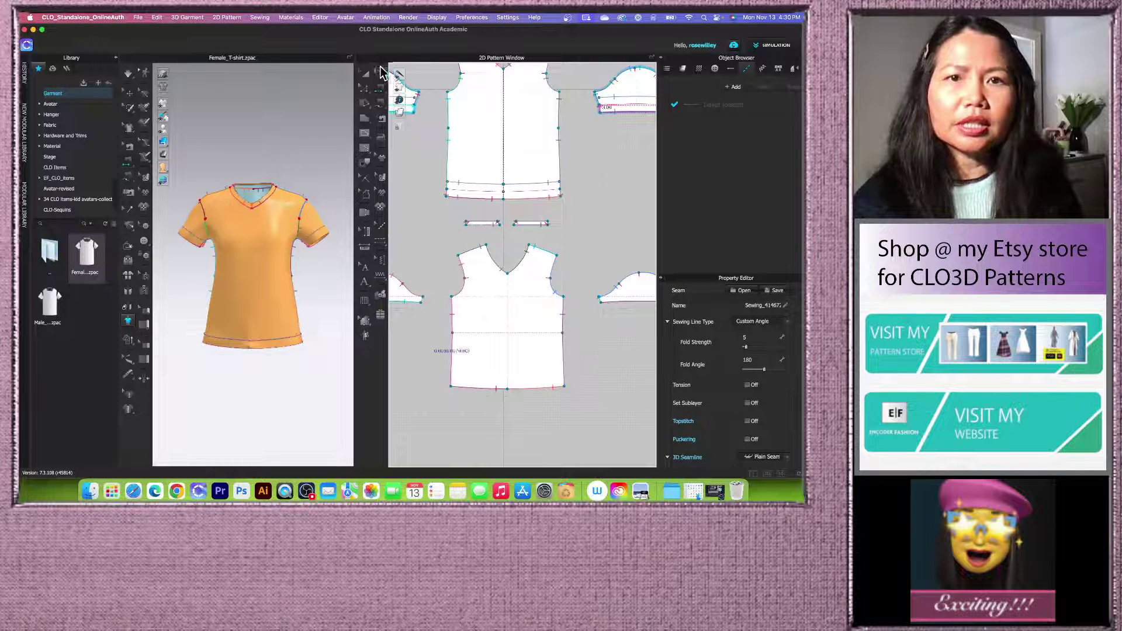
left_click(365, 73)
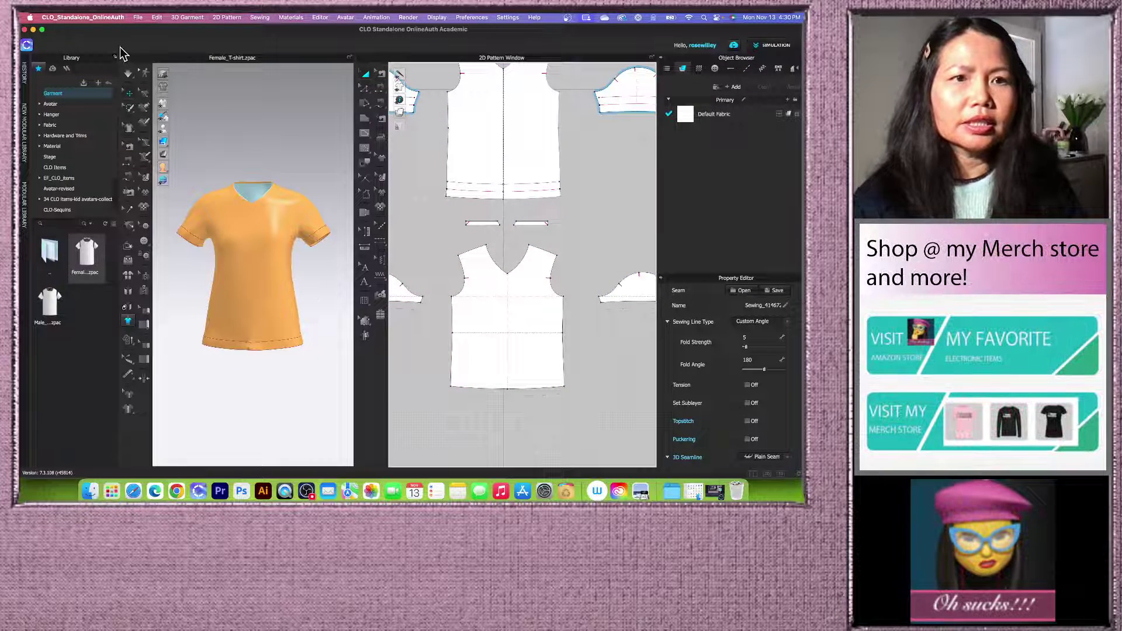
left_click(128, 73)
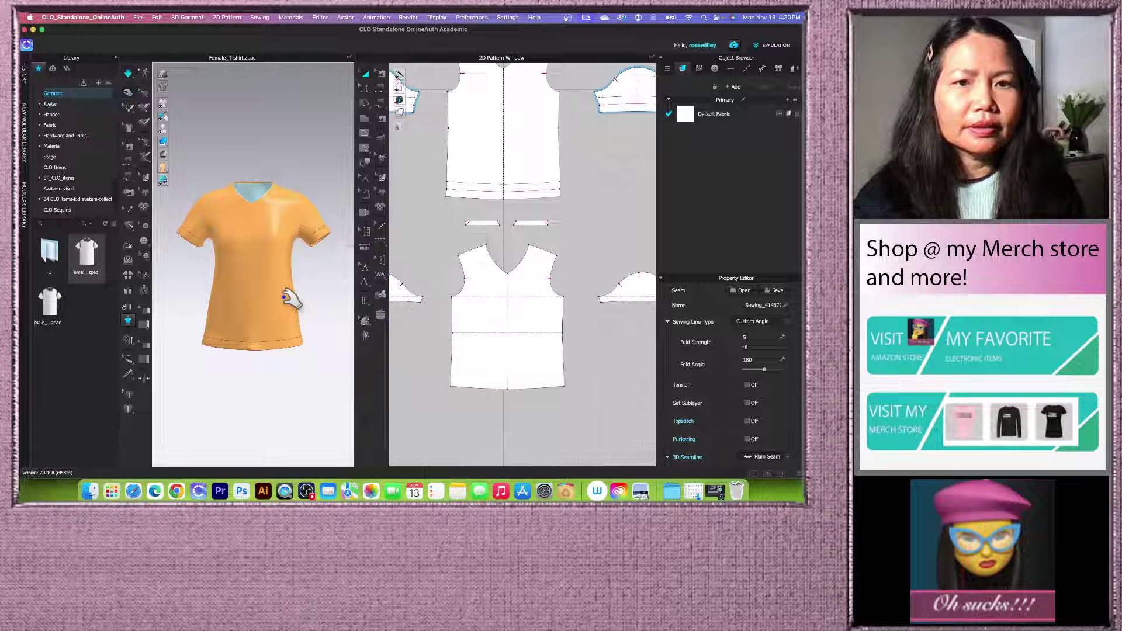
scroll(287, 299, "up", 2)
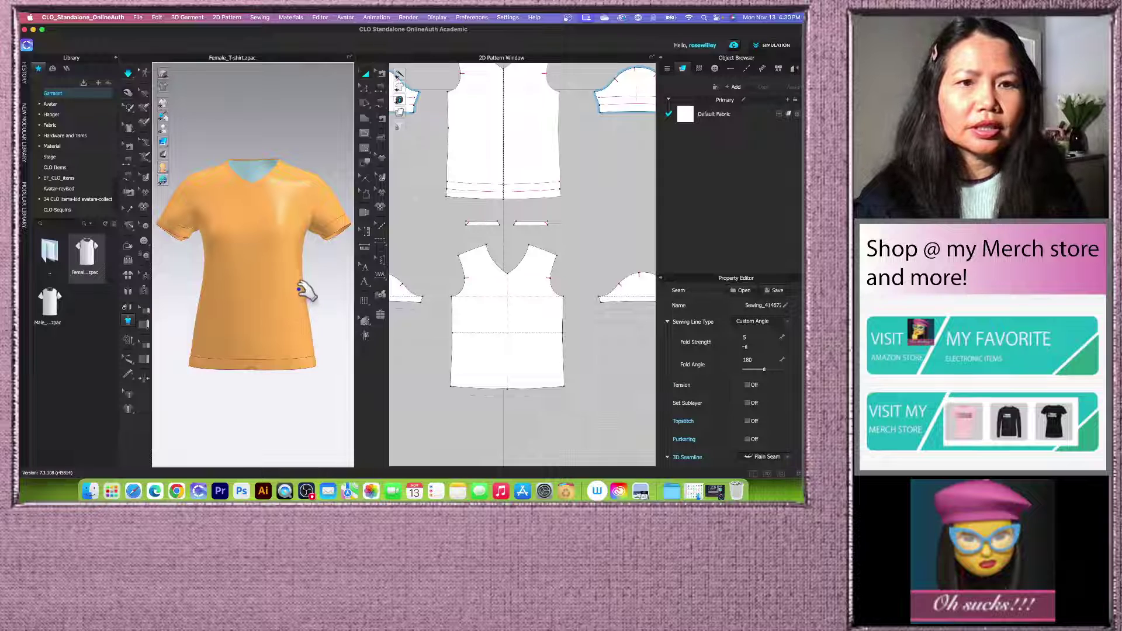
mouse_move(311, 291)
right_mouse_down()
mouse_move(294, 311)
mouse_move(305, 293)
right_mouse_up()
key("2")
scroll(258, 296, "down", 1)
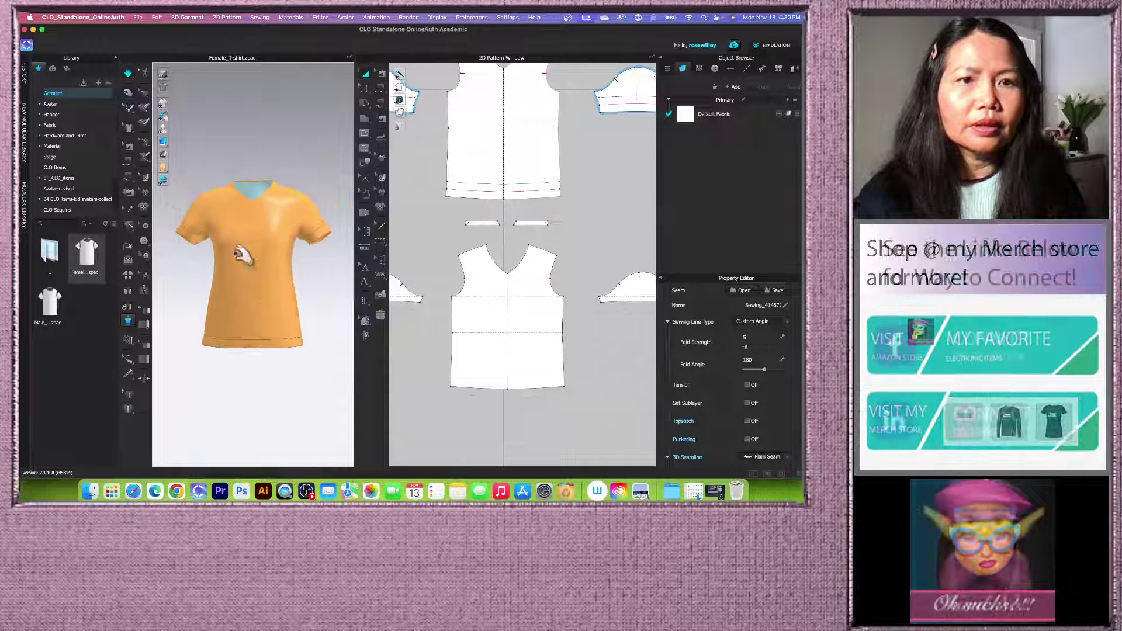
scroll(276, 251, "up", 2)
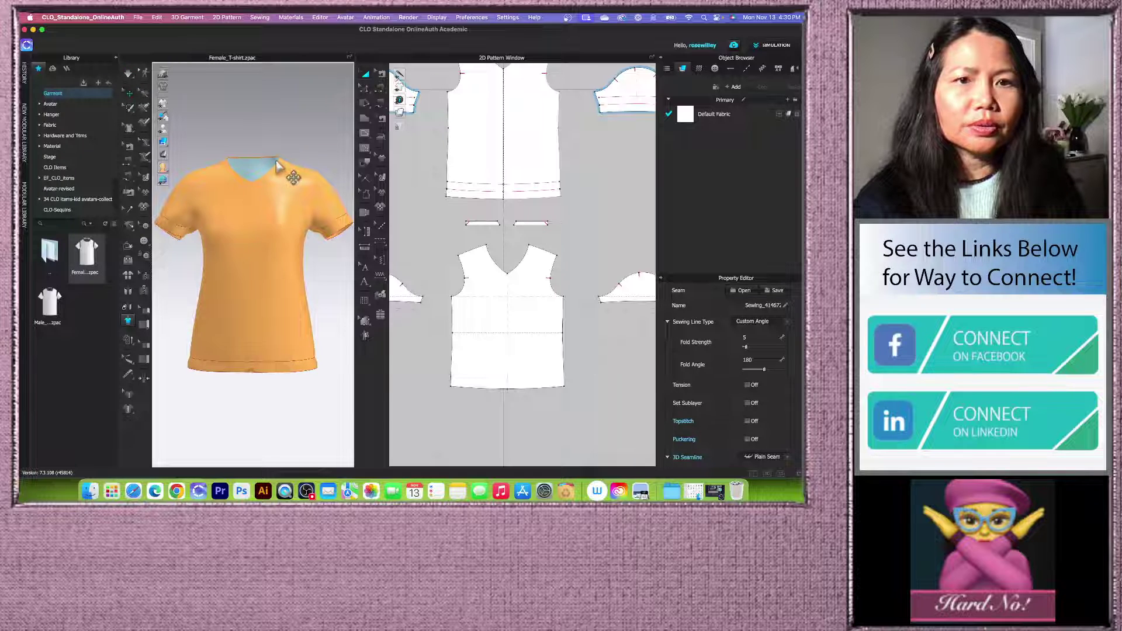
Step: Sew the two lower-row front neckband strips to the matching upper-row strips with Segment Sewing
scroll(421, 134, "down", 3)
scroll(432, 127, "up", 2)
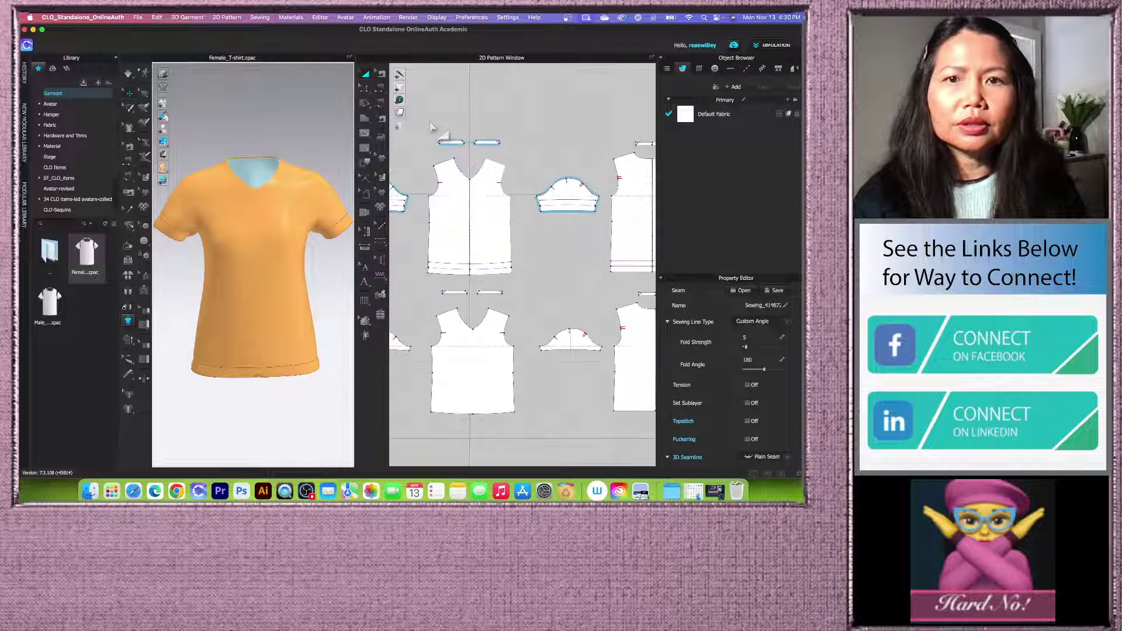
left_click(381, 73)
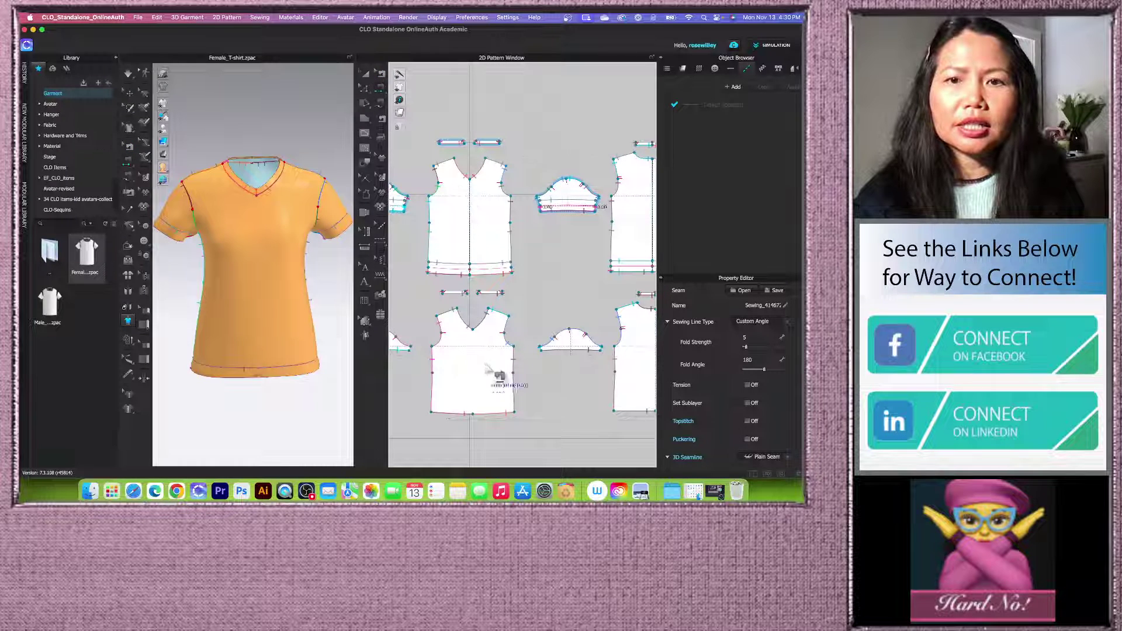
left_click(491, 291)
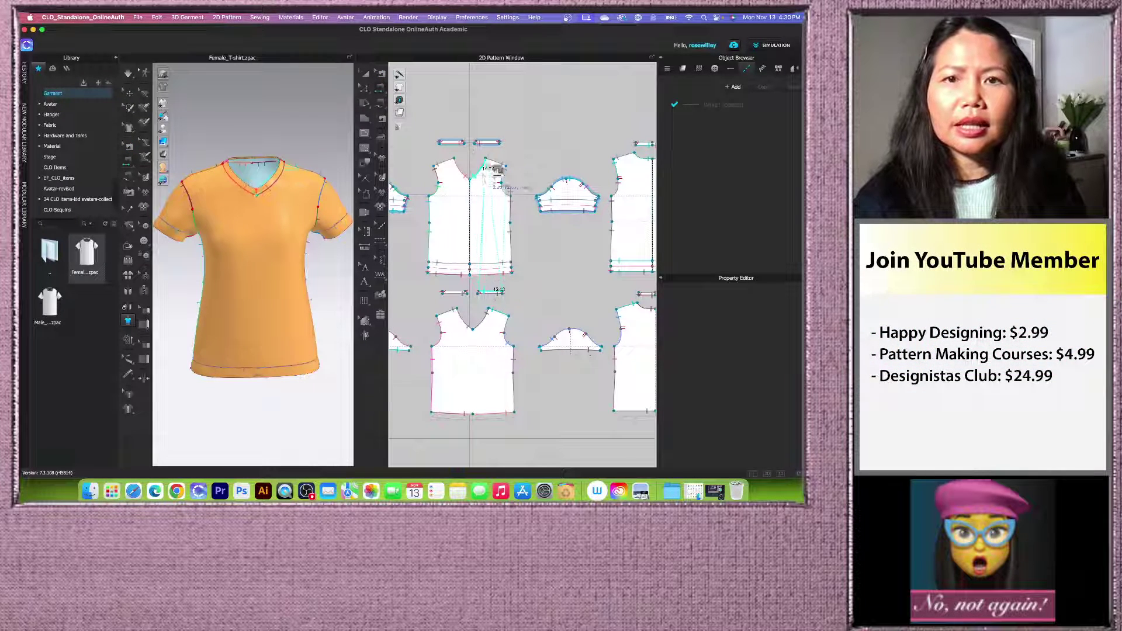
left_click(478, 154)
left_click(462, 145)
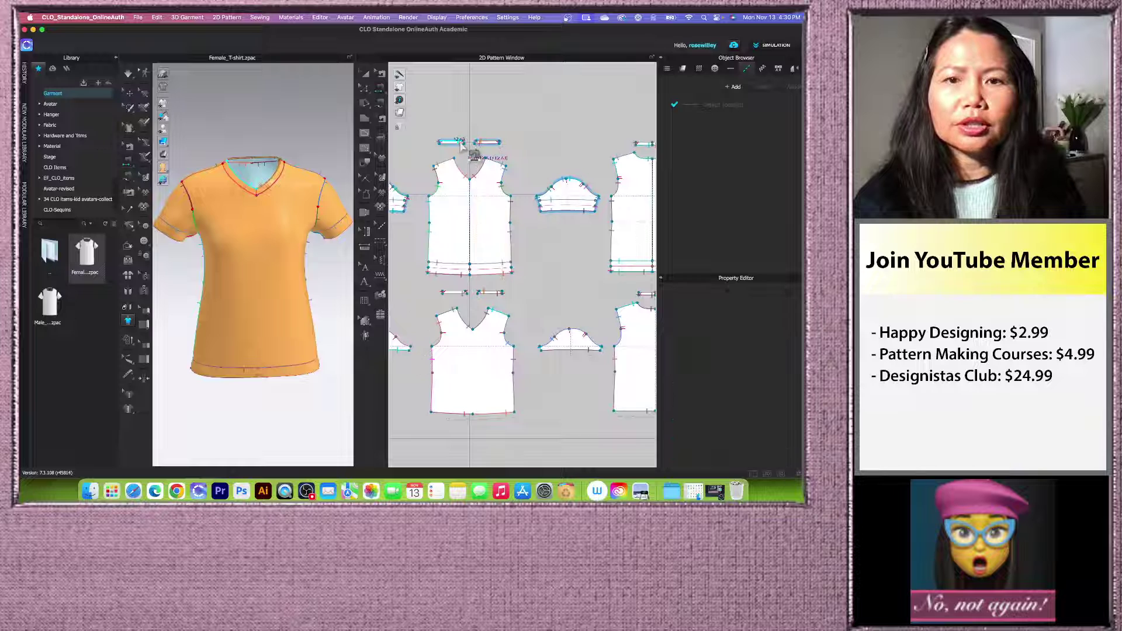
left_click(463, 292)
scroll(514, 245, "down", 3)
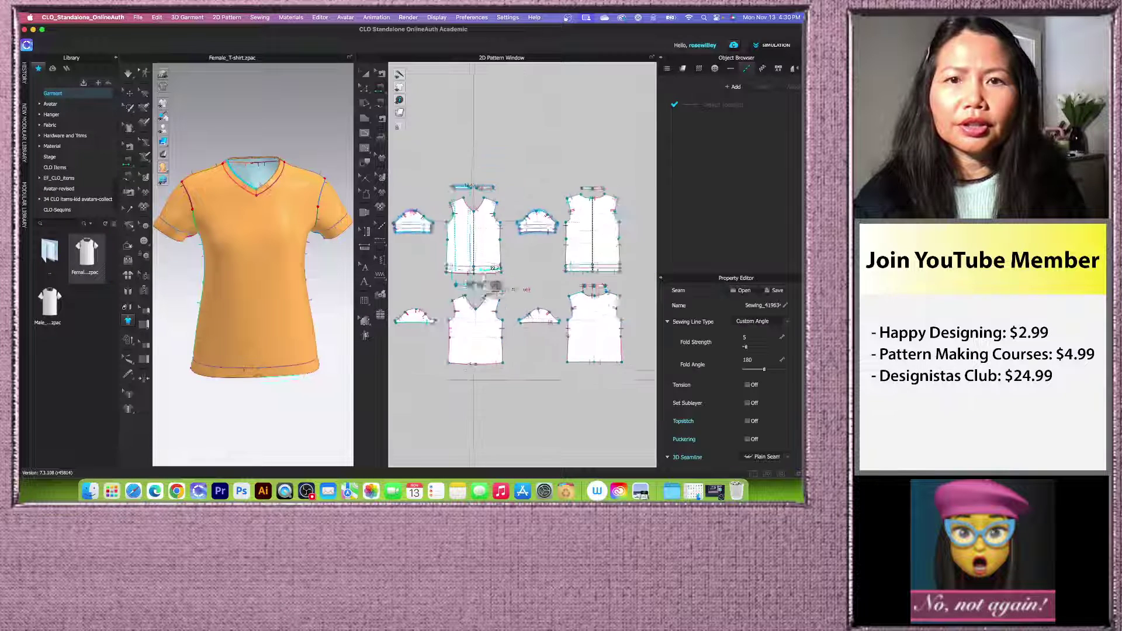
Step: Sew both halves of the lower-row back neckband to the matching halves of the upper-row back neckband
scroll(587, 207, "up", 5)
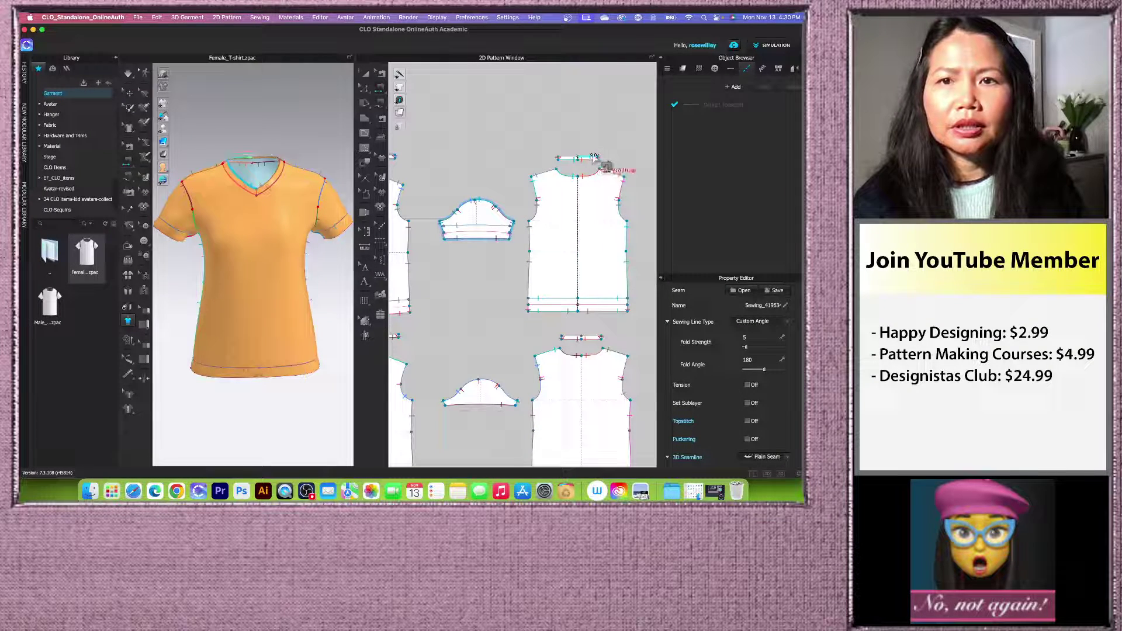
left_click(605, 167)
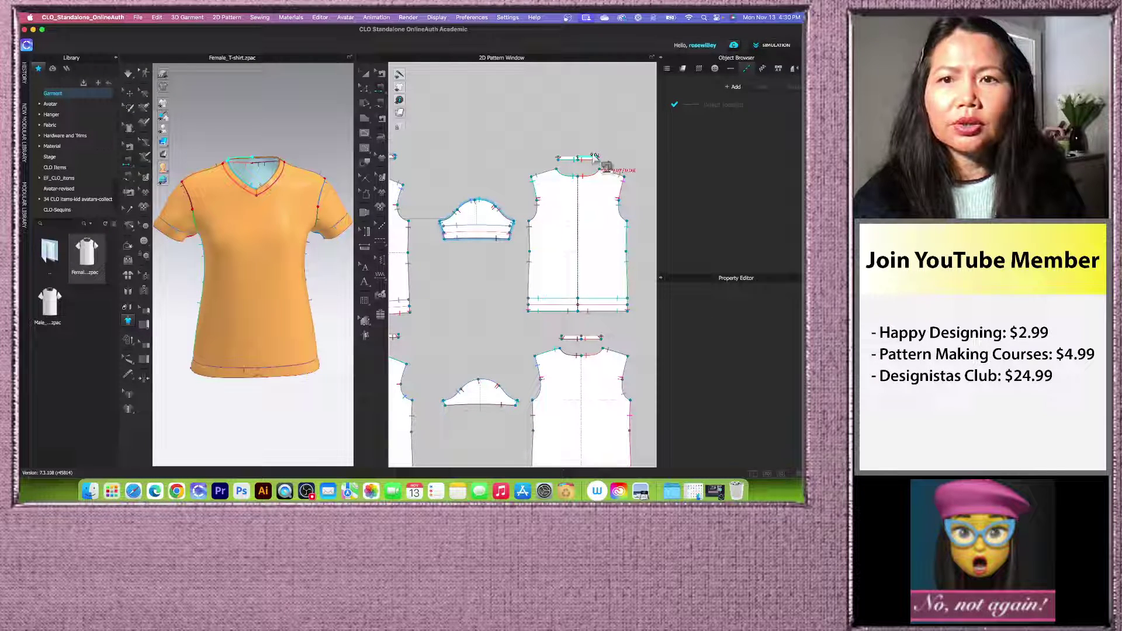
left_click(605, 344)
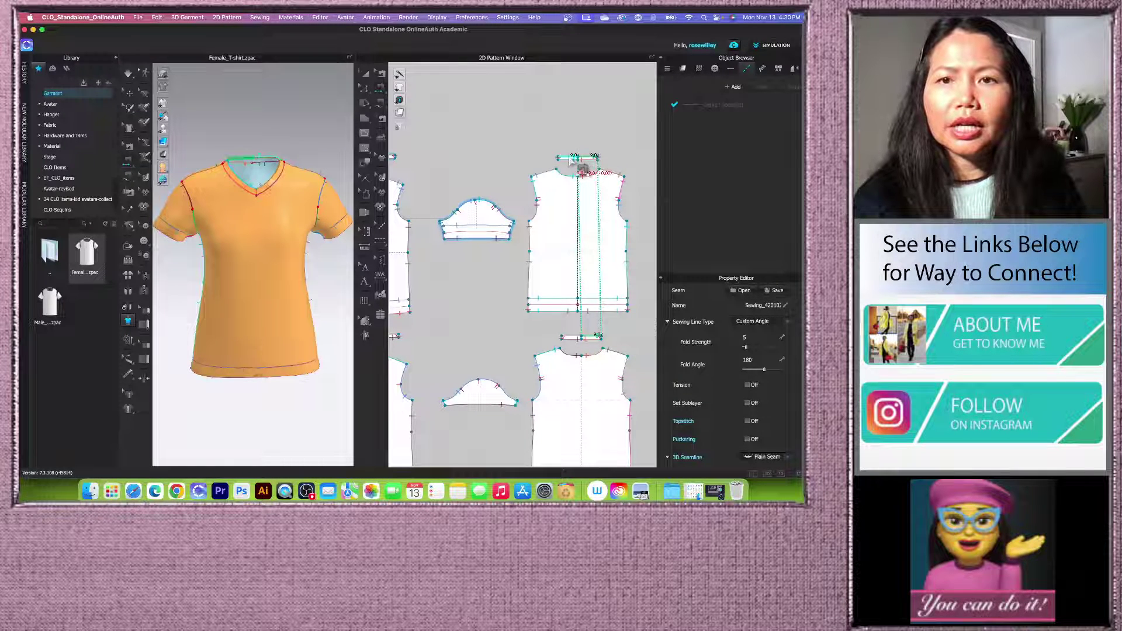
left_click(568, 158)
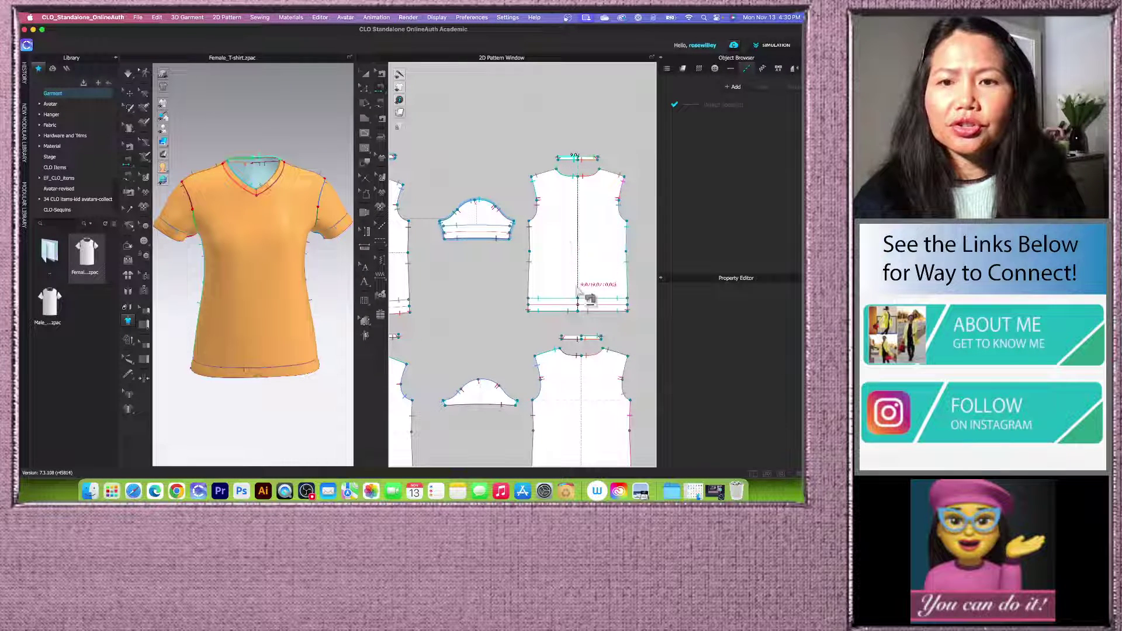
left_click(577, 339)
scroll(572, 210, "down", 3)
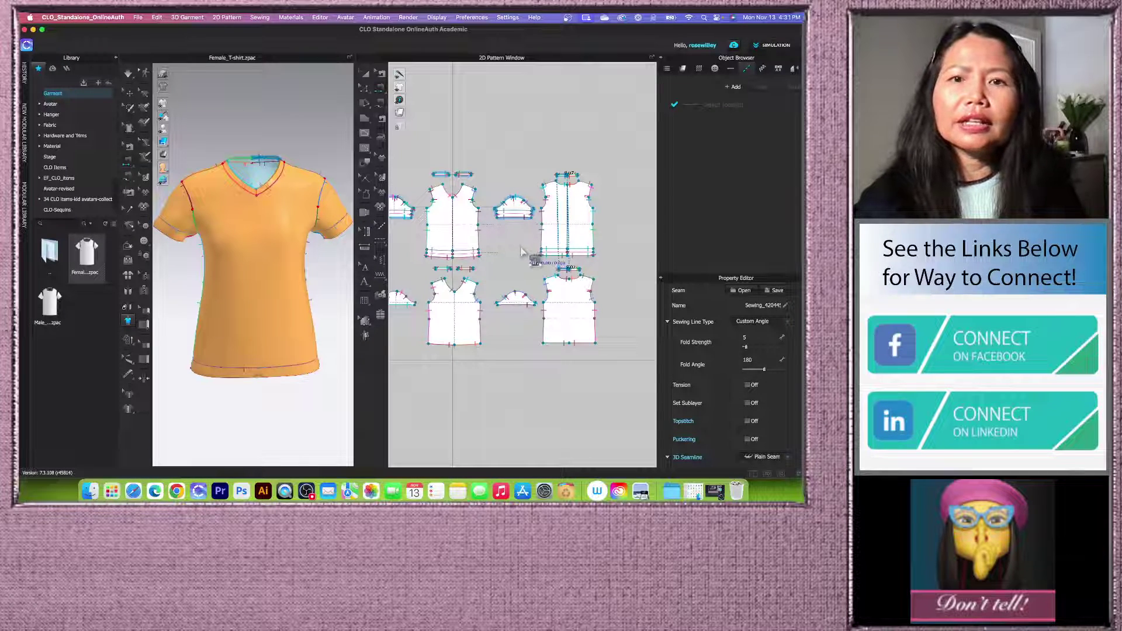
Step: Review the sewing lines between both pattern rows in 2D and examine the T-shirt's front and hem in 3D
scroll(523, 244, "down", 2)
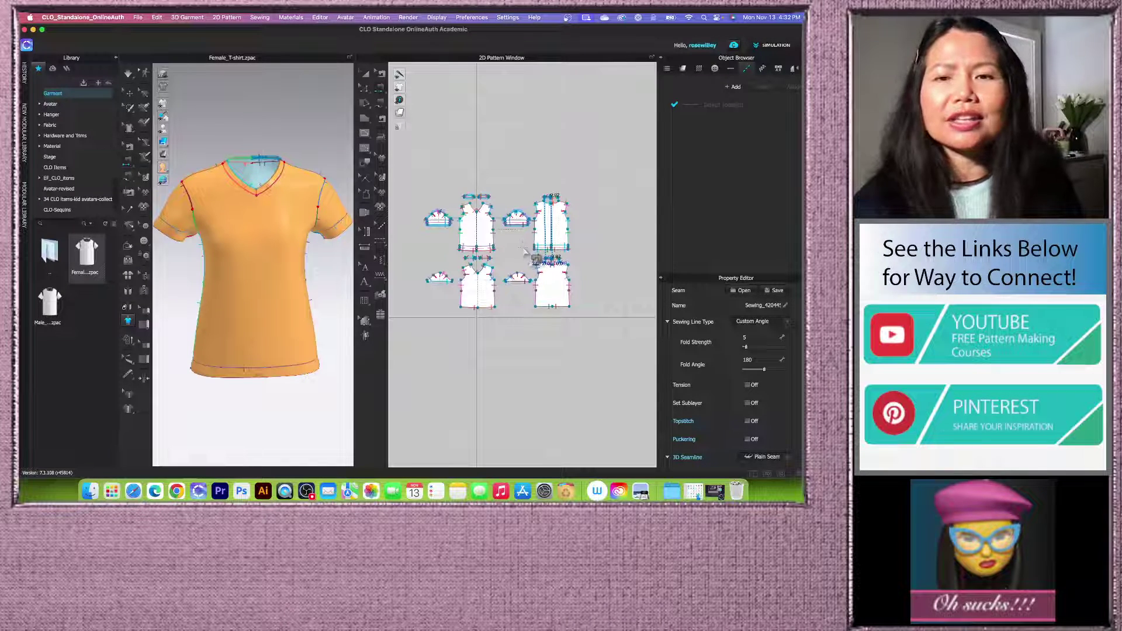
scroll(439, 281, "up", 3)
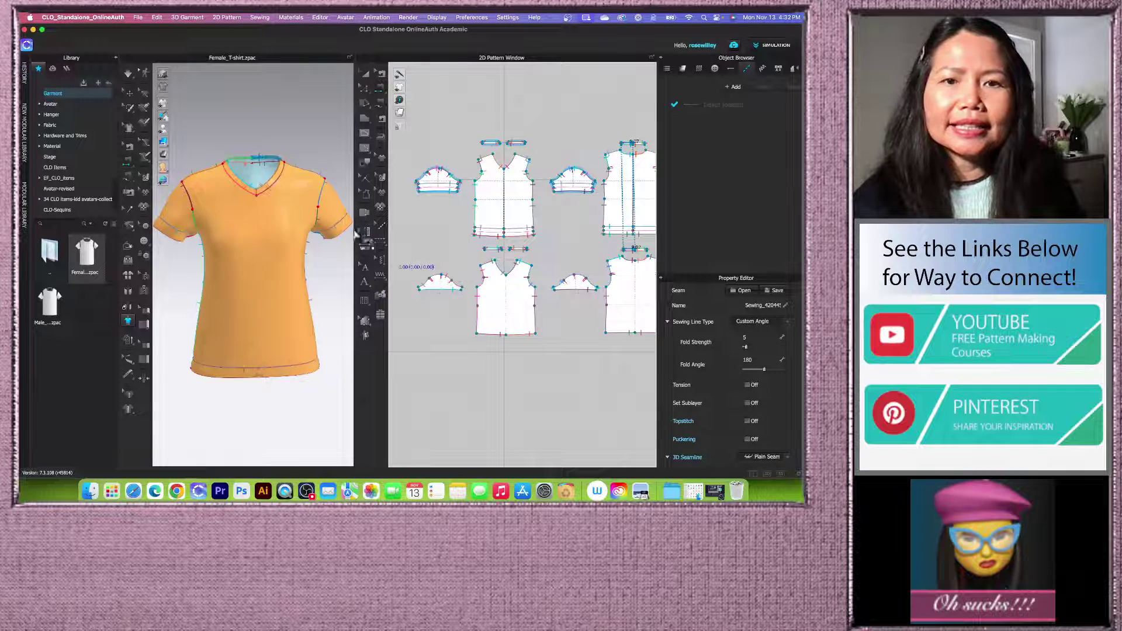
left_click_drag(357, 234, 325, 232)
scroll(438, 235, "down", 3)
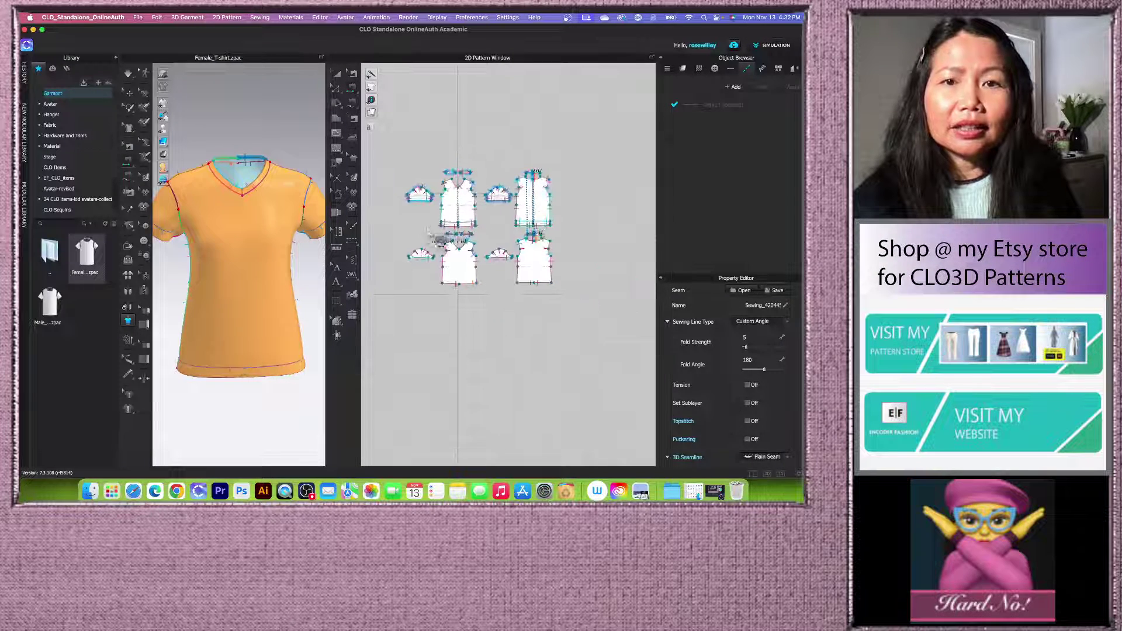
scroll(429, 230, "up", 3)
scroll(282, 277, "down", 2)
right_click_drag(299, 286, 293, 315)
scroll(287, 319, "up", 1)
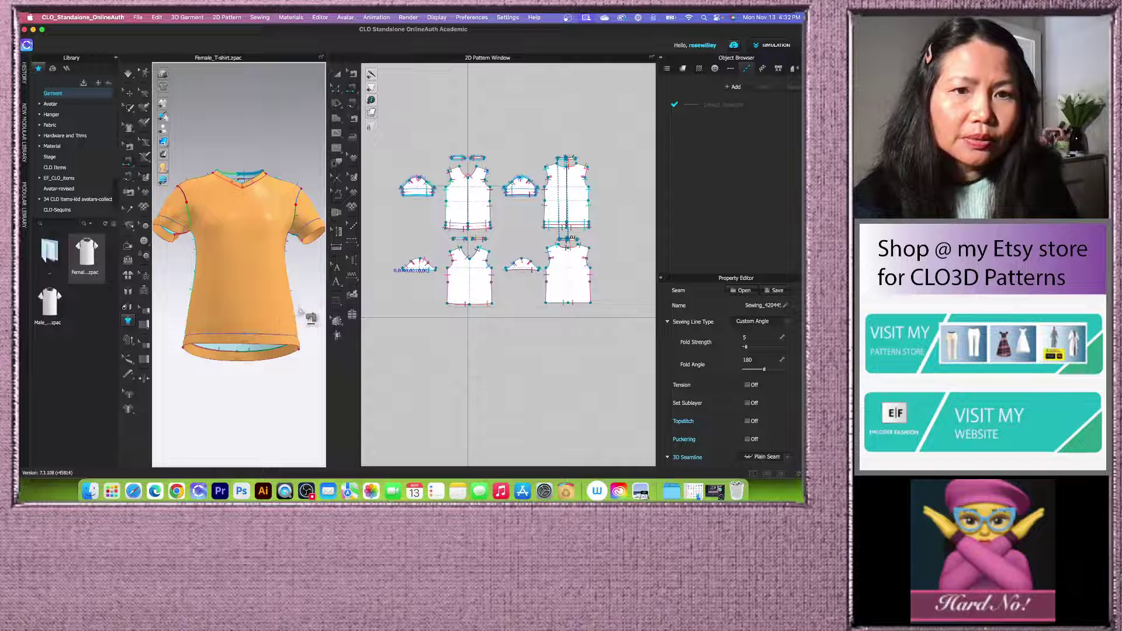
scroll(308, 304, "up", 2)
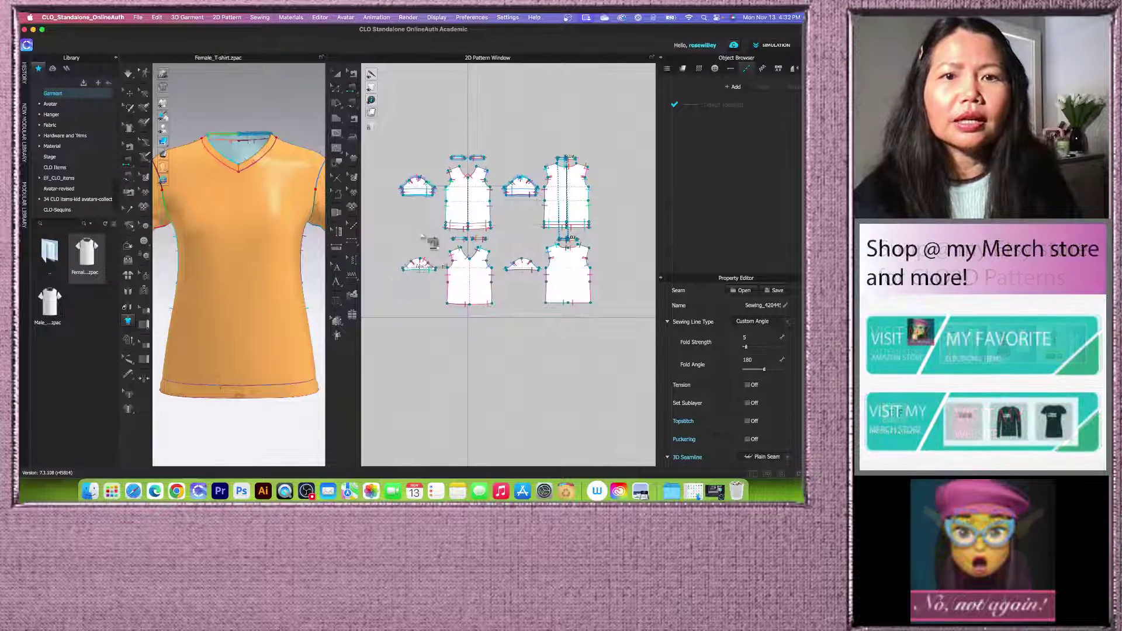
Step: Unfreeze and unstrengthen all the lower-row pattern pieces
scroll(428, 195, "down", 3)
scroll(457, 182, "up", 2)
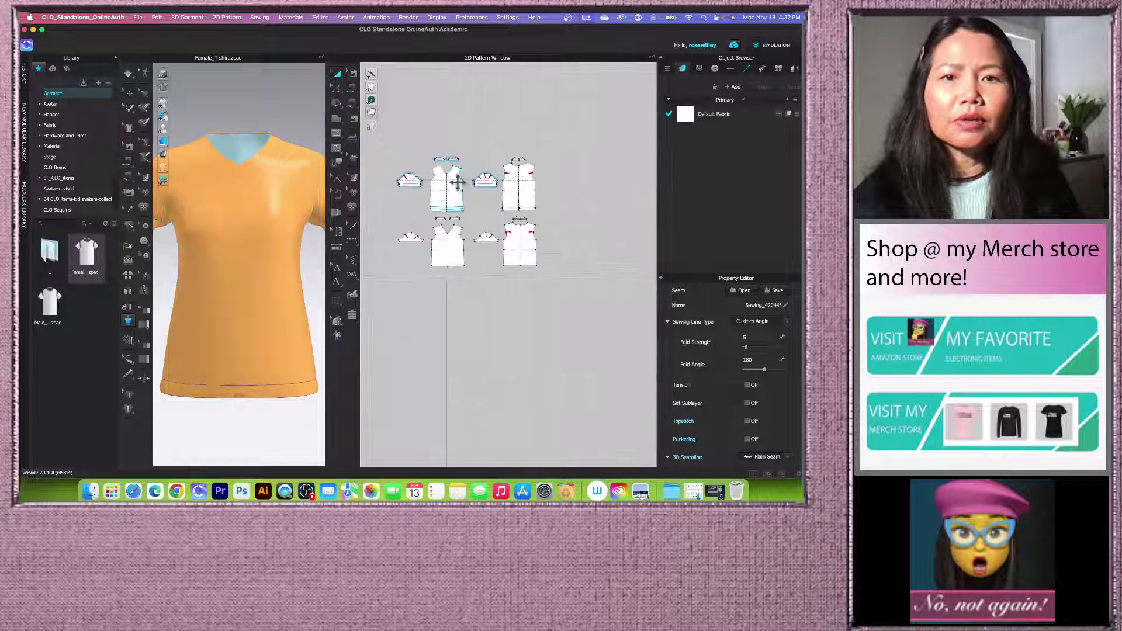
scroll(503, 251, "down", 1)
scroll(485, 217, "up", 2)
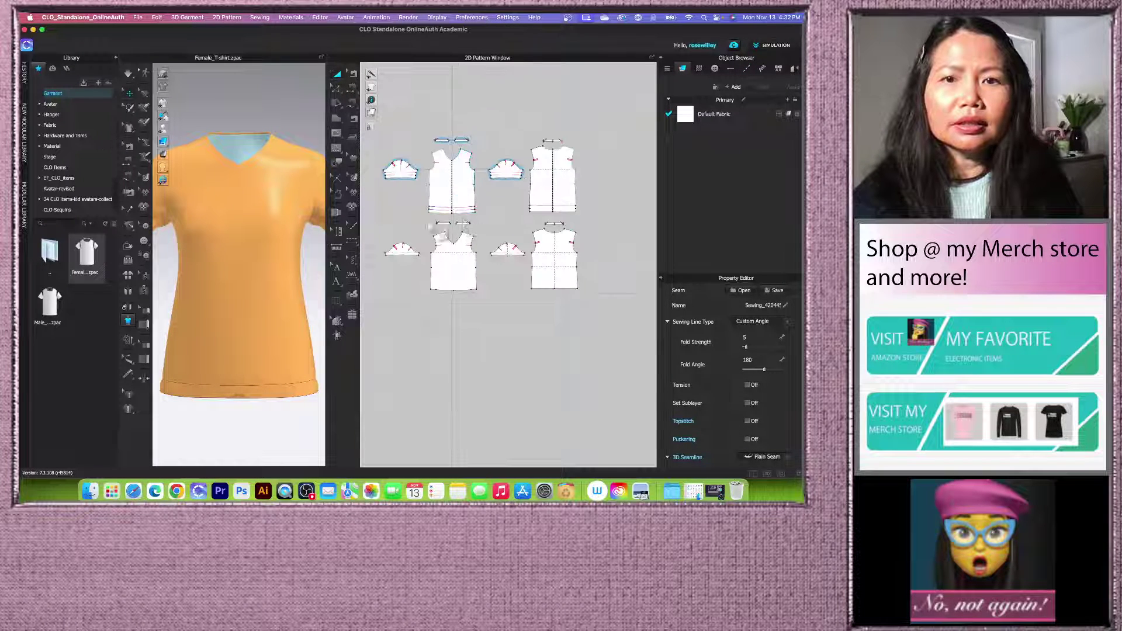
left_click(387, 229)
left_click_drag(380, 221, 549, 289)
left_click(441, 320)
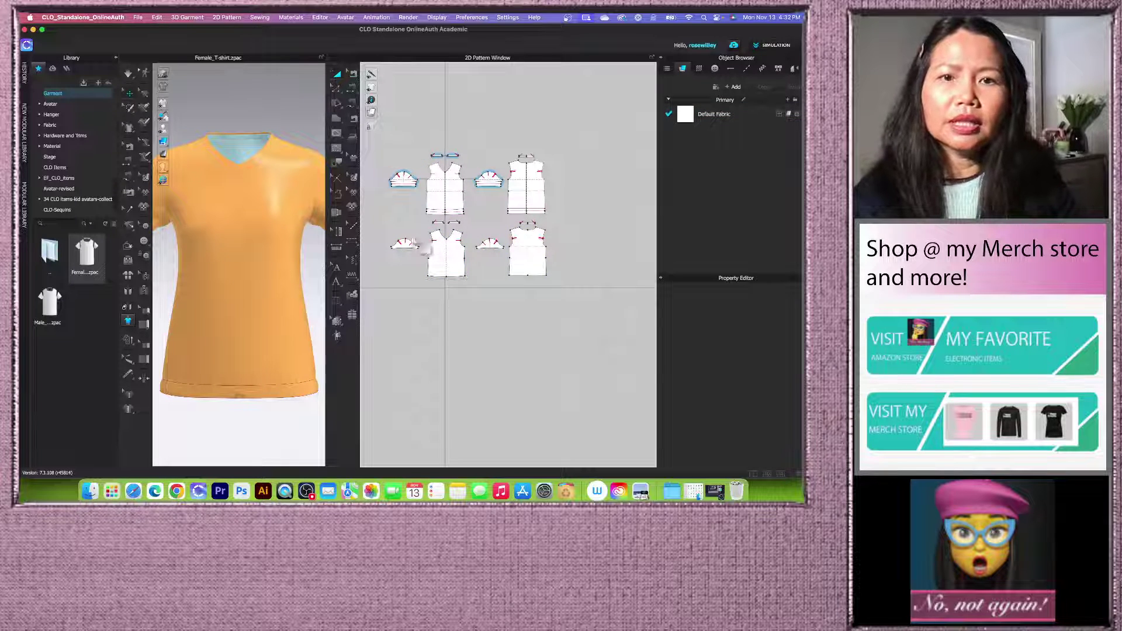
left_click_drag(380, 220, 595, 331)
right_click(541, 266)
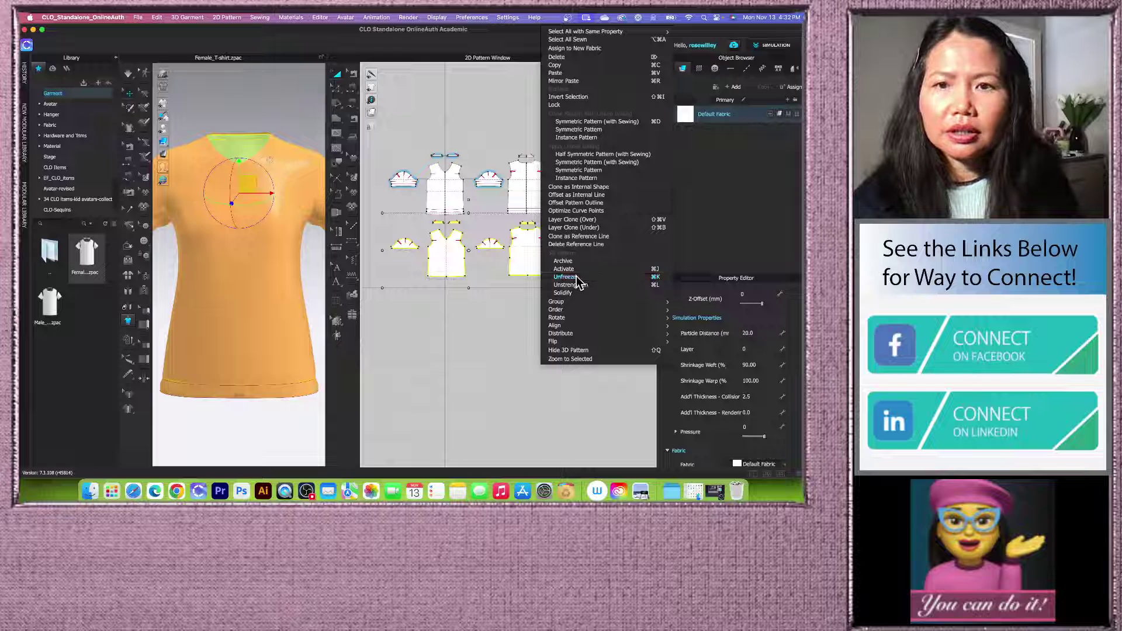
left_click(566, 277)
right_click(455, 266)
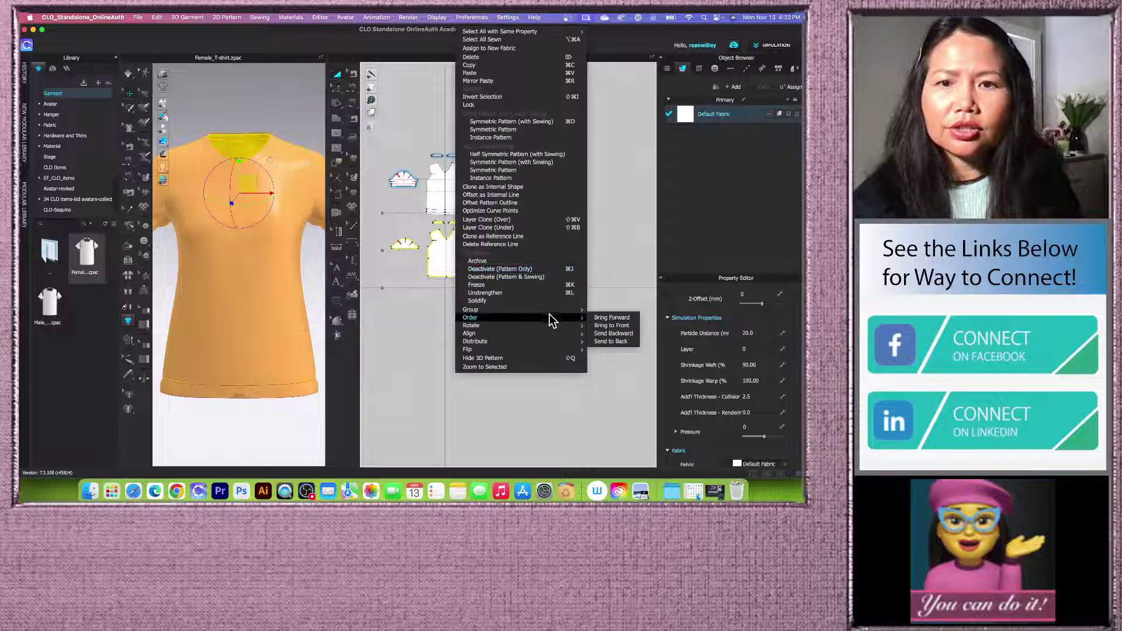
left_click(513, 295)
left_click(479, 386)
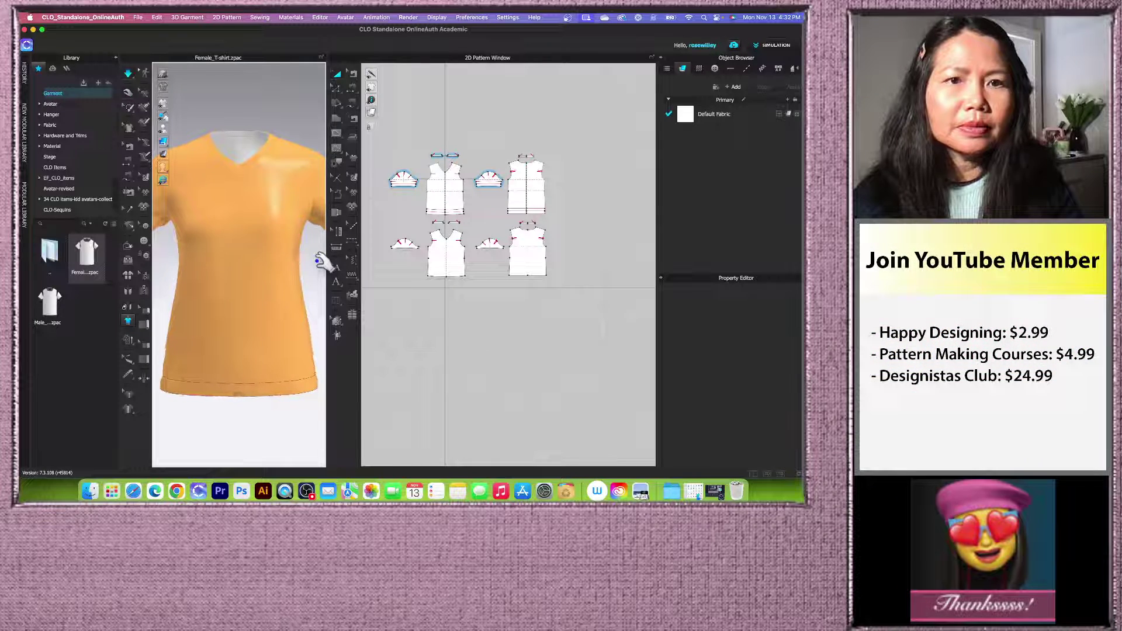
Step: Enlarge the 3D view and examine the sleeve opening, the body hem and the inner layer from several angles
left_click_drag(325, 258, 441, 250)
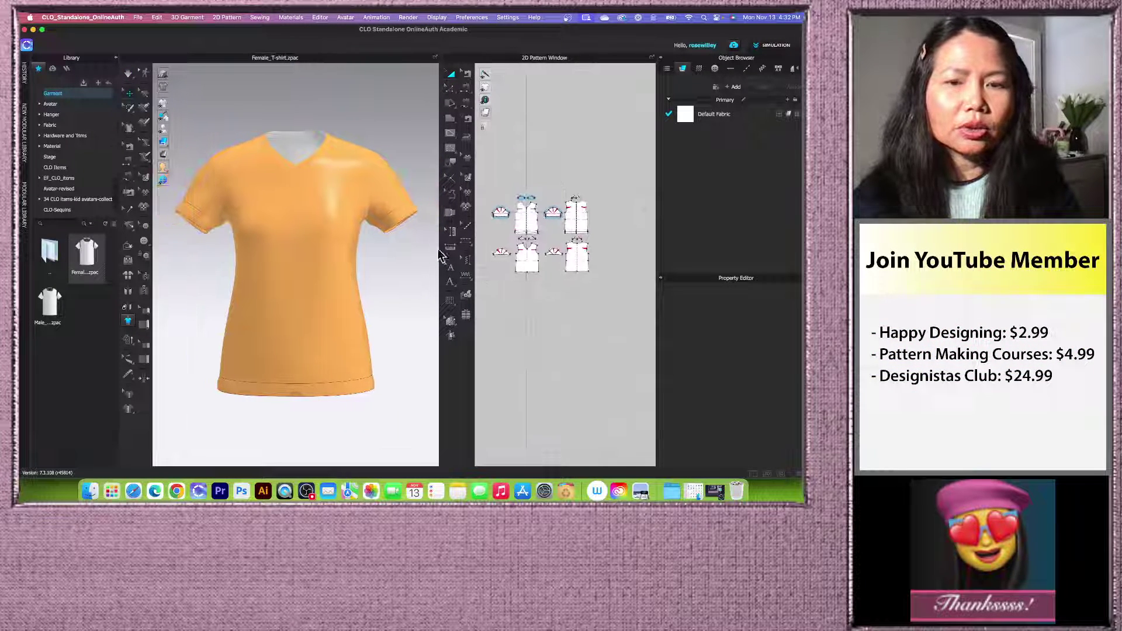
right_click_drag(409, 281, 352, 316)
scroll(297, 298, "down", 2)
scroll(383, 276, "up", 3)
left_click(378, 280)
middle_click_drag(379, 279, 256, 309)
left_click(377, 265)
scroll(300, 264, "up", 3)
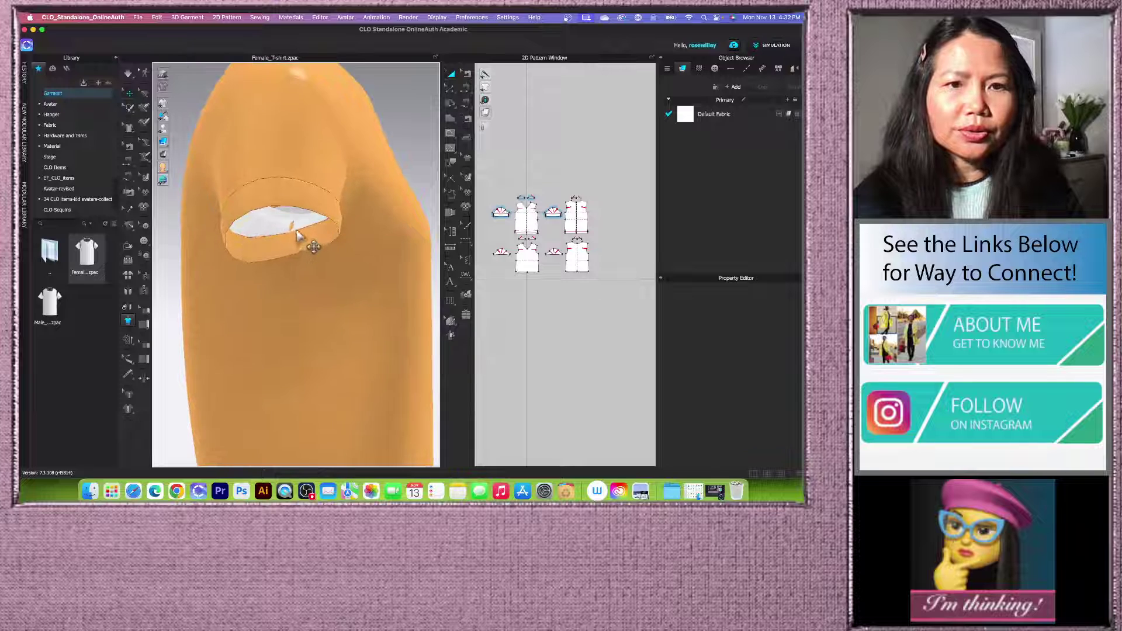
right_click_drag(388, 270, 320, 279)
scroll(292, 283, "down", 2)
scroll(281, 277, "down", 2)
scroll(321, 282, "down", 3)
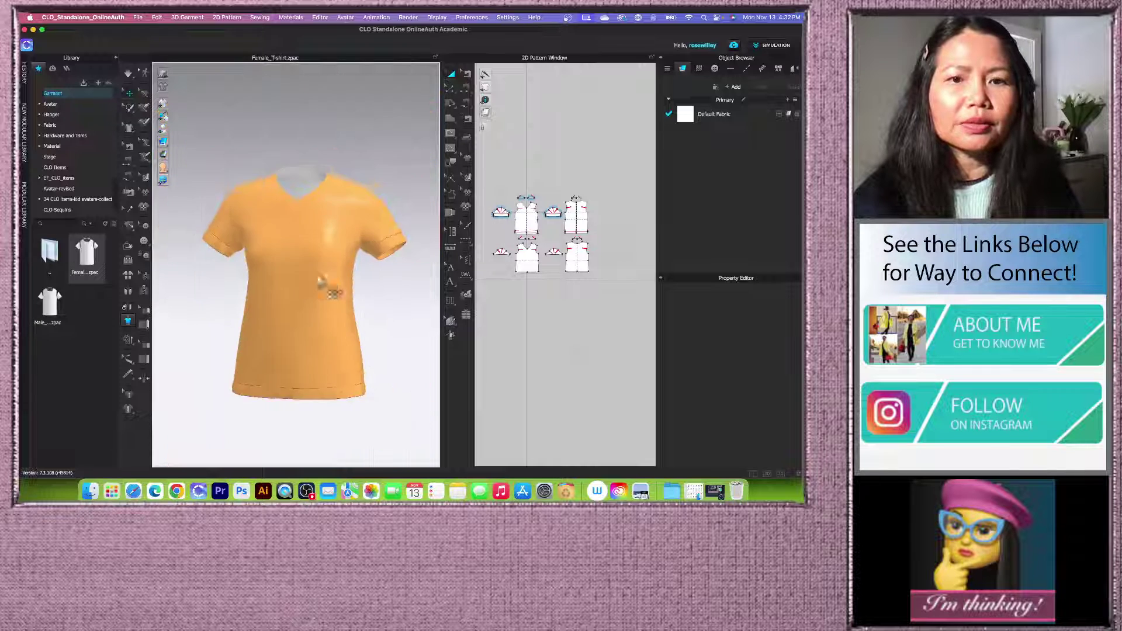
scroll(362, 406, "down", 1)
middle_click_drag(359, 409, 341, 335)
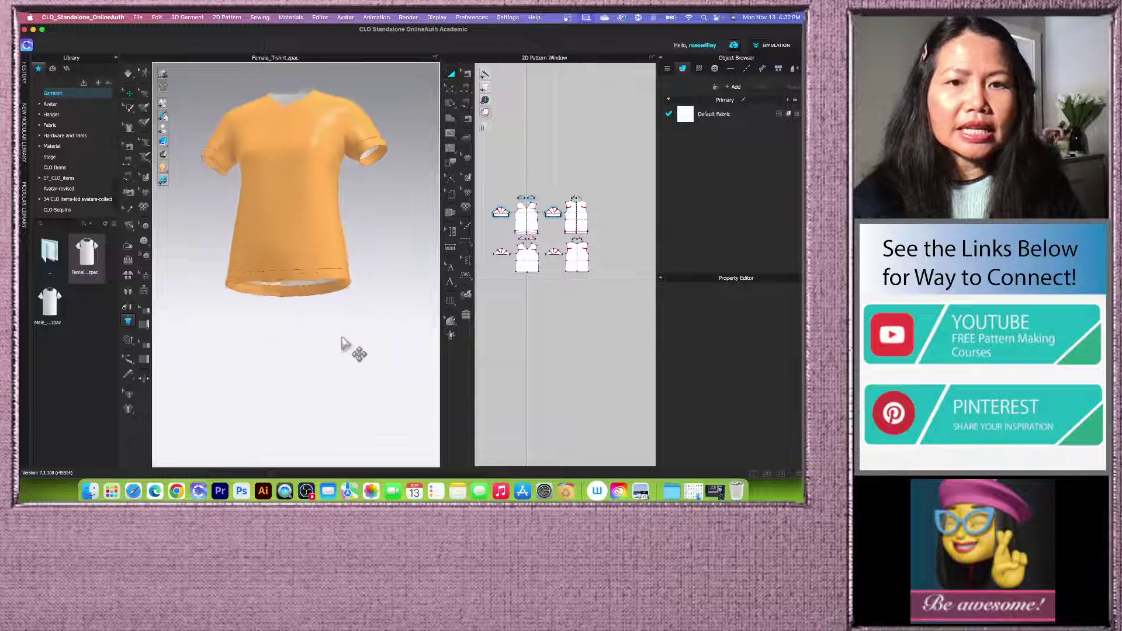
mouse_move(341, 335)
right_mouse_down()
mouse_move(391, 328)
mouse_move(355, 348)
right_mouse_up()
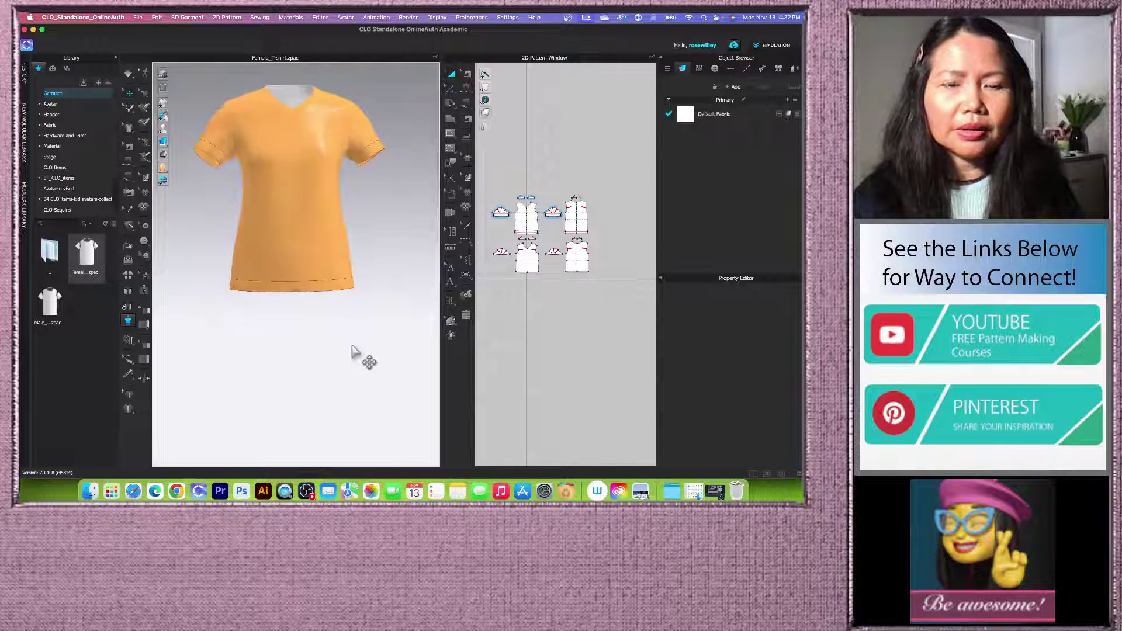
Step: Sew the two short underarm edges of the lower-row sleeve beside the front to each other with Segment Sewing
scroll(529, 217, "up", 3)
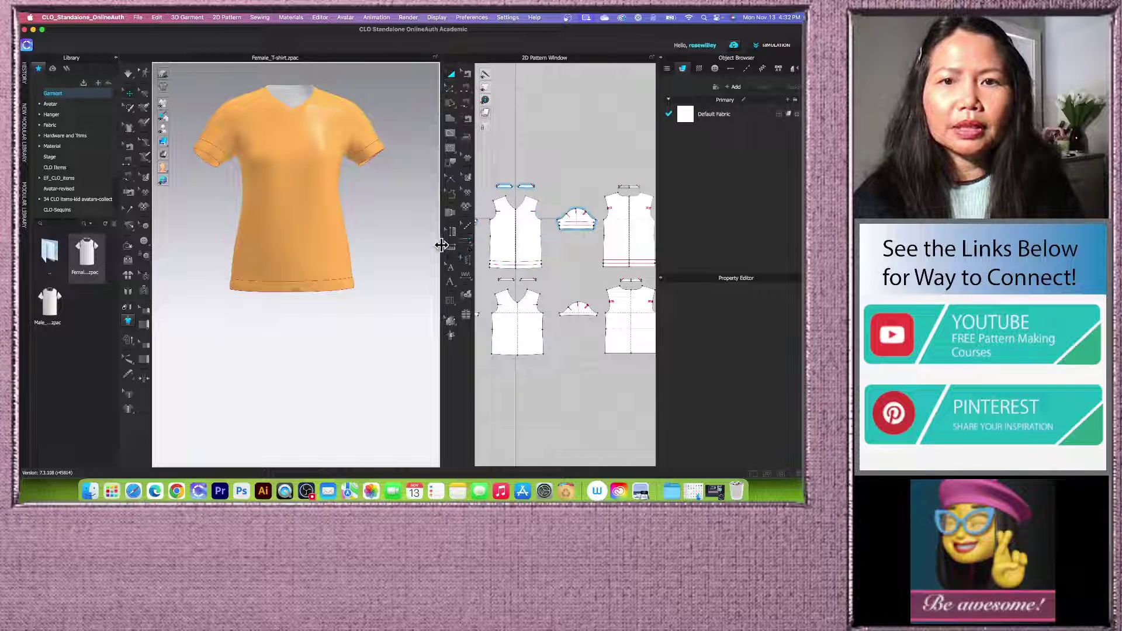
left_click_drag(443, 251, 371, 250)
scroll(500, 243, "down", 2)
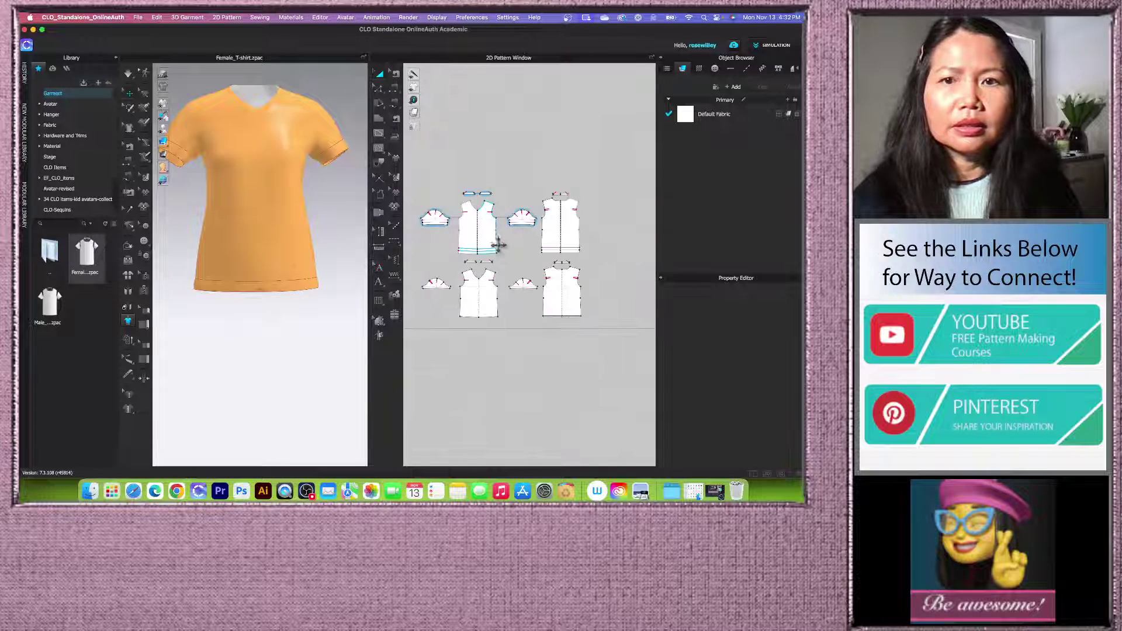
scroll(514, 244, "up", 2)
scroll(531, 231, "up", 3)
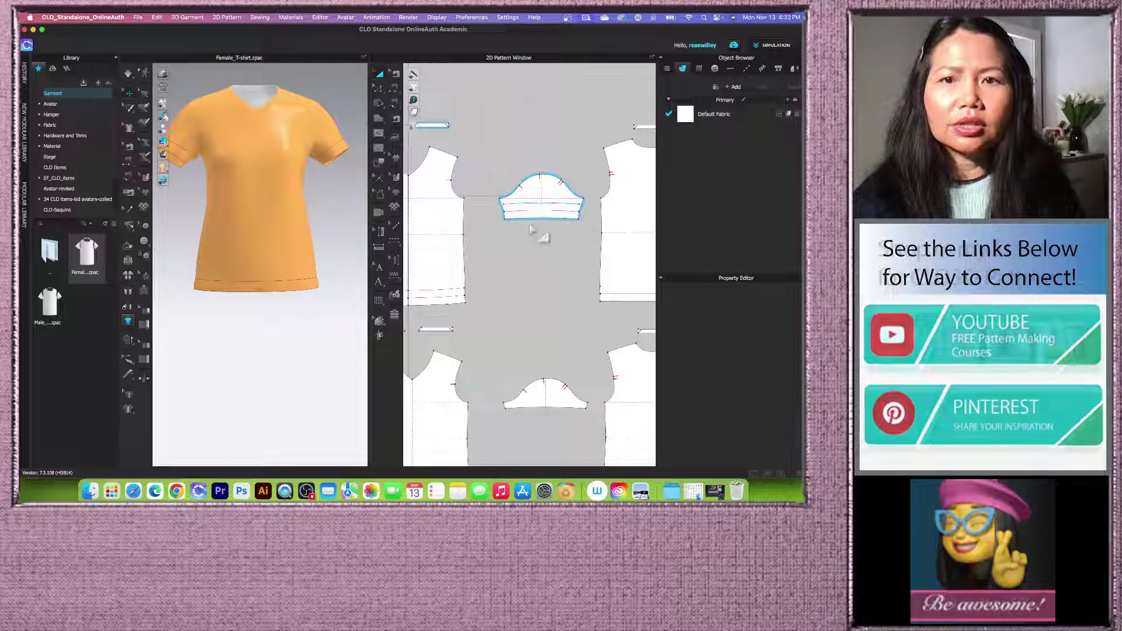
left_click(394, 89)
scroll(529, 231, "down", 4)
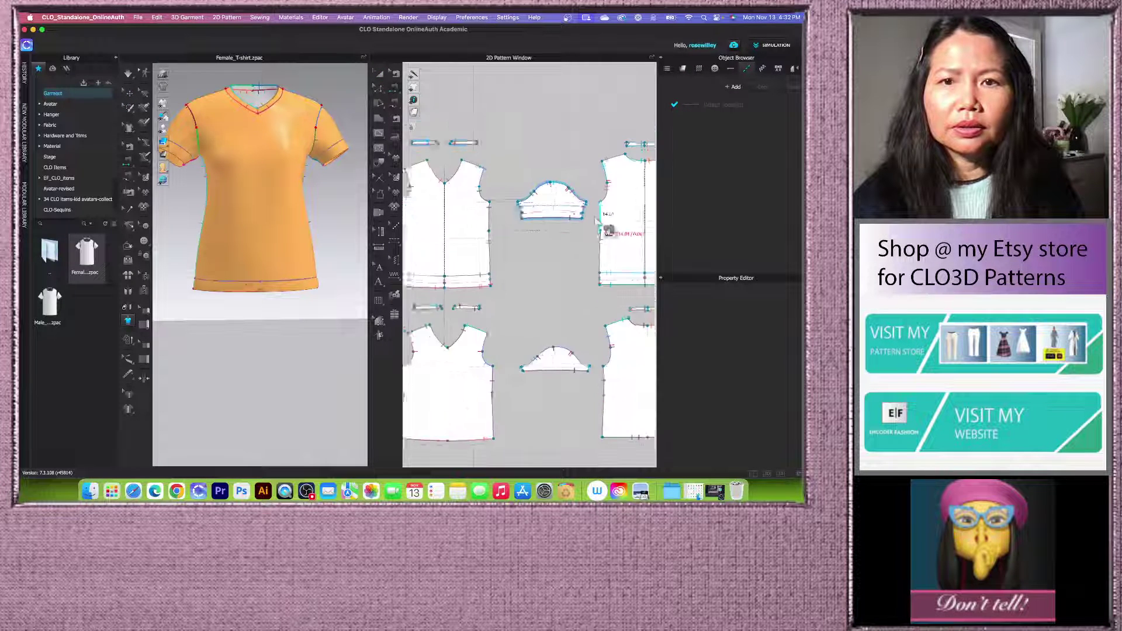
scroll(513, 333, "down", 2)
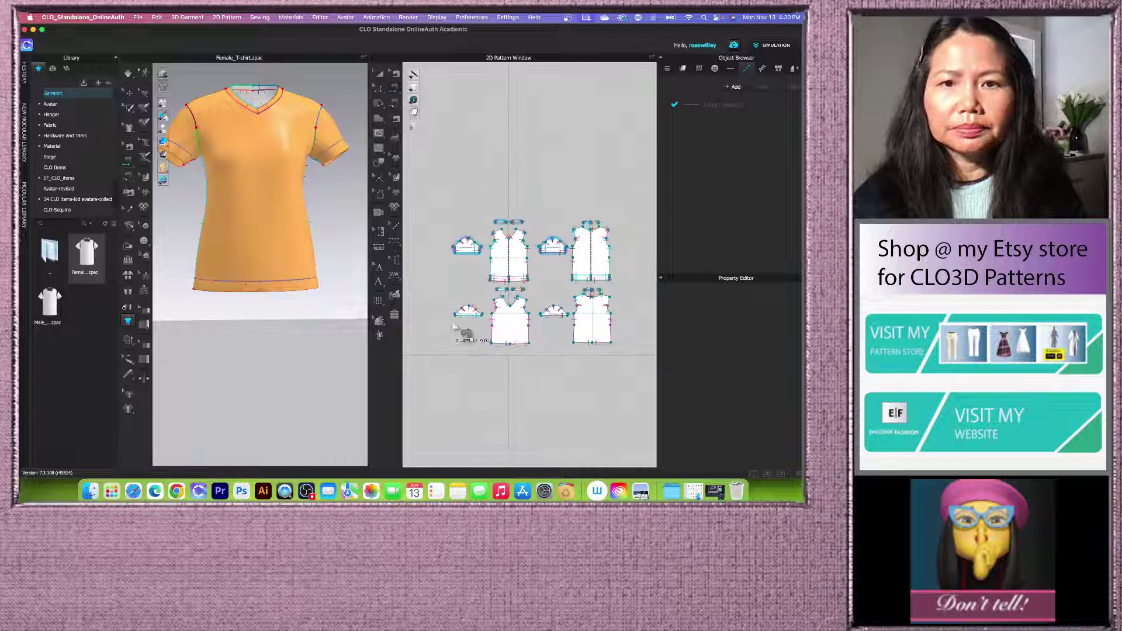
scroll(468, 332, "up", 6)
left_click(442, 286)
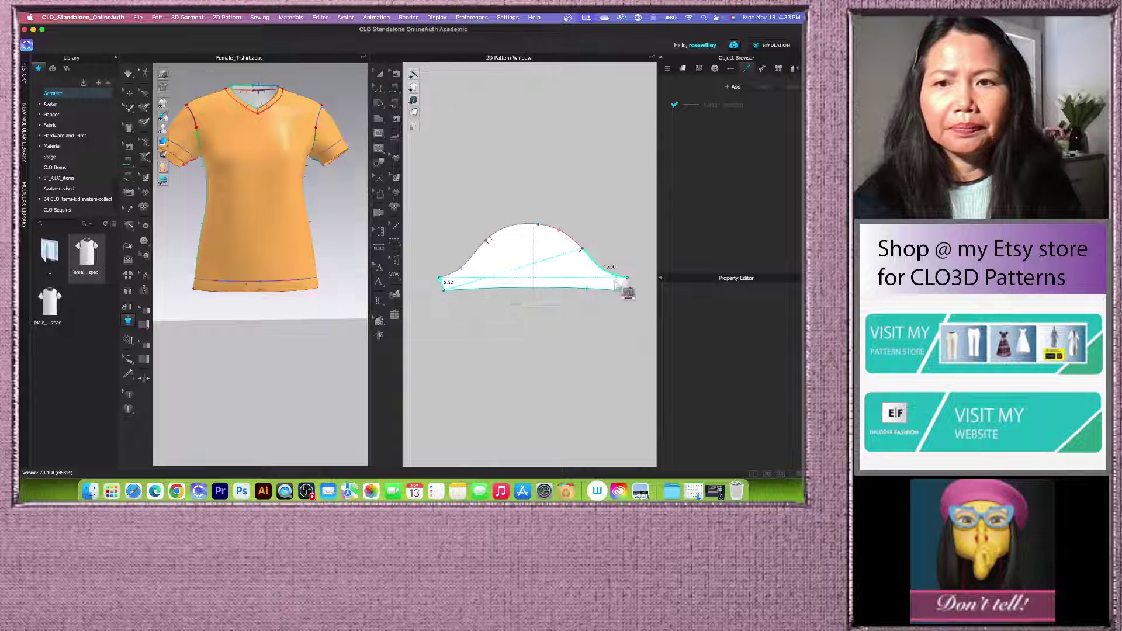
left_click(625, 285)
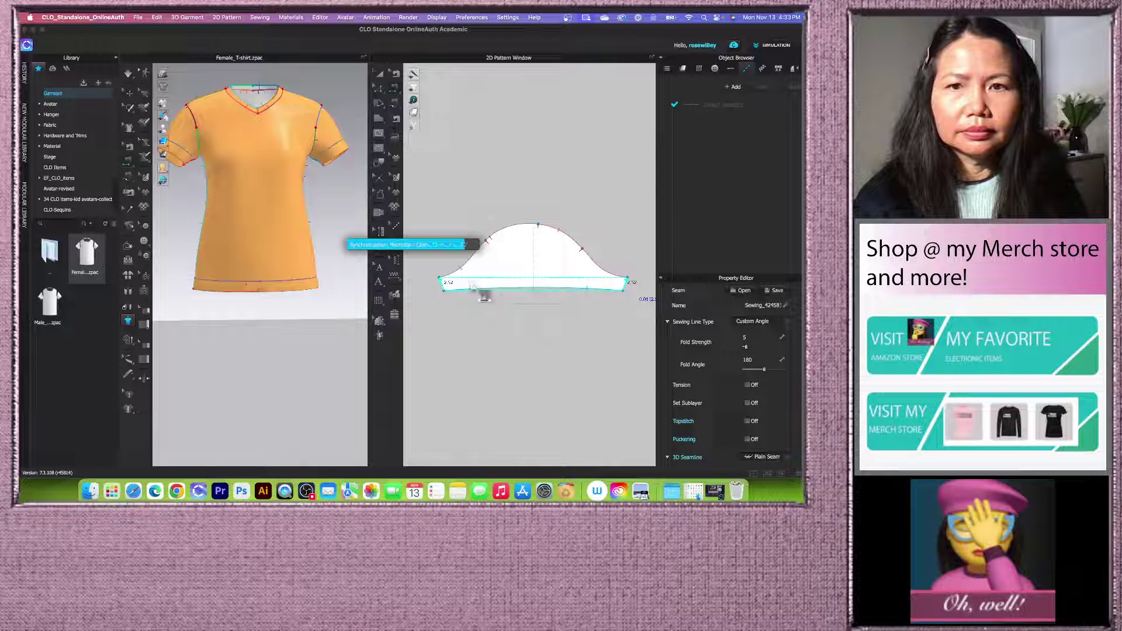
Step: Check the sewing on the lower-row sleeves and both pattern rows, and return to the Transform Pattern tool
scroll(472, 286, "down", 5)
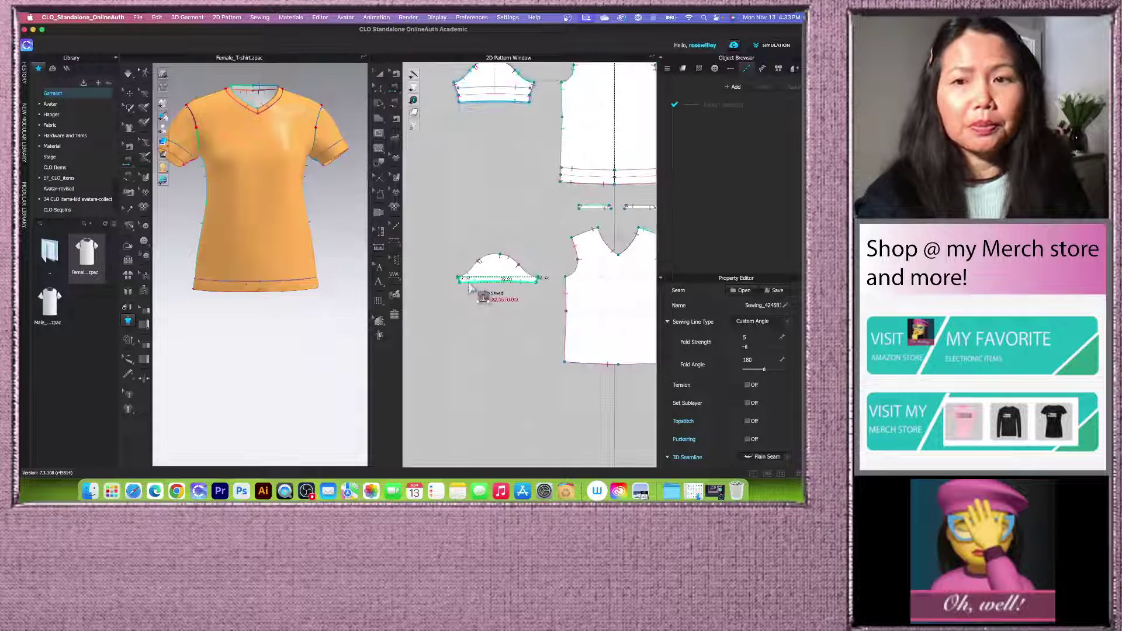
scroll(554, 295, "up", 2)
scroll(554, 298, "up", 3)
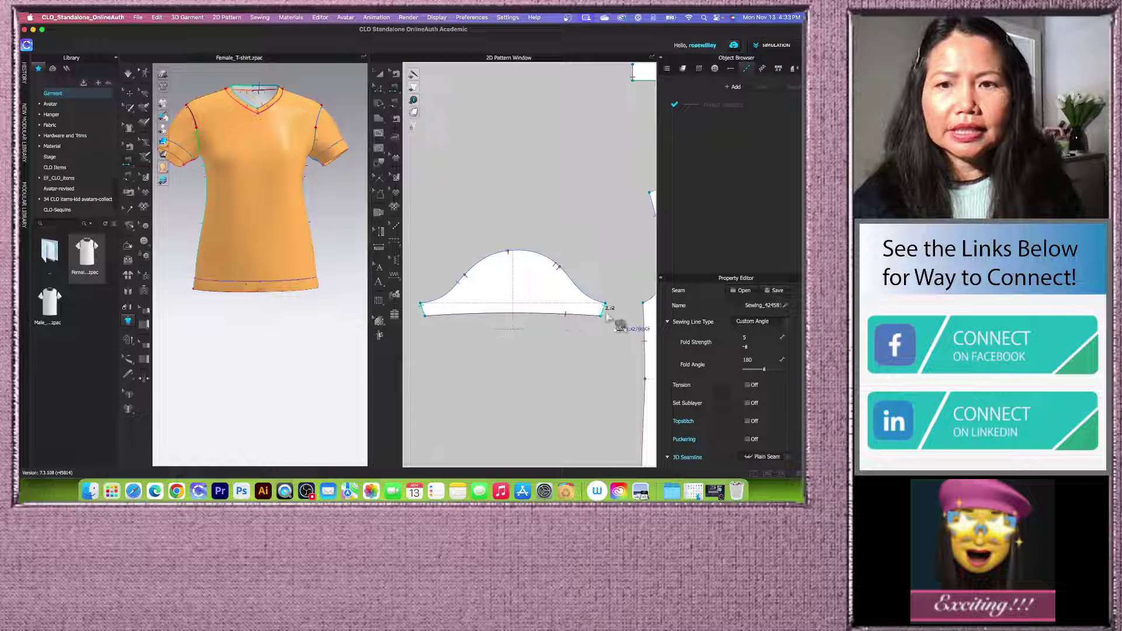
scroll(608, 304, "down", 5)
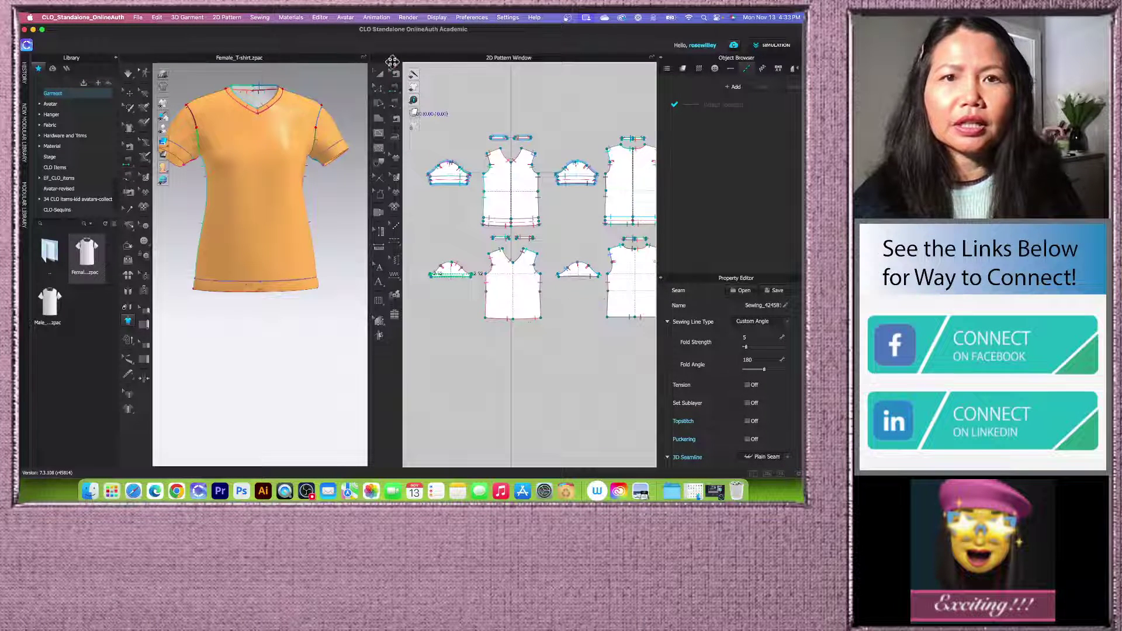
left_click(380, 75)
scroll(288, 257, "up", 3)
scroll(308, 363, "down", 3)
scroll(308, 363, "down", 2)
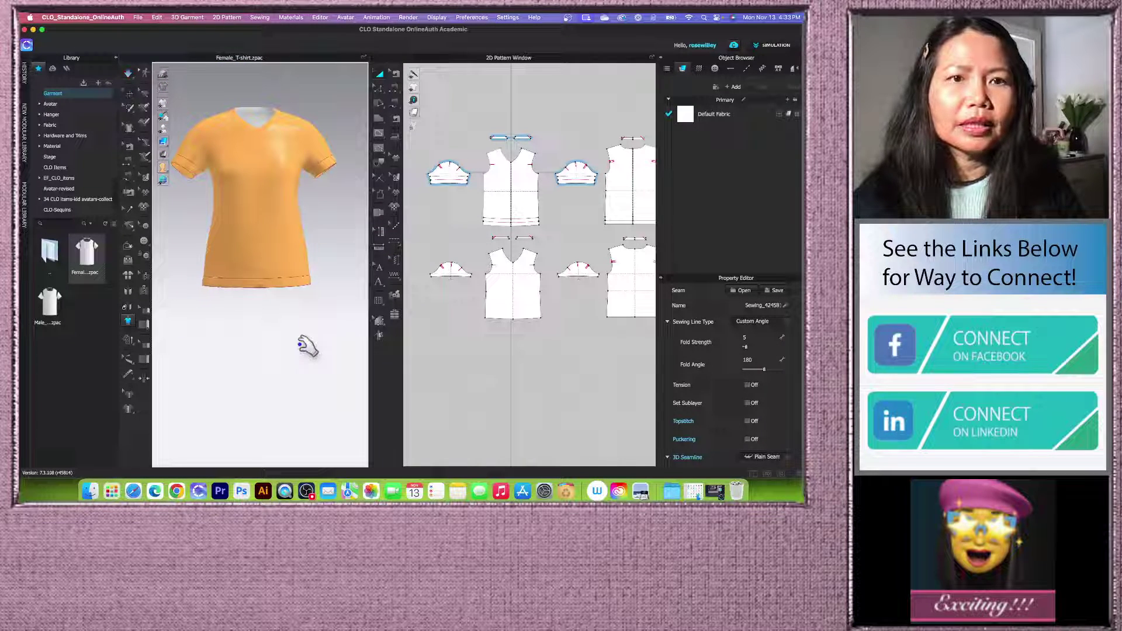
Step: Simulate the garment and examine how the T-shirt's neckline, sleeves and hem drape in 3D
scroll(299, 345, "down", 3)
key("space")
mouse_move(300, 344)
right_mouse_down()
mouse_move(318, 328)
mouse_move(292, 332)
mouse_move(293, 343)
right_mouse_up()
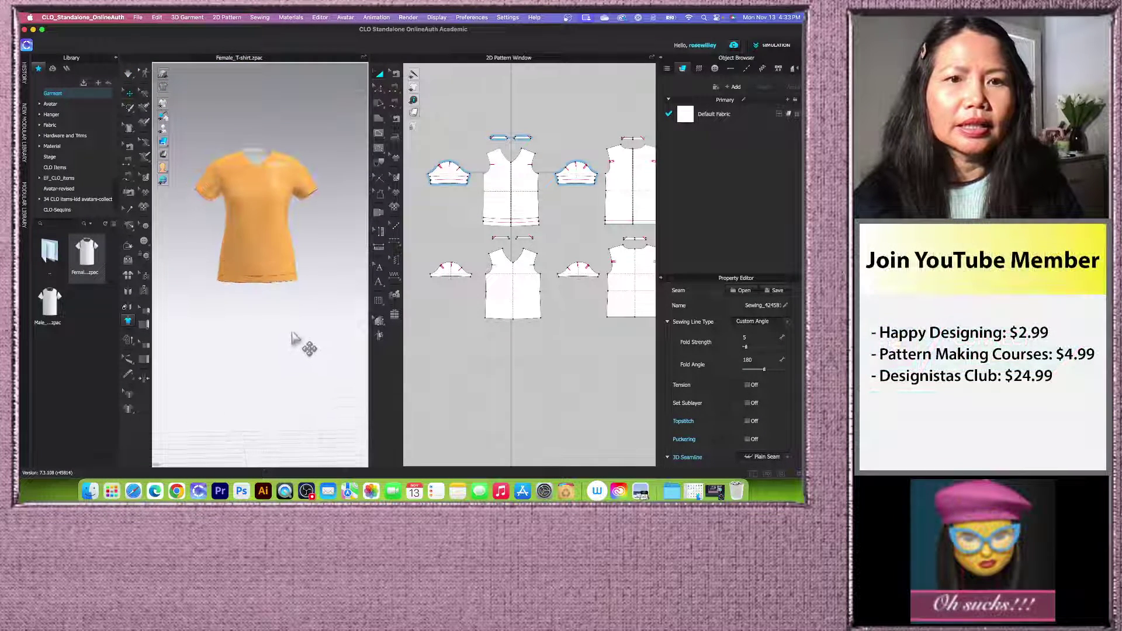
scroll(295, 338, "up", 5)
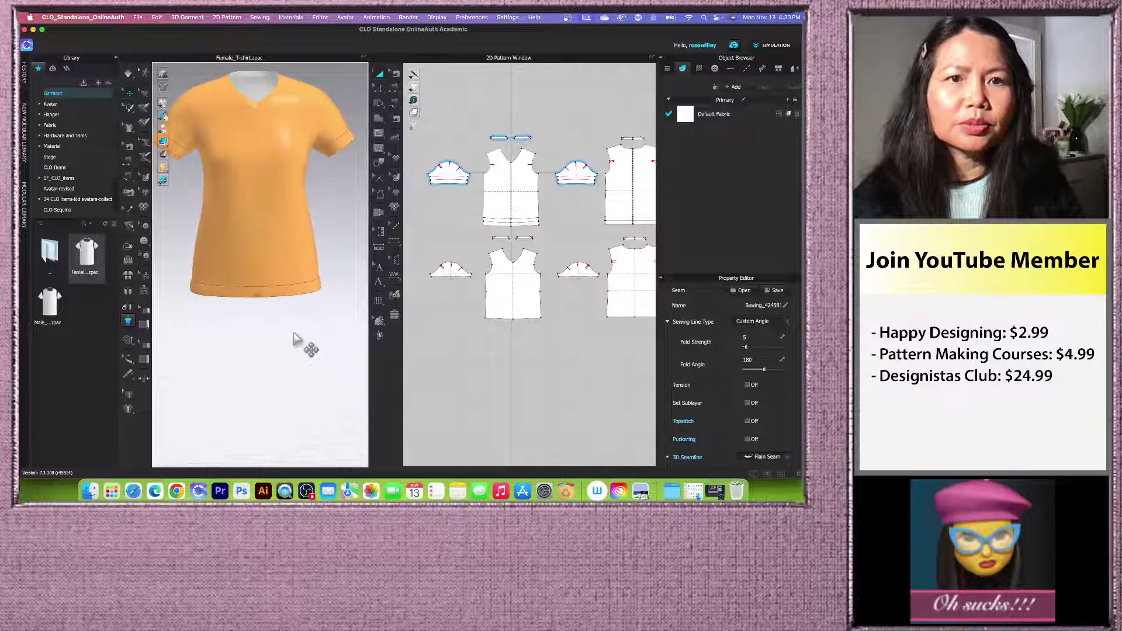
scroll(295, 342, "down", 3)
scroll(293, 343, "up", 4)
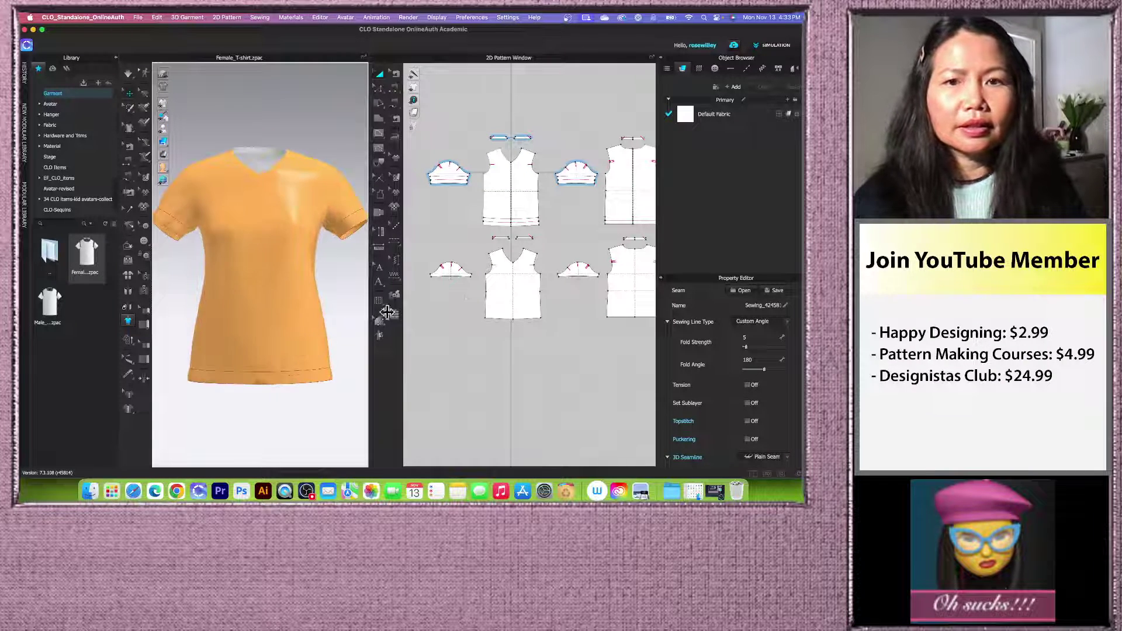
scroll(500, 279, "down", 3)
scroll(587, 301, "up", 2)
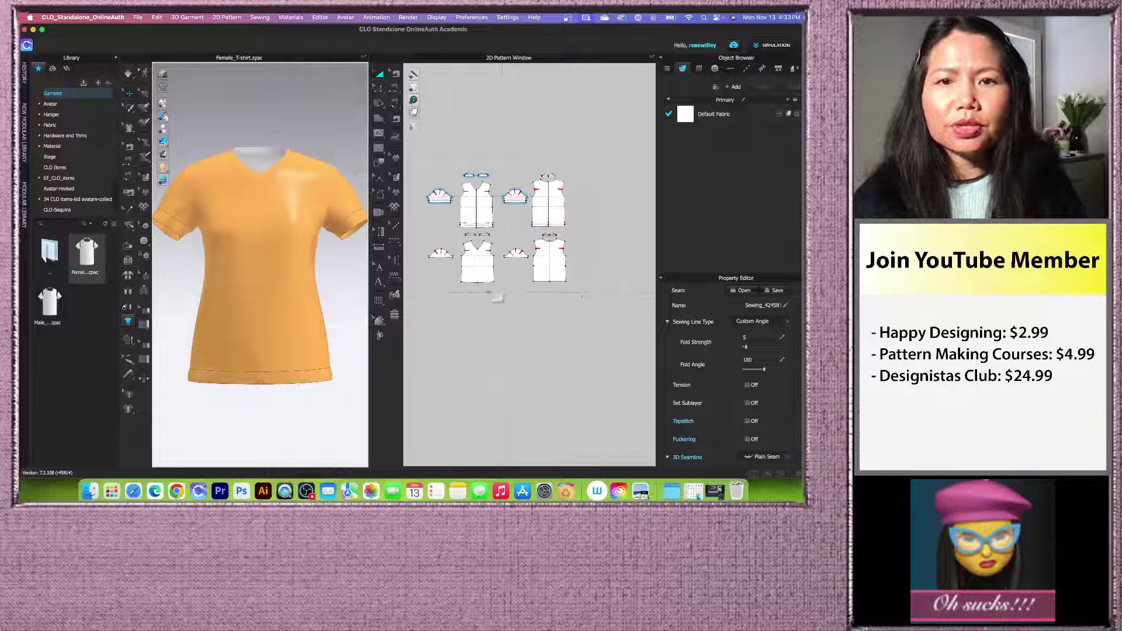
Step: Set Shrinkage Weft to 100 for all the lower-row pattern pieces and simulate the garment
left_click_drag(425, 231, 619, 320)
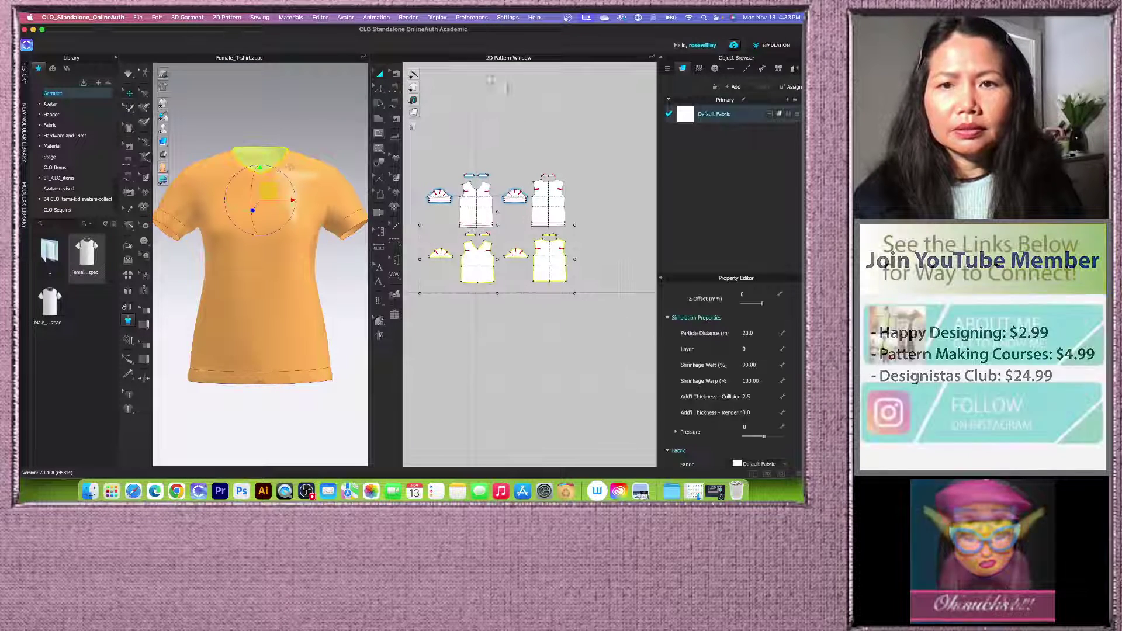
left_click(743, 365)
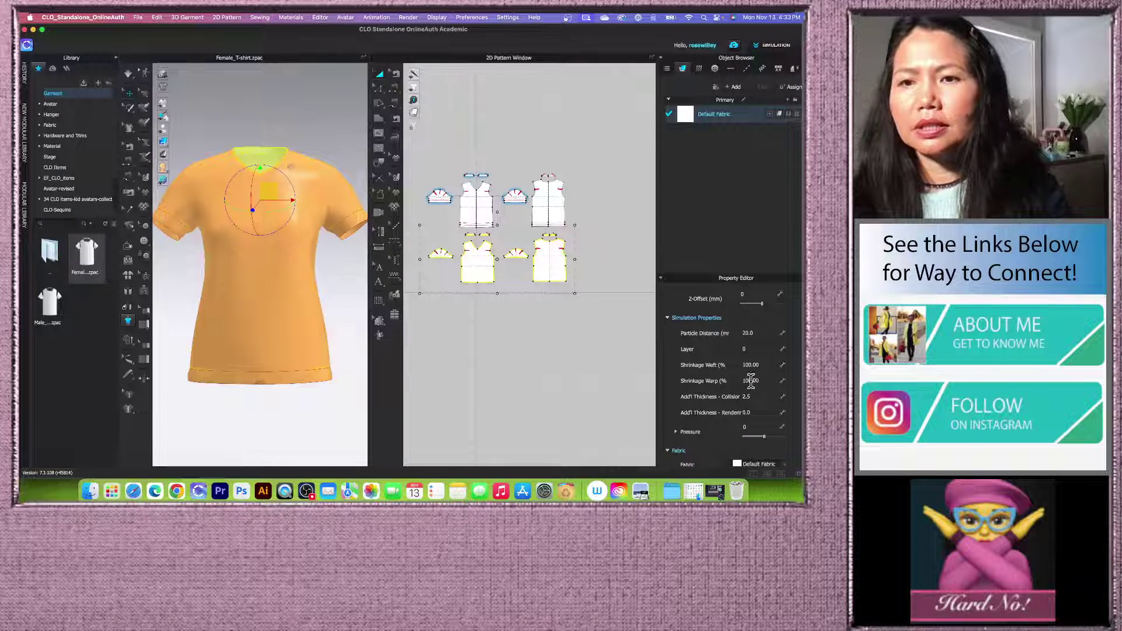
left_click(522, 379)
key("space")
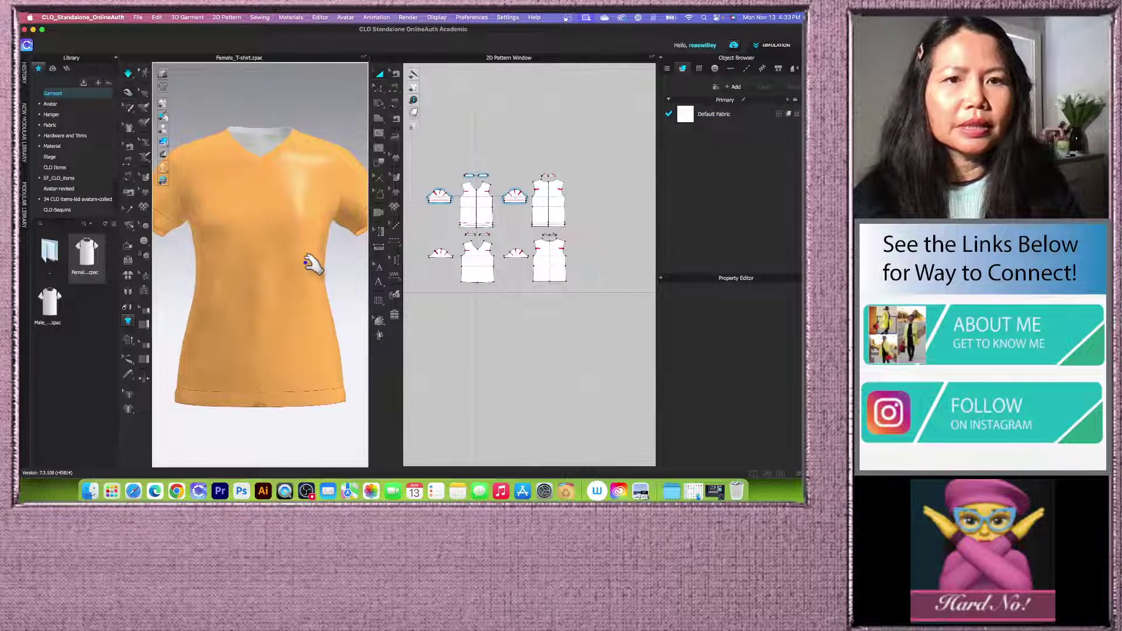
right_click_drag(311, 263, 318, 321)
scroll(318, 321, "up", 2)
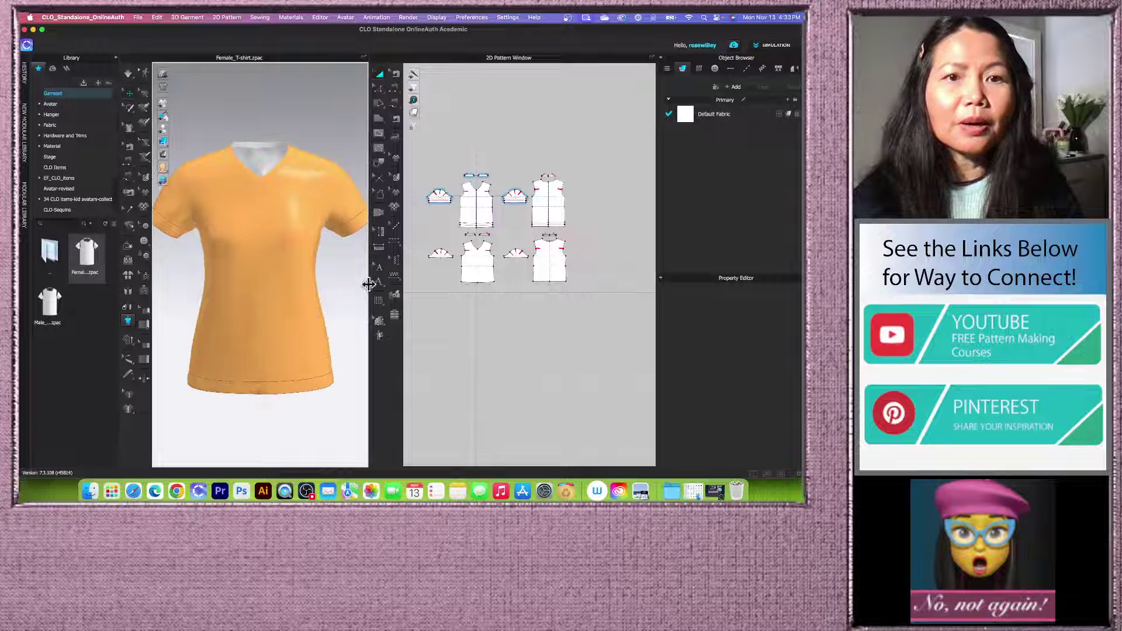
scroll(476, 234, "down", 3)
scroll(320, 296, "up", 2)
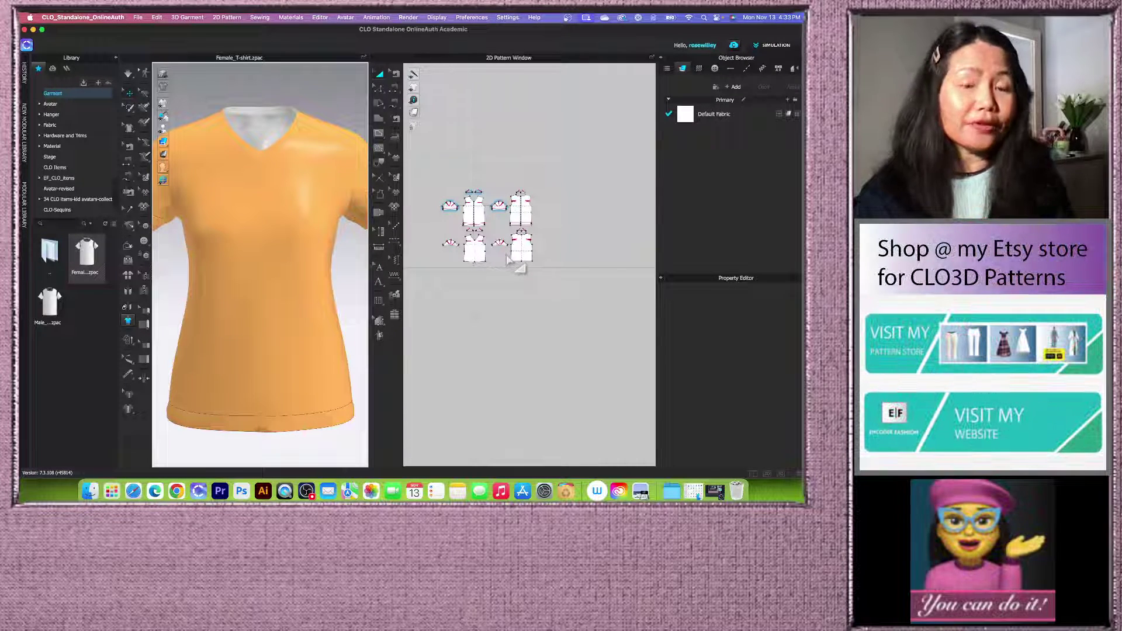
Step: Examine the lower-row pattern pieces against the upper row in 2D, along with the T-shirt's front in 3D
scroll(510, 223, "up", 2)
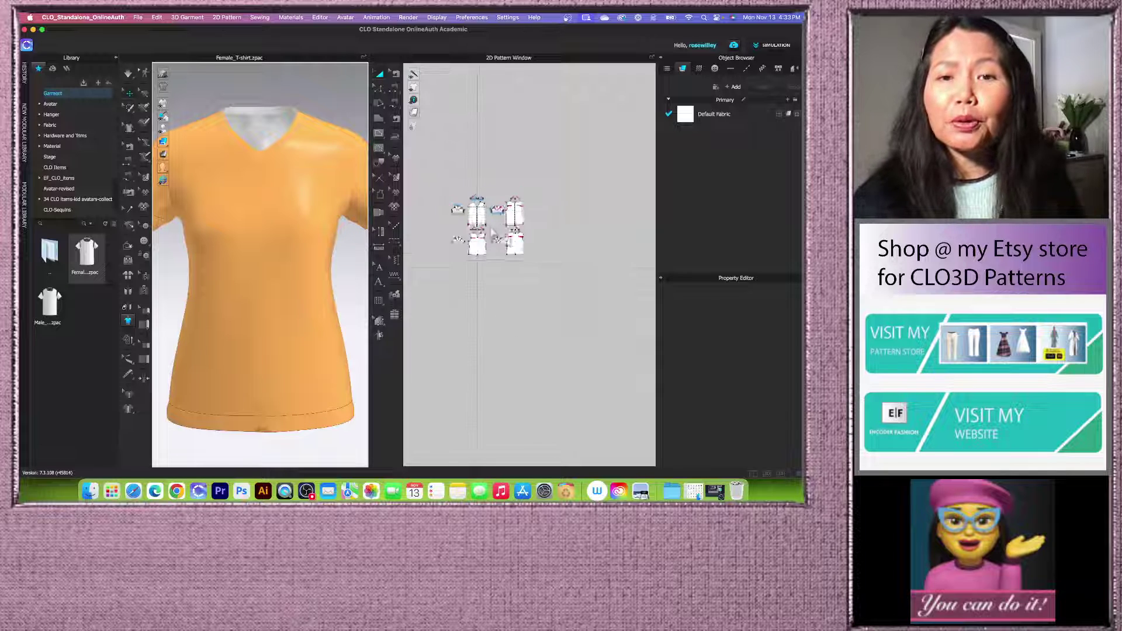
scroll(471, 241, "up", 2)
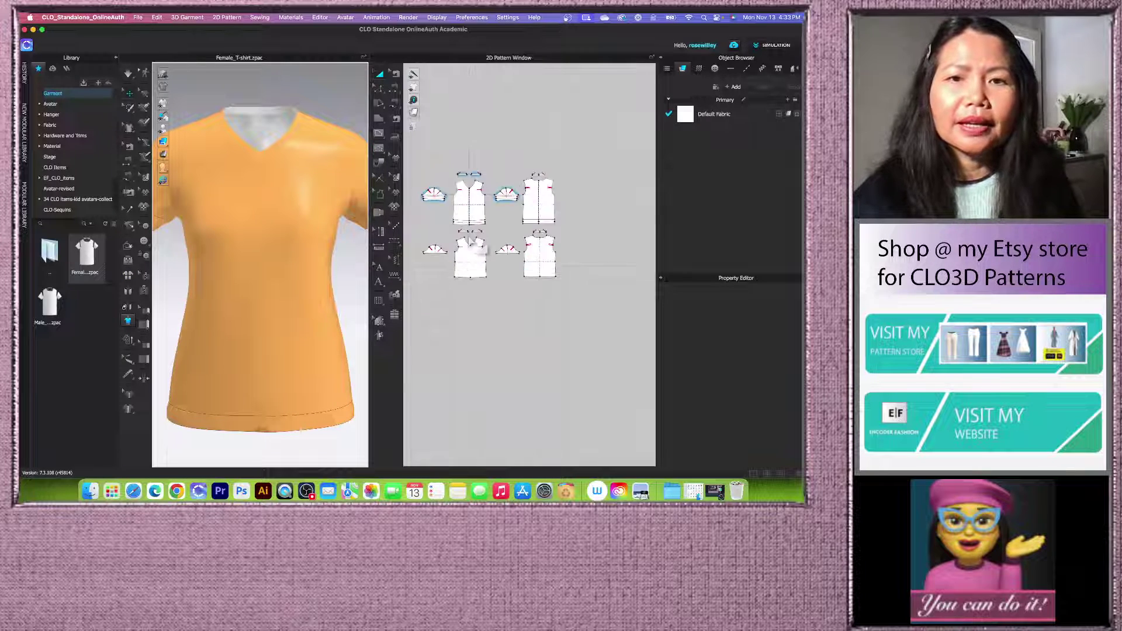
scroll(464, 237, "up", 3)
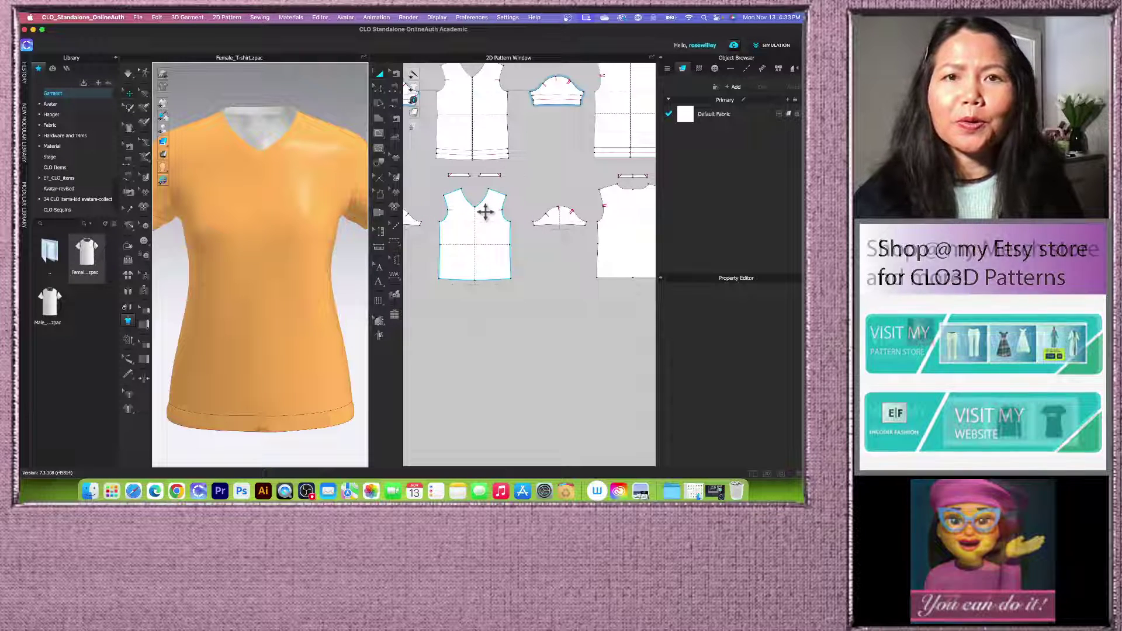
scroll(488, 225, "up", 3)
scroll(490, 230, "down", 2)
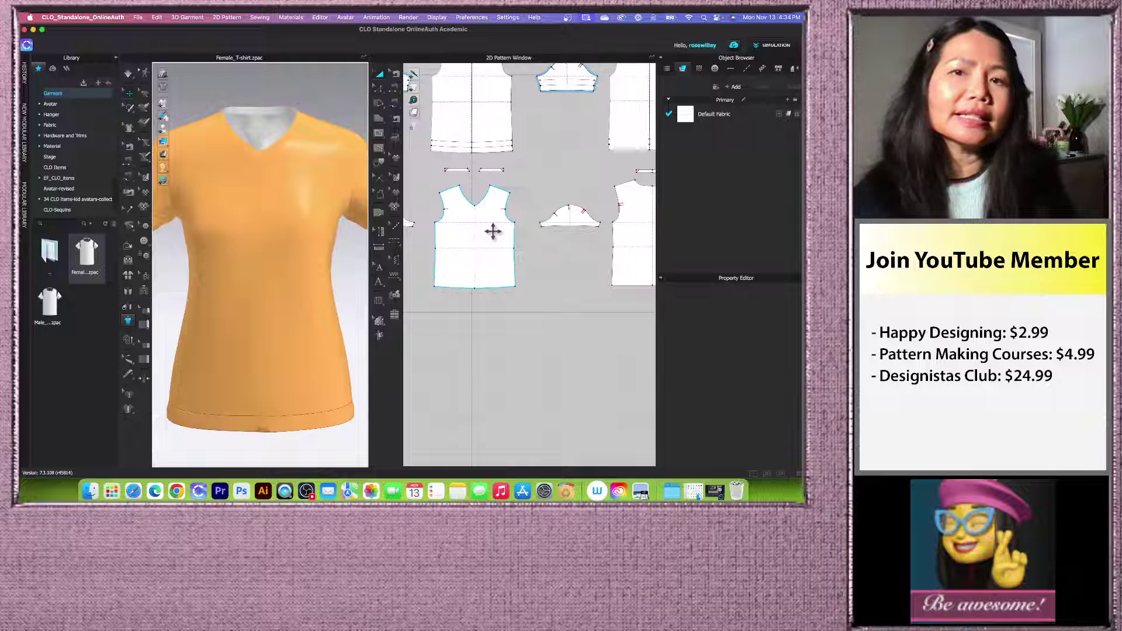
scroll(475, 235, "down", 3)
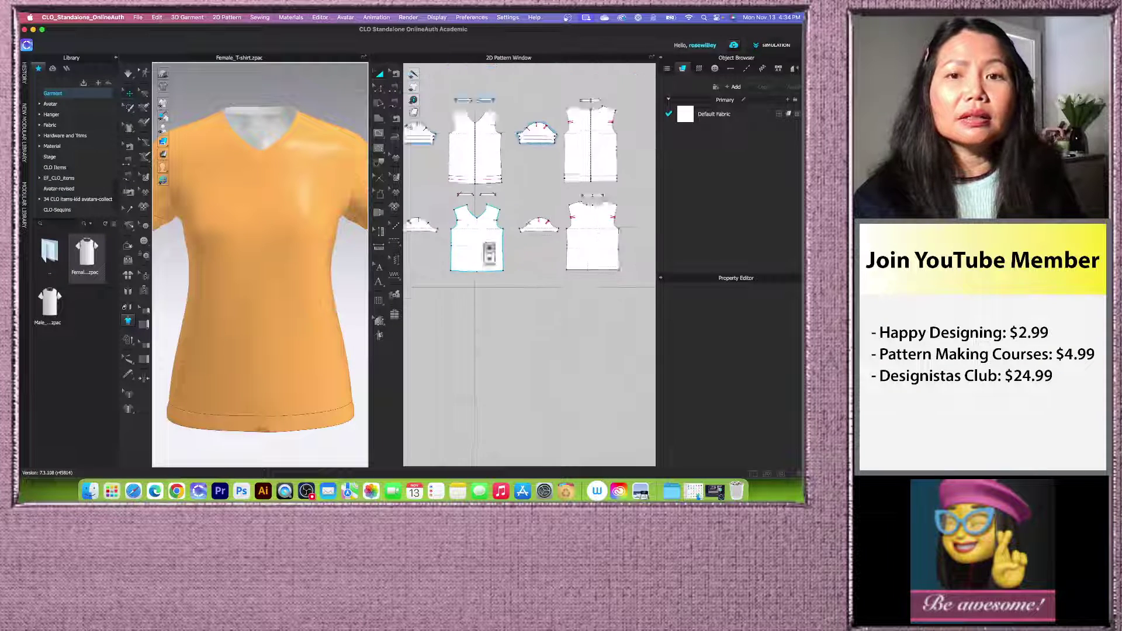
scroll(324, 266, "up", 3)
scroll(327, 266, "down", 3)
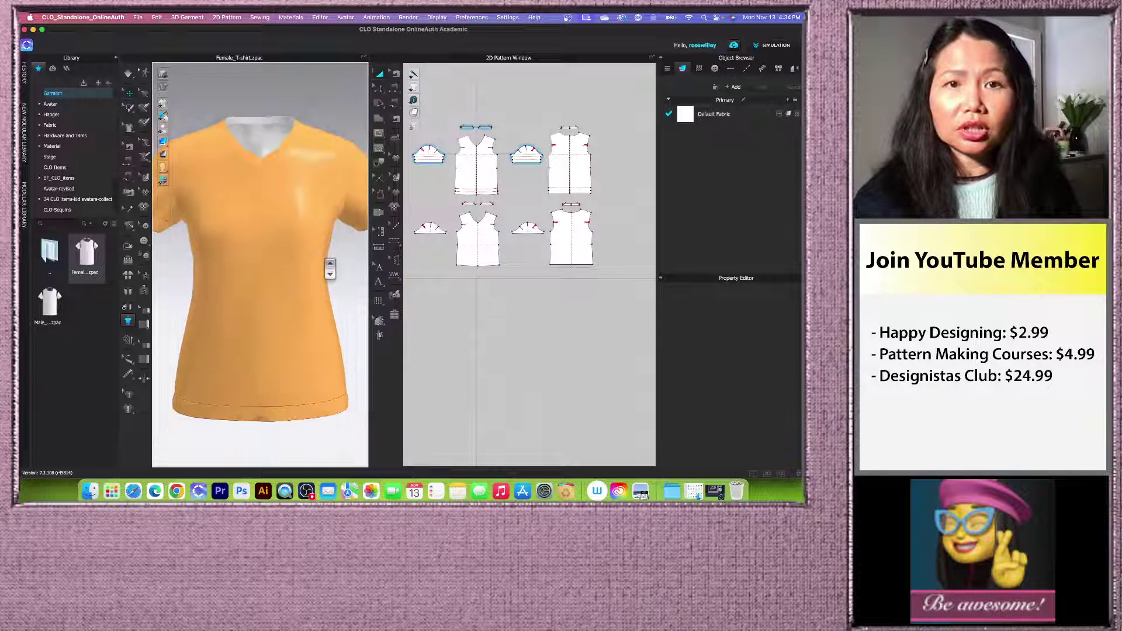
scroll(503, 201, "up", 3)
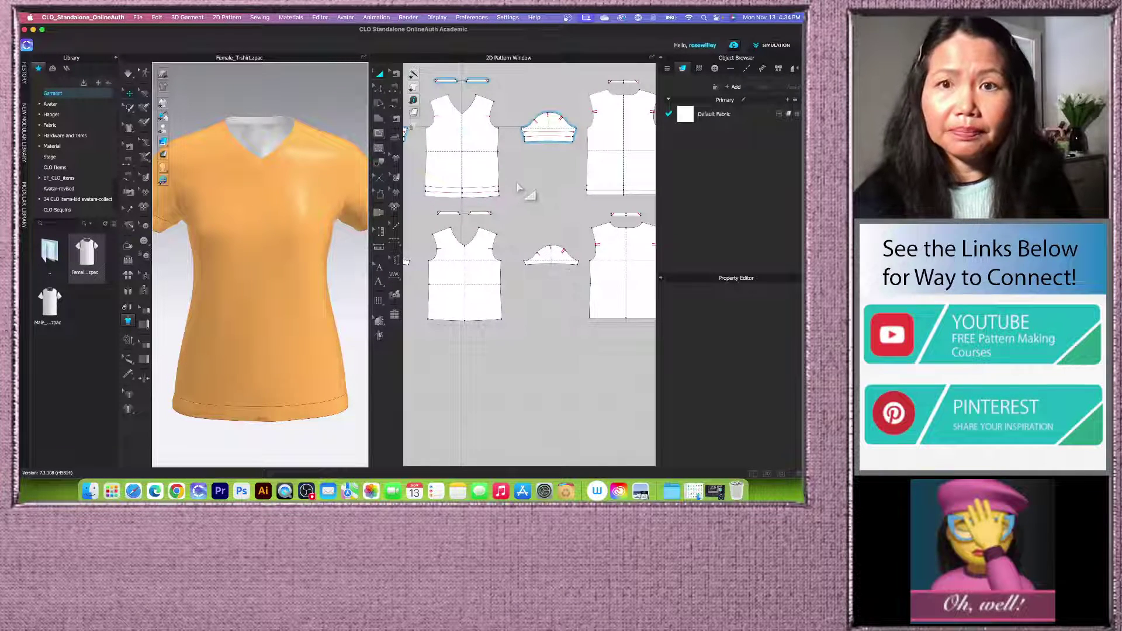
scroll(519, 187, "down", 2)
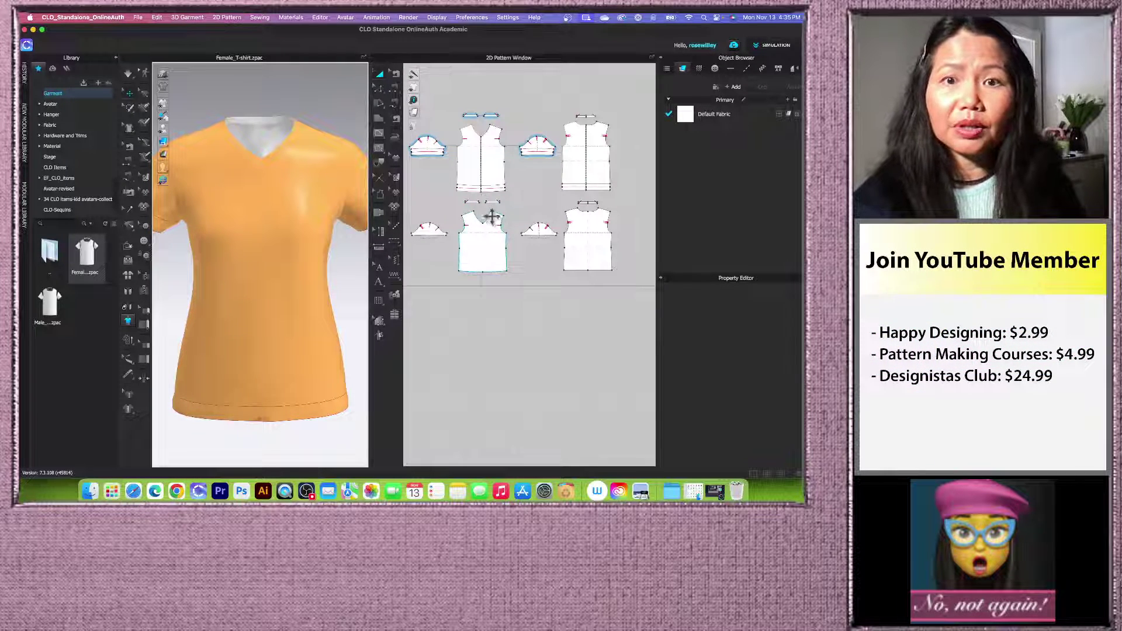
scroll(494, 228, "down", 2)
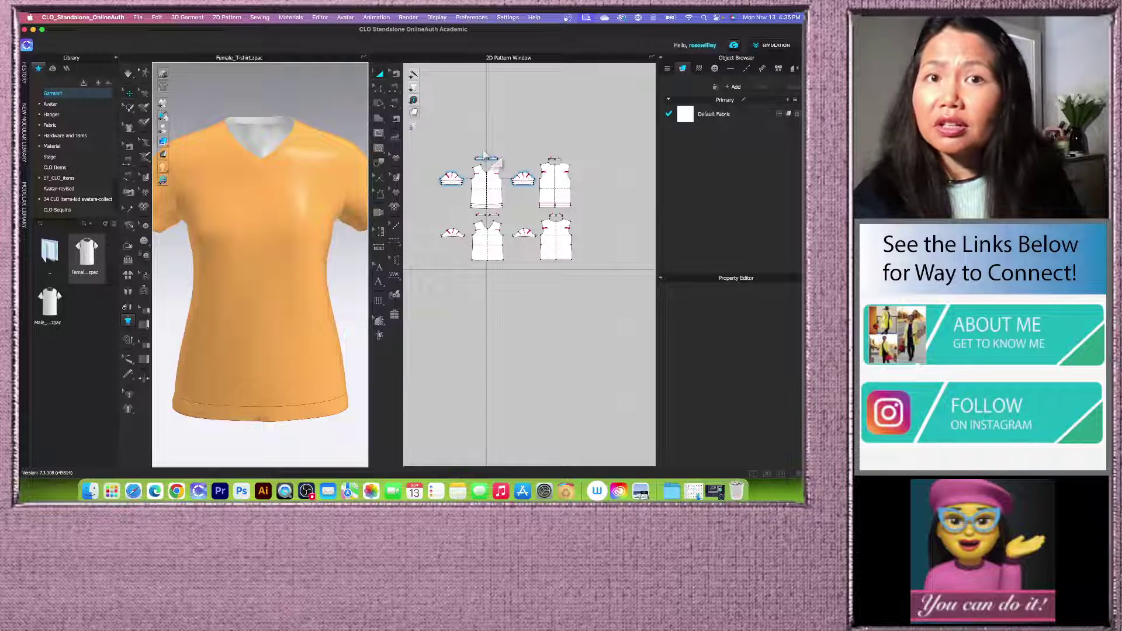
scroll(488, 155, "up", 2)
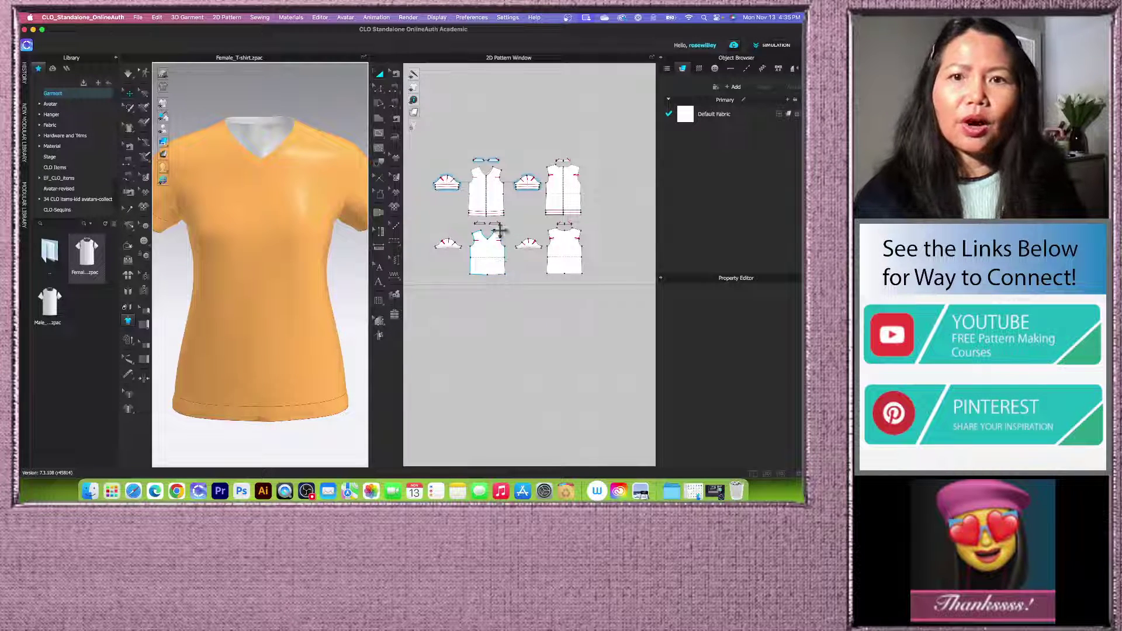
scroll(509, 234, "up", 3)
scroll(490, 197, "down", 5)
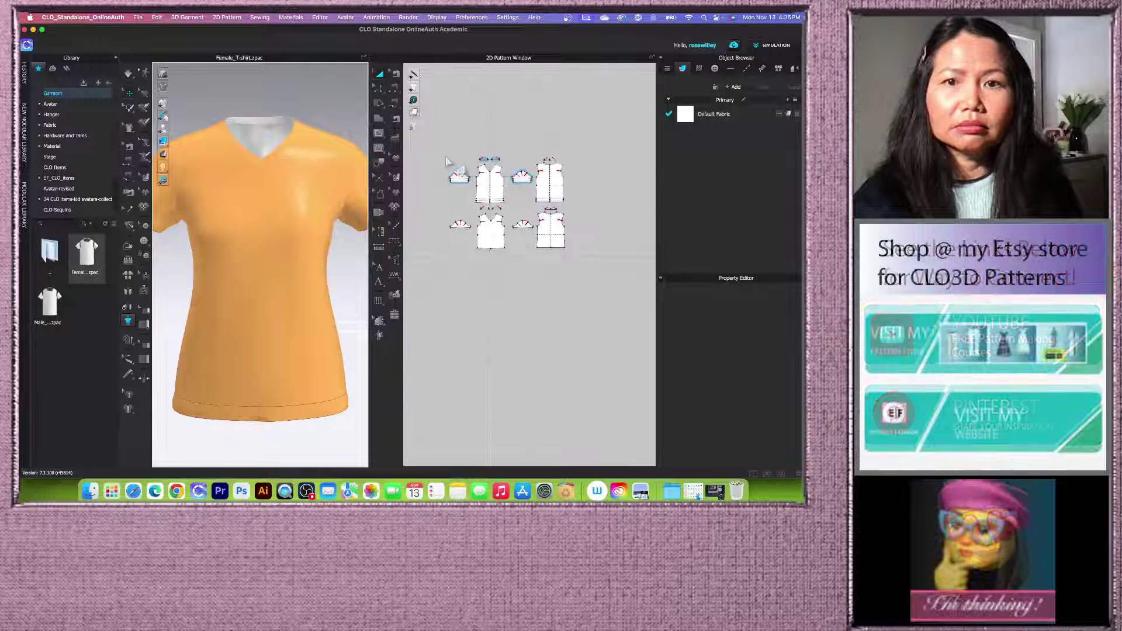
Step: Freeze all the lower-row pattern pieces that form the inner layer
left_click_drag(437, 142, 588, 228)
left_click(588, 227)
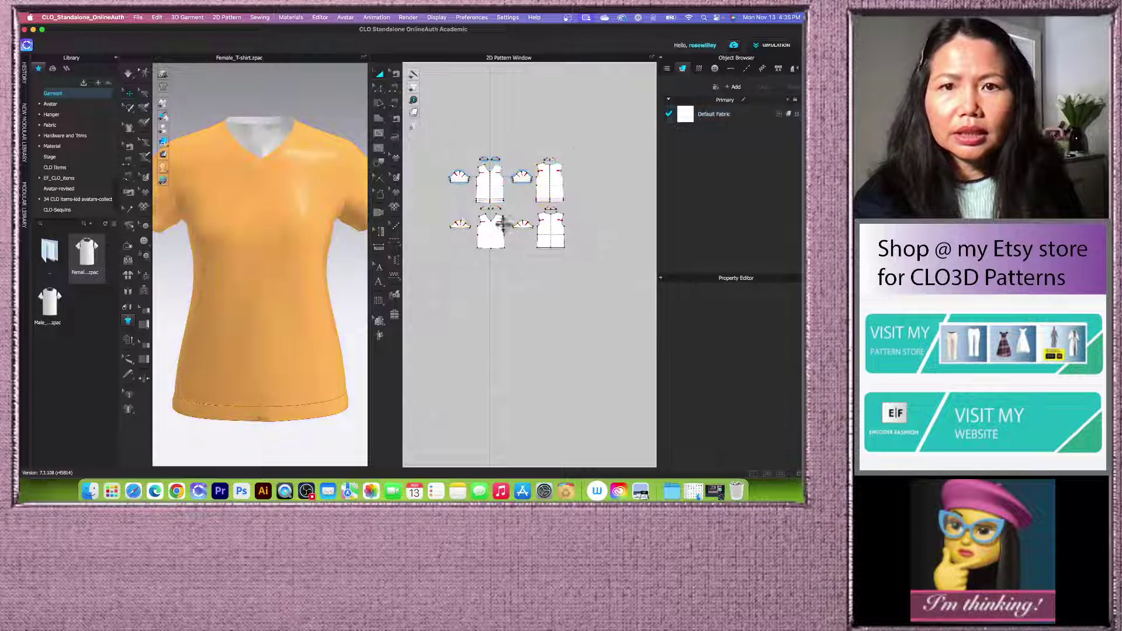
left_click_drag(486, 198, 611, 279)
scroll(569, 258, "up", 2)
scroll(569, 257, "up", 2)
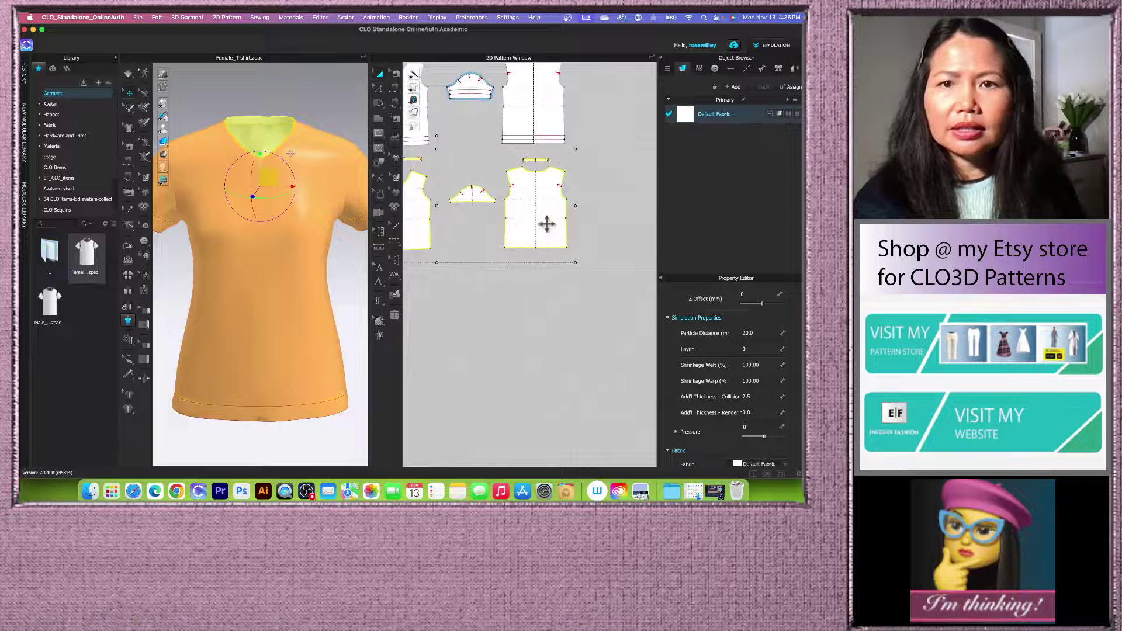
right_click(546, 220)
left_click(585, 286)
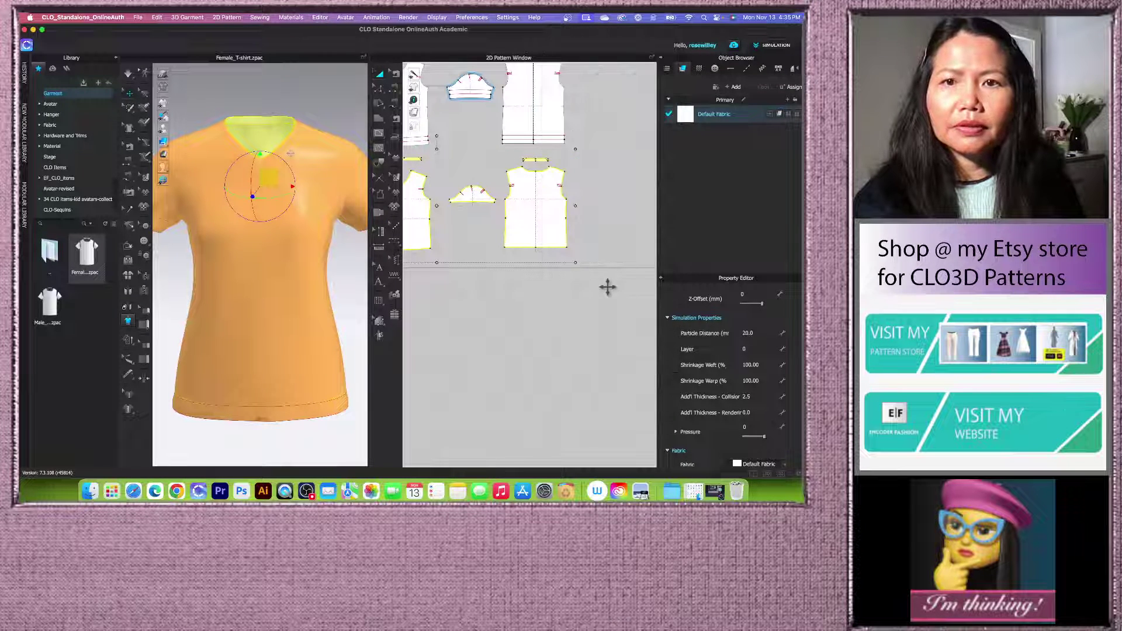
scroll(614, 291, "down", 4)
left_click(558, 319)
scroll(536, 179, "up", 3)
scroll(484, 177, "down", 3)
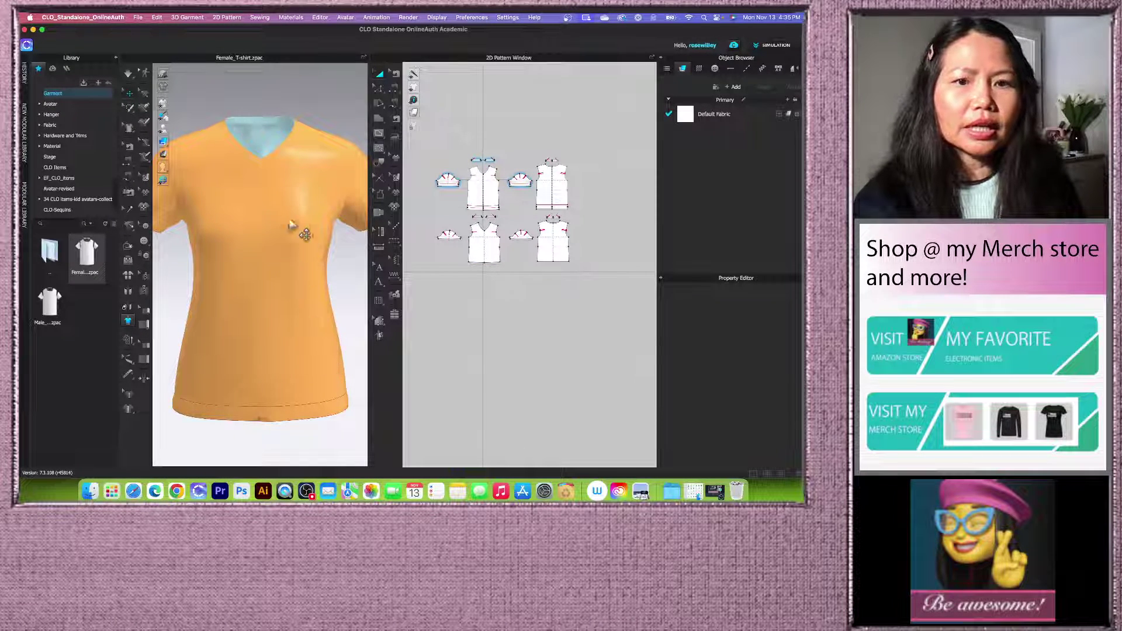
scroll(290, 237, "down", 2)
Step: Show the centre-front, bust and waist guide lines on the T-shirt in 3D and select the upper-row front piece
mouse_move(163, 105)
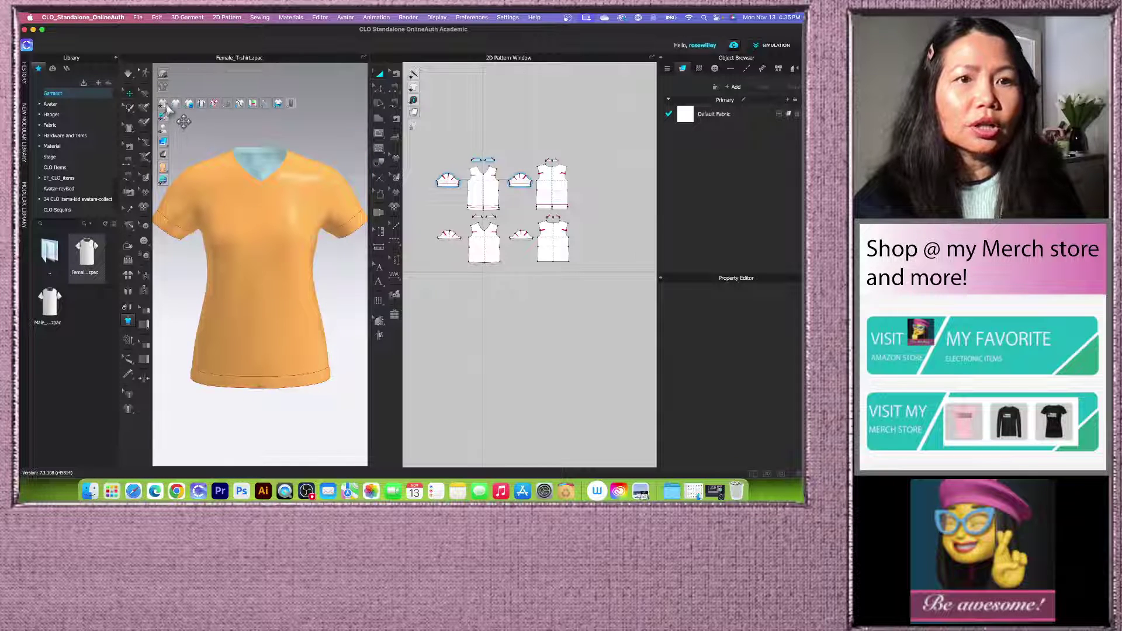
left_click(225, 105)
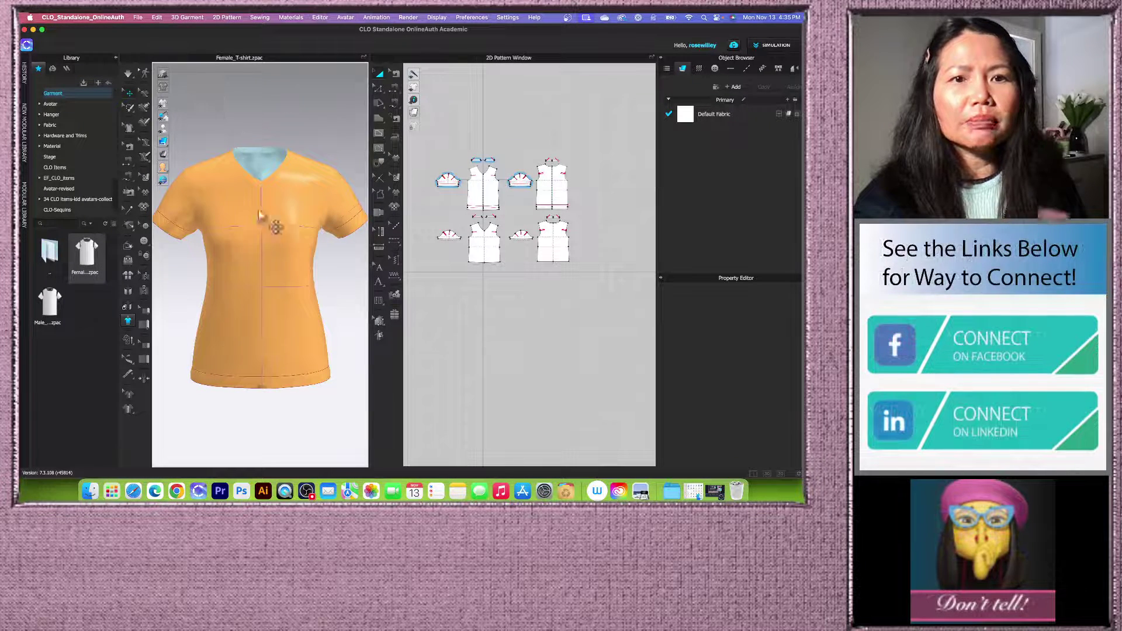
scroll(299, 311, "up", 4)
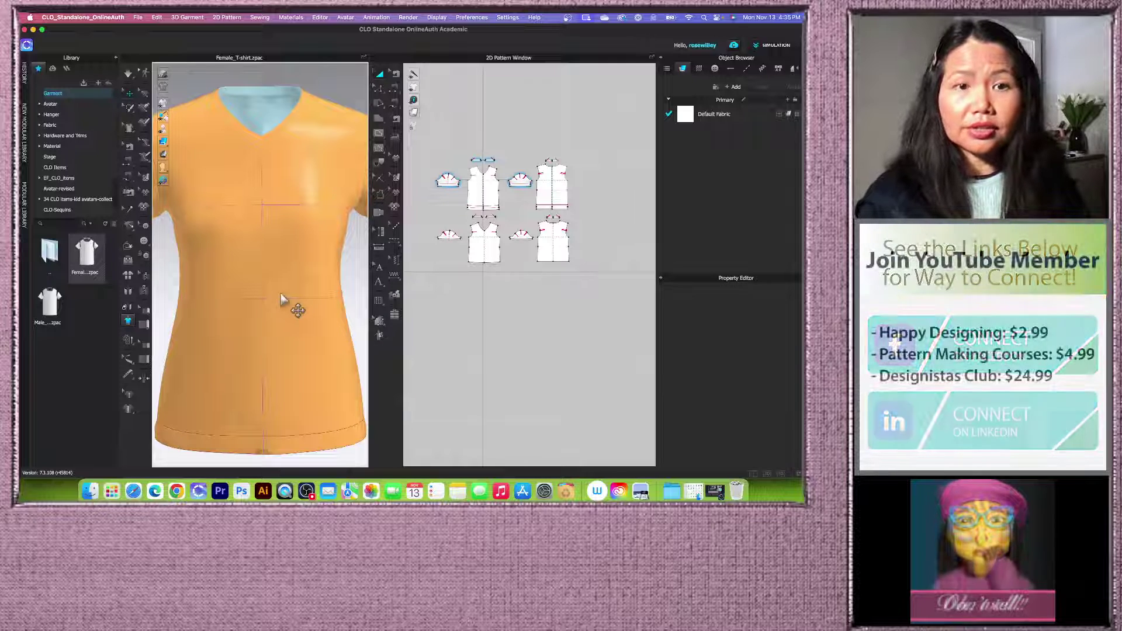
mouse_move(162, 112)
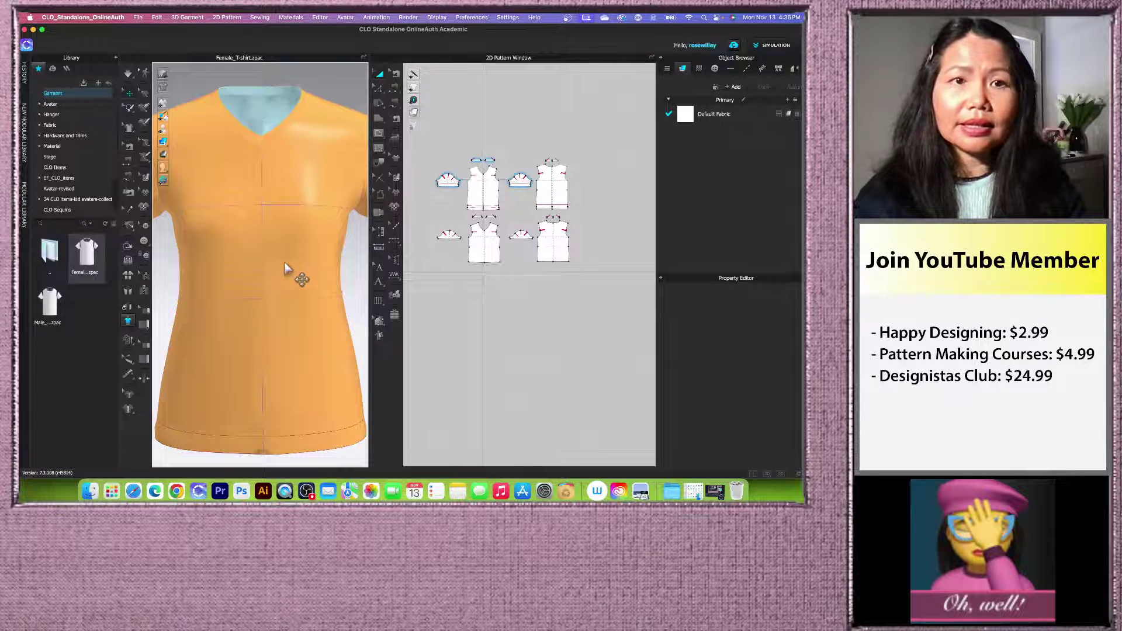
scroll(294, 252, "down", 2)
scroll(494, 249, "up", 3)
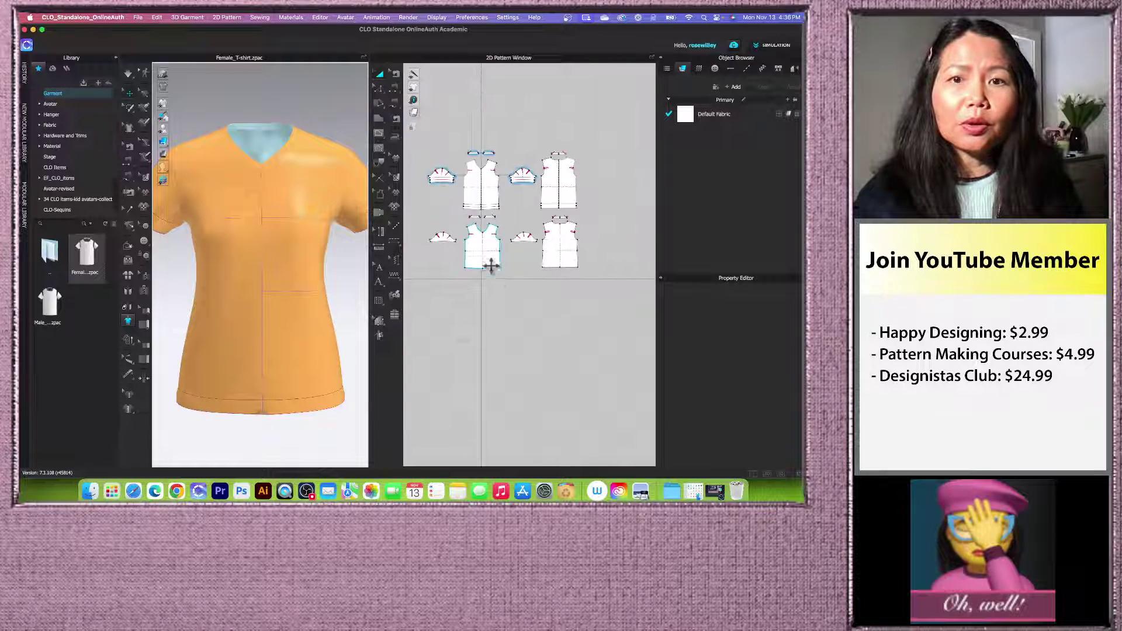
scroll(493, 197, "up", 2)
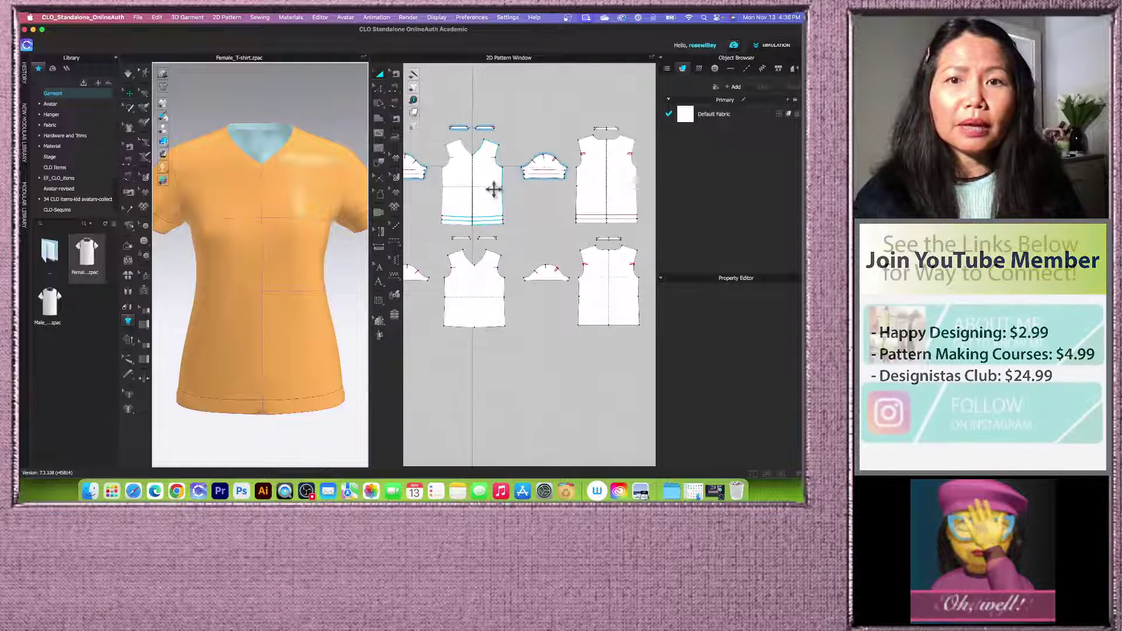
left_click(284, 218)
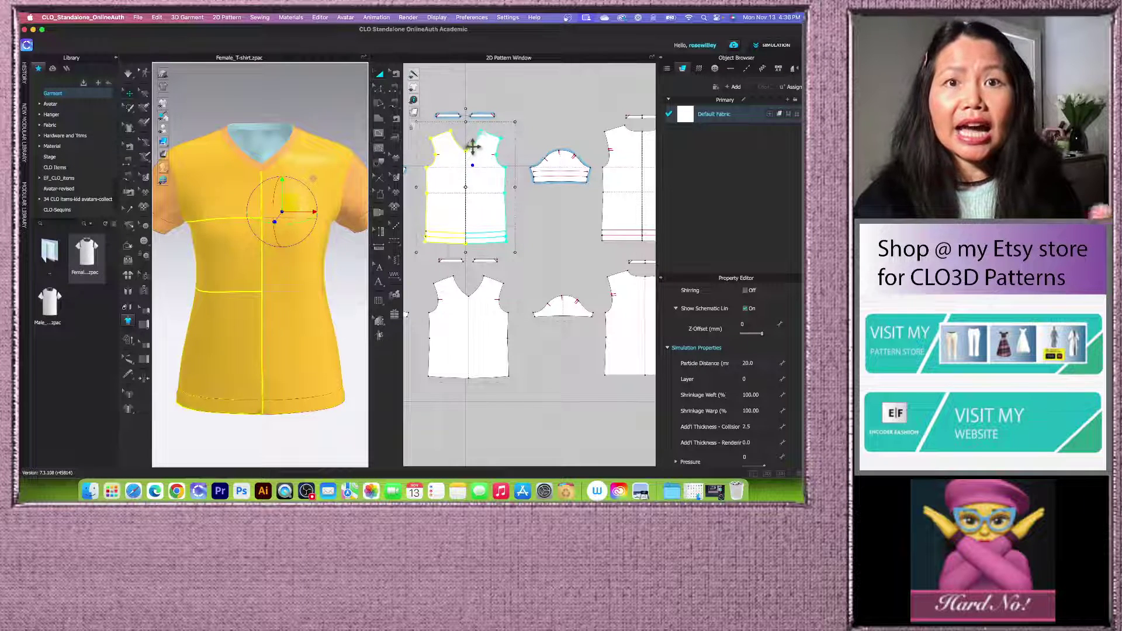
Step: Create an internal rectangle 12 cm wide and 2 cm high on the upper-row front piece, just below the neckline at bust level
scroll(471, 146, "up", 2)
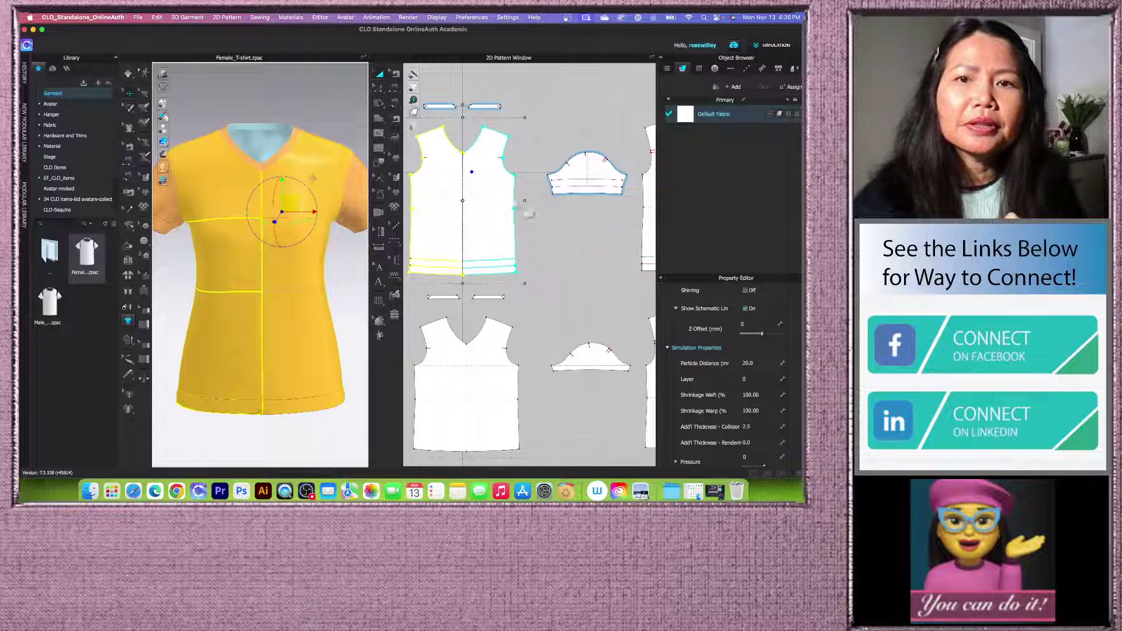
left_click(379, 119)
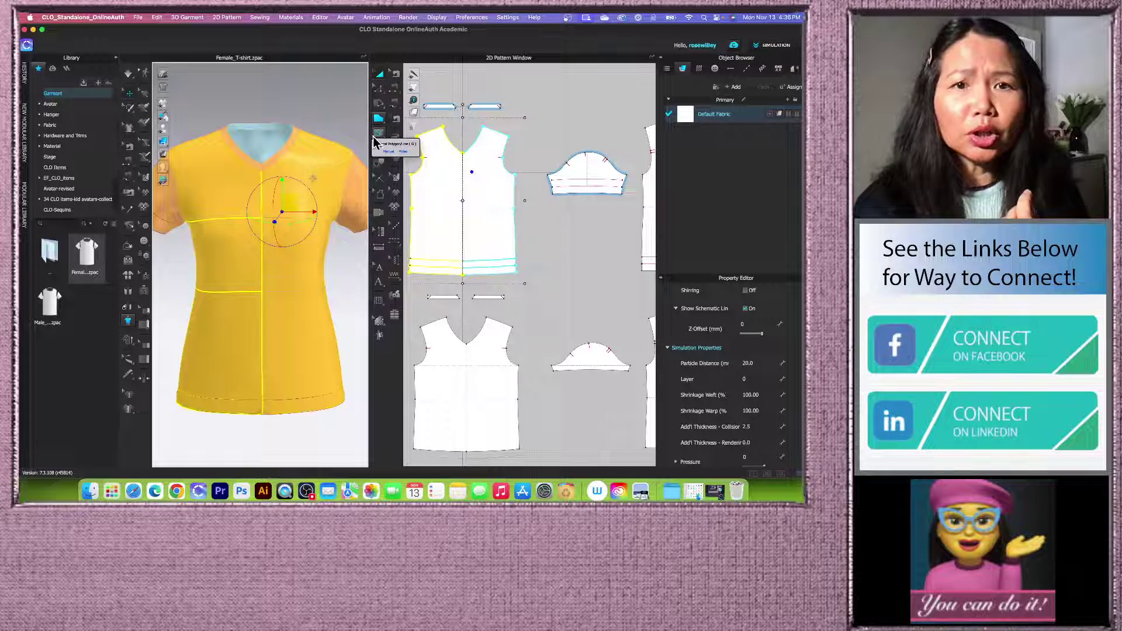
left_click(379, 134)
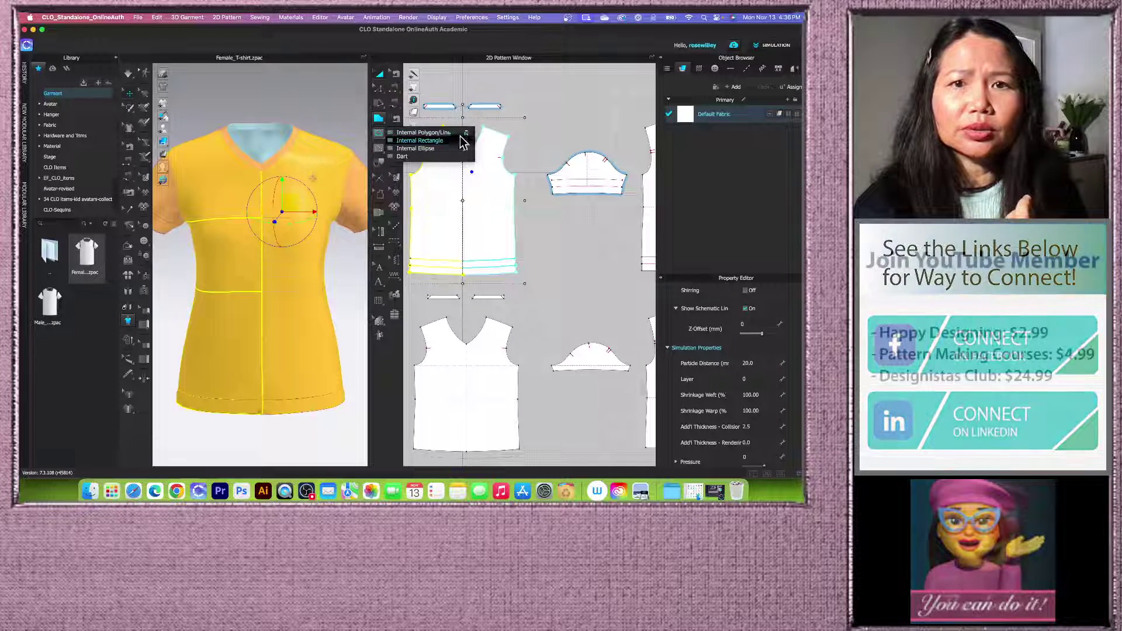
left_click(422, 142)
scroll(462, 175, "up", 3)
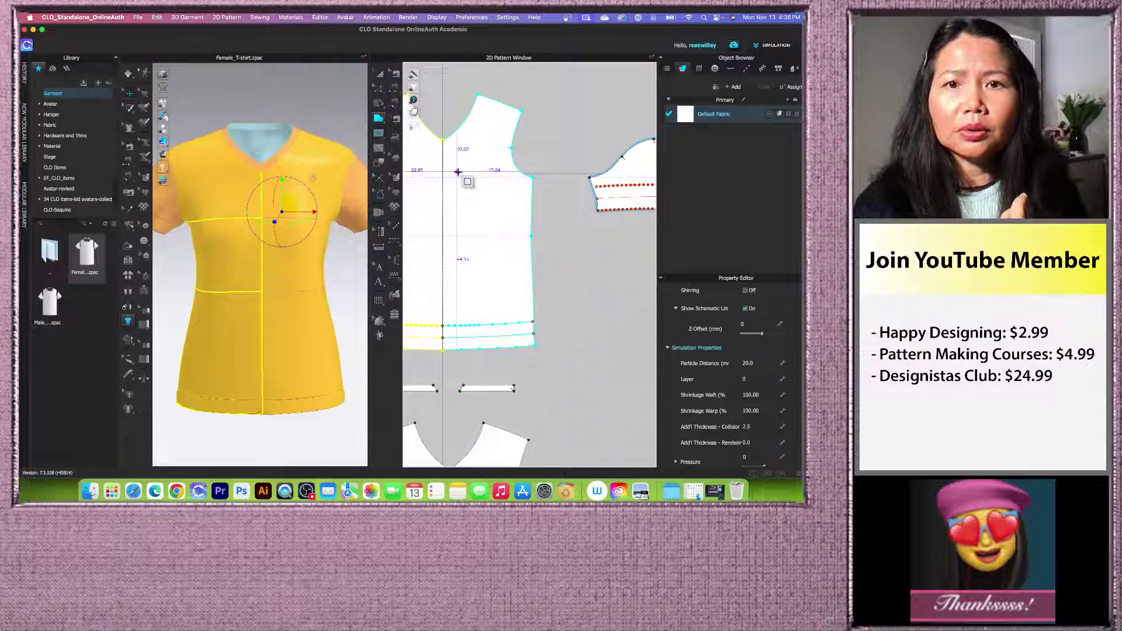
left_click(494, 172)
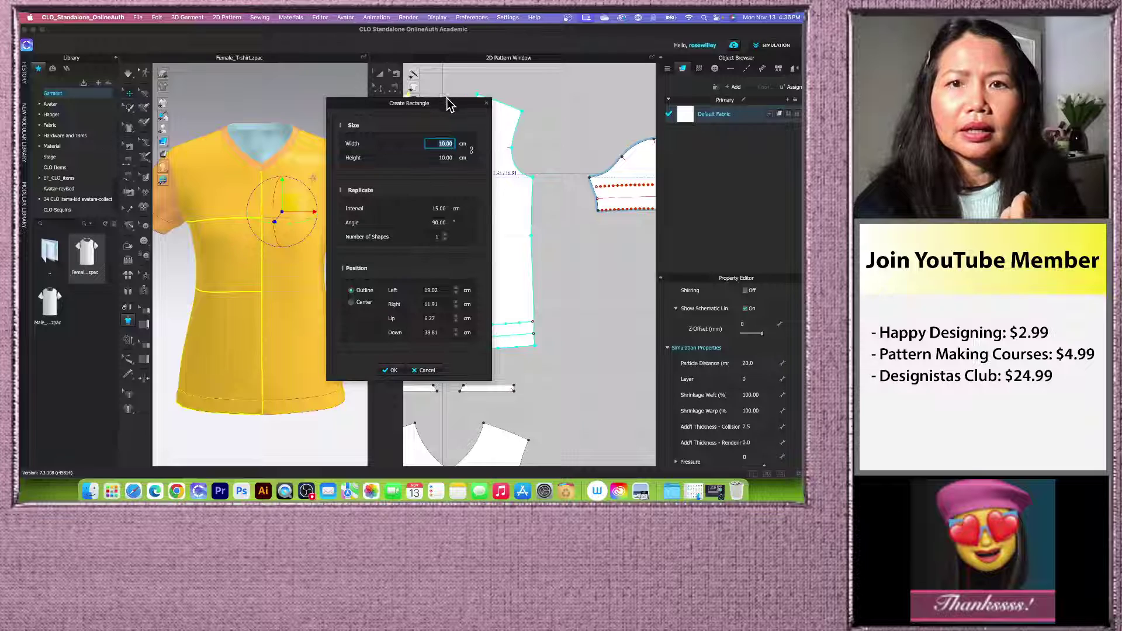
left_click_drag(449, 104, 320, 142)
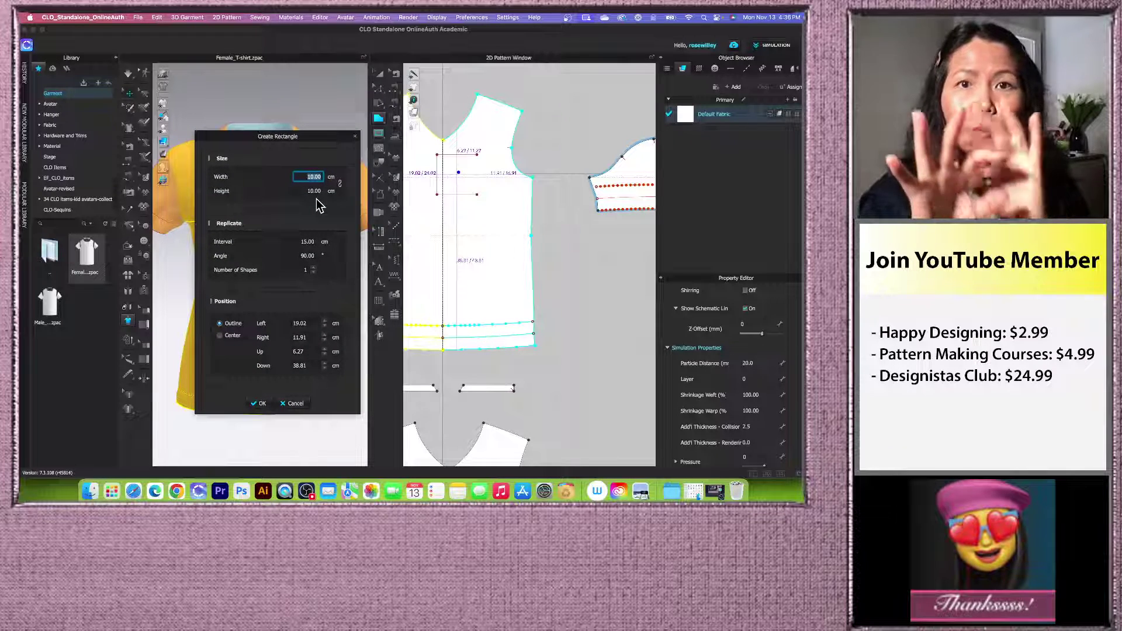
type("1")
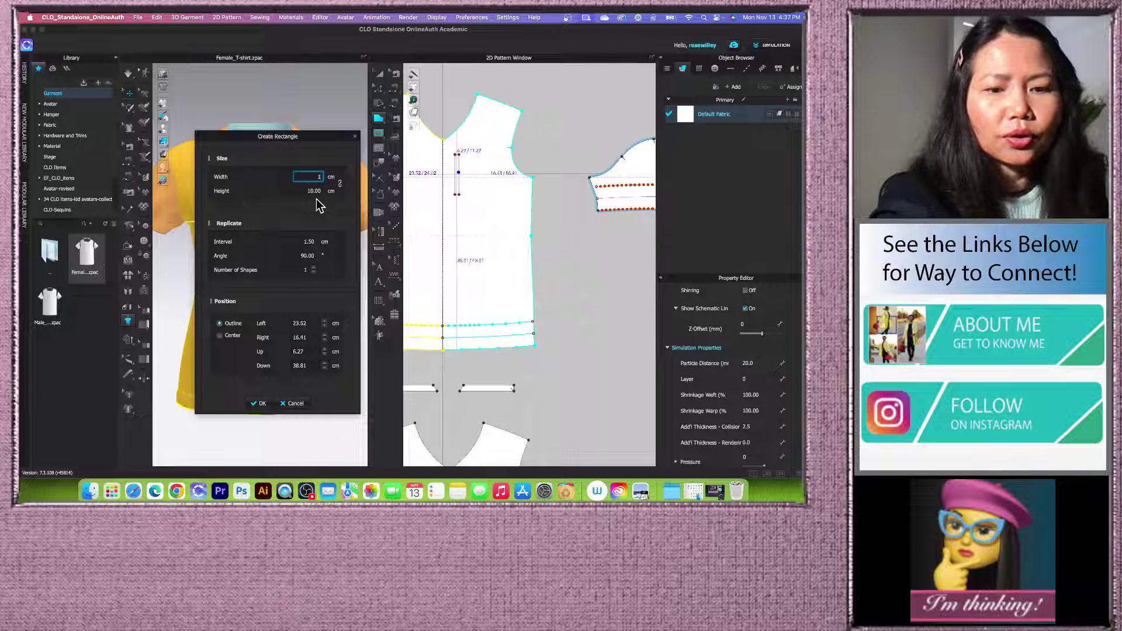
type("3")
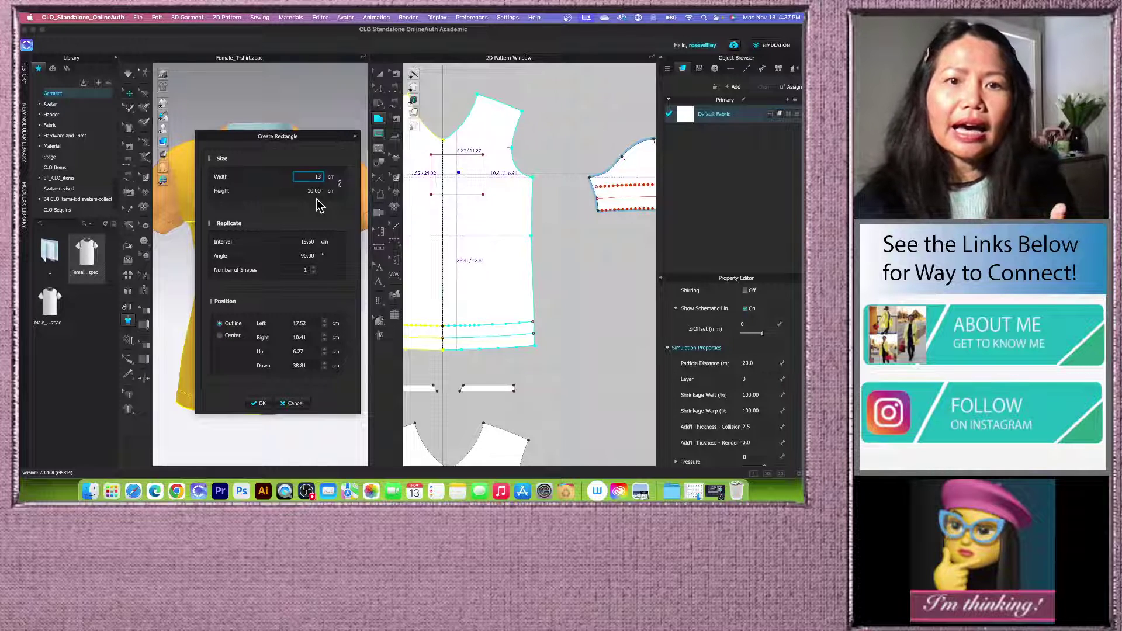
key("BackSpace")
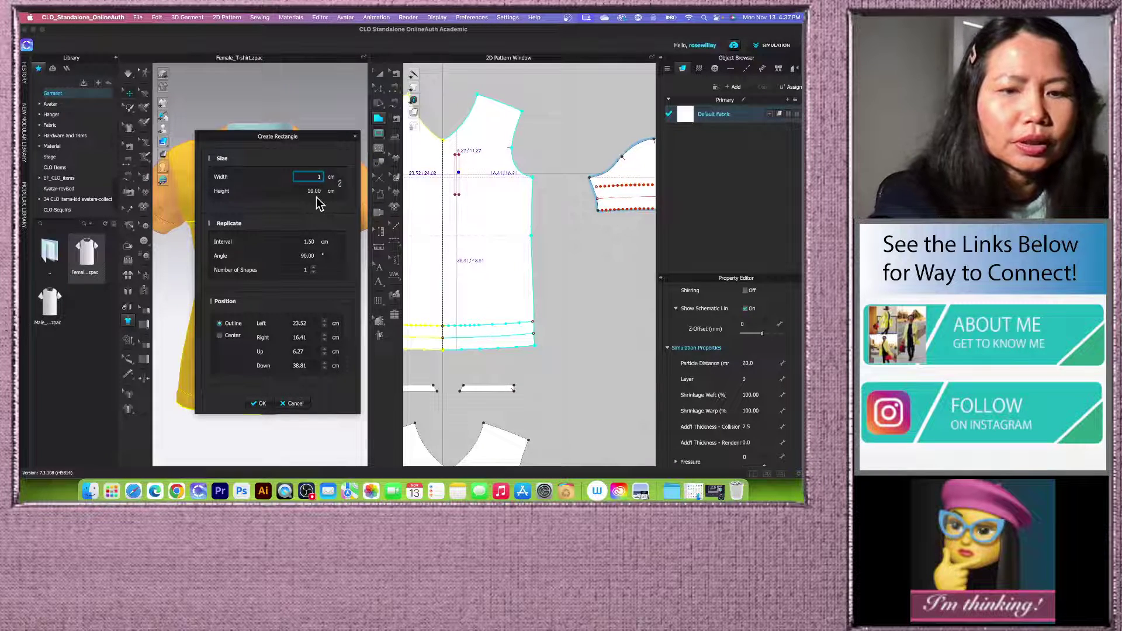
type("2")
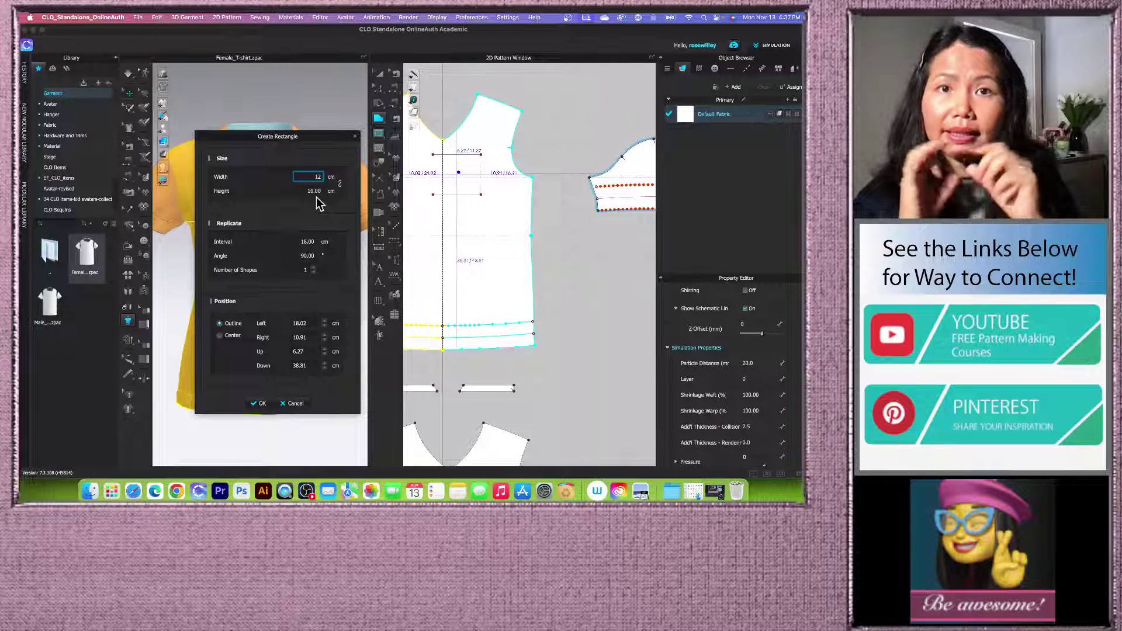
key("Tab")
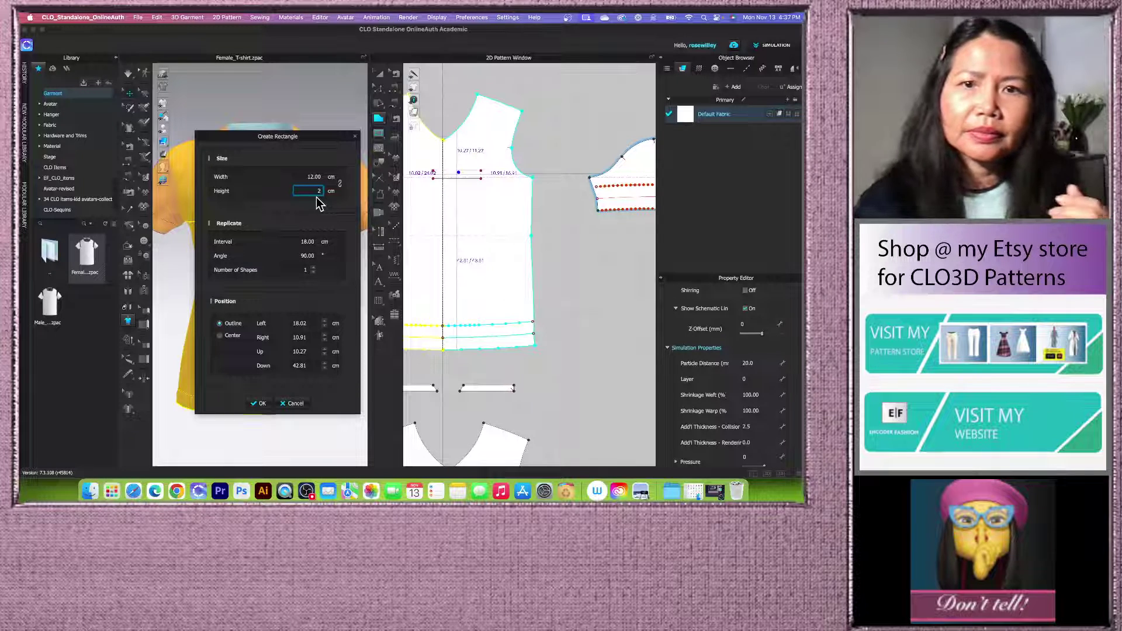
left_click(260, 403)
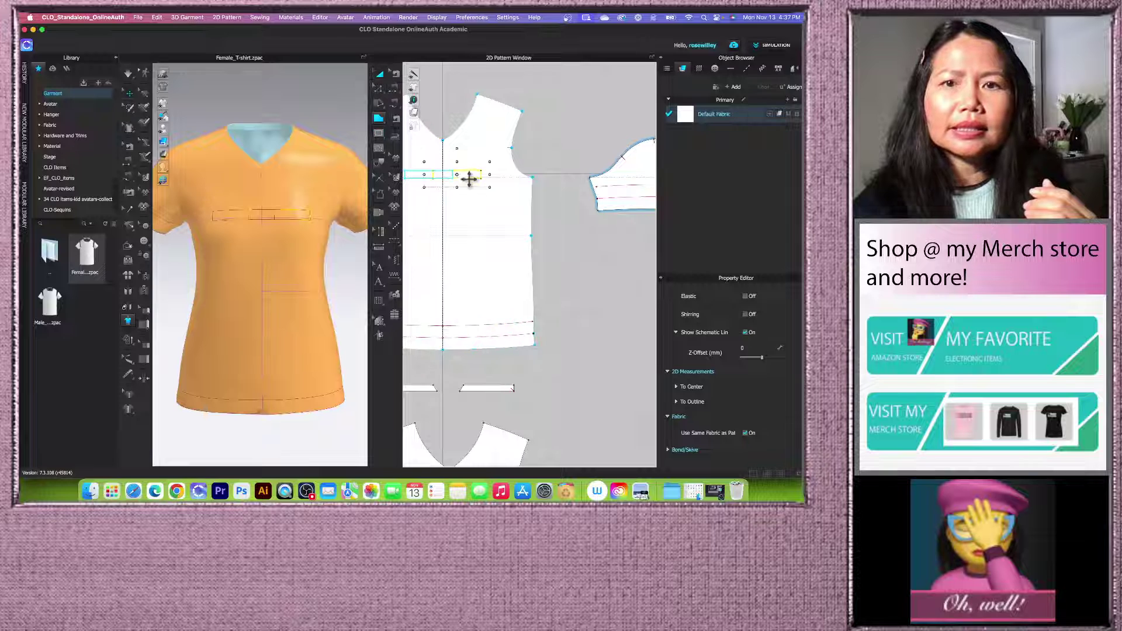
Step: Move the chest rectangle outward toward the side seam so it sits midway between the centre front and the underarm
scroll(468, 177, "up", 3)
mouse_move(489, 175)
left_mouse_down()
mouse_move(474, 167)
mouse_move(495, 176)
left_mouse_up()
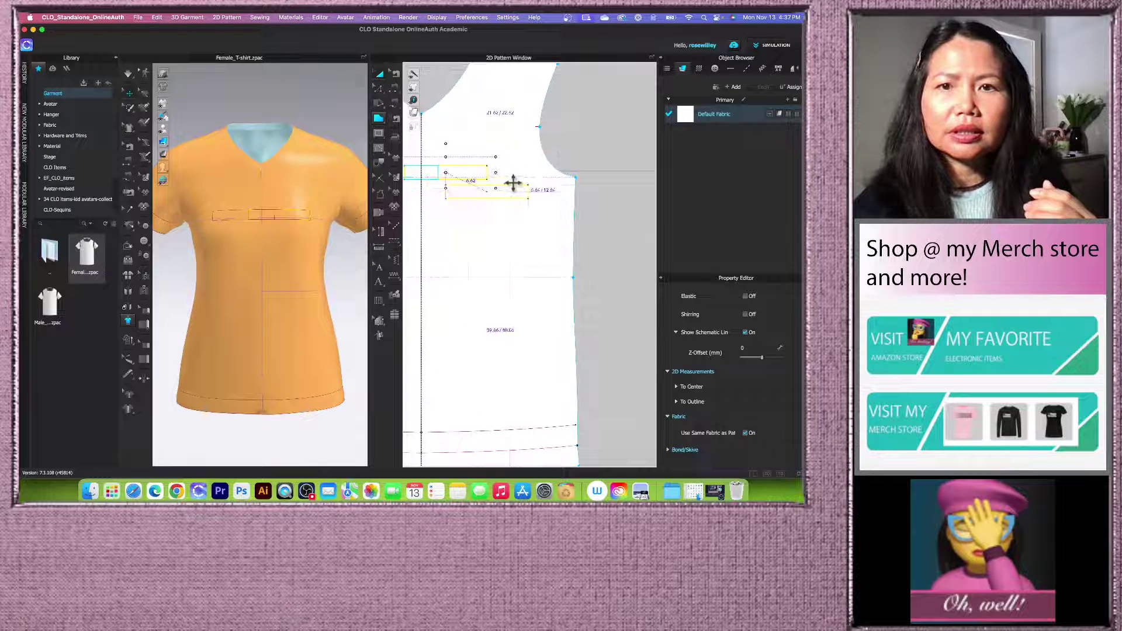
scroll(514, 183, "down", 3)
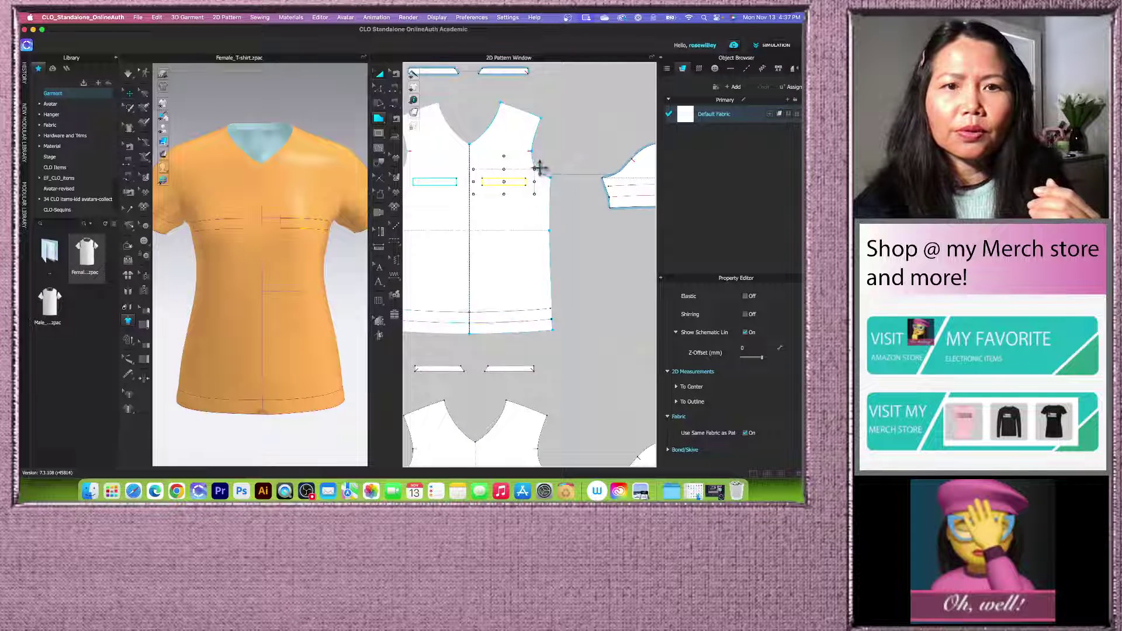
scroll(511, 196, "up", 3)
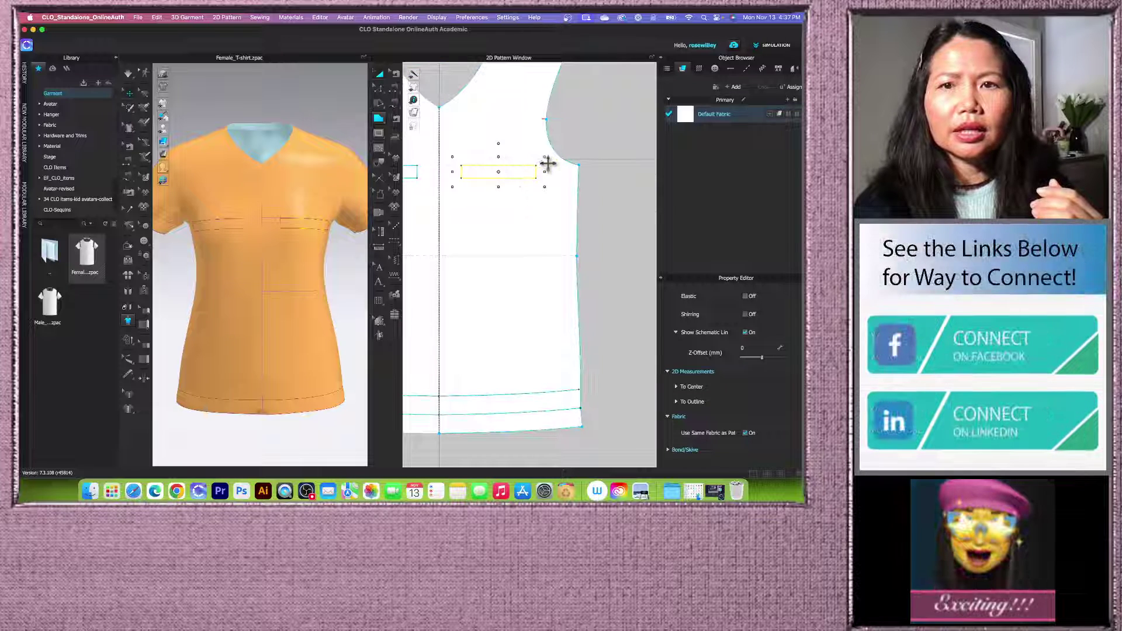
left_click(590, 139)
Step: Raise the armhole-side end of the chest rectangle slightly so that the shape slants upward toward the armhole
left_click(380, 89)
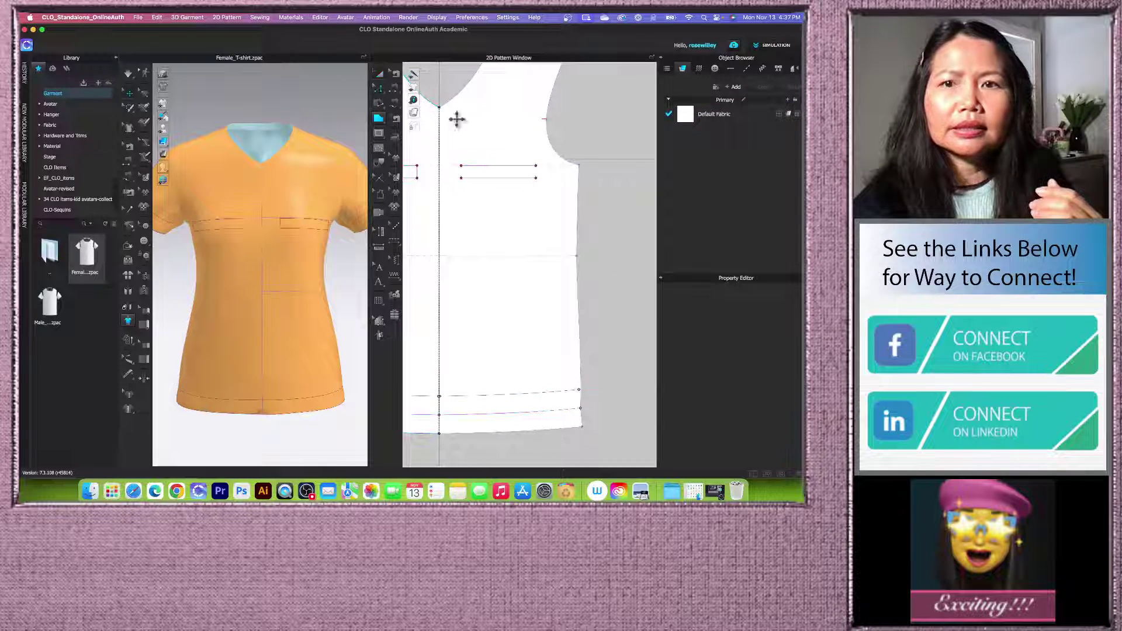
left_click(548, 184)
left_click_drag(550, 186, 553, 180)
left_click(377, 75)
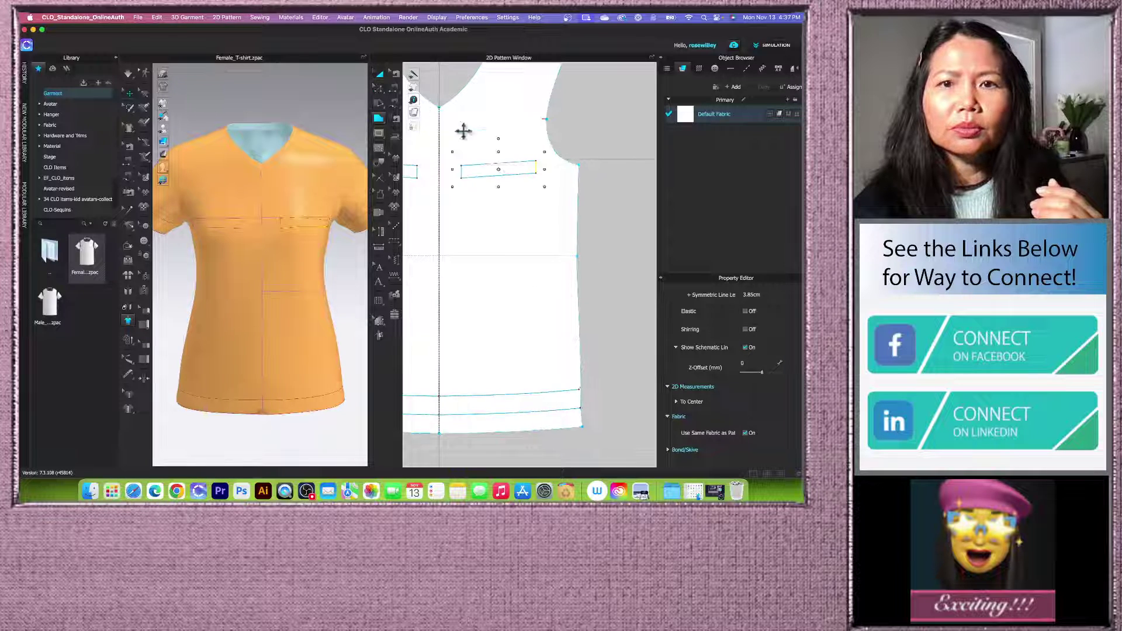
Step: Shift the slanted chest rectangle slightly further toward the side seam of the upper-row front piece
left_click(500, 168)
left_click_drag(501, 166, 504, 165)
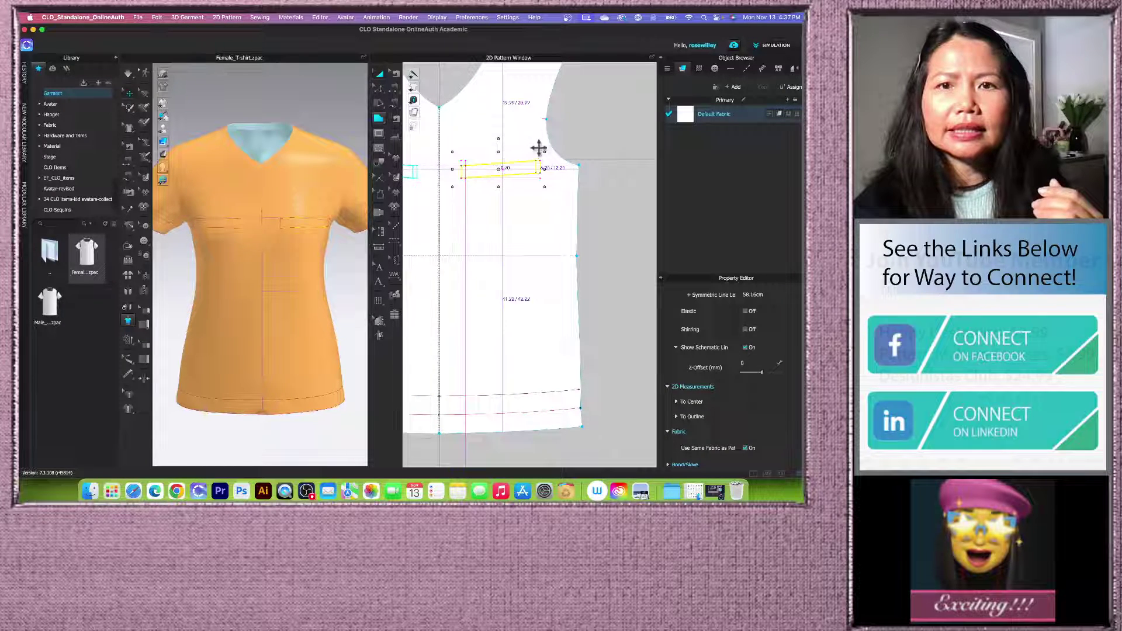
left_click(590, 135)
scroll(589, 135, "down", 3)
scroll(506, 169, "up", 3)
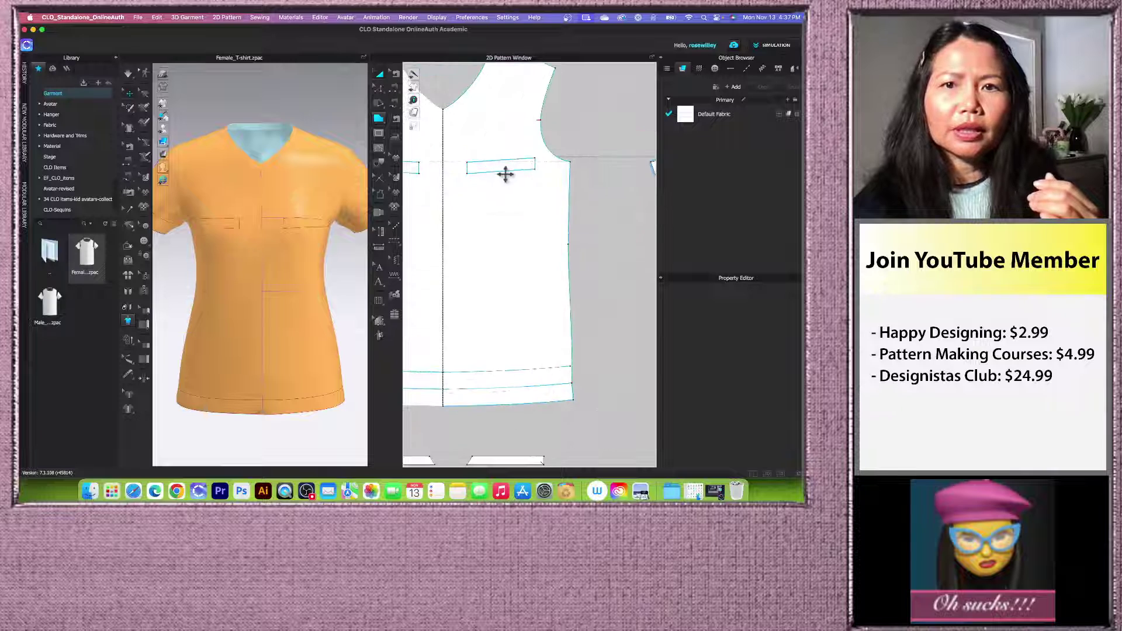
left_click(507, 163)
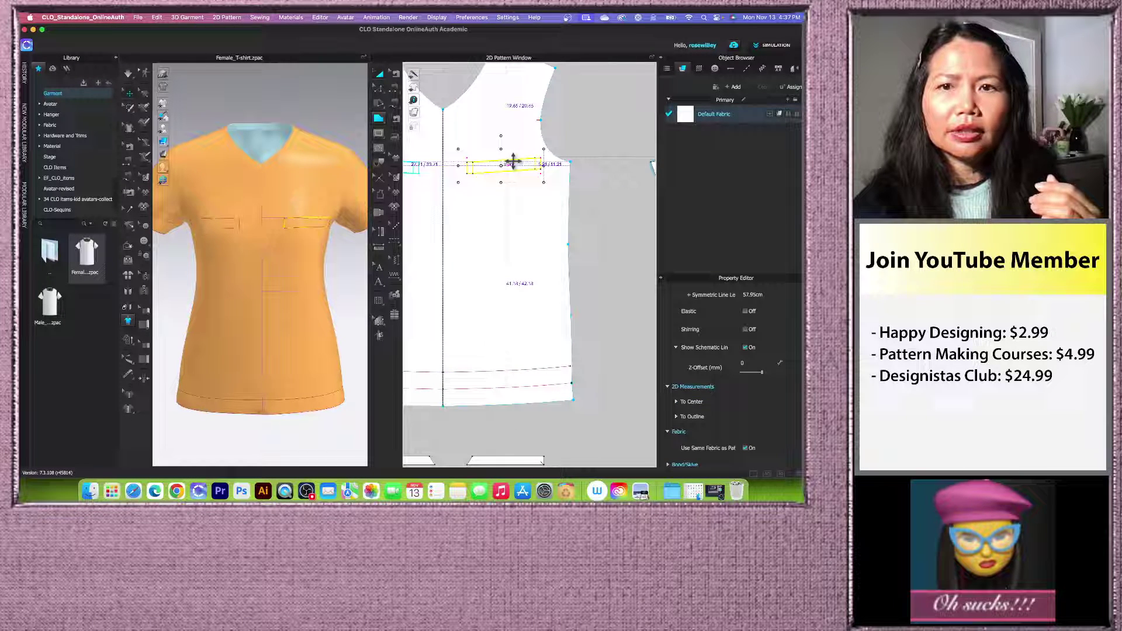
left_click(570, 139)
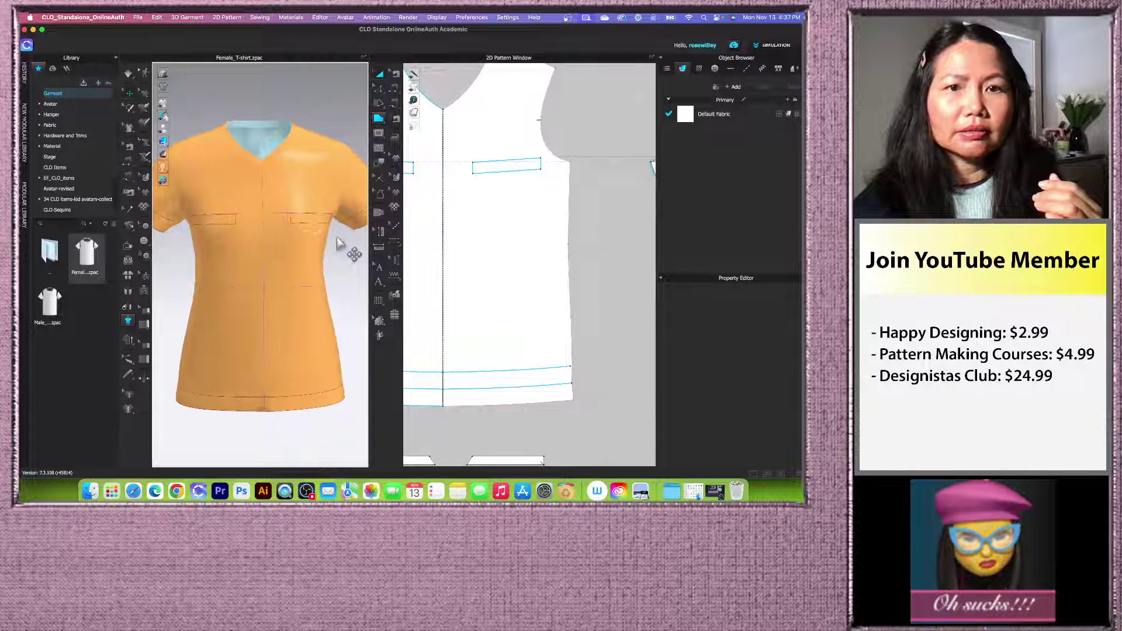
Step: Examine the placement of the slanted chest rectangles on the front piece in 2D and on the T-shirt in 3D
scroll(518, 160, "down", 2)
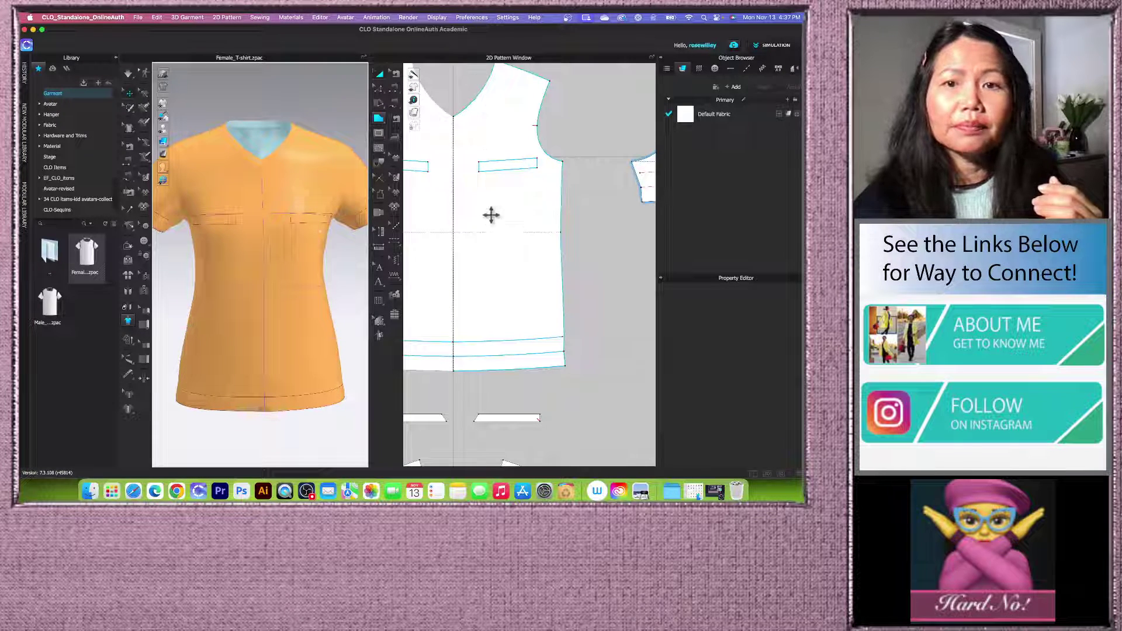
scroll(491, 215, "down", 3)
scroll(504, 220, "up", 1)
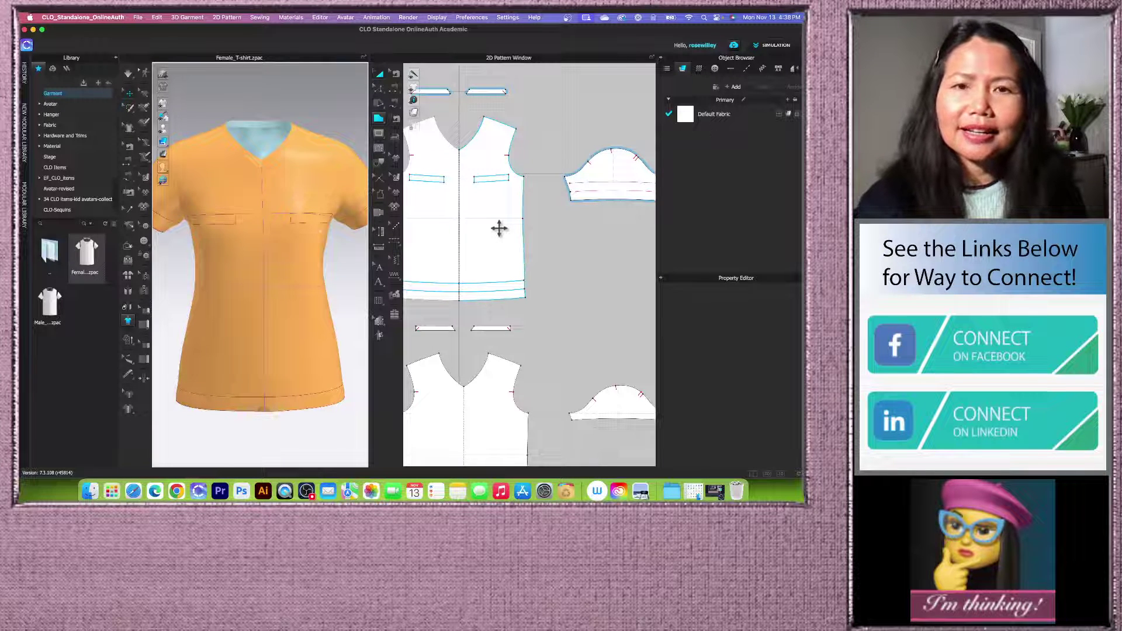
scroll(503, 218, "down", 1)
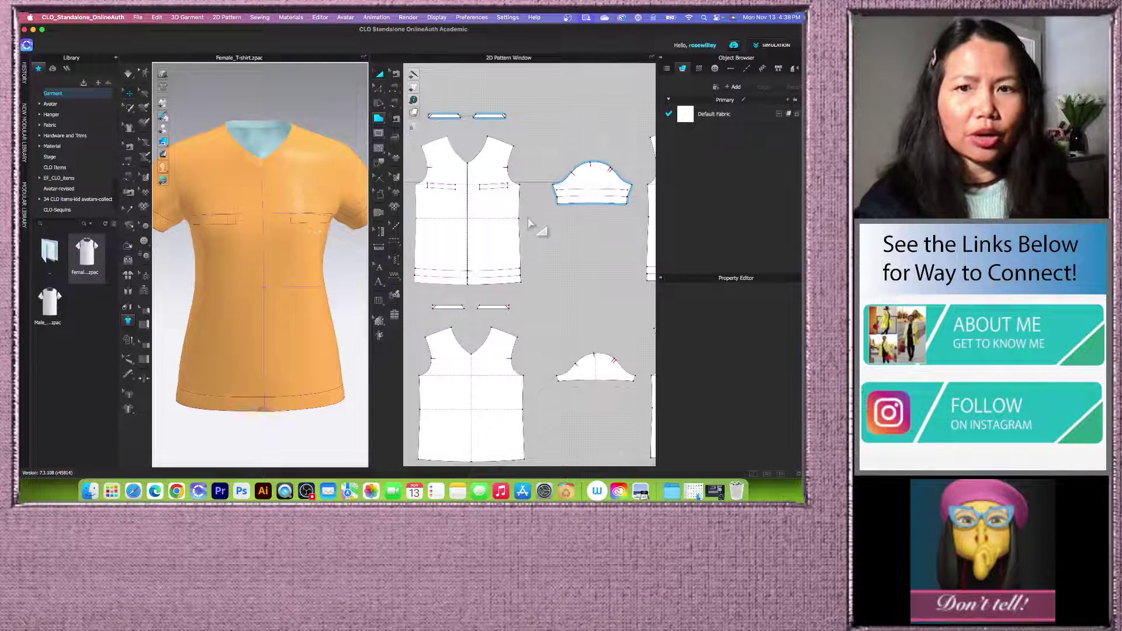
scroll(526, 225, "down", 5)
scroll(523, 226, "up", 4)
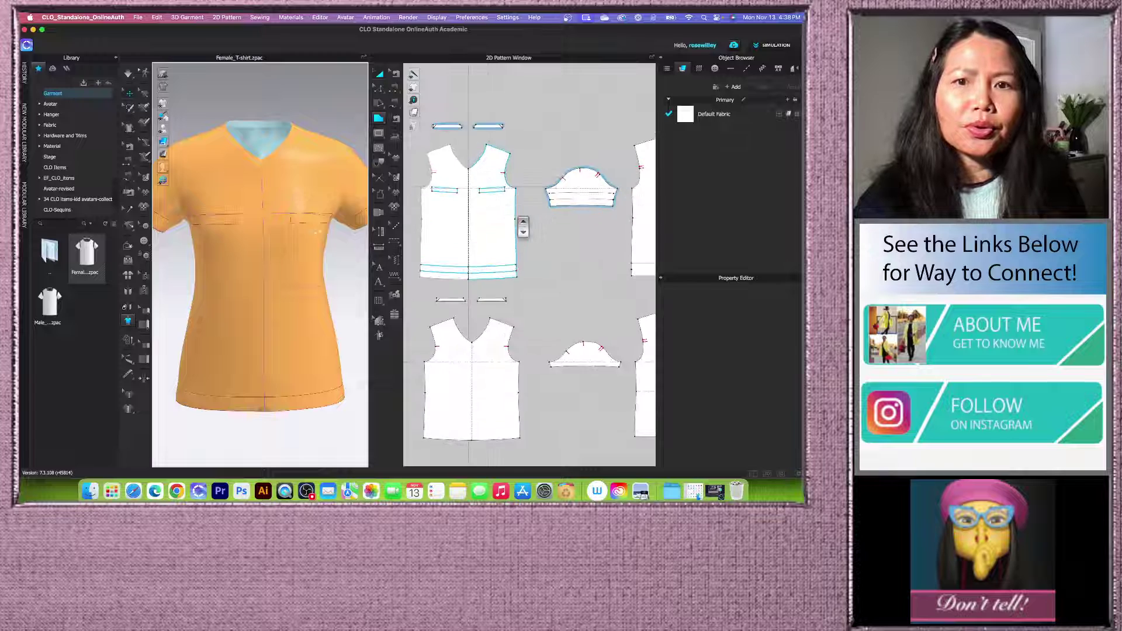
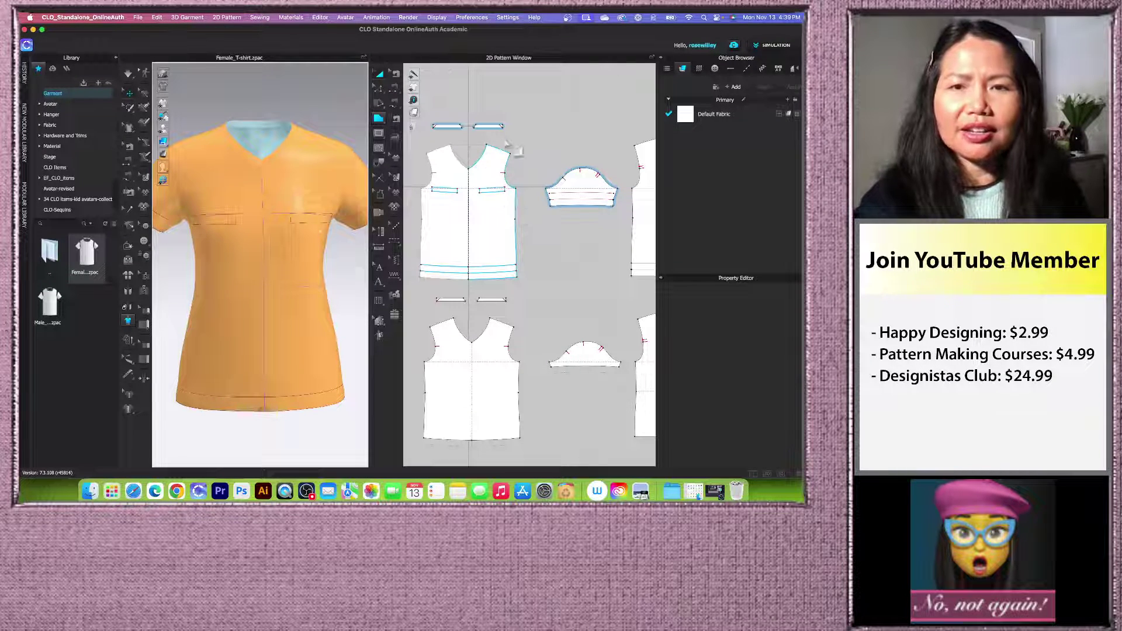
scroll(514, 151, "down", 3)
scroll(497, 167, "up", 5)
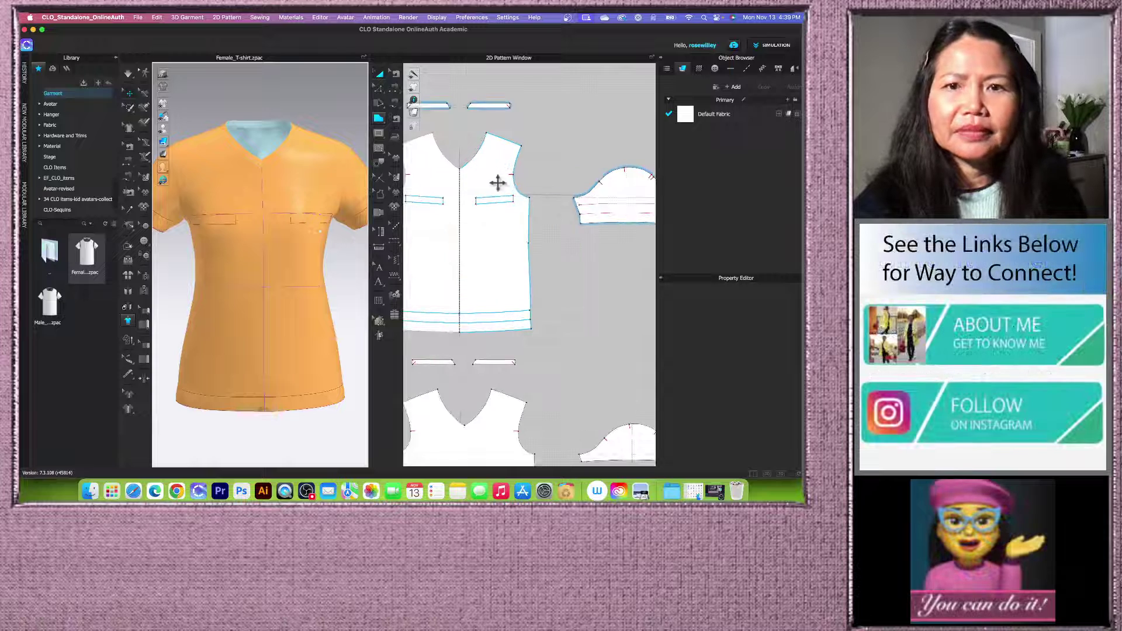
Step: Fine-tune the position of the slanted chest rectangle on the upper-row front piece with small moves
left_click(499, 193)
scroll(501, 197, "up", 2)
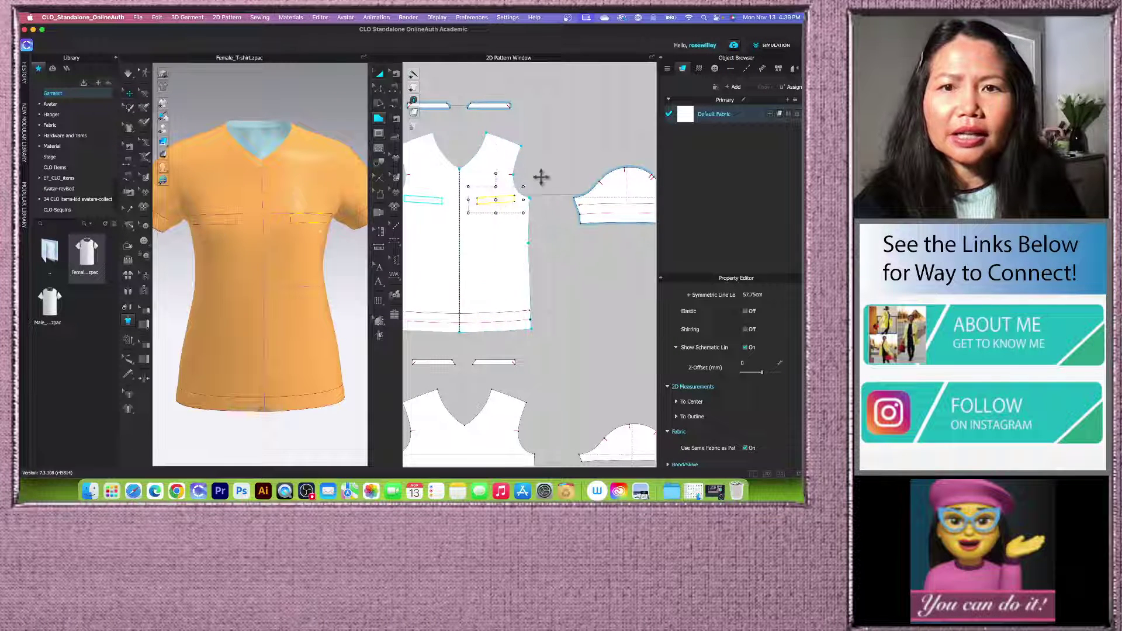
left_click(541, 175)
scroll(464, 216, "down", 2)
scroll(464, 215, "up", 2)
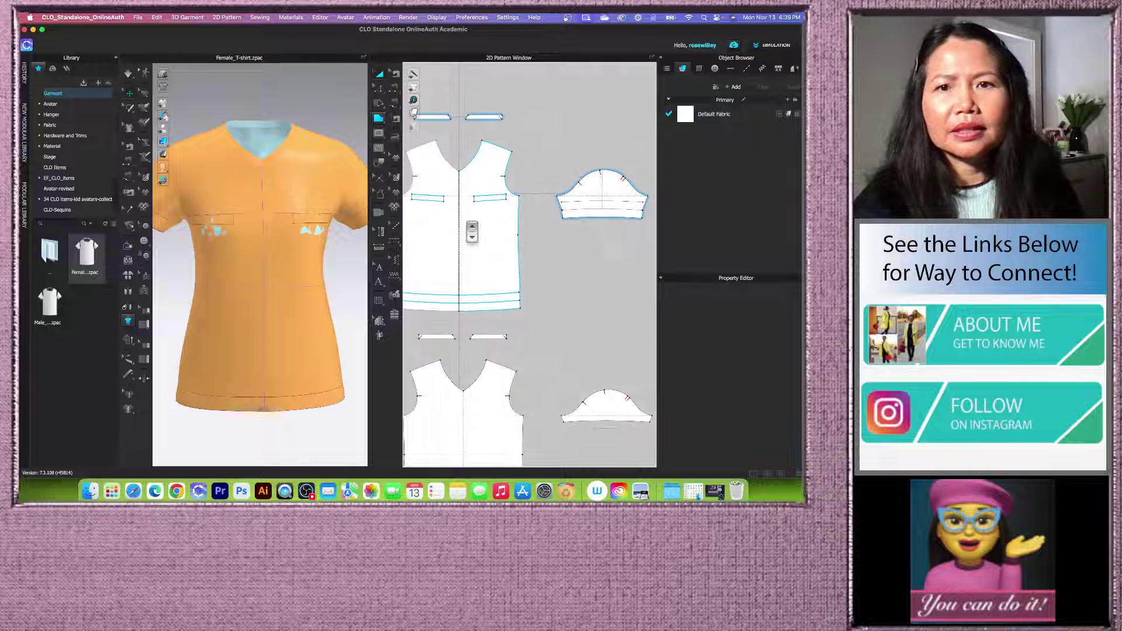
scroll(489, 200, "up", 2)
scroll(491, 192, "up", 2)
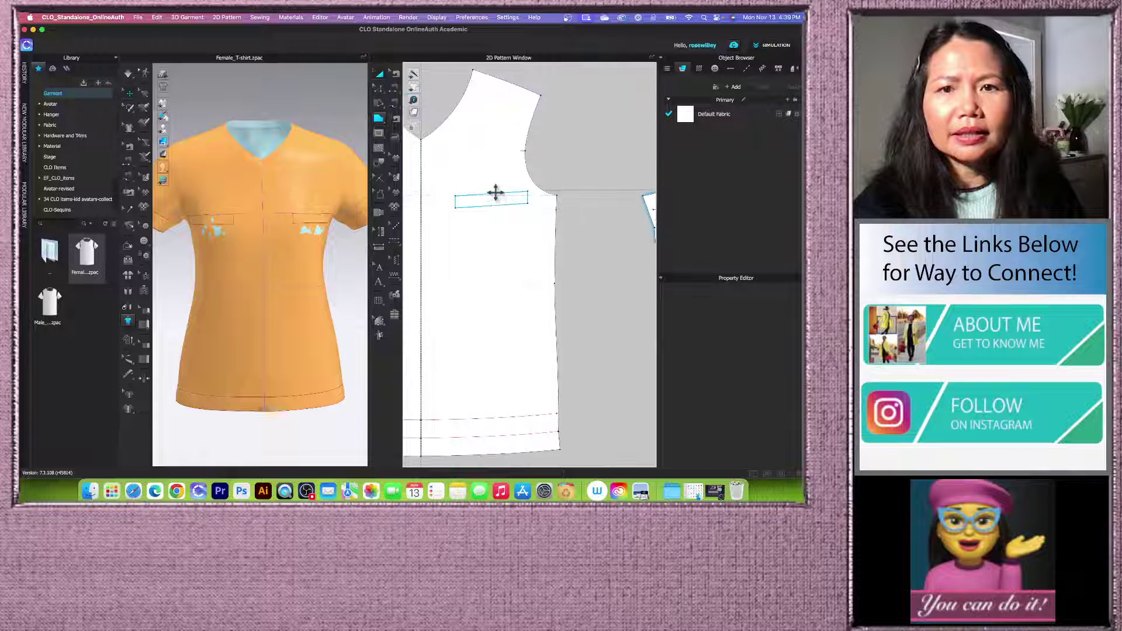
left_click(496, 193)
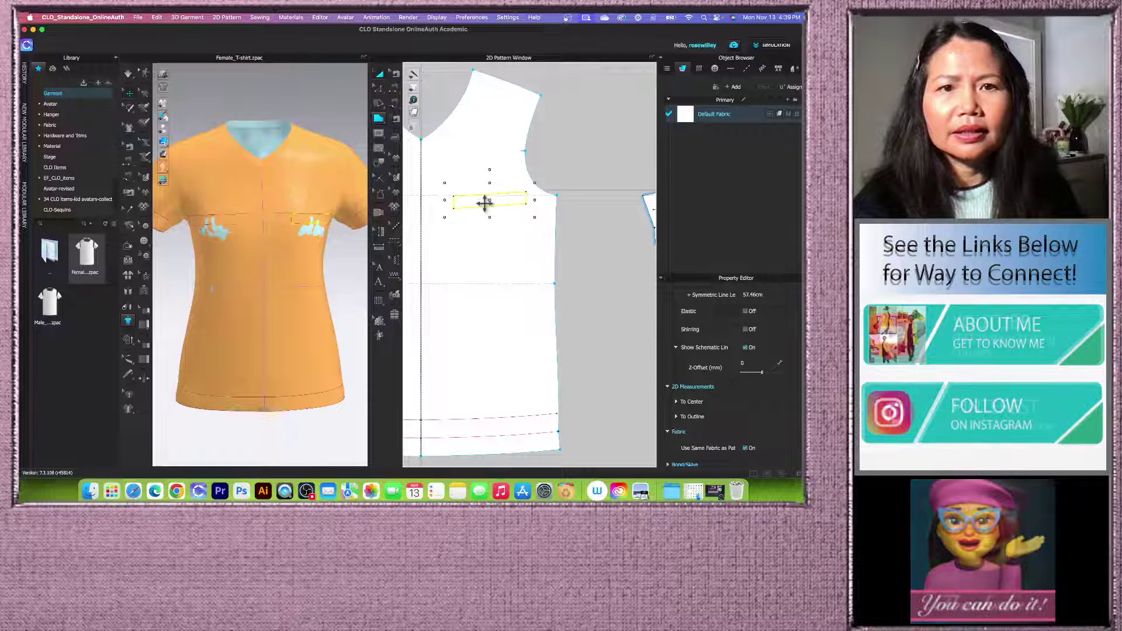
Step: Clone the slanted chest rectangle as a separate pattern and place it between the front armhole and the sleeve
scroll(496, 196, "down", 4)
scroll(496, 216, "down", 1)
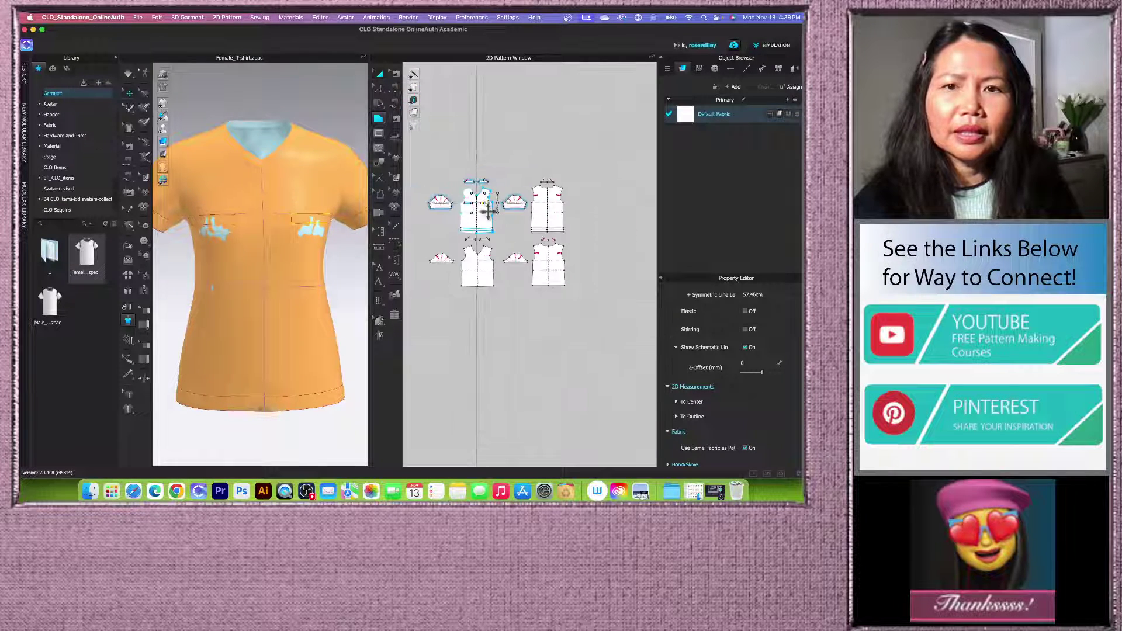
scroll(492, 201, "up", 3)
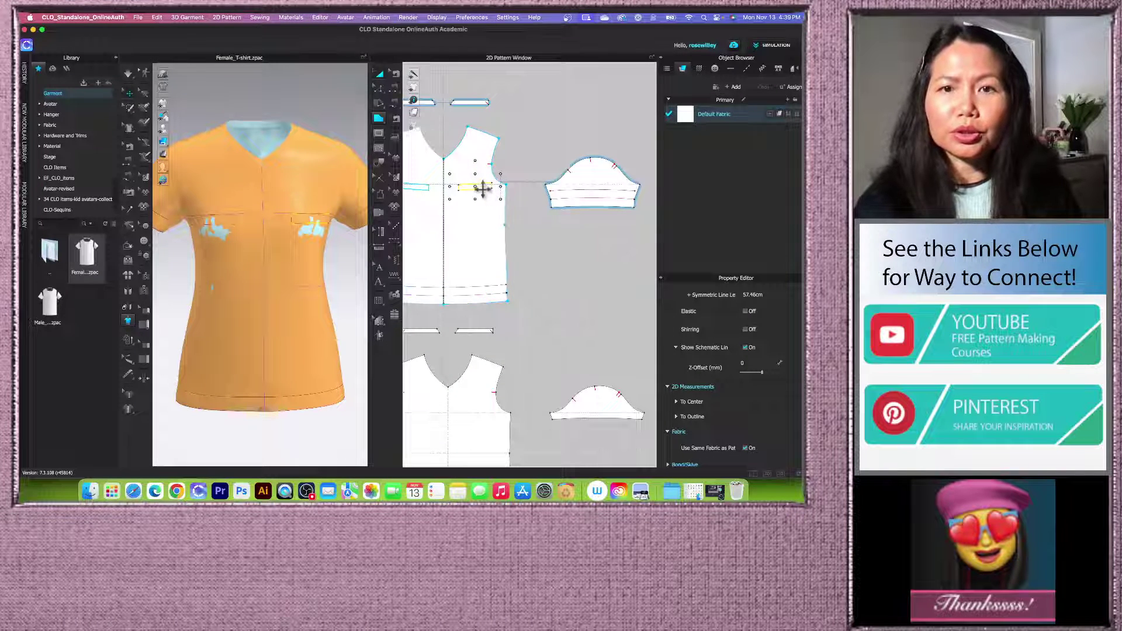
scroll(482, 188, "up", 2)
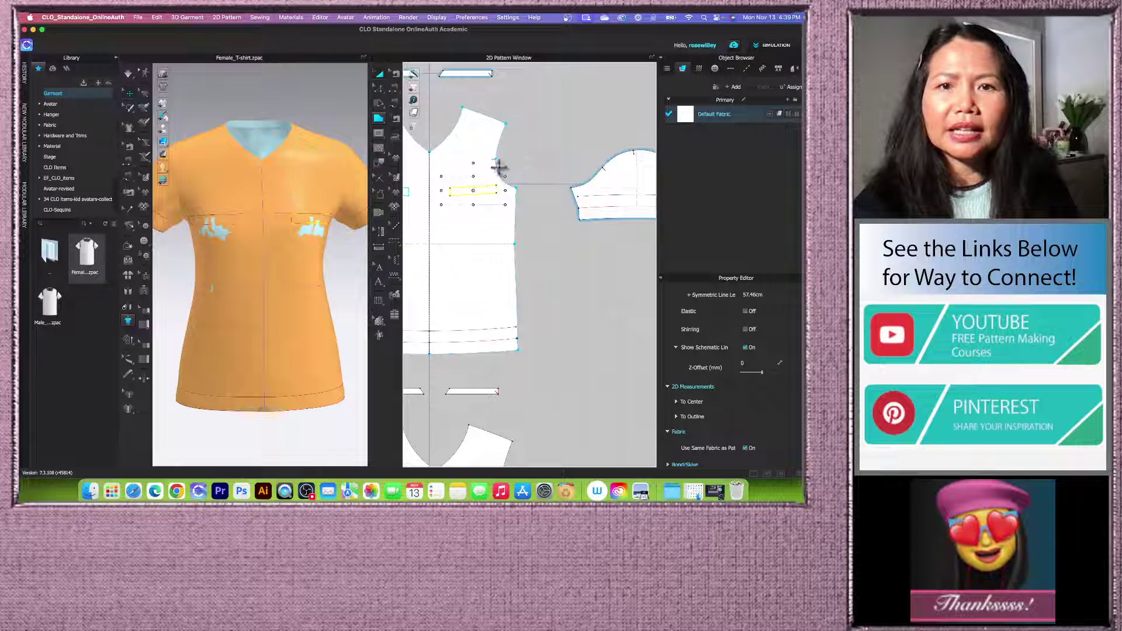
left_click(541, 170)
left_click(471, 187)
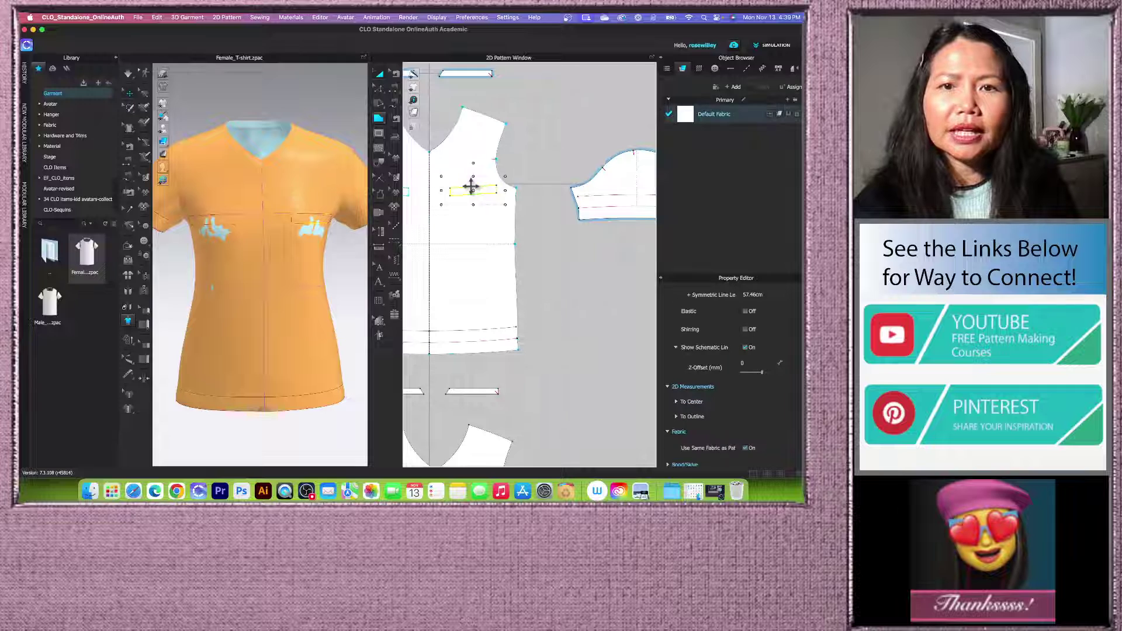
right_click(471, 187)
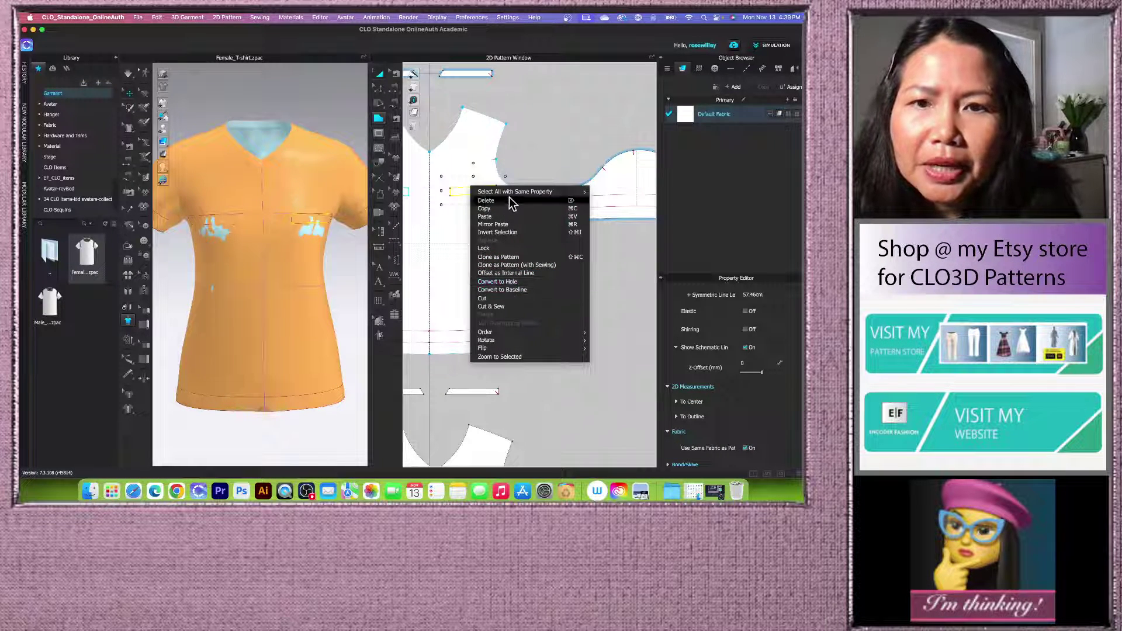
left_click(500, 258)
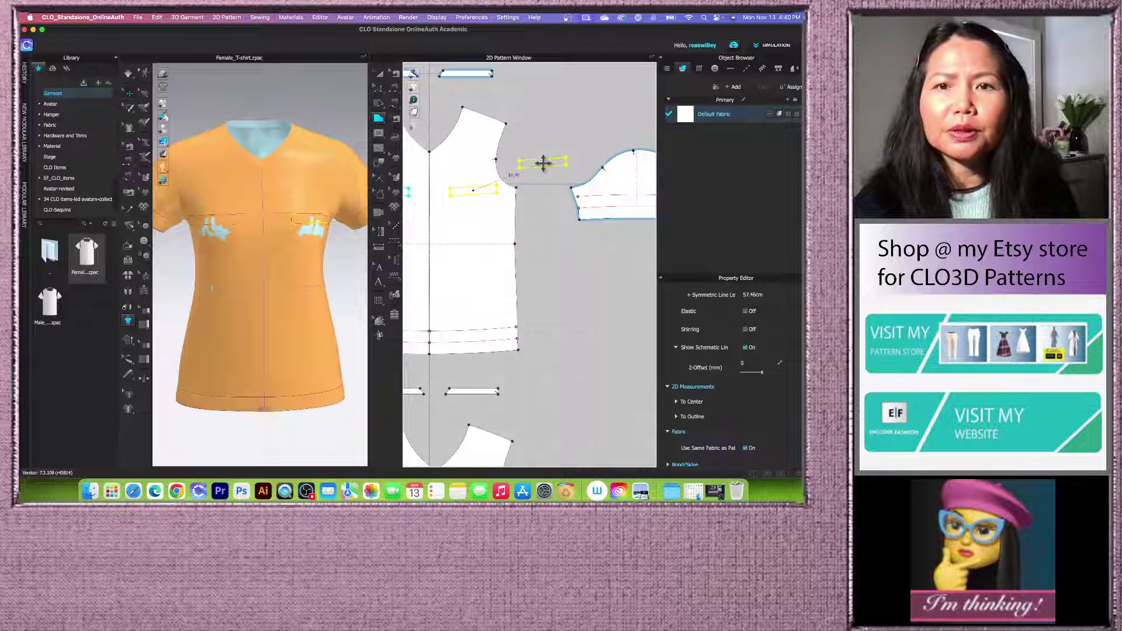
left_click(542, 153)
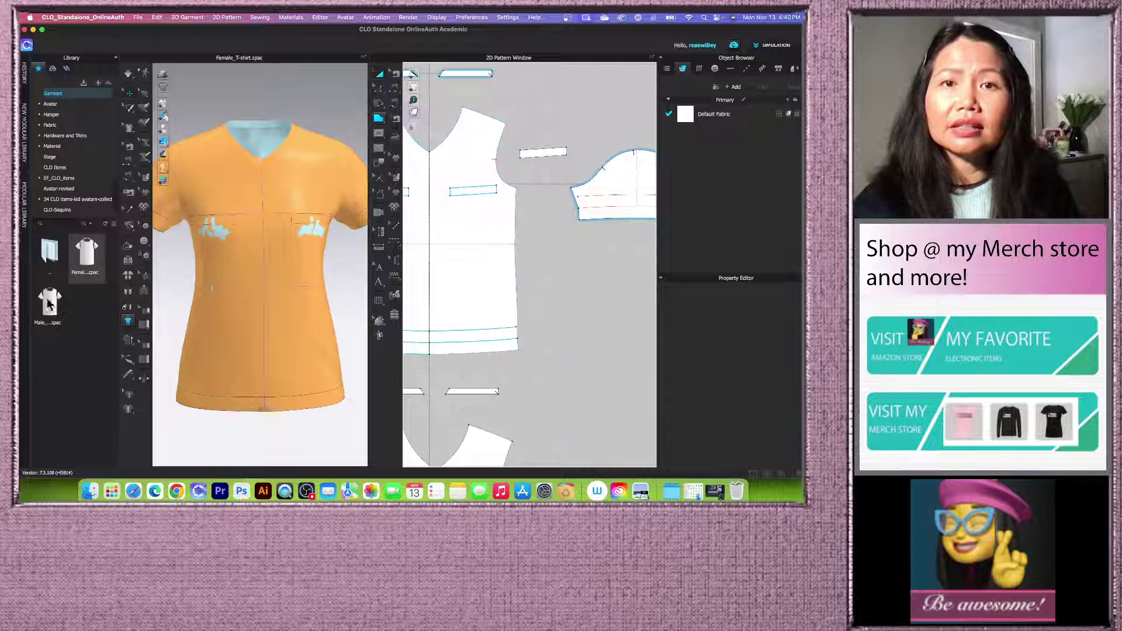
Step: Sew the lower long edge of the cloned piece to the lower edge of the slanted chest rectangle on the front
scroll(545, 181, "down", 4)
scroll(546, 180, "up", 3)
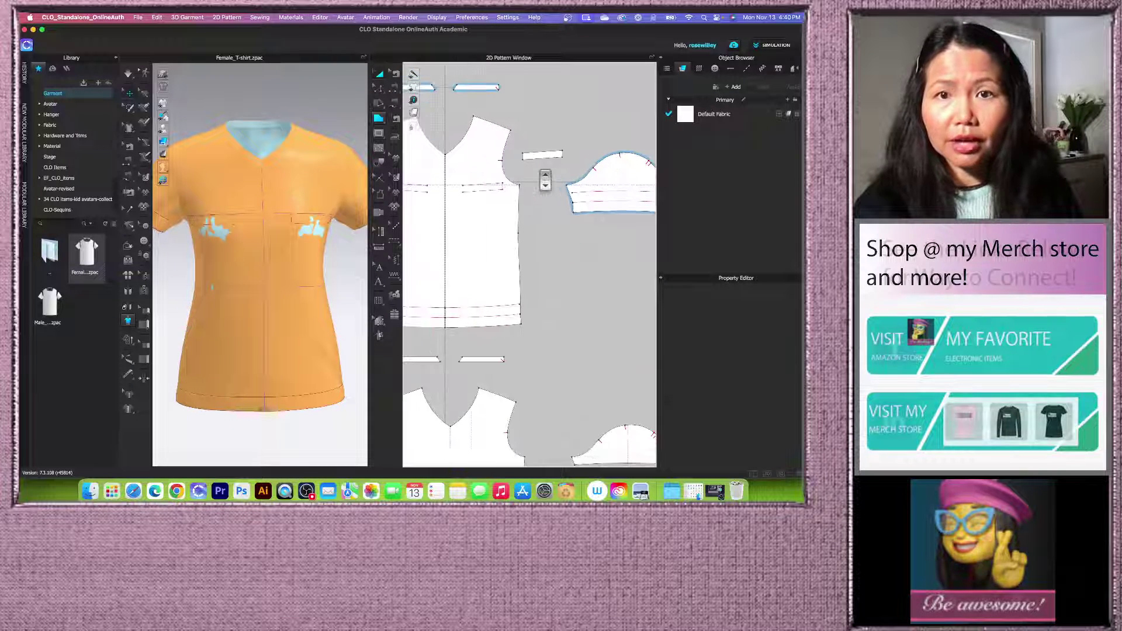
left_click(536, 157)
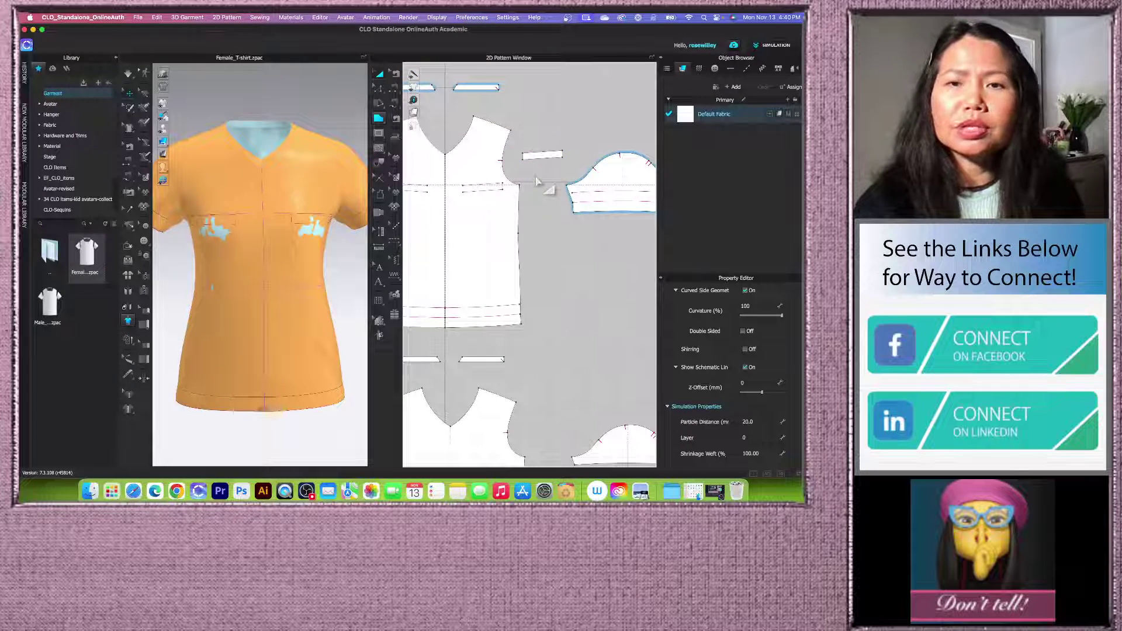
left_click(553, 163)
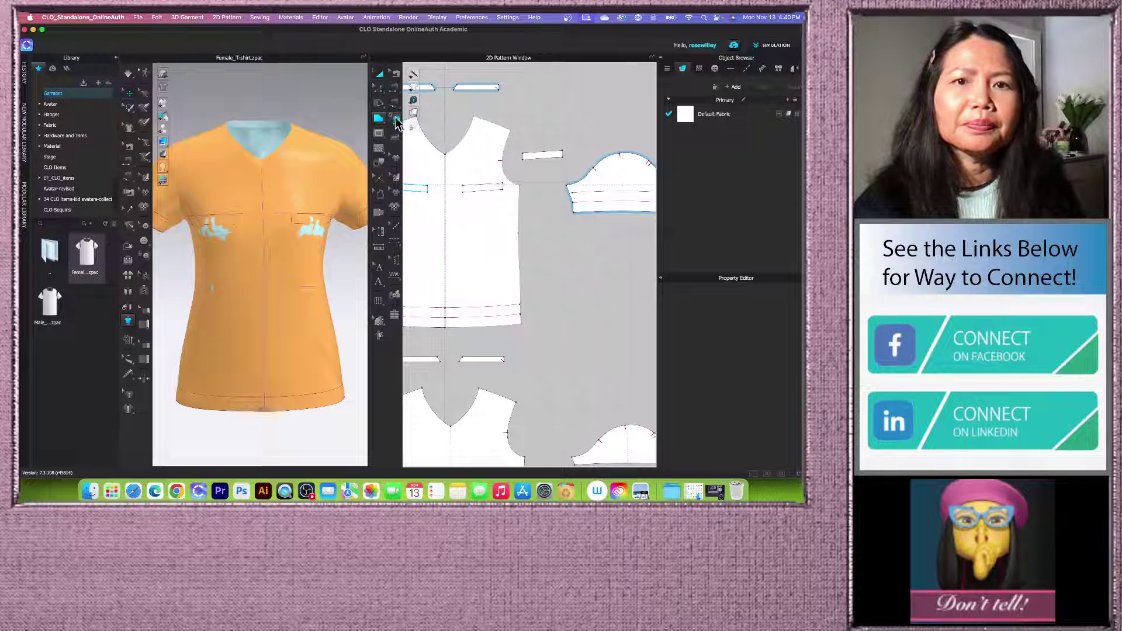
left_click(395, 92)
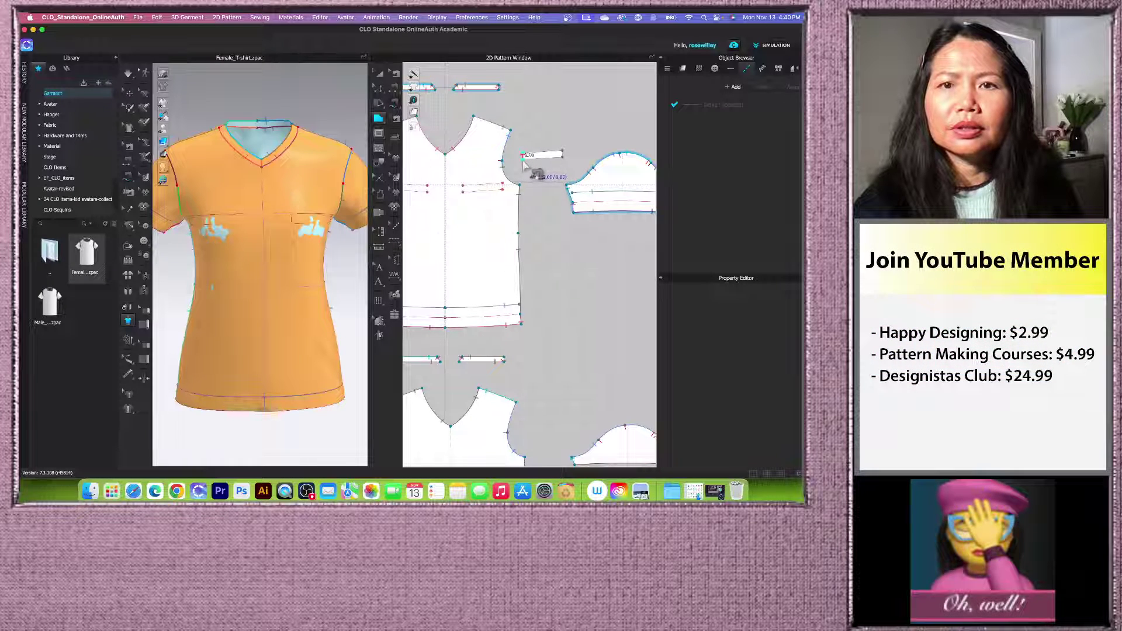
left_click(523, 160)
left_click(562, 157)
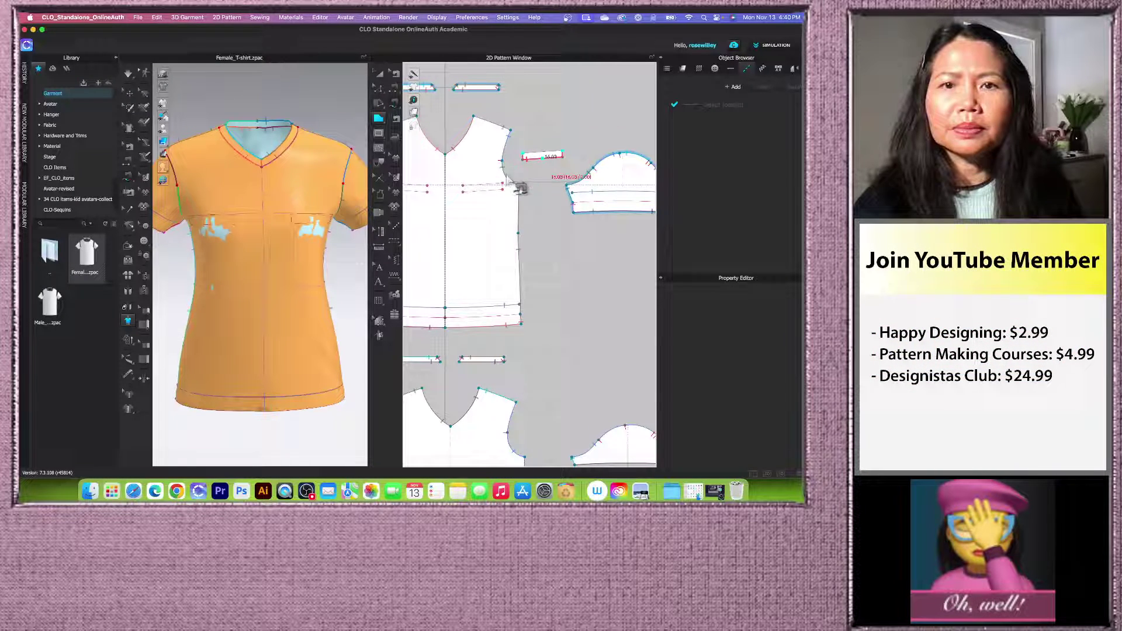
left_click(464, 189)
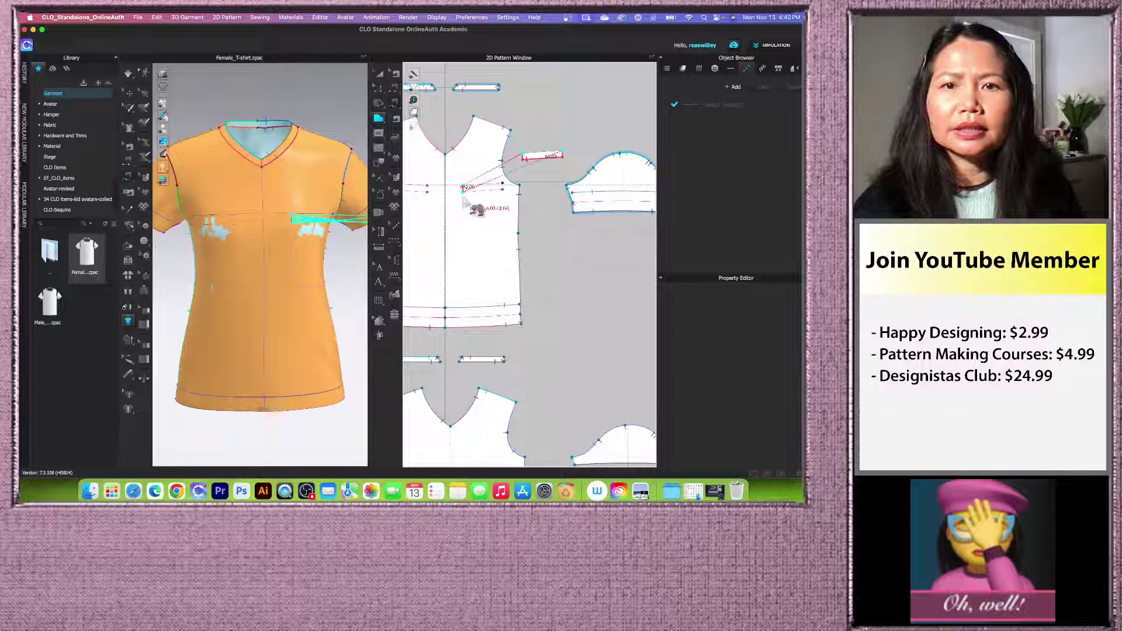
left_click(516, 193)
scroll(531, 210, "down", 3)
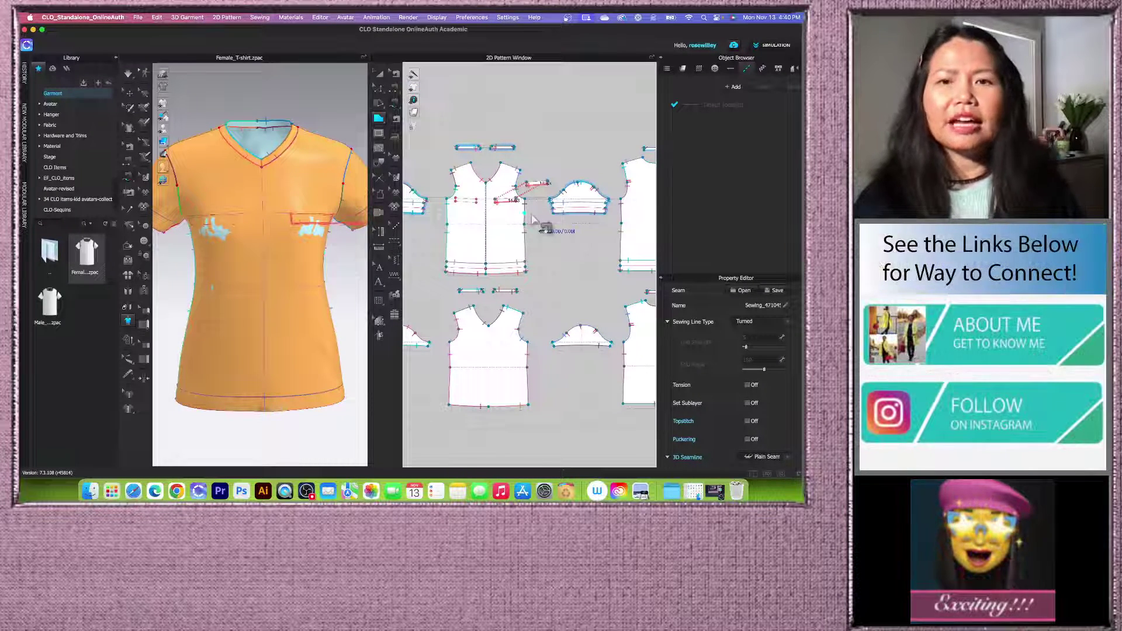
scroll(451, 284, "up", 2)
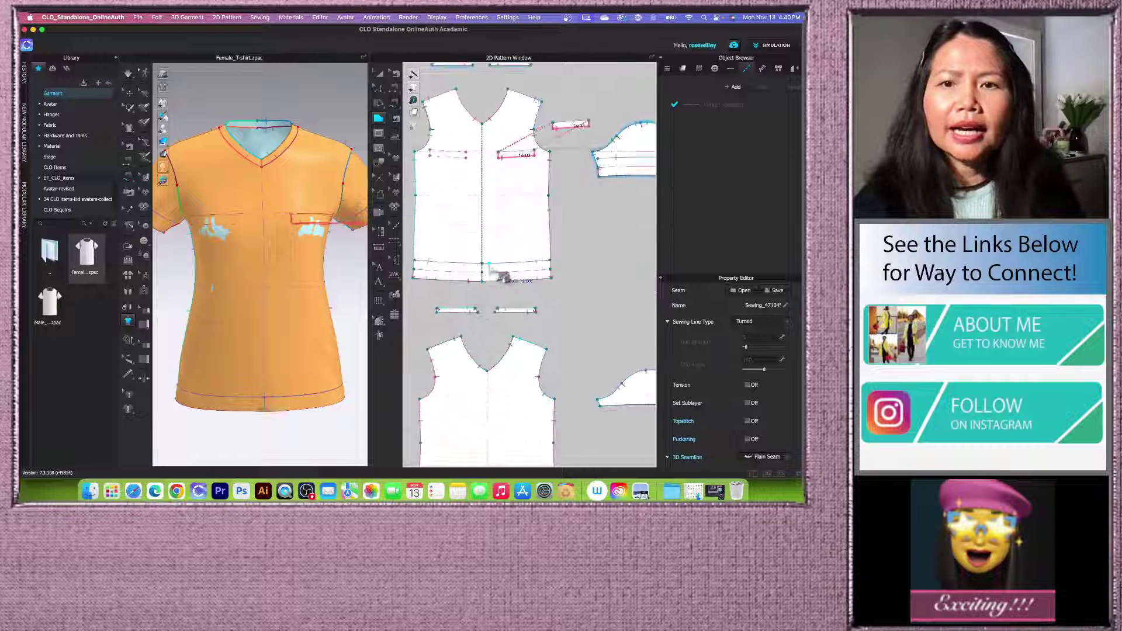
scroll(507, 248, "up", 3)
scroll(507, 249, "down", 3)
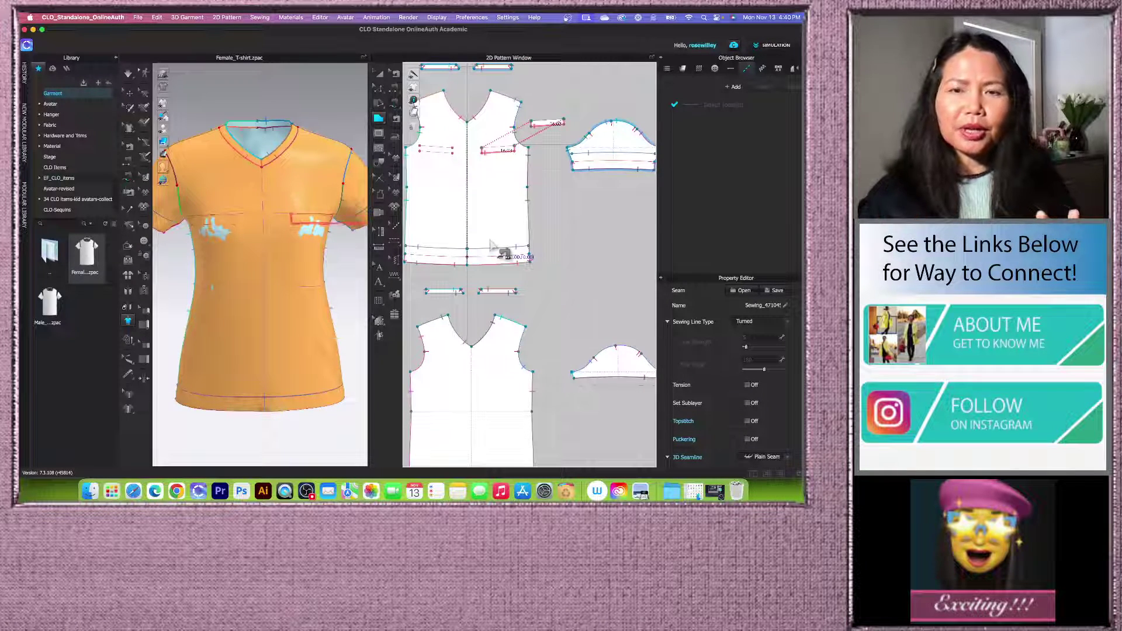
left_click(380, 88)
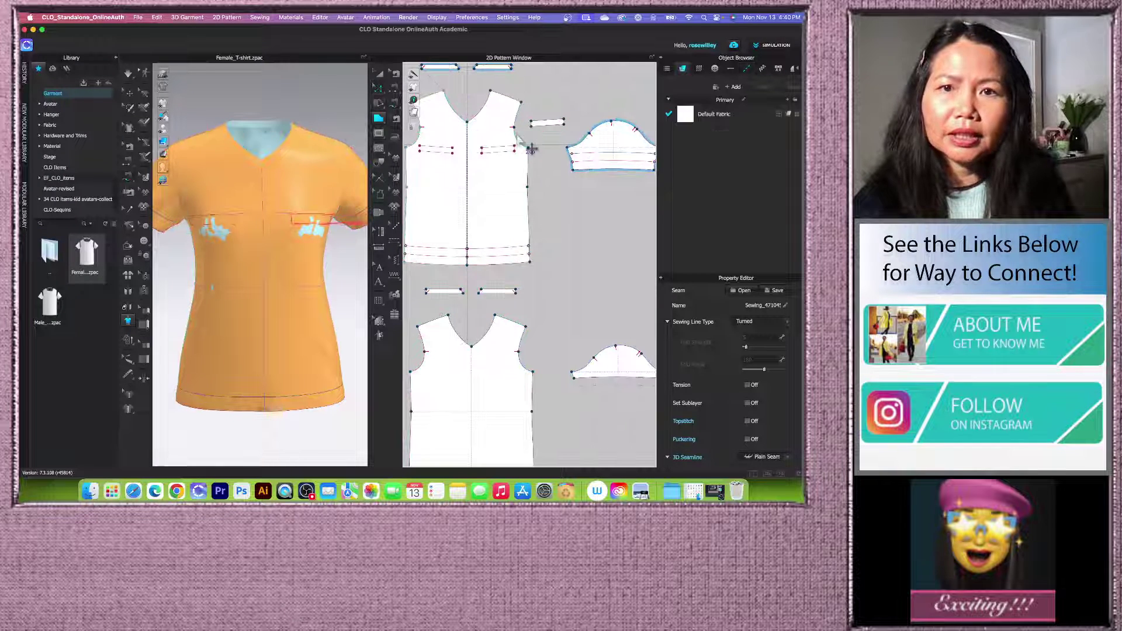
left_click(501, 148)
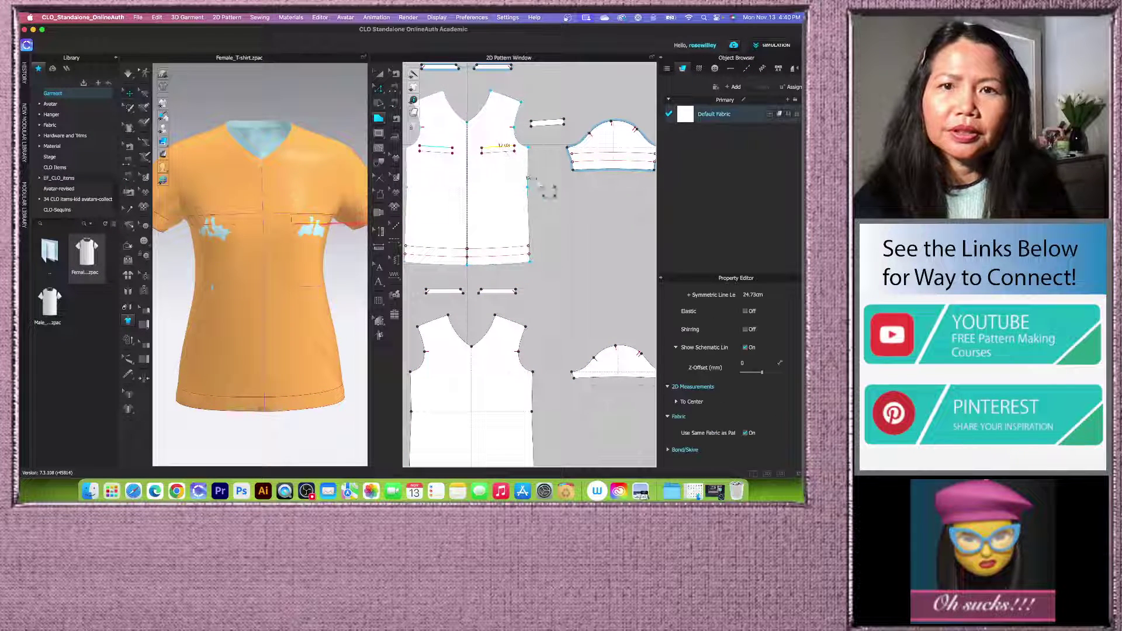
left_click(571, 226)
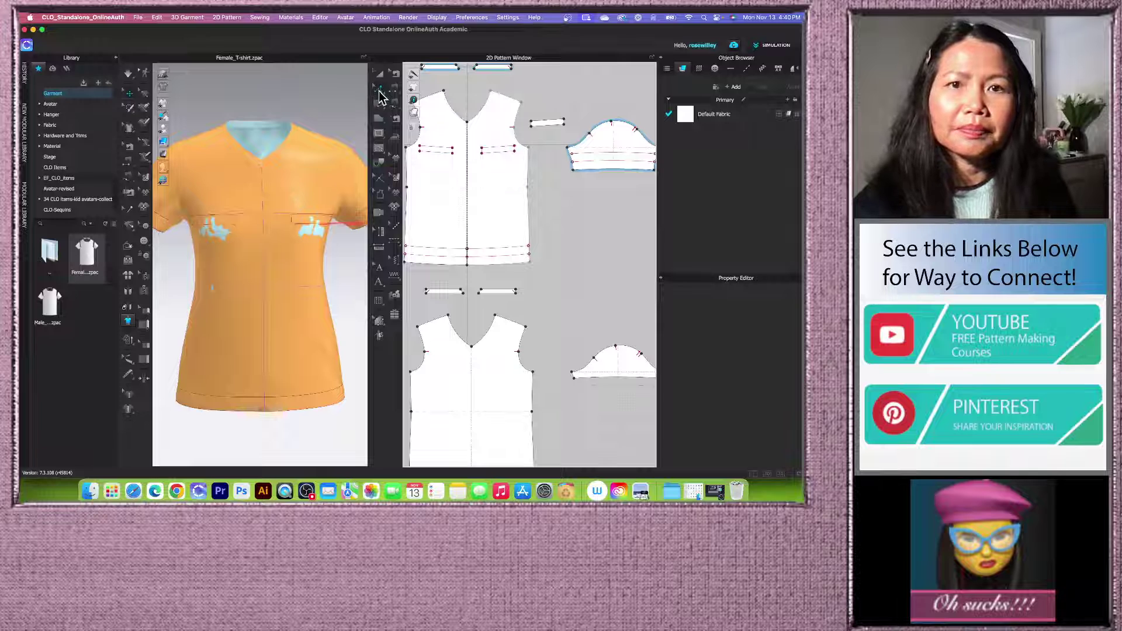
Step: Create an internal rectangle 12 cm wide and 13 cm high on the lower half of the upper-row front piece
left_click(381, 141)
left_click(449, 144)
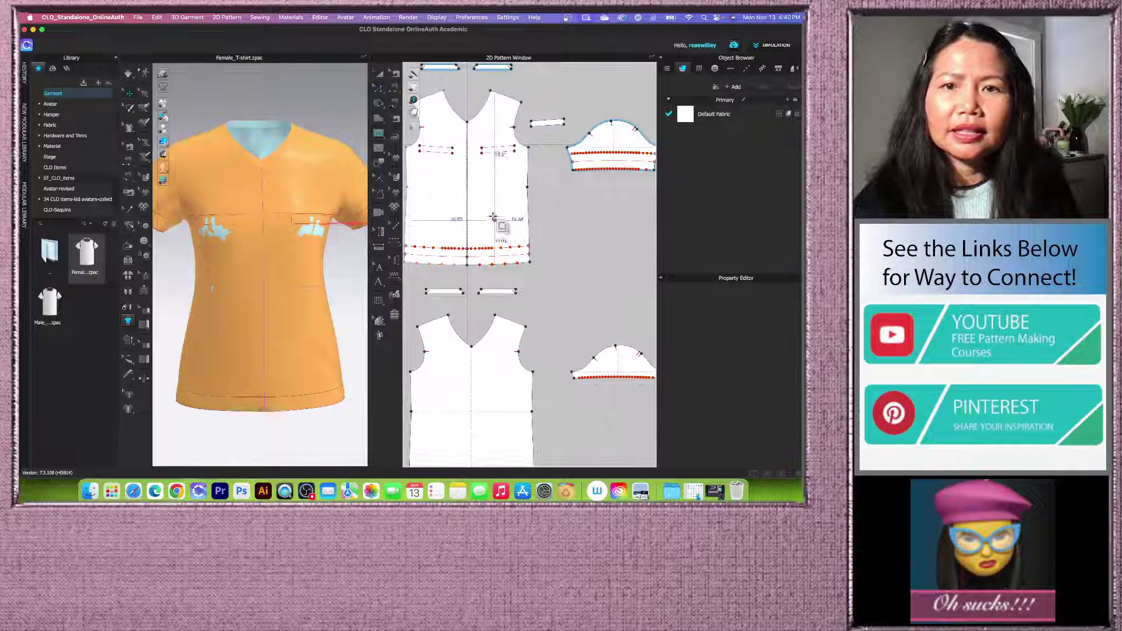
scroll(494, 218, "up", 3)
left_click(533, 201)
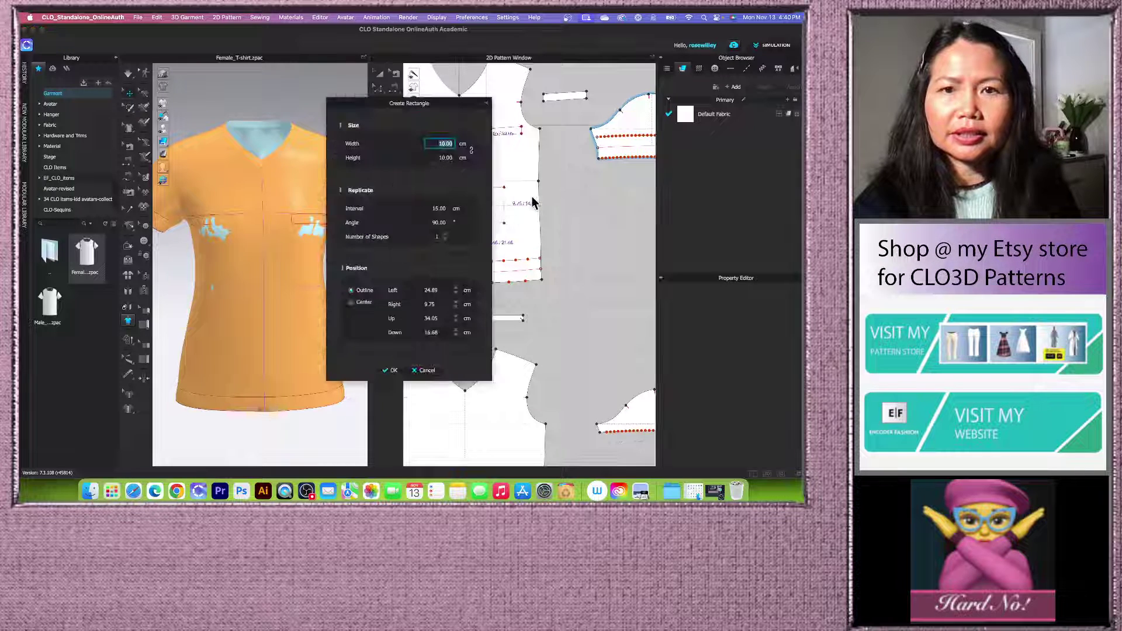
left_click_drag(457, 105, 440, 117)
type("1")
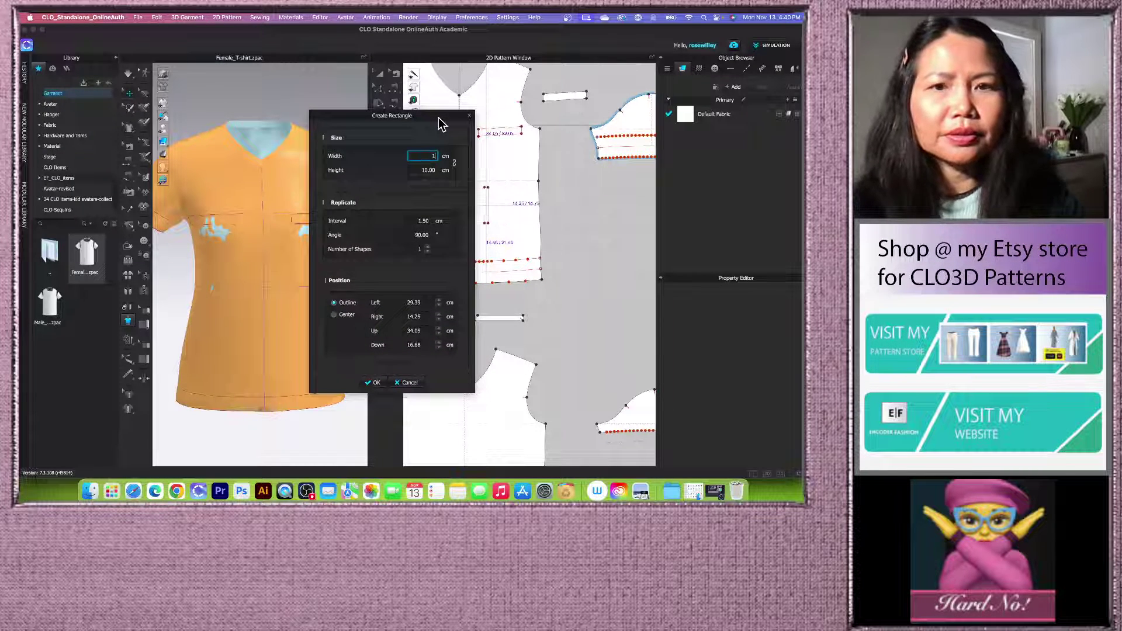
type("2")
left_click(424, 170)
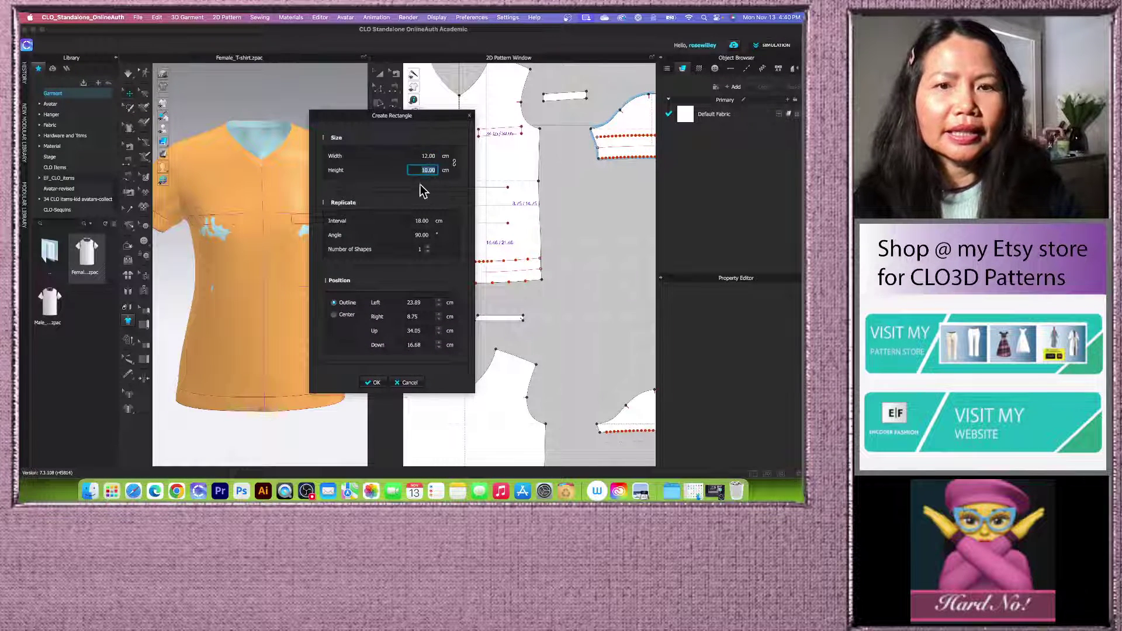
type("14")
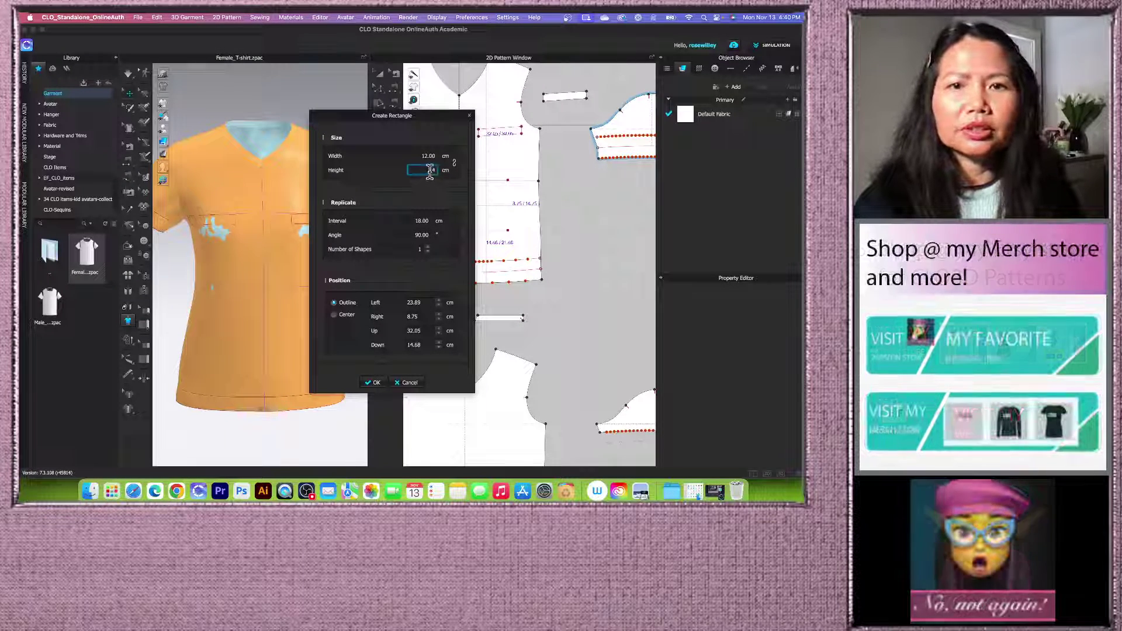
key("BackSpace")
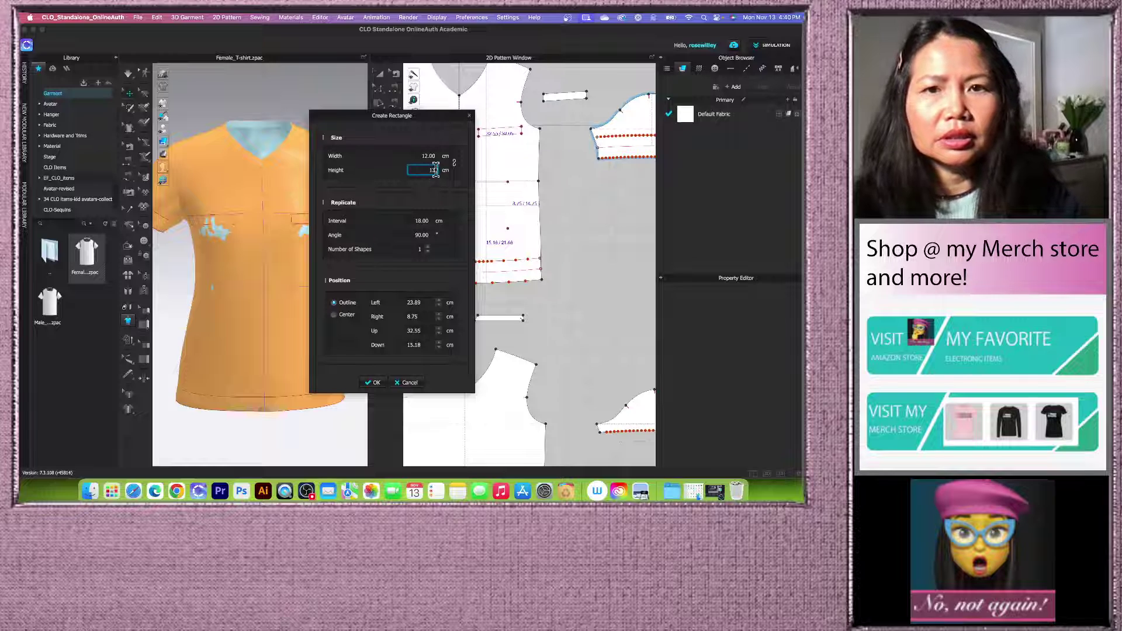
left_click(374, 383)
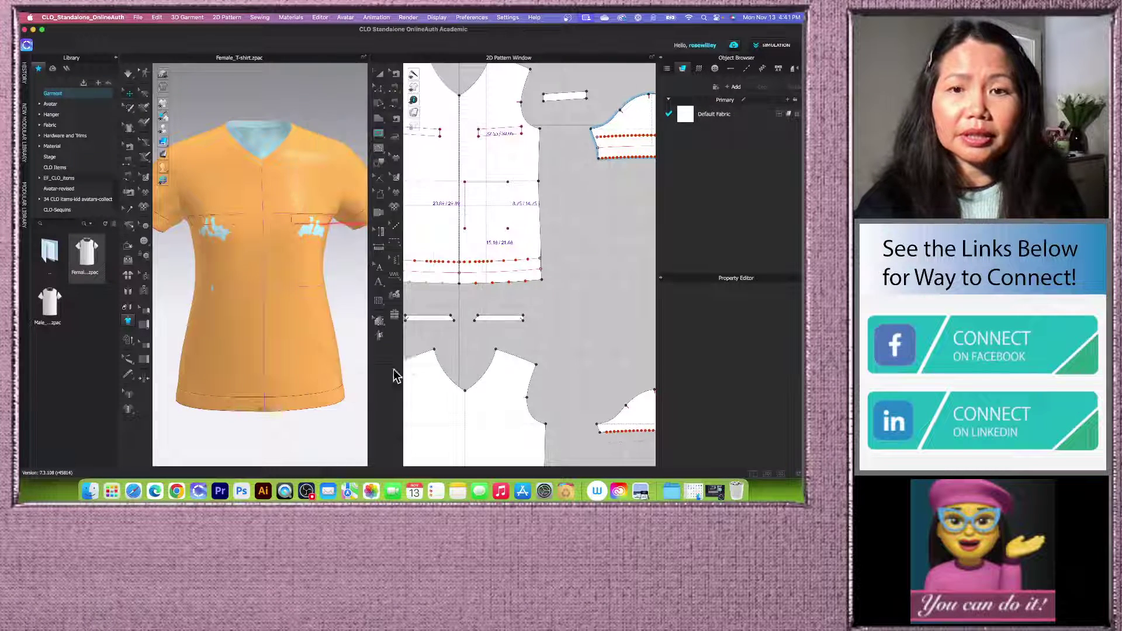
Step: Move the new rectangle down toward the side seam, close above the hem fold lines of the front piece
left_click(378, 77)
left_click_drag(497, 183, 522, 213)
scroll(541, 201, "down", 3)
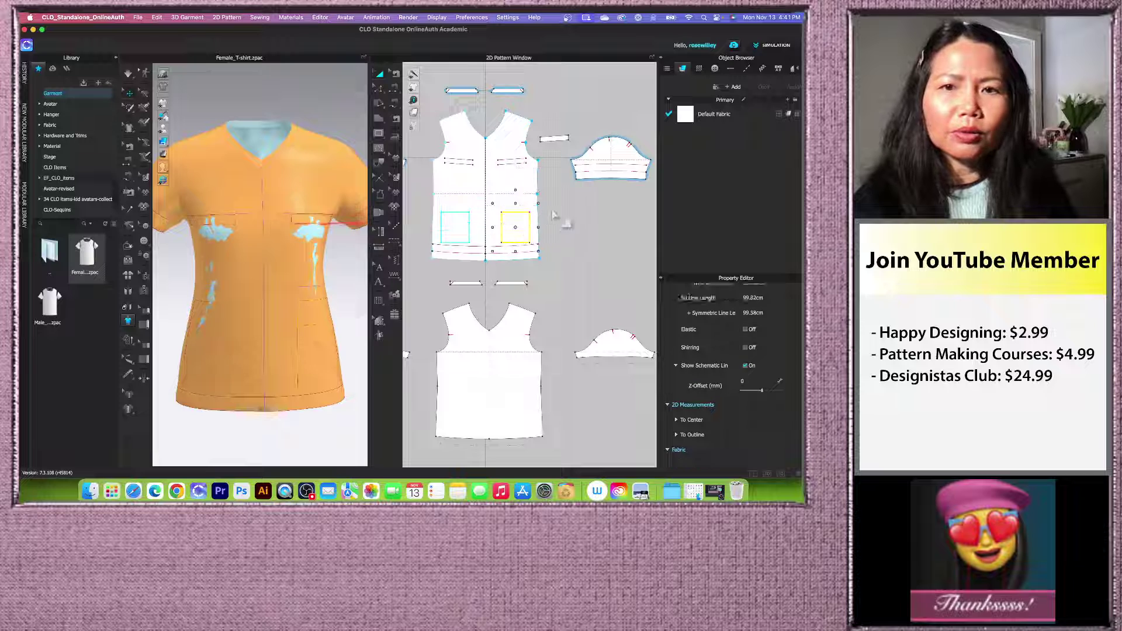
scroll(290, 354, "down", 2)
scroll(290, 355, "down", 1)
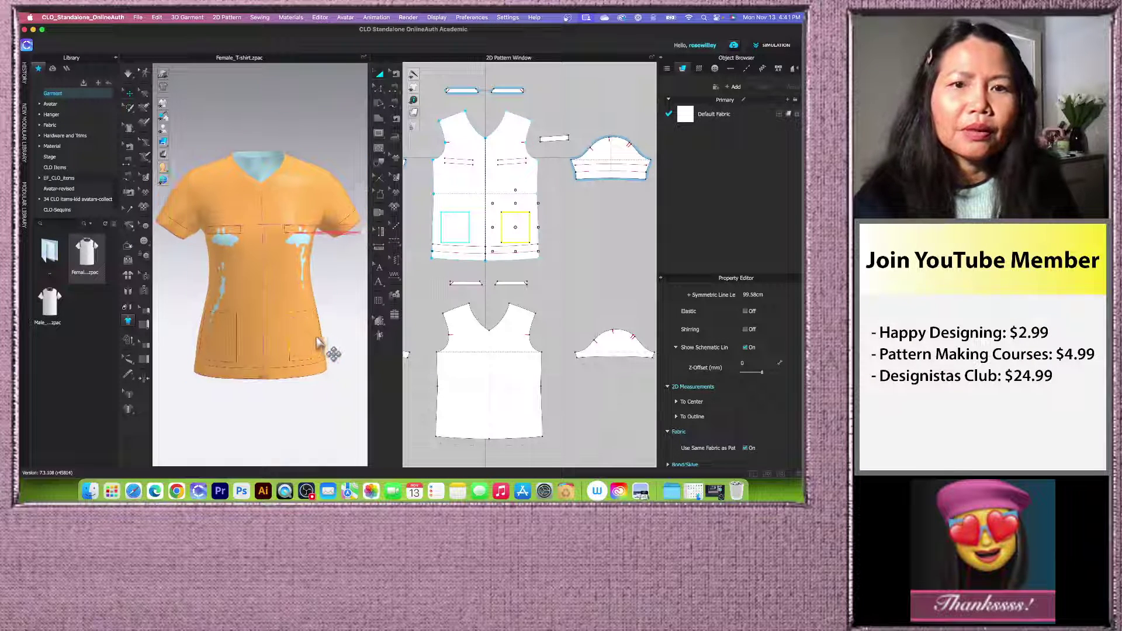
mouse_move(321, 337)
right_mouse_down()
mouse_move(307, 338)
mouse_move(316, 337)
right_mouse_up()
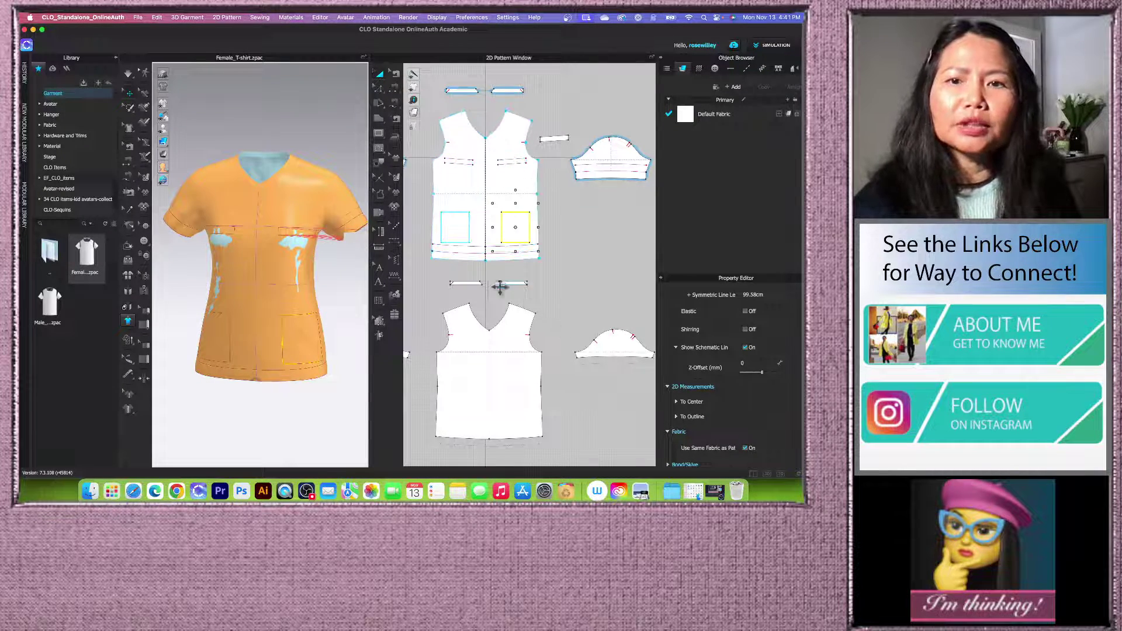
Step: Try the lower rectangle nearer the waistline, return it to just above the hem, and nudge it slightly toward the side seam
left_click_drag(516, 214, 512, 186)
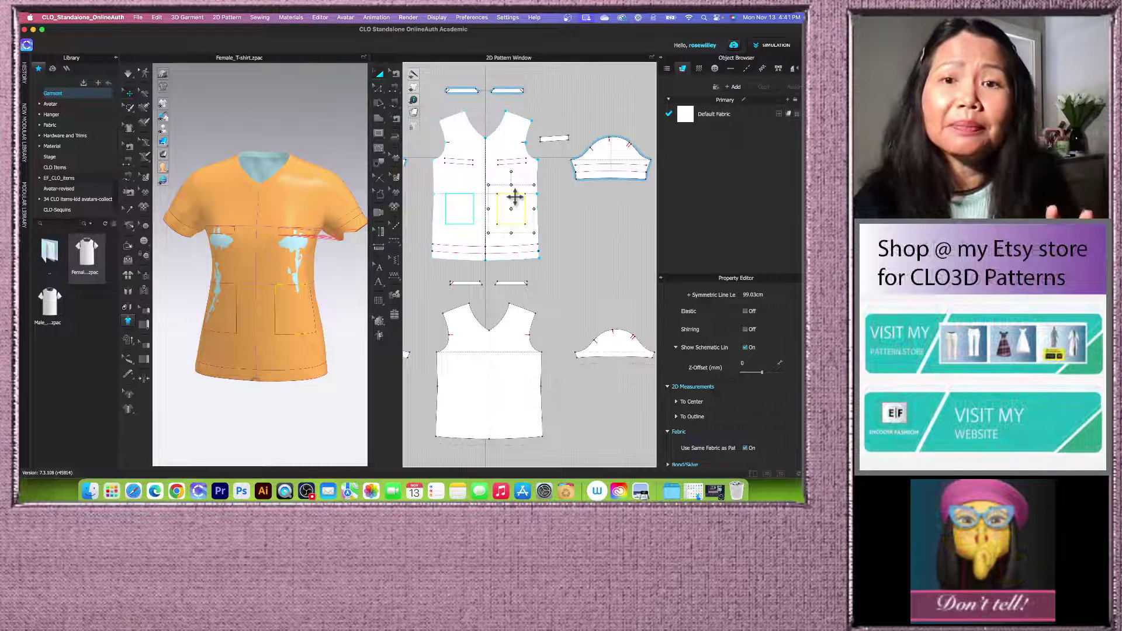
left_click_drag(515, 195, 516, 217)
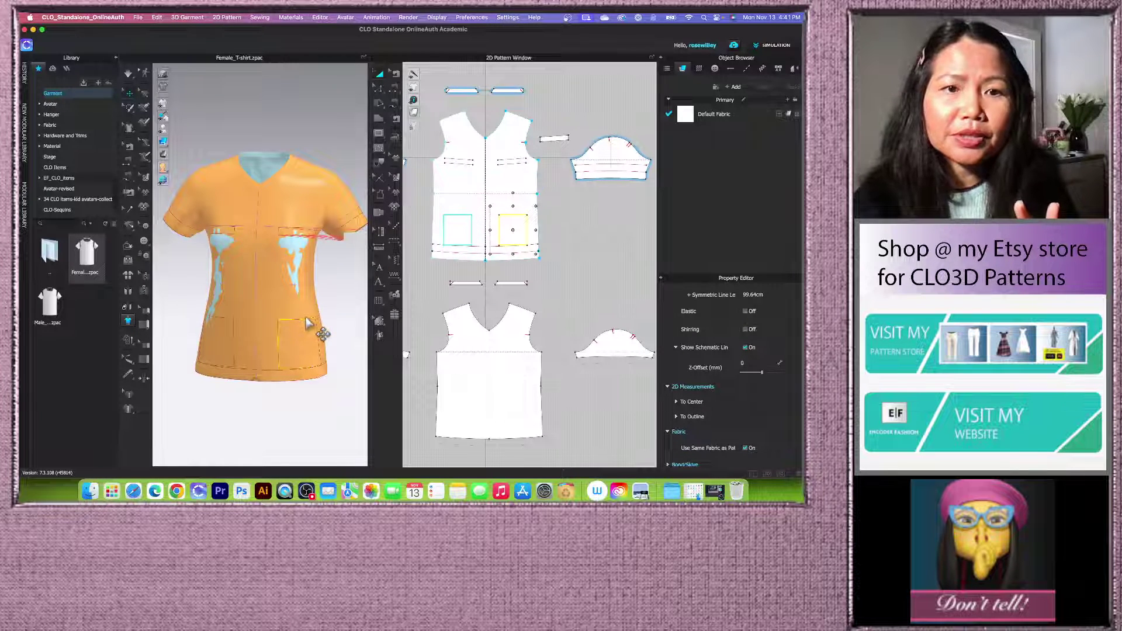
scroll(318, 342, "up", 3)
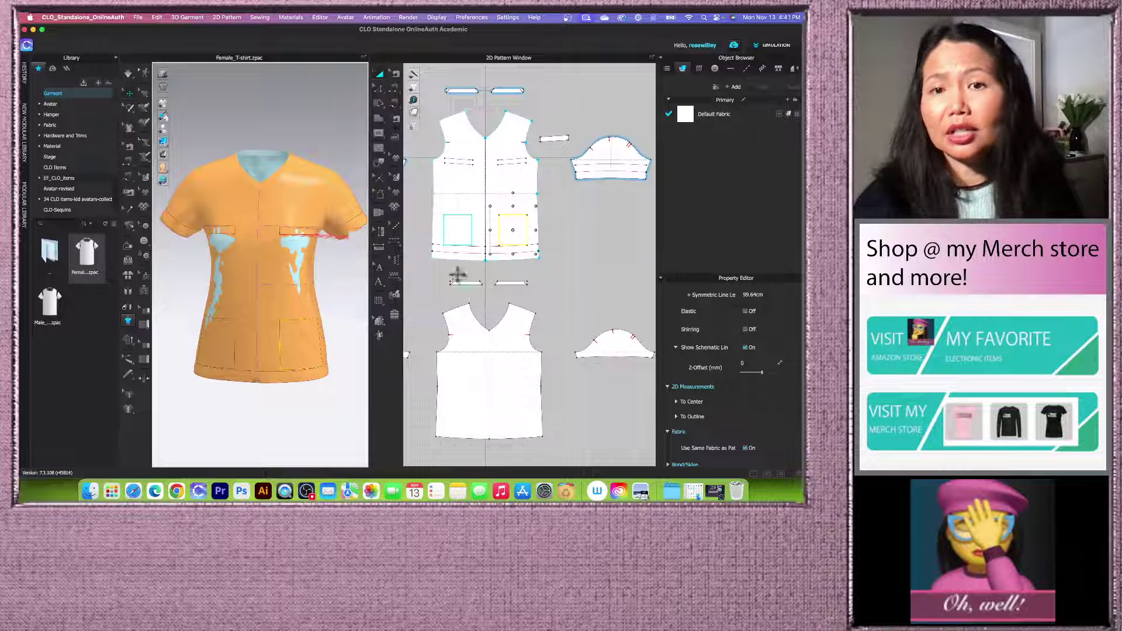
left_click(542, 230)
scroll(532, 220, "up", 3)
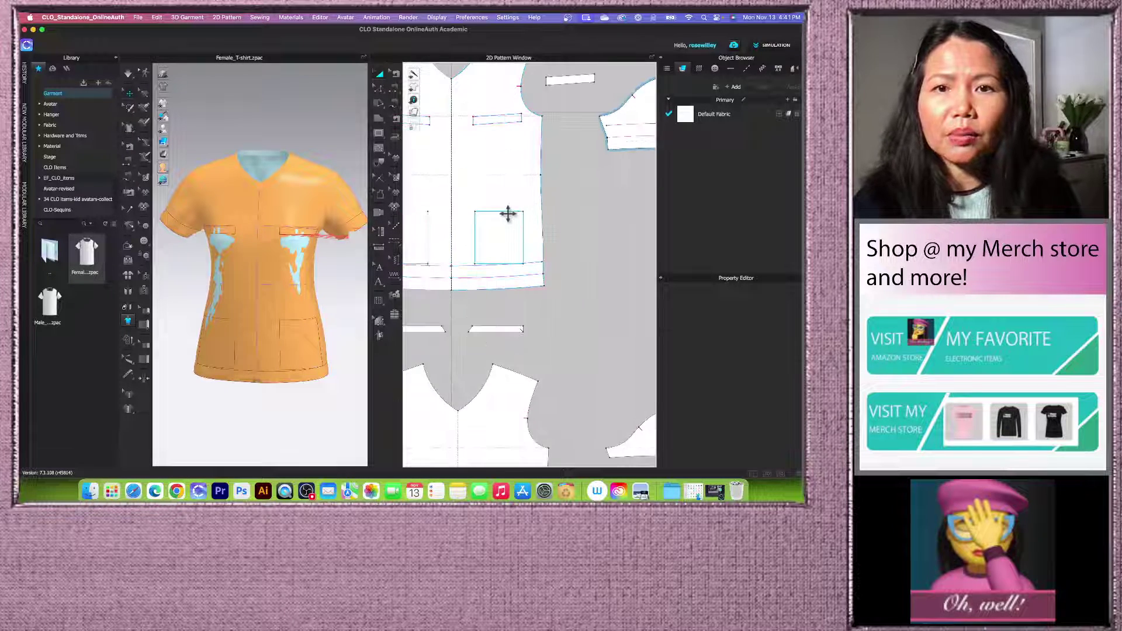
left_click(507, 213)
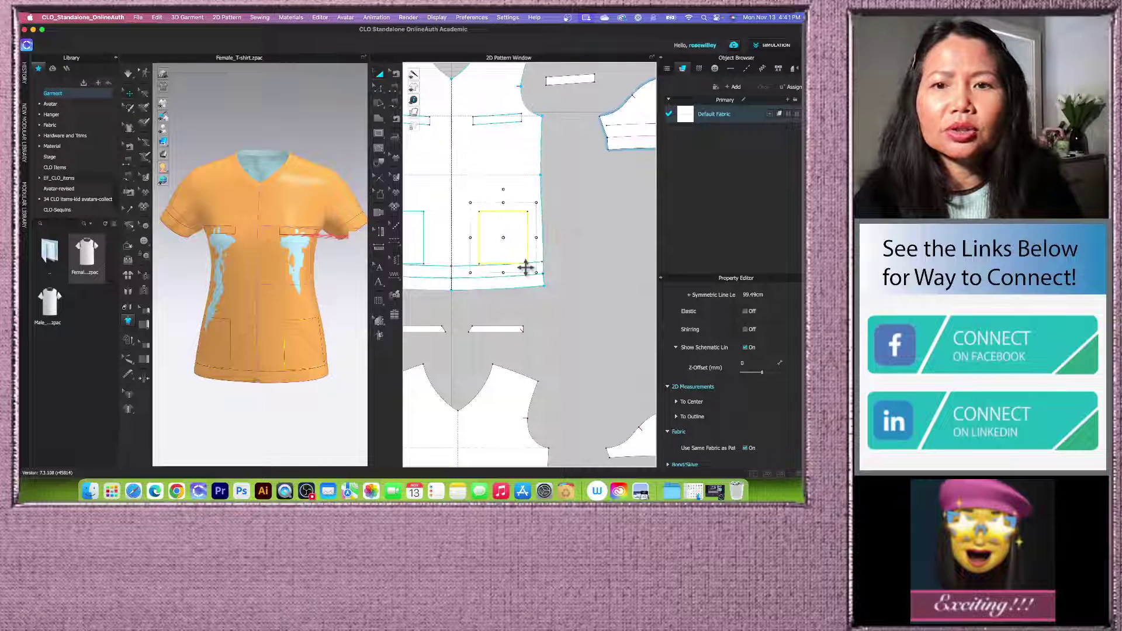
scroll(533, 262, "up", 2)
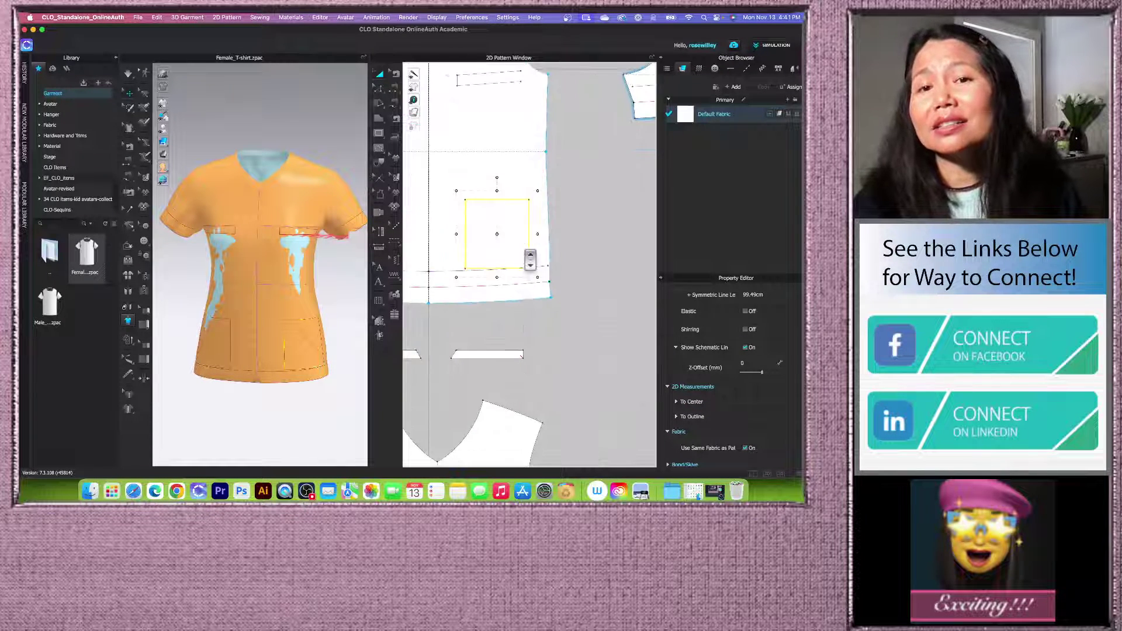
Step: Nudge the lower pocket rectangle slightly upward, away from the hem fold lines on the front piece
left_click_drag(506, 188, 528, 198)
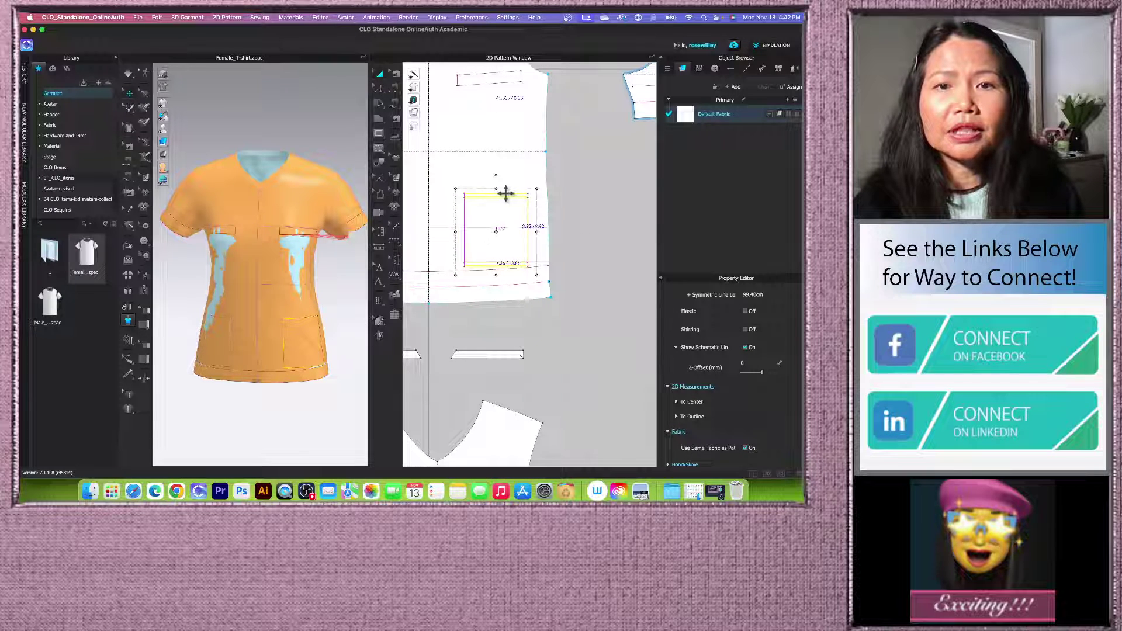
scroll(557, 200, "down", 1)
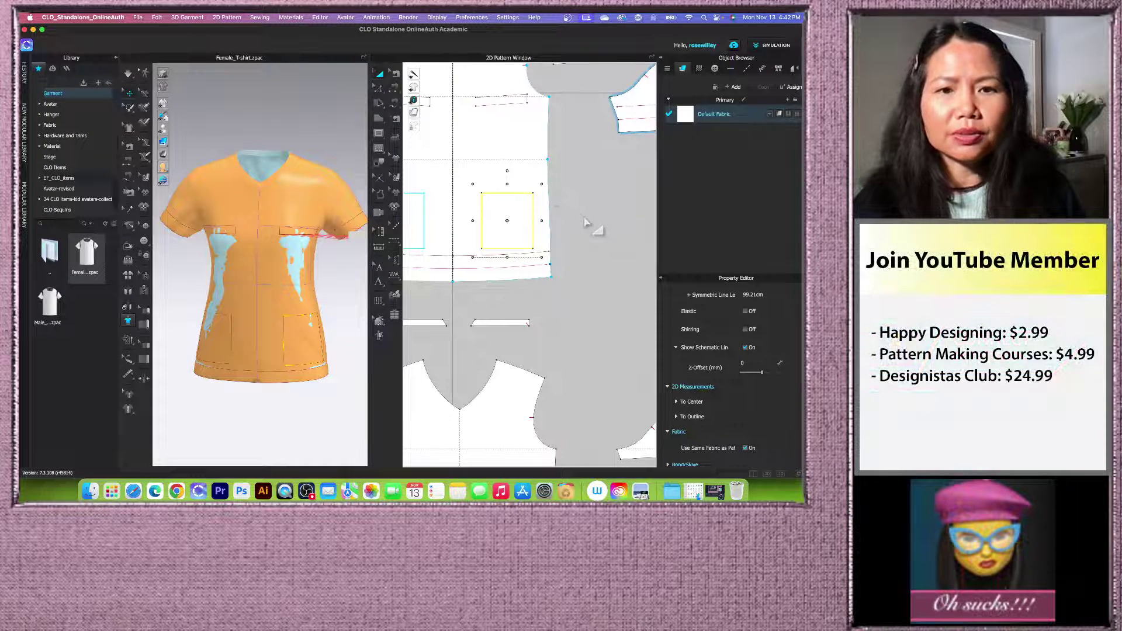
left_click(585, 219)
scroll(537, 200, "up", 2)
scroll(538, 199, "down", 3)
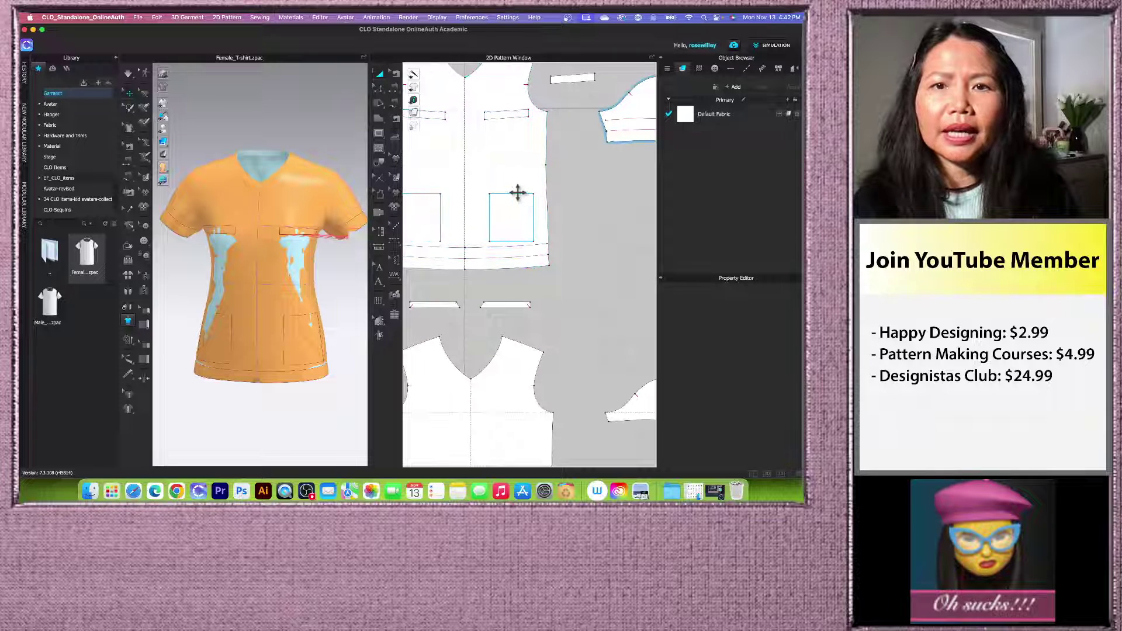
Step: Clone the lower pocket rectangle as a separate pattern piece and place it beside the front piece's side seam
left_click(517, 192)
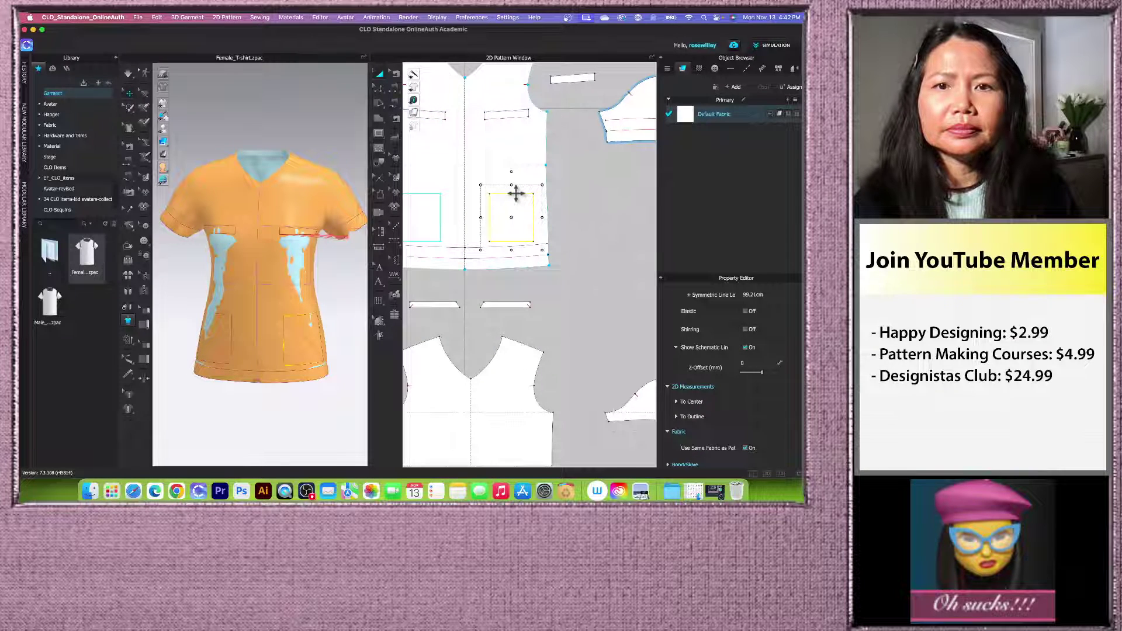
left_click(572, 200)
left_click(521, 194)
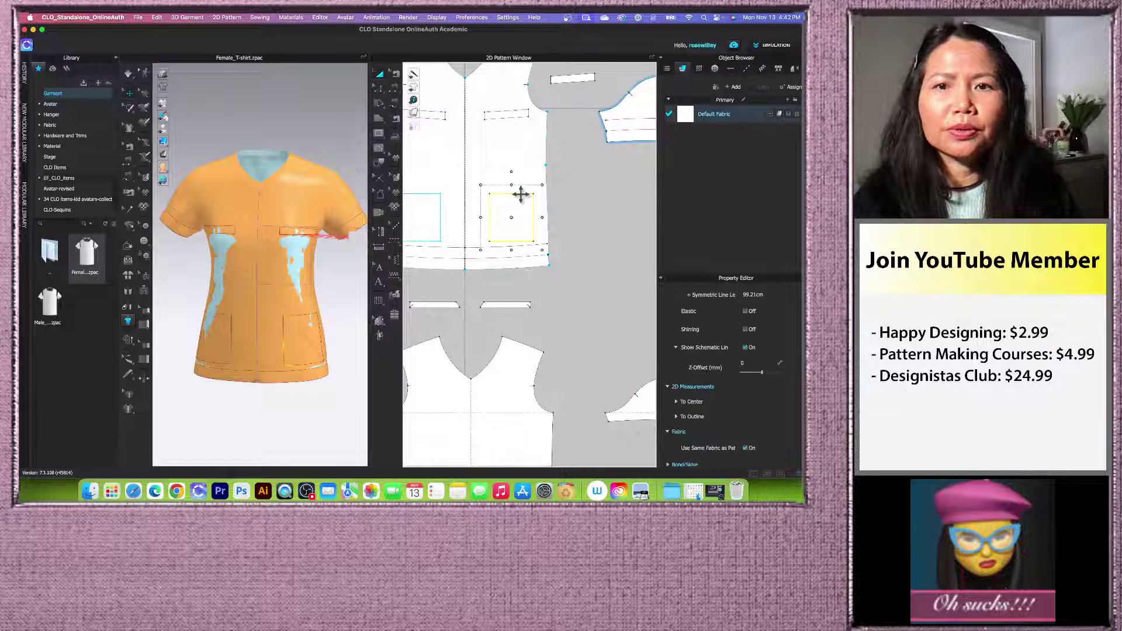
left_click(380, 75)
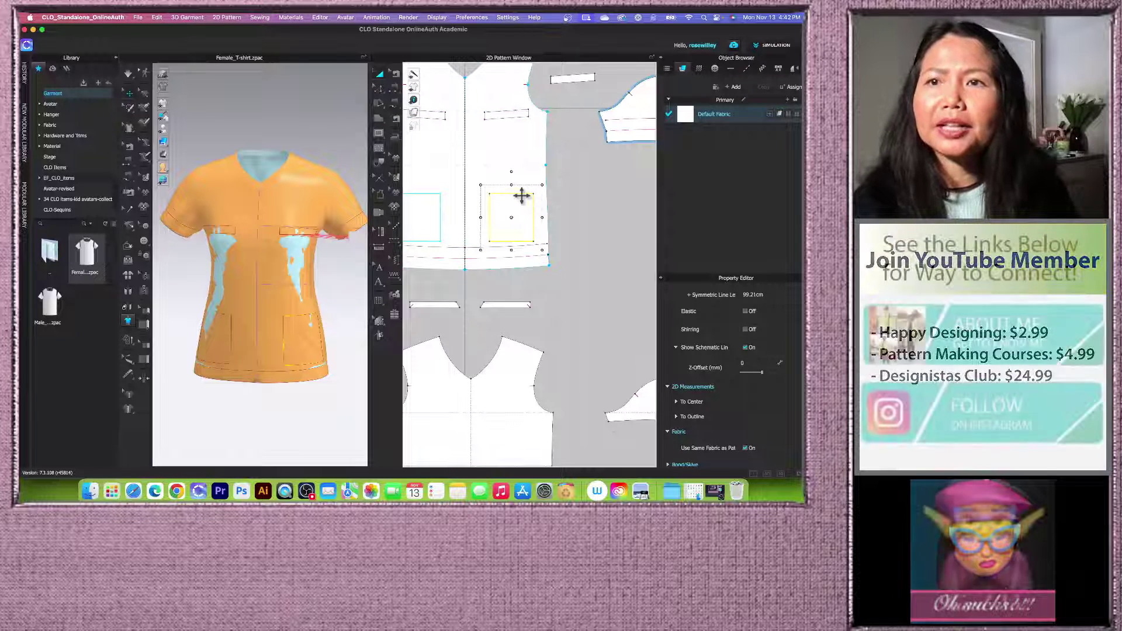
right_click(519, 193)
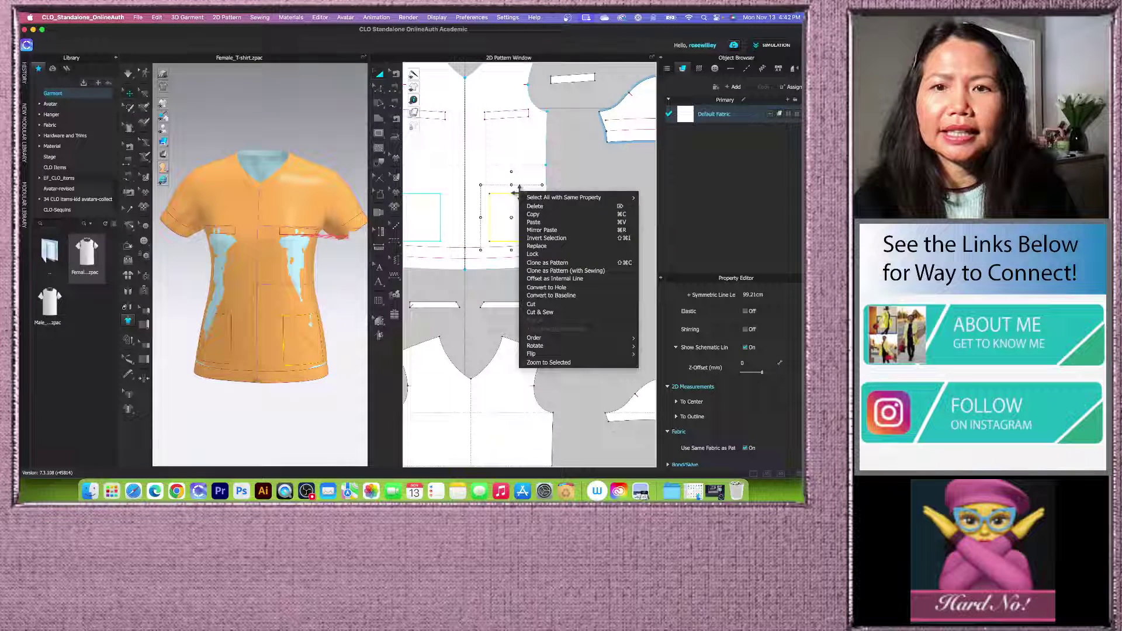
left_click(553, 271)
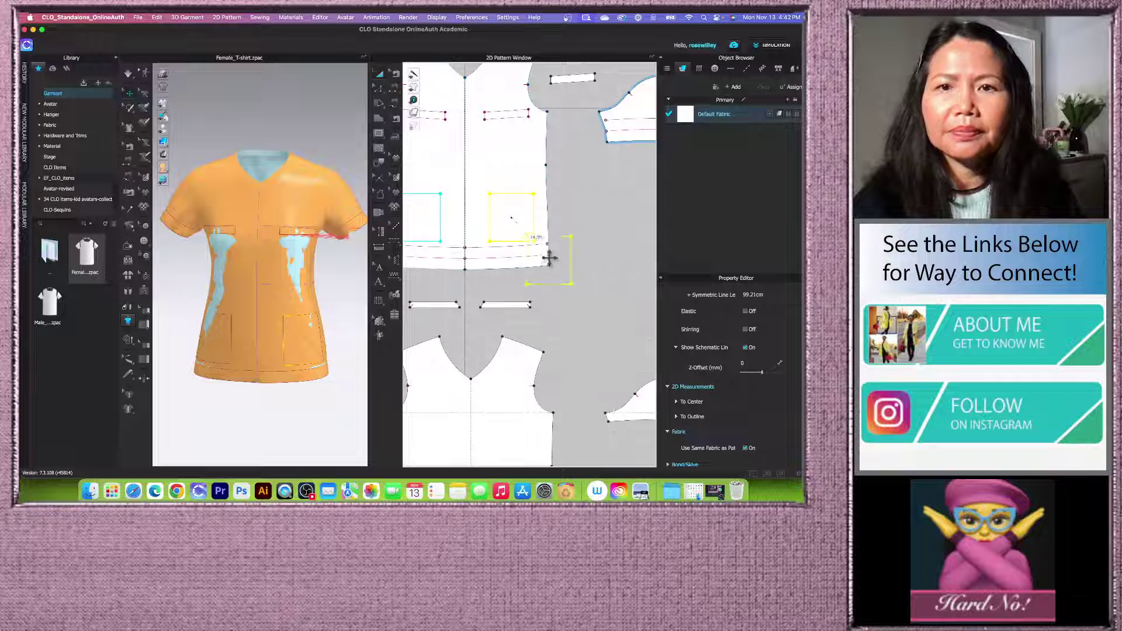
left_click(582, 219)
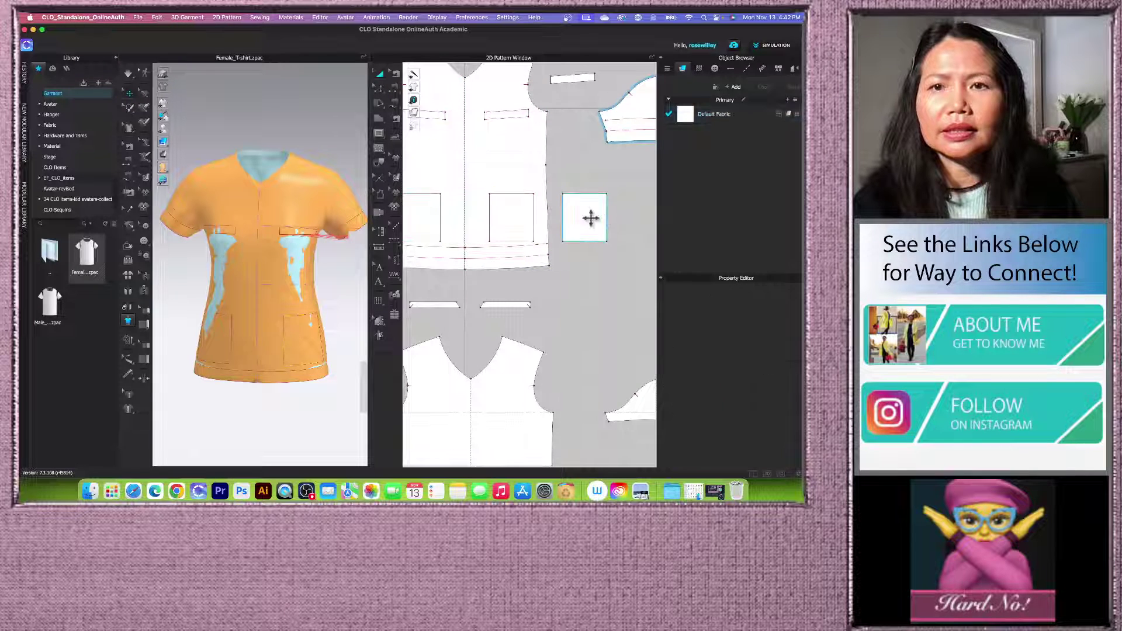
scroll(594, 225, "down", 5)
scroll(598, 228, "up", 2)
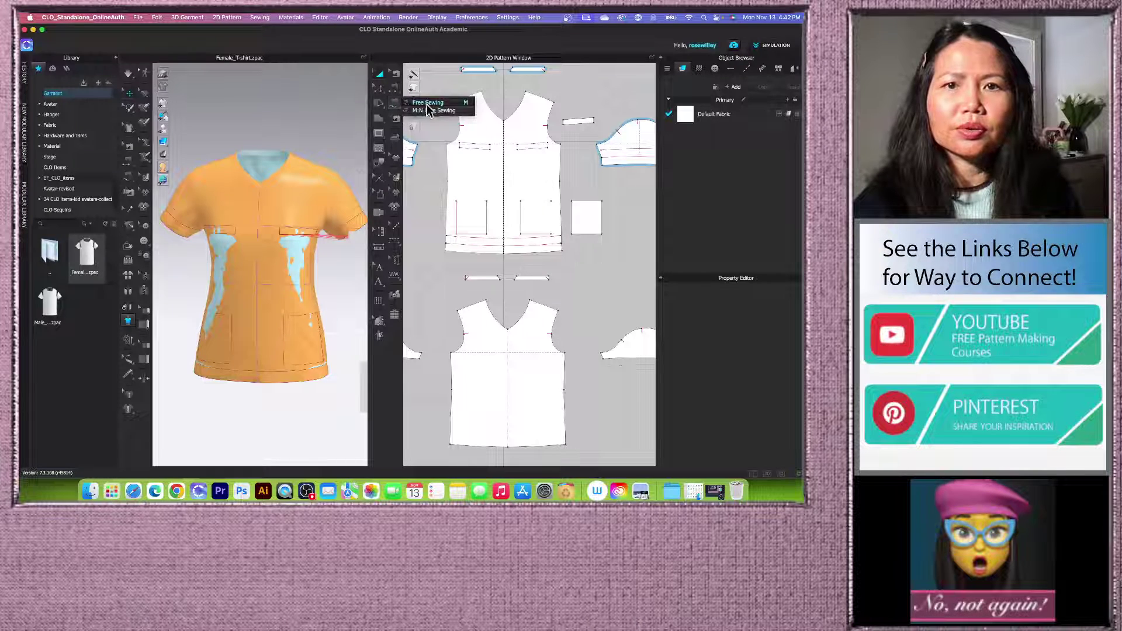
Step: Sew the sides and lower edge of the cloned pocket piece to the matching rectangle edges with Free Sewing
left_click(396, 117)
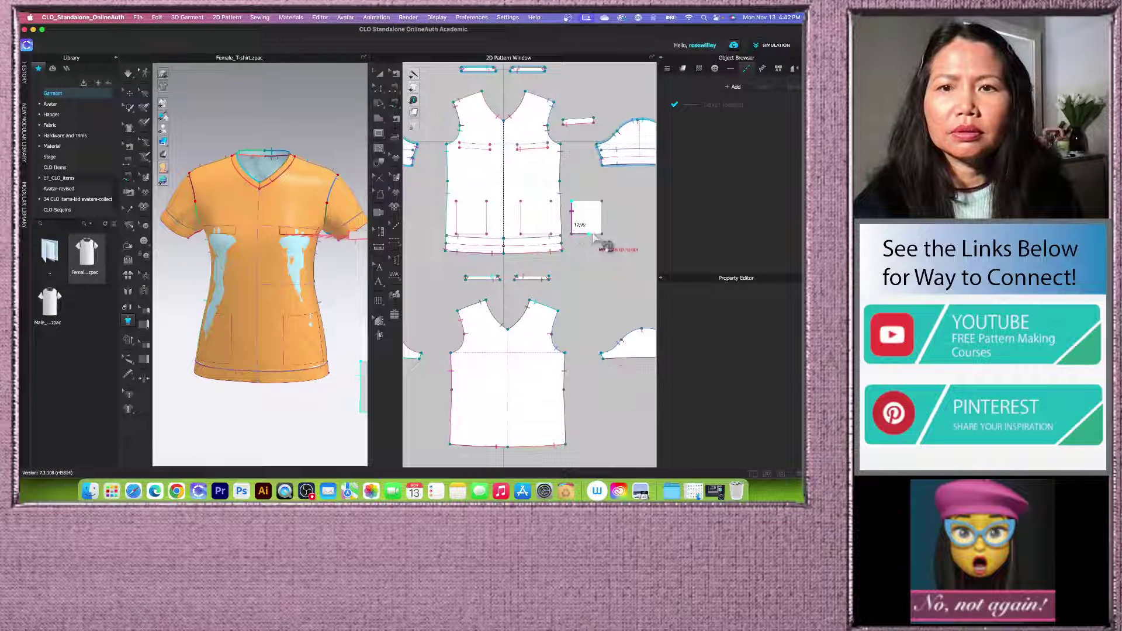
left_click(596, 202)
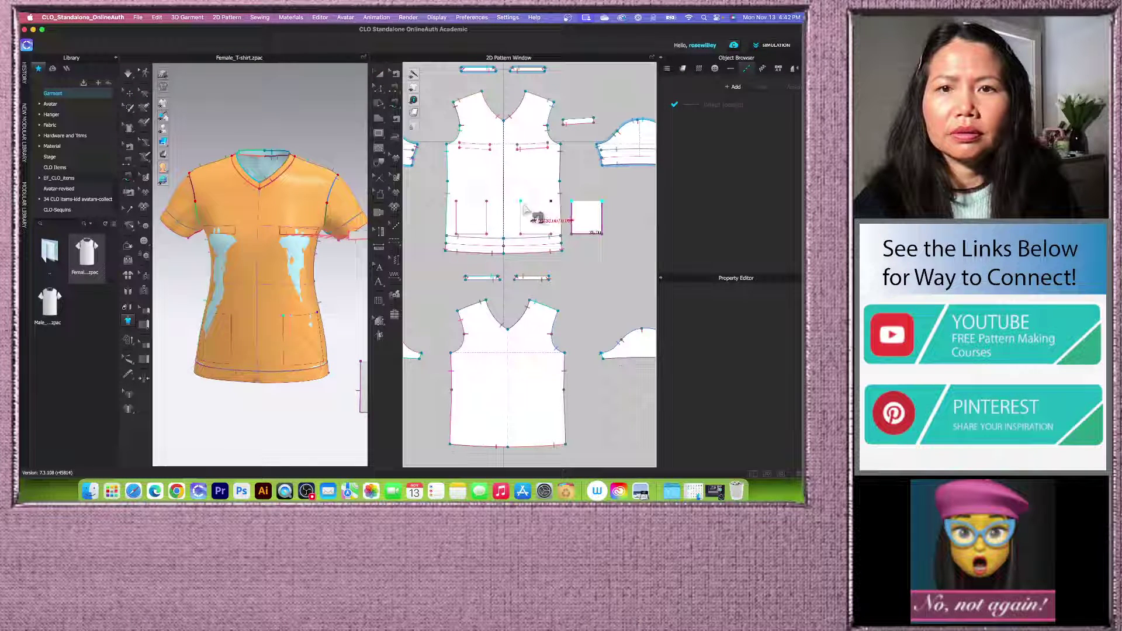
left_click(524, 208)
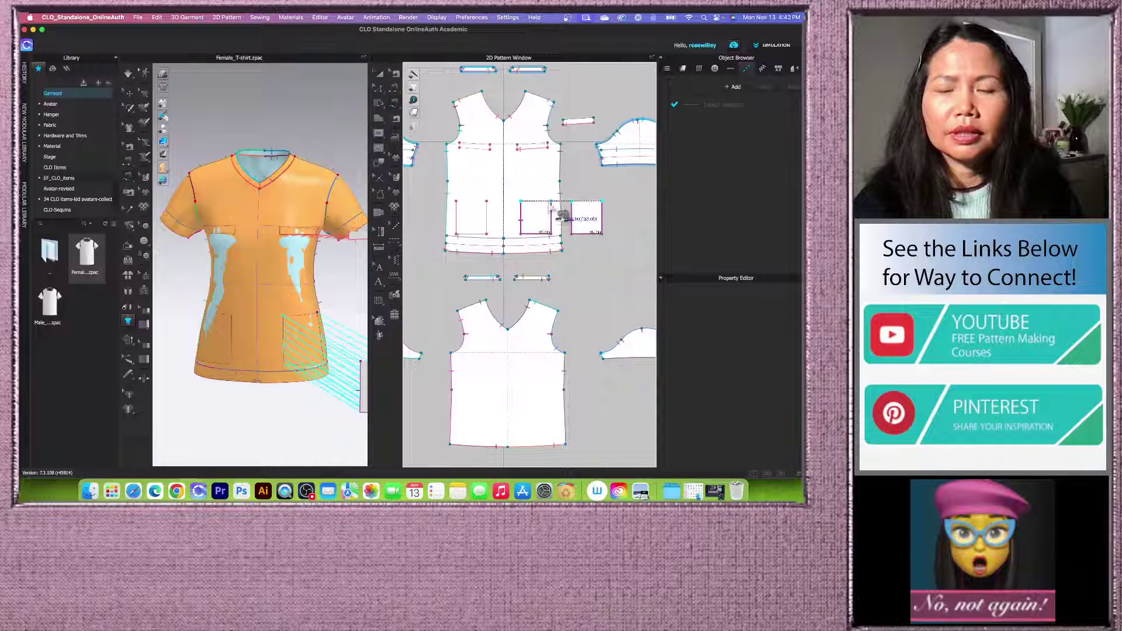
Step: Delete the cloned pocket piece beside the front
left_click(380, 75)
left_click(580, 207)
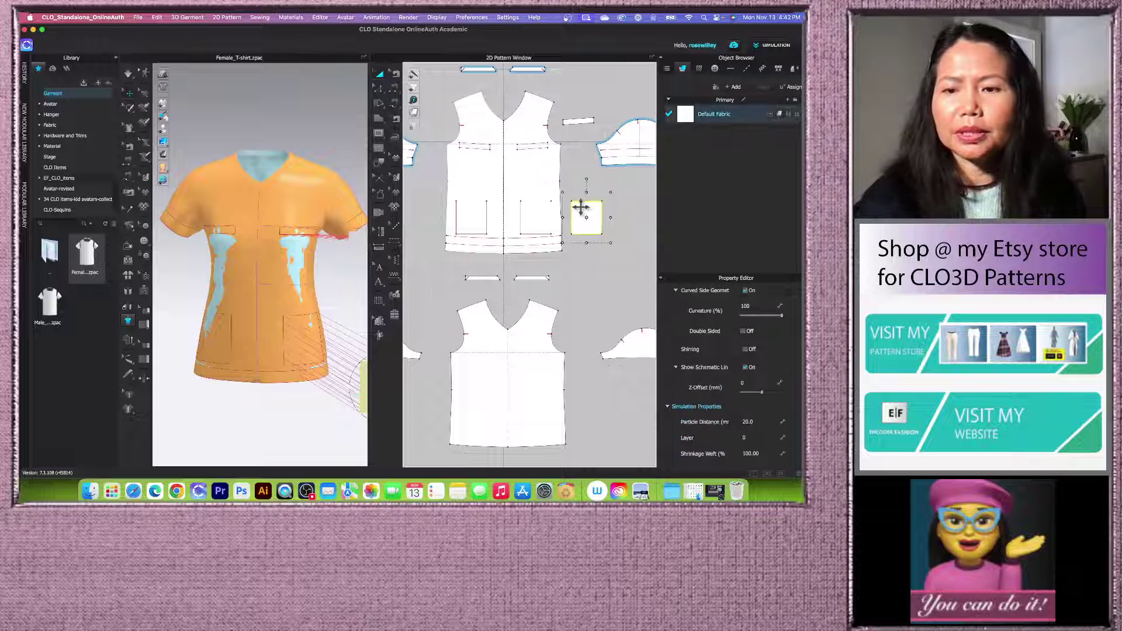
key("Delete")
Step: Examine the reference blazer and T-shirt images in Preview, and return to the pattern in CLO
scroll(534, 230, "up", 3)
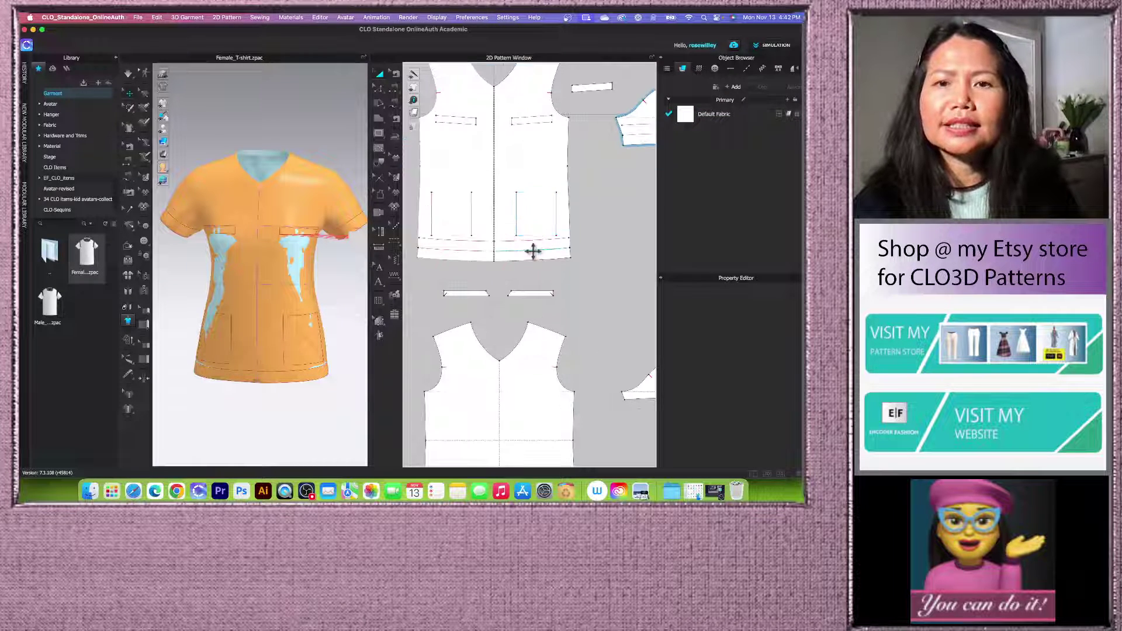
scroll(576, 241, "up", 2)
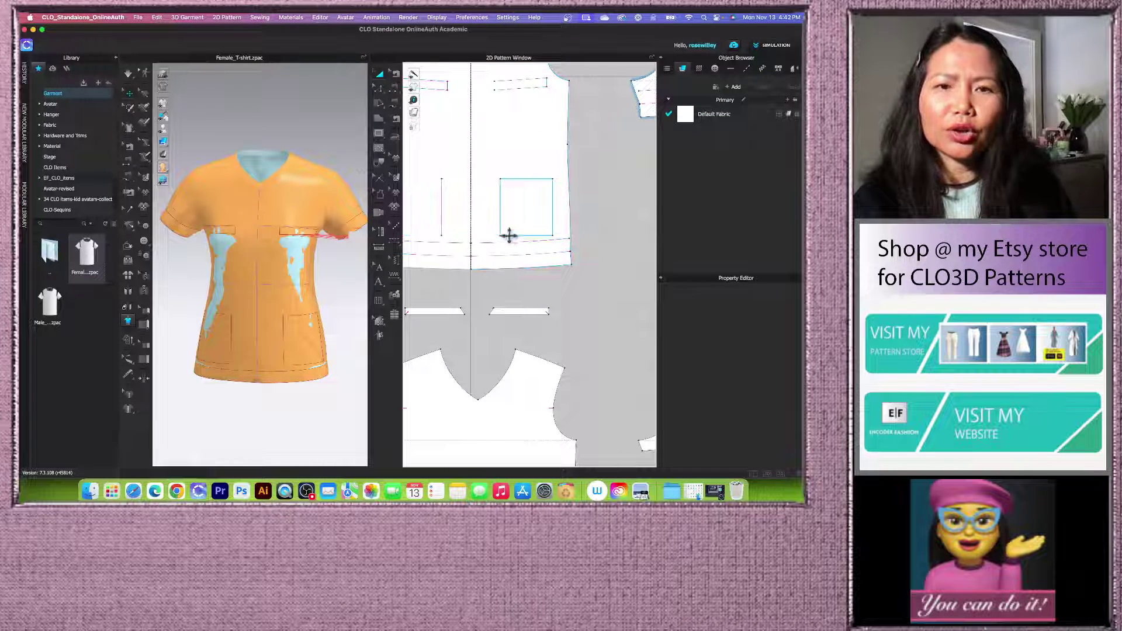
left_click(641, 493)
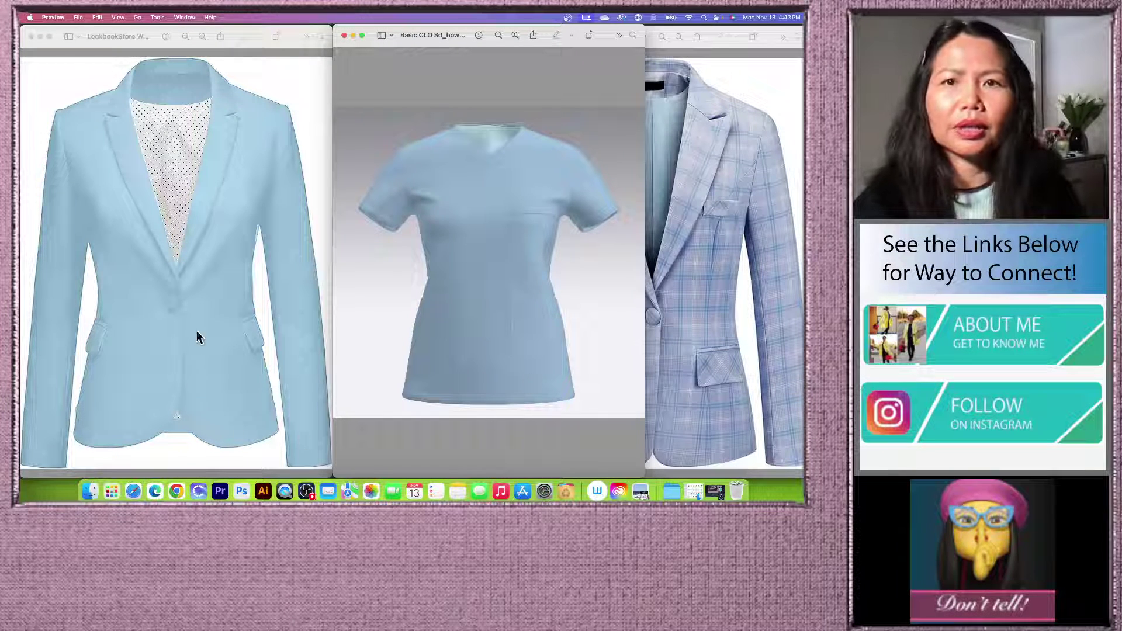
left_click(199, 491)
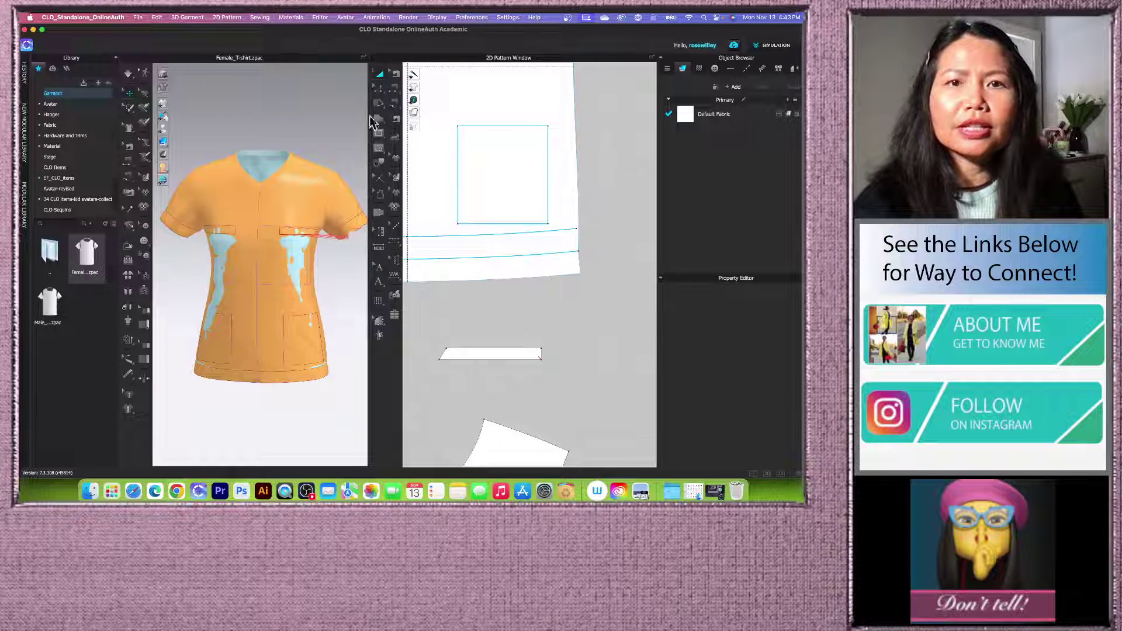
Step: Round the pocket rectangle's lower corner nearest the side seam with Smooth Curve, setting the corner length to 1.5 cm
left_click(378, 87)
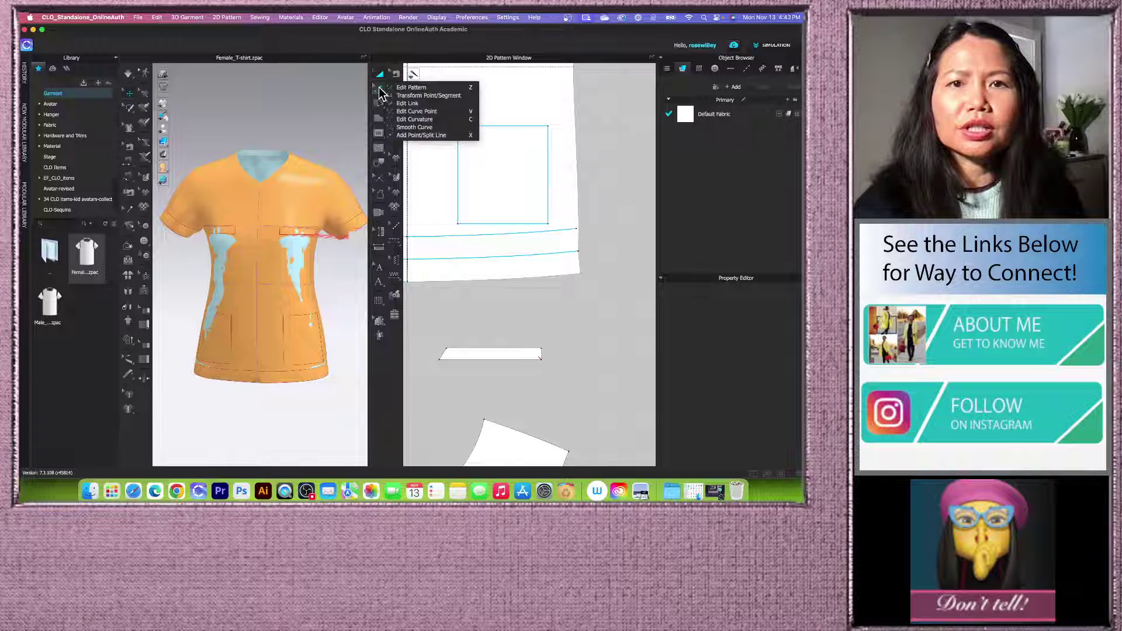
left_click(419, 127)
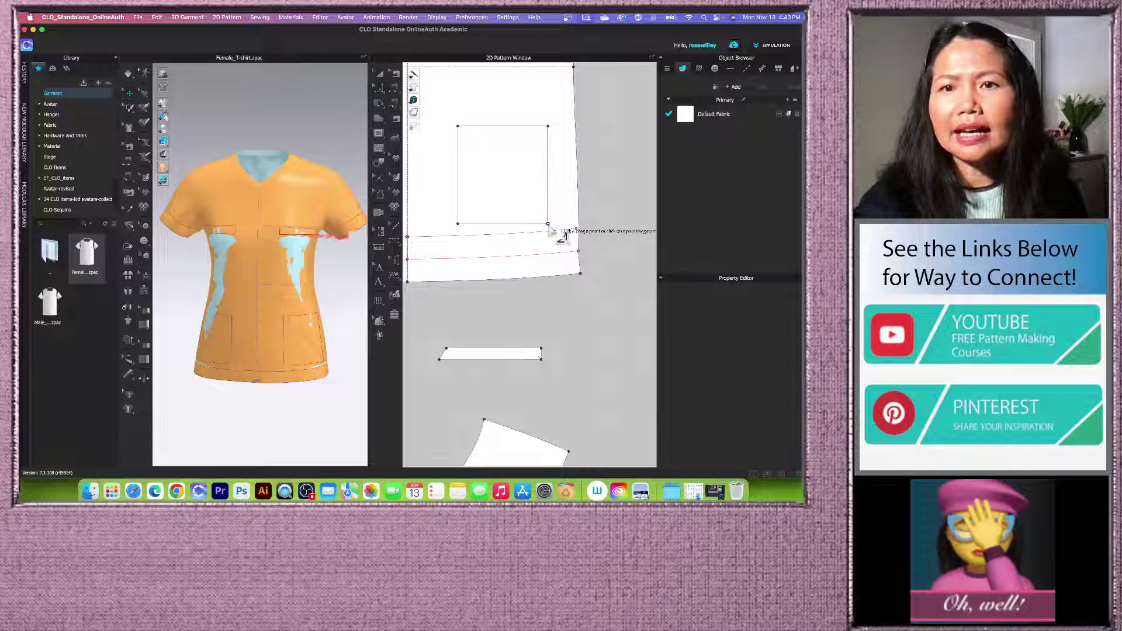
left_click_drag(548, 224, 541, 213)
right_click(541, 212)
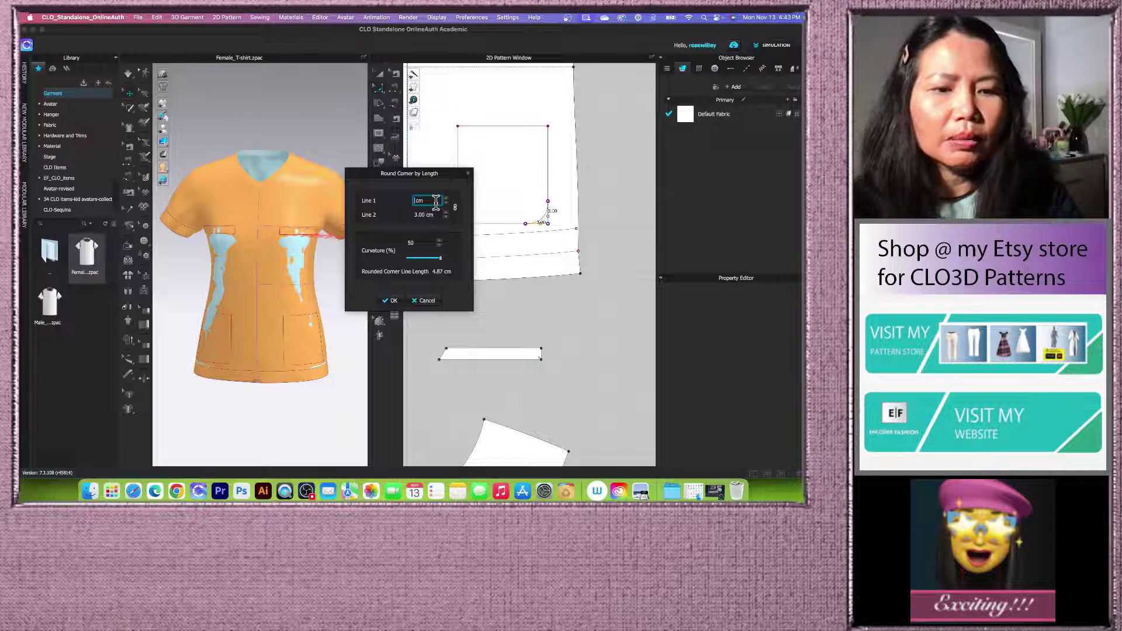
type("1.5")
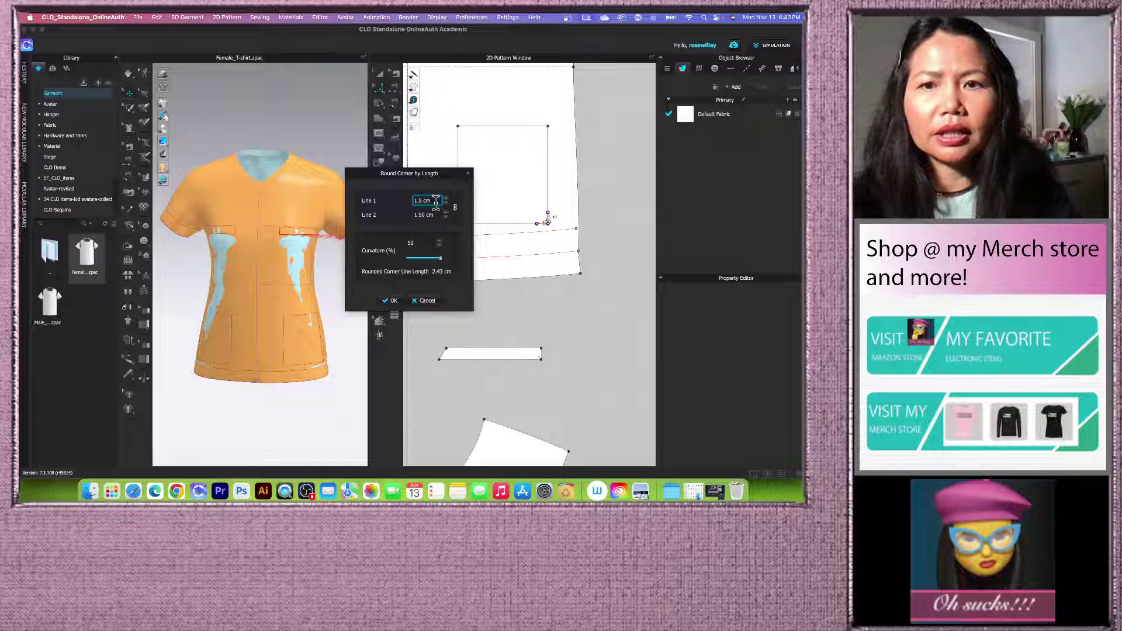
left_click(394, 300)
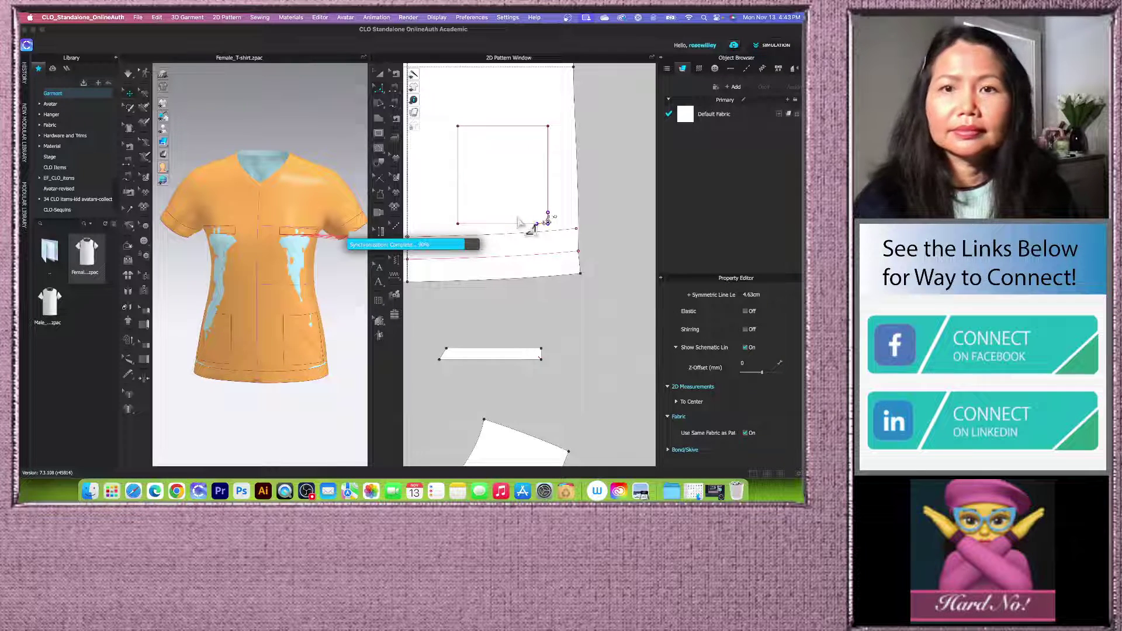
left_click(458, 224)
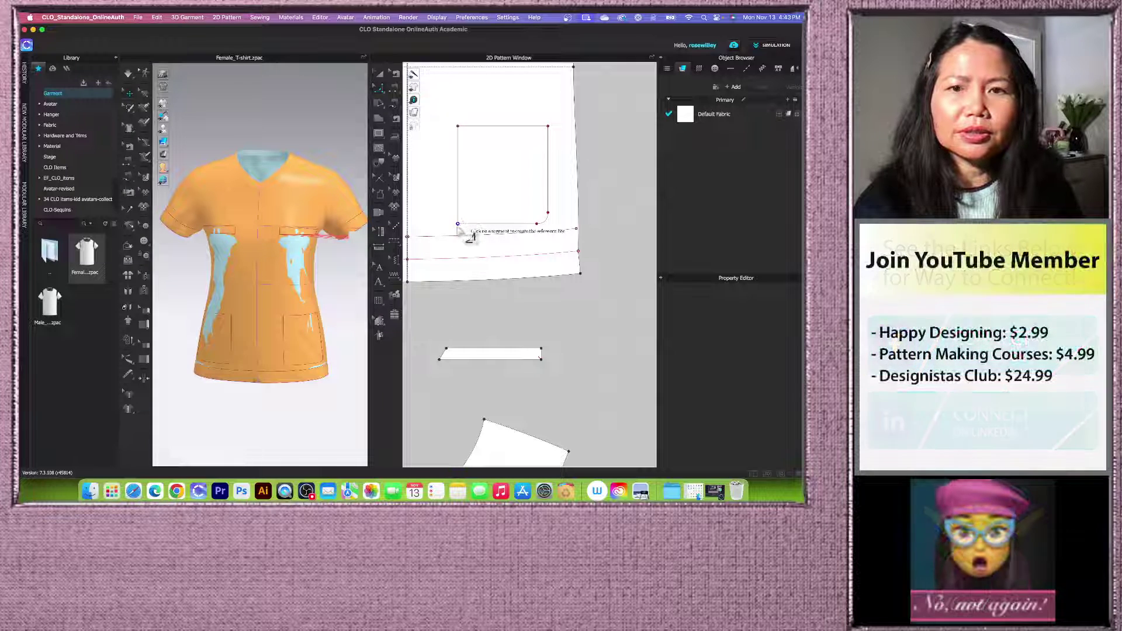
scroll(462, 226, "down", 5)
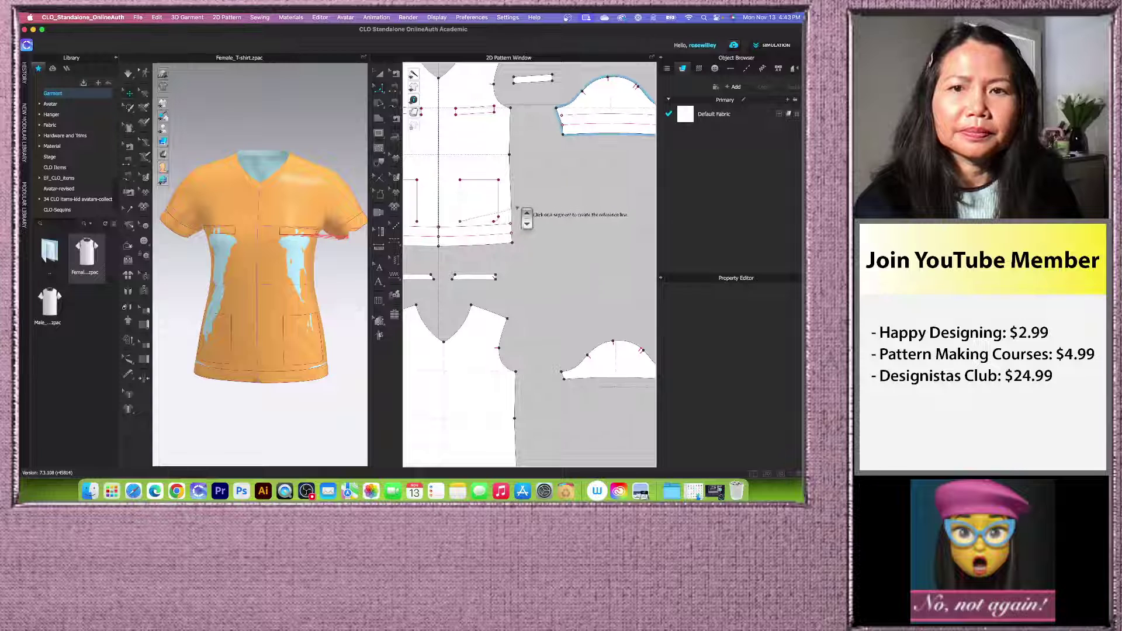
key("Escape")
Step: Round the pocket rectangle's other lower corner, nearest the center front, with a corner length of 1.5 cm
scroll(463, 225, "up", 3)
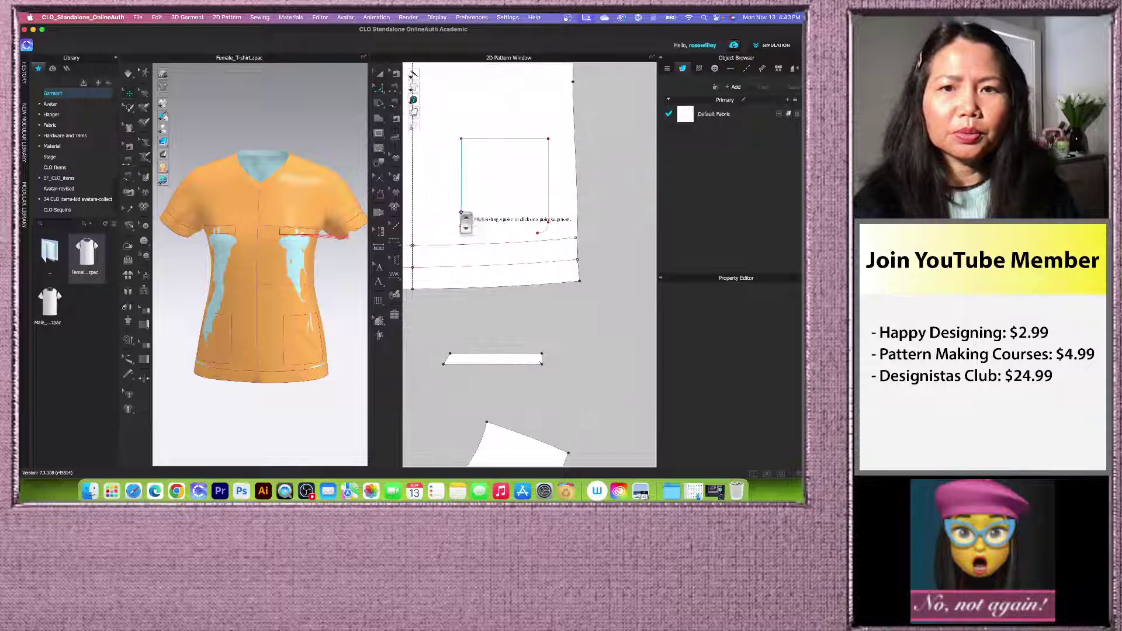
scroll(463, 225, "down", 3)
scroll(463, 228, "up", 3)
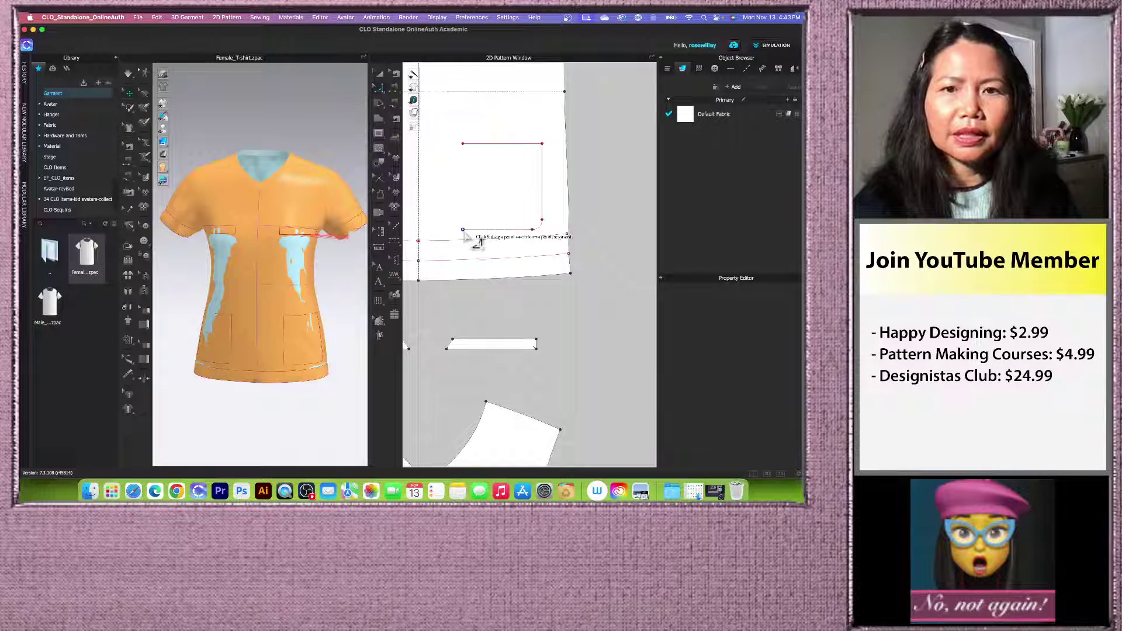
left_click(463, 226)
left_click(469, 230)
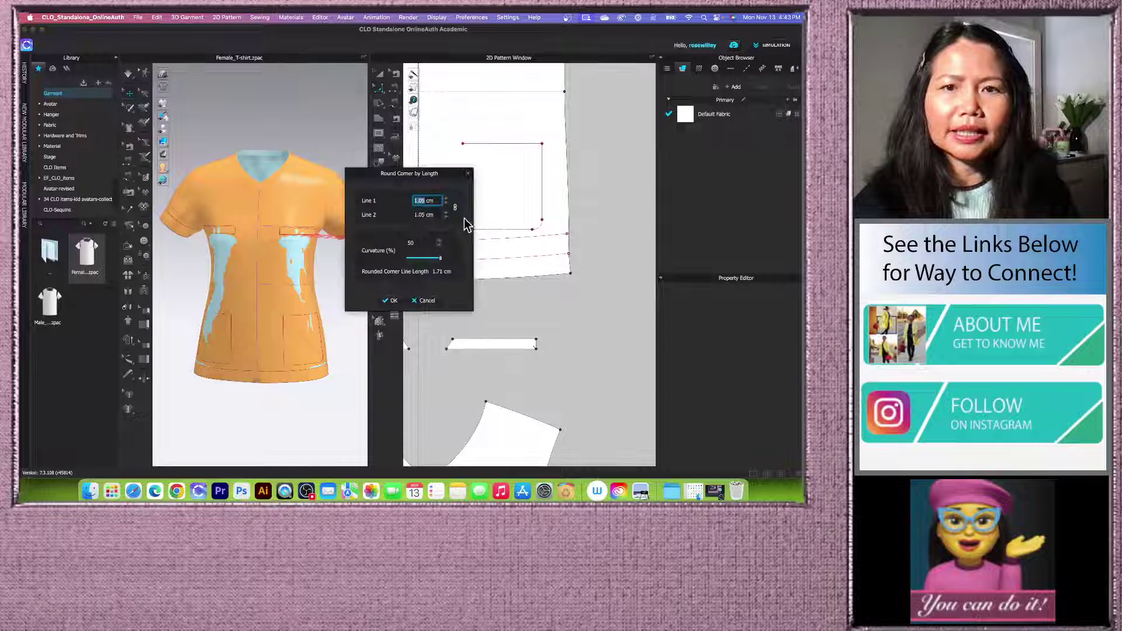
left_click_drag(446, 177, 417, 181)
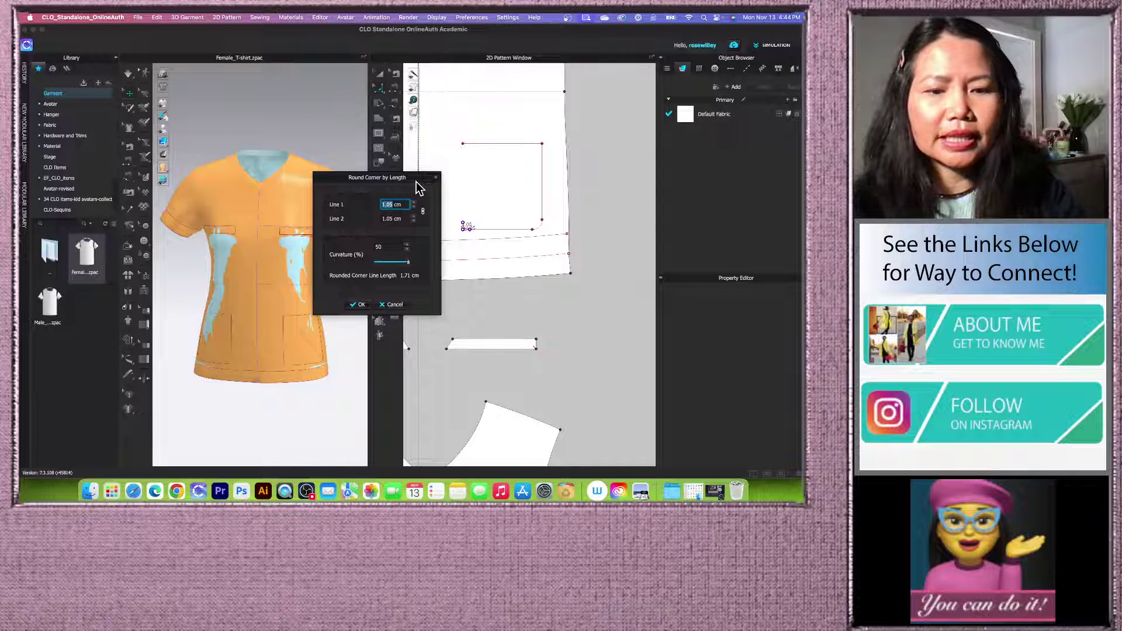
type("1.")
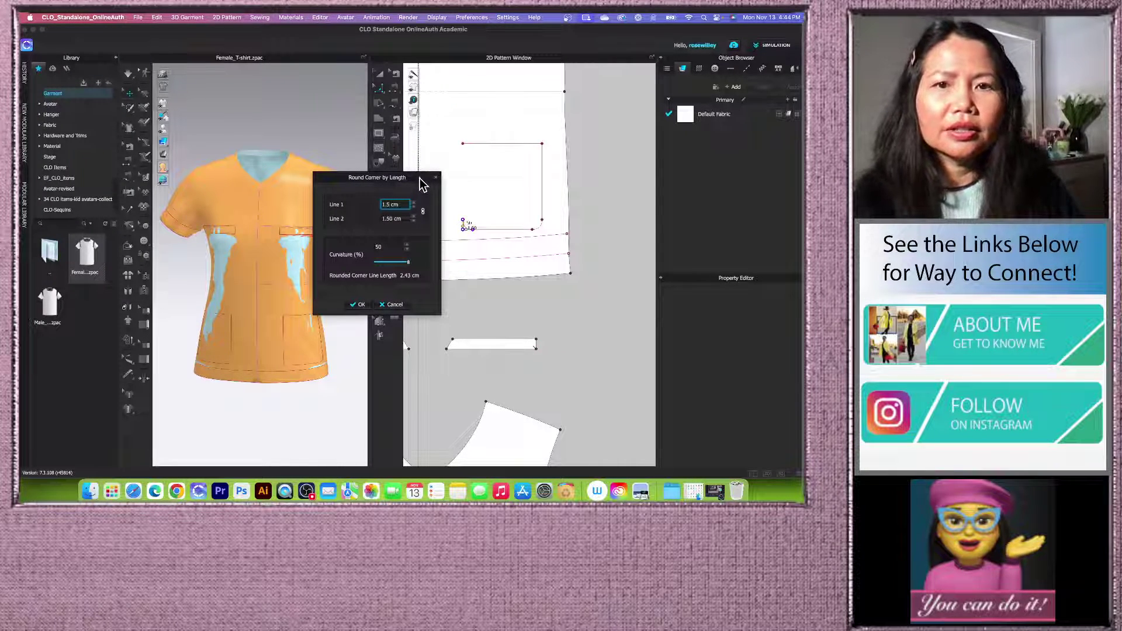
left_click_drag(420, 179, 411, 179)
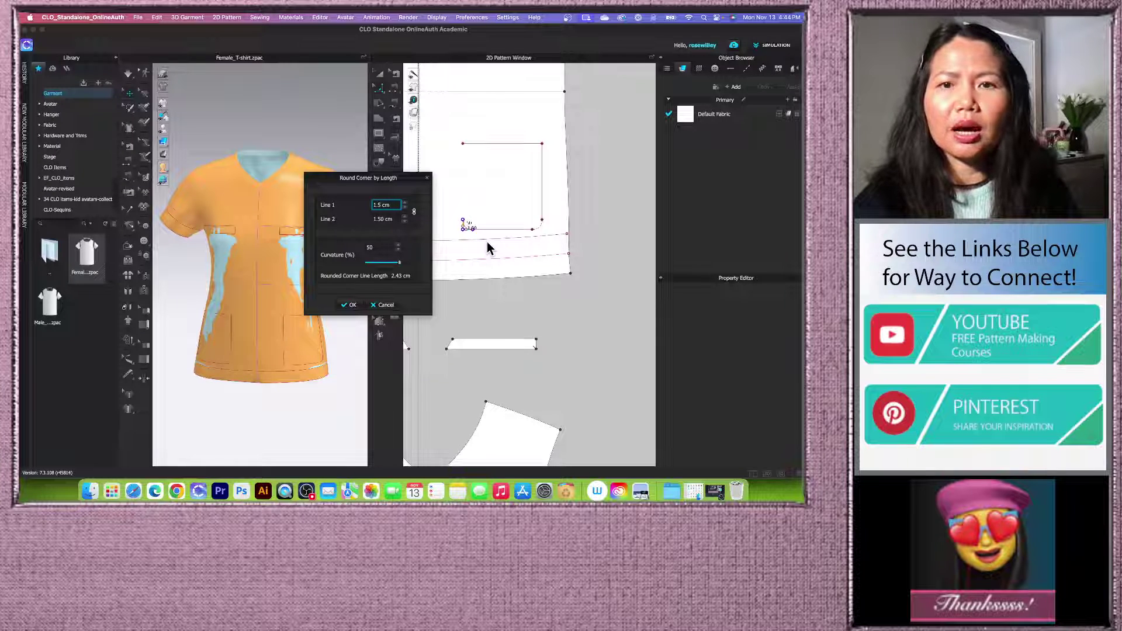
left_click(352, 306)
Step: Clone the rounded pocket rectangle on the front as a separate pattern piece and place it beside the front's side seam
scroll(508, 267, "down", 3)
scroll(507, 267, "down", 2)
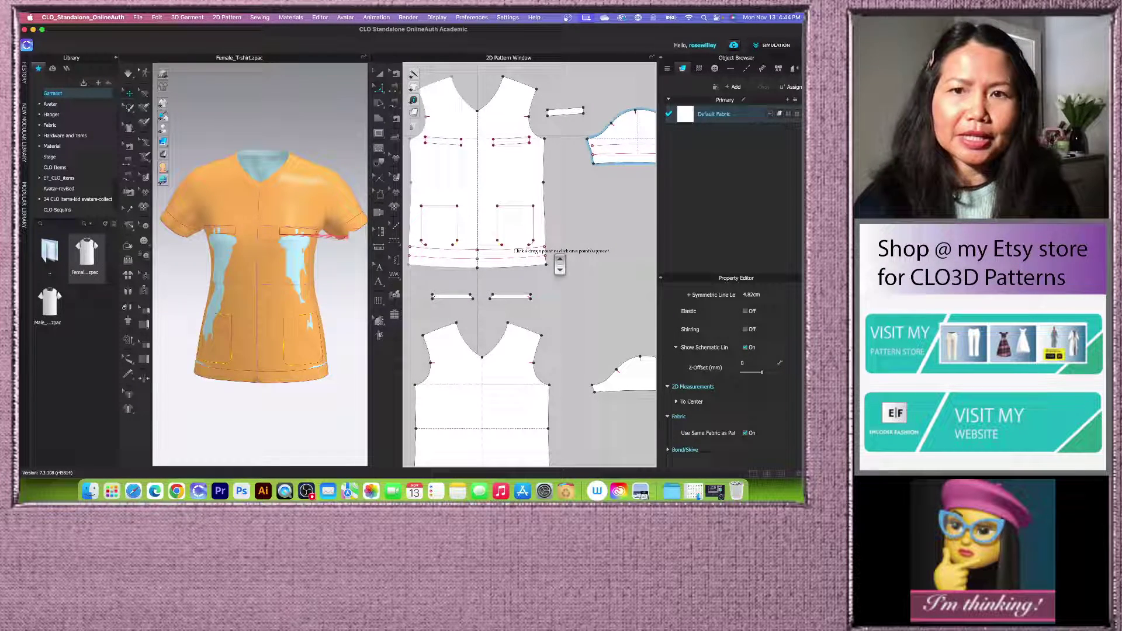
left_click(381, 76)
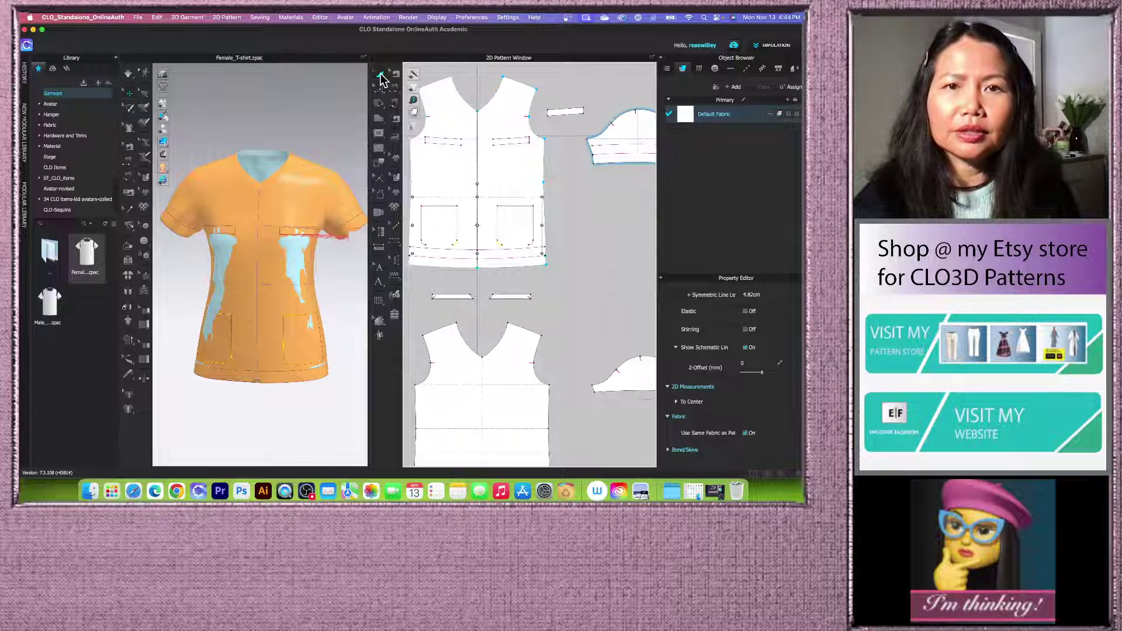
right_click(557, 199)
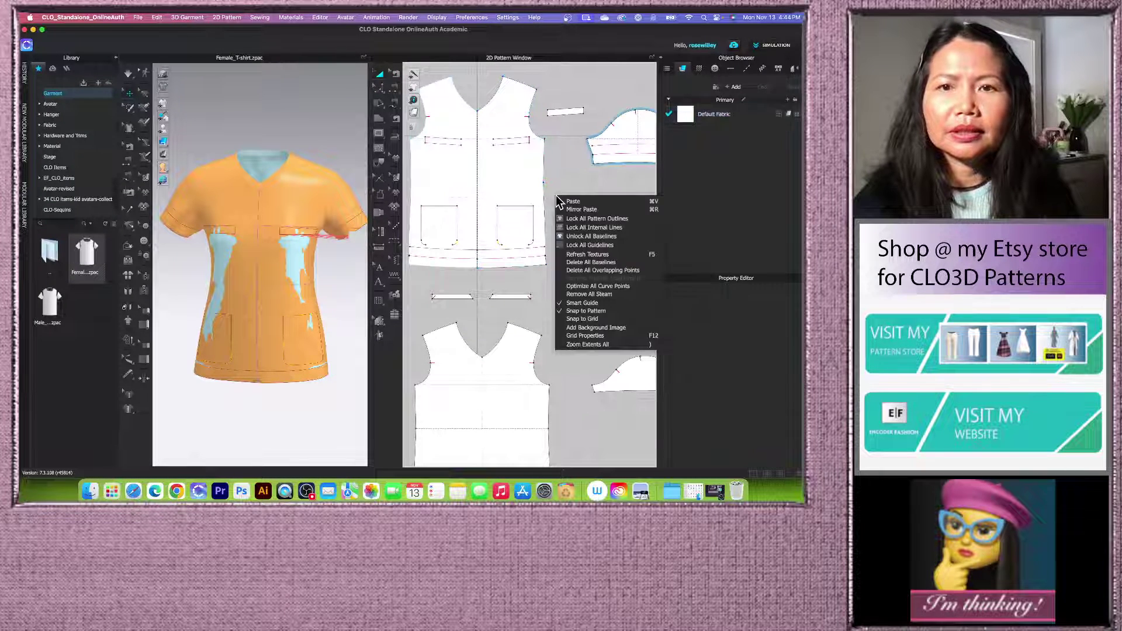
left_click(518, 205)
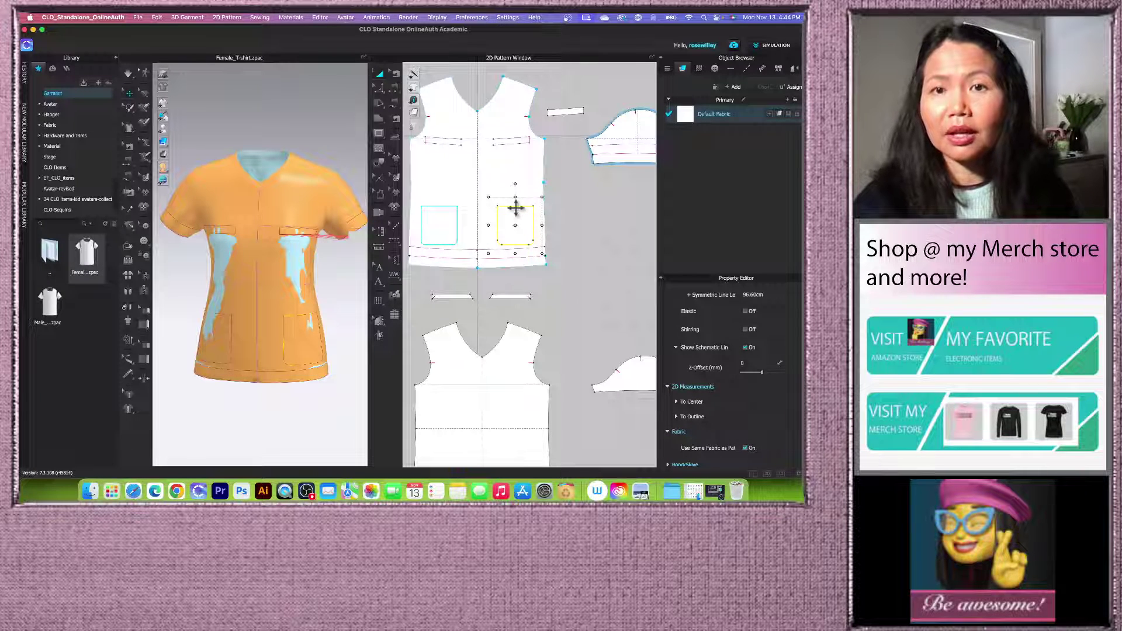
right_click(515, 207)
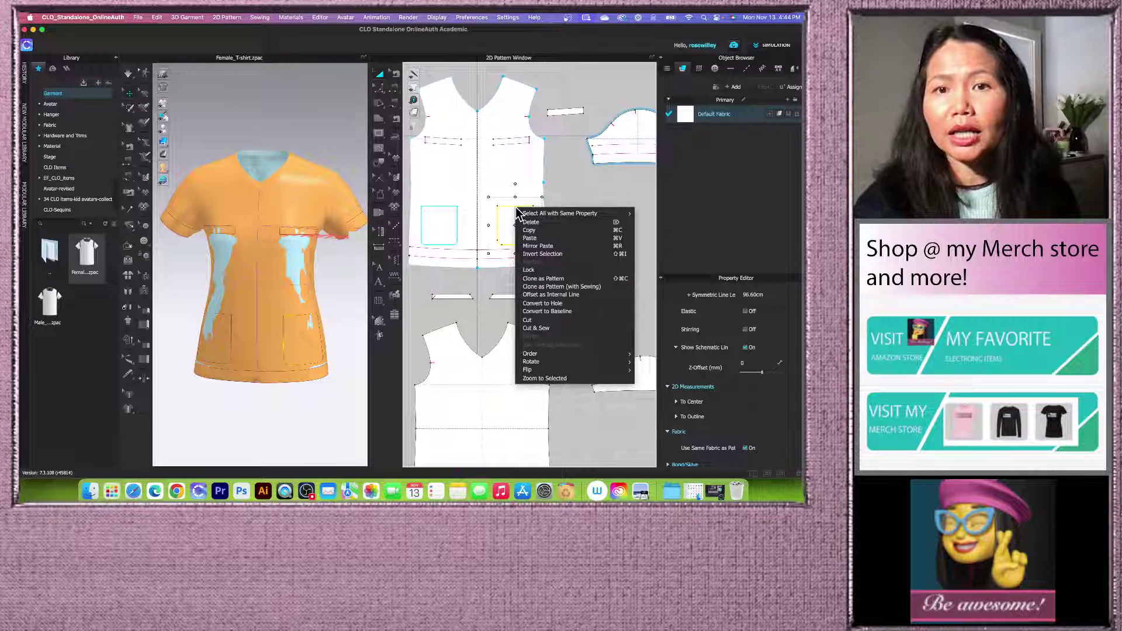
left_click(544, 278)
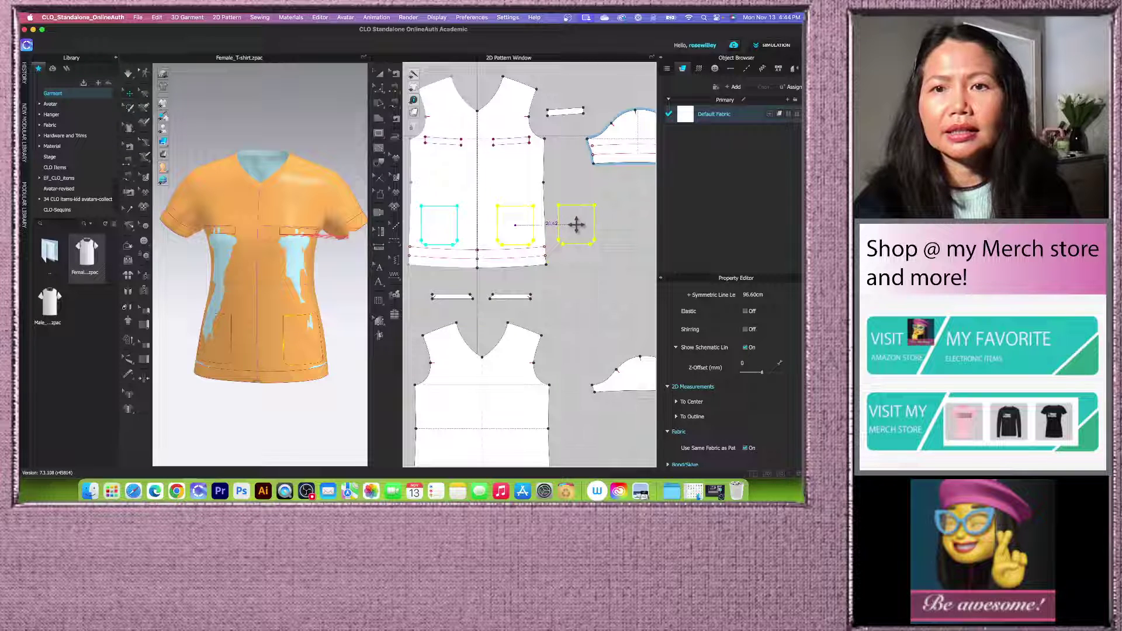
left_click(576, 225)
scroll(576, 227, "down", 3)
scroll(577, 226, "up", 2)
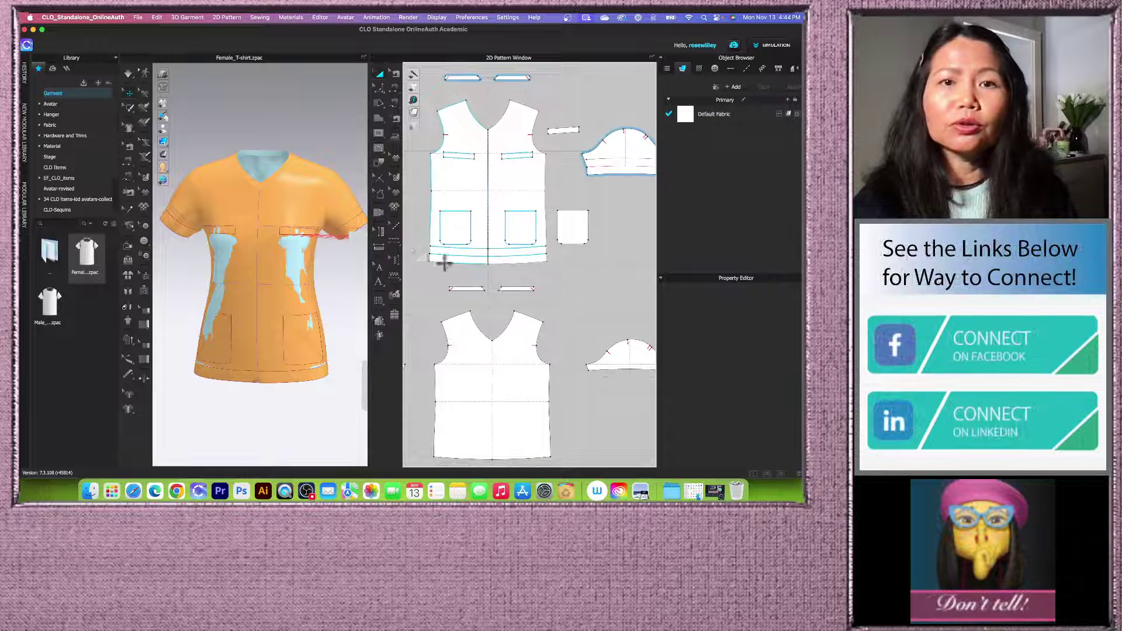
Step: Sew the sides and lower edge of the cloned pocket piece to the matching pocket outline on the front with Free Sewing
left_click(395, 100)
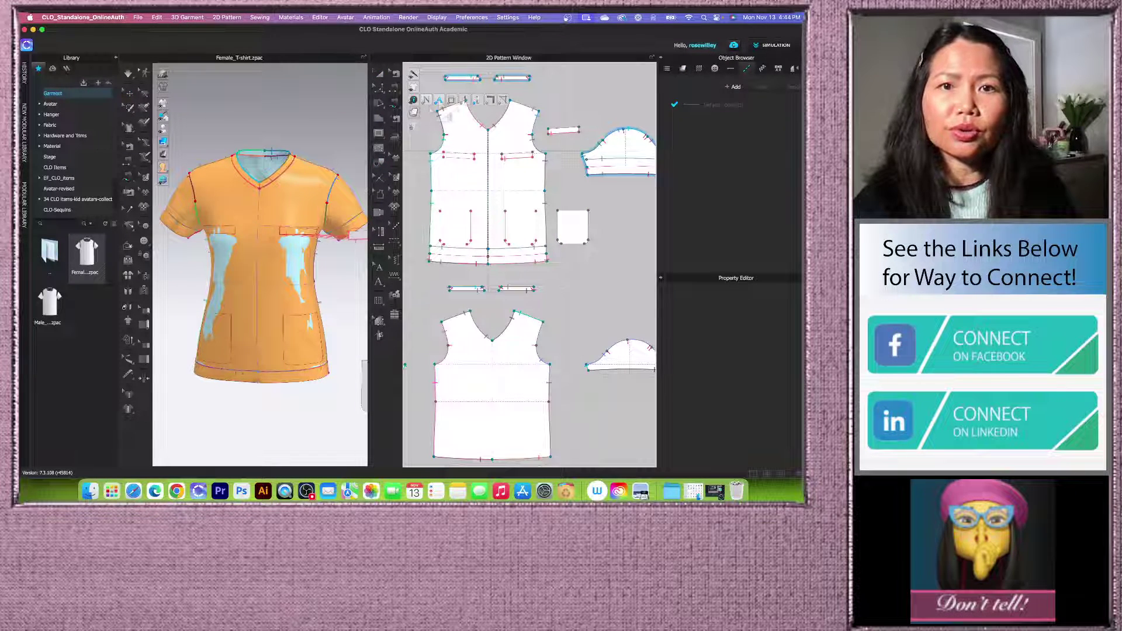
left_click(562, 221)
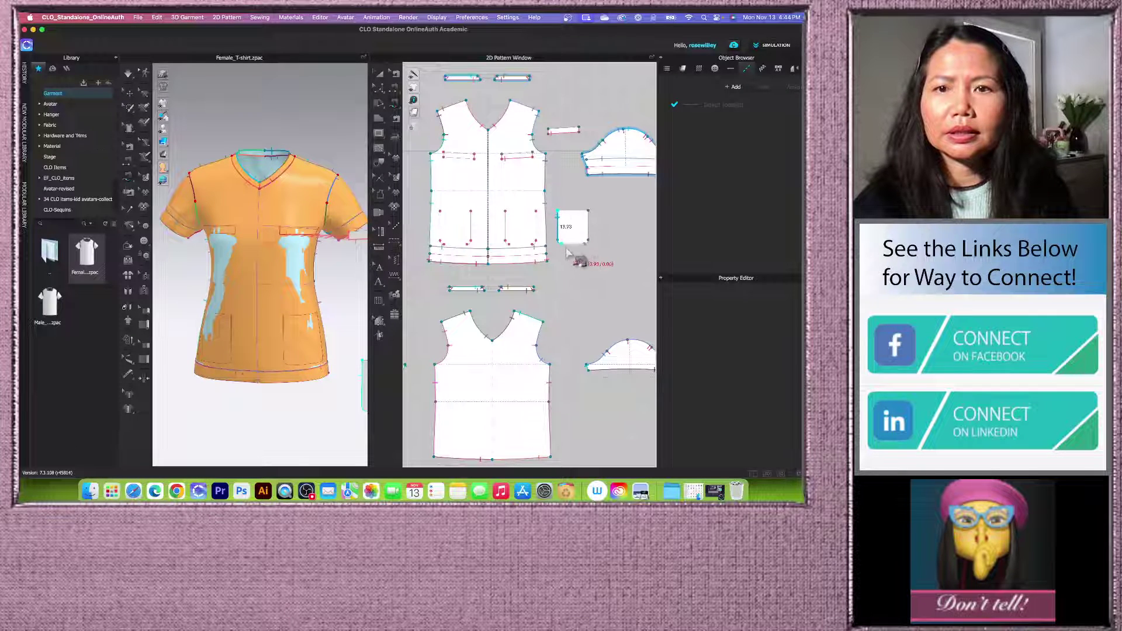
left_click(526, 225)
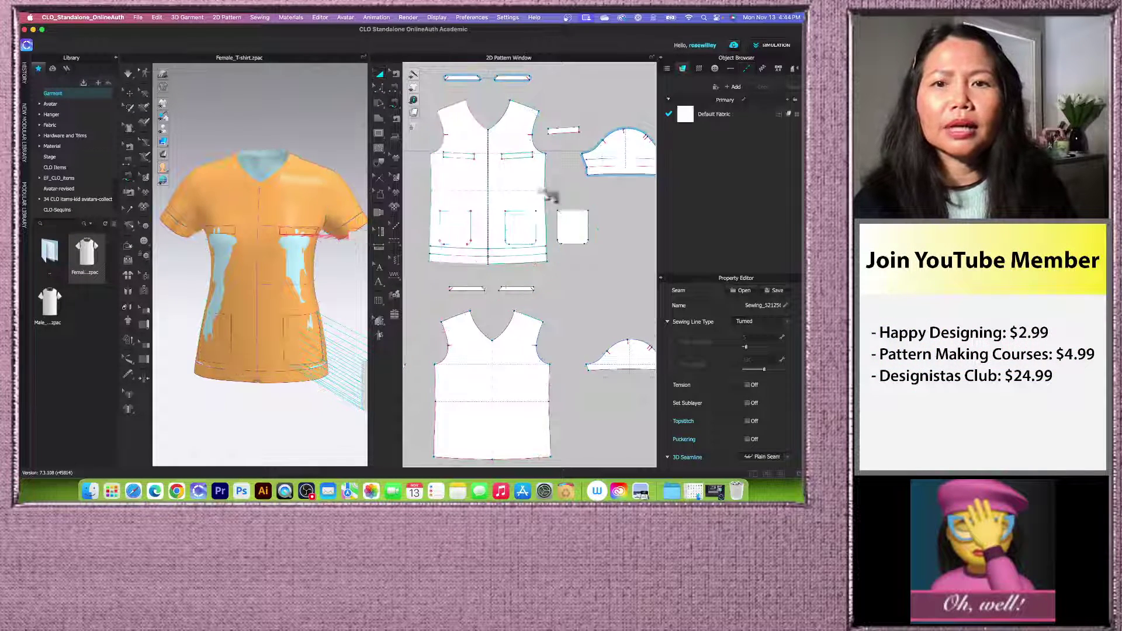
Step: Create a Symmetric Pattern (with Sewing) of the pocket piece and place it on the opposite side of the front
scroll(577, 234, "down", 3)
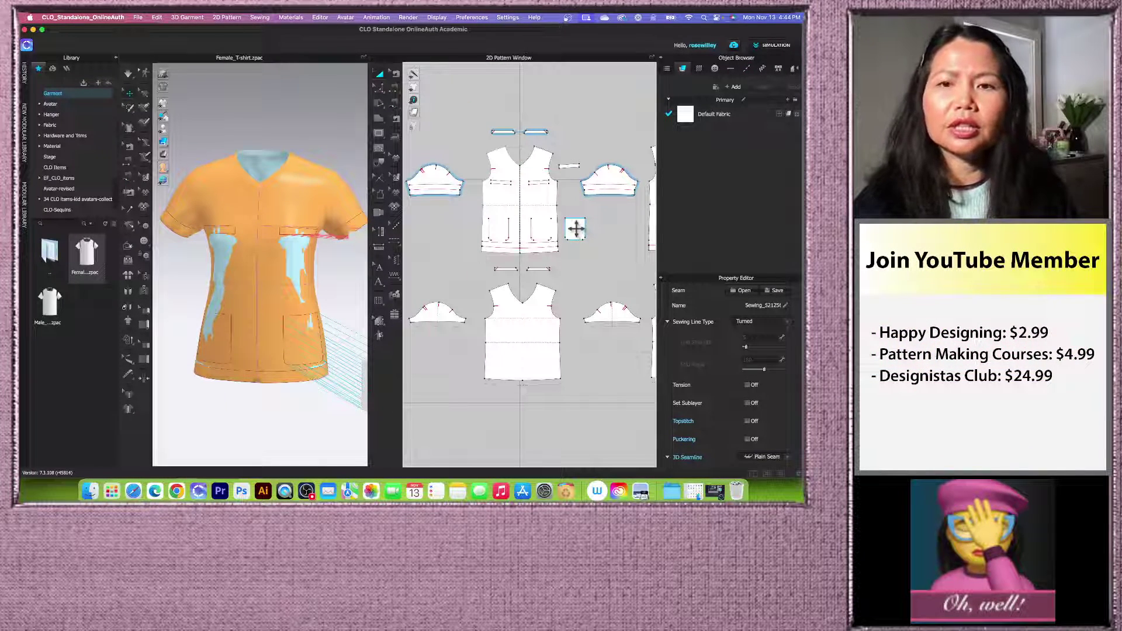
left_click(576, 229)
right_click(576, 228)
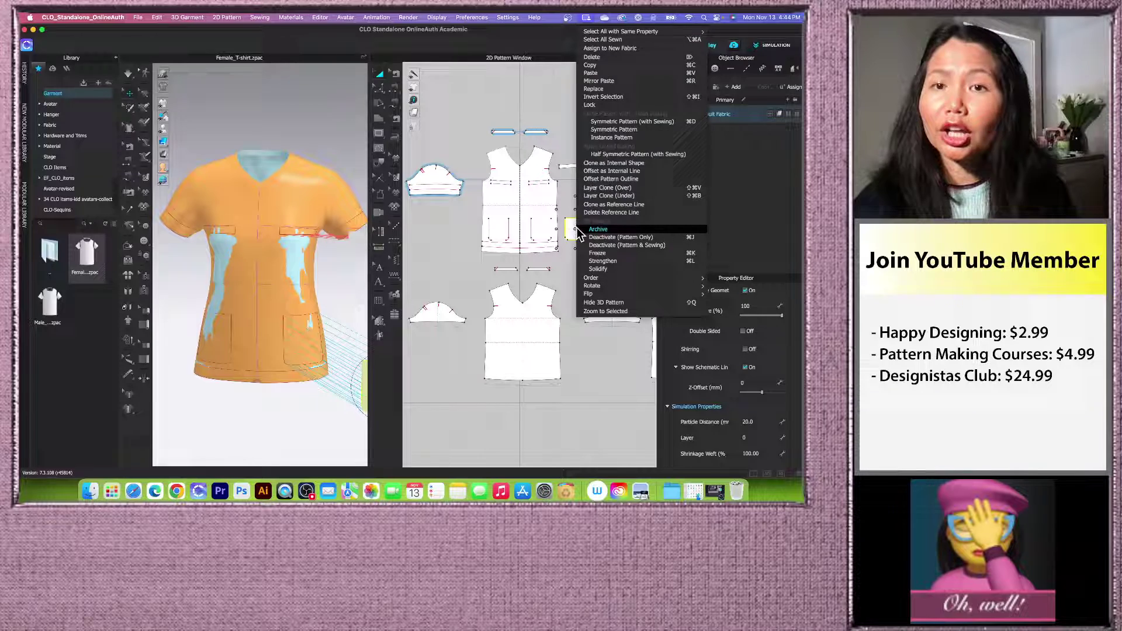
left_click(623, 122)
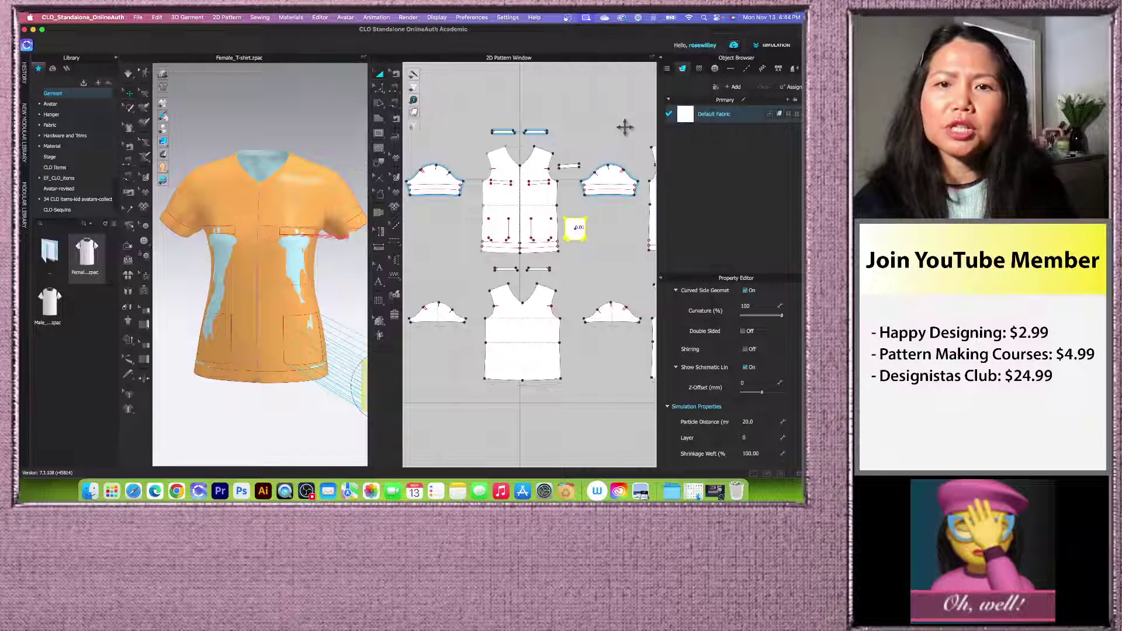
left_click(465, 231)
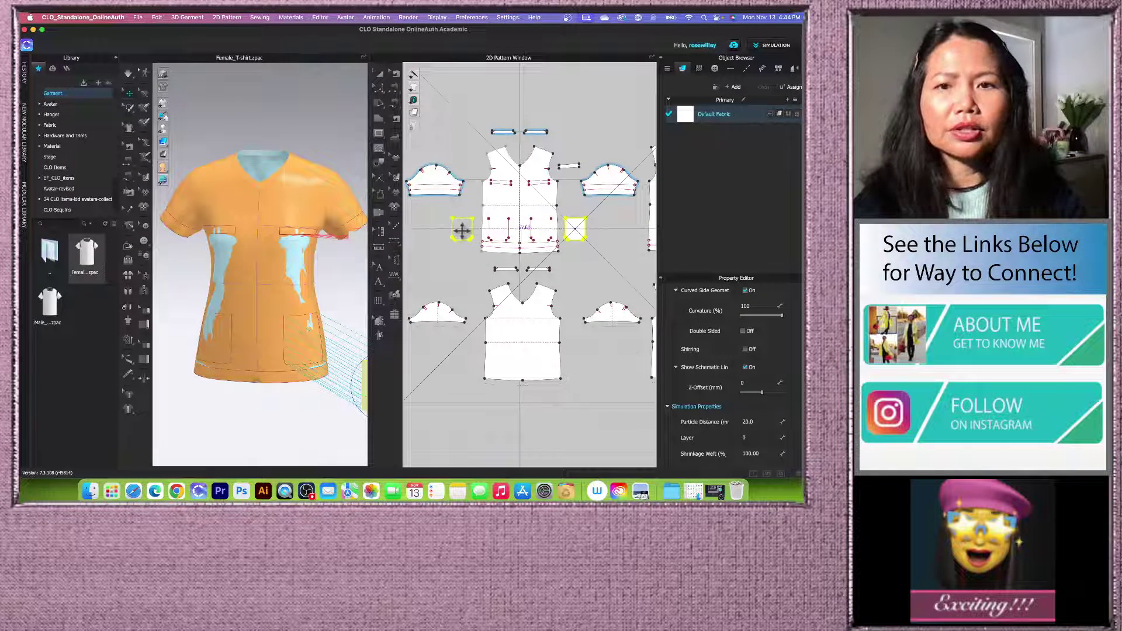
key("Escape")
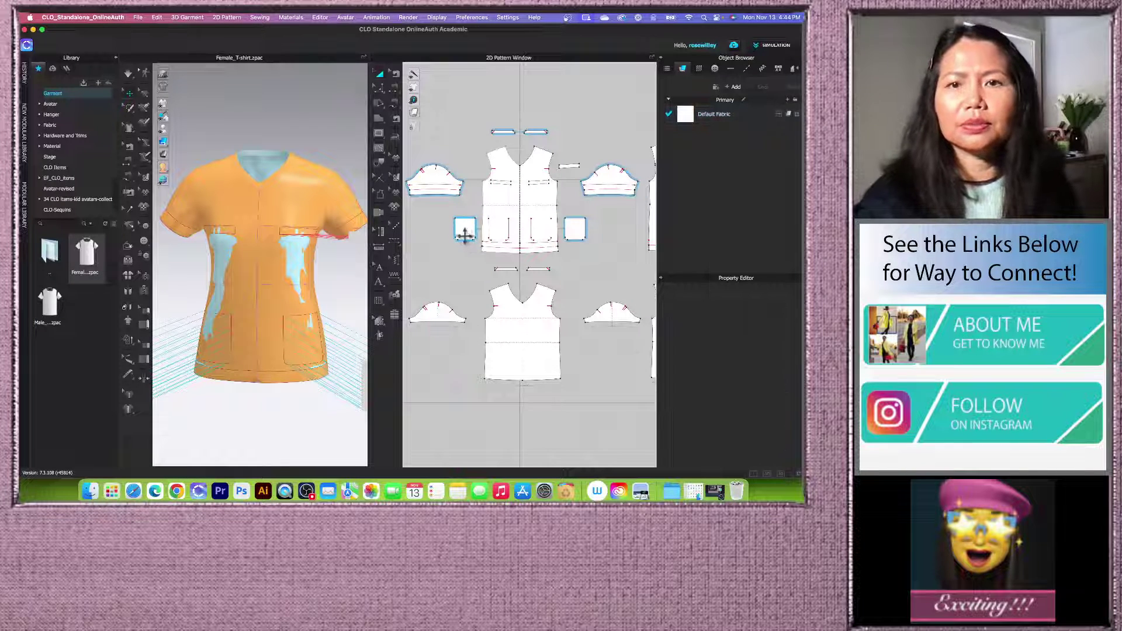
Step: Superimpose both pocket pieces and the narrow chest piece over the front of the garment in 3D
scroll(316, 292, "down", 5)
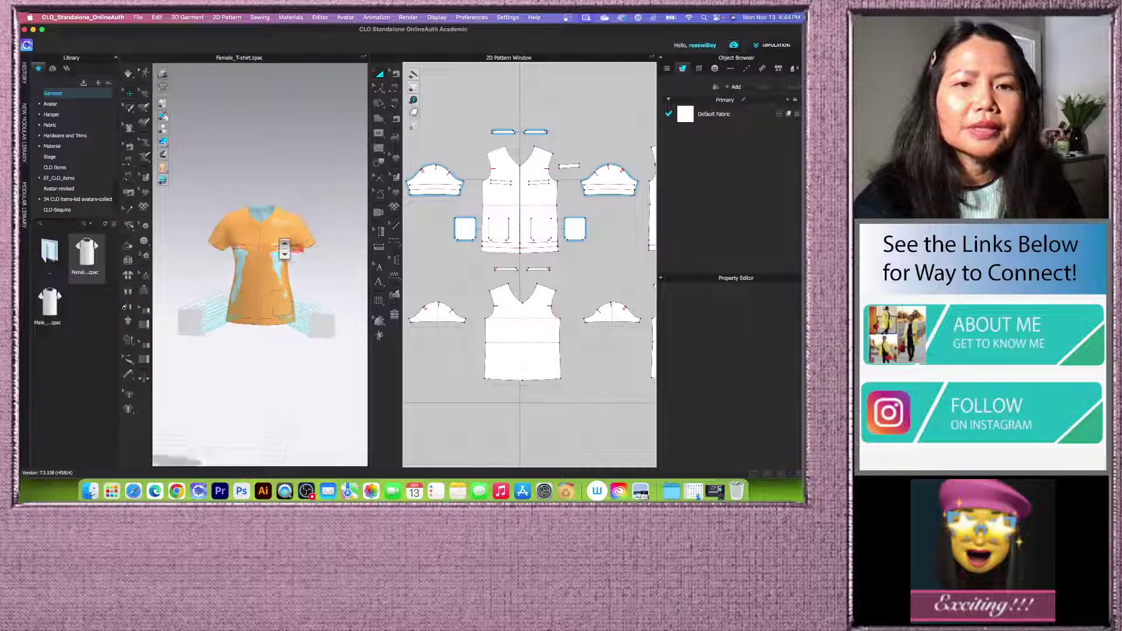
left_click(327, 324)
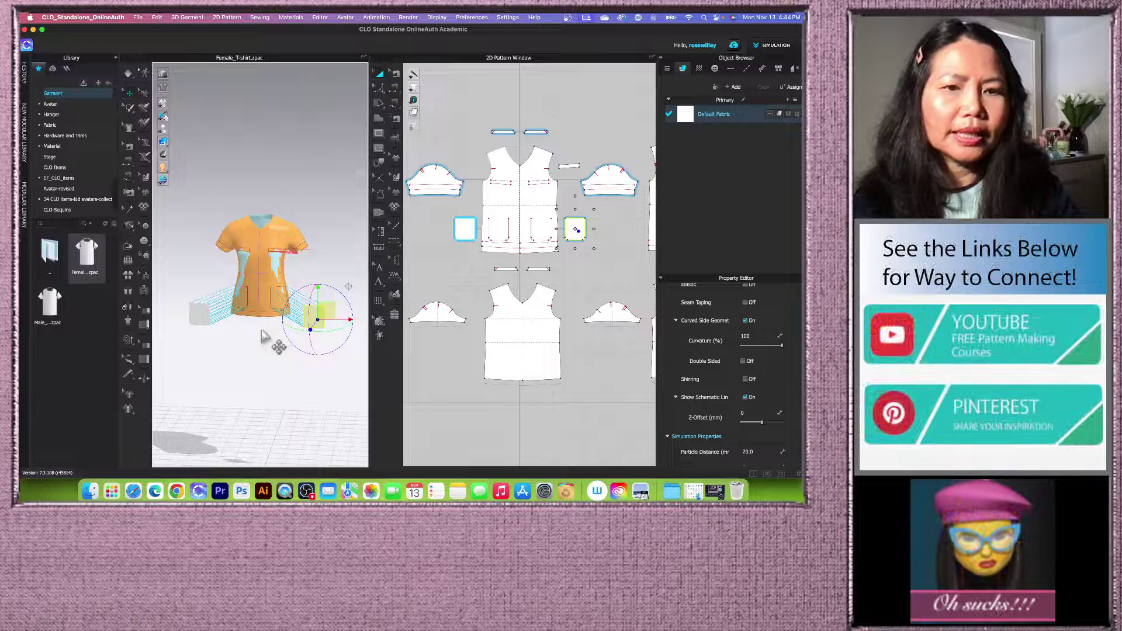
left_click(205, 315, "shift")
scroll(240, 318, "down", 2)
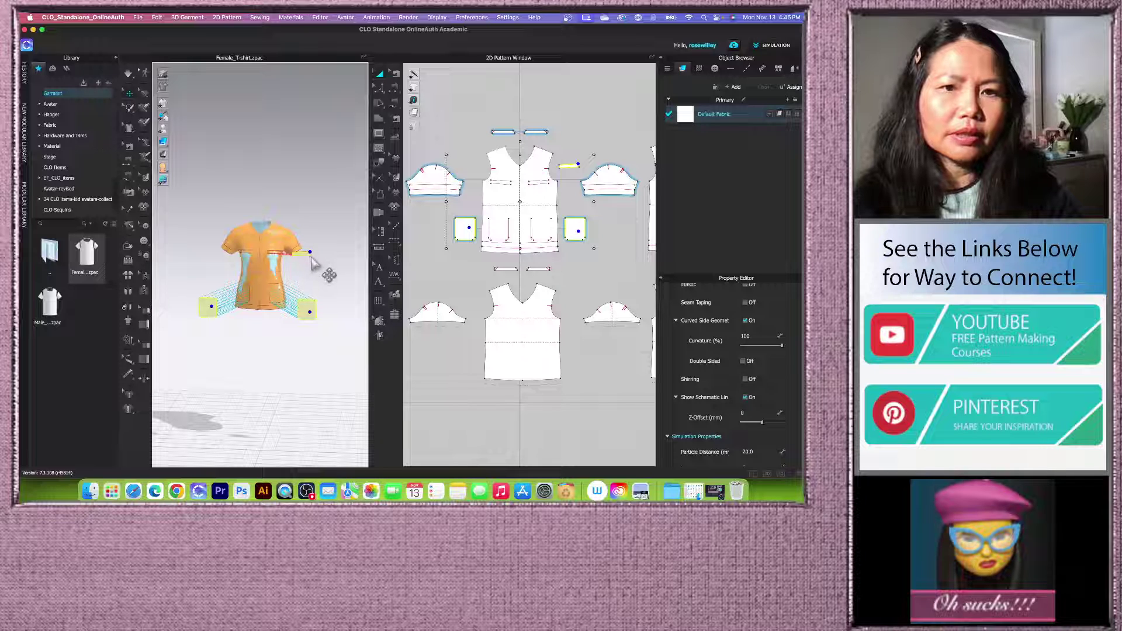
right_click(308, 261)
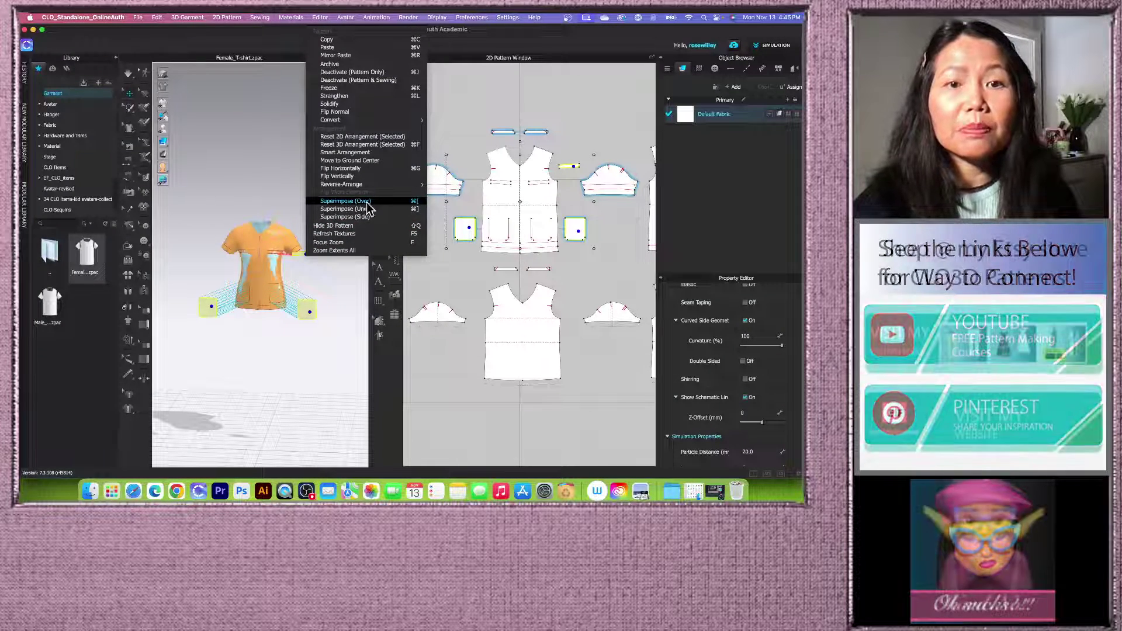
left_click(393, 206)
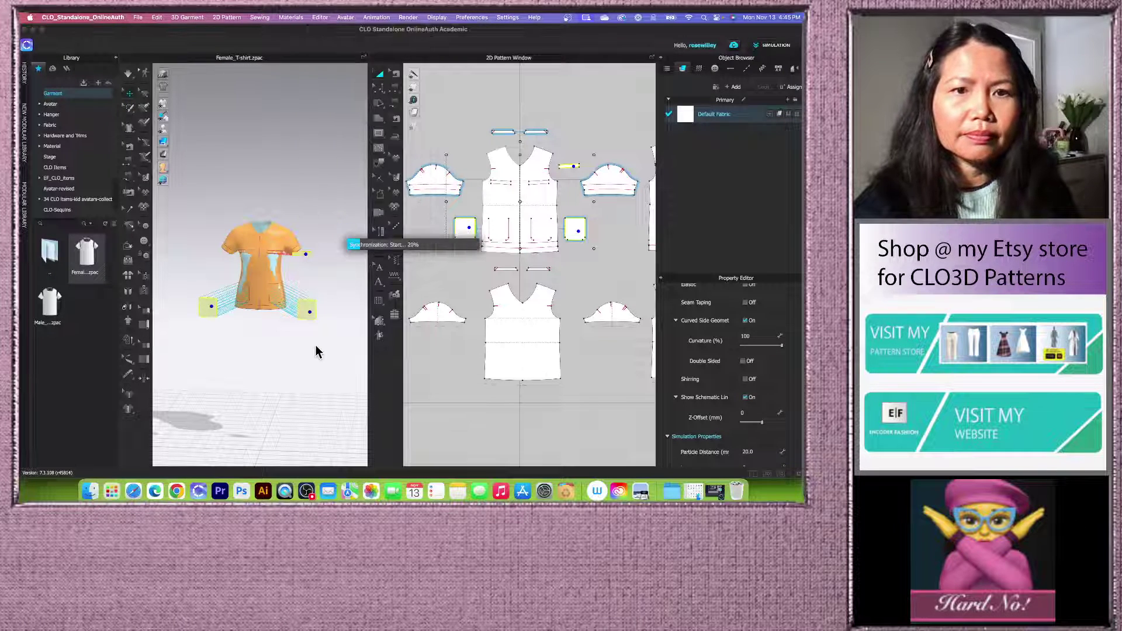
Step: Select both pocket pieces and the narrow chest piece together and apply Strengthen to them
scroll(283, 327, "up", 5)
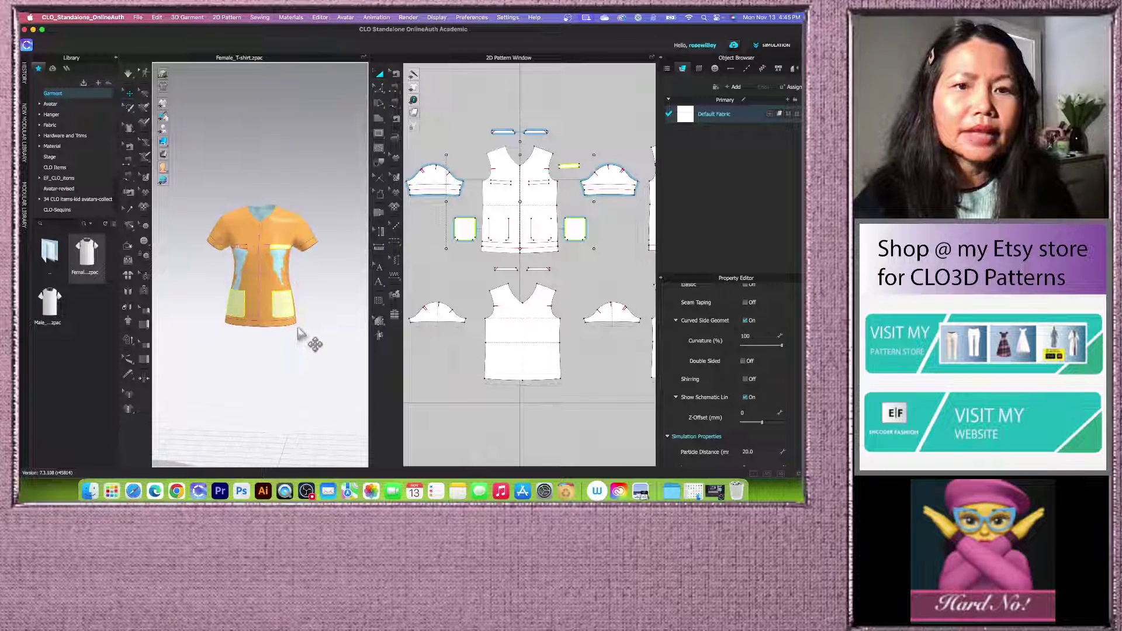
left_click(316, 314)
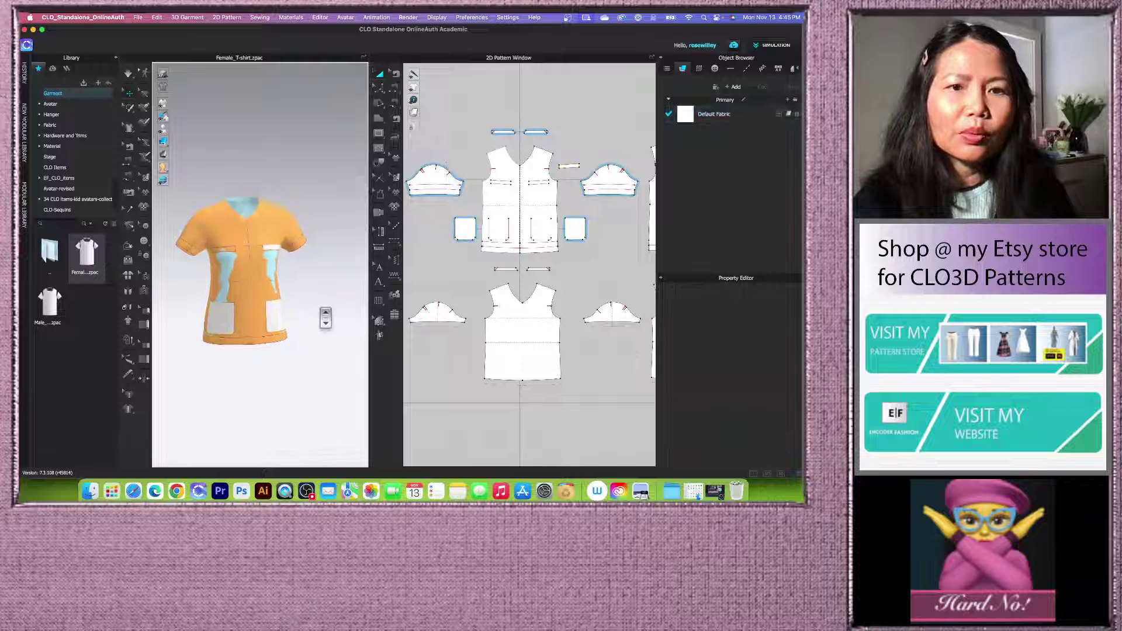
scroll(329, 317, "up", 2)
scroll(462, 257, "down", 4)
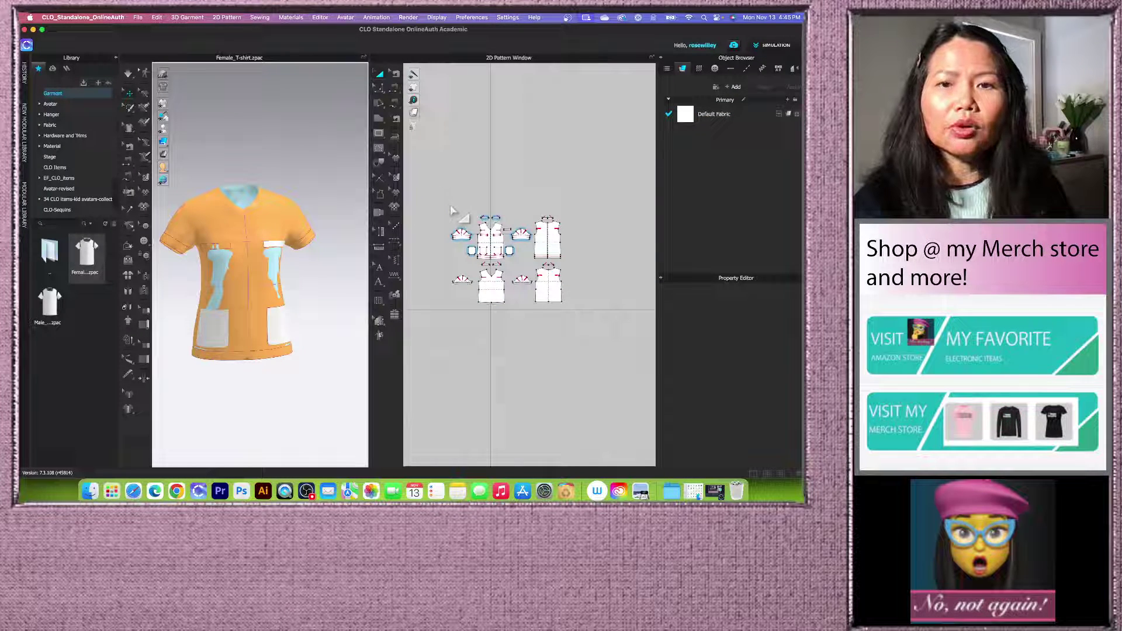
left_click_drag(437, 197, 603, 261)
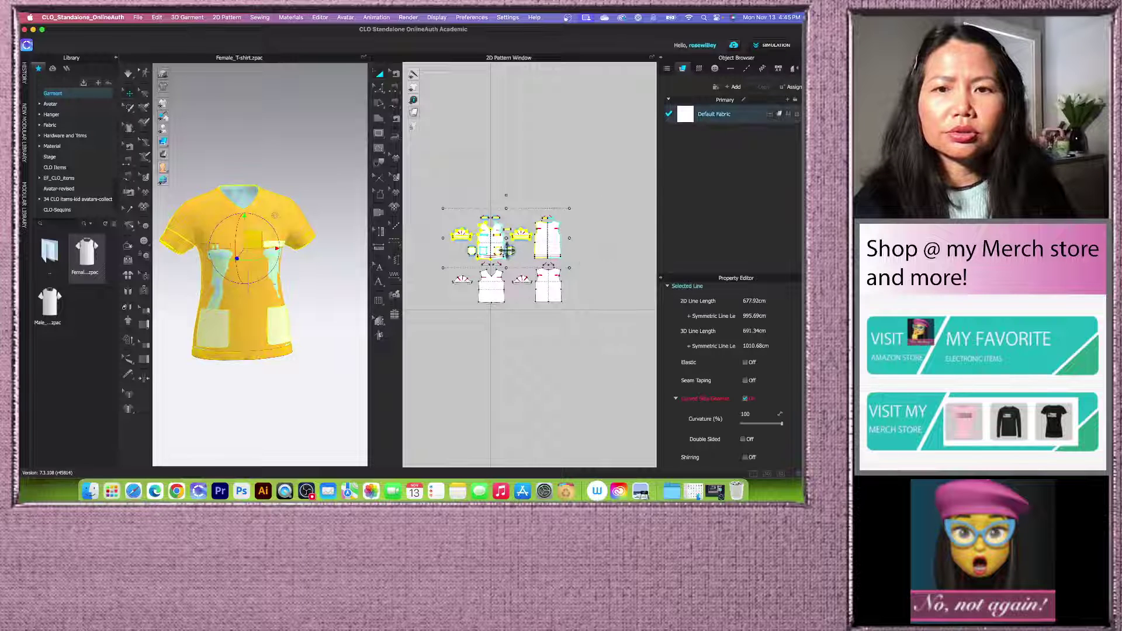
left_click(474, 244)
scroll(484, 246, "up", 4)
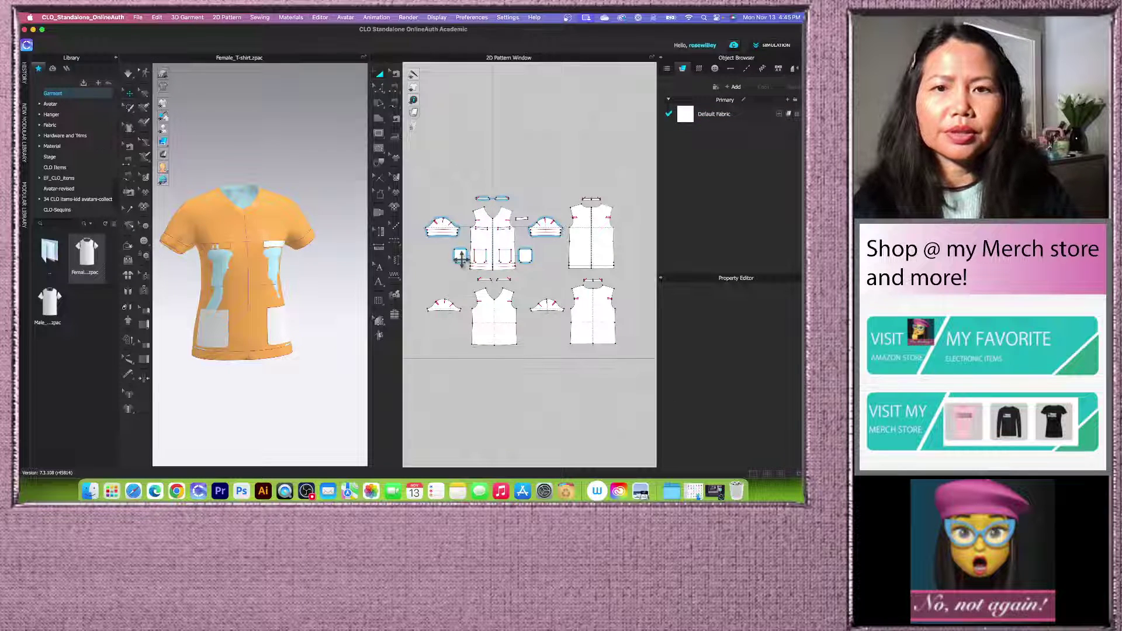
left_click(461, 257)
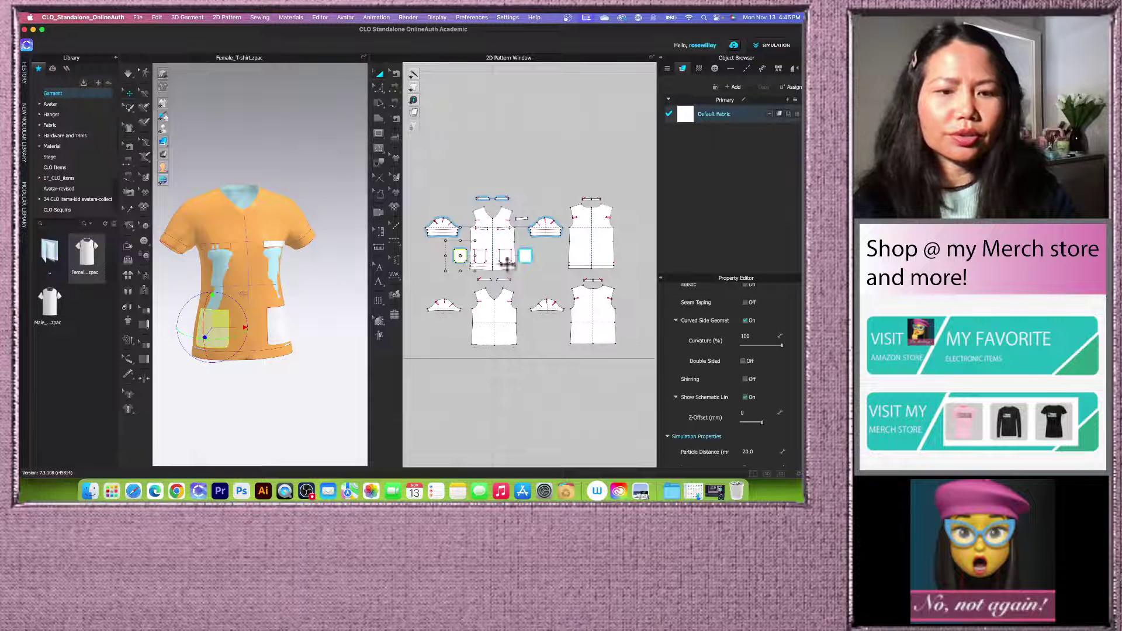
scroll(519, 217, "up", 2)
right_click(526, 221)
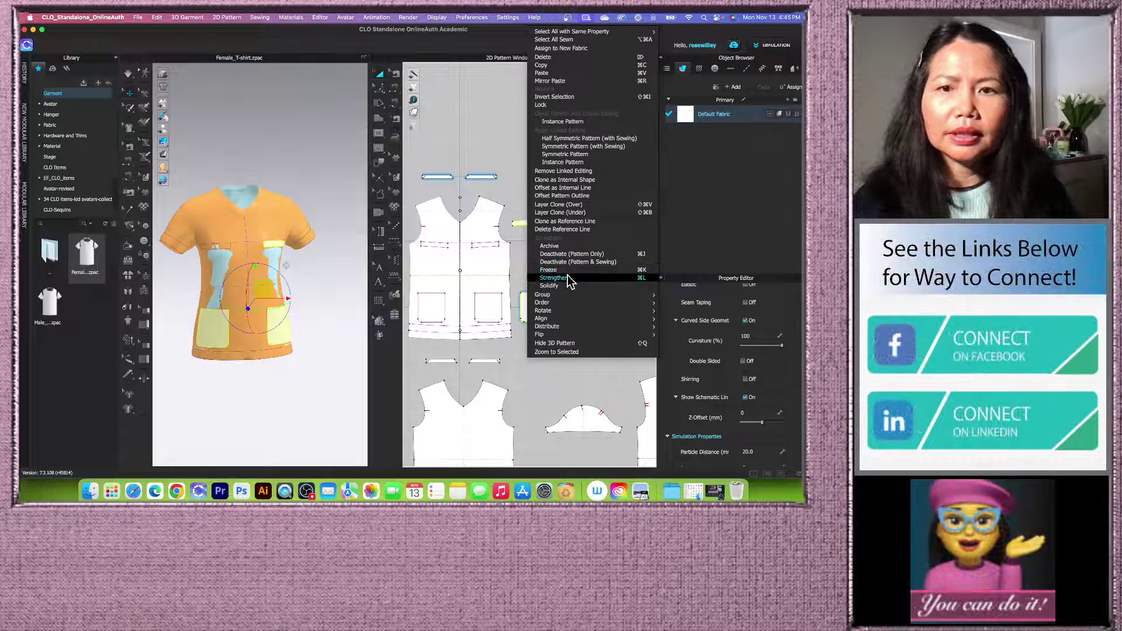
left_click(568, 279)
Step: Simulate the garment so the new pockets and chest piece settle on the front
left_click(321, 318)
scroll(322, 310, "down", 2)
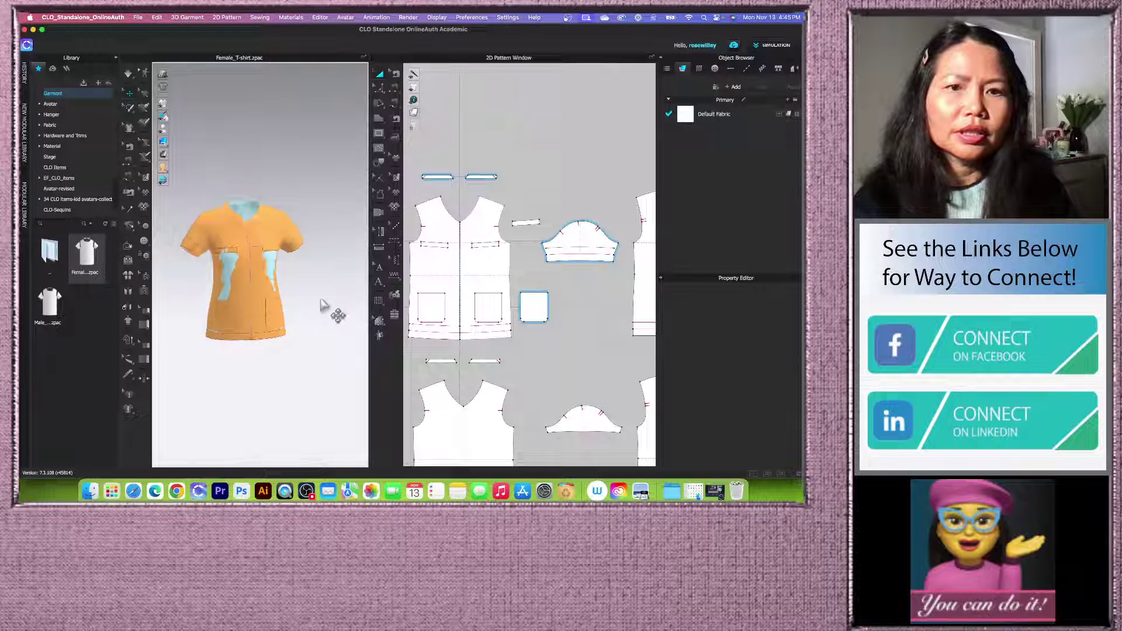
scroll(468, 242, "down", 4)
scroll(549, 243, "down", 3)
scroll(330, 316, "up", 2)
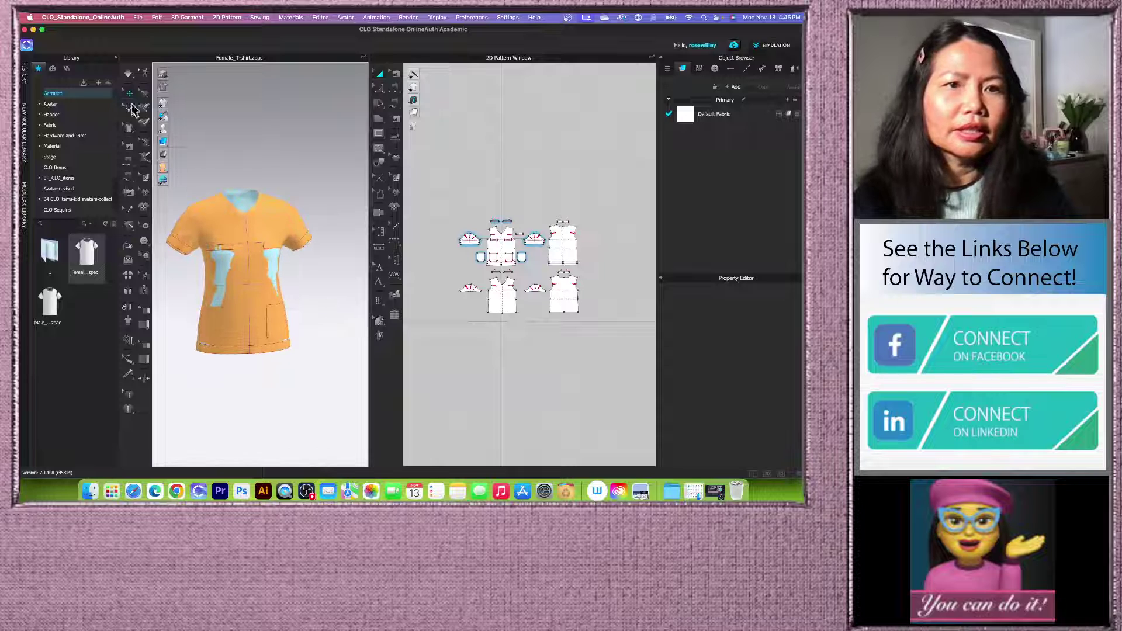
left_click(127, 74)
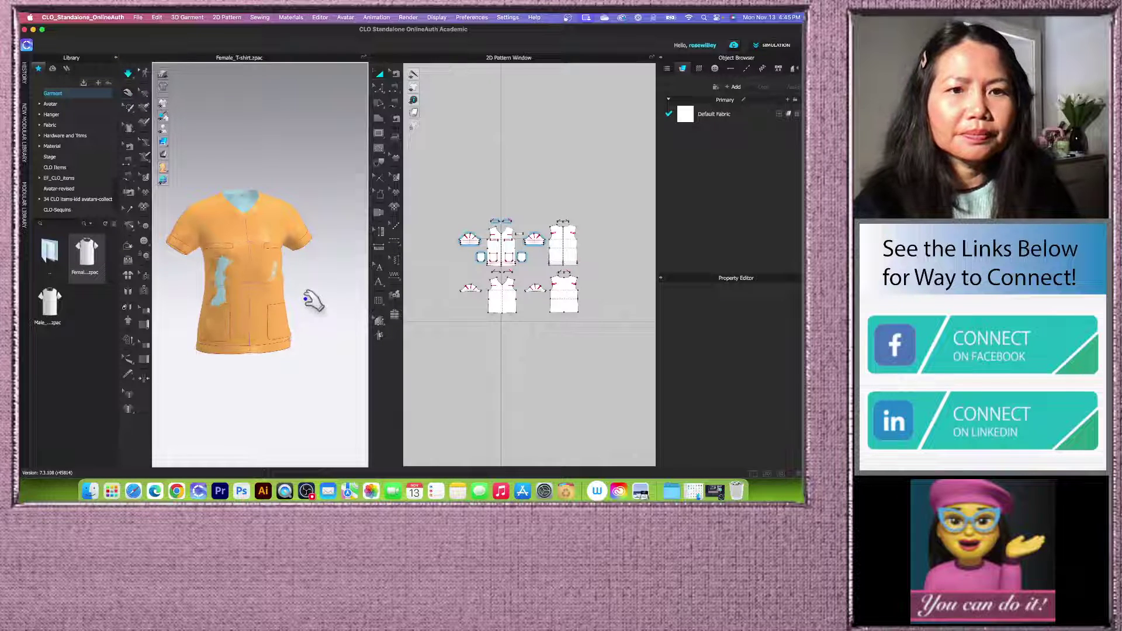
scroll(314, 300, "up", 2)
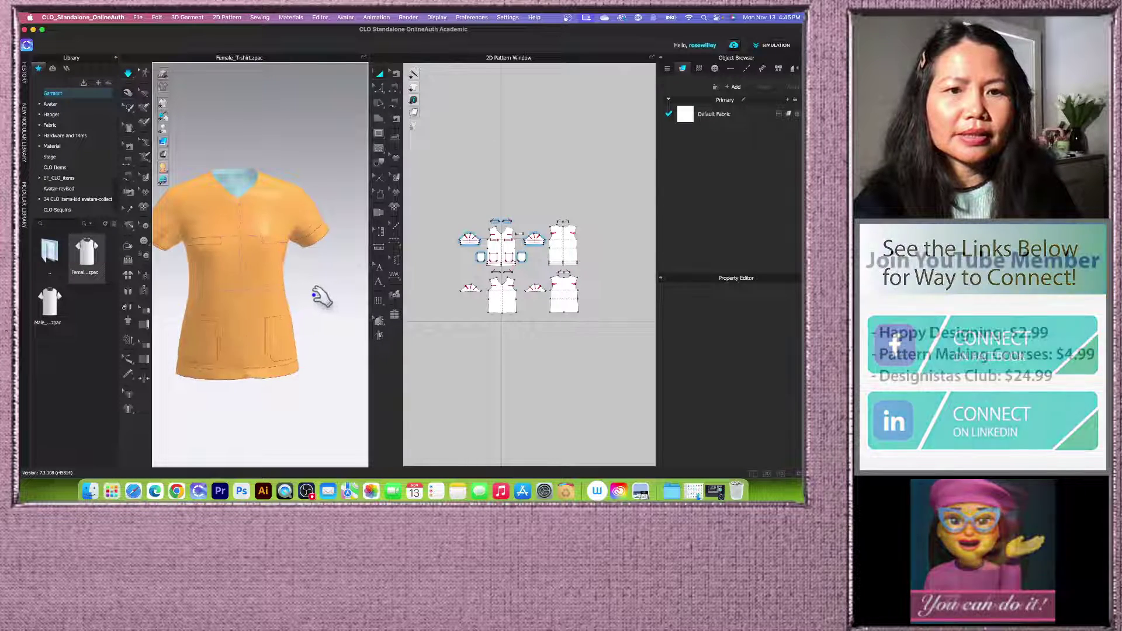
scroll(318, 297, "down", 1)
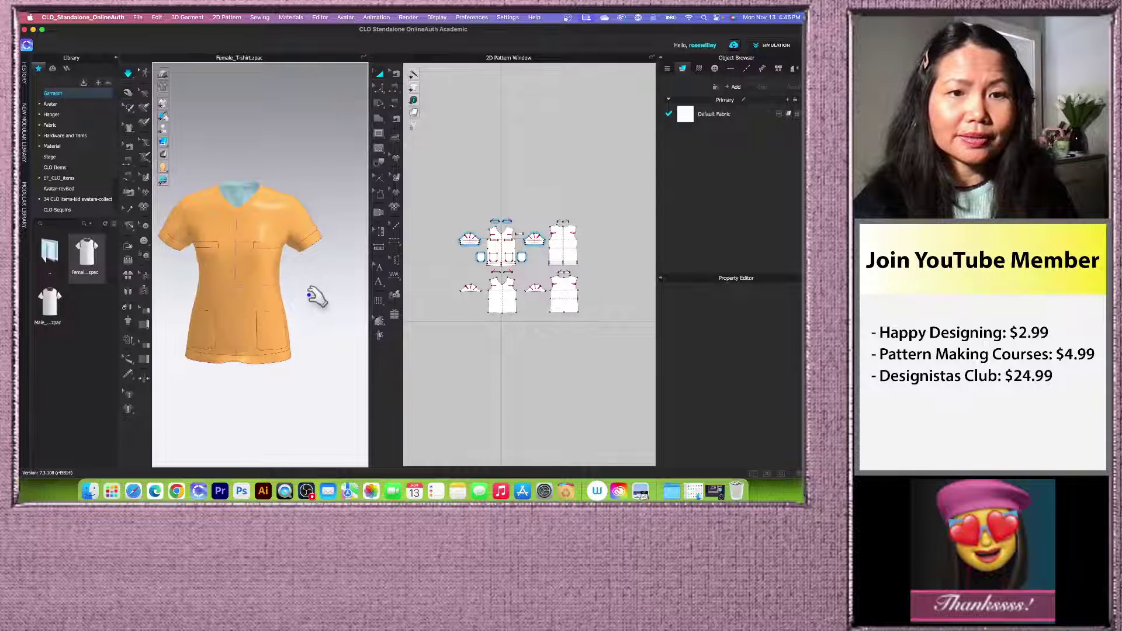
scroll(319, 297, "up", 1)
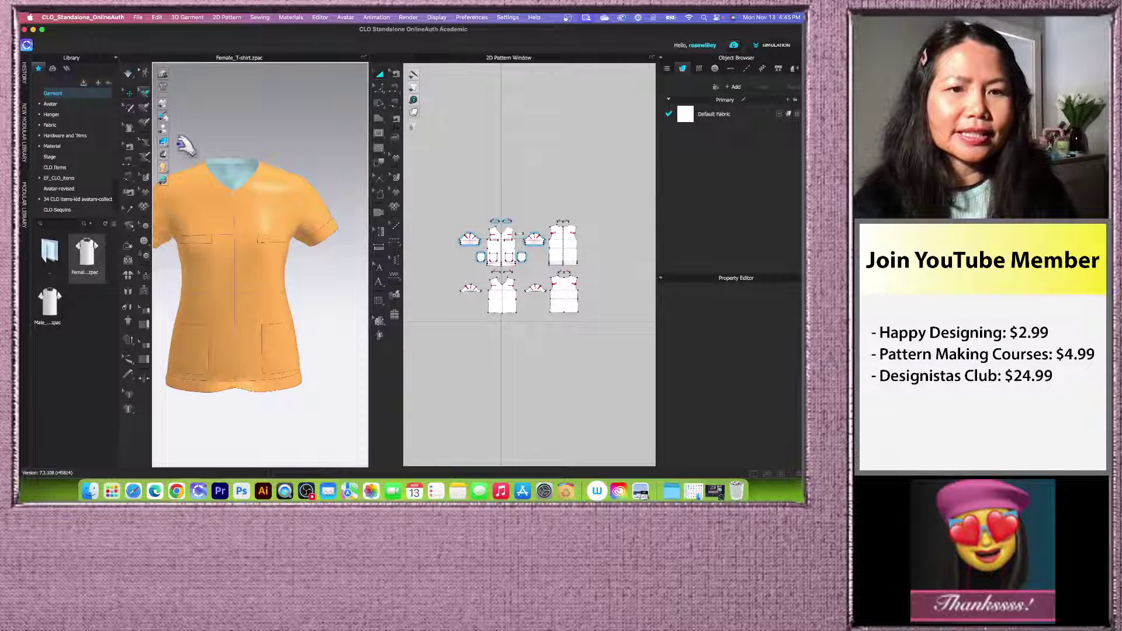
Step: Inspect the front hem at the centre front on the 3D garment and the matching hem area of the 2D front pattern
right_click_drag(185, 145, 288, 210)
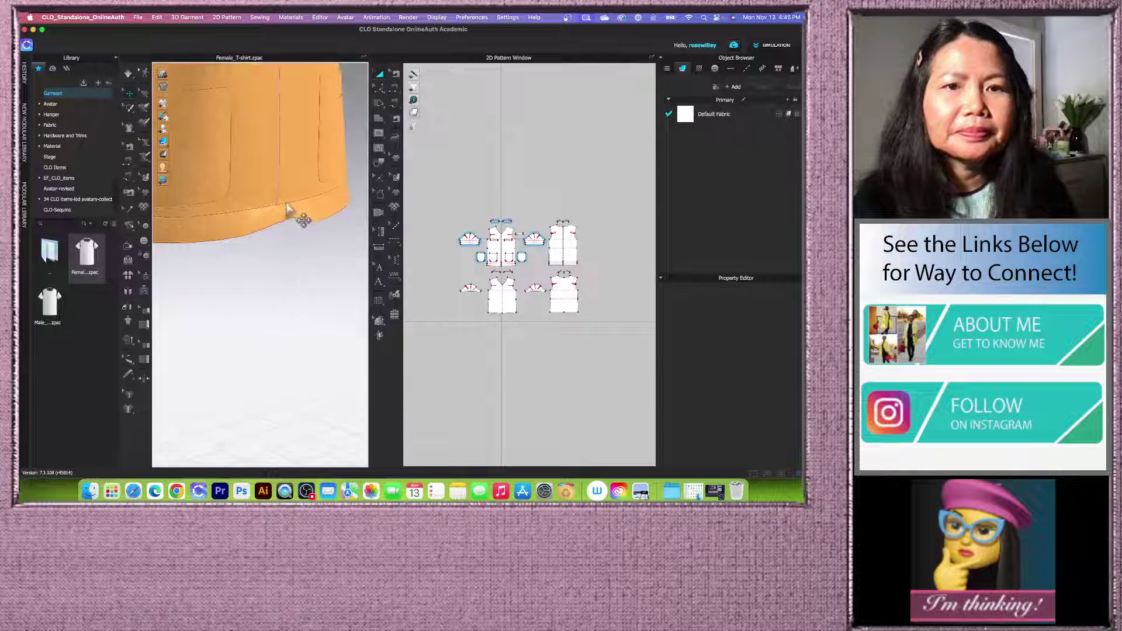
left_click(292, 215)
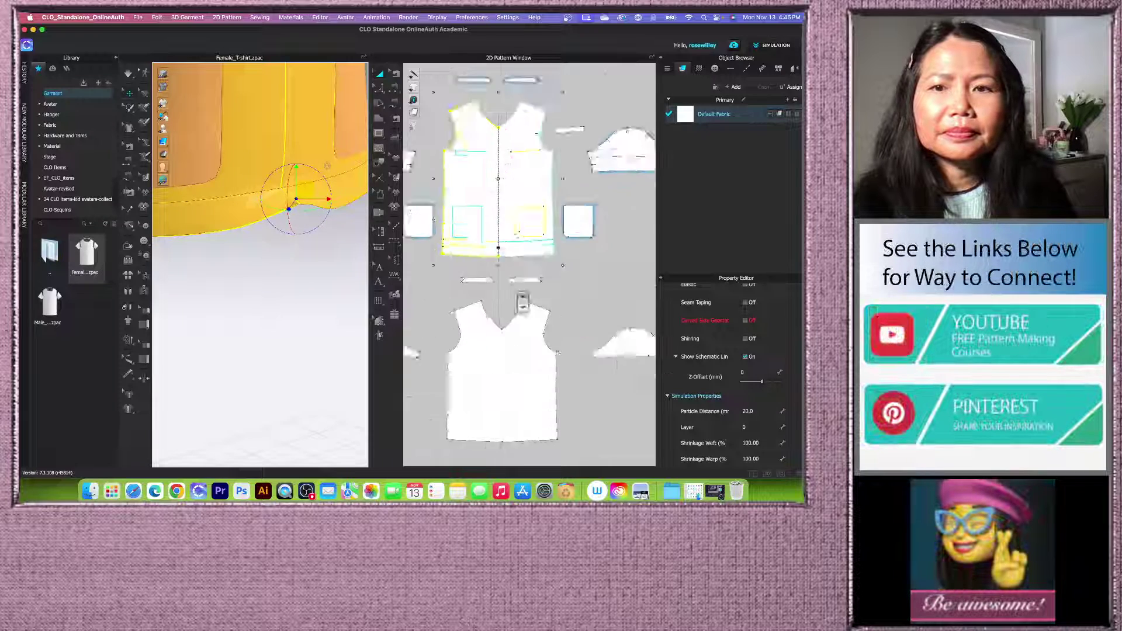
left_click(499, 271)
scroll(494, 267, "up", 5)
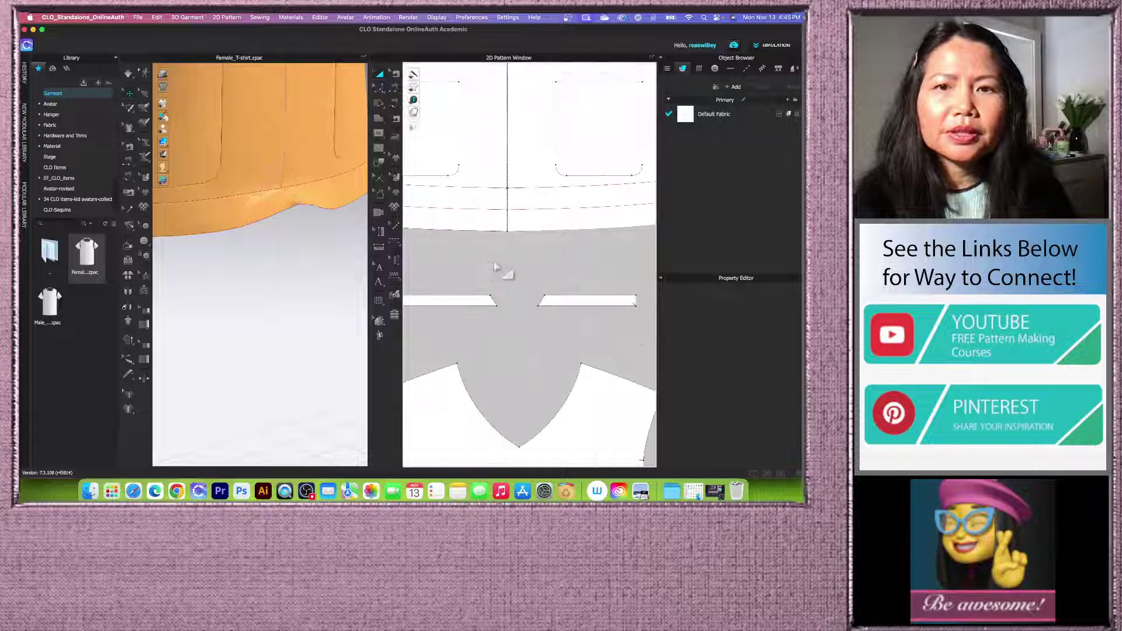
scroll(495, 267, "down", 6)
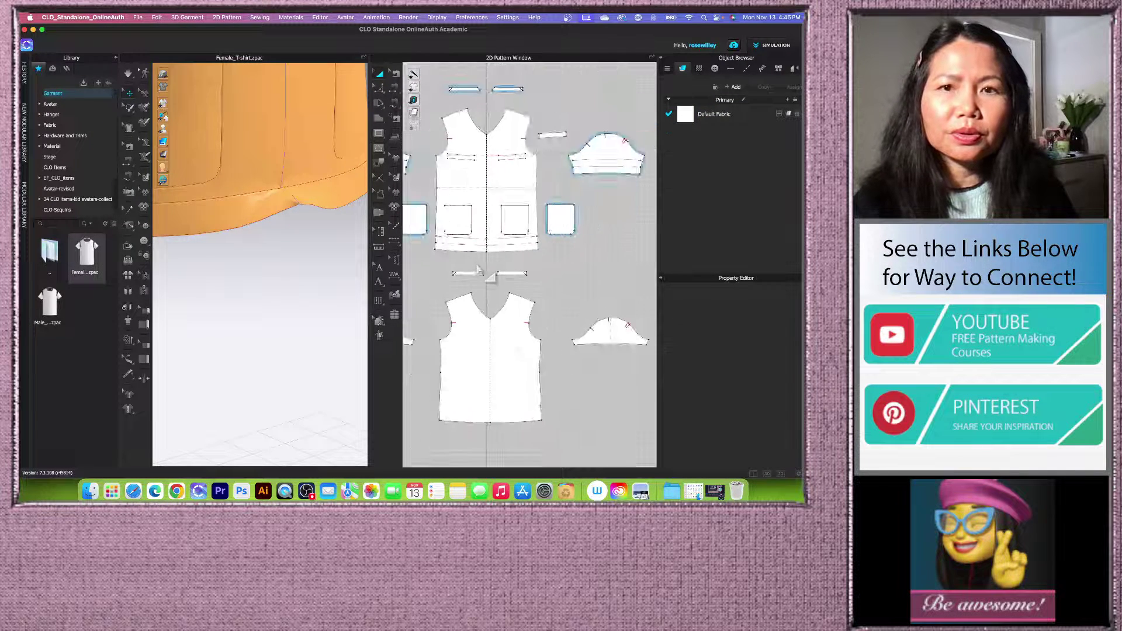
scroll(491, 232, "down", 3)
scroll(496, 221, "up", 2)
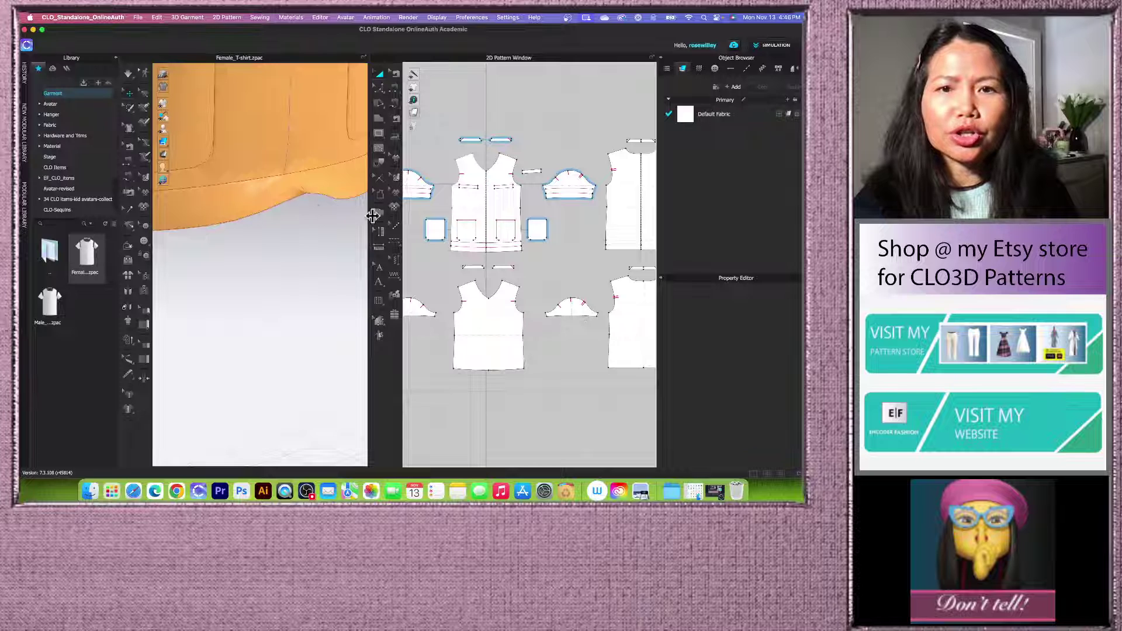
scroll(538, 263, "up", 3)
scroll(508, 236, "down", 4)
scroll(523, 232, "up", 2)
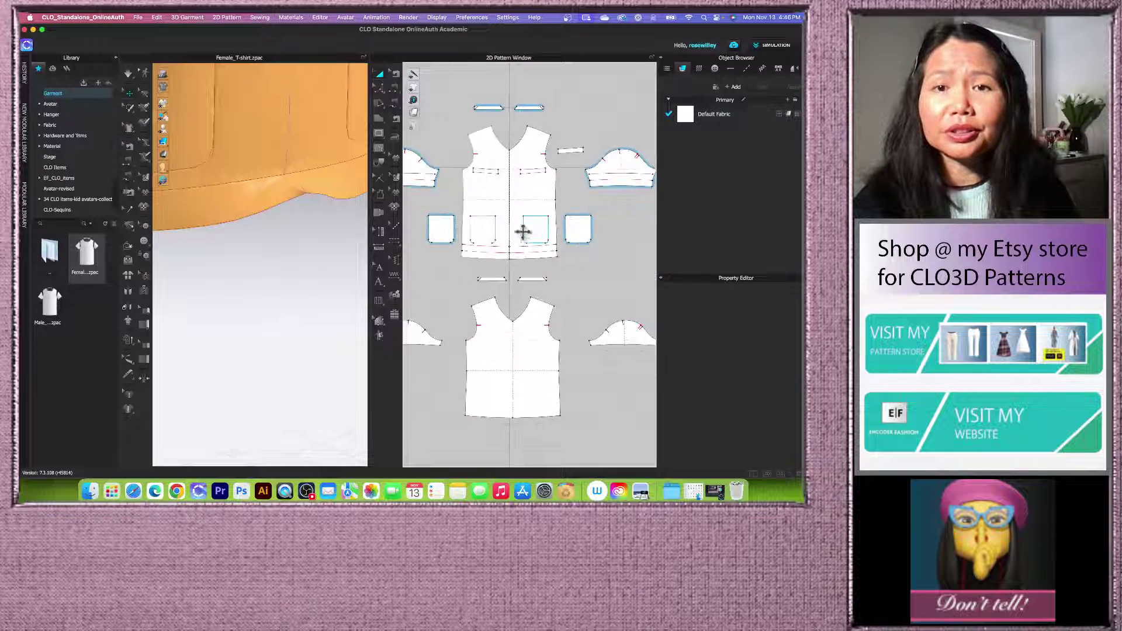
scroll(523, 232, "down", 4)
scroll(516, 246, "up", 2)
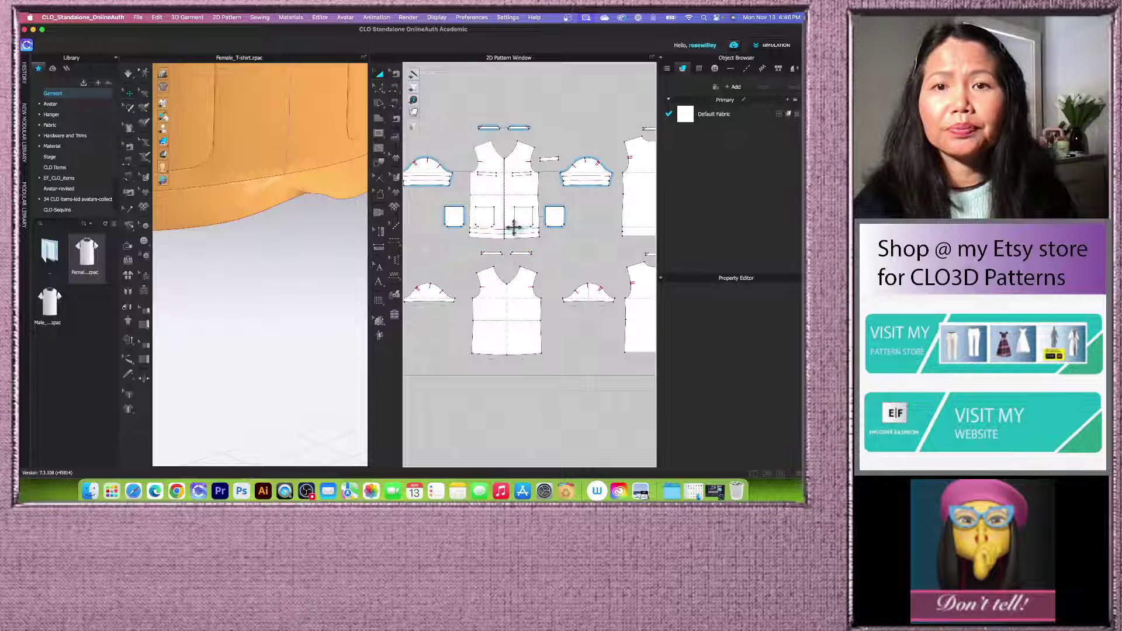
scroll(506, 228, "down", 1)
scroll(509, 228, "up", 5)
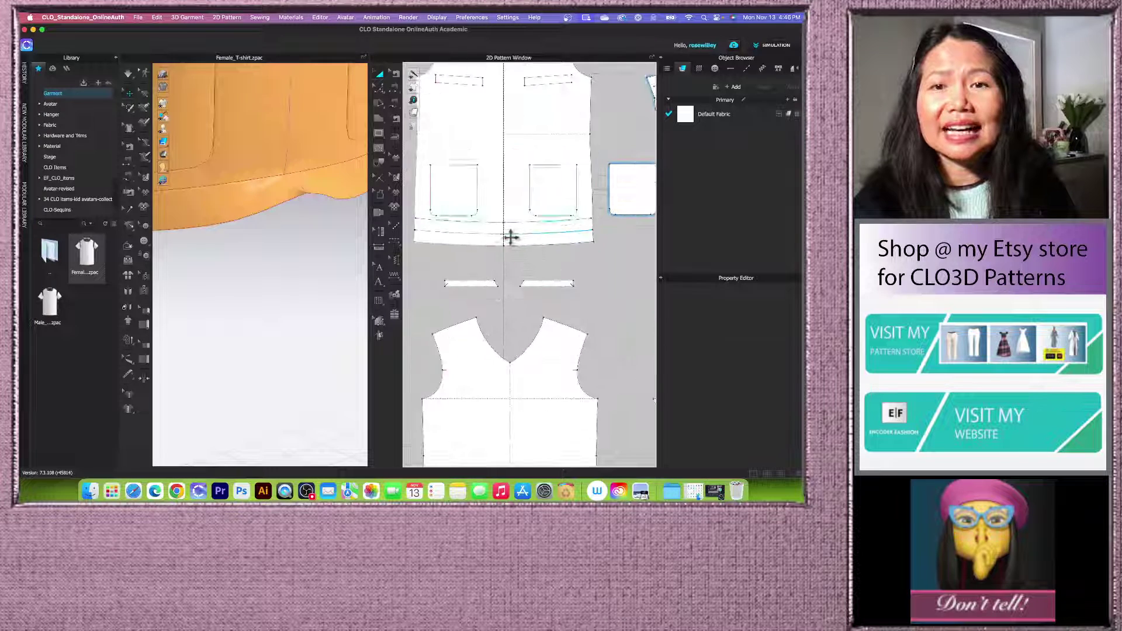
Step: Remove the linked editing from the front bodice pattern and clear the selection
scroll(513, 235, "down", 3)
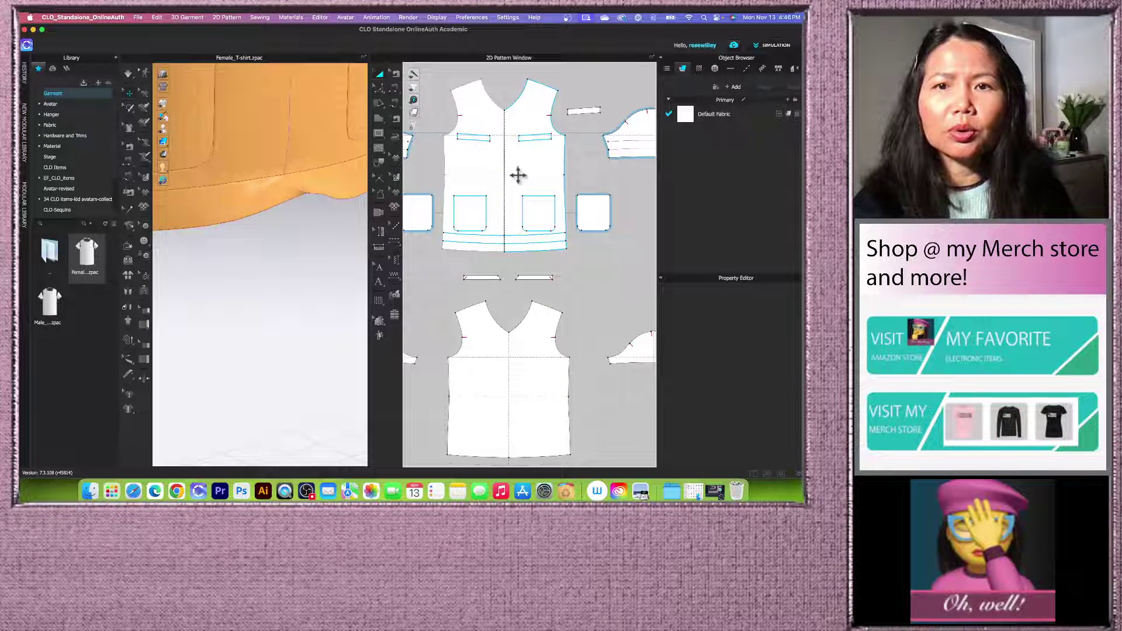
left_click(518, 174)
scroll(516, 176, "down", 2)
right_click(518, 175)
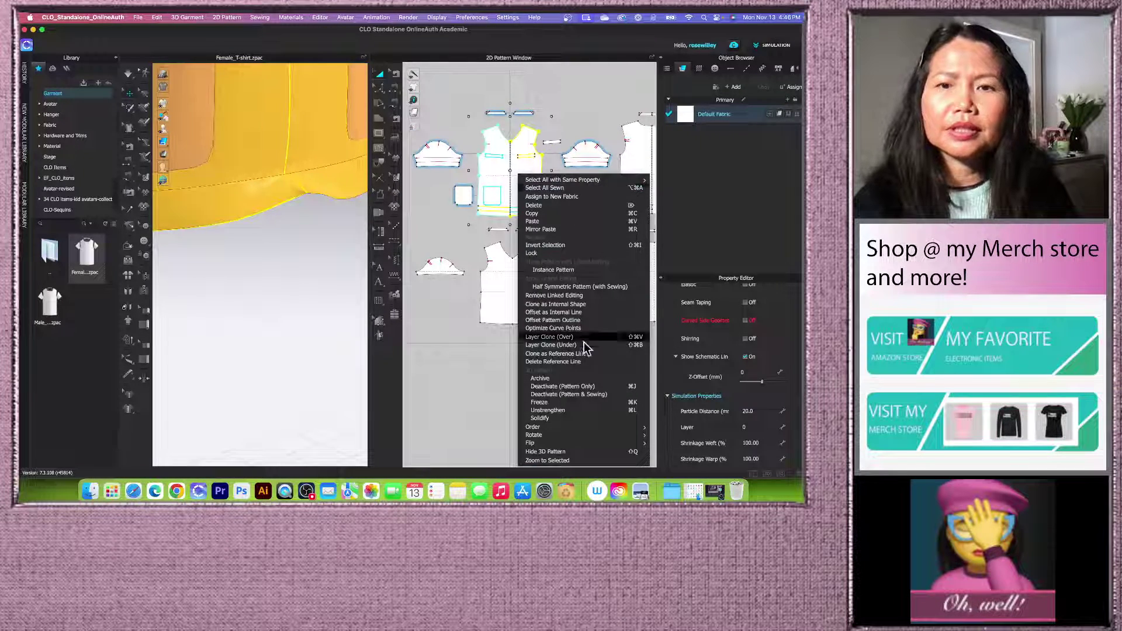
left_click(560, 295)
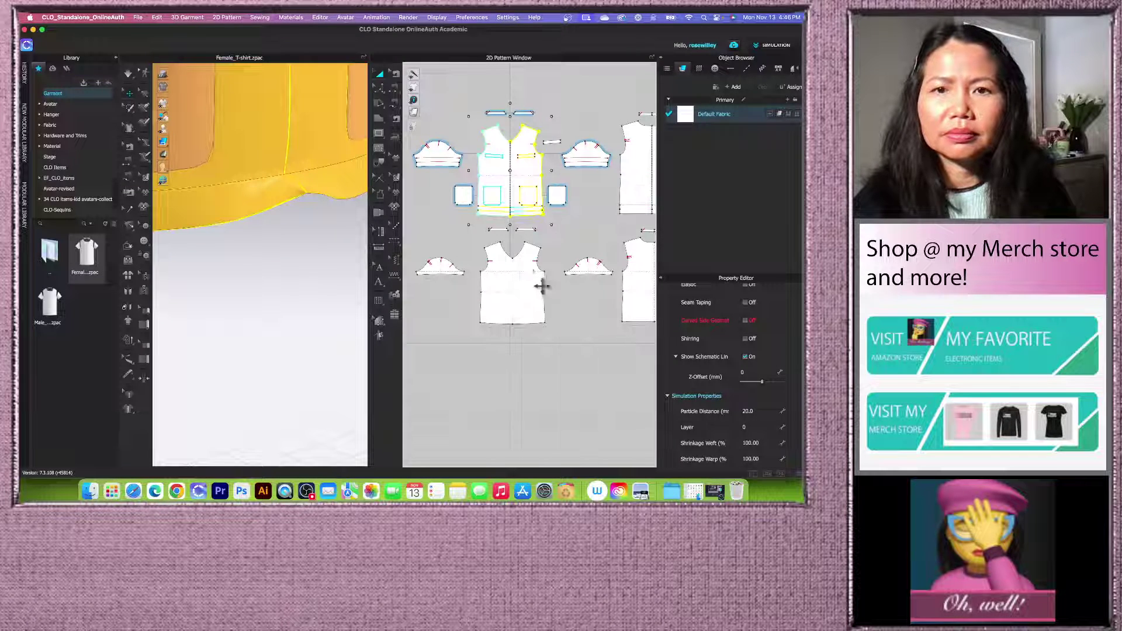
left_click(560, 220)
Step: Switch to the Edit Pattern tool to work on the points at the front hem's centre
scroll(528, 226, "up", 6)
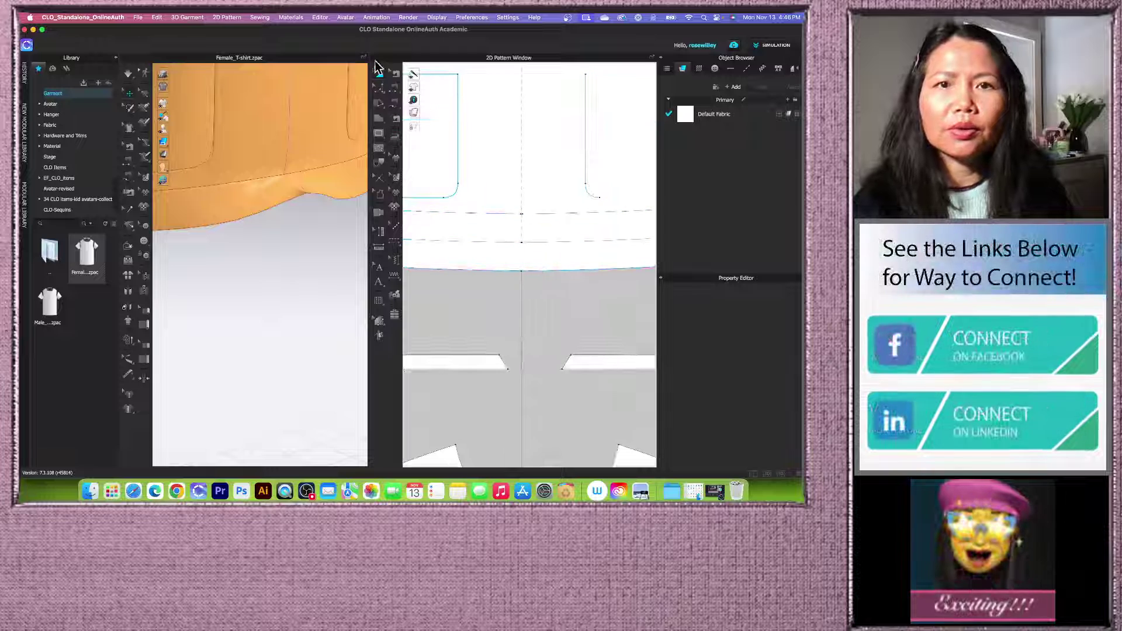
left_click(380, 73)
left_click(379, 88)
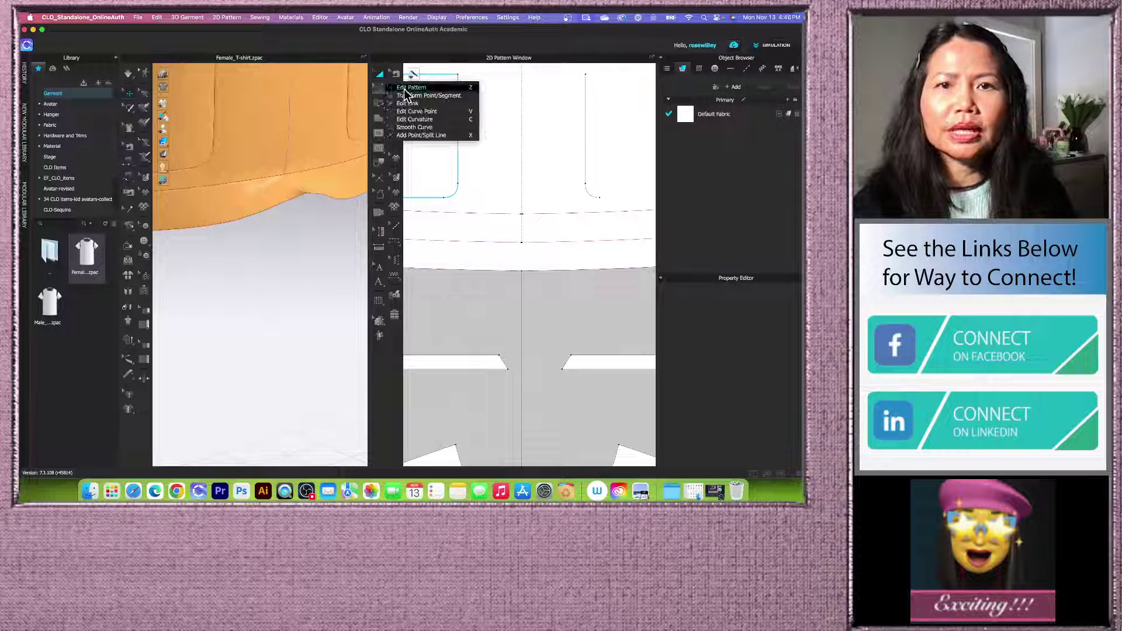
left_click(418, 84)
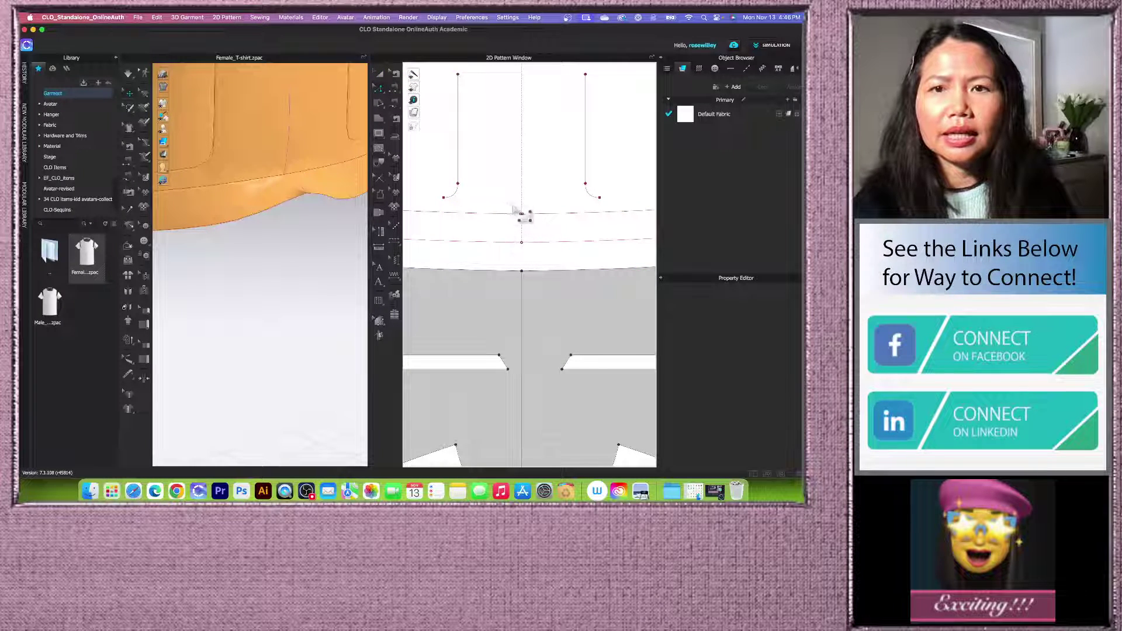
scroll(523, 221, "up", 3)
left_click_drag(495, 200, 533, 222)
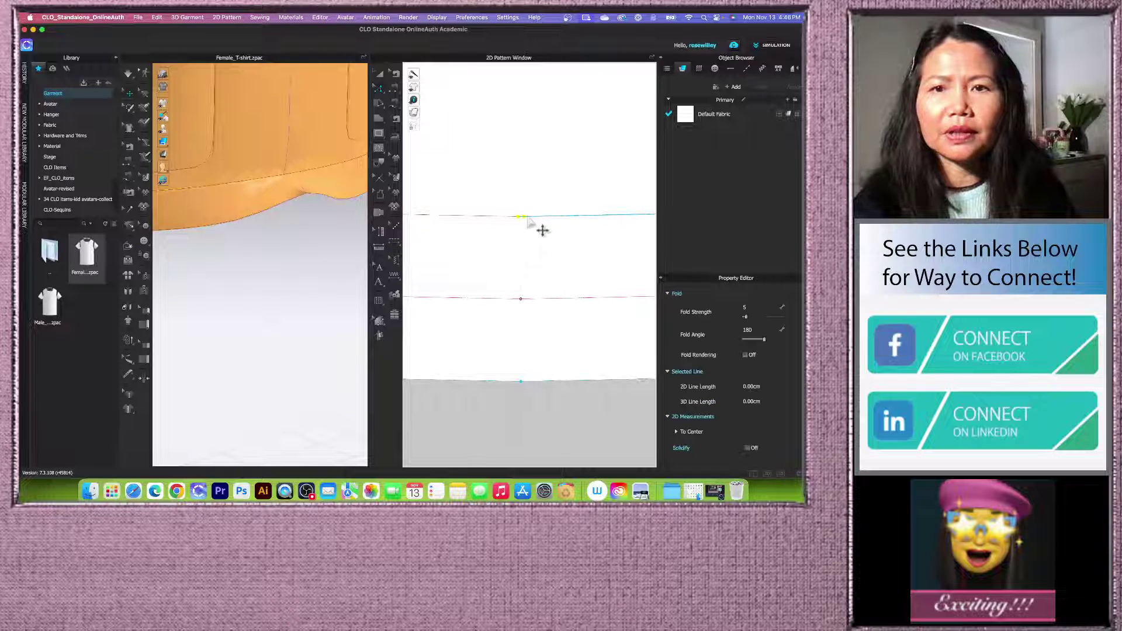
right_click(523, 218)
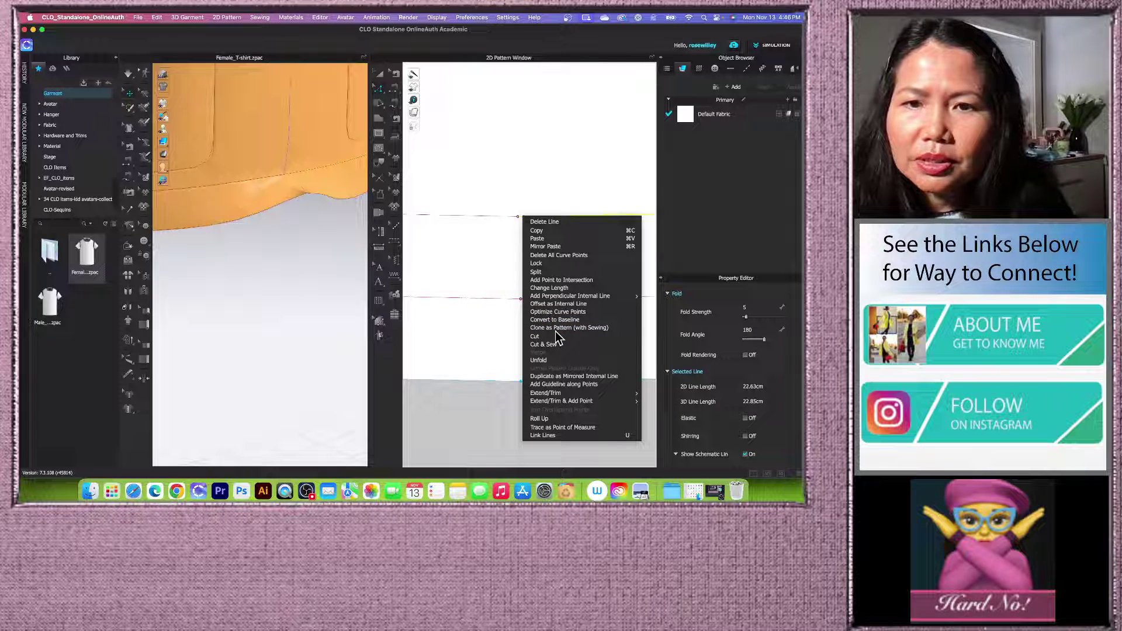
left_click(512, 407)
scroll(513, 201, "down", 2)
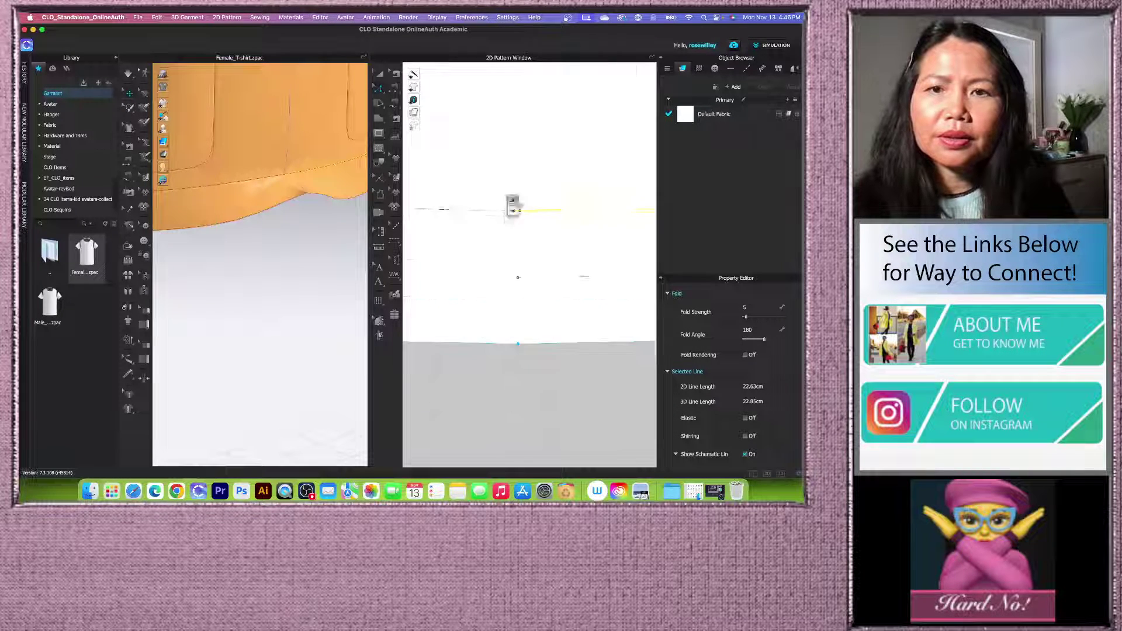
scroll(515, 222, "up", 5)
scroll(523, 245, "down", 1)
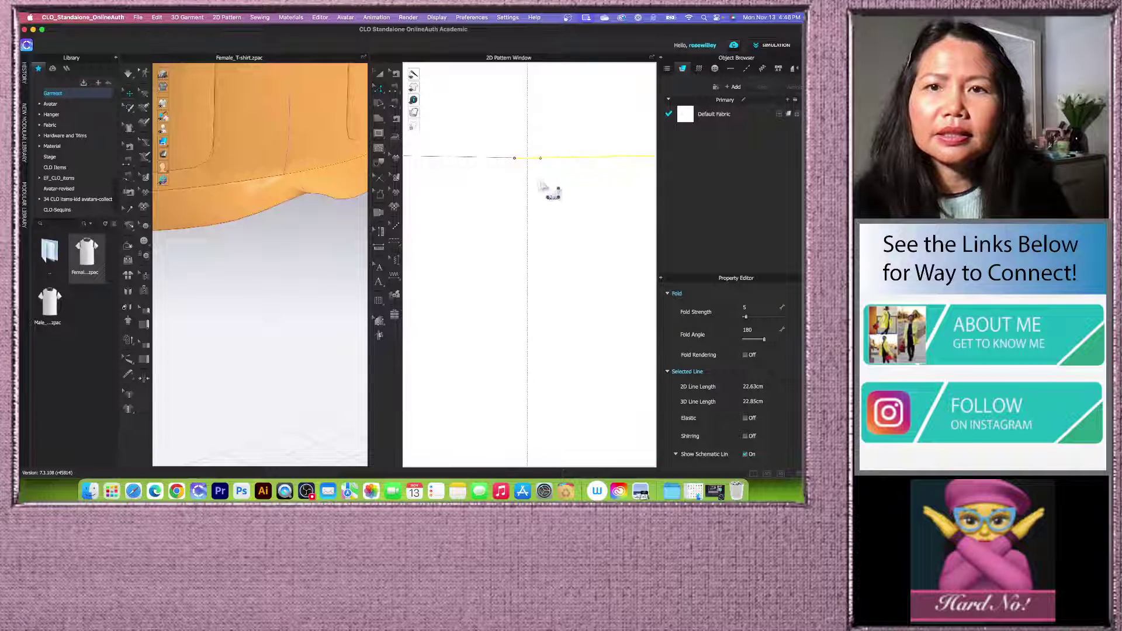
left_click(565, 299)
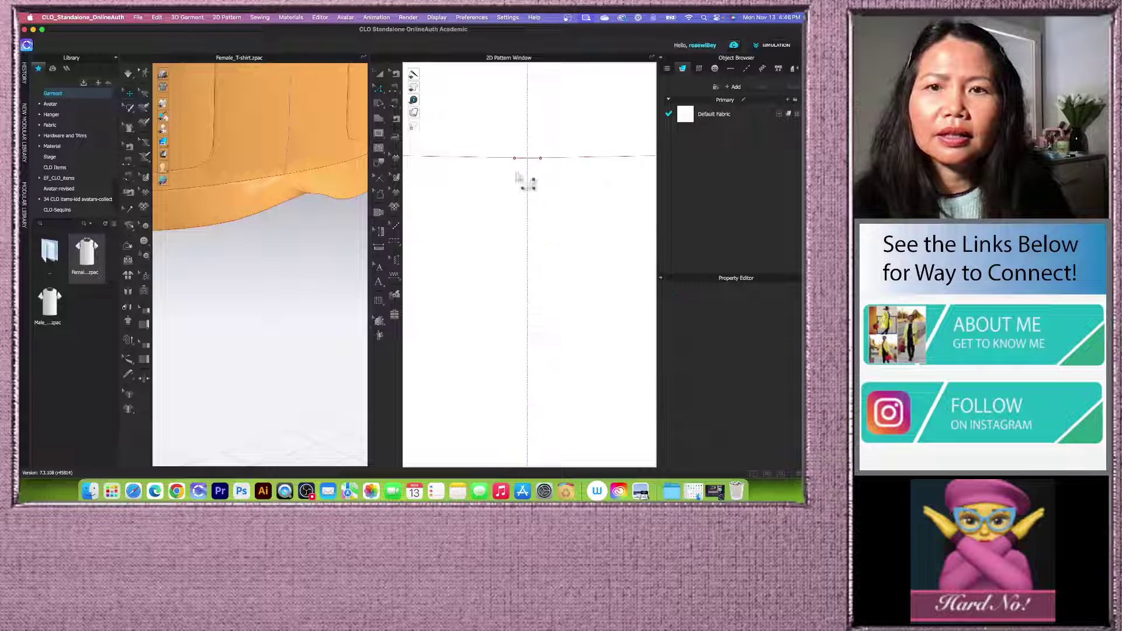
left_click(531, 161)
left_click_drag(501, 146, 551, 168)
right_click(534, 158)
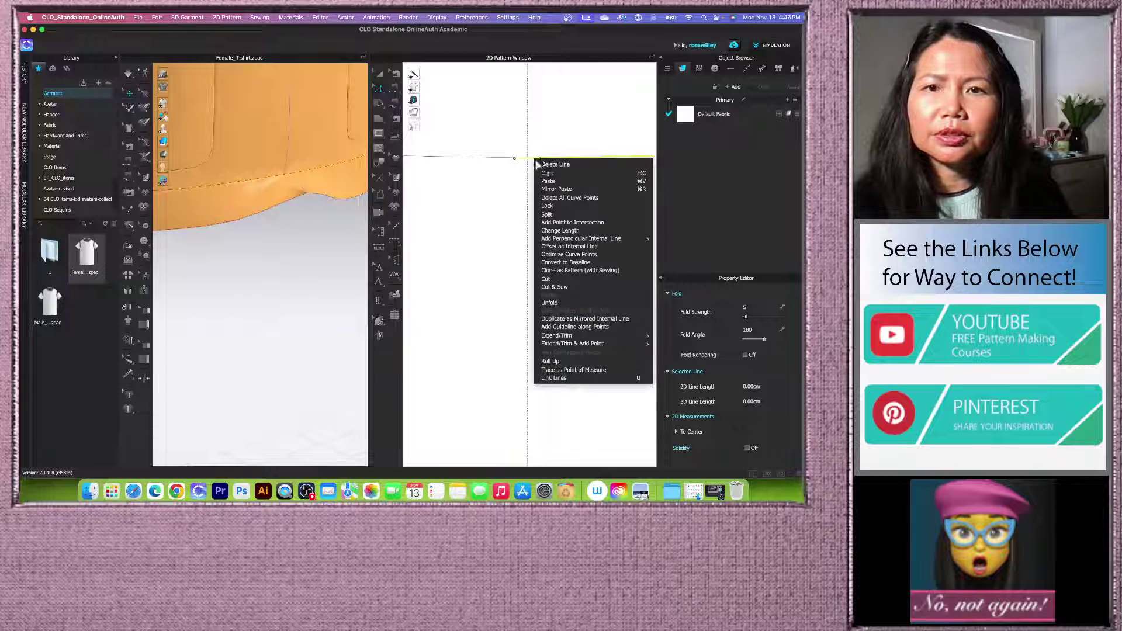
left_click(478, 270)
Step: Merge the two centre endpoints of the front's upper hem fold line using Merge to Average
left_click_drag(481, 114, 586, 202)
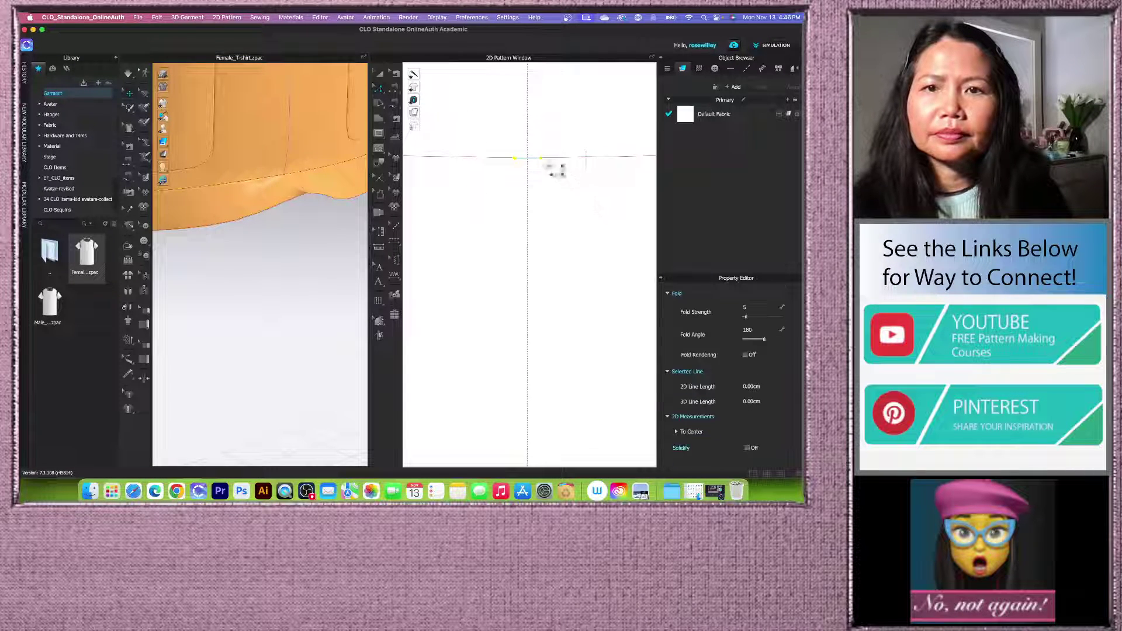
right_click(540, 161)
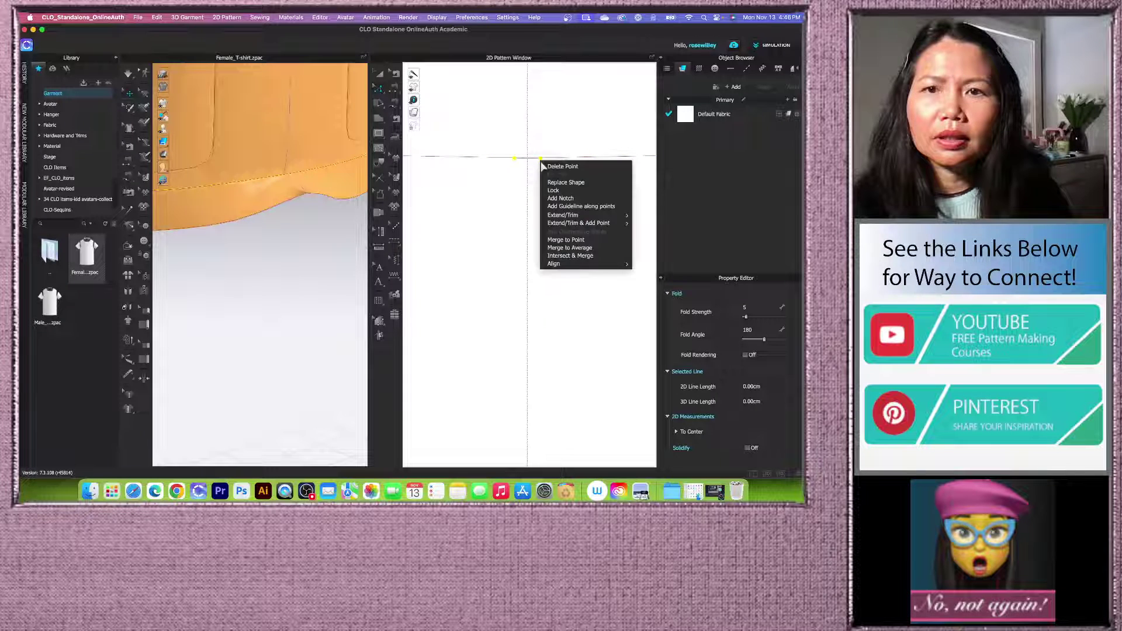
left_click(574, 249)
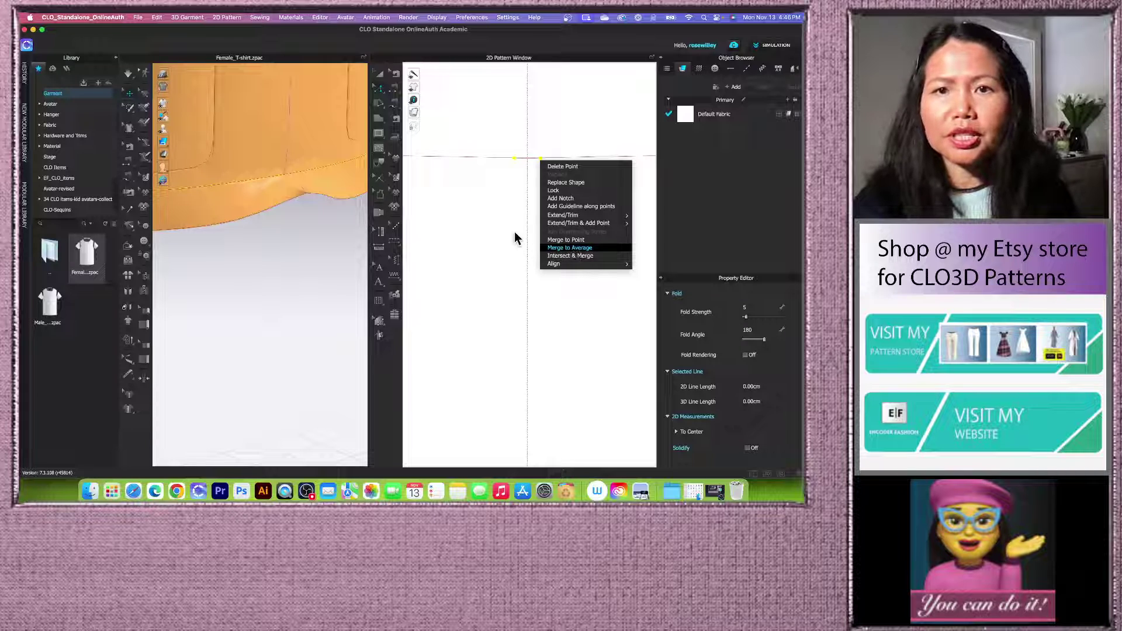
scroll(525, 244, "down", 3)
scroll(525, 245, "down", 5)
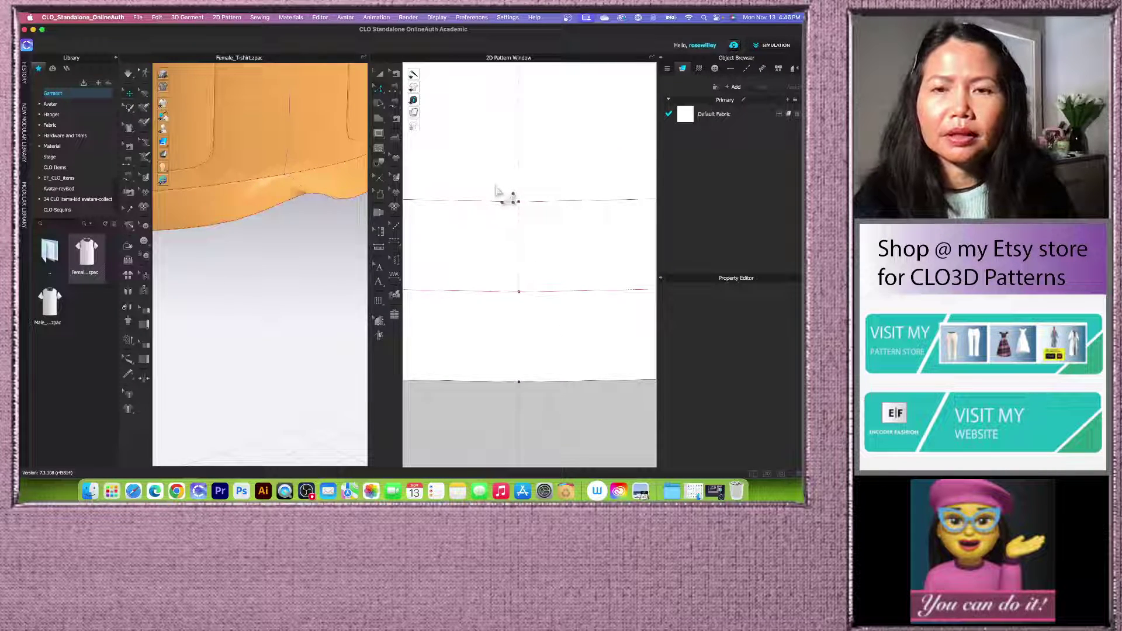
left_click_drag(495, 187, 541, 235)
scroll(529, 240, "down", 3)
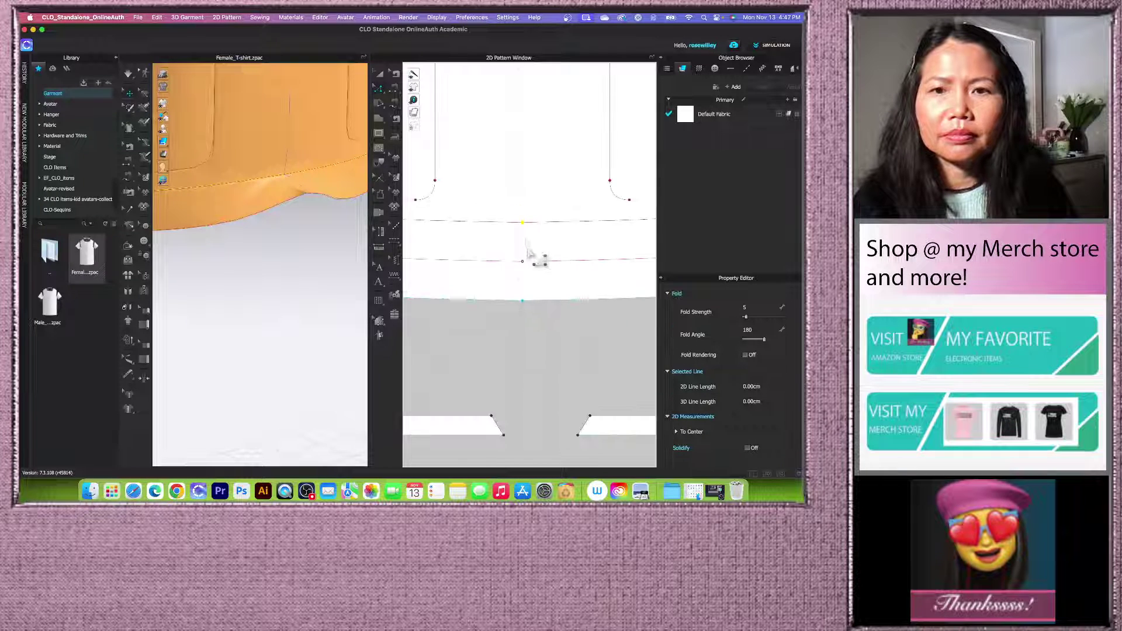
Step: Merge the overlapping centre points of the front's lower hem fold line using Merge to Average
scroll(529, 254, "up", 3)
left_click(514, 262)
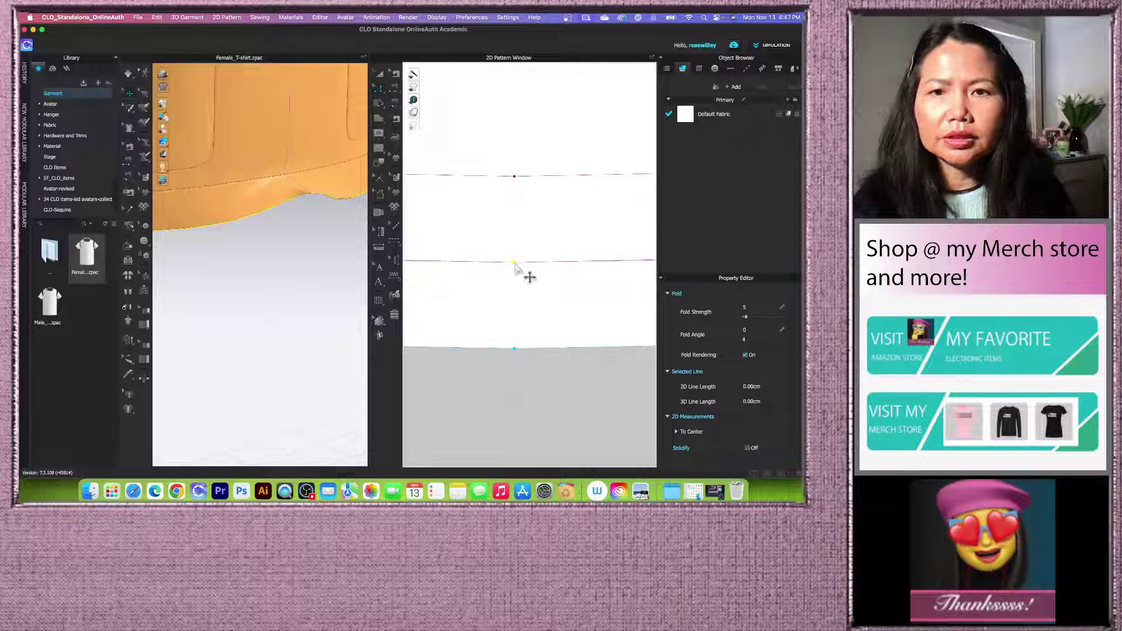
right_click(514, 263)
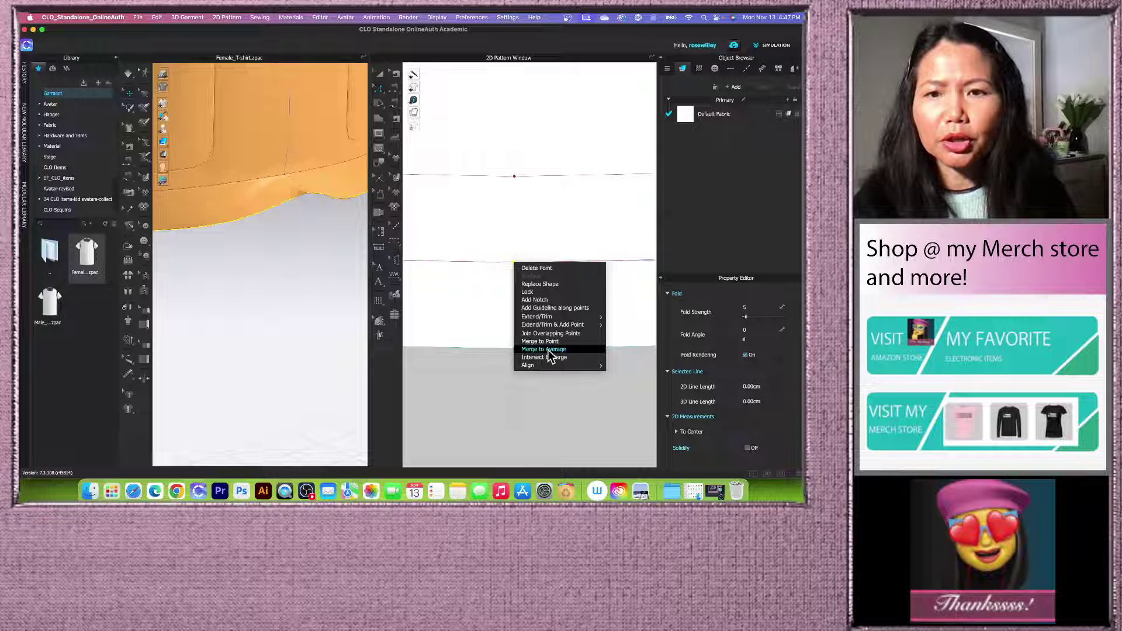
left_click(553, 350)
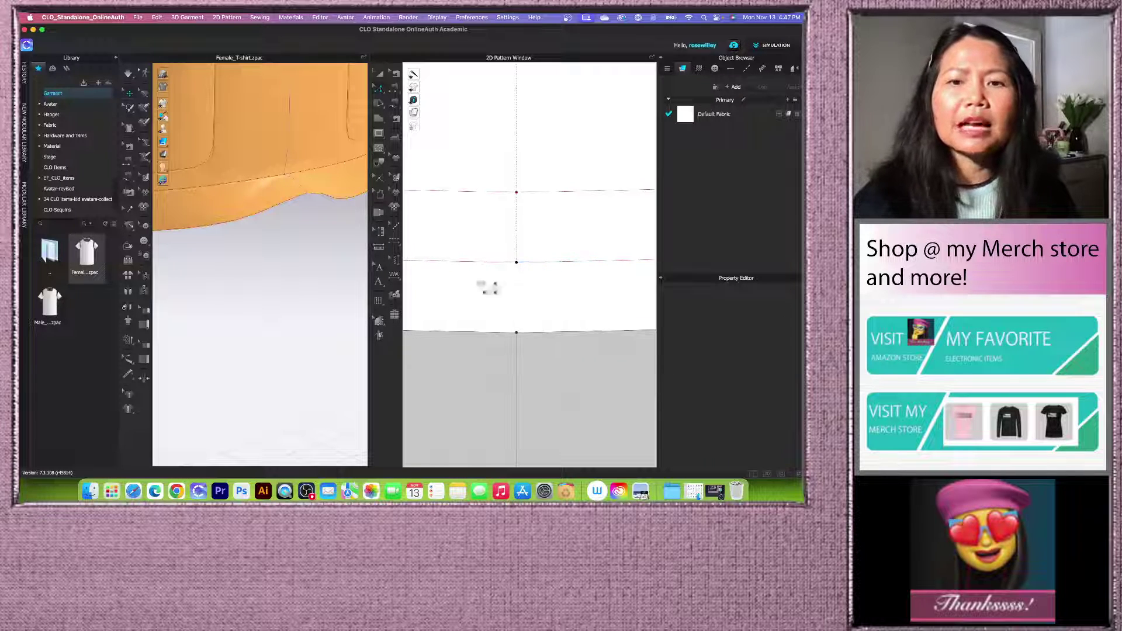
scroll(345, 275, "down", 2)
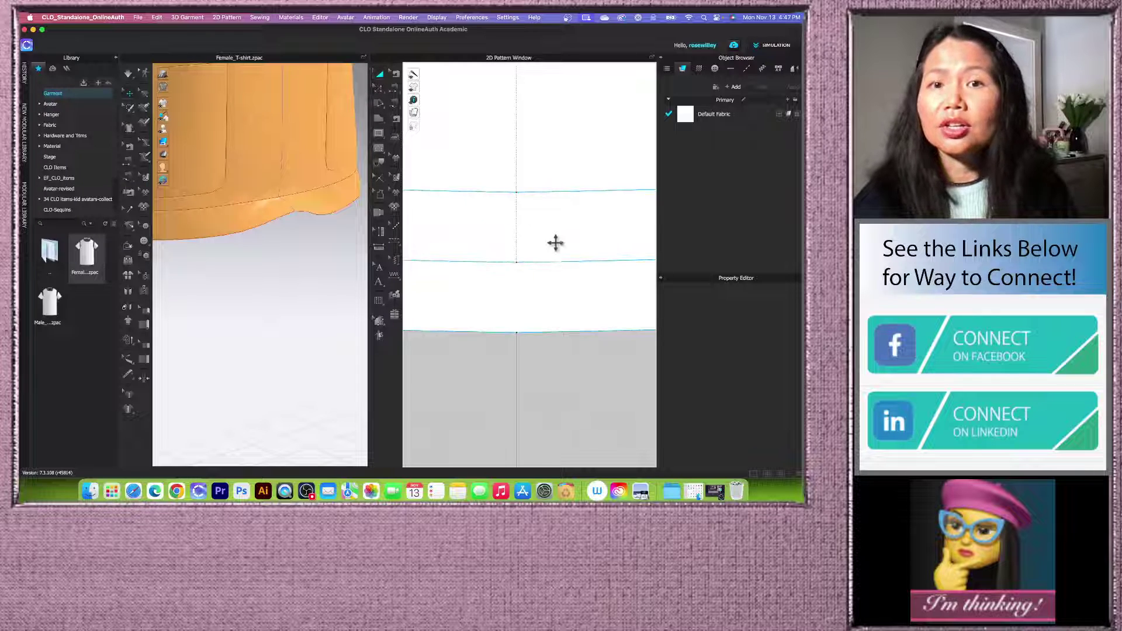
Step: Simulate the garment to drape the front hem with its merged fold-line points
scroll(293, 258, "down", 2)
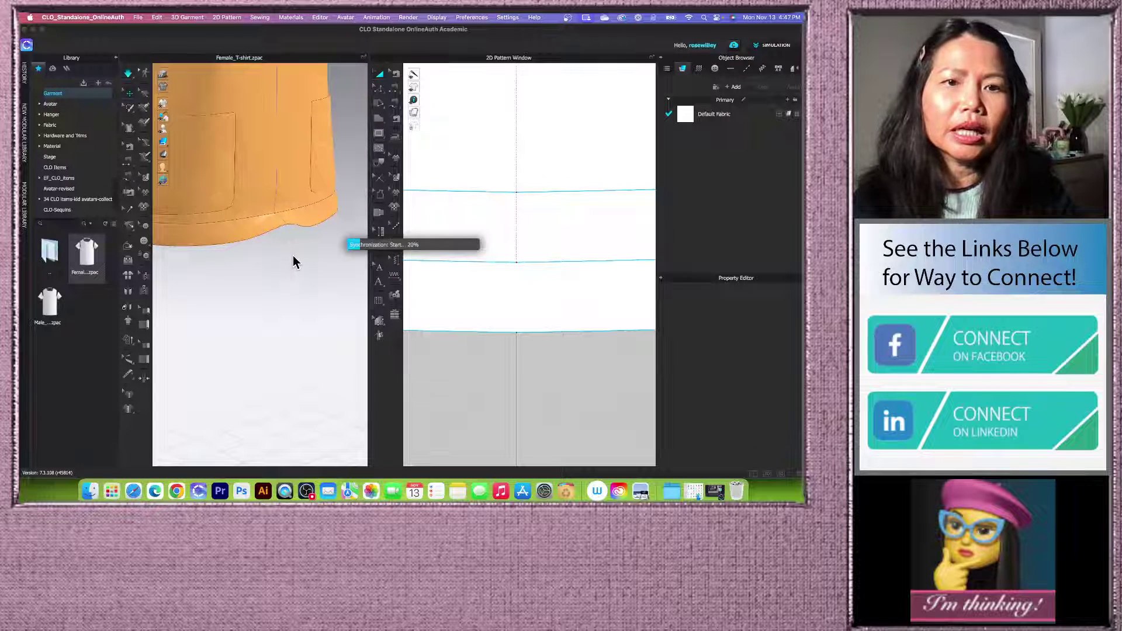
left_click(294, 258)
scroll(300, 260, "down", 3)
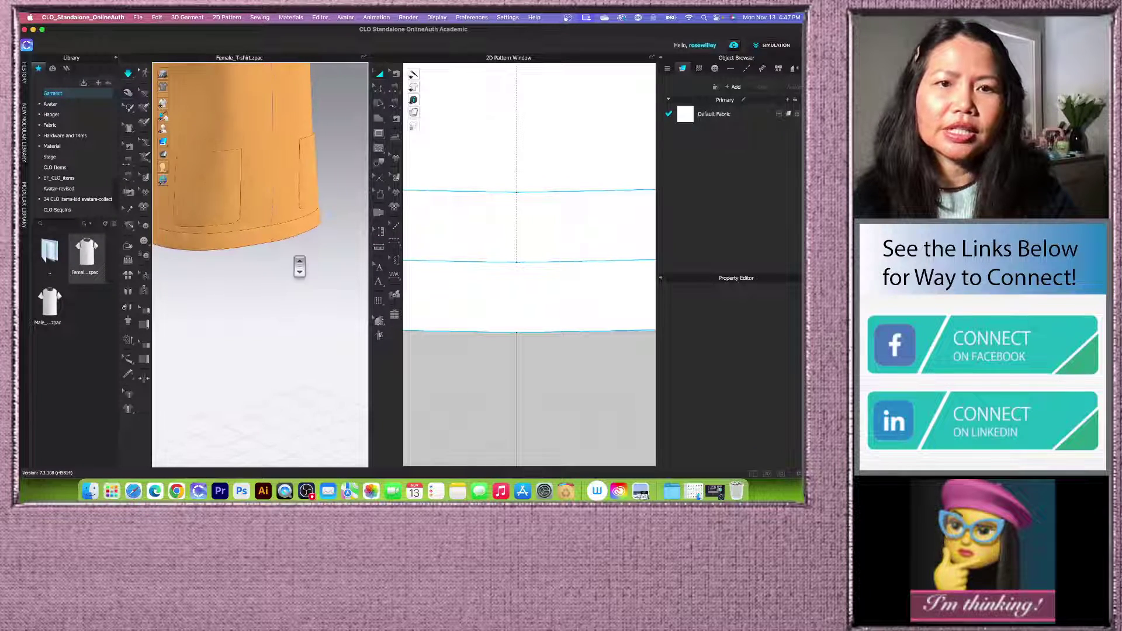
scroll(468, 210, "down", 2)
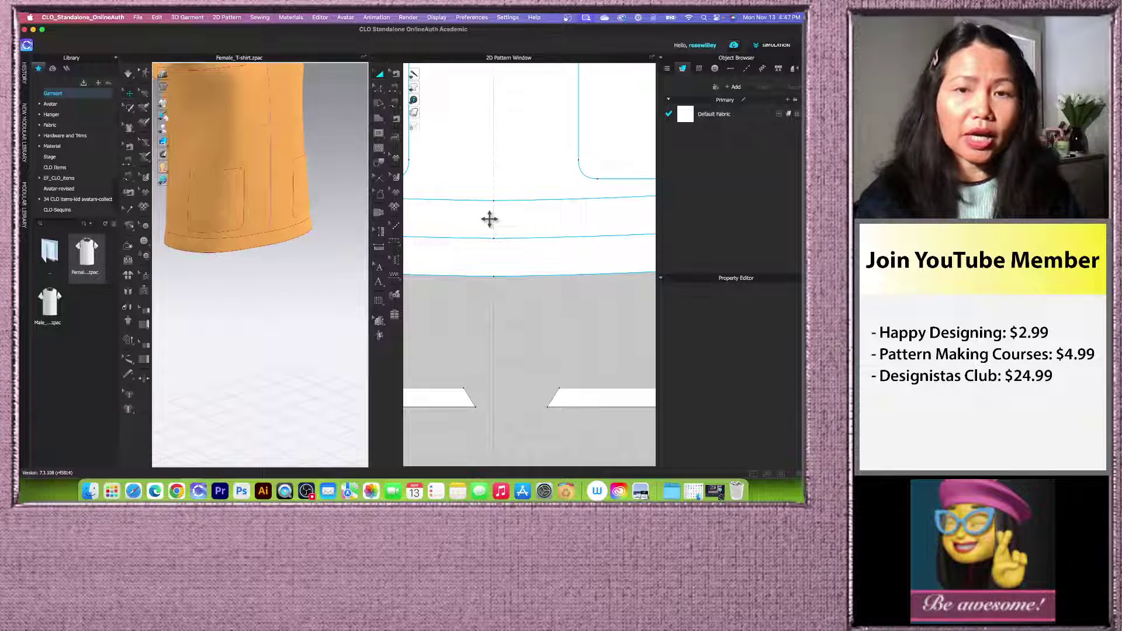
scroll(484, 195, "down", 10)
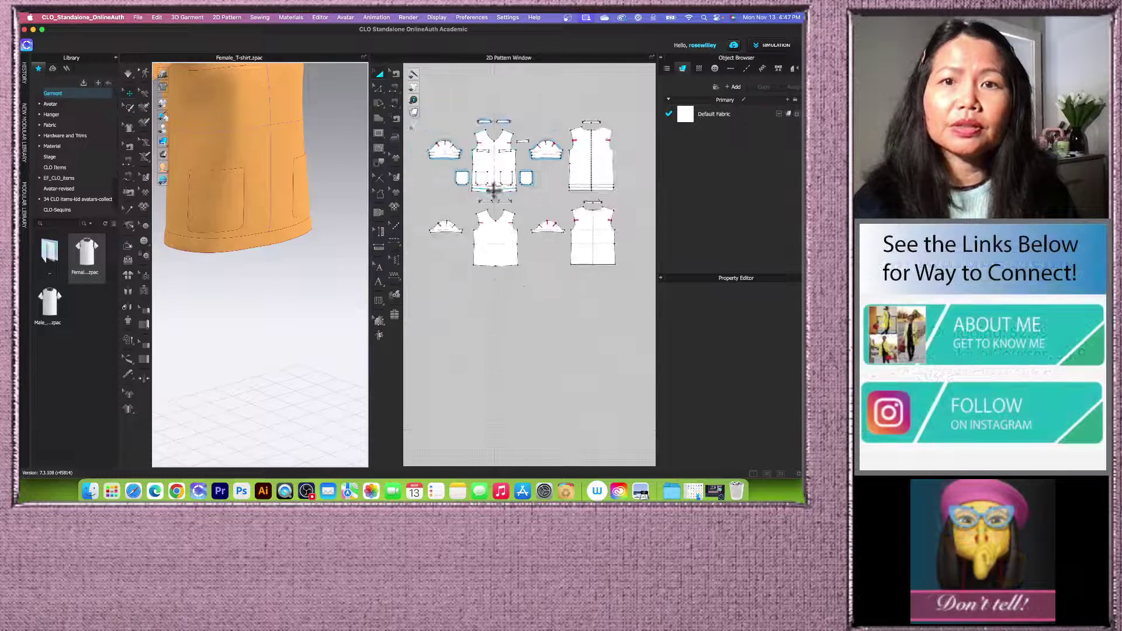
Step: Run the simulation again and inspect the whole T-shirt from the front, along with its 2D pattern pieces
right_click_drag(310, 276, 278, 287)
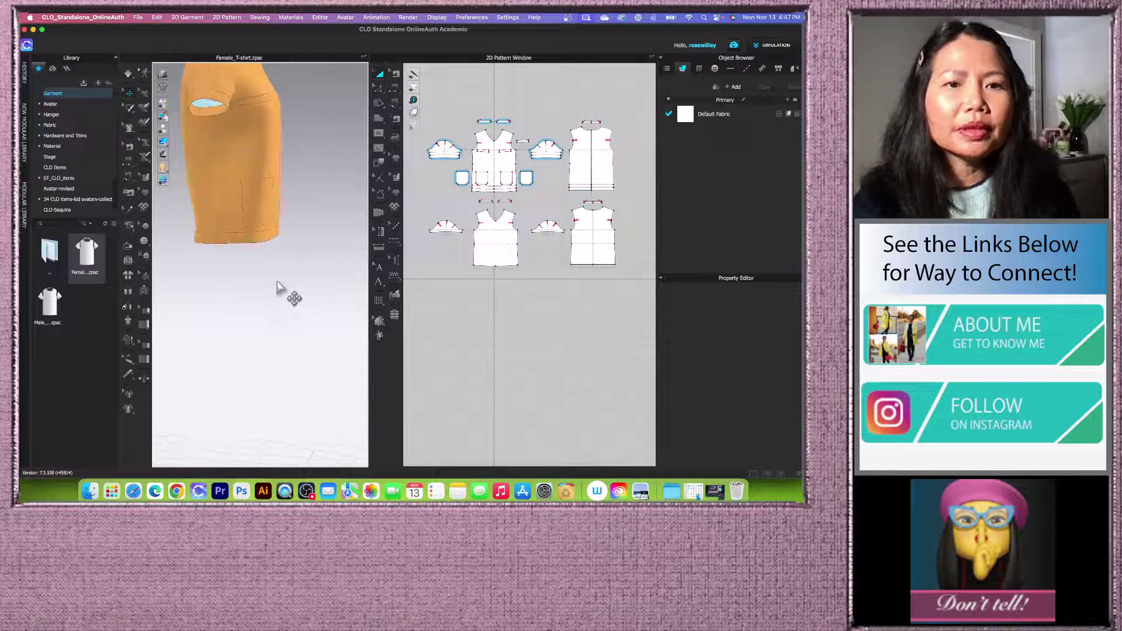
left_click(129, 75)
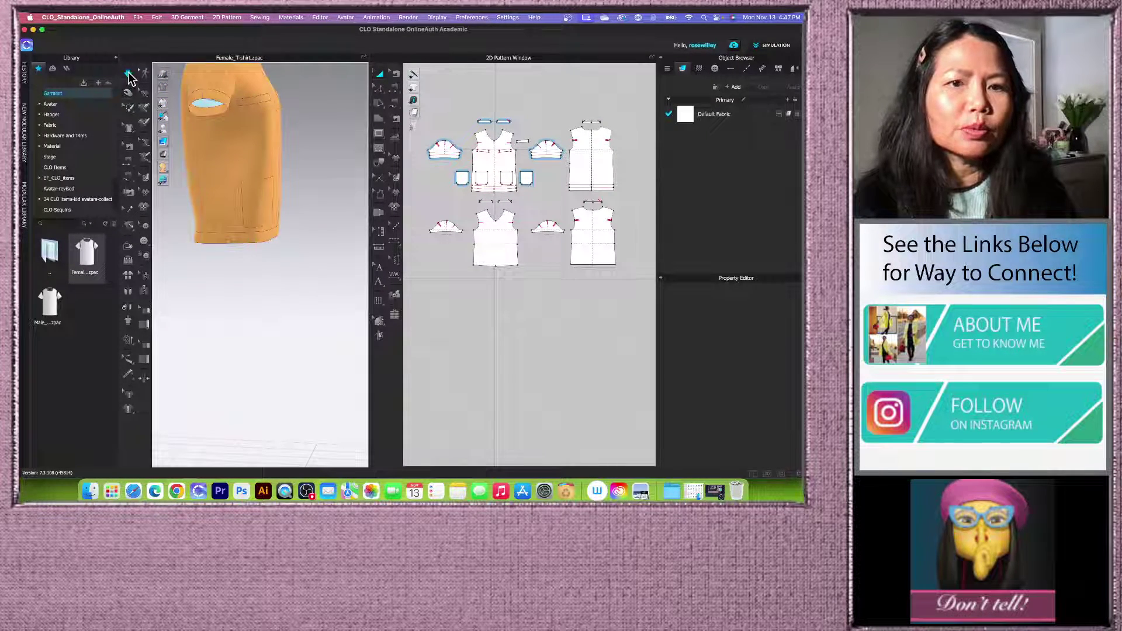
key("2")
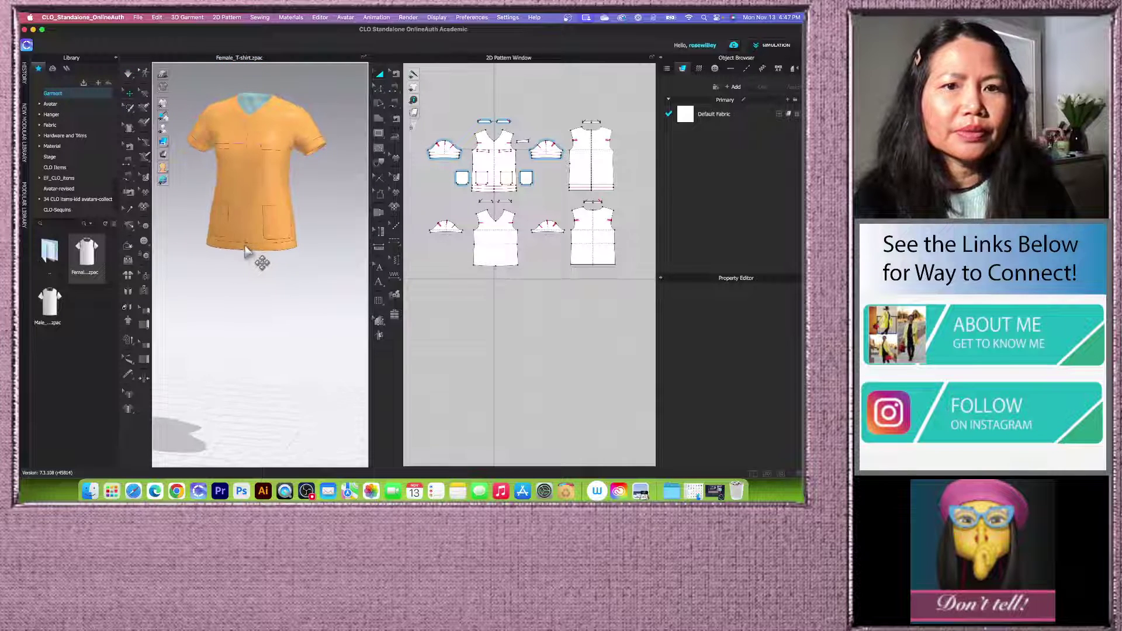
mouse_move(300, 258)
right_mouse_down()
mouse_move(260, 263)
mouse_move(299, 257)
right_mouse_up()
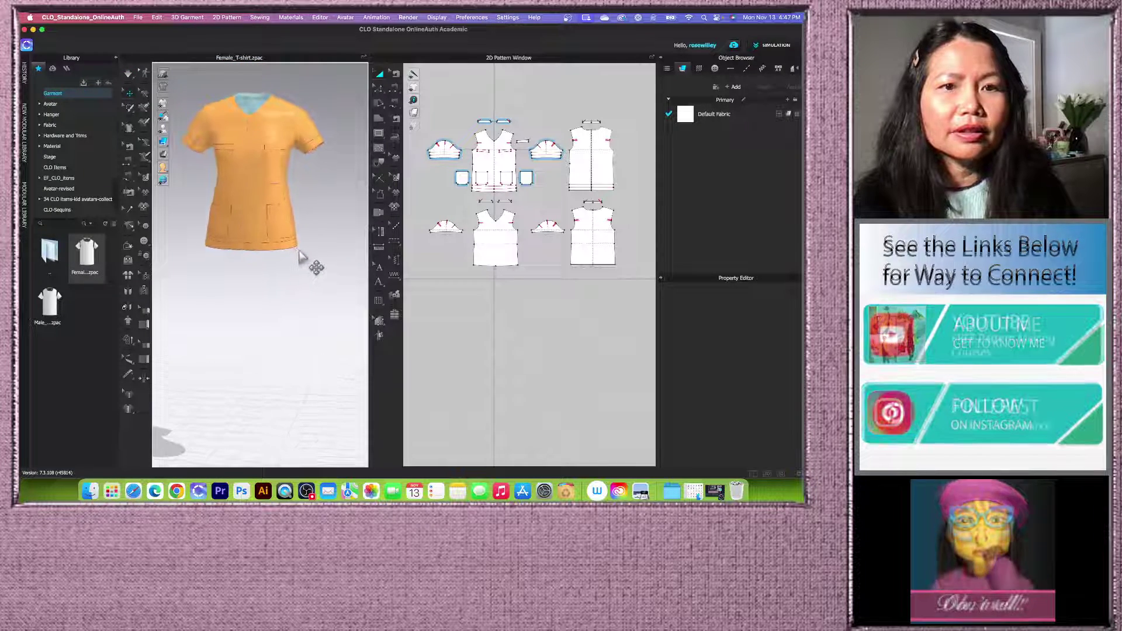
right_click_drag(302, 181, 278, 209)
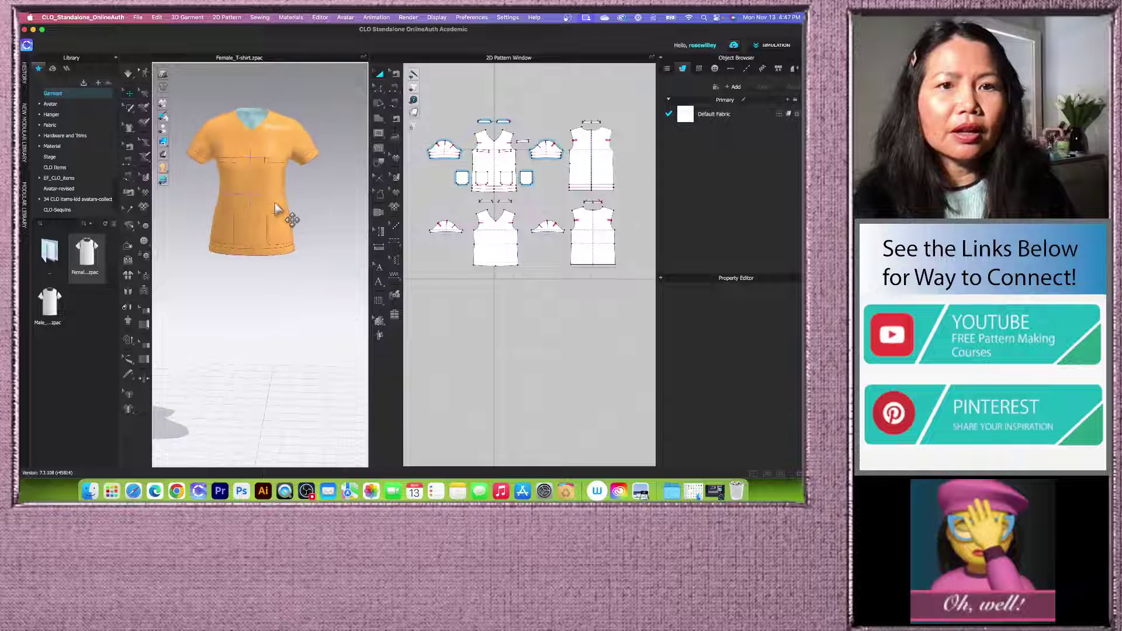
scroll(277, 209, "up", 2)
scroll(591, 190, "down", 2)
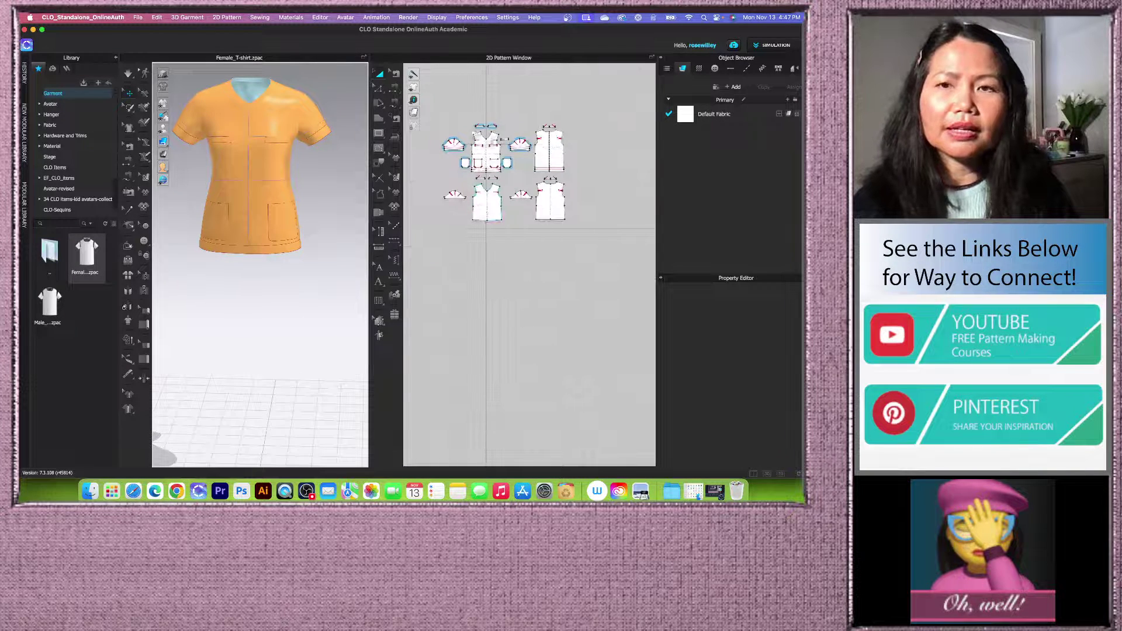
scroll(592, 167, "up", 3)
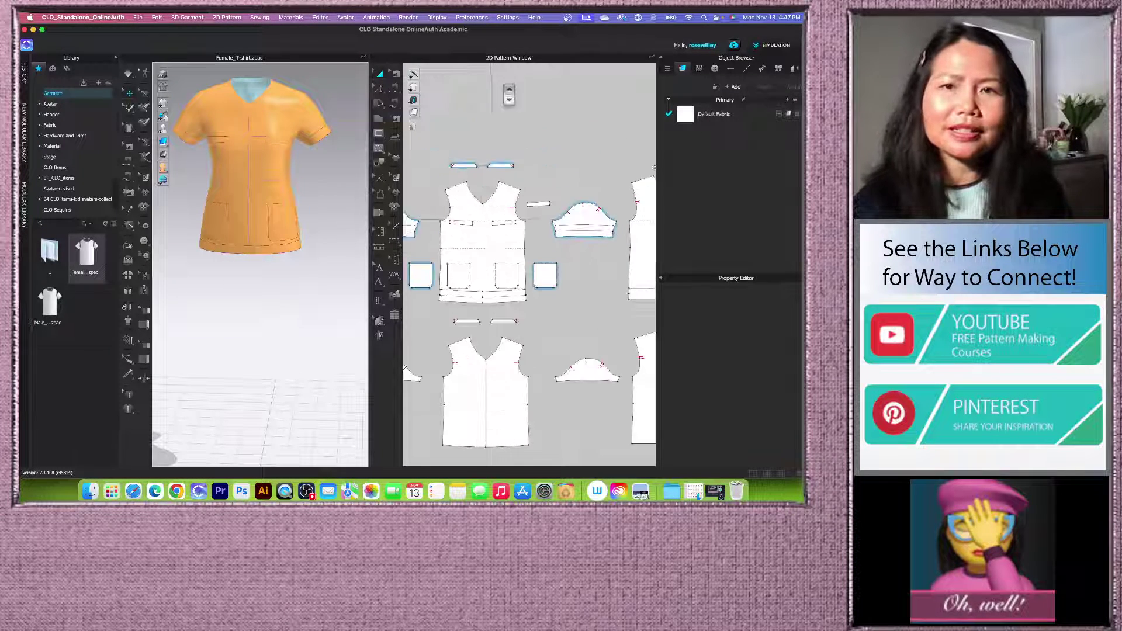
scroll(524, 150, "down", 2)
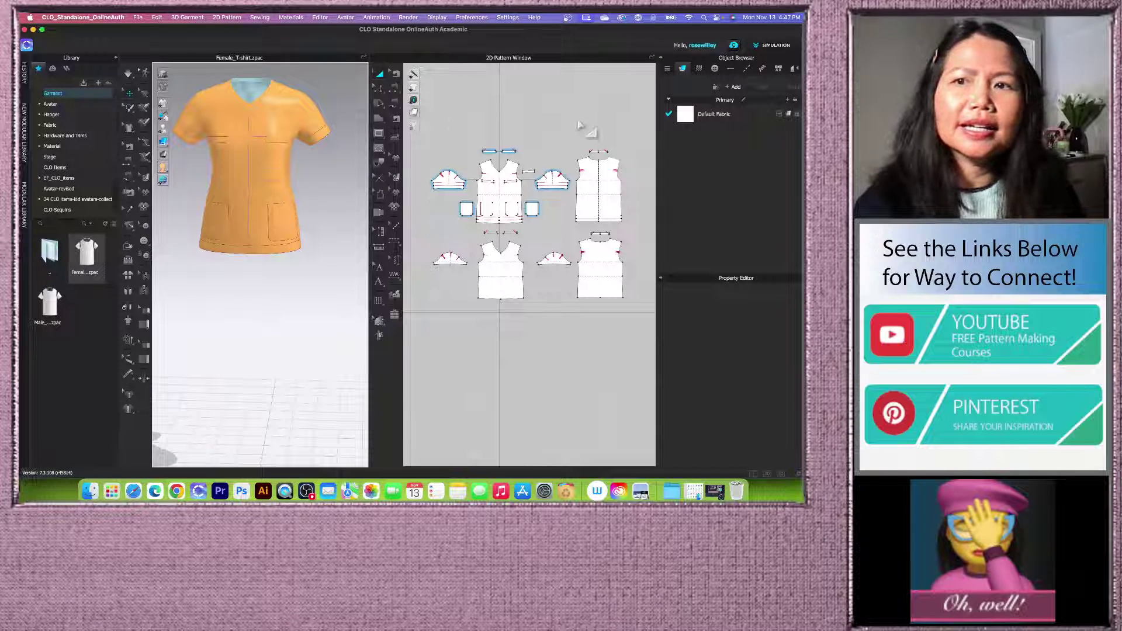
Step: Search the Fabric library for cotton and replace the default fabric with the pink V1_Cut_Sew_Knit_Cotton_Plush fabric
left_click(742, 116)
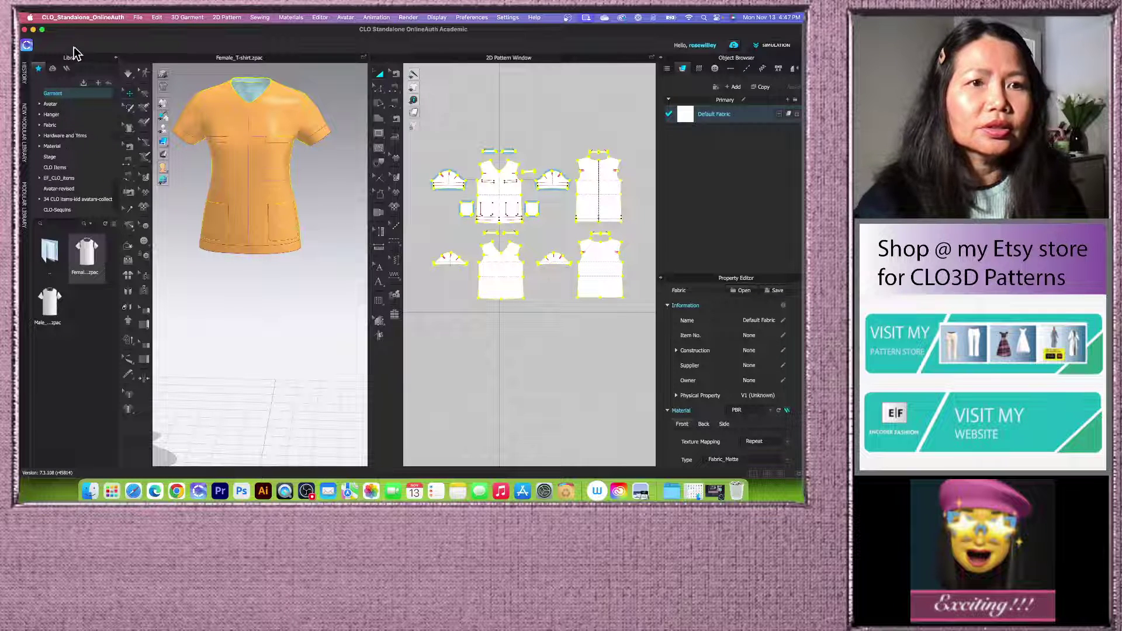
left_click(77, 124)
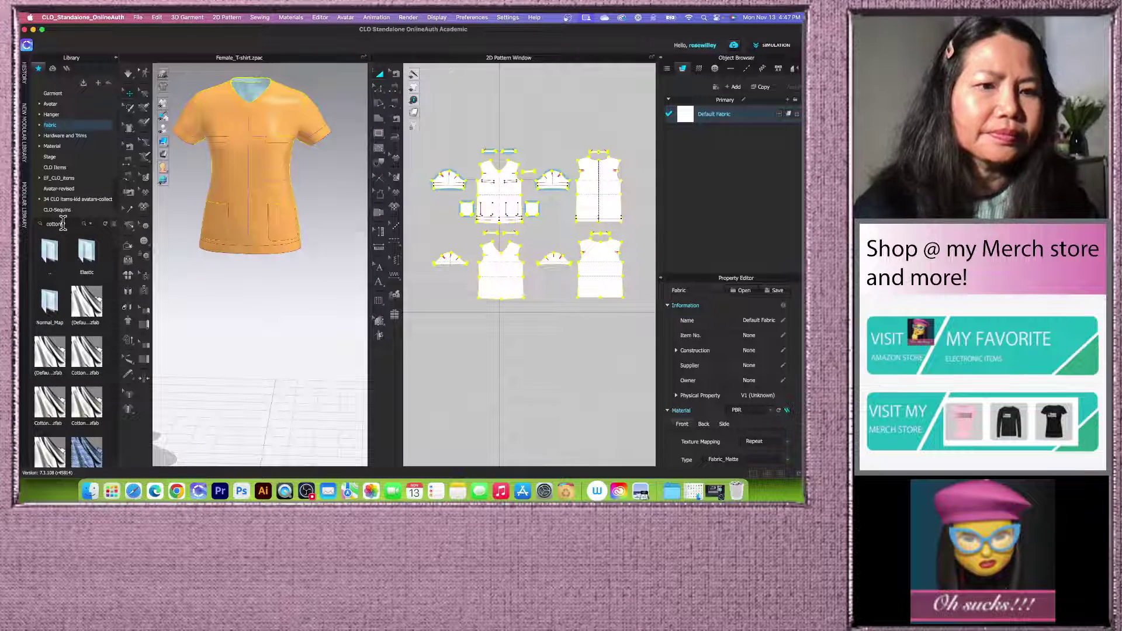
key("Return")
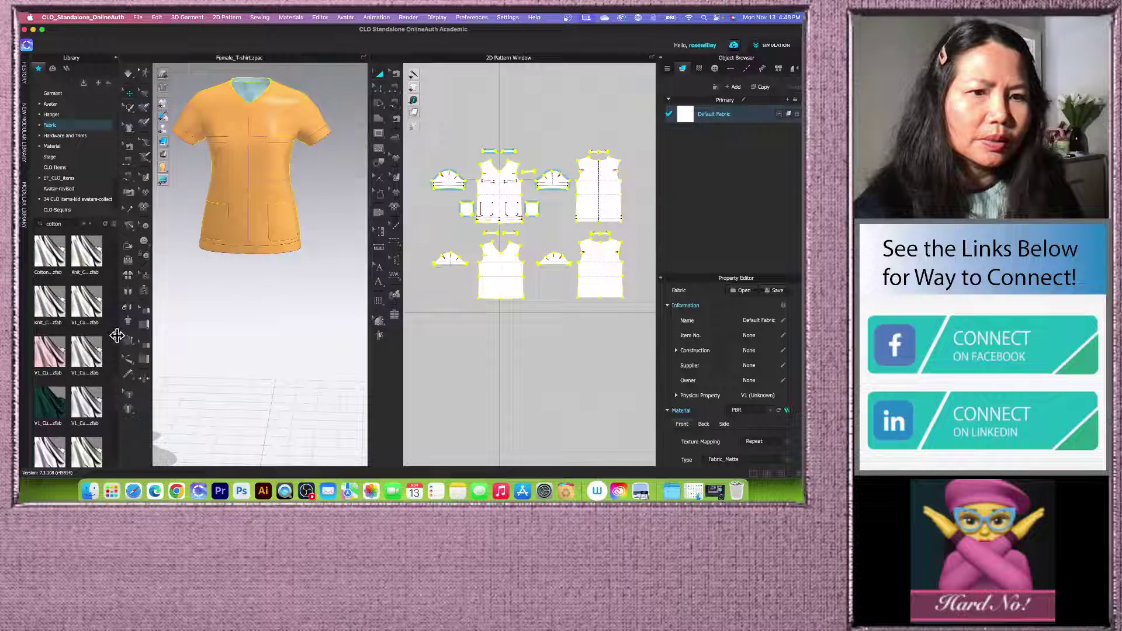
left_click_drag(143, 333, 173, 334)
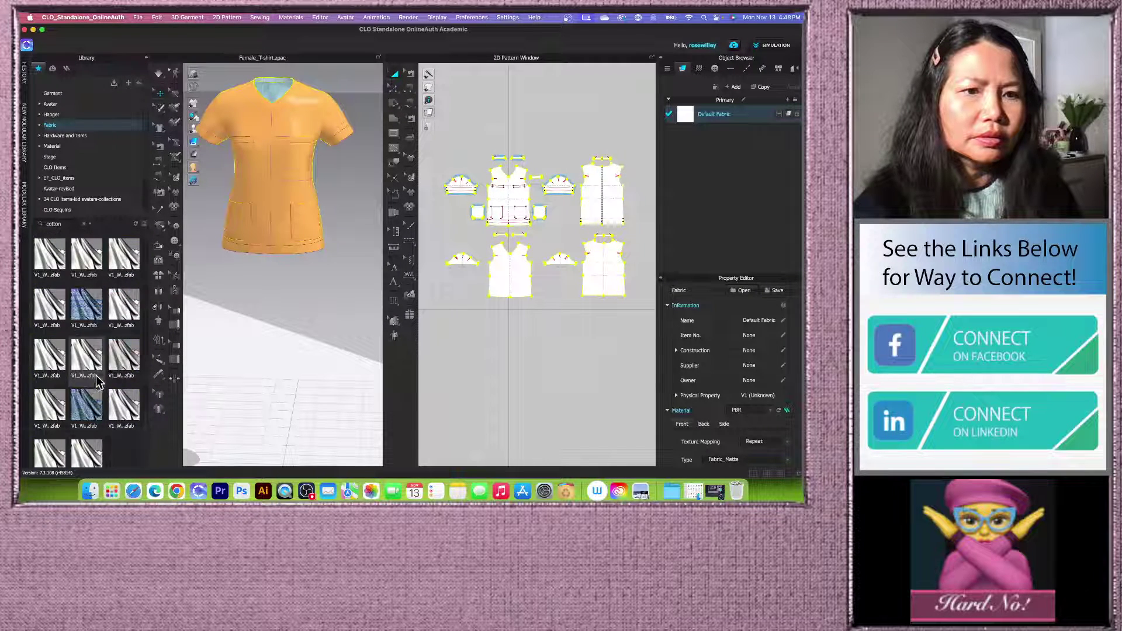
scroll(88, 298, "down", 1)
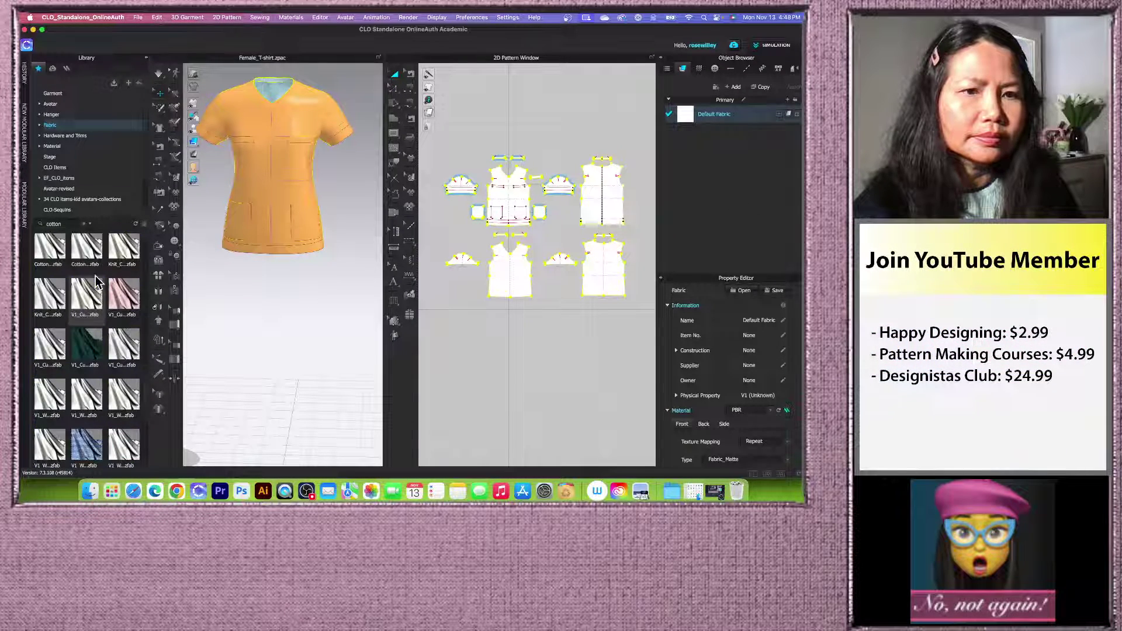
left_click_drag(115, 295, 743, 114)
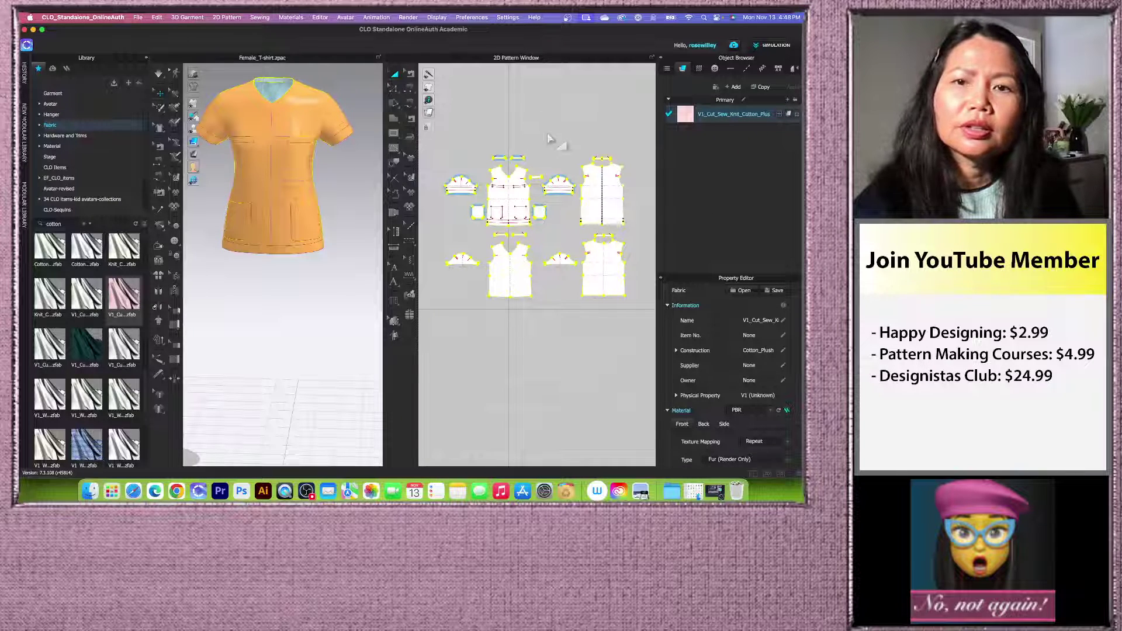
left_click(561, 131)
Step: Select all the T-shirt's pattern pieces and unstrengthen them
scroll(476, 198, "down", 2)
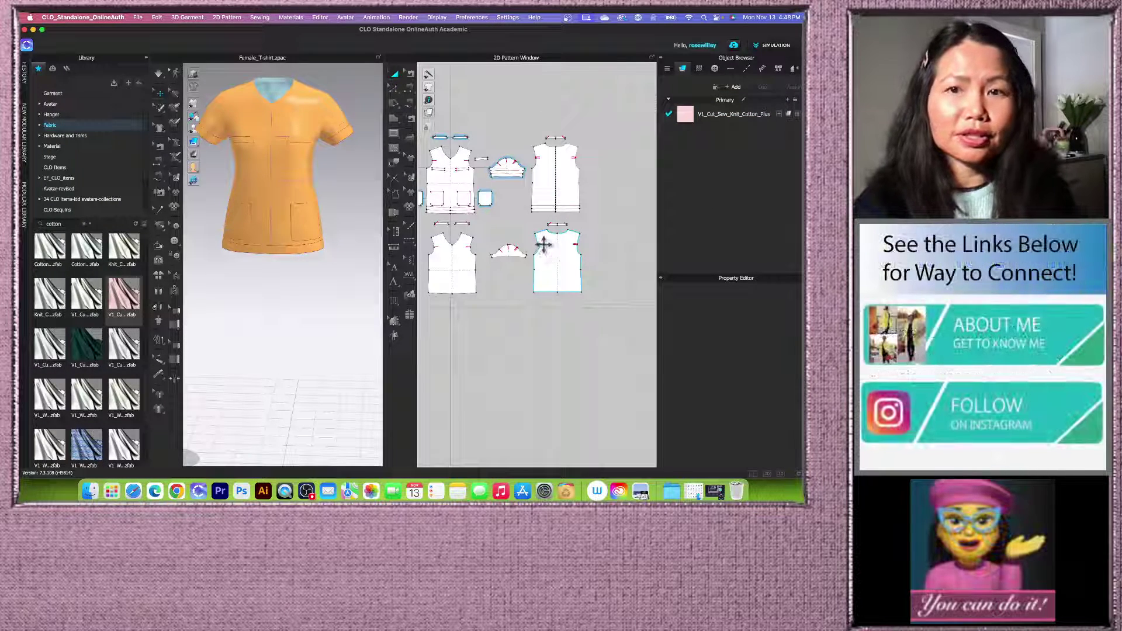
left_click(546, 248)
scroll(548, 253, "down", 2)
left_click_drag(578, 216, 601, 234)
right_click(555, 219)
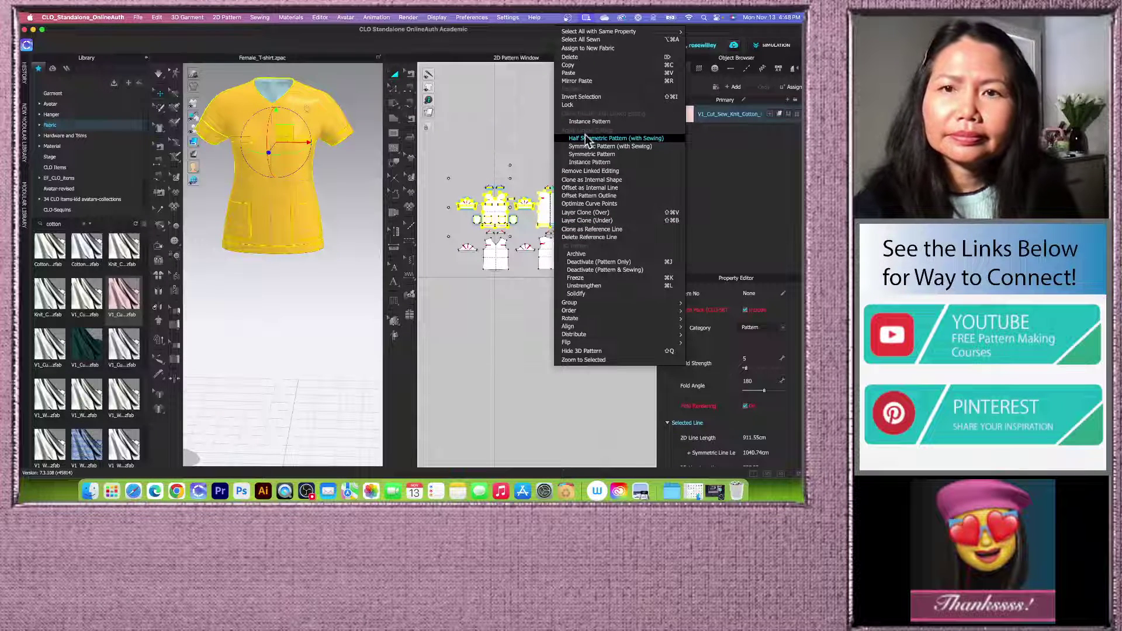
left_click(587, 292)
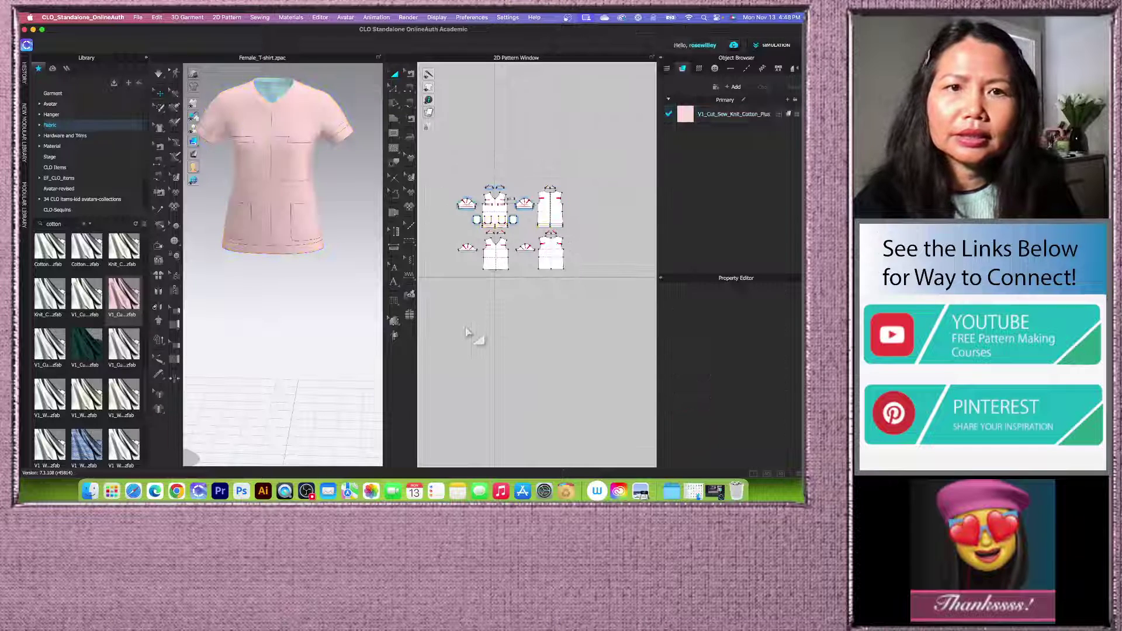
Step: Hide the seam, internal and base lines displayed on the 3D garment
scroll(471, 333, "up", 3)
scroll(298, 310, "down", 2)
scroll(290, 328, "up", 6)
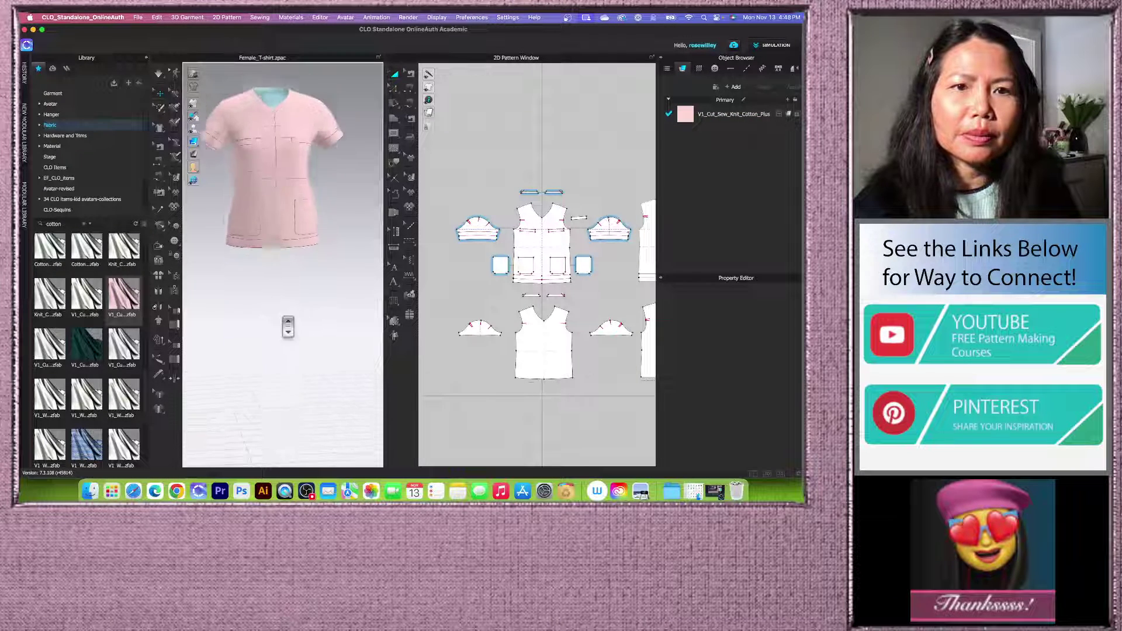
scroll(368, 275, "down", 3)
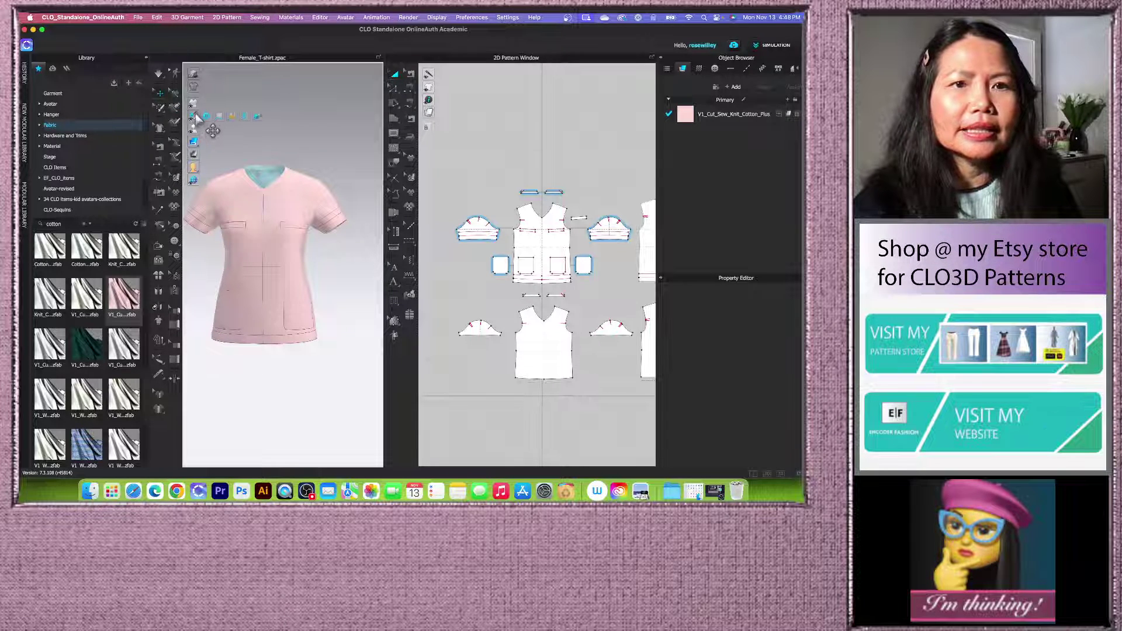
mouse_move(195, 104)
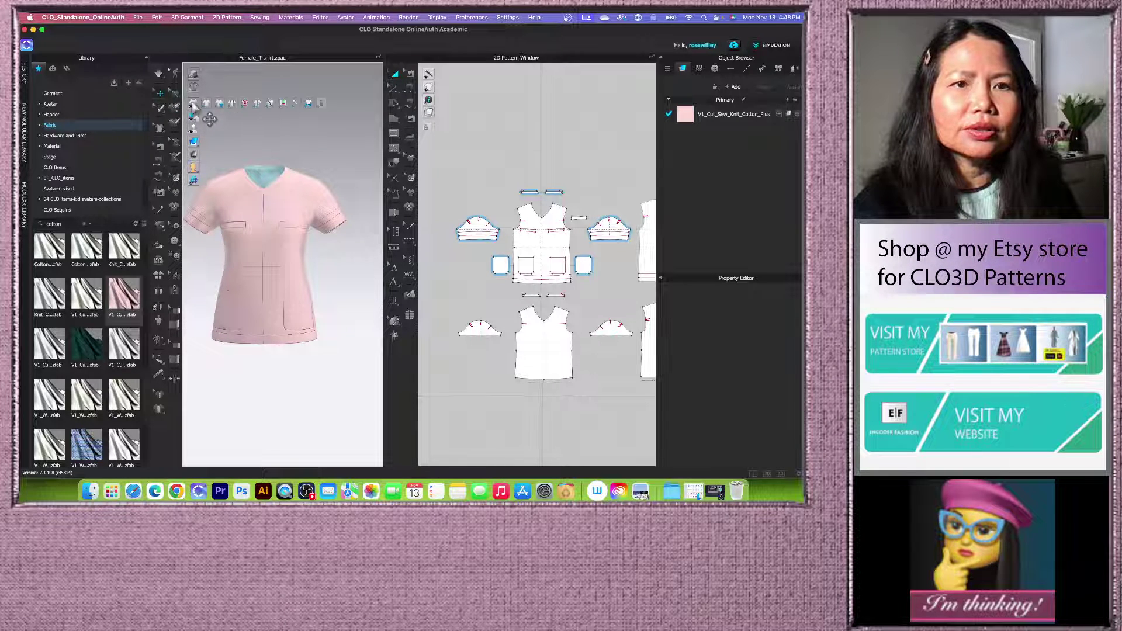
left_click(244, 104)
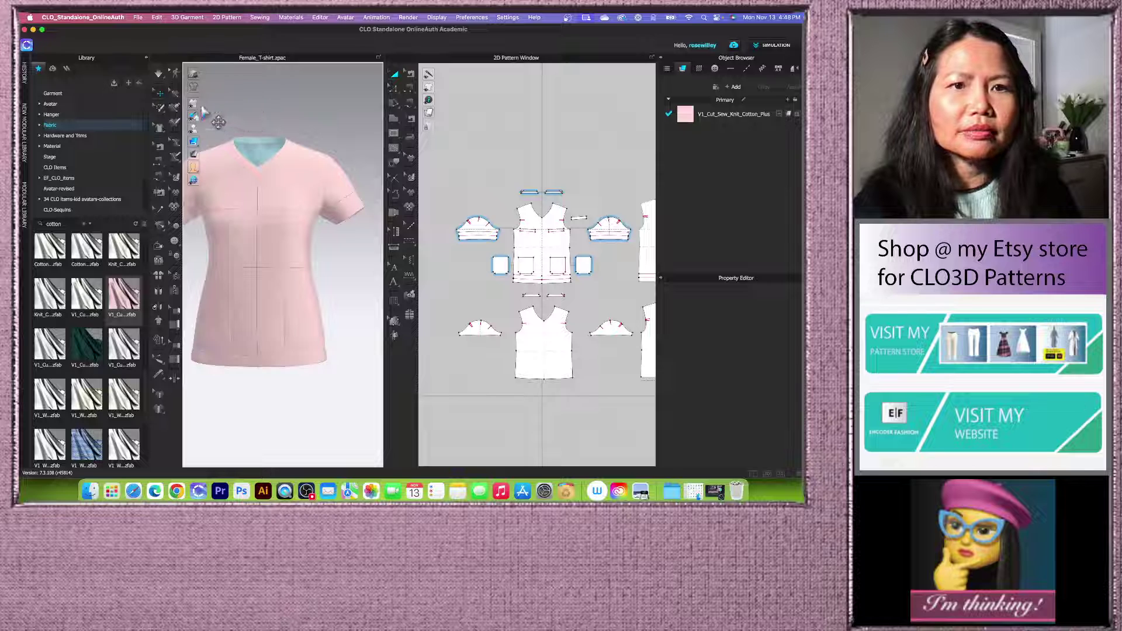
left_click(287, 106)
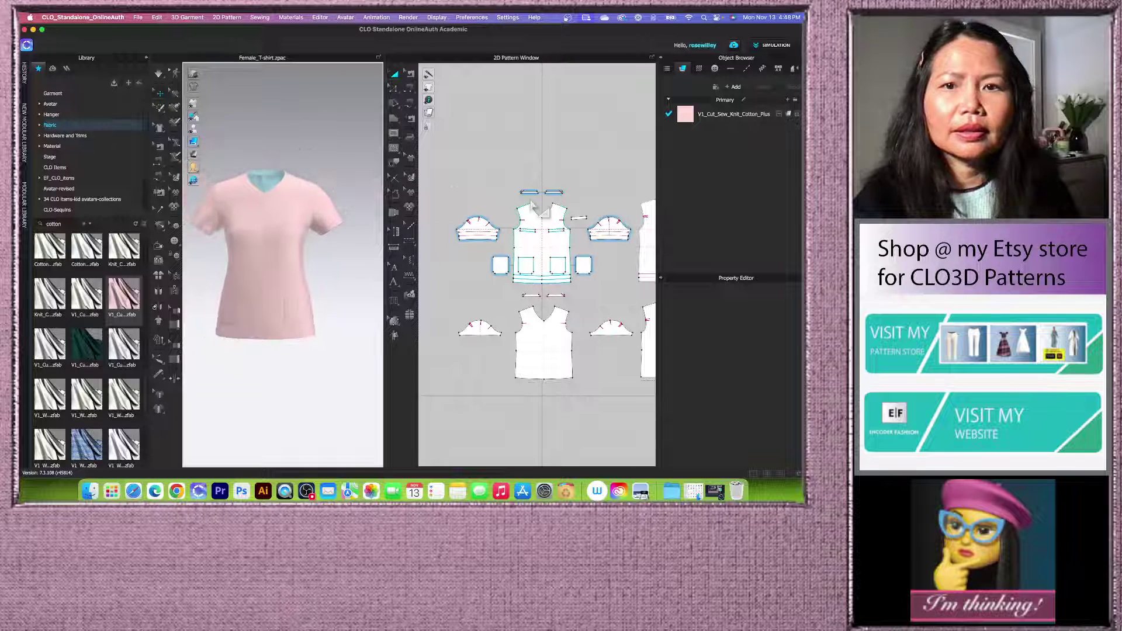
Step: Duplicate the pink cotton fabric and rename the copy as pockets
scroll(532, 205, "down", 3)
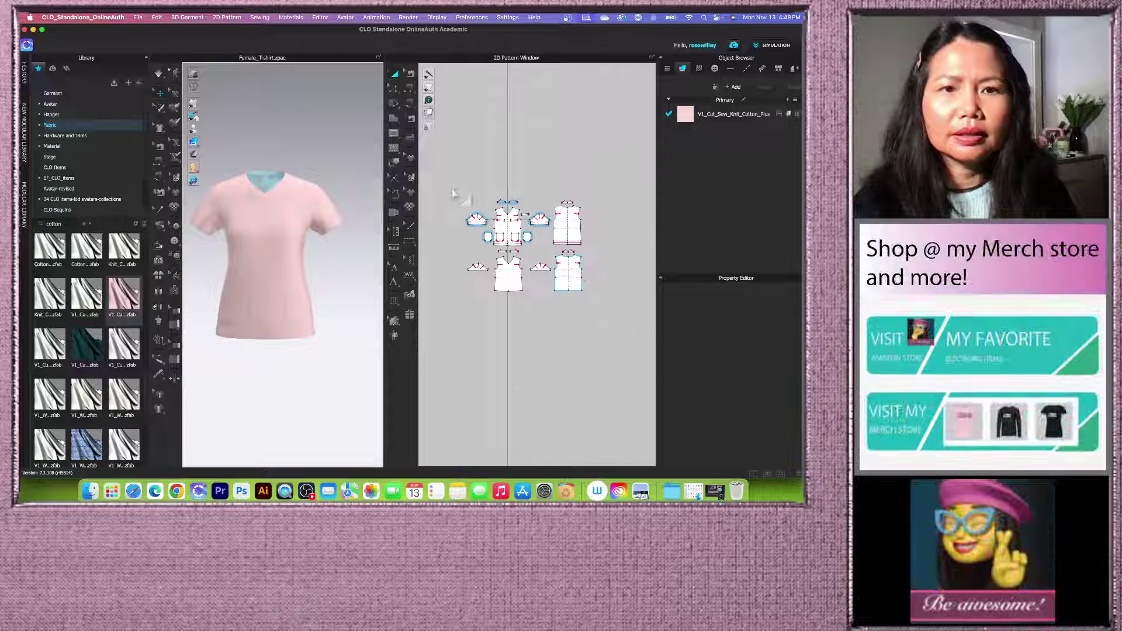
scroll(487, 363, "up", 5)
scroll(478, 325, "down", 5)
scroll(499, 322, "up", 3)
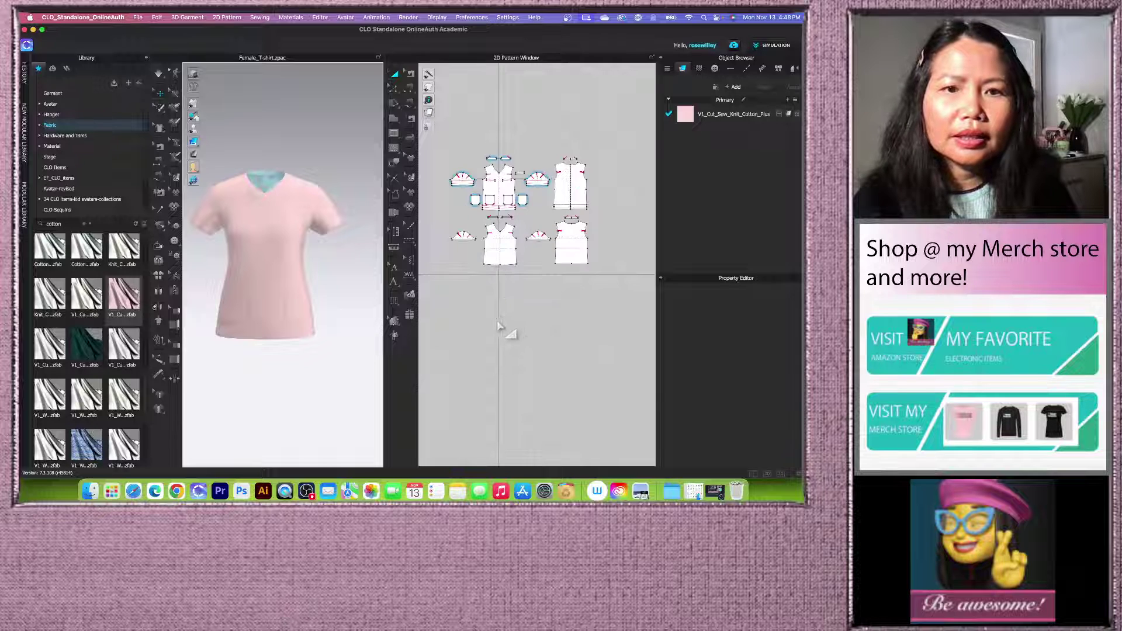
right_click_drag(306, 342, 350, 358)
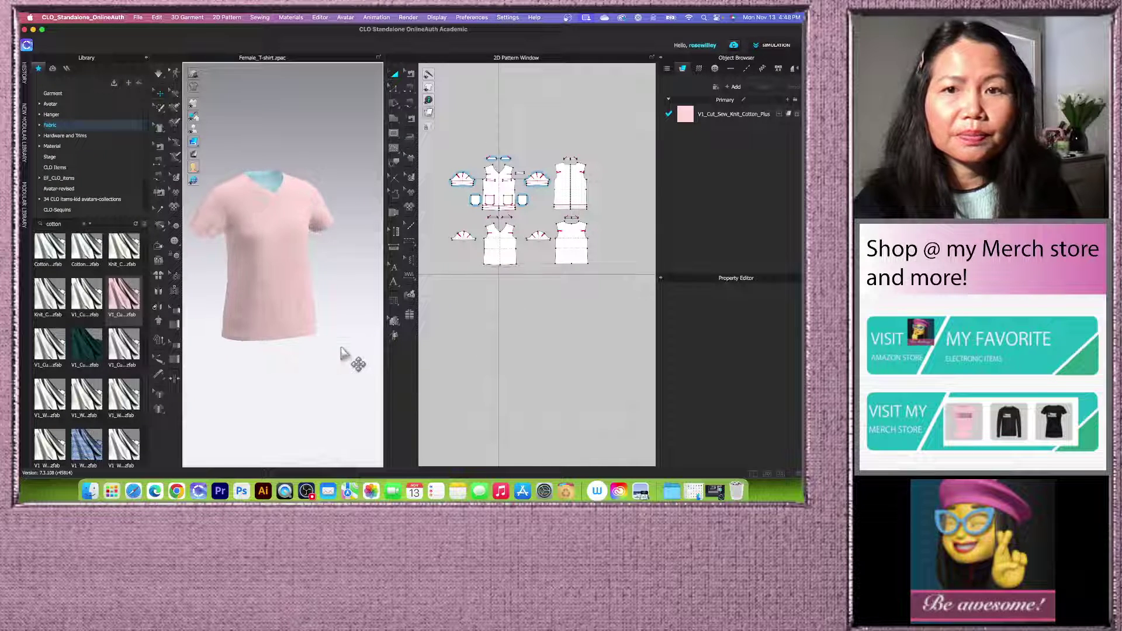
left_click(737, 117)
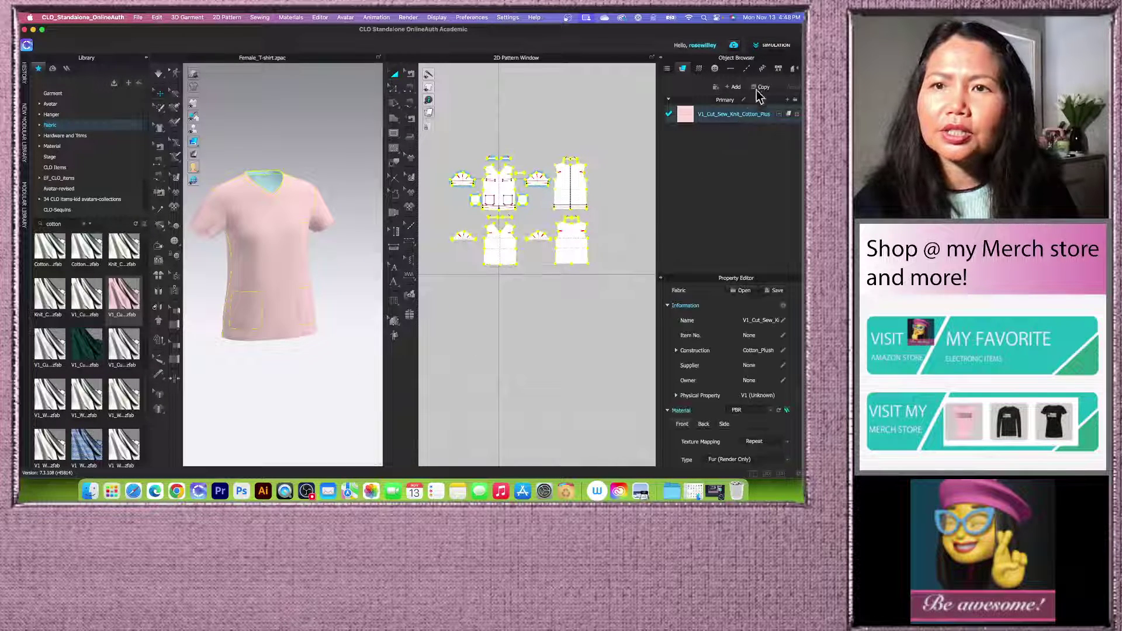
left_click(763, 88)
double_click(735, 135)
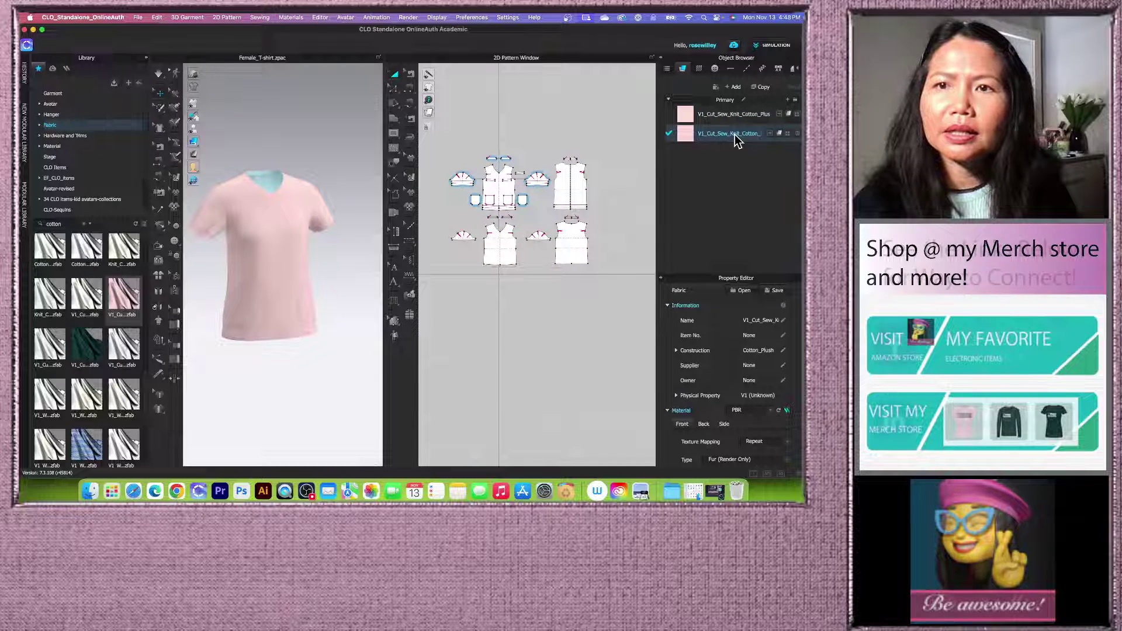
type("pockets")
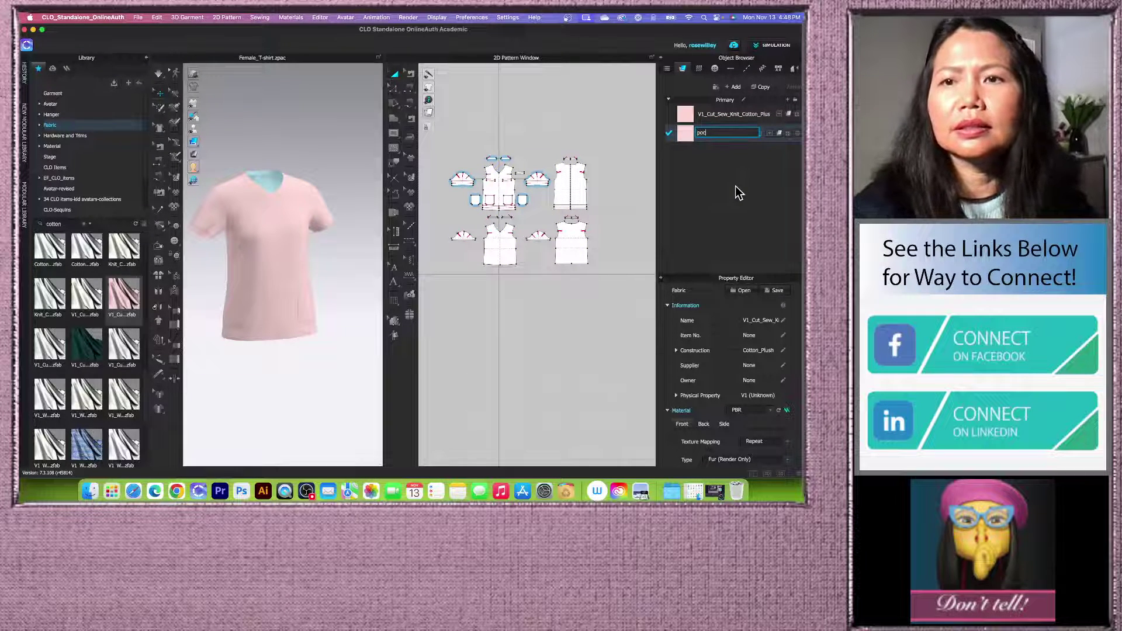
key("Return")
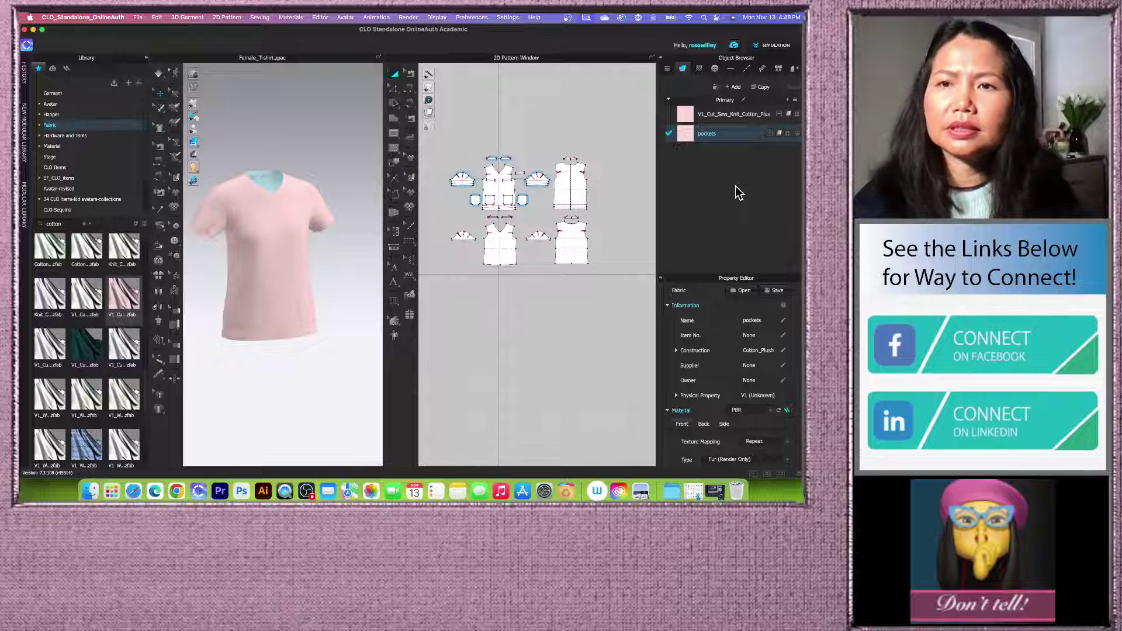
Step: Rename the original pink cotton fabric as Shell
double_click(733, 115)
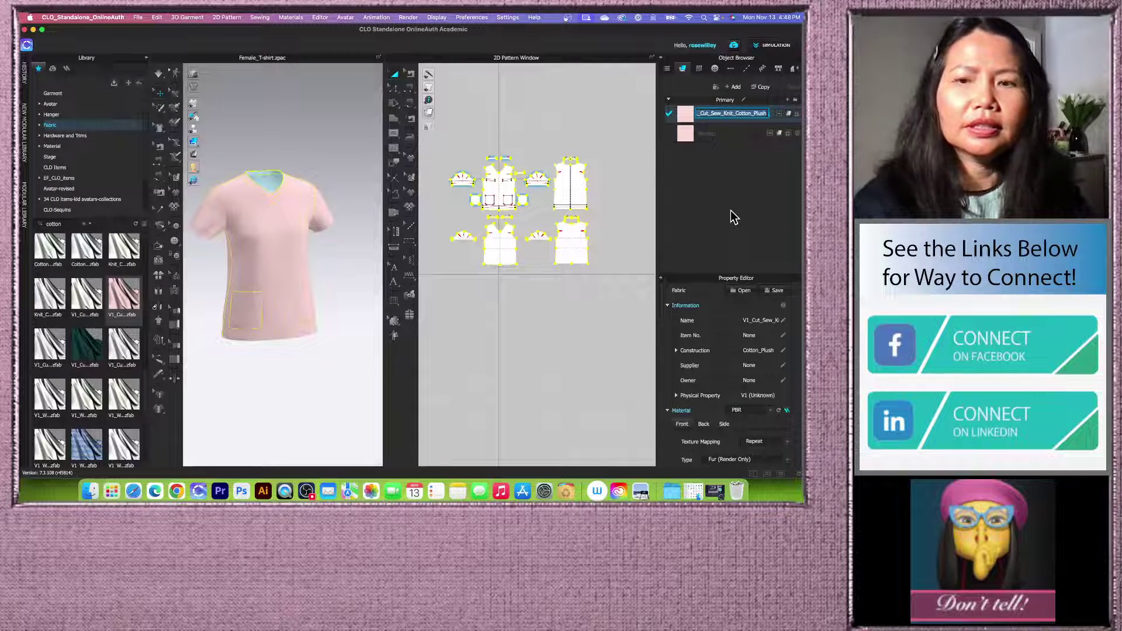
type("Shell")
key("Return")
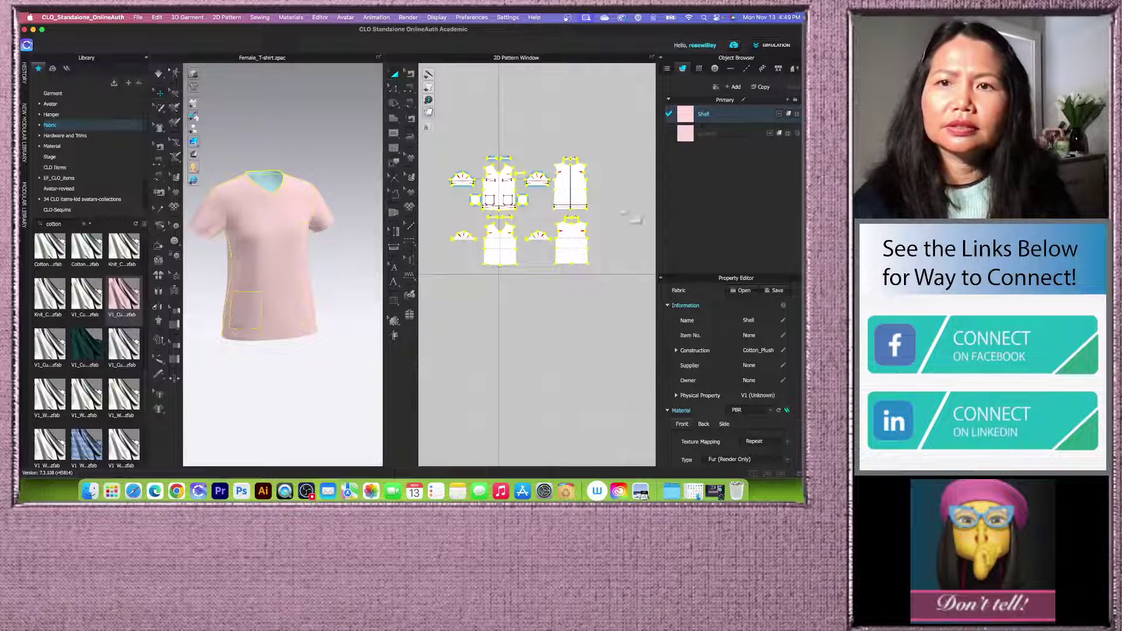
Step: Assign the pockets fabric to both lower patch pockets and the small chest welt piece
left_click(513, 150)
scroll(592, 141, "up", 2)
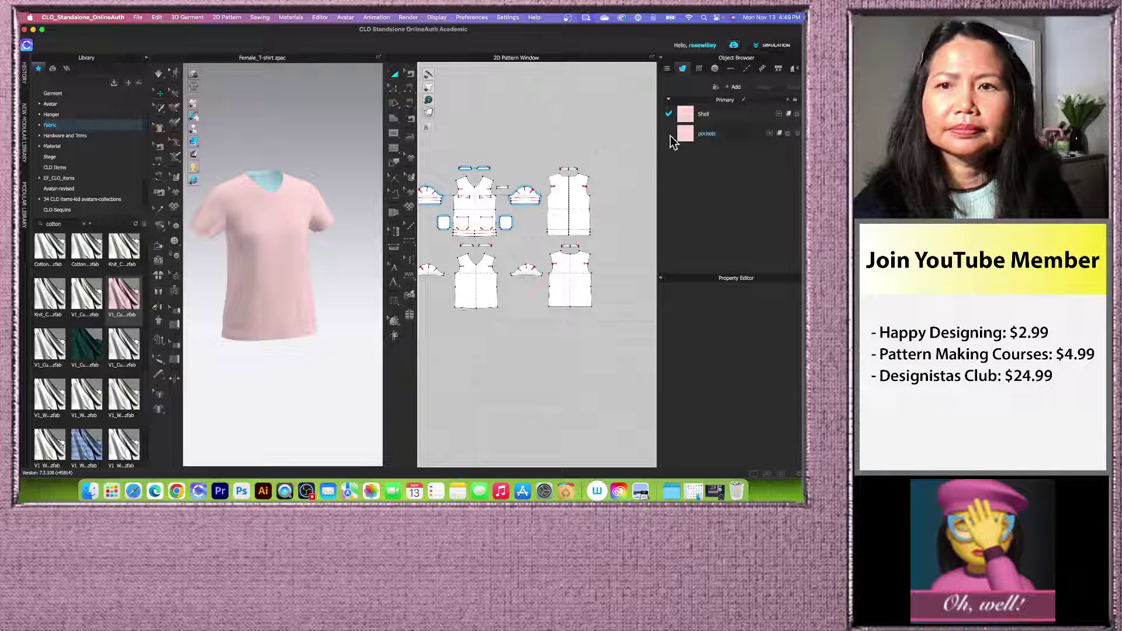
left_click_drag(684, 134, 445, 221)
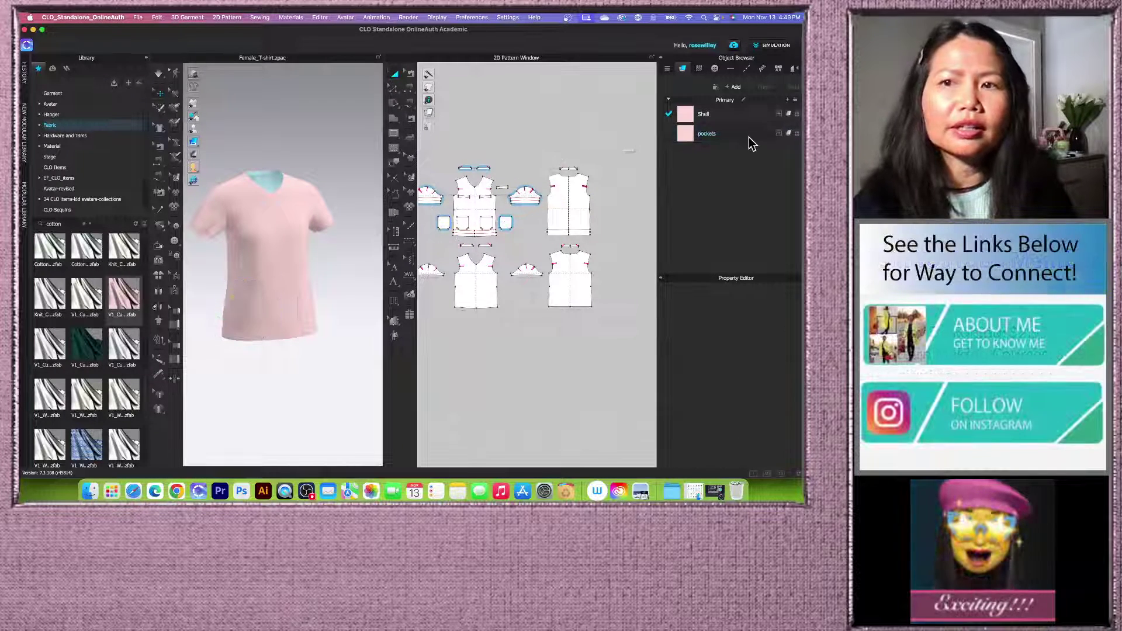
Step: Open the pockets fabric's colour settings, try a greyish pink, and search the Pantone library for blue
left_click(748, 137)
scroll(772, 406, "down", 10)
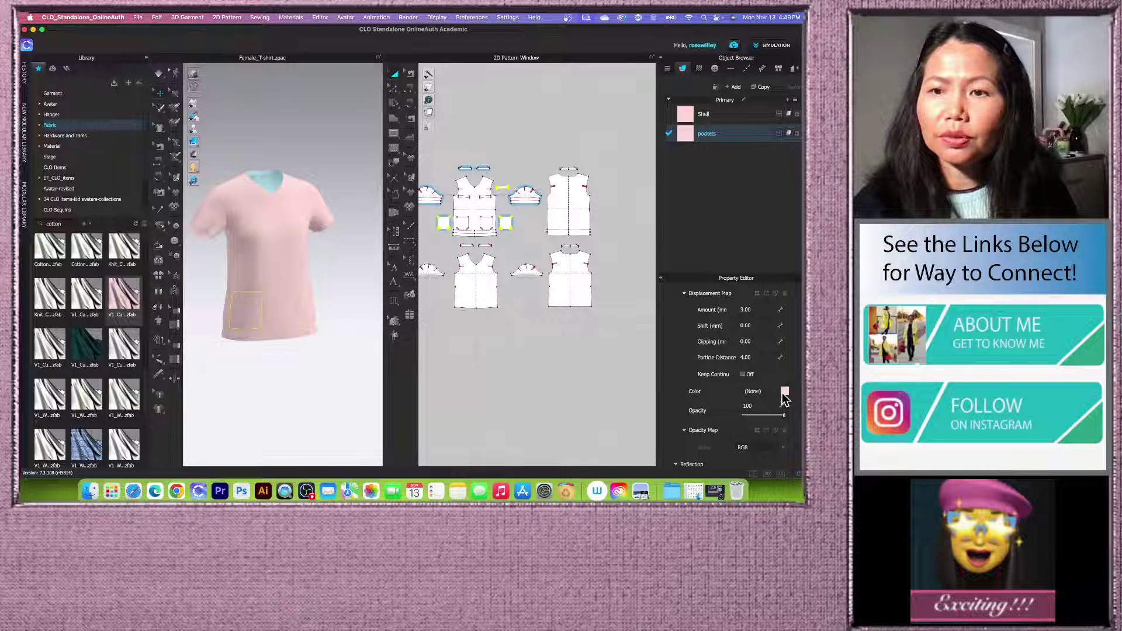
left_click(784, 391)
left_click_drag(297, 102, 352, 102)
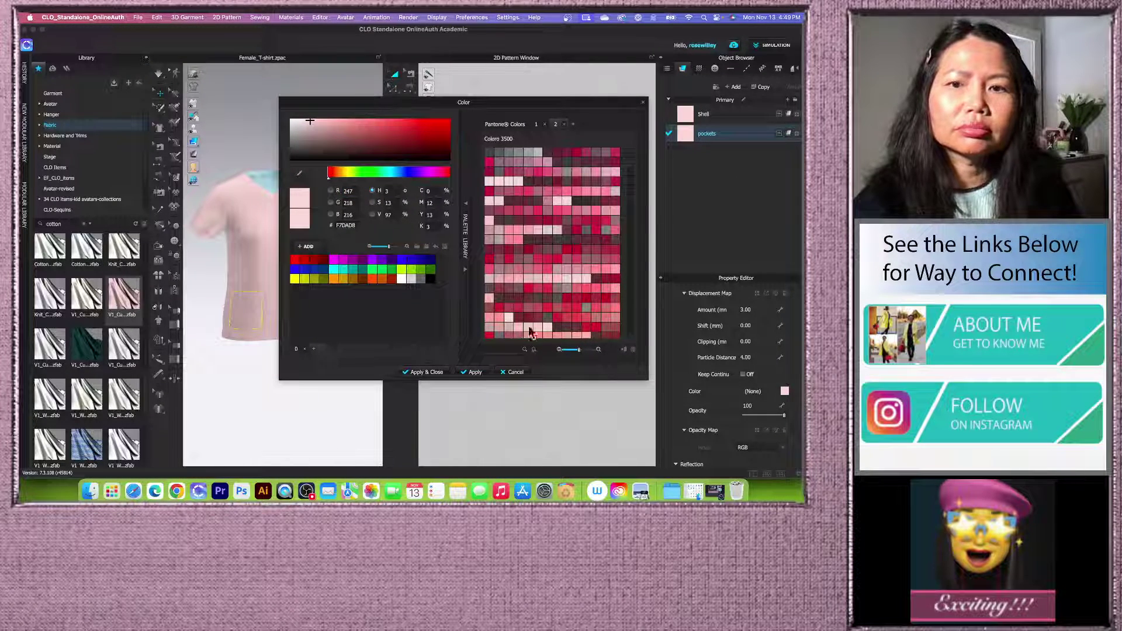
left_click(308, 131)
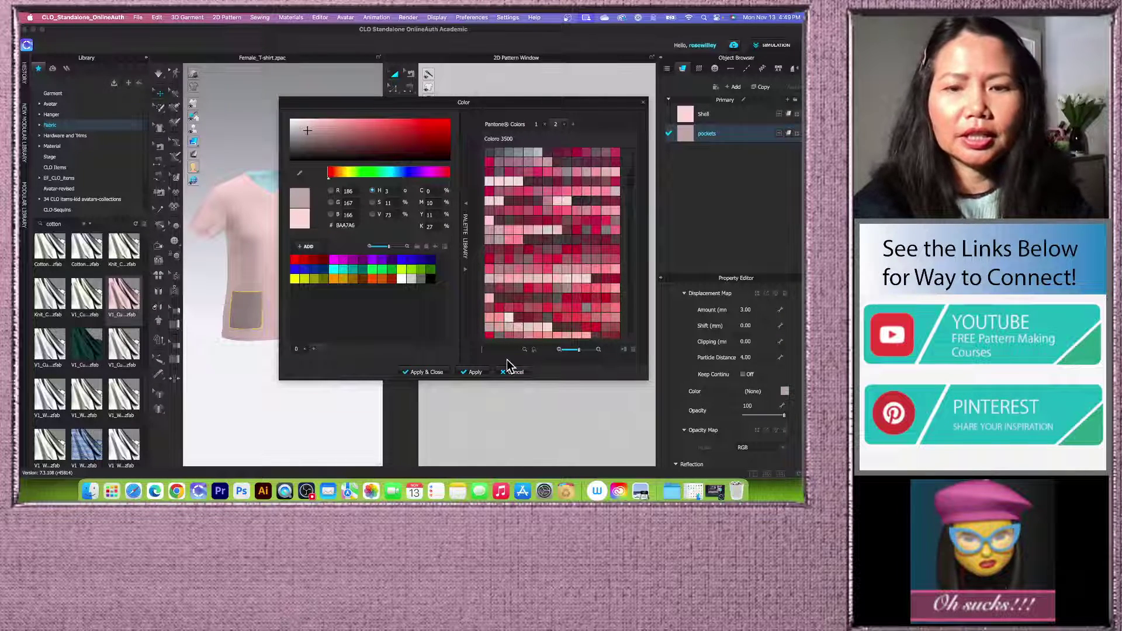
type("blue")
key("Return")
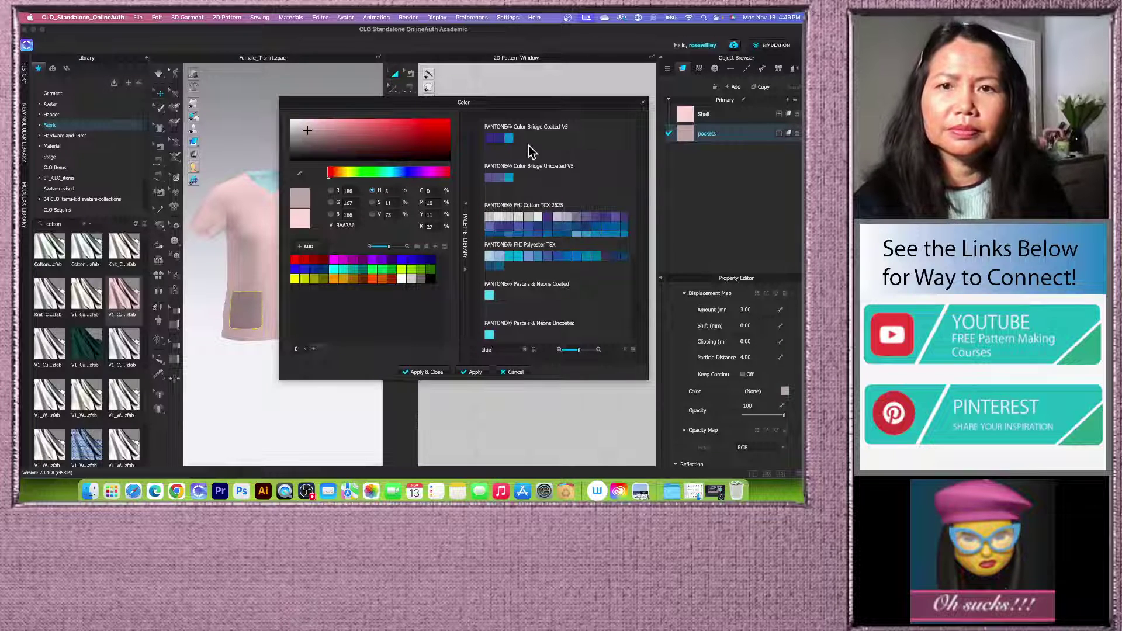
Step: Compare blue Pantone swatches and apply the light blue FHI Polyester TSX swatch (#9AB1DA) to the pockets fabric
left_click(577, 221)
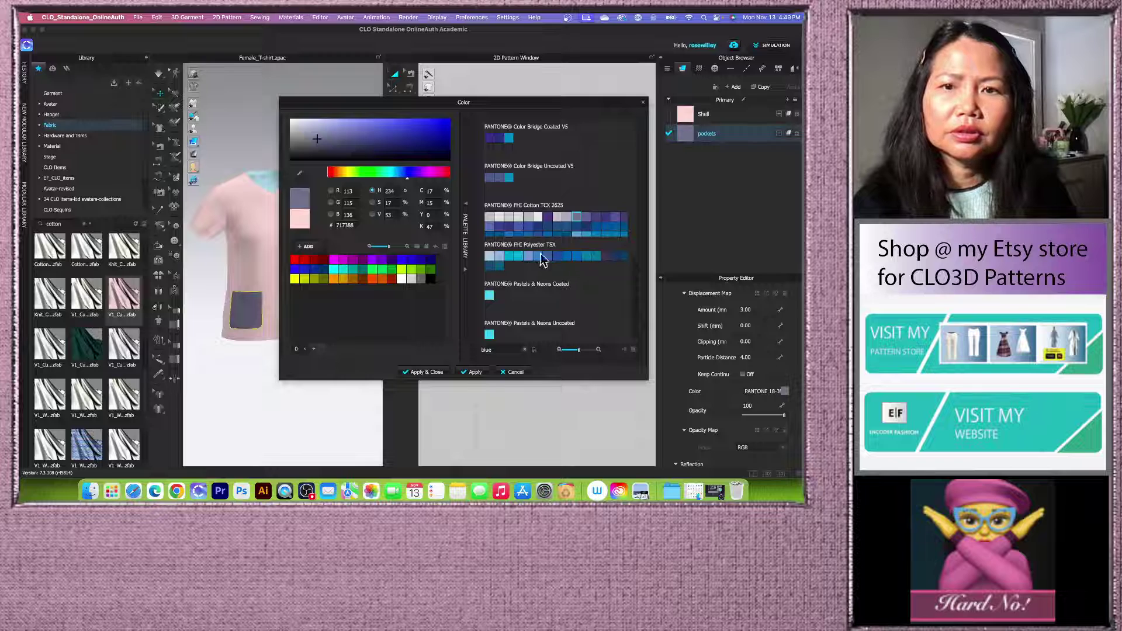
left_click(499, 266)
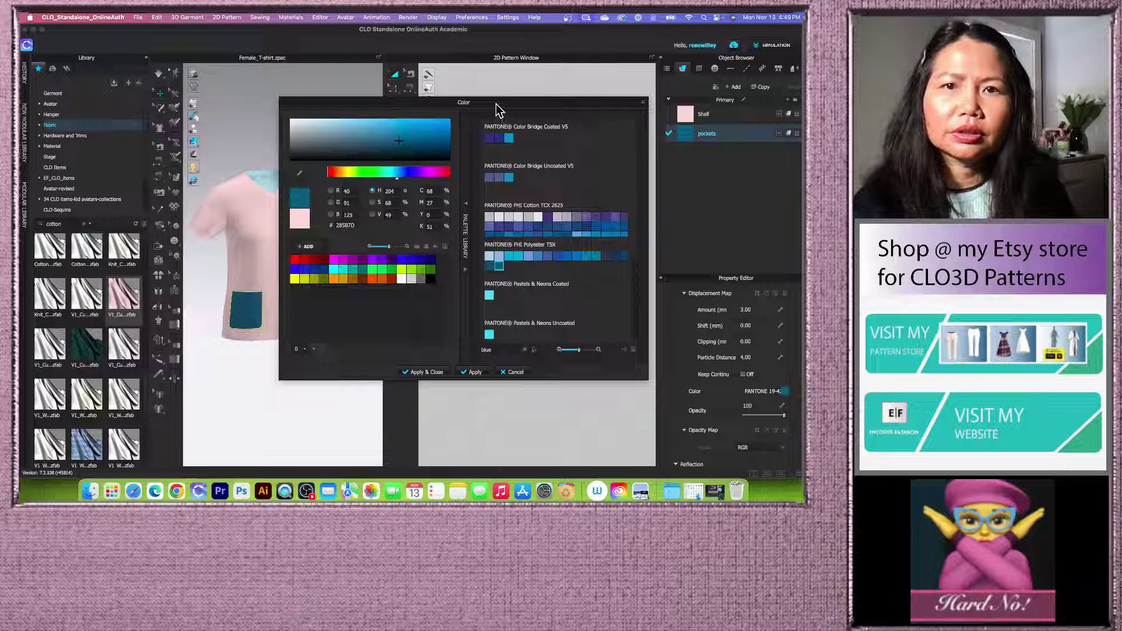
left_click_drag(497, 108, 578, 81)
left_click(583, 230)
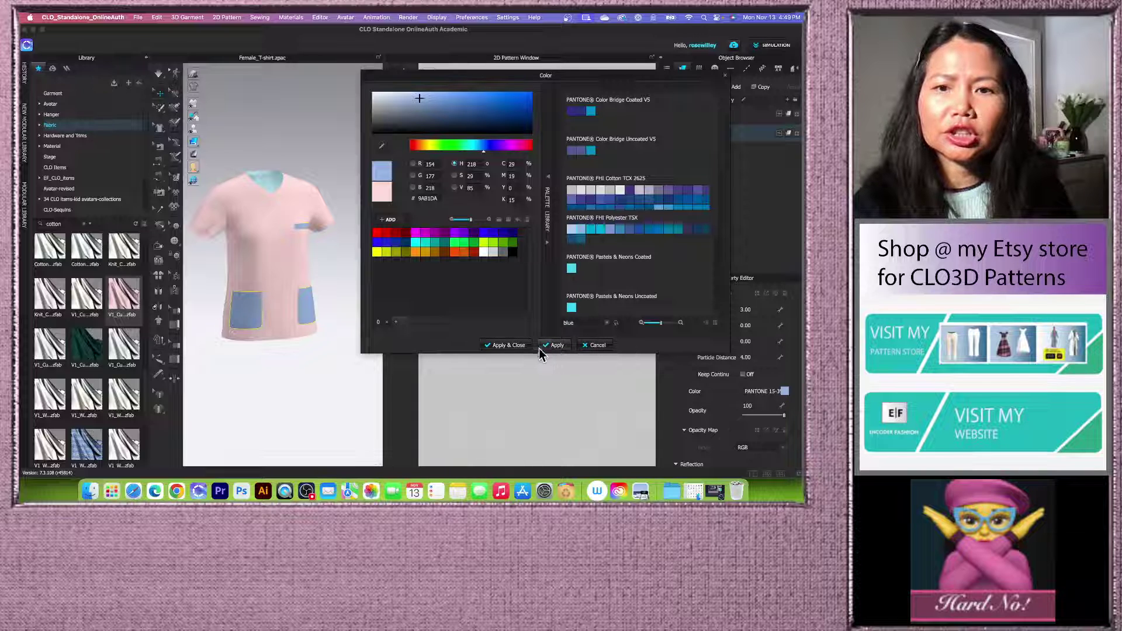
left_click(507, 345)
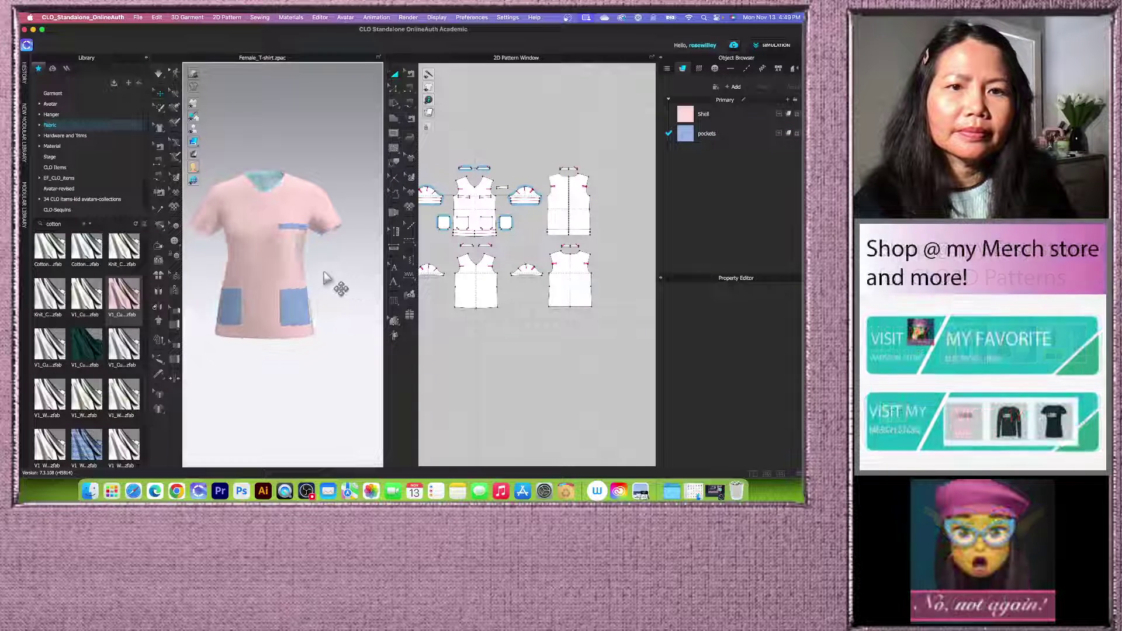
scroll(344, 283, "up", 3)
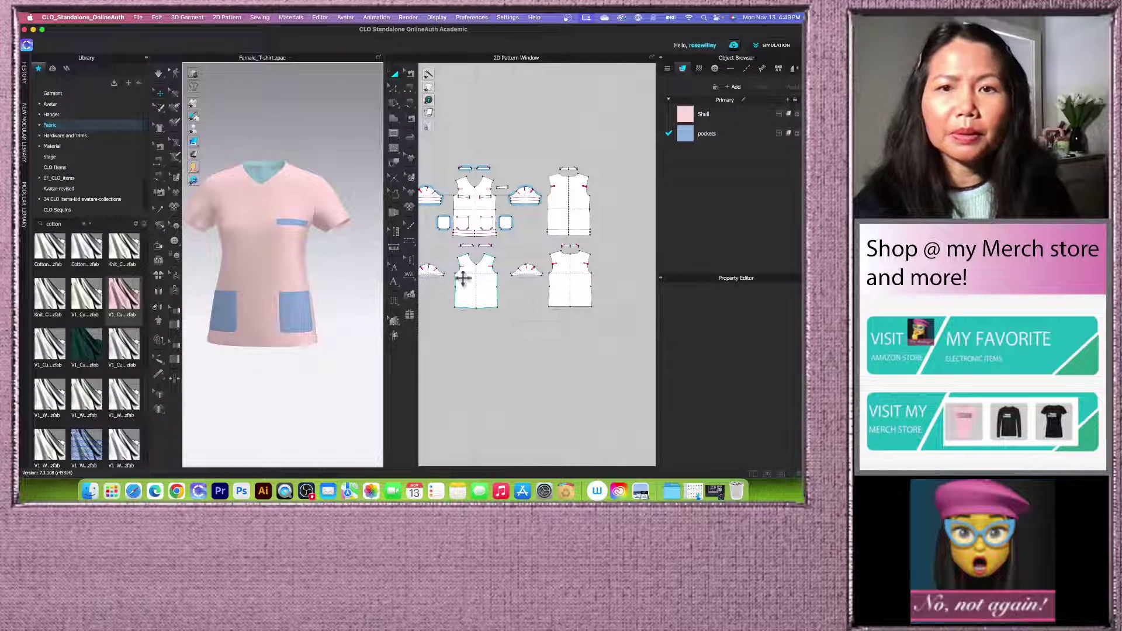
scroll(462, 279, "down", 2)
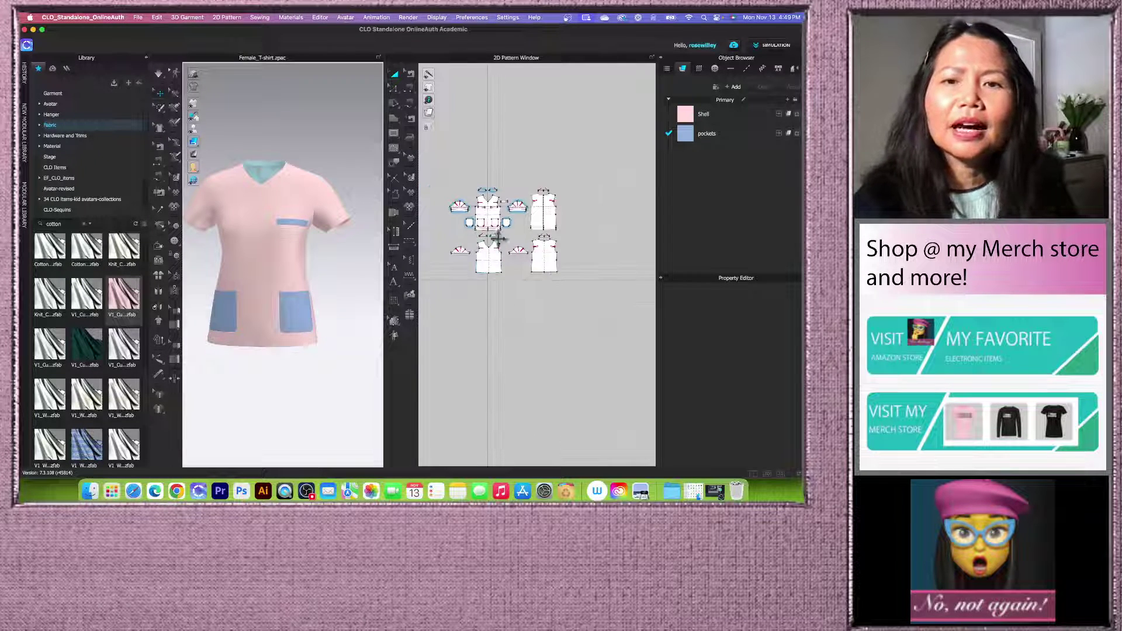
Step: Search the fabric library for silk, replacing the cotton search
scroll(462, 316, "up", 2)
scroll(491, 304, "down", 2)
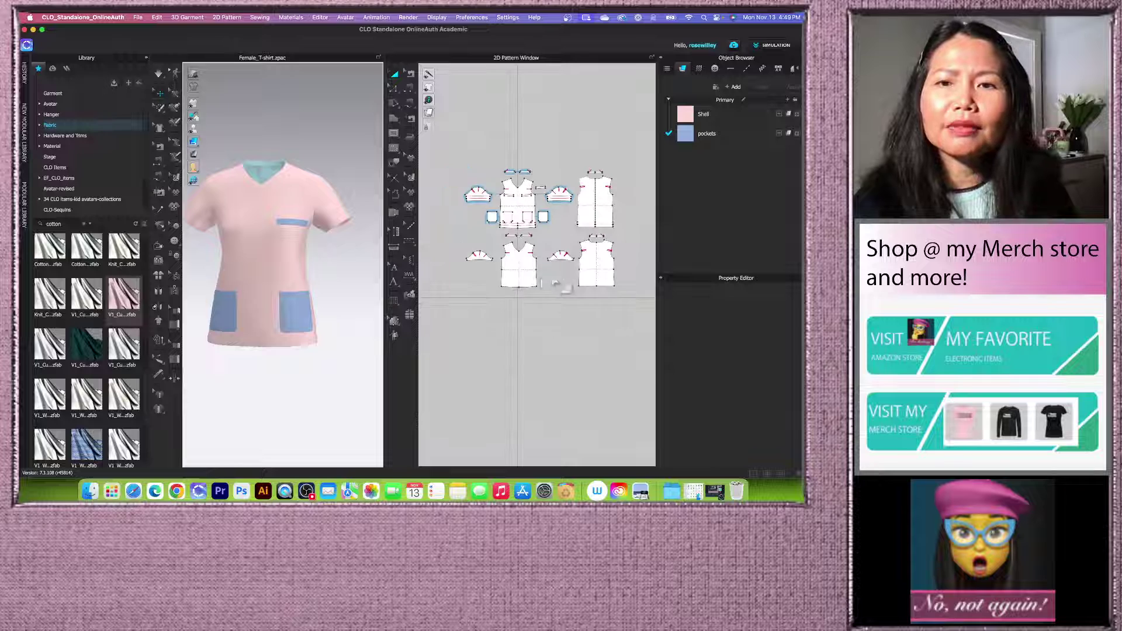
left_click_drag(452, 227, 621, 321)
left_click(318, 384)
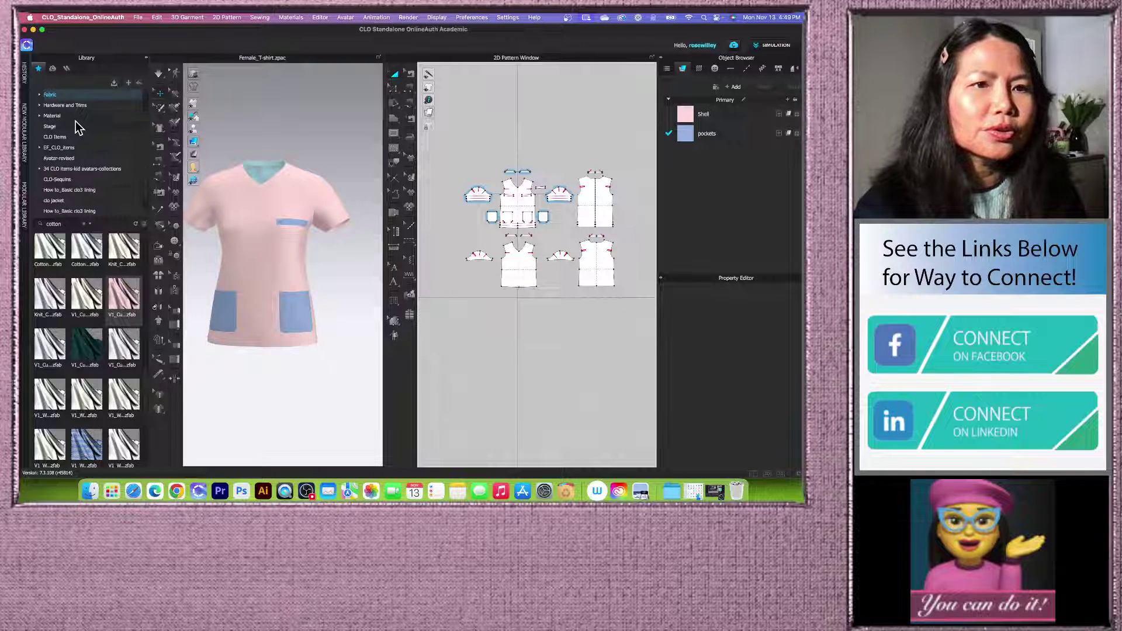
left_click(88, 225)
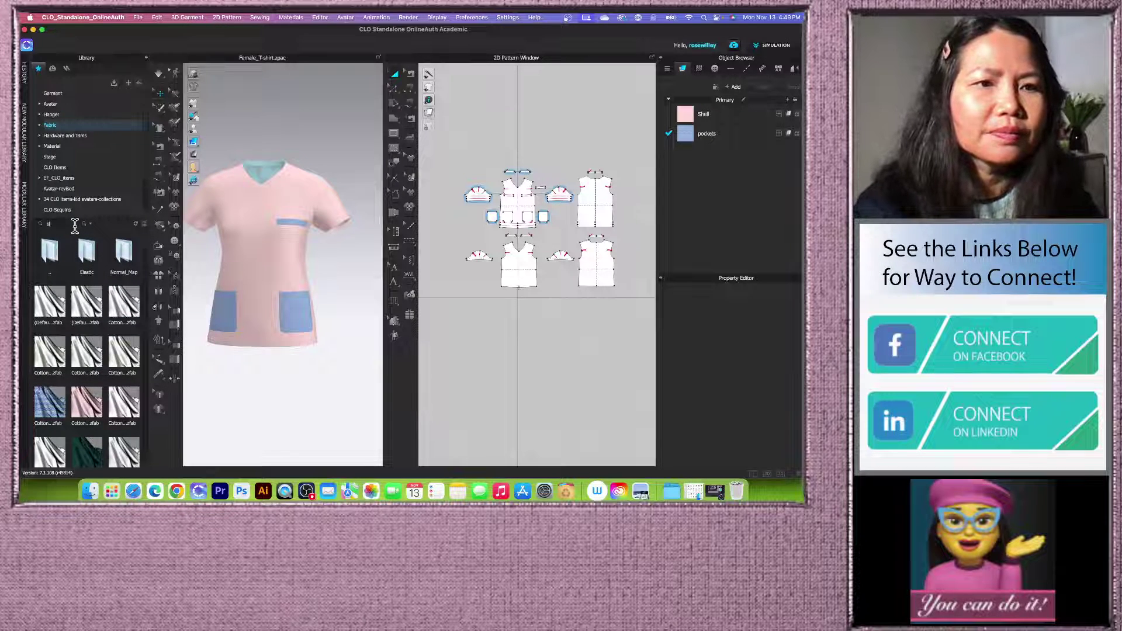
key("Return")
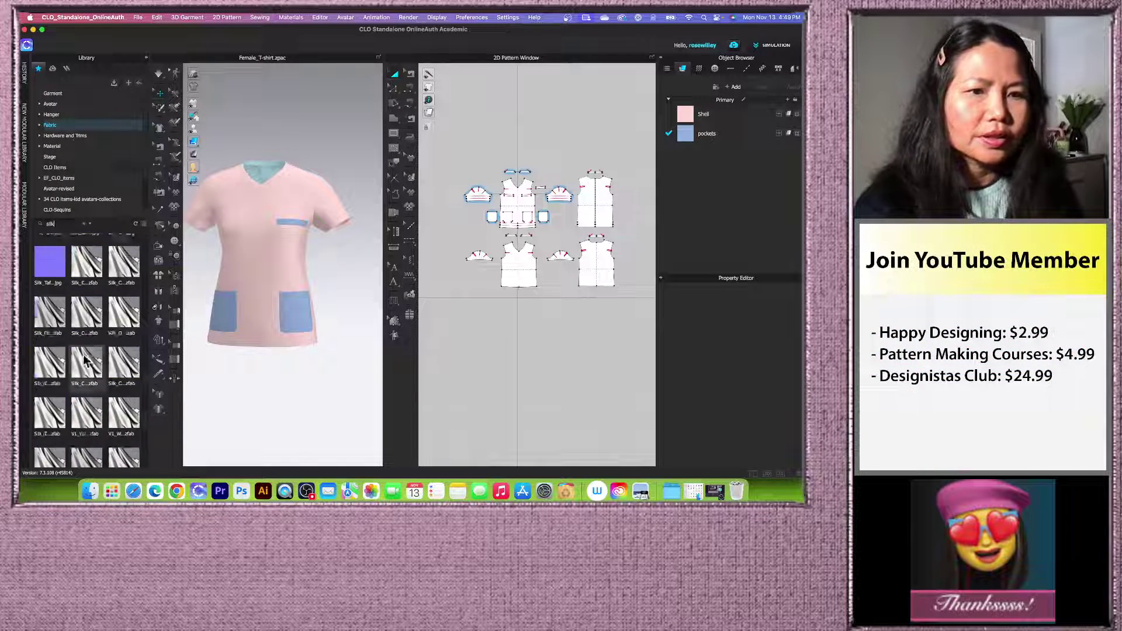
Step: Switch the fabric library to a name list, browse the fabrics, and filter the list by silk
left_click(145, 224)
scroll(92, 350, "down", 5)
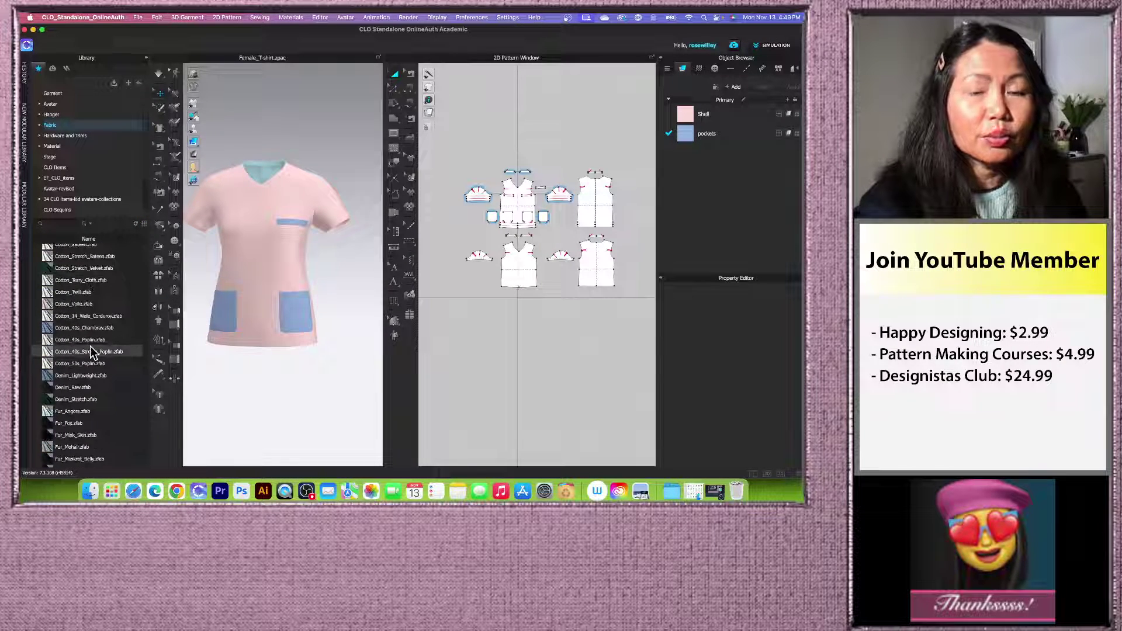
mouse_move(91, 351)
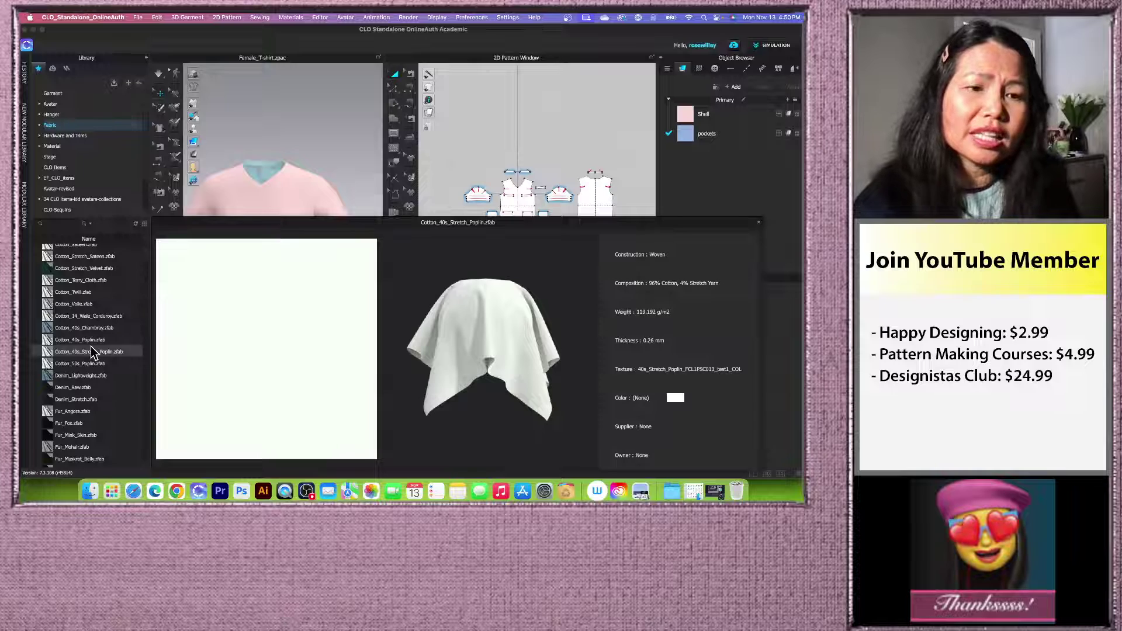
scroll(90, 349, "down", 3)
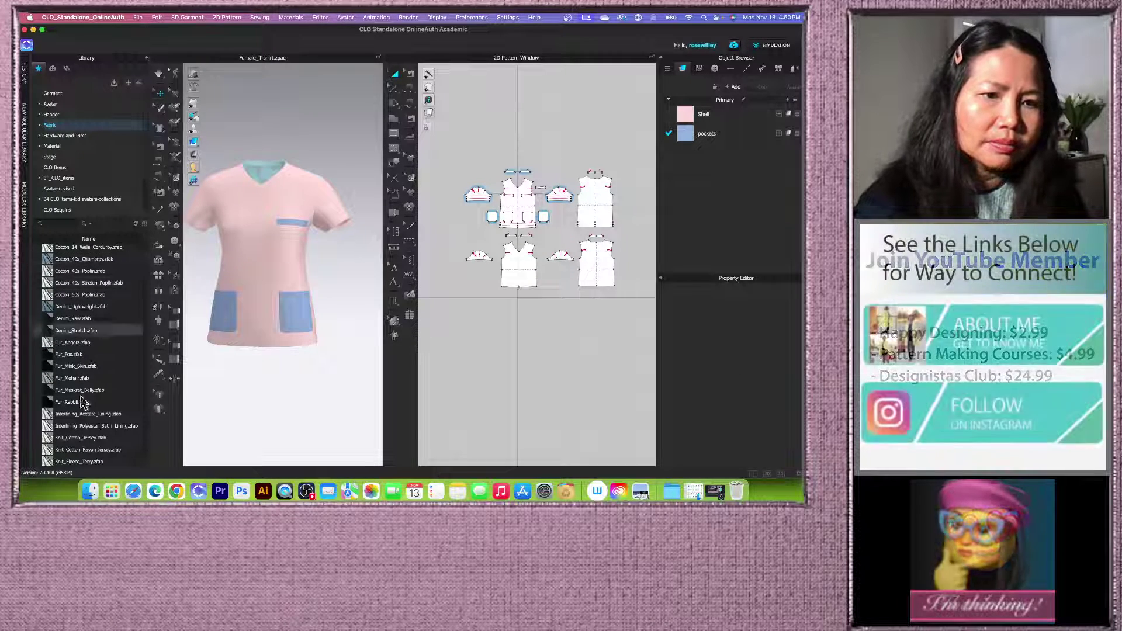
scroll(87, 412, "down", 4)
scroll(89, 415, "down", 3)
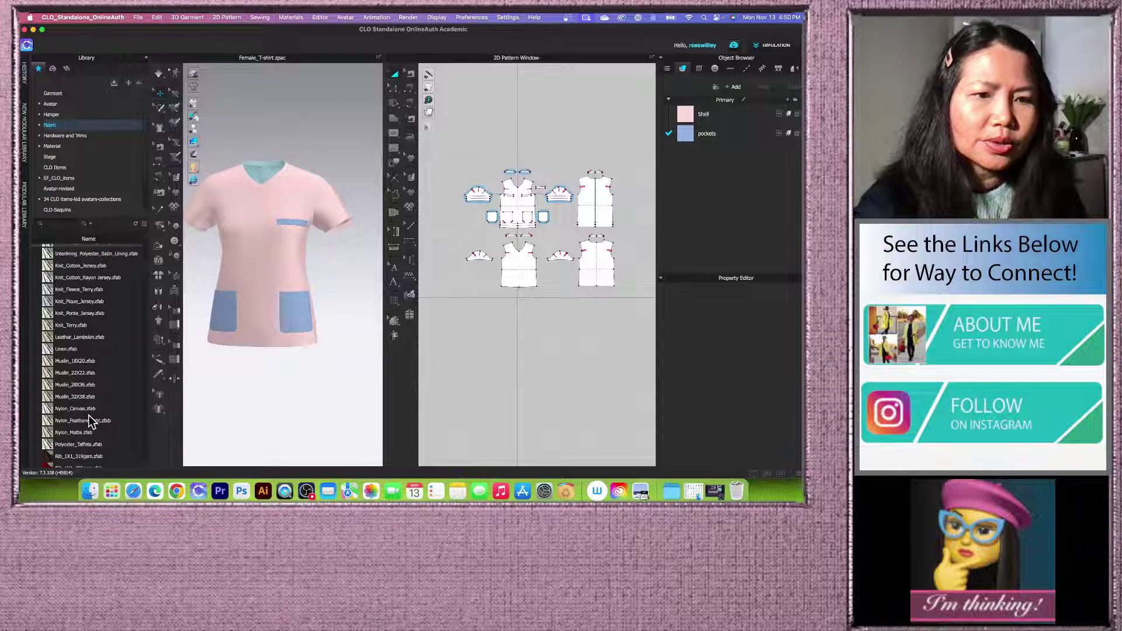
scroll(89, 415, "up", 3)
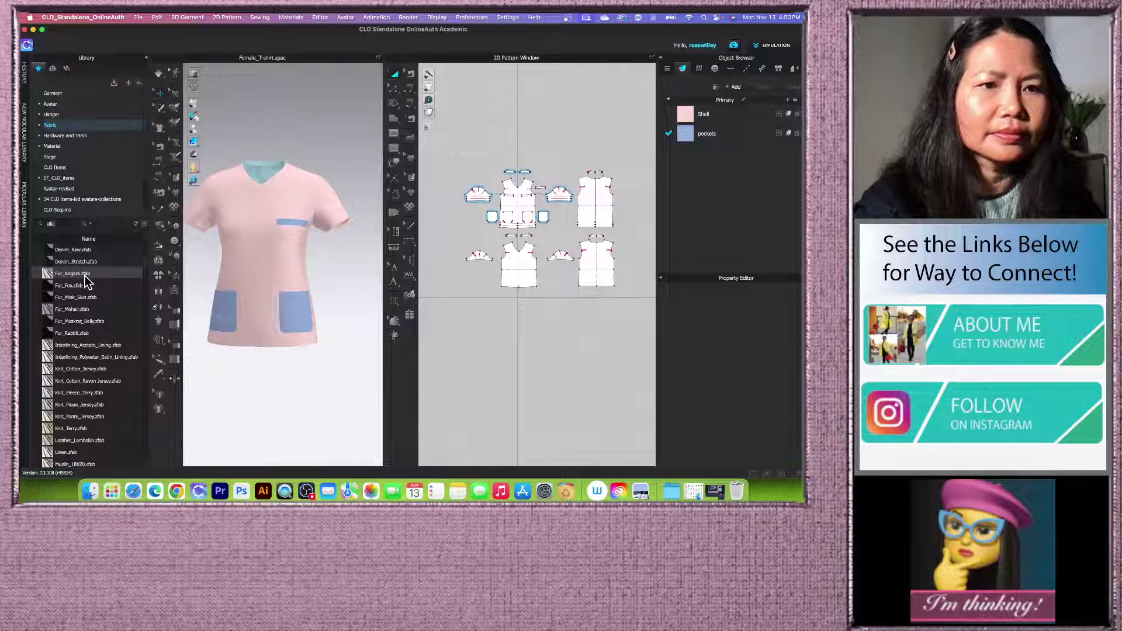
key("Return")
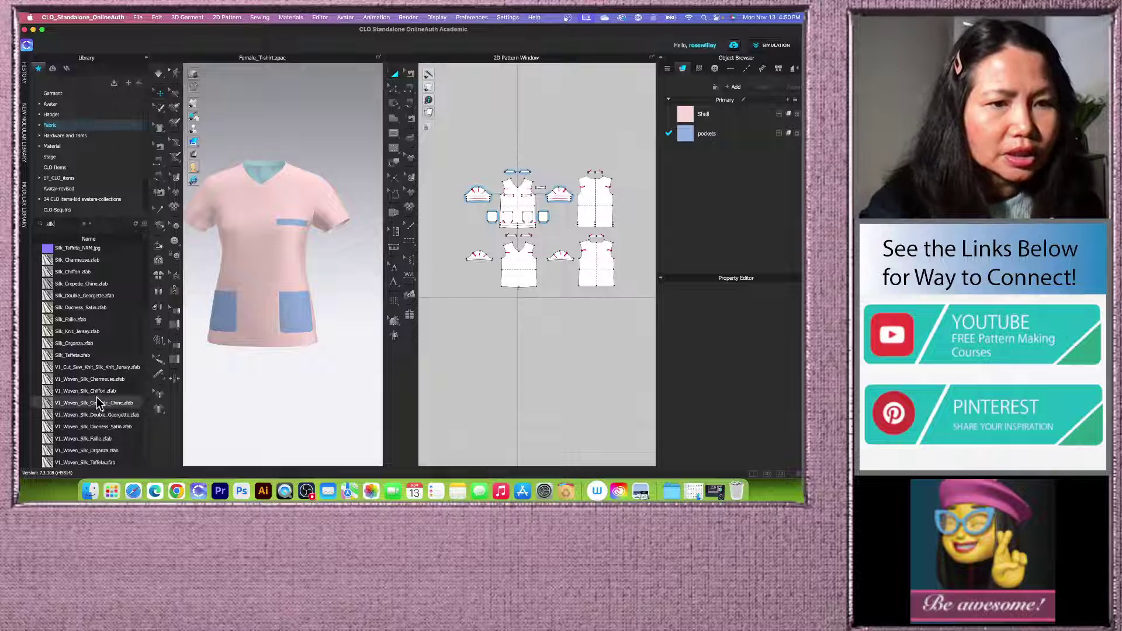
Step: Add V1_Woven_Silk_Charmeuse from the library and assign it to the front, back and both sleeve pieces of the lining set
mouse_move(81, 381)
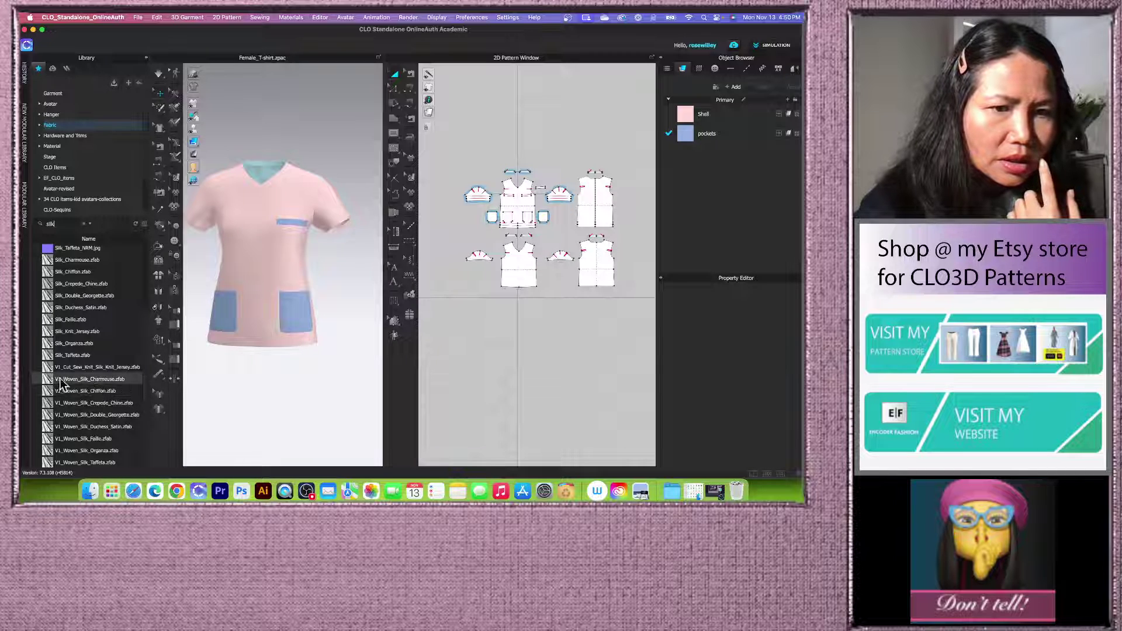
left_click_drag(61, 384, 607, 269)
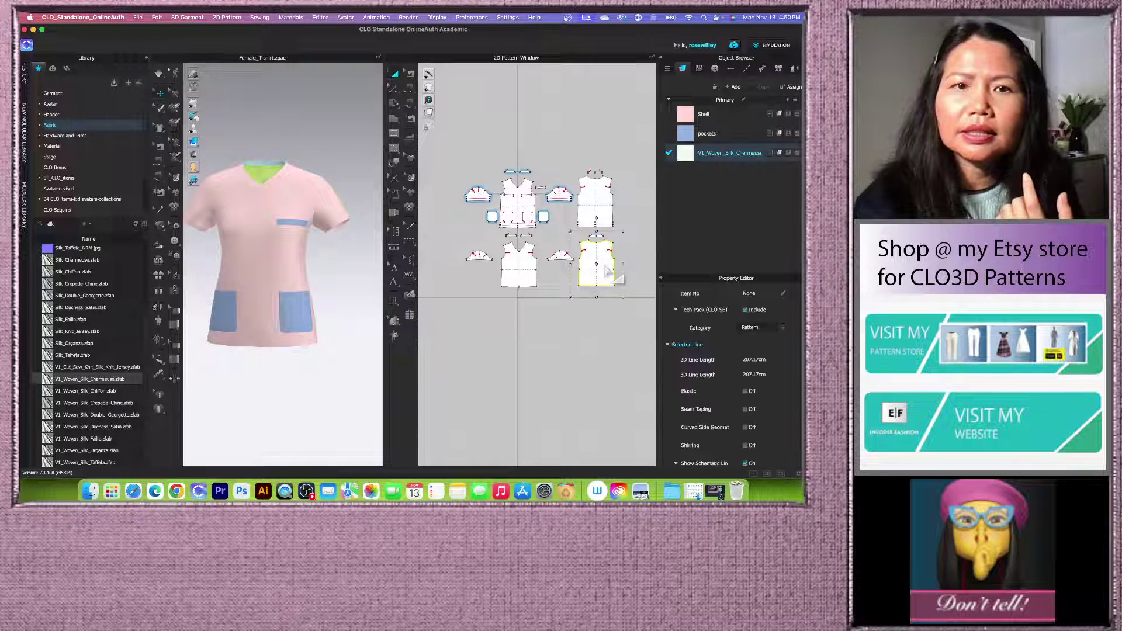
left_click_drag(696, 155, 655, 215)
left_click_drag(682, 157, 564, 257)
left_click_drag(687, 162, 478, 257)
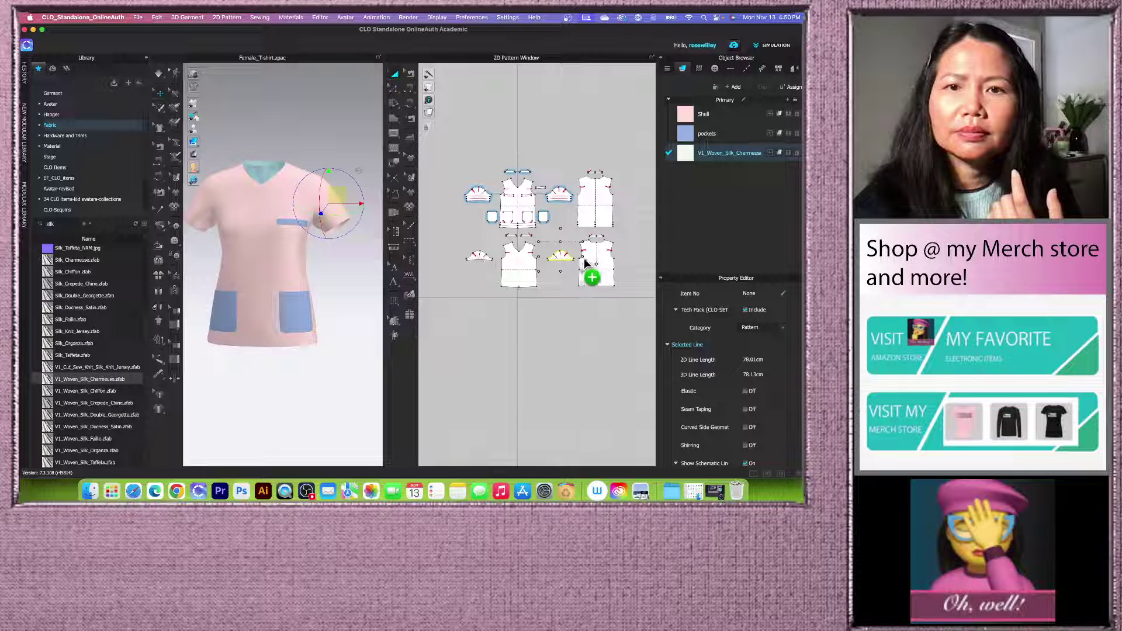
Step: Set the silk charmeuse fabric's colour to the first pale blue PANTONE FHI Polyester TSX swatch
left_click(725, 153)
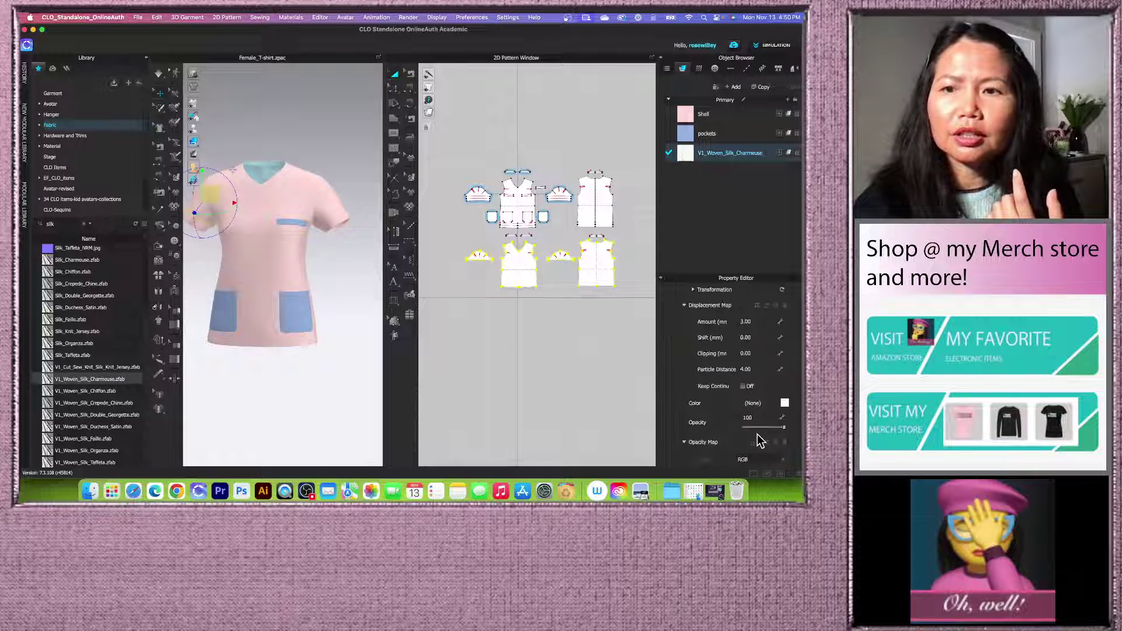
left_click(784, 402)
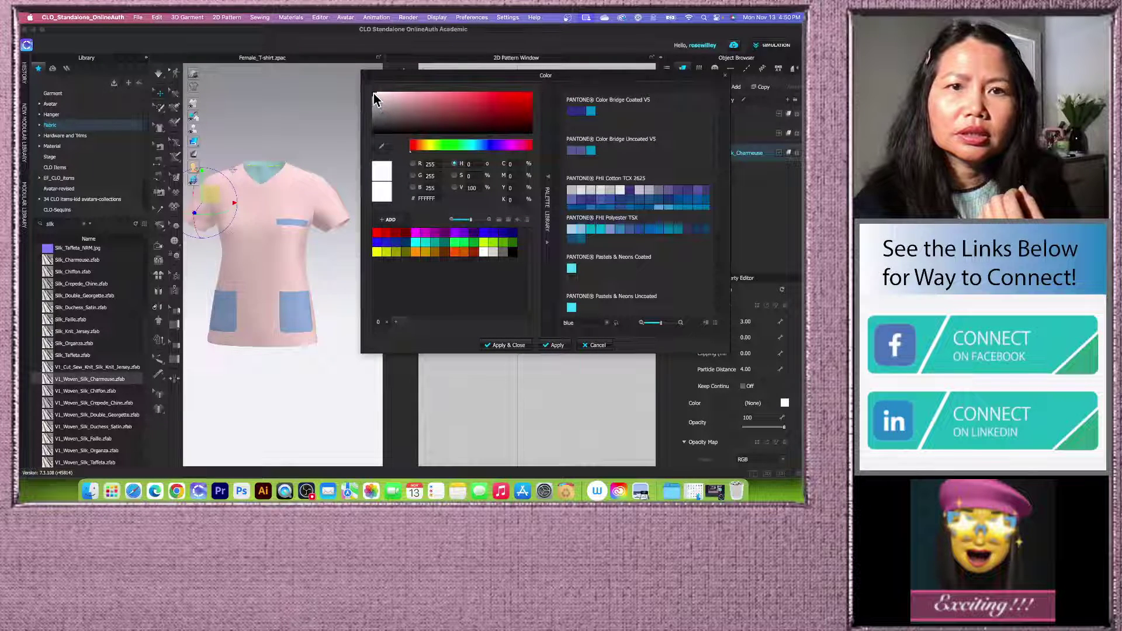
left_click_drag(377, 100, 382, 104)
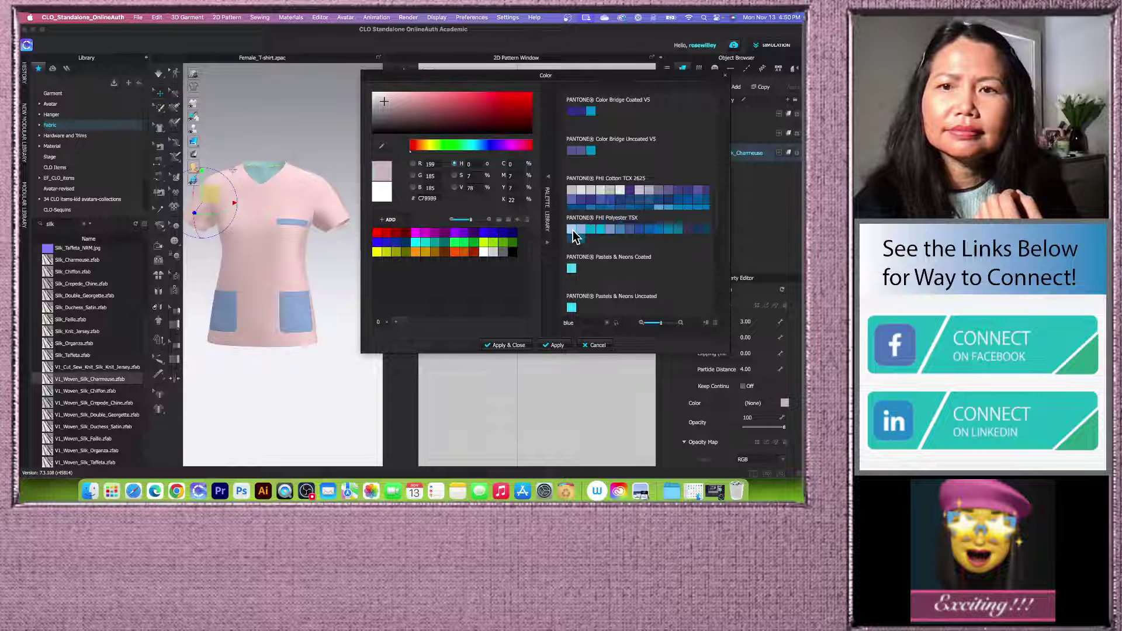
left_click(573, 232)
left_click(506, 345)
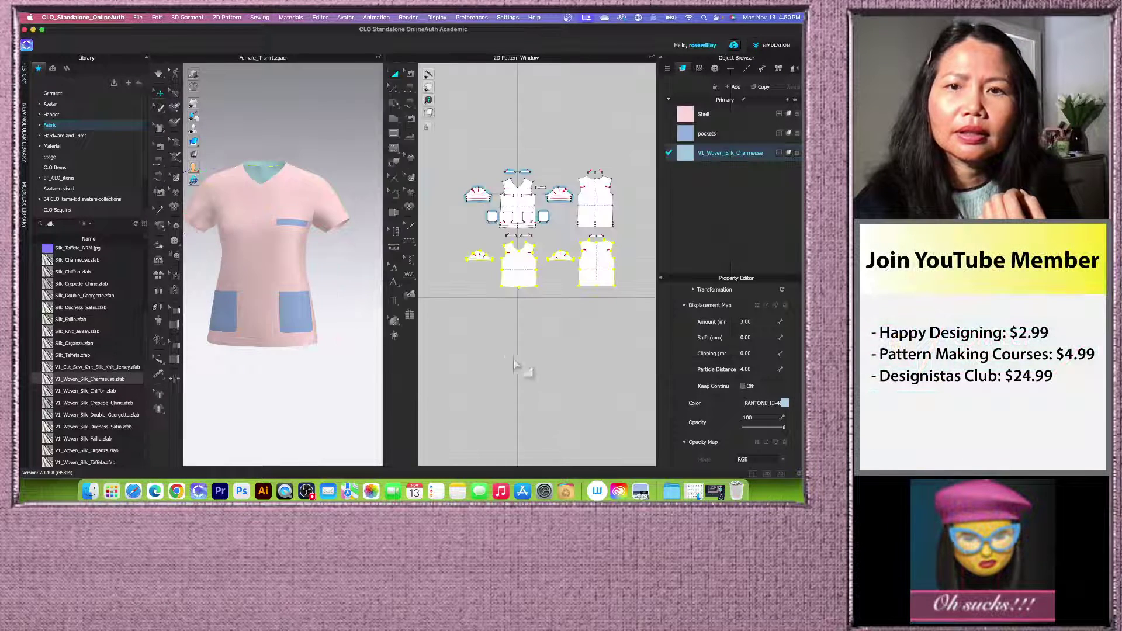
left_click(533, 365)
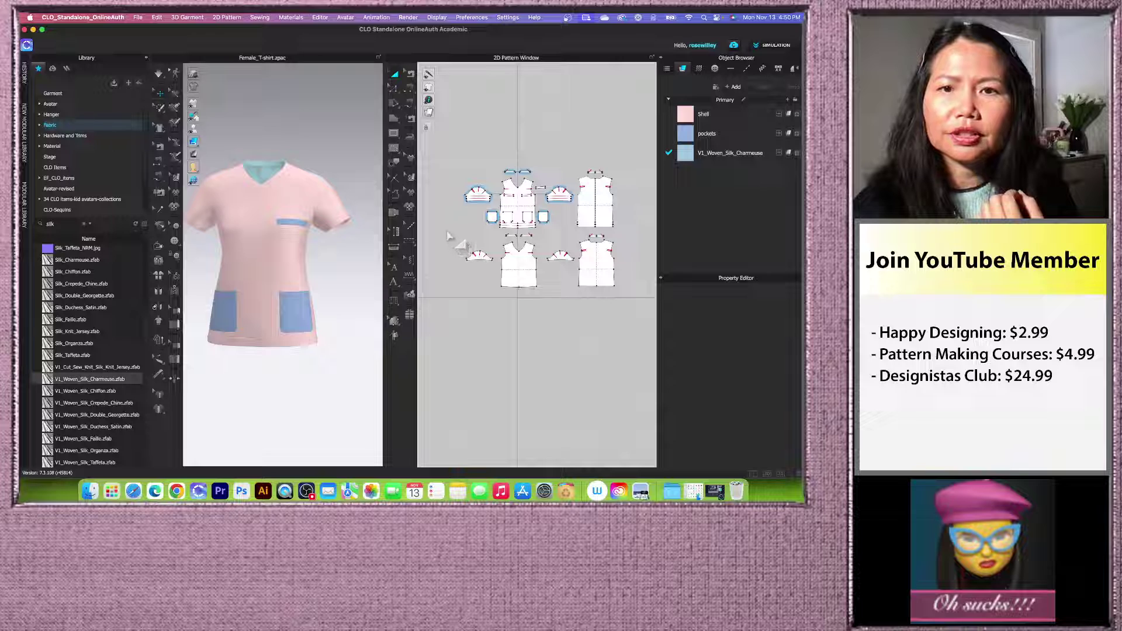
Step: Select the whole lower row of lining pieces and look through their pattern options
left_click_drag(513, 274, 628, 313)
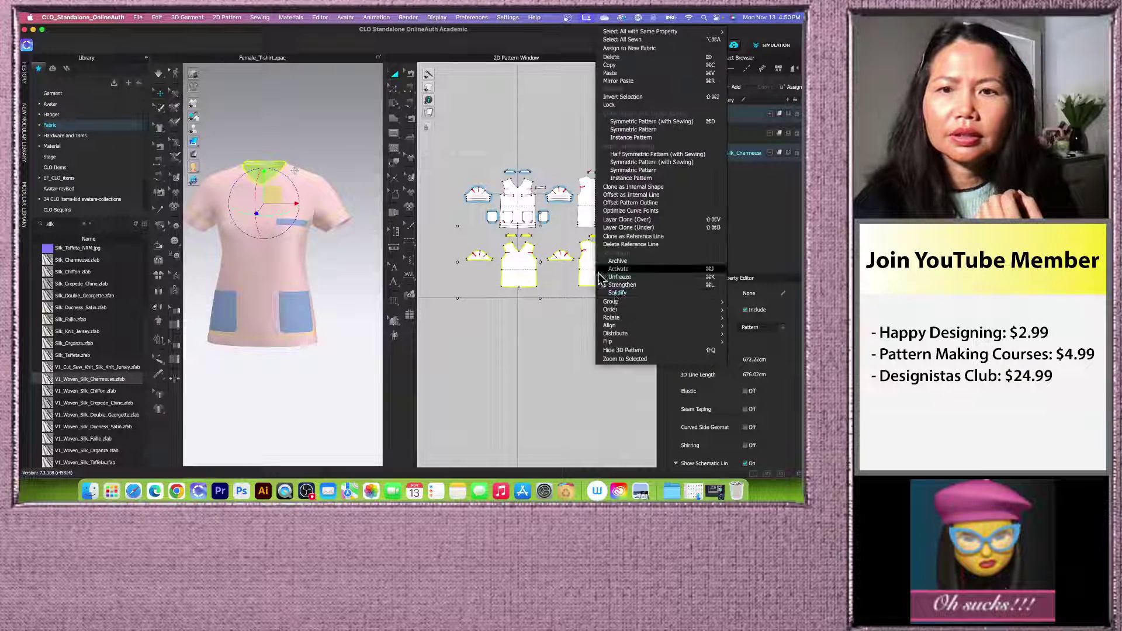
right_click(627, 314)
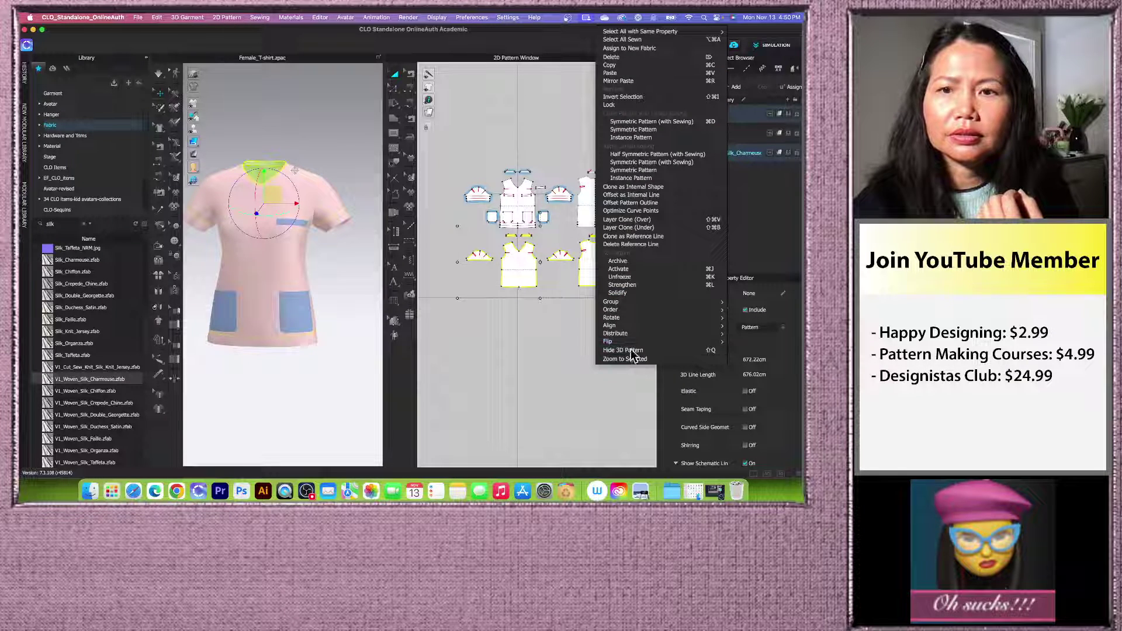
left_click(624, 284)
left_click(488, 351)
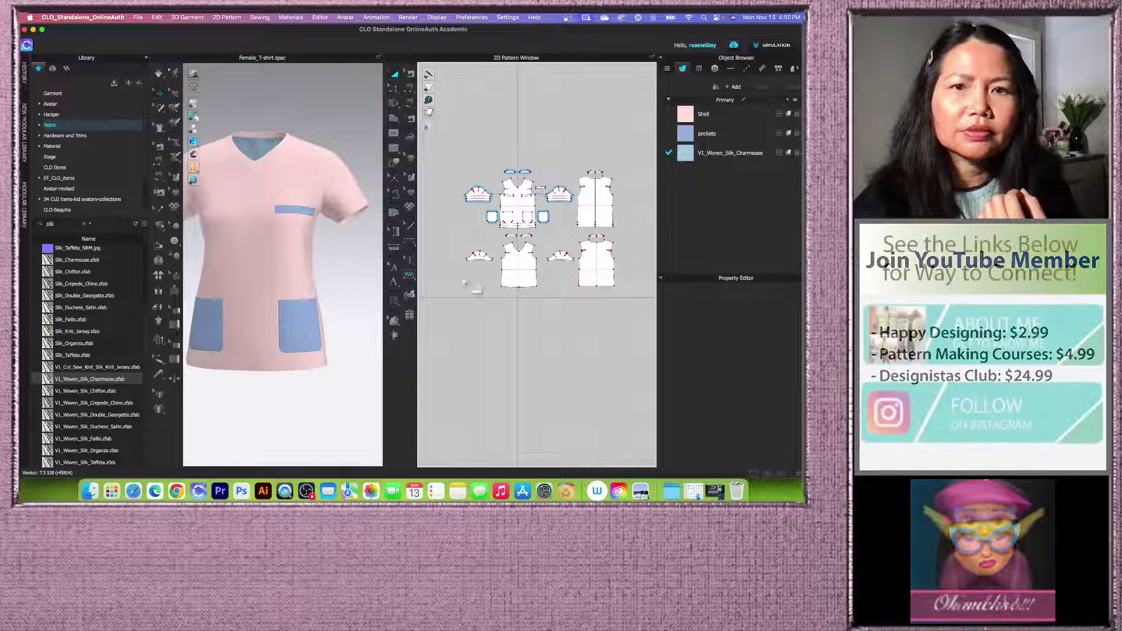
Step: Assign V1_Woven_Silk_Charmeuse to the narrow back neckband and both front neckband strips of the lining set
scroll(526, 257, "up", 3)
scroll(528, 253, "up", 2)
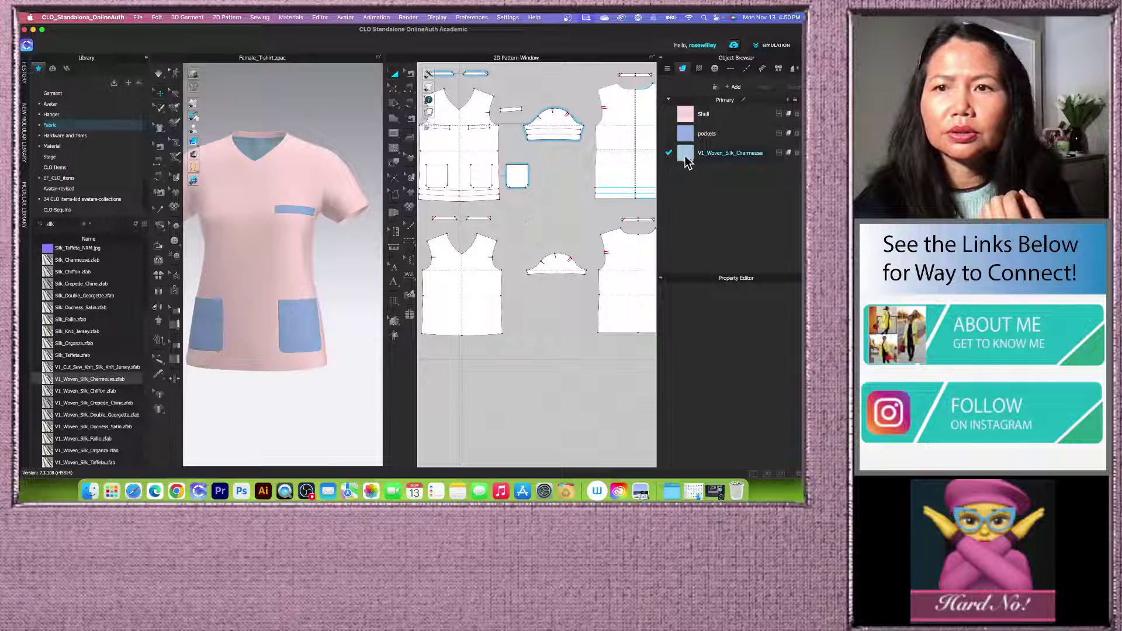
left_click(638, 219)
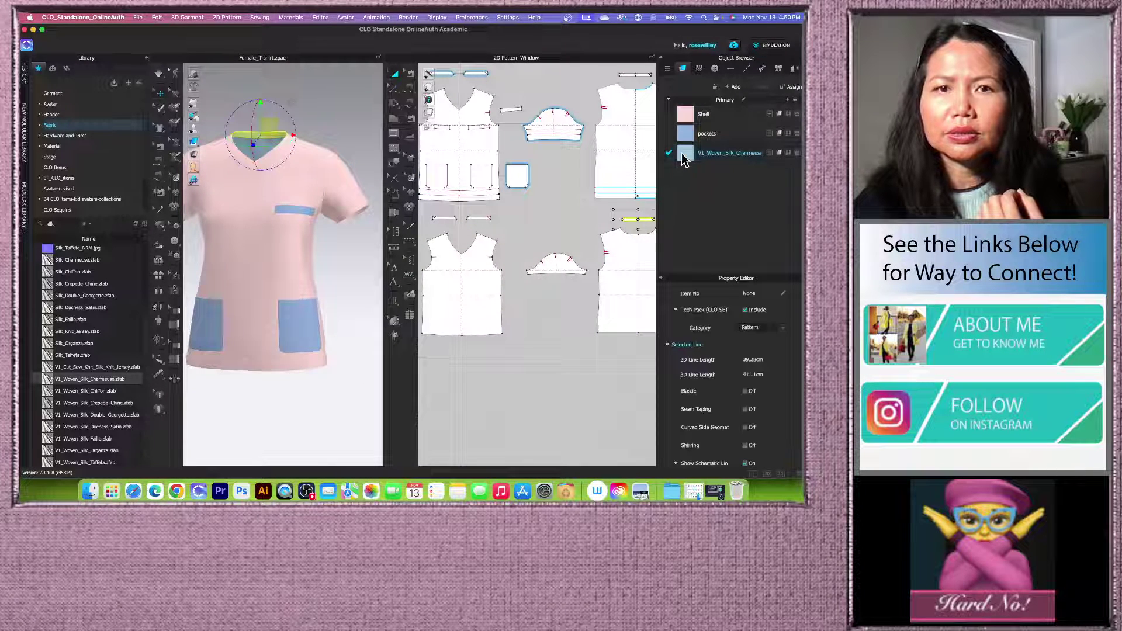
left_click_drag(684, 156, 484, 226)
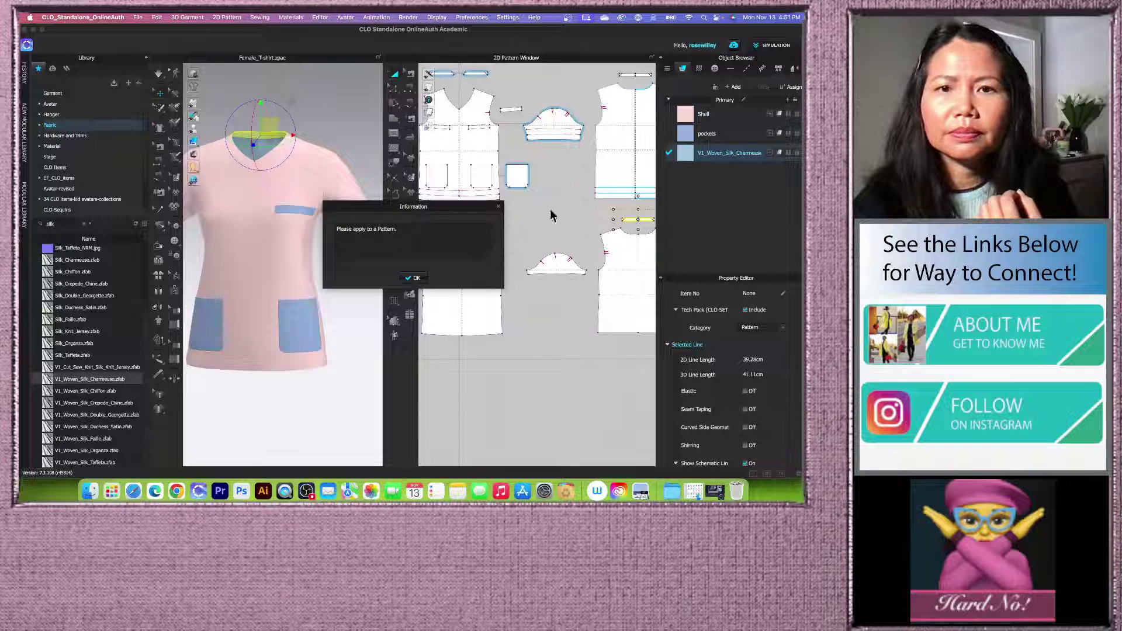
left_click(415, 277)
scroll(433, 196, "up", 5)
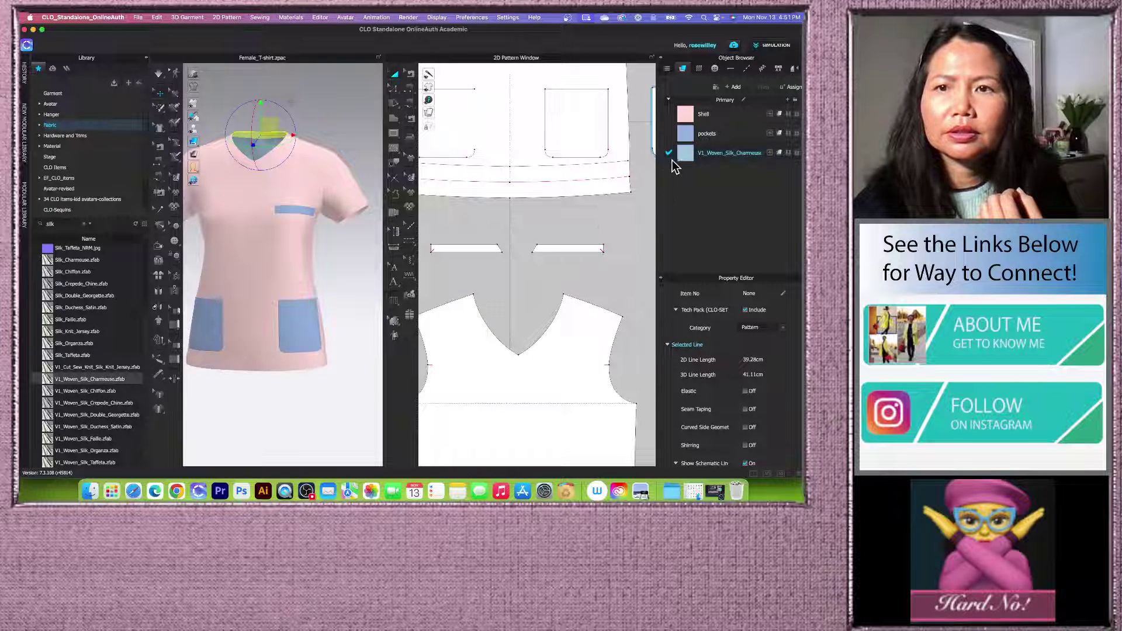
left_click_drag(685, 153, 578, 247)
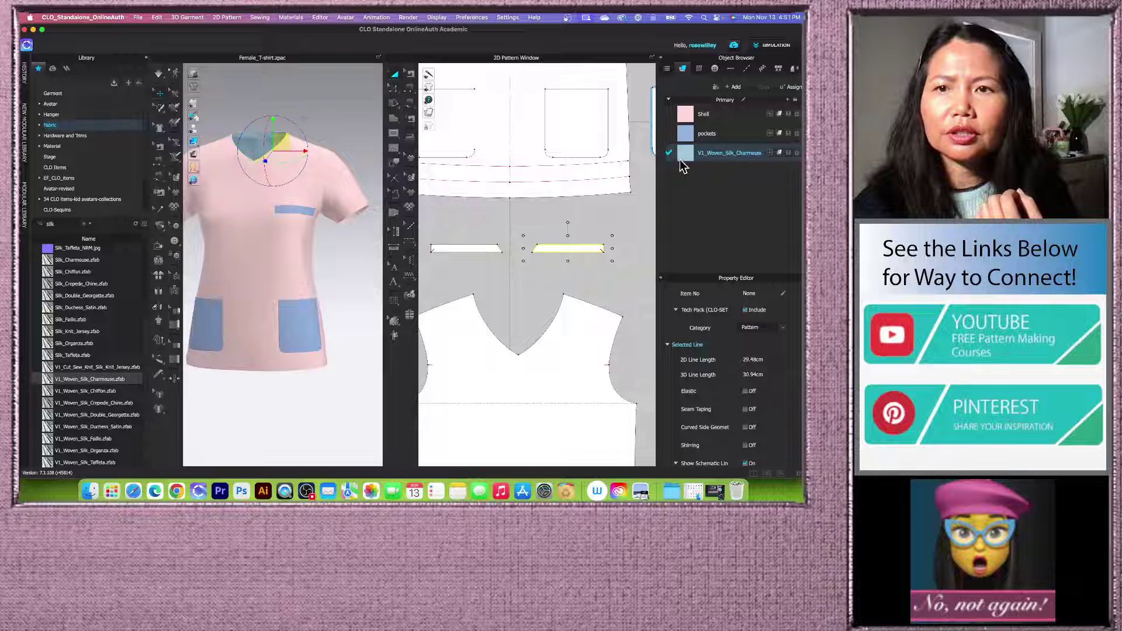
left_click_drag(628, 174, 488, 250)
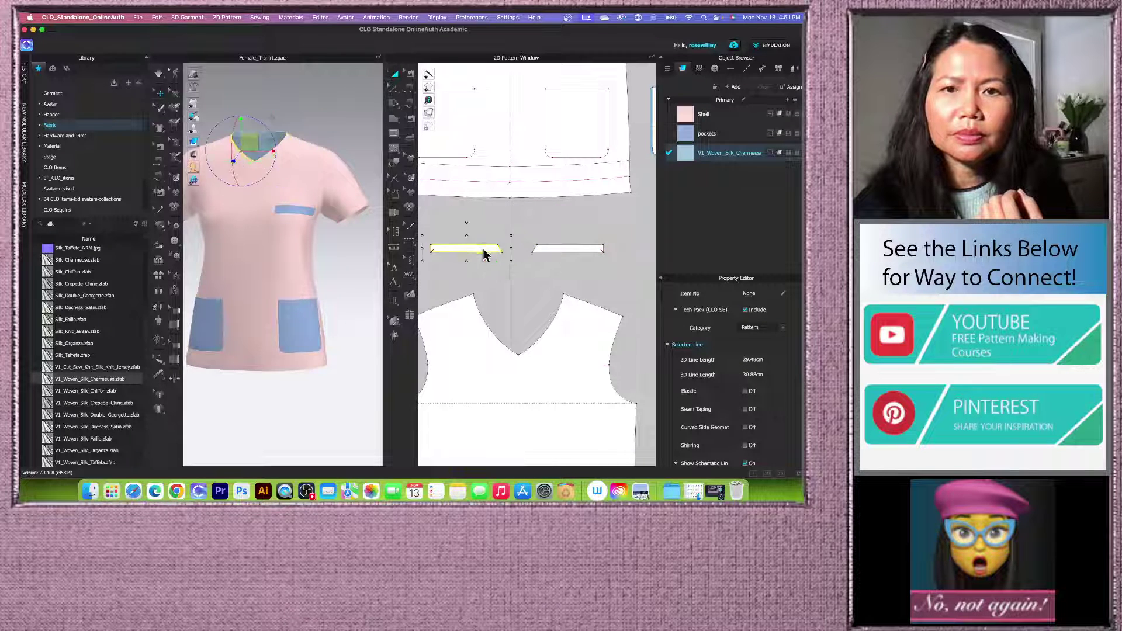
scroll(489, 251, "down", 5)
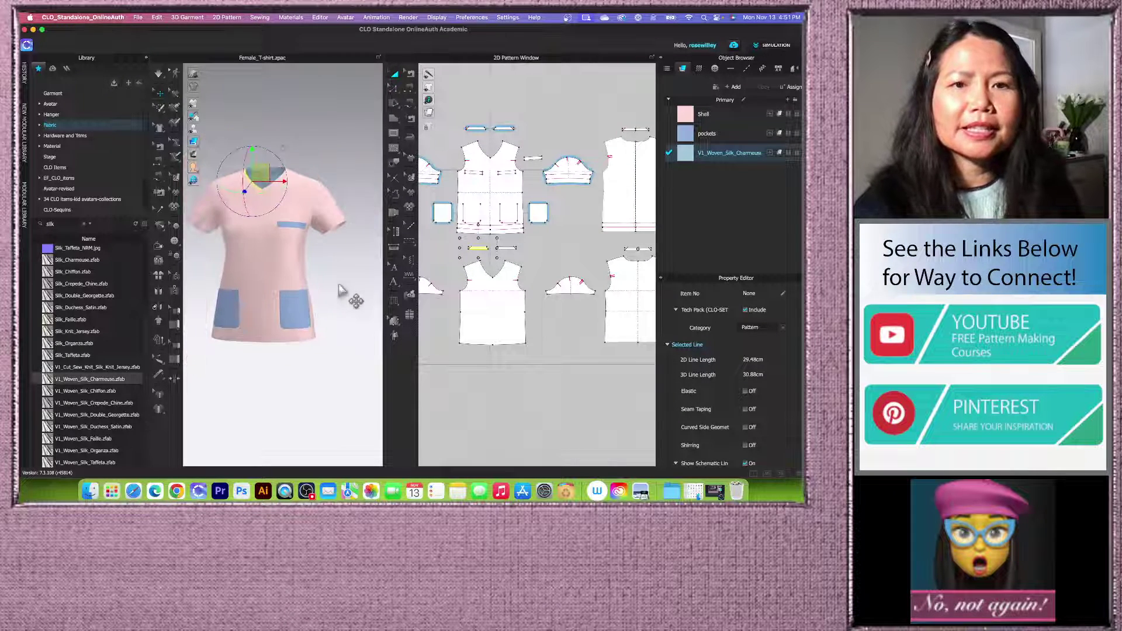
left_click(325, 234)
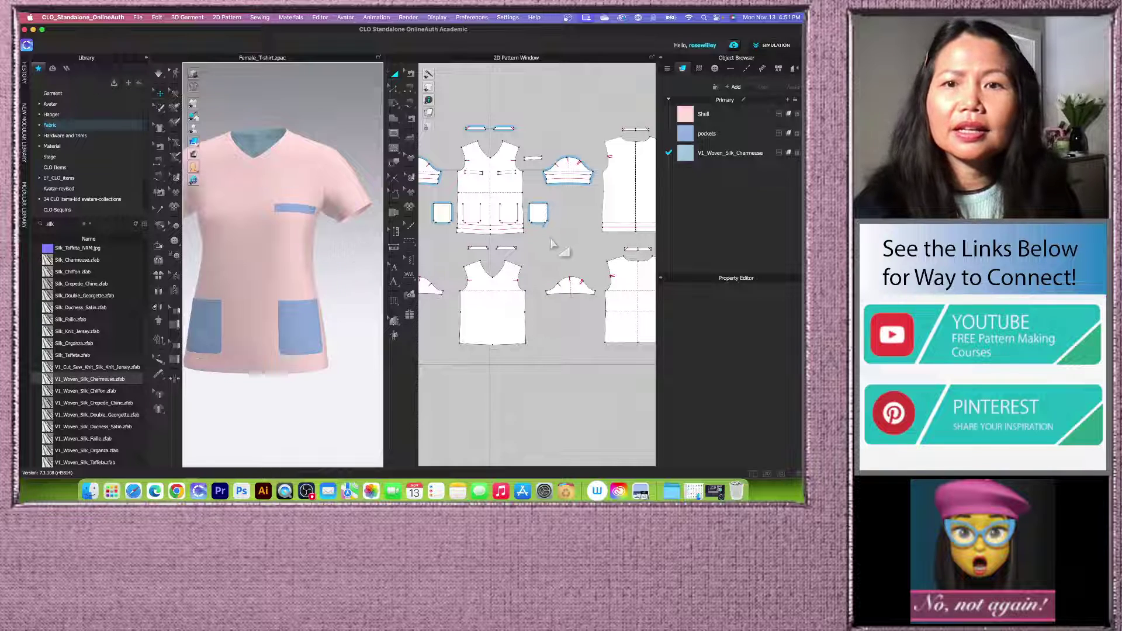
Step: Set the silk charmeuse fabric's material type to Fabric_Silk/Satin and check the garment in 3D
scroll(554, 245, "down", 2)
left_click(742, 154)
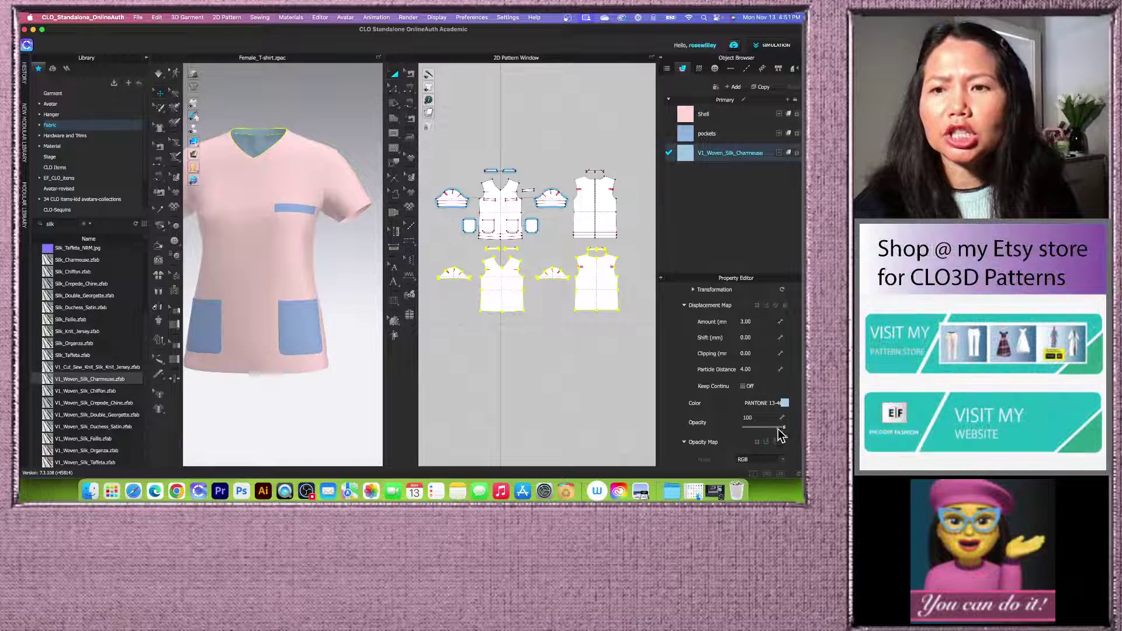
scroll(754, 389, "up", 5)
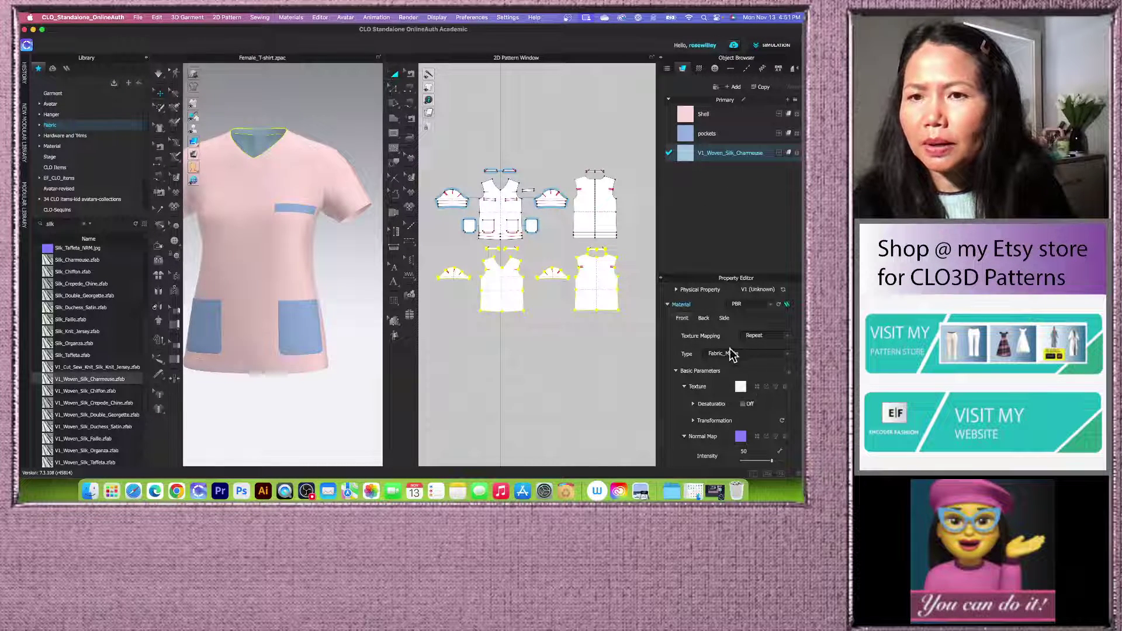
left_click(782, 354)
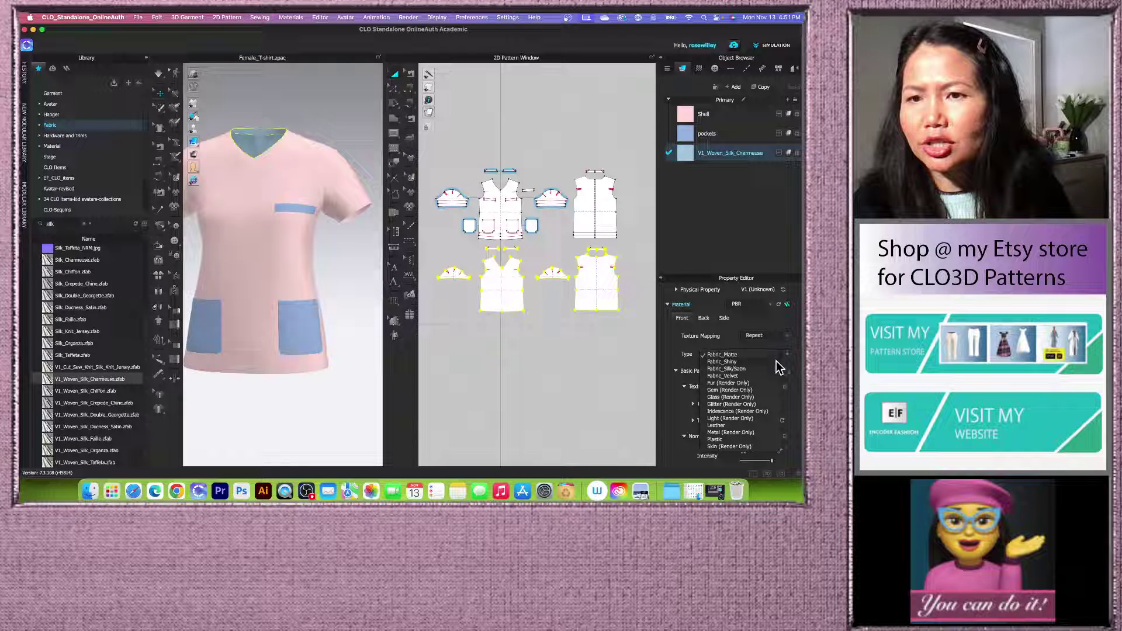
left_click(726, 368)
left_click(345, 260)
scroll(328, 261, "up", 2)
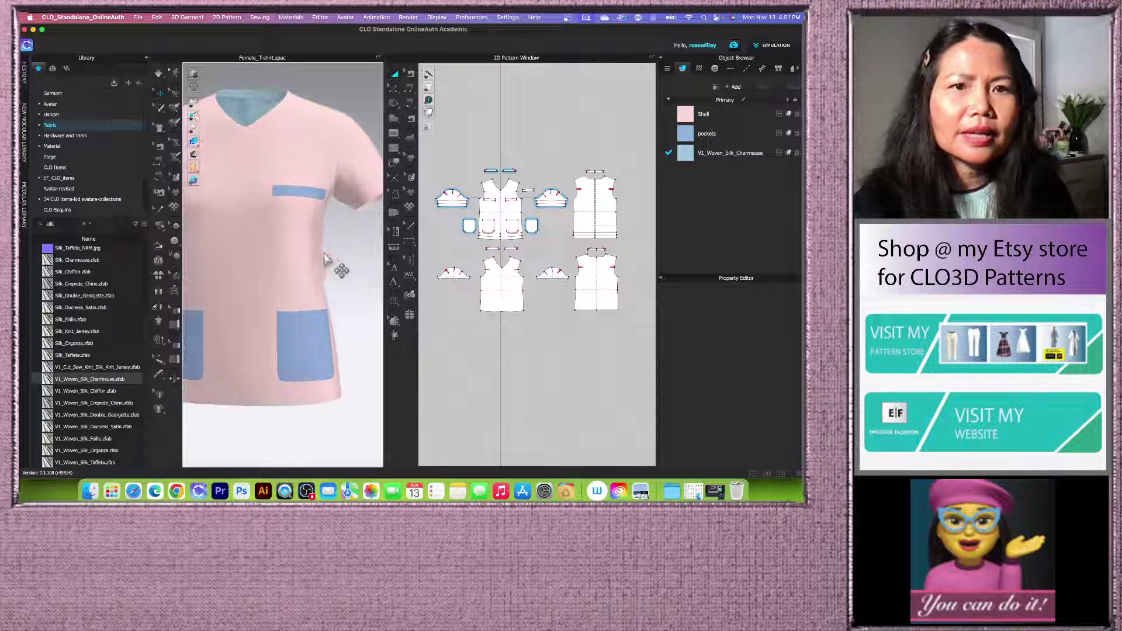
scroll(336, 263, "down", 3)
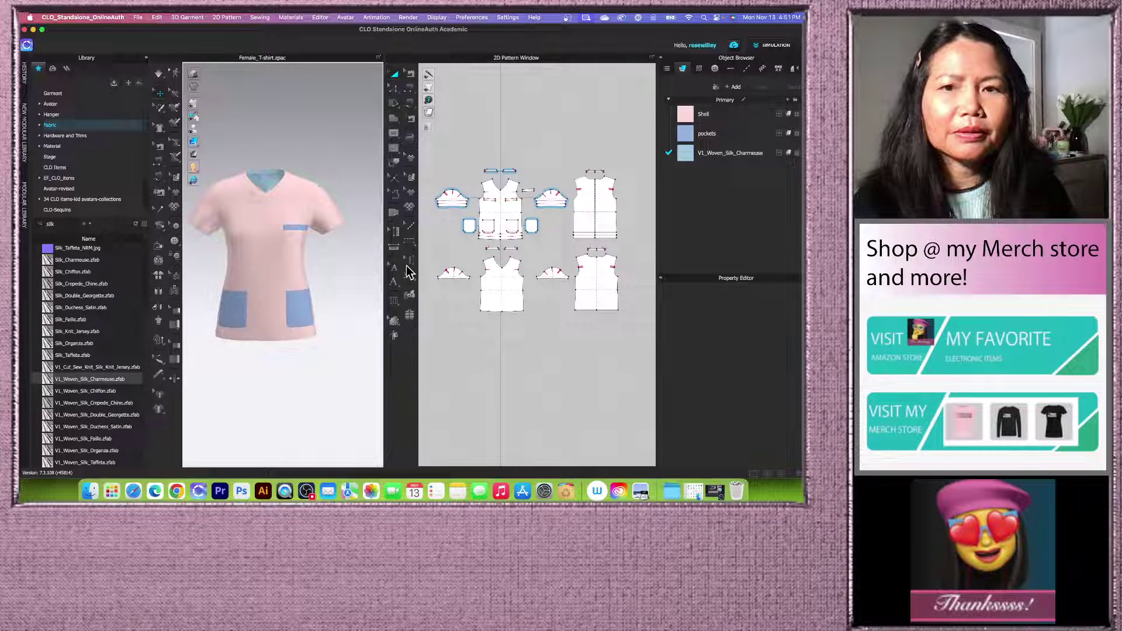
scroll(467, 269, "up", 2)
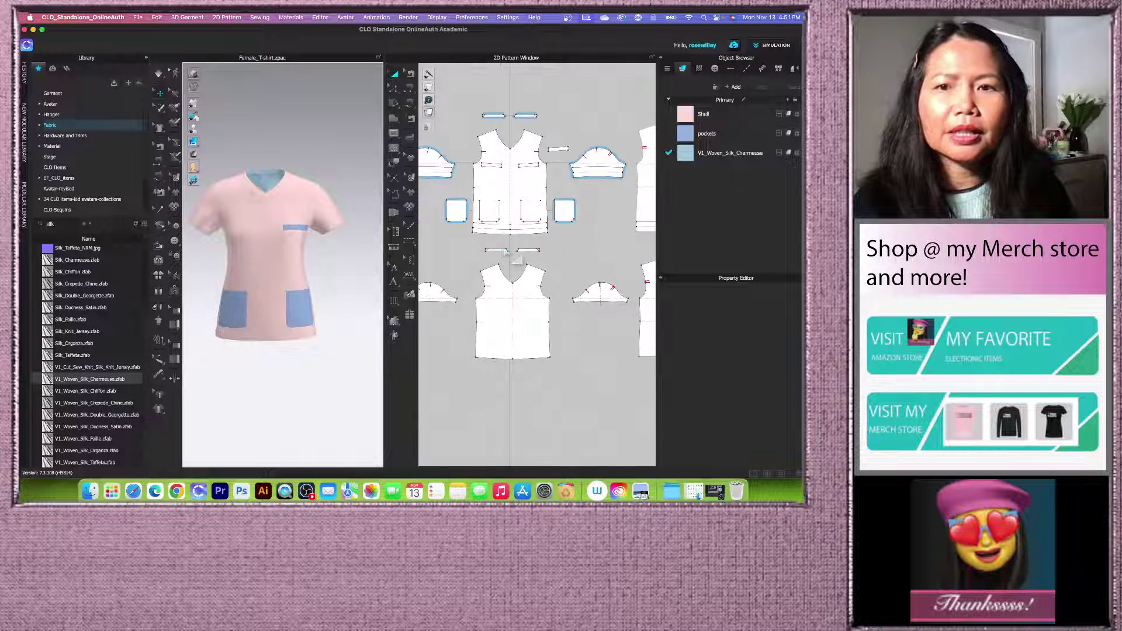
Step: Widen the 3D view and examine the edge of the blue chest pocket strip up close
scroll(467, 269, "down", 1)
scroll(338, 259, "up", 2)
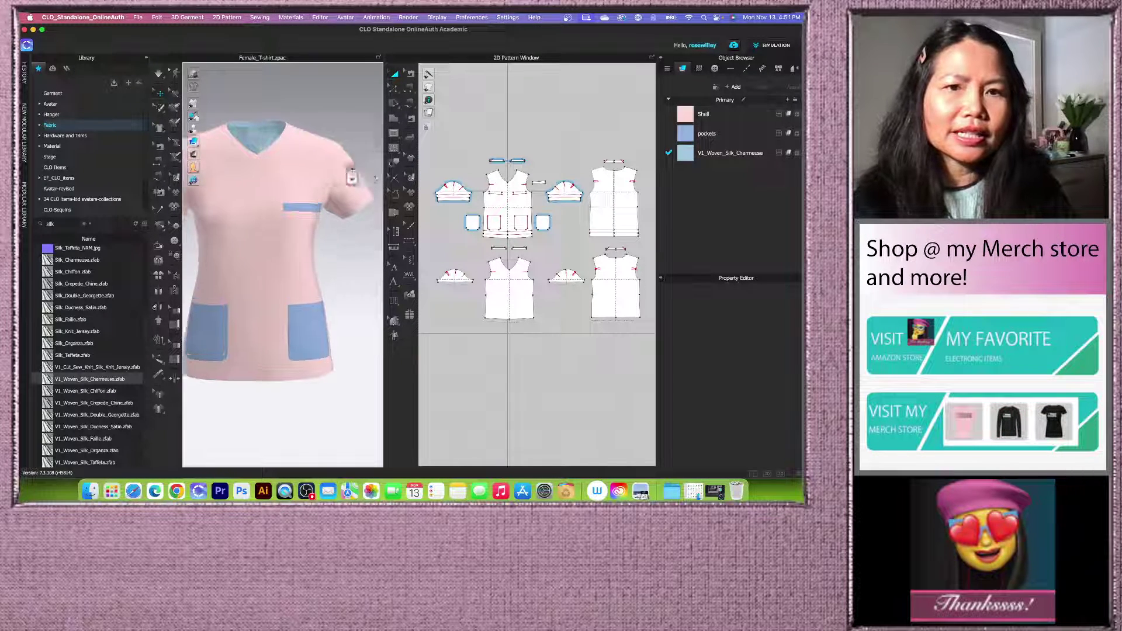
scroll(337, 259, "up", 2)
scroll(338, 314, "up", 2)
scroll(337, 309, "up", 4)
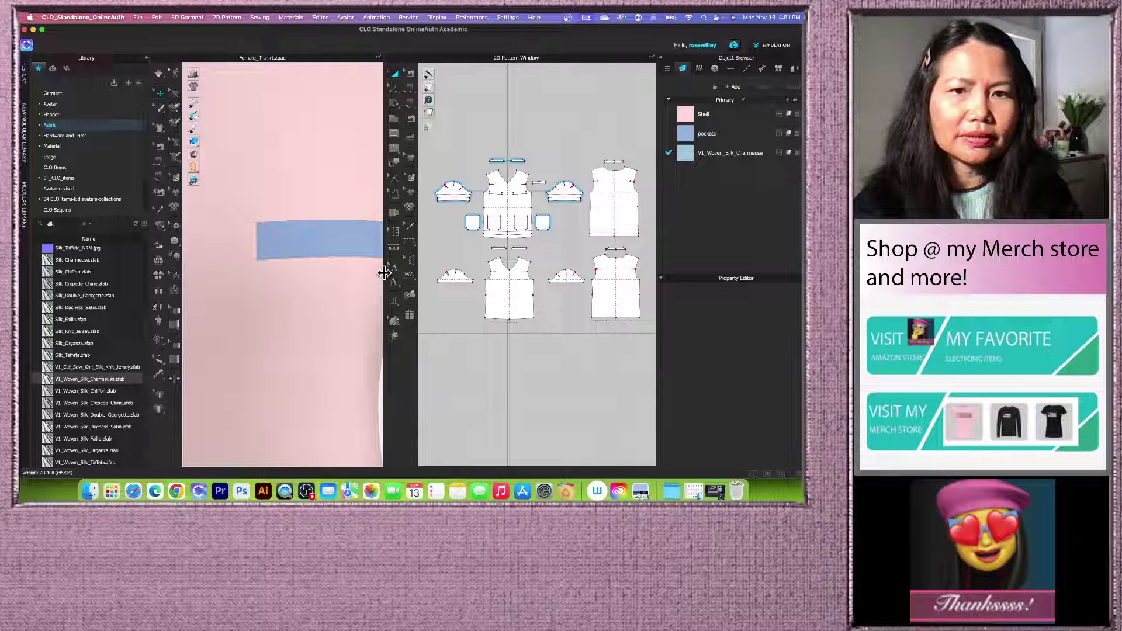
left_click_drag(390, 279, 474, 285)
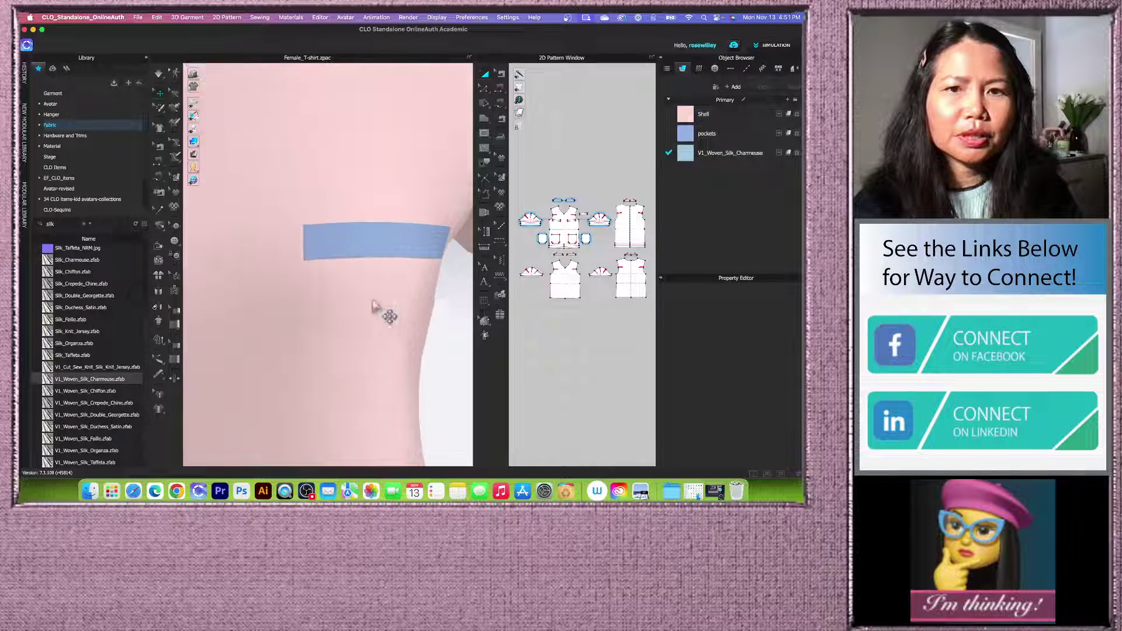
mouse_move(380, 310)
right_mouse_down()
mouse_move(390, 315)
mouse_move(365, 311)
mouse_move(393, 303)
right_mouse_up()
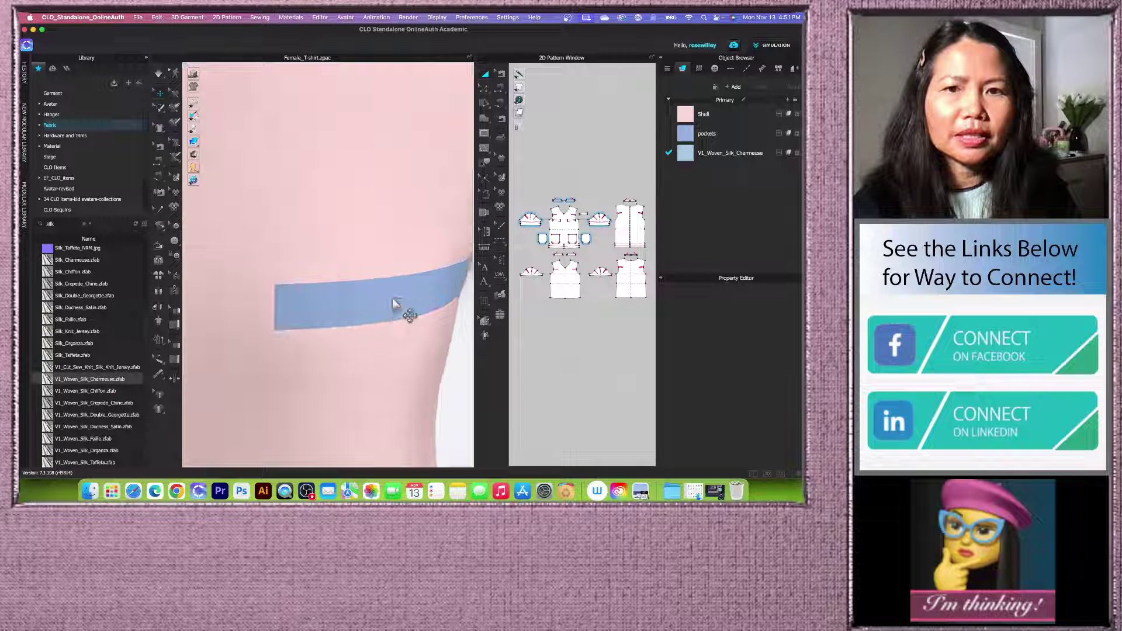
scroll(565, 248, "up", 5)
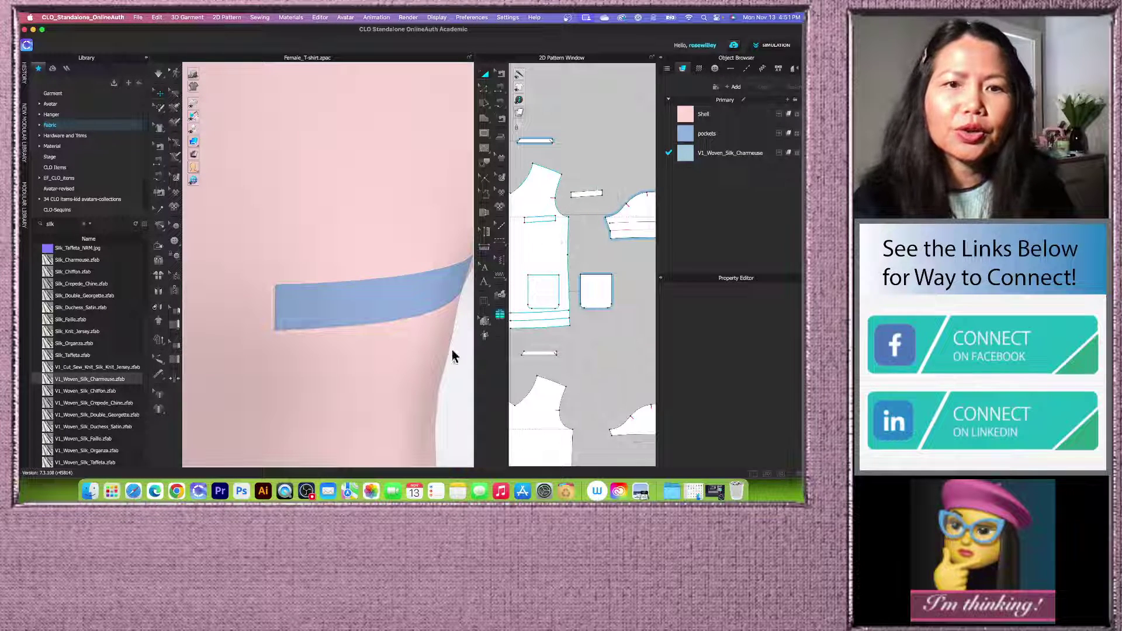
Step: Set the chest pocket strip's additional rendering thickness to 1.5 and check its edge in 3D
left_click(592, 193)
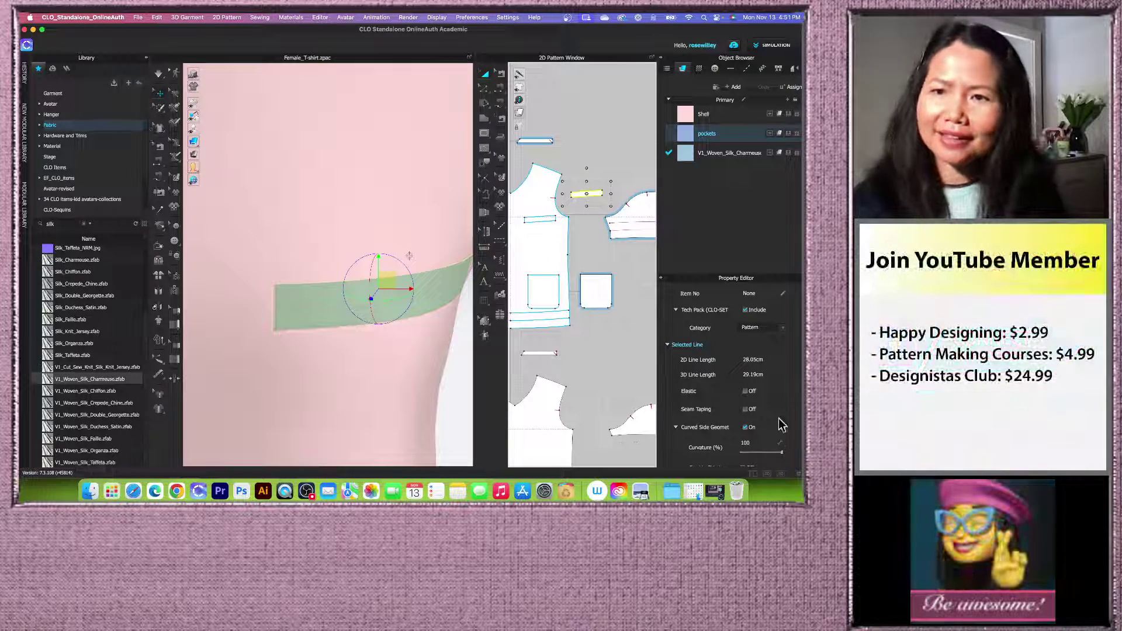
scroll(737, 379, "down", 5)
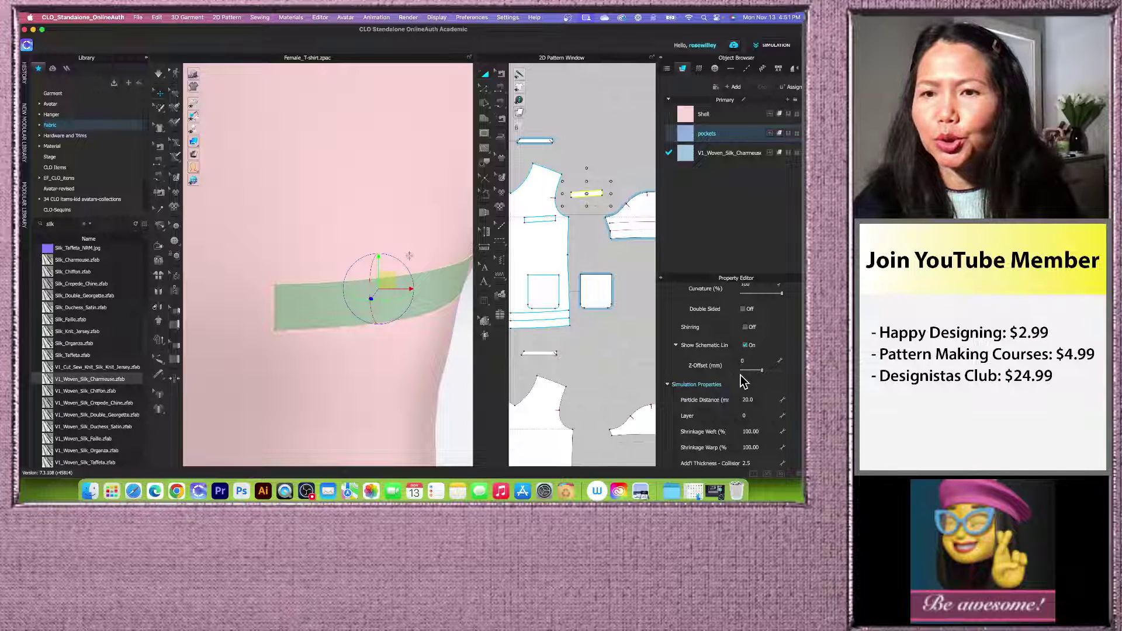
scroll(742, 381, "down", 1)
scroll(743, 381, "down", 2)
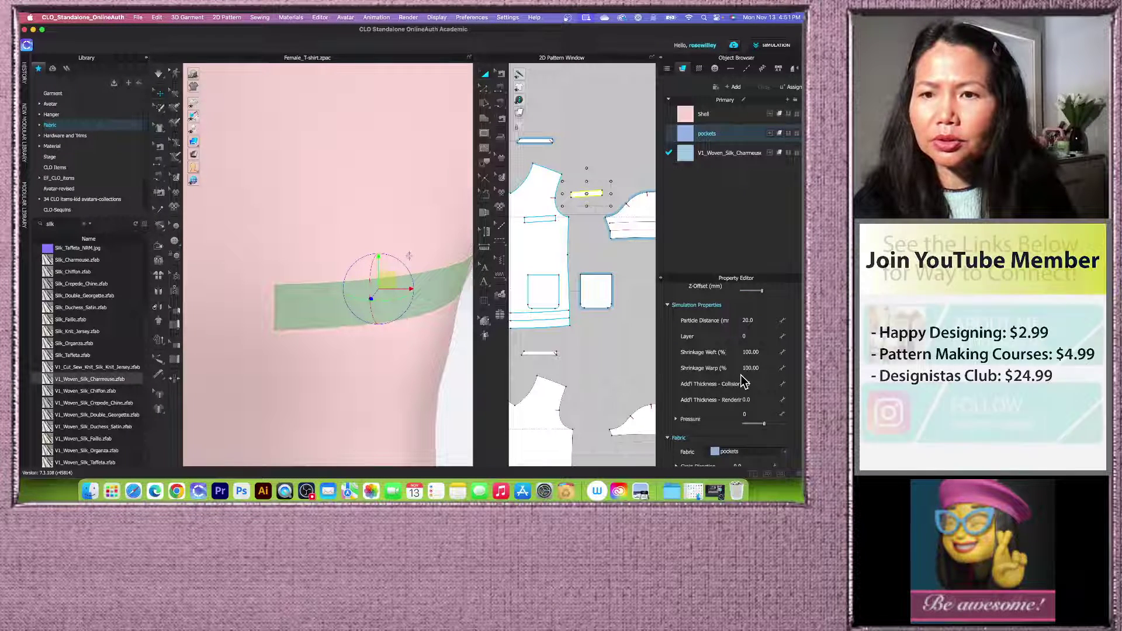
scroll(743, 381, "up", 3)
scroll(742, 379, "up", 3)
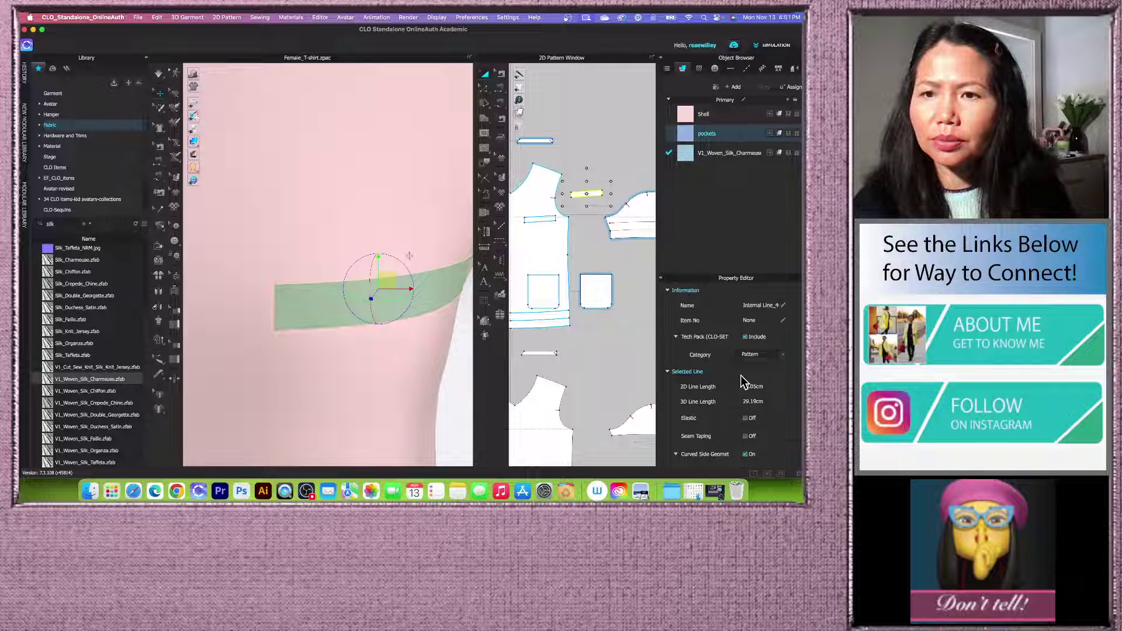
scroll(743, 381, "down", 4)
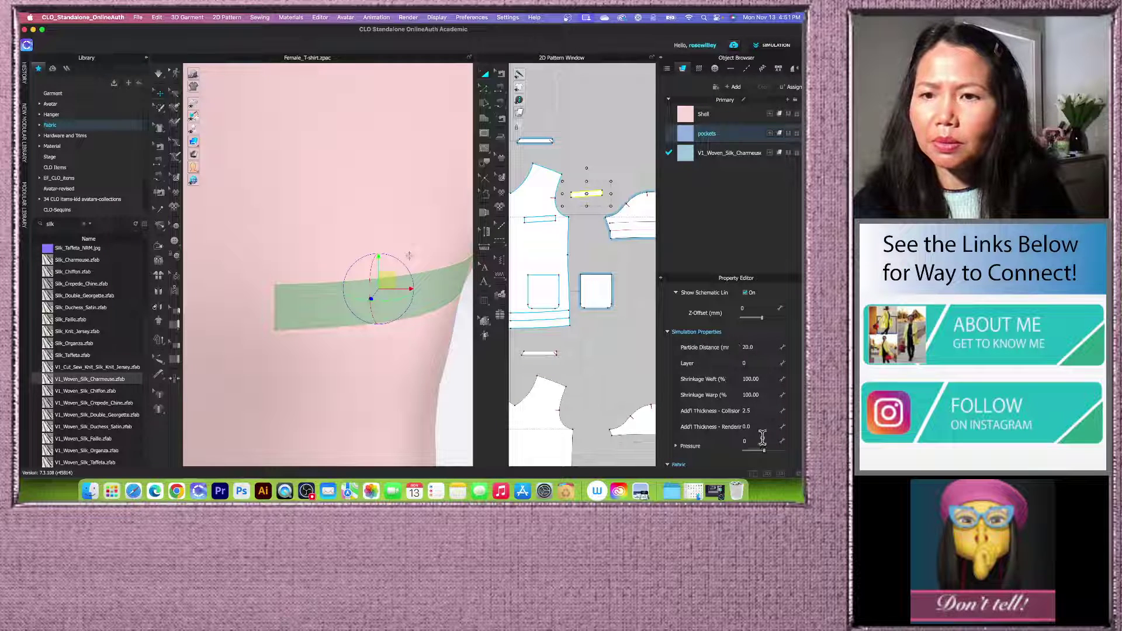
left_click(777, 428)
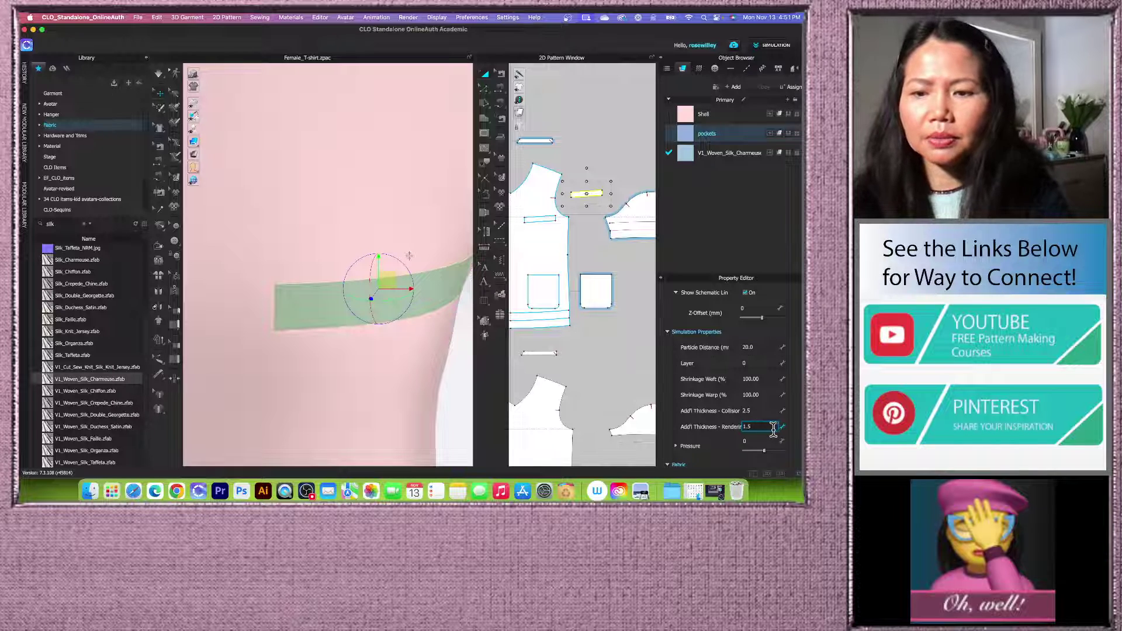
key("Return")
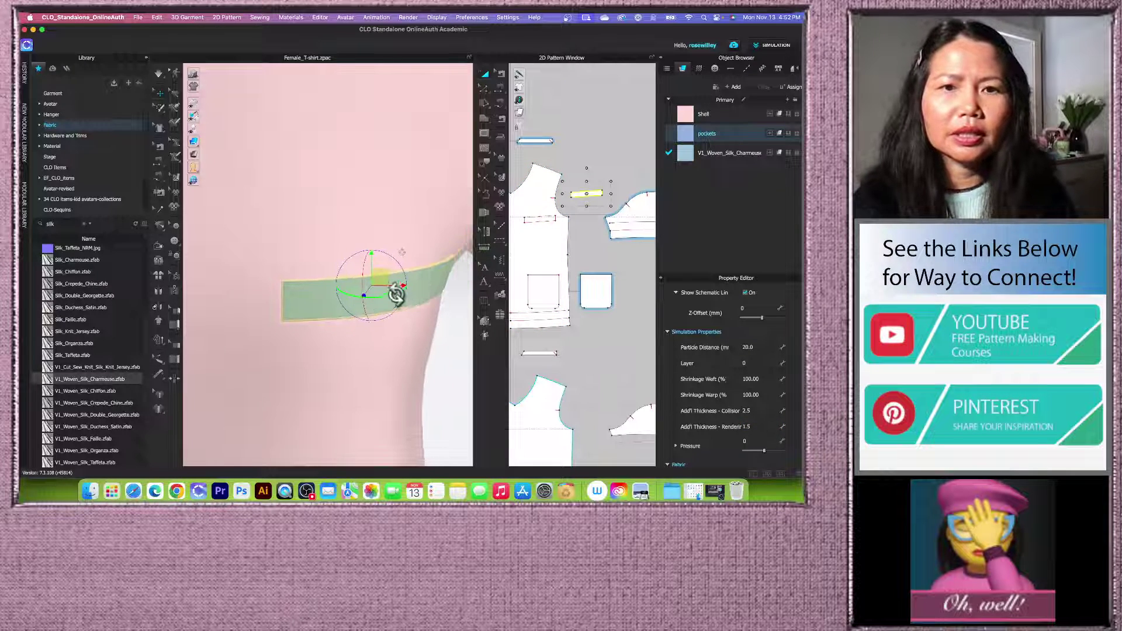
left_click(441, 348)
scroll(388, 318, "up", 1)
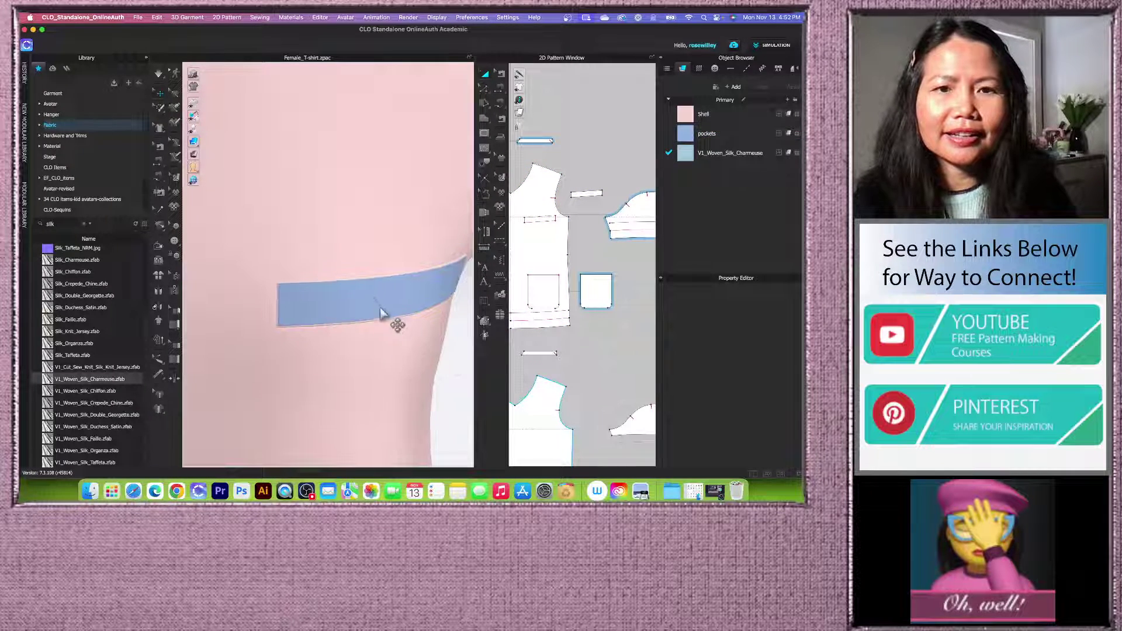
scroll(371, 326, "down", 2)
right_click_drag(425, 348, 433, 351)
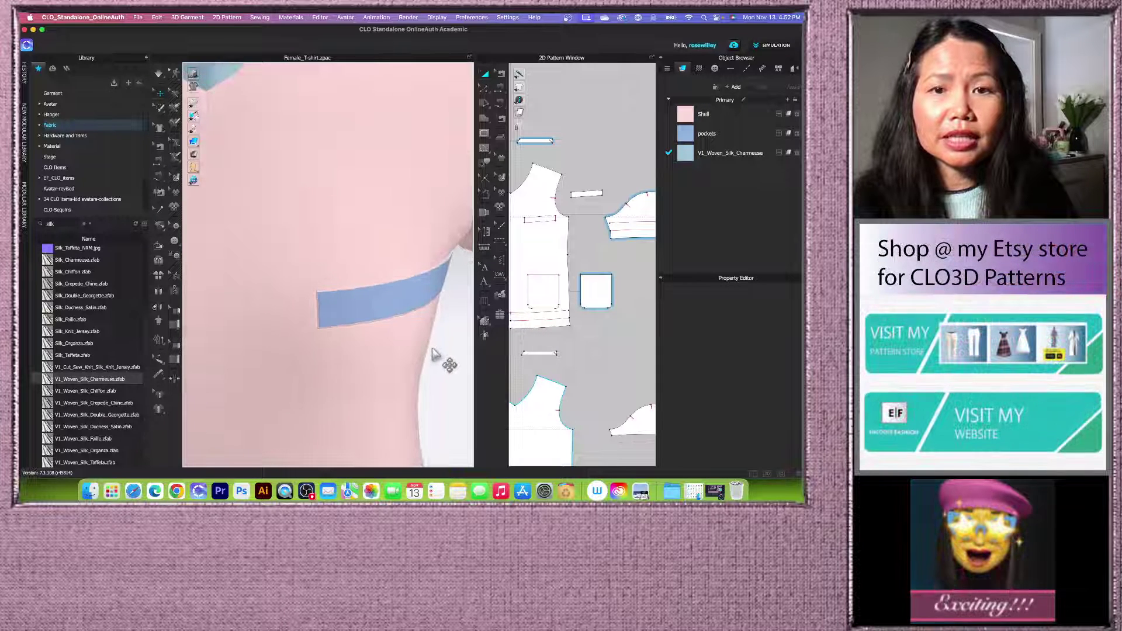
Step: Review the silk charmeuse fabric's map and displacement settings and its colour, leaving the colour as it is
left_click(716, 156)
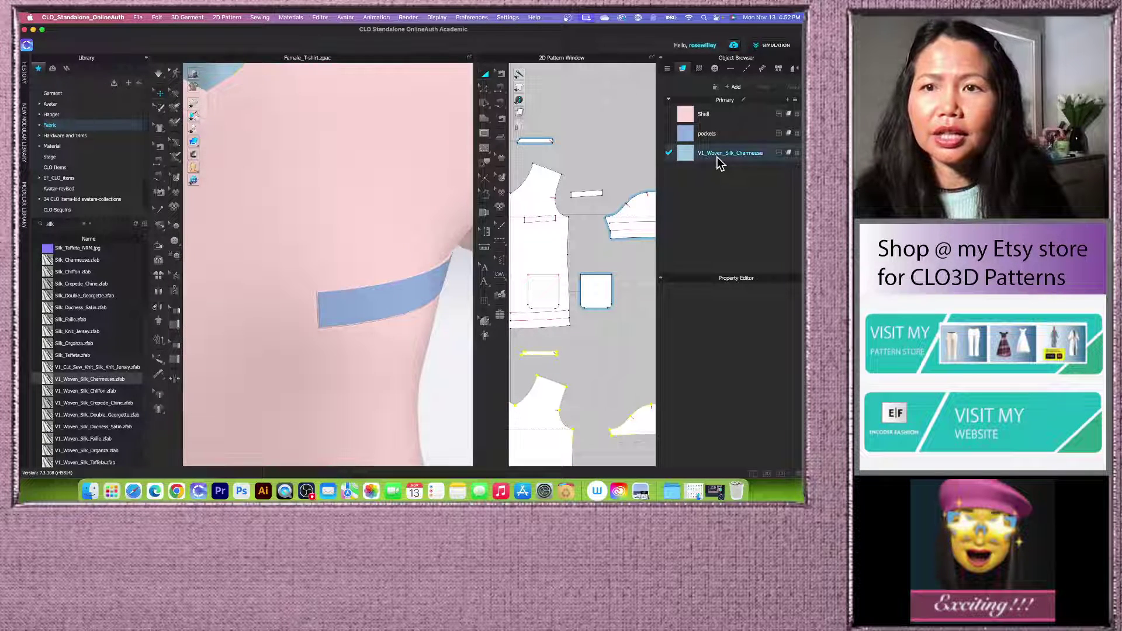
scroll(759, 327, "down", 1)
scroll(762, 350, "up", 3)
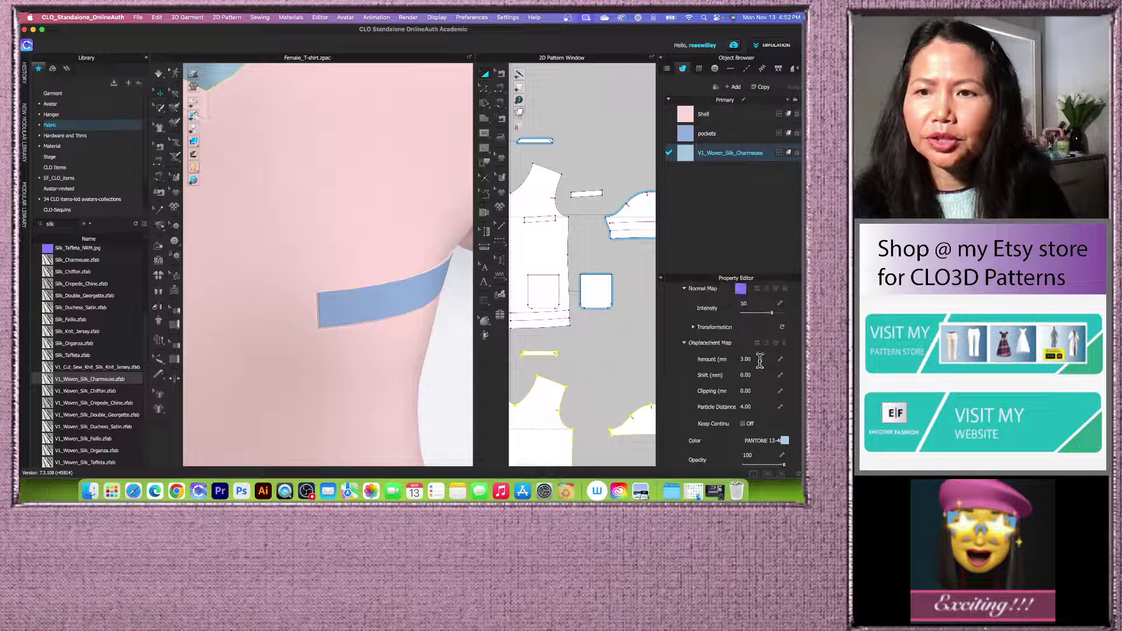
scroll(763, 366, "up", 2)
scroll(762, 366, "down", 5)
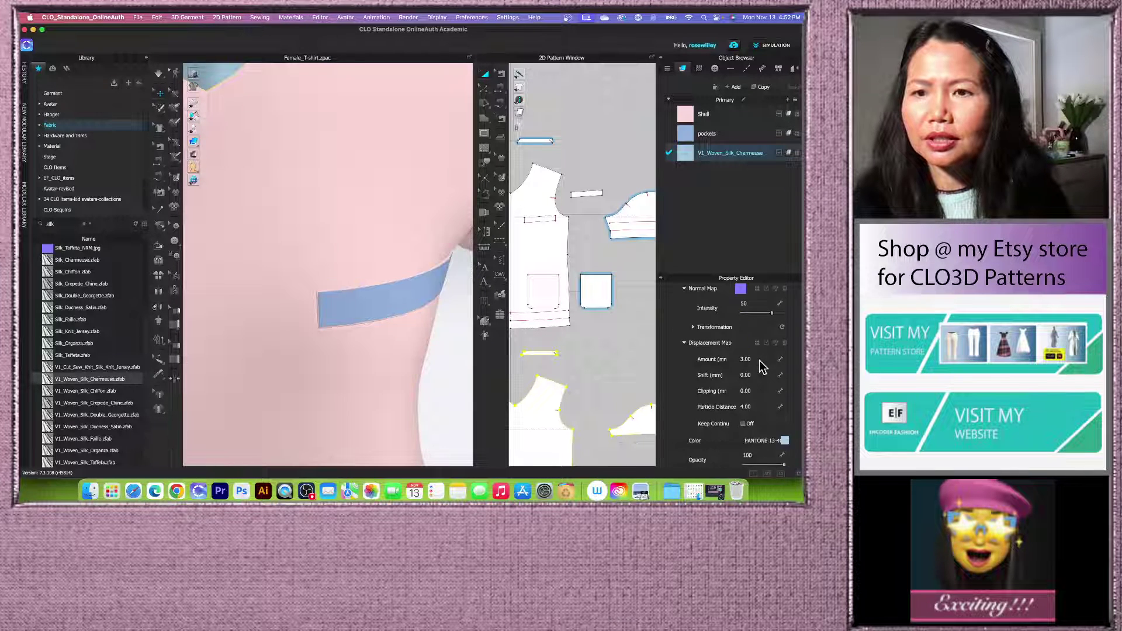
scroll(762, 409, "down", 1)
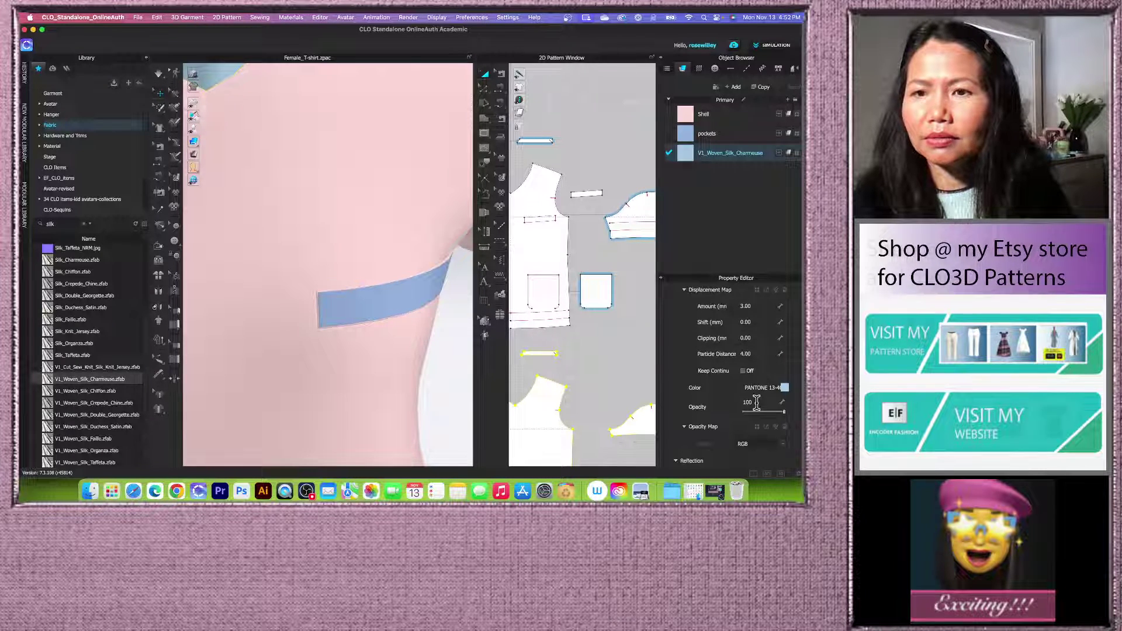
left_click(785, 388)
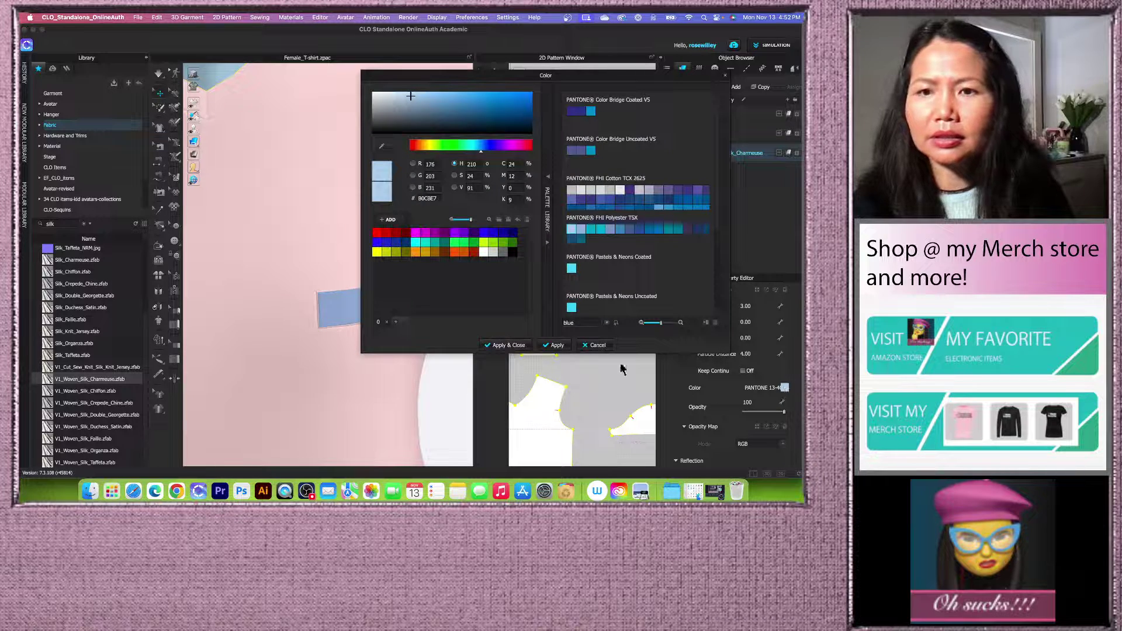
left_click(596, 345)
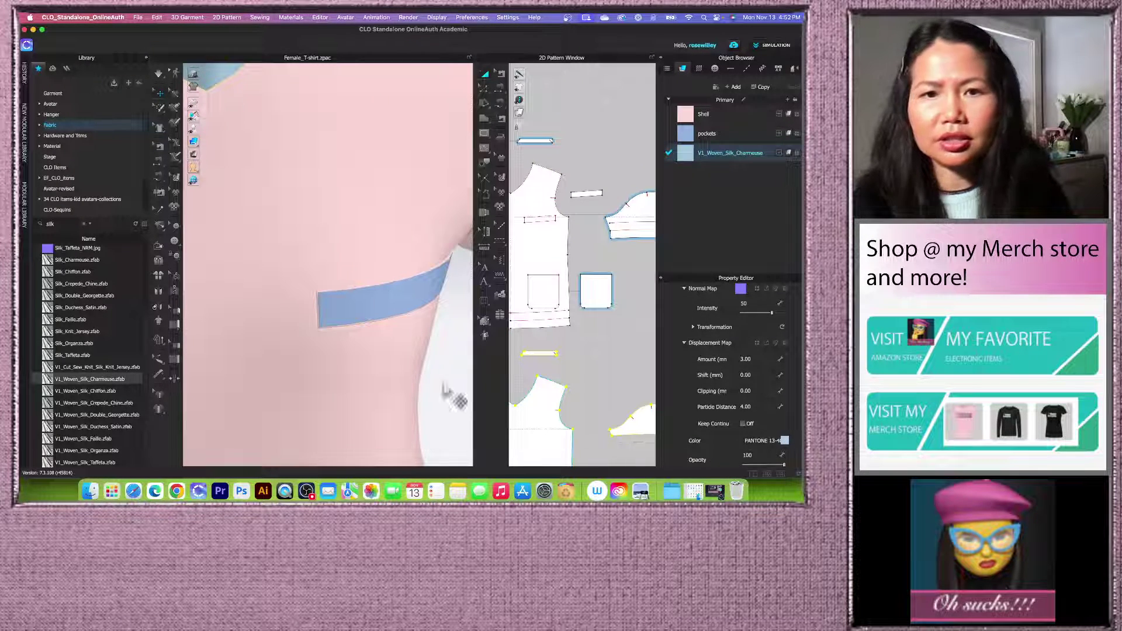
Step: Try the silk charmeuse fabric's side material with Use Same Material as Front off, and turn the option back on
scroll(745, 389, "up", 3)
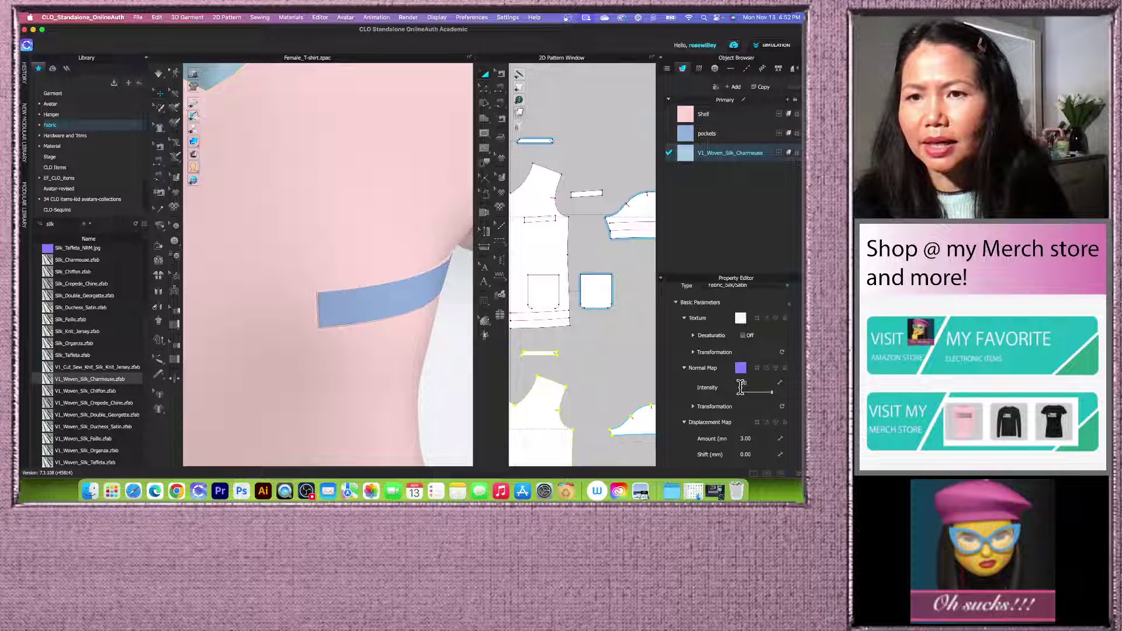
scroll(741, 388, "up", 3)
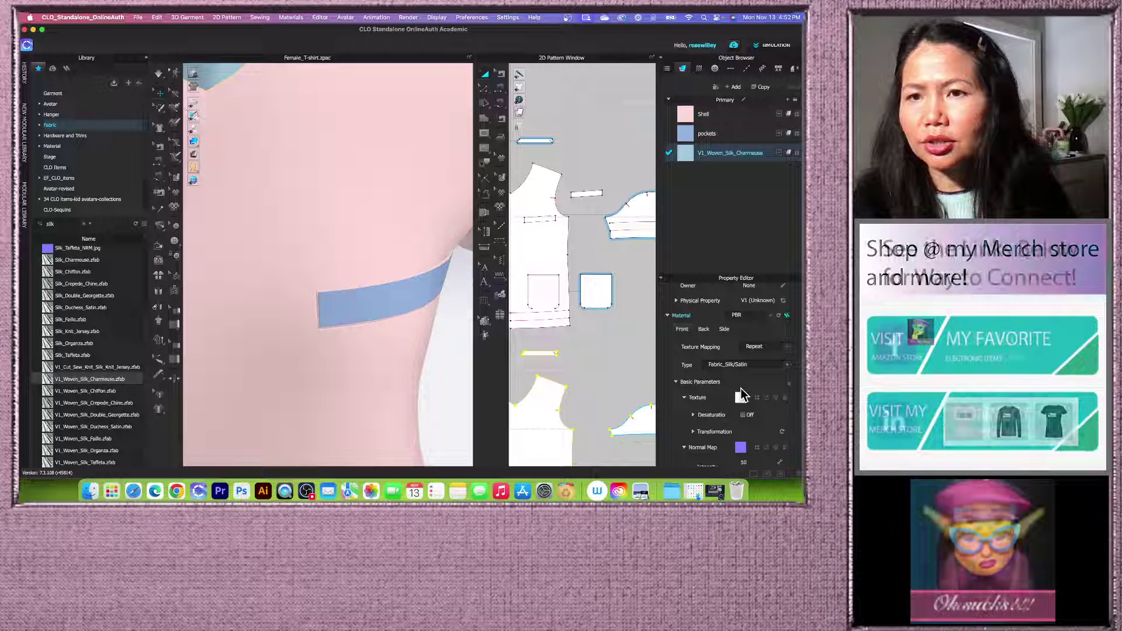
left_click(704, 330)
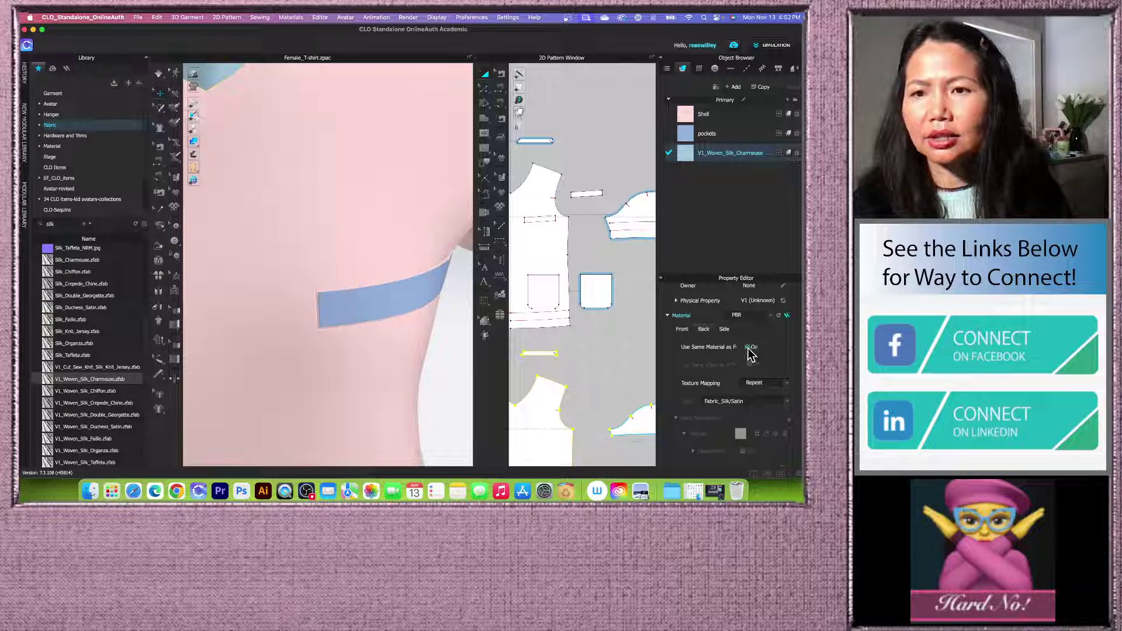
left_click(725, 330)
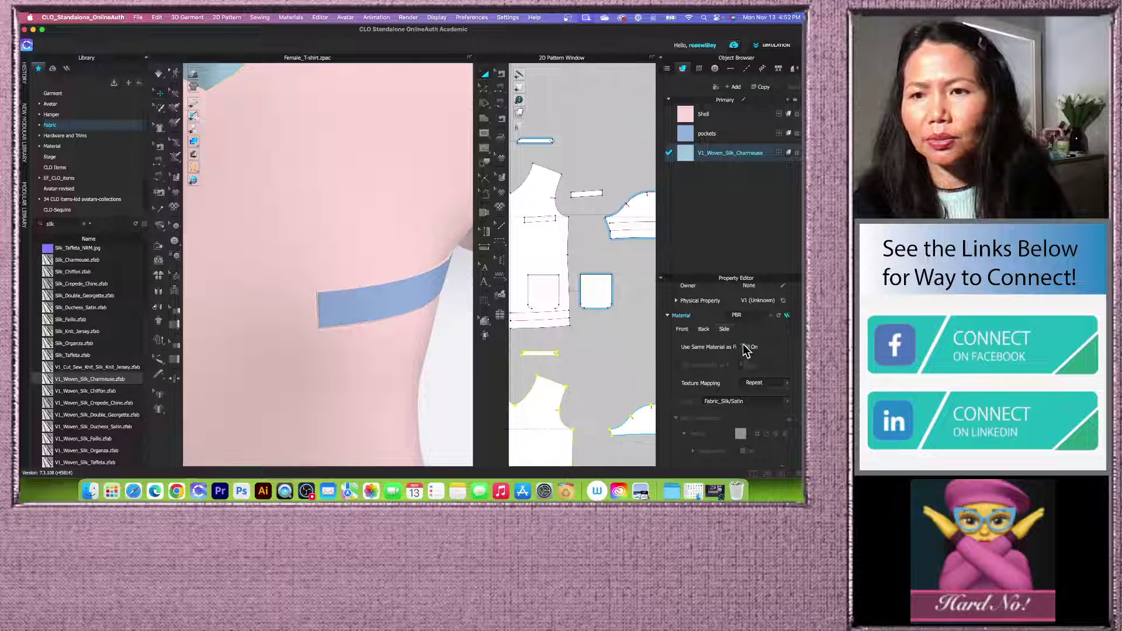
left_click(749, 349)
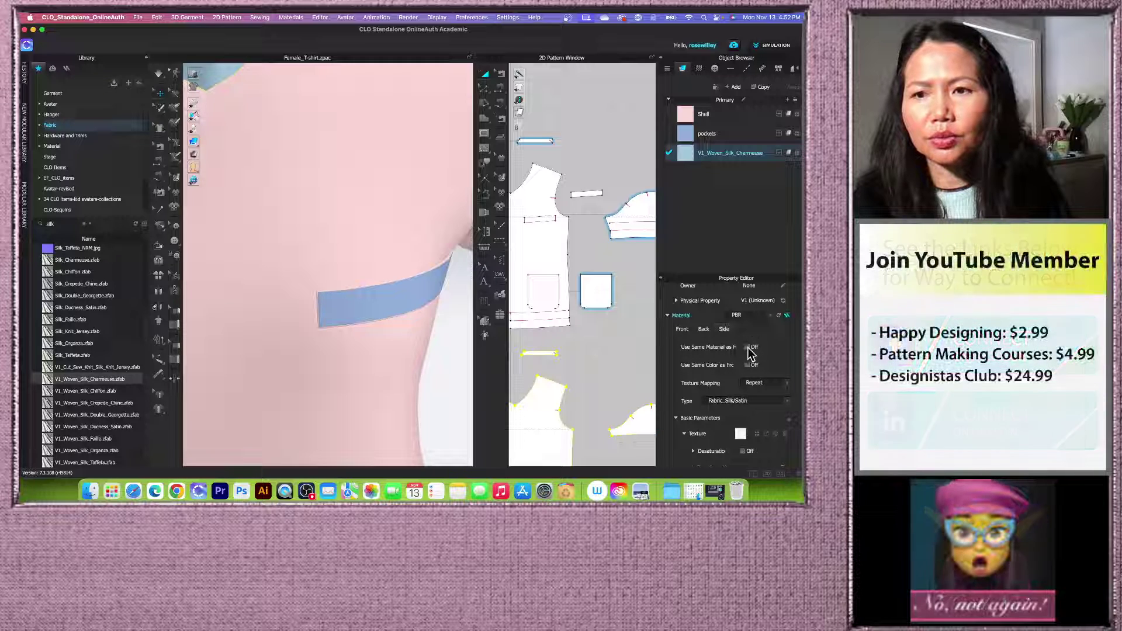
left_click(748, 348)
scroll(357, 301, "down", 2)
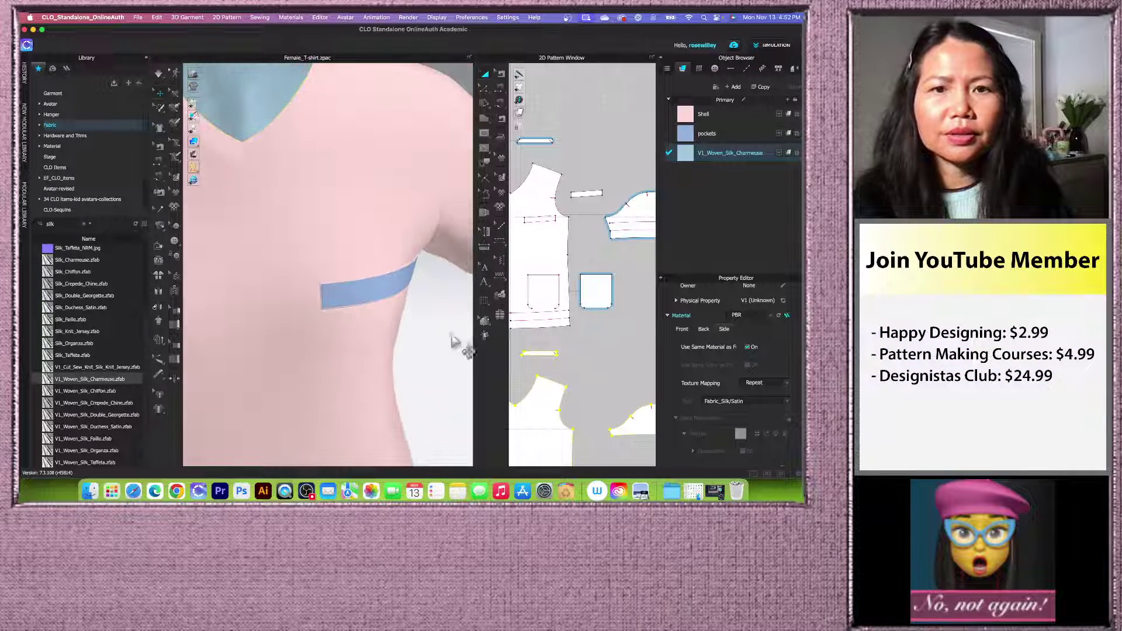
Step: Simulate the garment and review the chest pocket strip's line and simulation properties
left_click(161, 74)
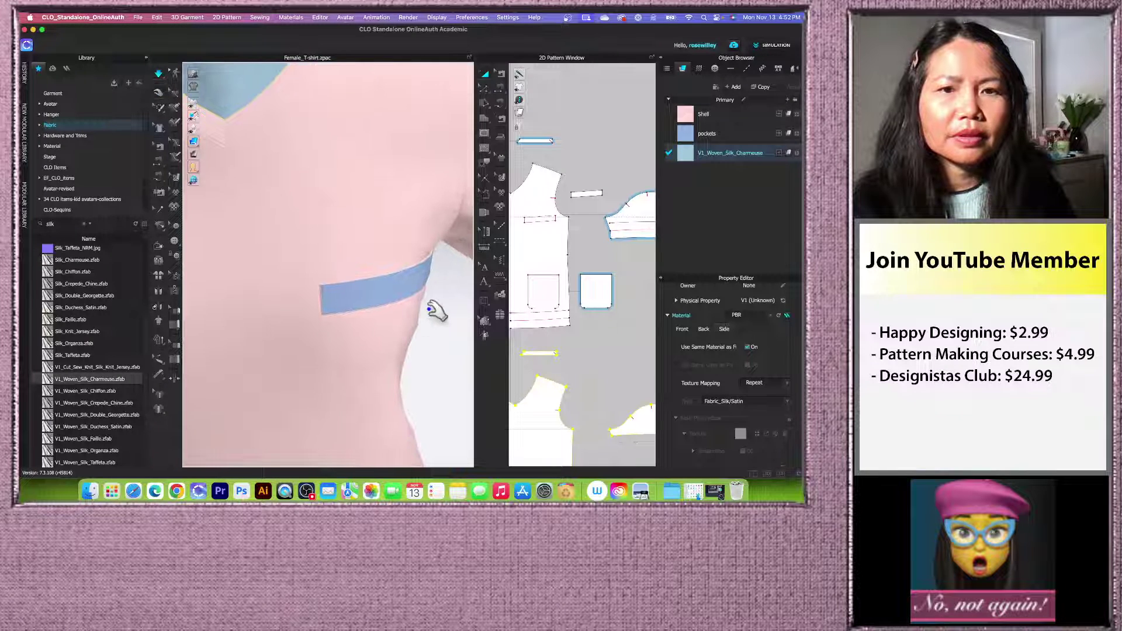
left_click(585, 191)
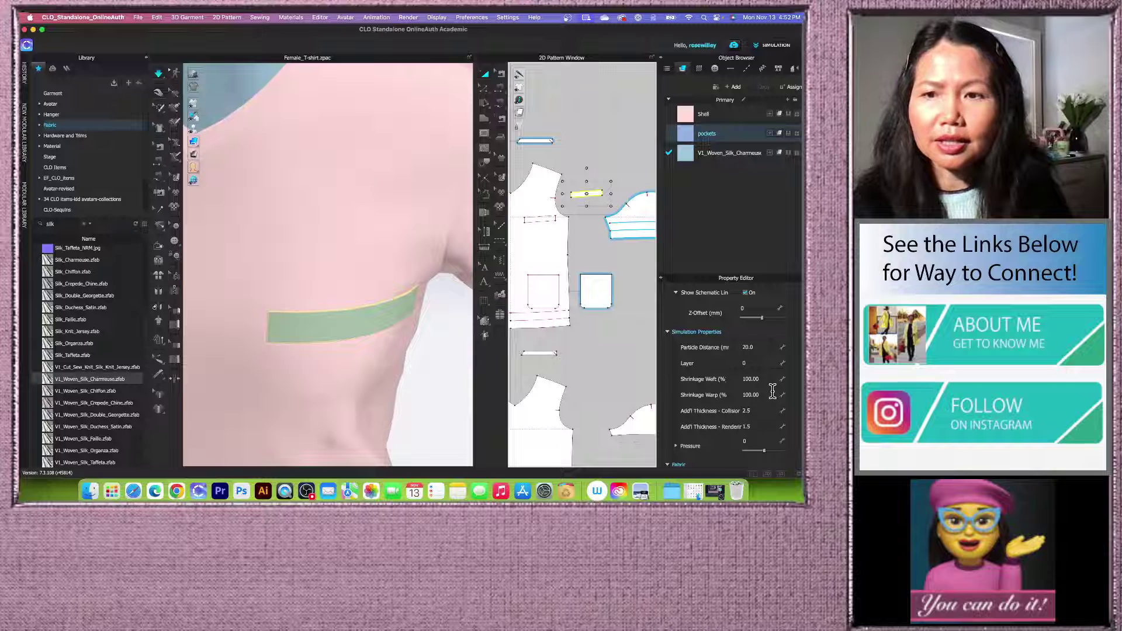
scroll(758, 372, "down", 10)
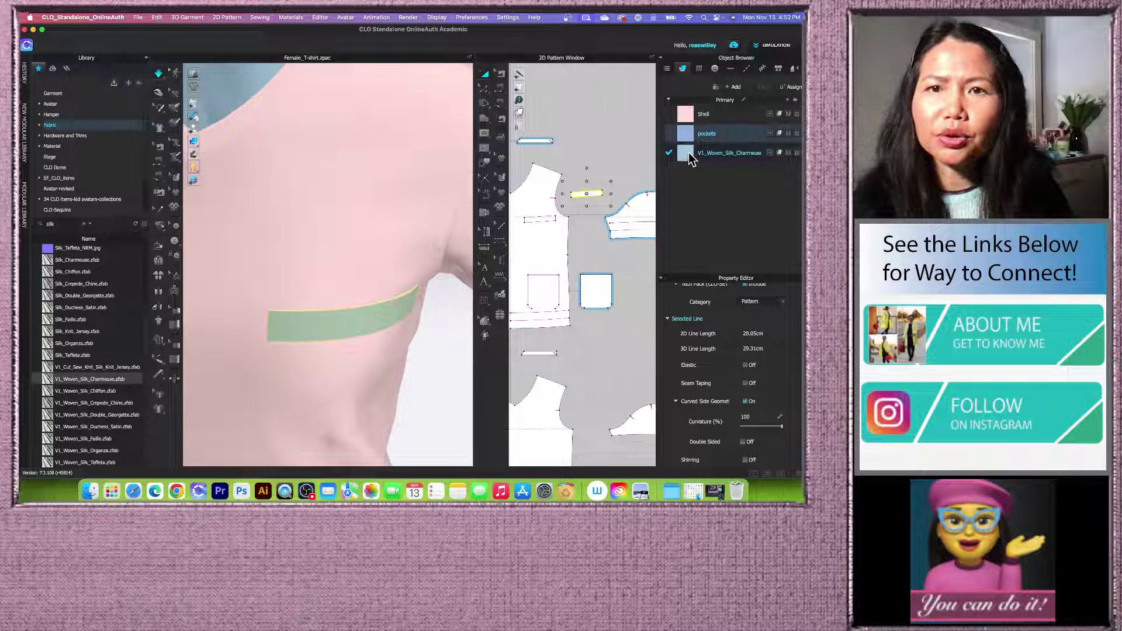
Step: Turn on Use Same Material as Front for the pockets fabric's side and review the fabric's properties
left_click(695, 134)
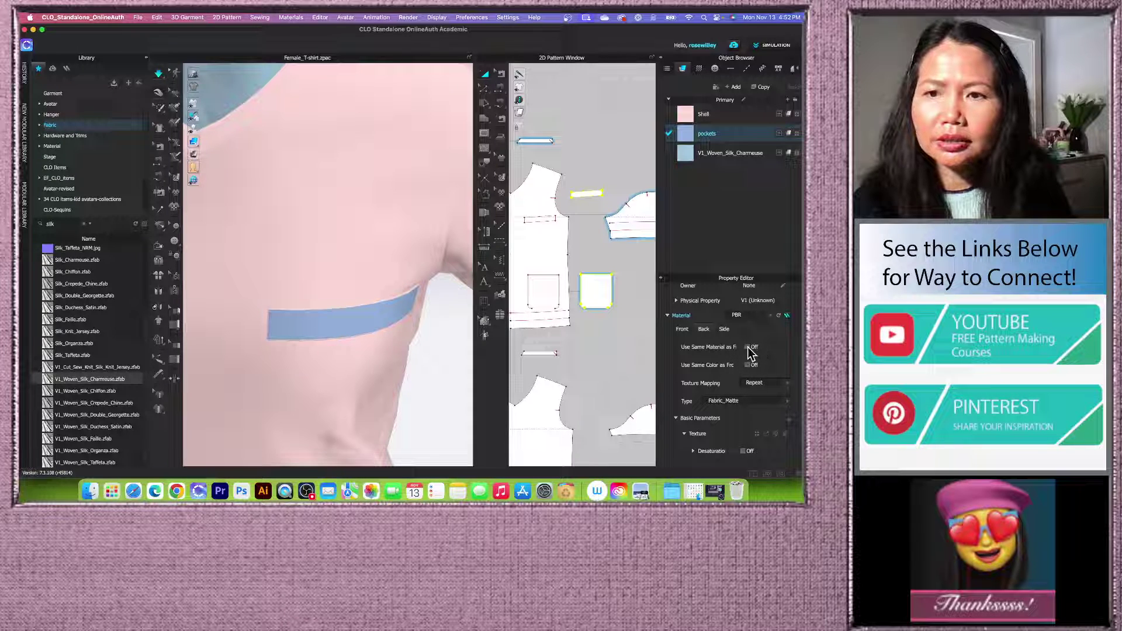
left_click(738, 345)
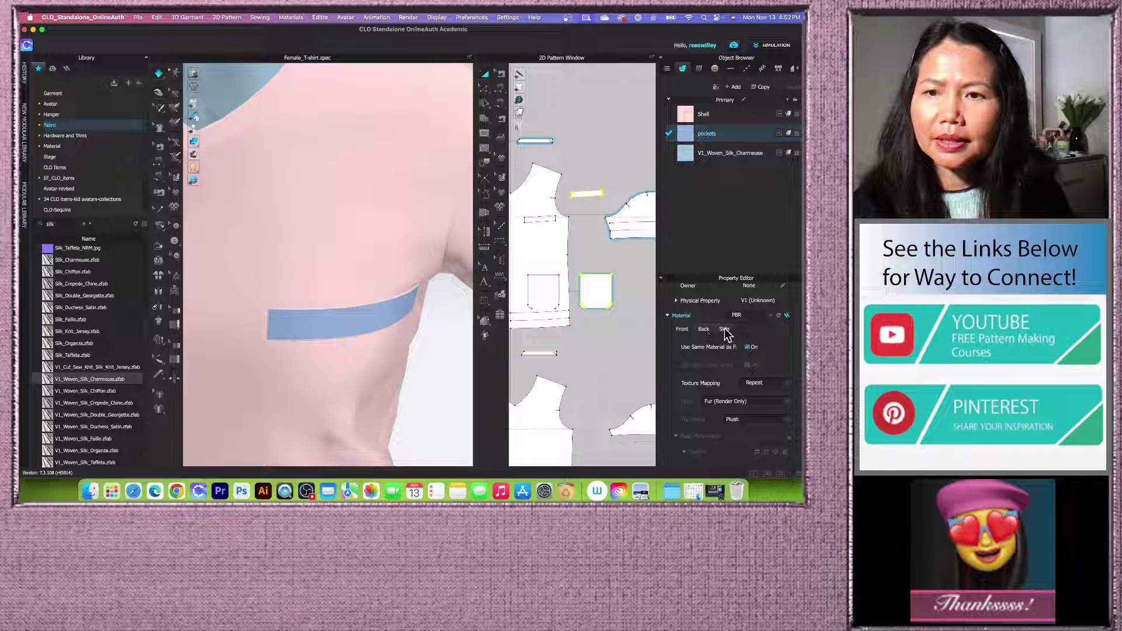
left_click(726, 330)
left_click(747, 348)
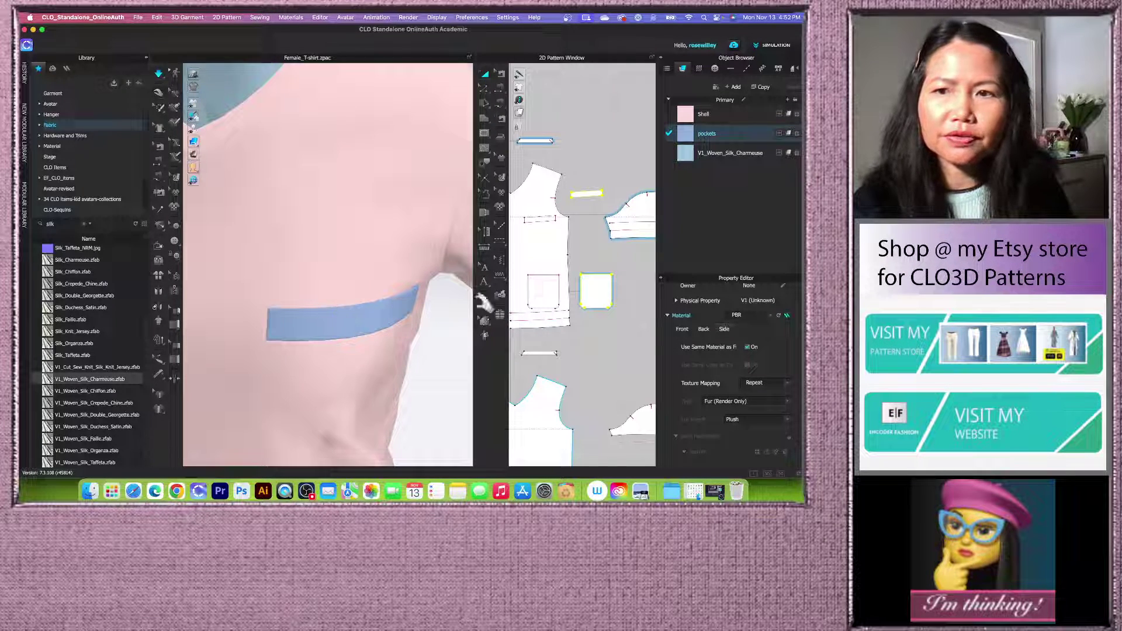
scroll(737, 359, "up", 3)
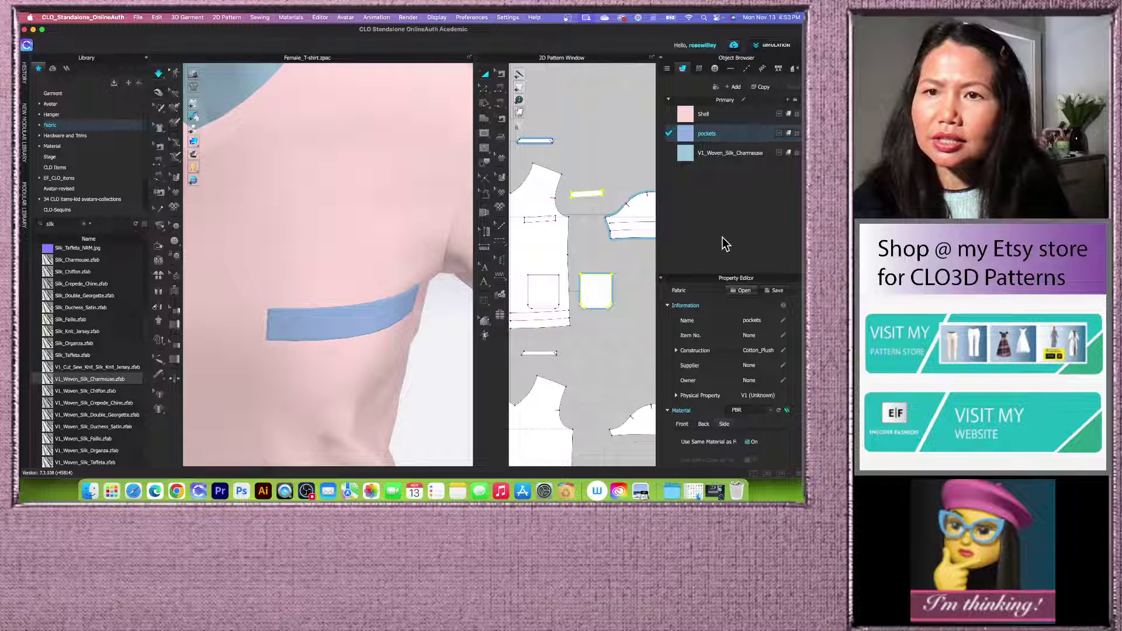
scroll(732, 374, "down", 3)
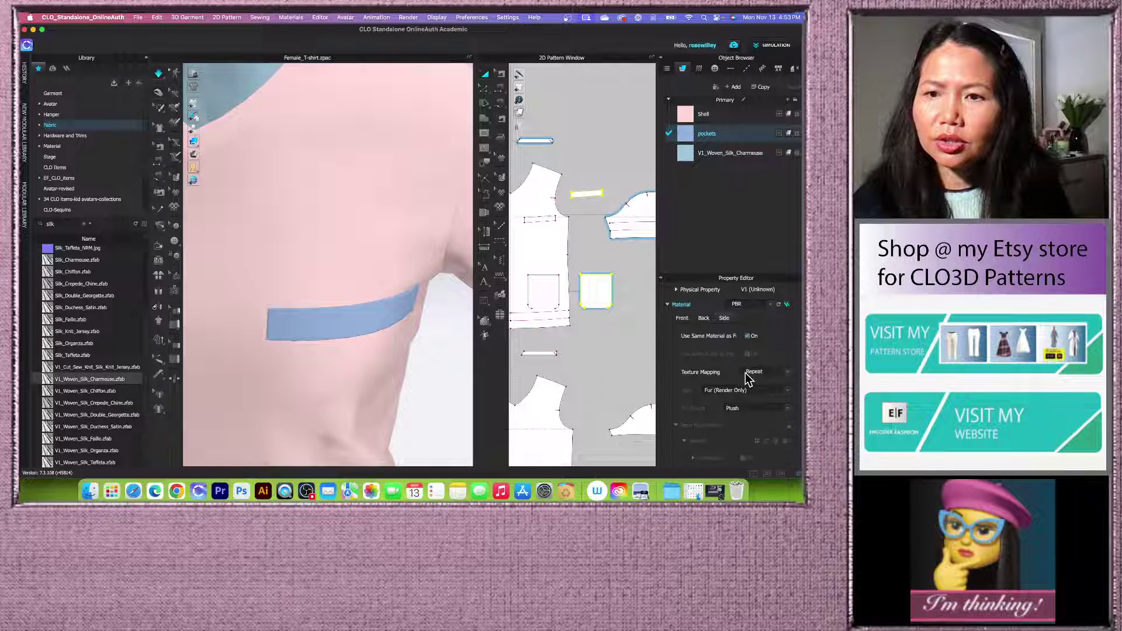
scroll(746, 375, "up", 3)
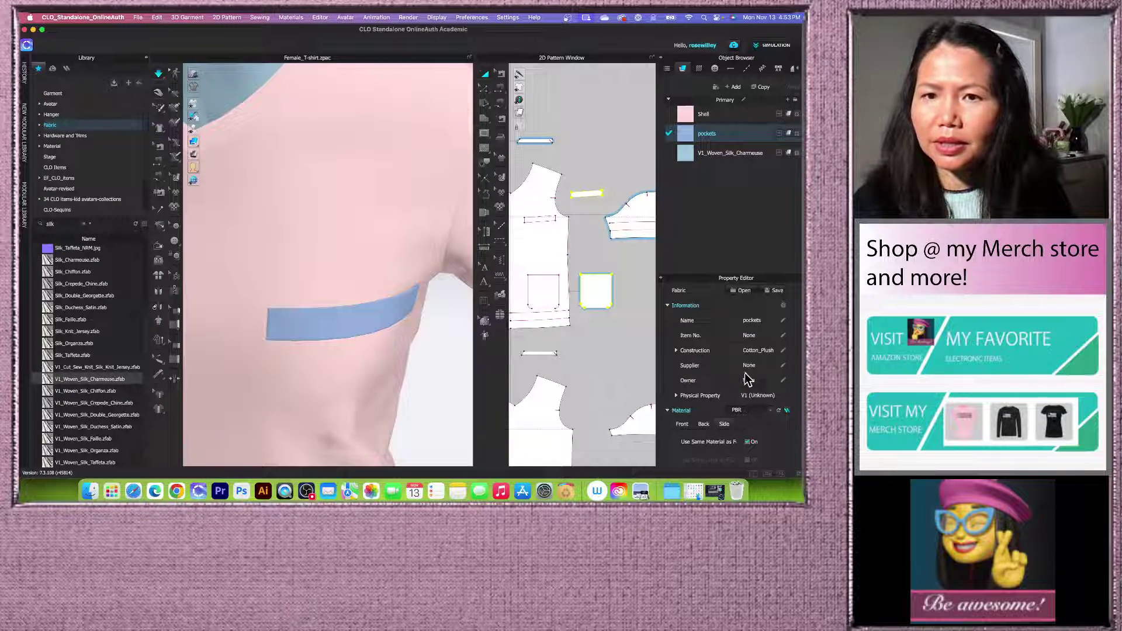
Step: Turn on Double Sided under the chest pocket strip's Curved Side Geometry and inspect the strip's edge on the garment
left_click(583, 196)
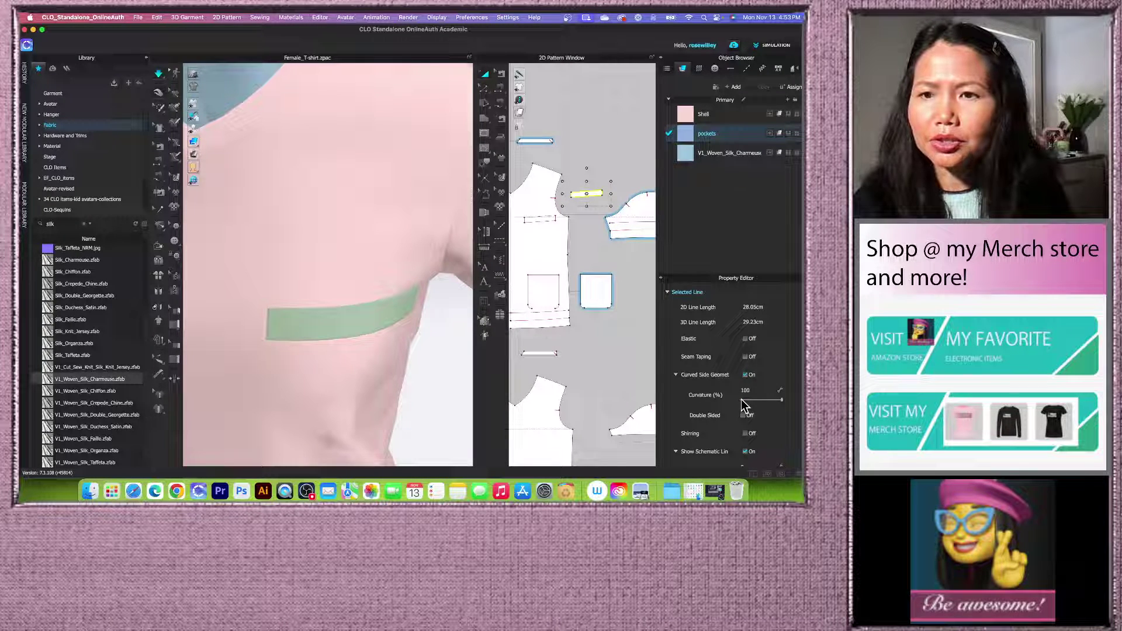
scroll(742, 404, "up", 2)
scroll(743, 403, "down", 5)
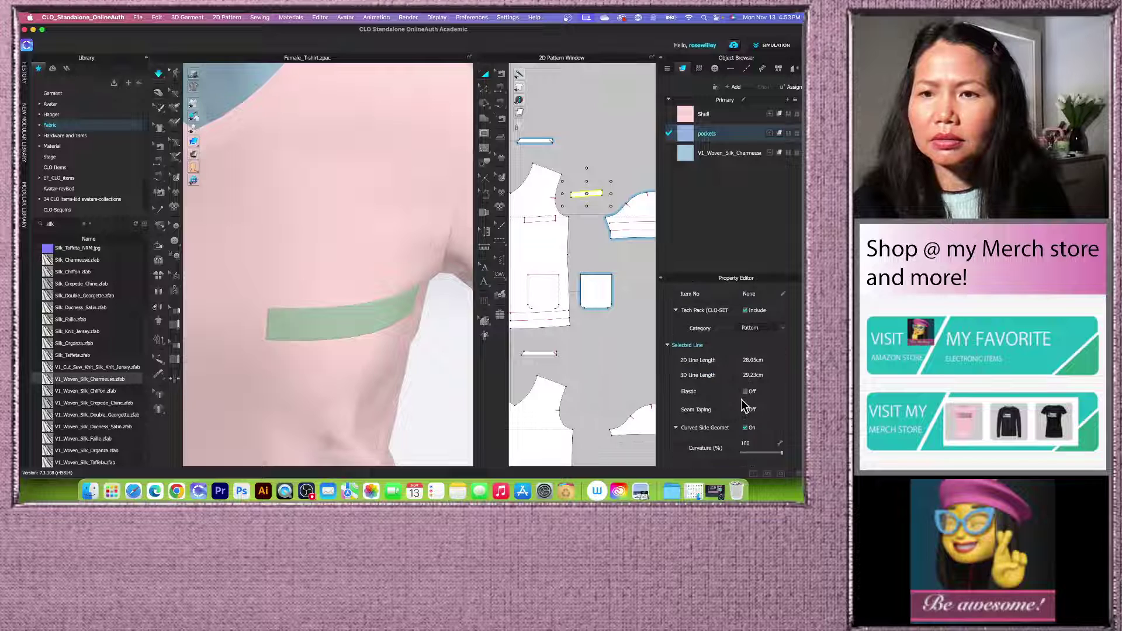
scroll(744, 406, "down", 2)
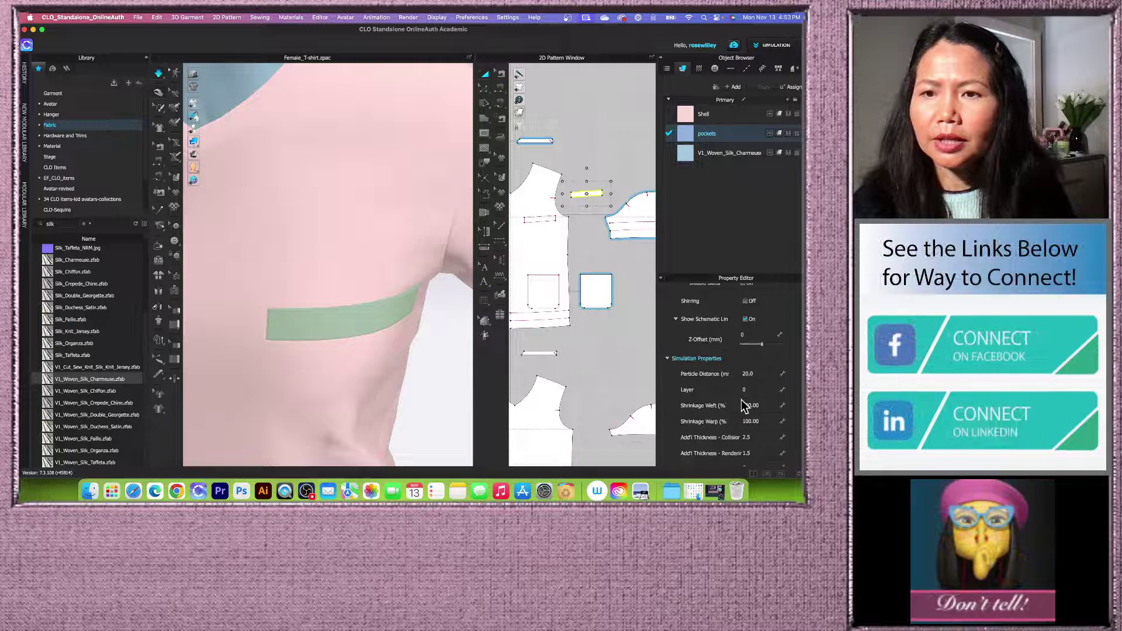
scroll(741, 403, "up", 2)
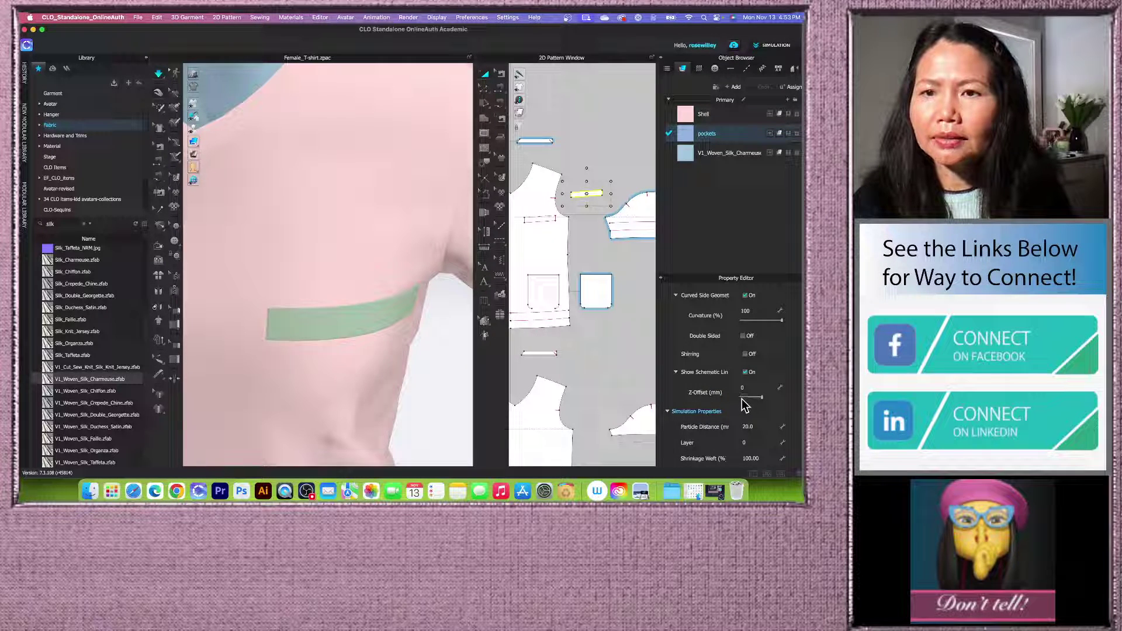
left_click(743, 336)
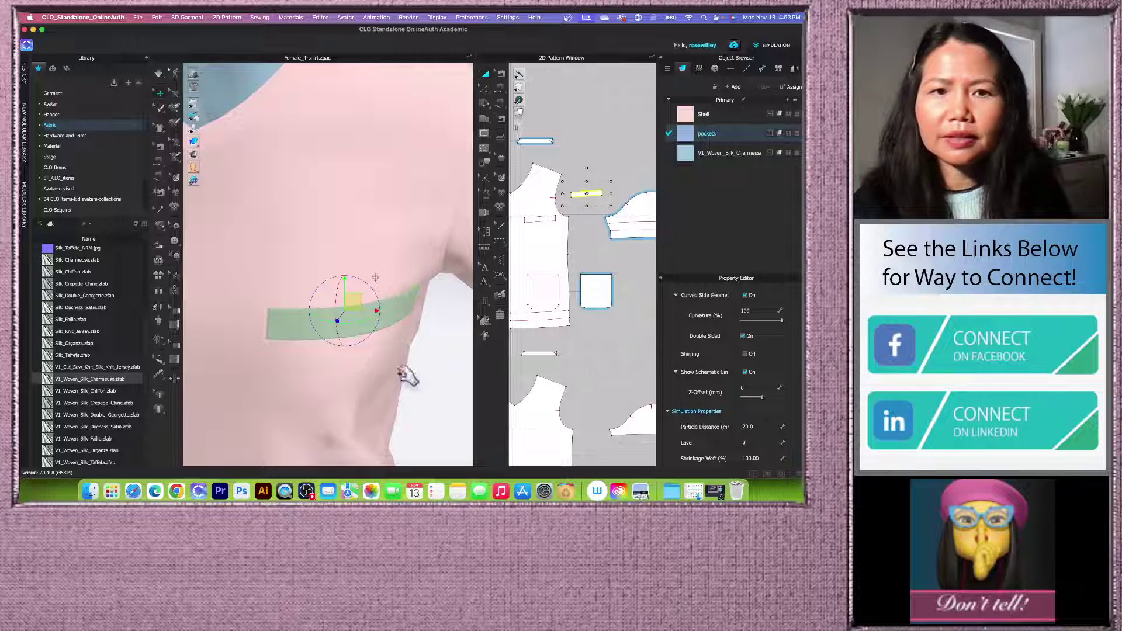
left_click(370, 353)
scroll(350, 335, "up", 4)
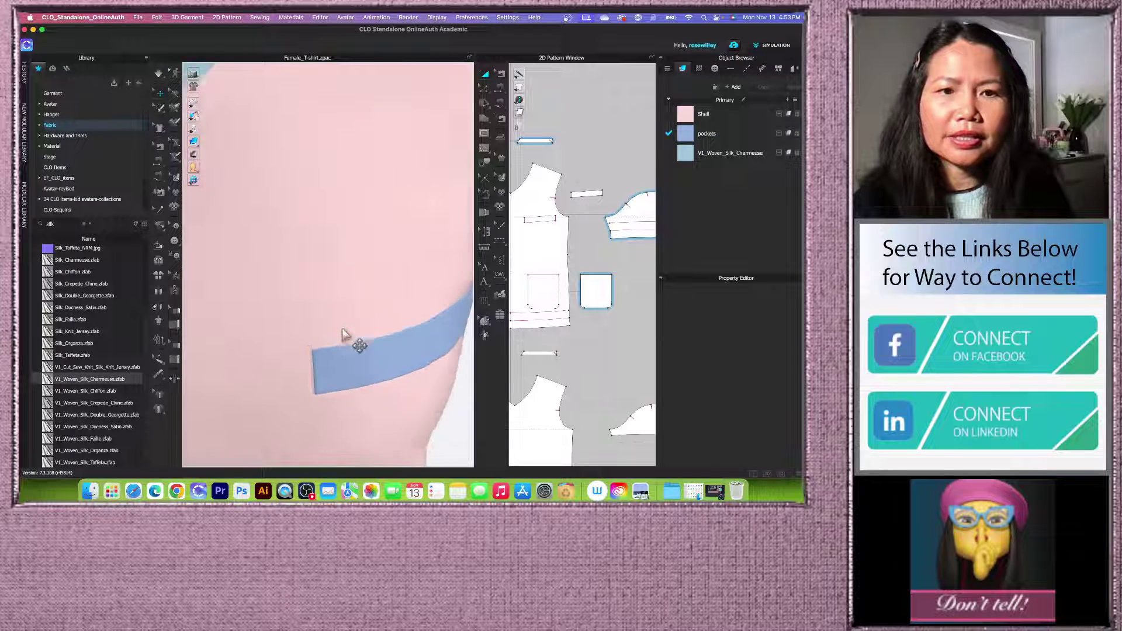
right_click_drag(342, 329, 340, 332)
right_click_drag(422, 437, 353, 288)
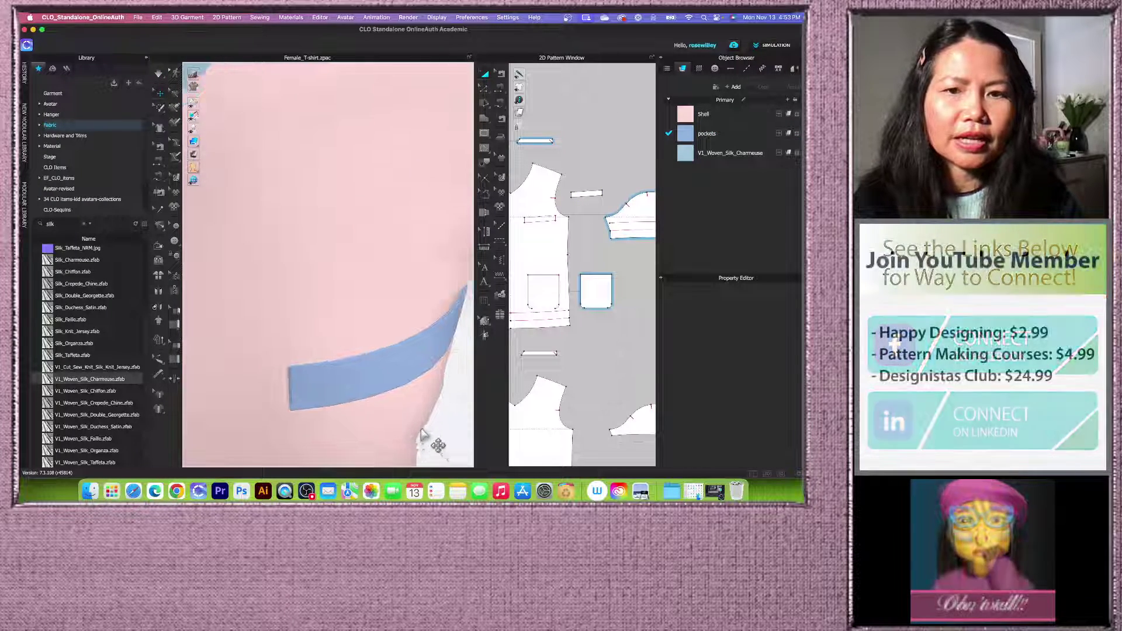
scroll(583, 287, "down", 3)
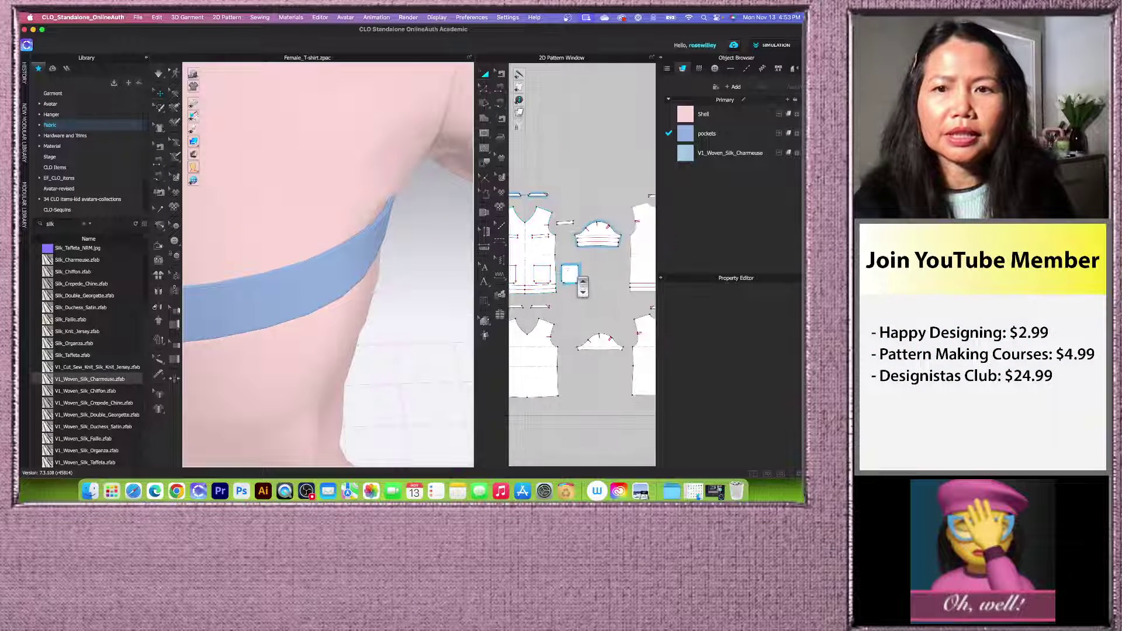
Step: Set the additional rendering thickness of the lower front patch pocket to 0.5
scroll(582, 287, "up", 3)
left_click(566, 272)
scroll(773, 394, "down", 3)
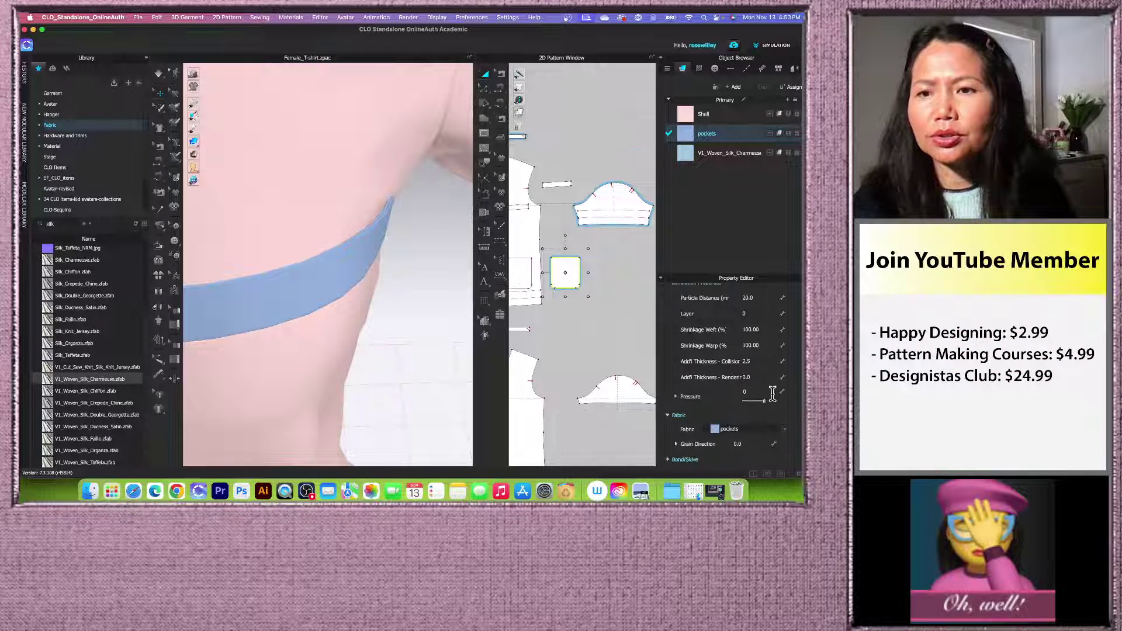
scroll(612, 279, "down", 3)
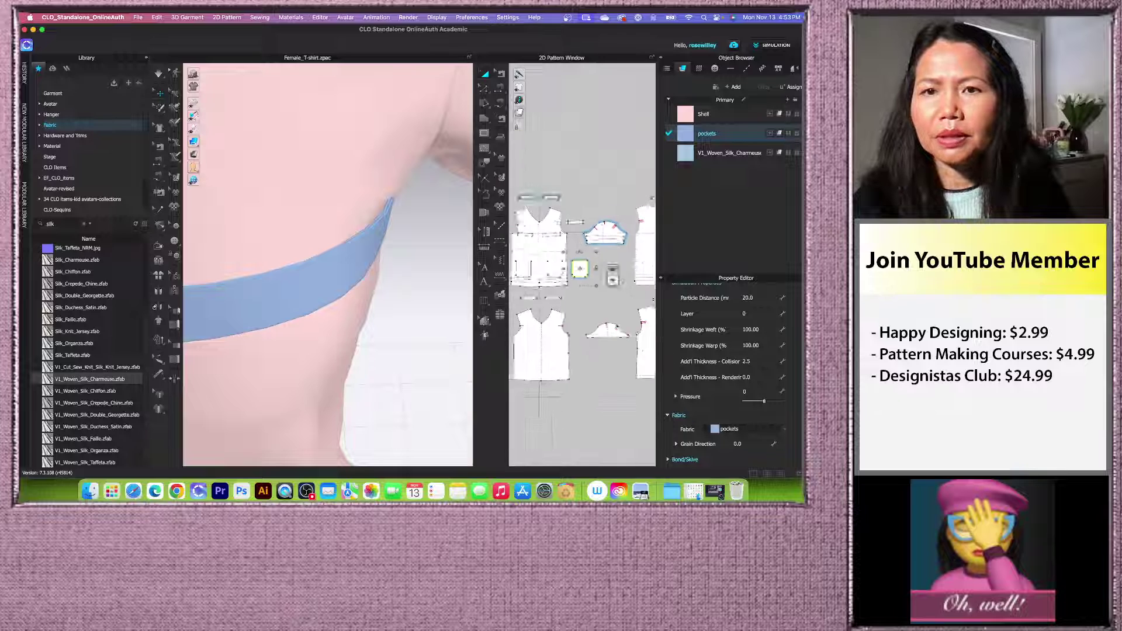
scroll(612, 278, "up", 3)
scroll(733, 374, "down", 1)
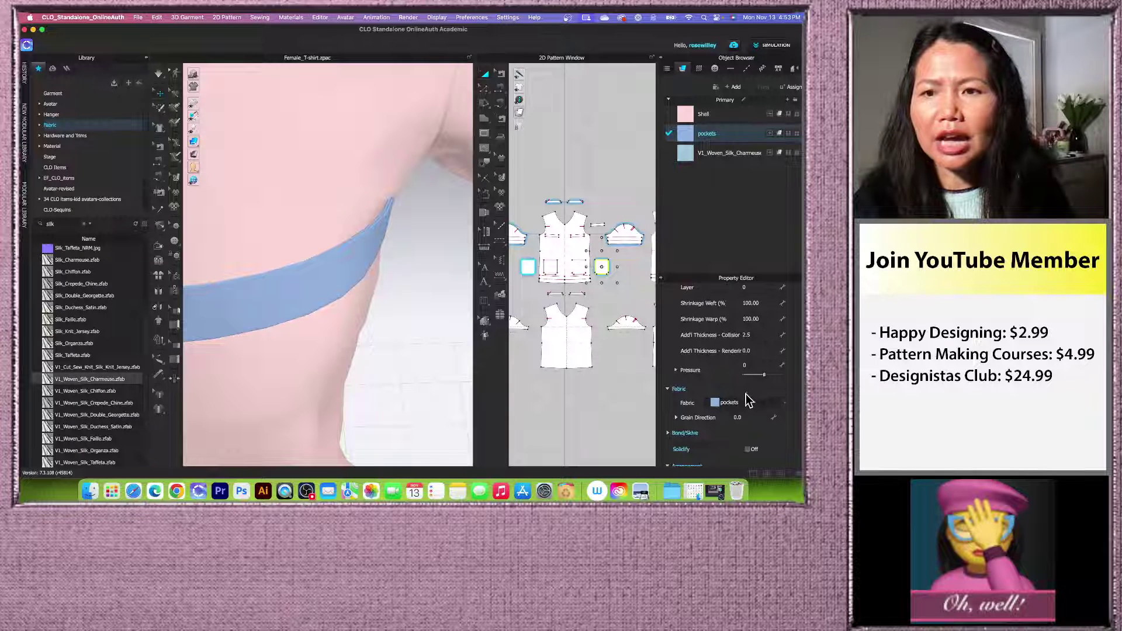
left_click(762, 350)
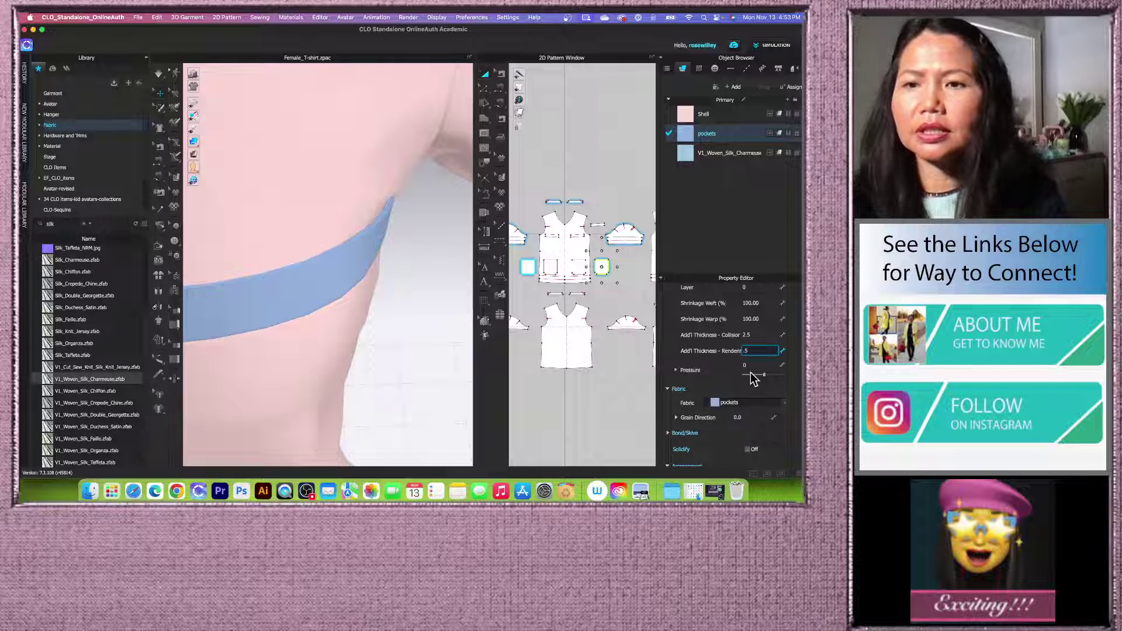
key("Return")
Step: Deselect the patch pocket and check the whole T-shirt from the front
scroll(546, 285, "down", 5)
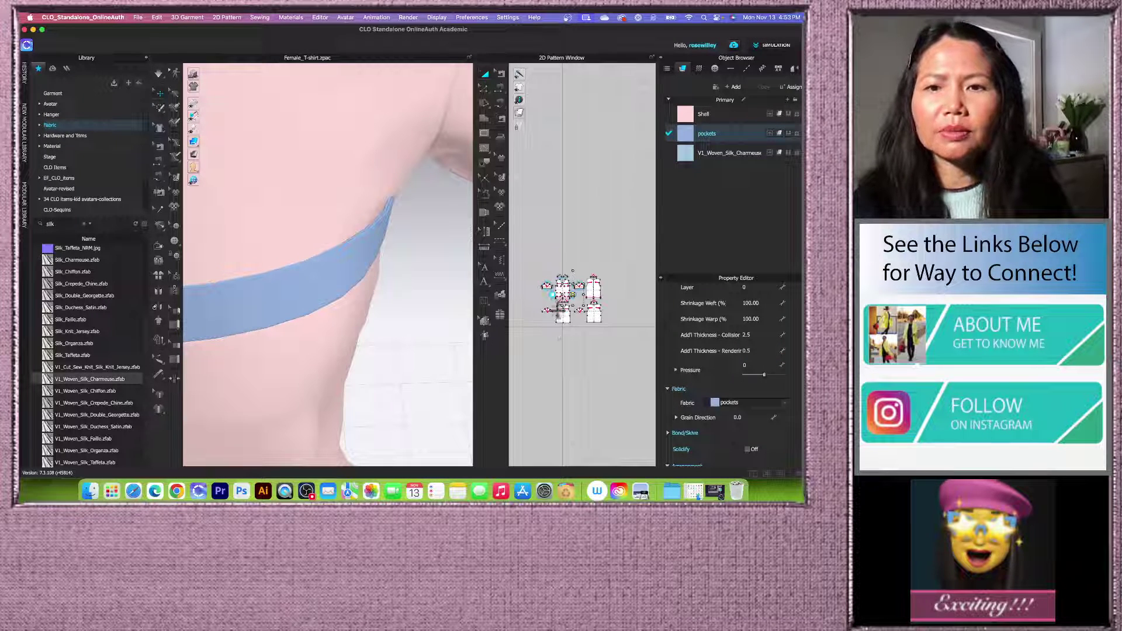
scroll(557, 328, "up", 3)
left_click(427, 312)
scroll(430, 319, "down", 5)
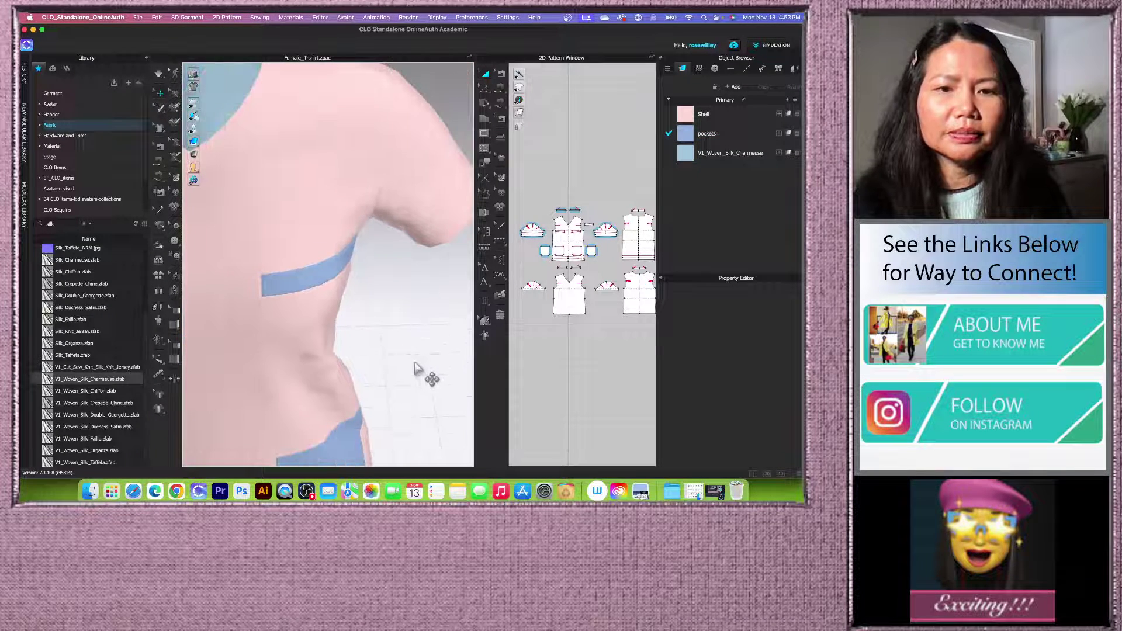
scroll(416, 328, "down", 5)
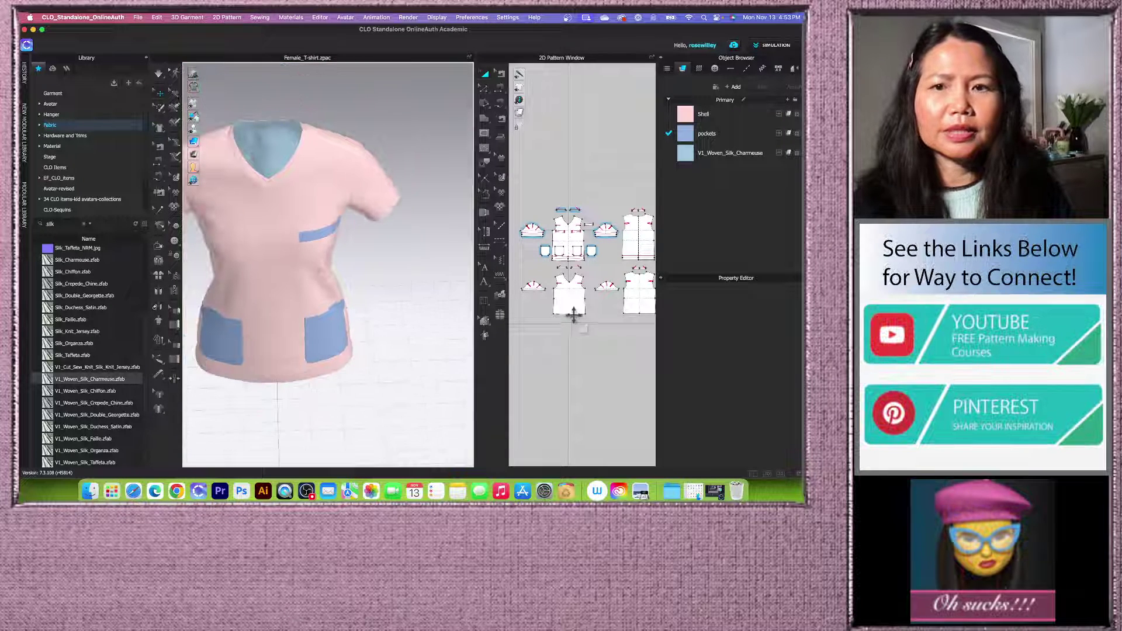
scroll(573, 316, "down", 3)
key("2")
scroll(412, 329, "up", 4)
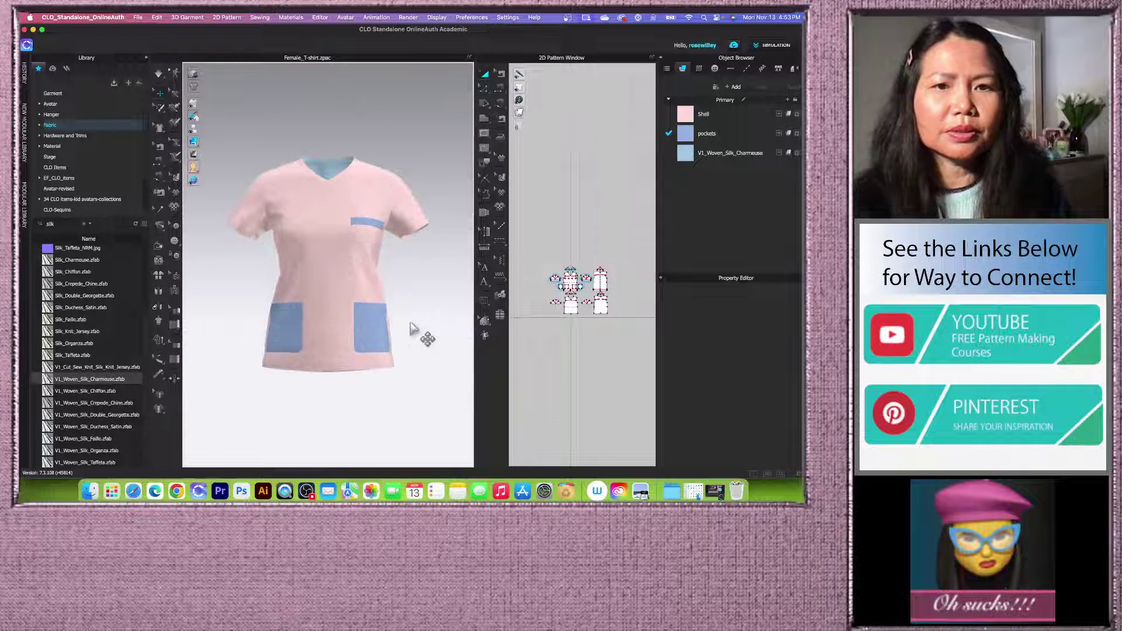
scroll(412, 336, "up", 3)
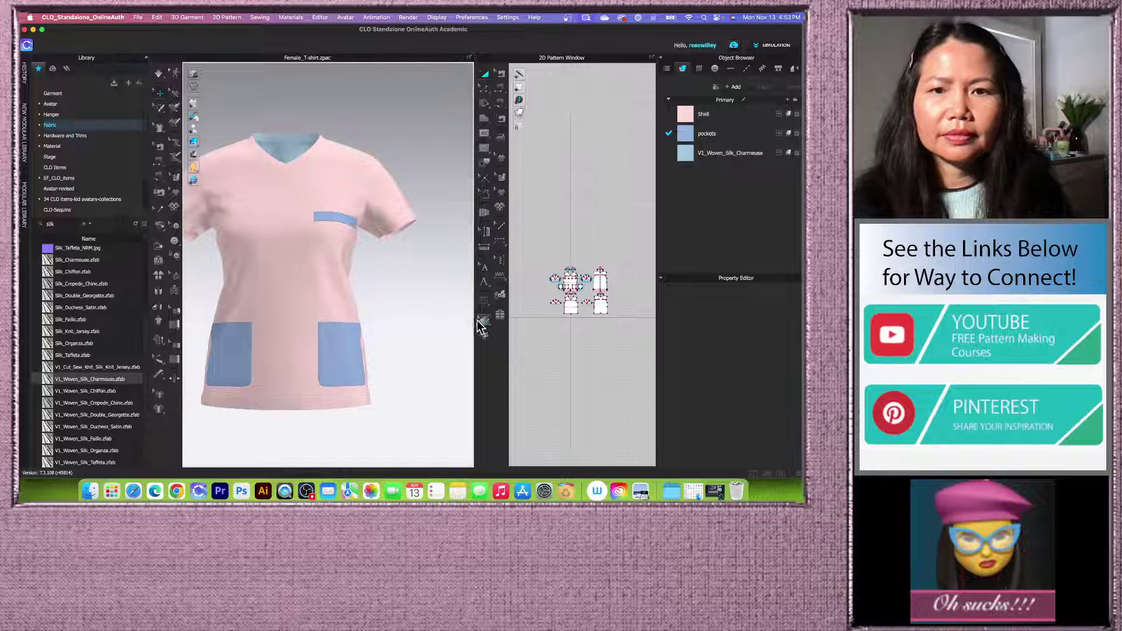
Step: Enlarge the 2D pattern area, select all the outer shell and pocket patterns without the lining row, and strengthen them
left_click_drag(472, 321, 425, 323)
scroll(537, 351, "down", 1)
scroll(534, 353, "up", 2)
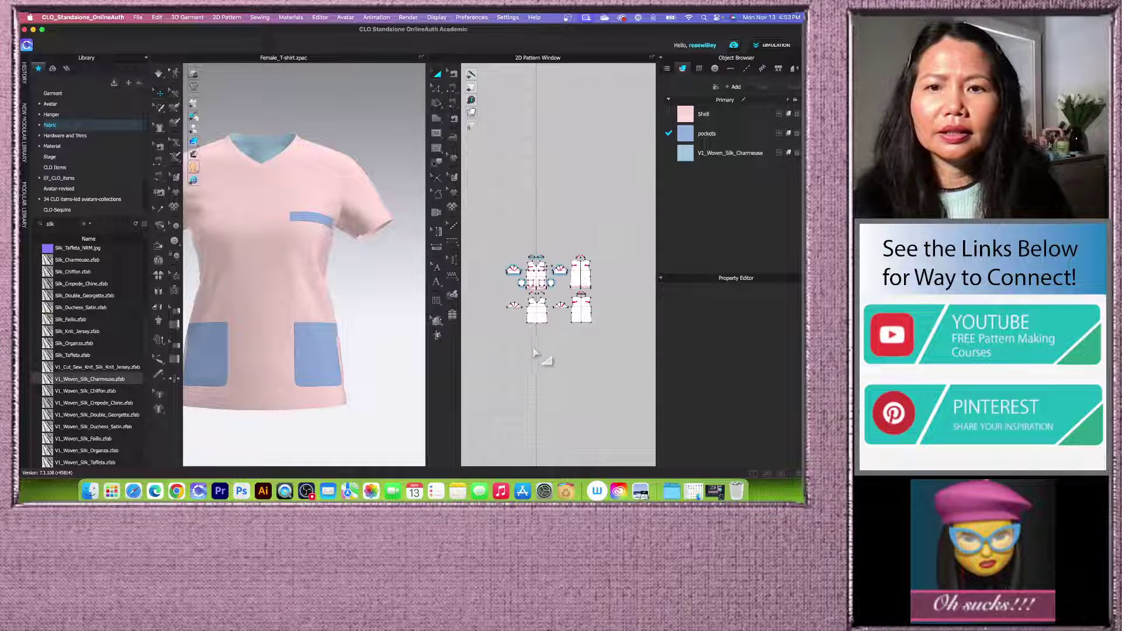
left_click_drag(492, 229, 637, 389)
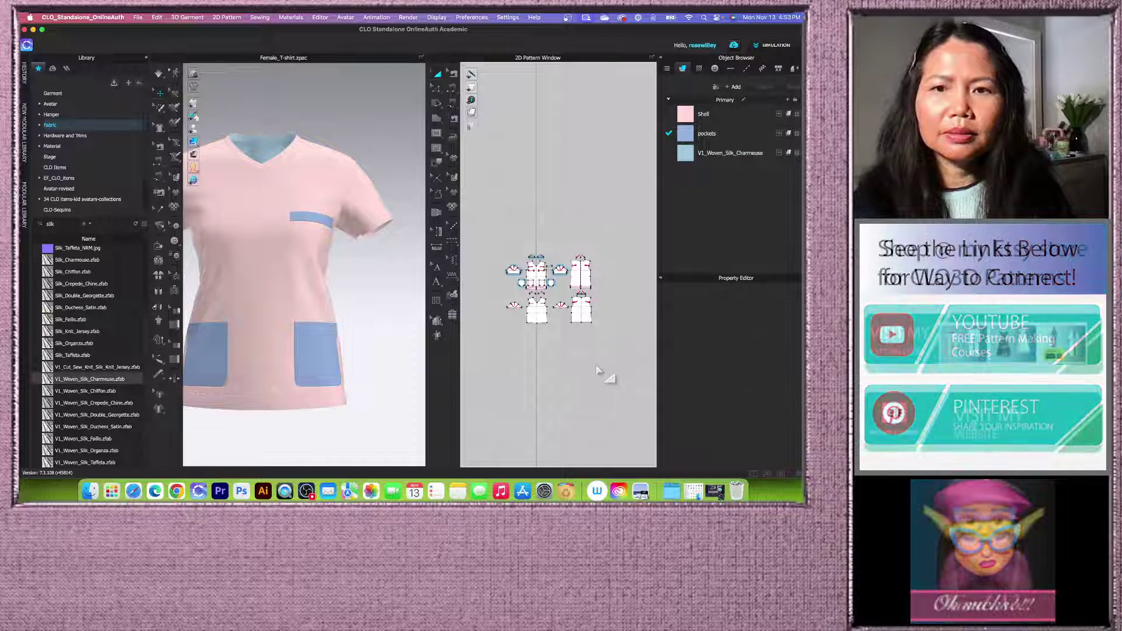
left_click_drag(491, 236, 608, 299)
scroll(602, 287, "up", 2)
right_click(599, 279)
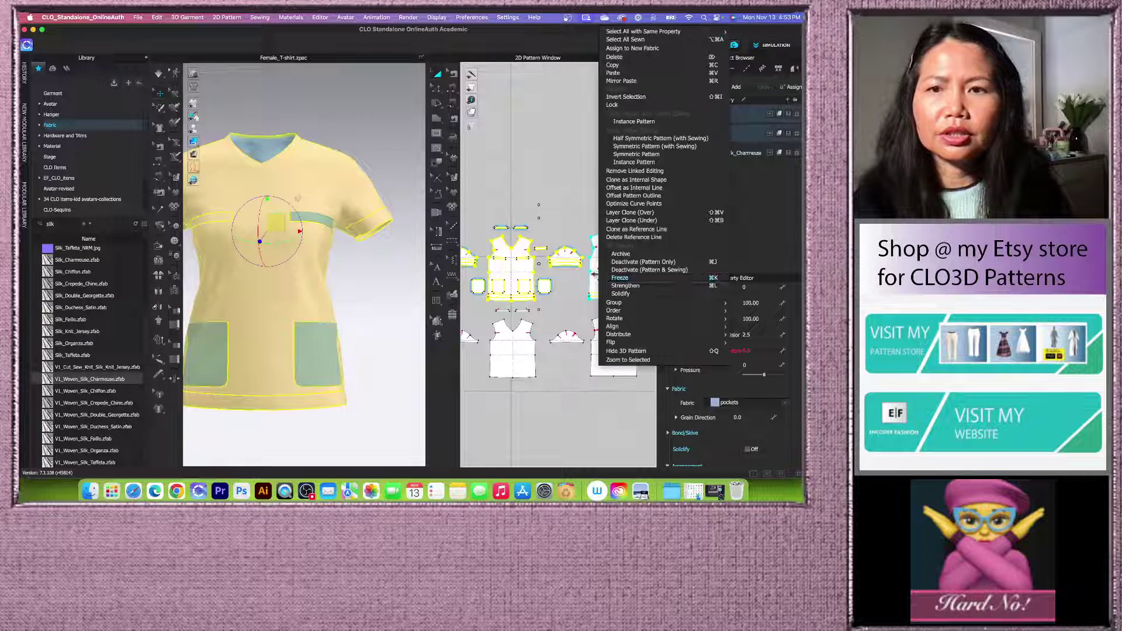
left_click(639, 286)
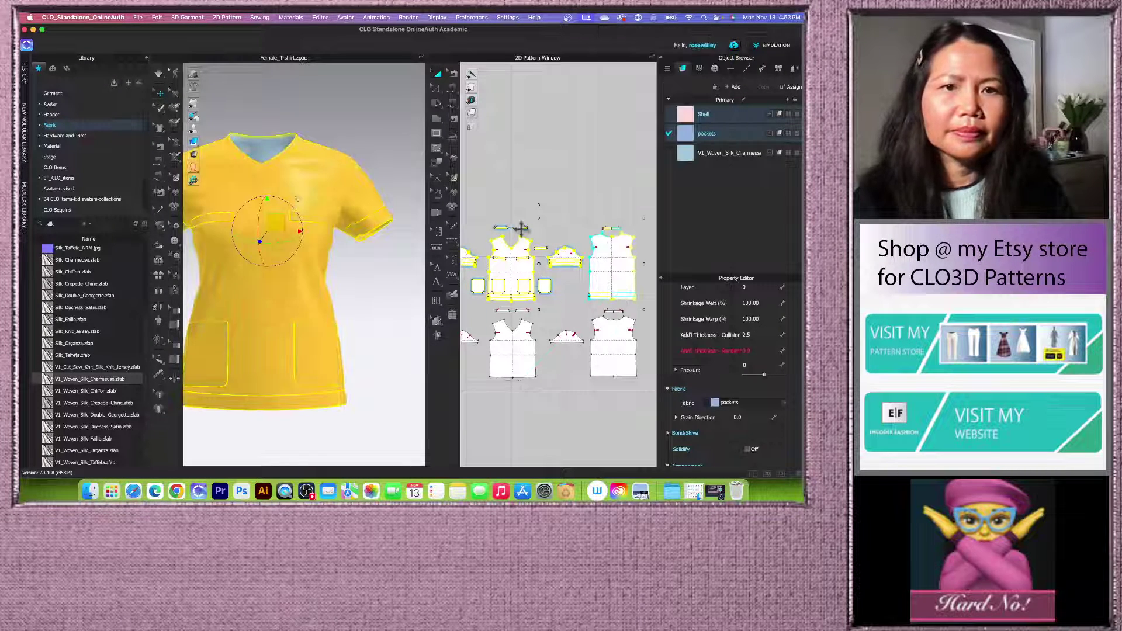
Step: Simulate the strengthened garment briefly, stop it, and unstrengthen the shell and pocket patterns
key("space")
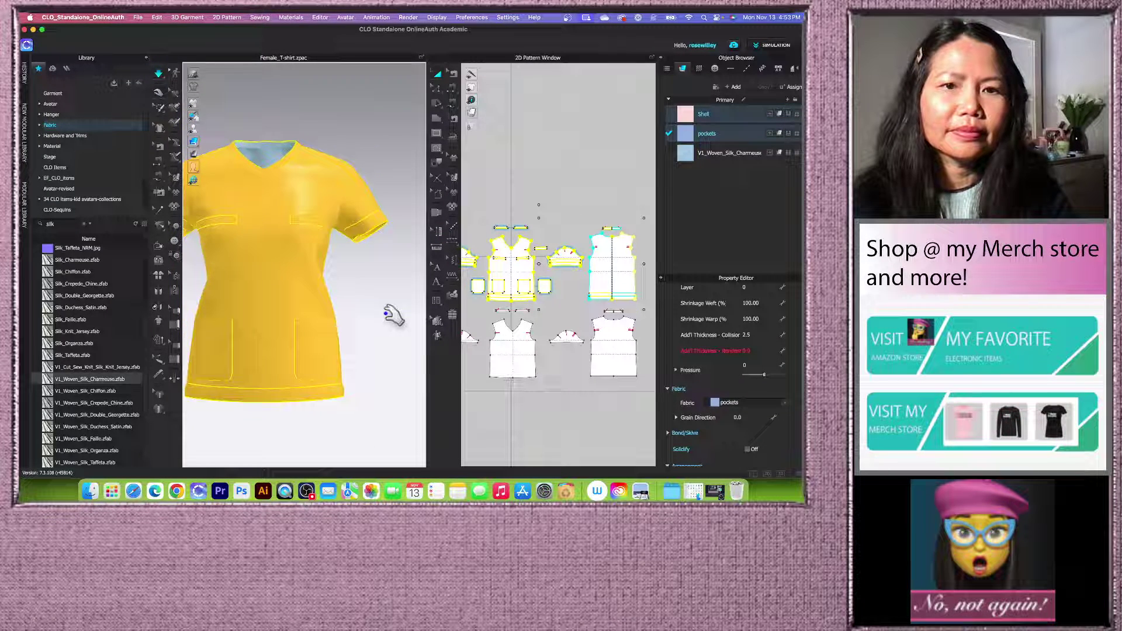
key("space")
right_click(280, 226)
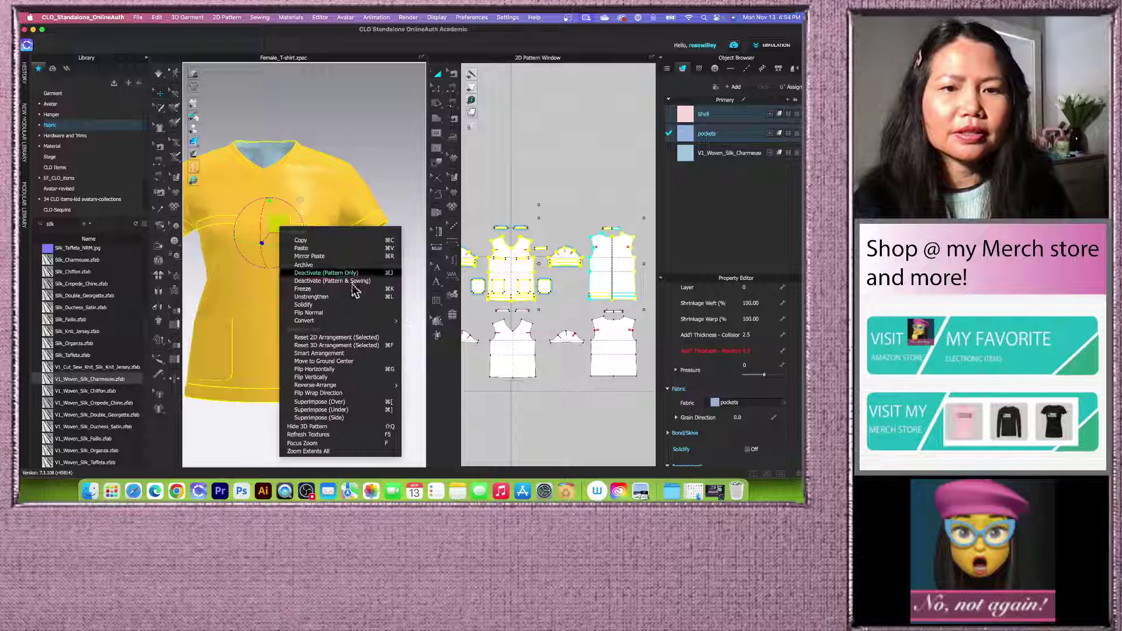
left_click(357, 318)
left_click(356, 318)
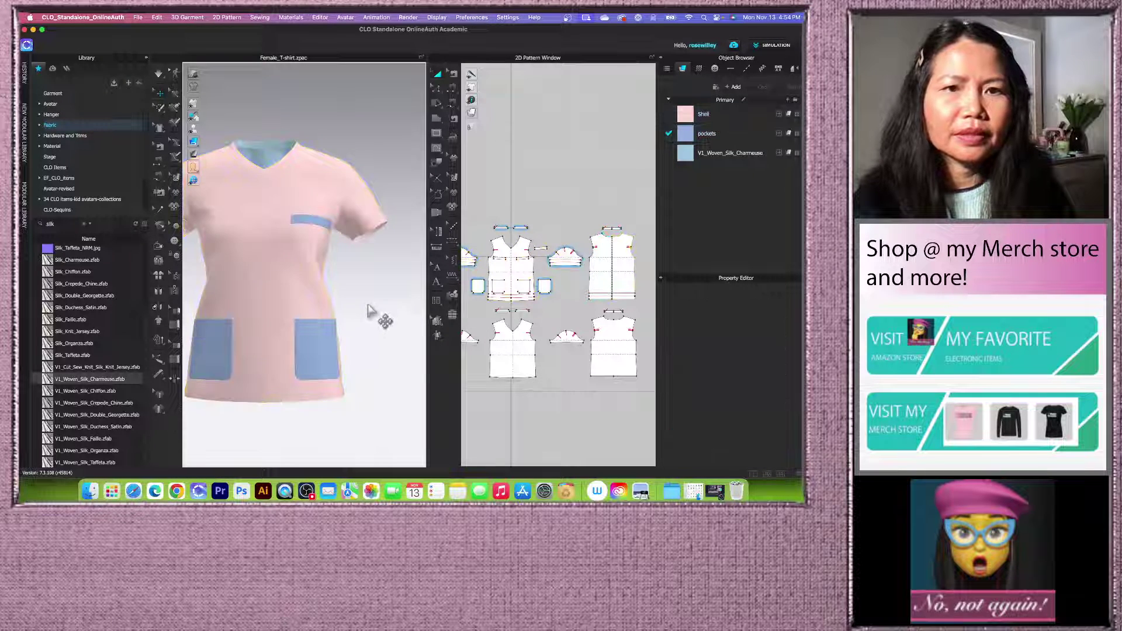
right_click_drag(371, 316, 358, 393)
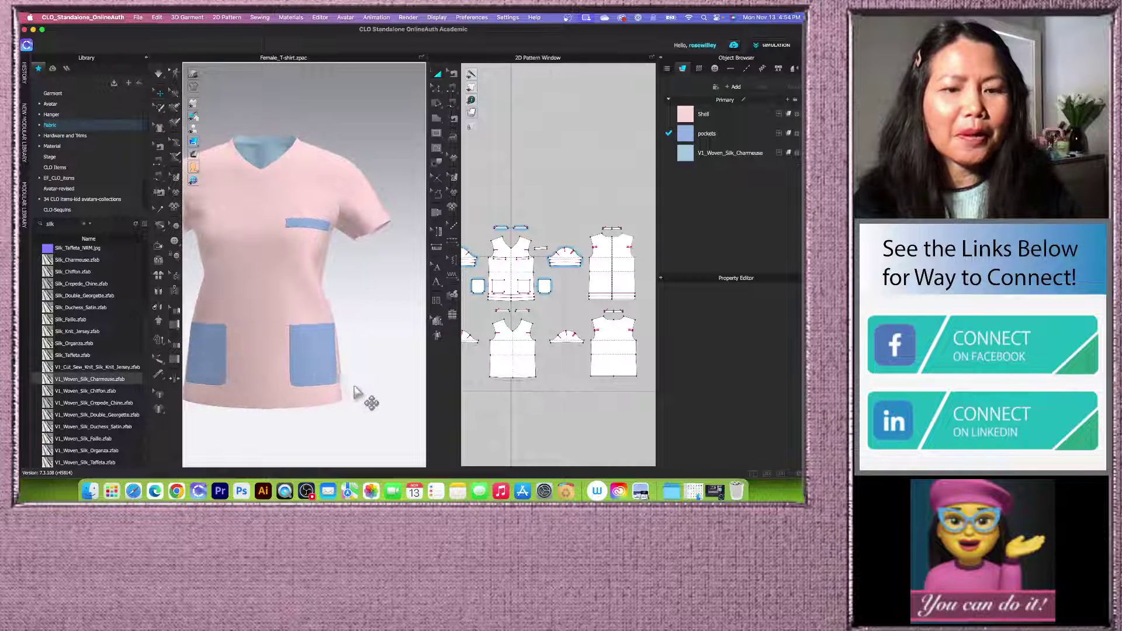
scroll(362, 394, "down", 3)
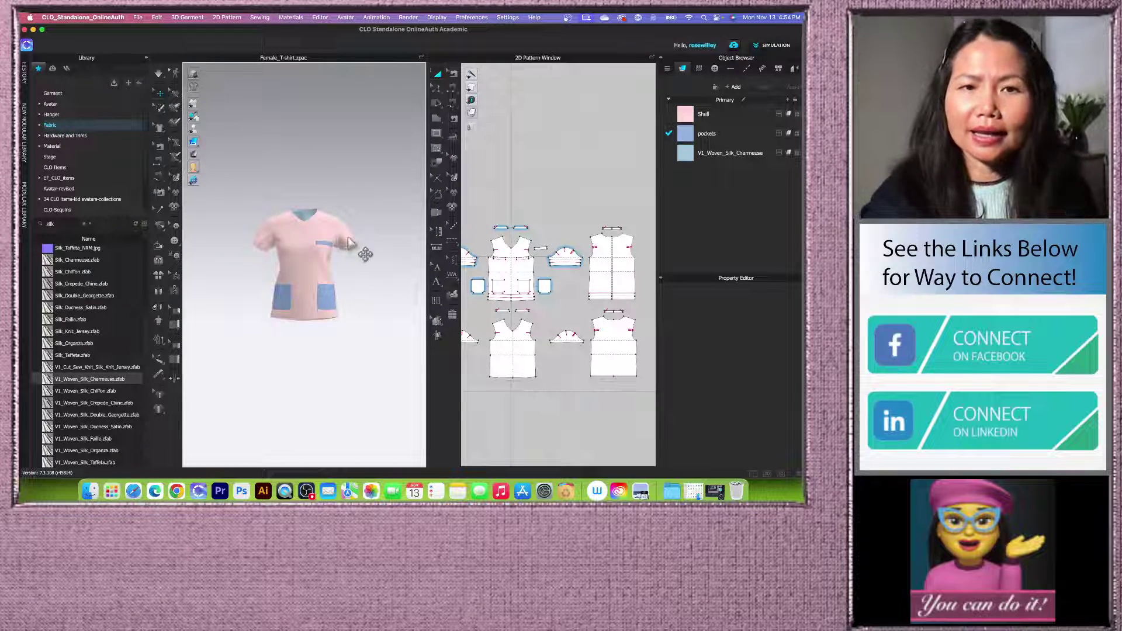
scroll(361, 259, "up", 5)
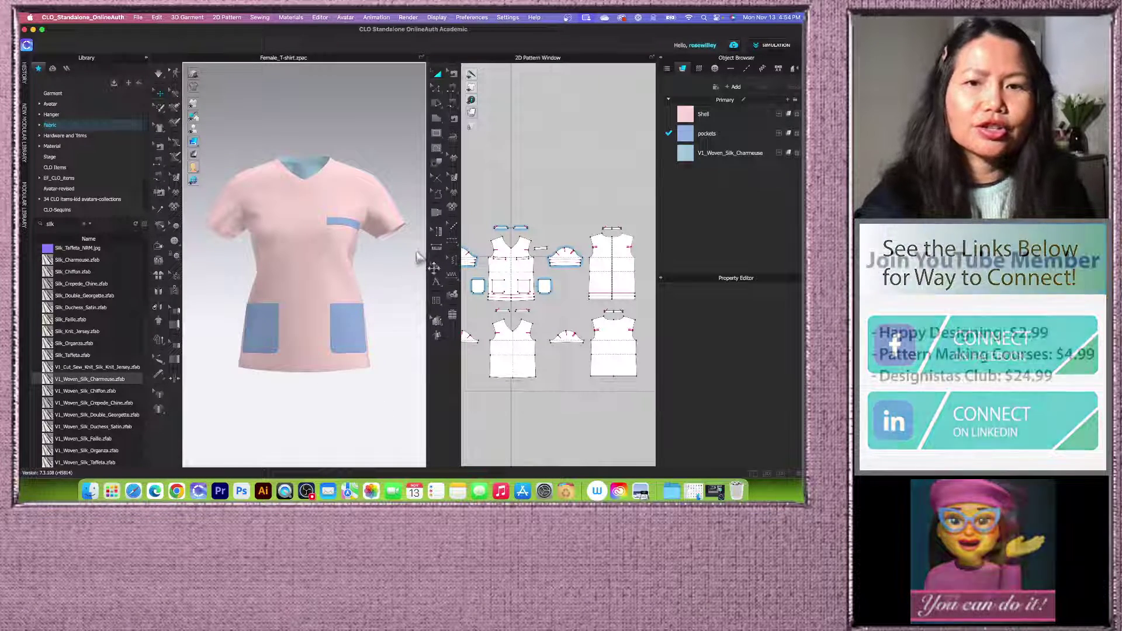
left_click_drag(426, 245, 437, 245)
scroll(368, 268, "down", 2)
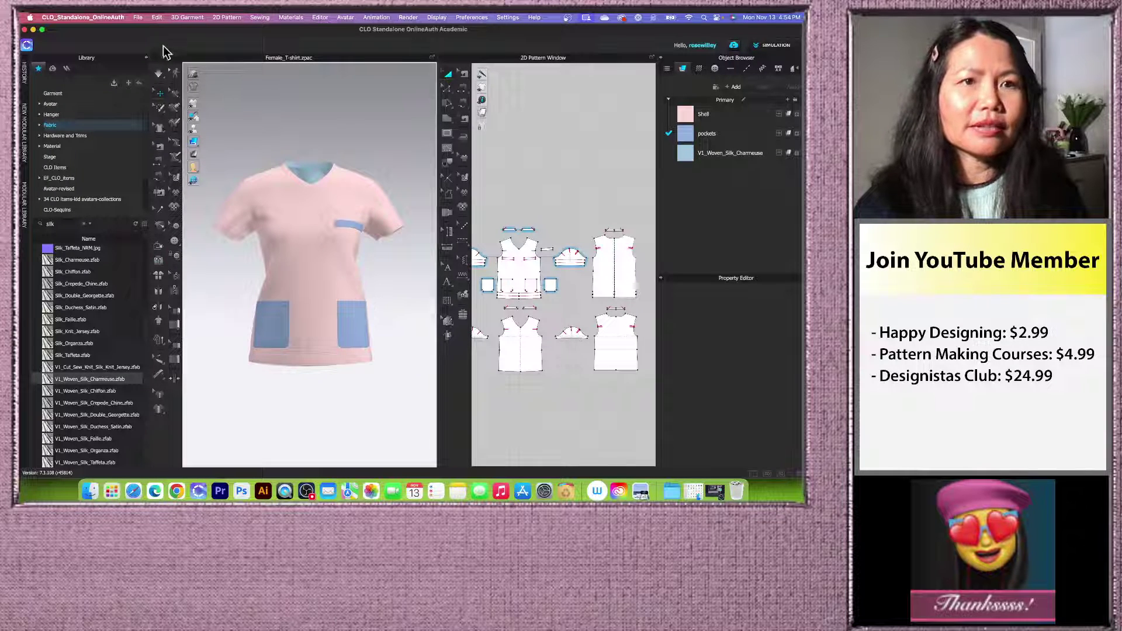
Step: Start saving the project as a new project file and name it "Live-basic lining"
left_click(137, 18)
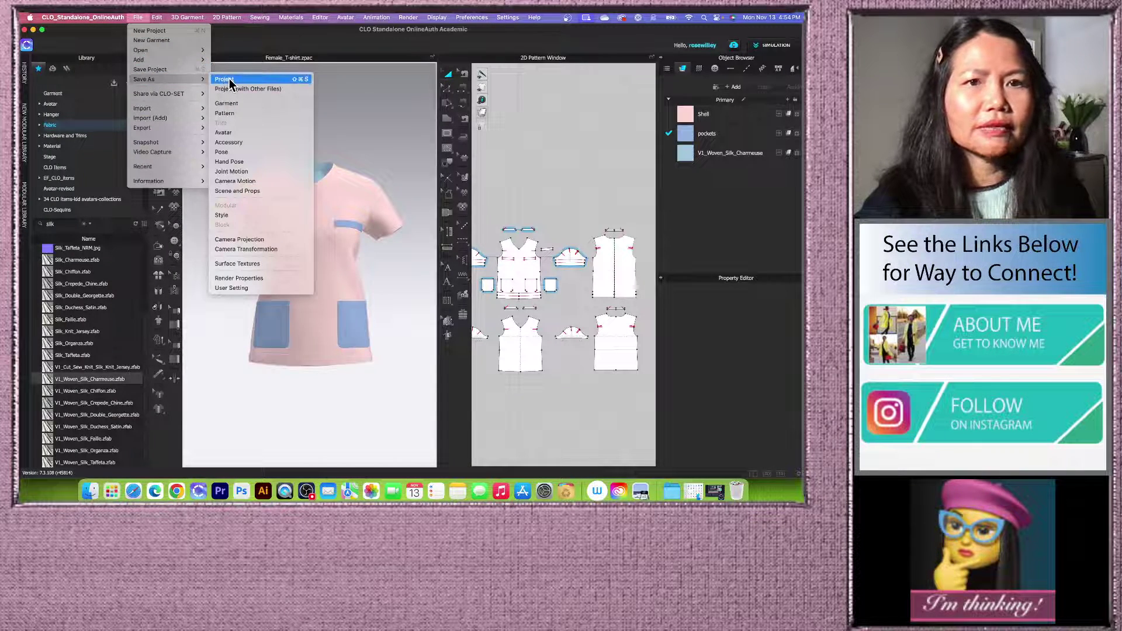
left_click(232, 83)
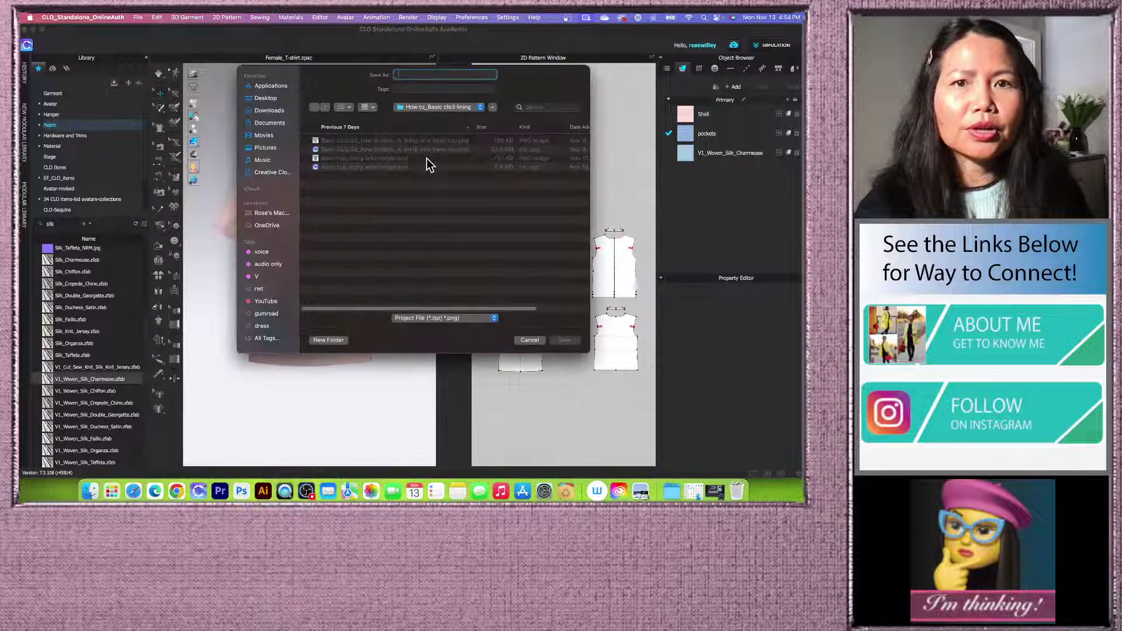
type("Li")
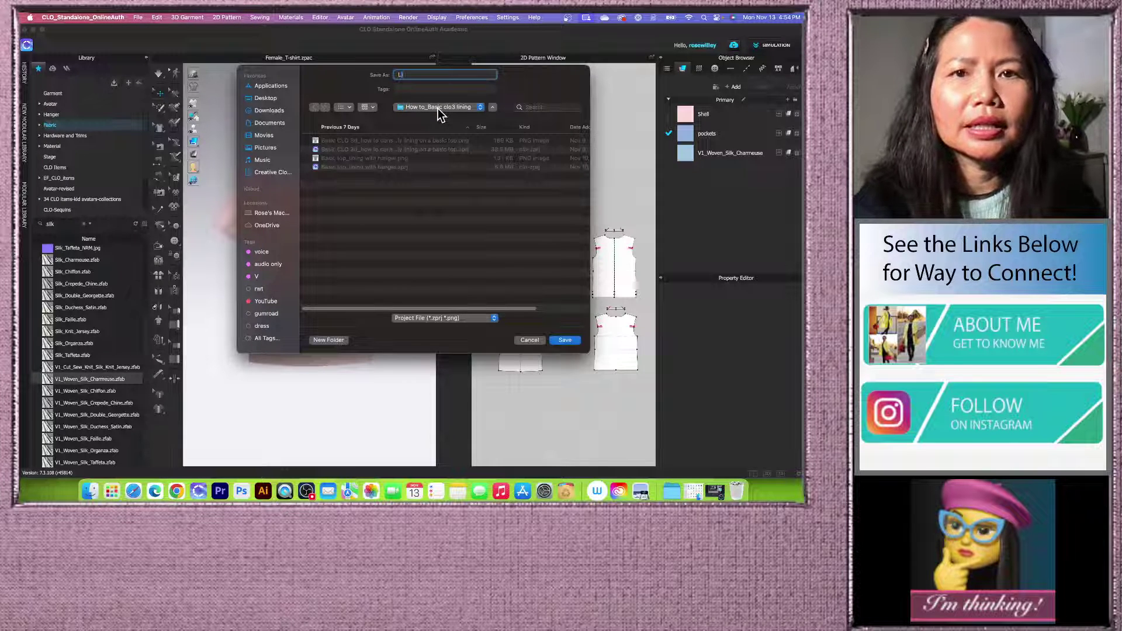
type("ve-")
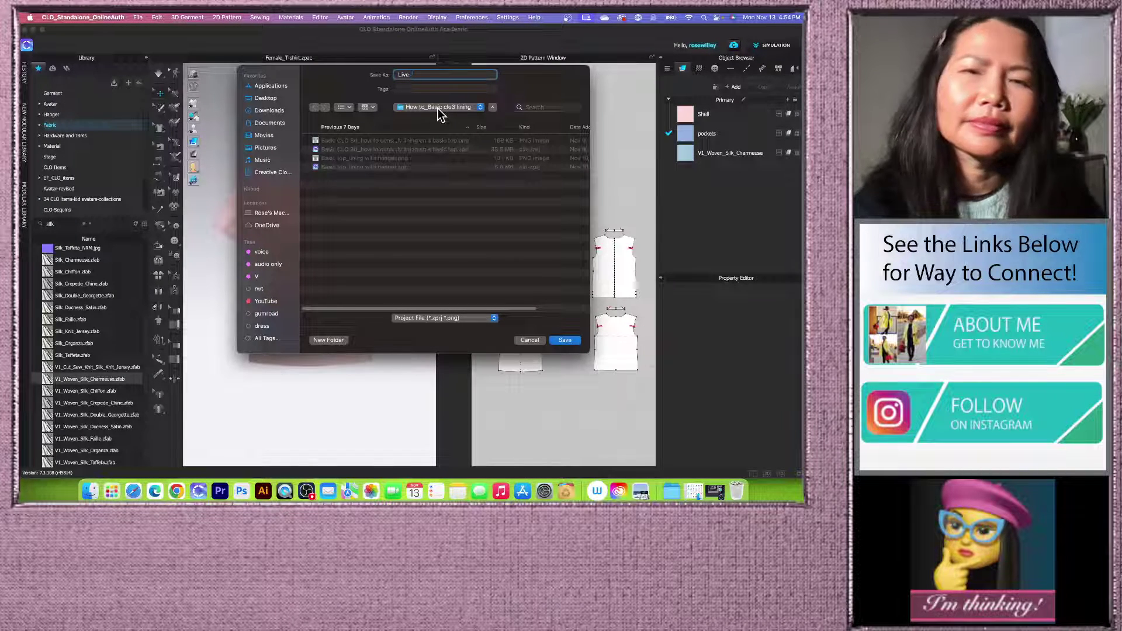
type("basic l")
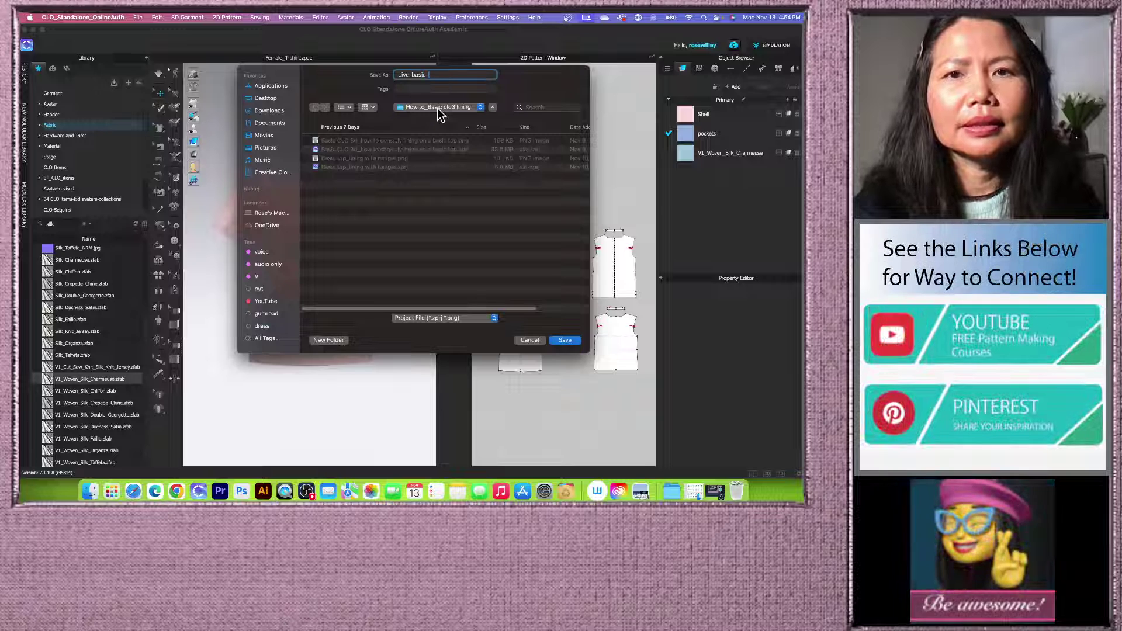
type("inking")
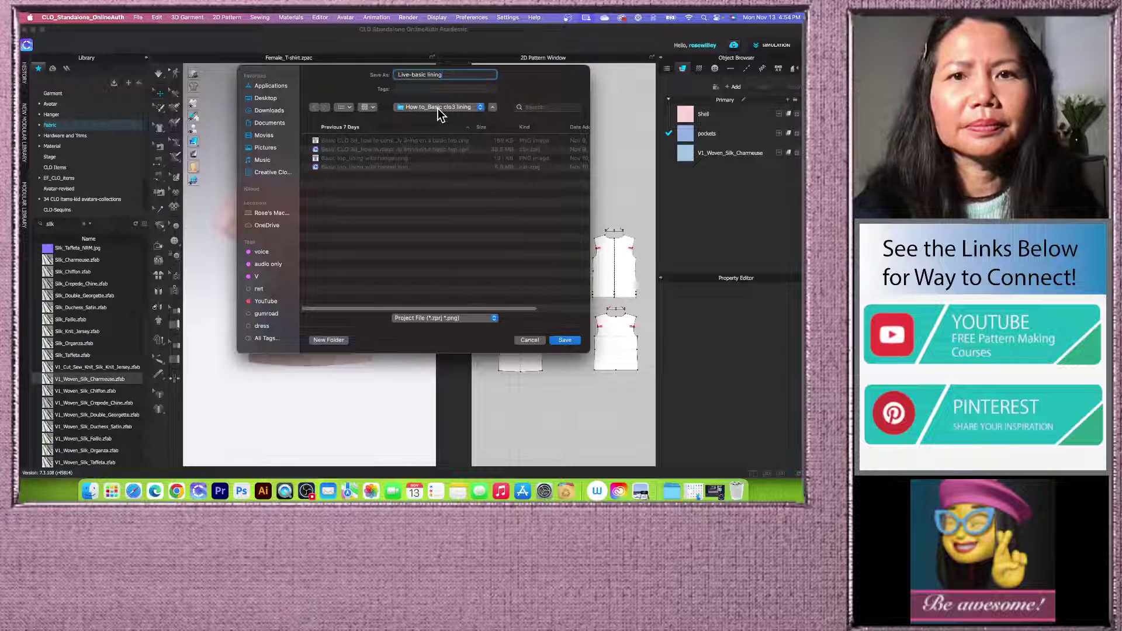
Step: Create a "Live-basic lining" folder on the Desktop, reusing the file name, and save the project in it
left_click(271, 99)
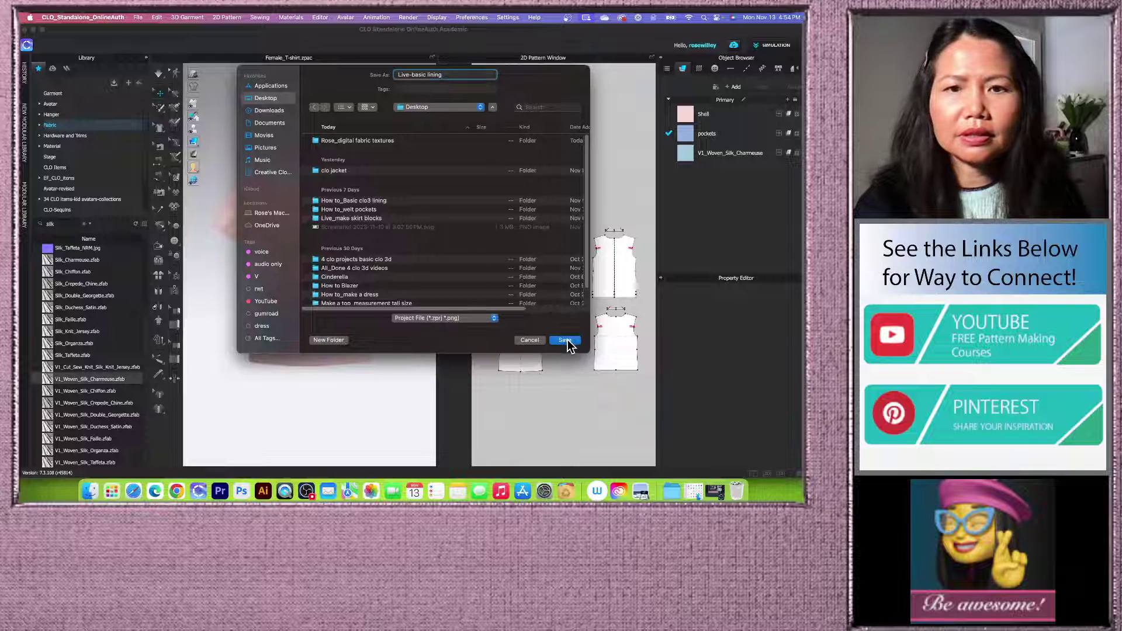
right_click(434, 74)
key("ctrl+c")
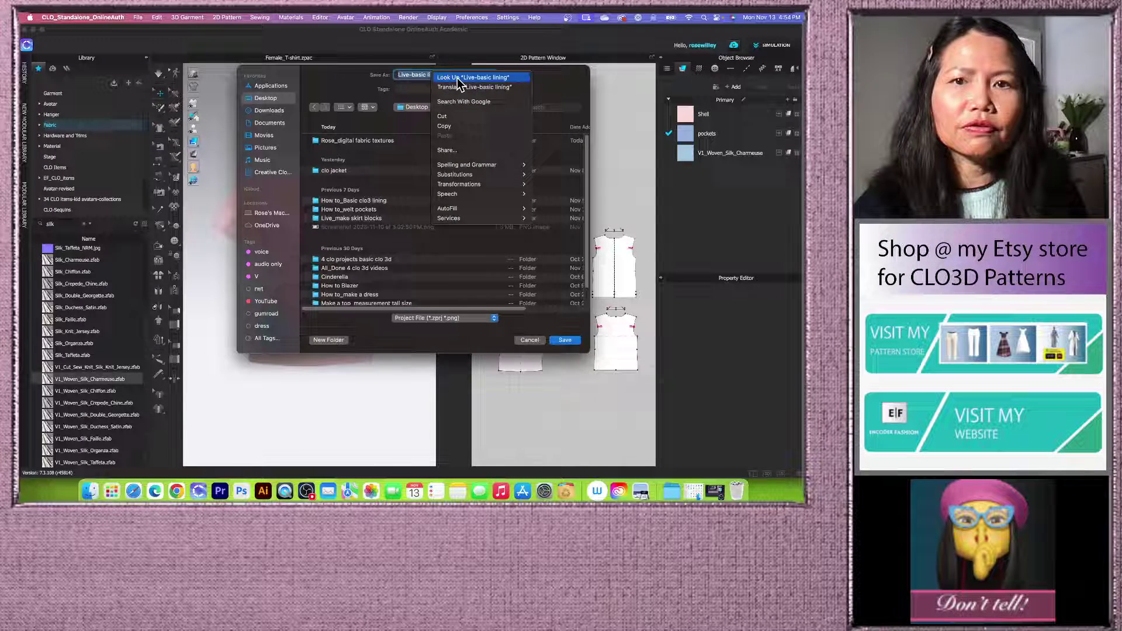
left_click(451, 126)
left_click(328, 340)
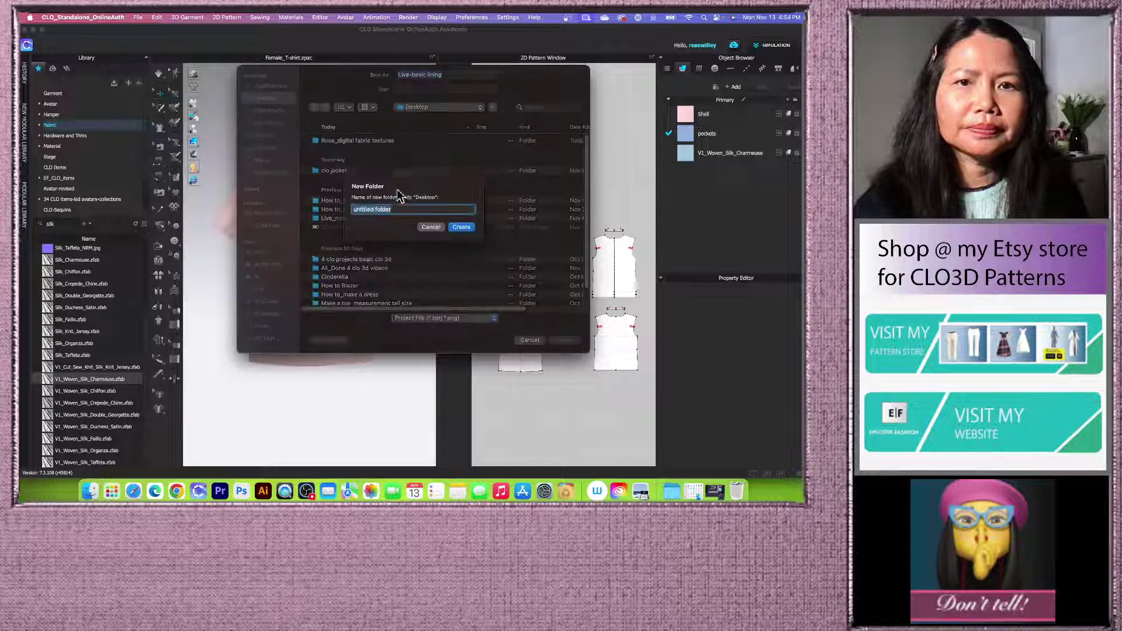
right_click(393, 212)
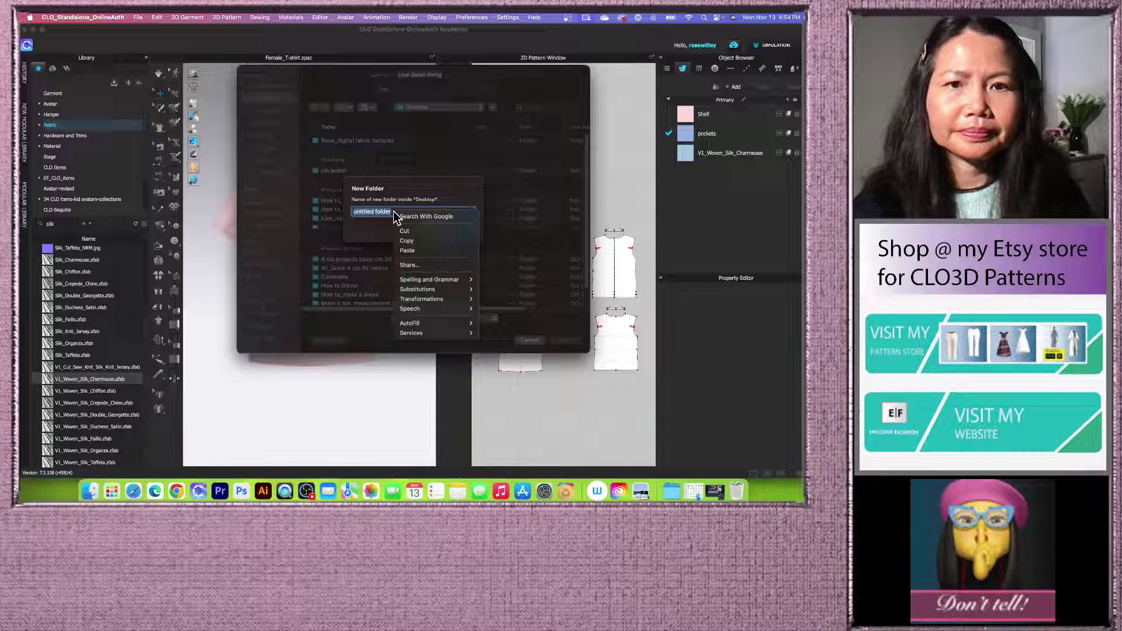
left_click(408, 257)
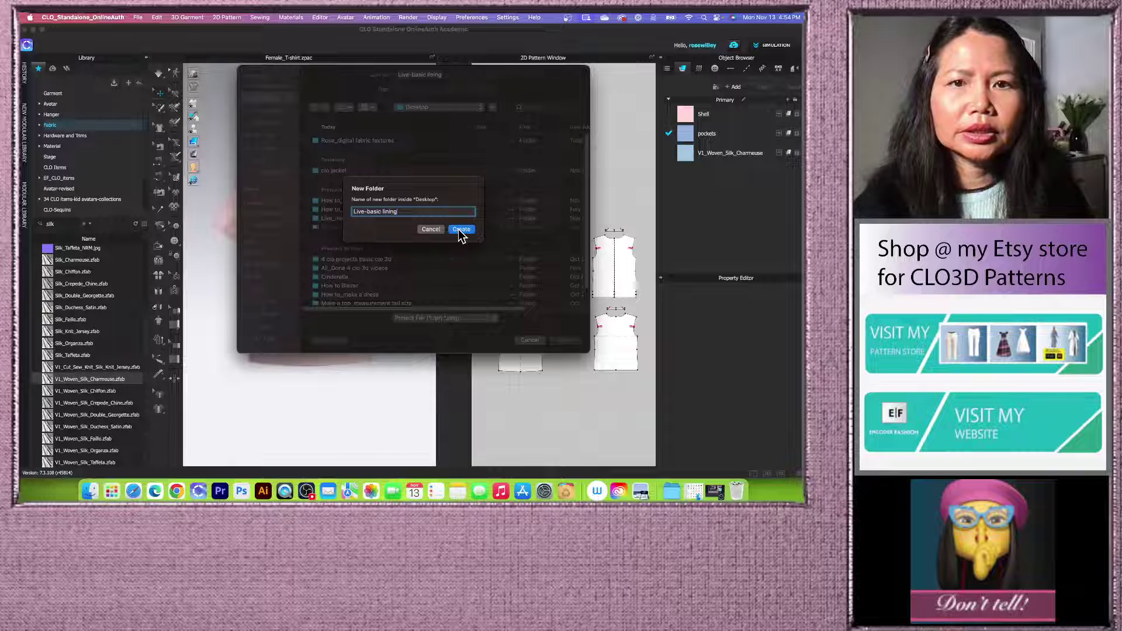
left_click(461, 229)
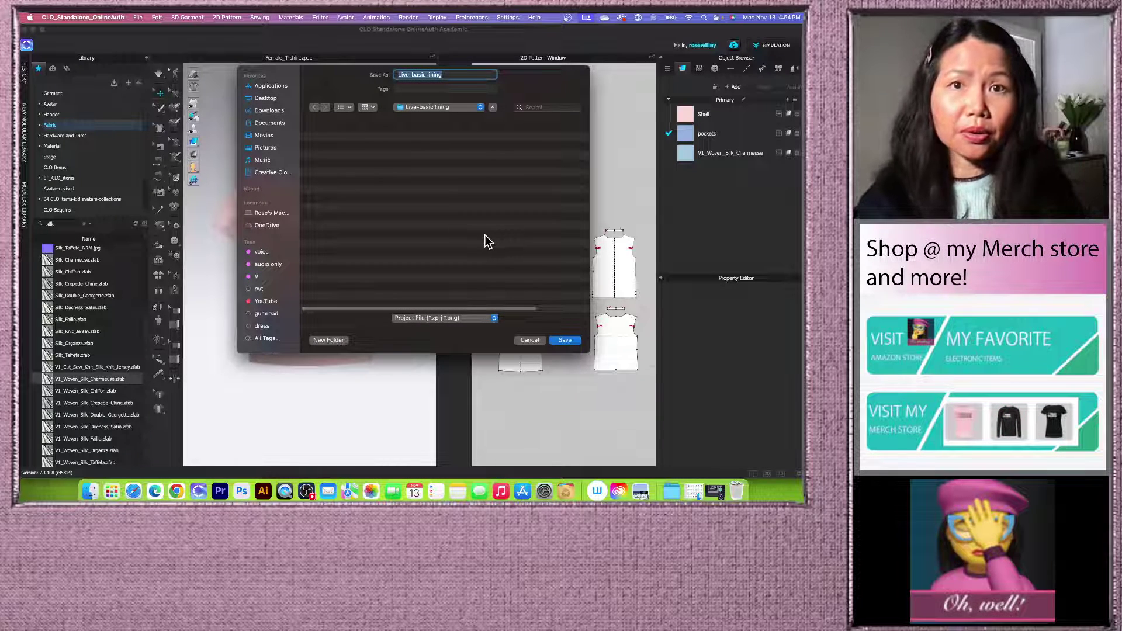
left_click(562, 342)
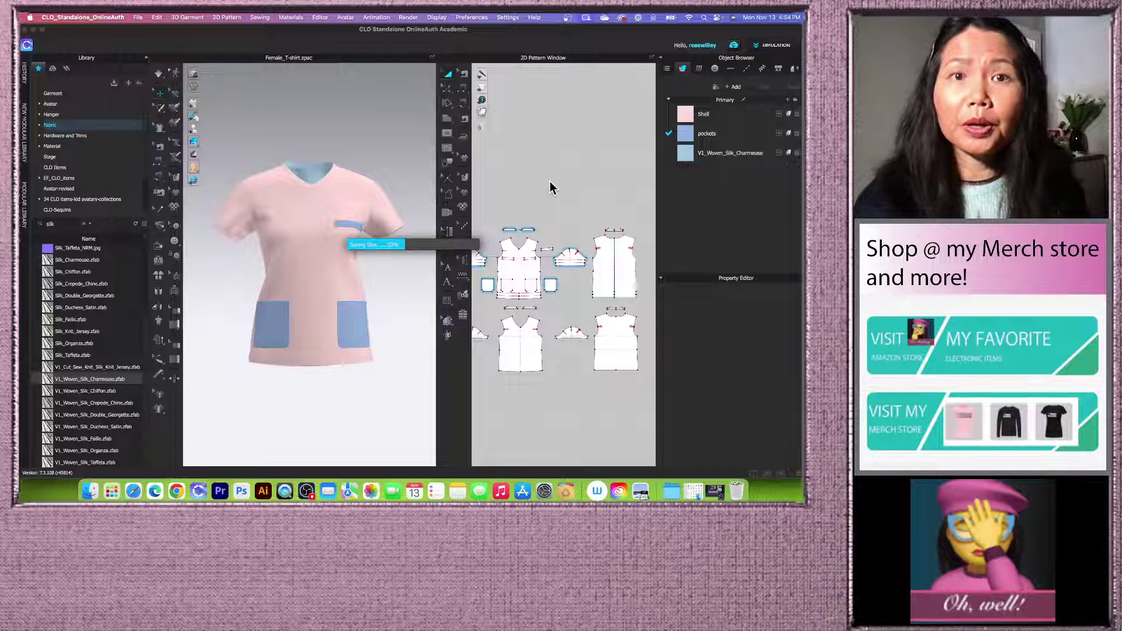
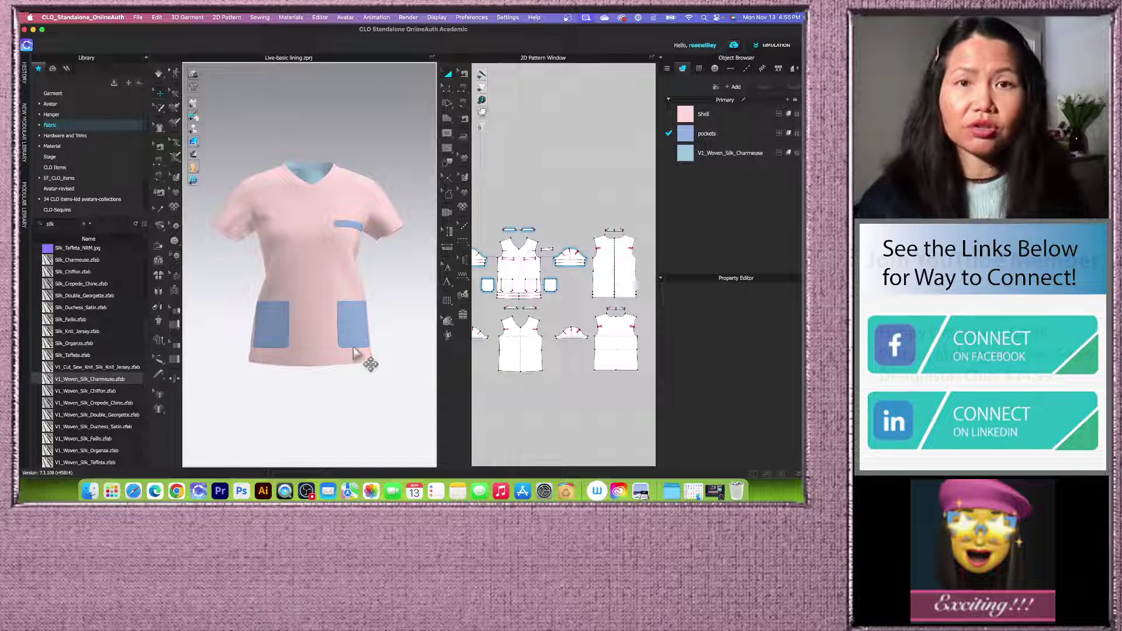
scroll(359, 344, "down", 2)
scroll(371, 342, "up", 3)
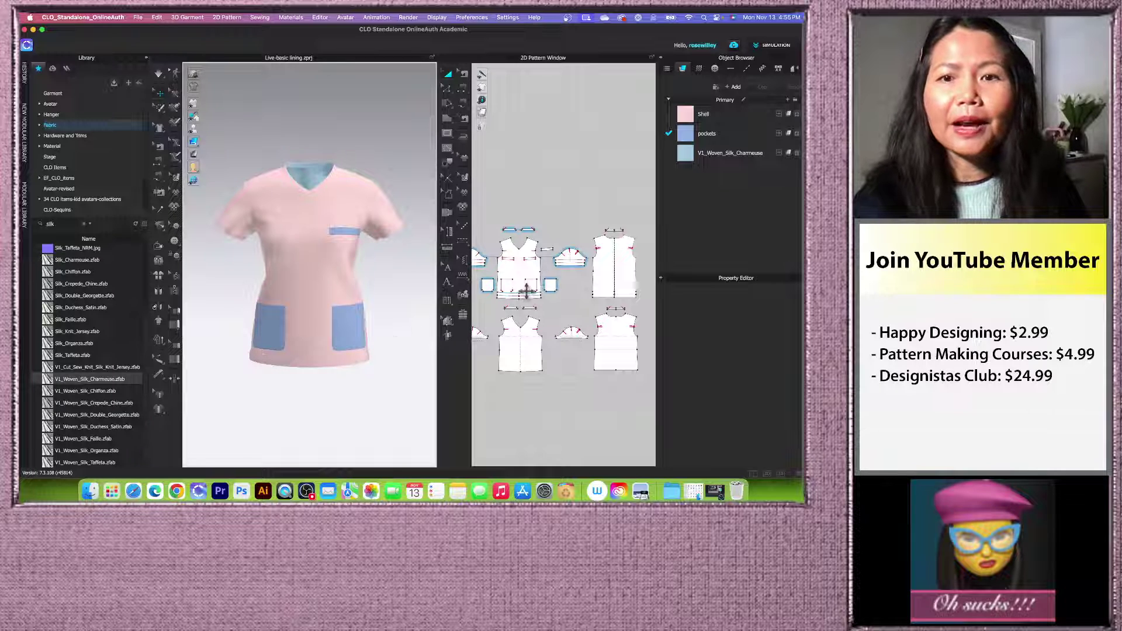
scroll(532, 292, "down", 3)
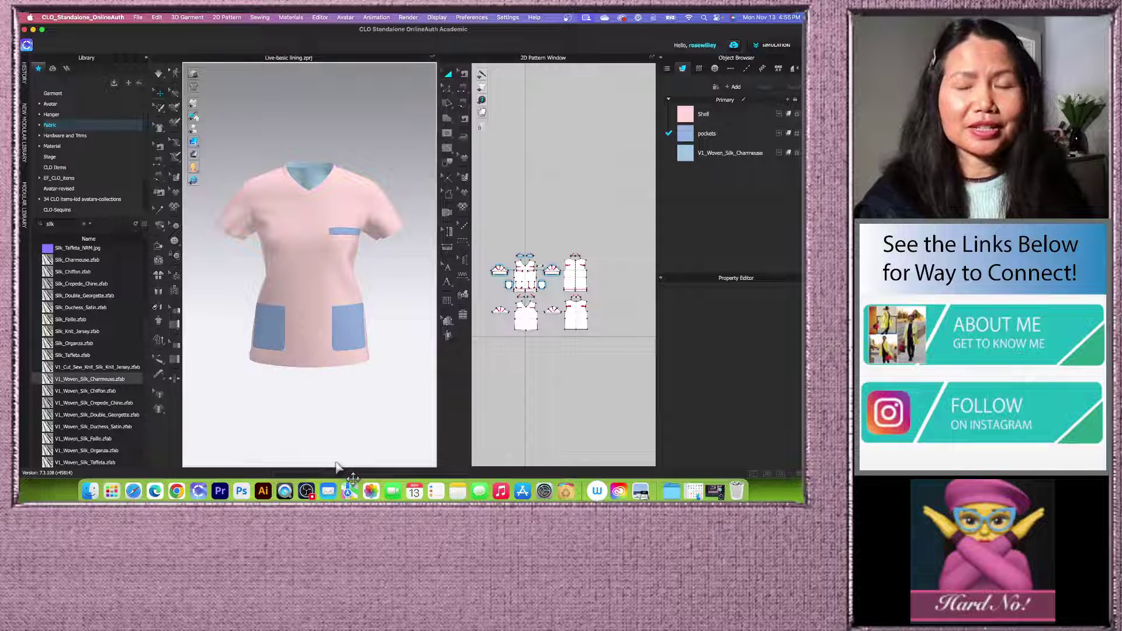
Step: Select the Shell fabric and bring up the texture setting in its basic material parameters
left_click(730, 131)
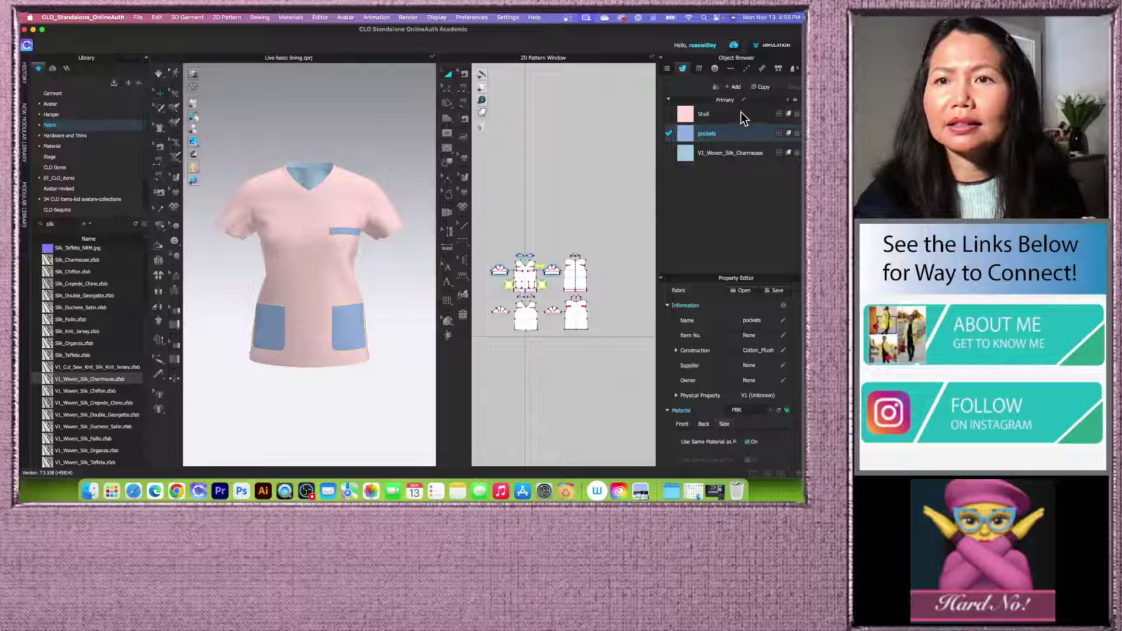
left_click(743, 115)
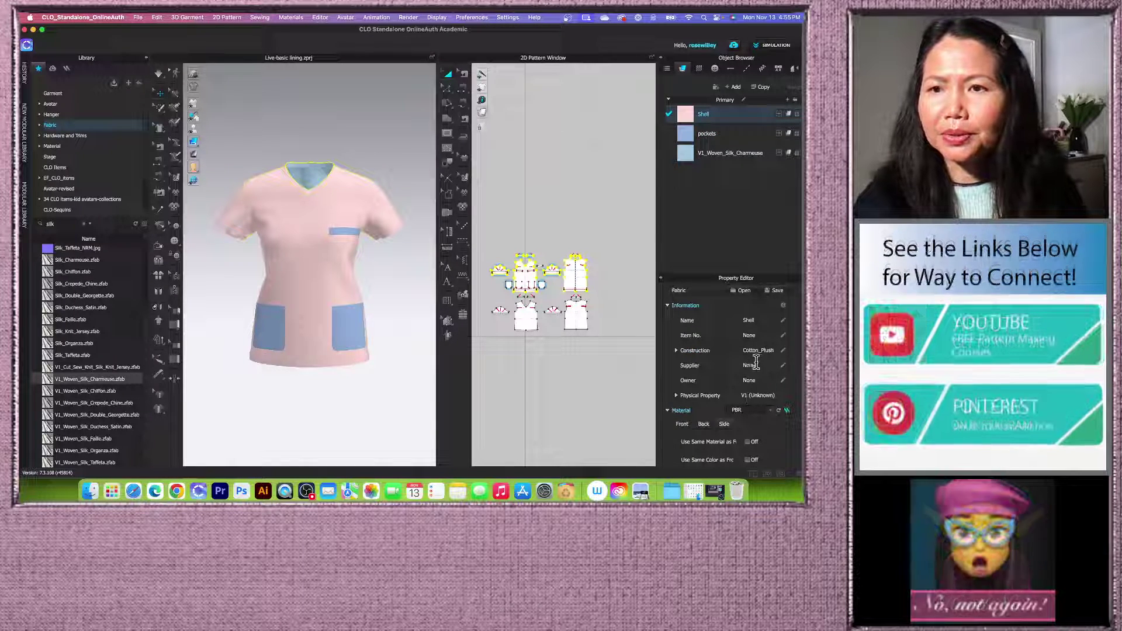
scroll(757, 381, "down", 5)
scroll(758, 383, "up", 5)
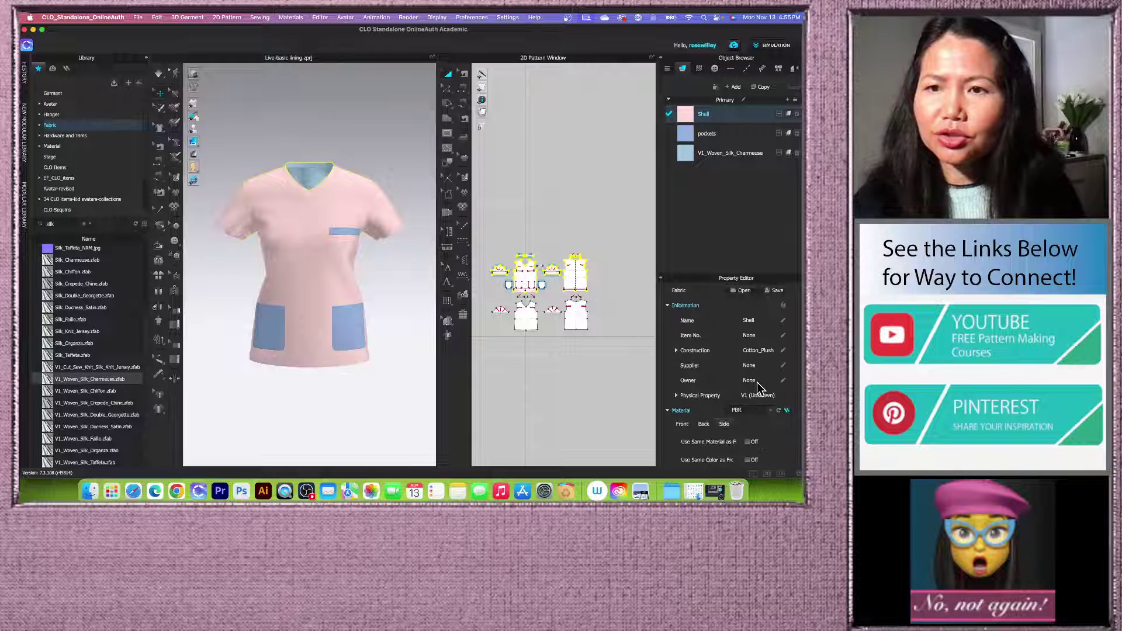
scroll(758, 387, "down", 3)
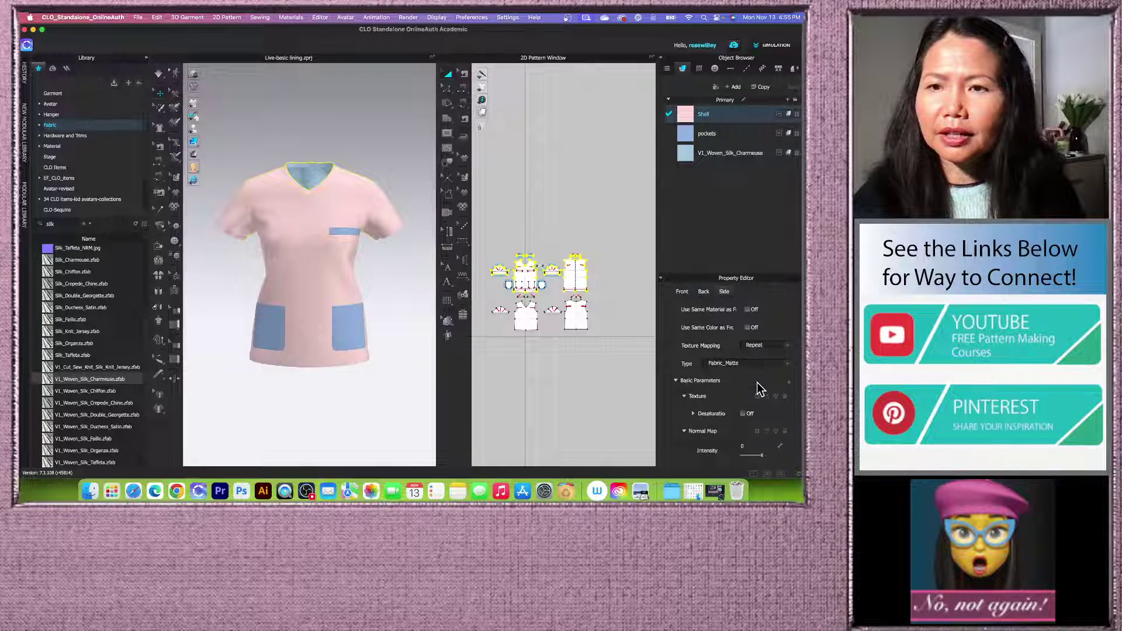
scroll(758, 389, "down", 3)
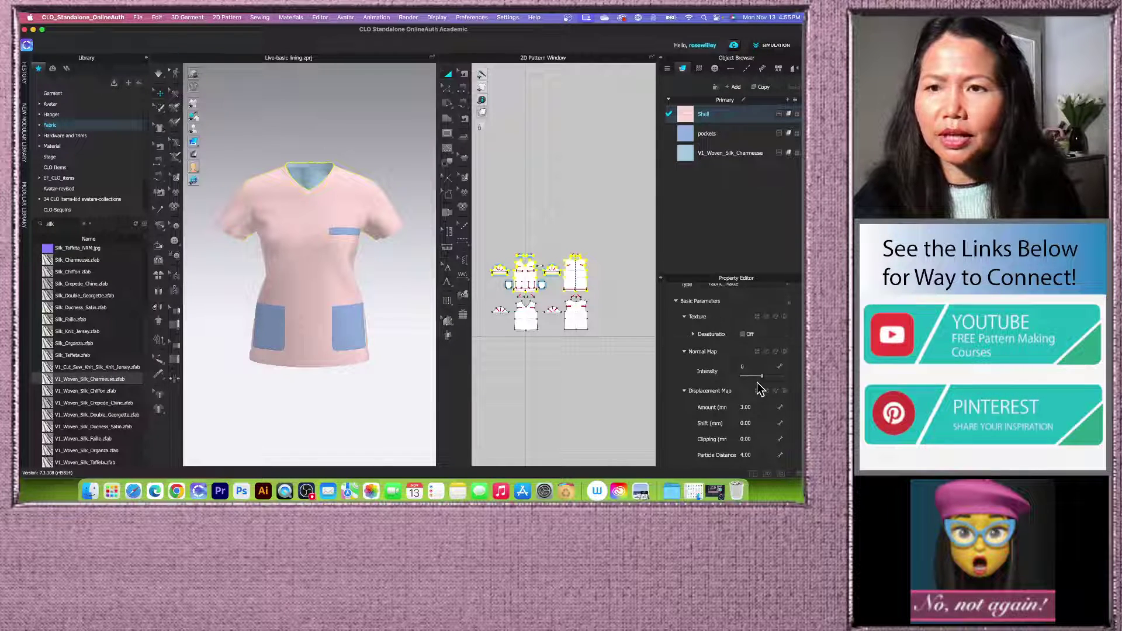
Step: Load the pink-skirt plaid tartan BASE image from the Desktop's digital fabric textures folder as the Shell fabric's texture
left_click(757, 318)
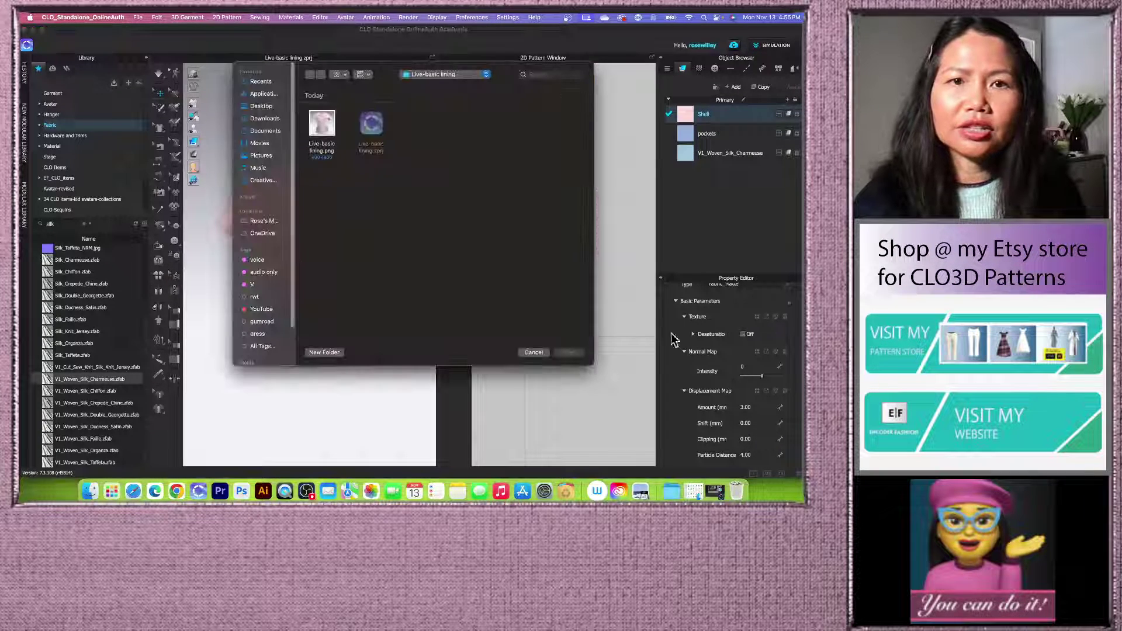
left_click(261, 105)
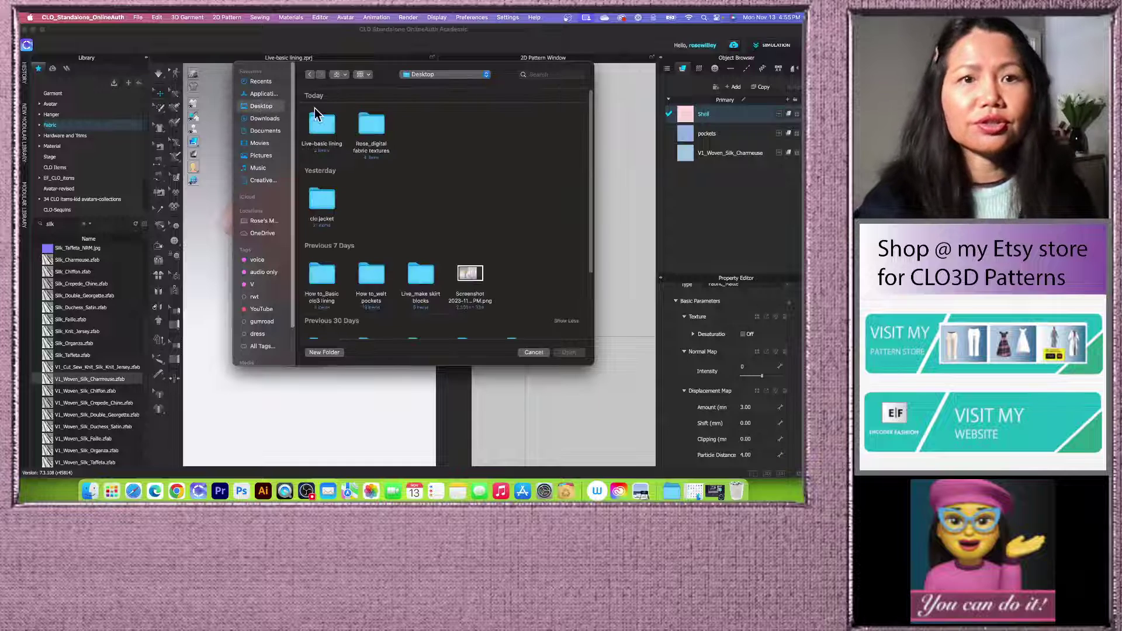
double_click(373, 124)
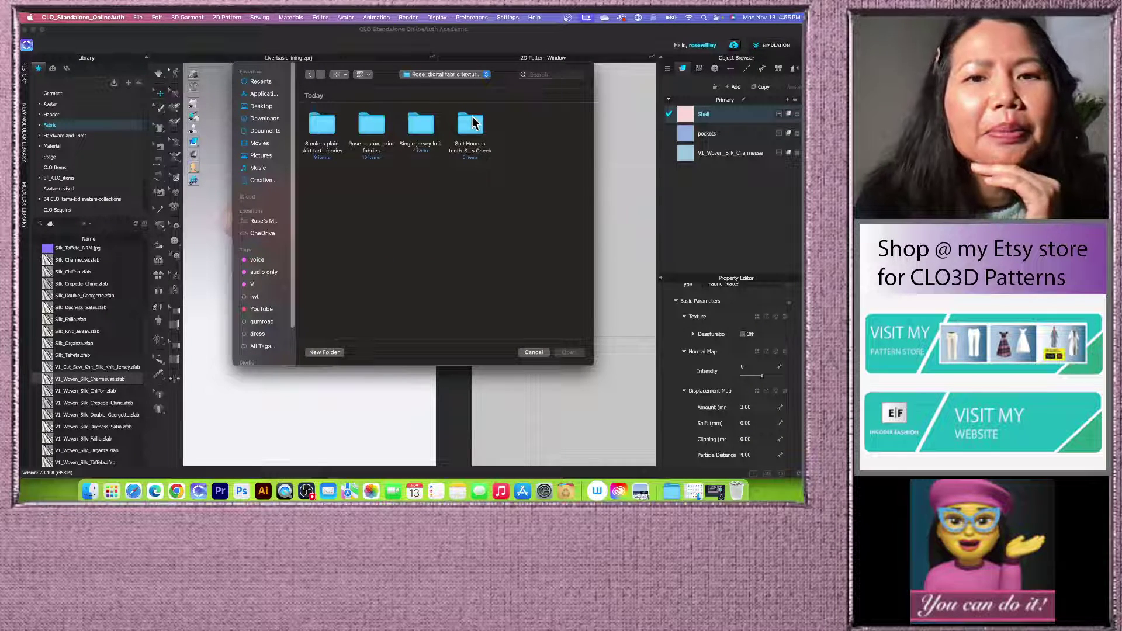
left_click(327, 129)
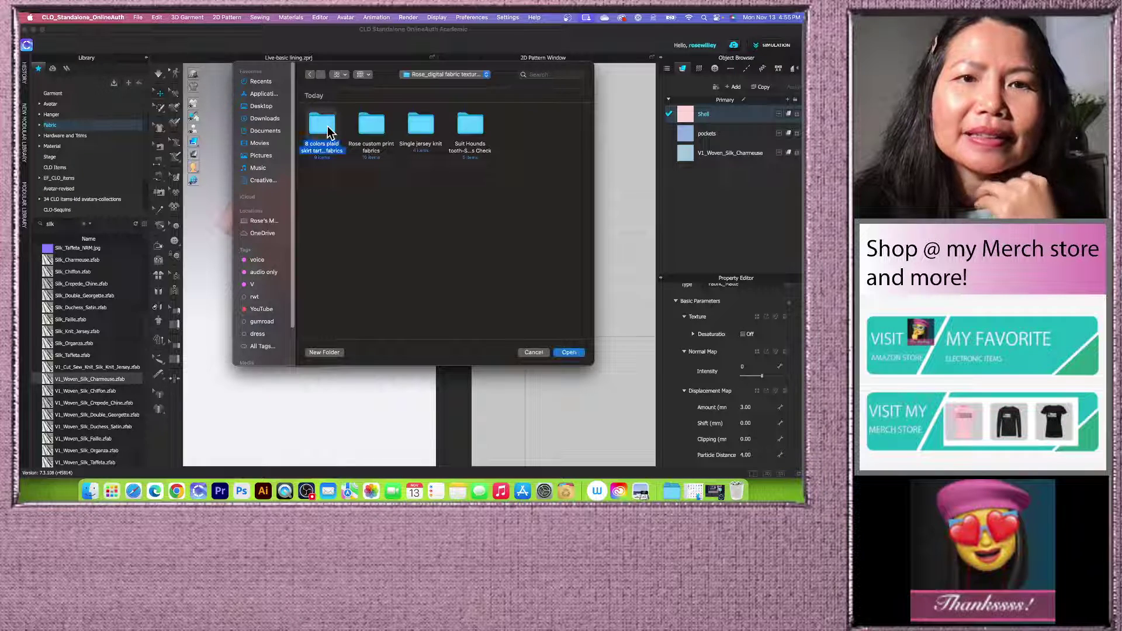
double_click(328, 129)
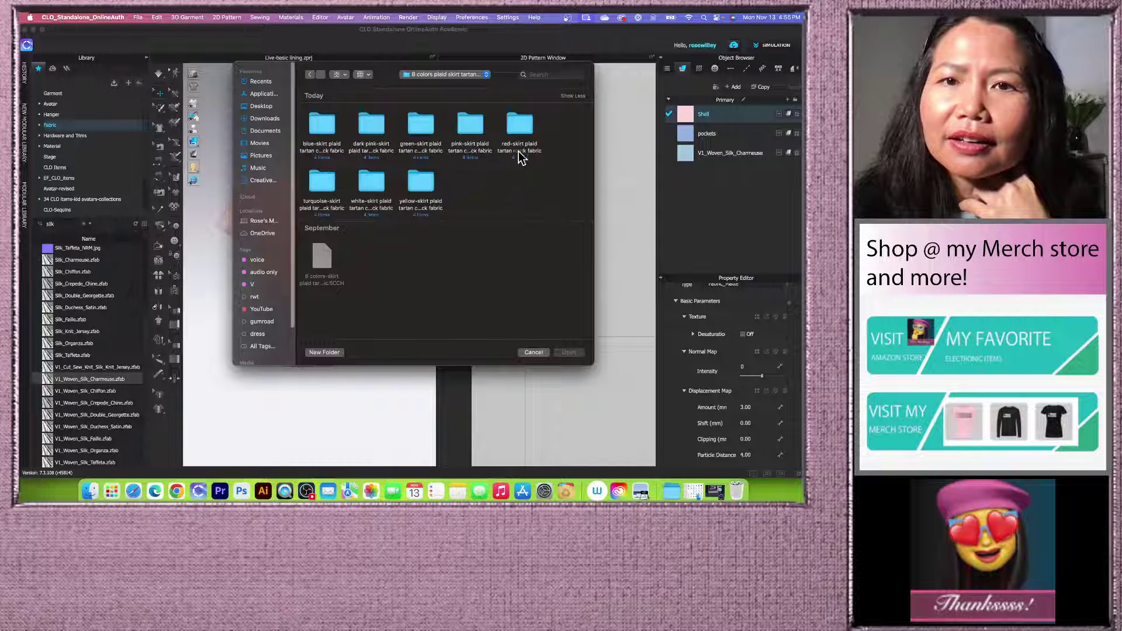
double_click(473, 125)
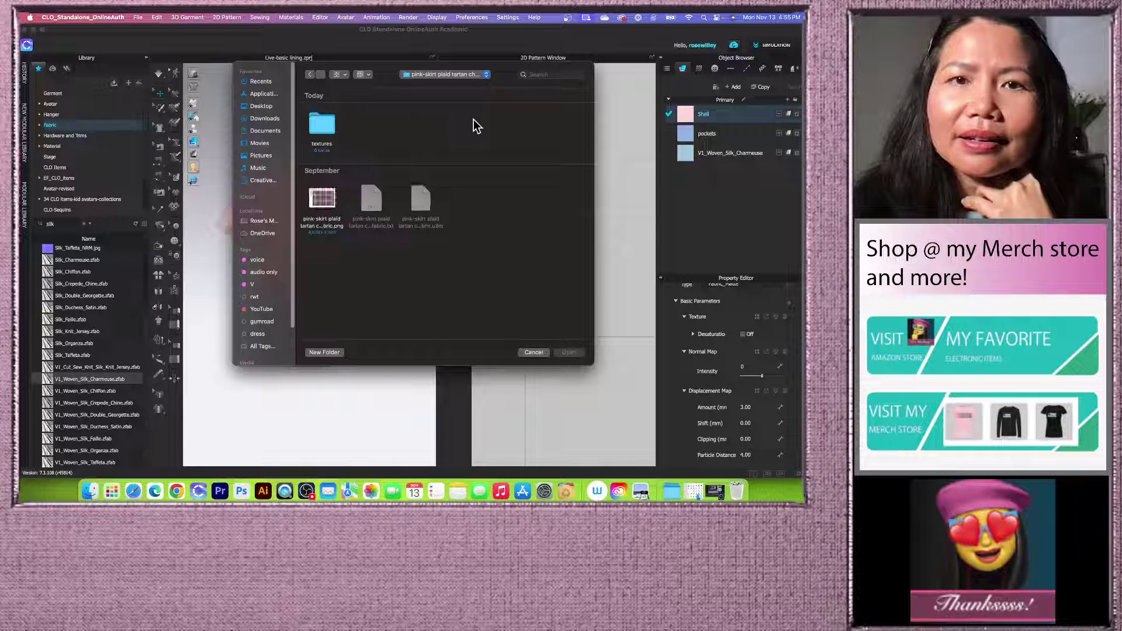
double_click(322, 125)
left_click(372, 125)
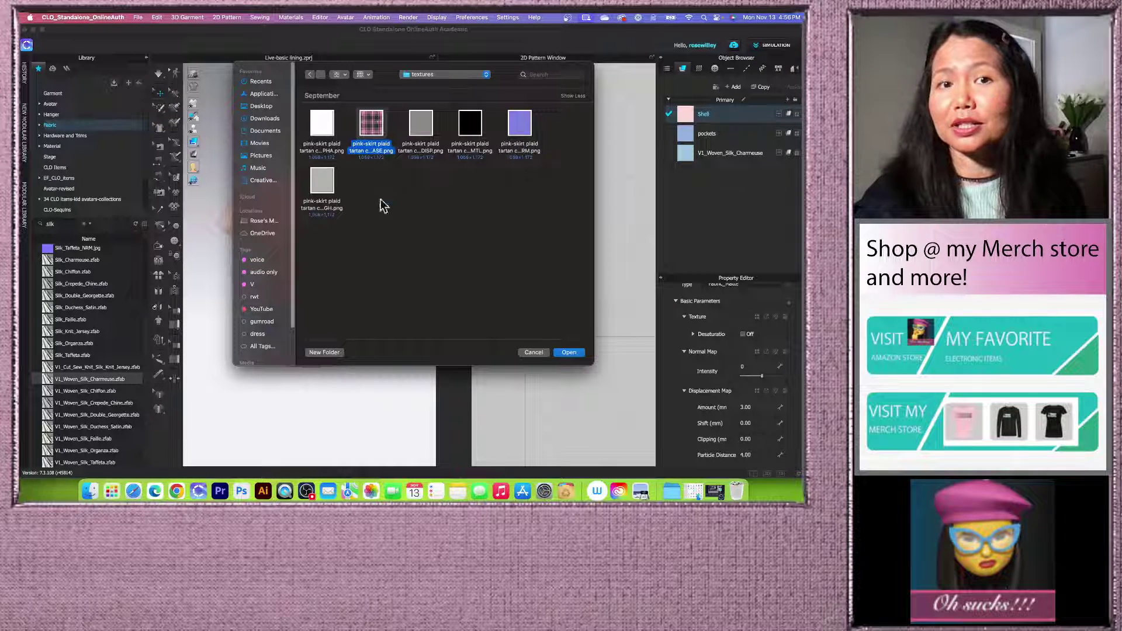
left_click(576, 353)
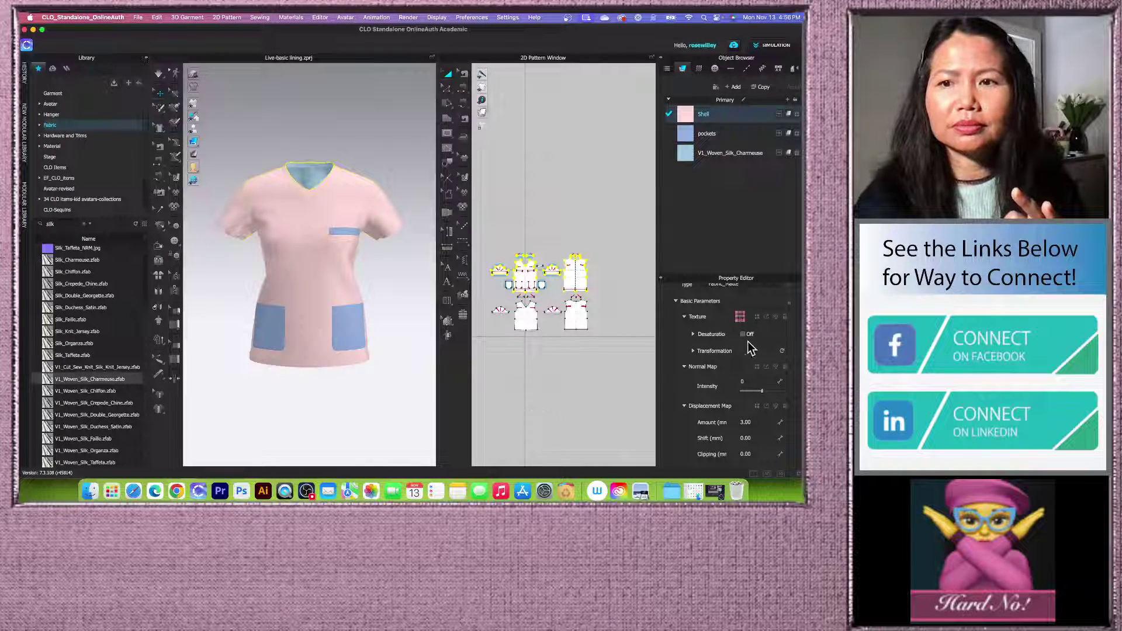
Step: Examine the 2D pattern pieces that use the Shell fabric and review that fabric's properties
scroll(554, 385, "up", 2)
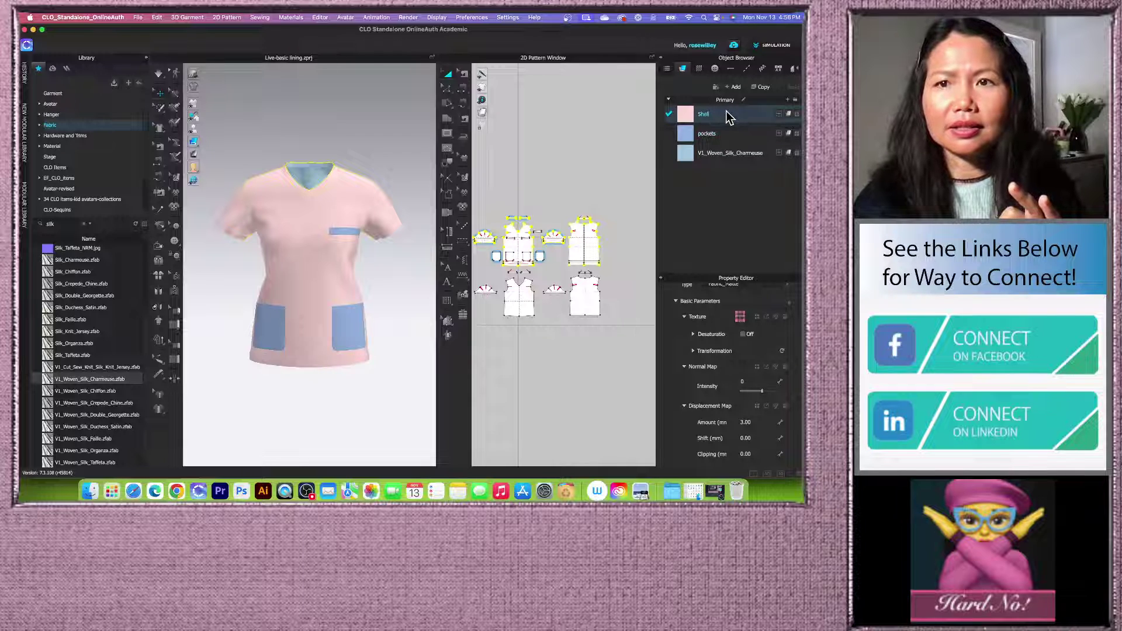
scroll(571, 350, "down", 3)
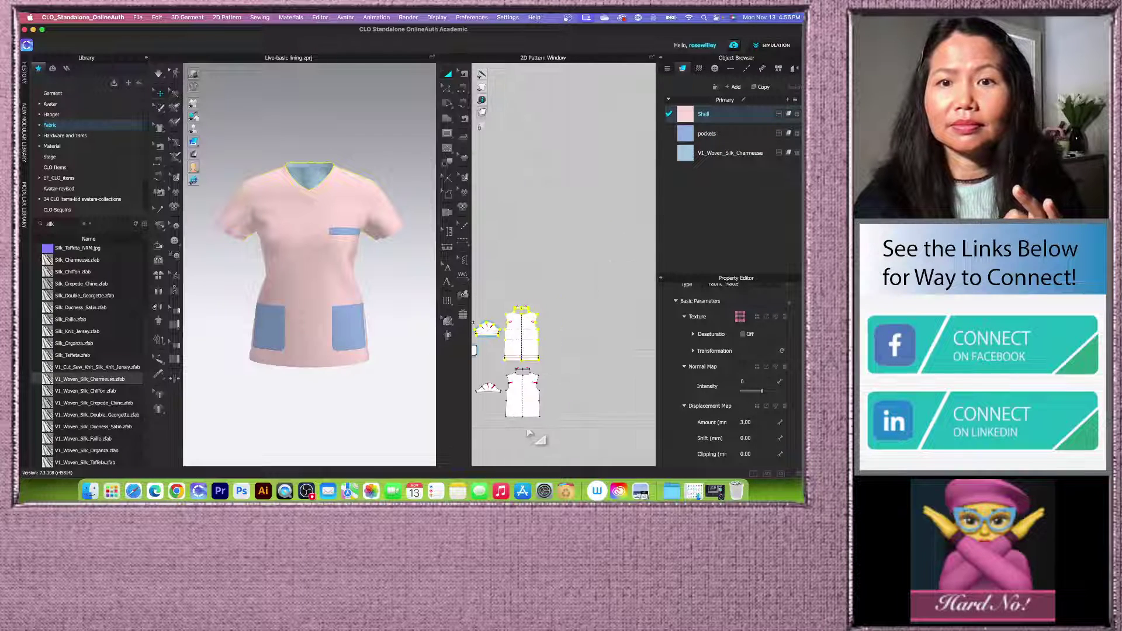
left_click(624, 246)
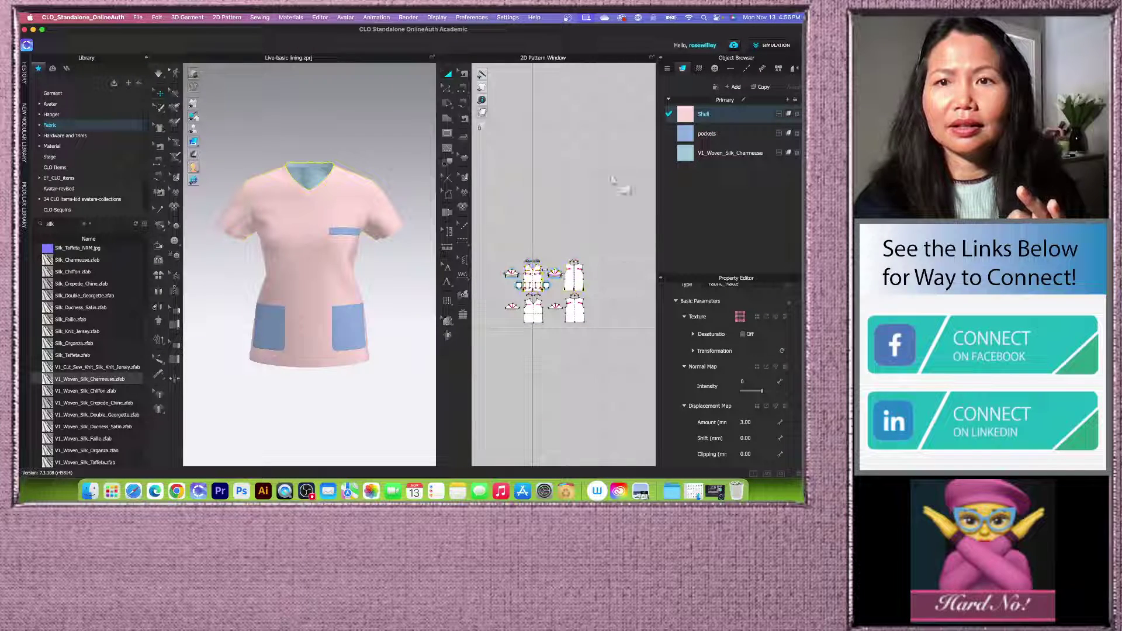
left_click(695, 122)
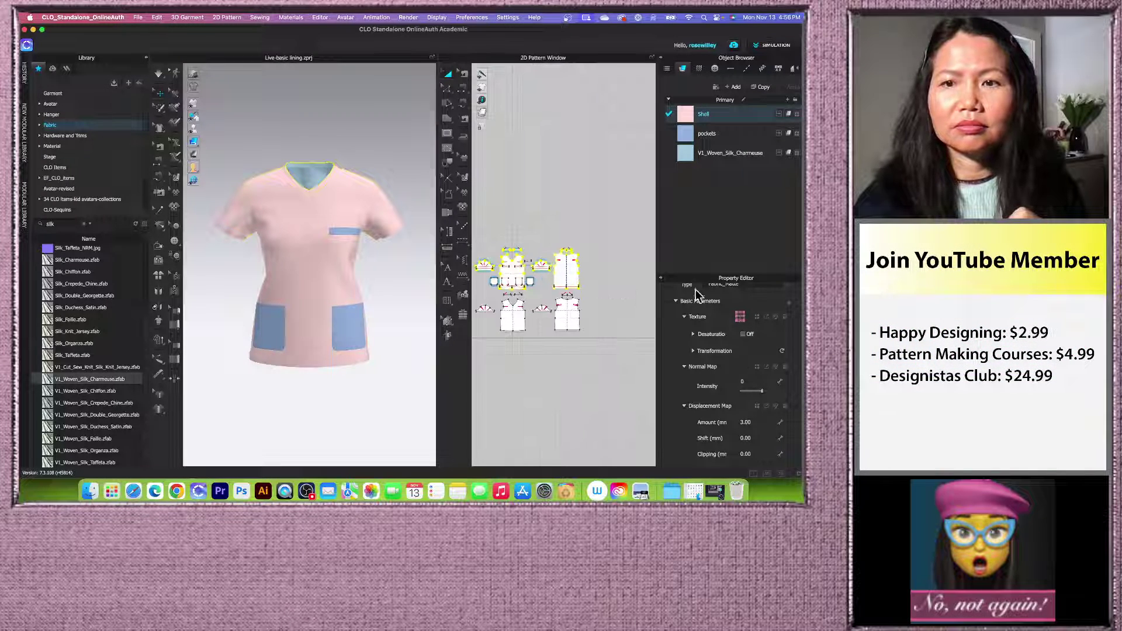
mouse_move(682, 116)
left_mouse_down()
mouse_move(664, 163)
mouse_move(582, 270)
mouse_move(685, 112)
left_mouse_up()
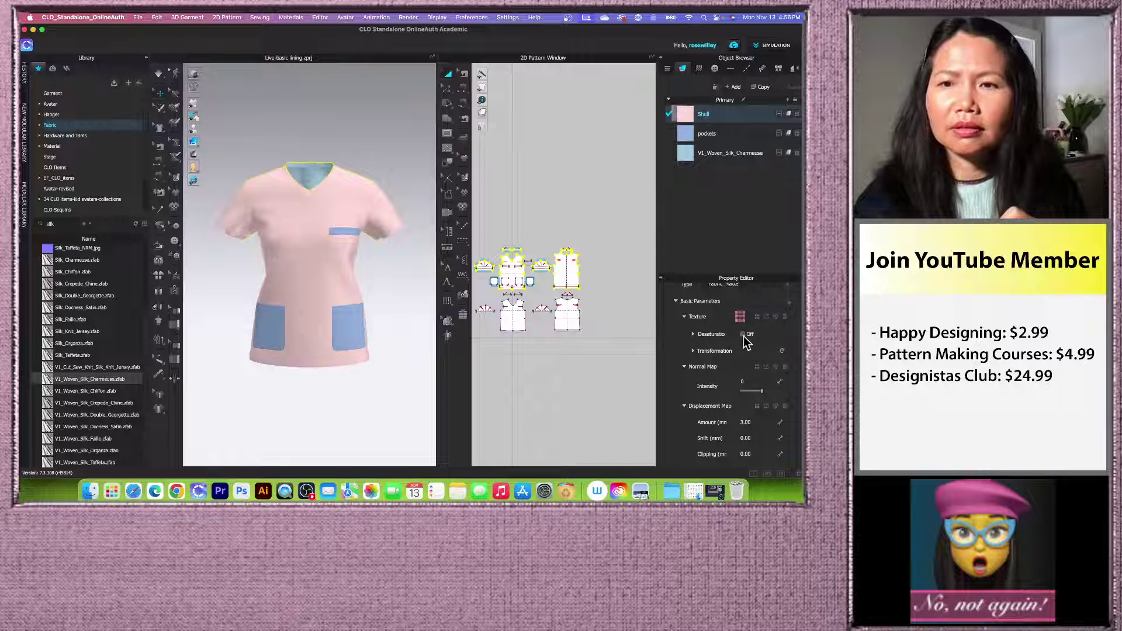
scroll(741, 327, "down", 2)
scroll(741, 326, "up", 4)
scroll(739, 320, "up", 3)
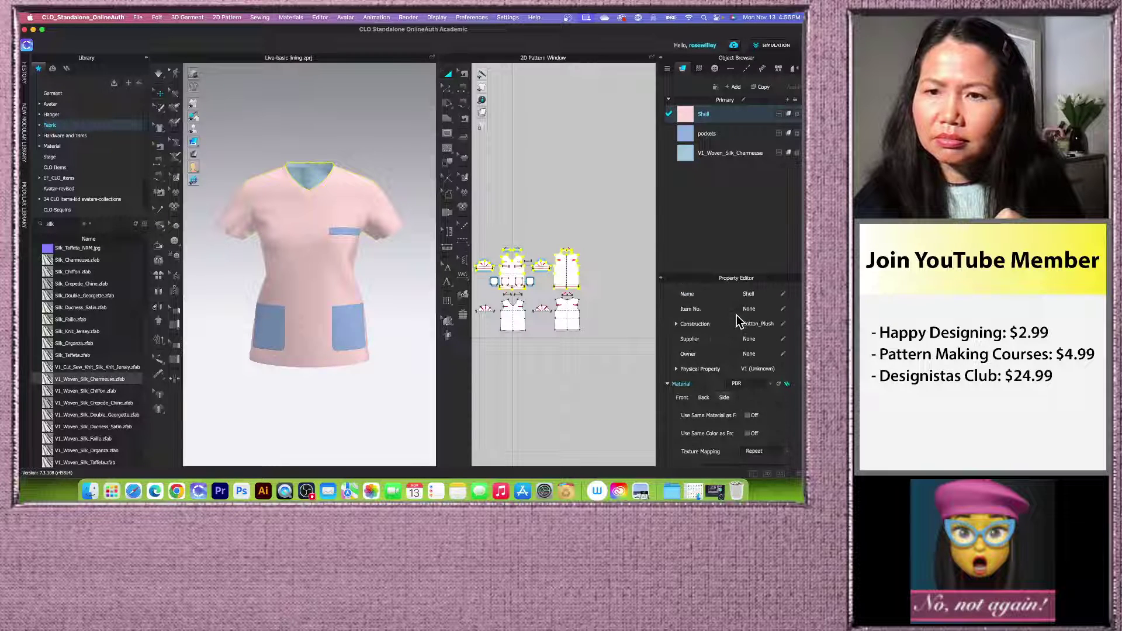
Step: Reload the pink-skirt plaid tartan BASE image as the texture in the Shell fabric's basic parameters
scroll(740, 324, "down", 5)
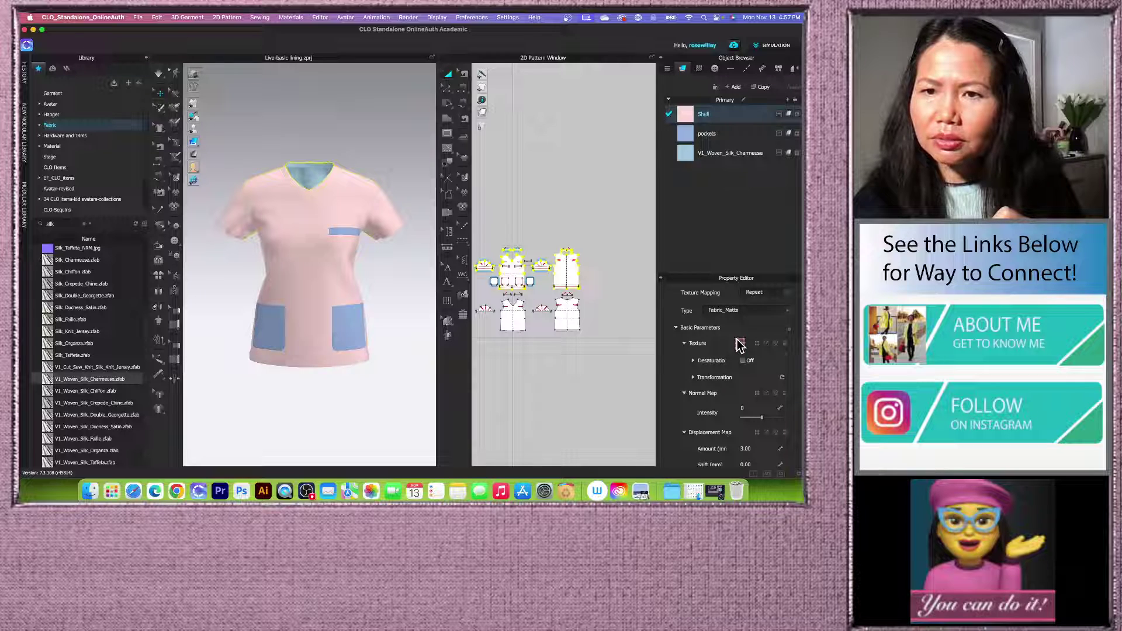
left_click(740, 343)
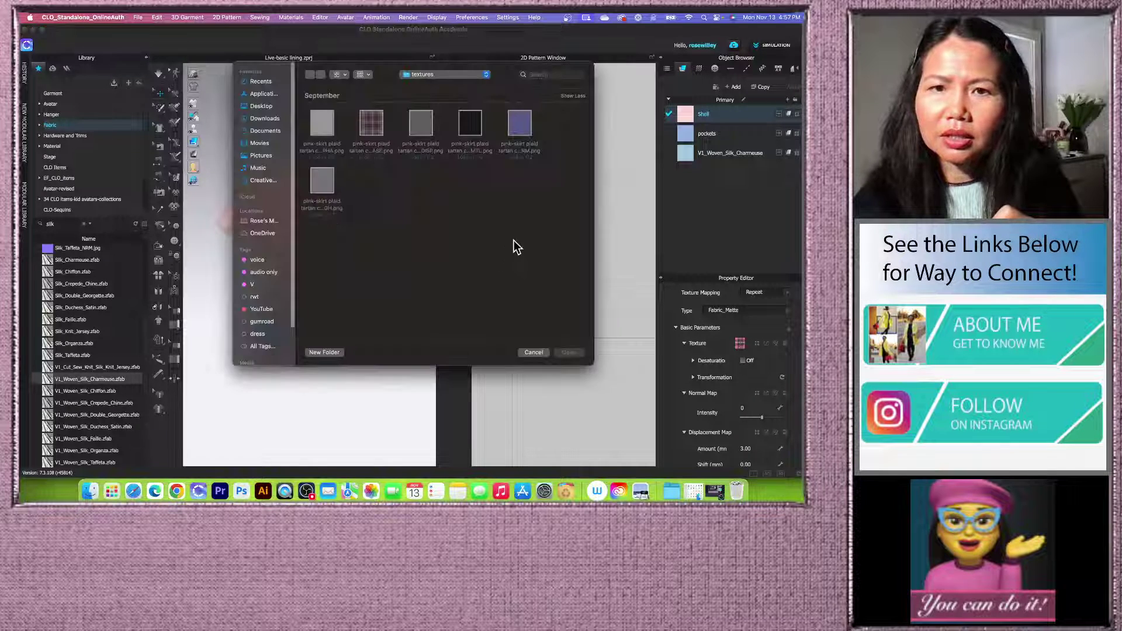
left_click(371, 123)
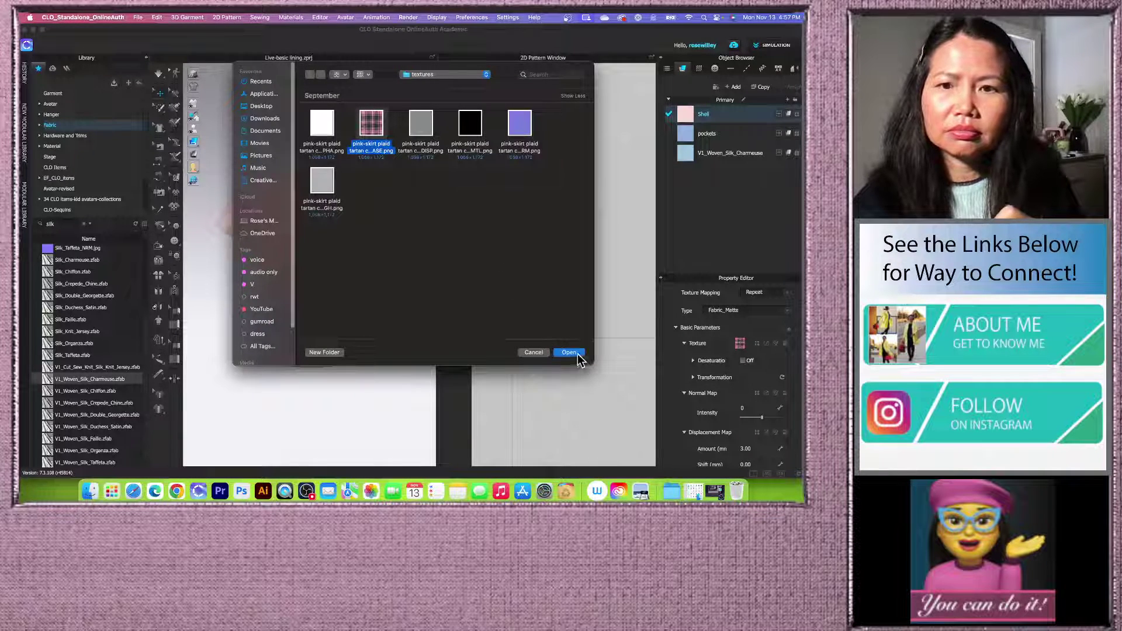
left_click(568, 353)
Step: Turn the 3D garment to its back and change the garment's surface display style
left_click(398, 287)
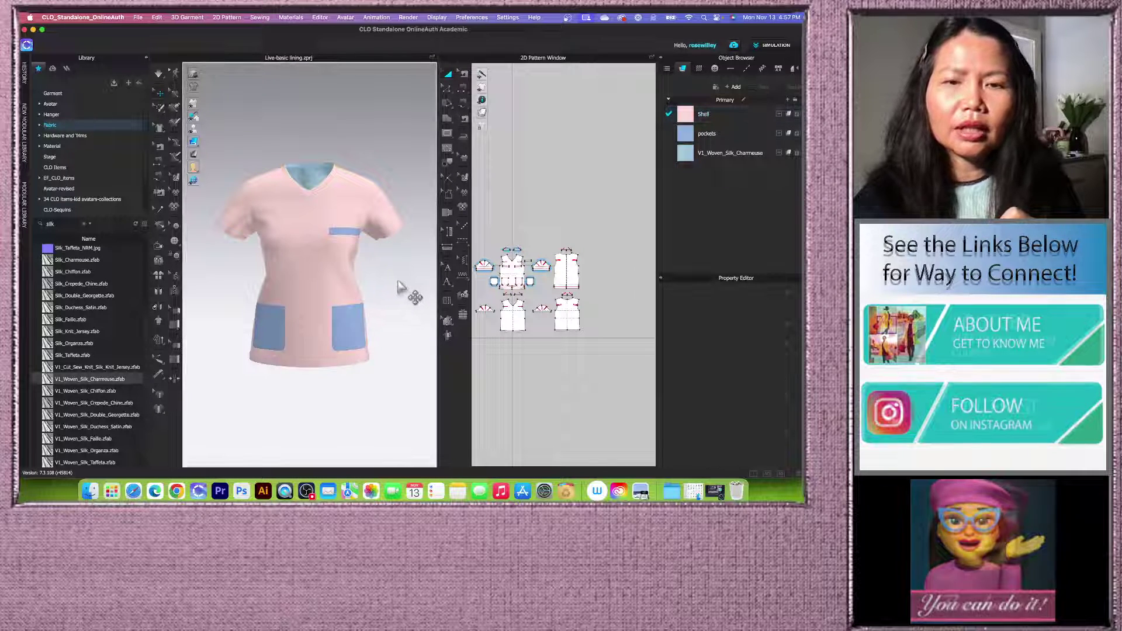
right_click_drag(398, 284, 304, 282)
scroll(489, 264, "up", 5)
scroll(553, 236, "down", 5)
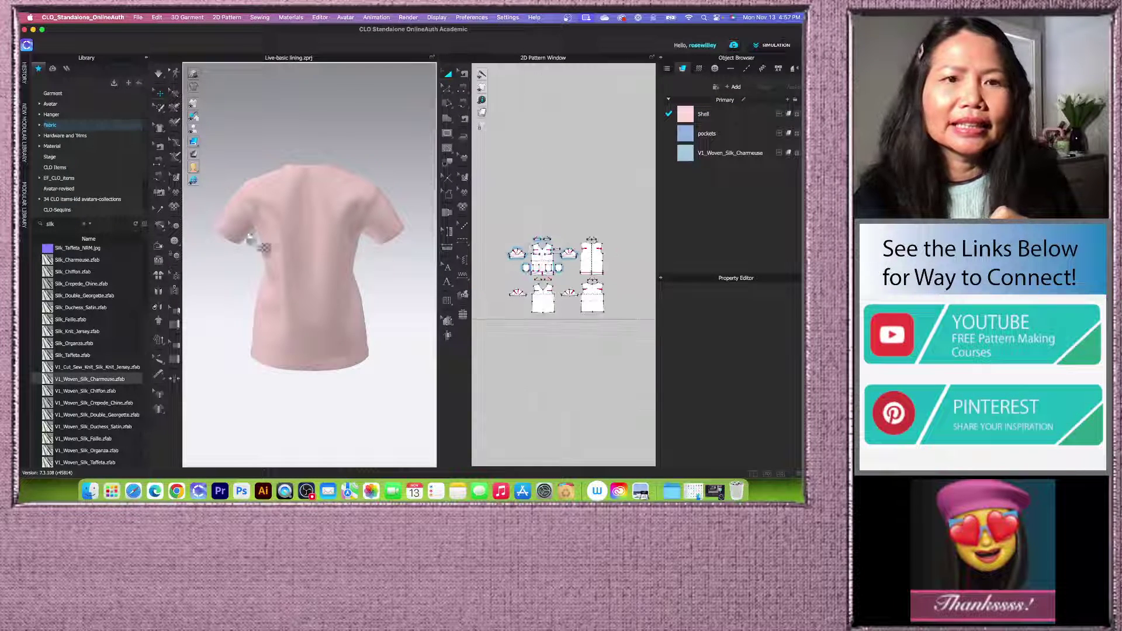
left_click(195, 142)
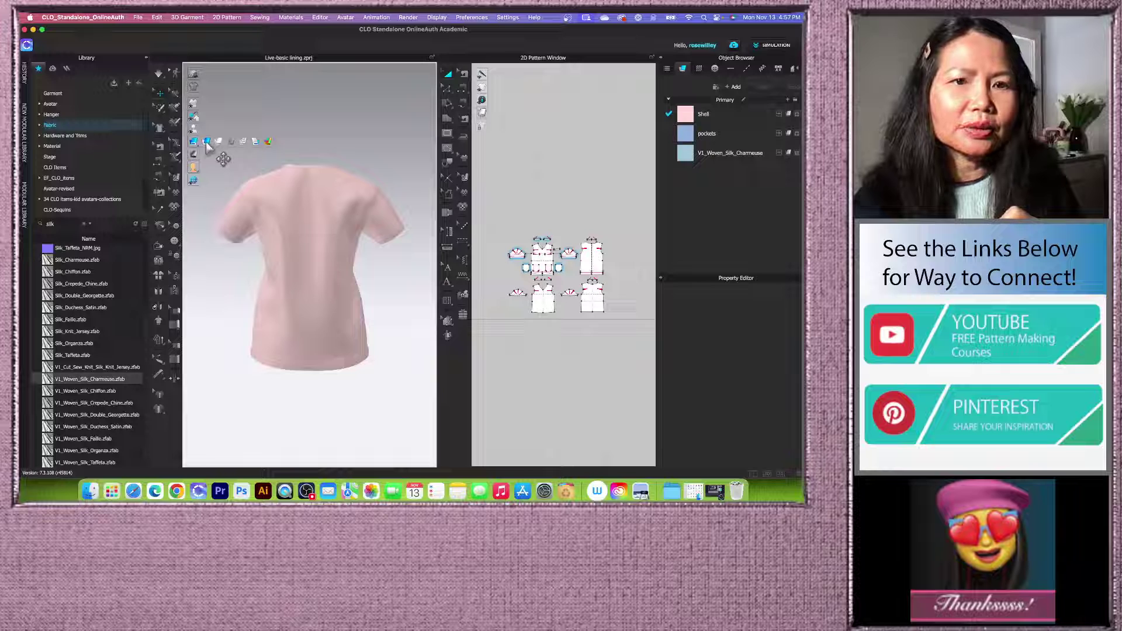
left_click(206, 143)
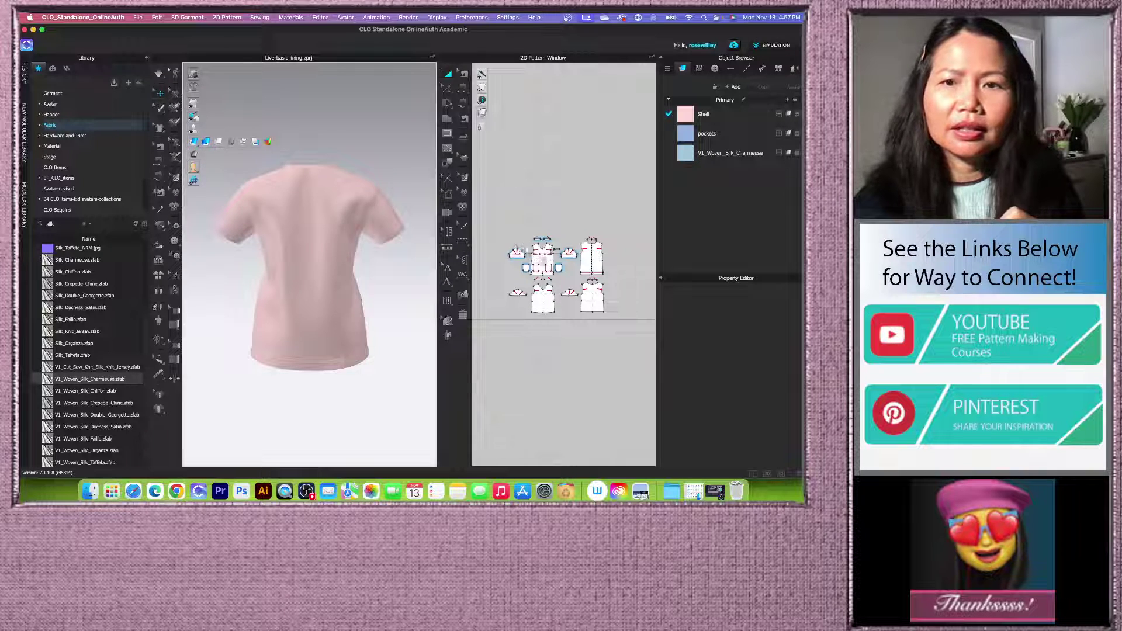
Step: Select the Shell fabric and open the digital fabric textures folder in the library
scroll(555, 409, "up", 2)
left_click_drag(492, 186, 623, 264)
left_click(726, 117)
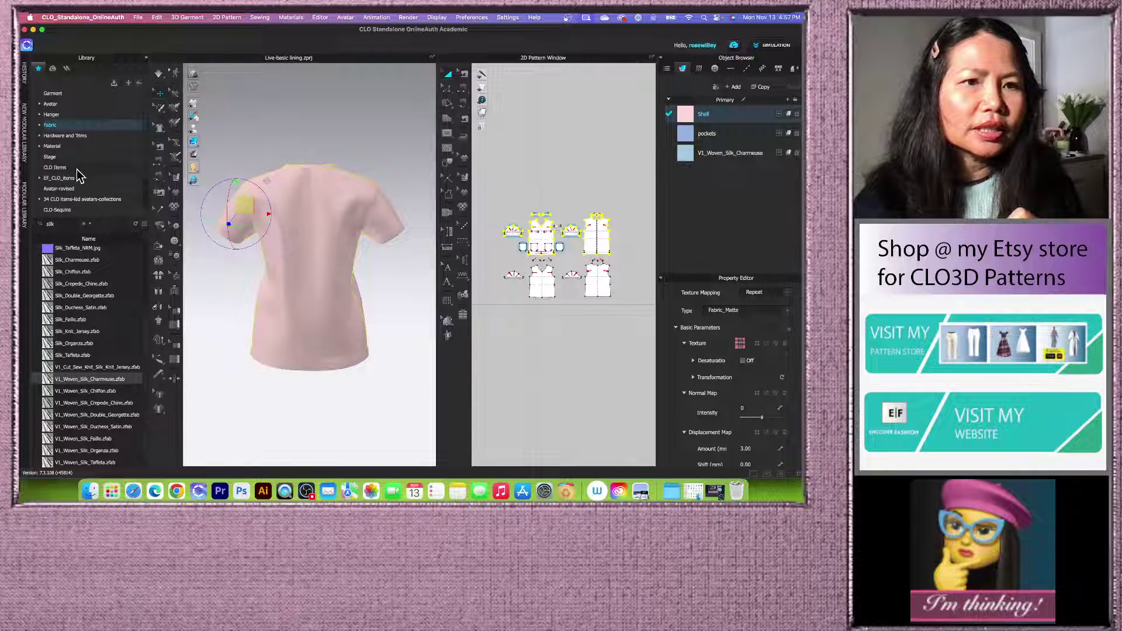
scroll(88, 187, "down", 3)
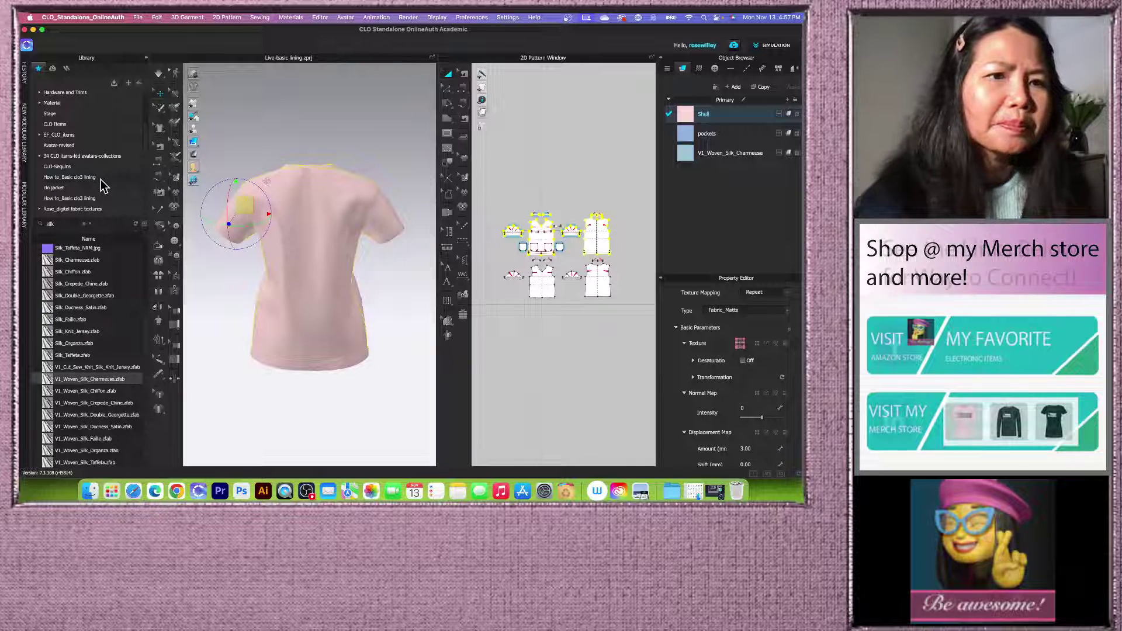
left_click(100, 209)
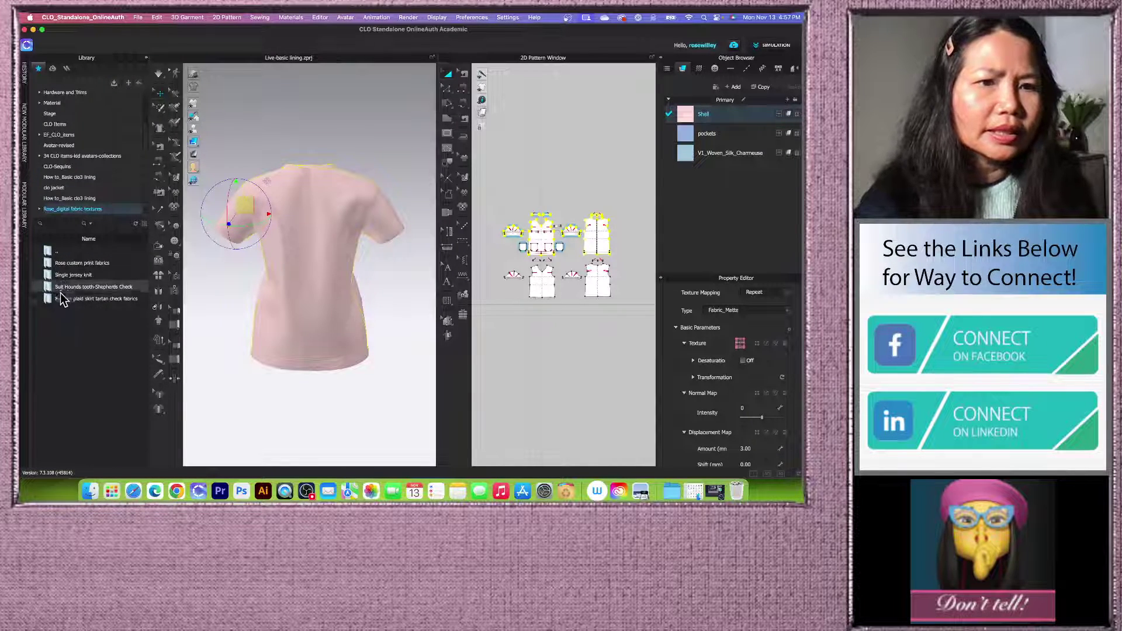
Step: Apply the plaid image from the pink-skirt plaid tartan check fabric's textures folder to the garment's back, using the Texture map type
double_click(51, 299)
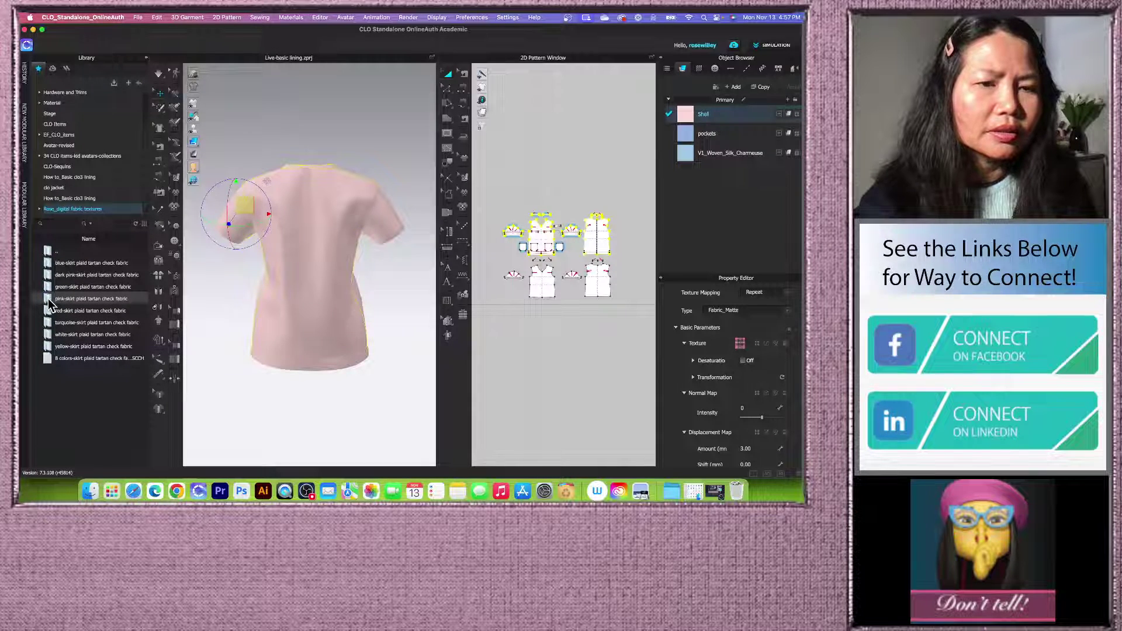
double_click(51, 299)
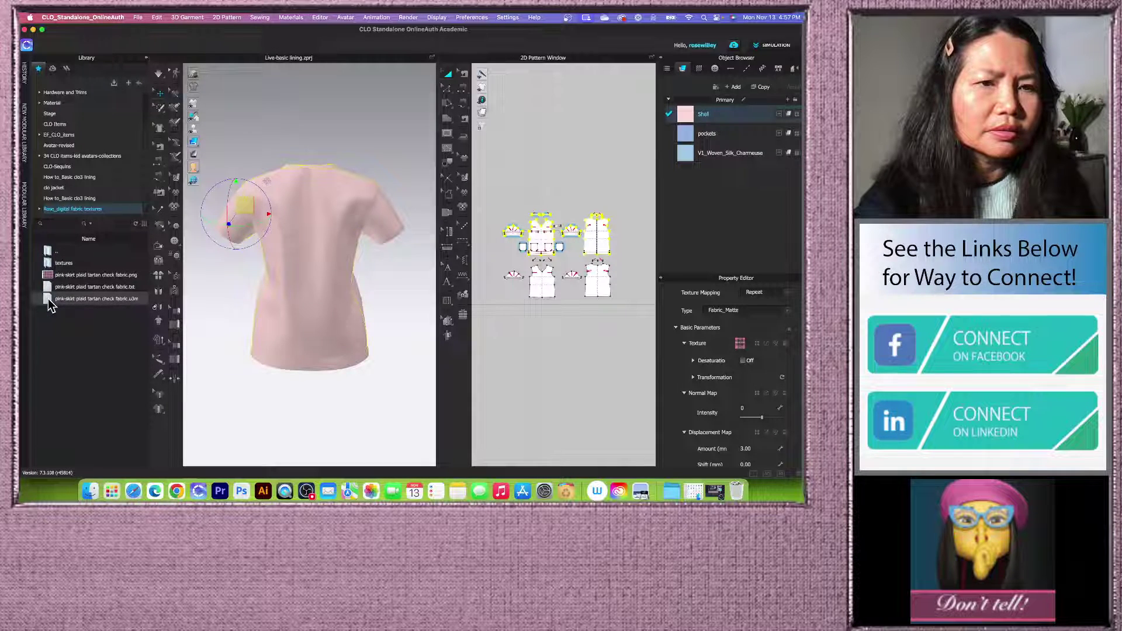
double_click(54, 263)
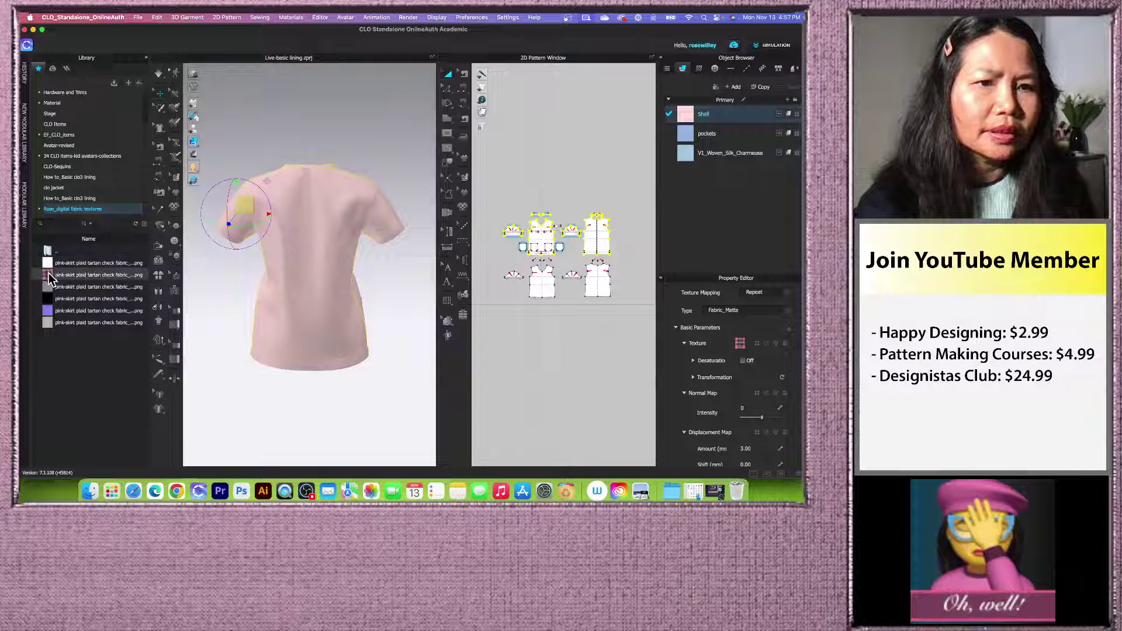
left_click_drag(53, 275, 338, 265)
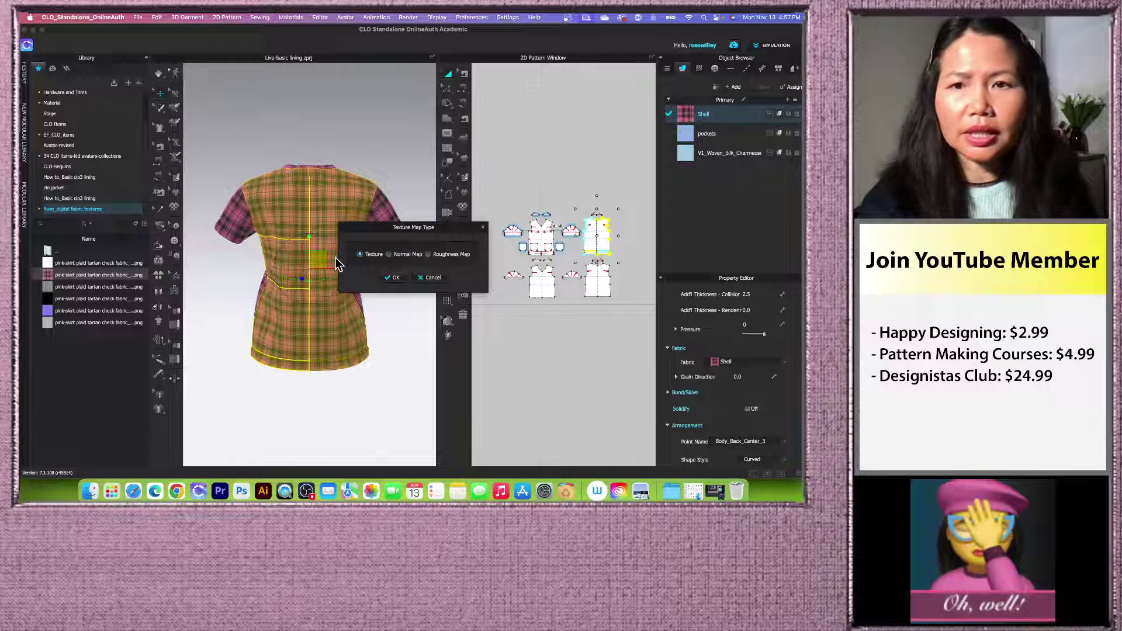
left_click(396, 280)
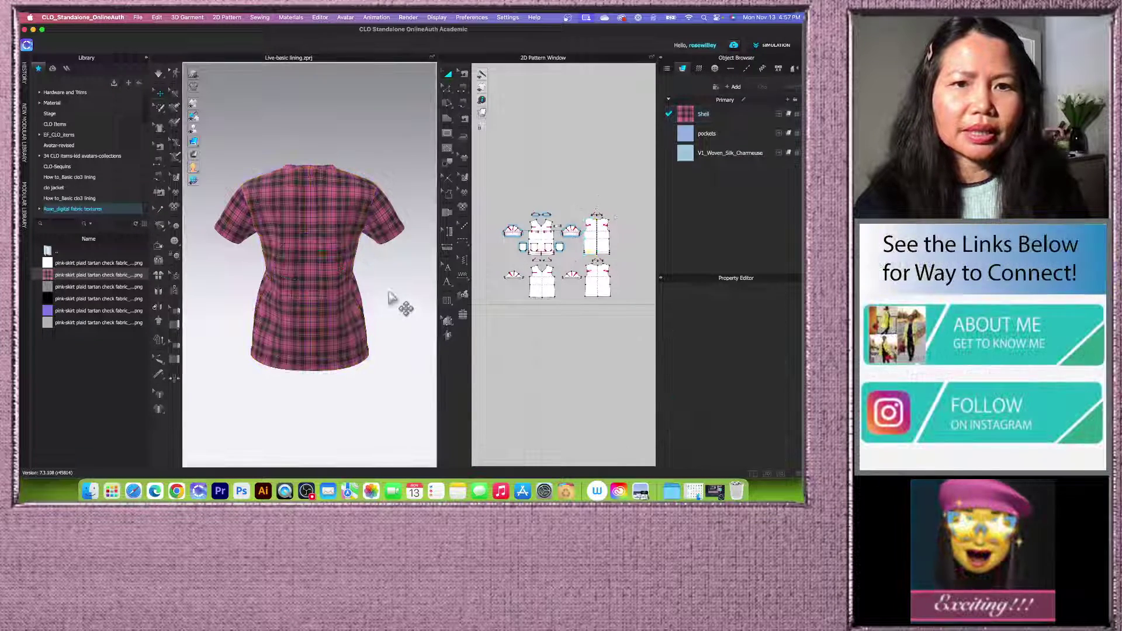
Step: Inspect the plaid on the garment's front in 3D, then check the 2D pattern pieces
right_click_drag(395, 291, 293, 293)
scroll(327, 287, "up", 5)
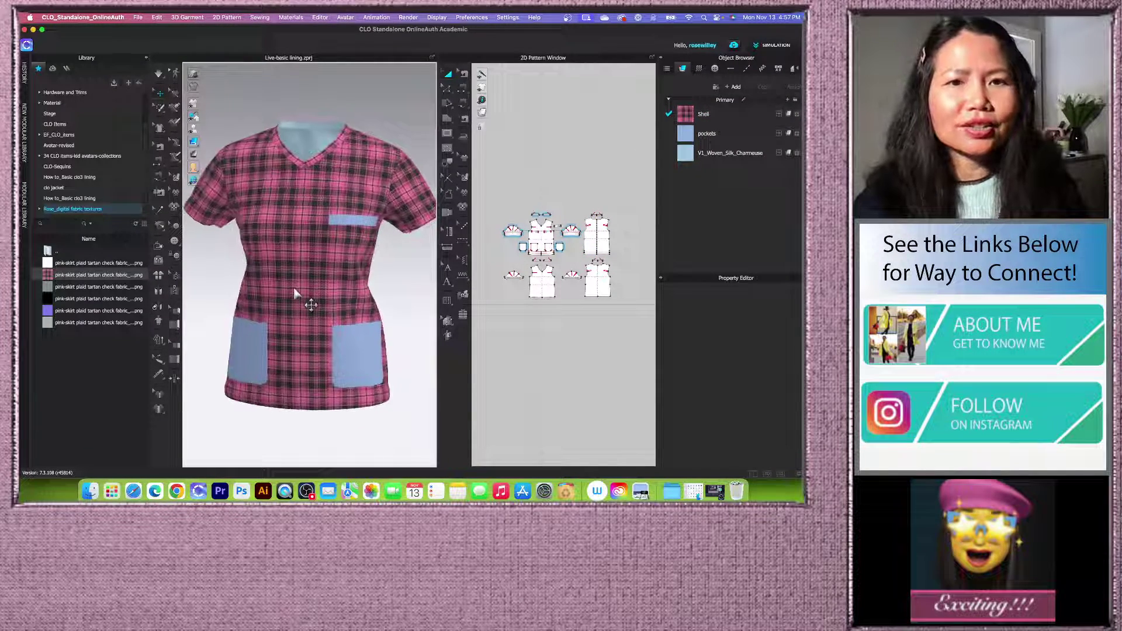
scroll(327, 287, "up", 3)
middle_click_drag(327, 282, 349, 299)
scroll(351, 297, "down", 3)
scroll(350, 299, "up", 2)
scroll(352, 297, "down", 1)
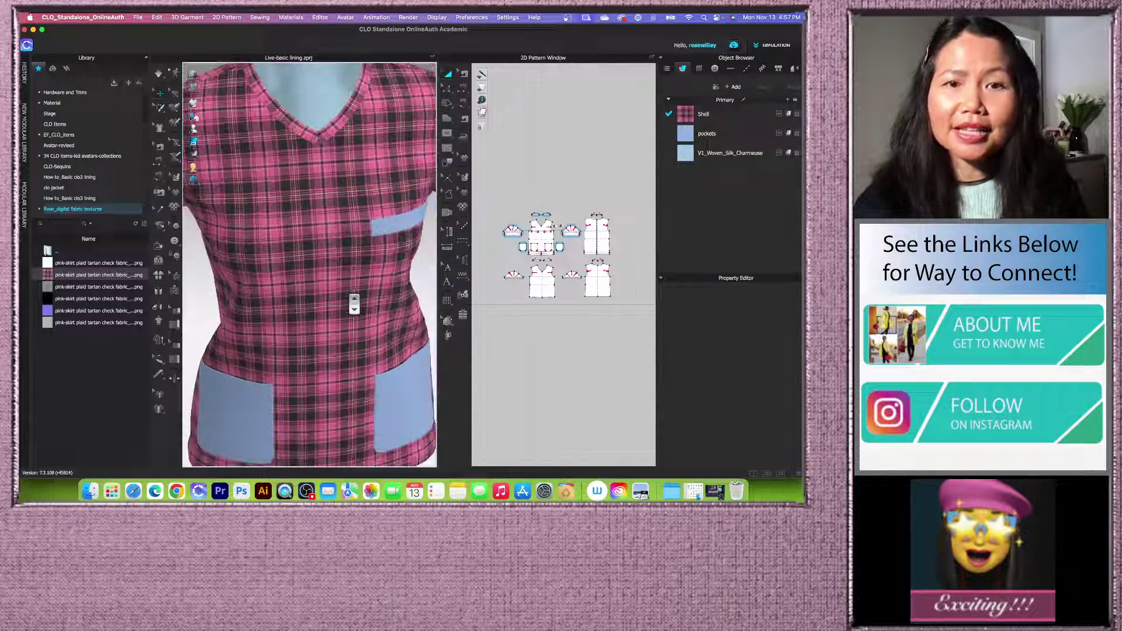
right_click_drag(369, 296, 375, 290)
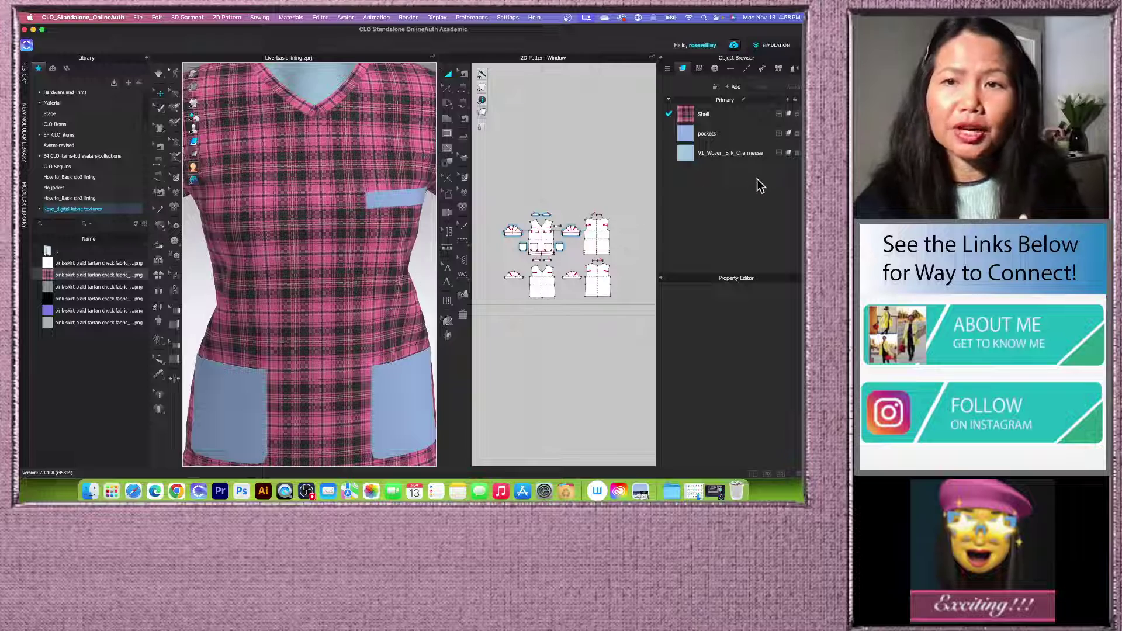
scroll(585, 249, "up", 3)
scroll(581, 246, "down", 2)
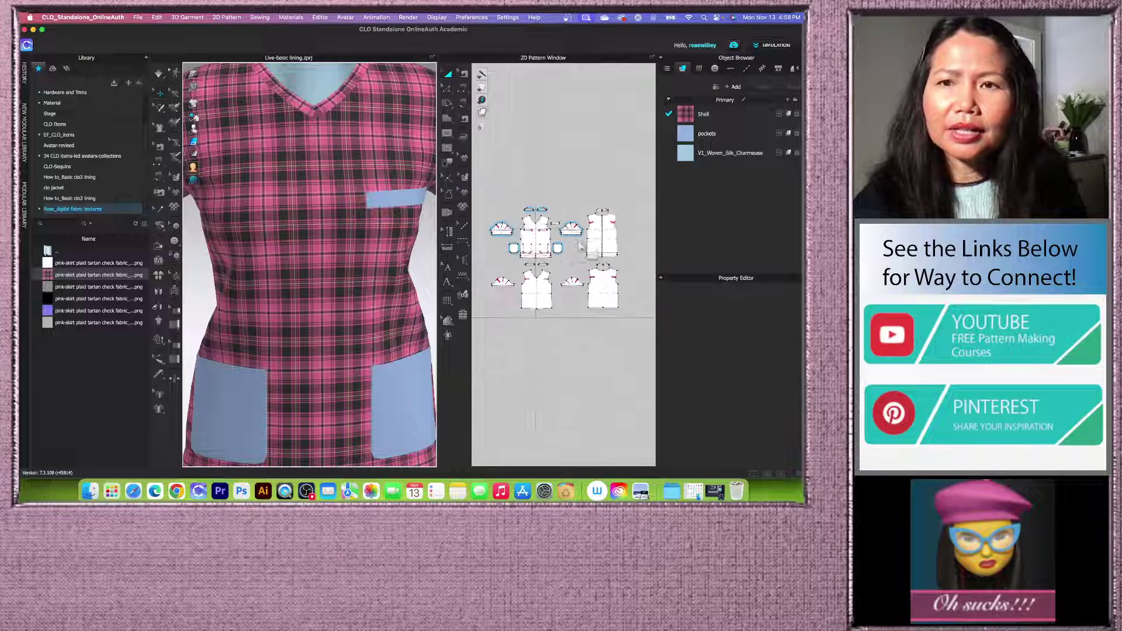
Step: Remove the texture image from the Shell fabric's basic parameters
left_click(742, 115)
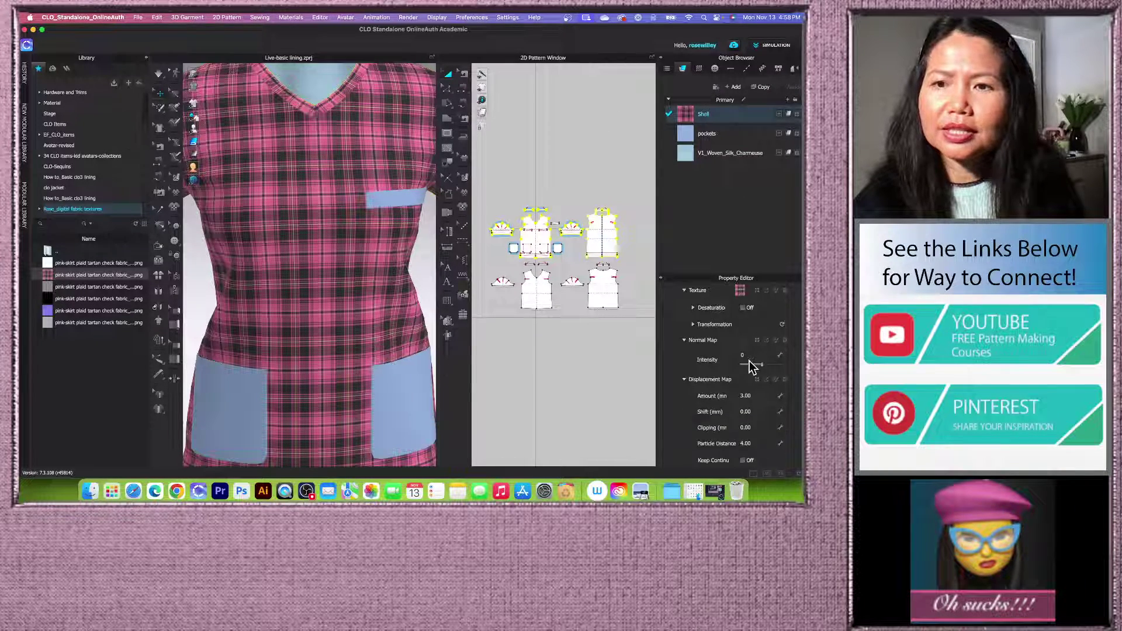
scroll(749, 360, "up", 10)
scroll(748, 359, "down", 5)
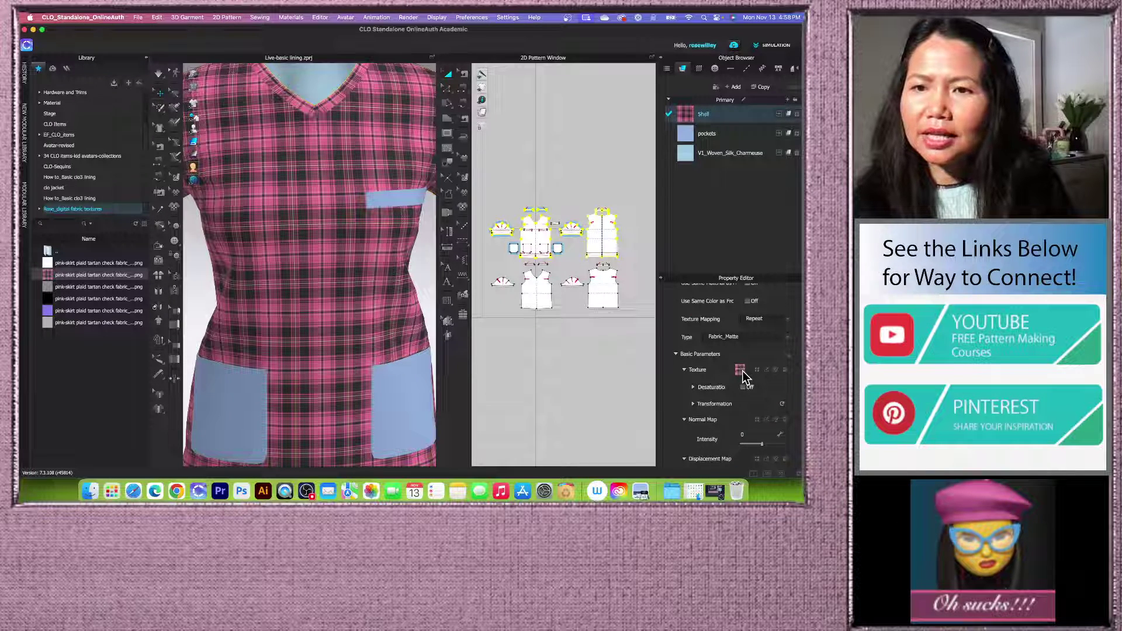
left_click(766, 369)
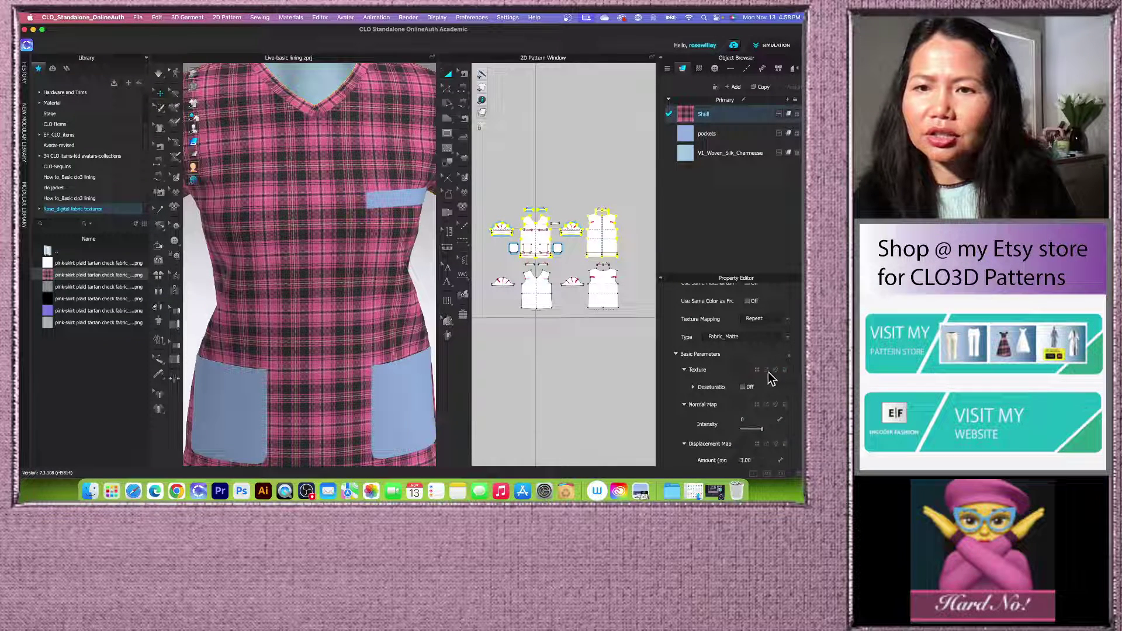
scroll(724, 364, "up", 3)
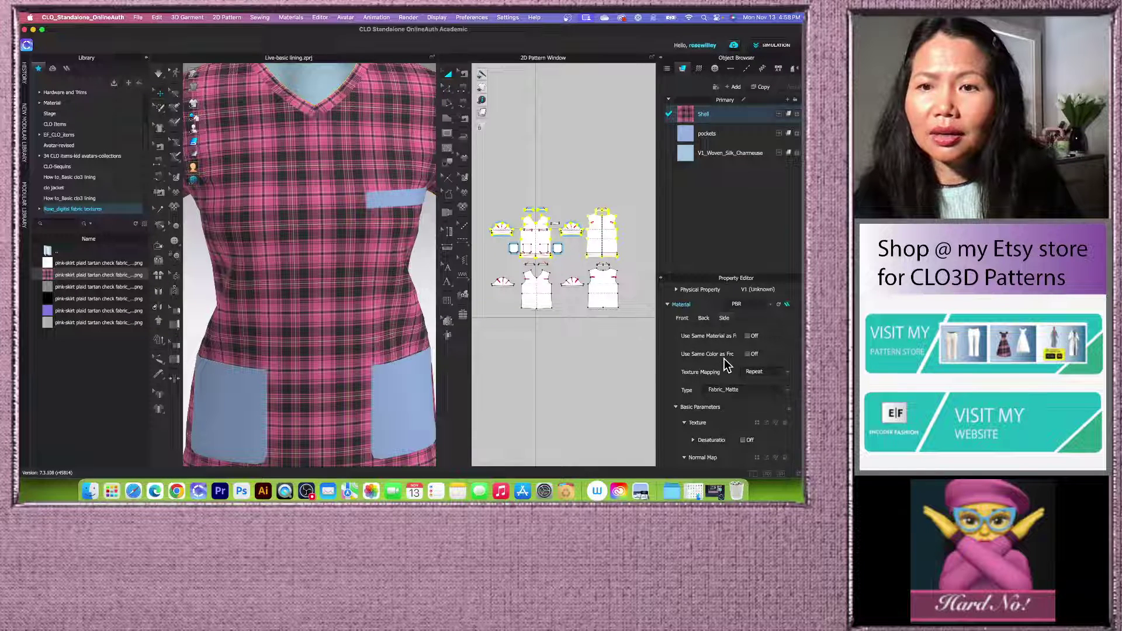
scroll(725, 364, "up", 5)
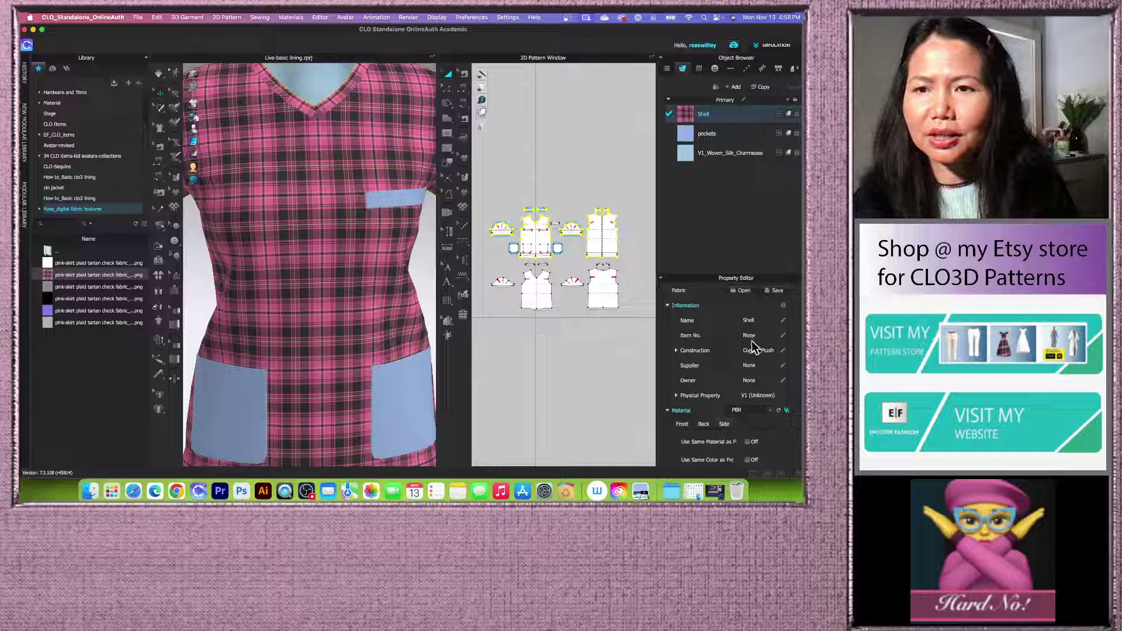
scroll(753, 345, "down", 9)
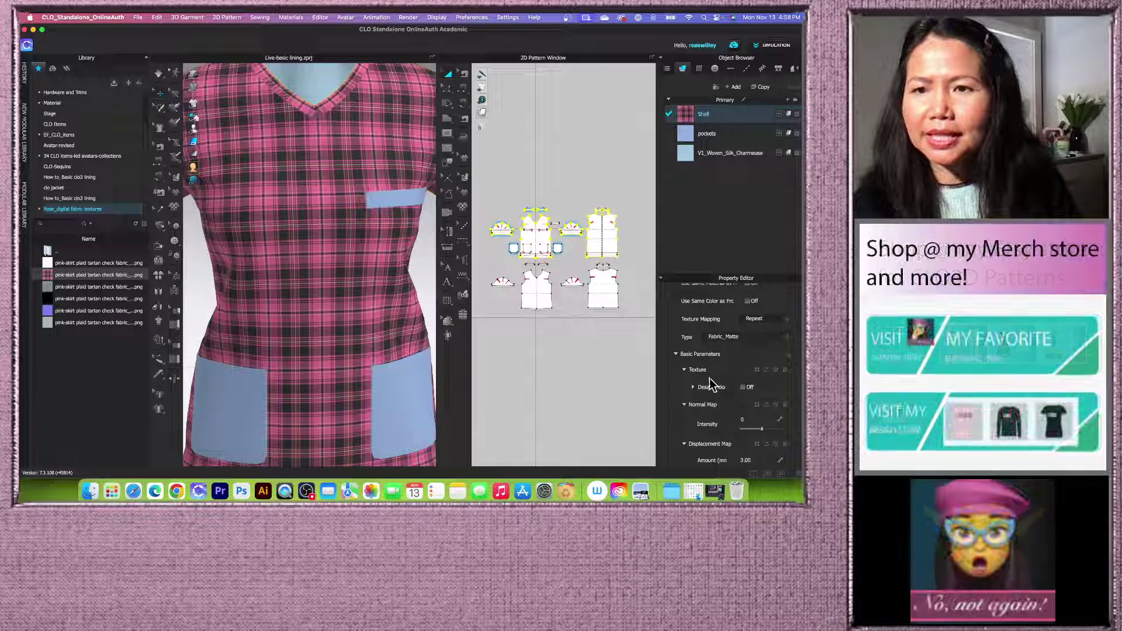
Step: Assign the base image from the green-skirt plaid tartan check fabric's textures folder as the Shell fabric's back-side texture
left_click(756, 369)
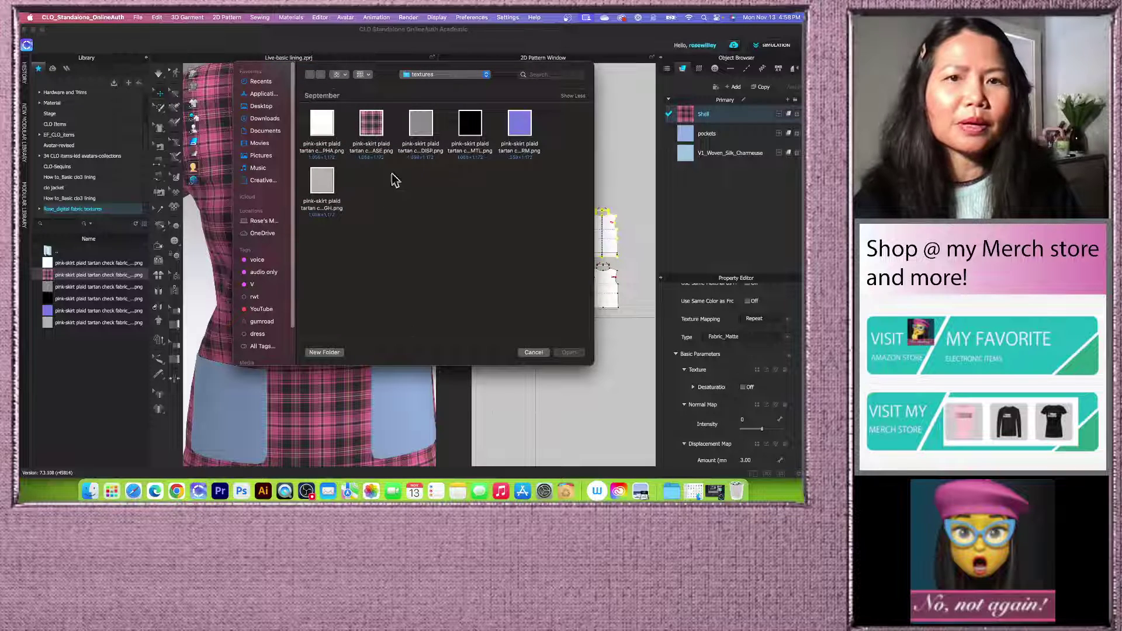
left_click(261, 107)
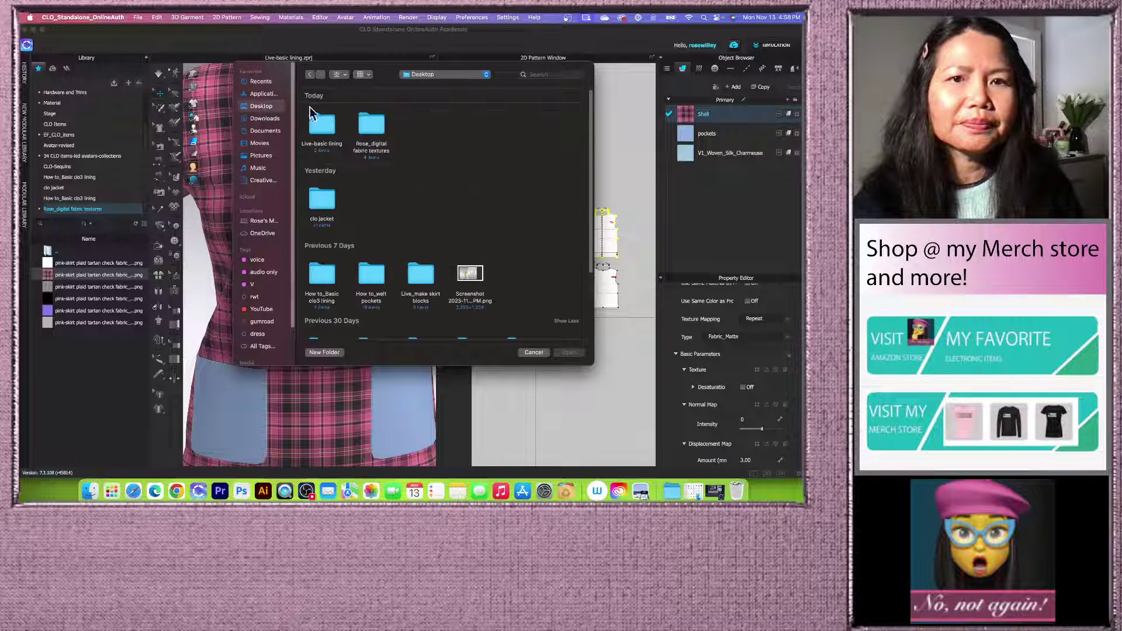
double_click(370, 130)
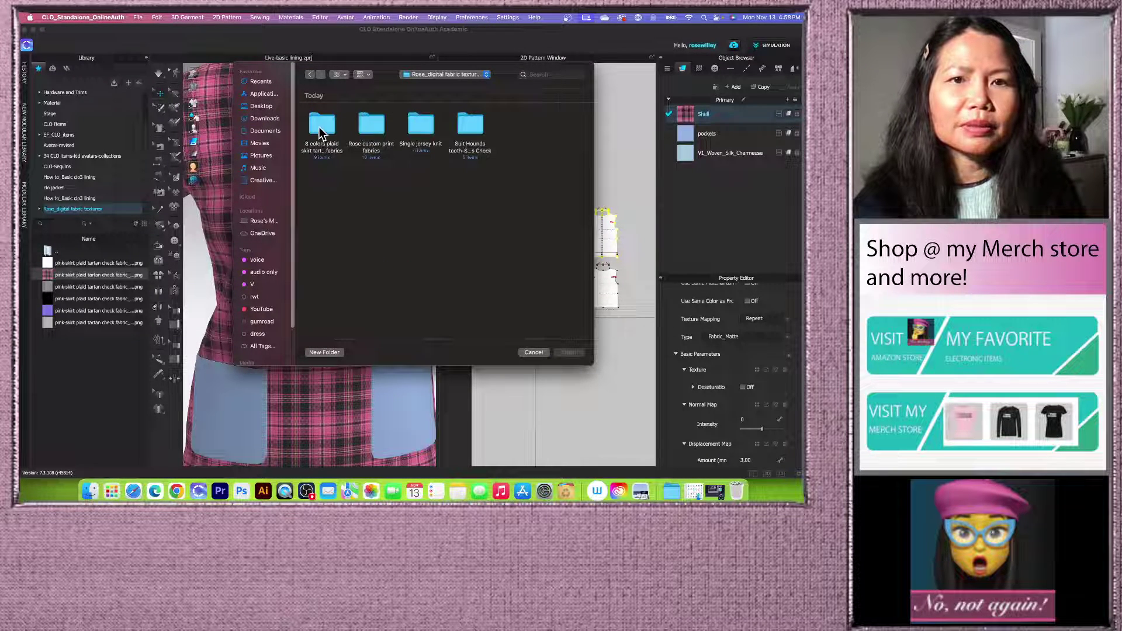
double_click(320, 131)
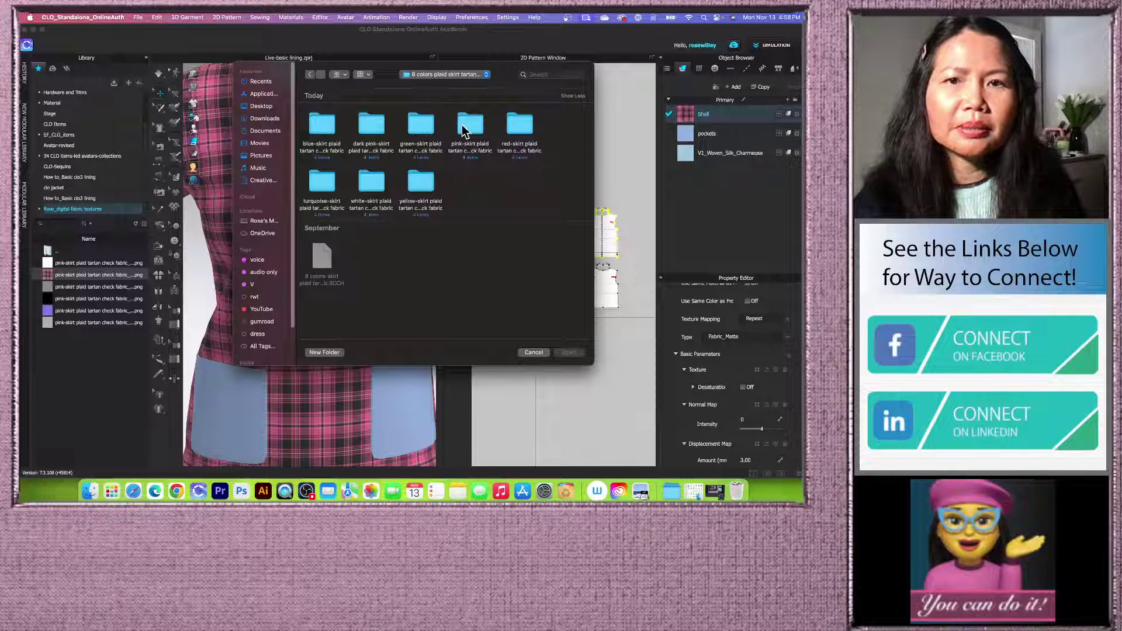
double_click(420, 126)
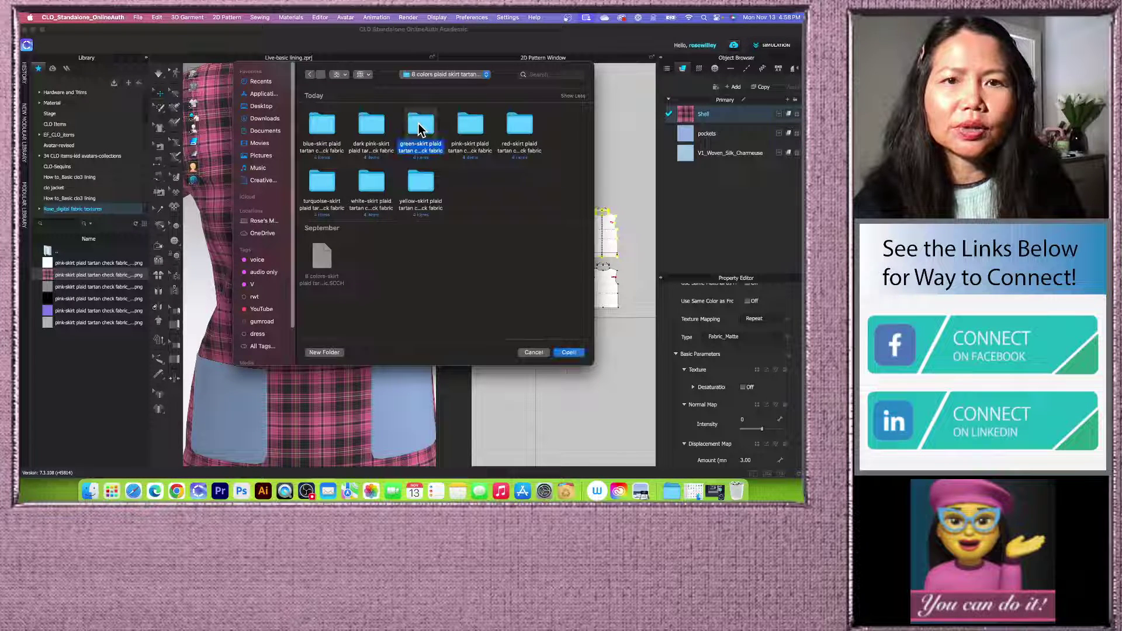
left_click(325, 128)
left_click(371, 124)
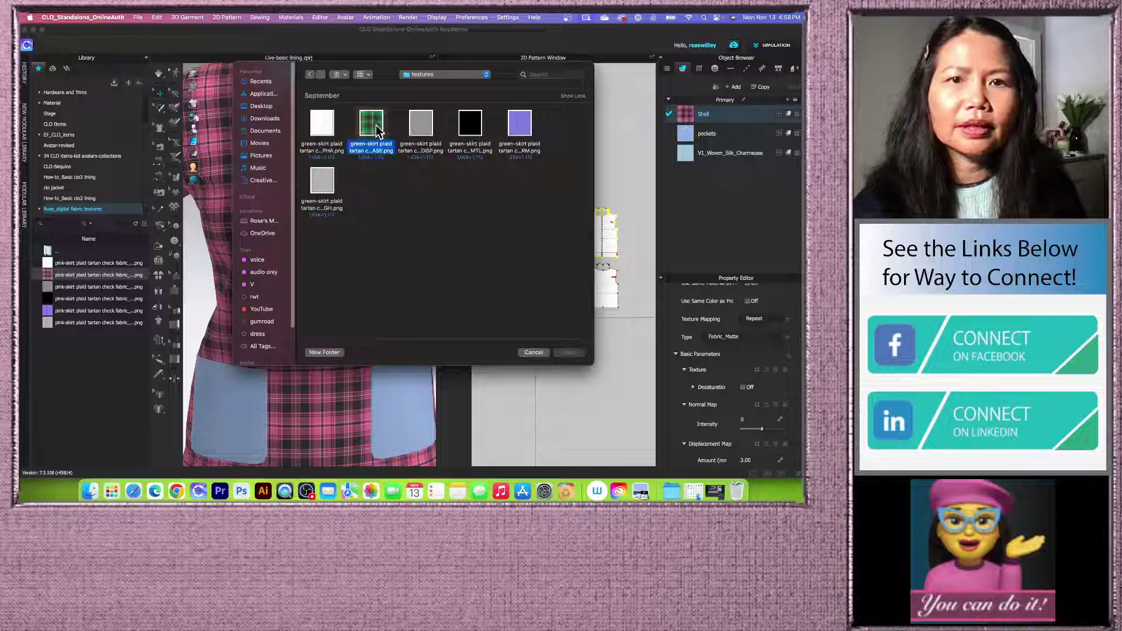
left_click(571, 353)
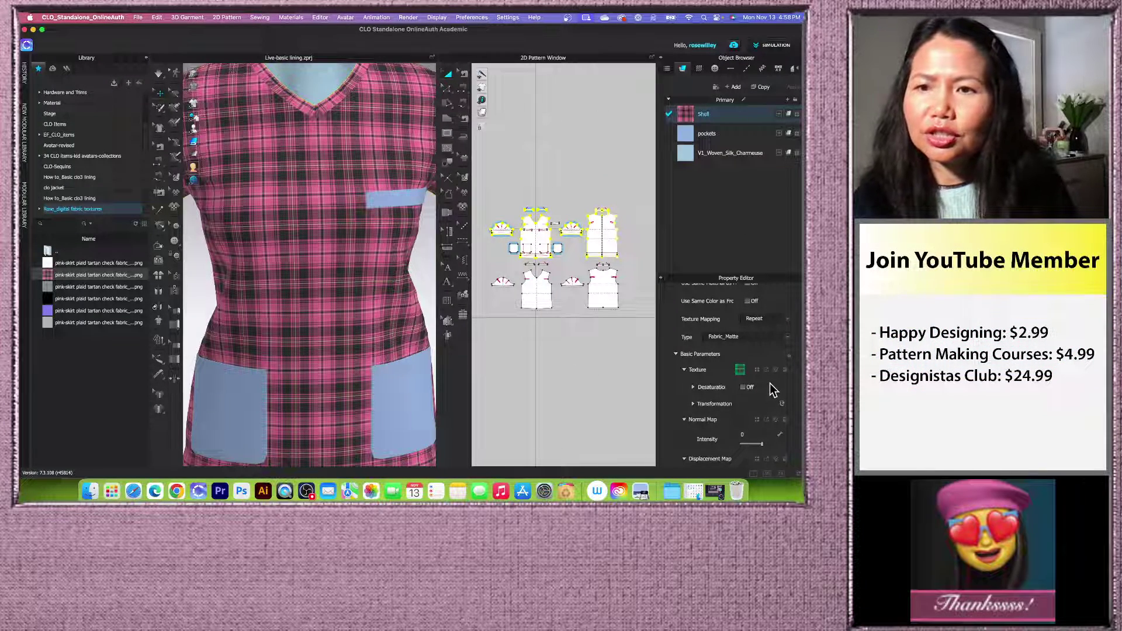
Step: Review the Shell fabric's back-side material properties, from the general information through the texture and map parameters
scroll(770, 383, "up", 3)
scroll(768, 378, "up", 6)
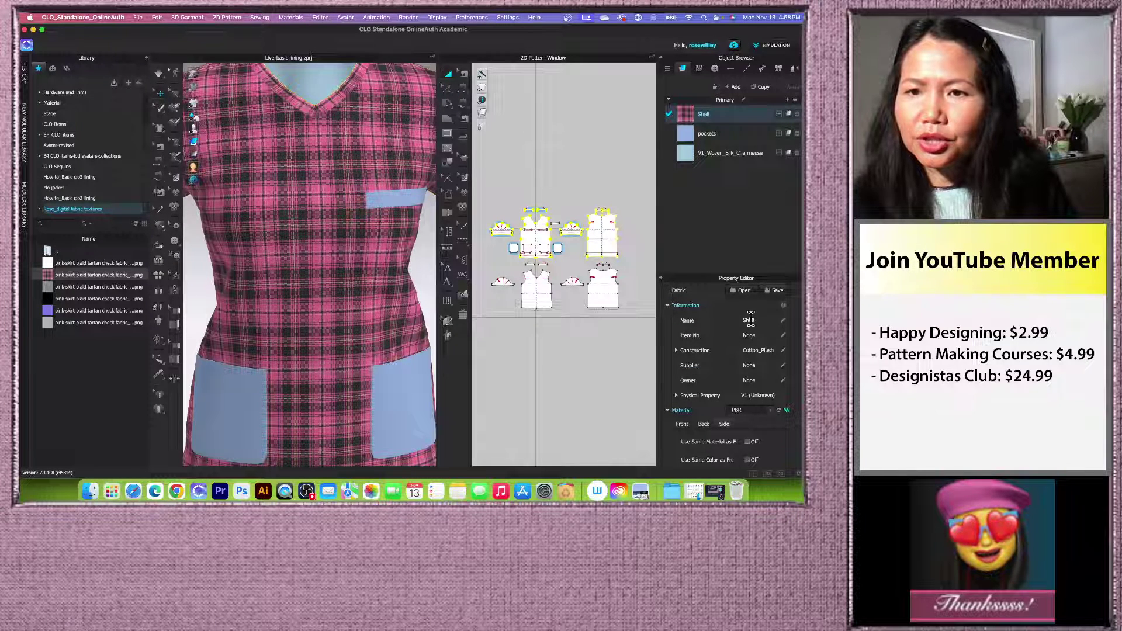
scroll(746, 333, "down", 6)
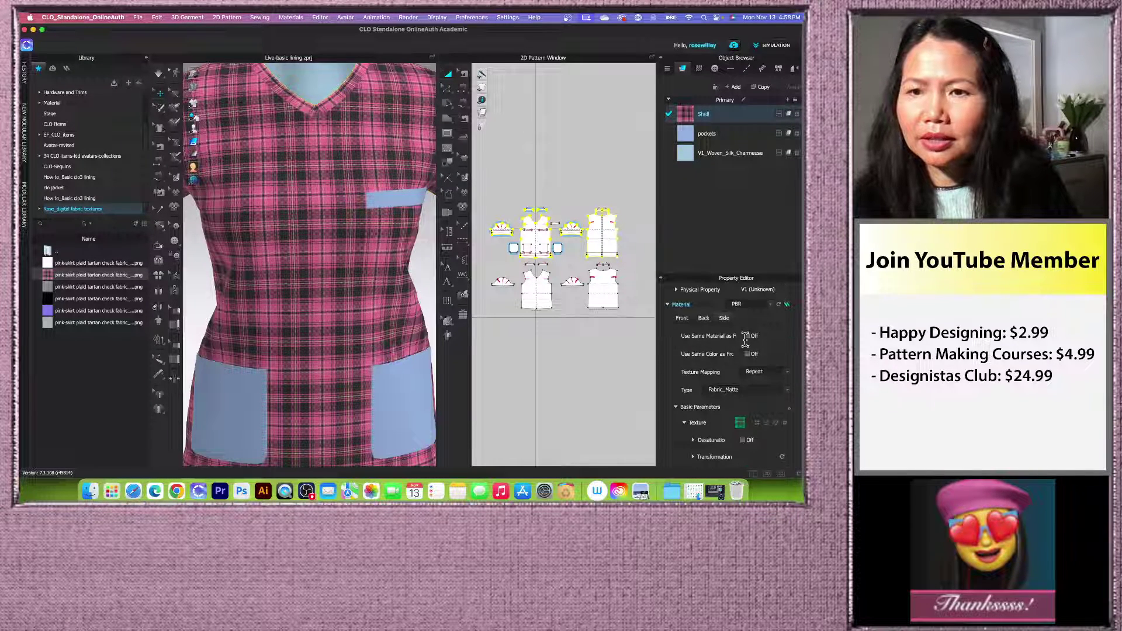
scroll(745, 339, "down", 3)
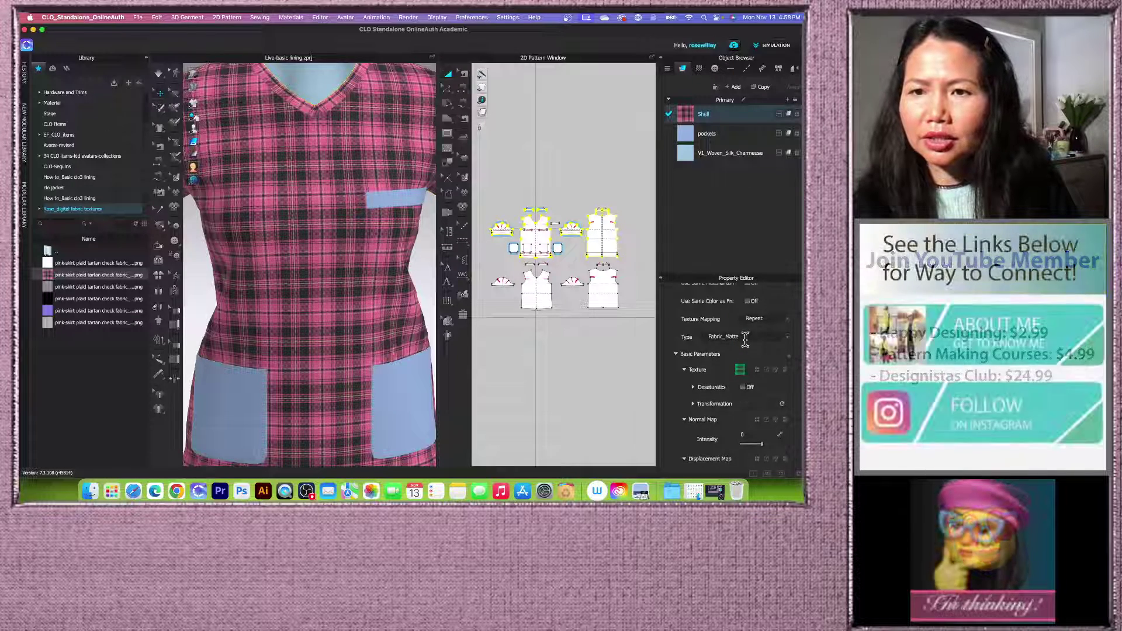
scroll(745, 341, "down", 3)
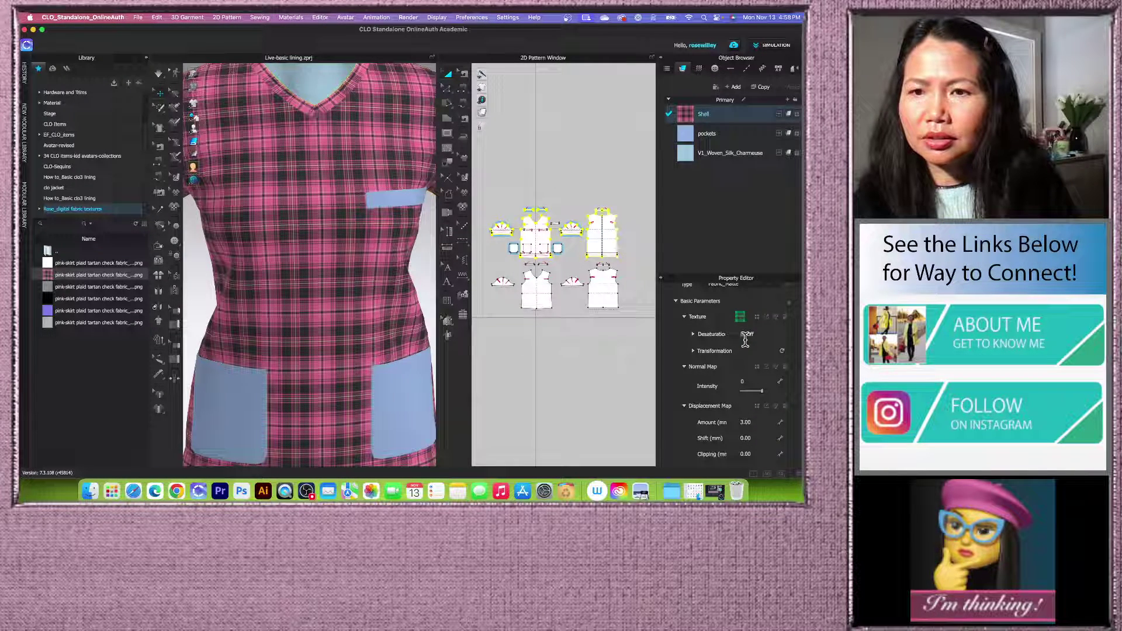
scroll(745, 341, "up", 3)
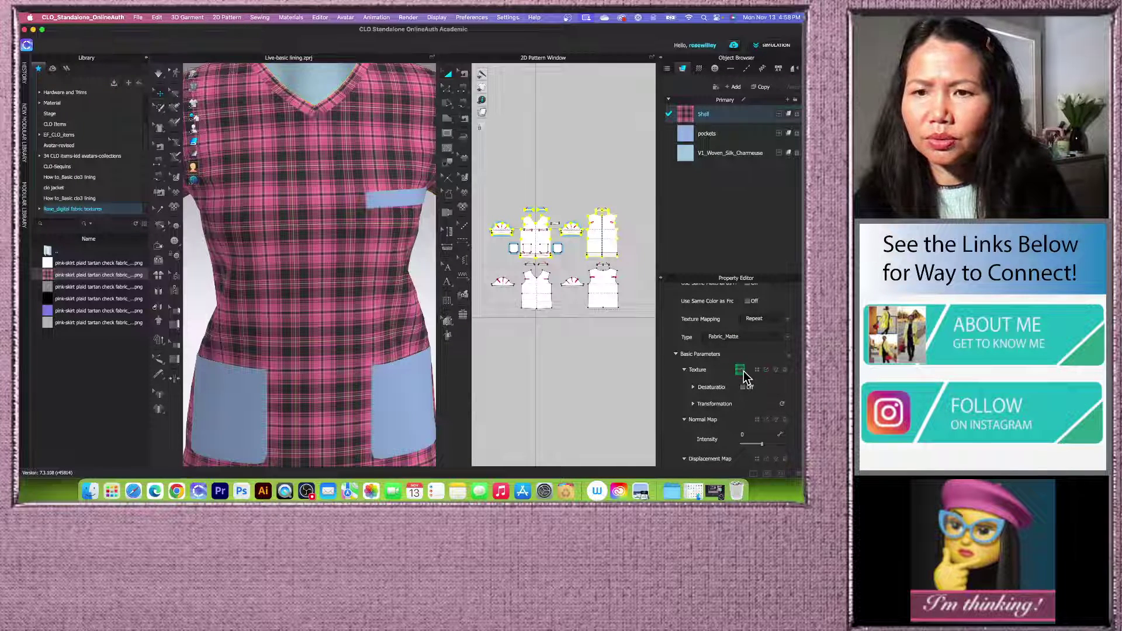
scroll(745, 373, "down", 5)
scroll(745, 371, "down", 10)
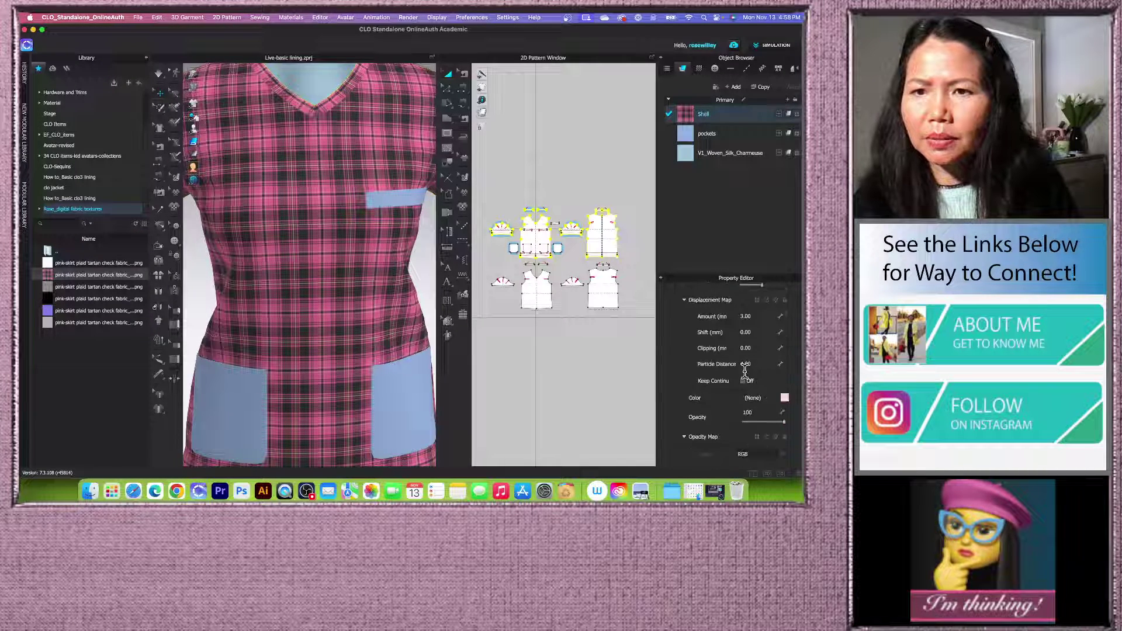
scroll(744, 372, "up", 15)
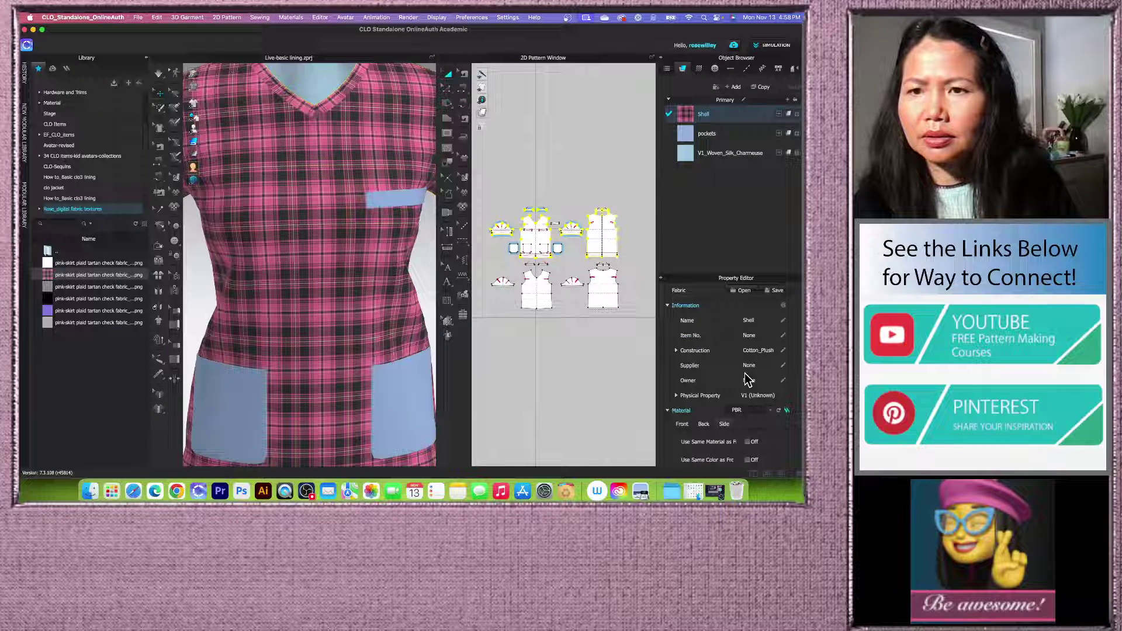
scroll(731, 351, "up", 3)
scroll(732, 351, "down", 5)
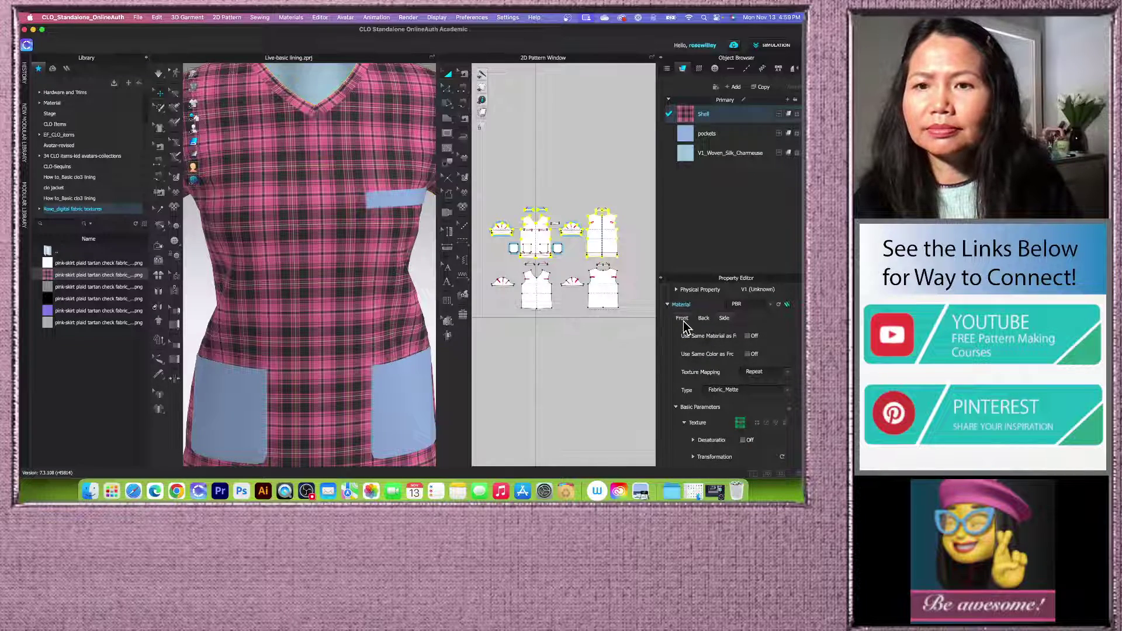
Step: Show the Shell fabric's front-side material settings and check the 2D pattern pieces
left_click(683, 320)
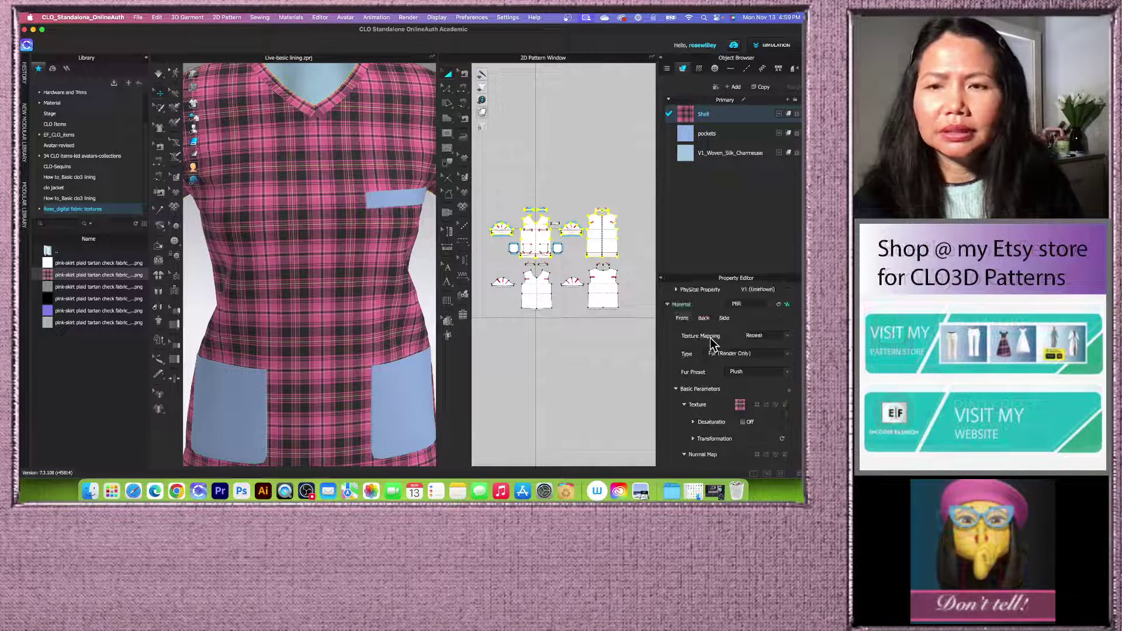
scroll(570, 307, "down", 3)
scroll(556, 337, "up", 3)
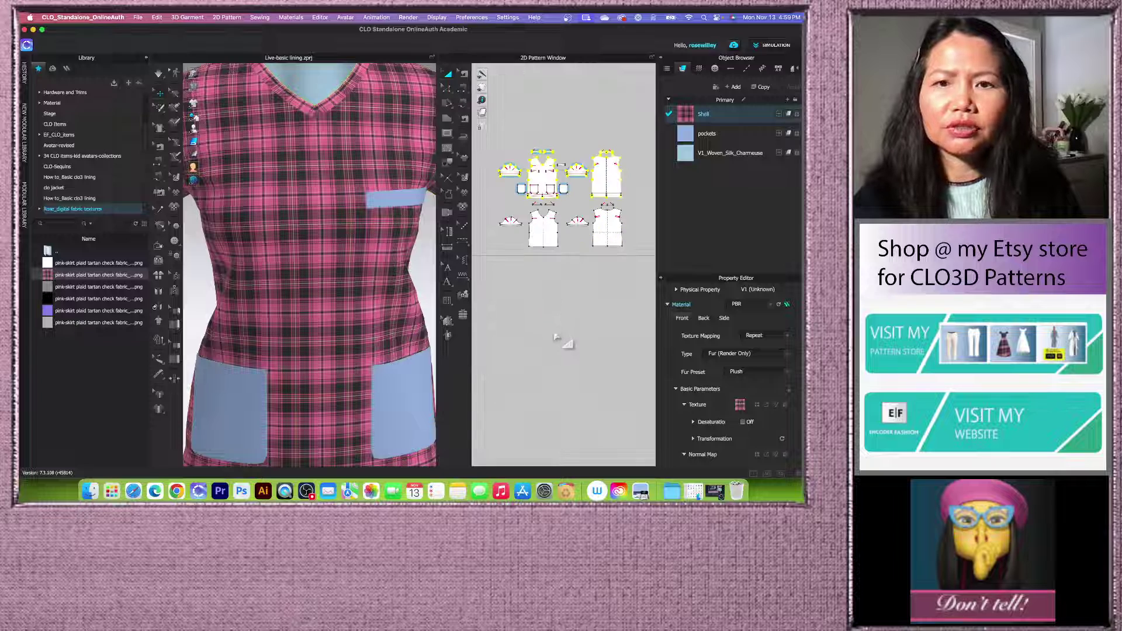
scroll(555, 140, "down", 5)
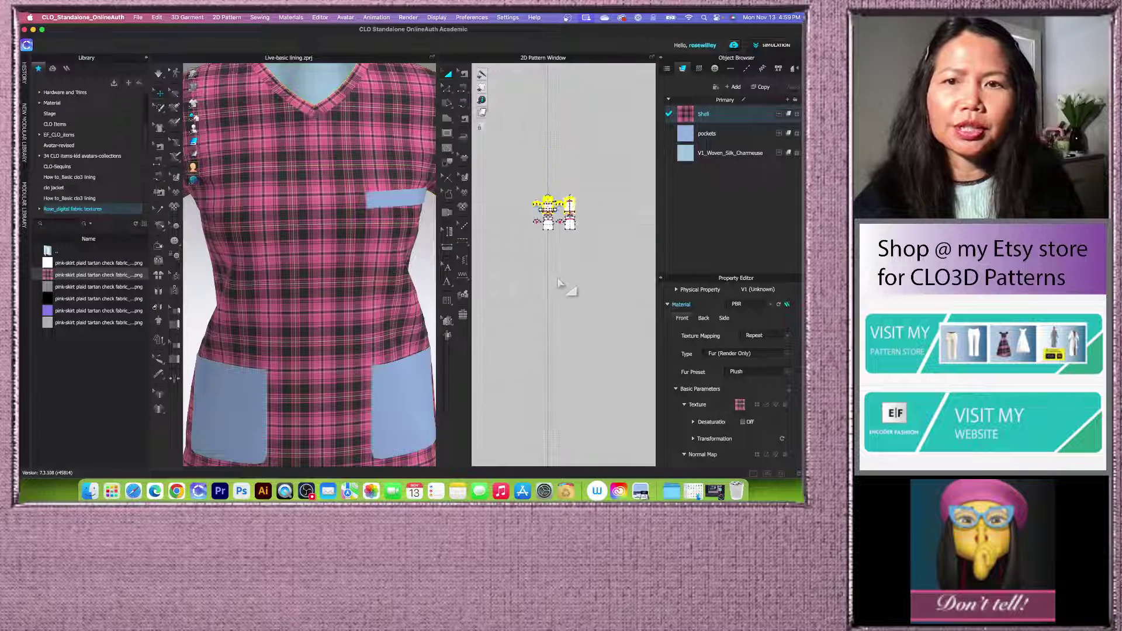
scroll(559, 283, "up", 4)
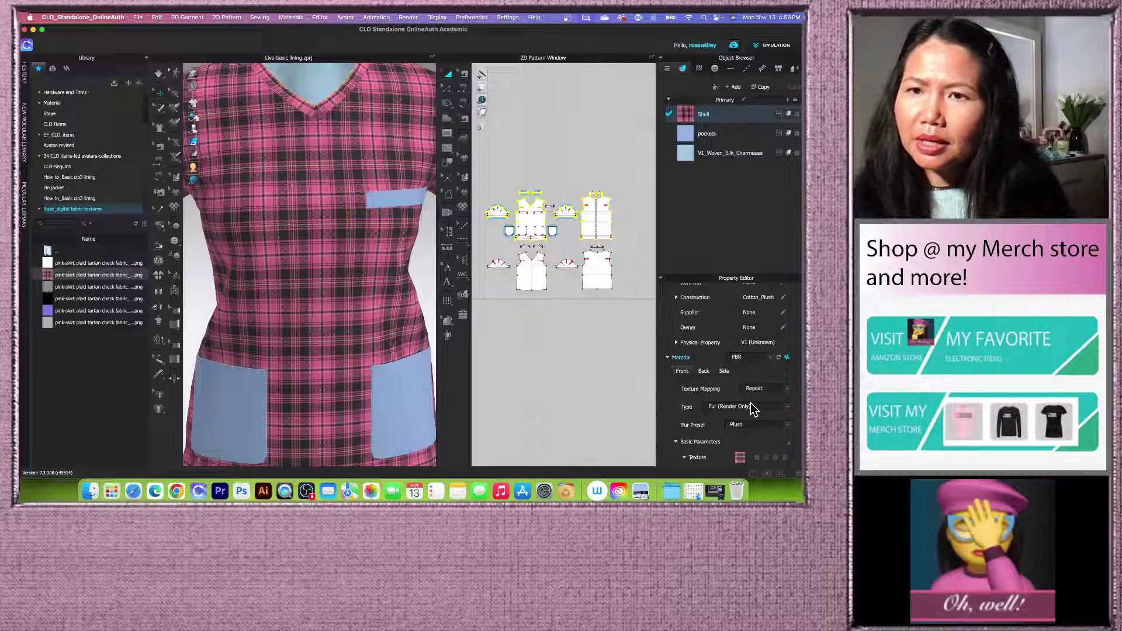
Step: Check which pattern pieces use the pockets fabric, and select the V1_Woven_Silk_Charmeuse lining fabric
left_click(728, 138)
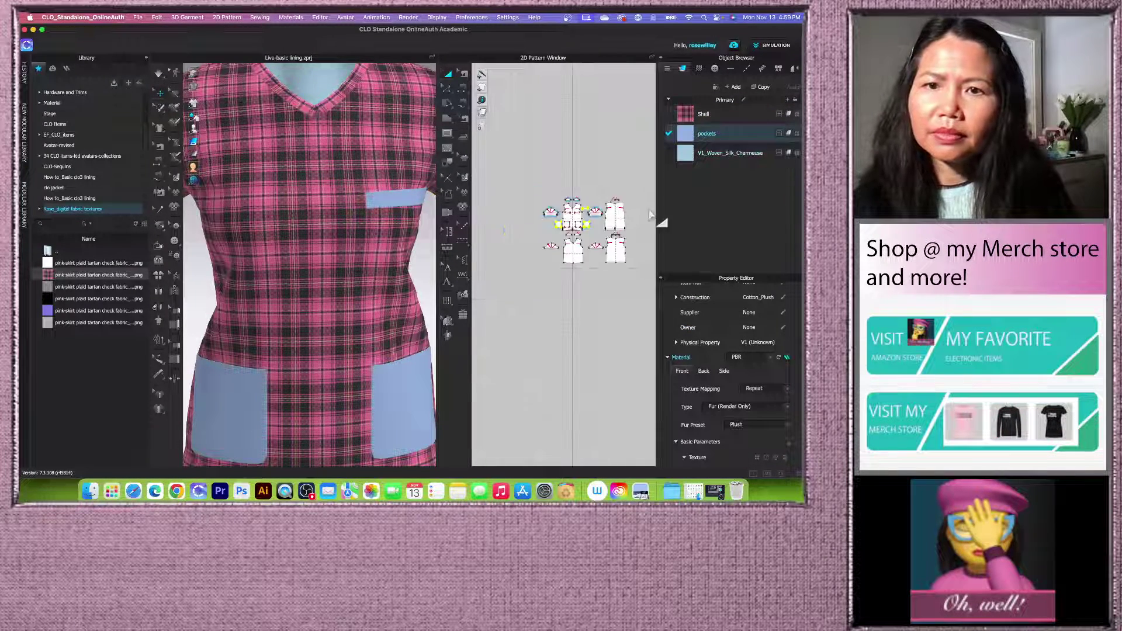
scroll(654, 222, "up", 2)
left_click(728, 153)
scroll(611, 243, "up", 2)
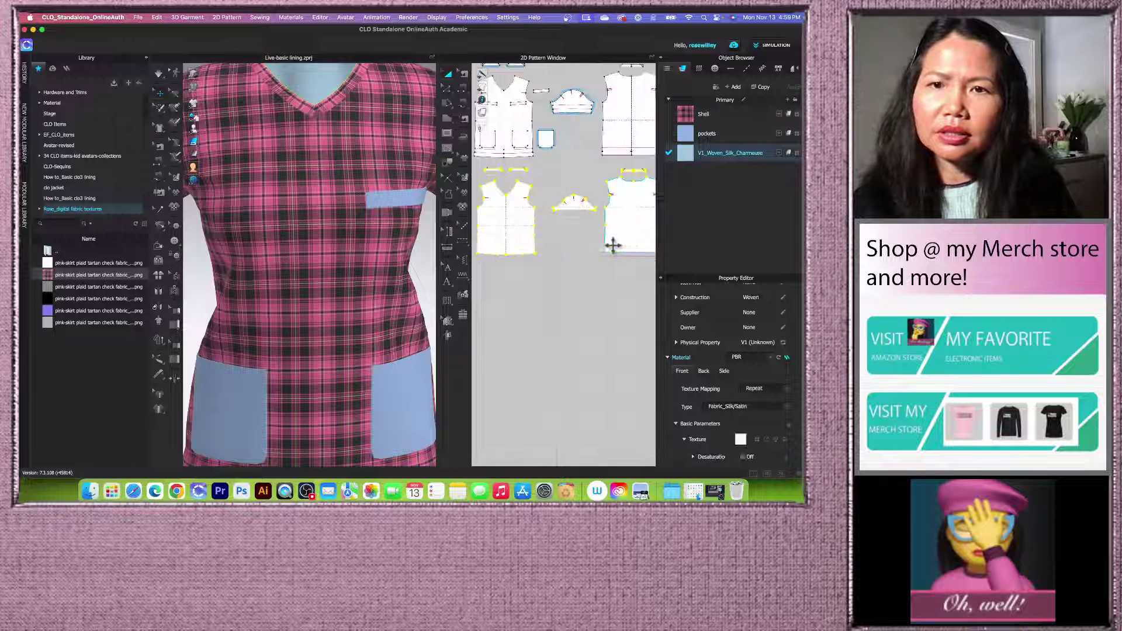
scroll(611, 242, "down", 3)
scroll(703, 338, "up", 3)
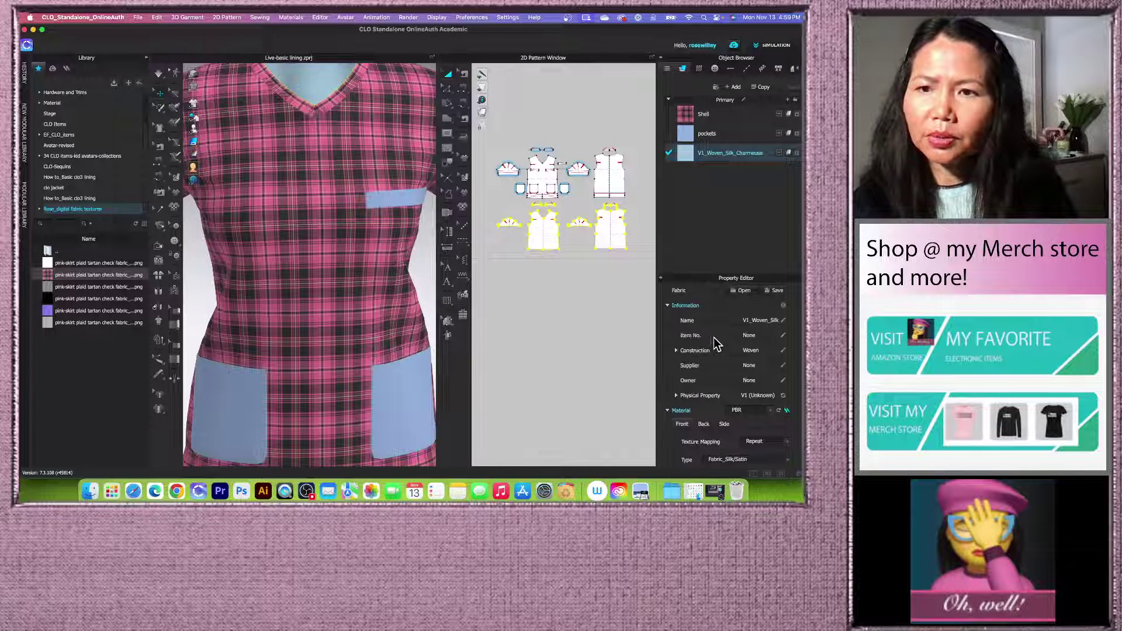
Step: Open the desktop's digital fabric textures folder to choose a texture image for the V1_Woven_Silk_Charmeuse fabric
scroll(751, 360, "down", 5)
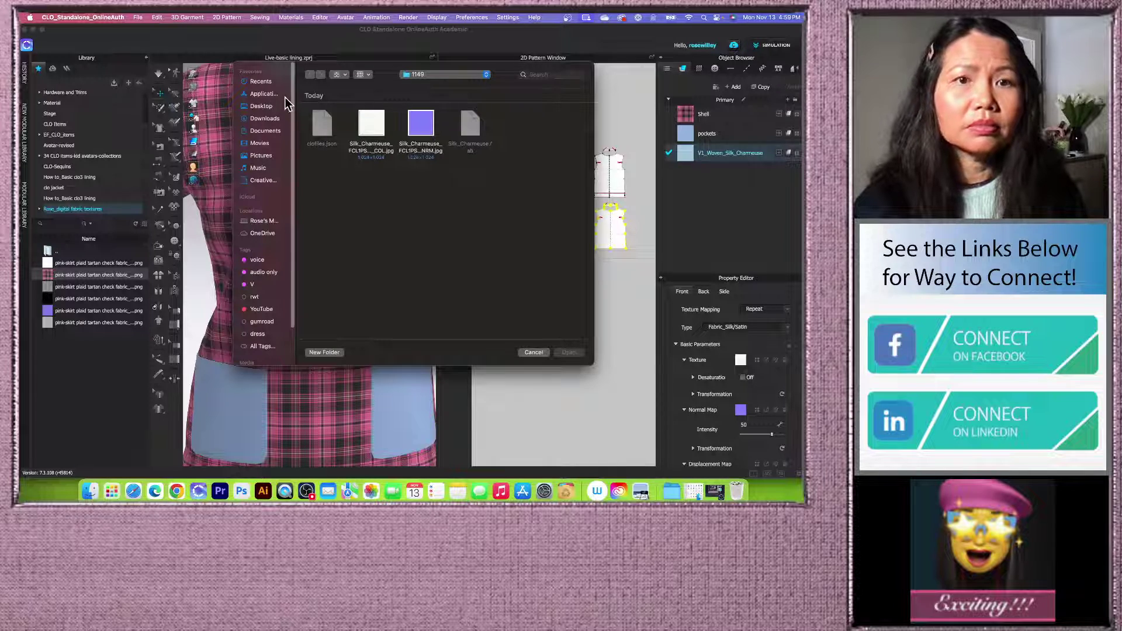
left_click(264, 109)
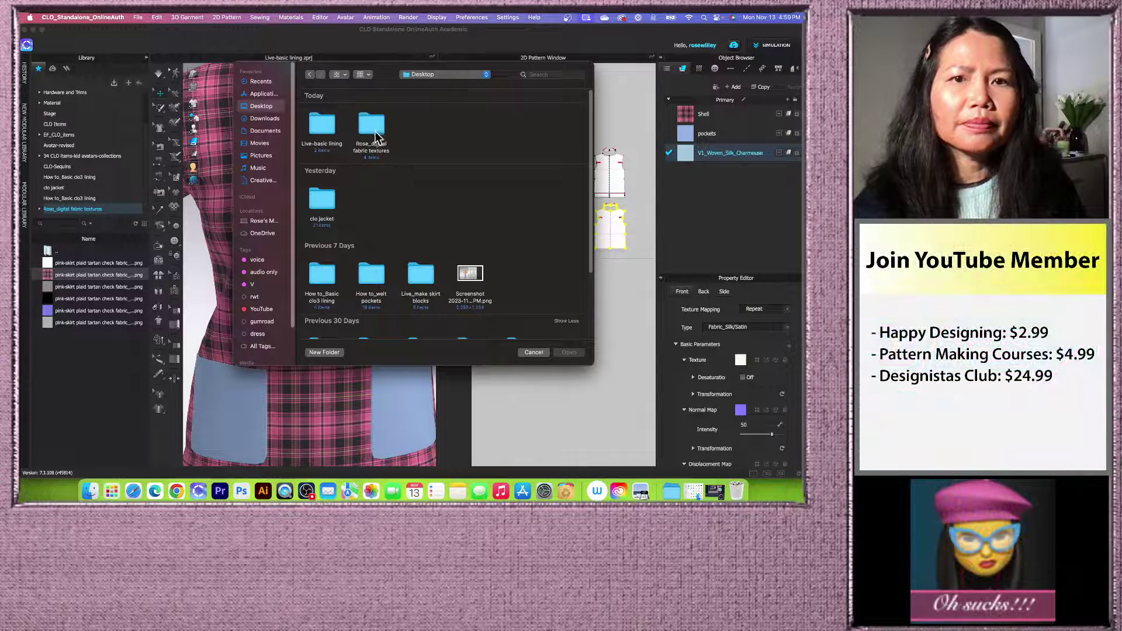
double_click(371, 120)
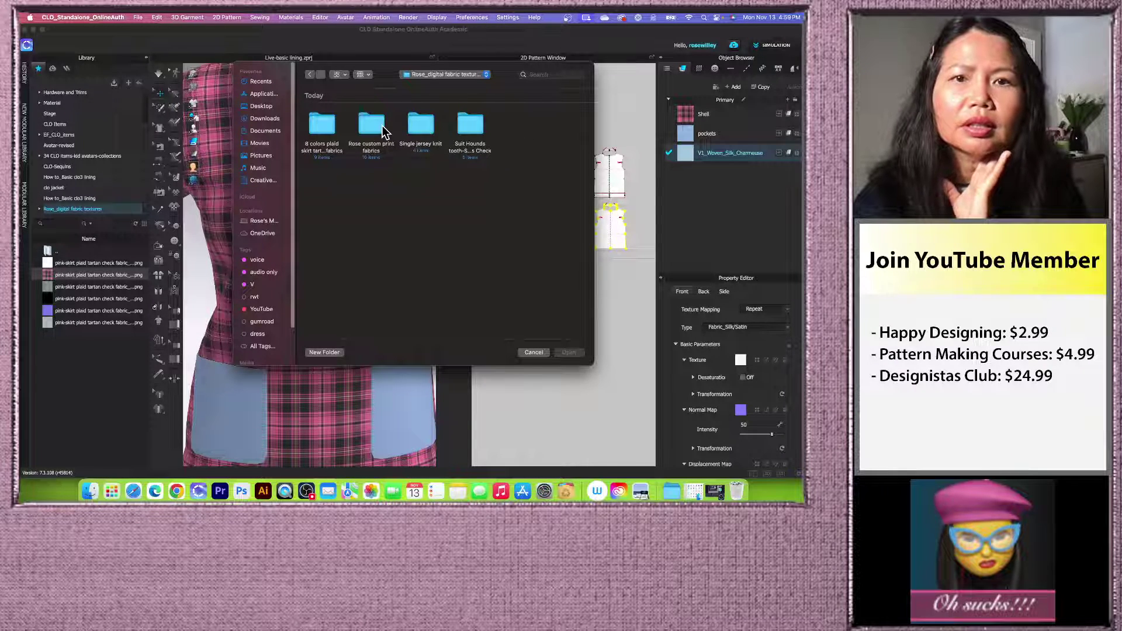
double_click(420, 126)
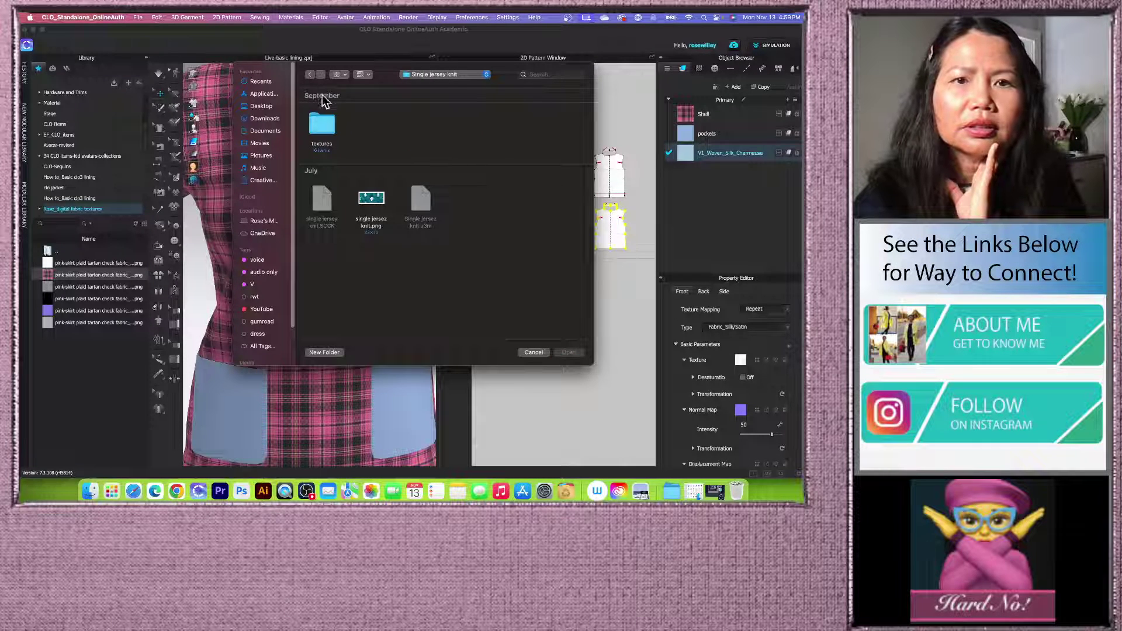
double_click(322, 124)
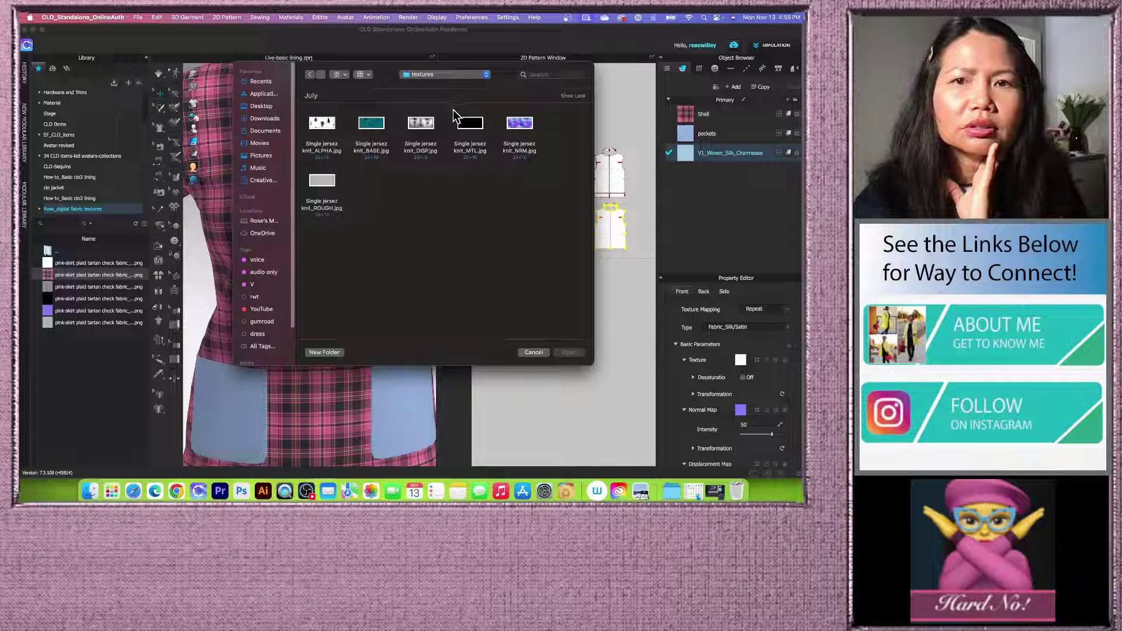
left_click(309, 76)
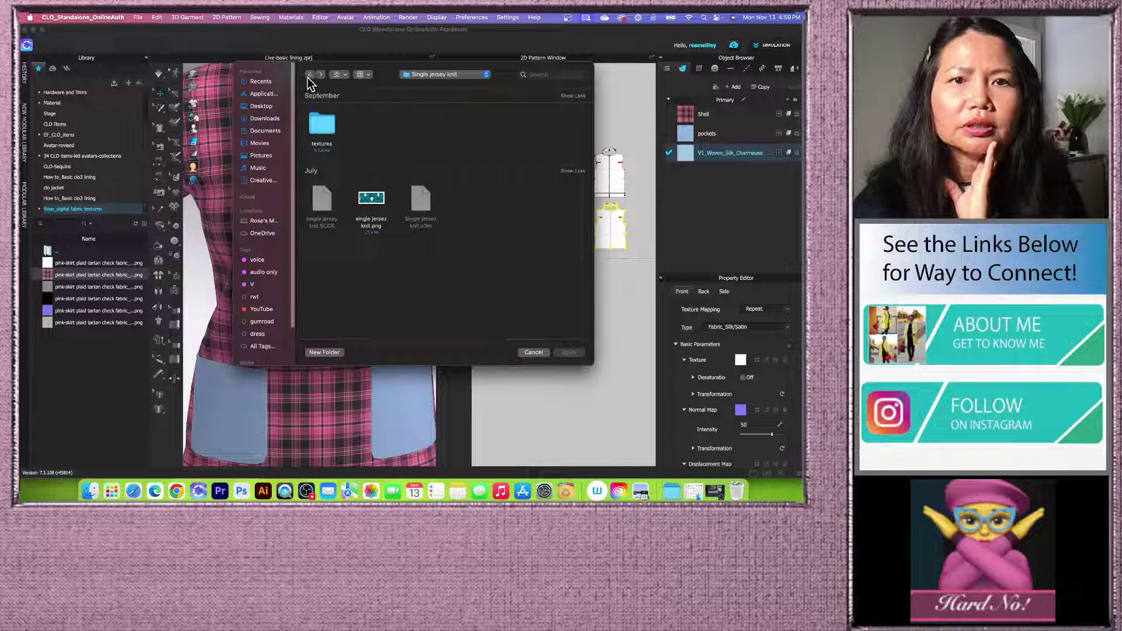
left_click(310, 75)
Step: Assign the custom print fabrics image from the Seamless_Digital-texture folder as the lining fabric's front texture
double_click(372, 126)
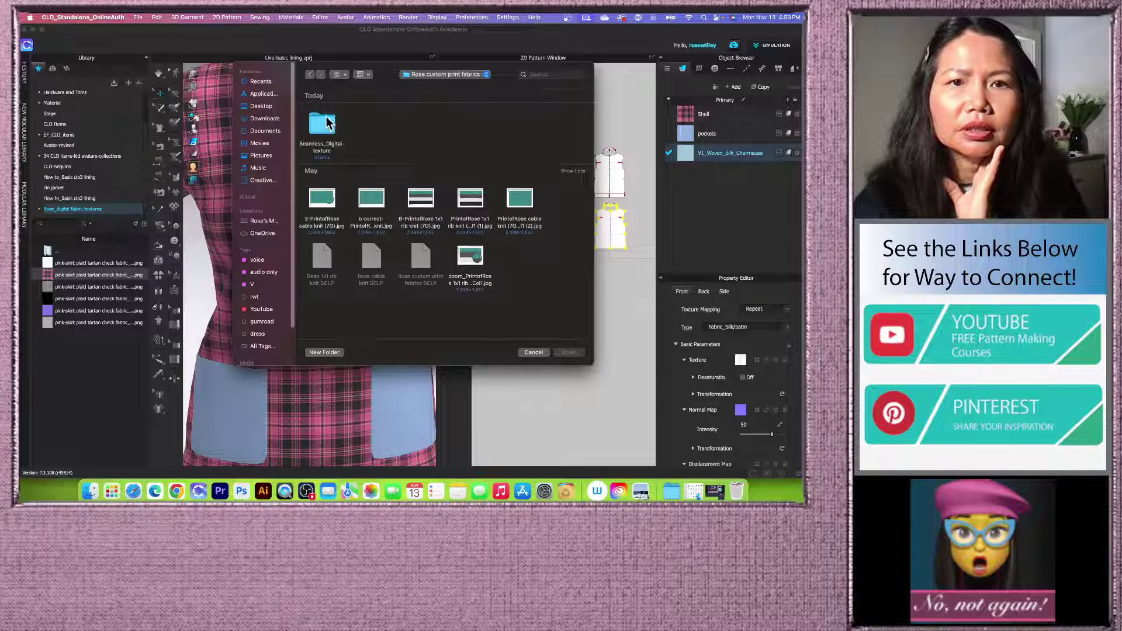
double_click(325, 124)
left_click(427, 124)
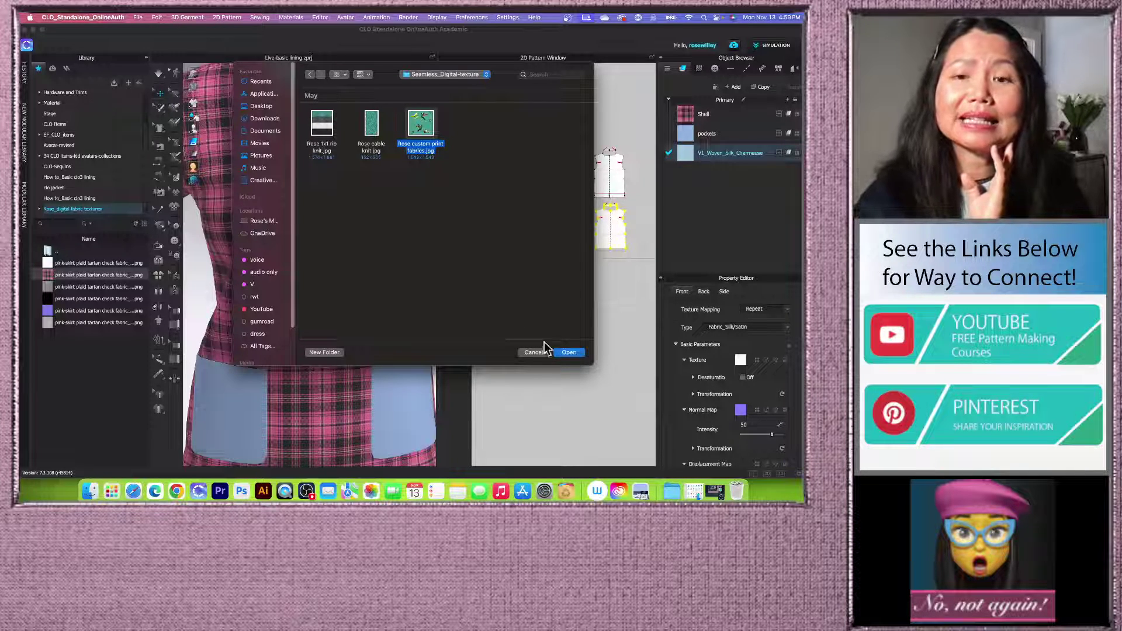
left_click(569, 353)
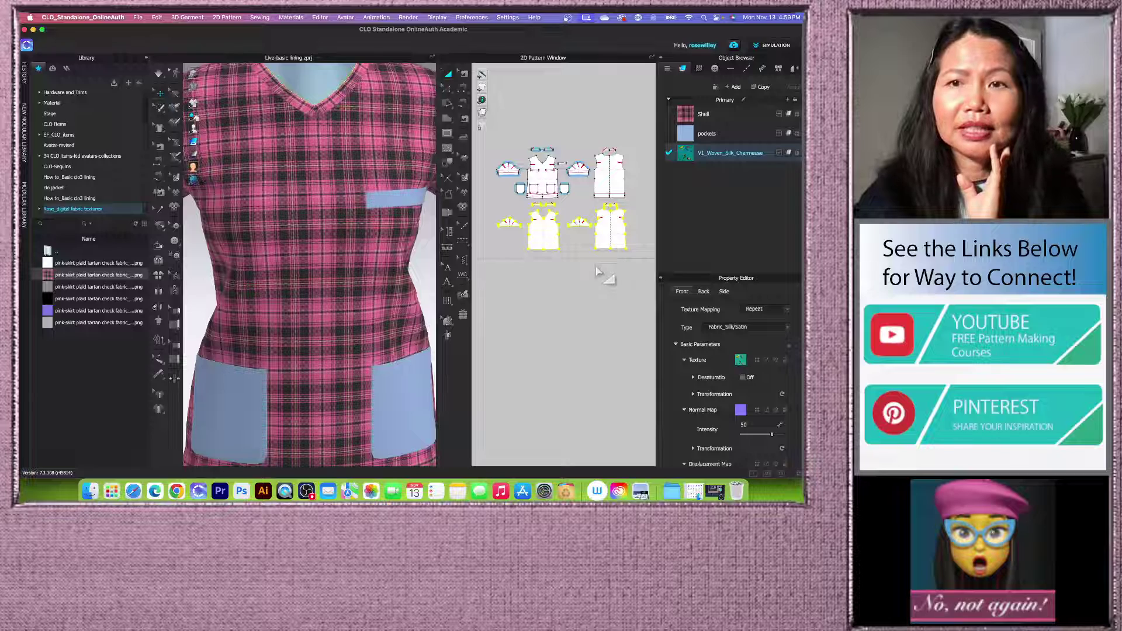
Step: Display the fabric textures on the 2D pattern pieces and compare the shell and lining prints with the 3D garment
scroll(596, 272, "up", 2)
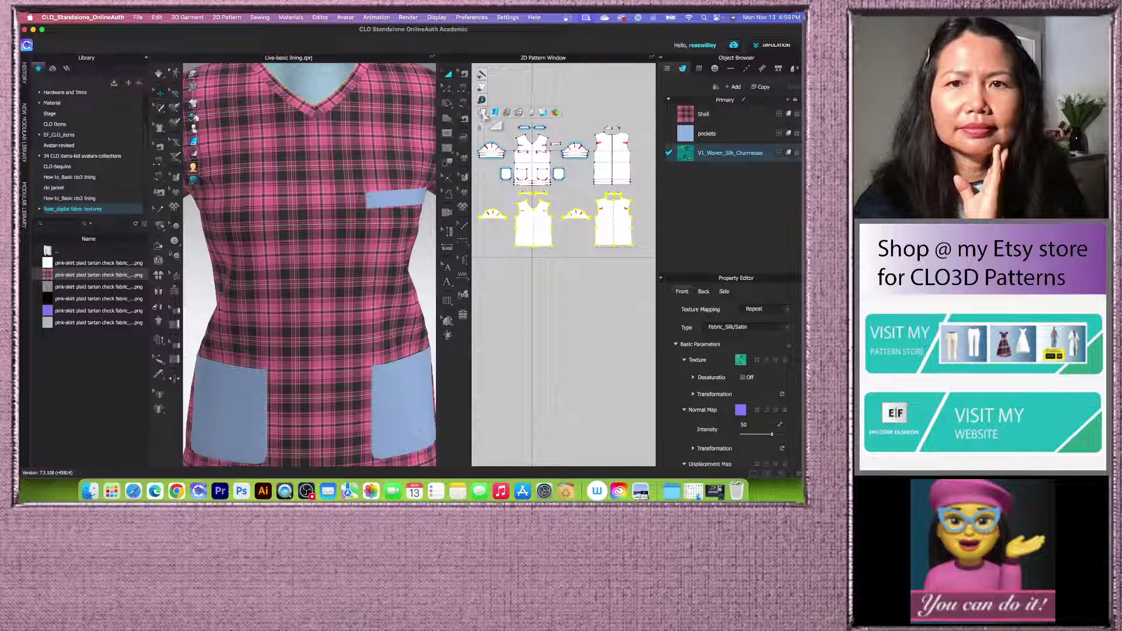
left_click(497, 115)
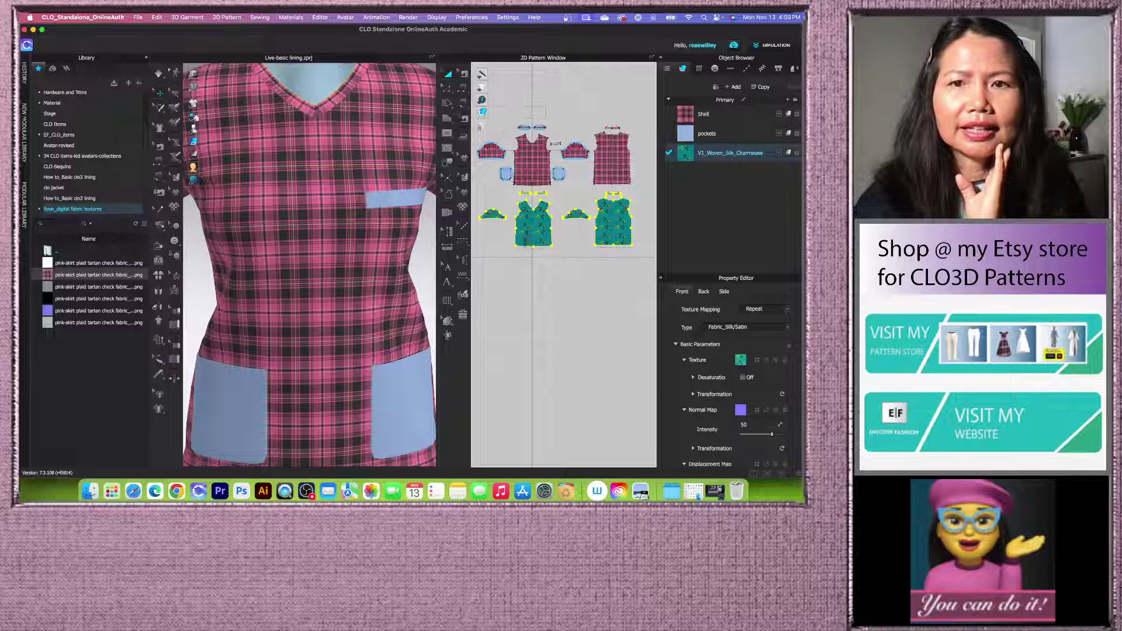
scroll(538, 275, "up", 2)
scroll(538, 277, "down", 2)
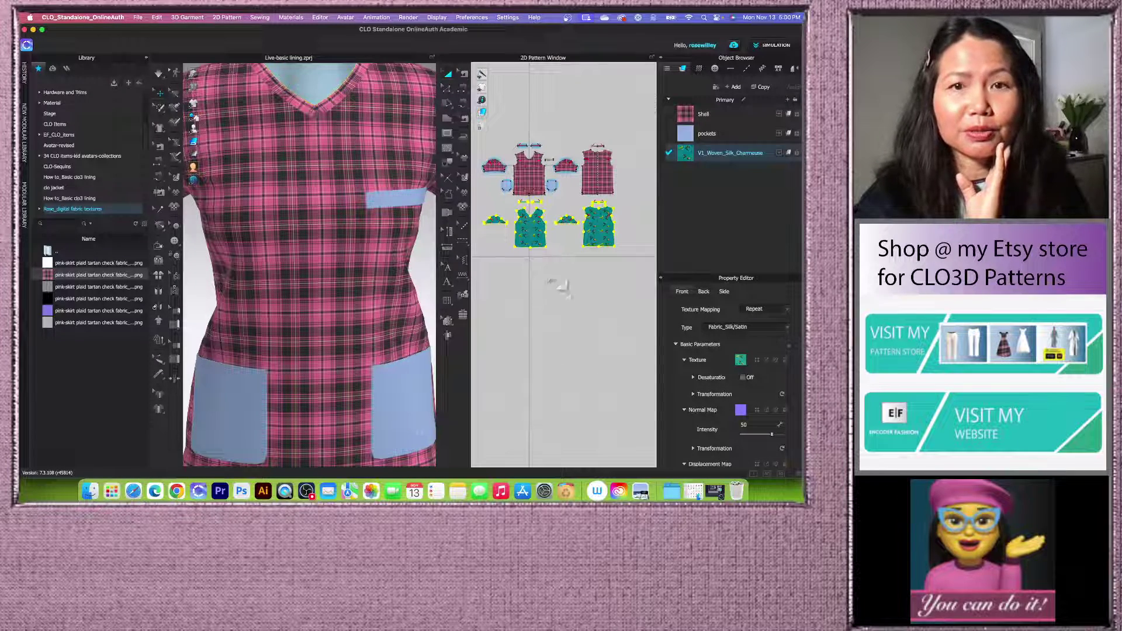
scroll(502, 187, "up", 2)
scroll(409, 266, "down", 3)
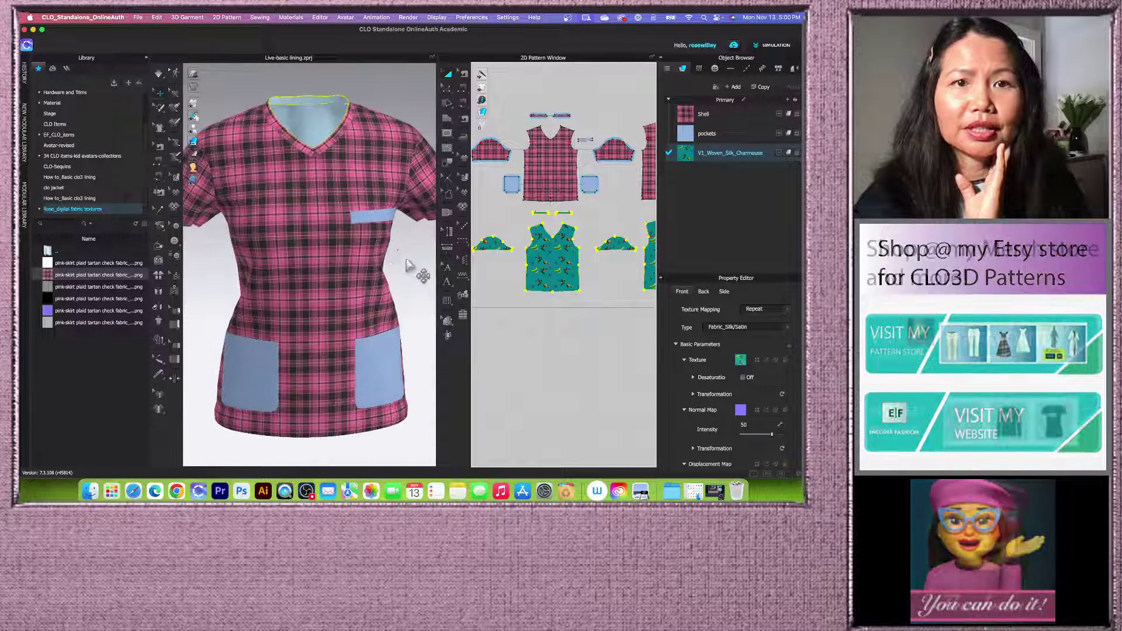
Step: Examine the lining inside the 3D garment's neckline, trying other surface display styles, and compare it with the printed 2D lining pieces
right_click_drag(410, 266, 402, 266)
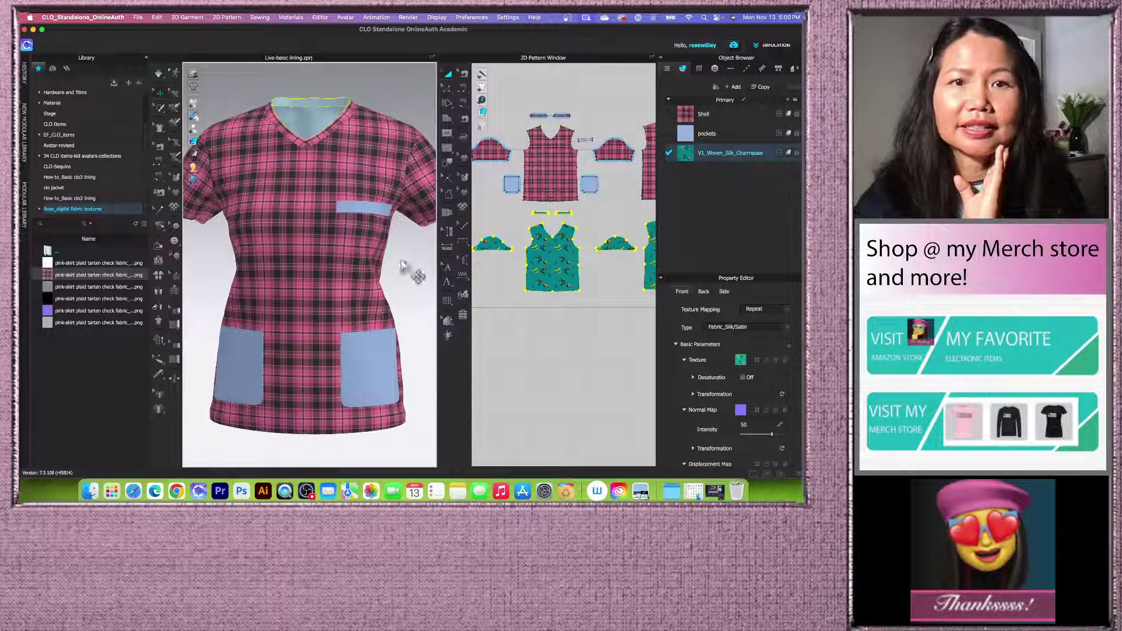
scroll(579, 295, "down", 2)
scroll(523, 290, "down", 3)
scroll(548, 310, "up", 4)
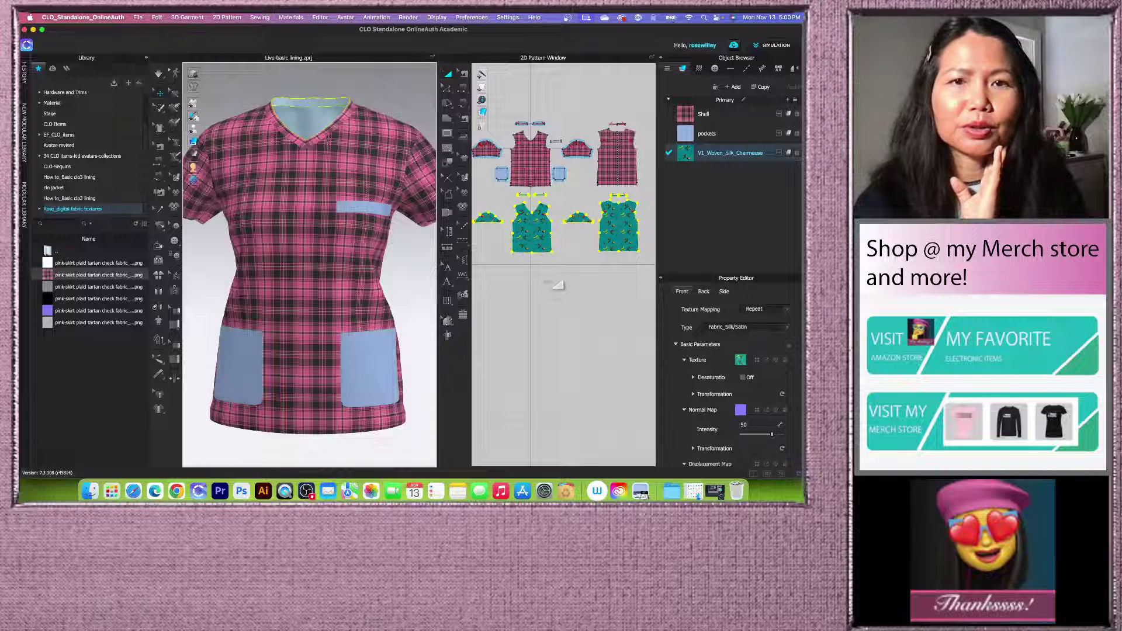
scroll(356, 202, "down", 2)
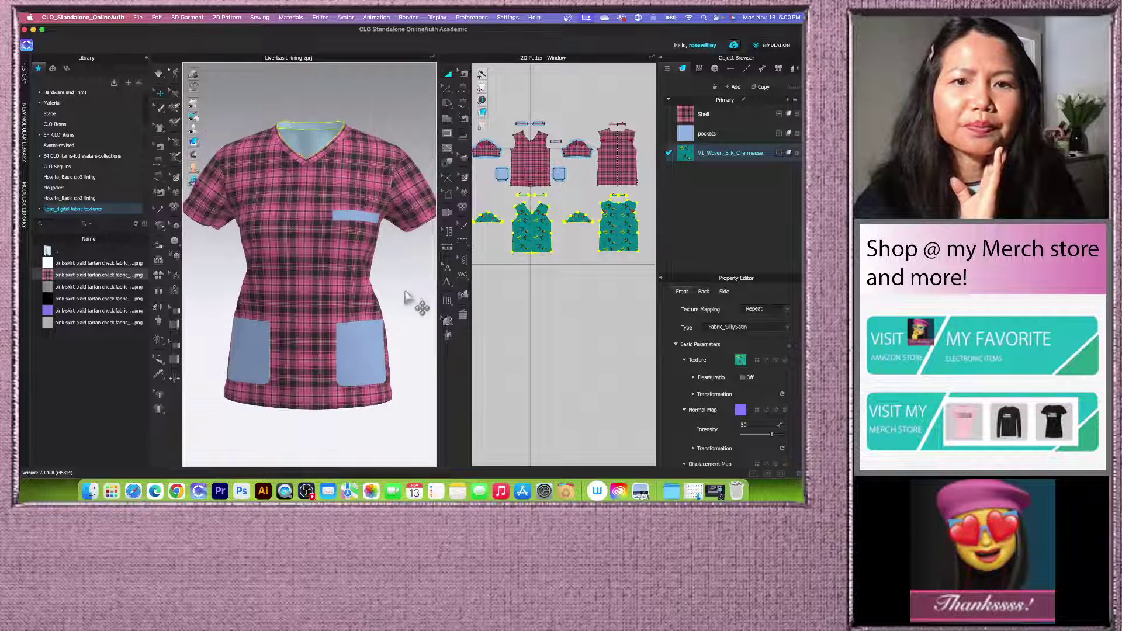
mouse_move(193, 144)
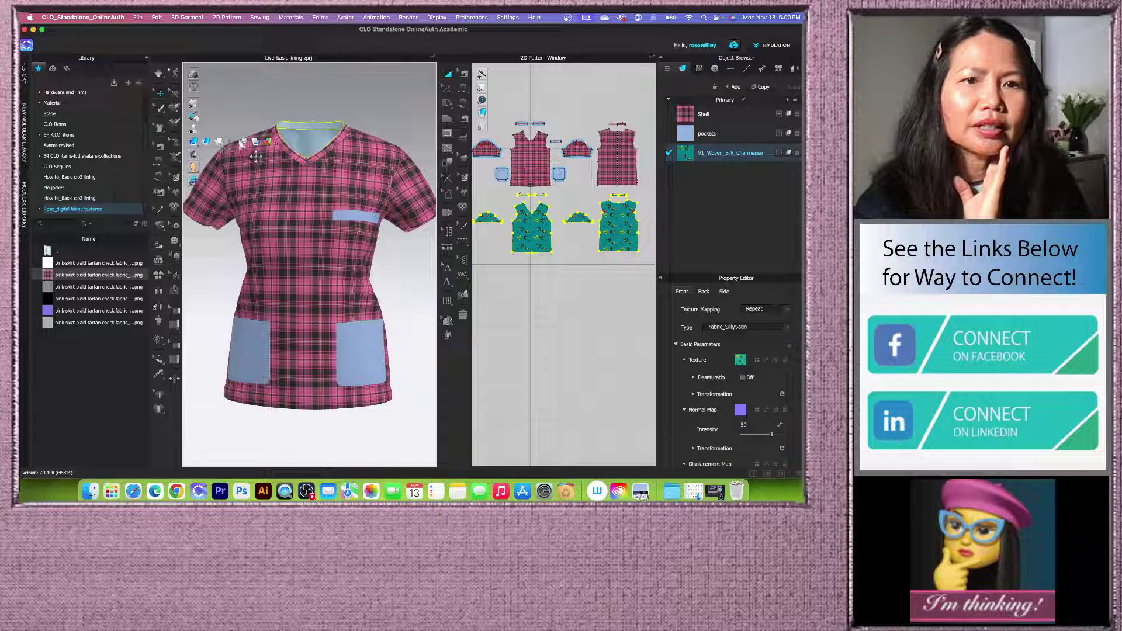
left_click(207, 142)
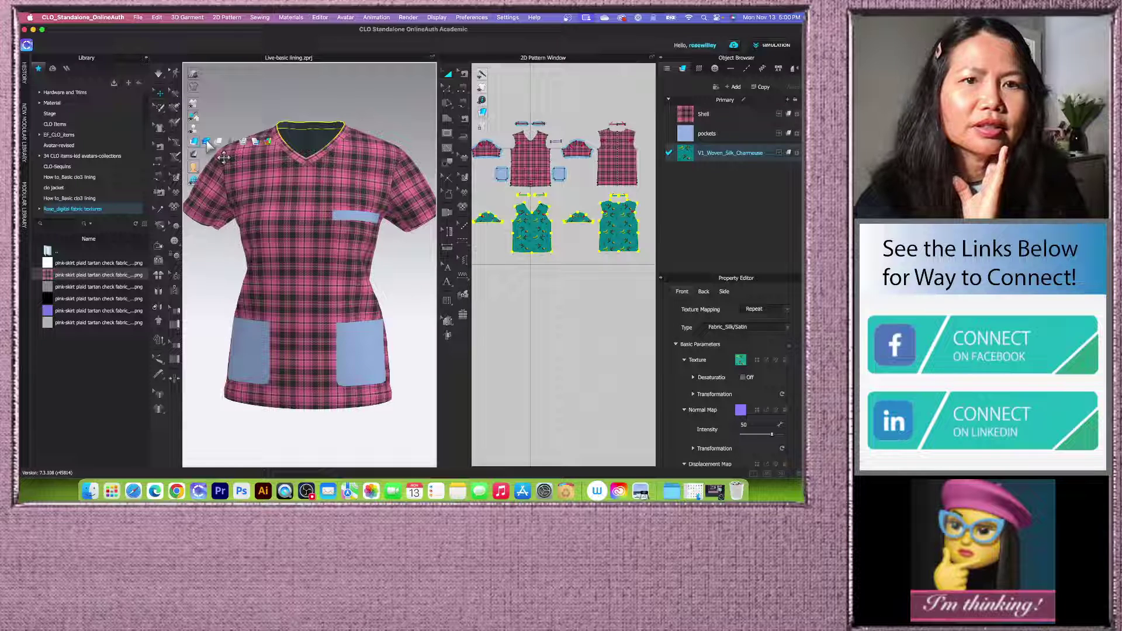
left_click(219, 144)
mouse_move(195, 106)
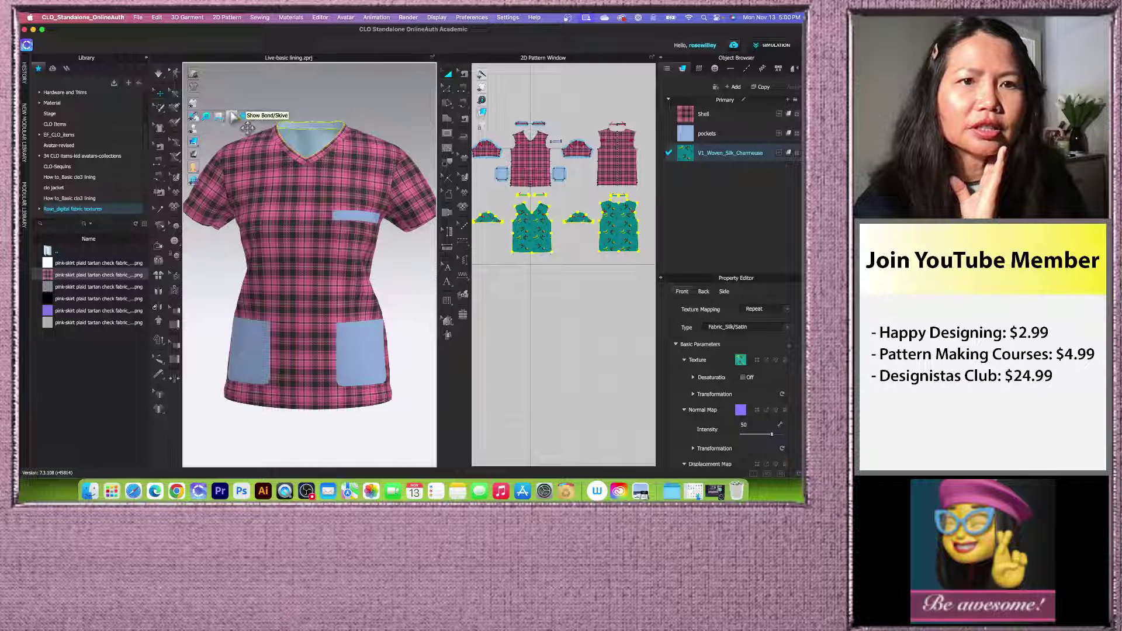
scroll(609, 283, "down", 3)
scroll(651, 270, "up", 2)
scroll(643, 244, "up", 2)
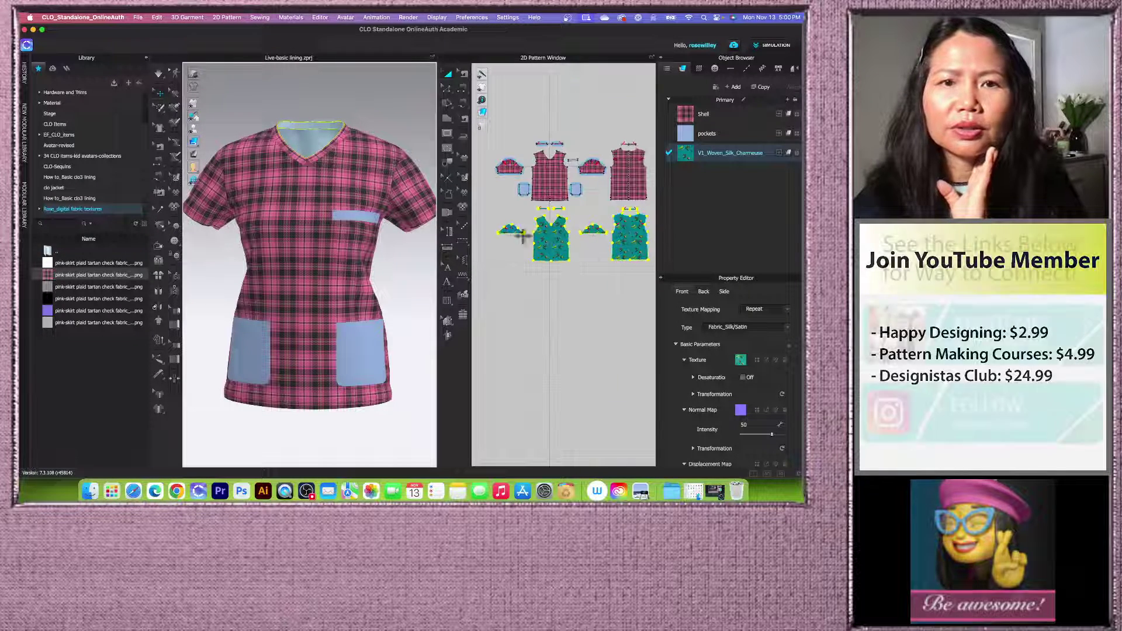
right_click_drag(380, 267, 409, 275)
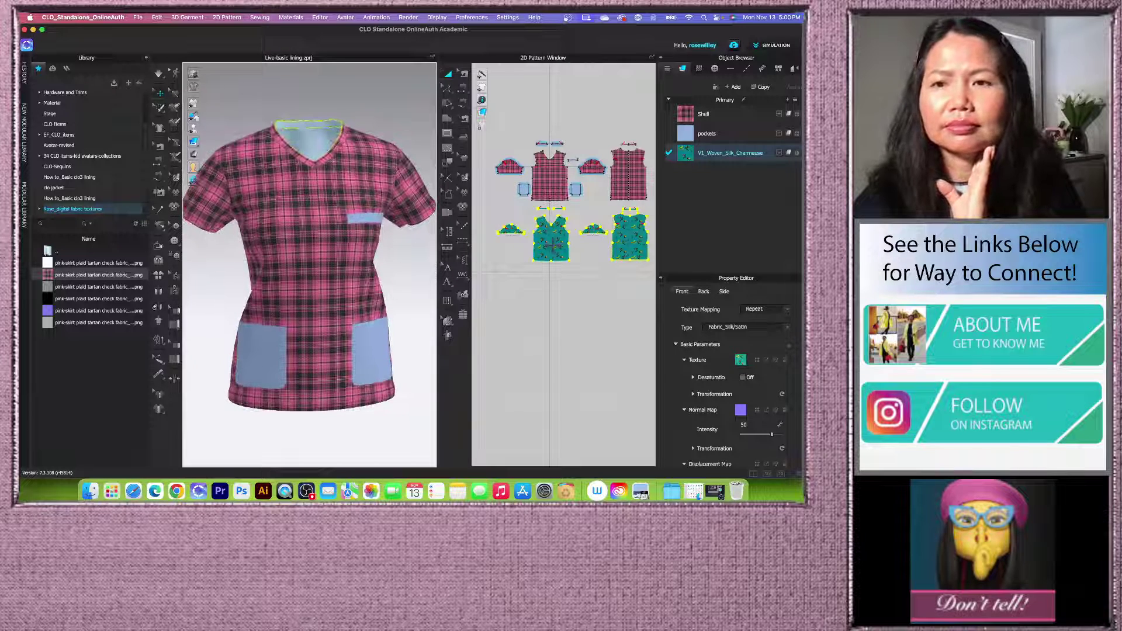
scroll(546, 246, "down", 1)
scroll(759, 342, "down", 3)
scroll(750, 340, "up", 1)
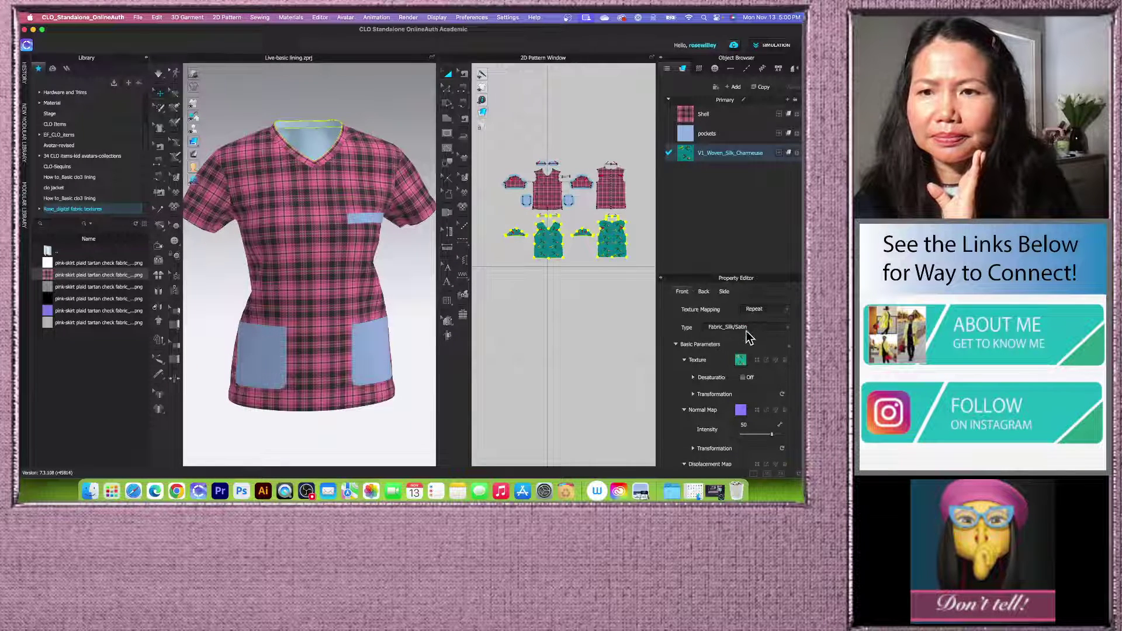
Step: Make the back side of the V1_Woven_Silk_Charmeuse lining fabric use the same material as its front
scroll(727, 379, "up", 2)
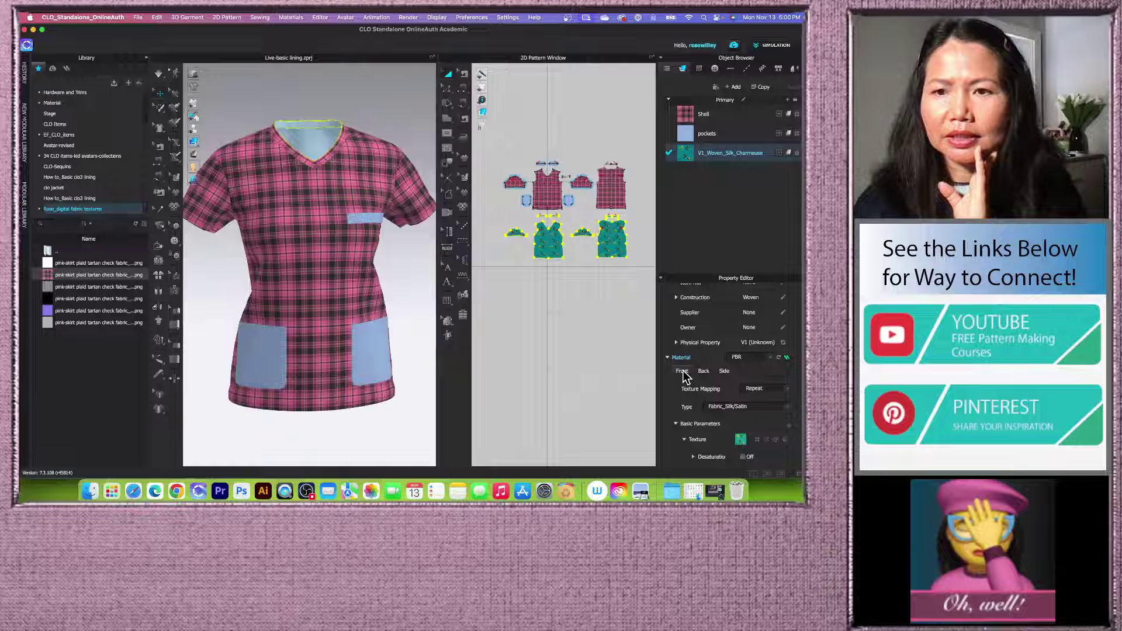
scroll(724, 367, "down", 1)
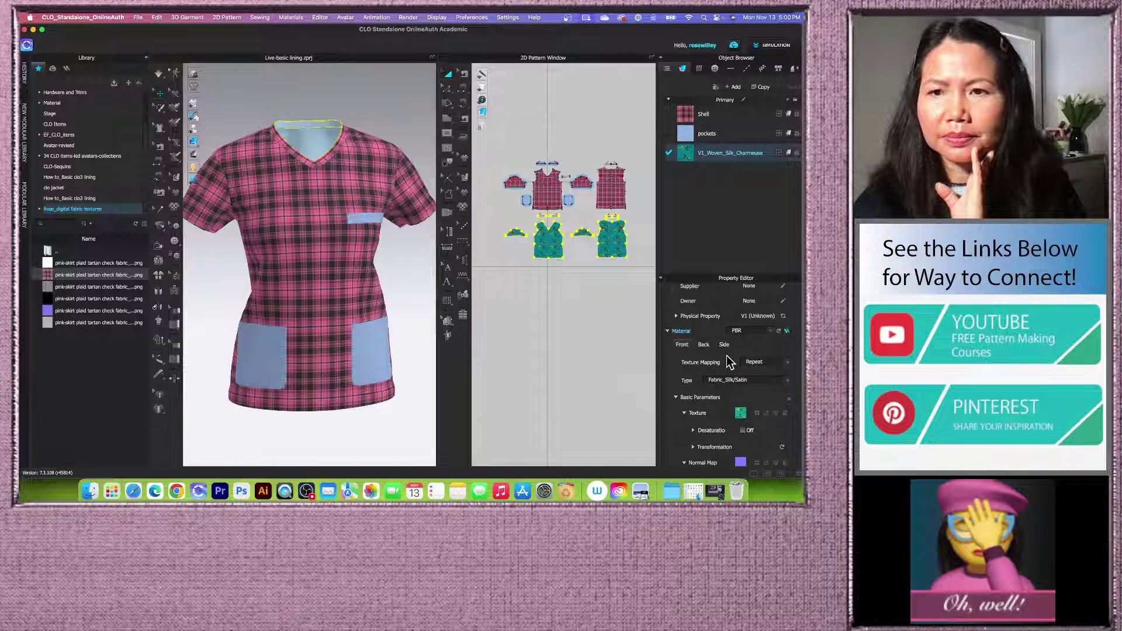
left_click(705, 346)
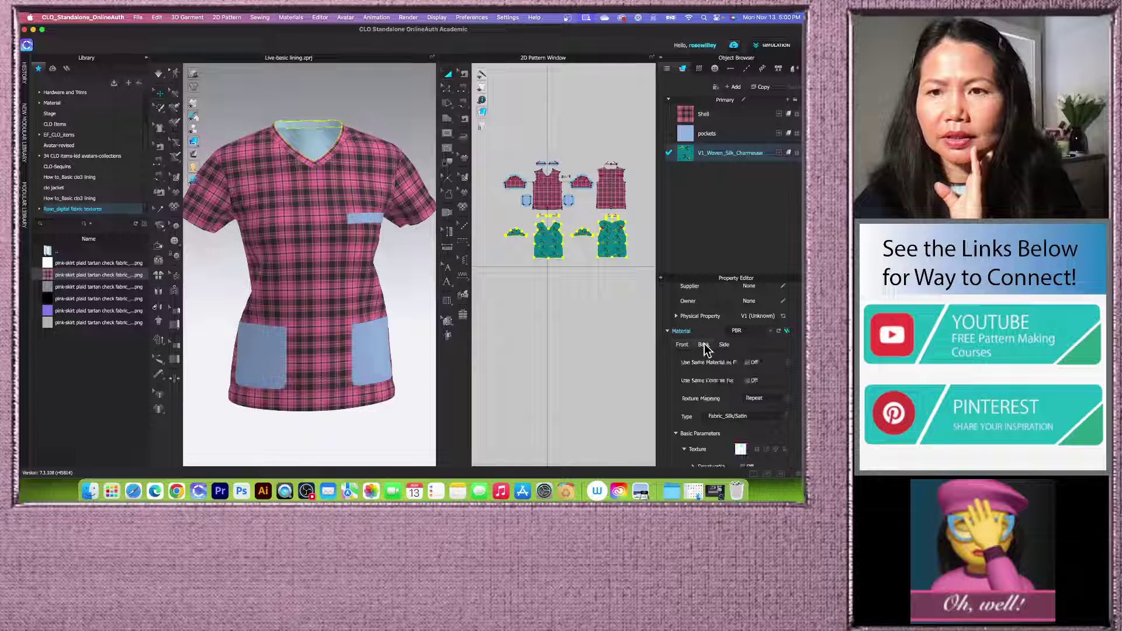
left_click(748, 363)
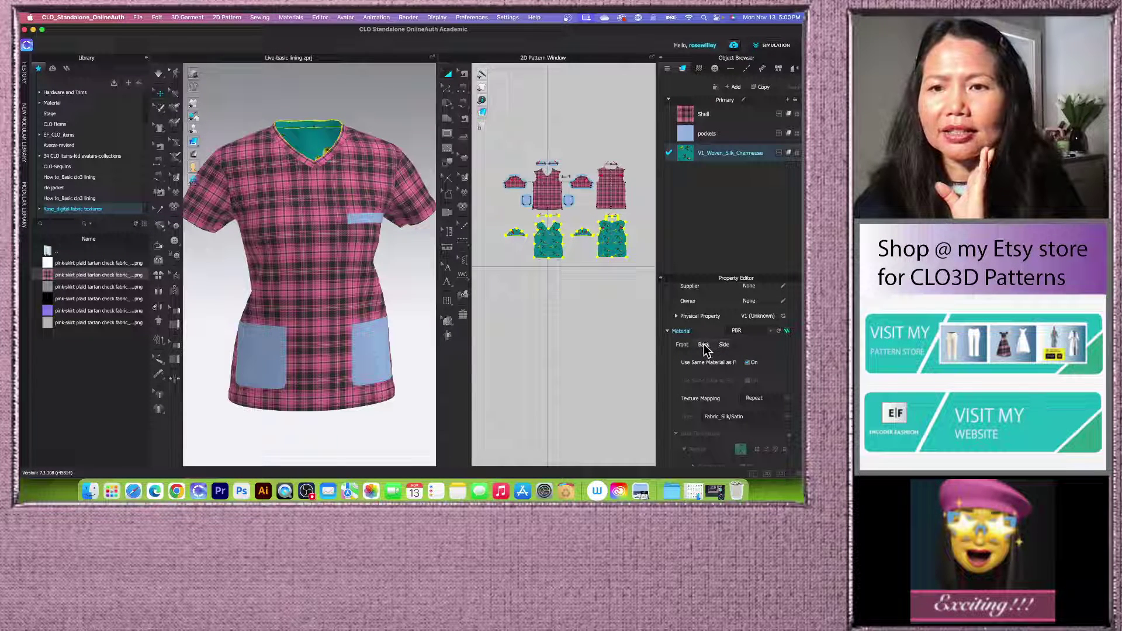
Step: Widen the fabric properties area to read the full option names, and review the lining fabric's front and side material settings
left_click_drag(658, 290, 622, 286)
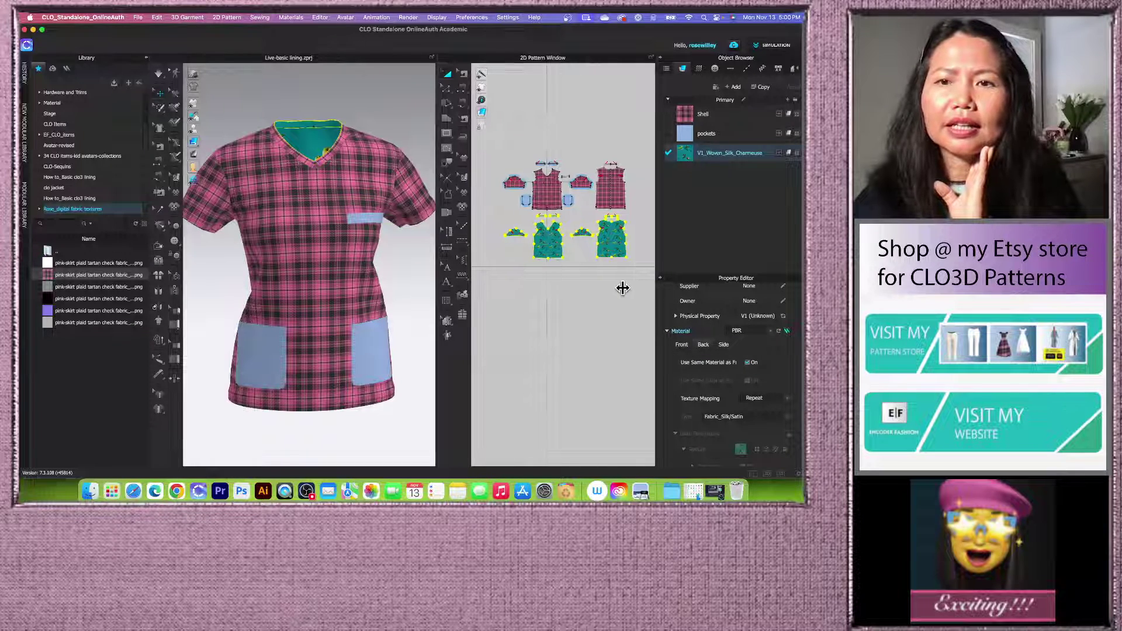
scroll(690, 351, "down", 1)
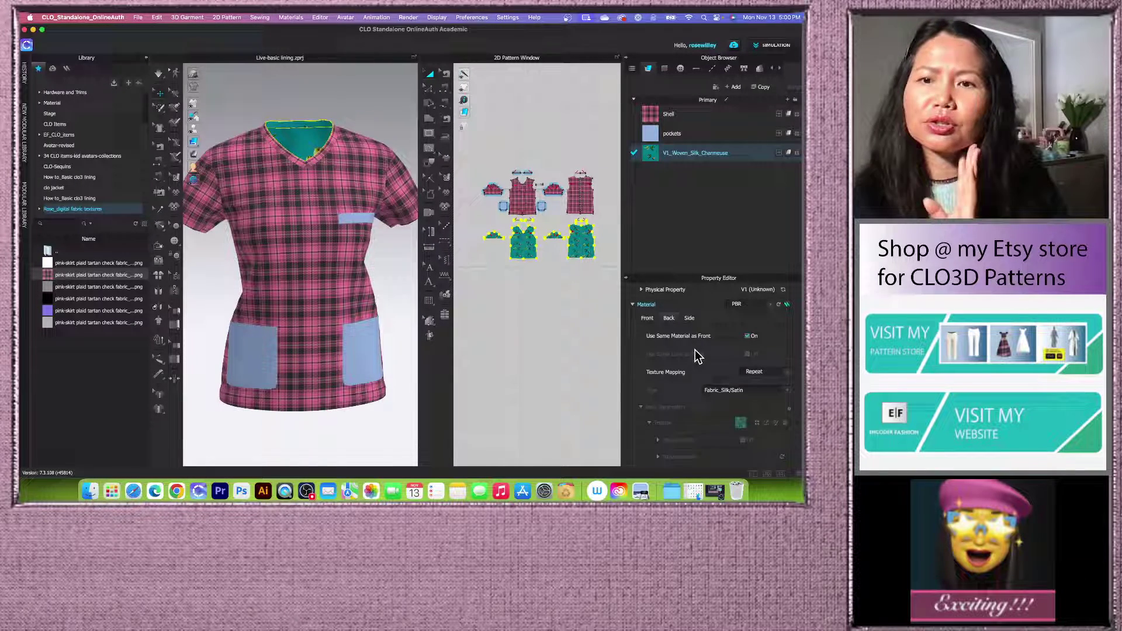
left_click(649, 319)
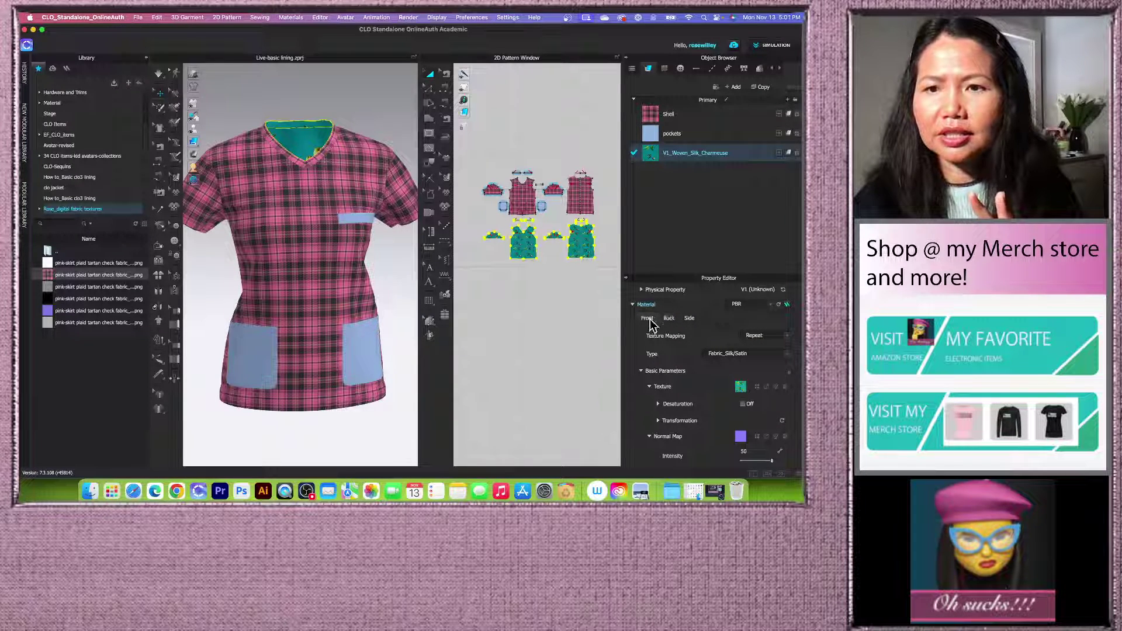
left_click(689, 319)
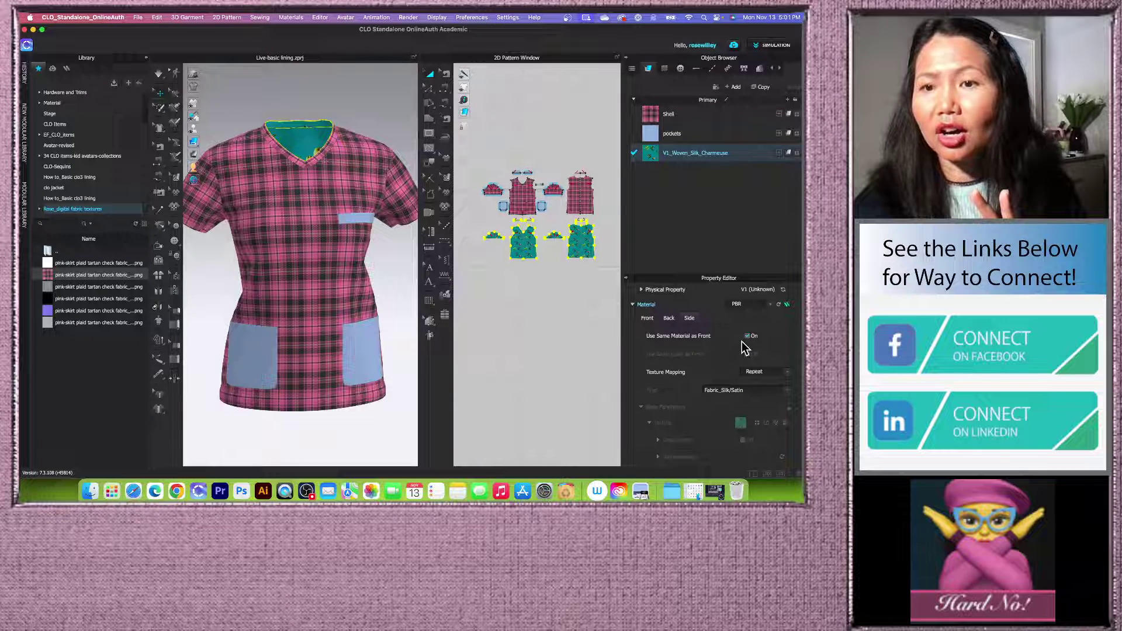
Step: Inspect the printed lining inside the V-neck of the 3D garment from several angles and against the 2D pattern pieces
scroll(458, 301, "down", 2)
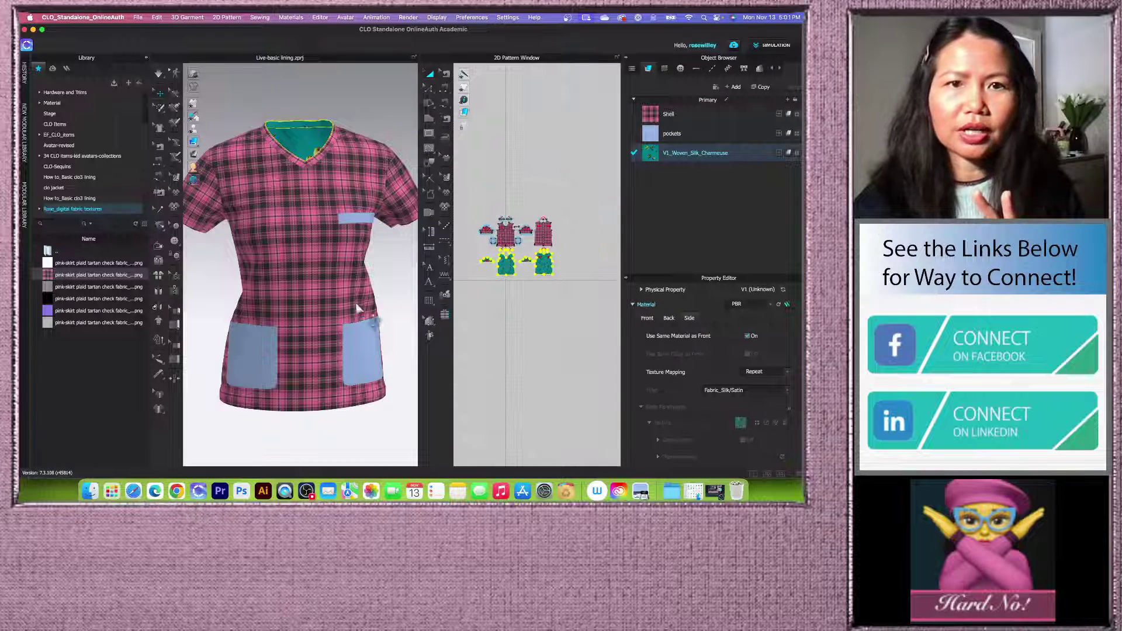
scroll(391, 286, "up", 2)
scroll(392, 284, "up", 2)
right_click_drag(392, 286, 369, 411)
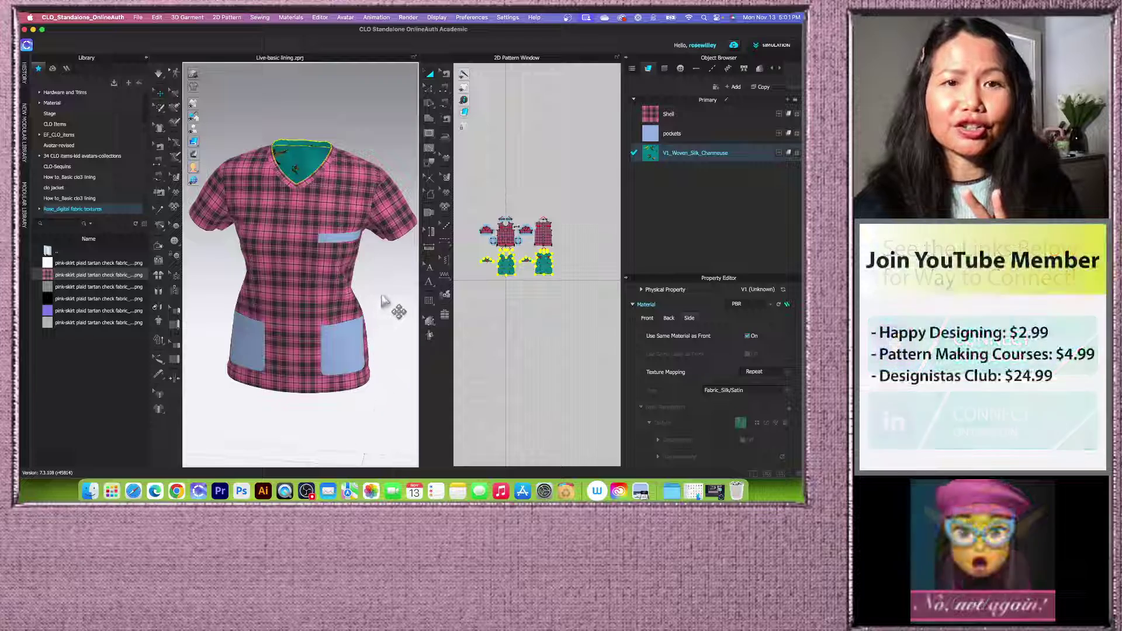
scroll(388, 300, "down", 2)
right_click_drag(388, 306, 298, 199)
scroll(298, 198, "up", 2)
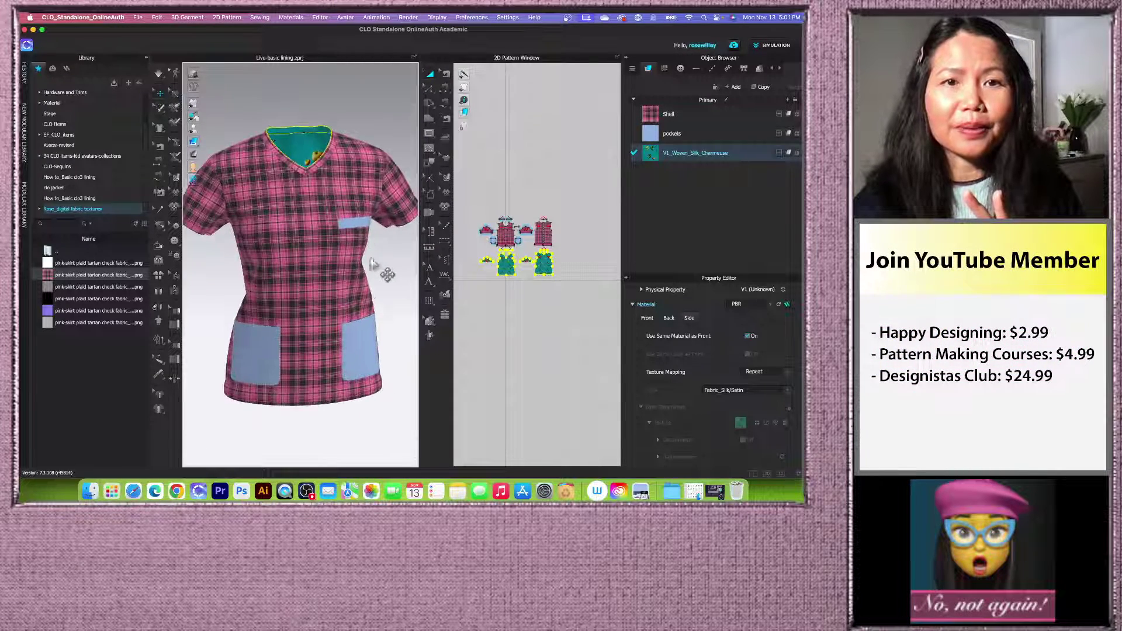
scroll(514, 246, "up", 3)
scroll(386, 281, "up", 2)
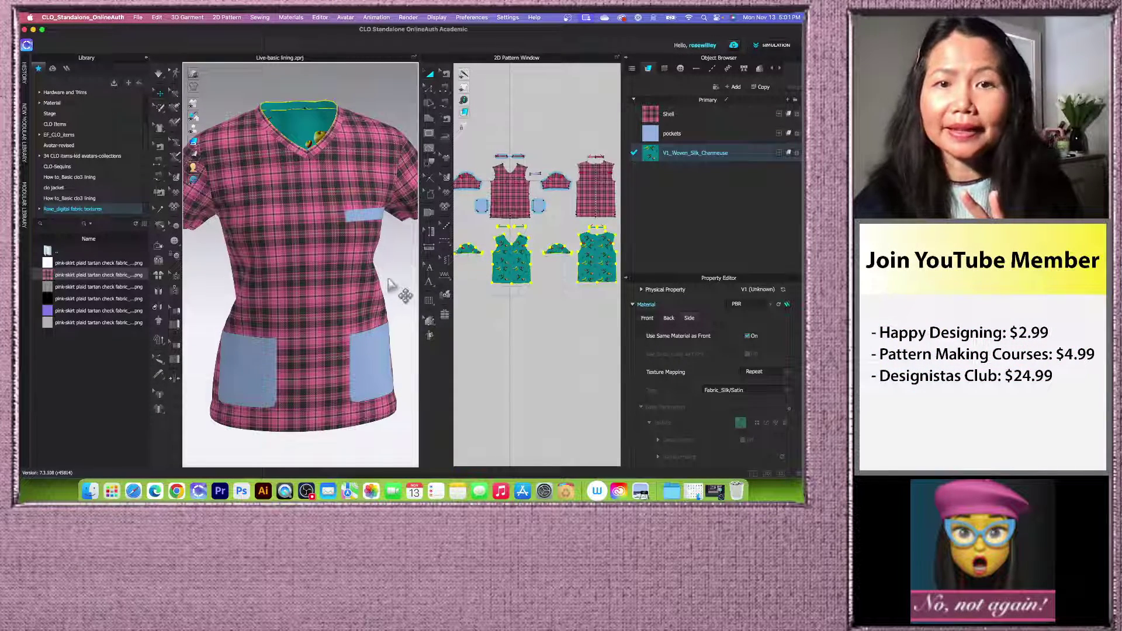
scroll(374, 228, "up", 2)
scroll(339, 296, "down", 2)
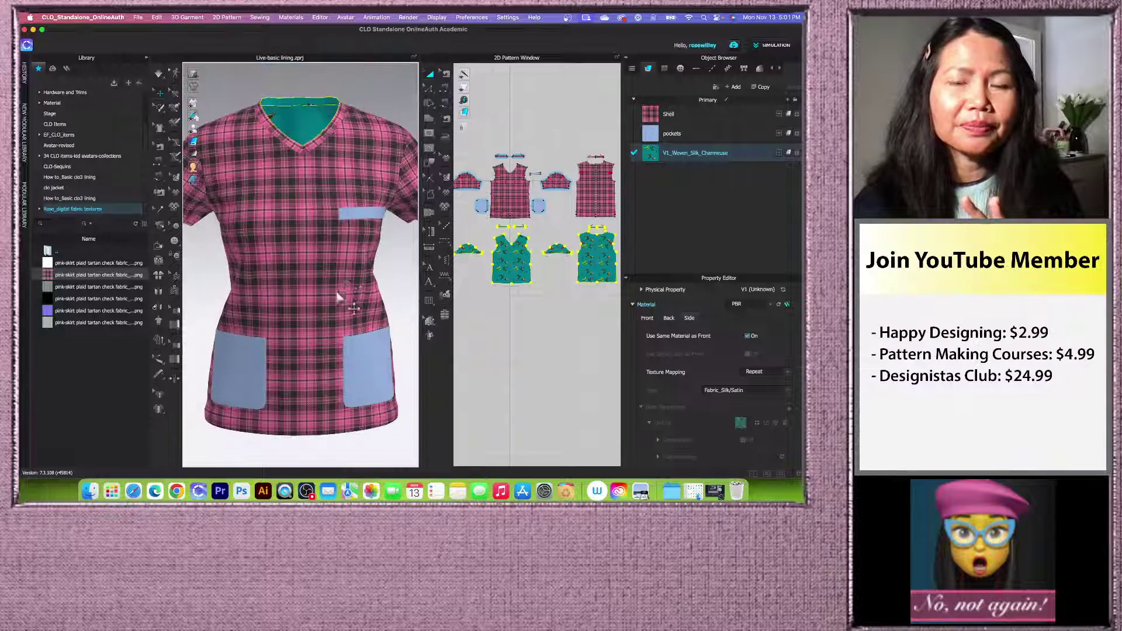
Step: Apply the pockets fabric to the left and right front neckband pieces of the shell
left_click(393, 101)
scroll(327, 152, "up", 5)
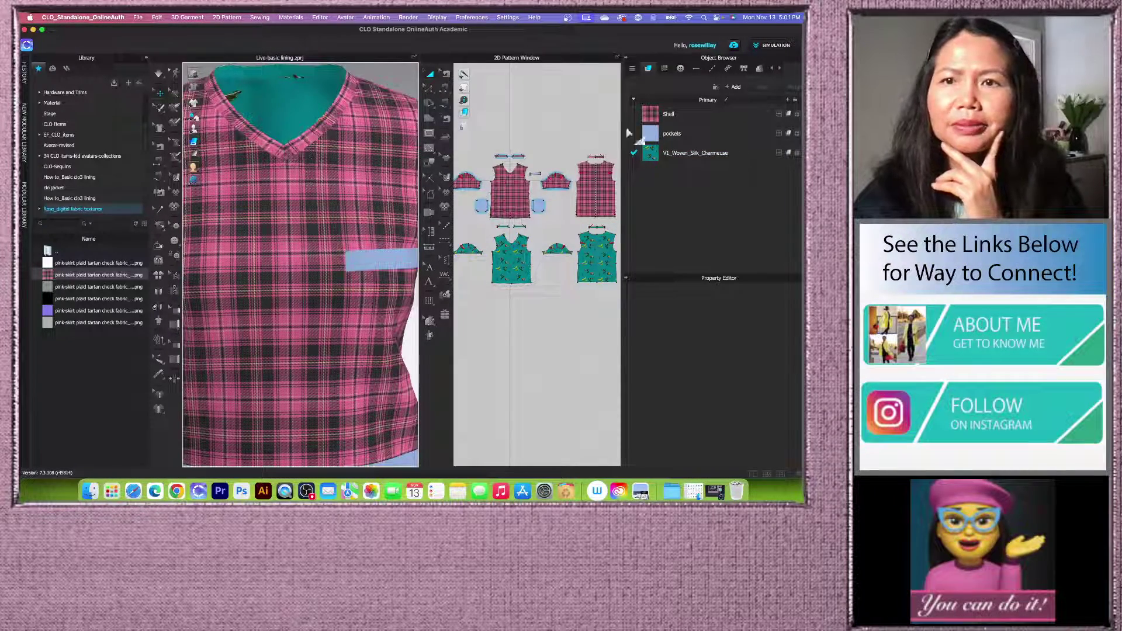
left_click(693, 141)
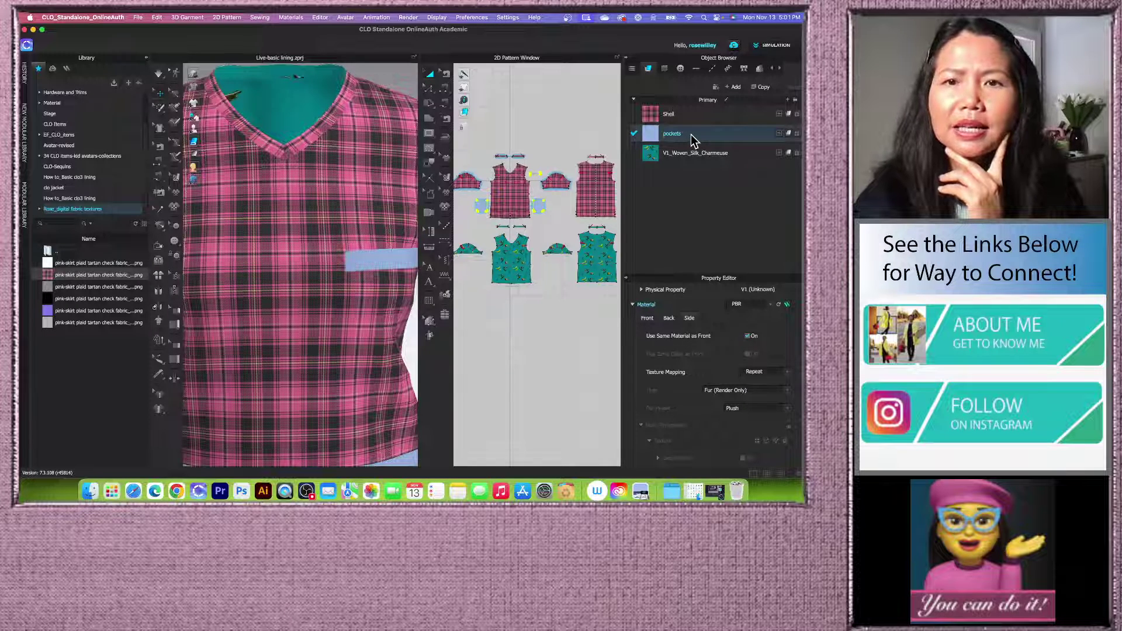
scroll(521, 157, "up", 2)
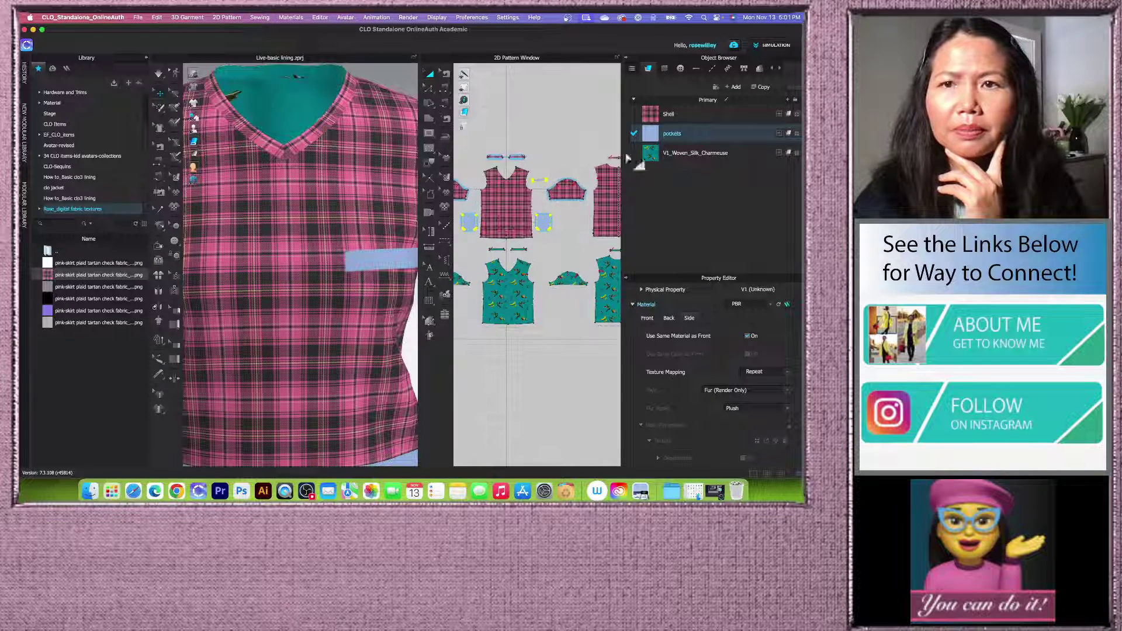
left_click_drag(650, 133, 566, 138)
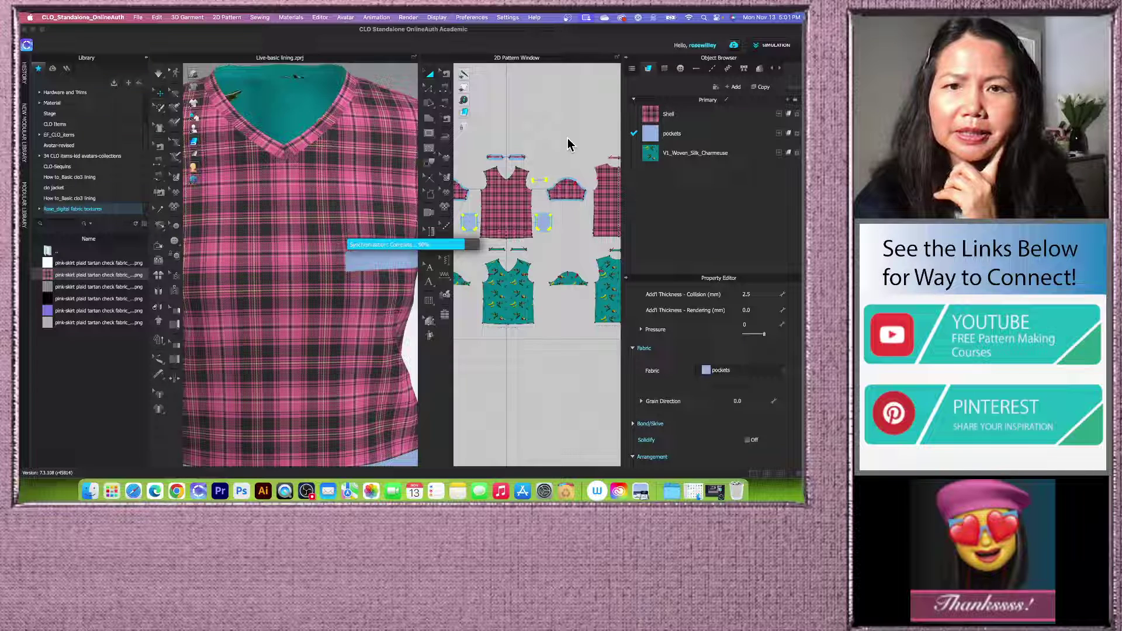
scroll(570, 144, "down", 2)
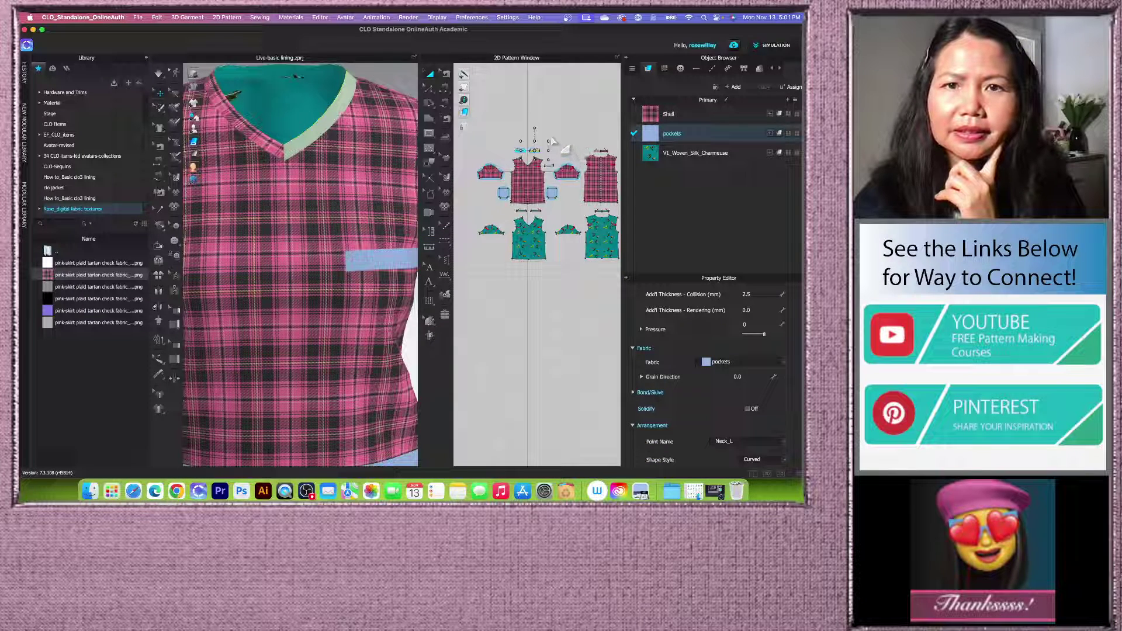
left_click(552, 140)
scroll(539, 143, "up", 2)
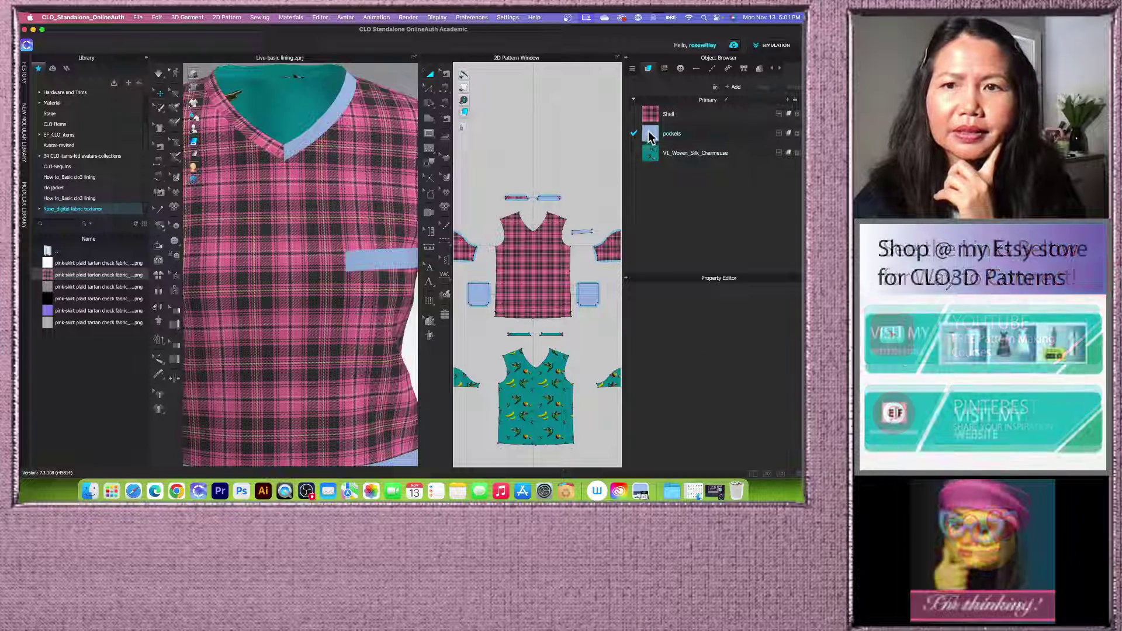
left_click_drag(650, 136, 525, 206)
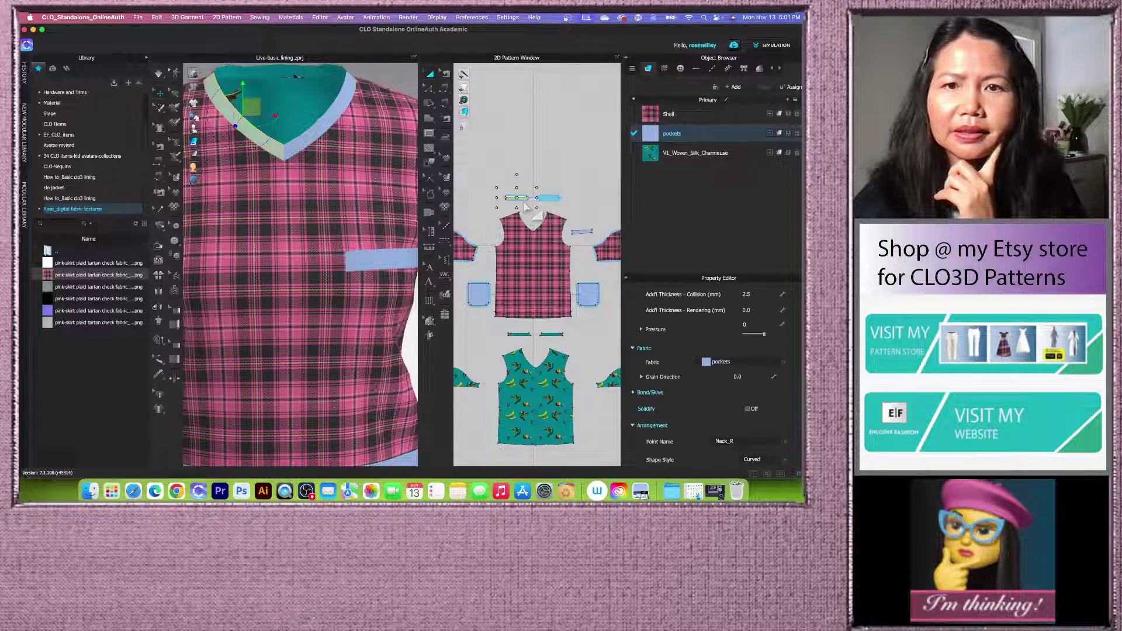
left_click(520, 157)
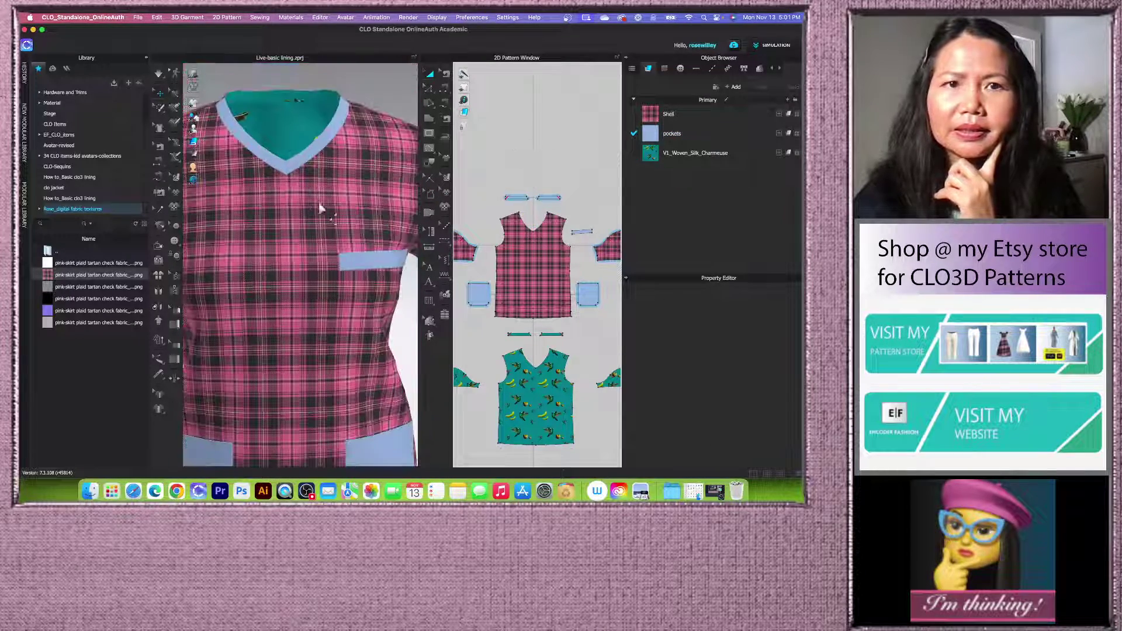
Step: Apply the pockets fabric to the shell's back neckband piece, and check the neckline from the front of the 3D garment
right_click_drag(320, 209, 409, 212)
scroll(585, 221, "down", 3)
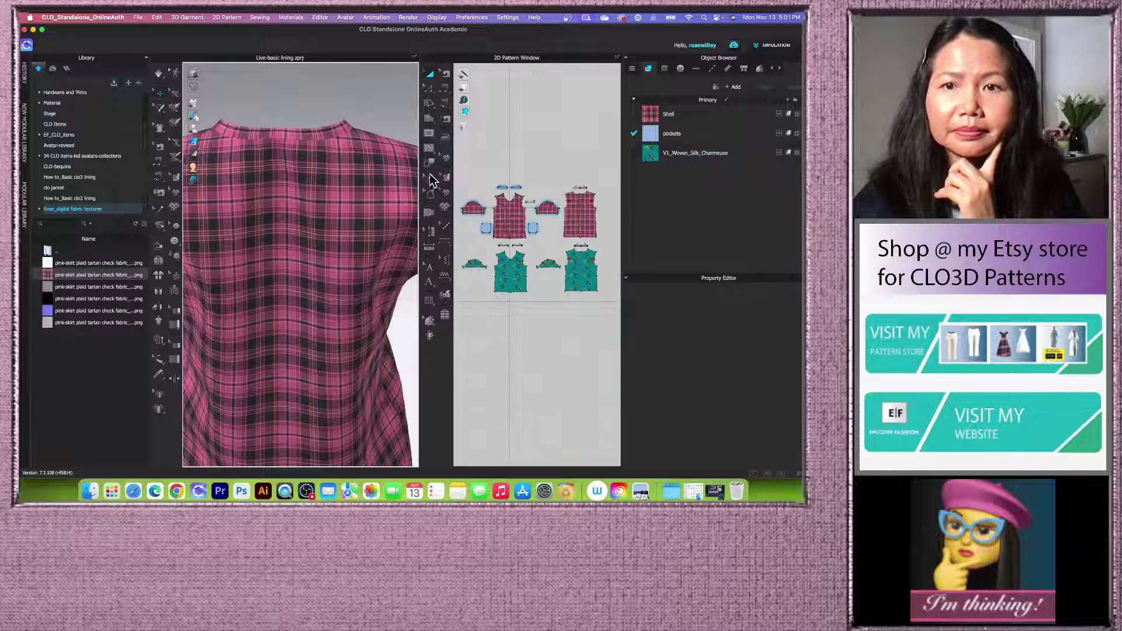
scroll(579, 212, "up", 5)
left_click_drag(650, 135, 555, 216)
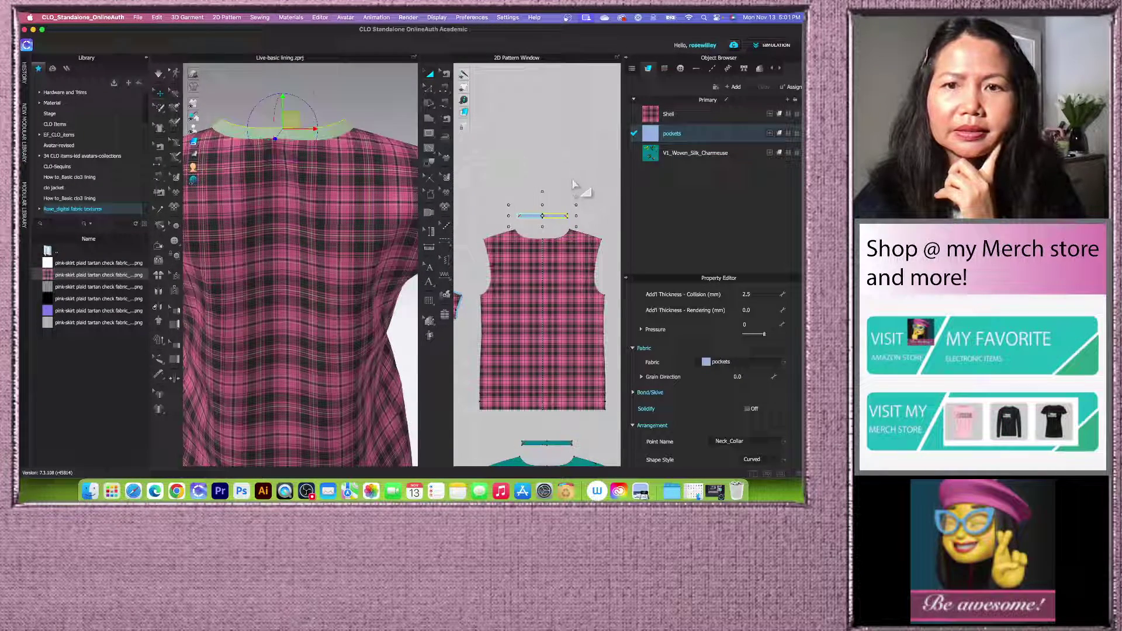
left_click(573, 184)
scroll(564, 181, "down", 4)
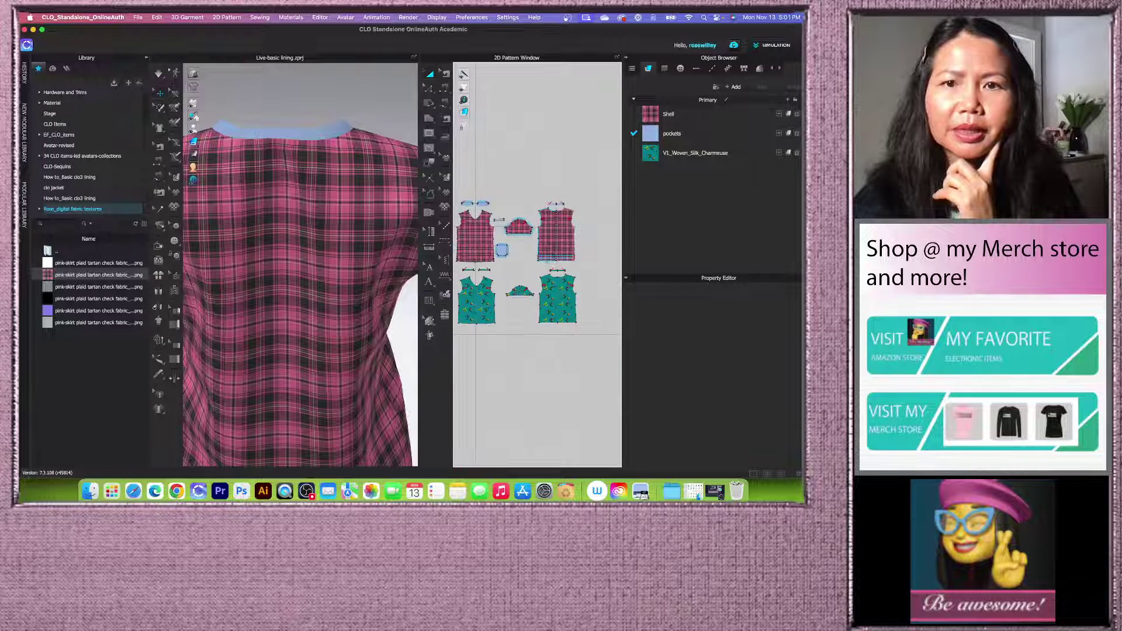
key("2")
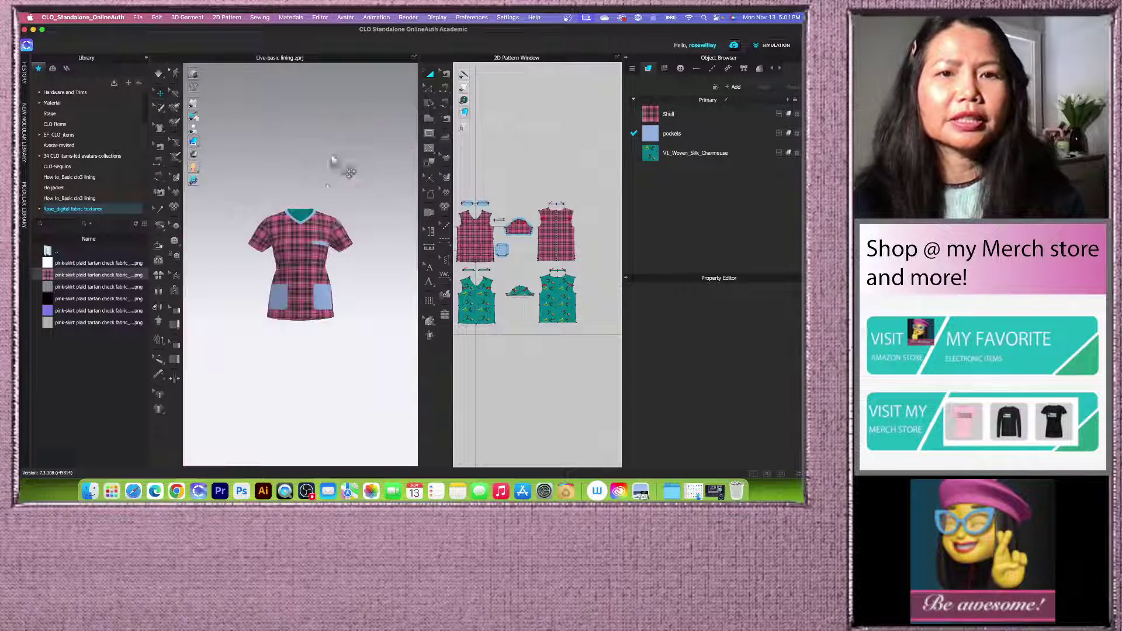
scroll(361, 285, "up", 10)
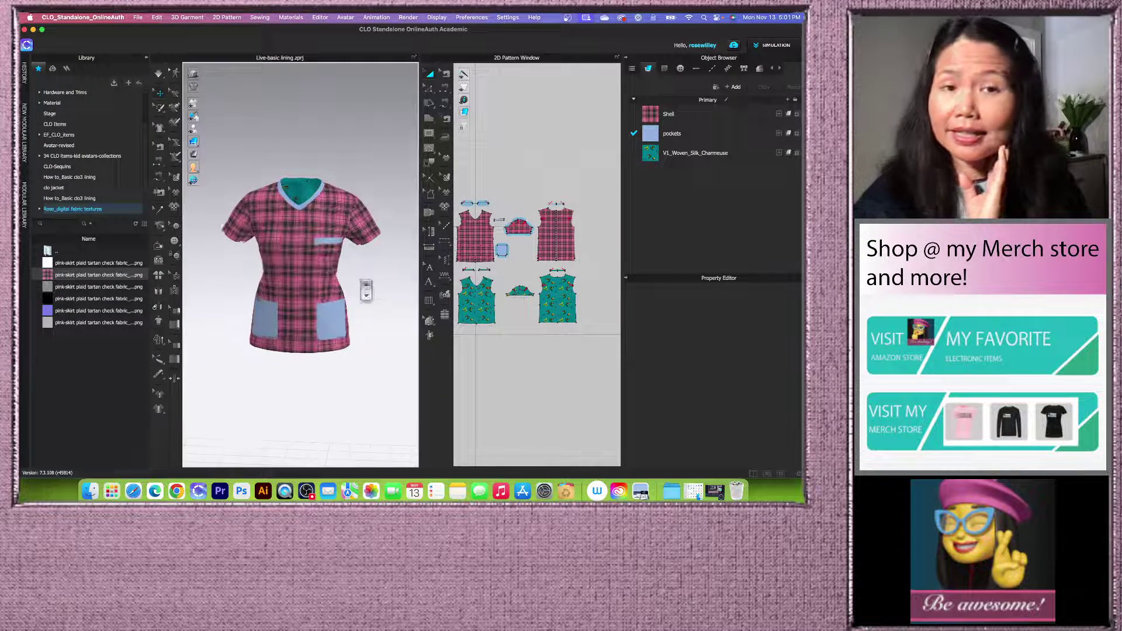
Step: Enlarge the 3D garment view and check the contrasting neckband and pockets from the front of the T-shirt
right_click_drag(342, 290, 361, 294)
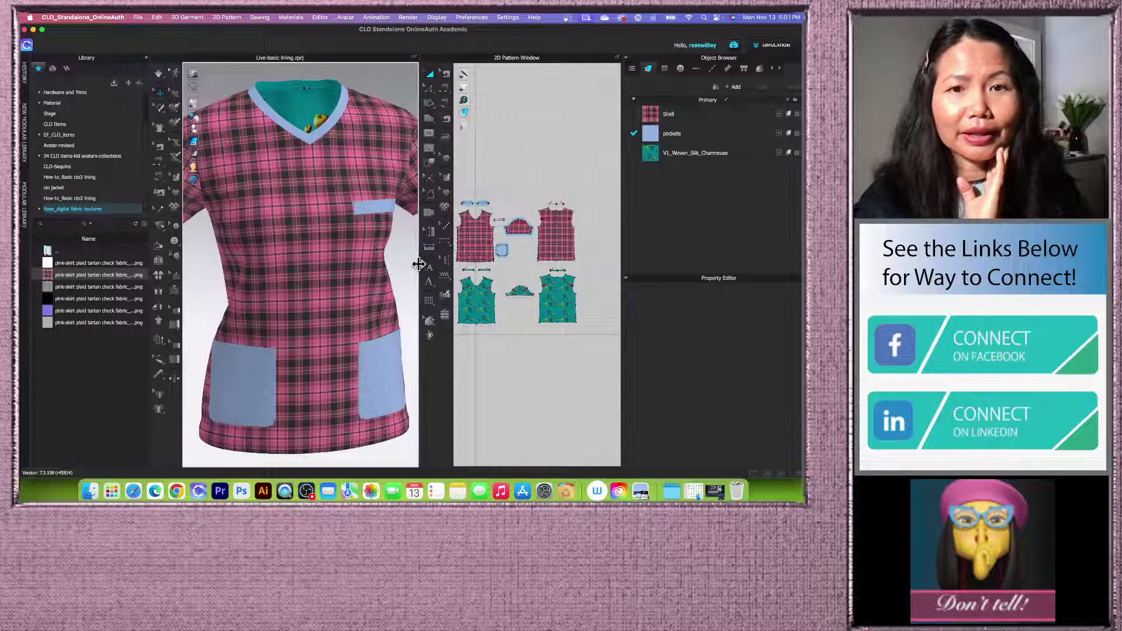
left_click_drag(425, 268, 460, 252)
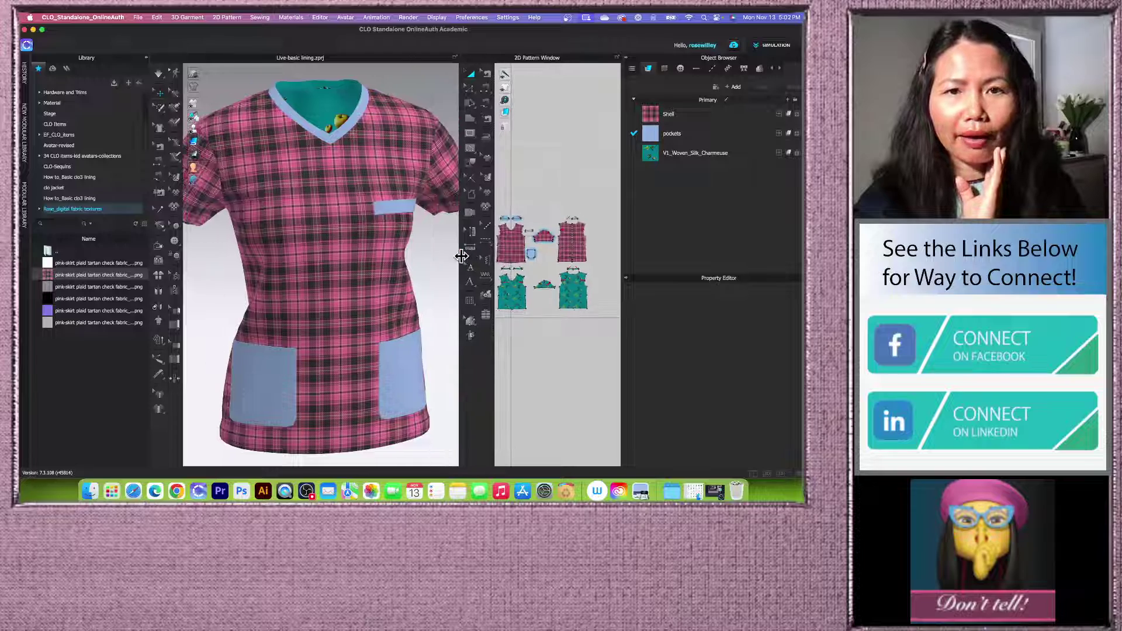
scroll(345, 266, "down", 3)
right_click_drag(413, 258, 401, 263)
scroll(381, 250, "up", 5)
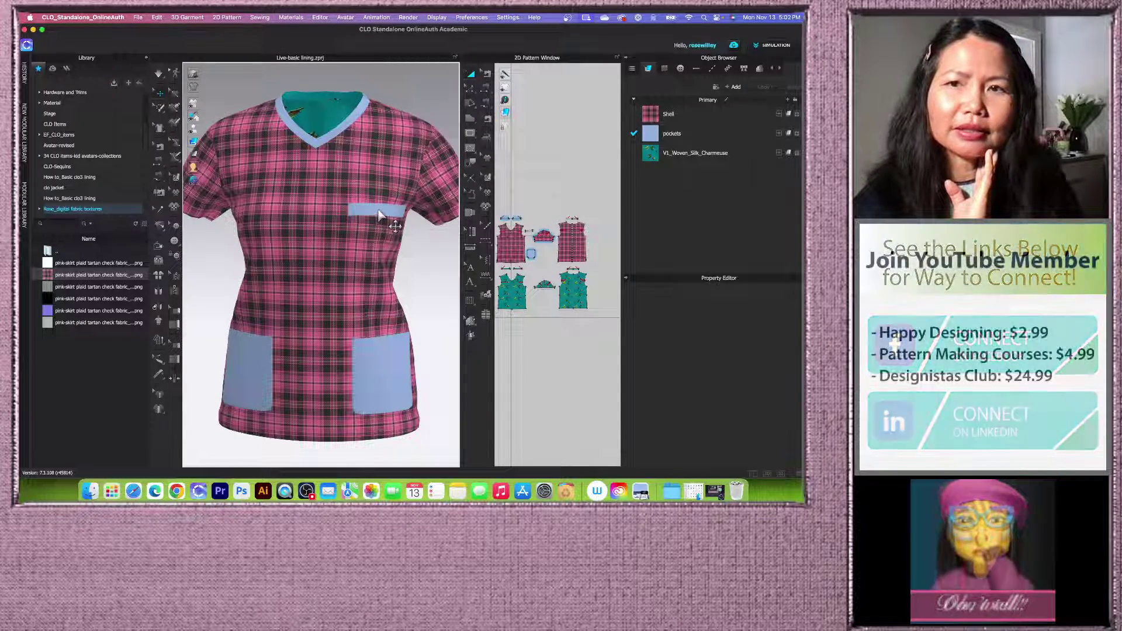
Step: Review the pockets fabric's material settings, and clear the selection to see the whole T-shirt again
left_click(702, 135)
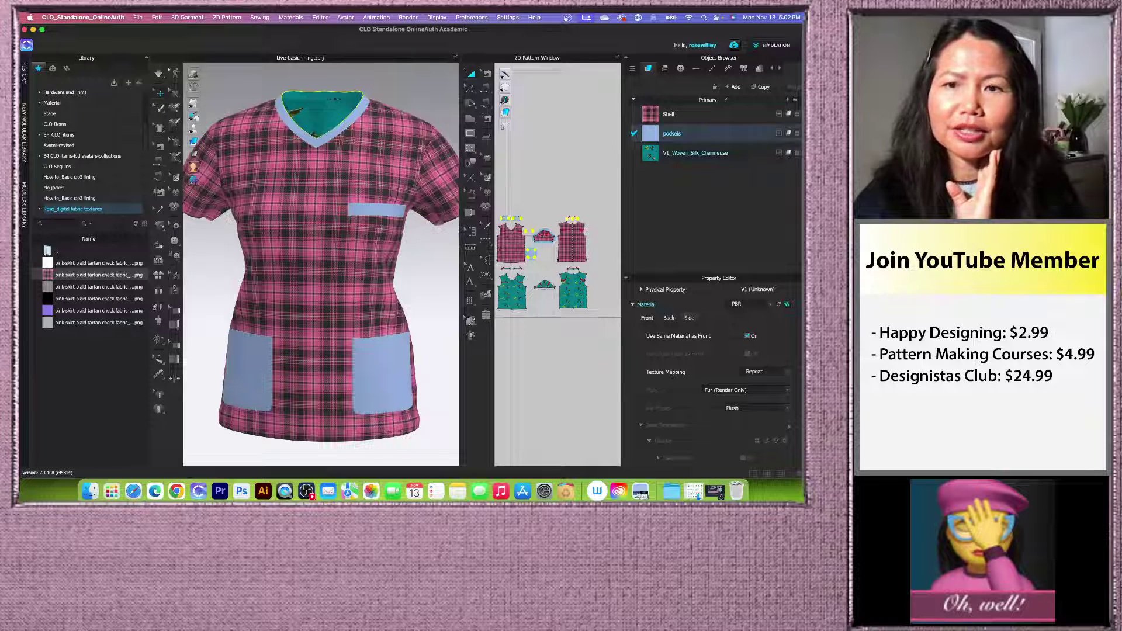
scroll(751, 391, "down", 3)
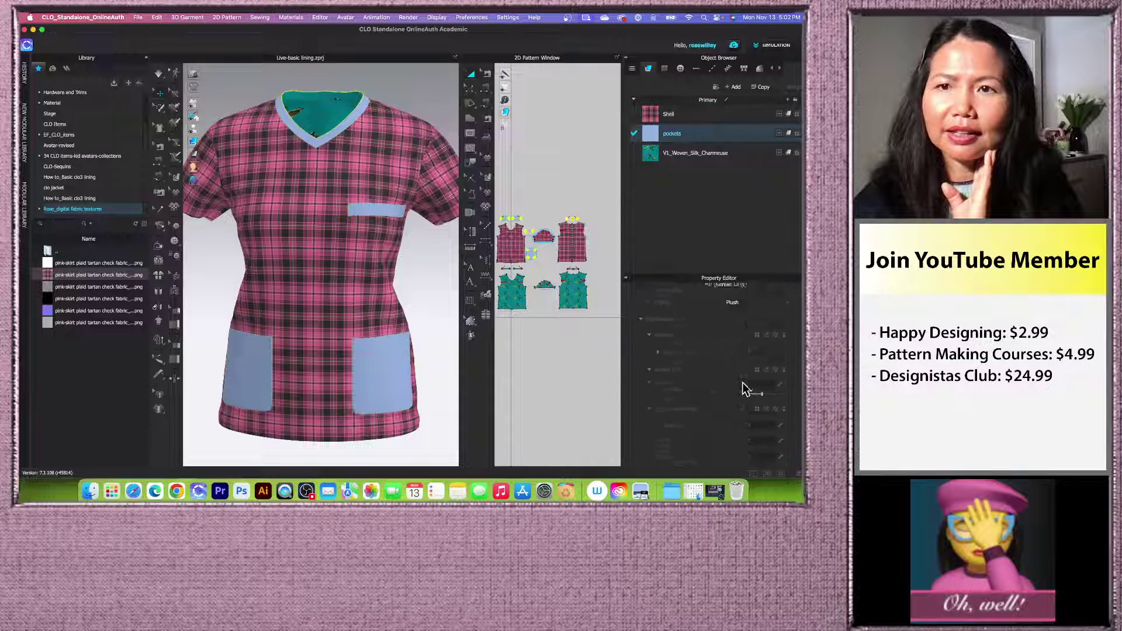
scroll(748, 383, "down", 8)
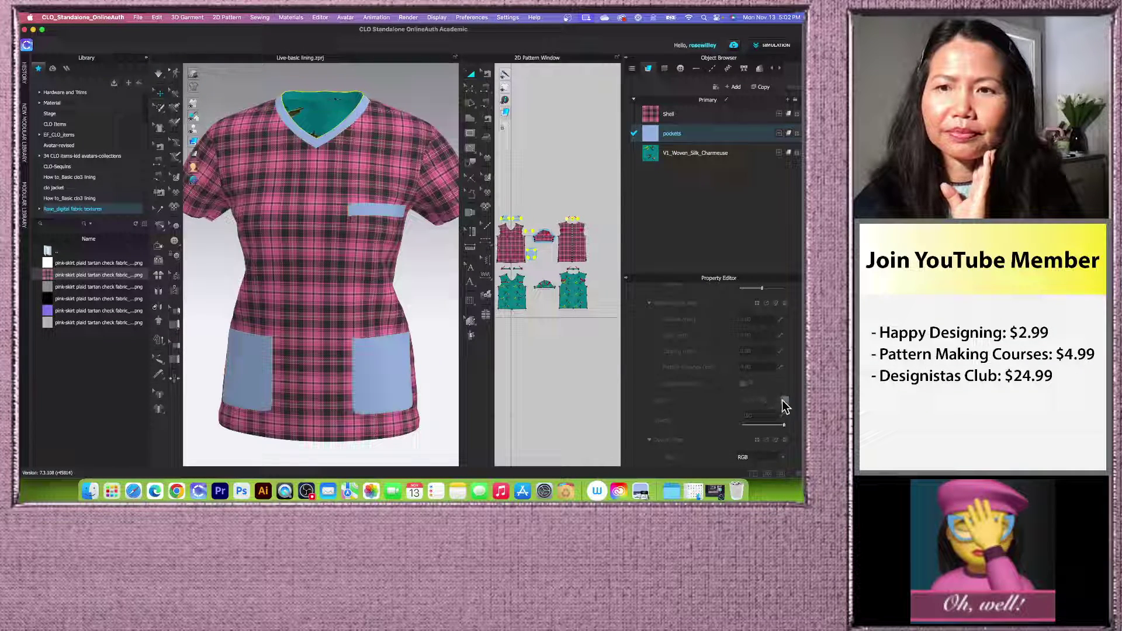
left_click(526, 420)
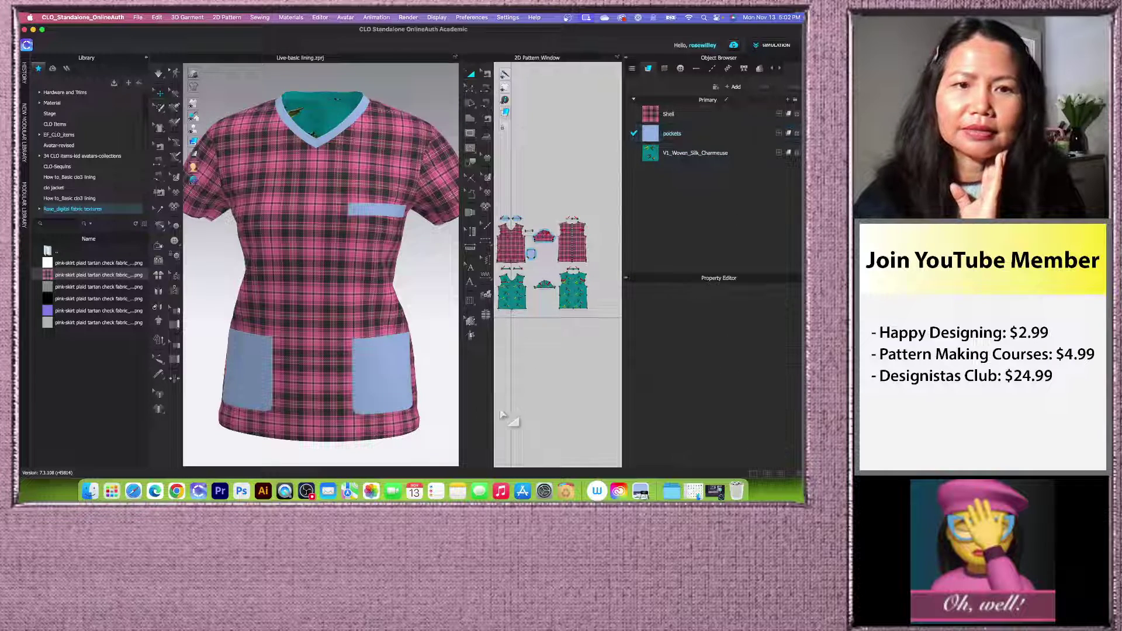
left_click(159, 73)
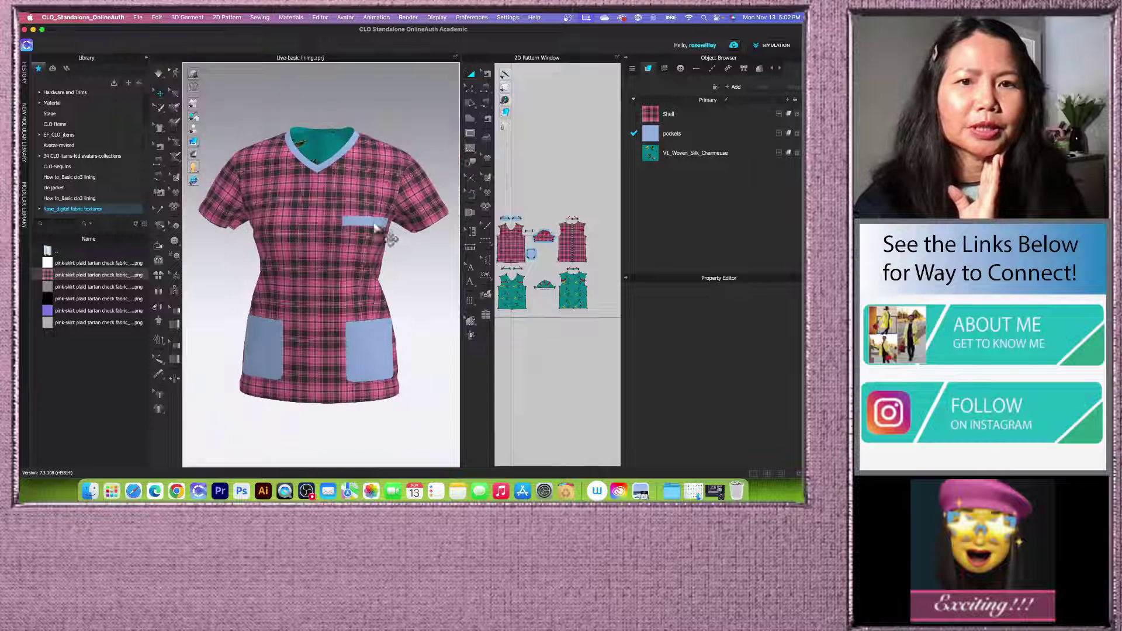
Step: Change the pockets fabric's color to the pink #C86283 sampled from the shell's plaid on the 3D garment
left_click(704, 134)
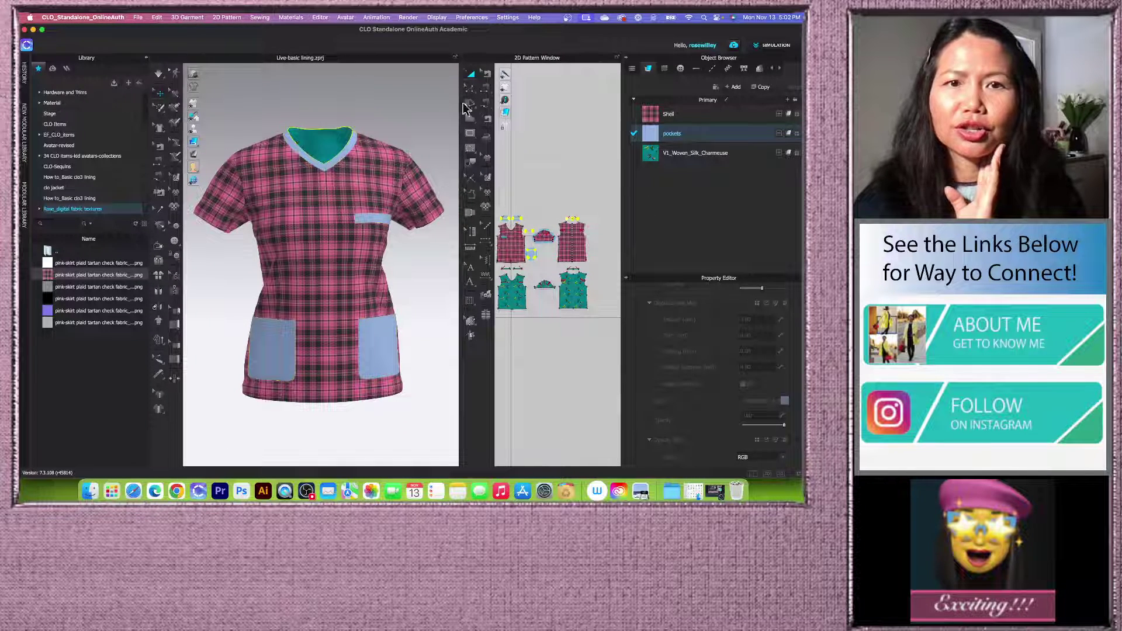
scroll(780, 402, "down", 3)
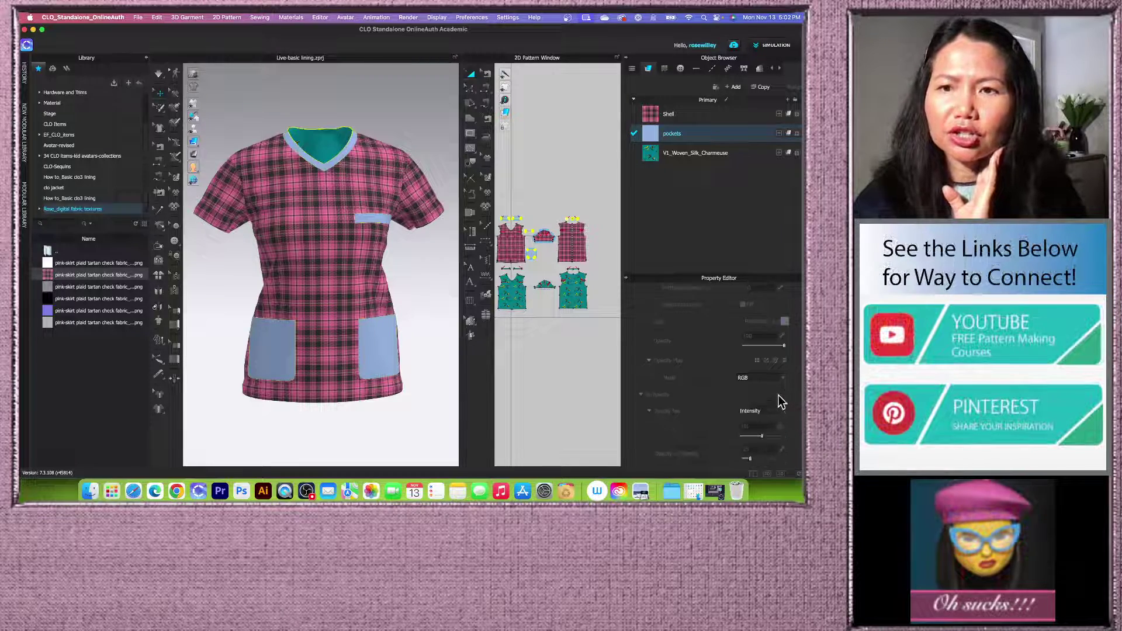
scroll(749, 377, "up", 5)
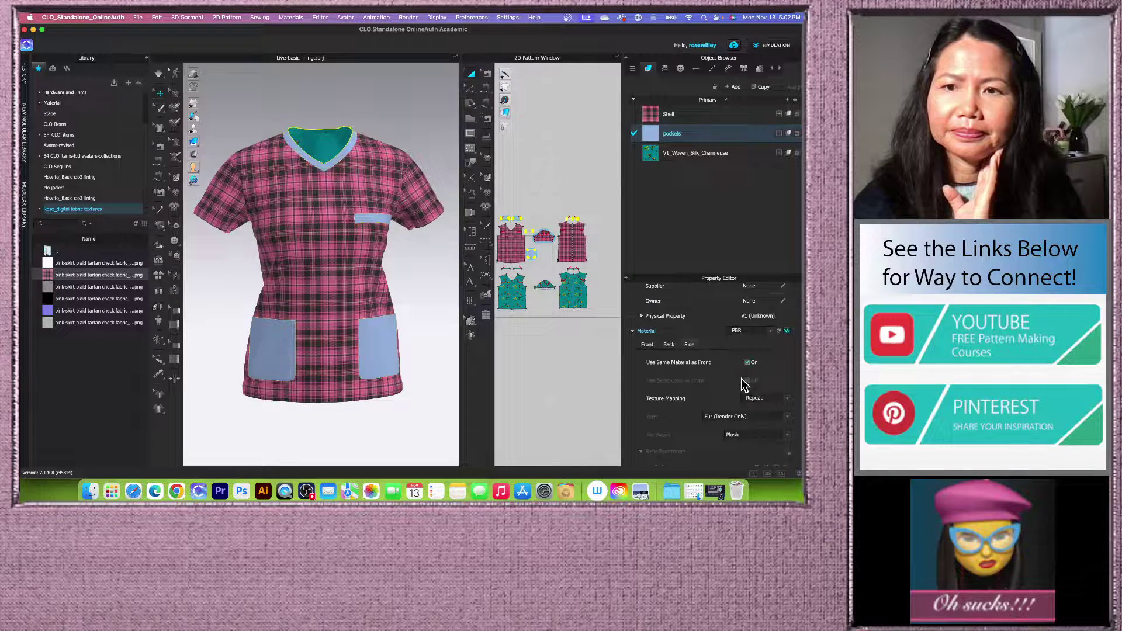
scroll(652, 348, "down", 5)
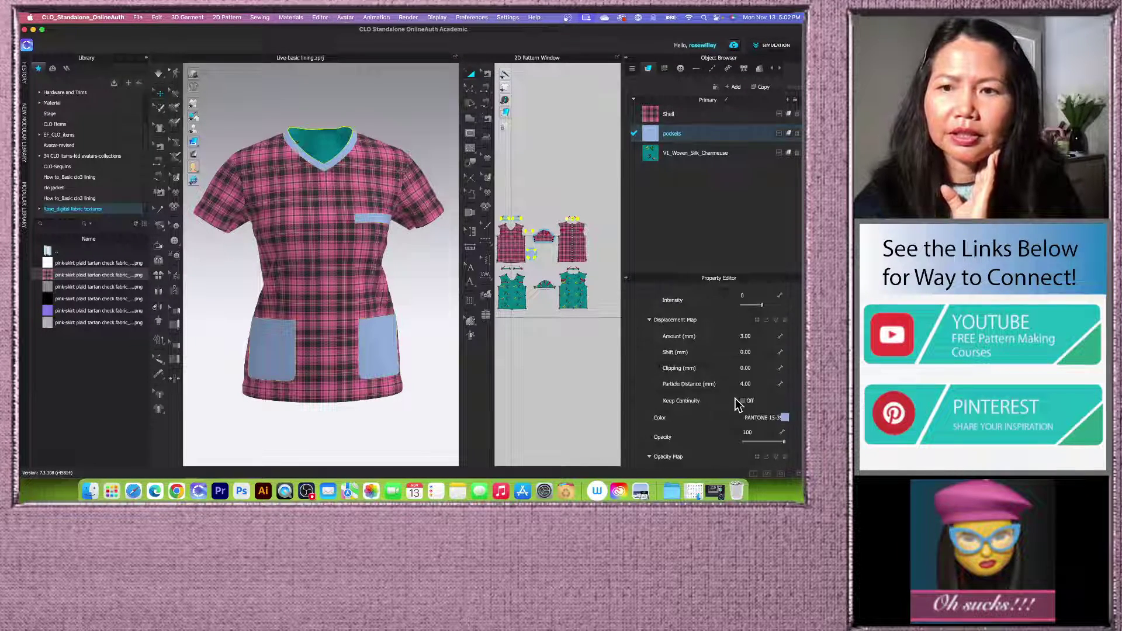
left_click(784, 419)
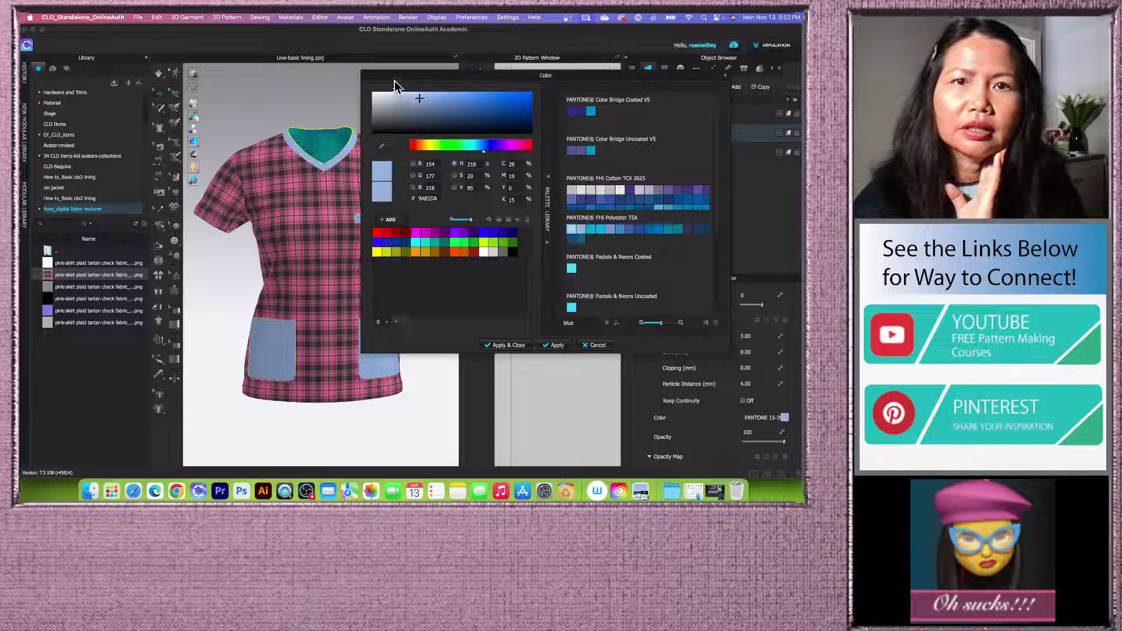
left_click_drag(398, 75, 425, 88)
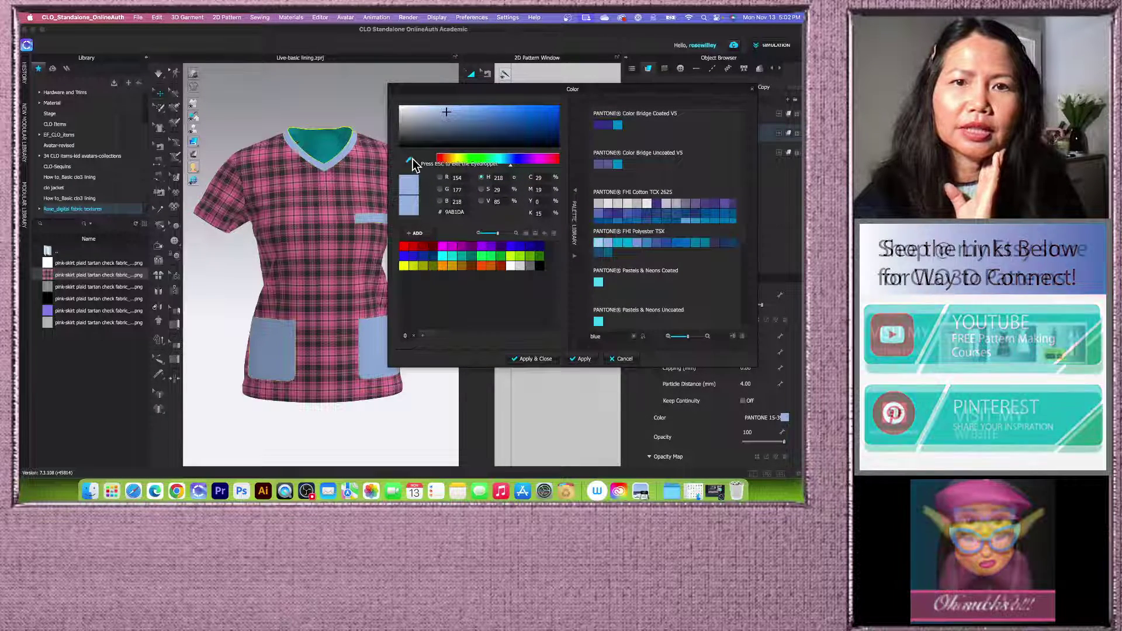
left_click(410, 162)
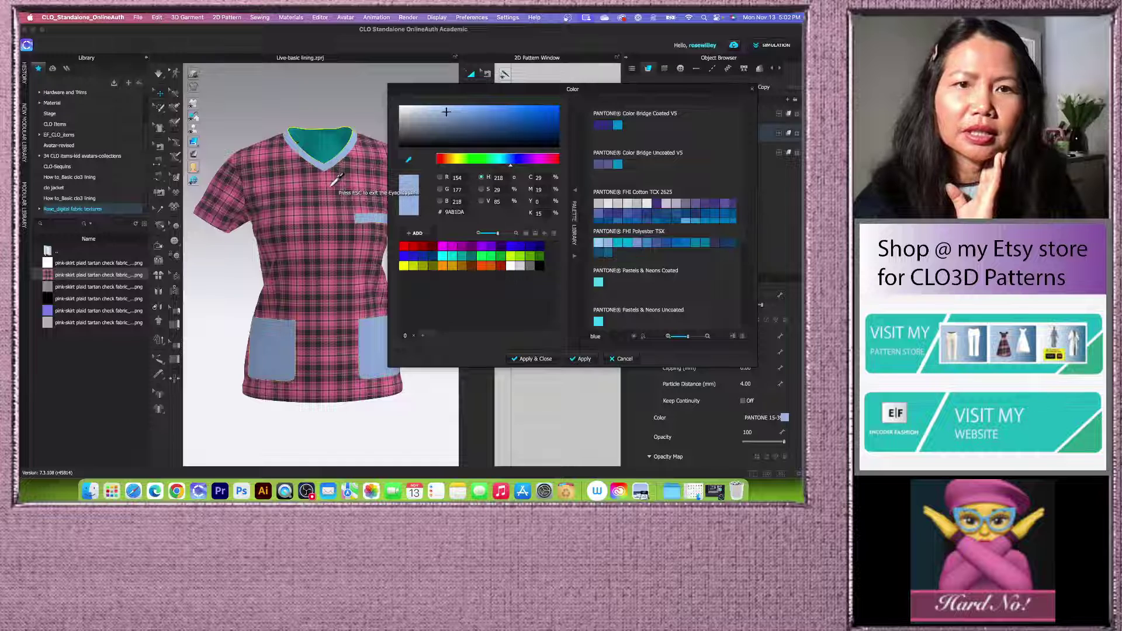
left_click(342, 186)
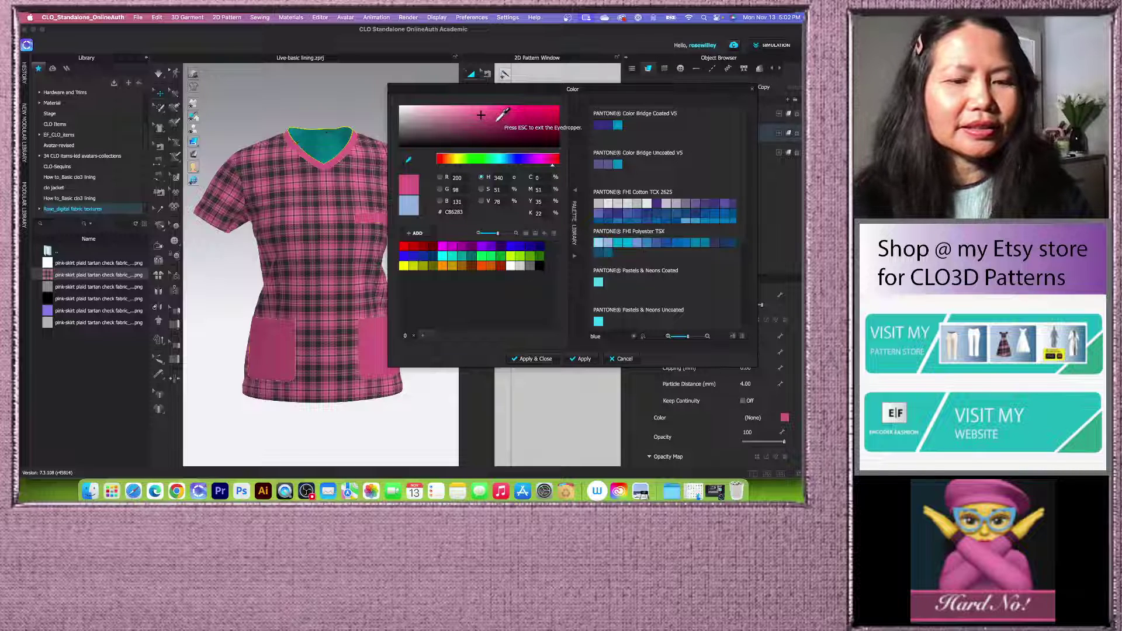
key("Escape")
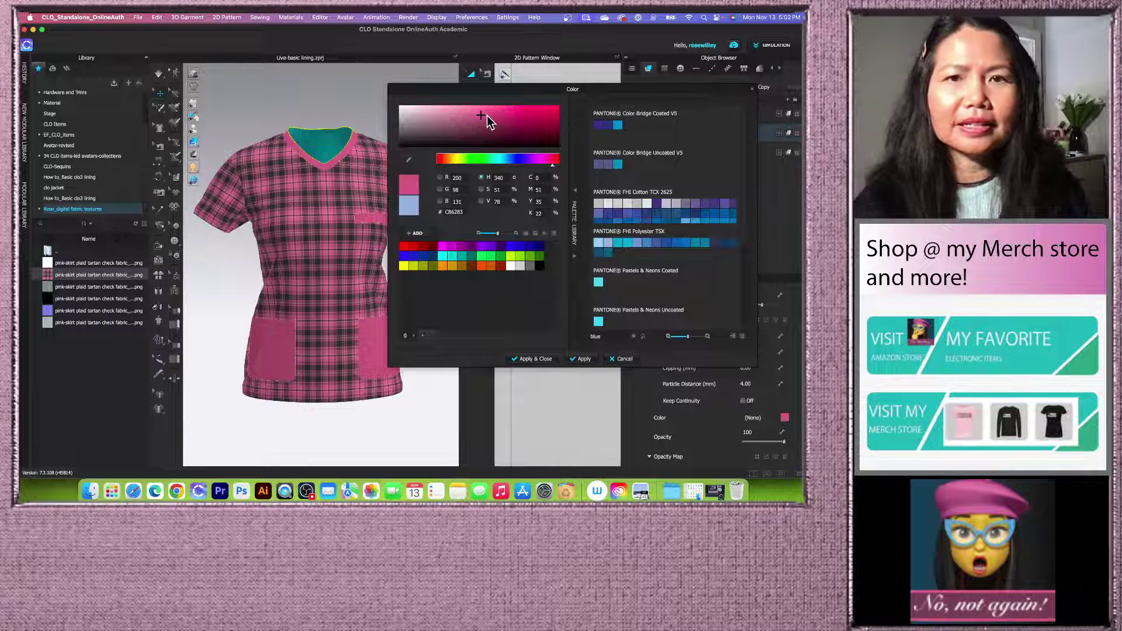
Step: Darken the pockets fabric's pink to #B75D7B, apply it, and check the neckband and pockets on the 3D garment
left_click_drag(481, 115, 479, 119)
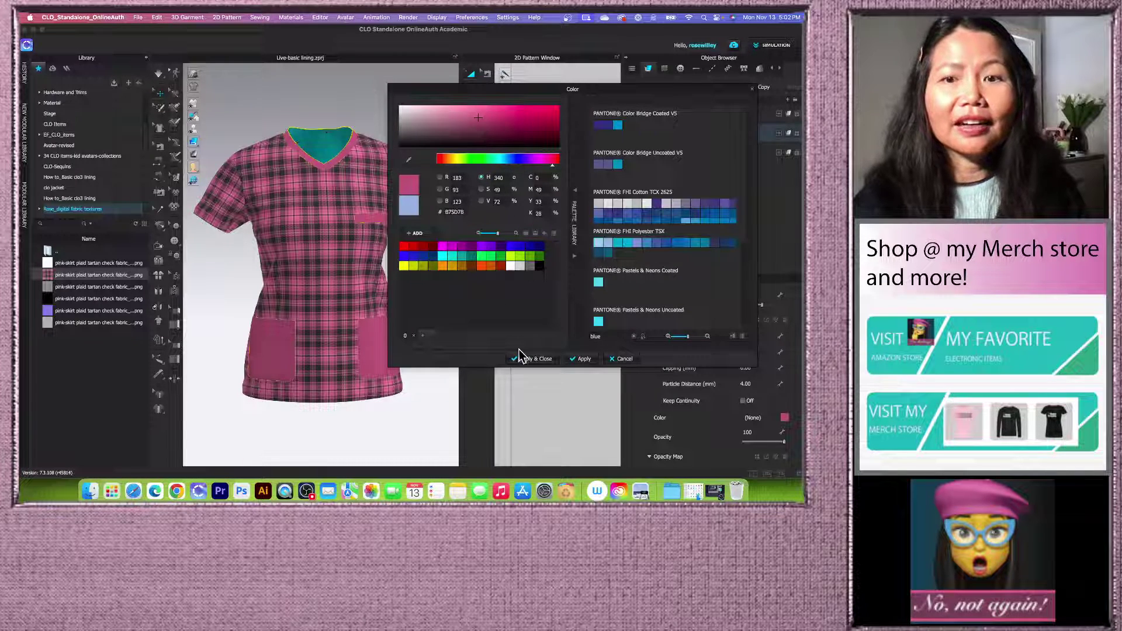
left_click(528, 359)
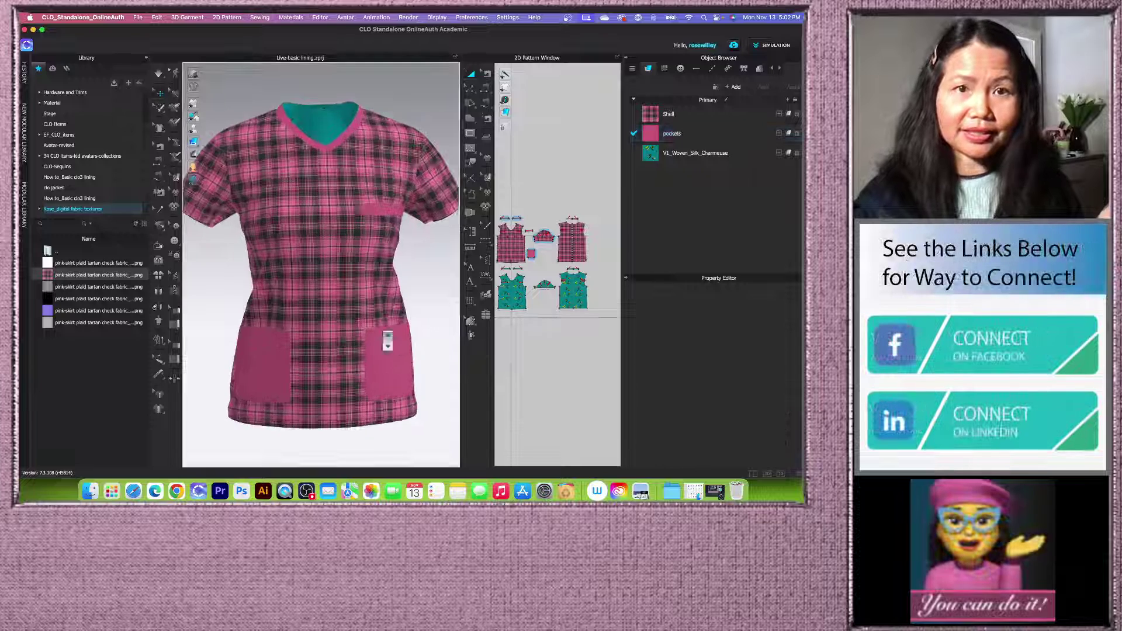
scroll(517, 301, "up", 2)
scroll(547, 302, "down", 5)
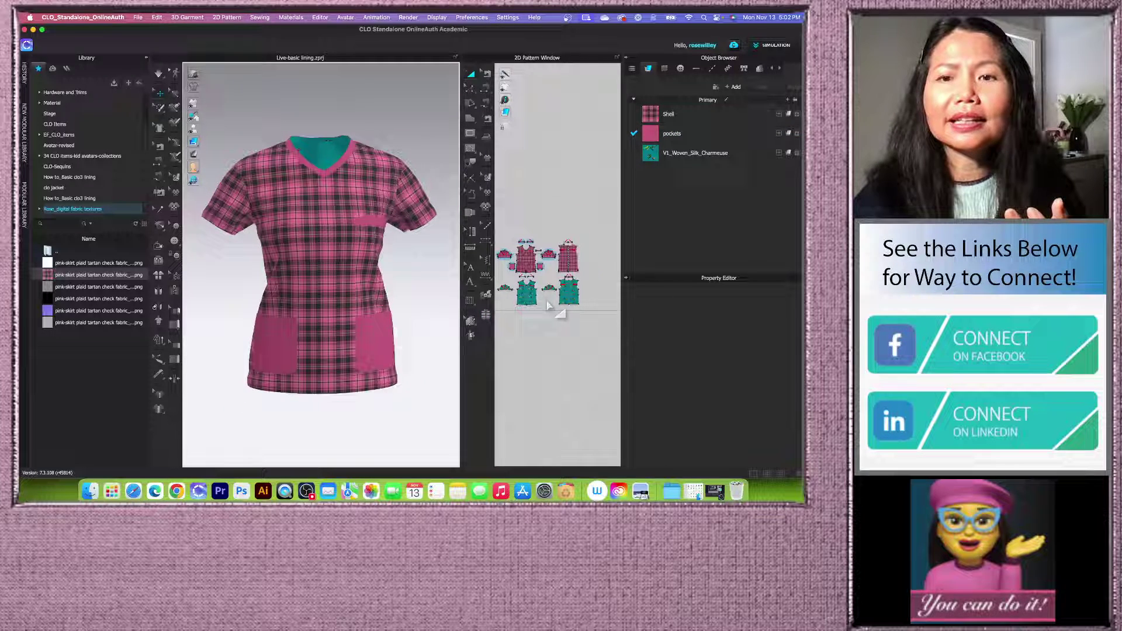
Step: Try the Fabric_Shiny material type on the V1_Woven_Silk_Charmeuse lining fabric
left_click(732, 155)
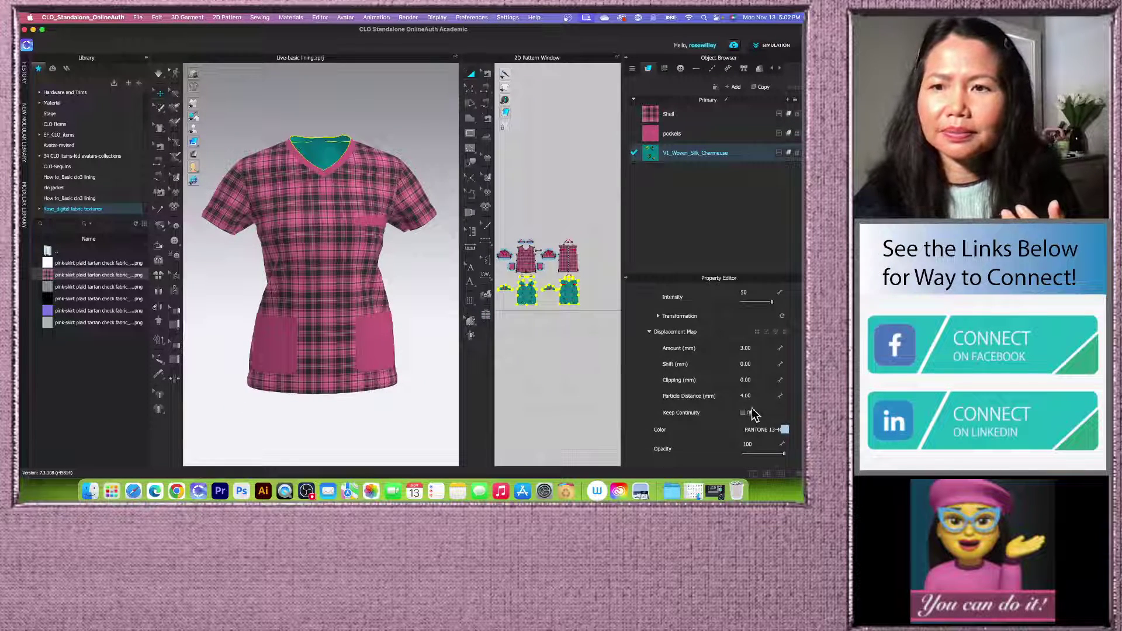
scroll(748, 409, "up", 4)
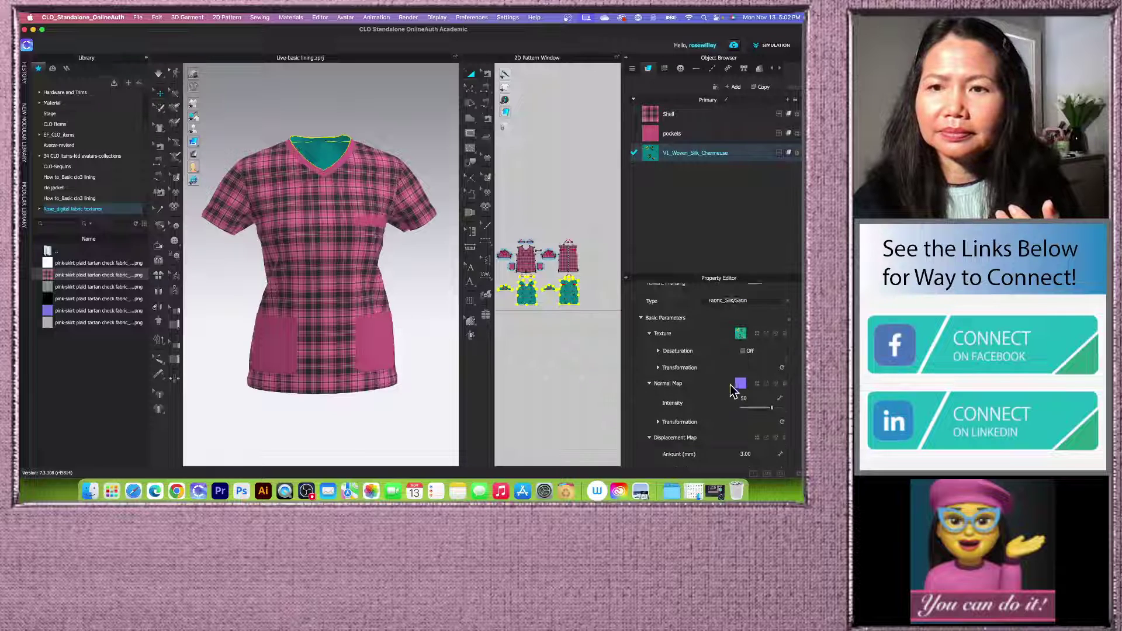
scroll(733, 391, "down", 1)
scroll(733, 390, "up", 2)
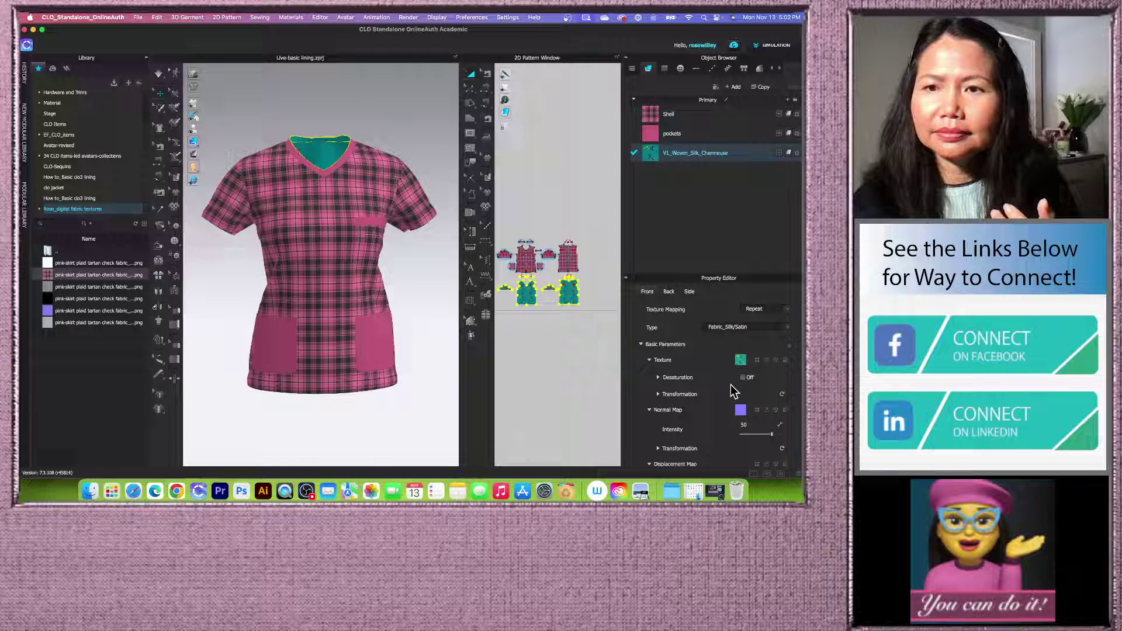
left_click(786, 328)
left_click(727, 323)
scroll(738, 328, "down", 4)
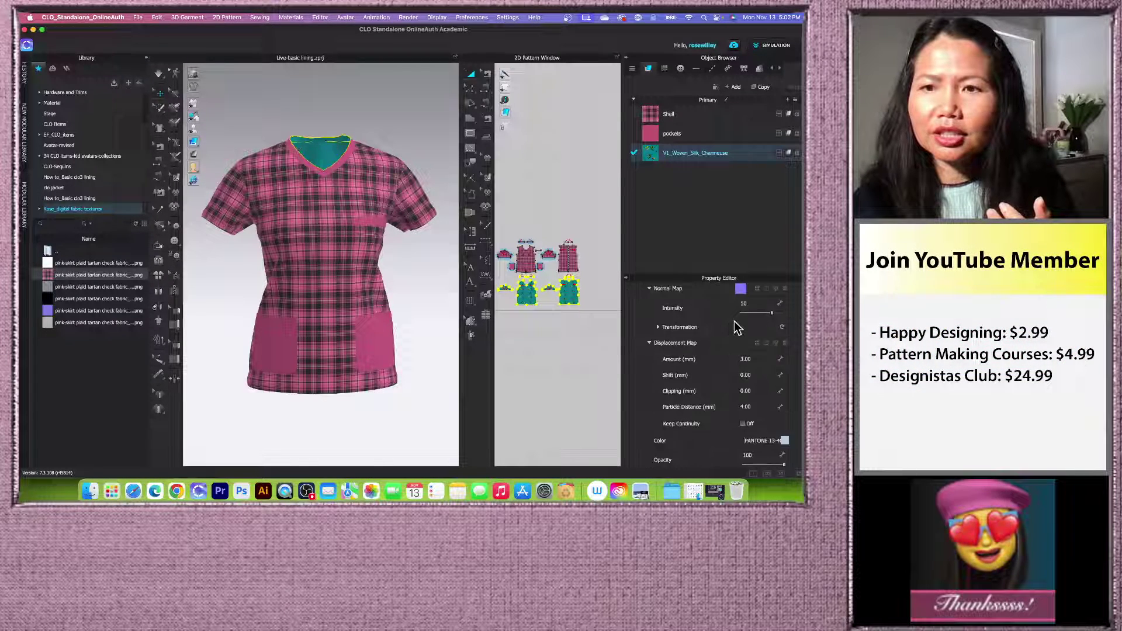
Step: Replace the lining fabric's Fabric_Shiny material type with another type, and check the lining inside the 3D garment's neckline
scroll(783, 333, "up", 3)
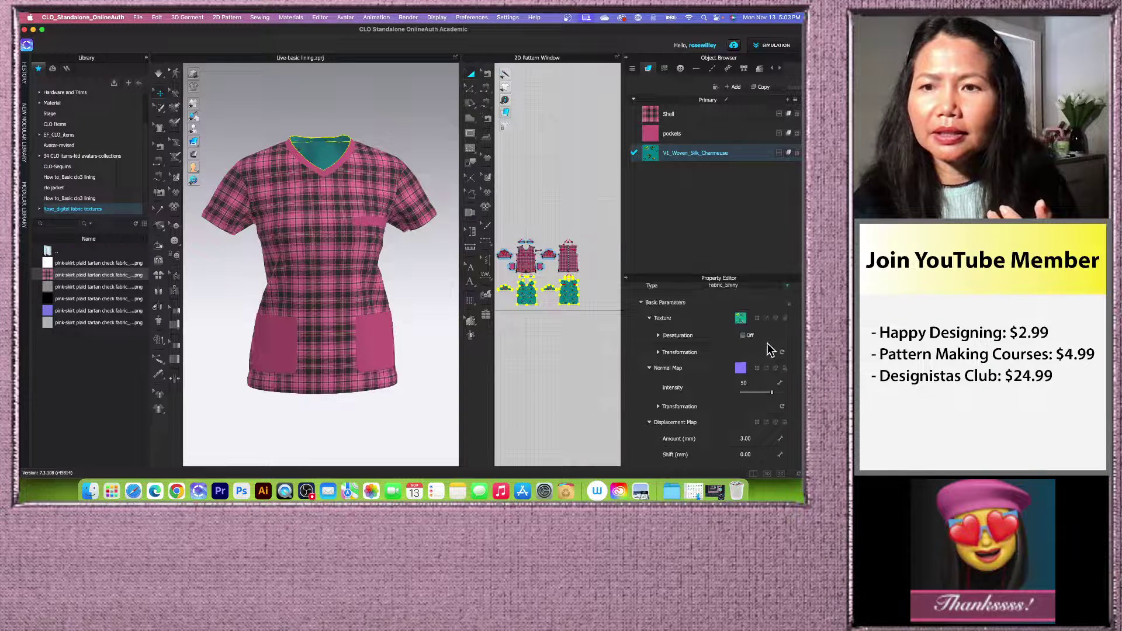
scroll(768, 363, "up", 2)
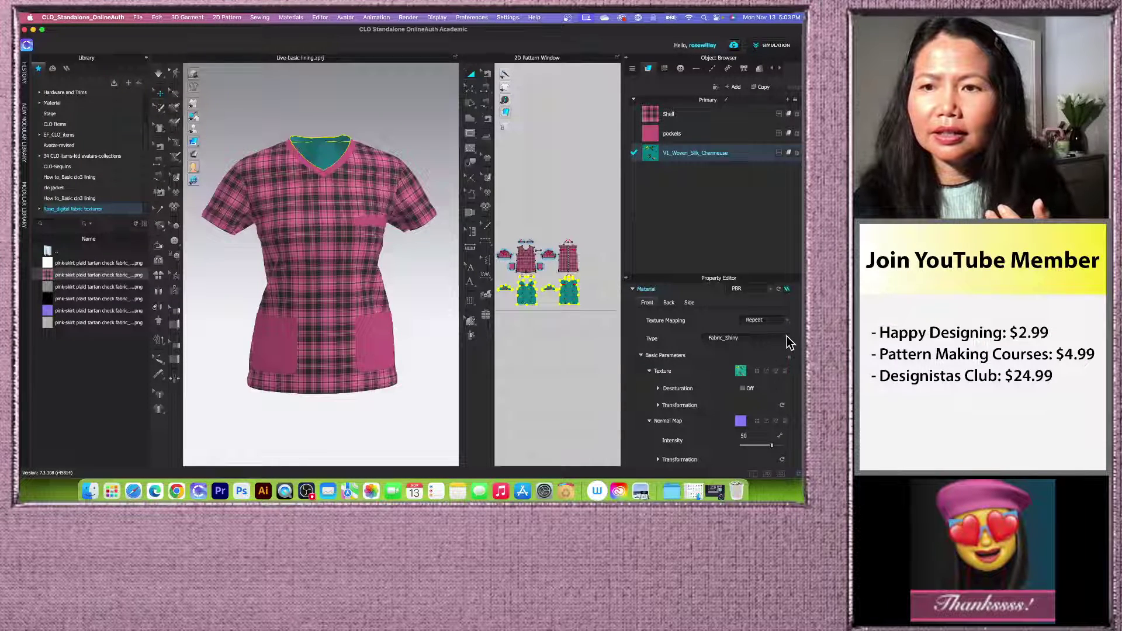
left_click(783, 339)
left_click(744, 346)
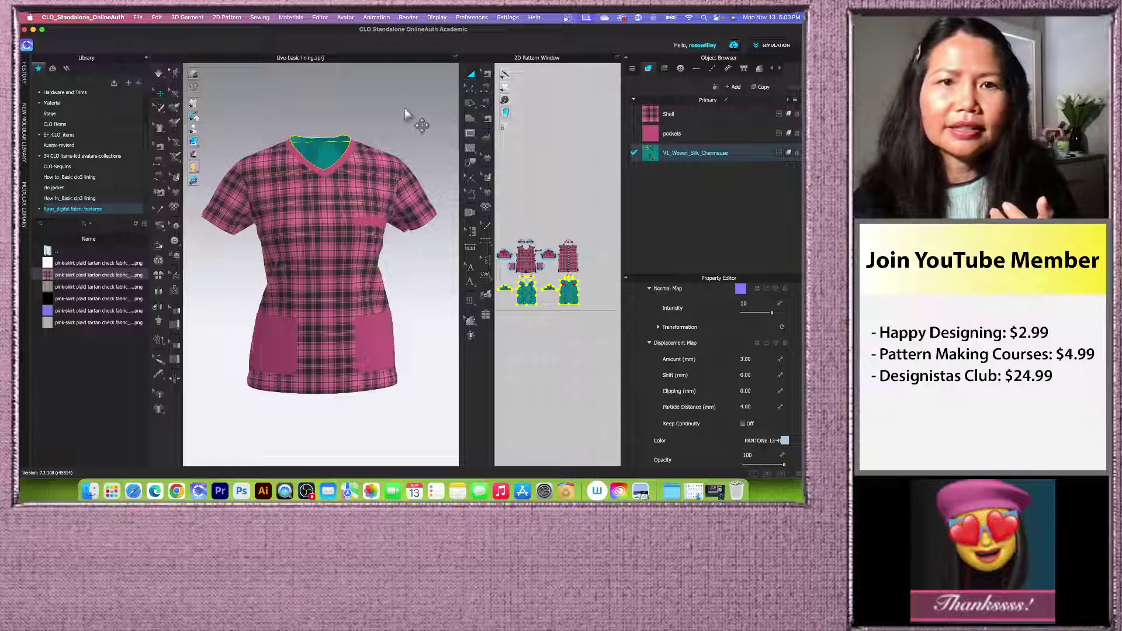
left_click(418, 117)
scroll(452, 266, "up", 3)
scroll(452, 266, "down", 5)
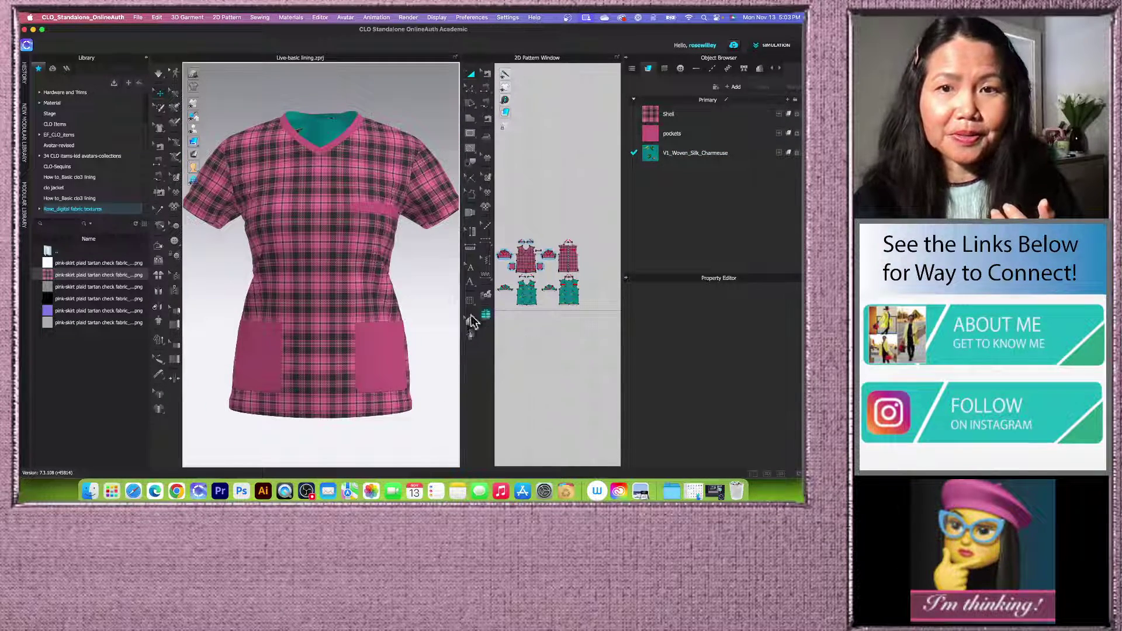
Step: Select all the lining pattern pieces and adjust the print's placement with the Edit Texture tool, working on the back bodice lining
left_click_drag(462, 290, 426, 289)
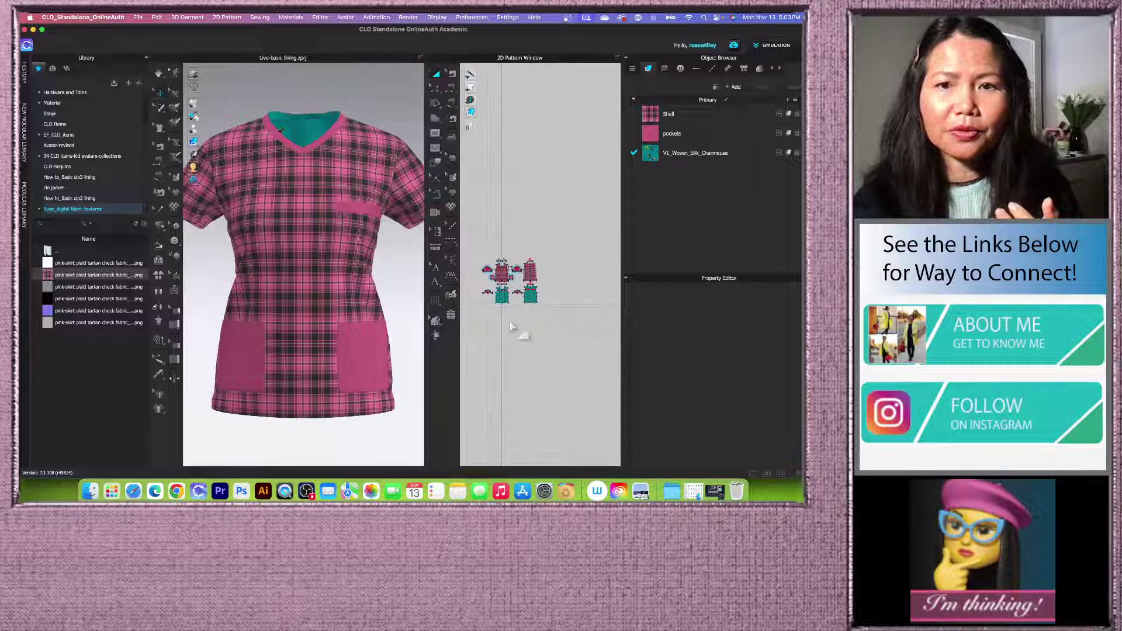
scroll(500, 236, "up", 5)
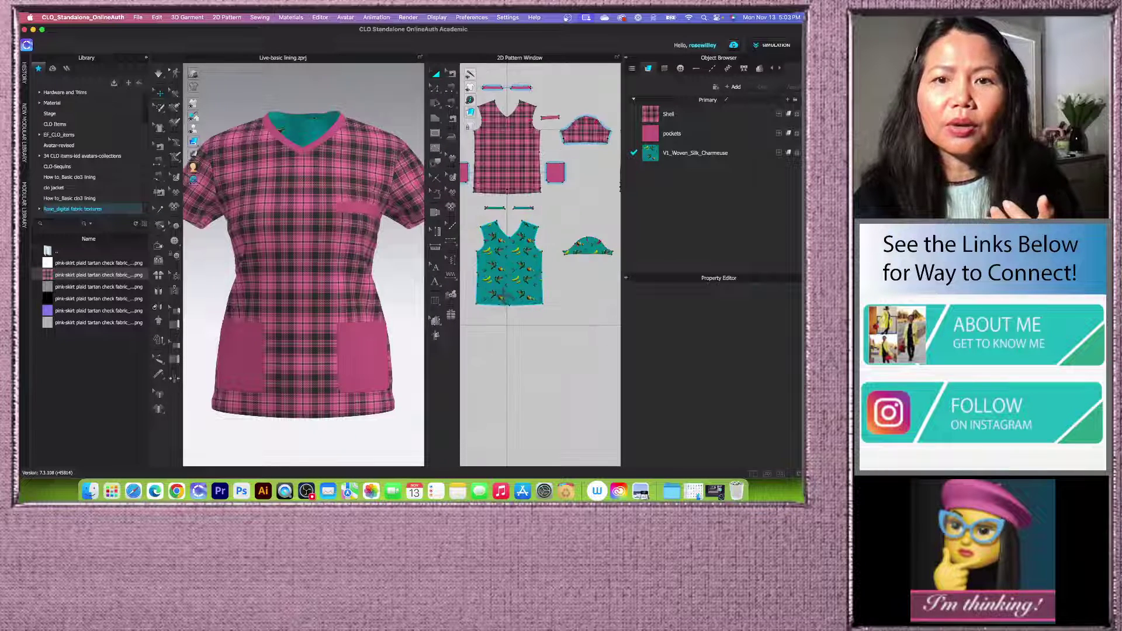
scroll(493, 323, "up", 2)
scroll(543, 287, "down", 4)
scroll(543, 286, "down", 2)
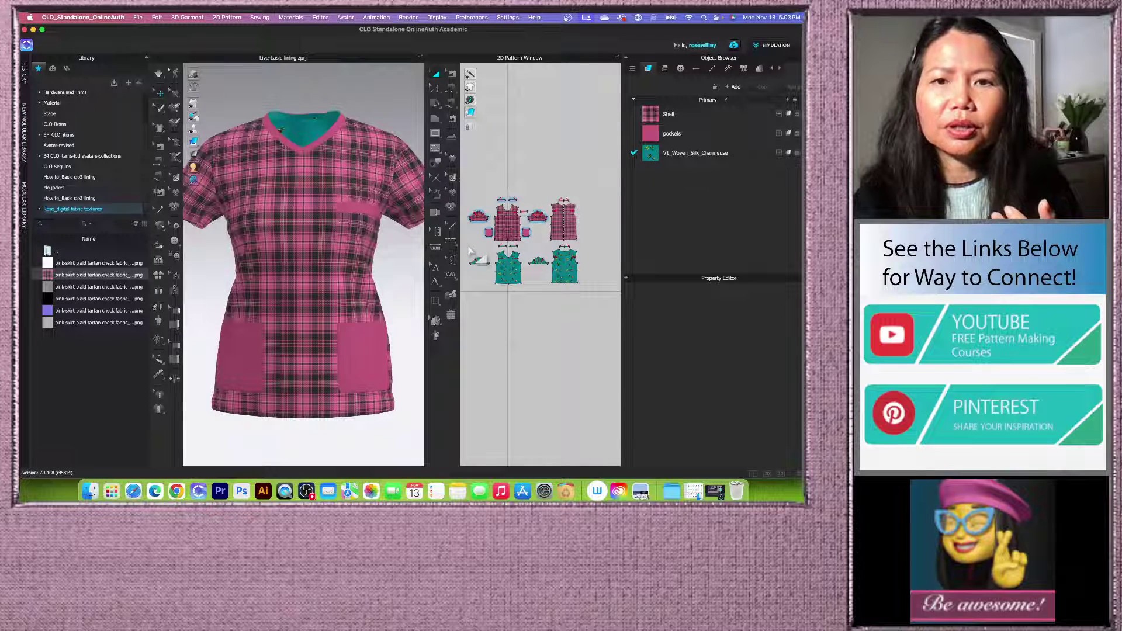
left_click_drag(466, 241, 589, 326)
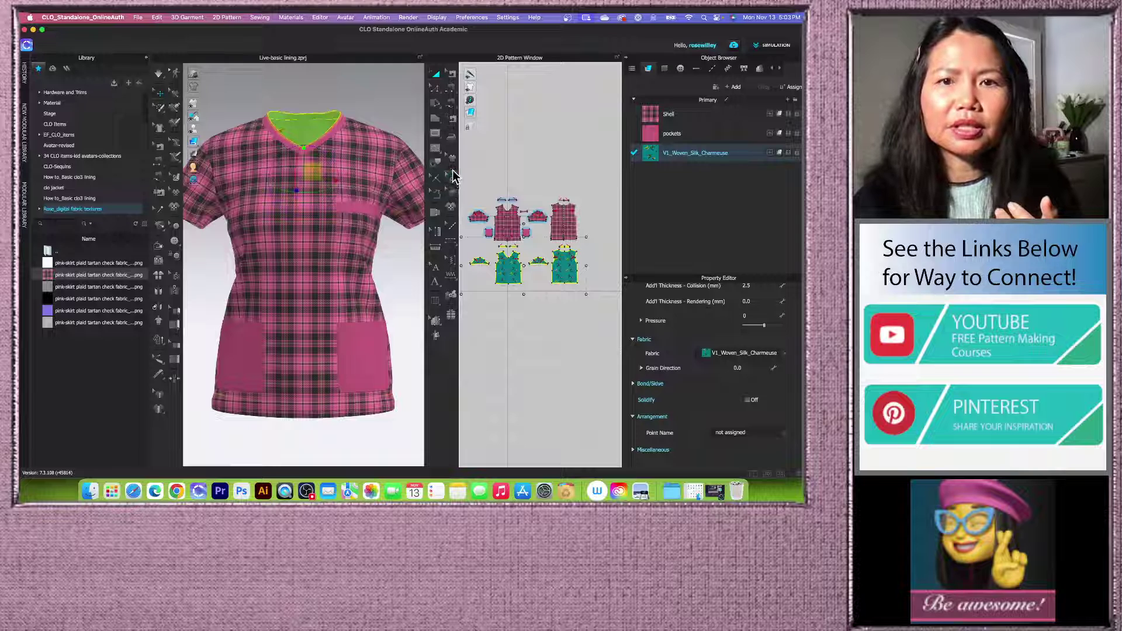
left_click(453, 177)
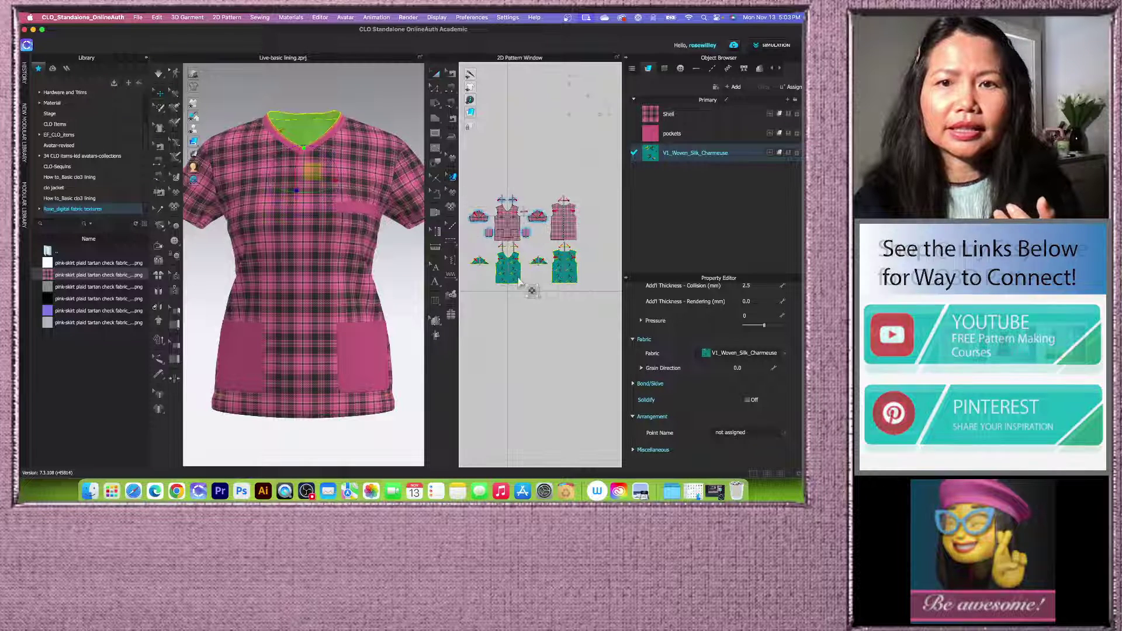
scroll(519, 282, "up", 3)
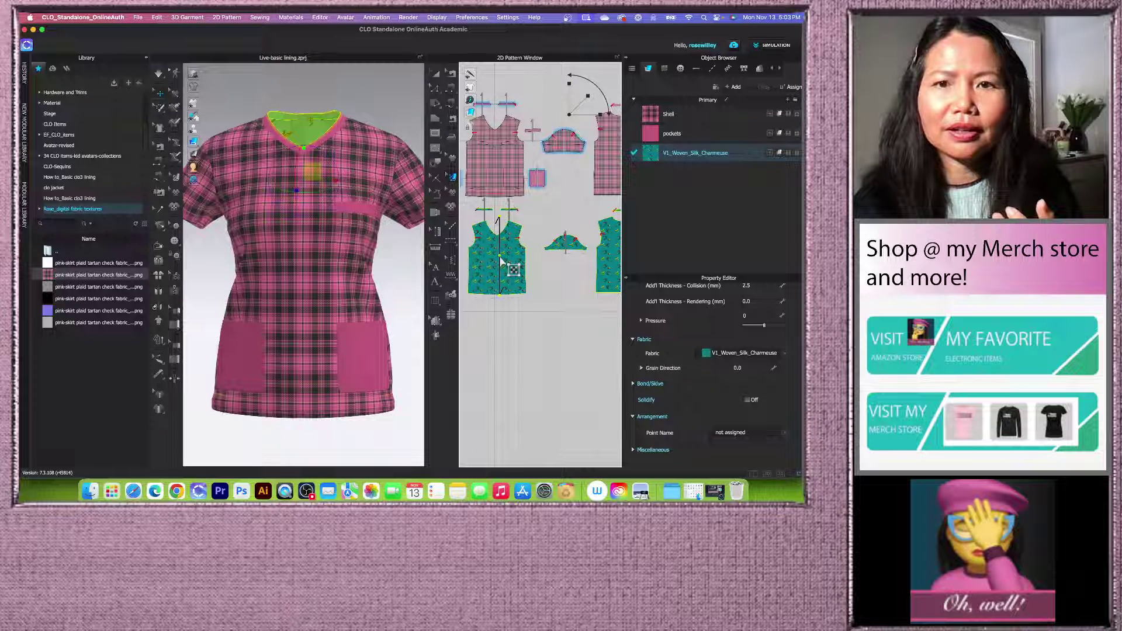
scroll(500, 265, "down", 3)
scroll(573, 258, "up", 3)
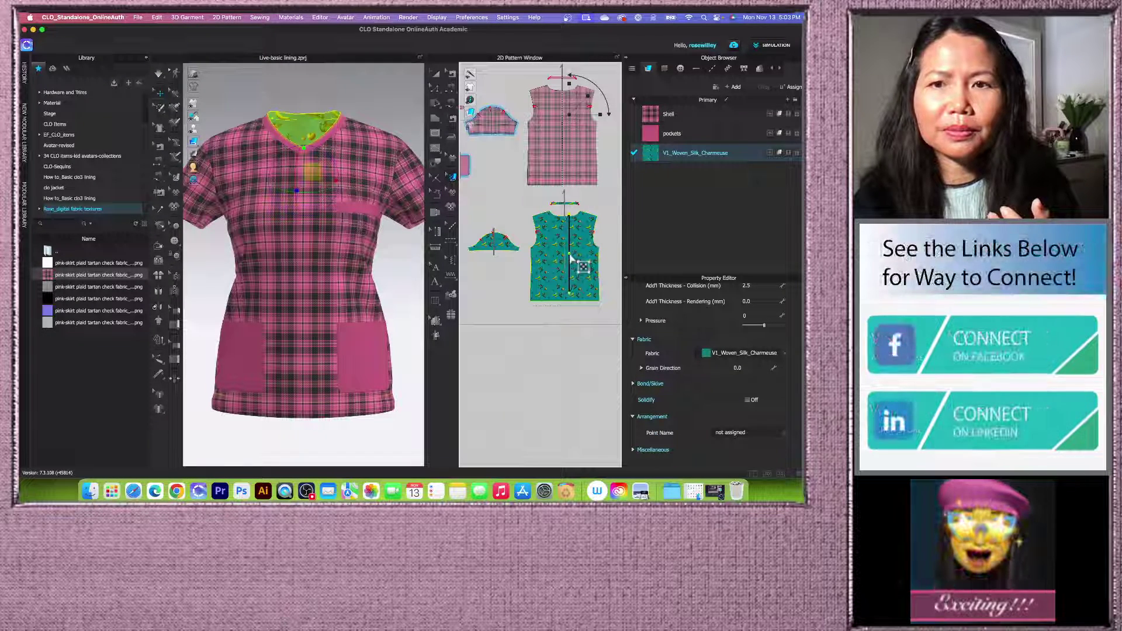
left_click(569, 259)
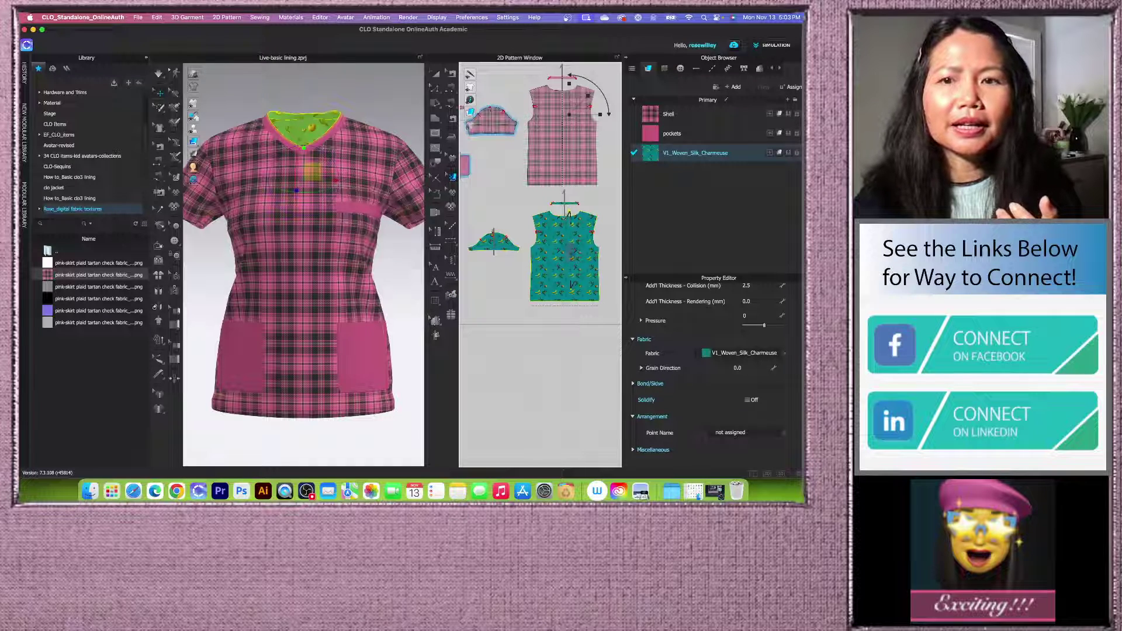
left_click(412, 289)
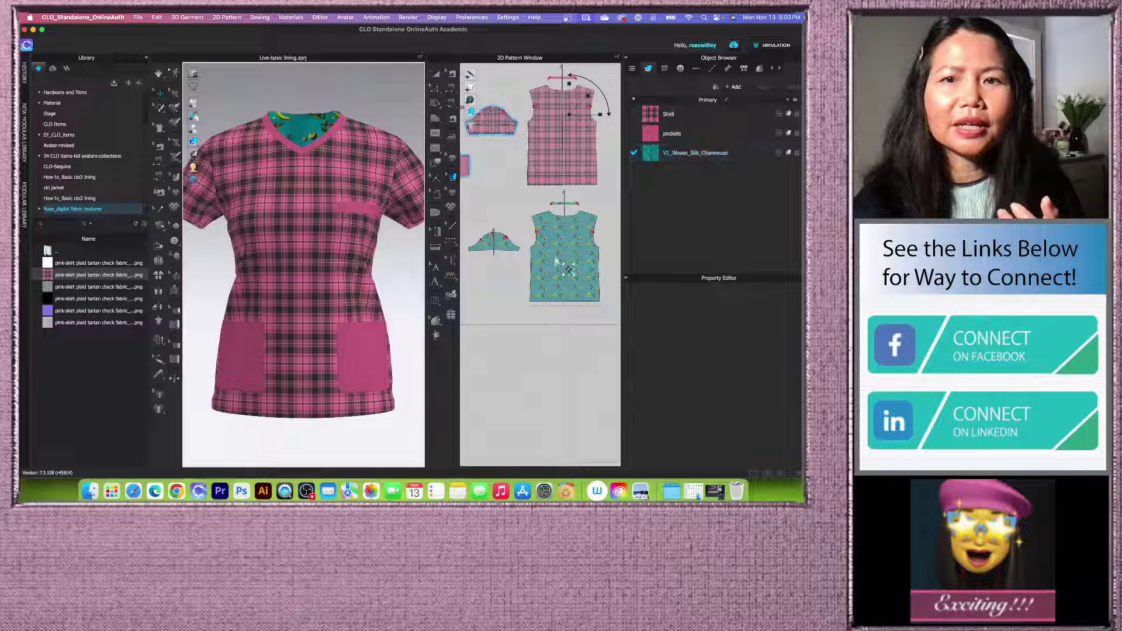
left_click(576, 270)
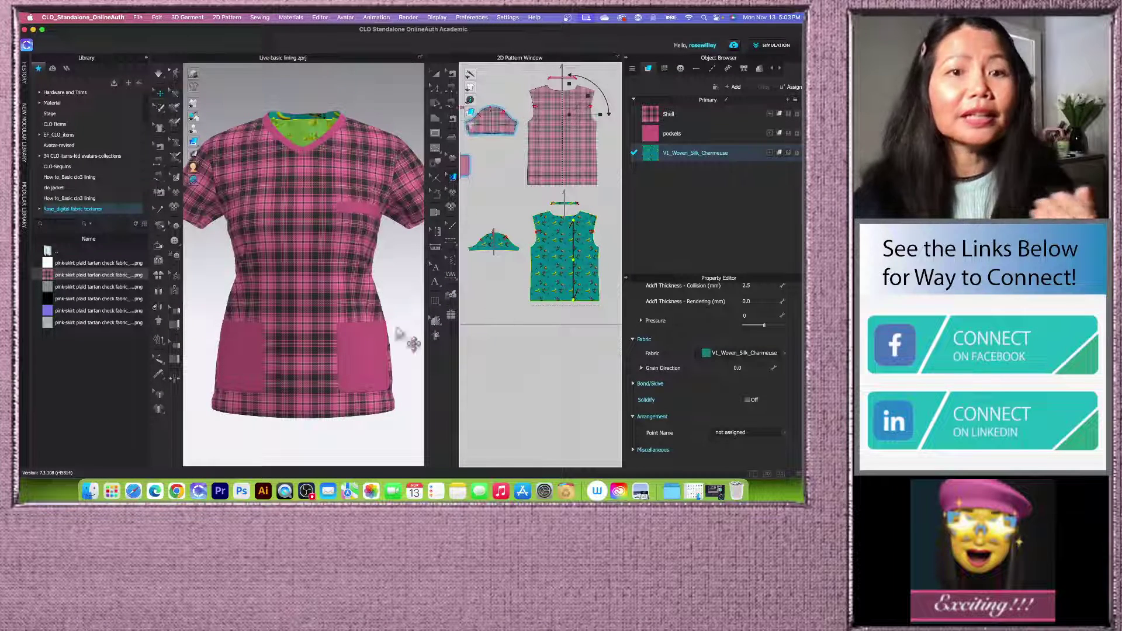
left_click(409, 286)
Step: Check the lining print inside the neckline and the whole garment in 3D, and switch to OBS Studio
scroll(374, 291, "up", 2)
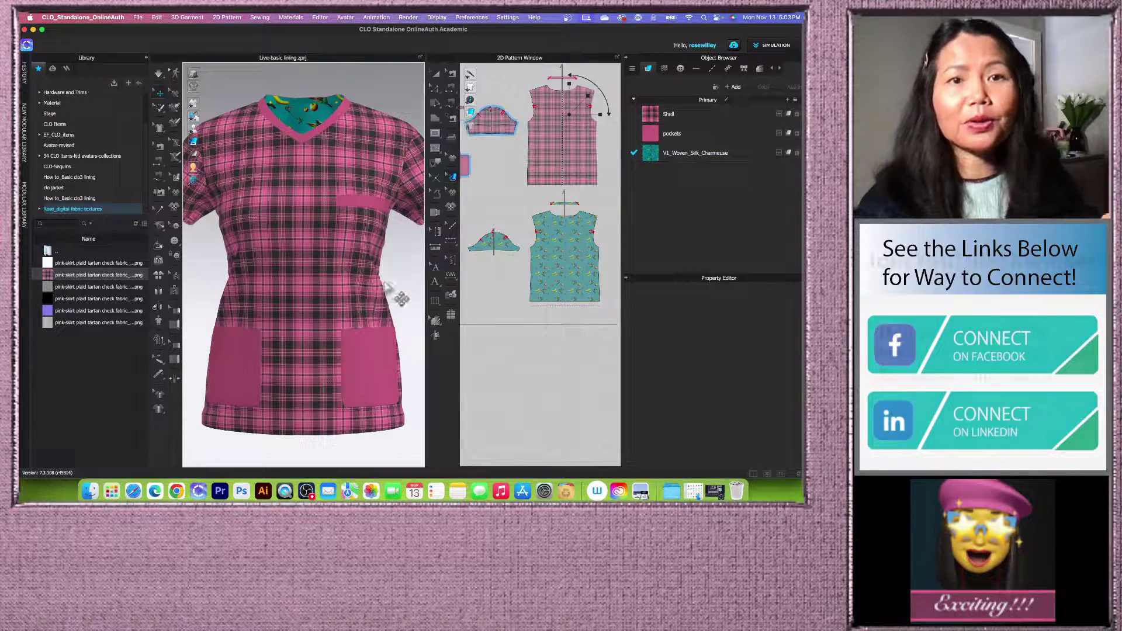
mouse_move(374, 291)
right_mouse_down()
mouse_move(305, 292)
mouse_move(387, 292)
right_mouse_up()
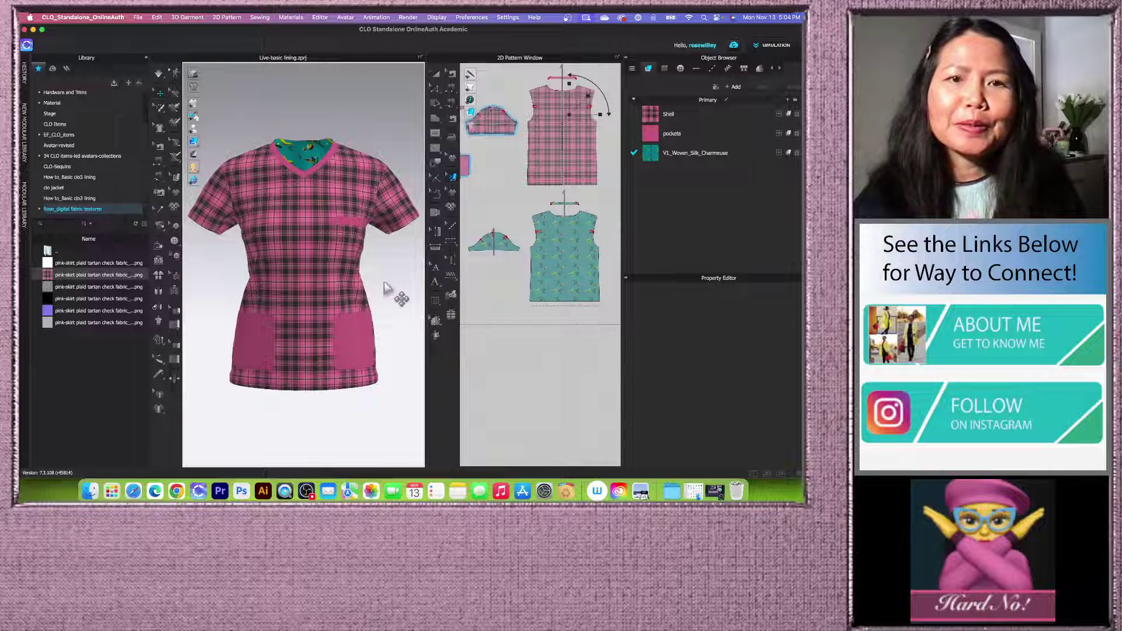
scroll(389, 288, "down", 2)
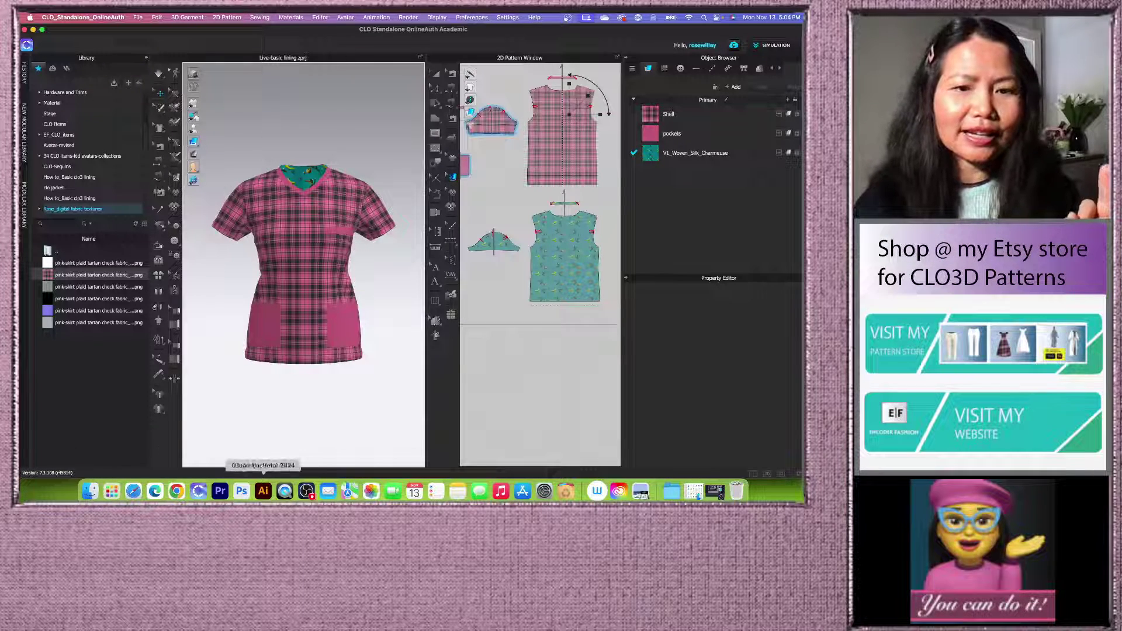
left_click(307, 491)
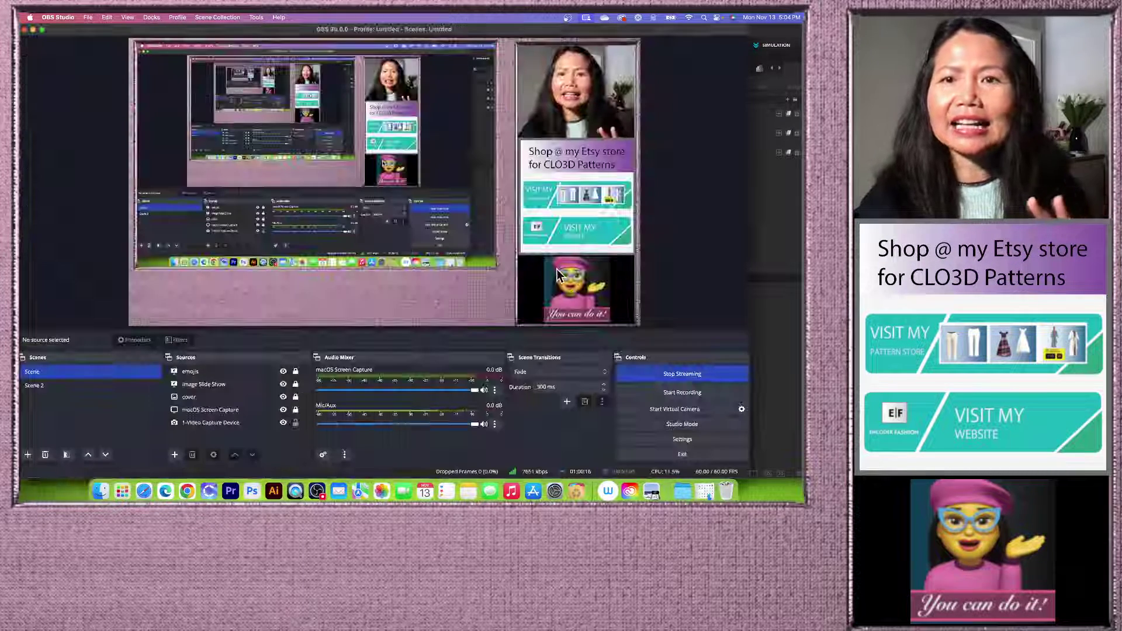